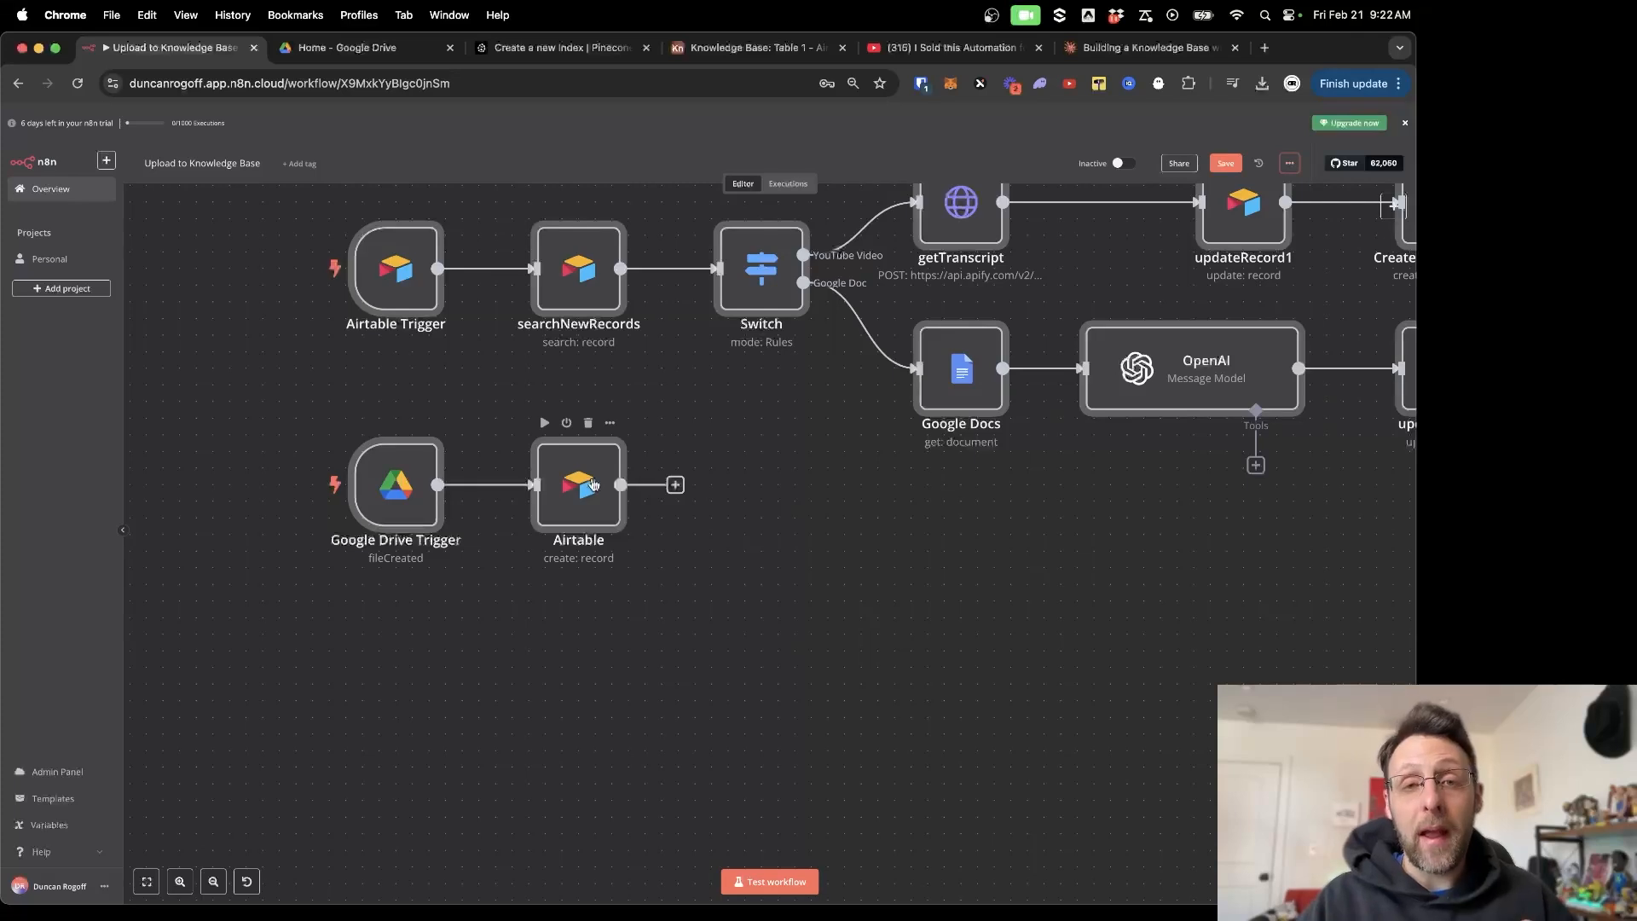
# Glance at the Airtable Knowledge Base table, then return to the Upload to Knowledge Base workflow.
pyautogui.click(742, 48)
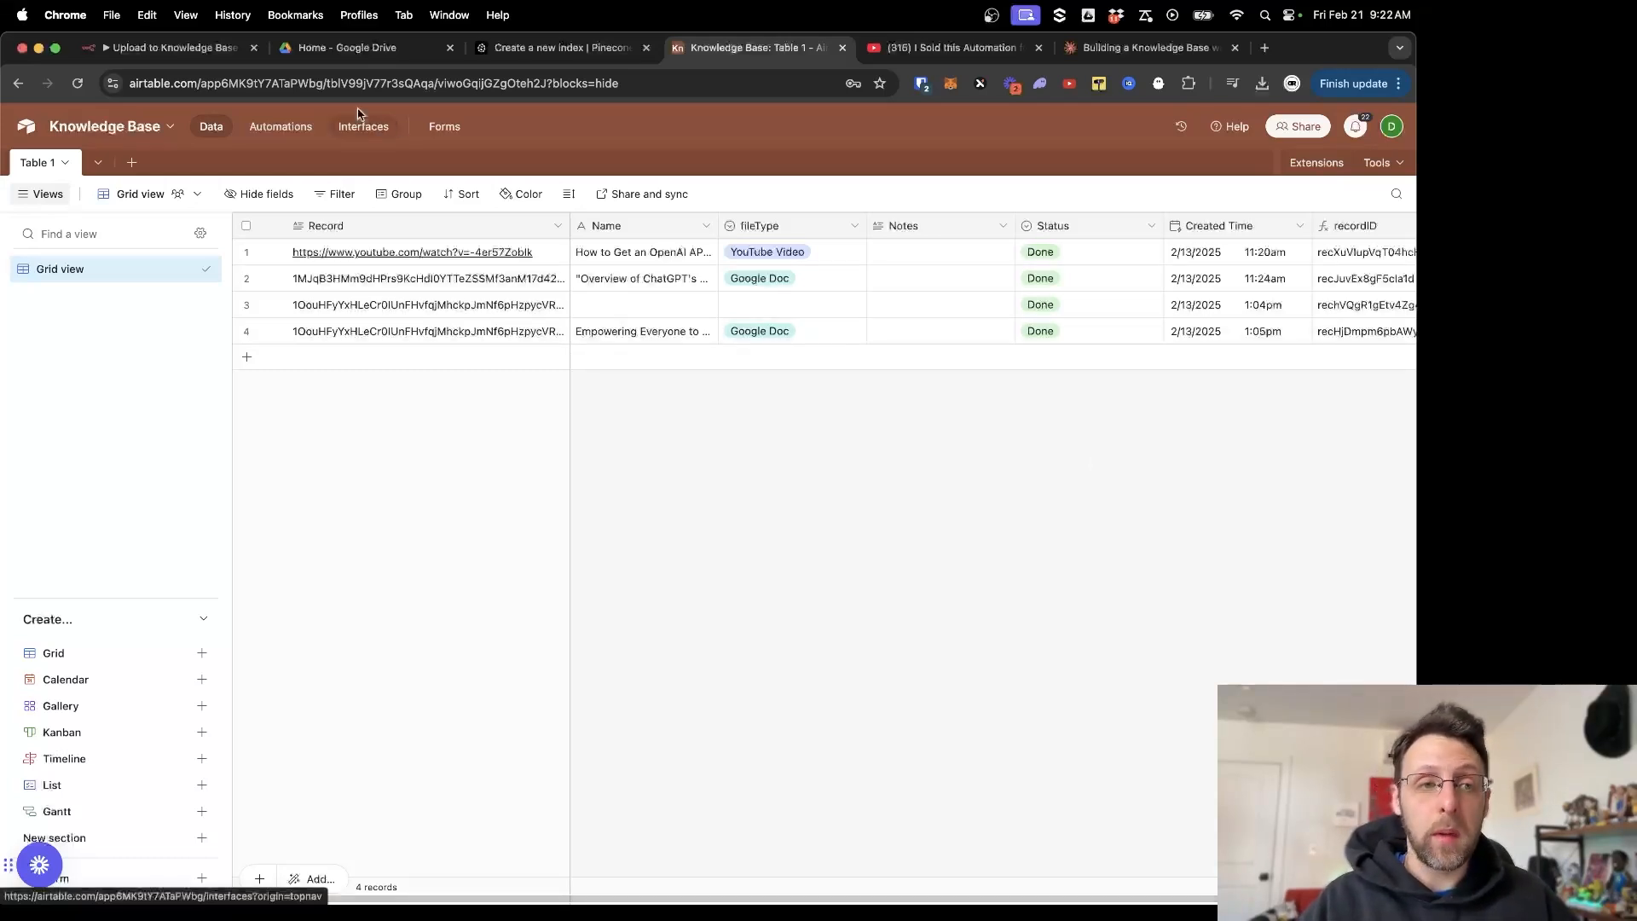
pyautogui.click(171, 48)
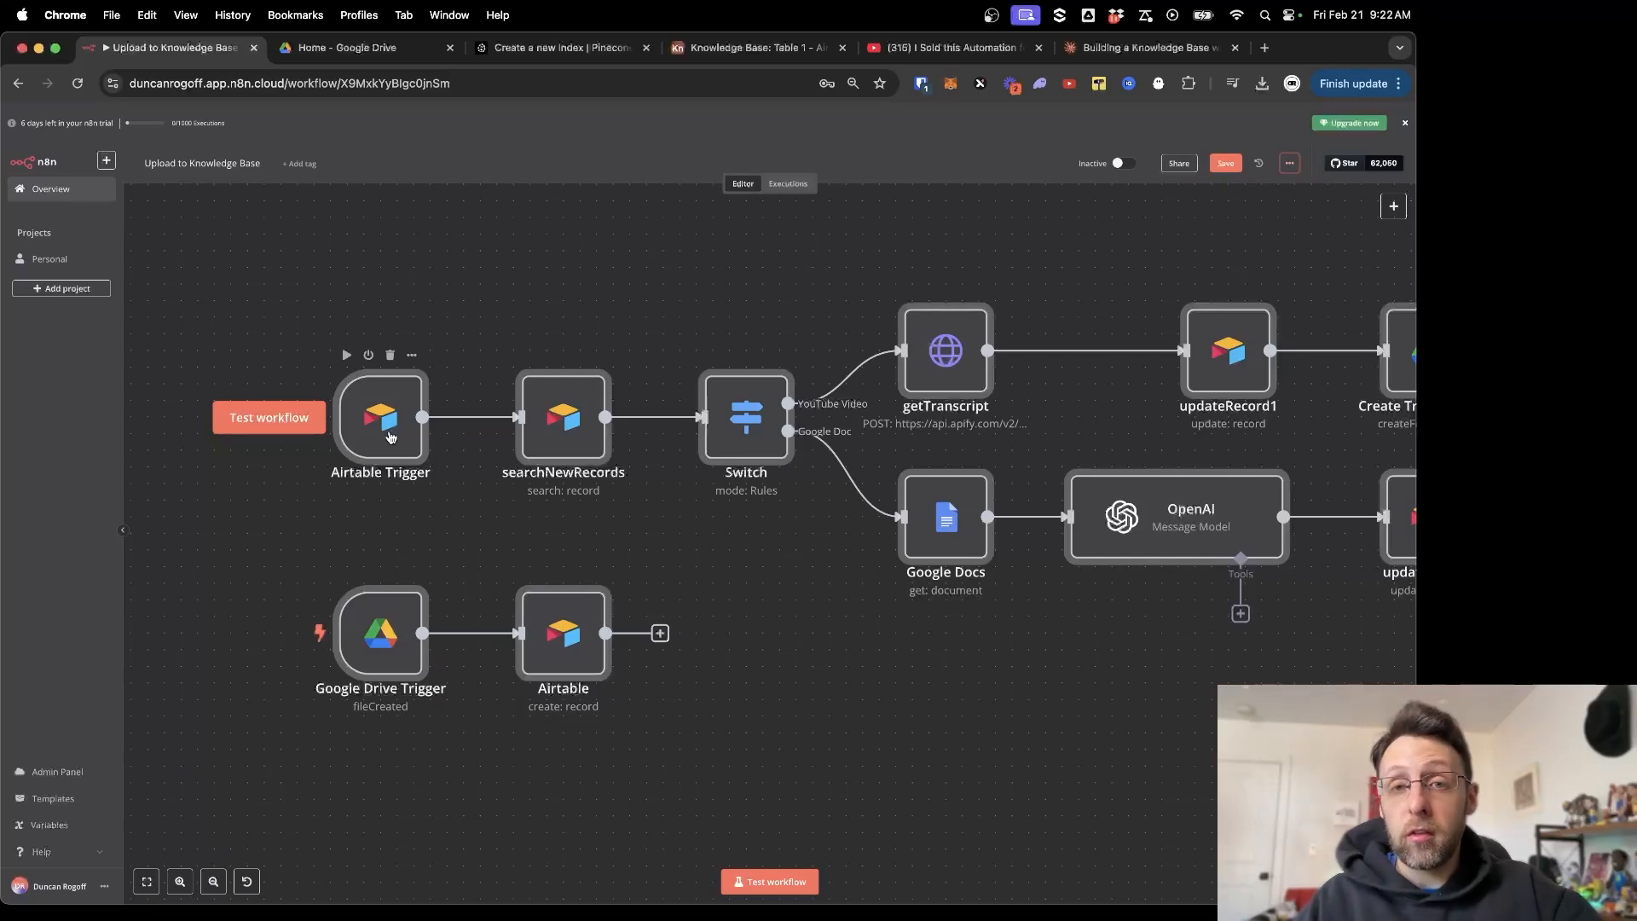
pyautogui.press('super+4')
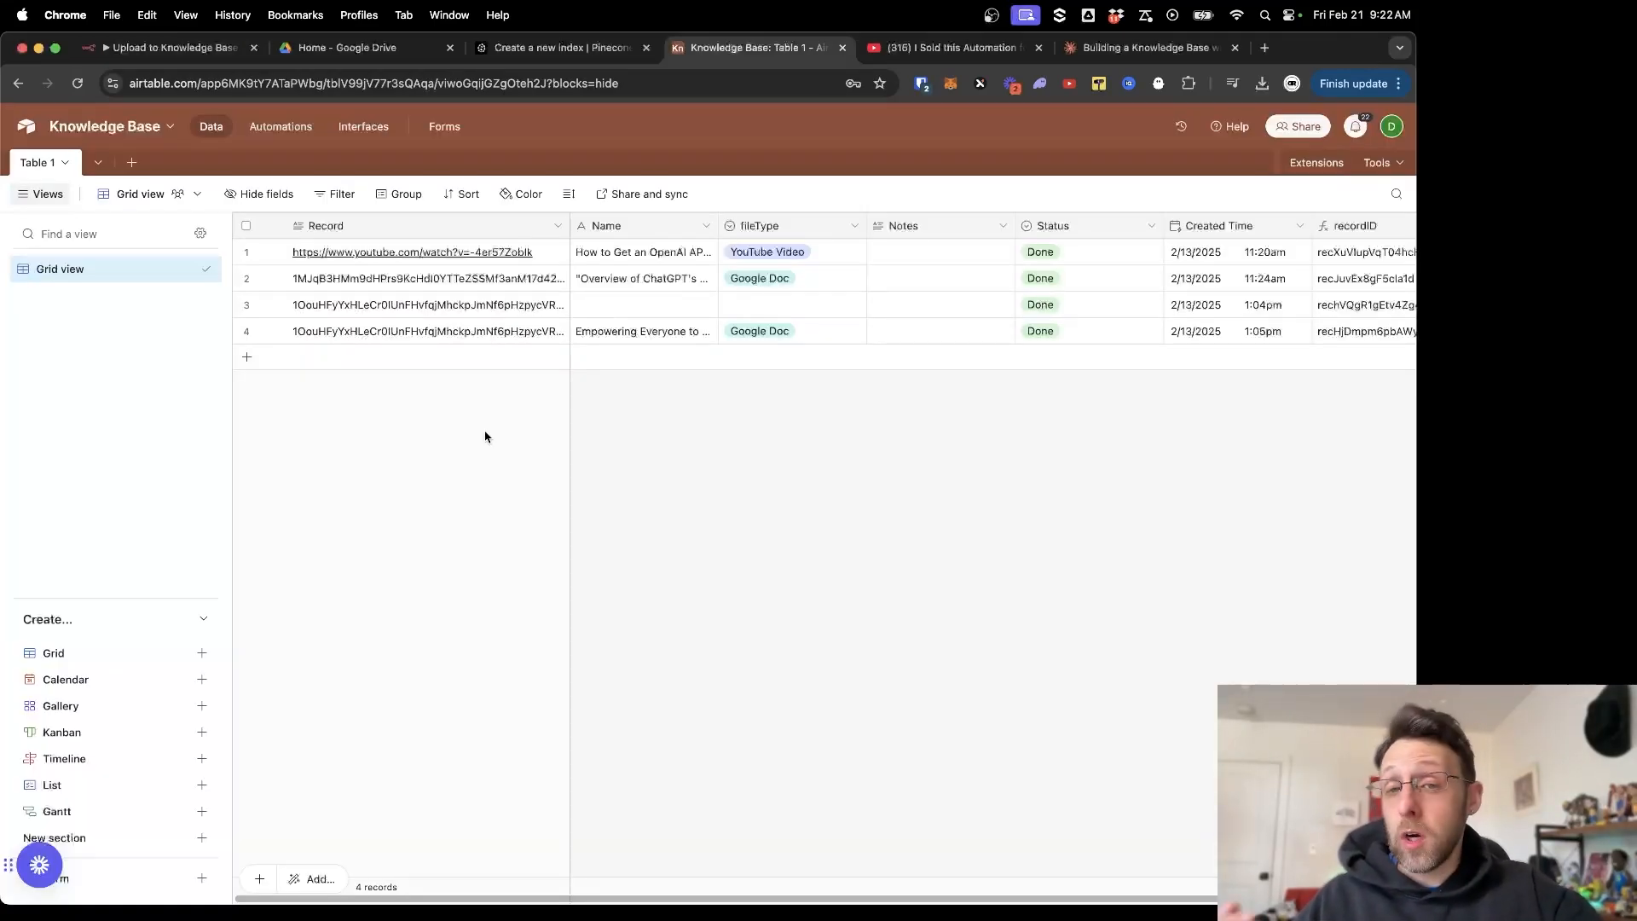
pyautogui.click(153, 50)
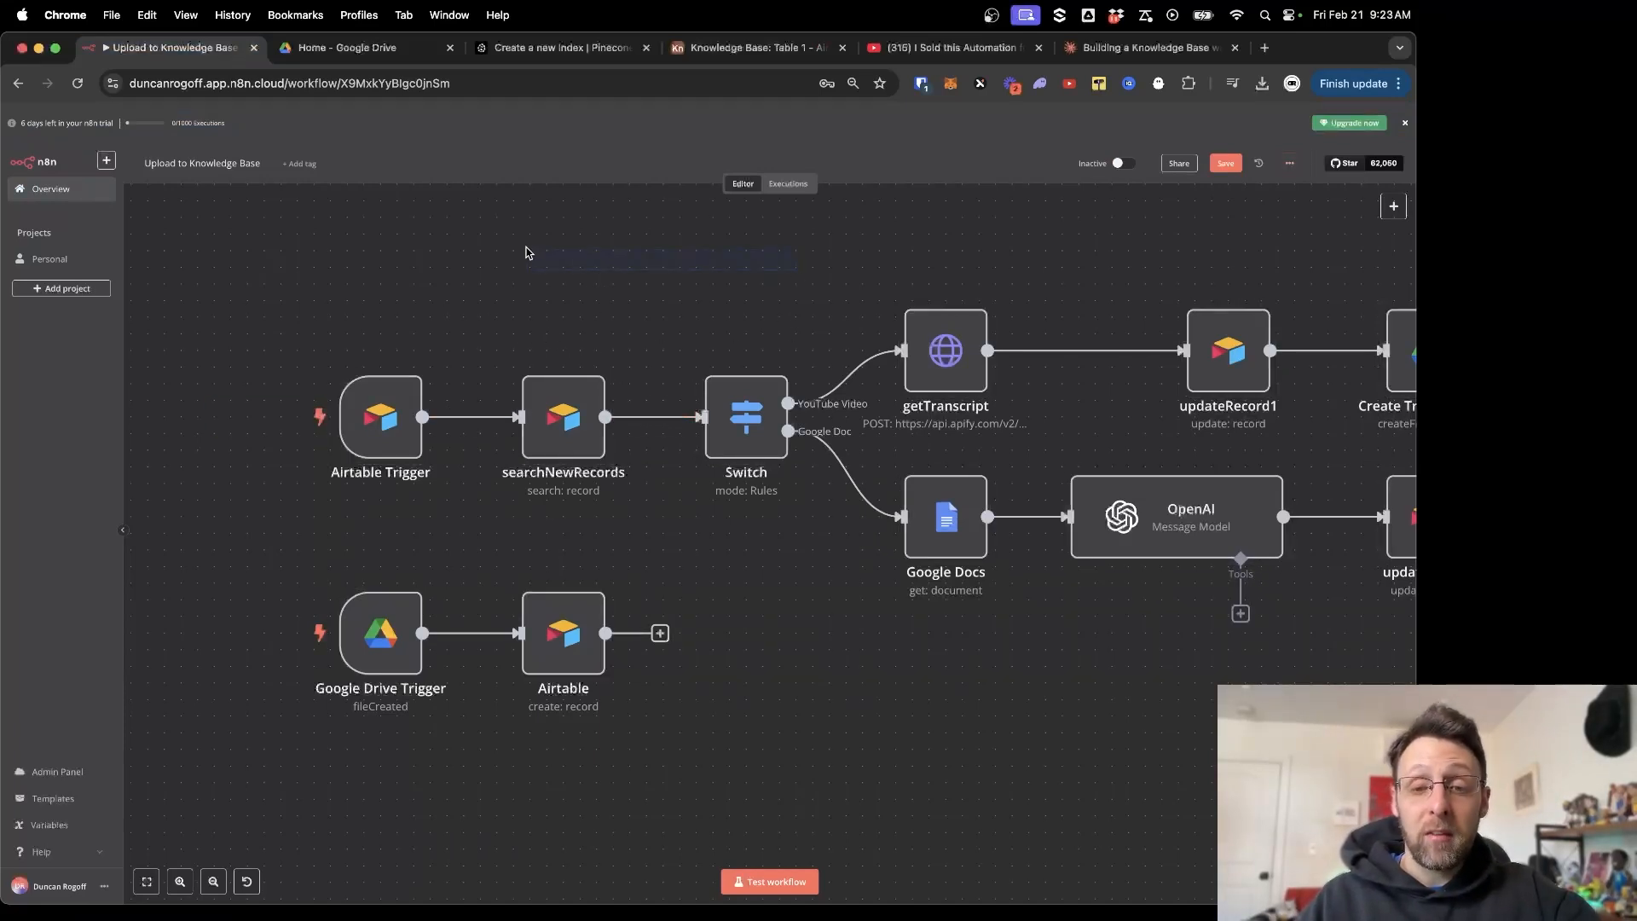
# Pan the canvas right to show the Pinecone Vector Store node with its embeddings, loader and splitter.
pyautogui.hscroll(2, 548, 251)
pyautogui.hscroll(3, 547, 252)
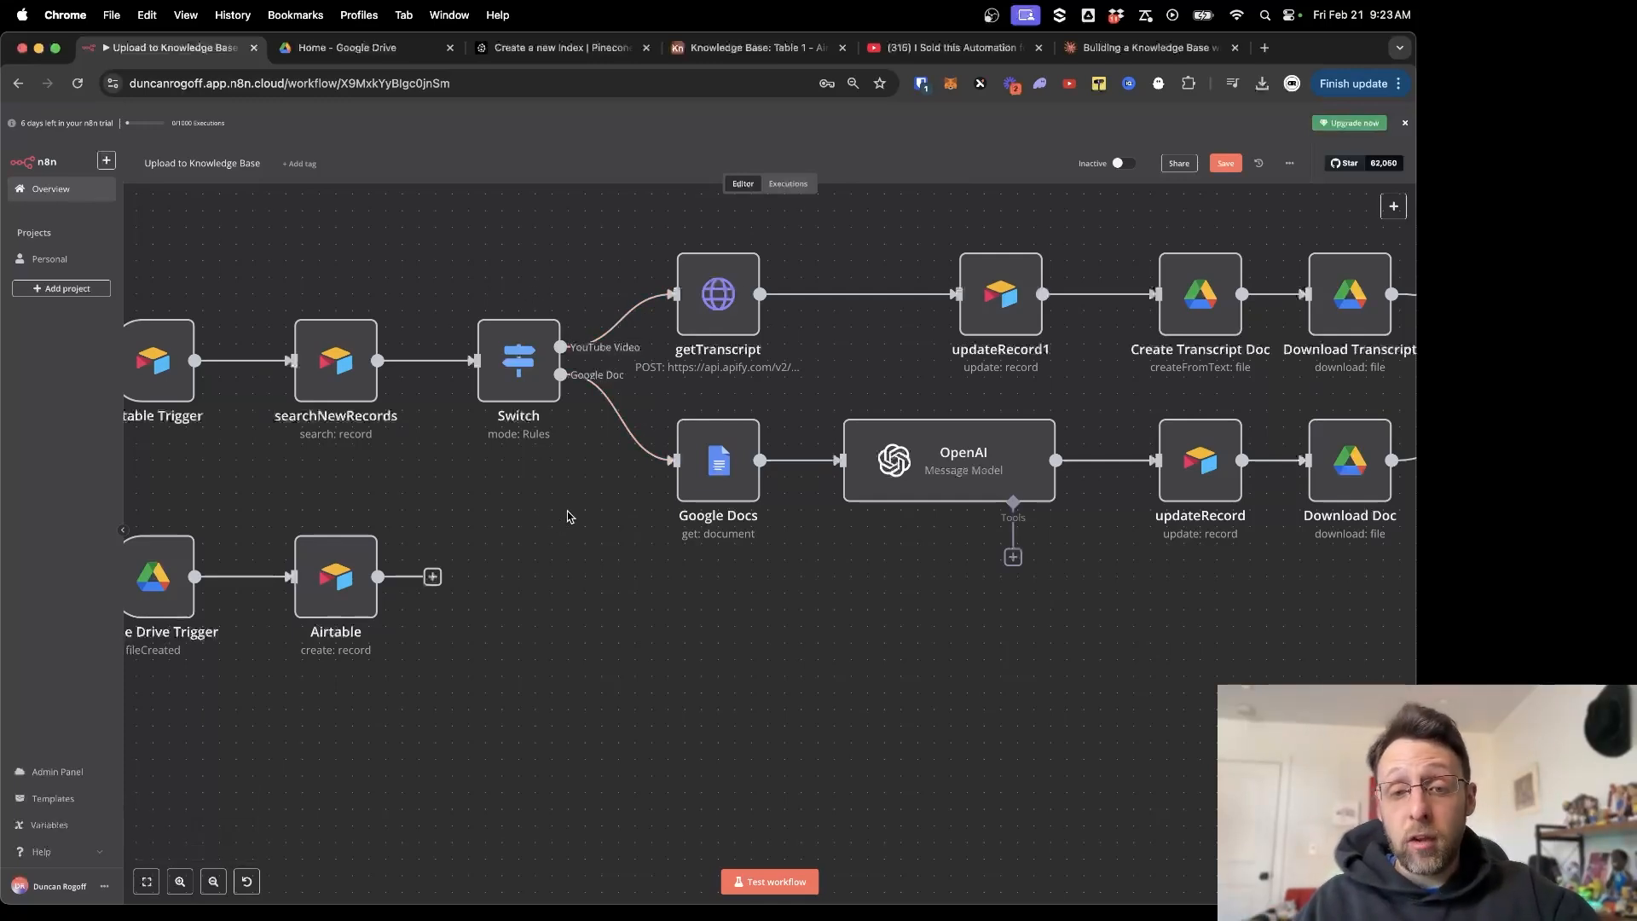
pyautogui.hscroll(3, 928, 260)
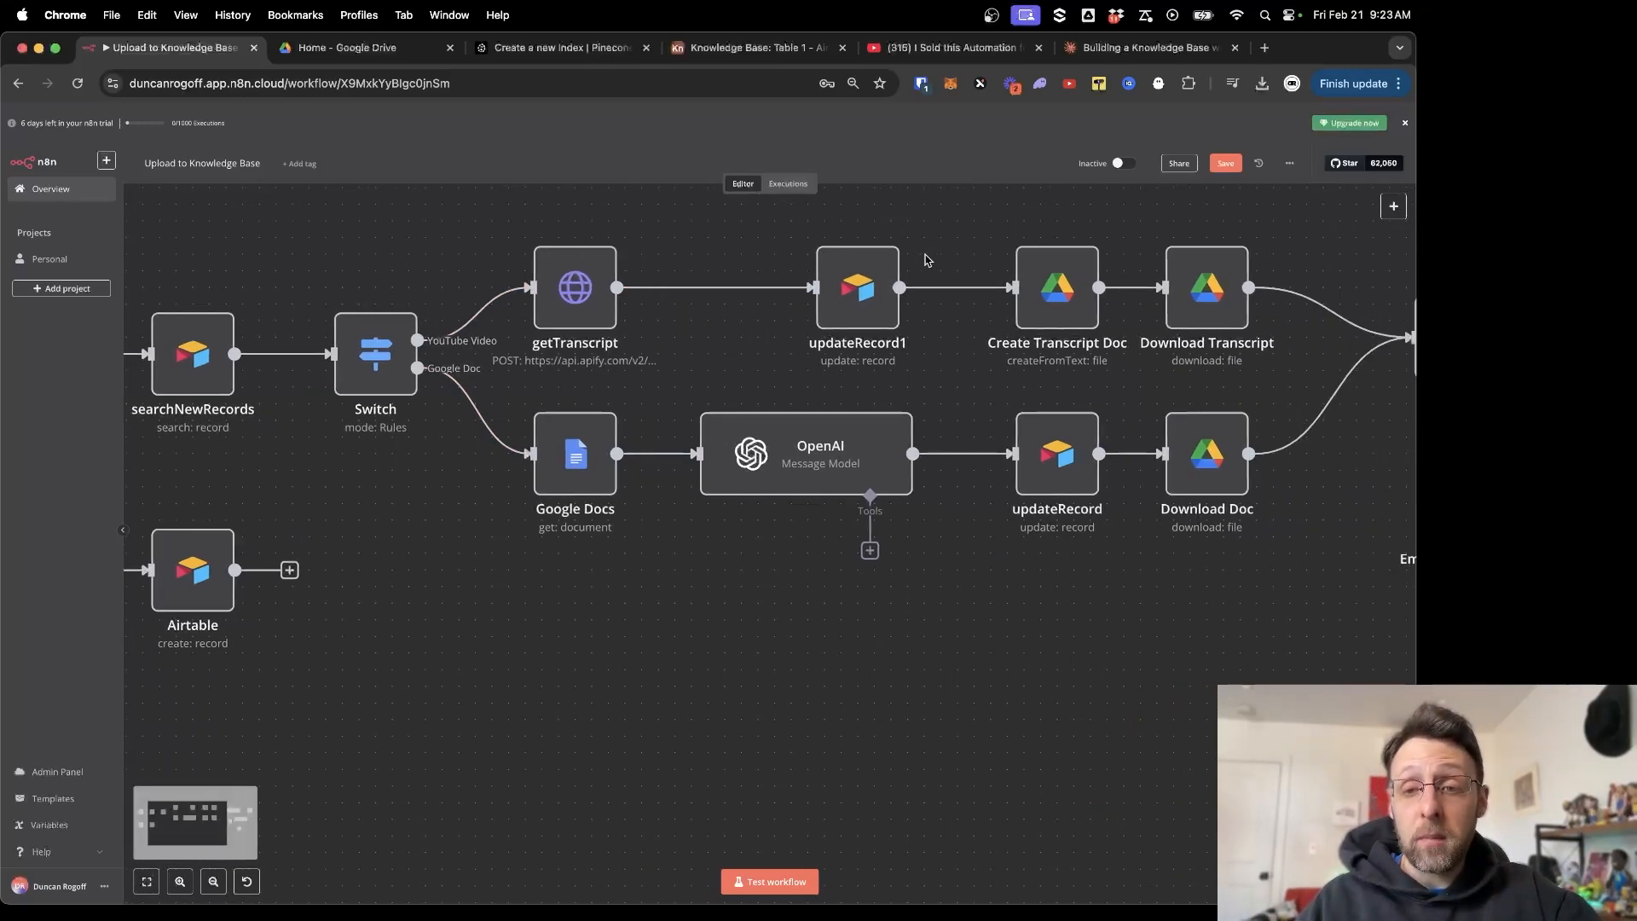
pyautogui.hscroll(3, 891, 300)
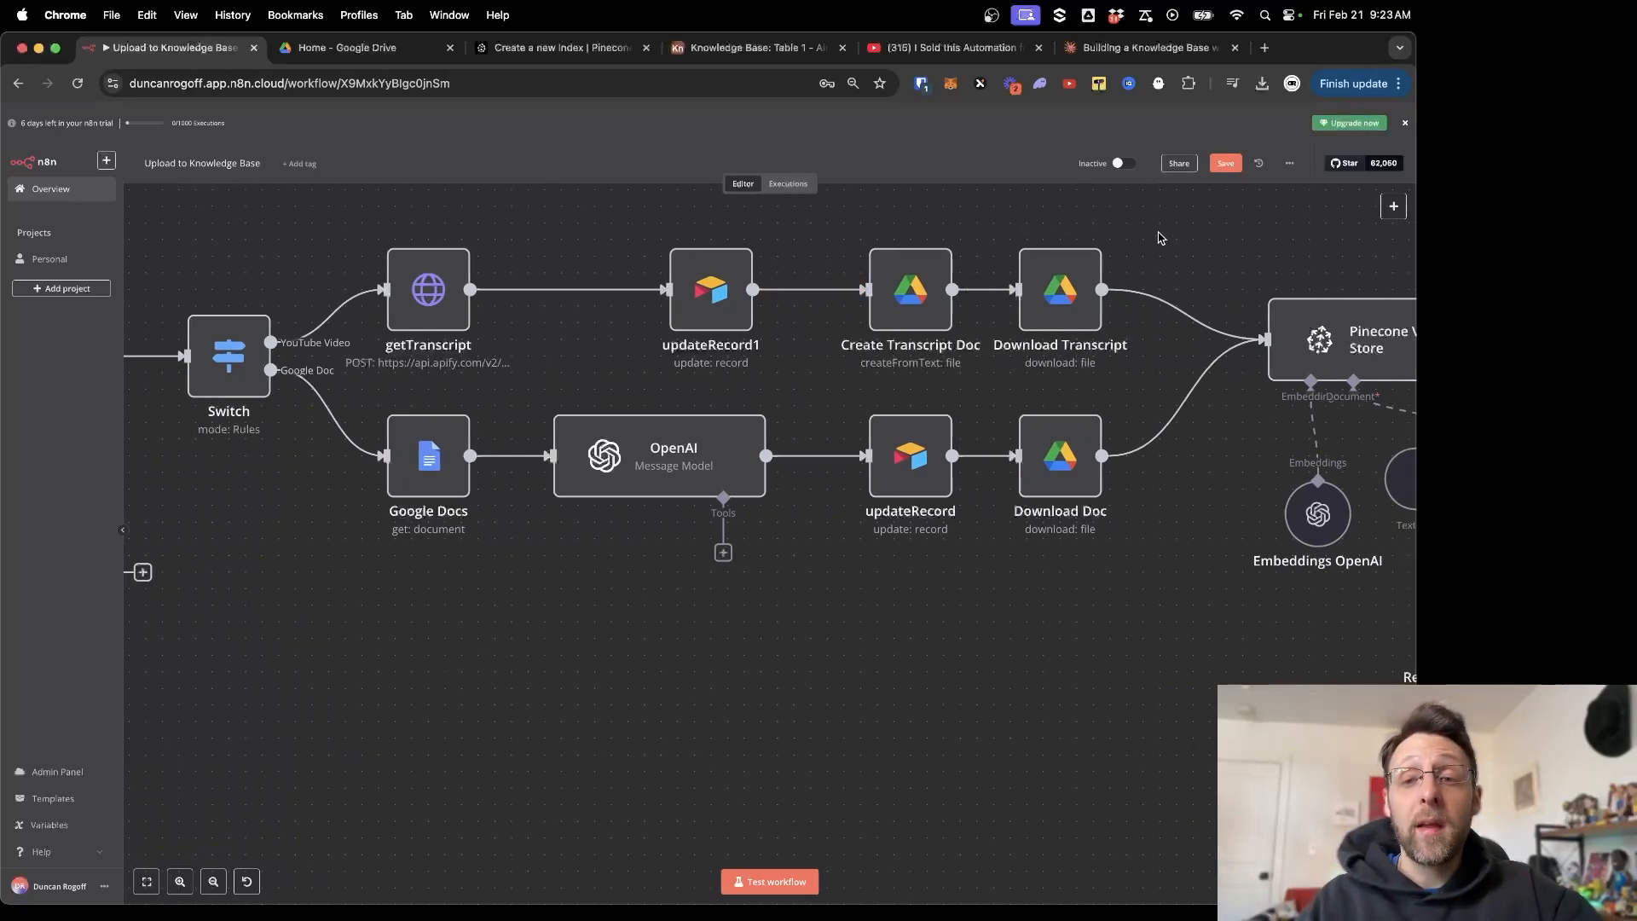
pyautogui.hscroll(4, 1159, 239)
pyautogui.hscroll(2, 1168, 241)
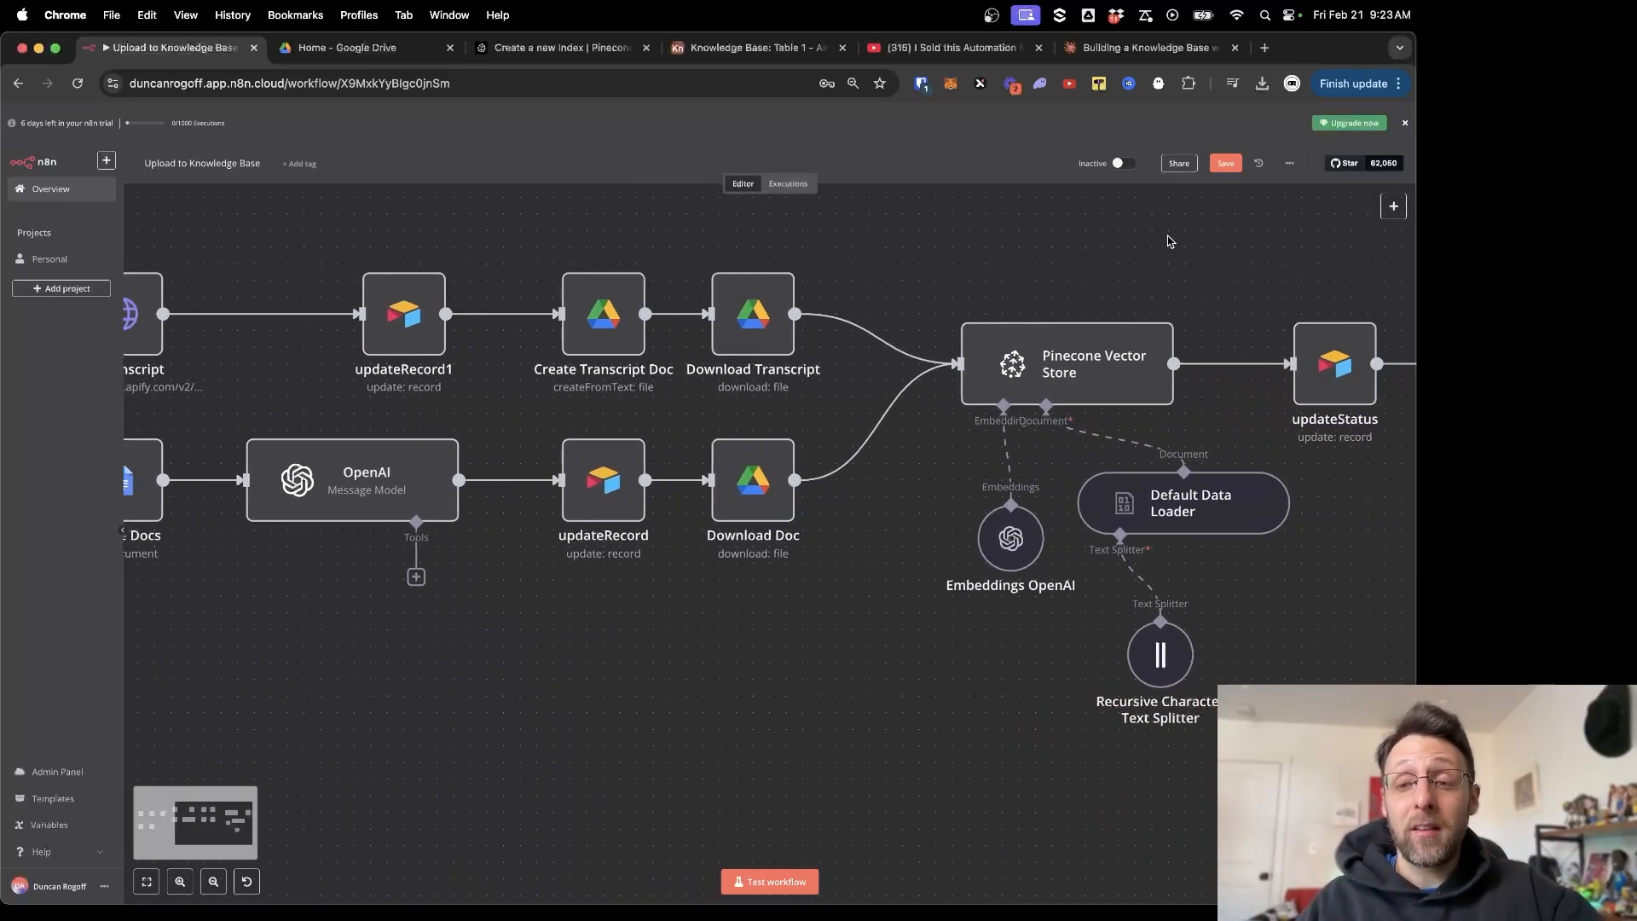
pyautogui.hscroll(3, 1168, 241)
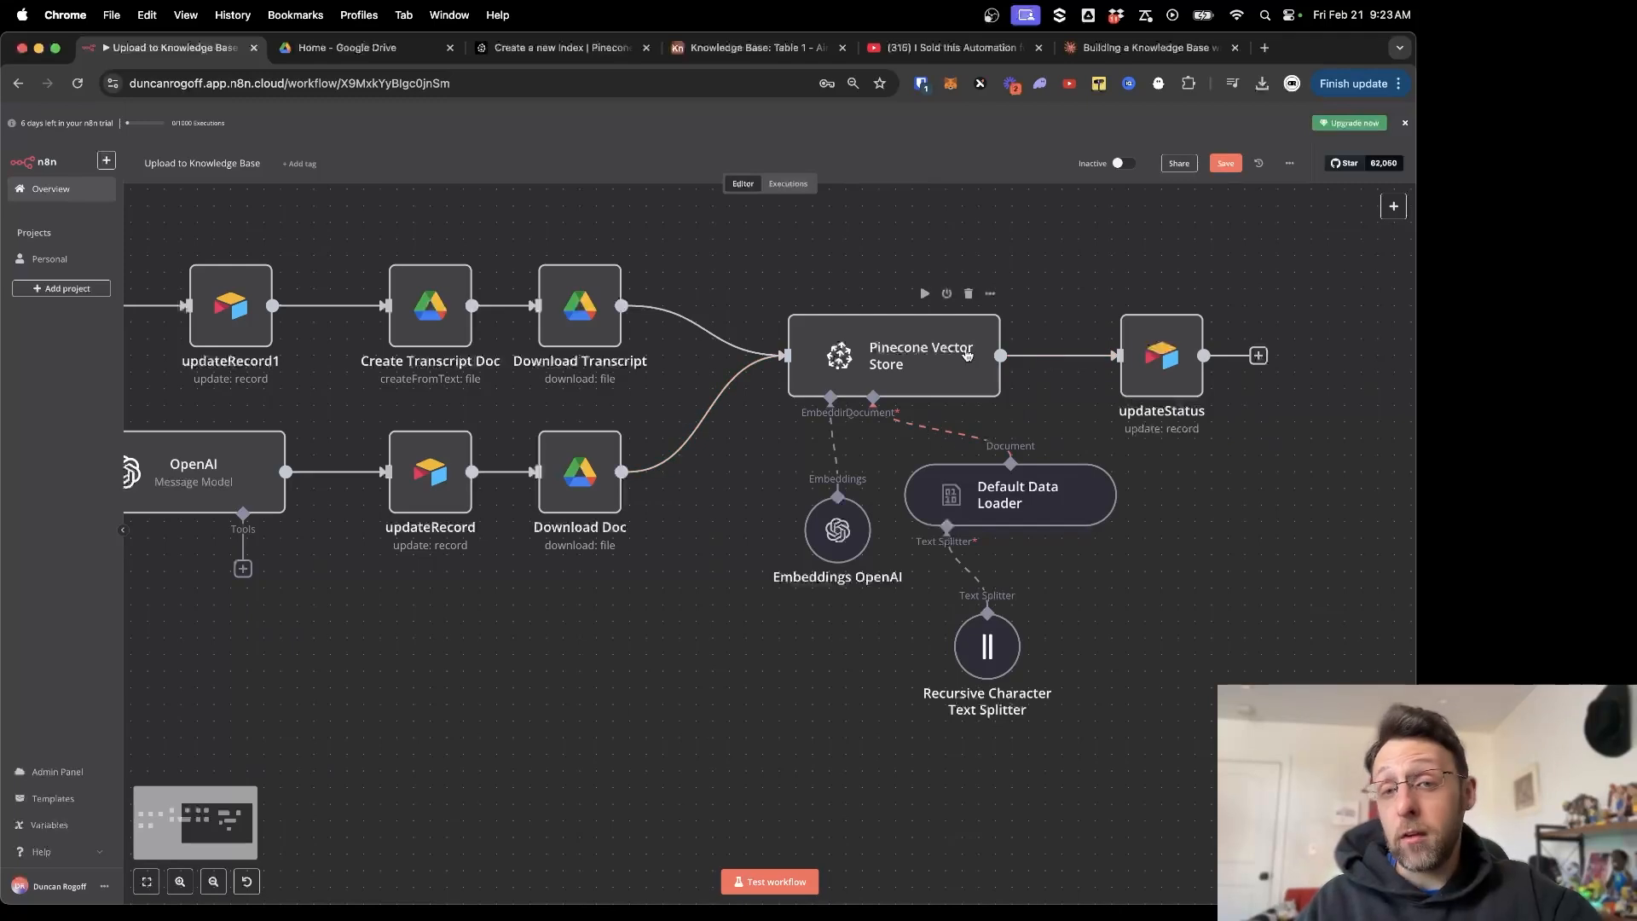
pyautogui.hscroll(-10, 967, 354)
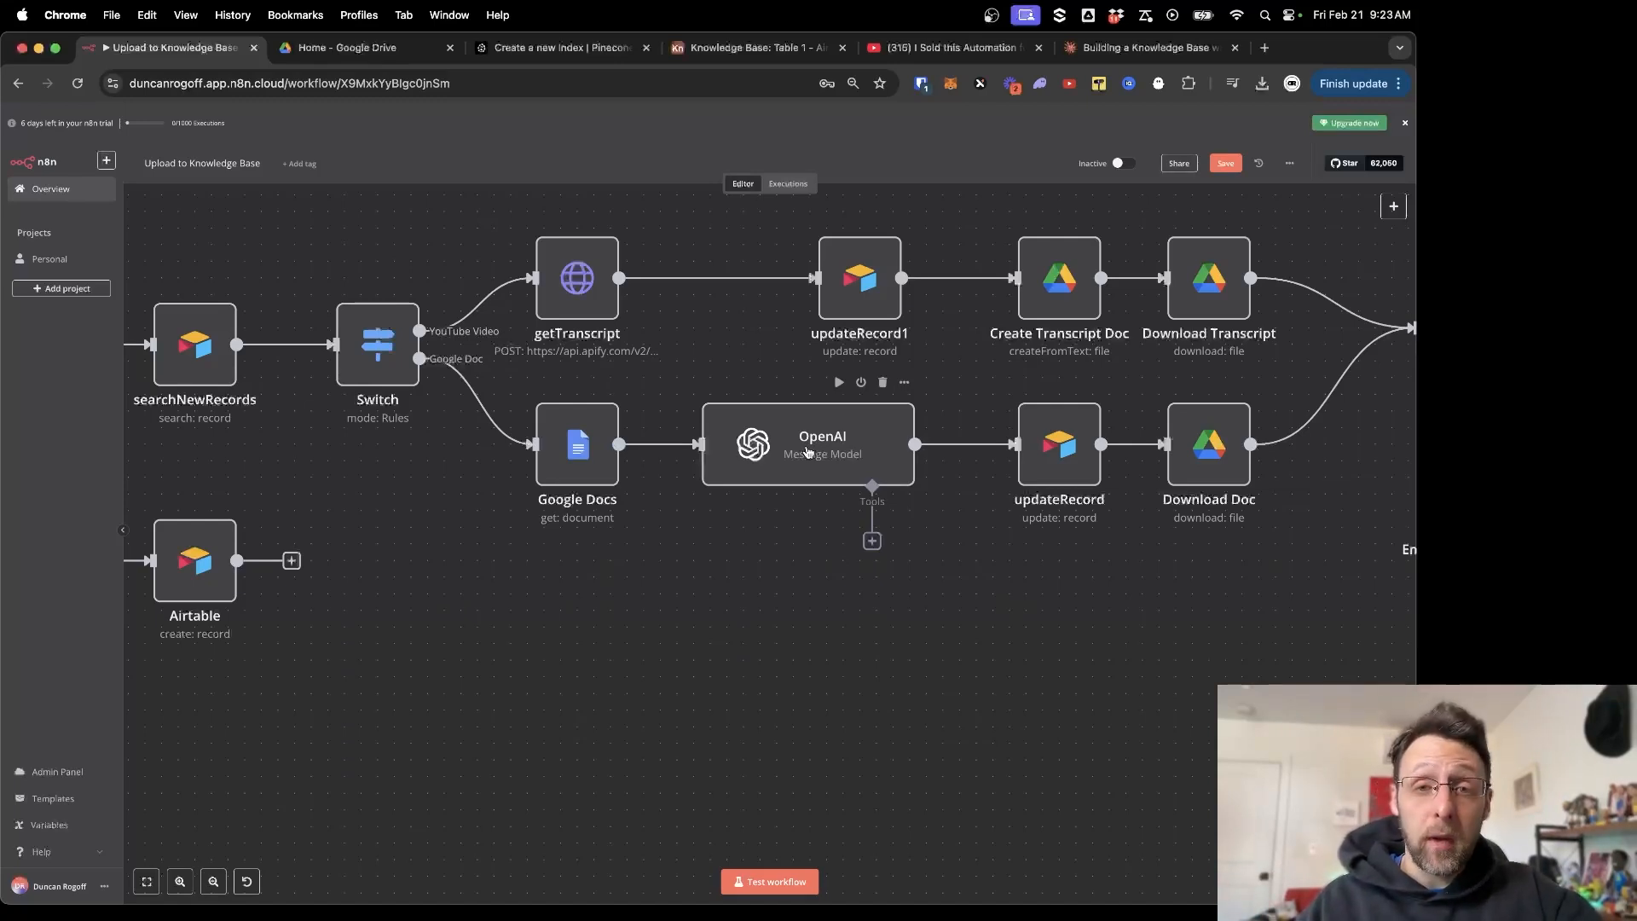
pyautogui.hscroll(10, 807, 452)
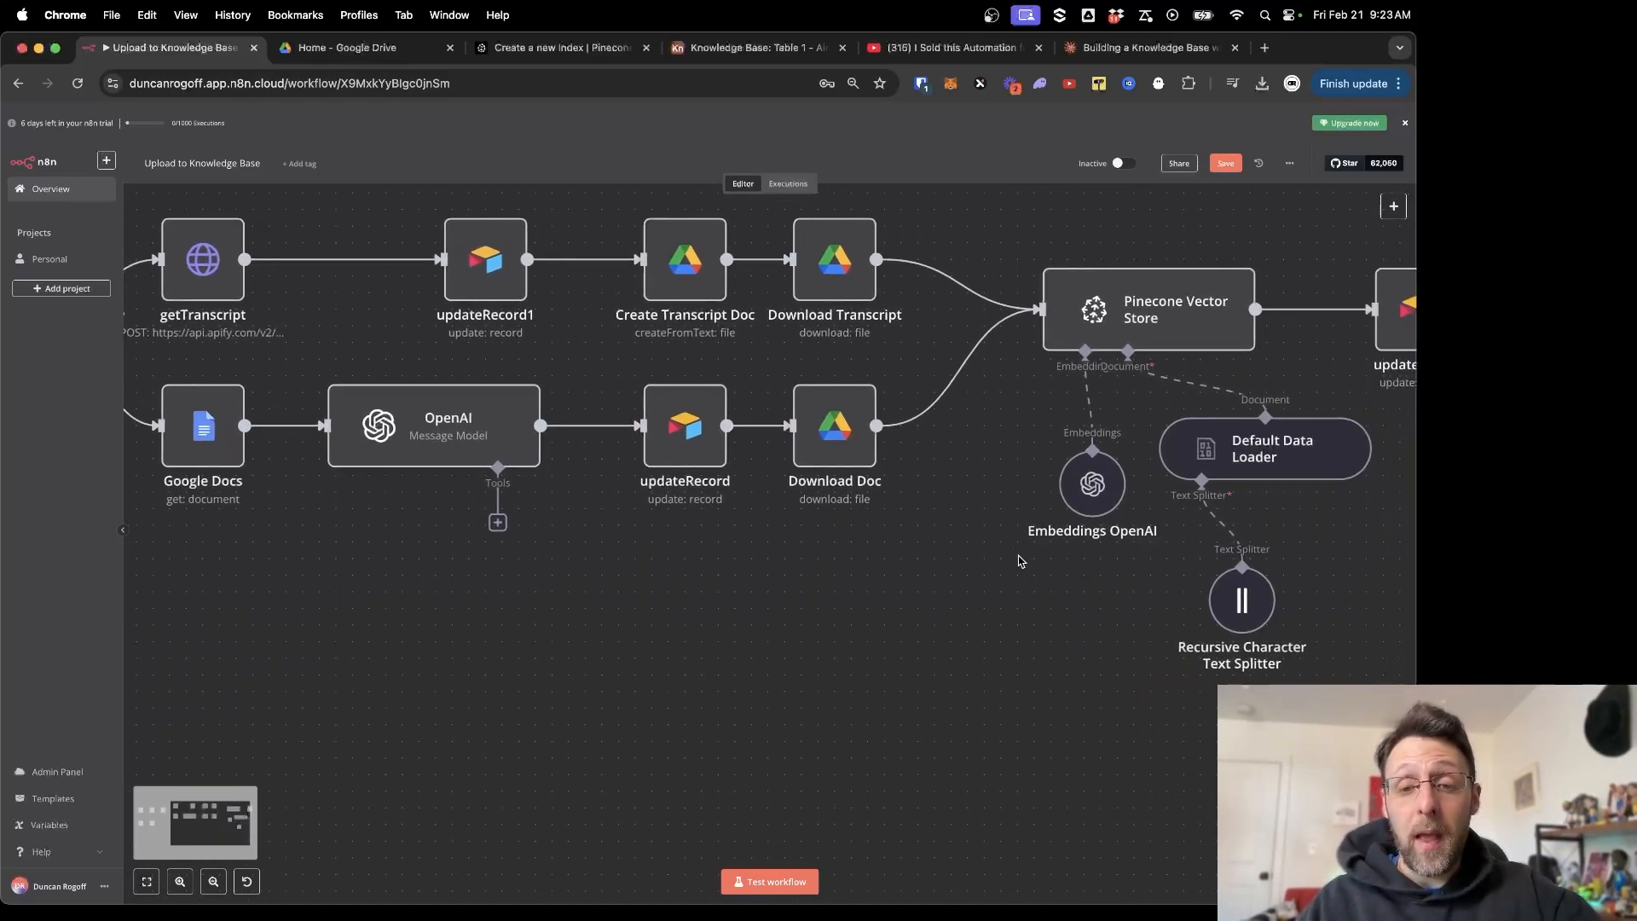
pyautogui.hscroll(5, 912, 507)
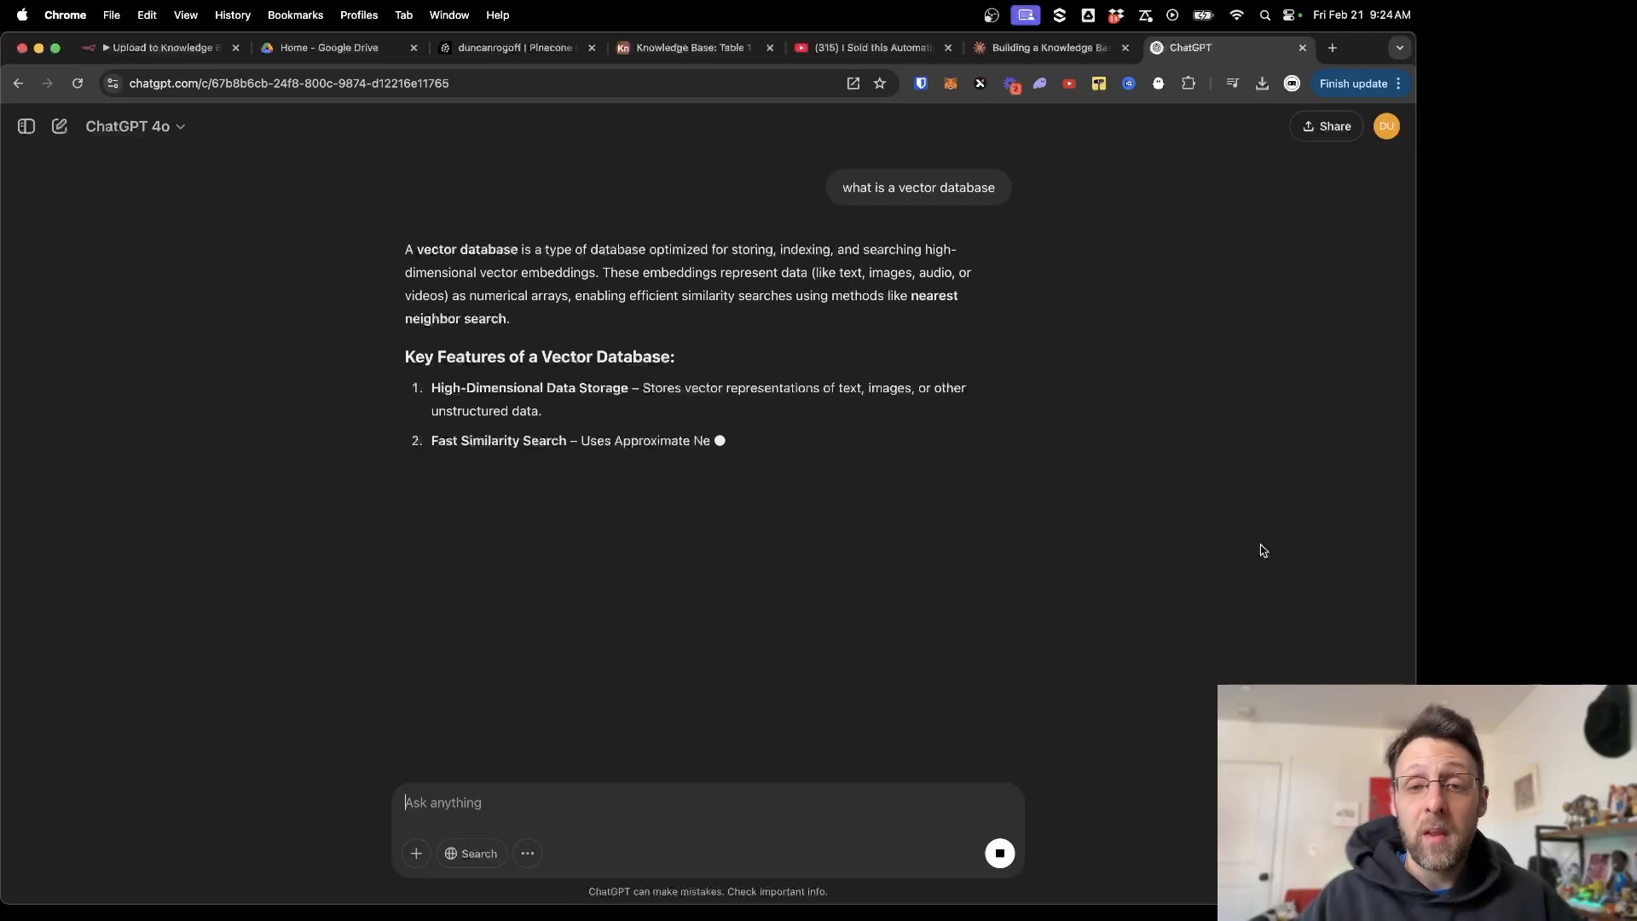
# Highlight the definition, vector embeddings and data-type phrases in ChatGPT's answer, then view Pinecone's query results.
pyautogui.moveTo(714, 267); pyautogui.dragTo(857, 274)
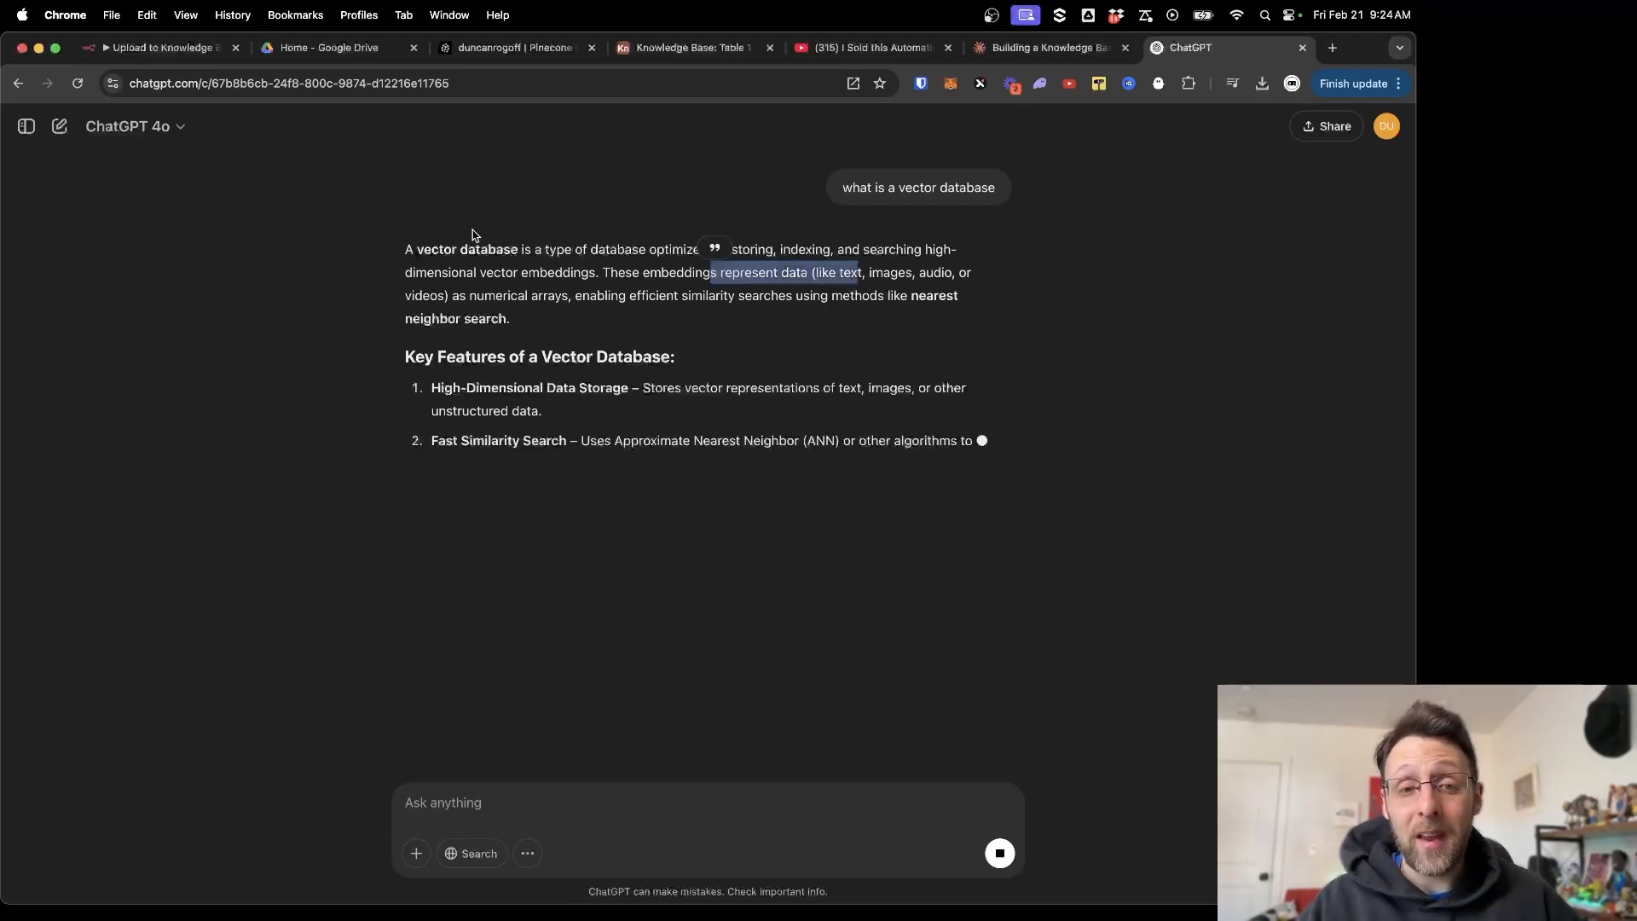
pyautogui.moveTo(426, 273); pyautogui.dragTo(592, 279)
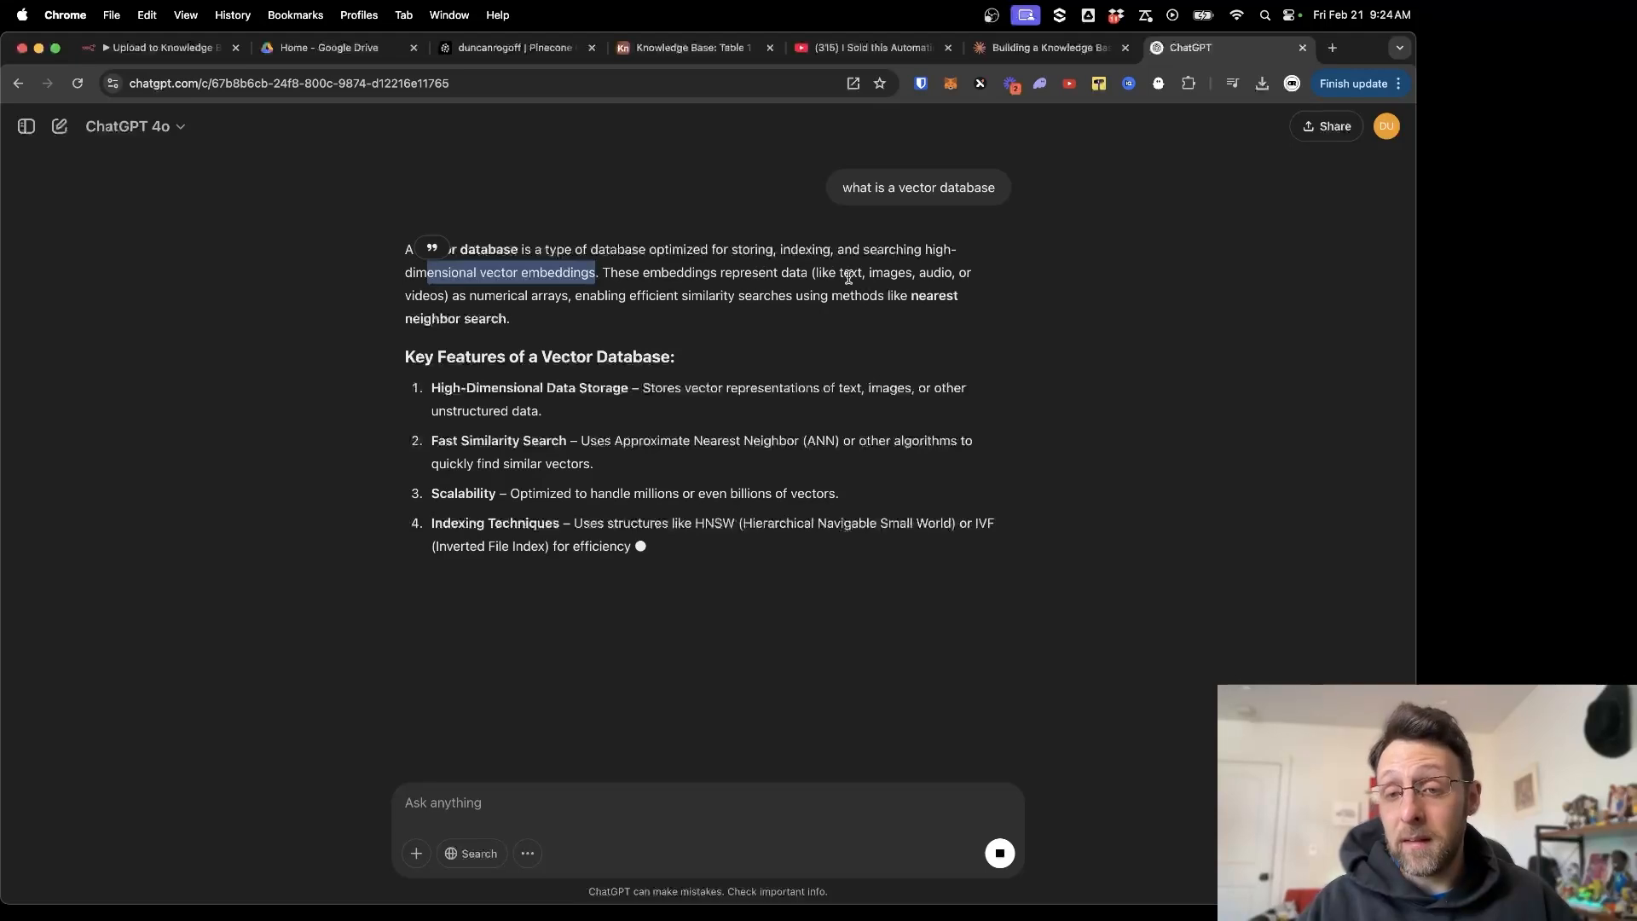
pyautogui.moveTo(851, 273); pyautogui.dragTo(946, 272)
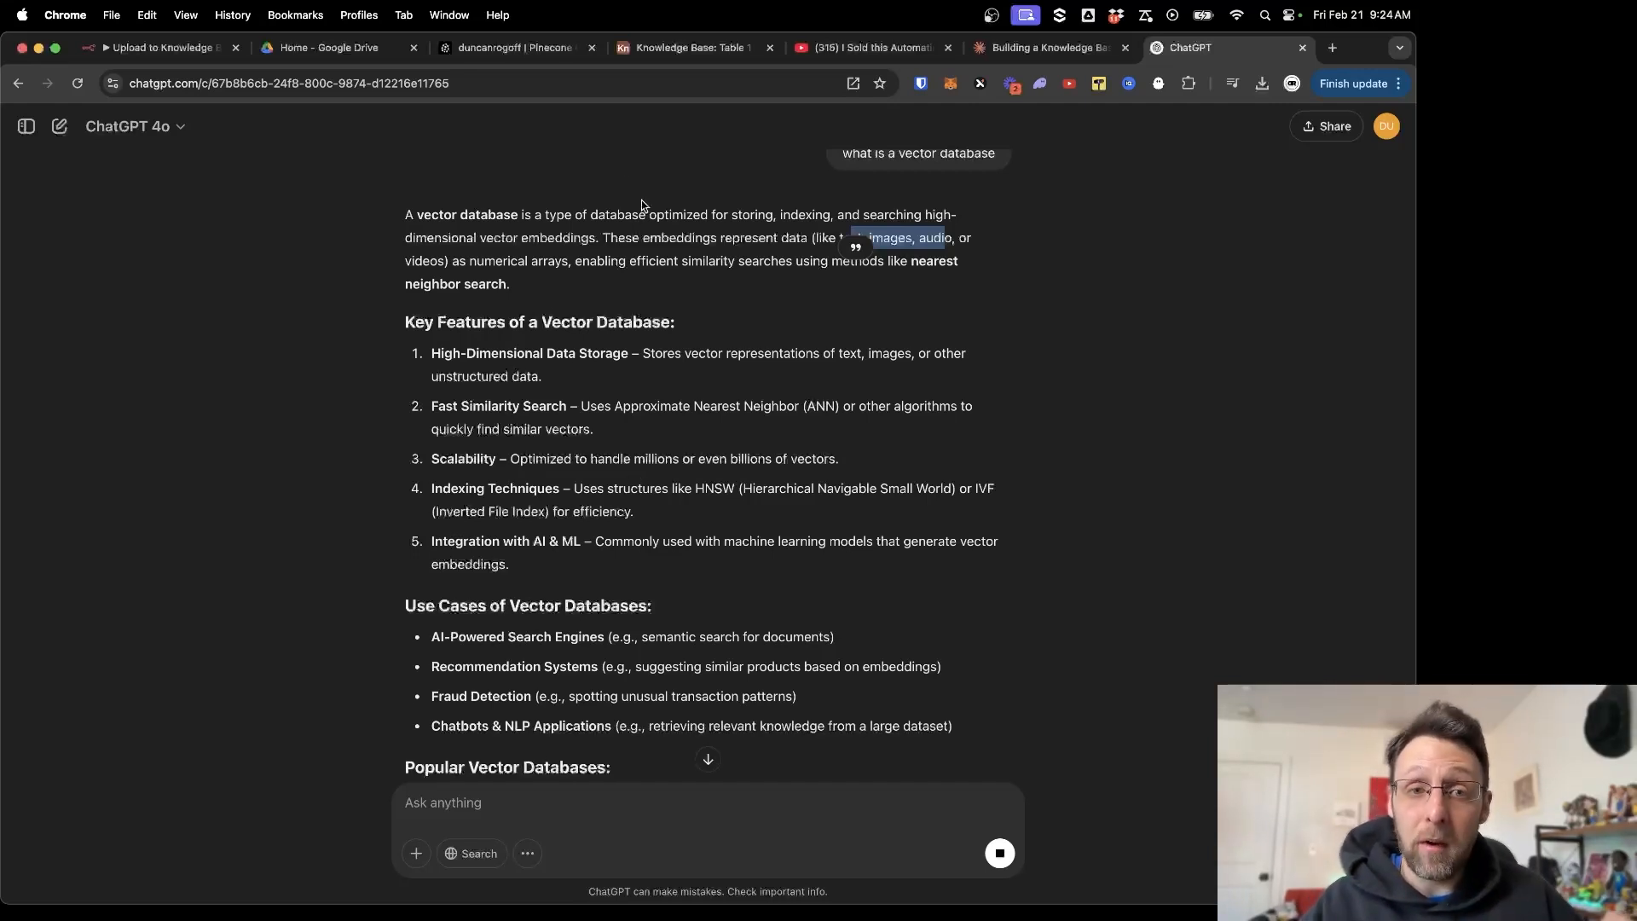
pyautogui.click(496, 48)
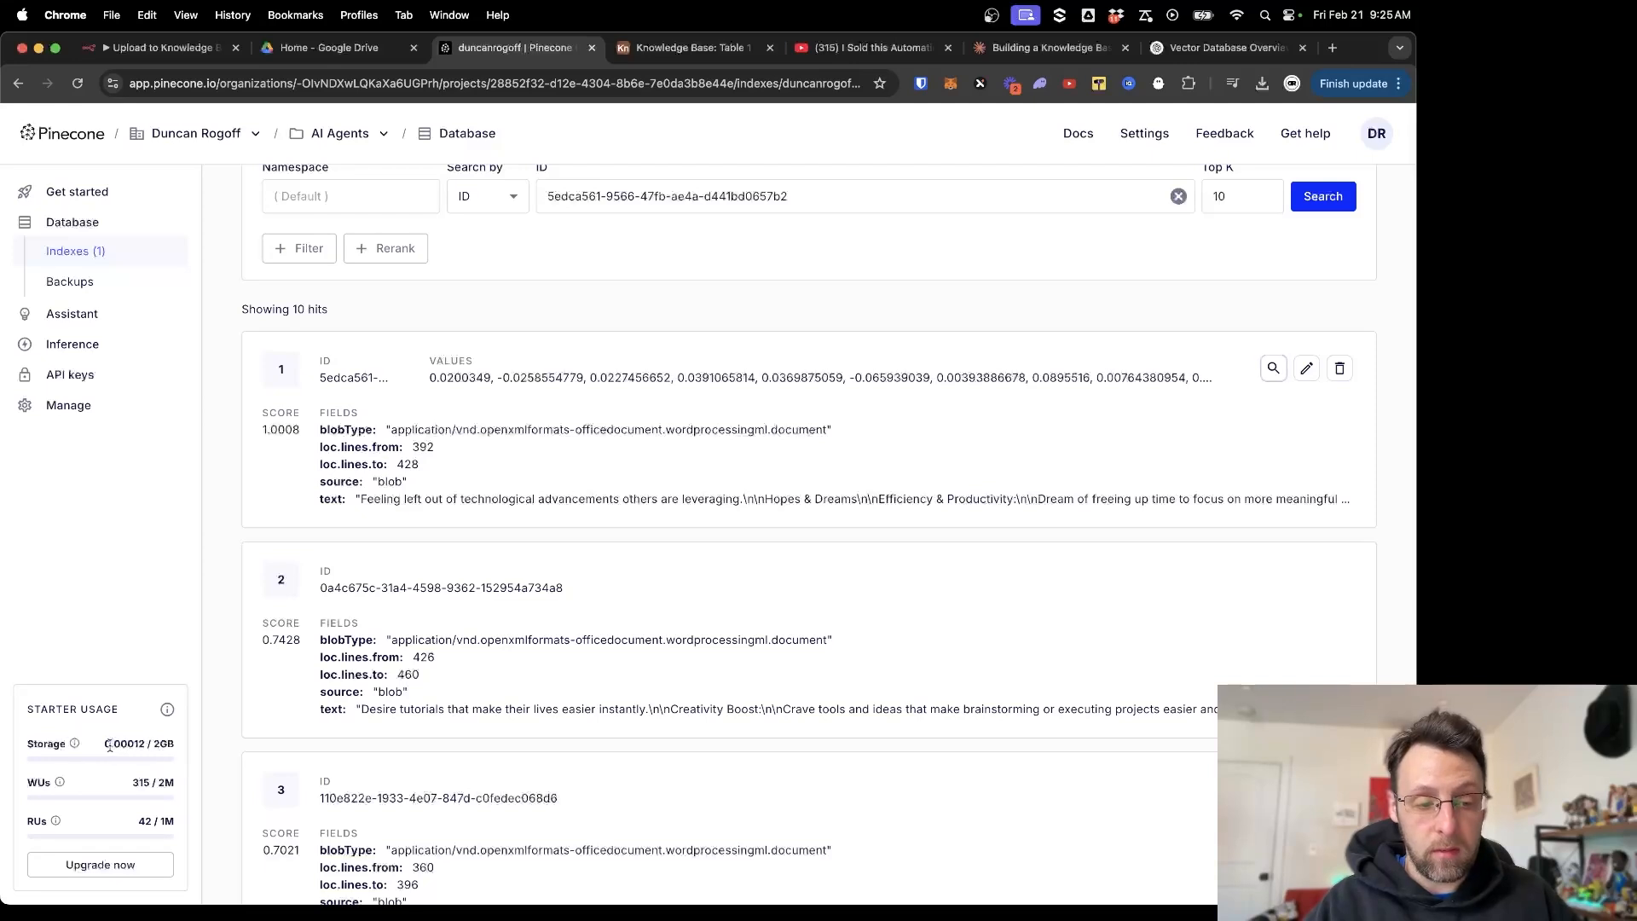
pyautogui.moveTo(116, 744); pyautogui.dragTo(133, 748)
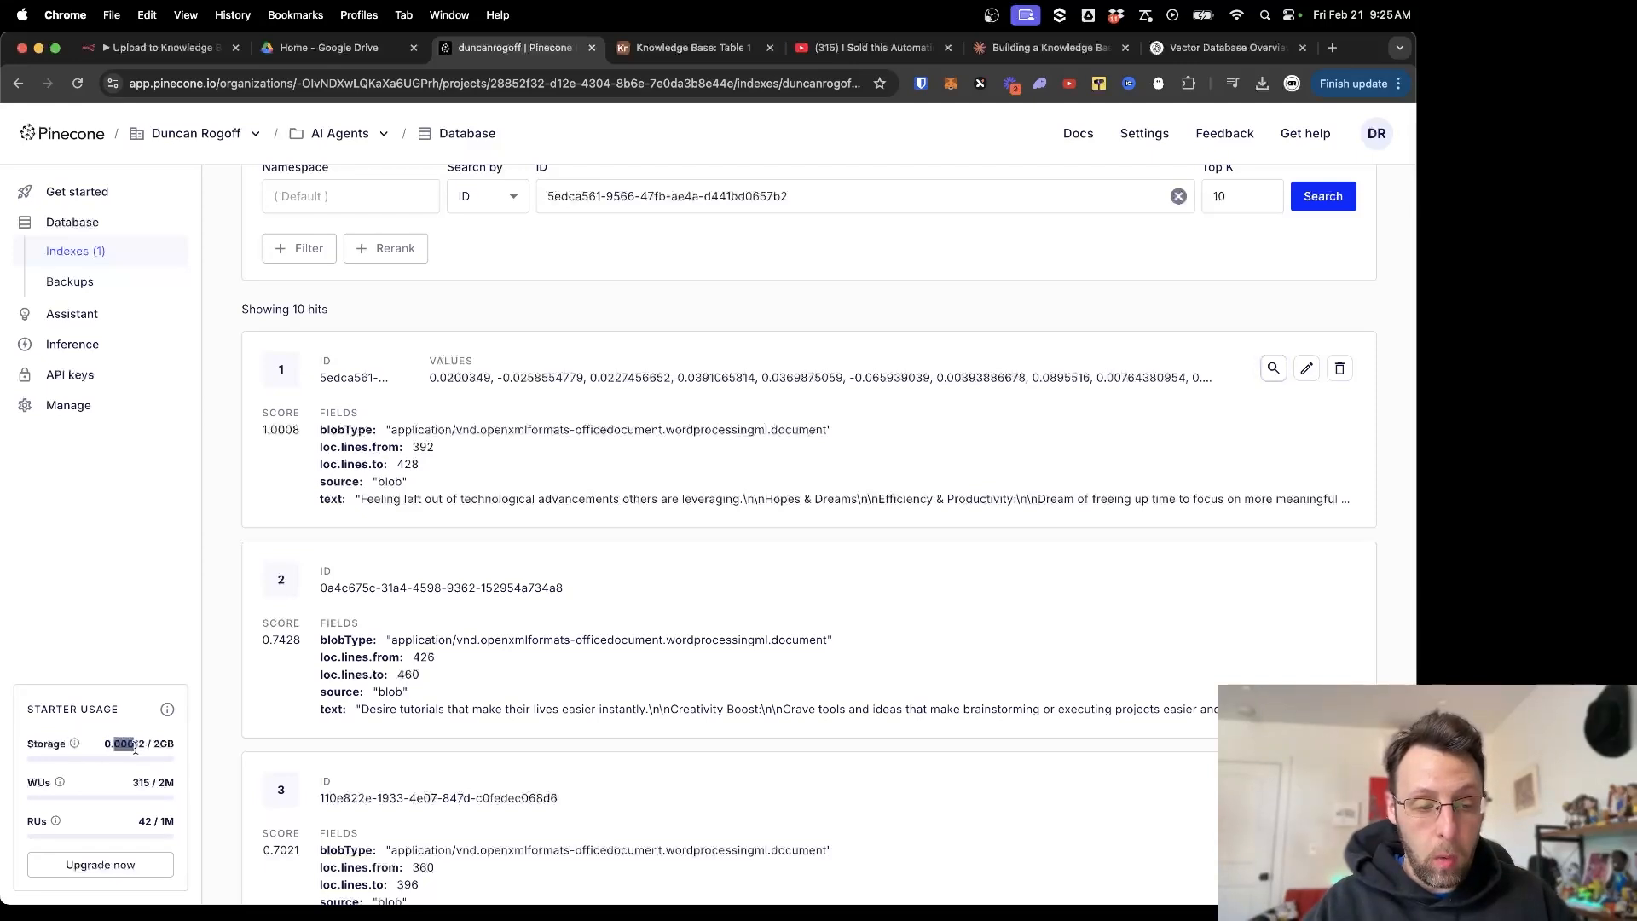
pyautogui.click(136, 729)
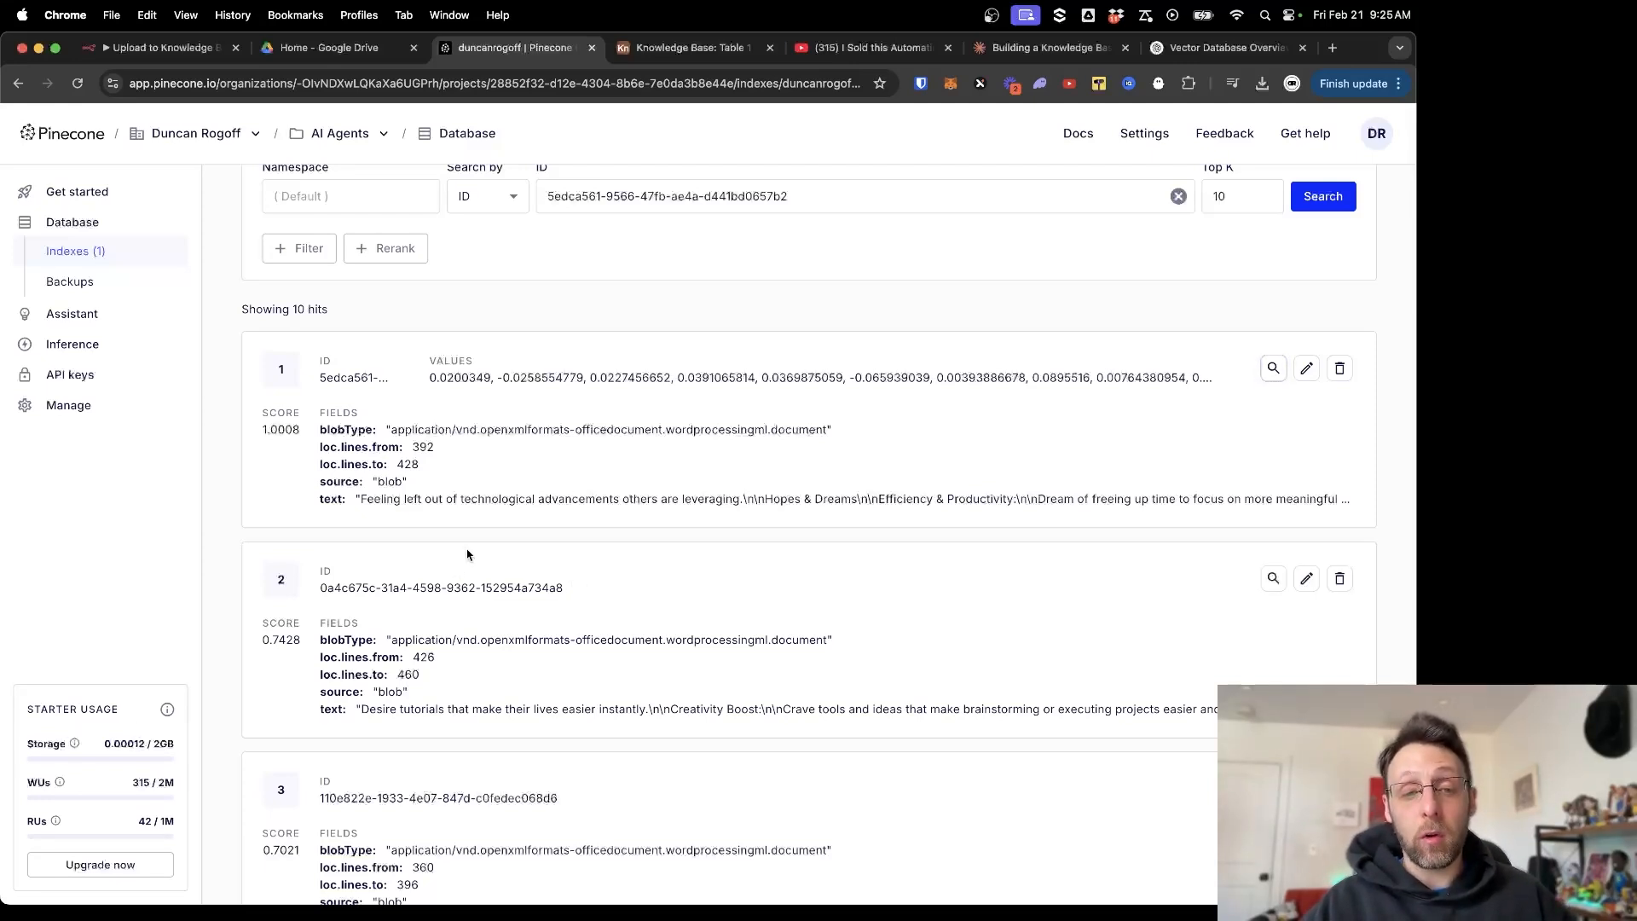
pyautogui.moveTo(427, 380); pyautogui.dragTo(1177, 377)
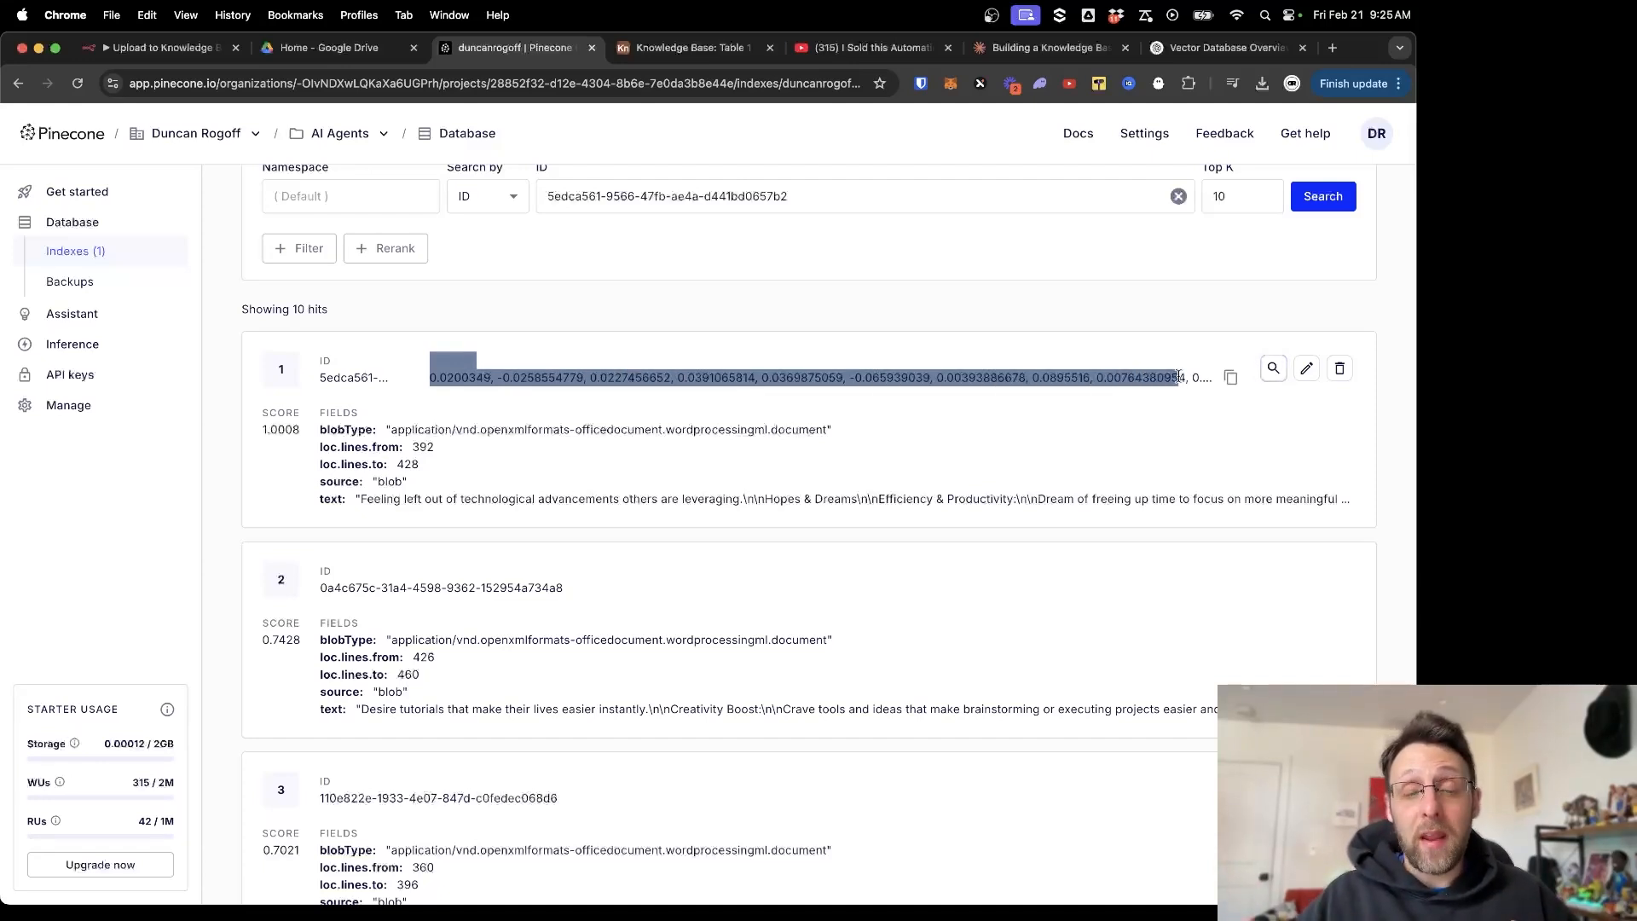
pyautogui.click(1006, 376)
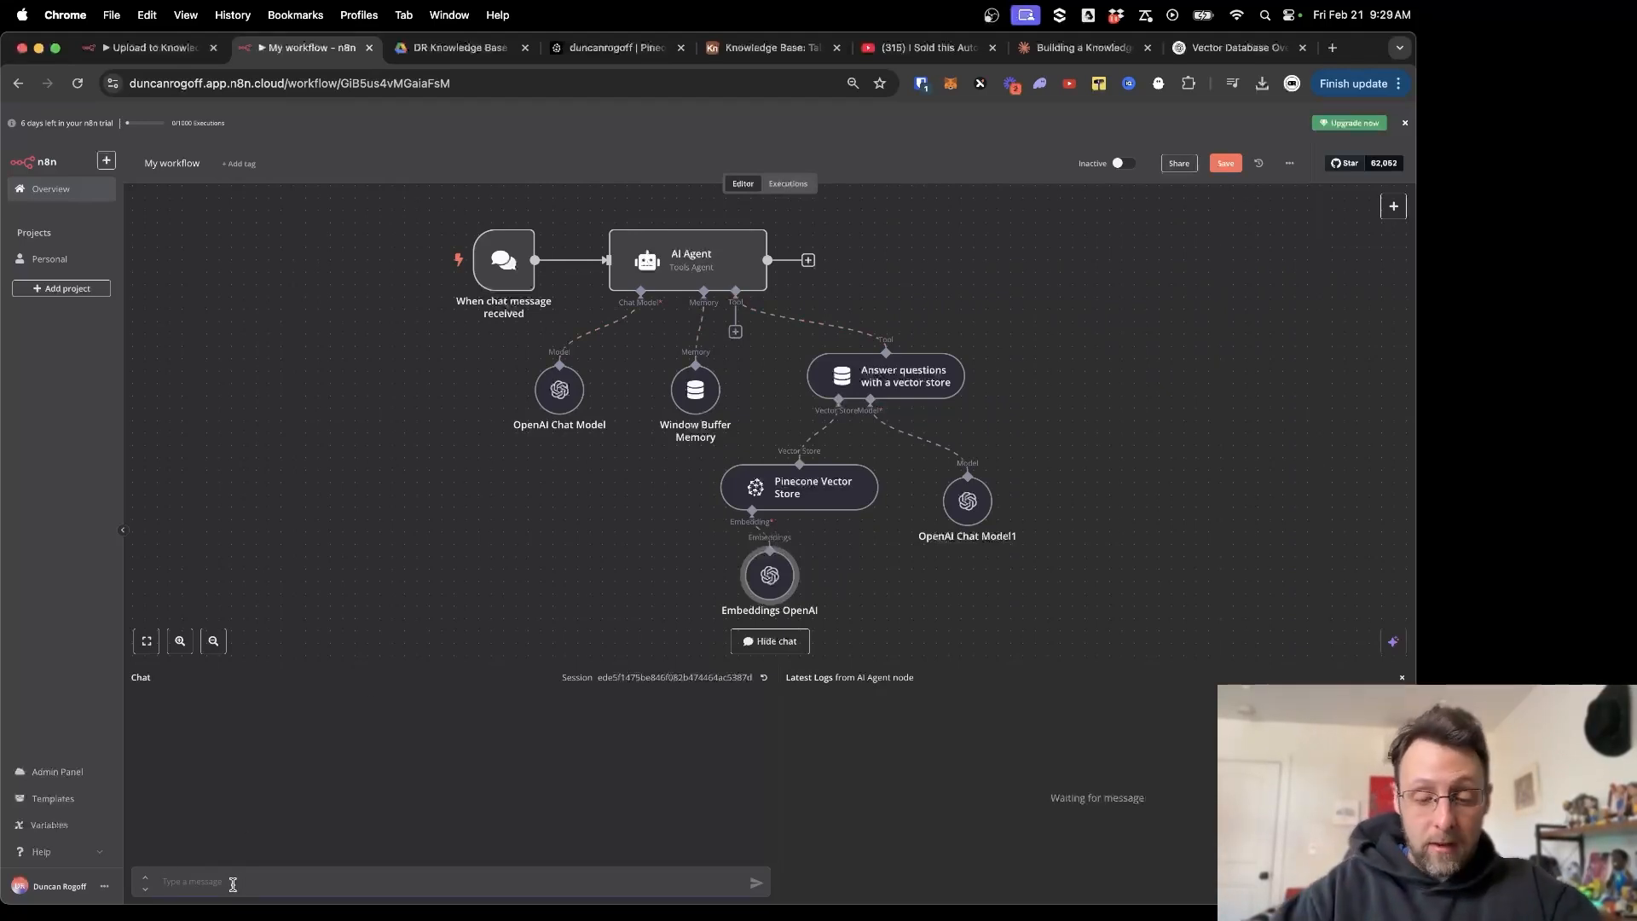
# Ask the agent about audience pain points; highlight Creativity Blocks, Fear of Falling Behind, Cost and Complexity.
pyautogui.write('tell me')
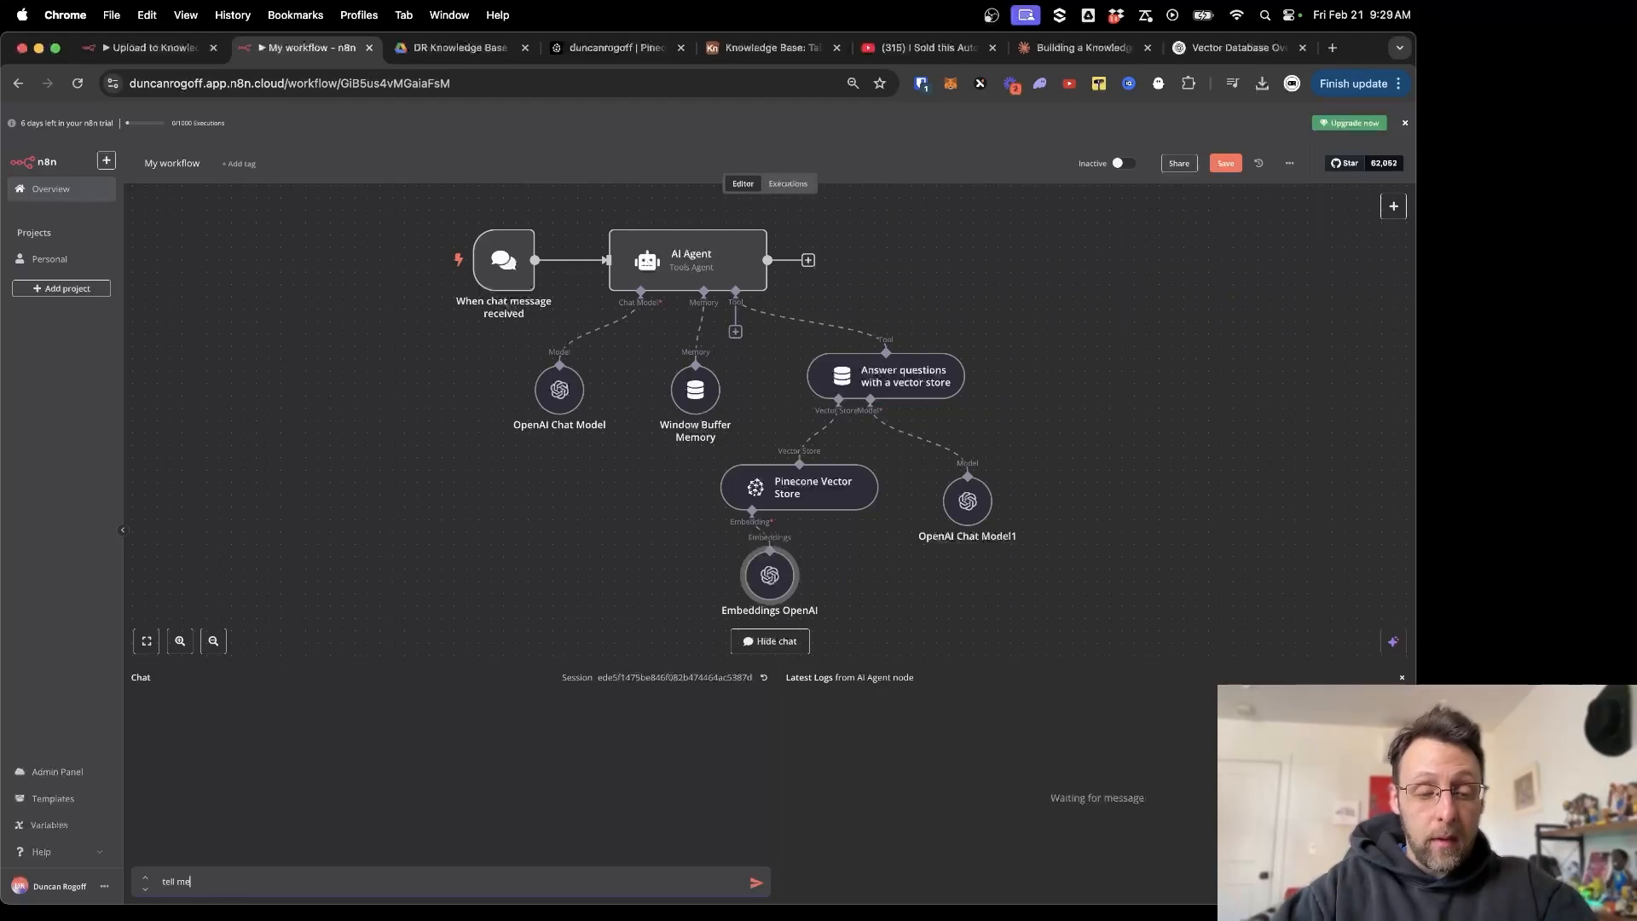
pyautogui.write(" about. my audience's pa")
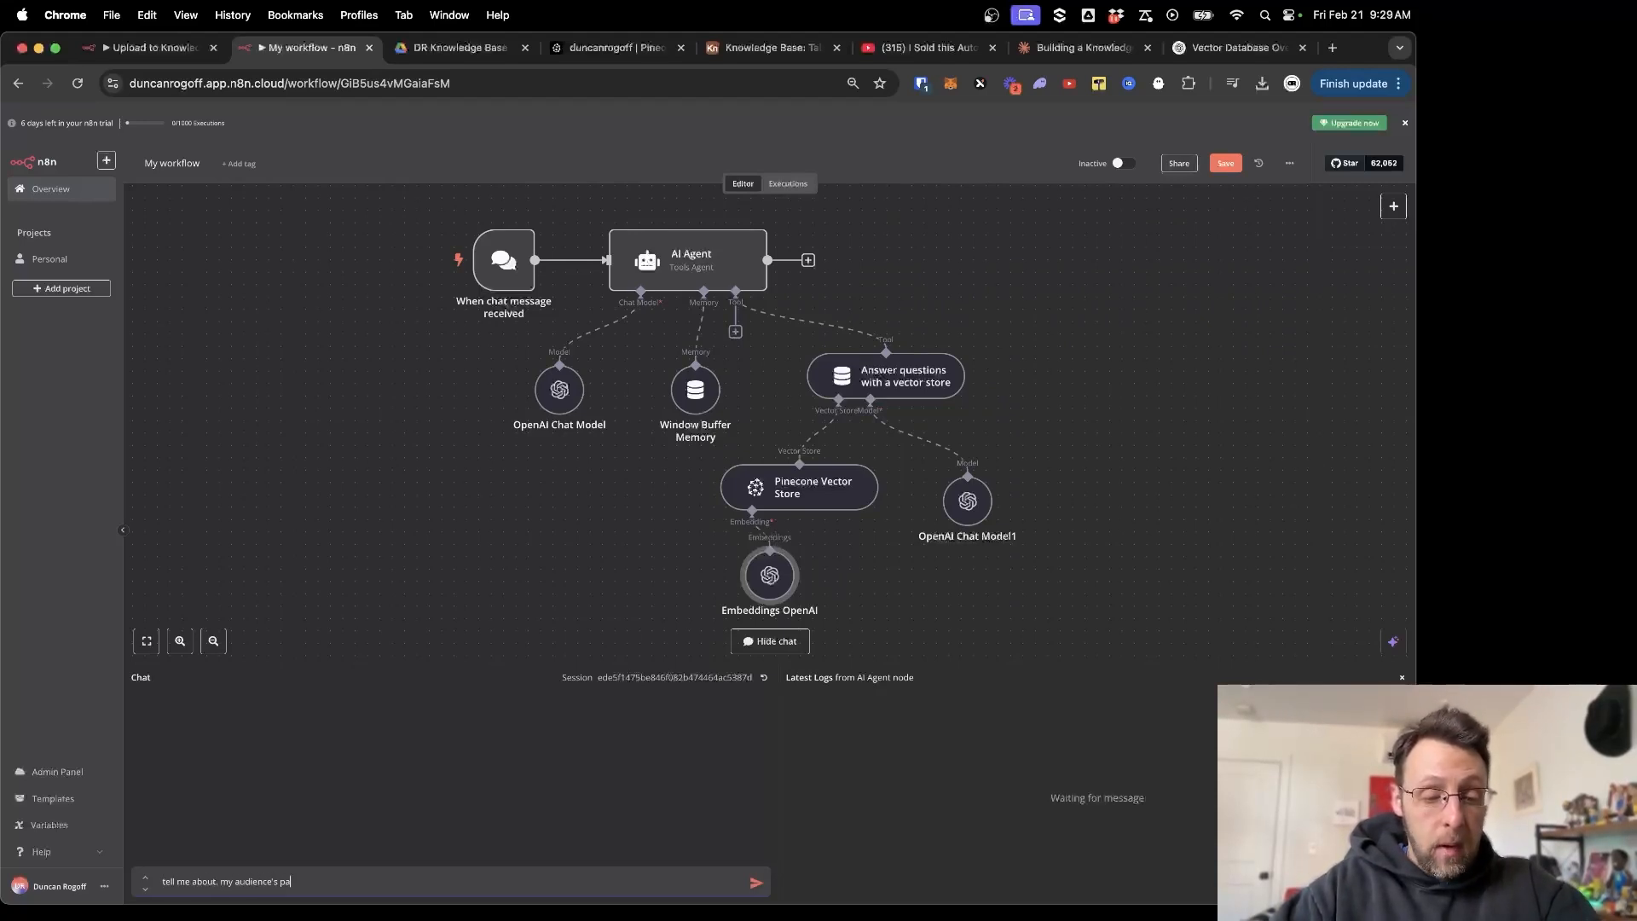
pyautogui.write('in points')
pyautogui.press('Return')
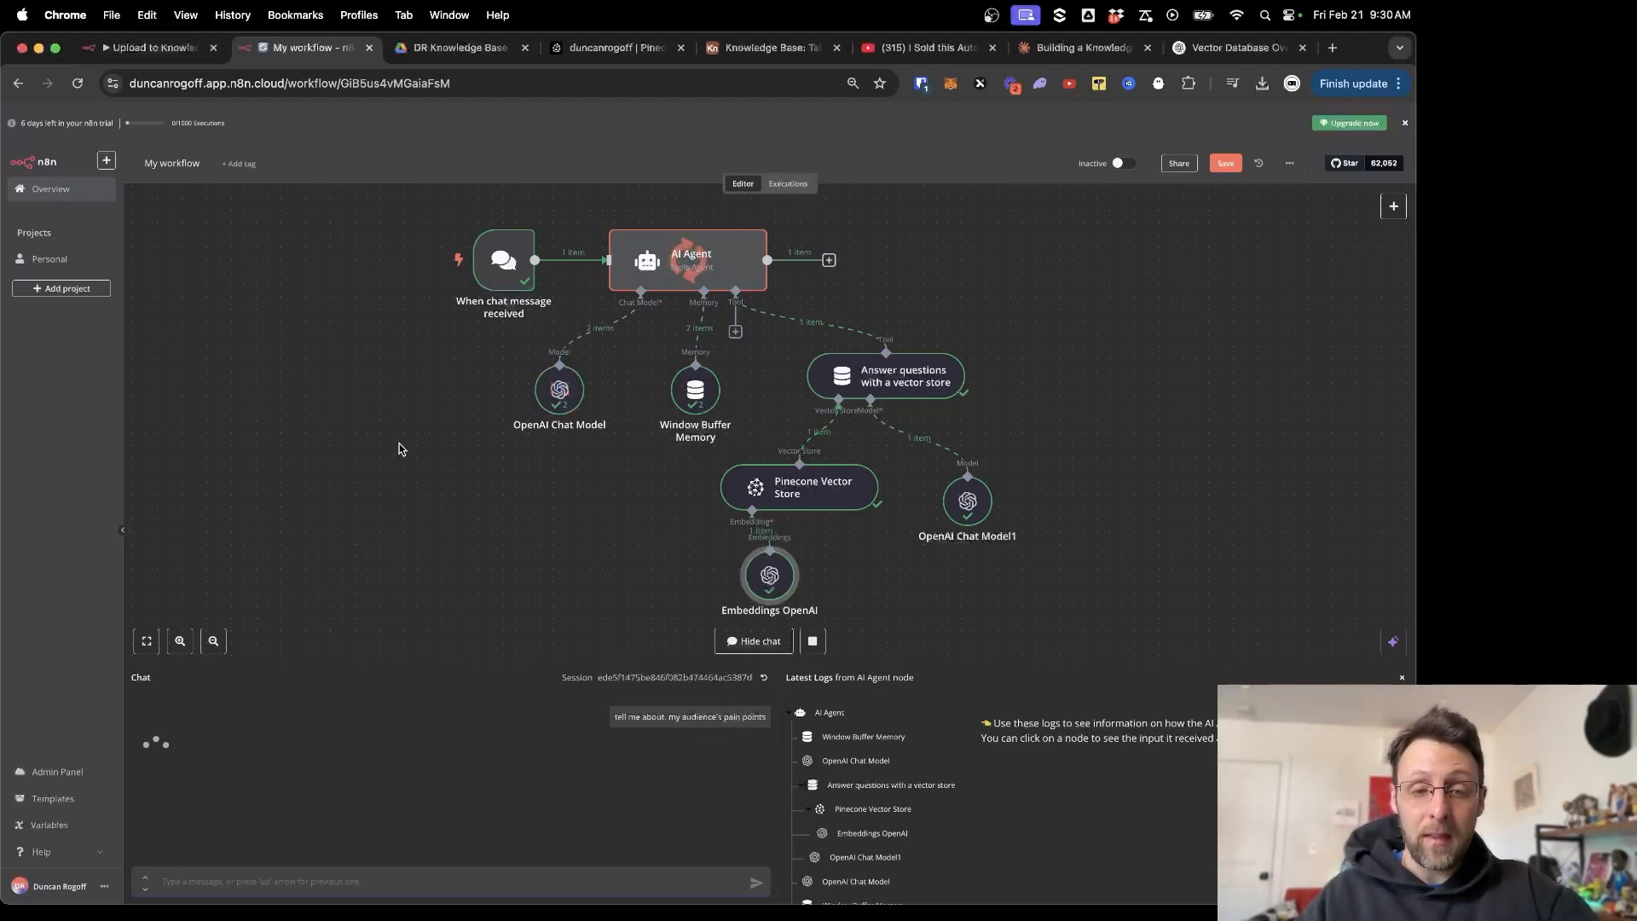
pyautogui.moveTo(417, 668); pyautogui.dragTo(432, 355)
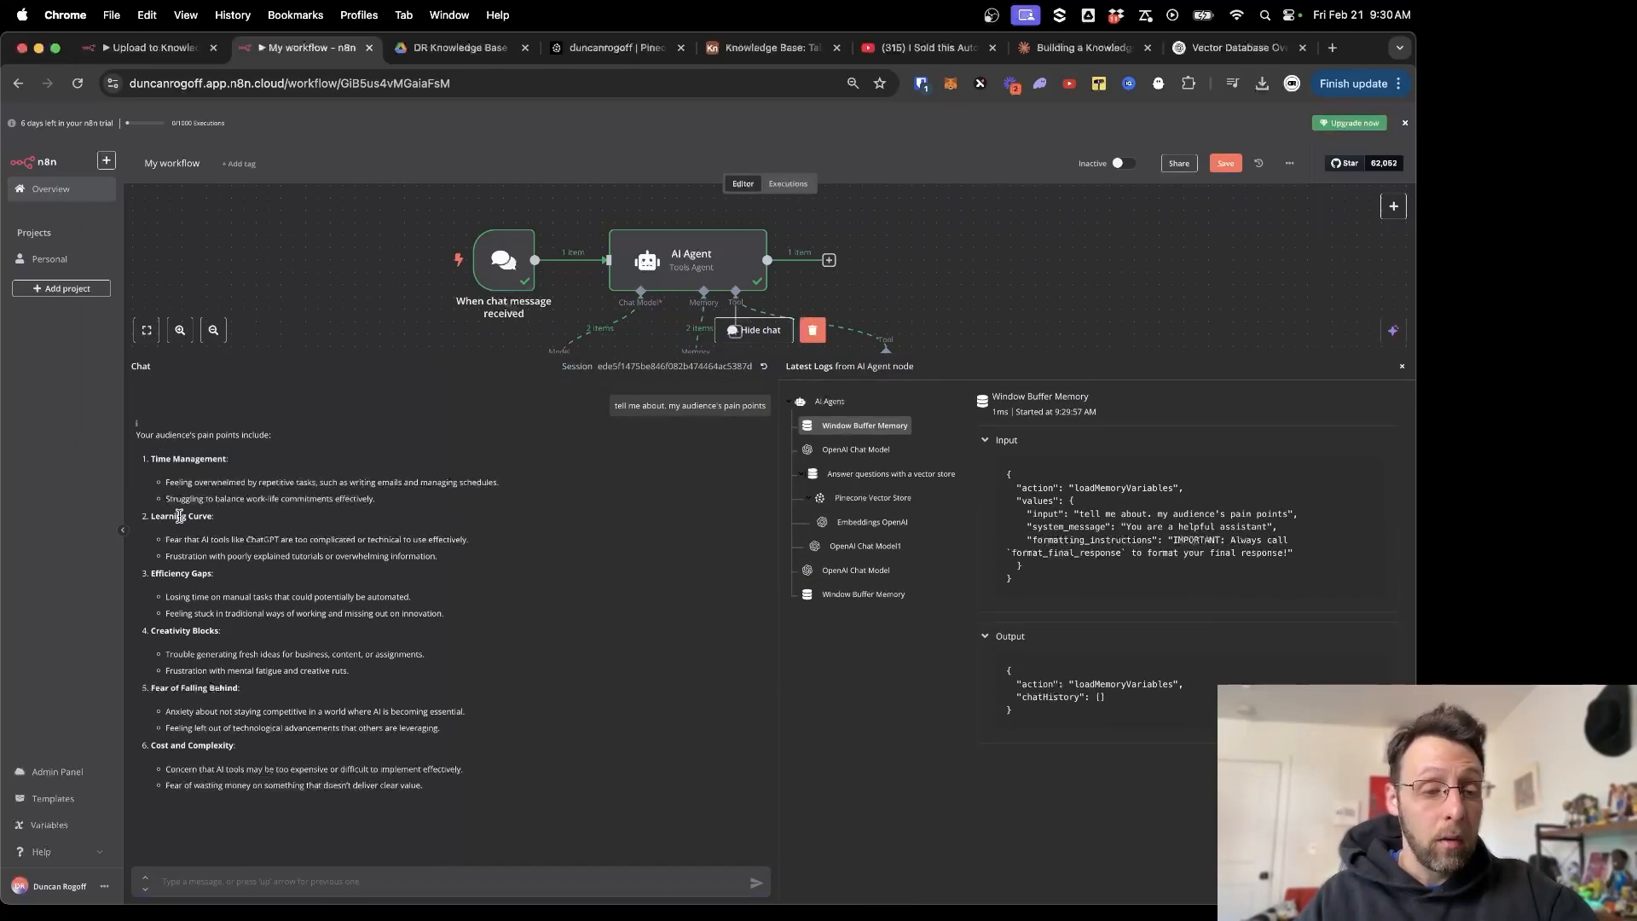
pyautogui.moveTo(165, 631); pyautogui.dragTo(223, 632)
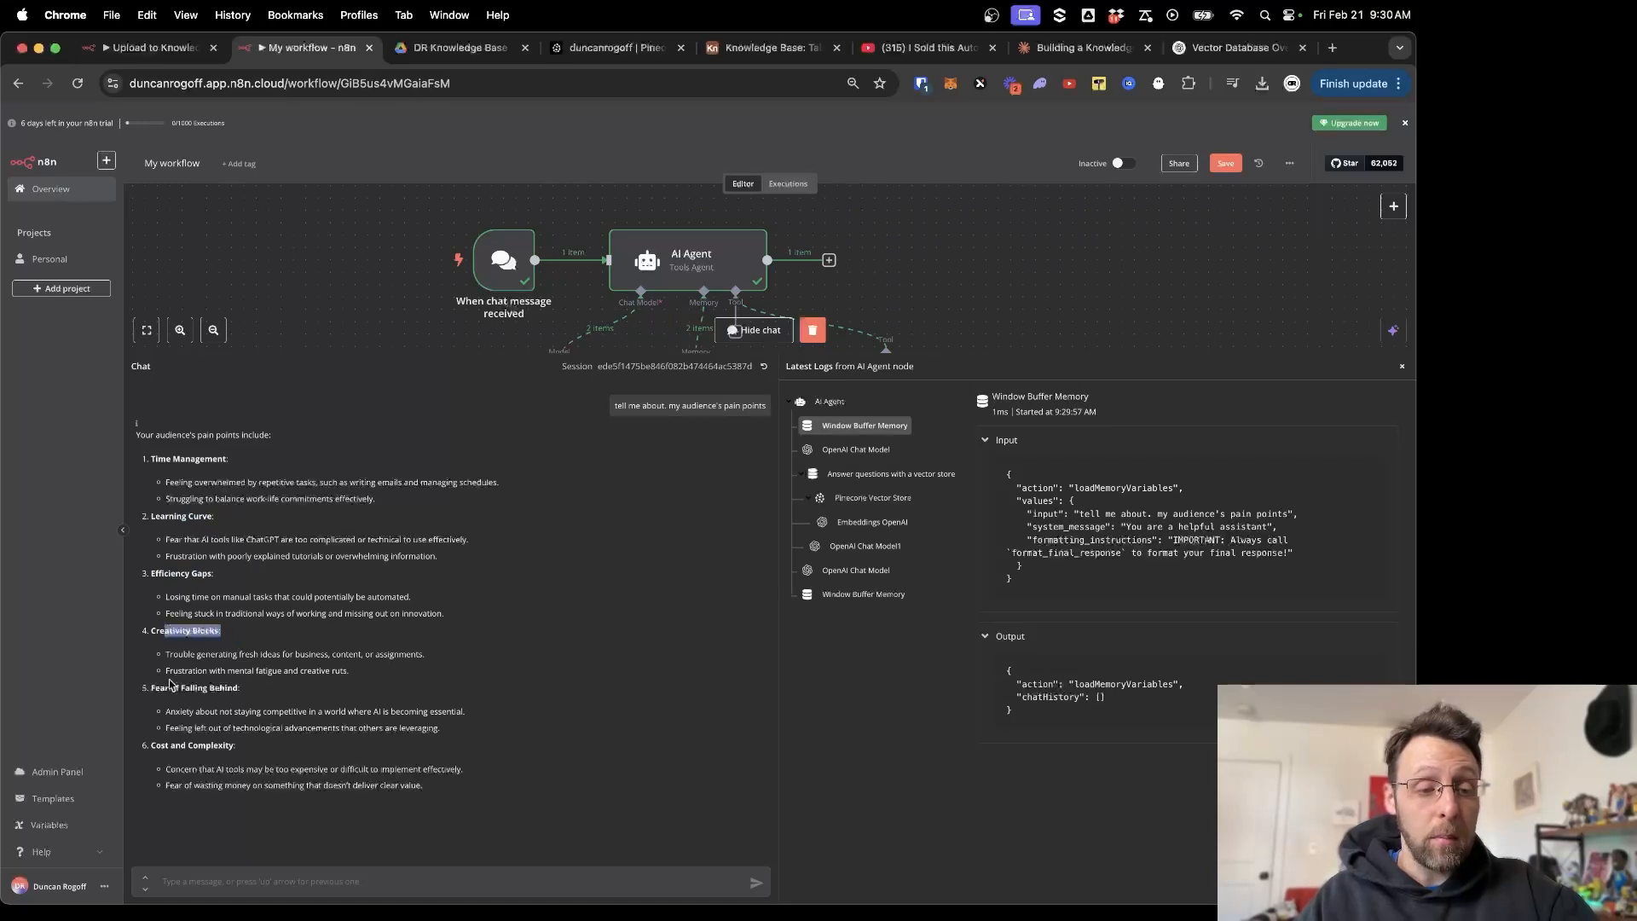
pyautogui.moveTo(152, 687); pyautogui.dragTo(240, 688)
pyautogui.moveTo(151, 745); pyautogui.dragTo(227, 747)
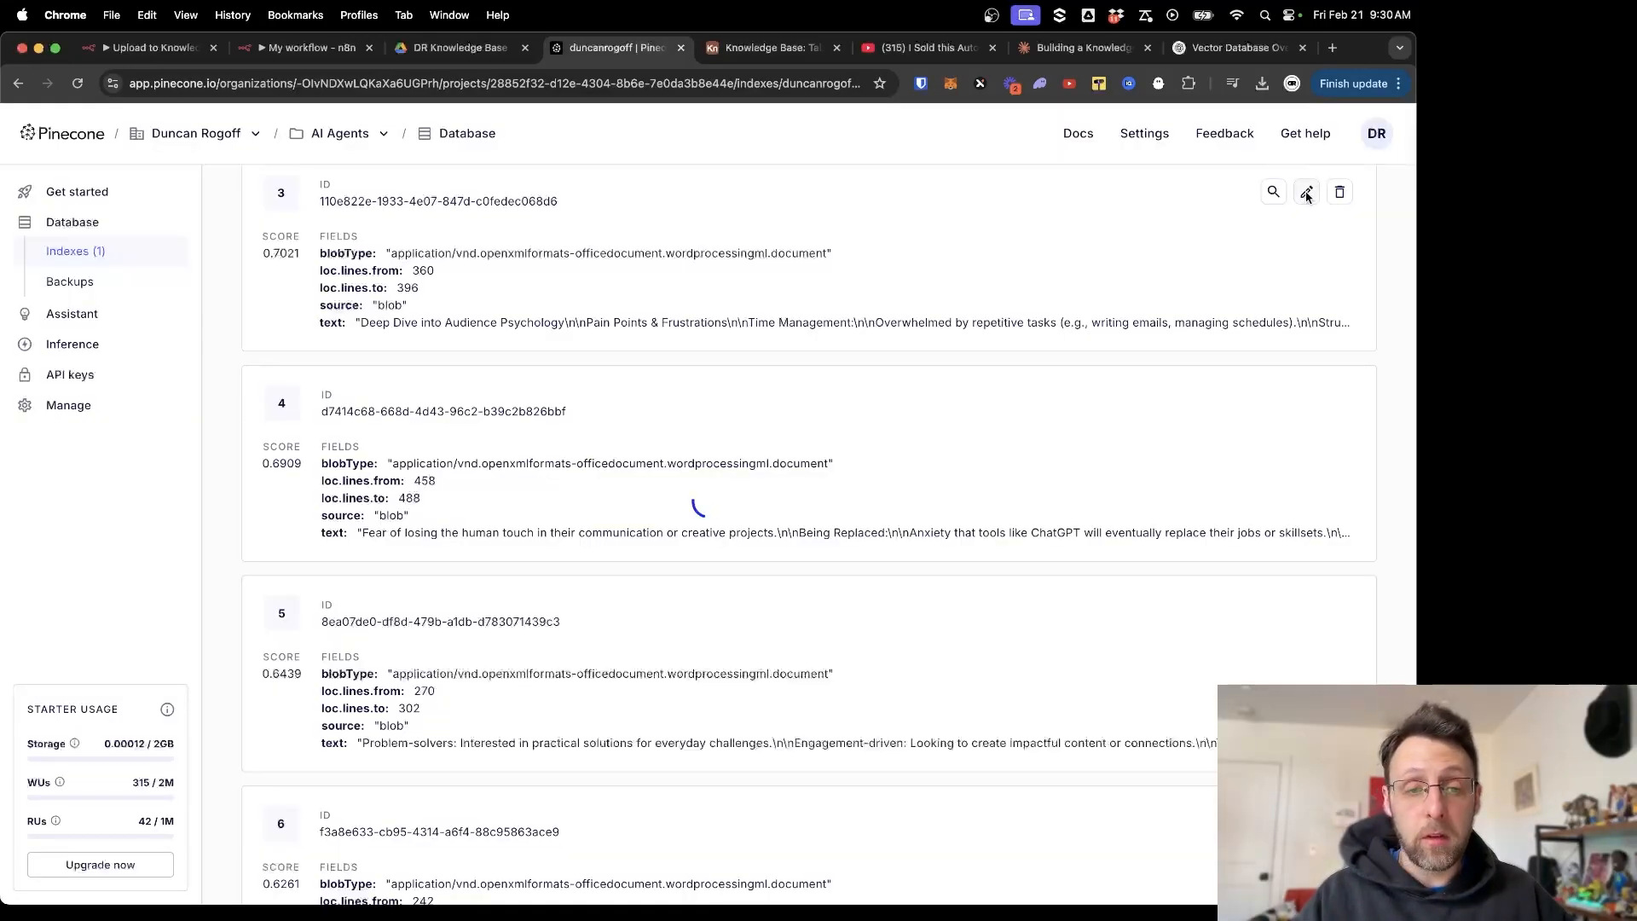
# Open hit 3's record editor and scroll through its vector values and the text metadata chunk.
pyautogui.click(1307, 194)
pyautogui.scroll(-5, 784, 671)
pyautogui.scroll(1, 784, 671)
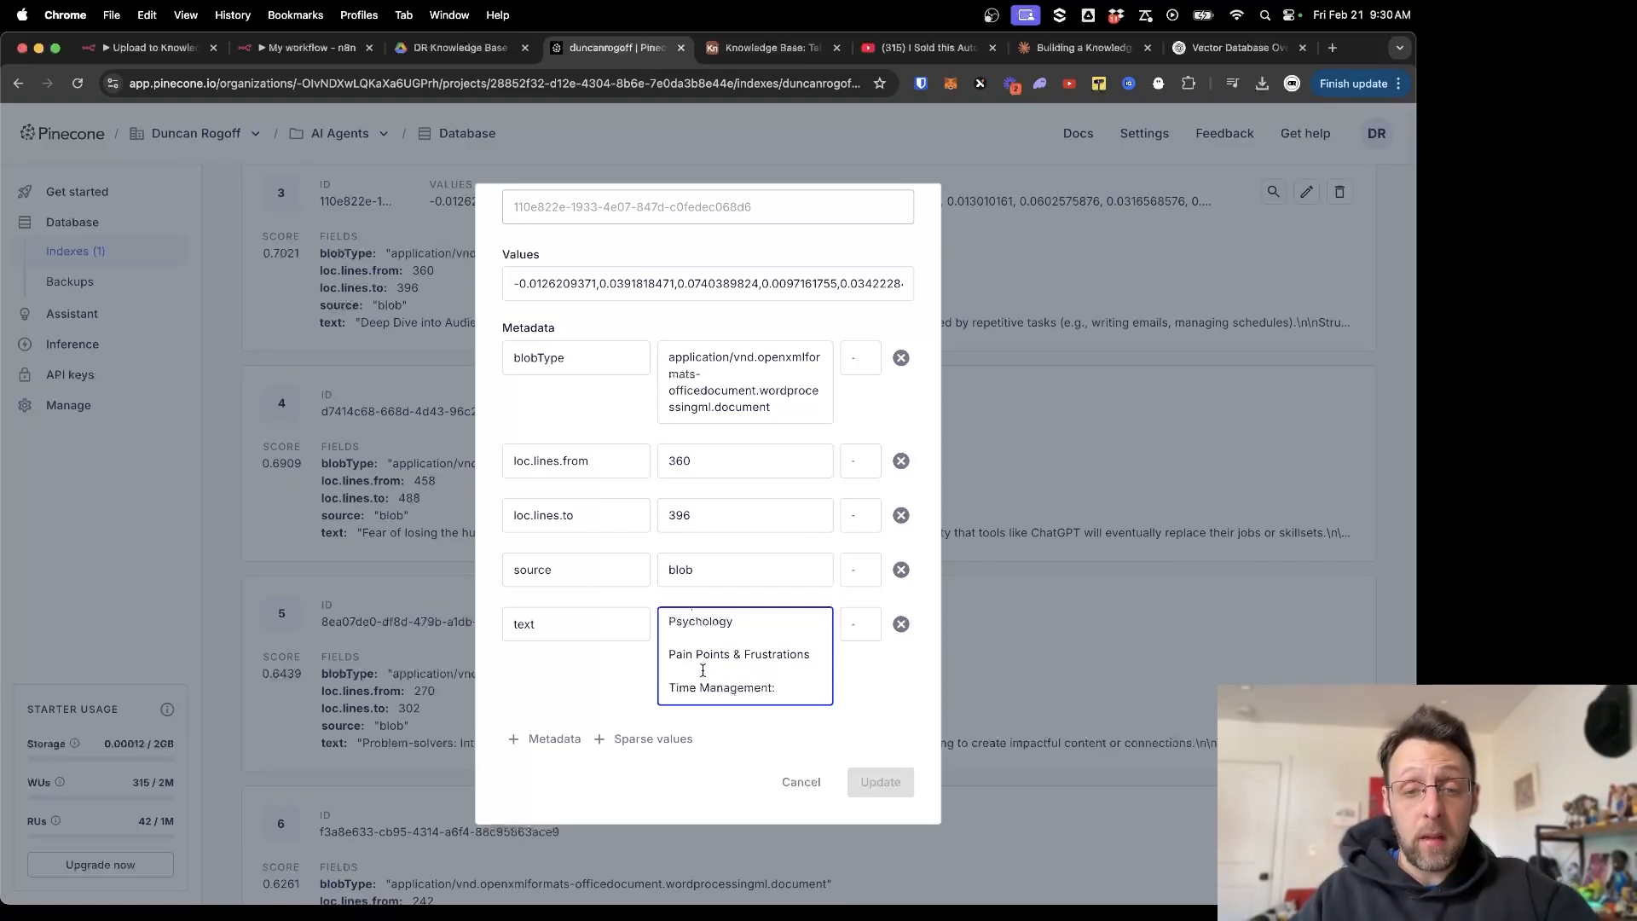
pyautogui.scroll(-2, 702, 671)
pyautogui.scroll(-3, 693, 673)
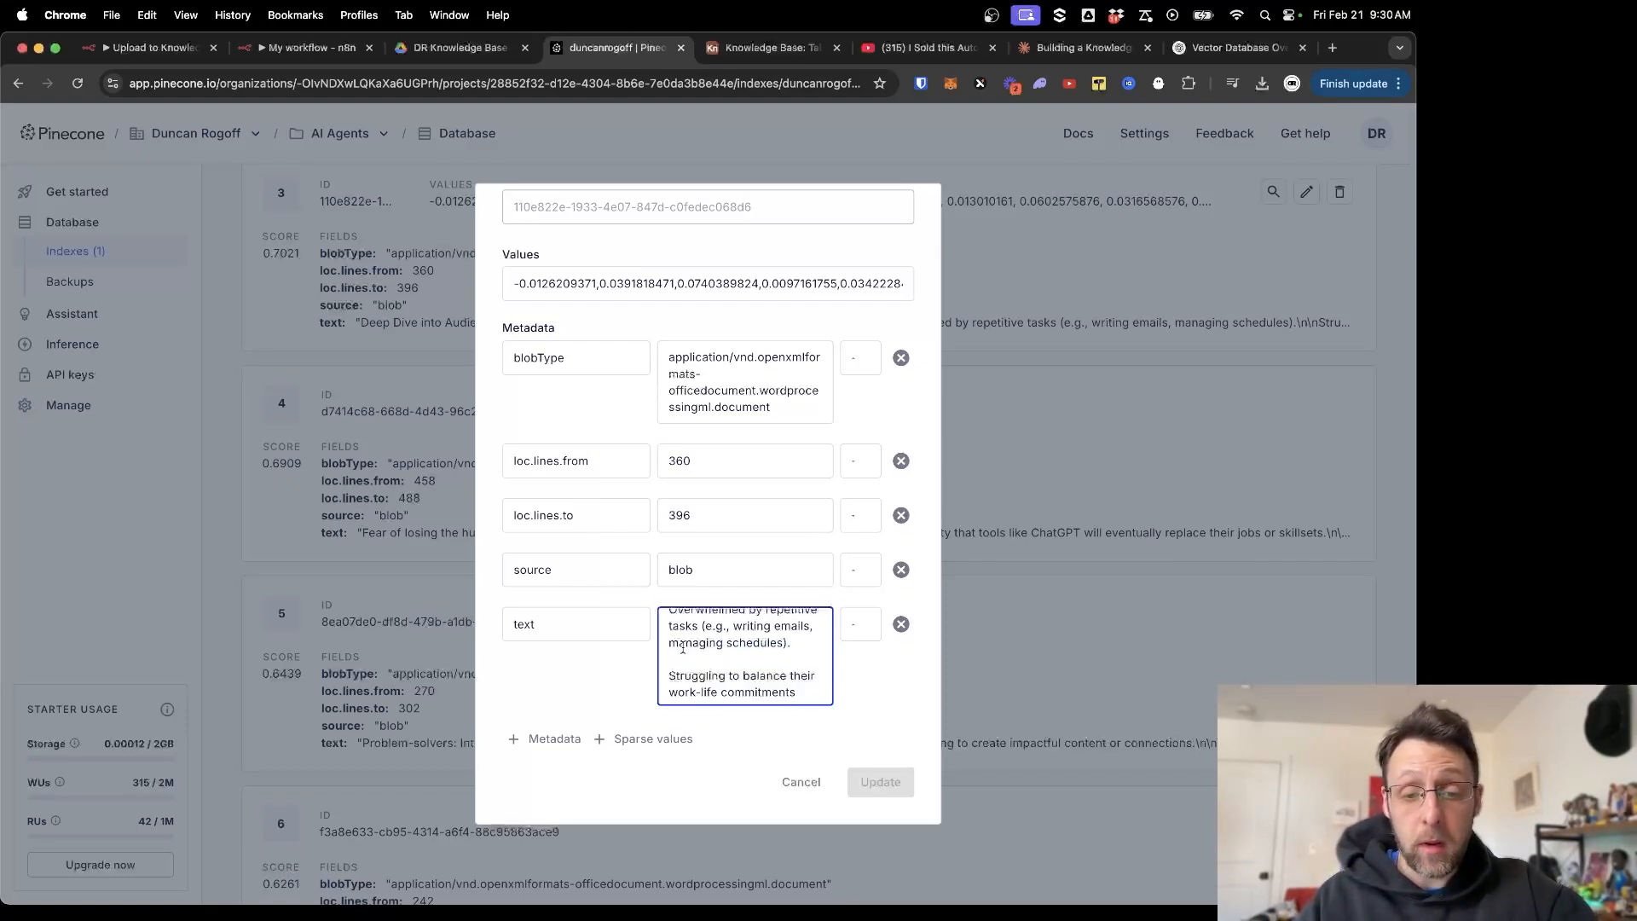
pyautogui.scroll(-2, 684, 645)
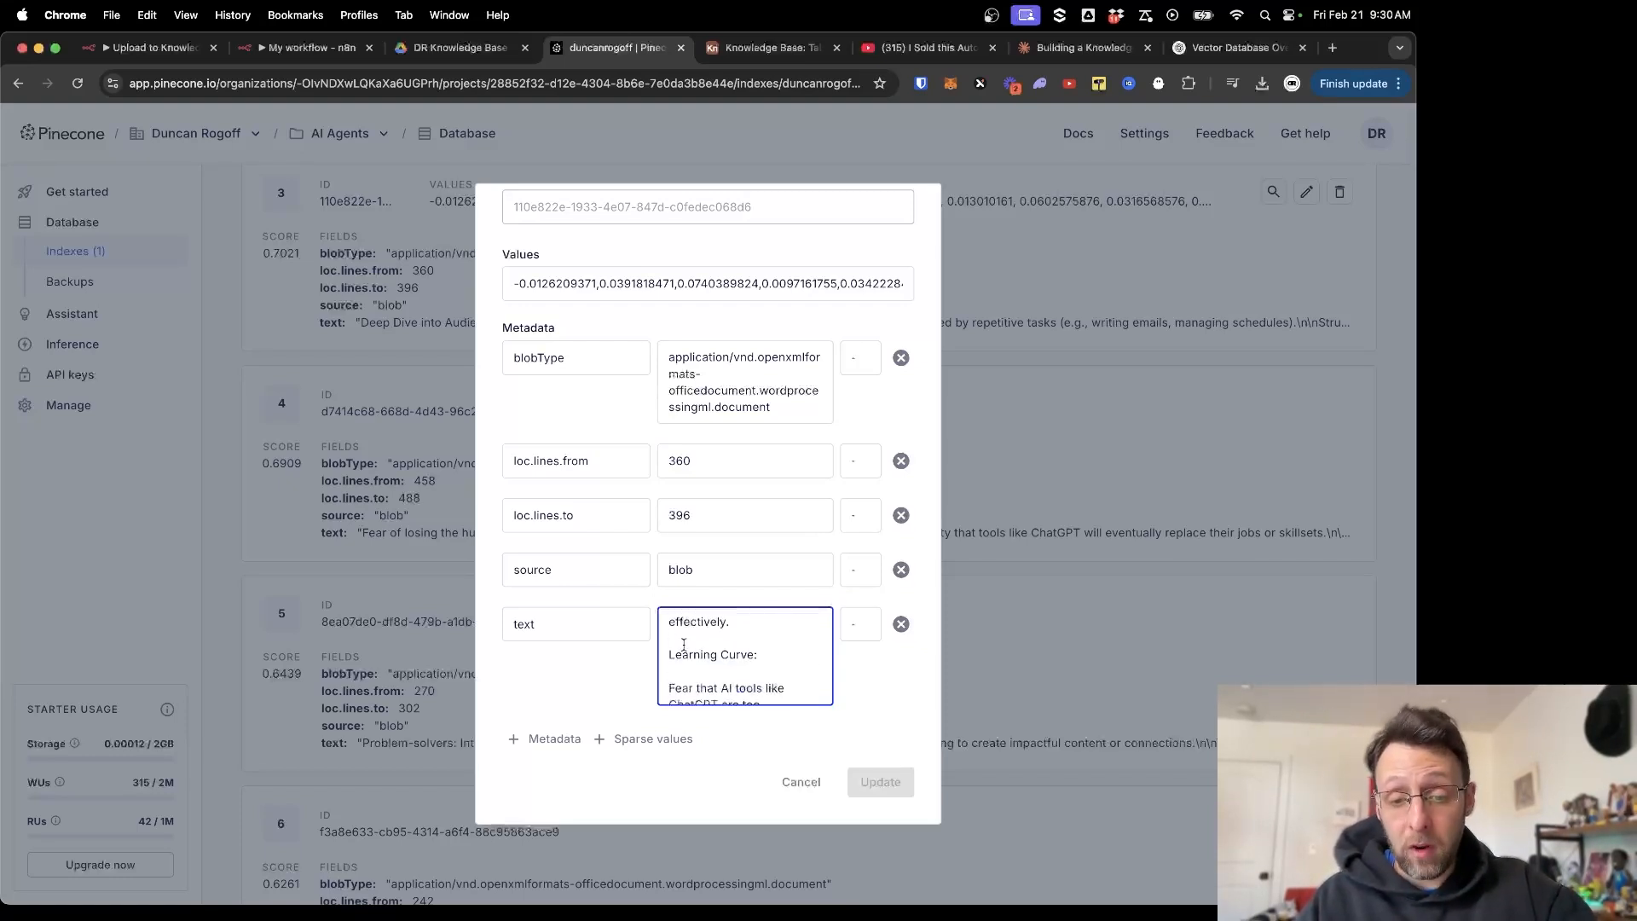
pyautogui.scroll(-1, 683, 645)
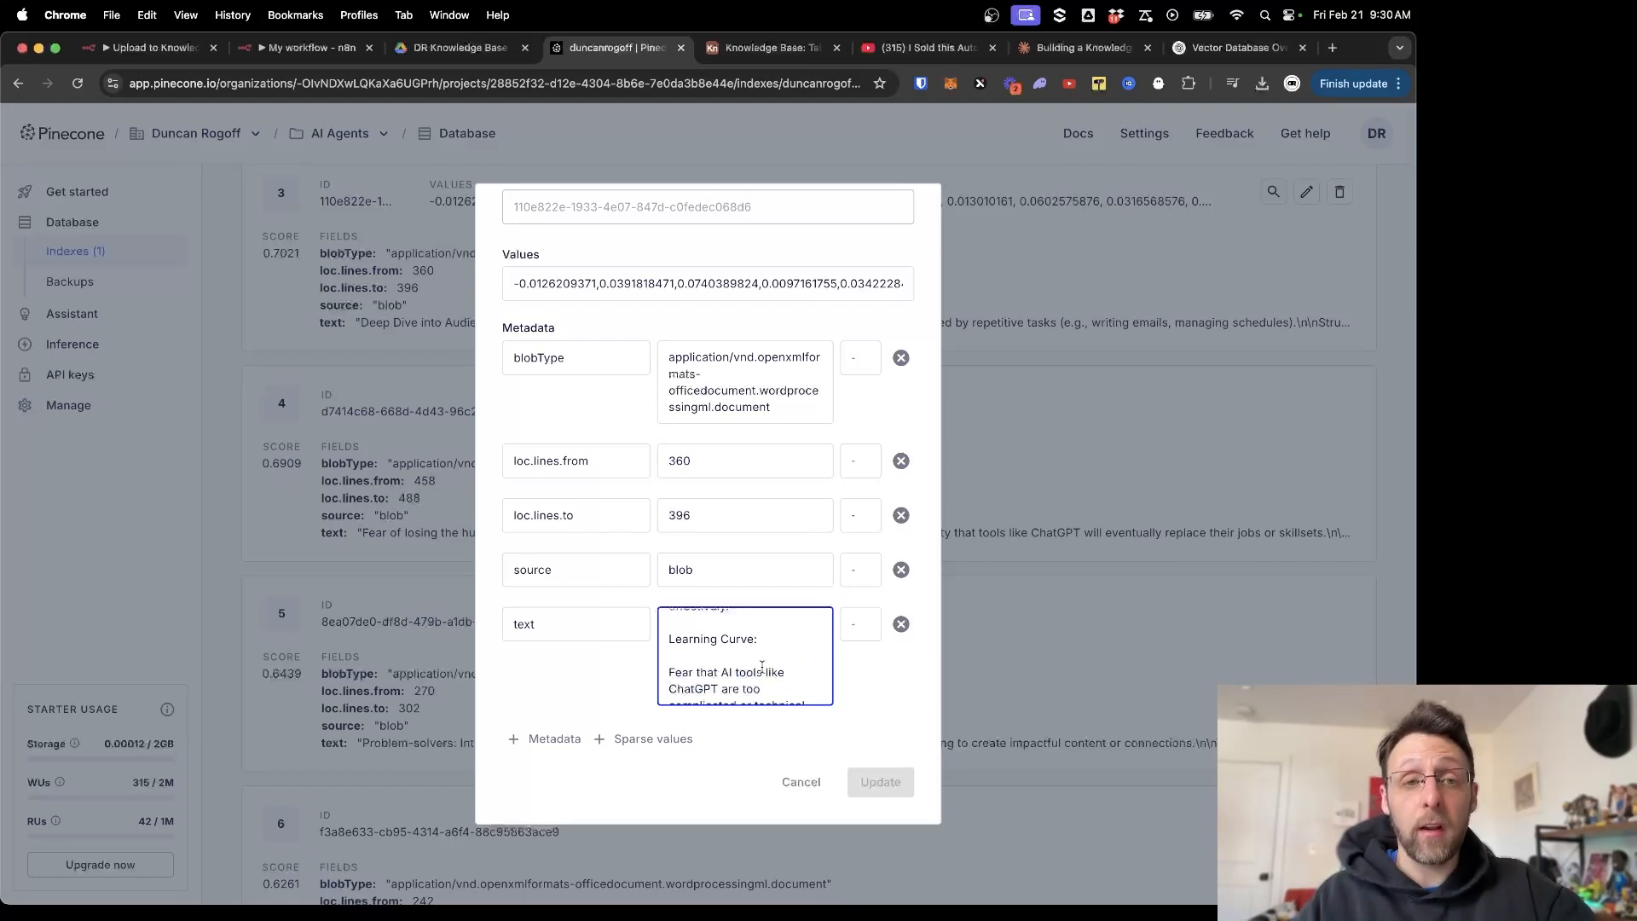
# Save the chat agent workflow, then look back over the Upload to Knowledge Base workflow.
pyautogui.click(333, 56)
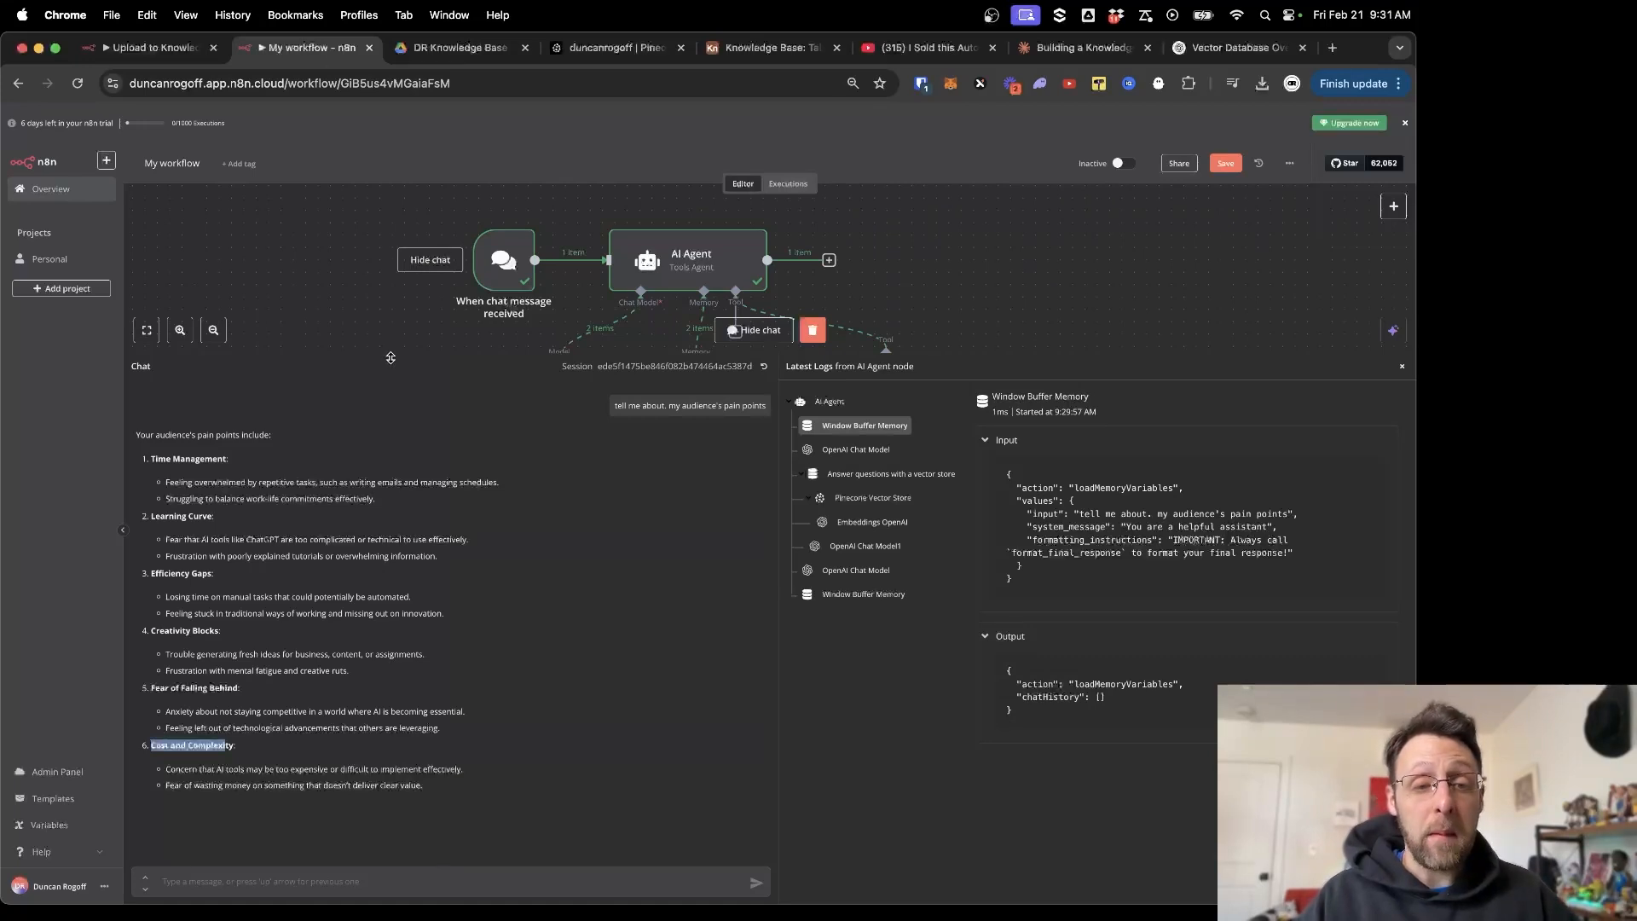
pyautogui.moveTo(390, 353); pyautogui.dragTo(375, 654)
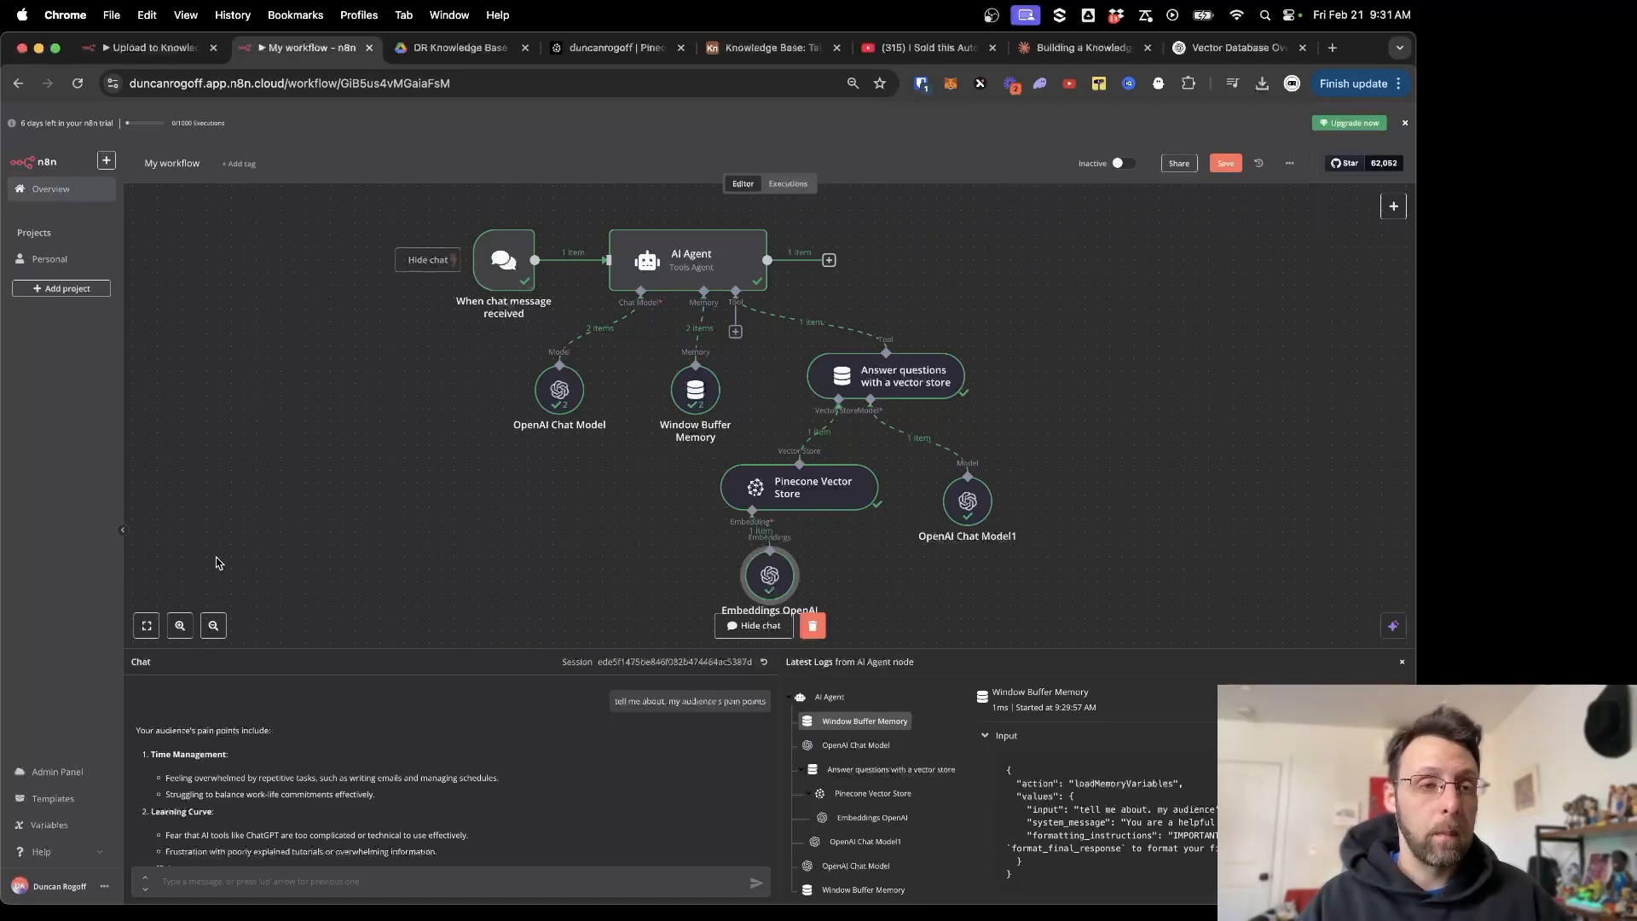
pyautogui.press('super+s')
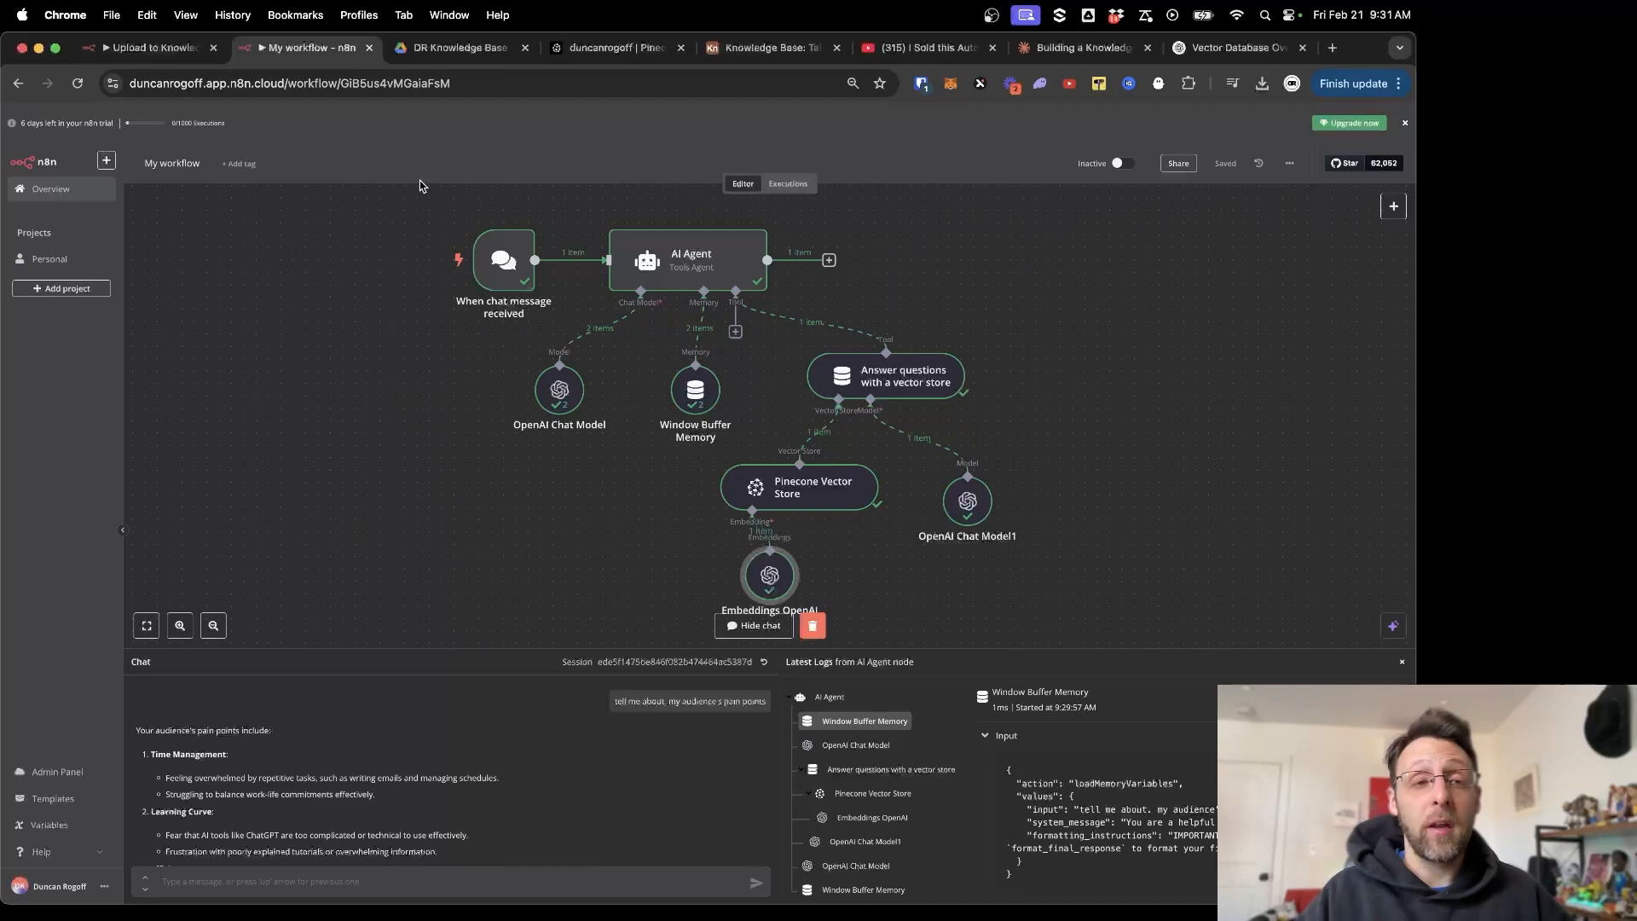
pyautogui.click(153, 49)
pyautogui.hscroll(-10, 671, 678)
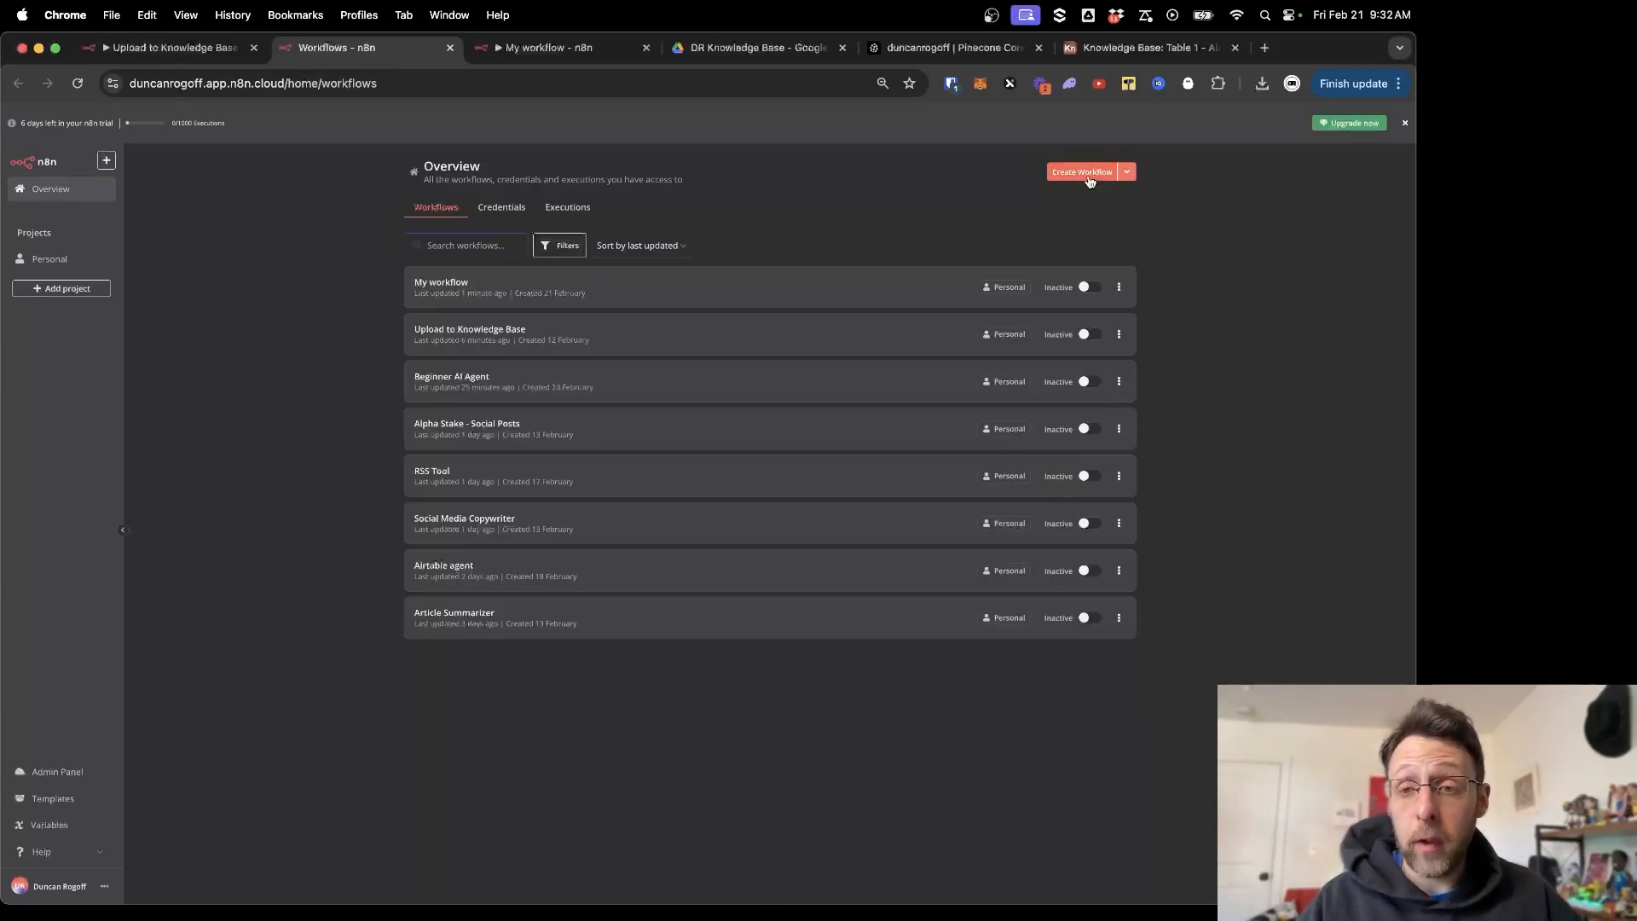
# Create a new workflow and rename it from 'My workflow 2' to 'Knowledge Base YouTube'.
pyautogui.click(1086, 174)
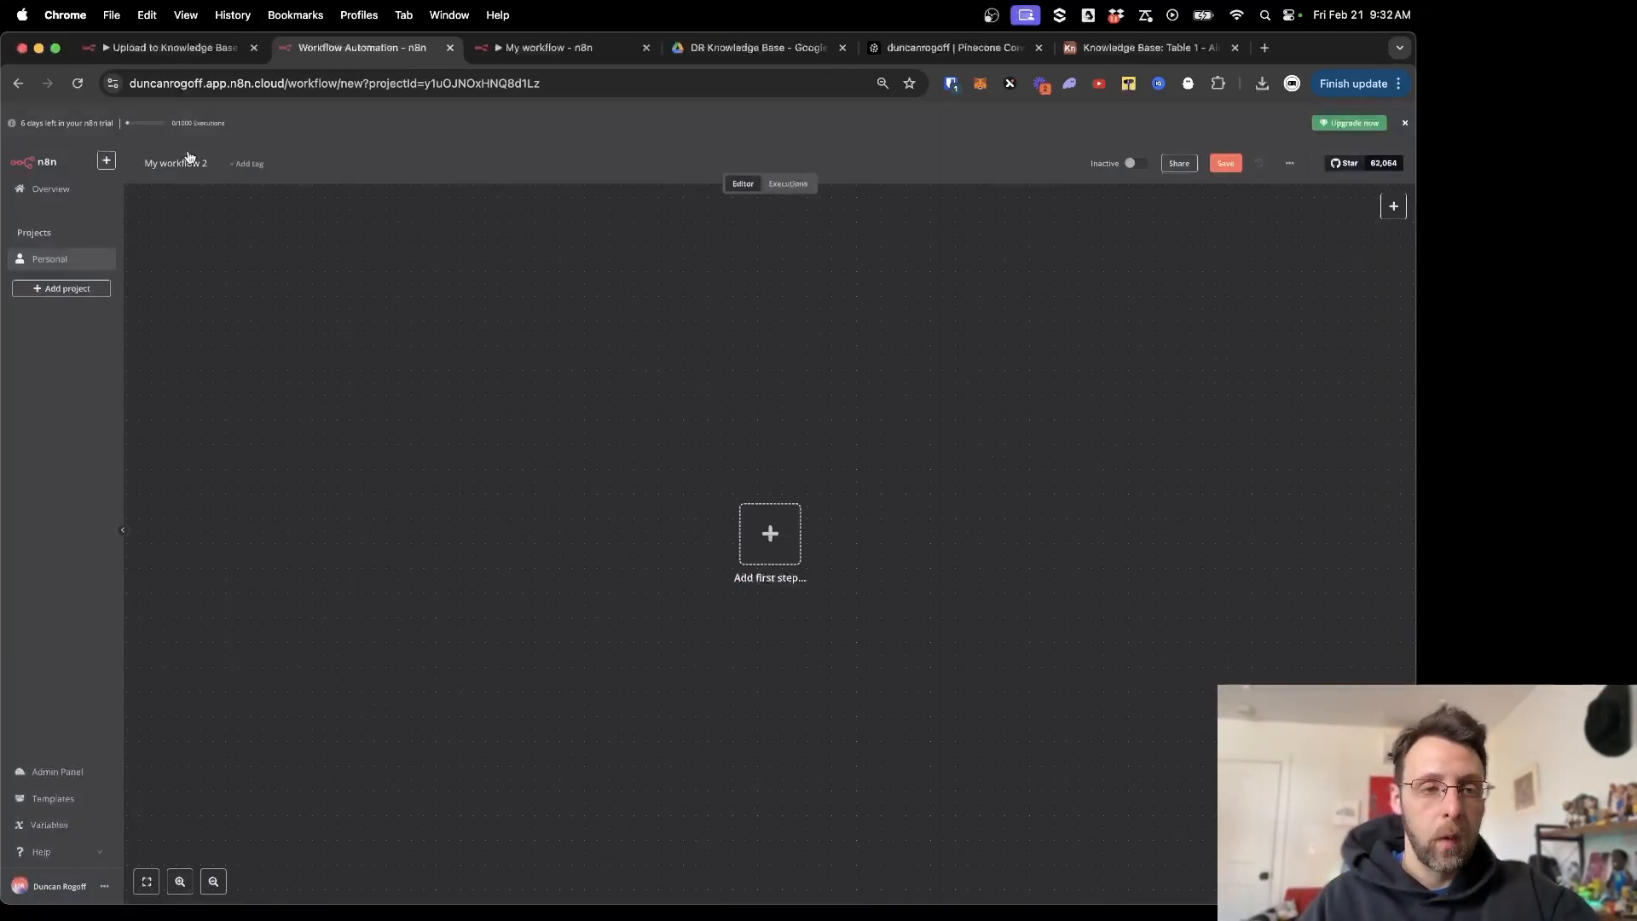
pyautogui.doubleClick(184, 162)
pyautogui.press('super+a')
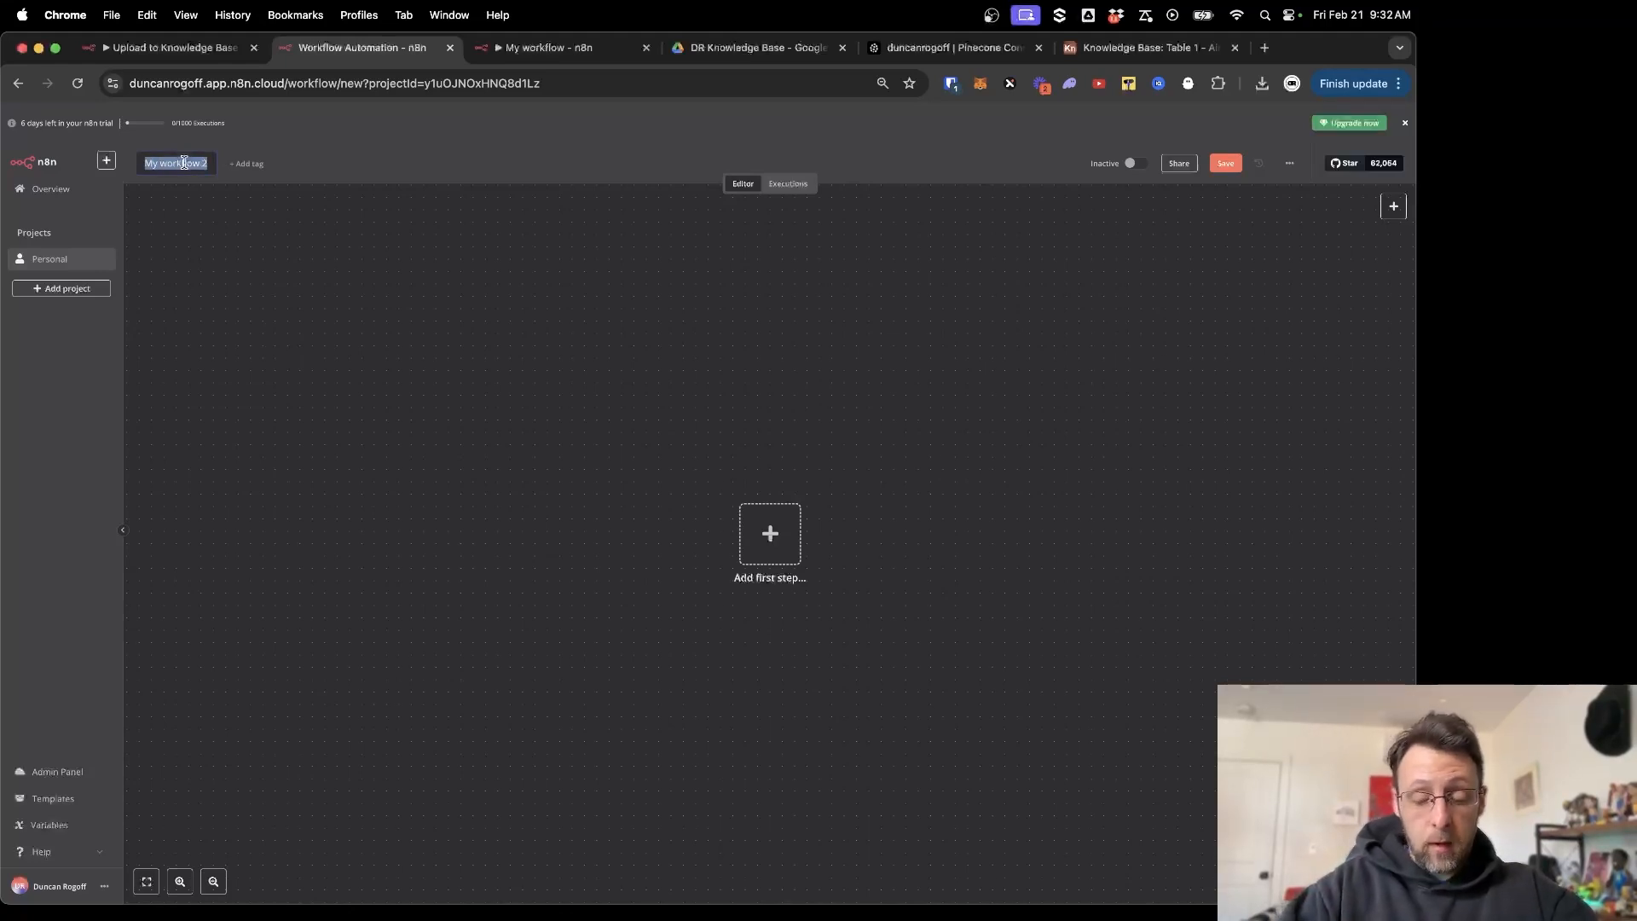
pyautogui.write('Knwo')
pyautogui.press('BackSpace')
pyautogui.press('BackSpace')
pyautogui.write('ow')
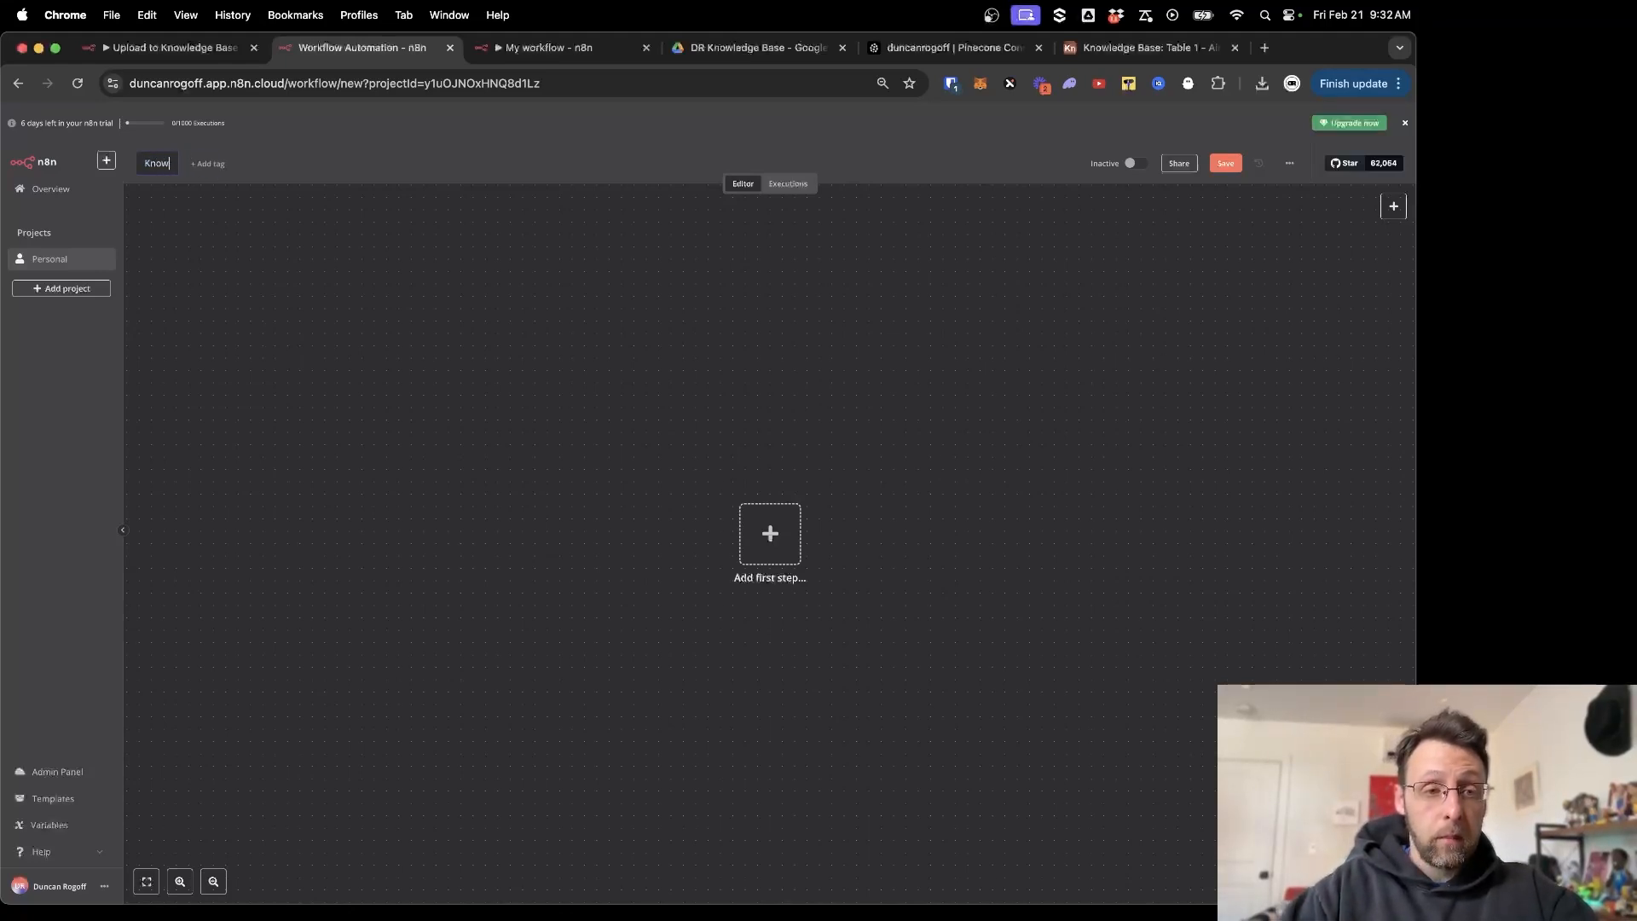
pyautogui.write('ledge Base ')
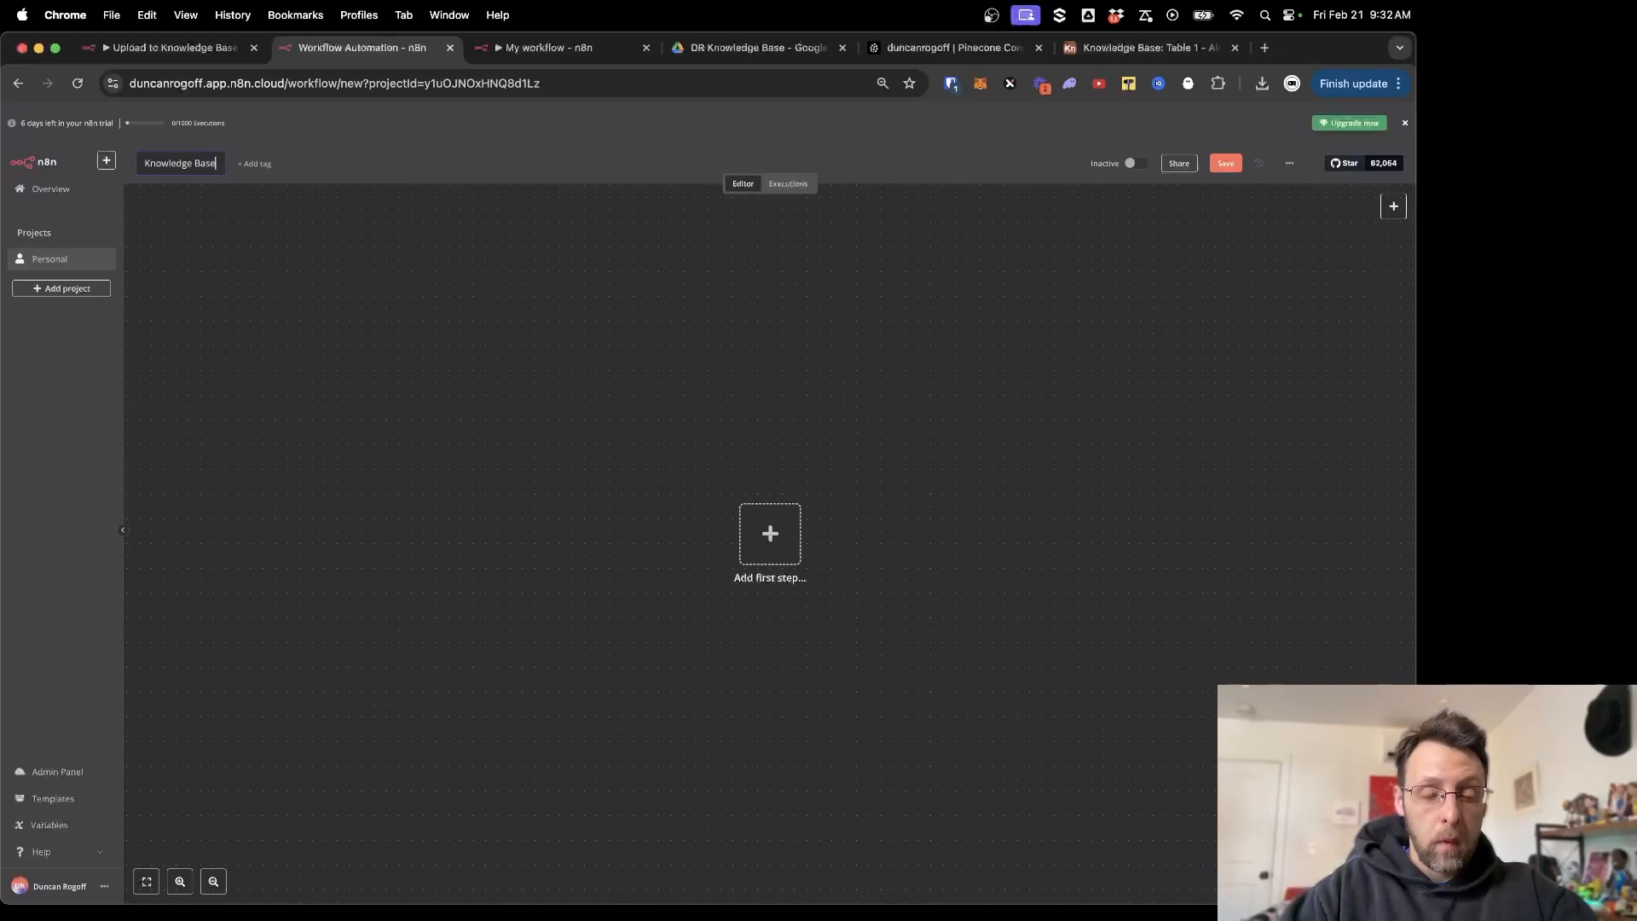
pyautogui.write('YouTube')
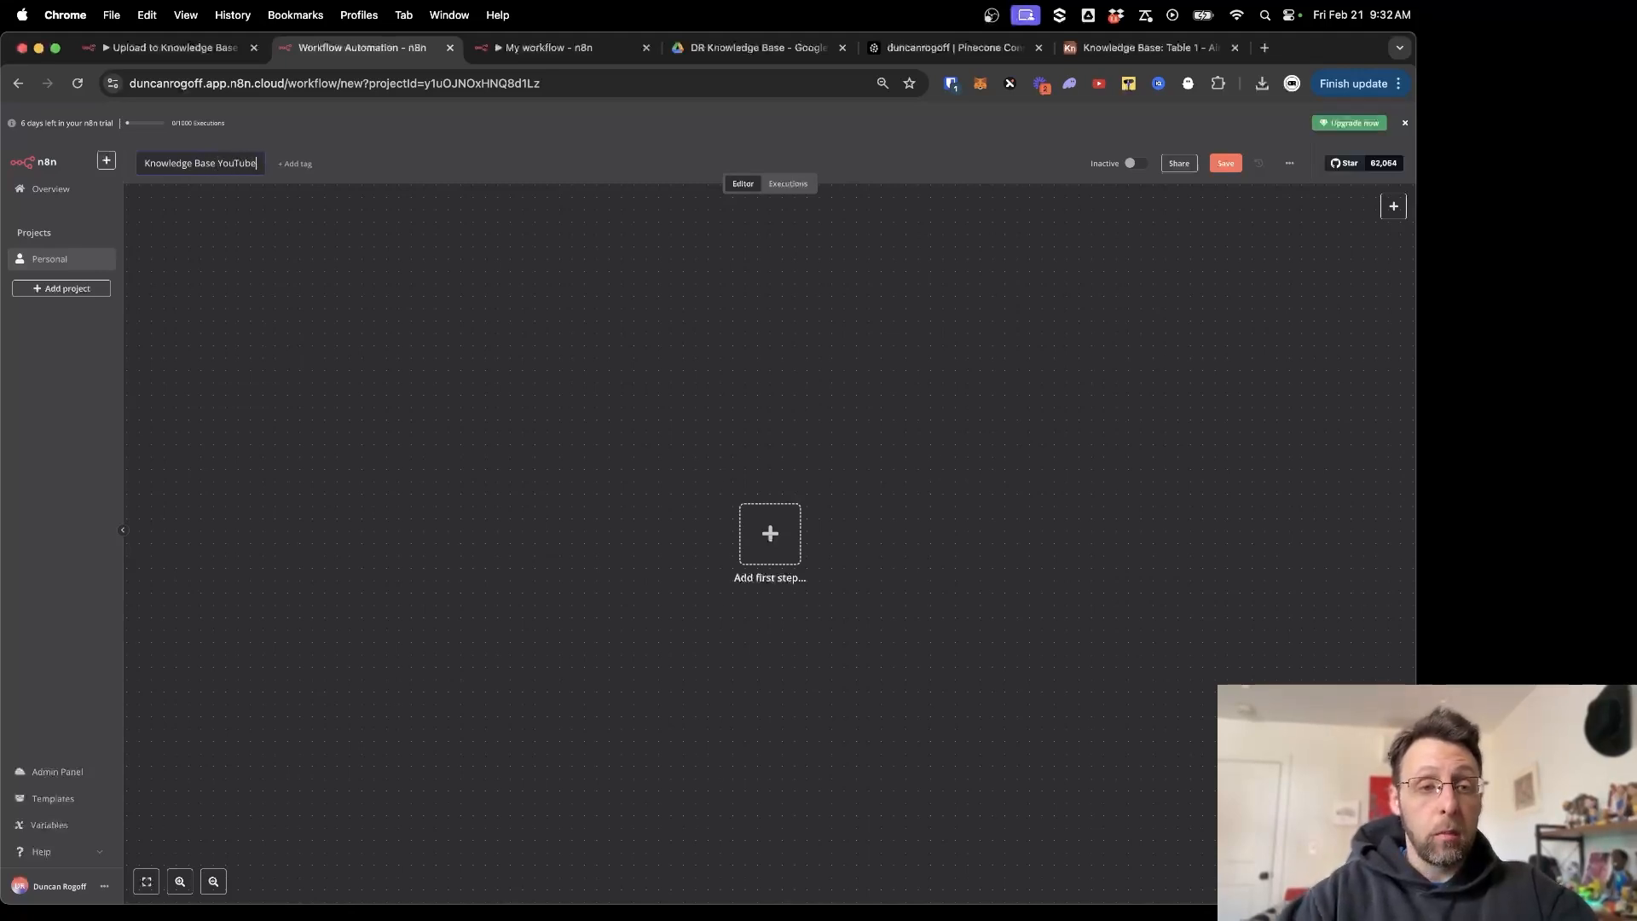
pyautogui.click(404, 352)
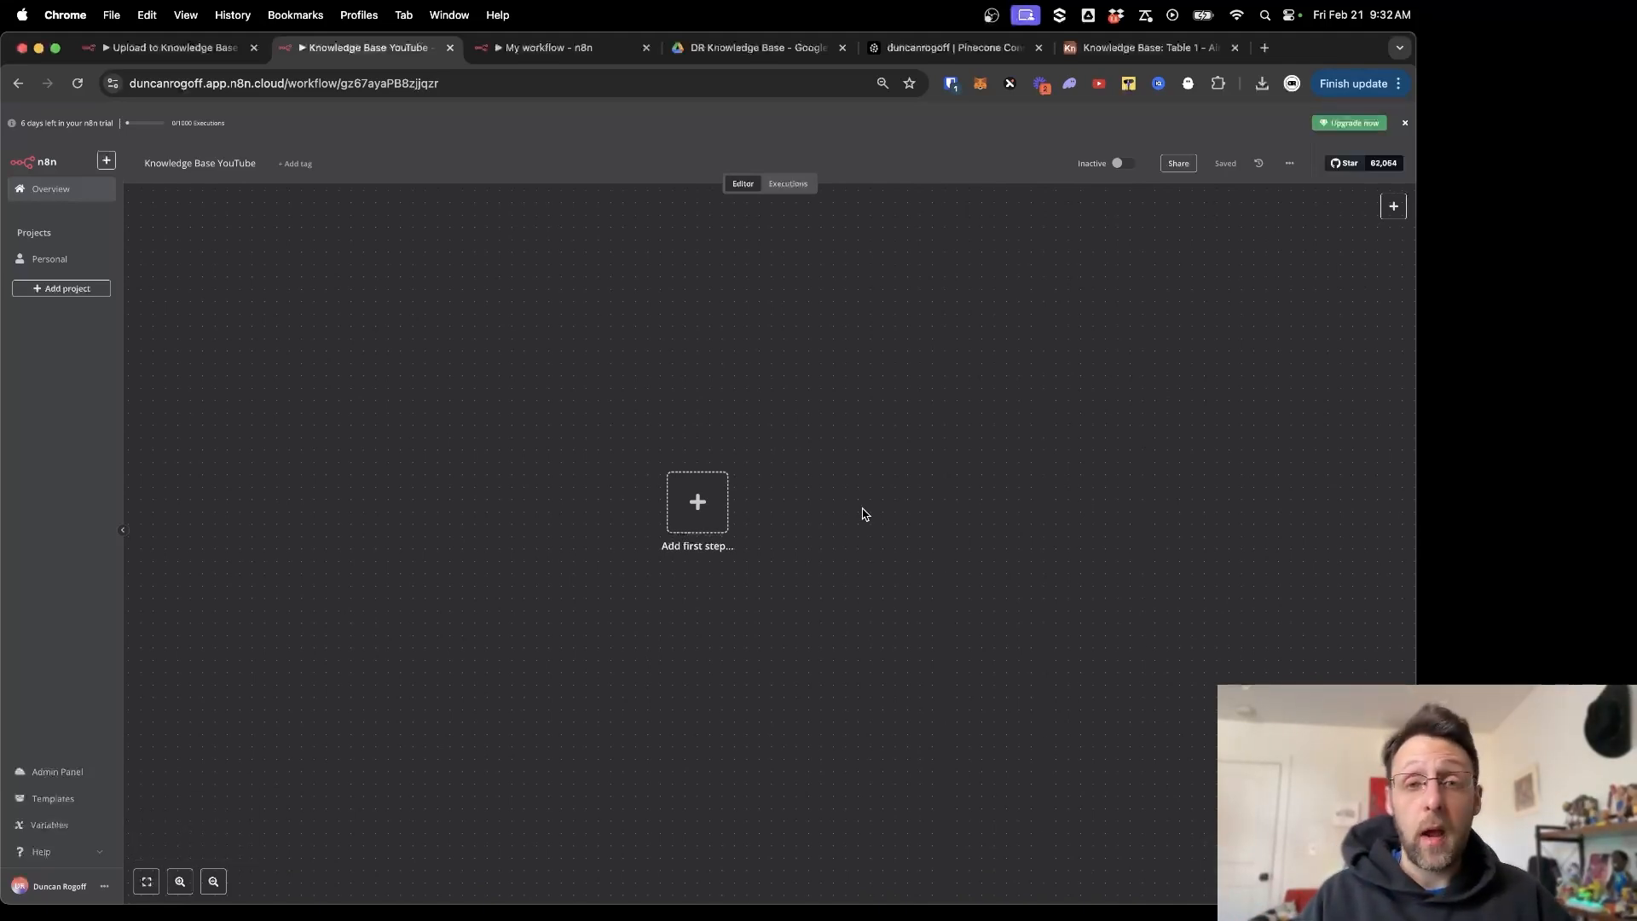
pyautogui.click(697, 505)
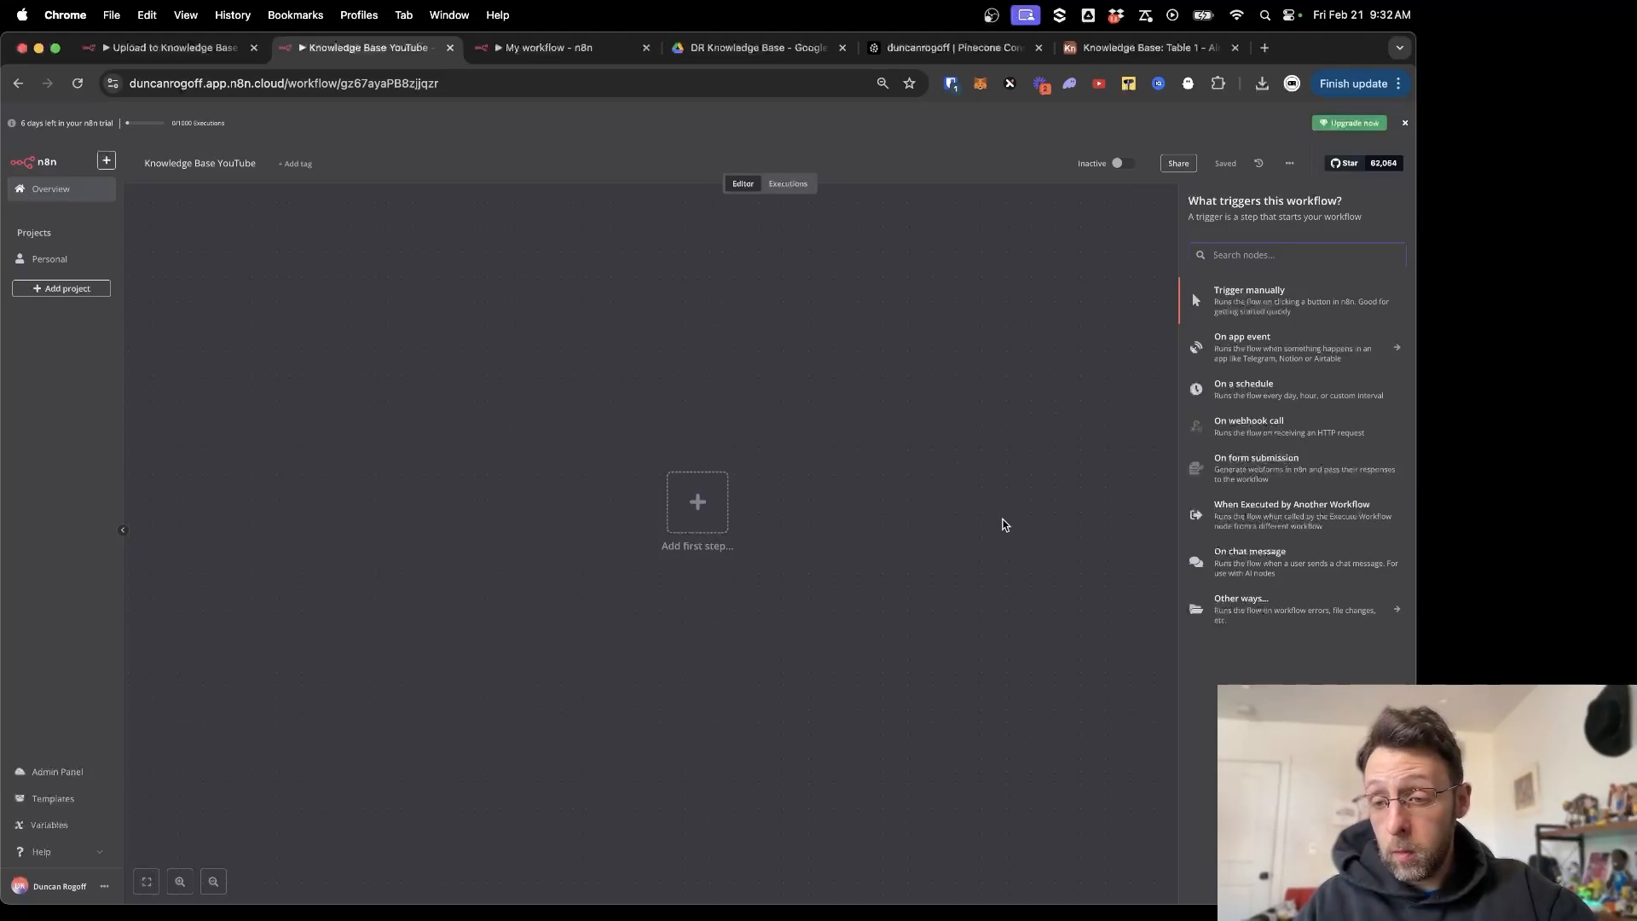
# Add a Google Drive 'On changes involving a specific folder' trigger and check its Drive account credential.
pyautogui.write('google')
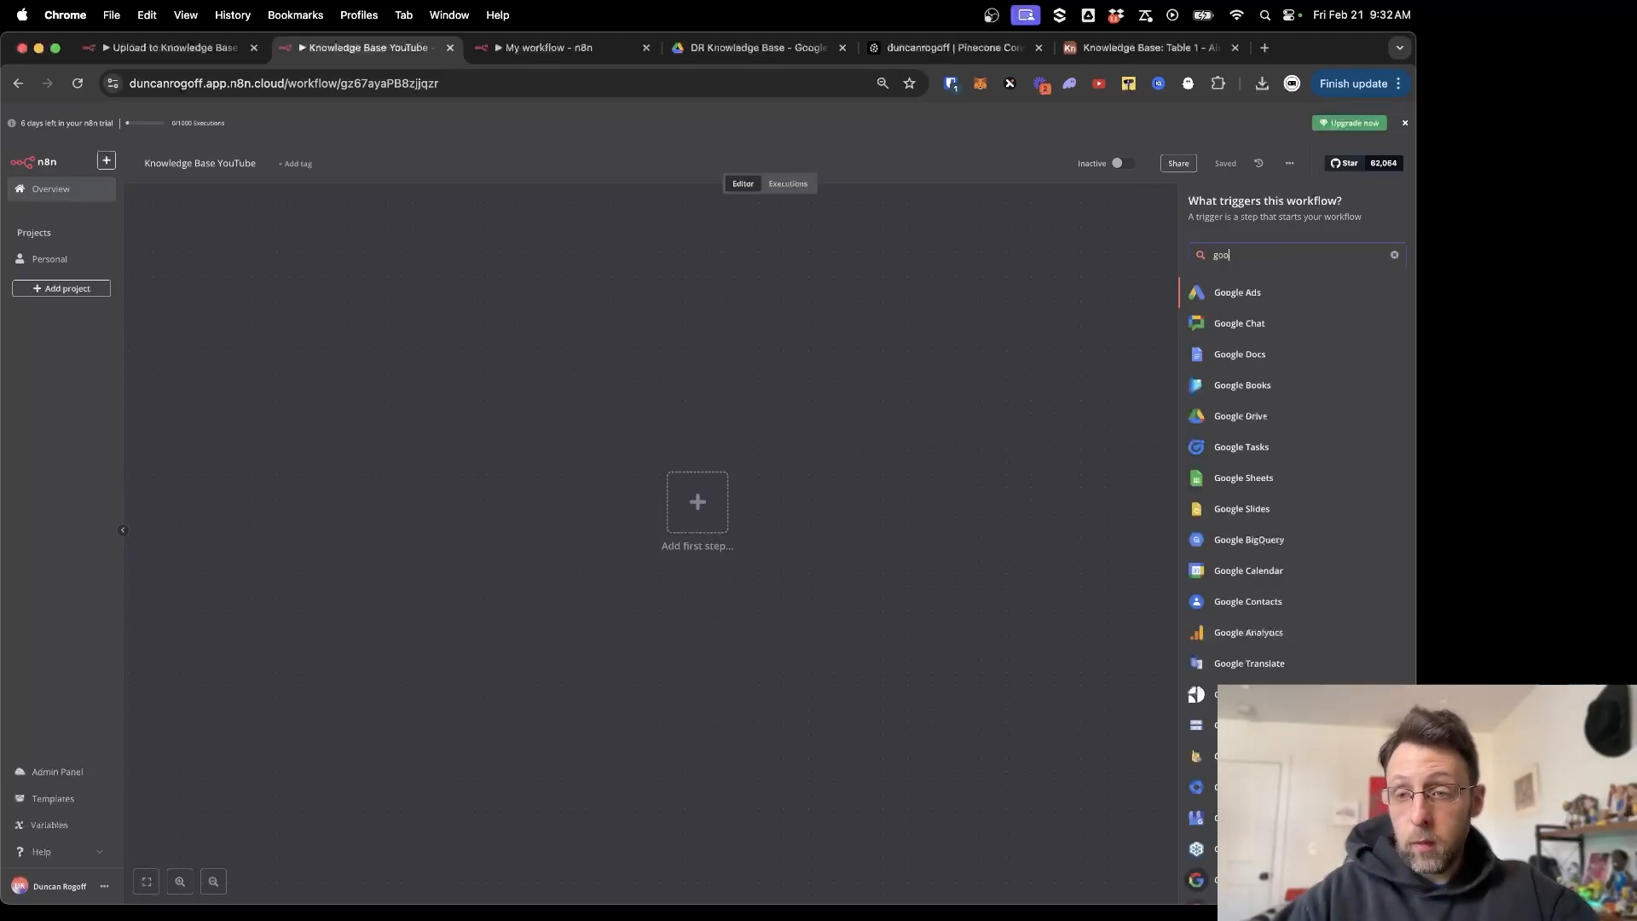
pyautogui.click(1237, 415)
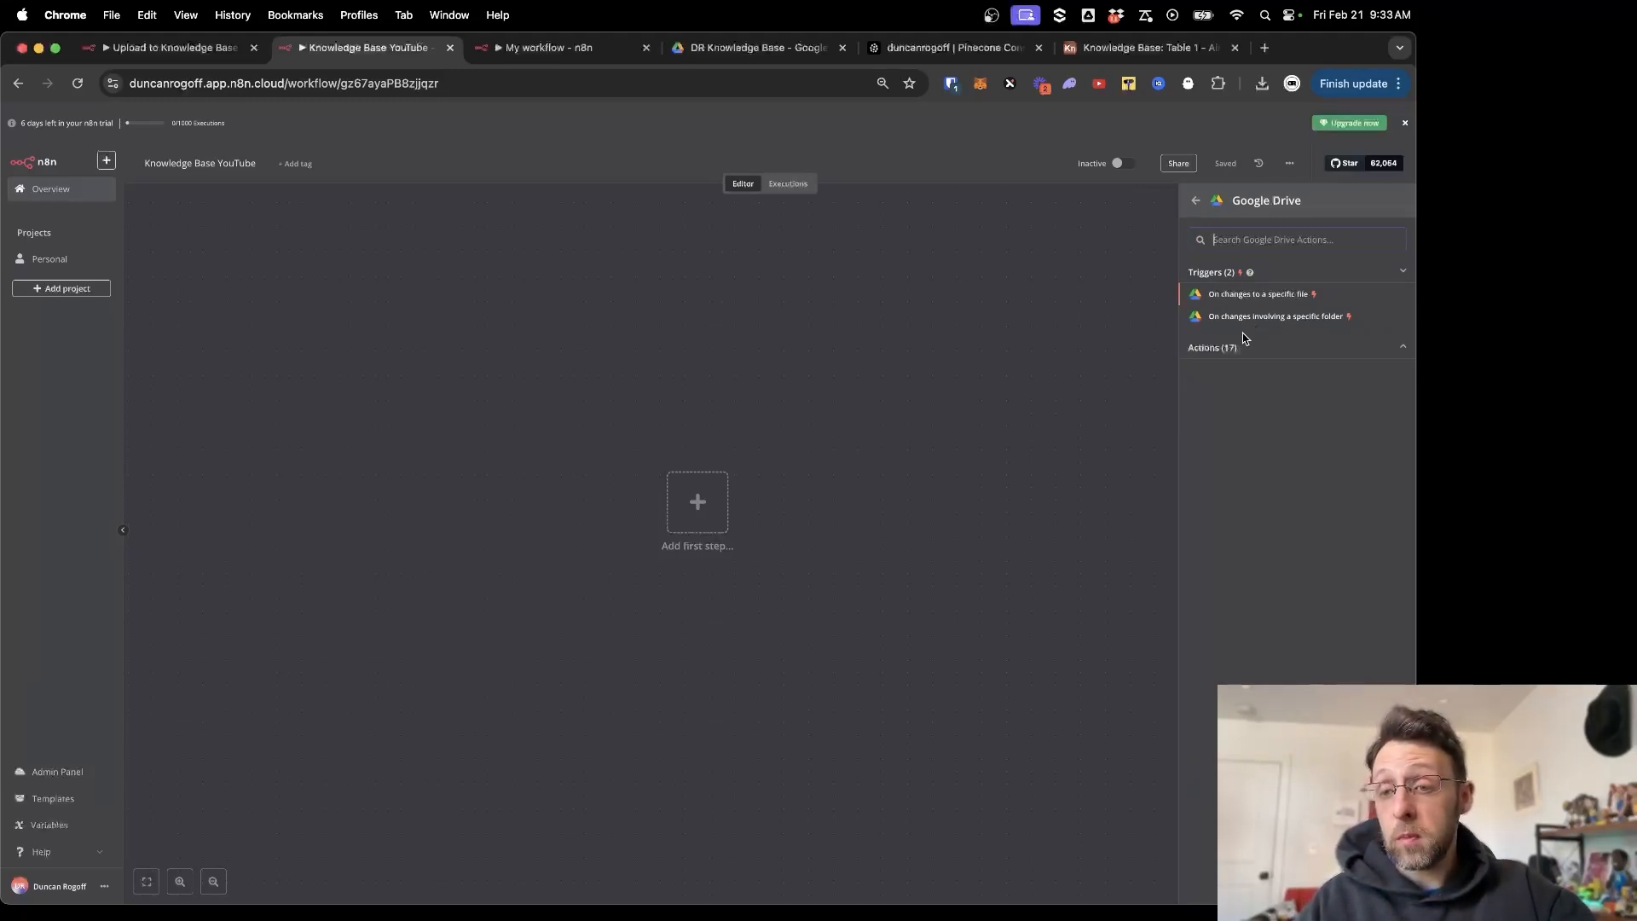
pyautogui.click(1296, 318)
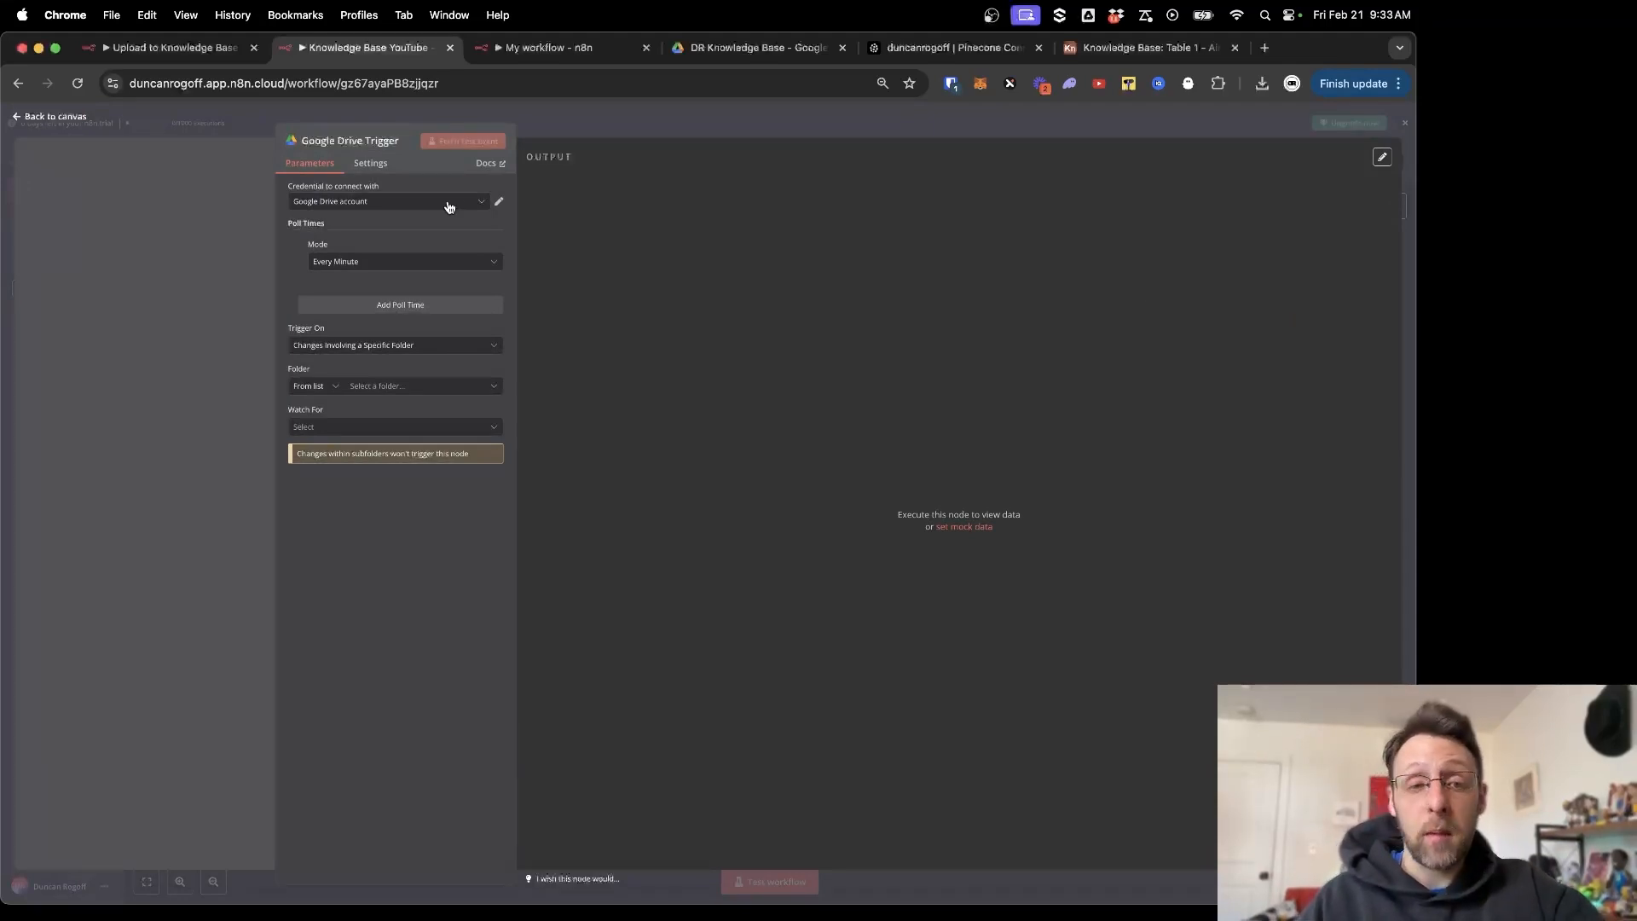
pyautogui.click(501, 202)
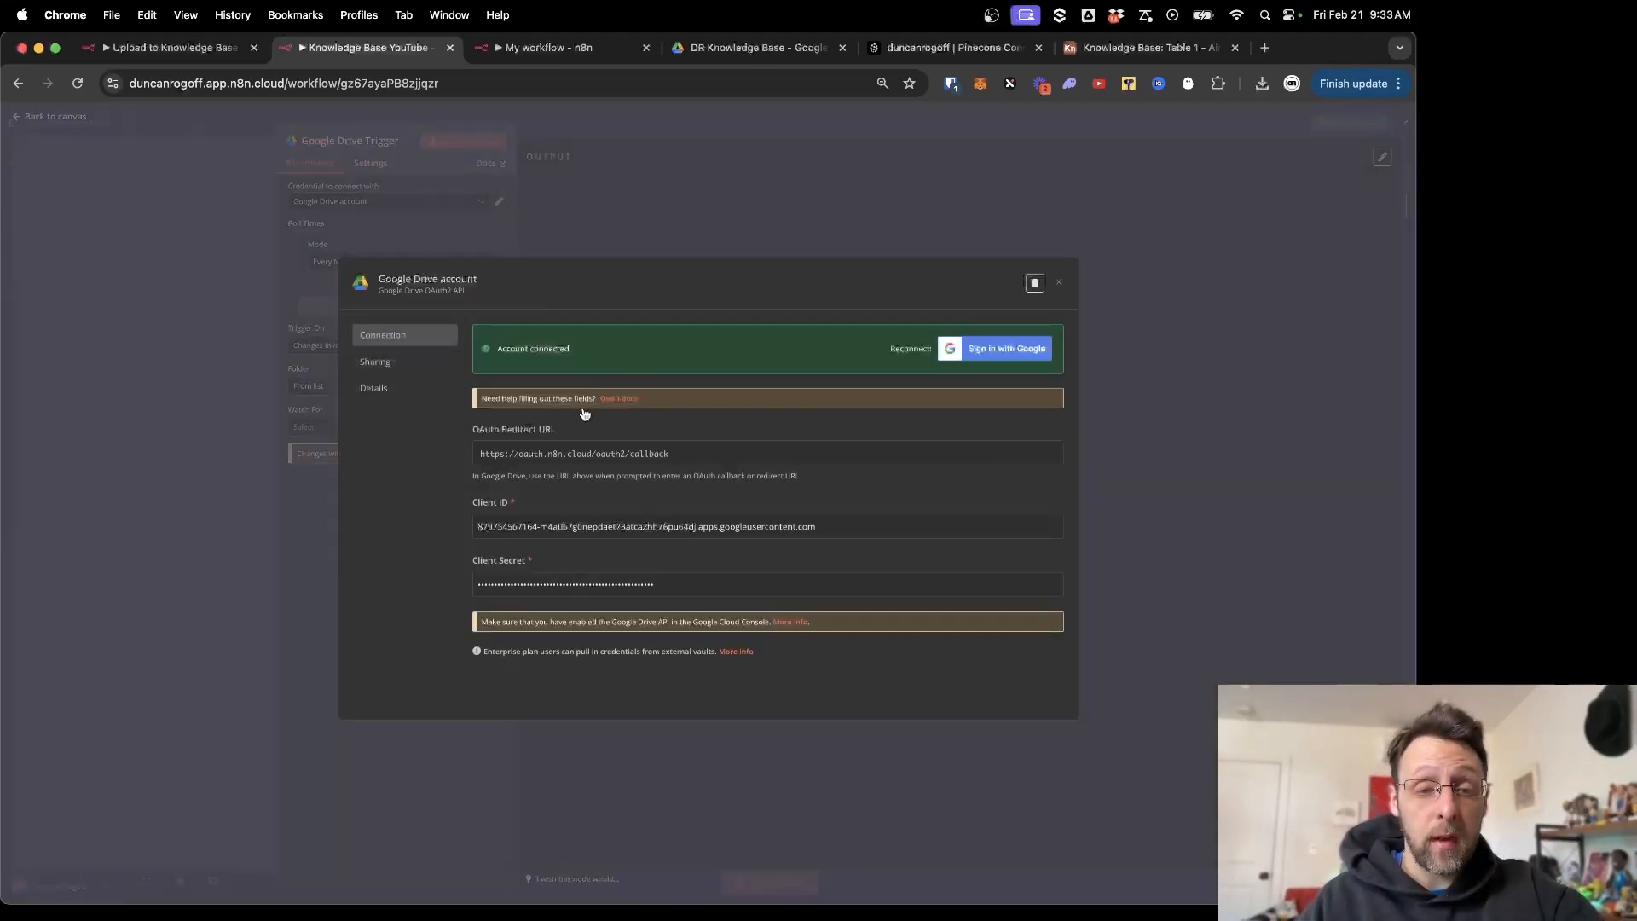
pyautogui.click(1055, 285)
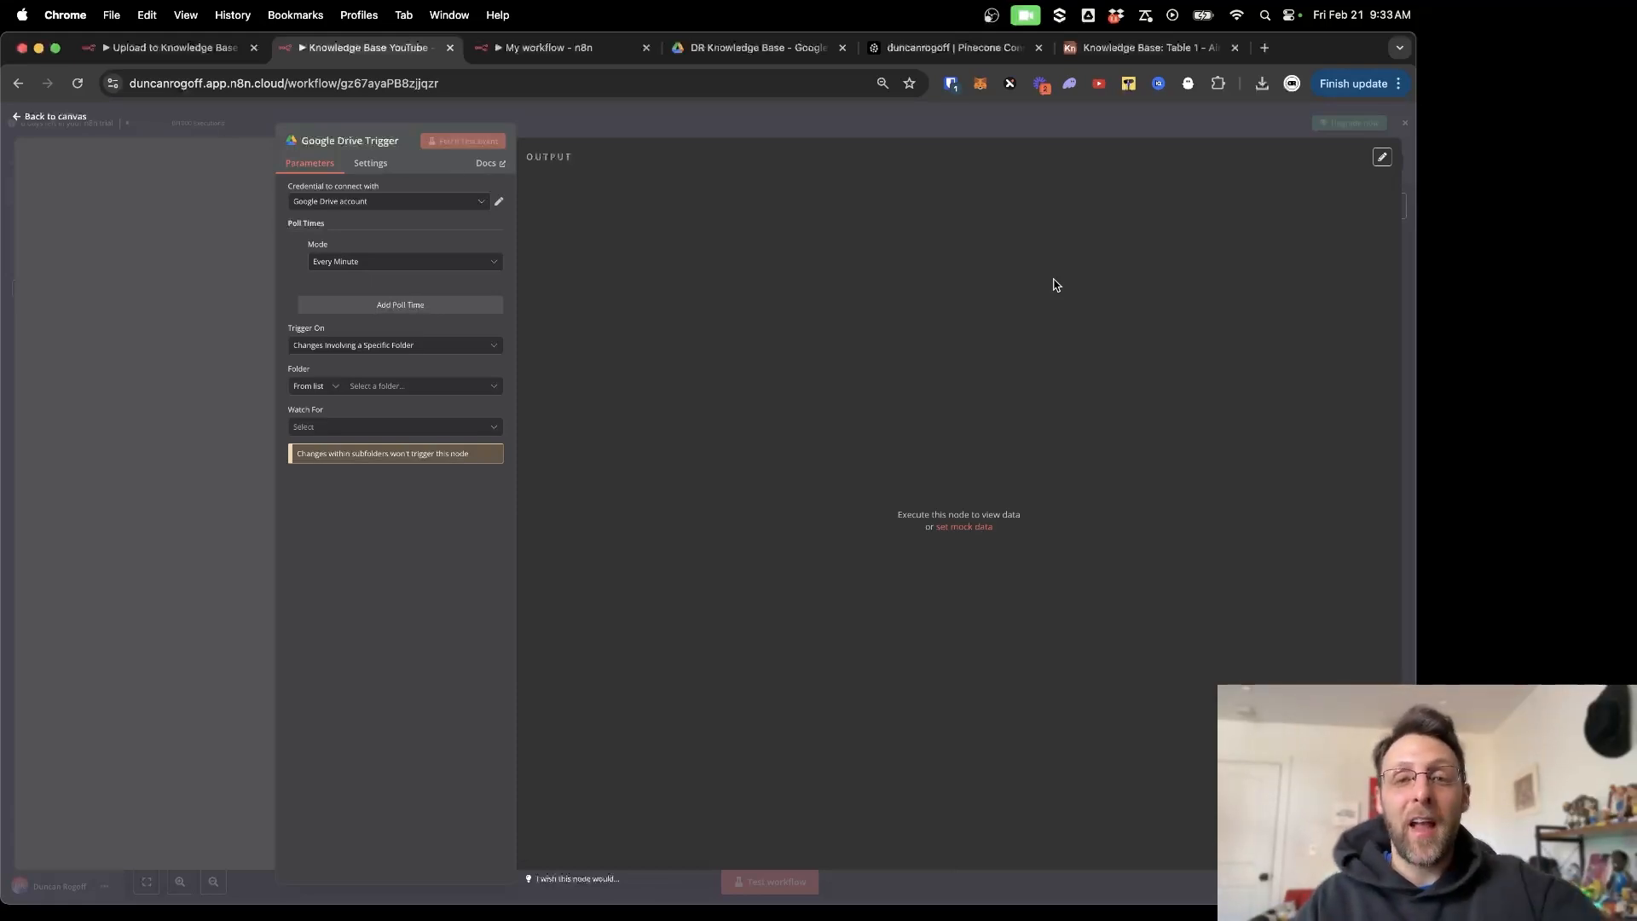
# Choose the DR Knowledge Base folder in the trigger and switch the folder mode to By ID.
pyautogui.click(392, 387)
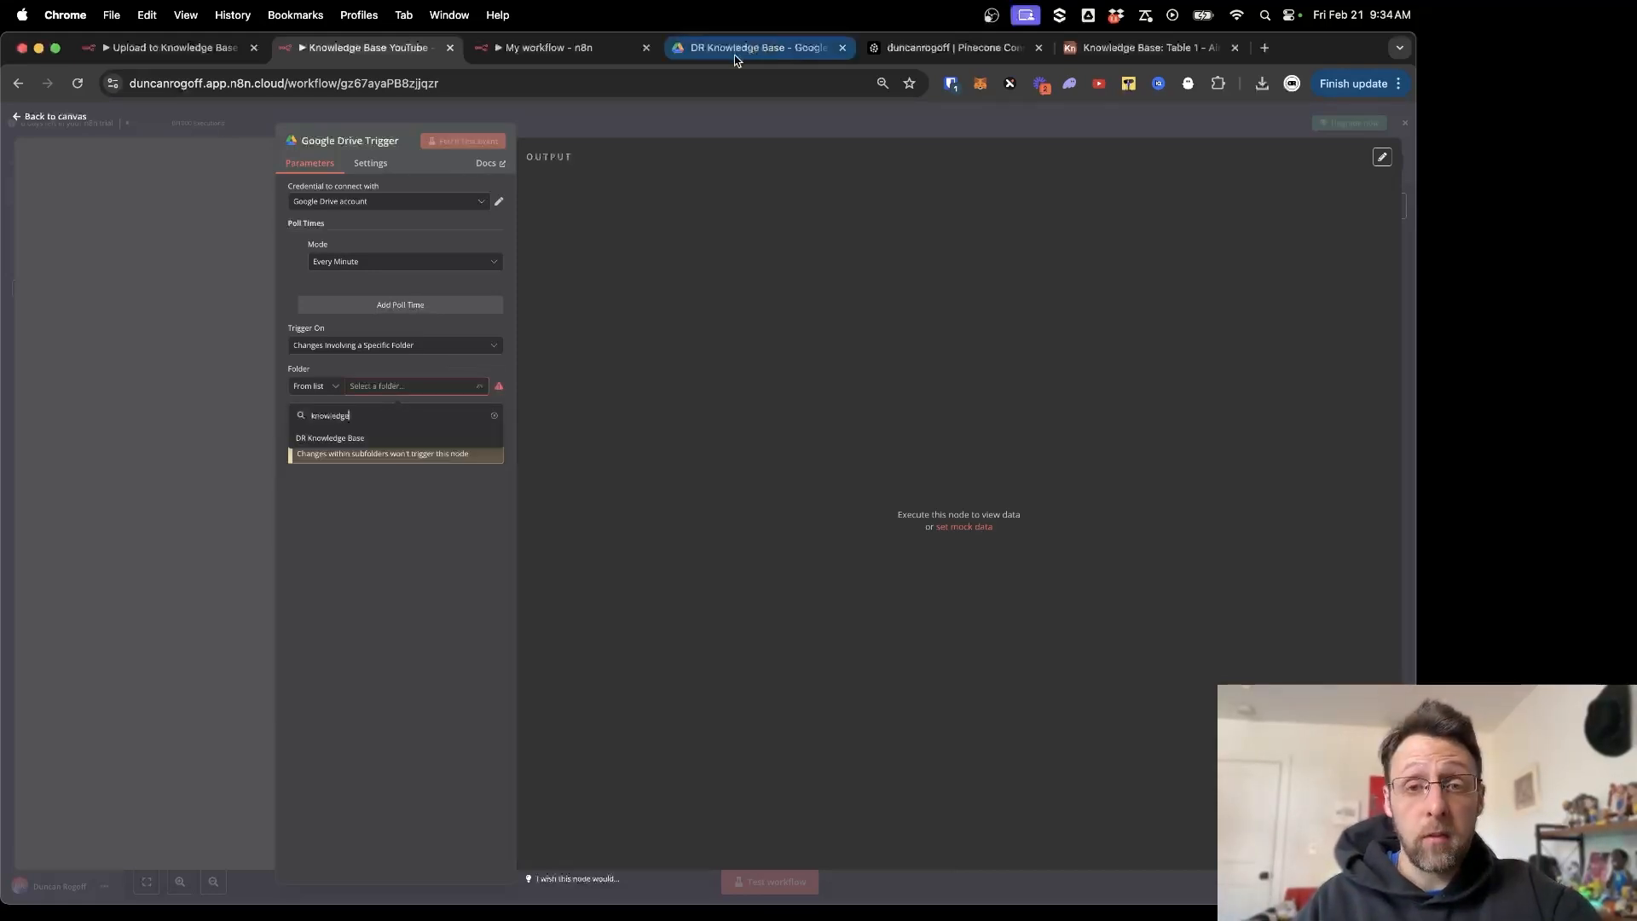
pyautogui.click(355, 438)
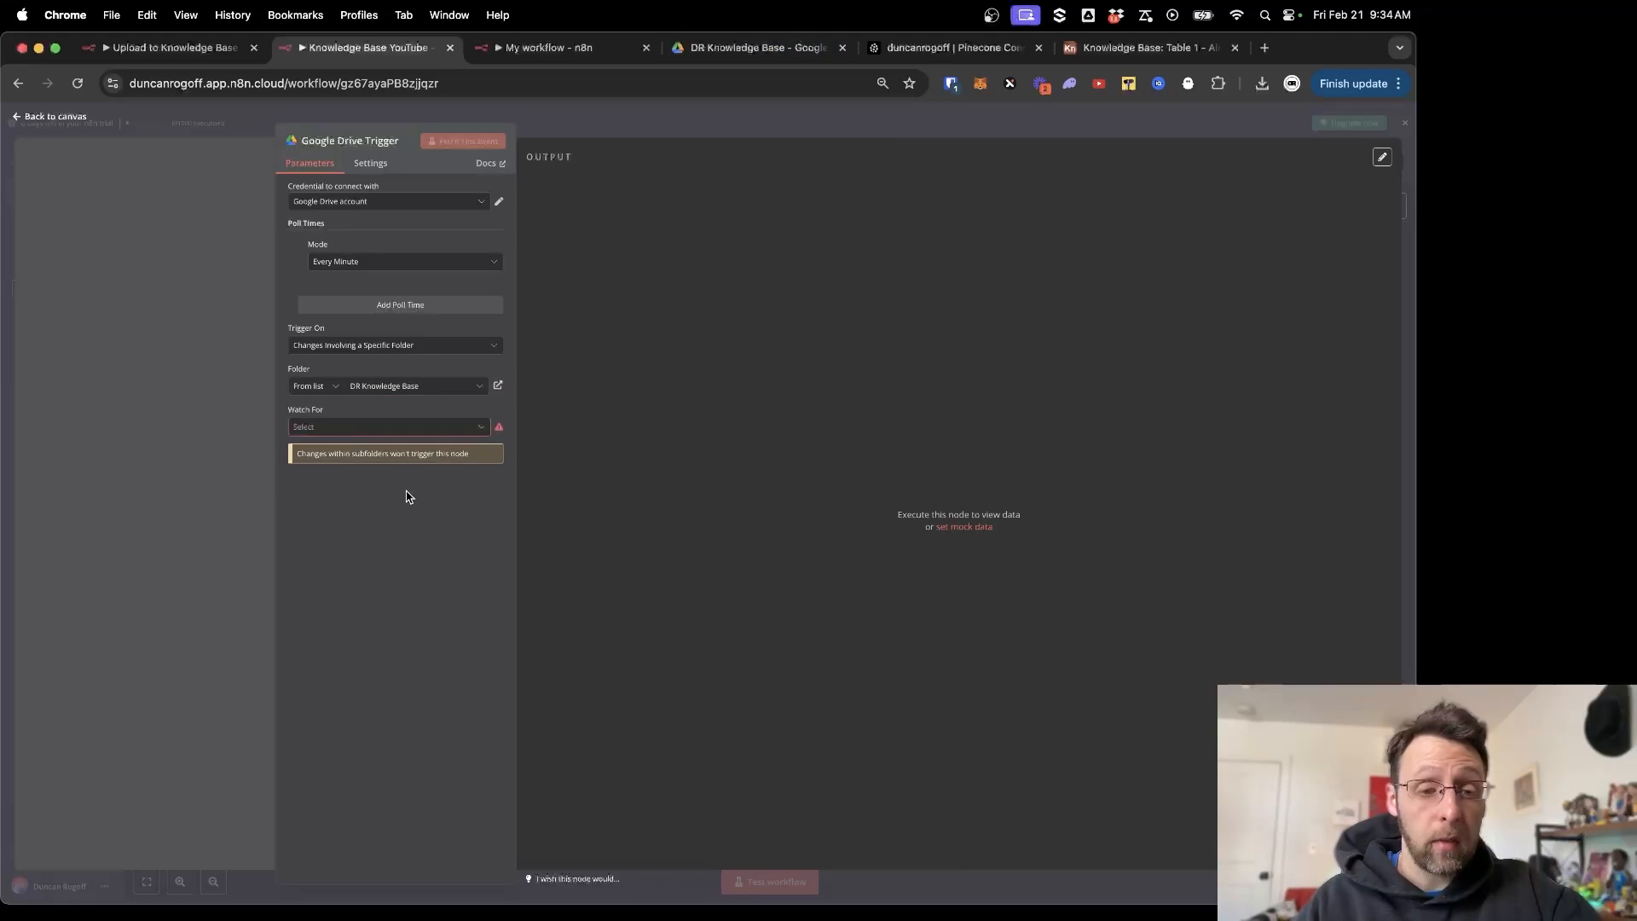
pyautogui.click(314, 385)
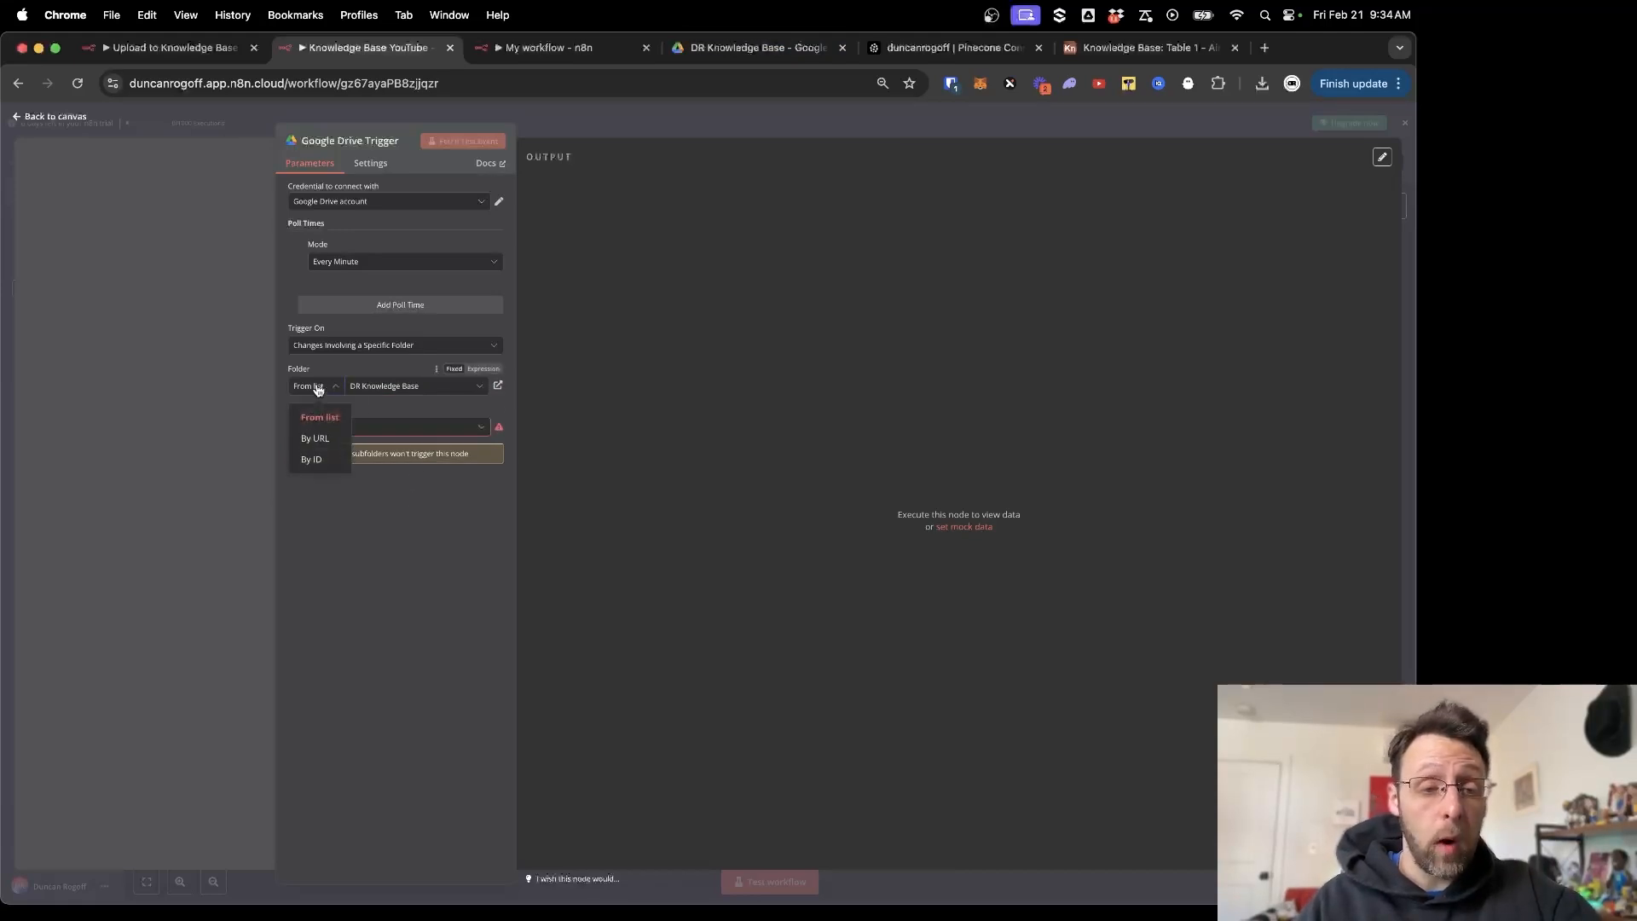
pyautogui.click(309, 454)
# Copy the DR Knowledge Base folder ID from its Drive address and return to Knowledge Base YouTube.
pyautogui.click(755, 48)
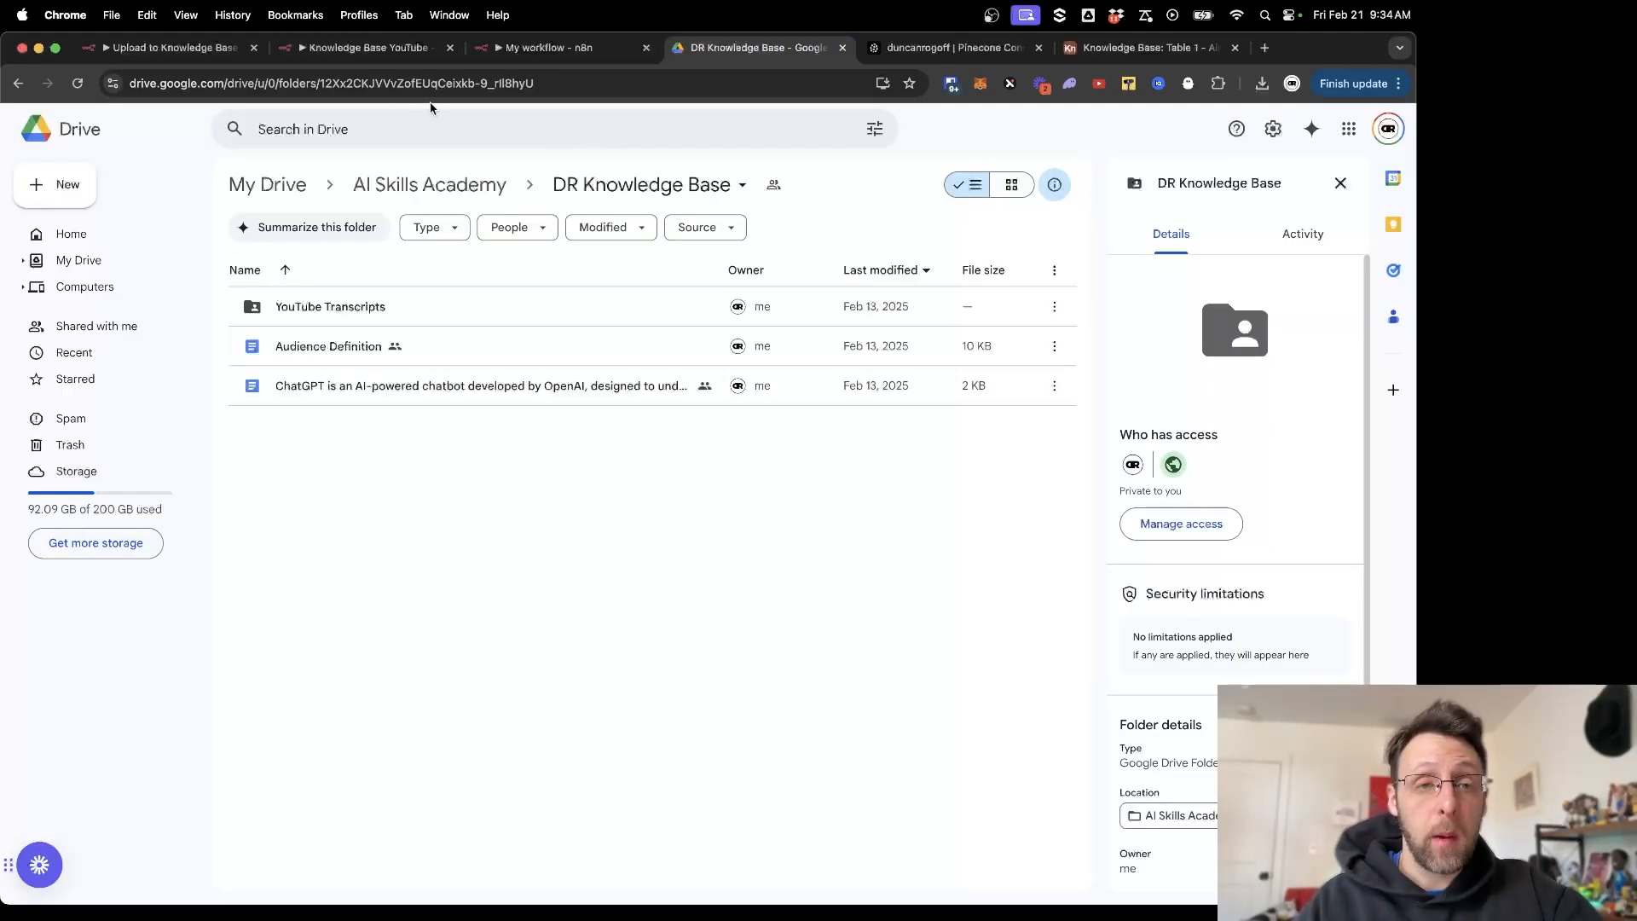
pyautogui.click(337, 82)
pyautogui.click(392, 84)
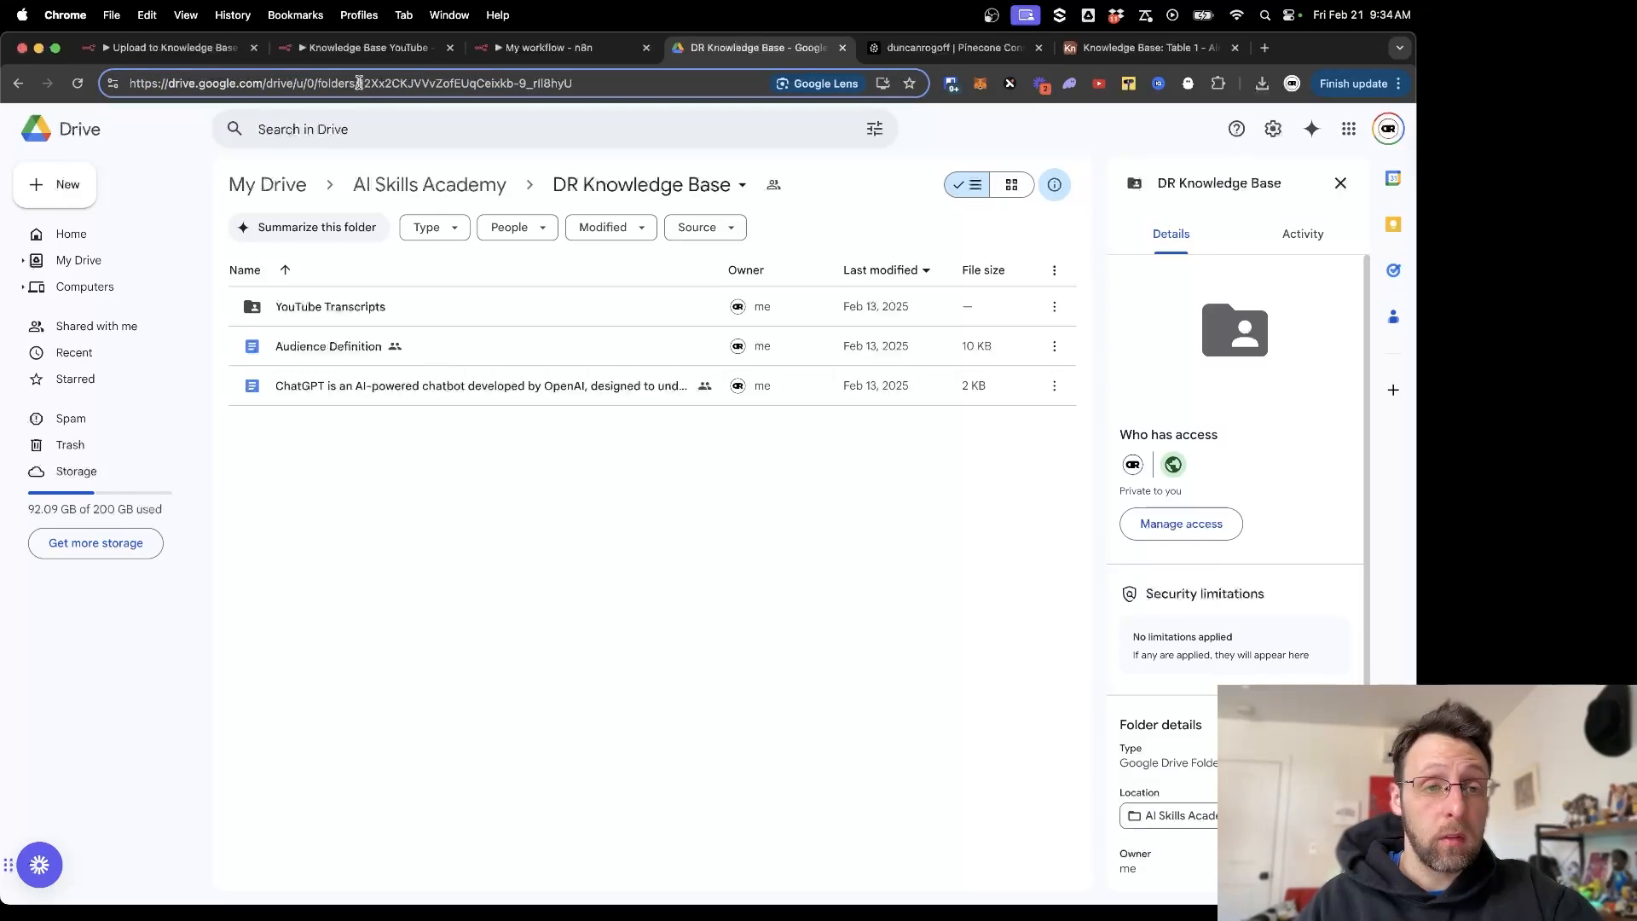
pyautogui.moveTo(358, 83); pyautogui.dragTo(573, 84)
pyautogui.press('super+c')
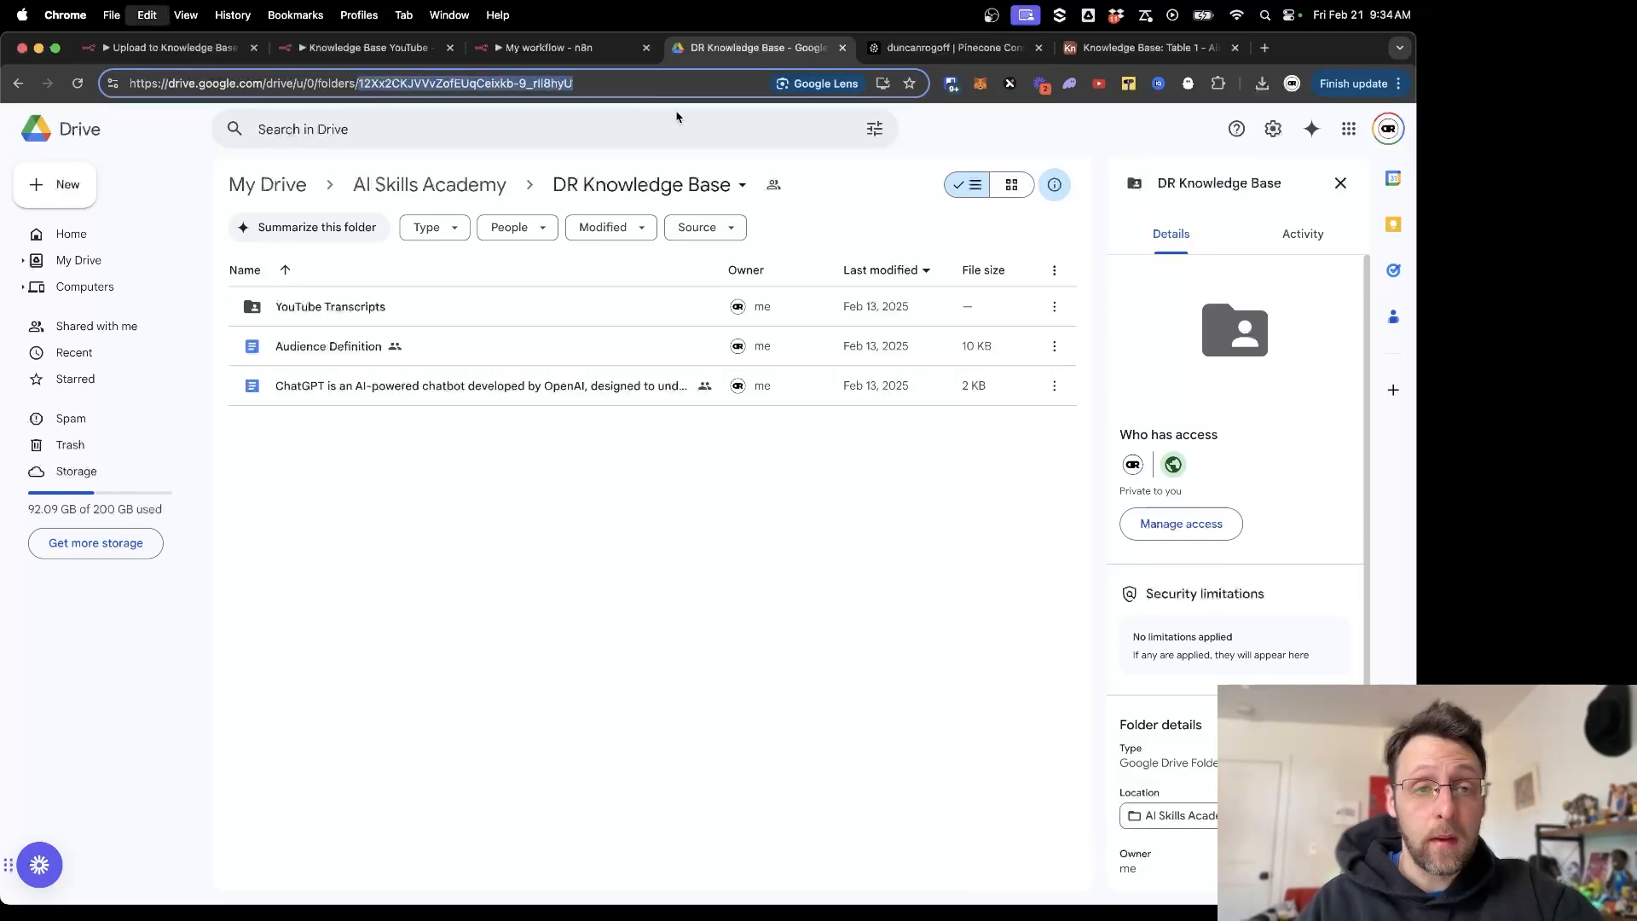
pyautogui.click(529, 48)
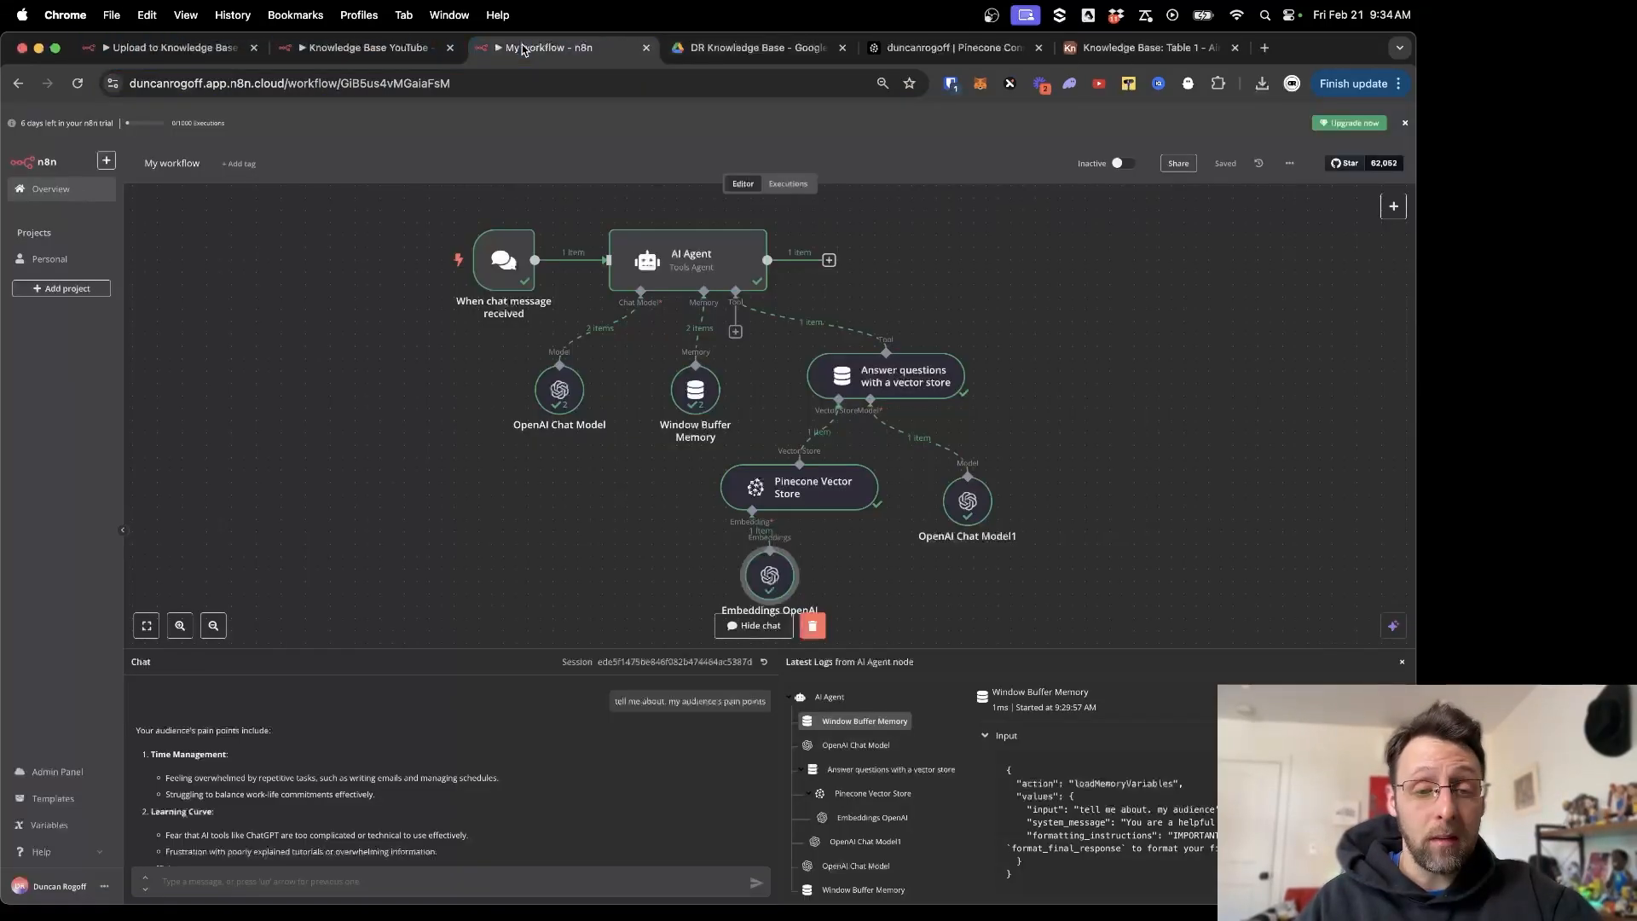
pyautogui.moveTo(384, 47); pyautogui.dragTo(522, 48)
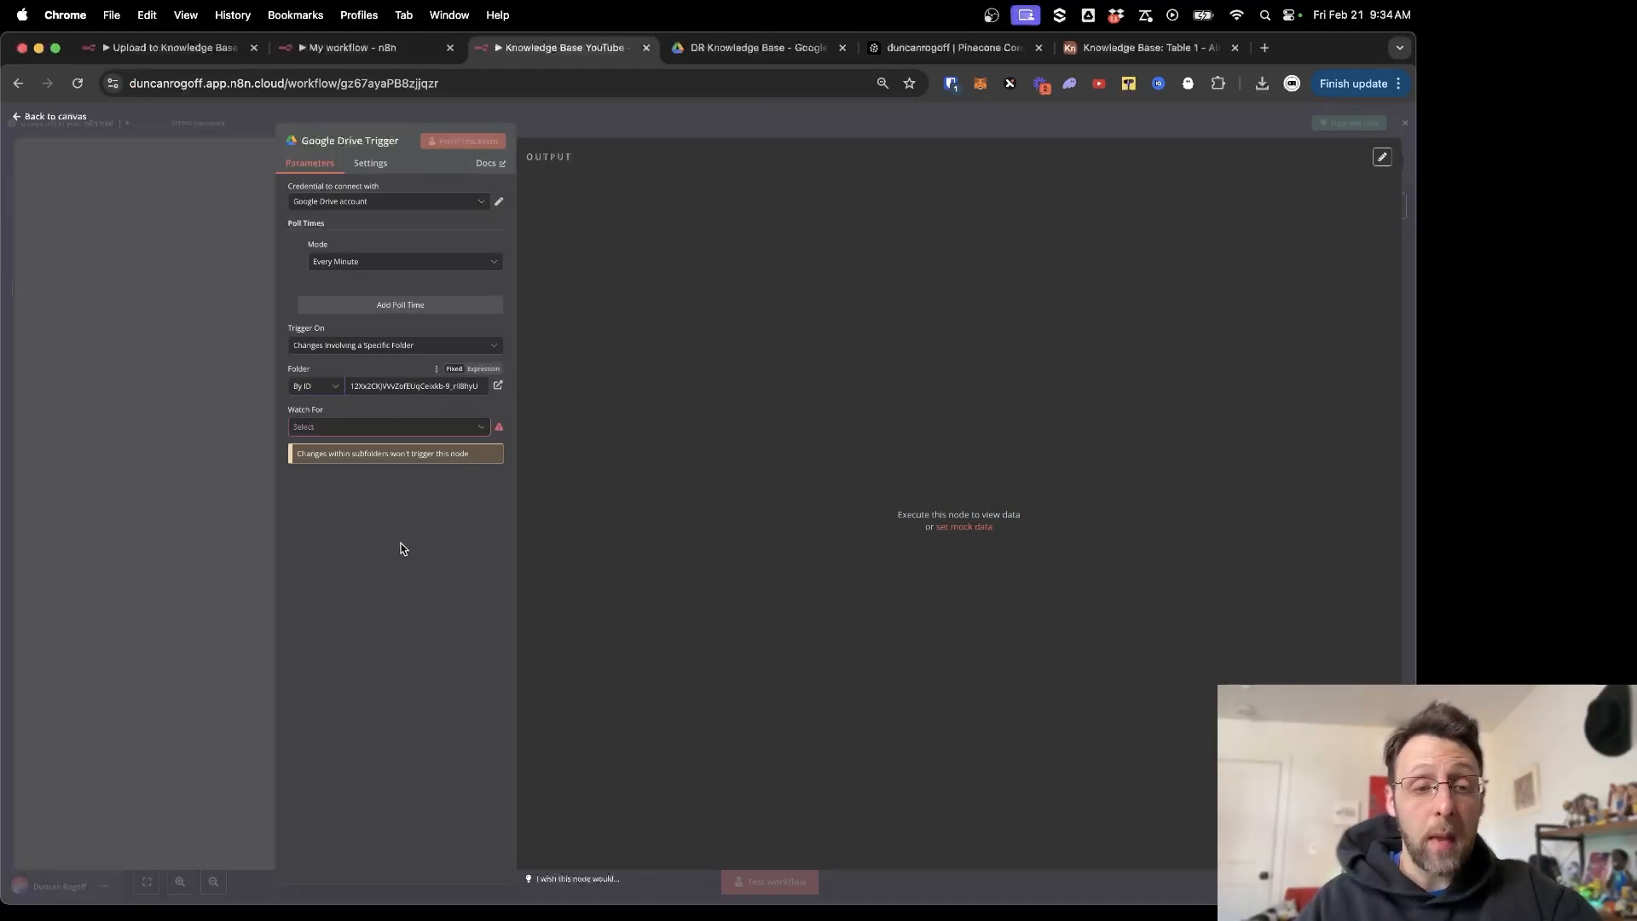
# Set the trigger to fire on File Created and fetch a test event from the folder.
pyautogui.click(362, 428)
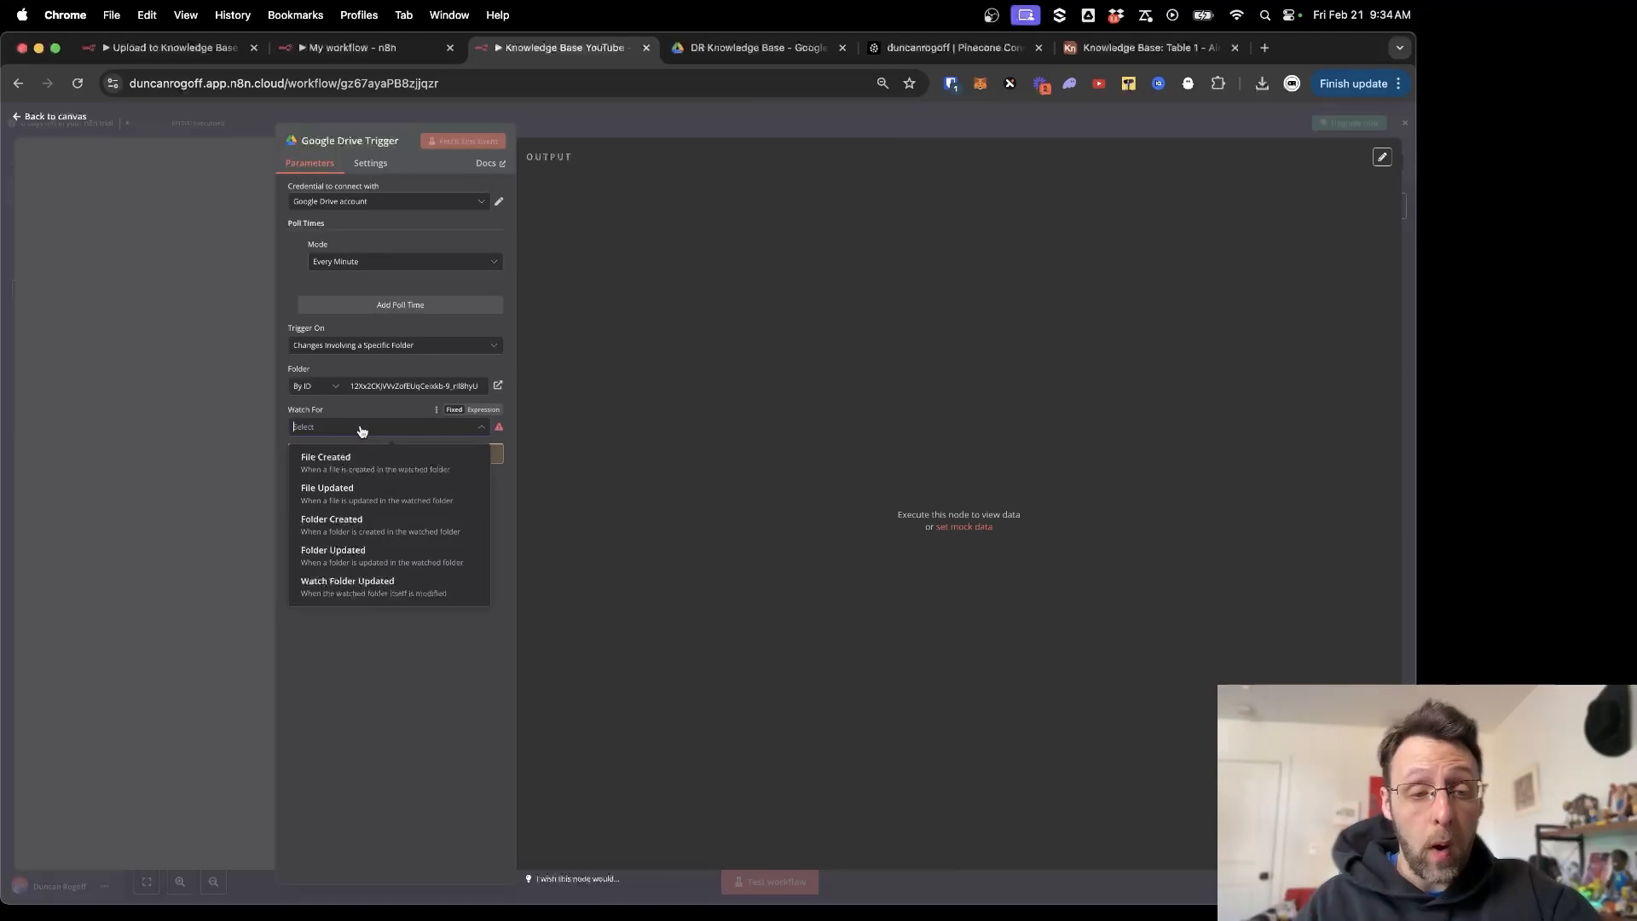
pyautogui.click(395, 478)
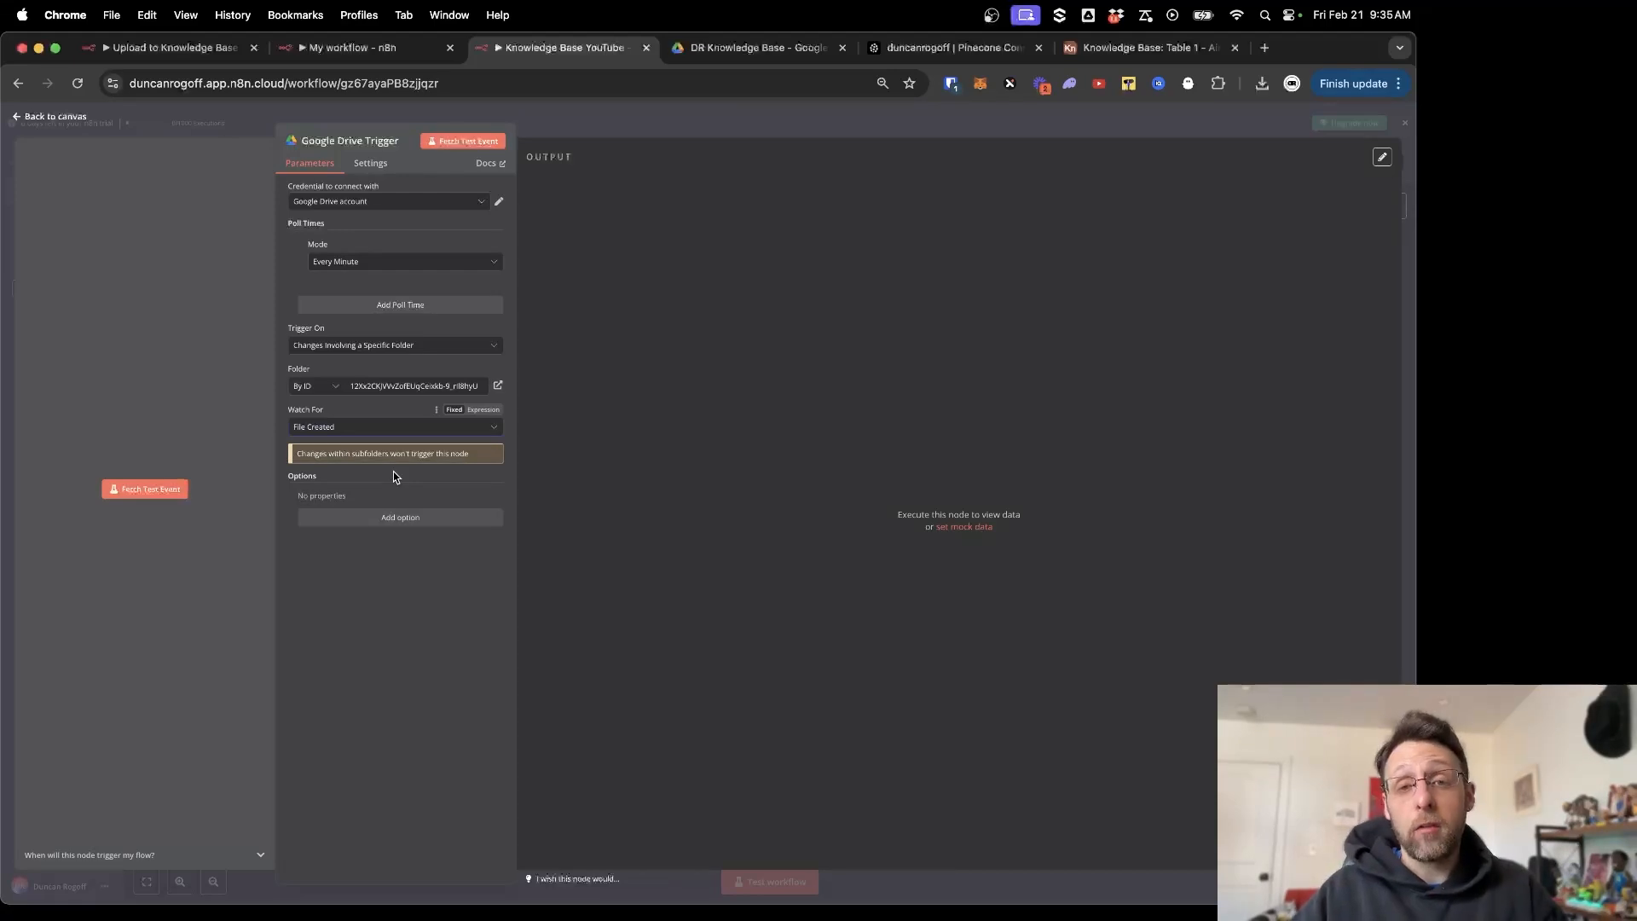
pyautogui.click(136, 489)
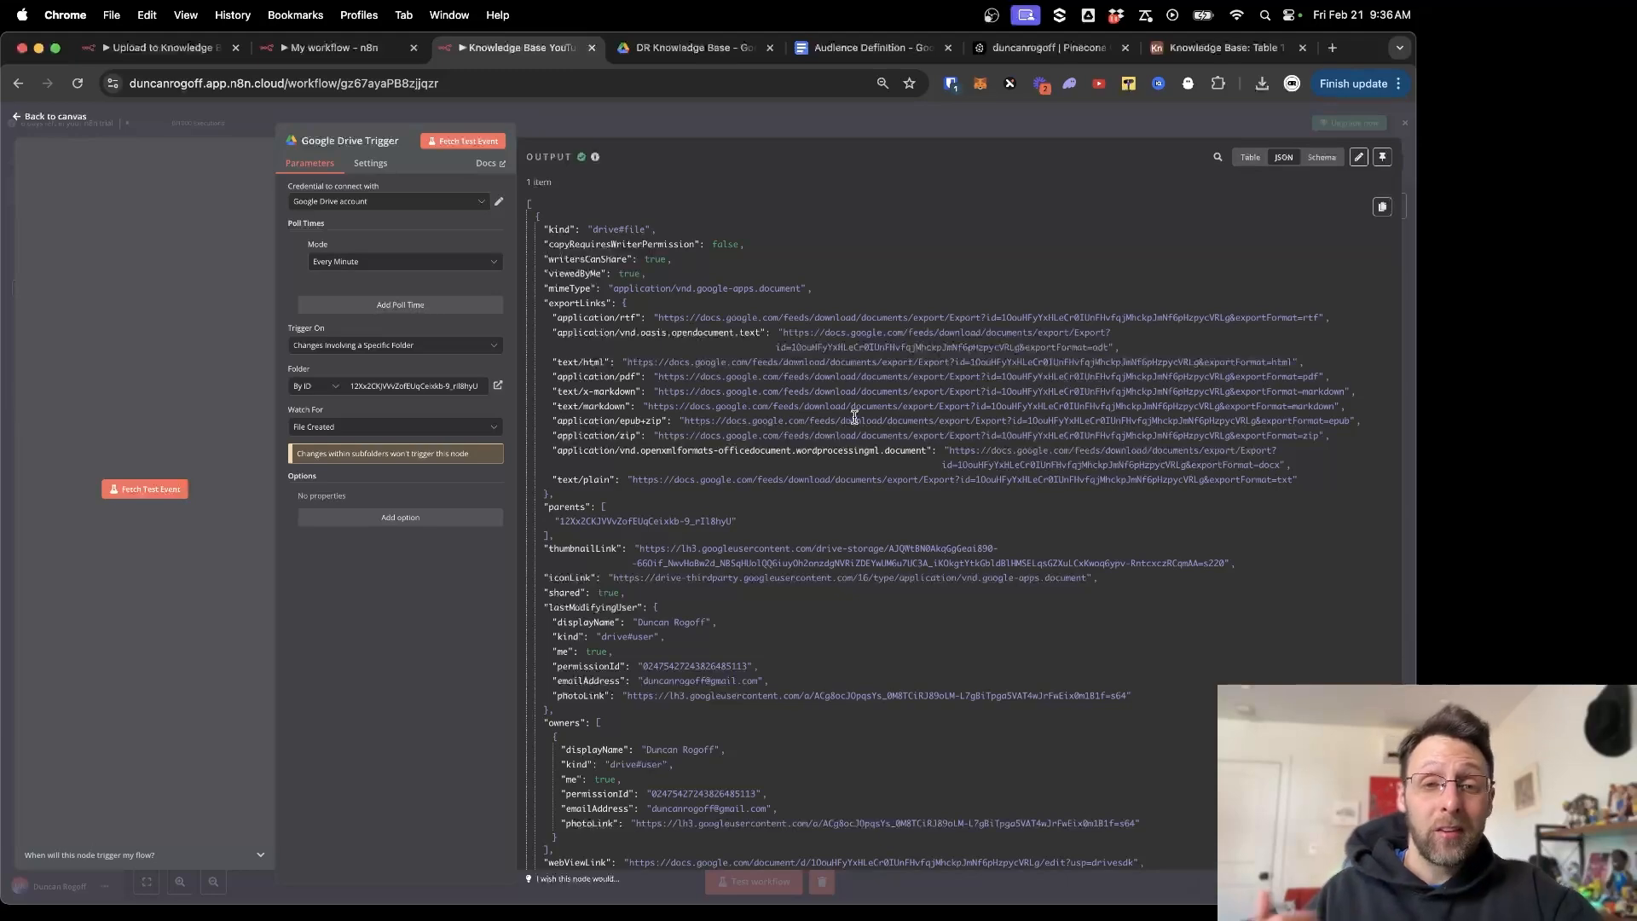
# Select the Audience Definition file's id value in the trigger's output JSON.
pyautogui.scroll(-10, 854, 417)
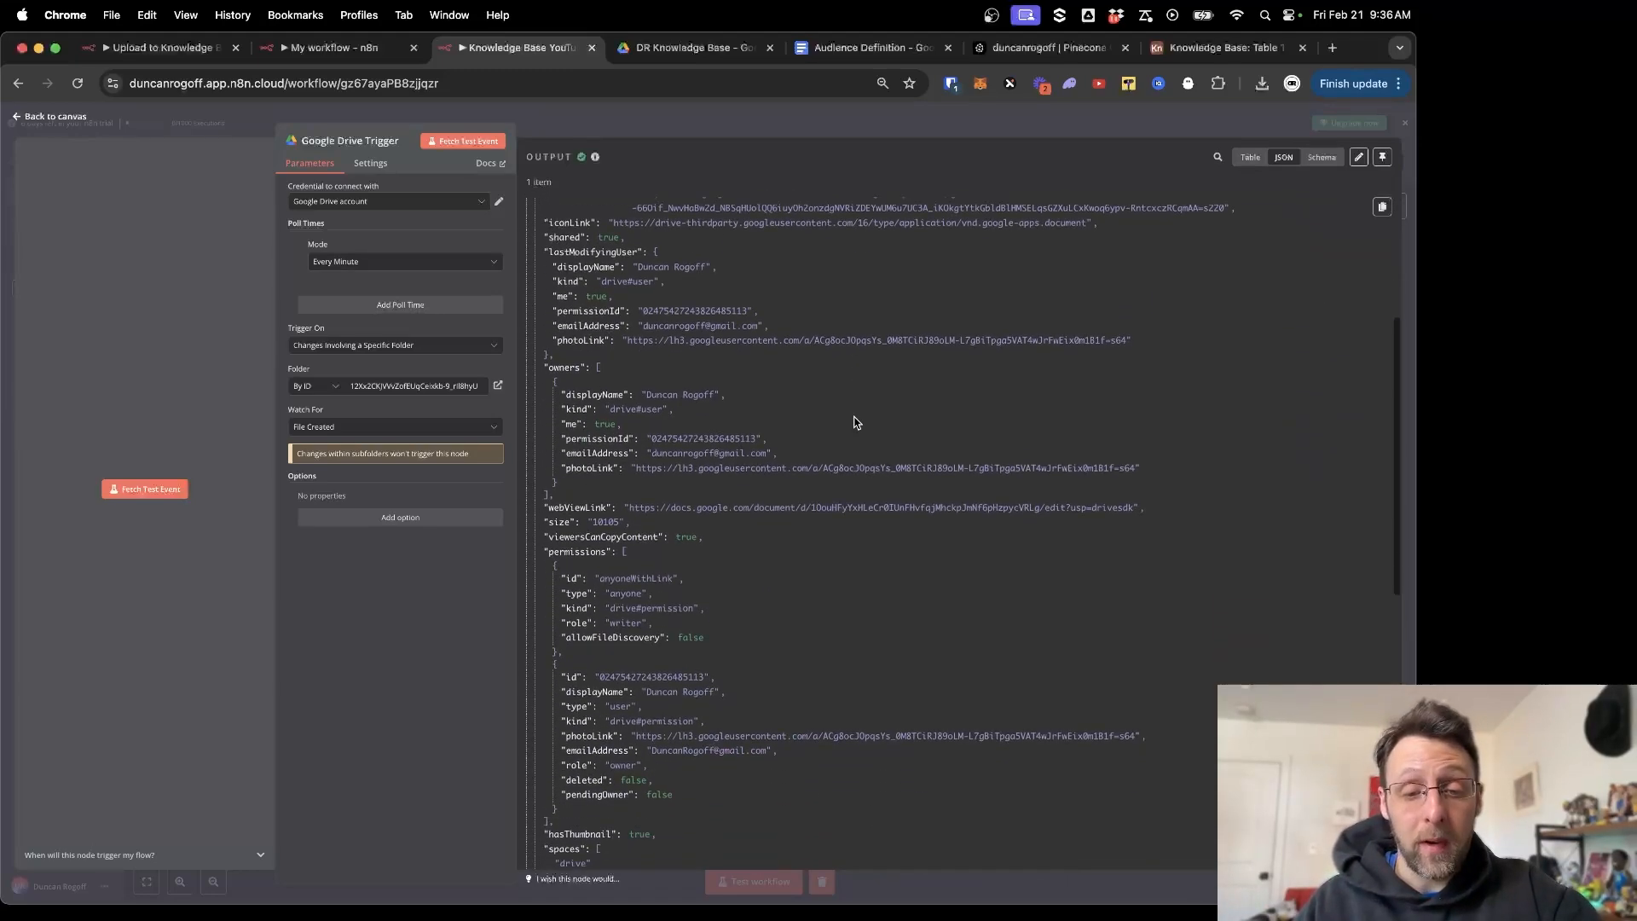
pyautogui.scroll(-5, 857, 423)
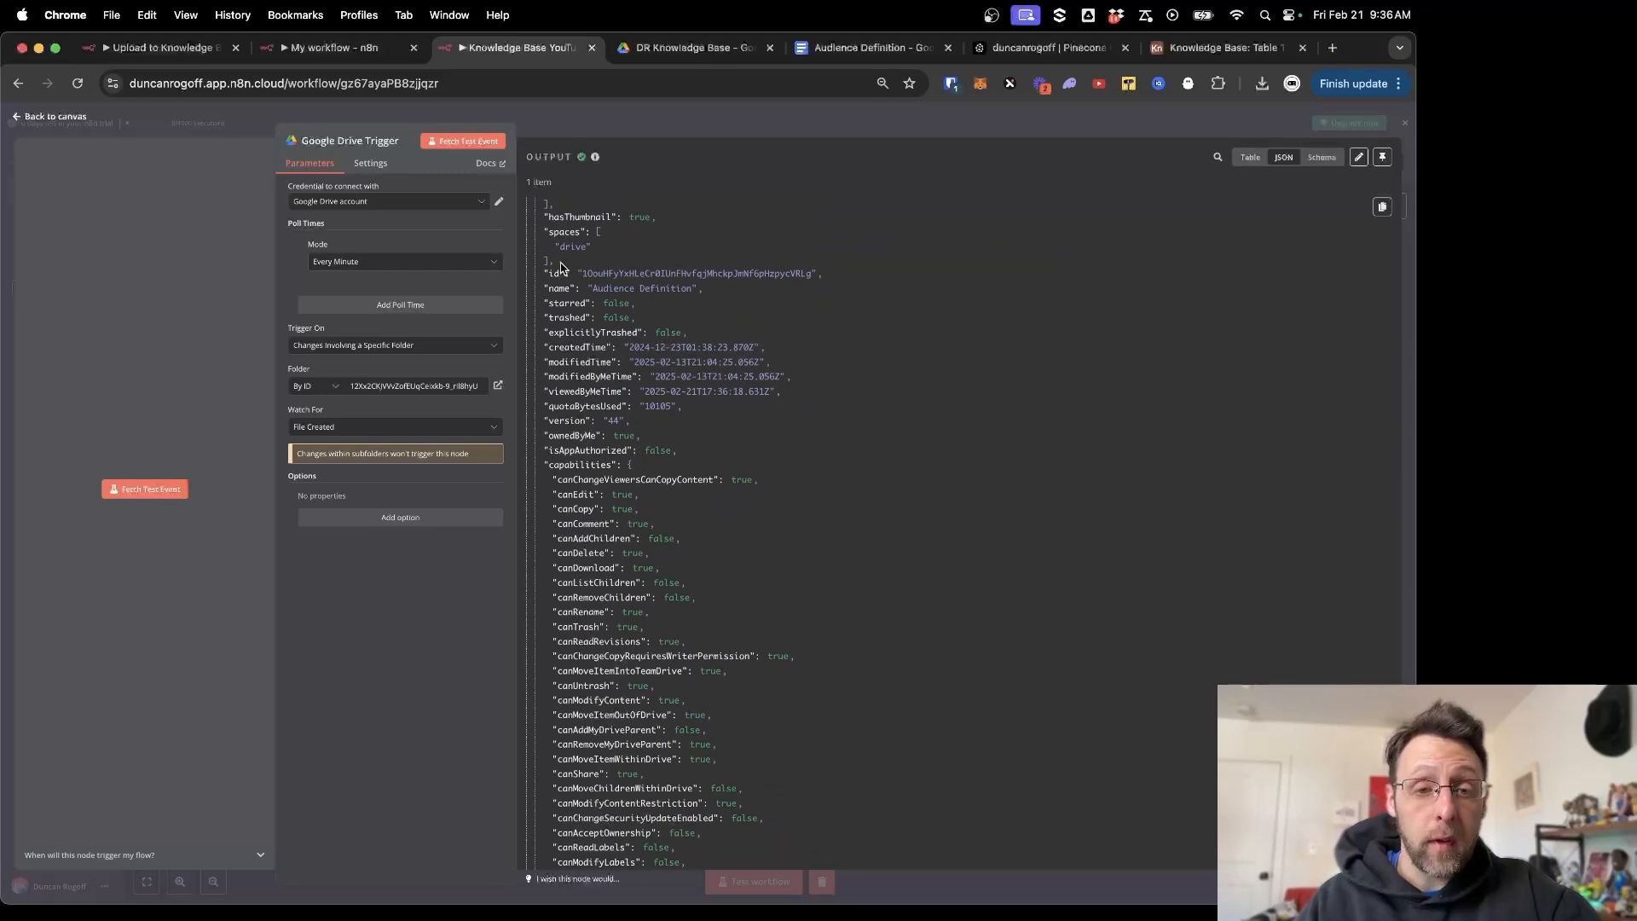
pyautogui.moveTo(553, 273); pyautogui.dragTo(825, 284)
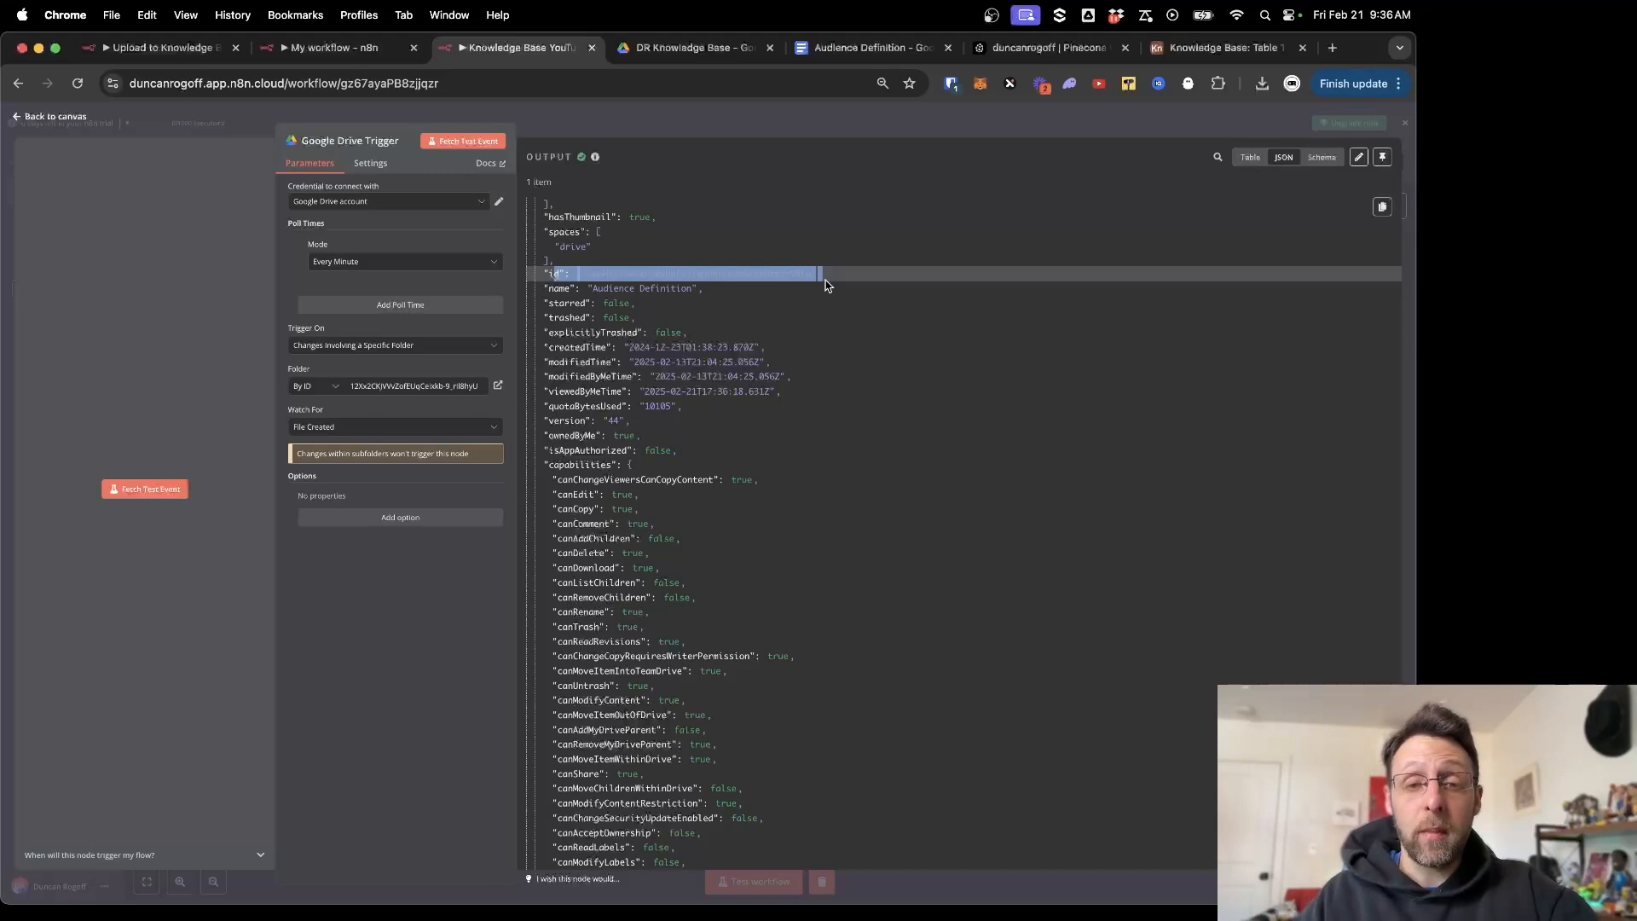
pyautogui.moveTo(583, 273); pyautogui.dragTo(814, 274)
# Scroll through the Audience Definition document in Google Docs.
pyautogui.click(856, 50)
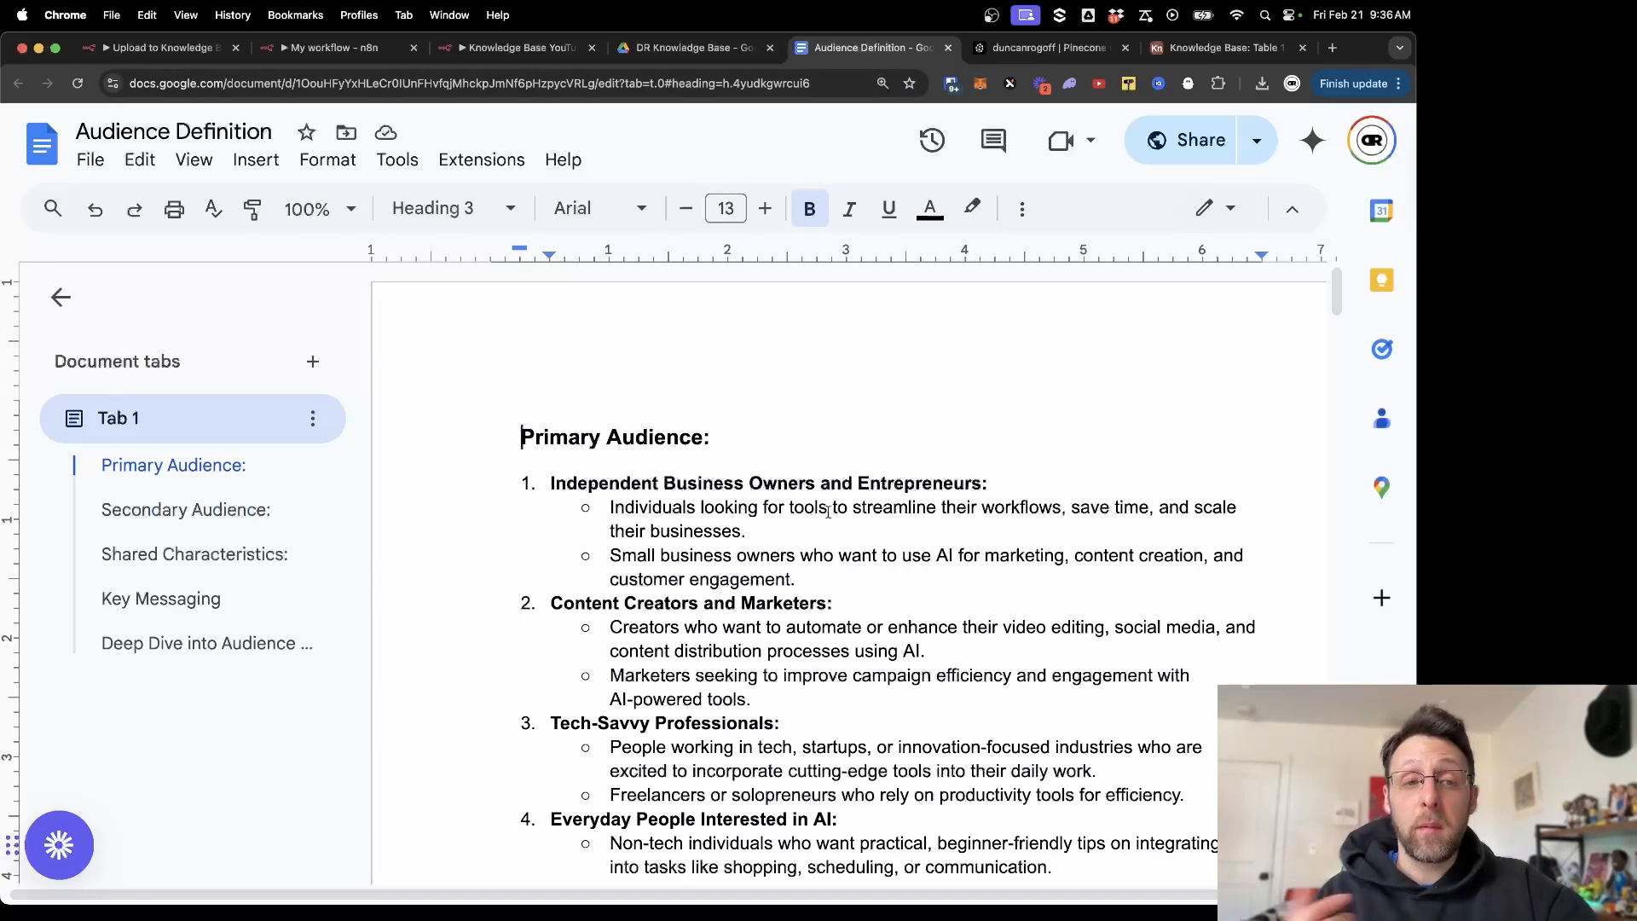
pyautogui.scroll(-10, 827, 512)
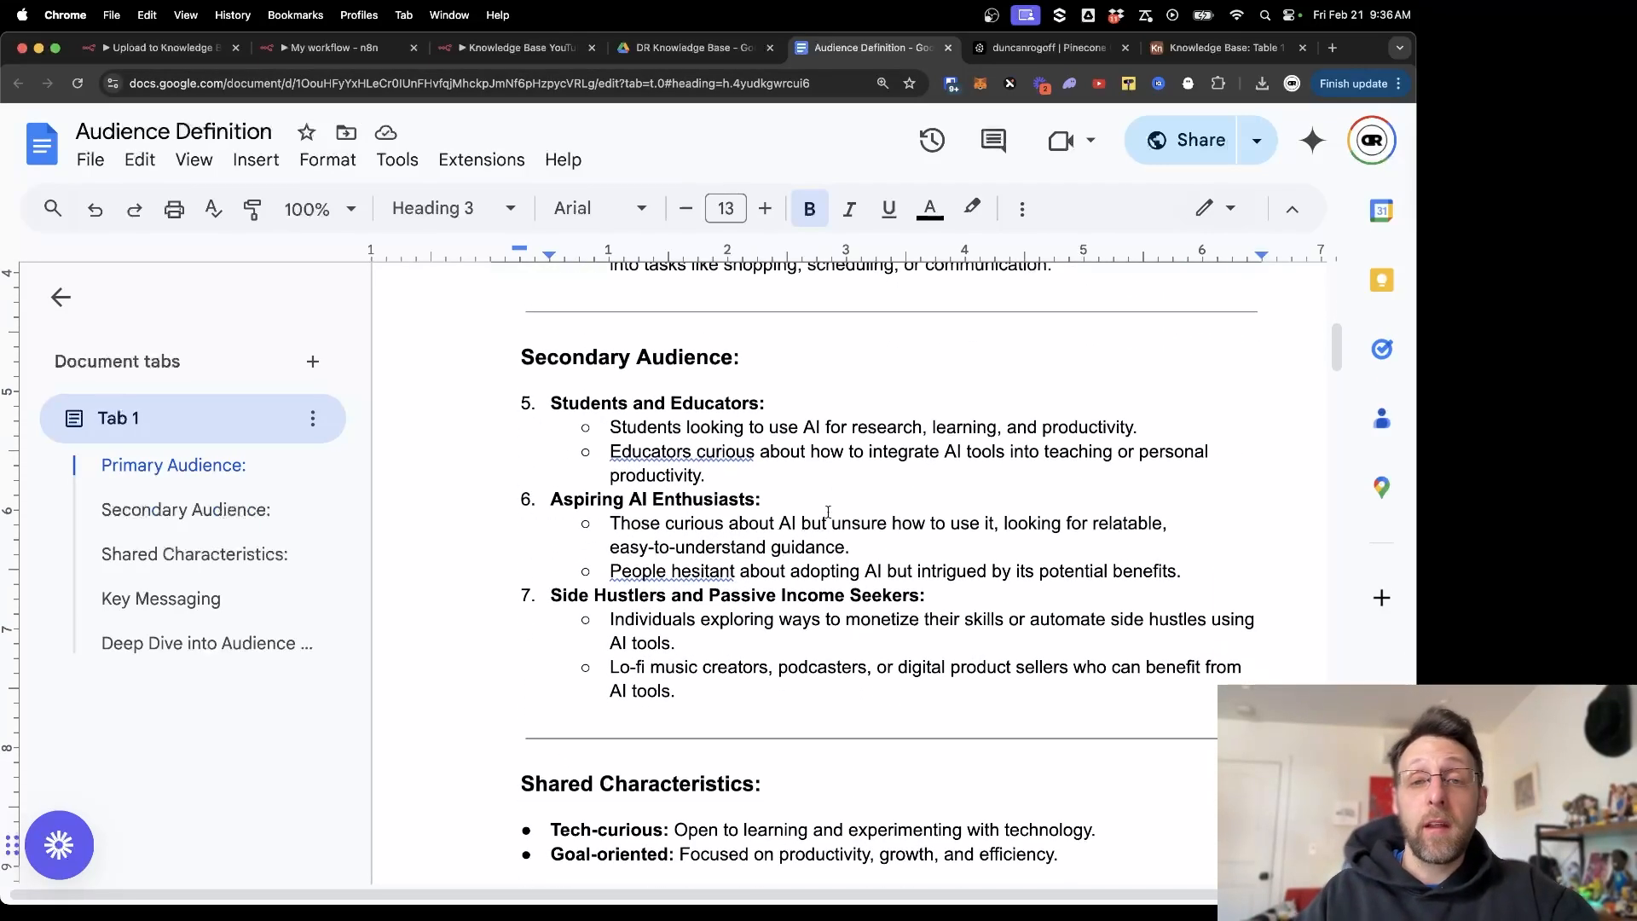
pyautogui.scroll(-3, 828, 512)
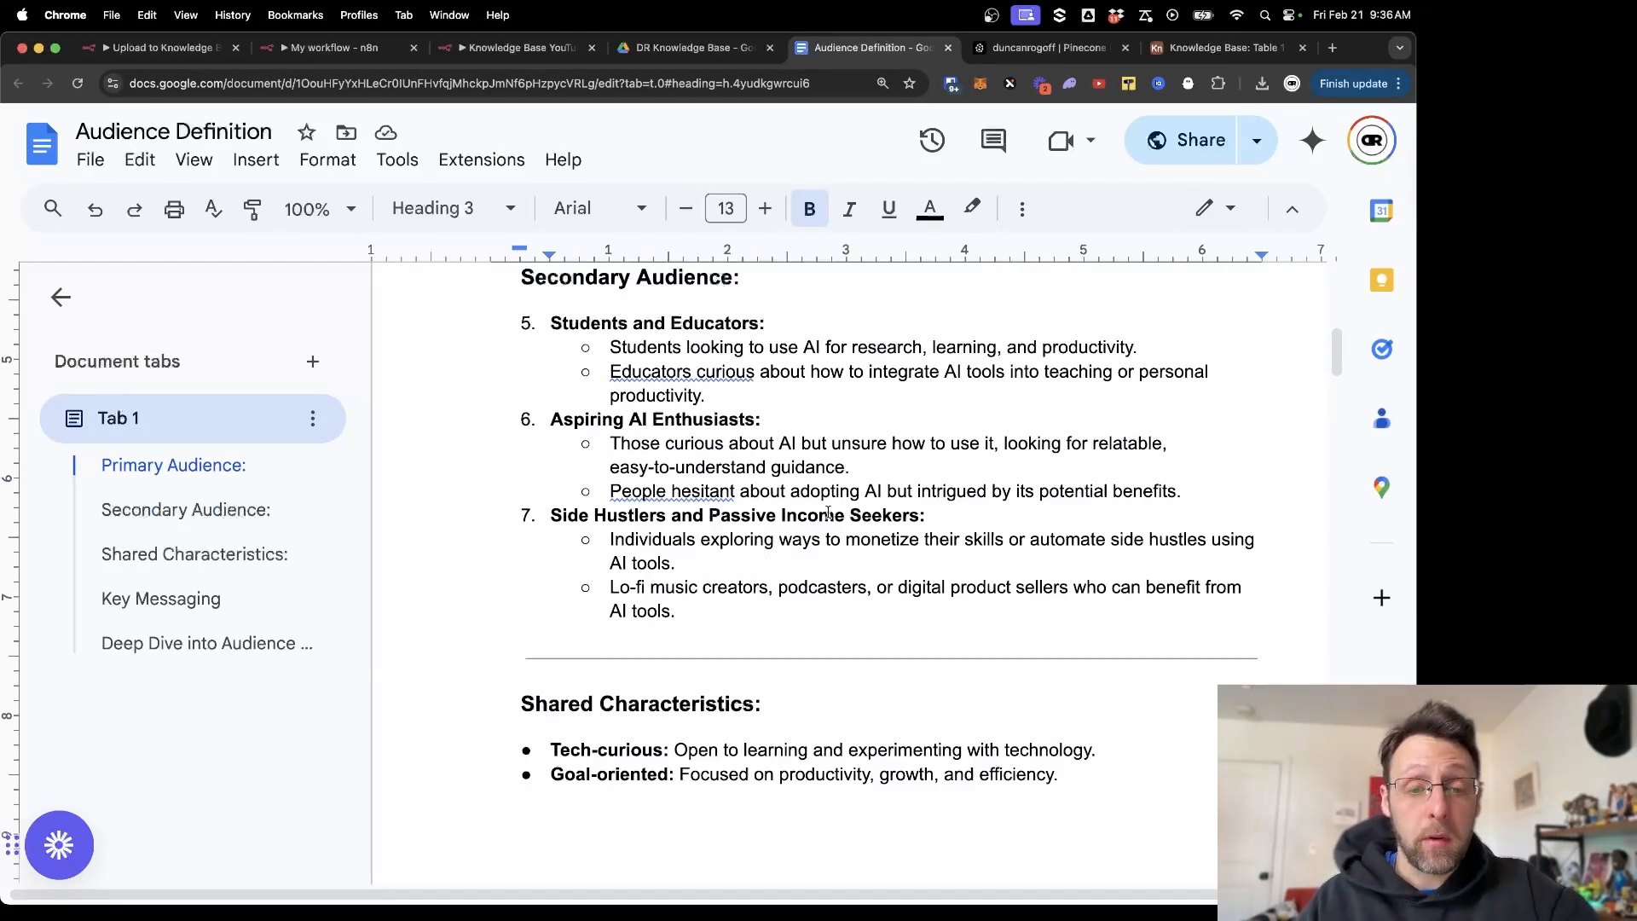
# Create a new Google Doc in the DR Knowledge Base folder titled 'Everything about baseball'.
pyautogui.click(680, 52)
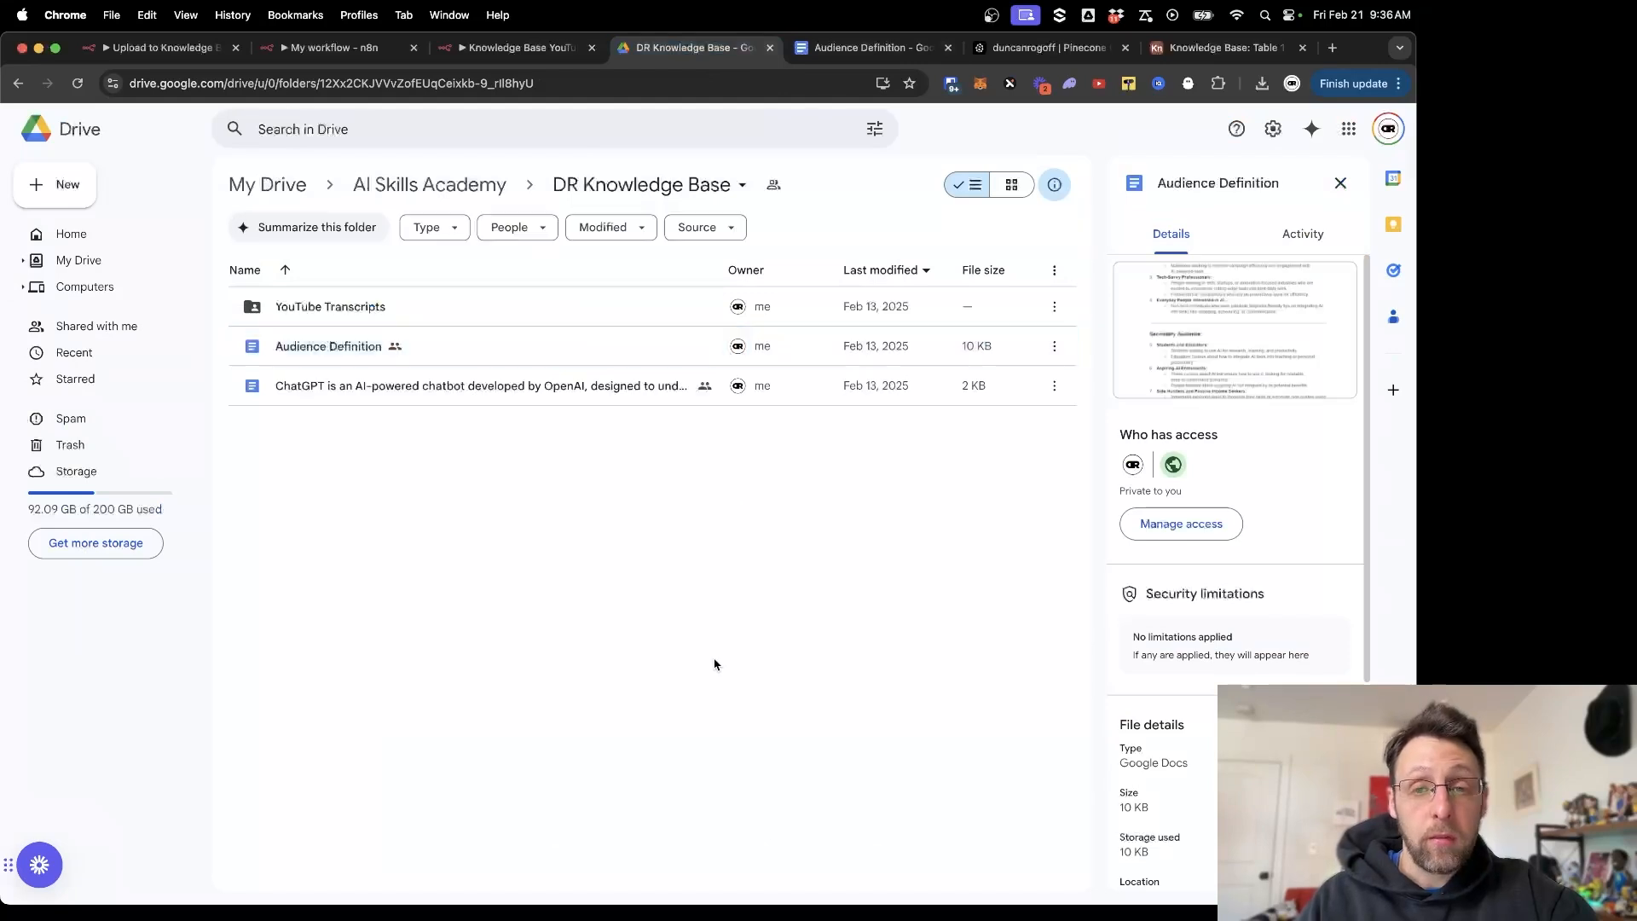
pyautogui.click(62, 184)
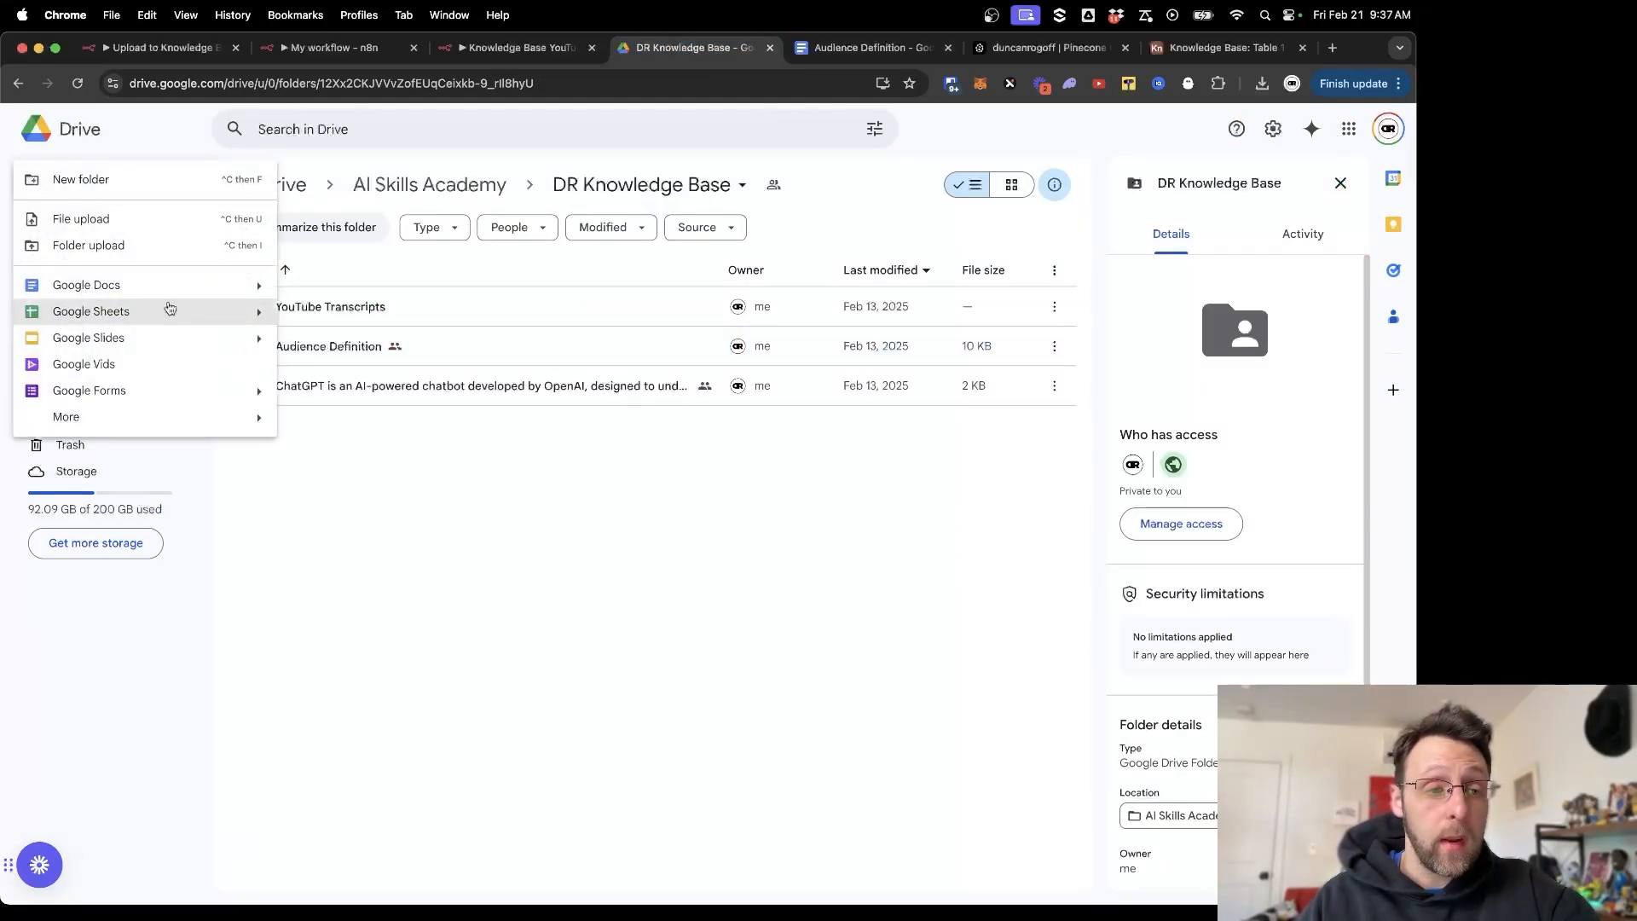
pyautogui.click(192, 287)
pyautogui.click(844, 543)
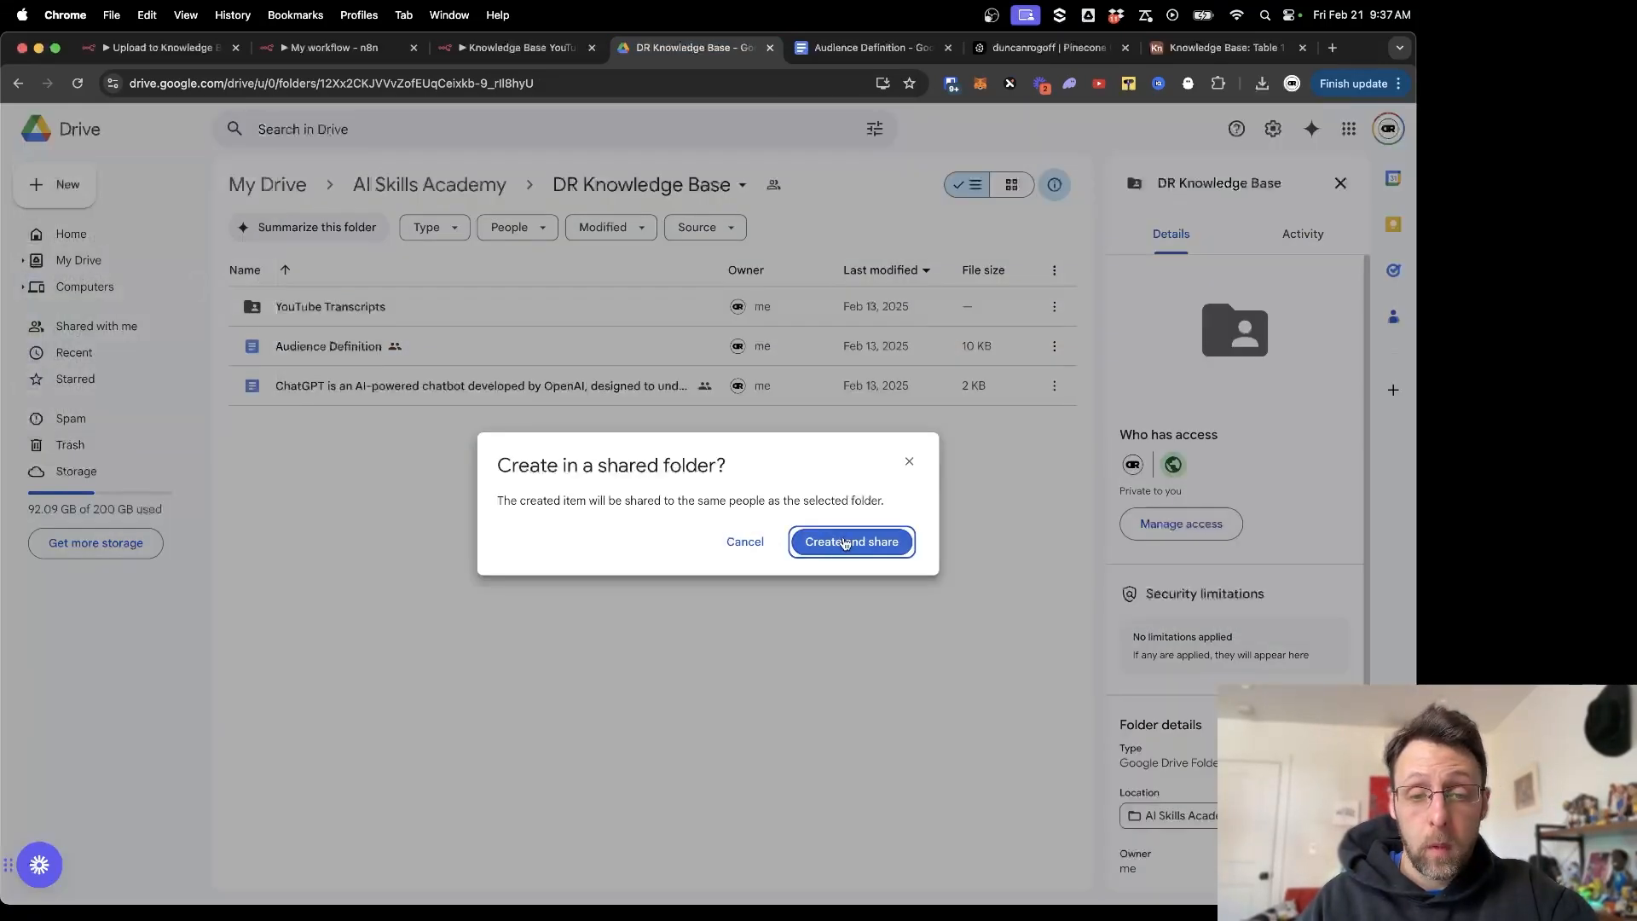
pyautogui.write('Everything about baseballt')
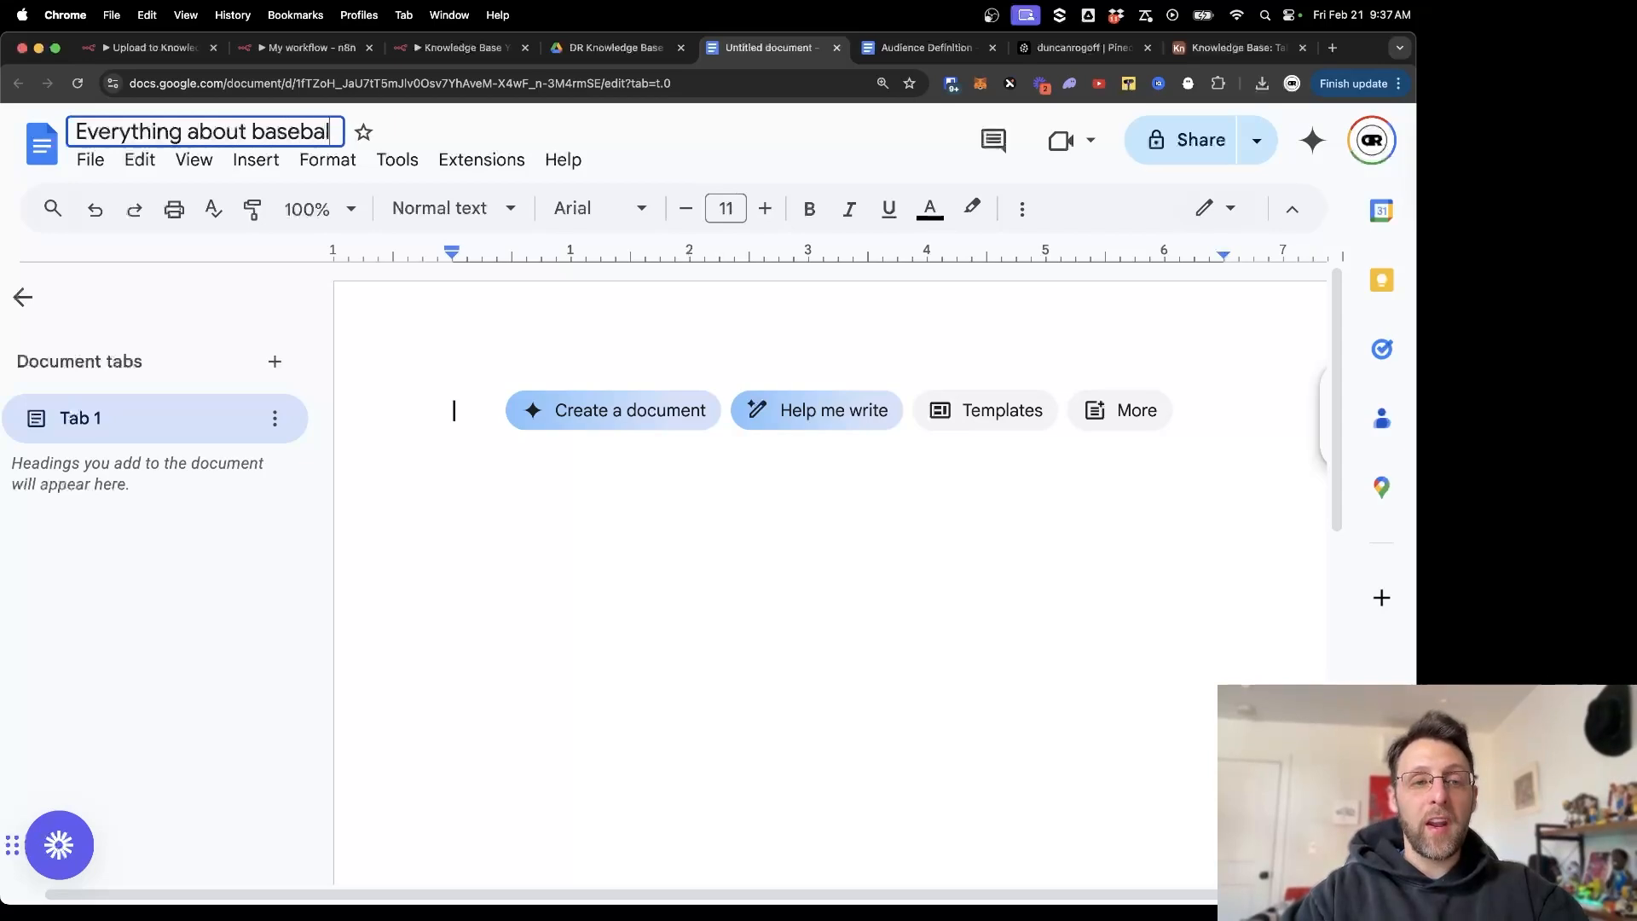
pyautogui.press('BackSpace')
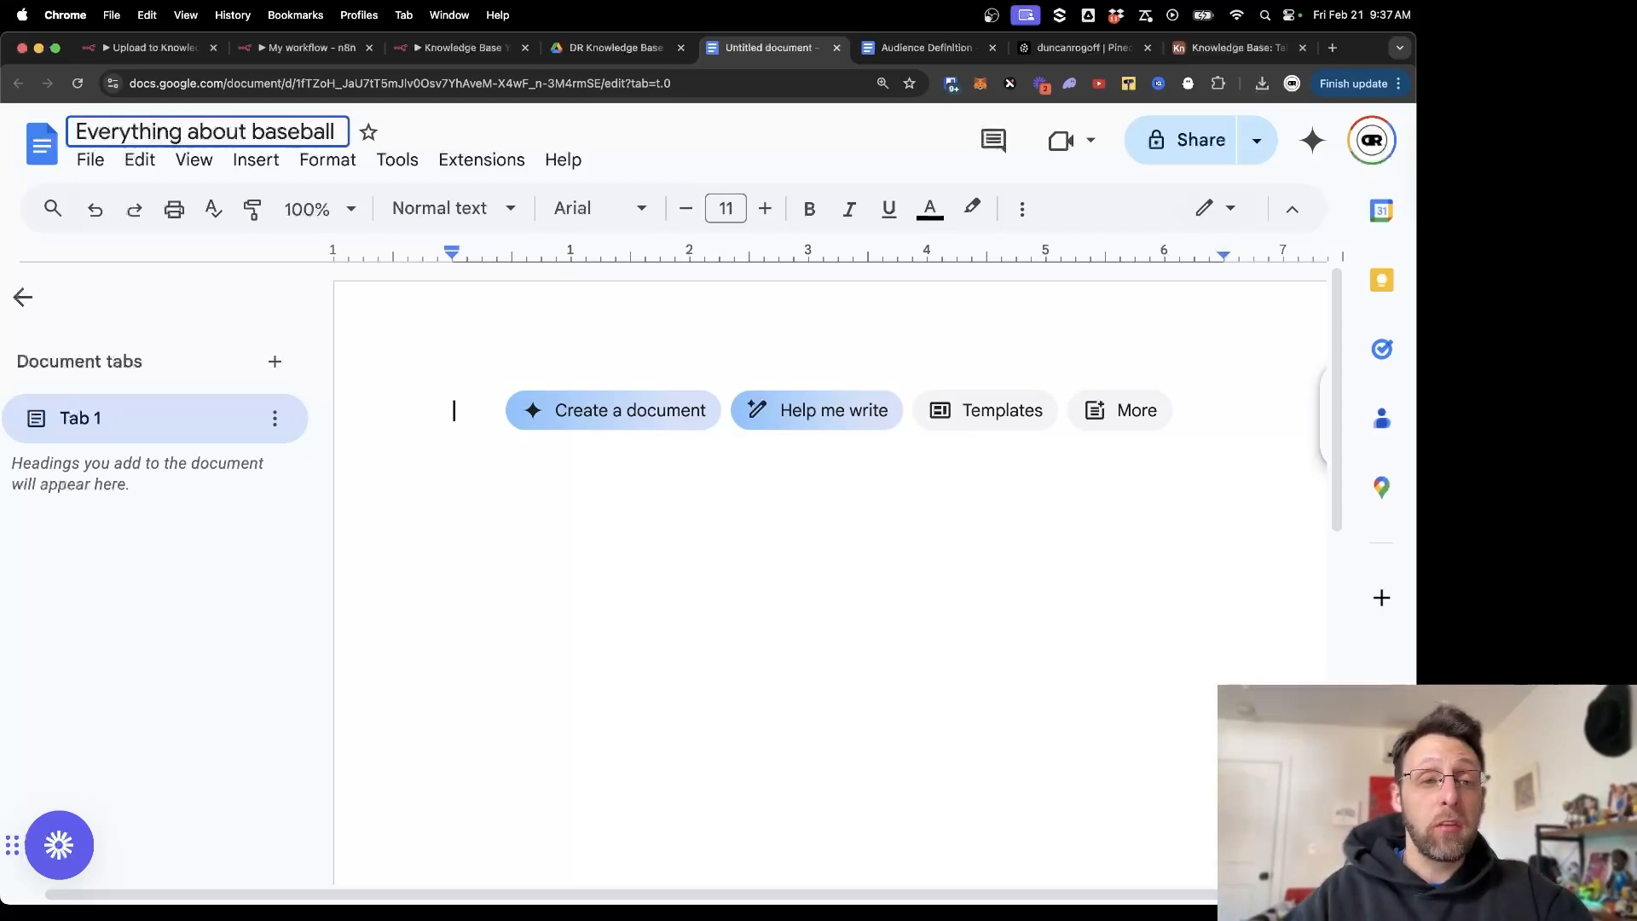
pyautogui.press('Return')
# Copy the first two paragraphs of Wikipedia's Baseball article and paste them into the doc.
pyautogui.press('super+t')
pyautogui.write('wikipedia.org')
pyautogui.press('Return')
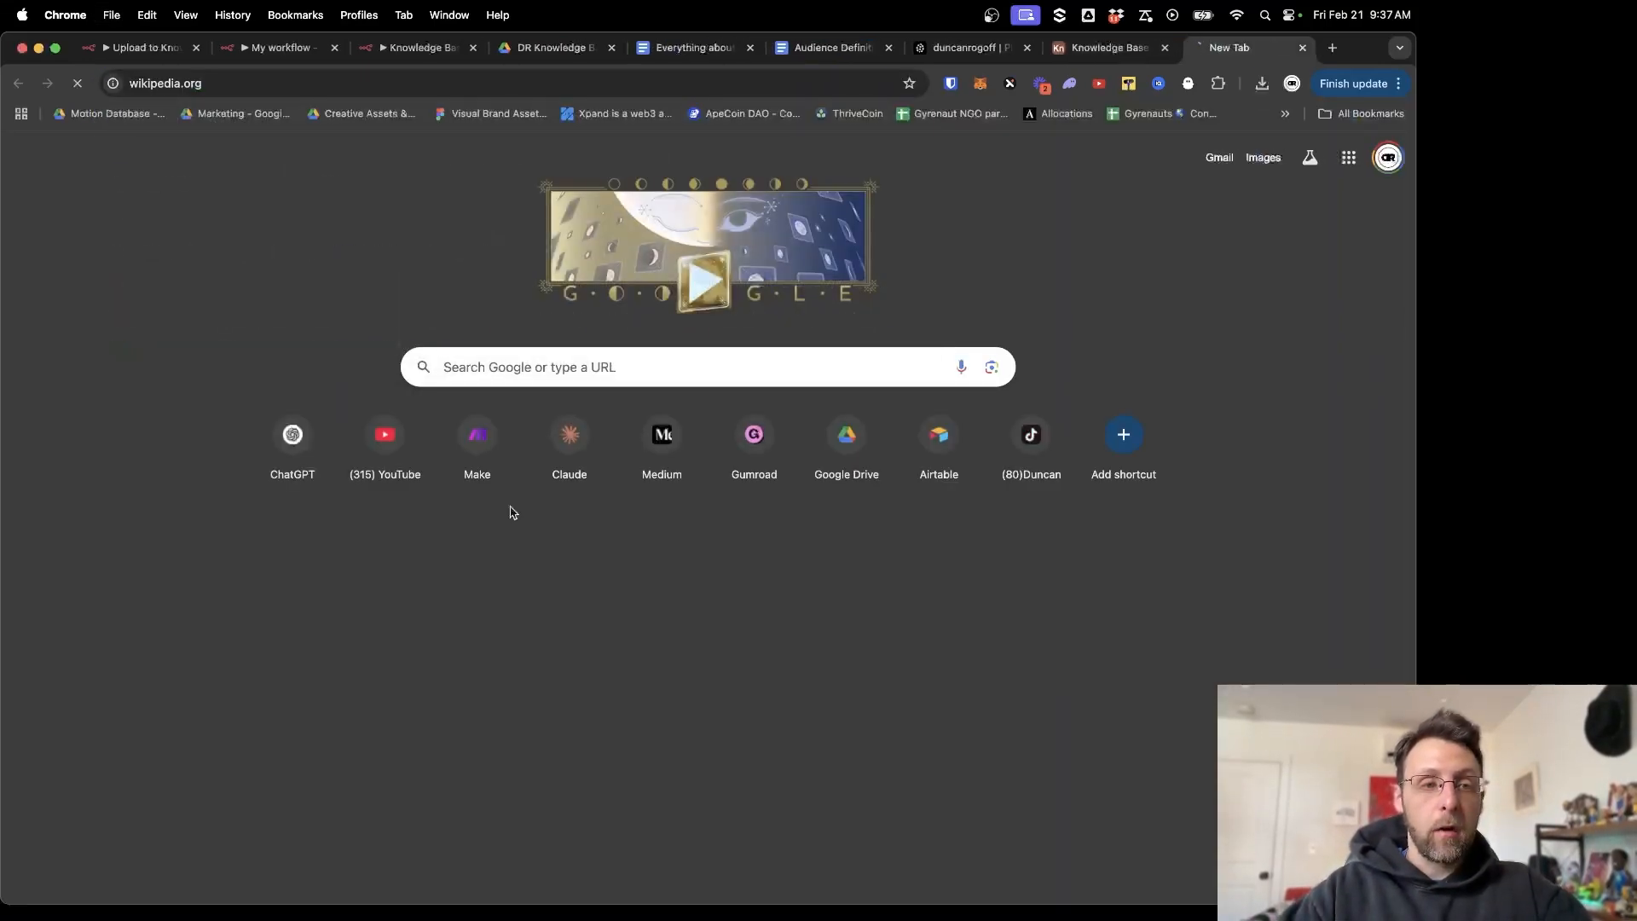
pyautogui.write('baseball')
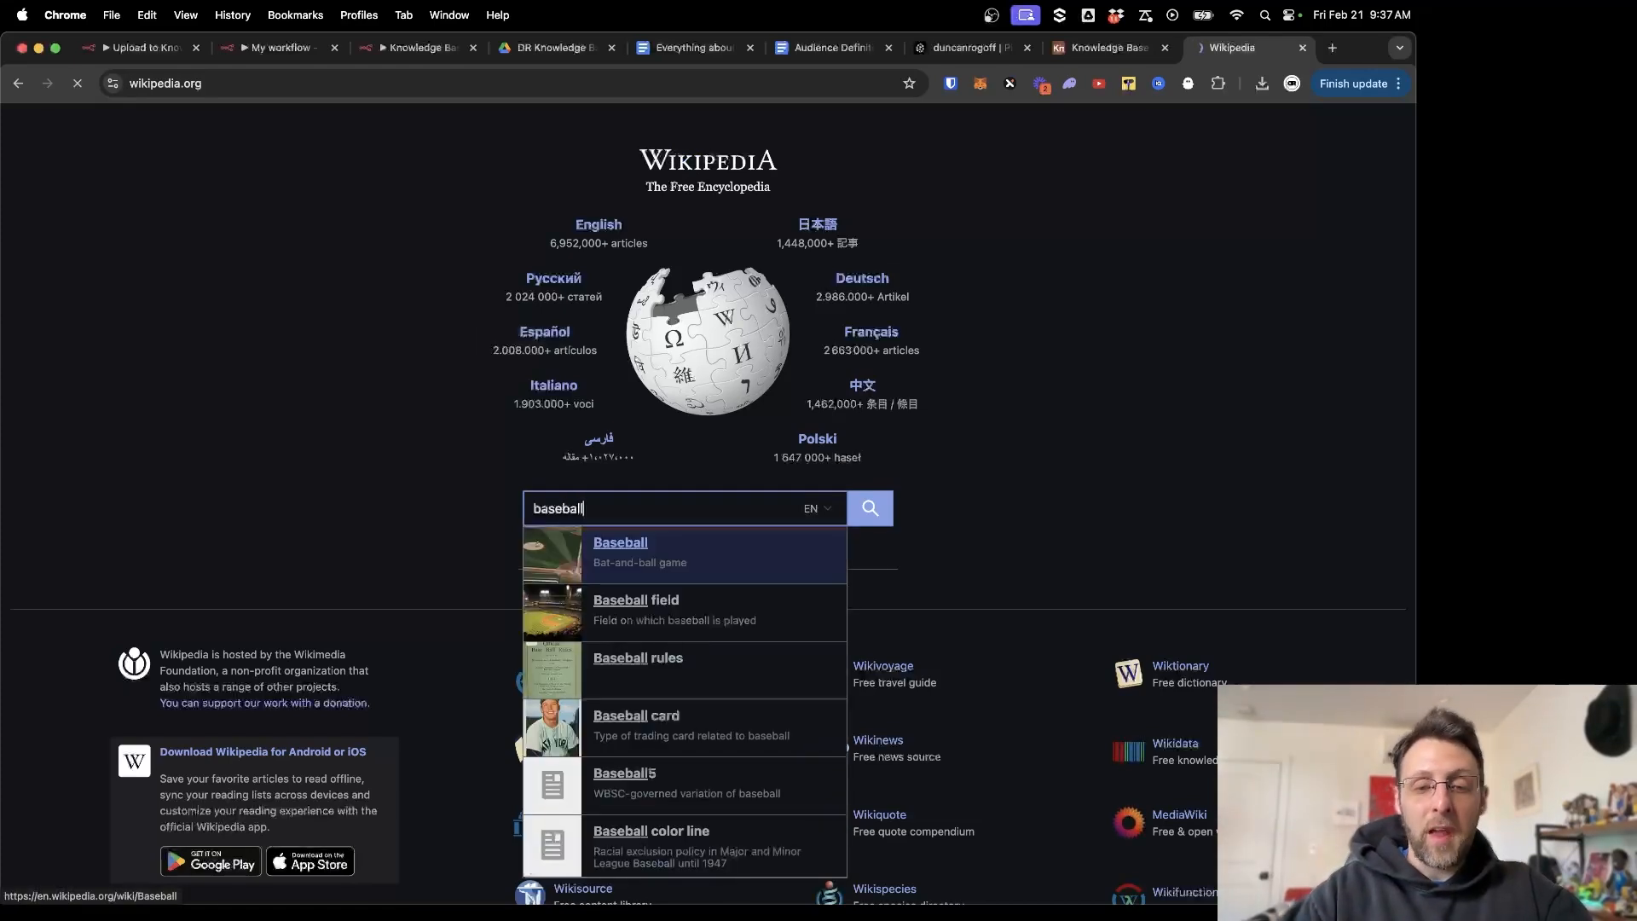
pyautogui.click(620, 552)
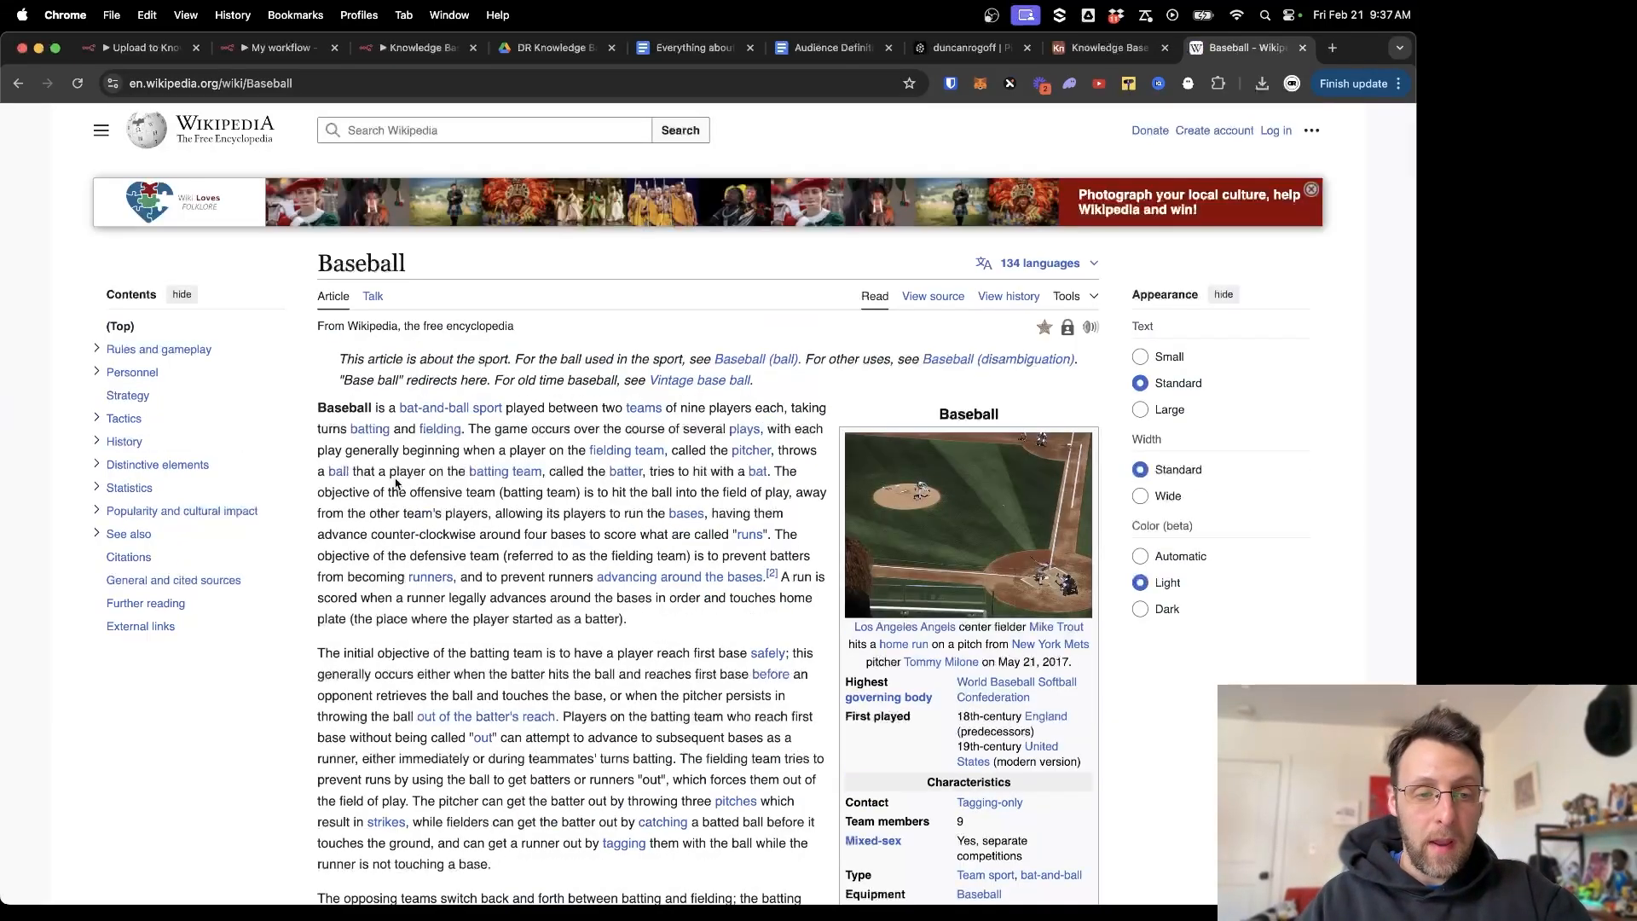
pyautogui.moveTo(316, 407); pyautogui.dragTo(618, 866)
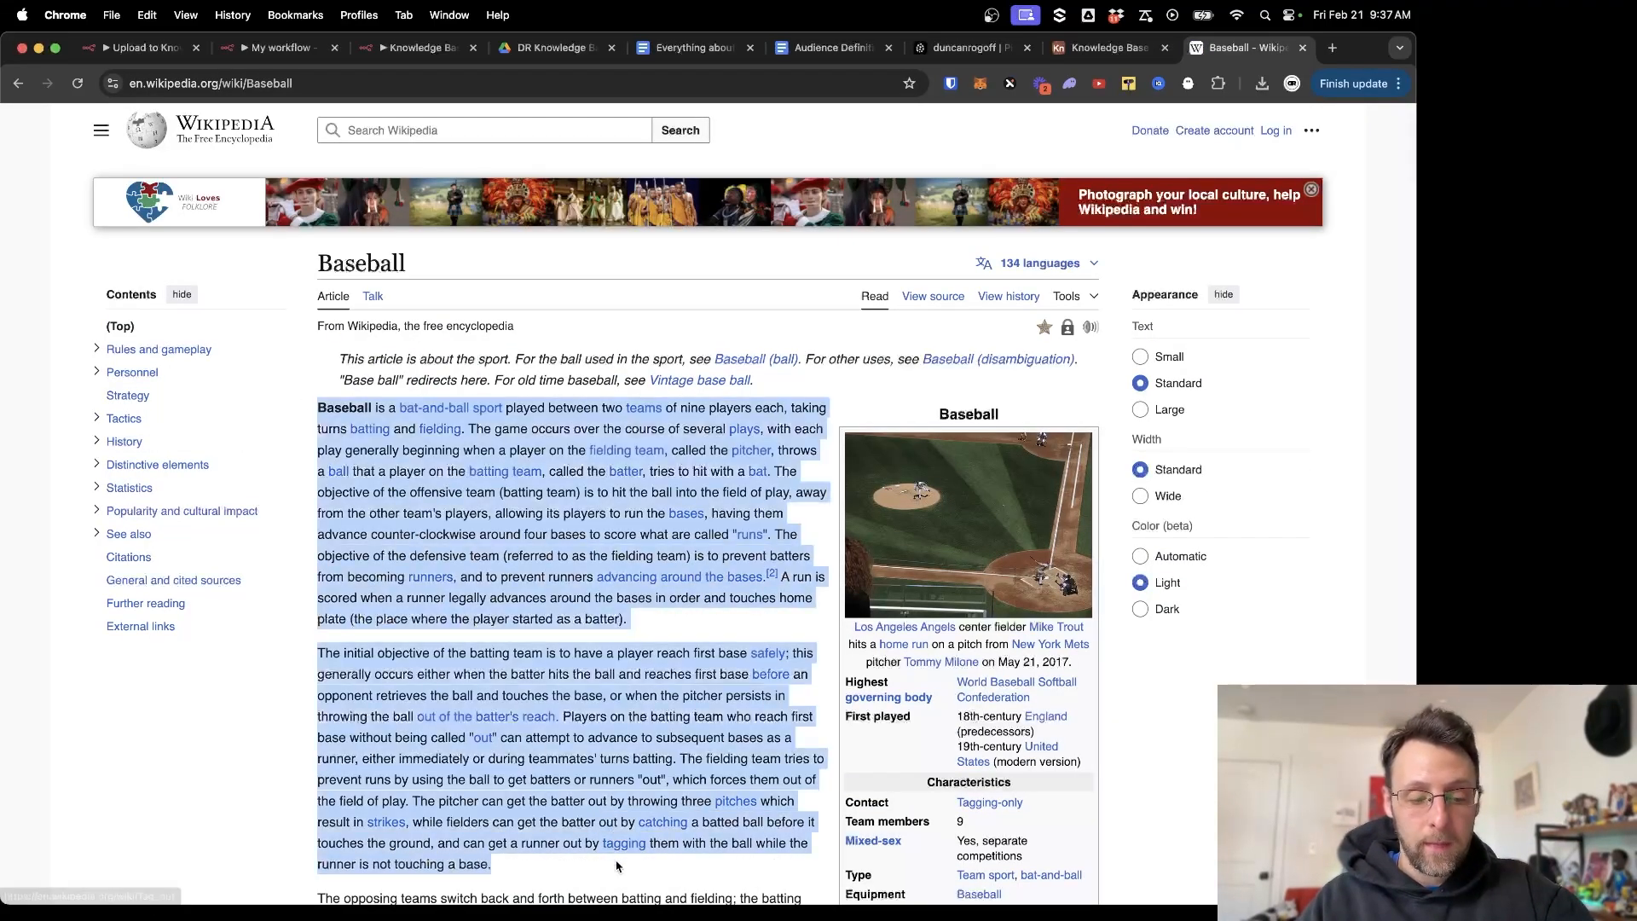
pyautogui.press('super+c')
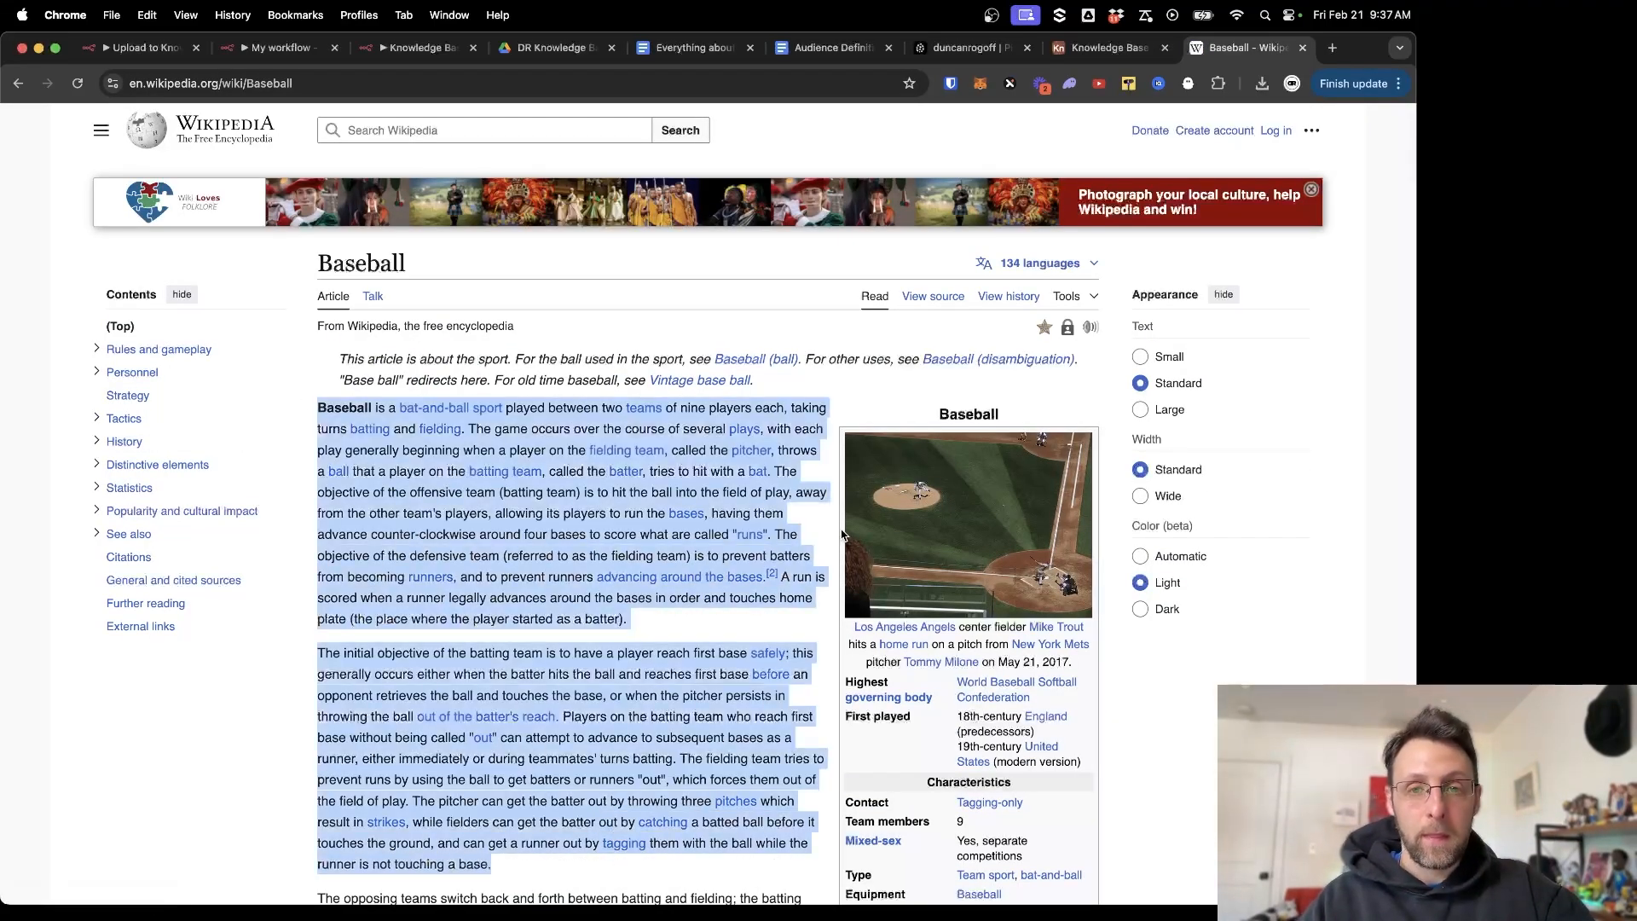
pyautogui.click(679, 57)
pyautogui.press('super+v')
pyautogui.scroll(3, 500, 579)
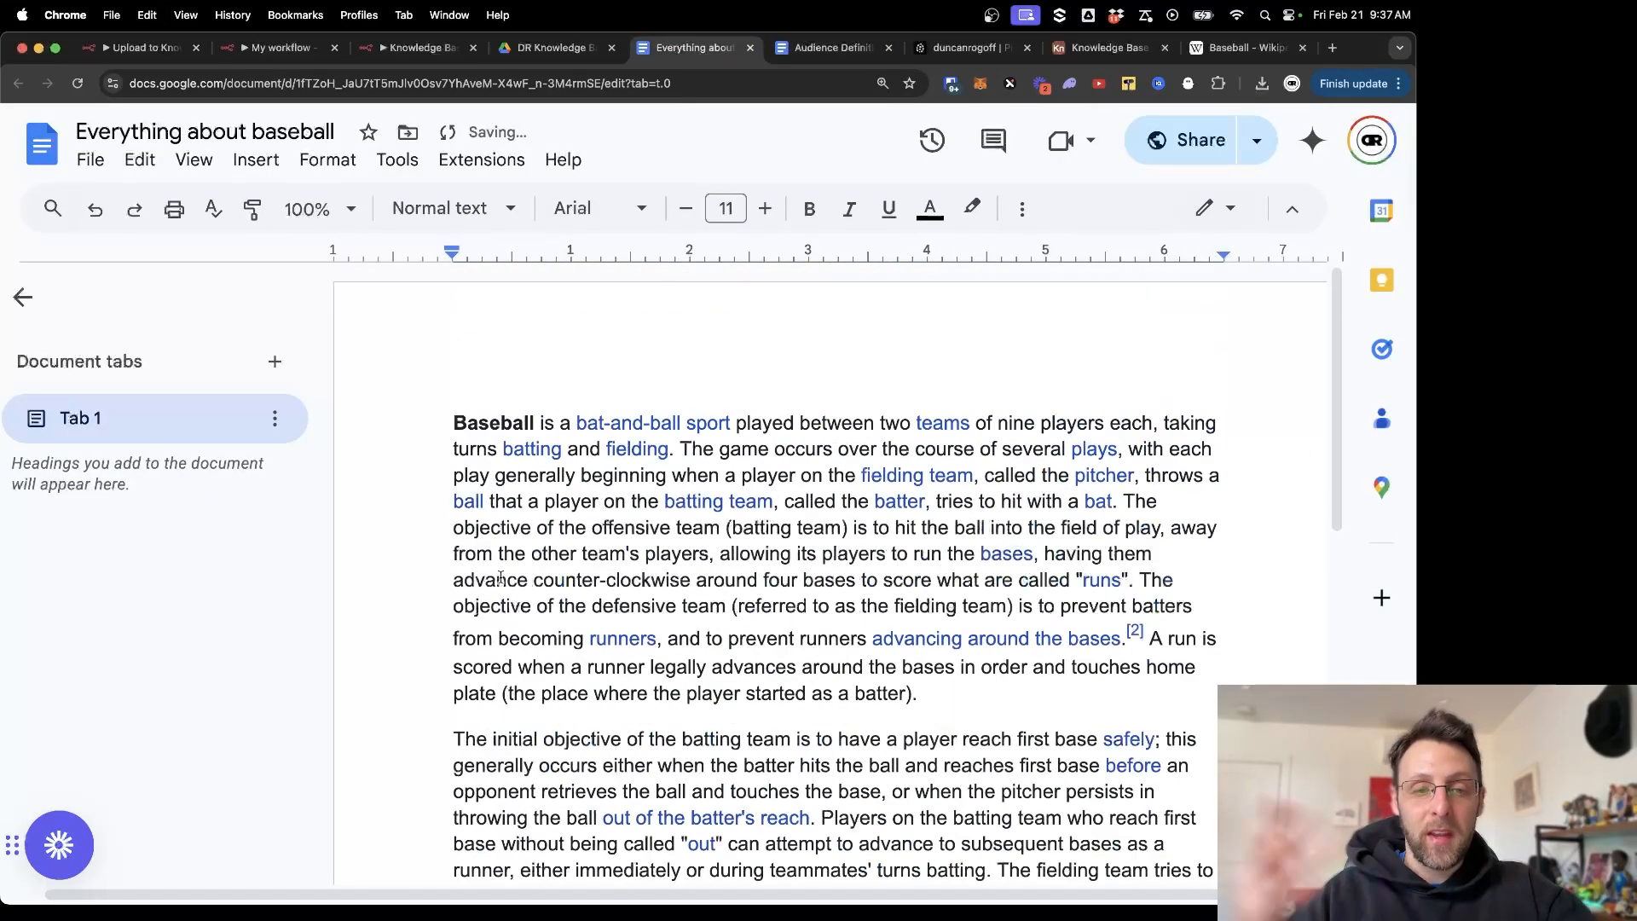
pyautogui.click(452, 380)
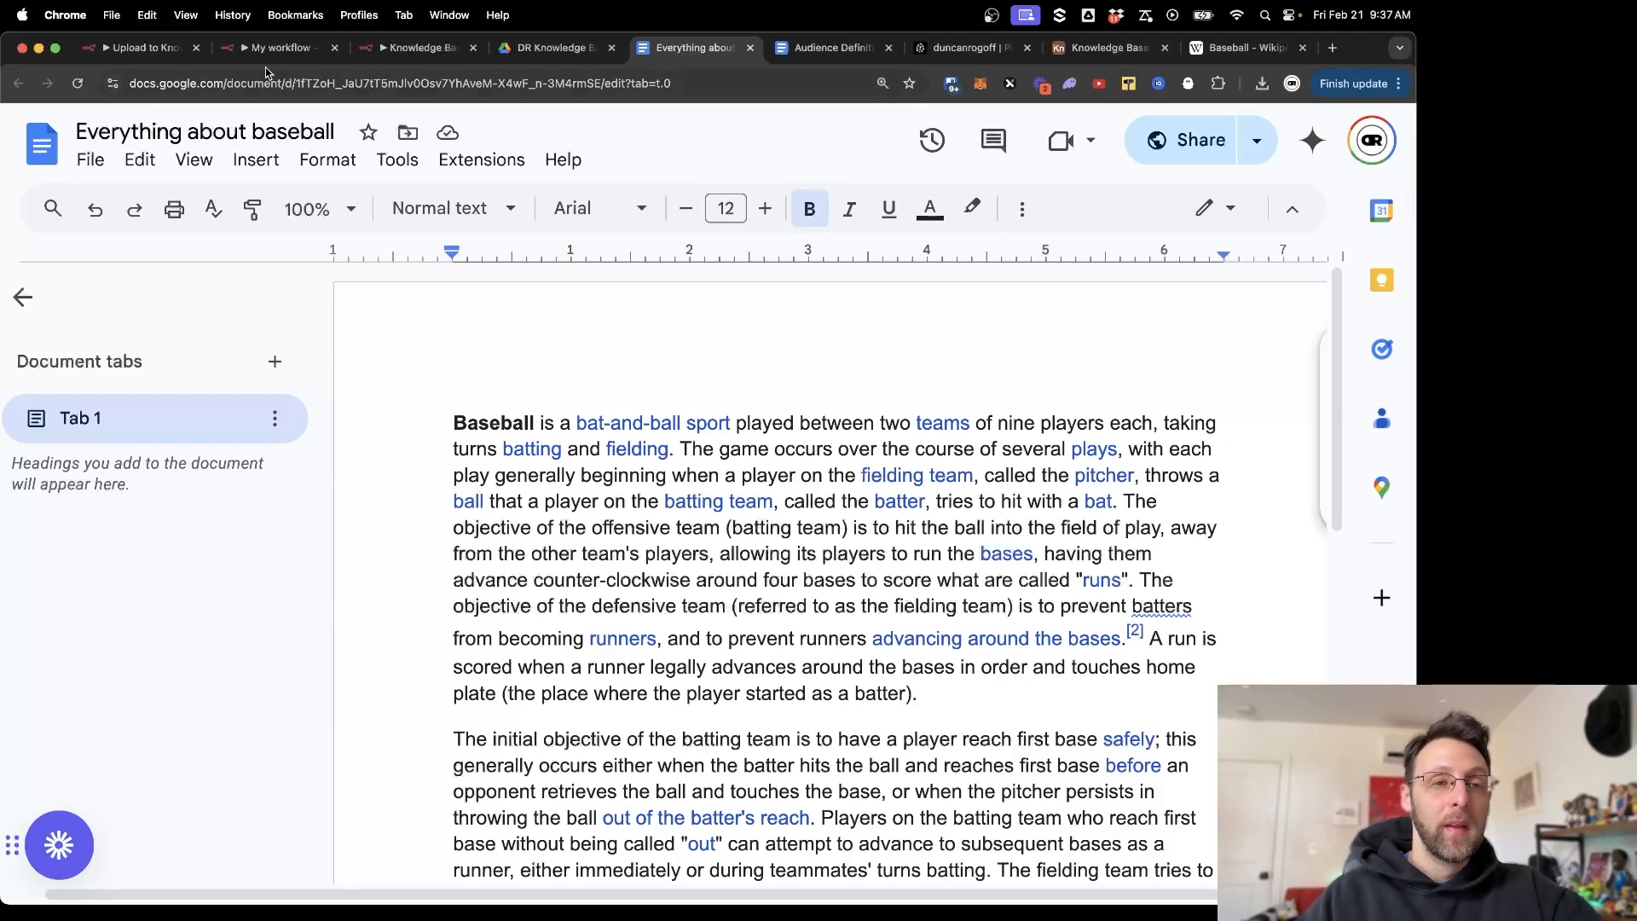
# Re-fetch the Google Drive Trigger test event to return the new 'Everything about baseball' doc, then return to the canvas.
pyautogui.click(418, 48)
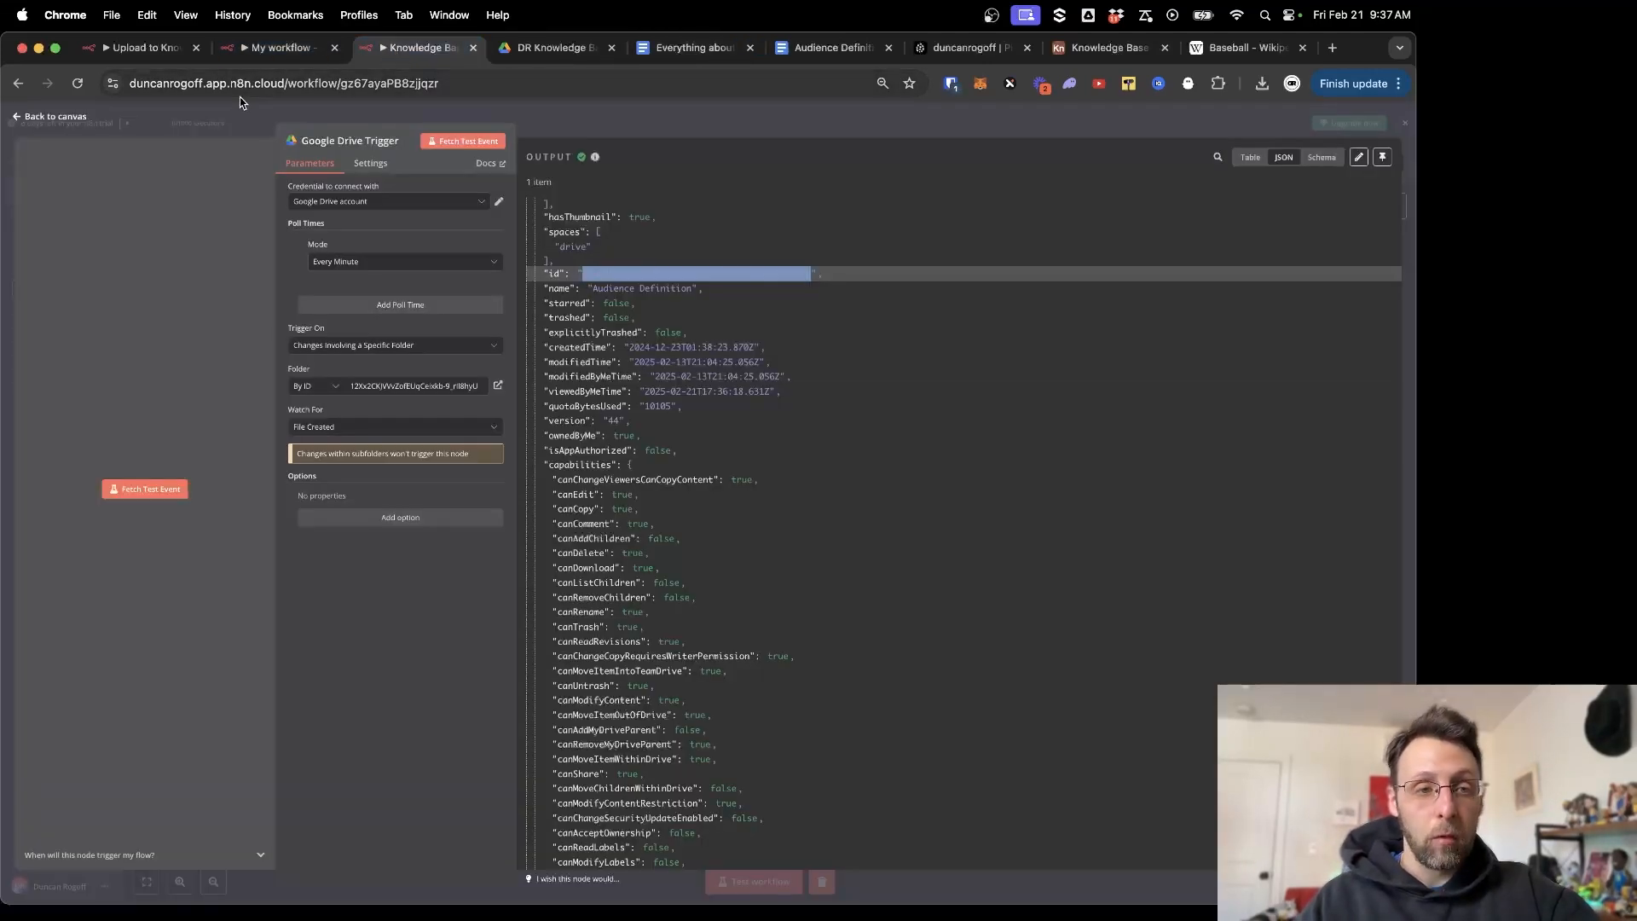
pyautogui.click(149, 493)
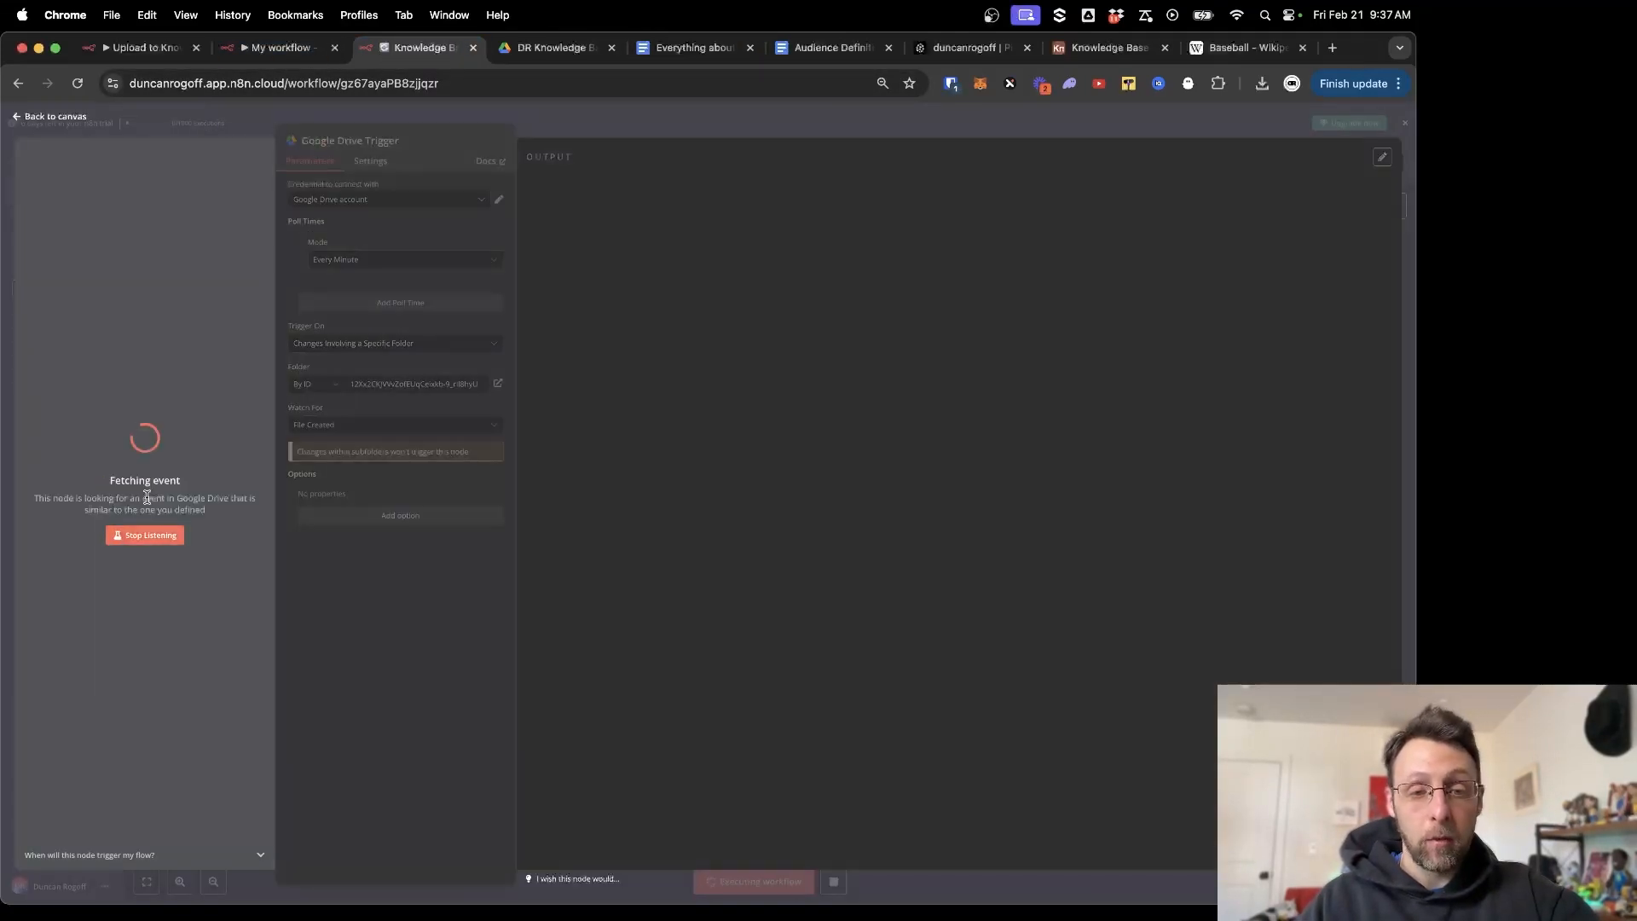
pyautogui.scroll(-15, 795, 402)
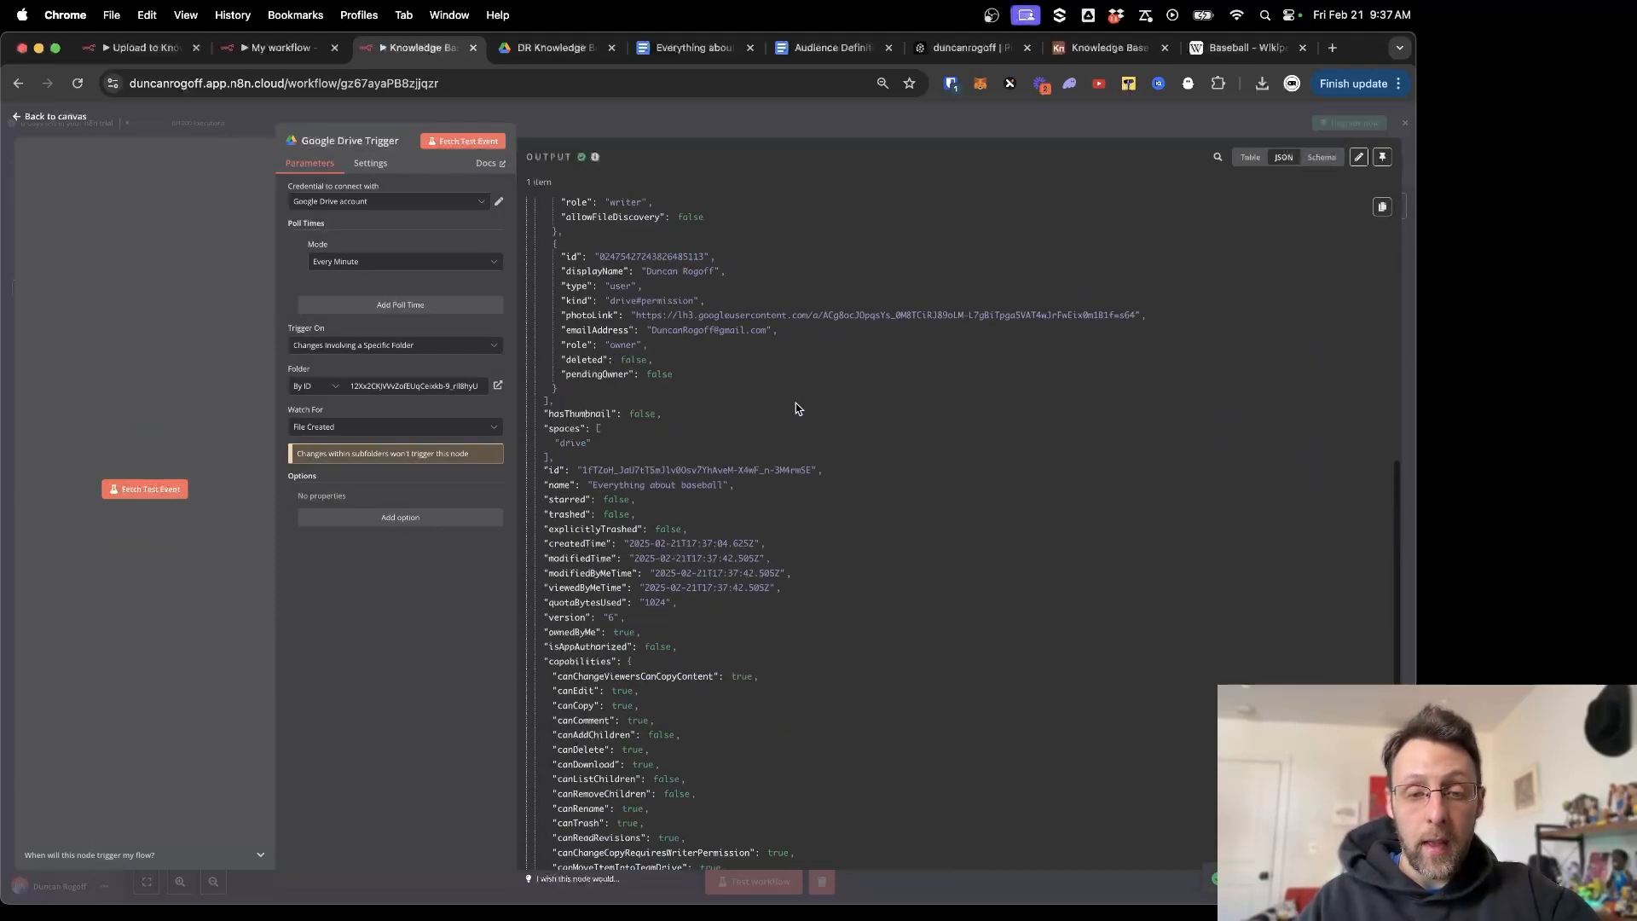
pyautogui.scroll(5, 795, 408)
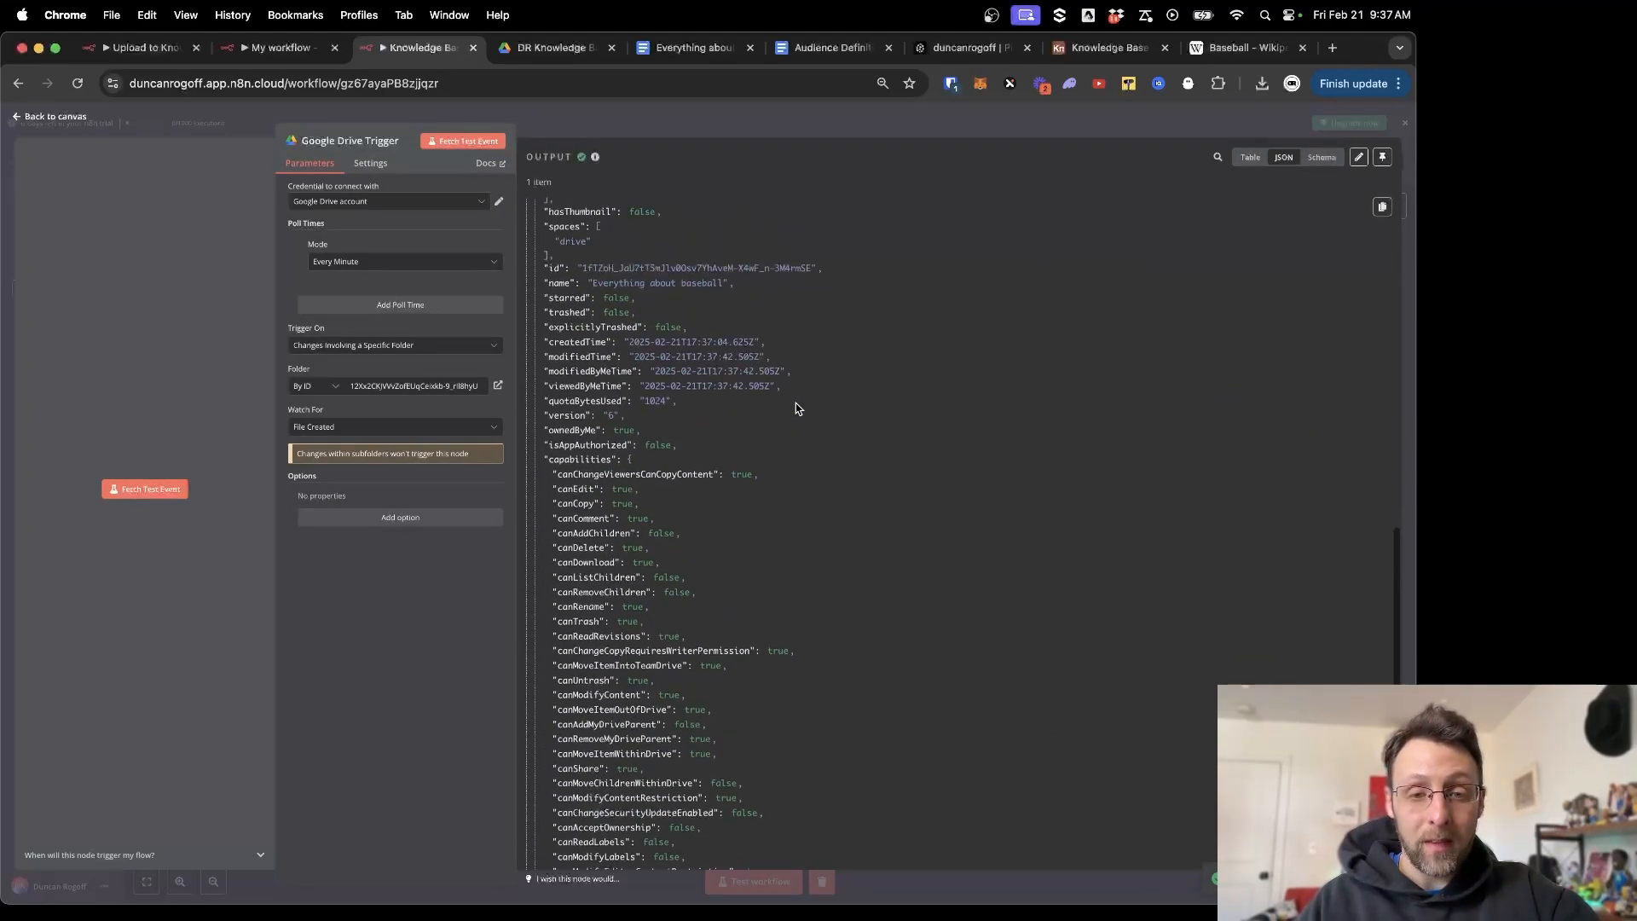
pyautogui.moveTo(582, 268); pyautogui.dragTo(877, 284)
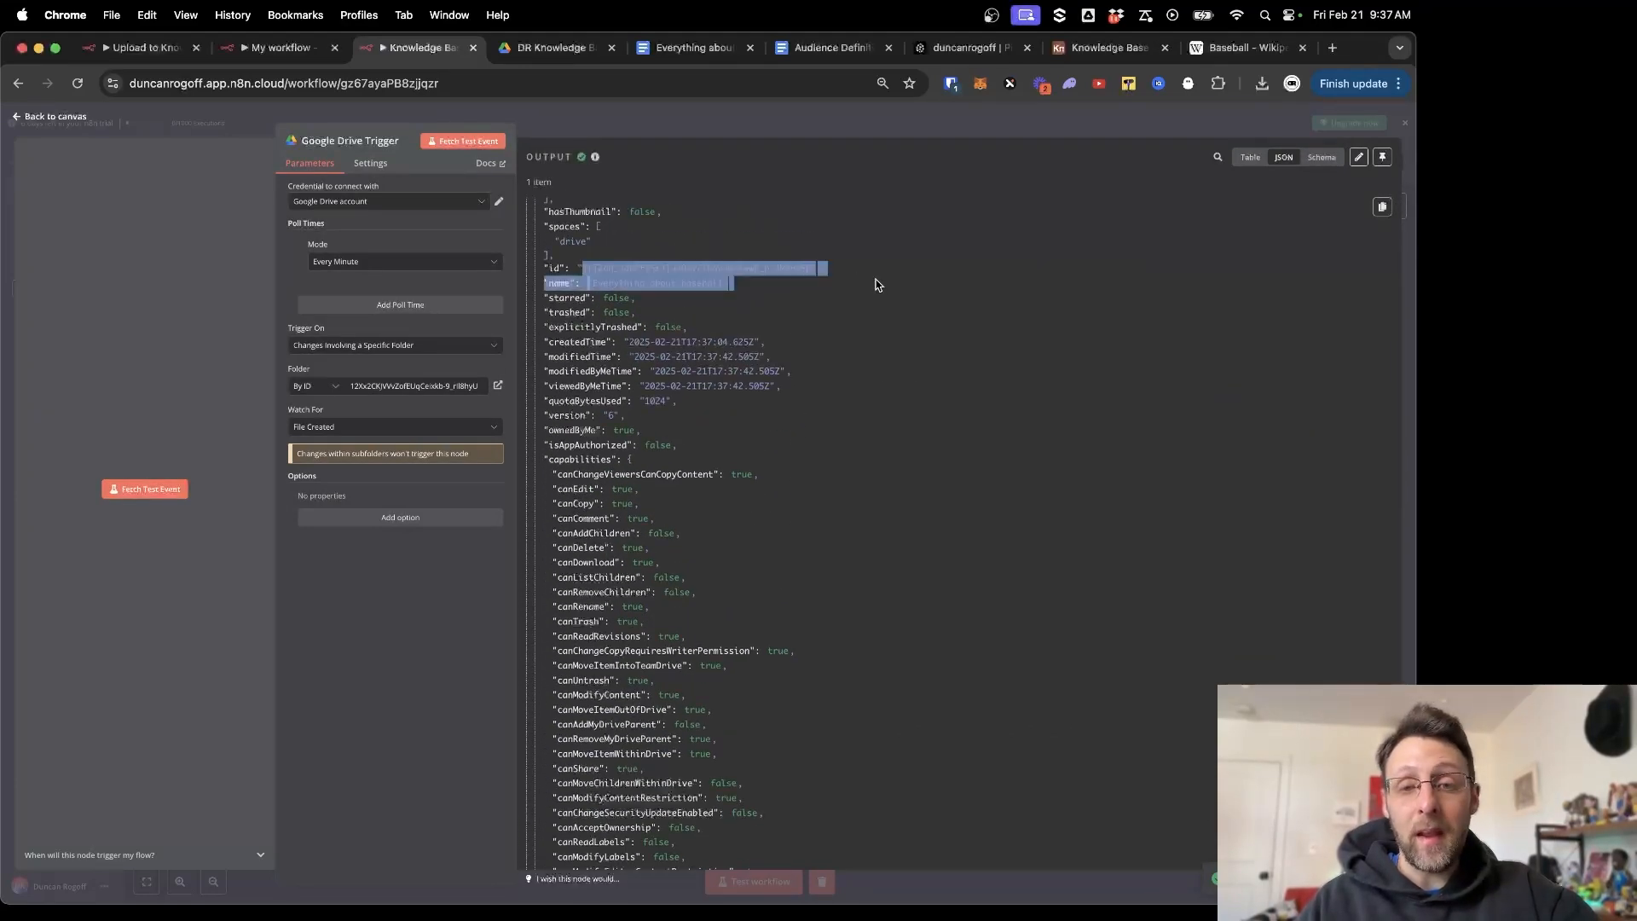
pyautogui.click(692, 49)
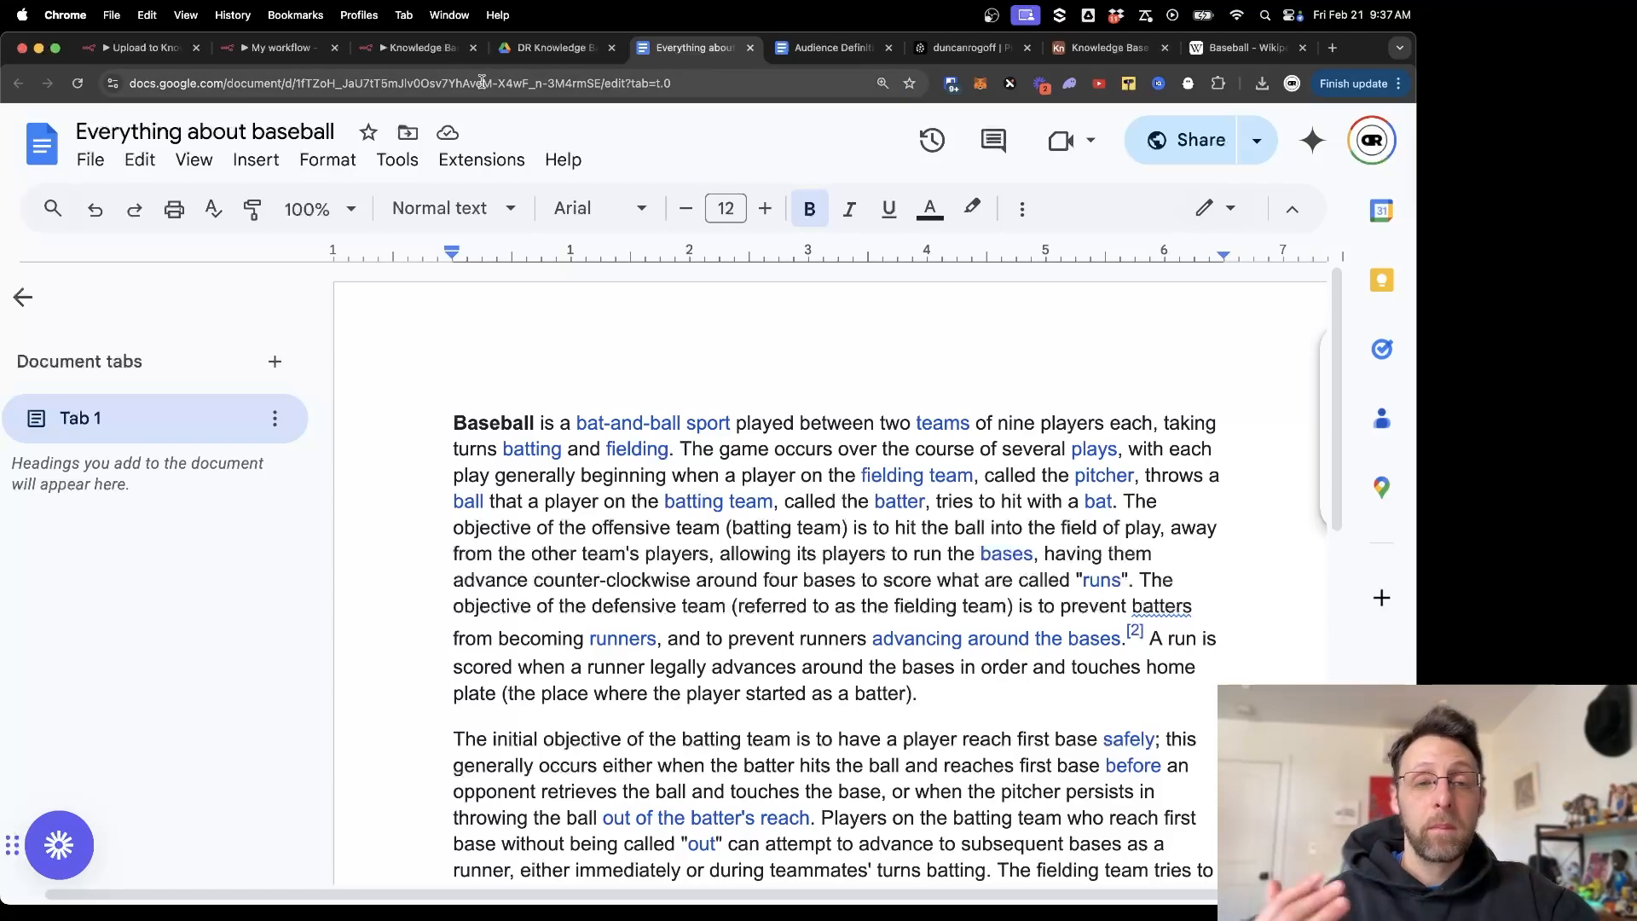
pyautogui.click(393, 49)
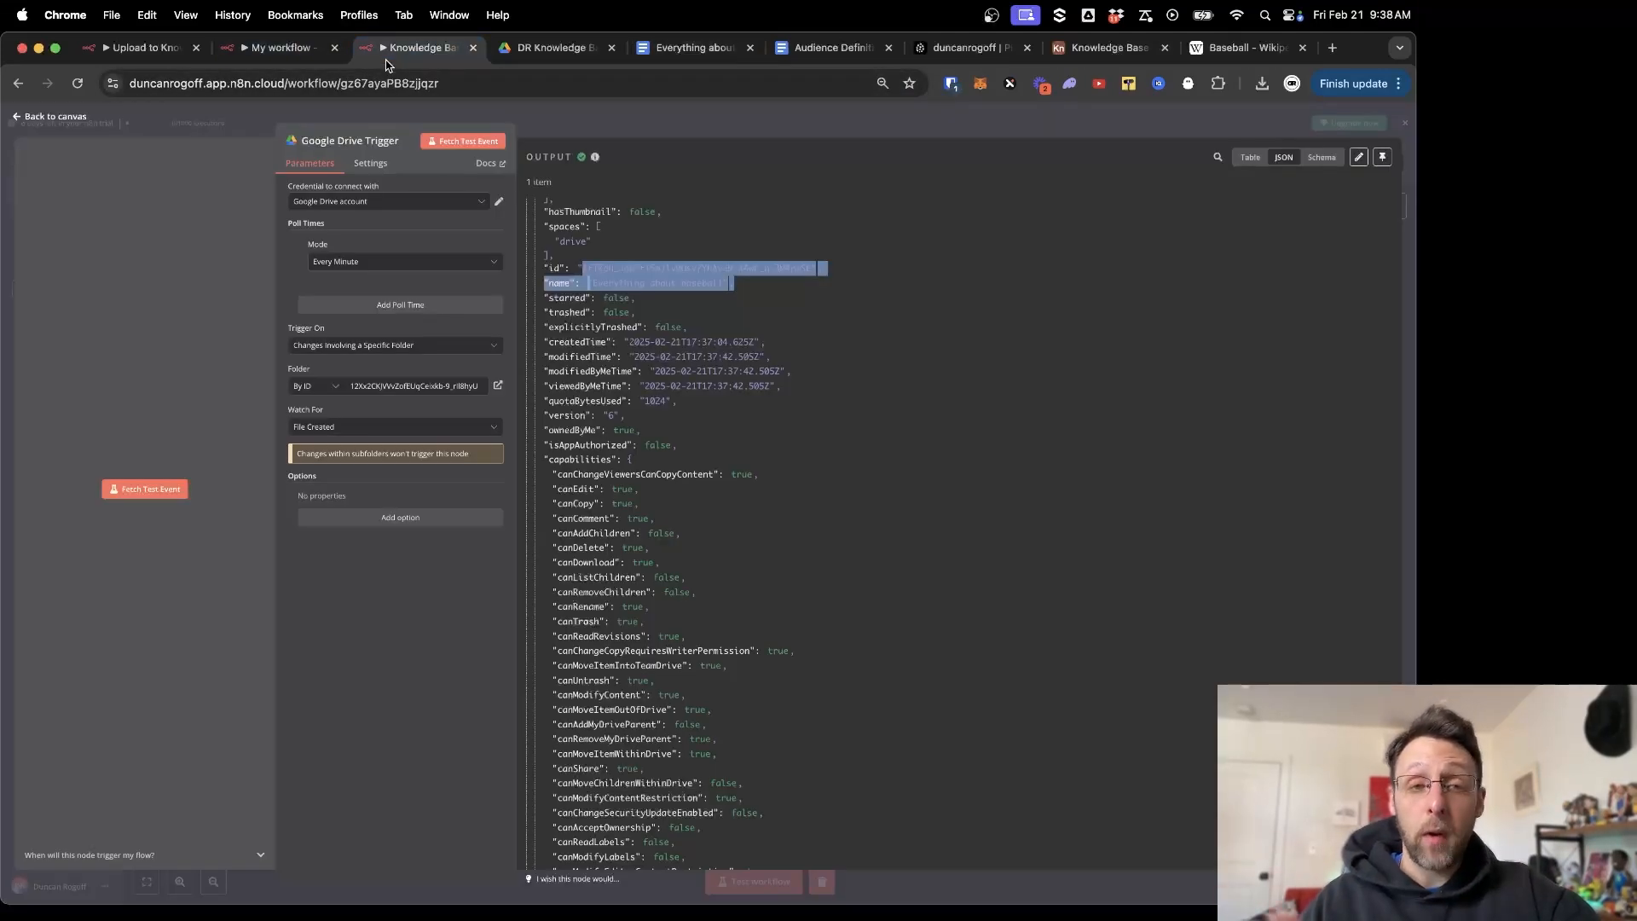
pyautogui.click(222, 123)
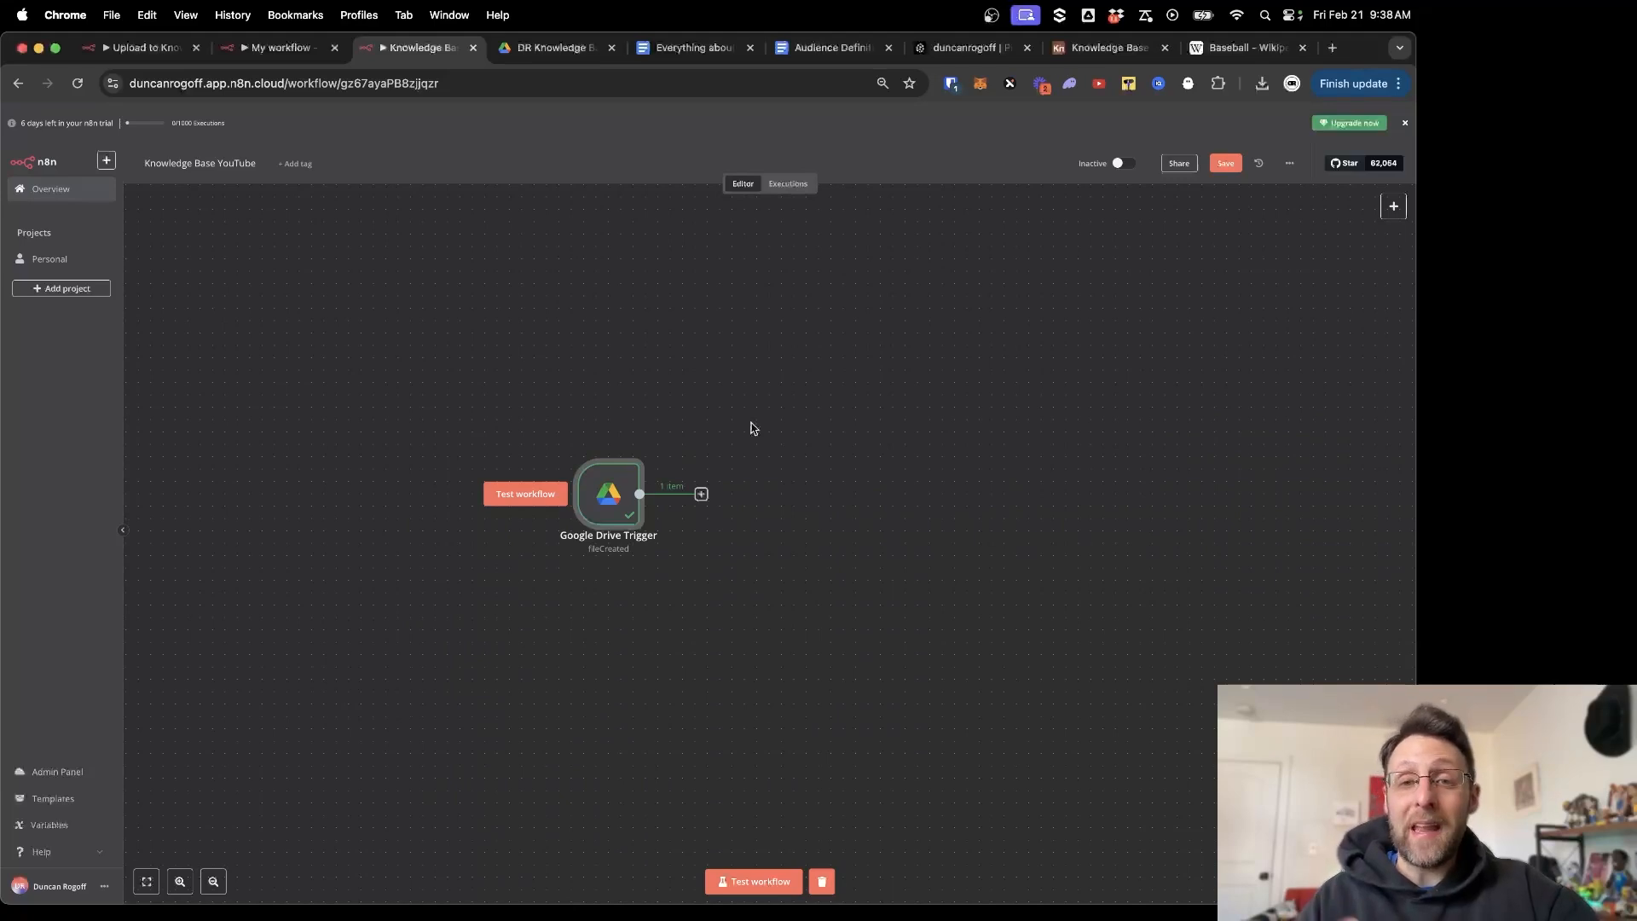
# Add a Google Docs 'Get' document step after the Google Drive Trigger.
pyautogui.click(700, 495)
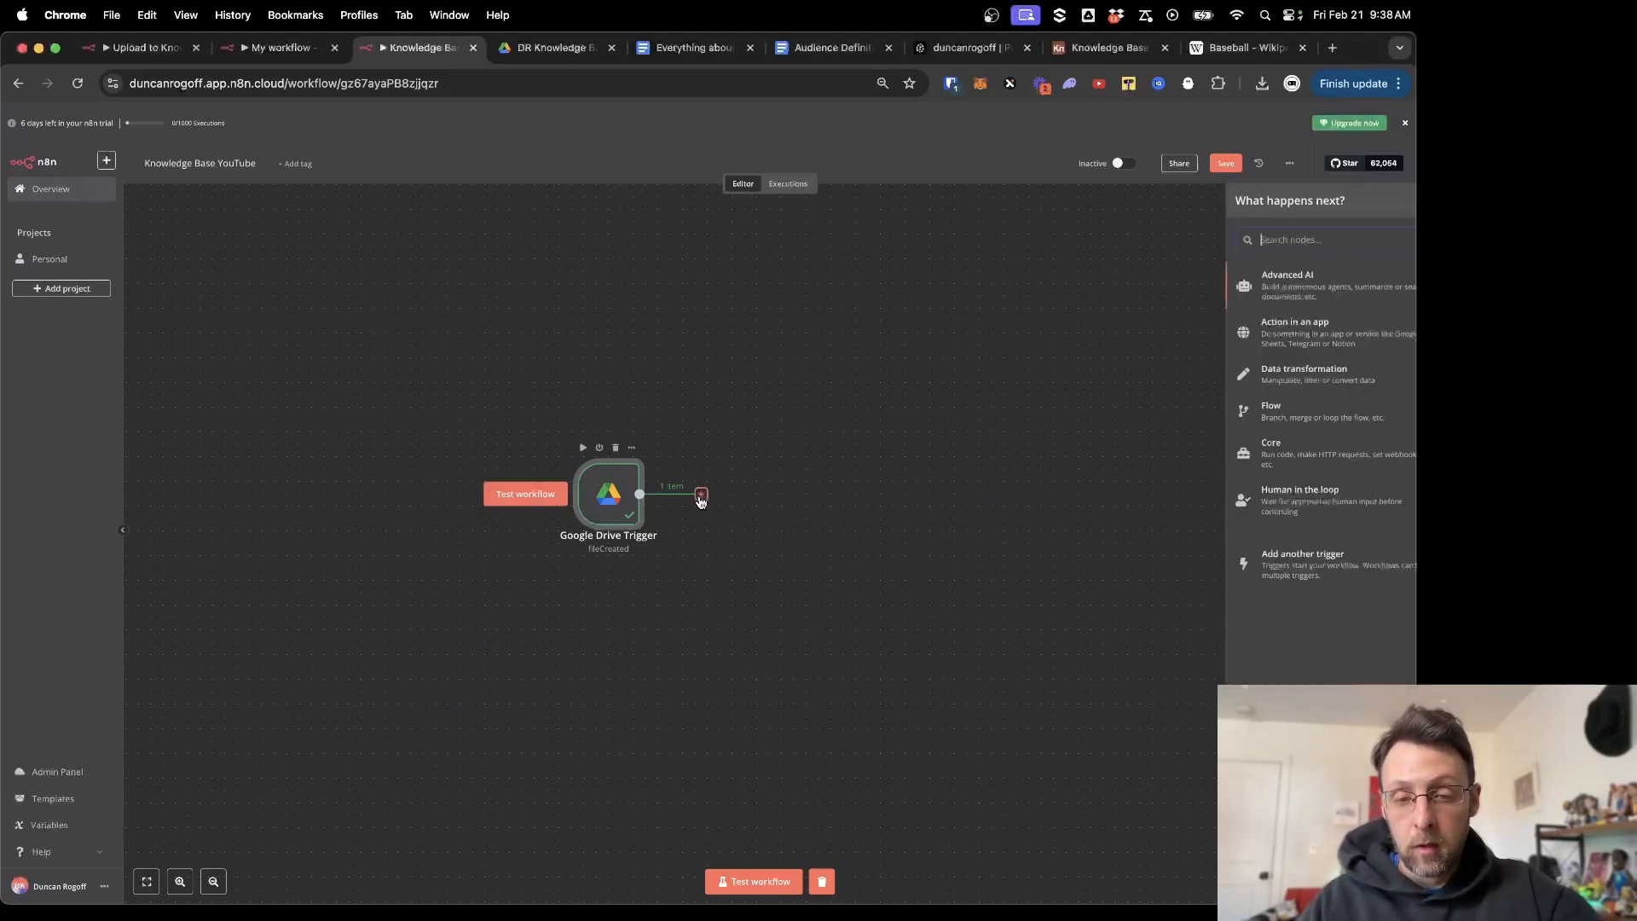
pyautogui.write('doc')
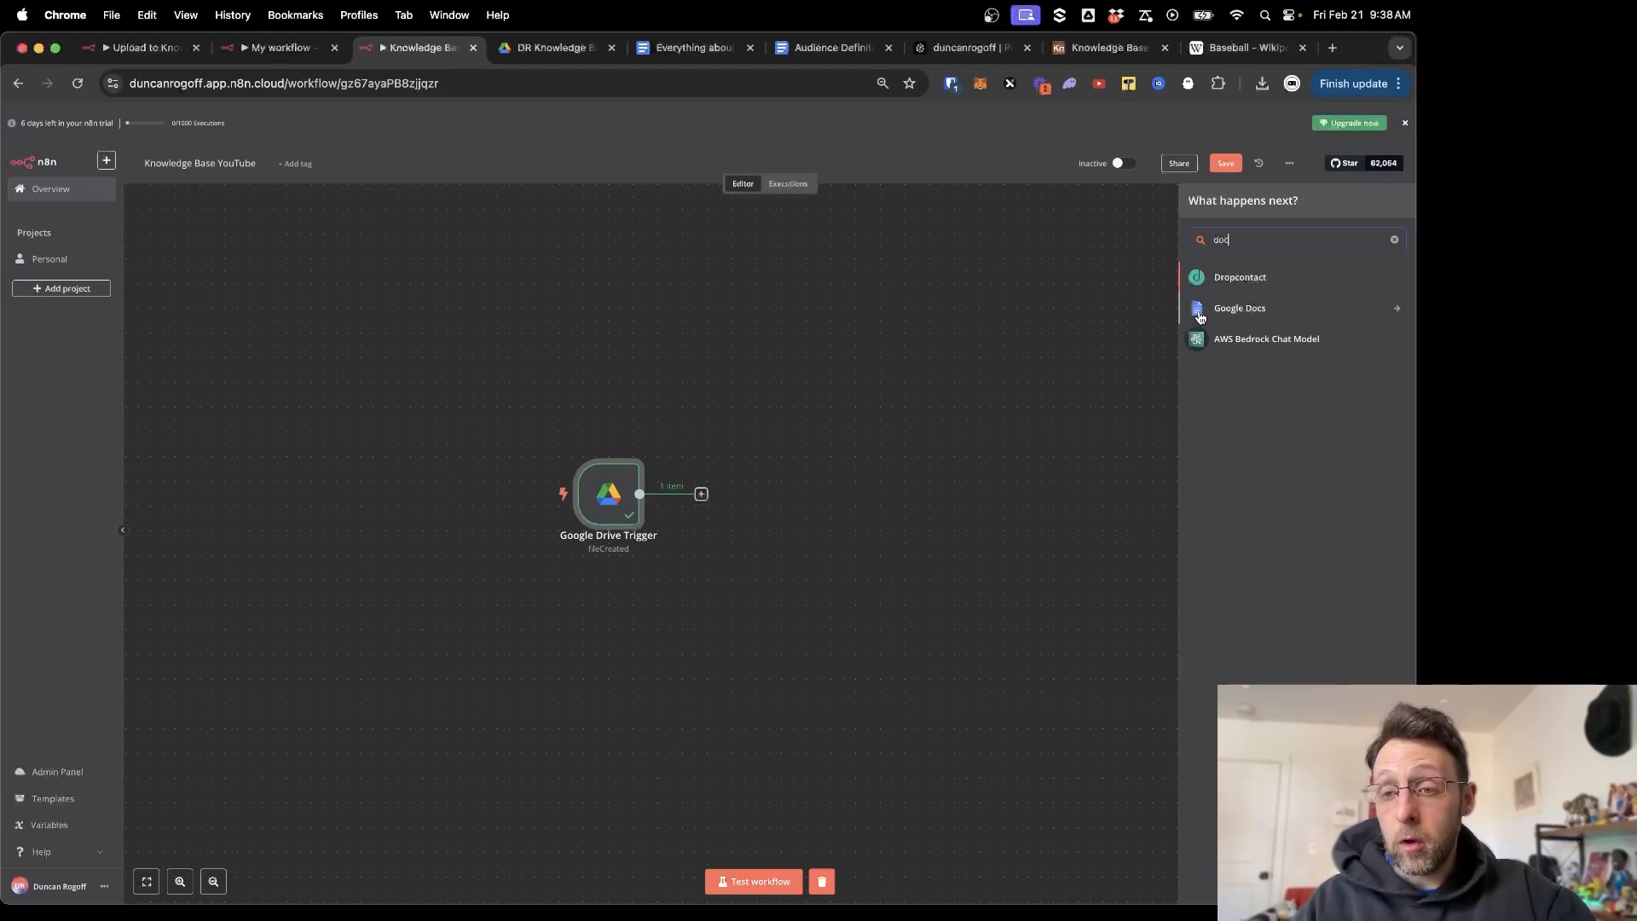
pyautogui.click(1200, 314)
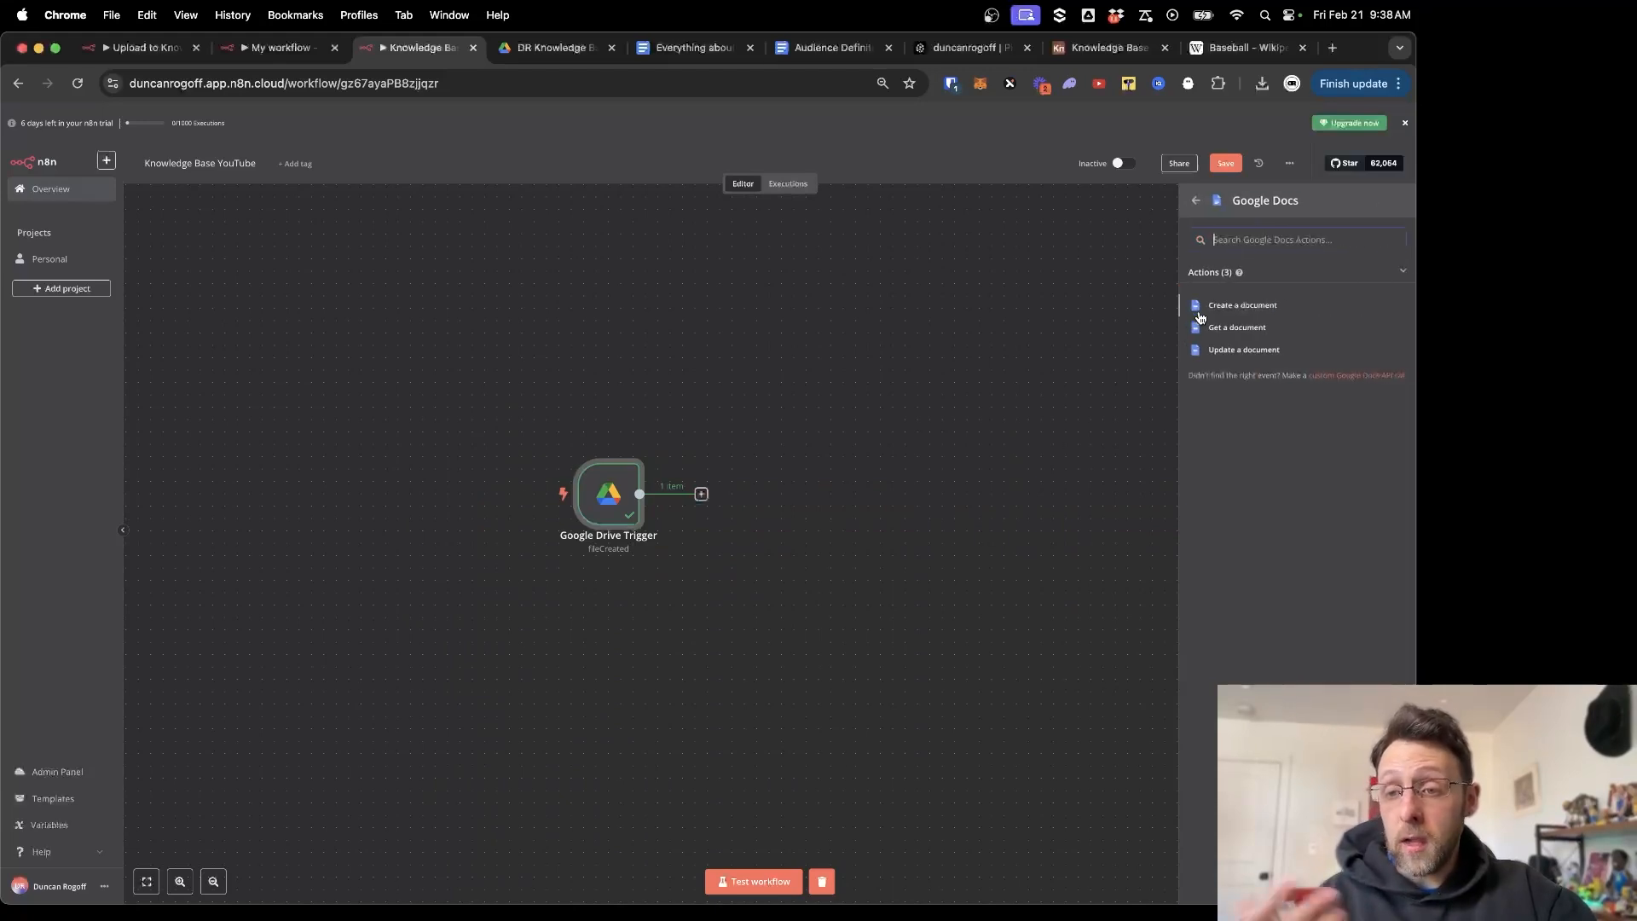
pyautogui.click(1214, 329)
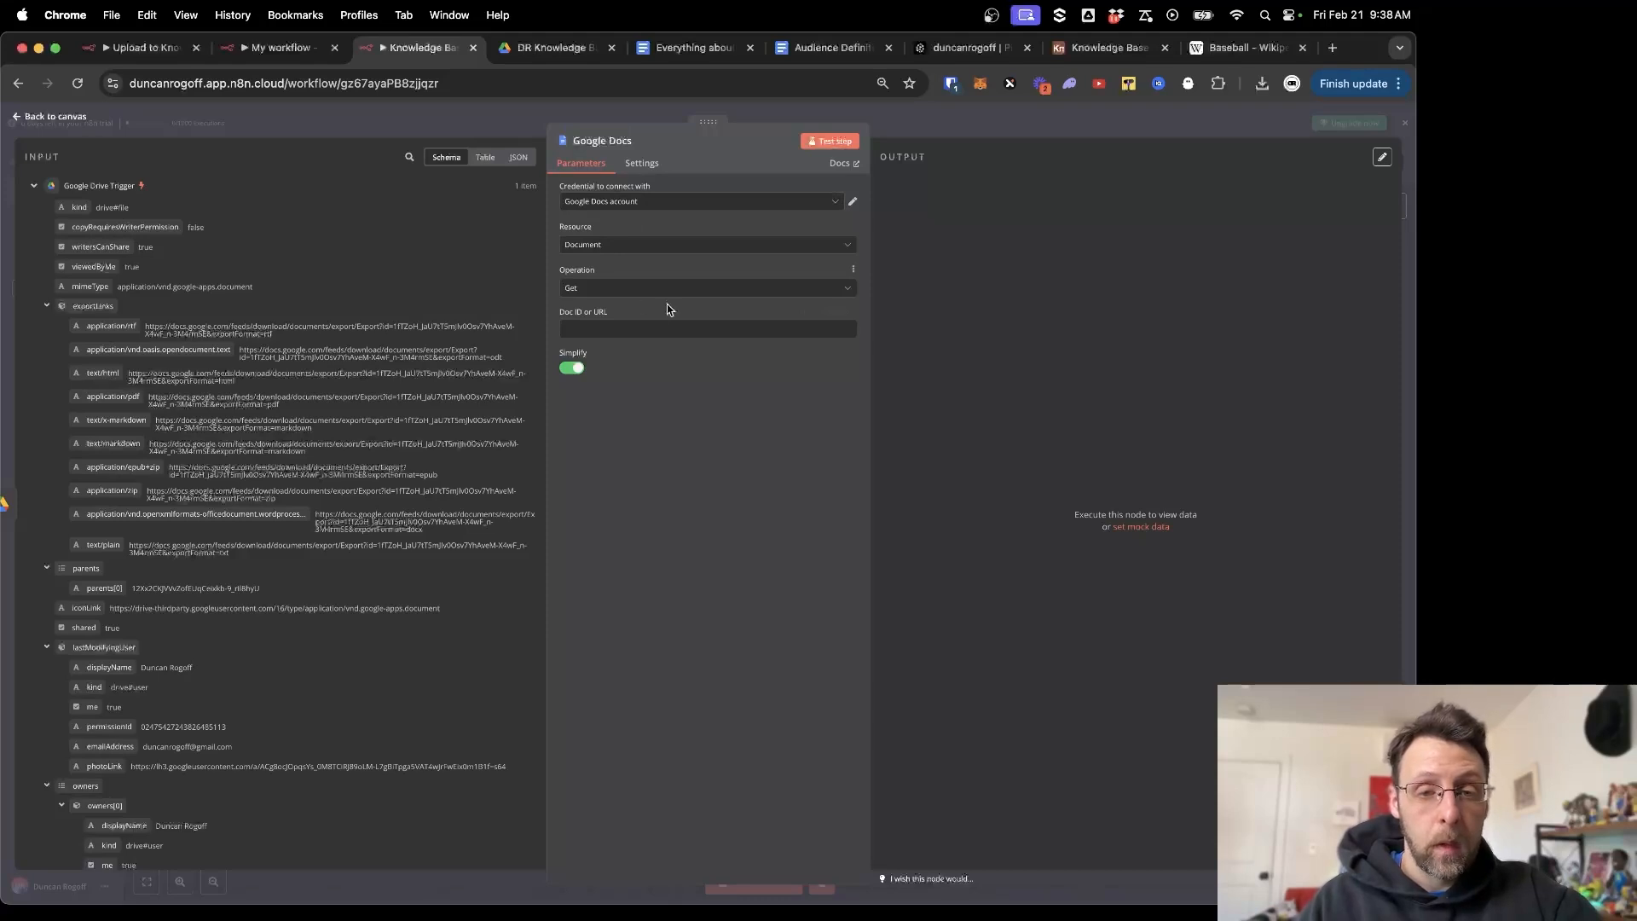
# Map the trigger's file id into Doc ID or URL and test the step, which returns an authorization error.
pyautogui.click(649, 331)
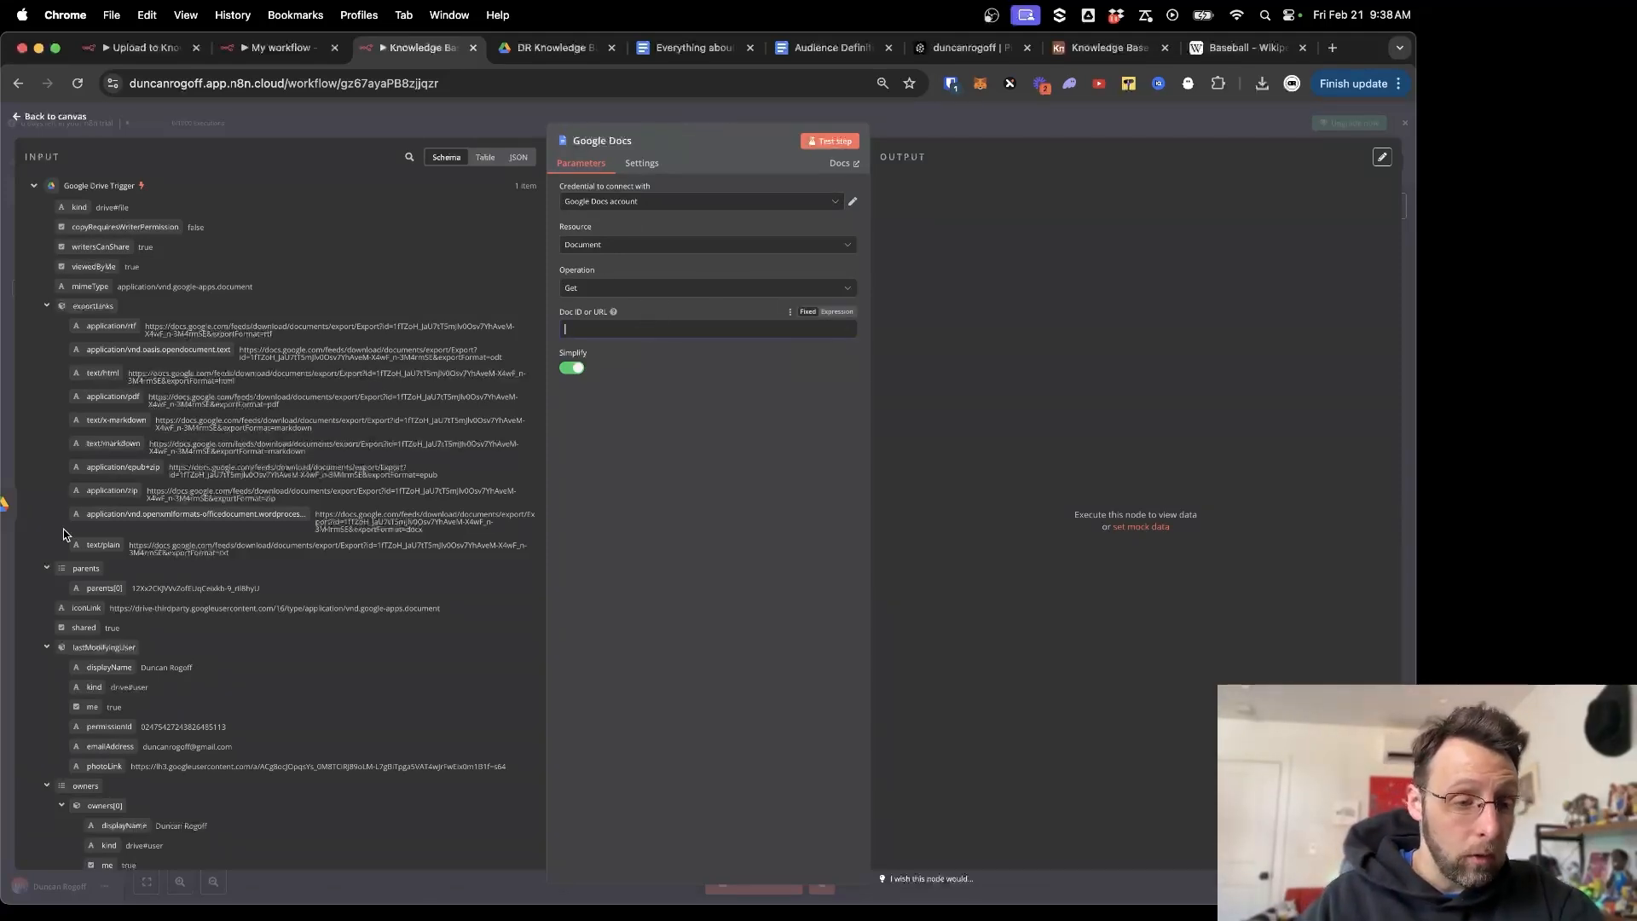
pyautogui.scroll(-2, 64, 534)
pyautogui.scroll(-10, 64, 534)
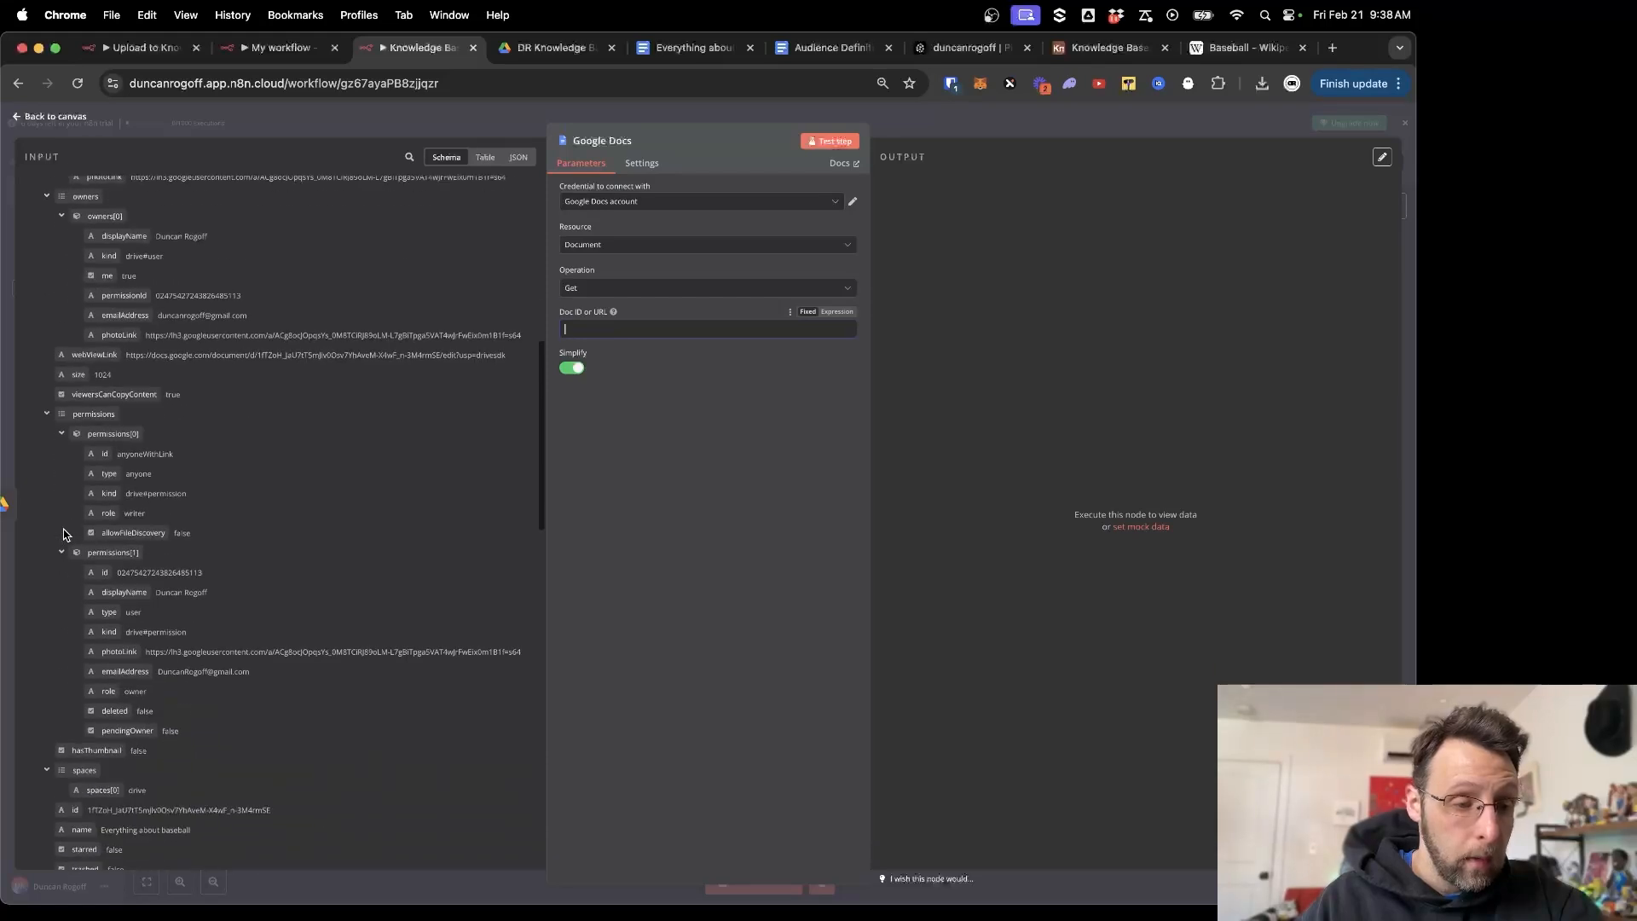
pyautogui.scroll(-5, 64, 535)
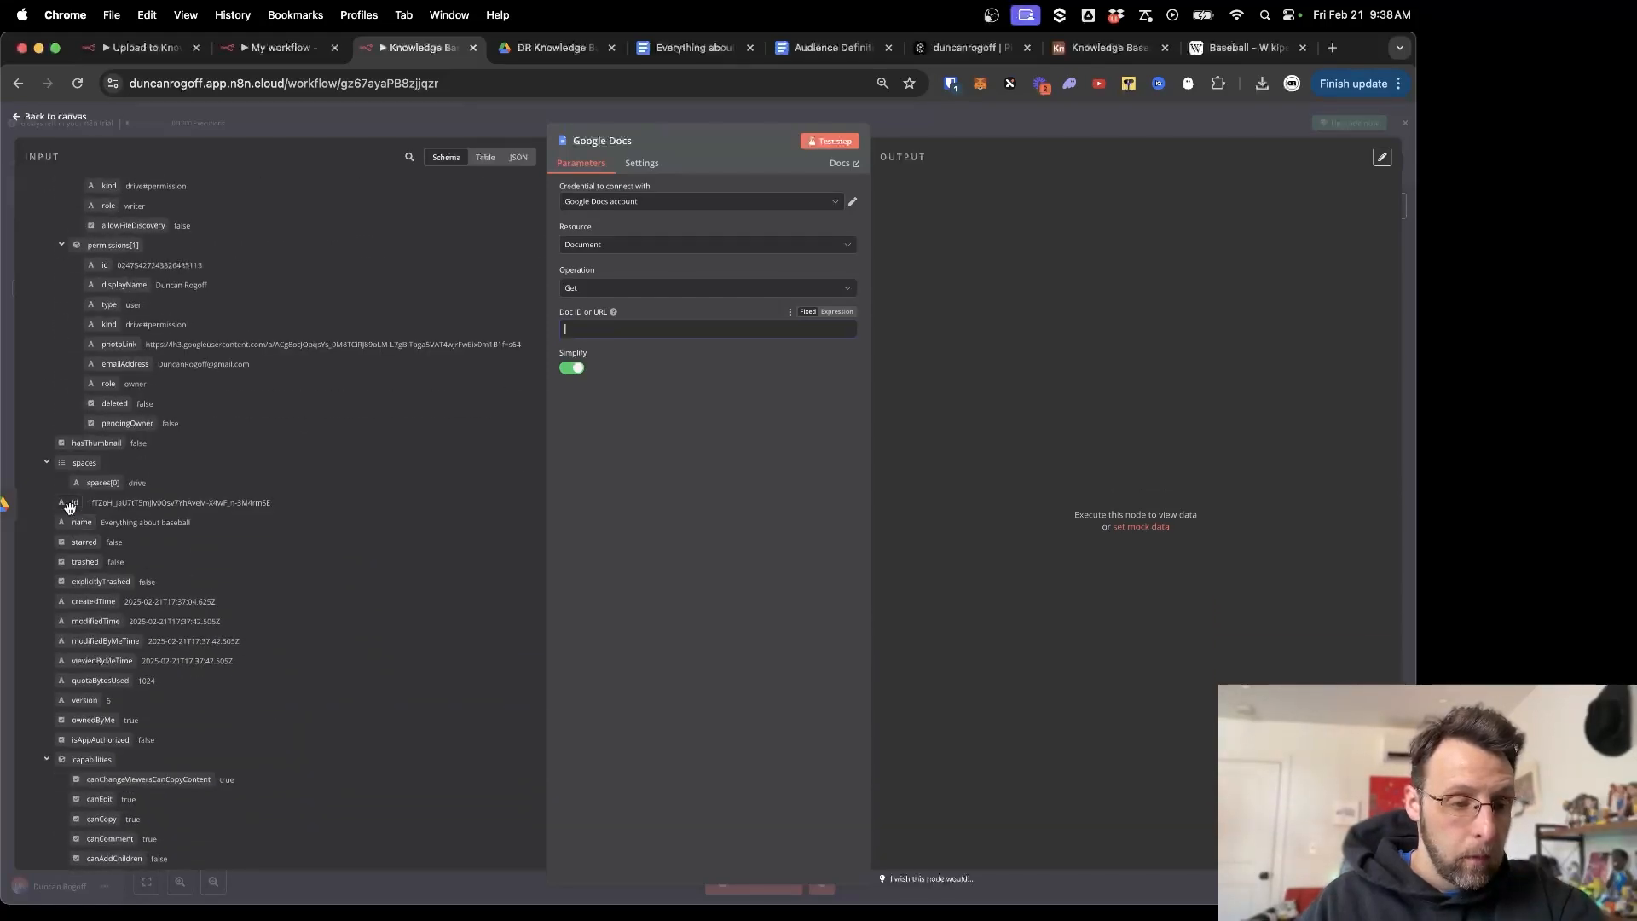
pyautogui.click(70, 506)
pyautogui.moveTo(70, 506); pyautogui.dragTo(623, 331)
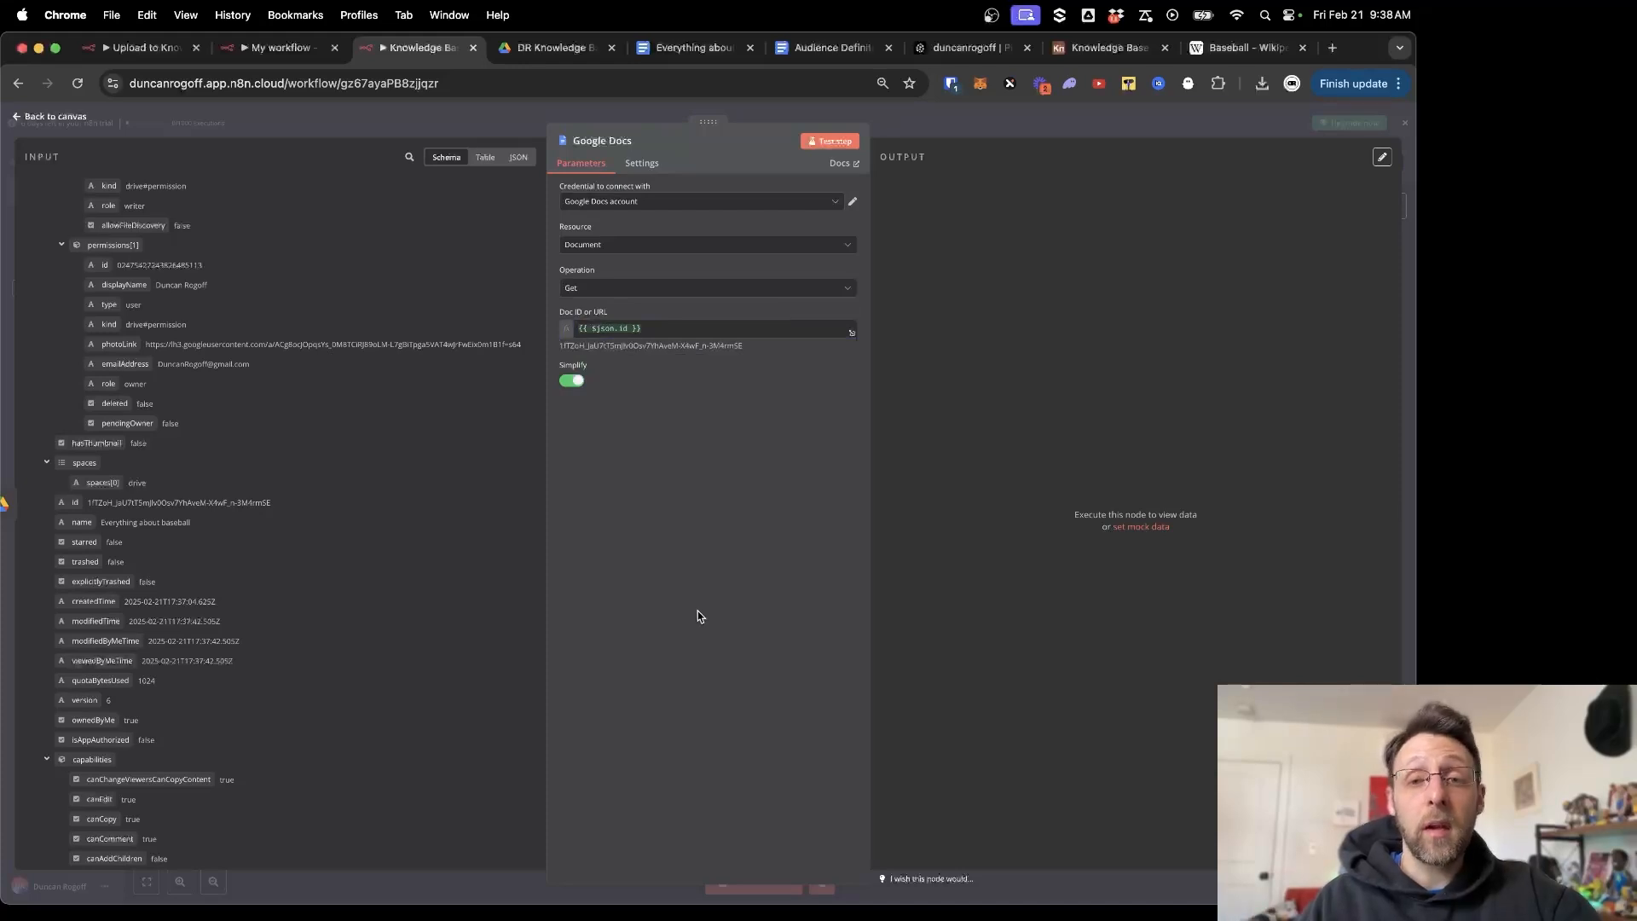
pyautogui.click(823, 142)
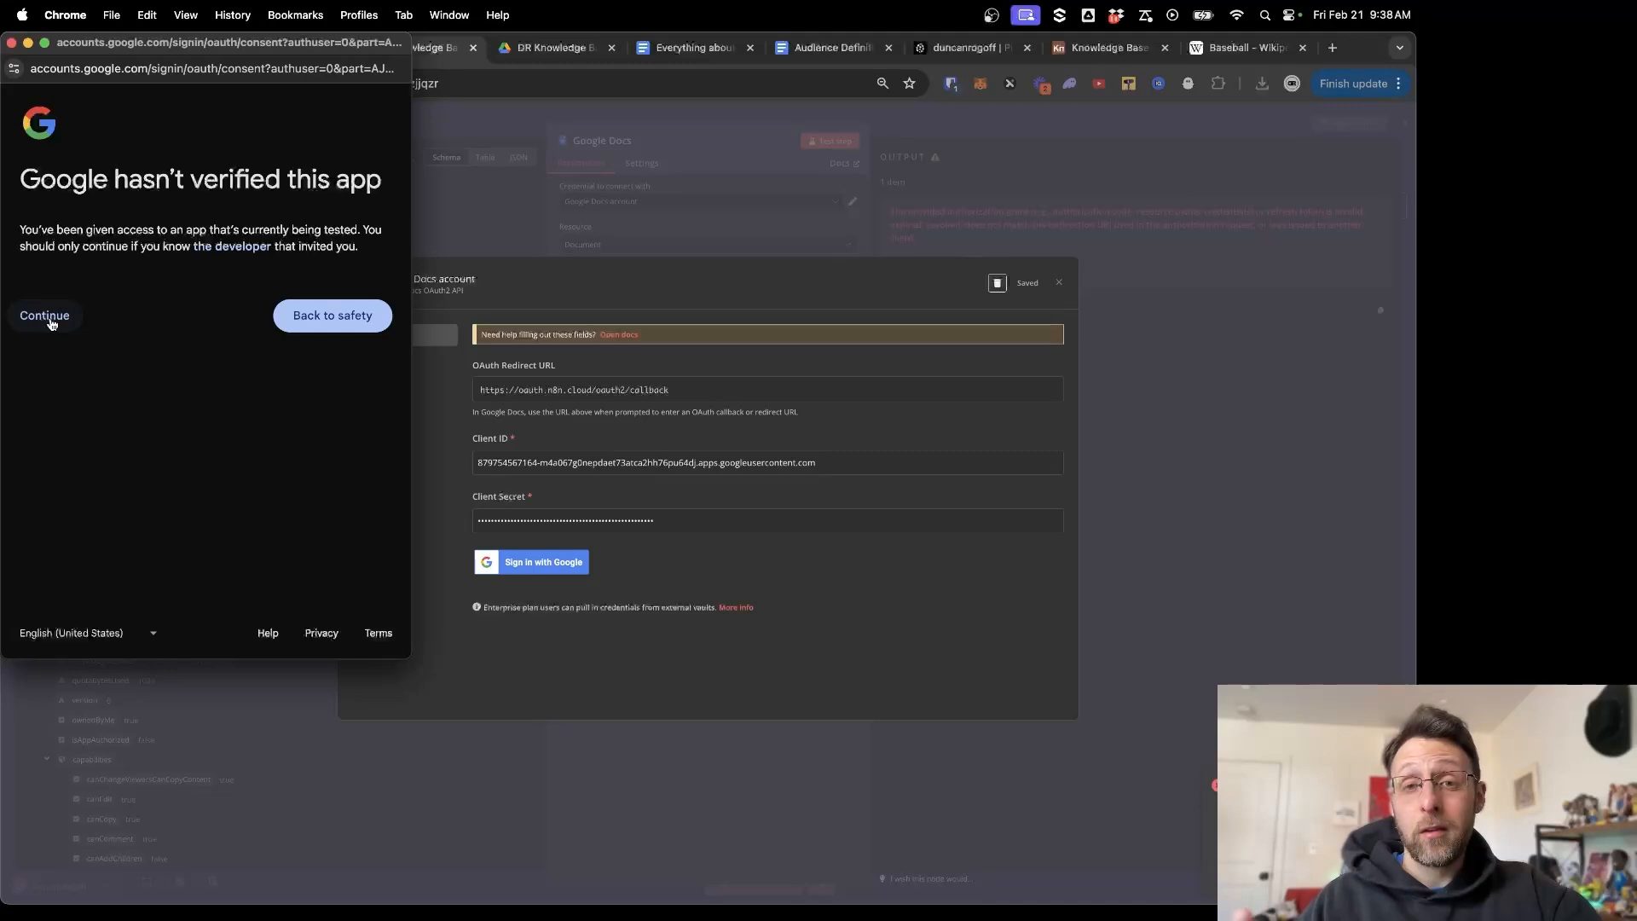
# Sign in with Google, grant all requested Drive and Docs permissions, and close the credential settings.
pyautogui.click(52, 323)
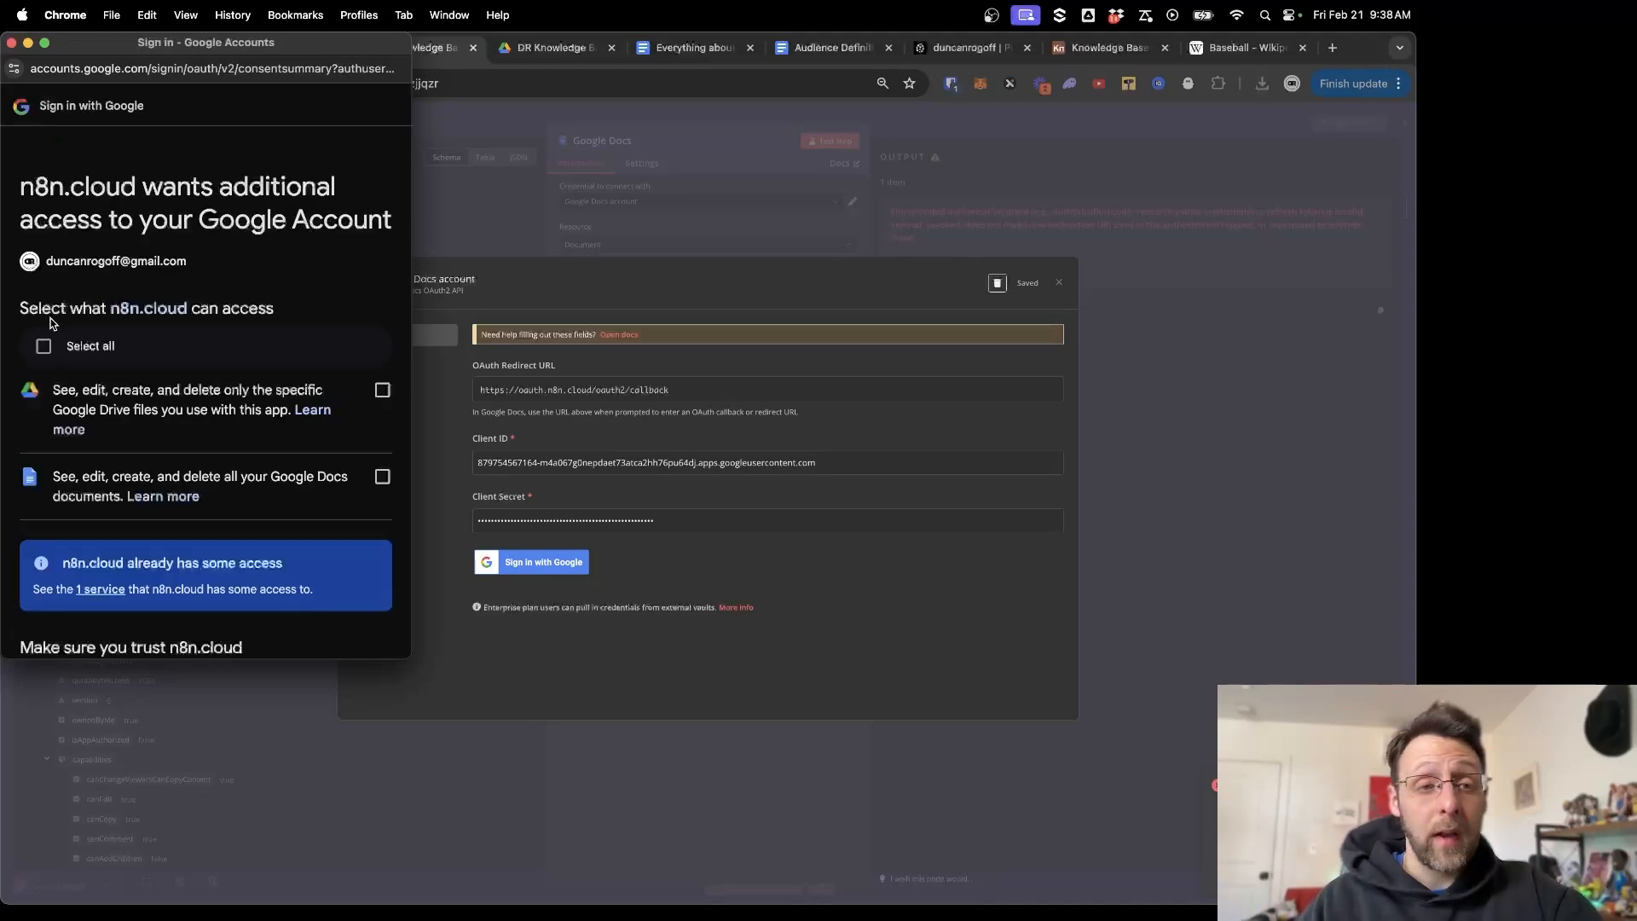
pyautogui.click(44, 344)
pyautogui.scroll(-5, 319, 506)
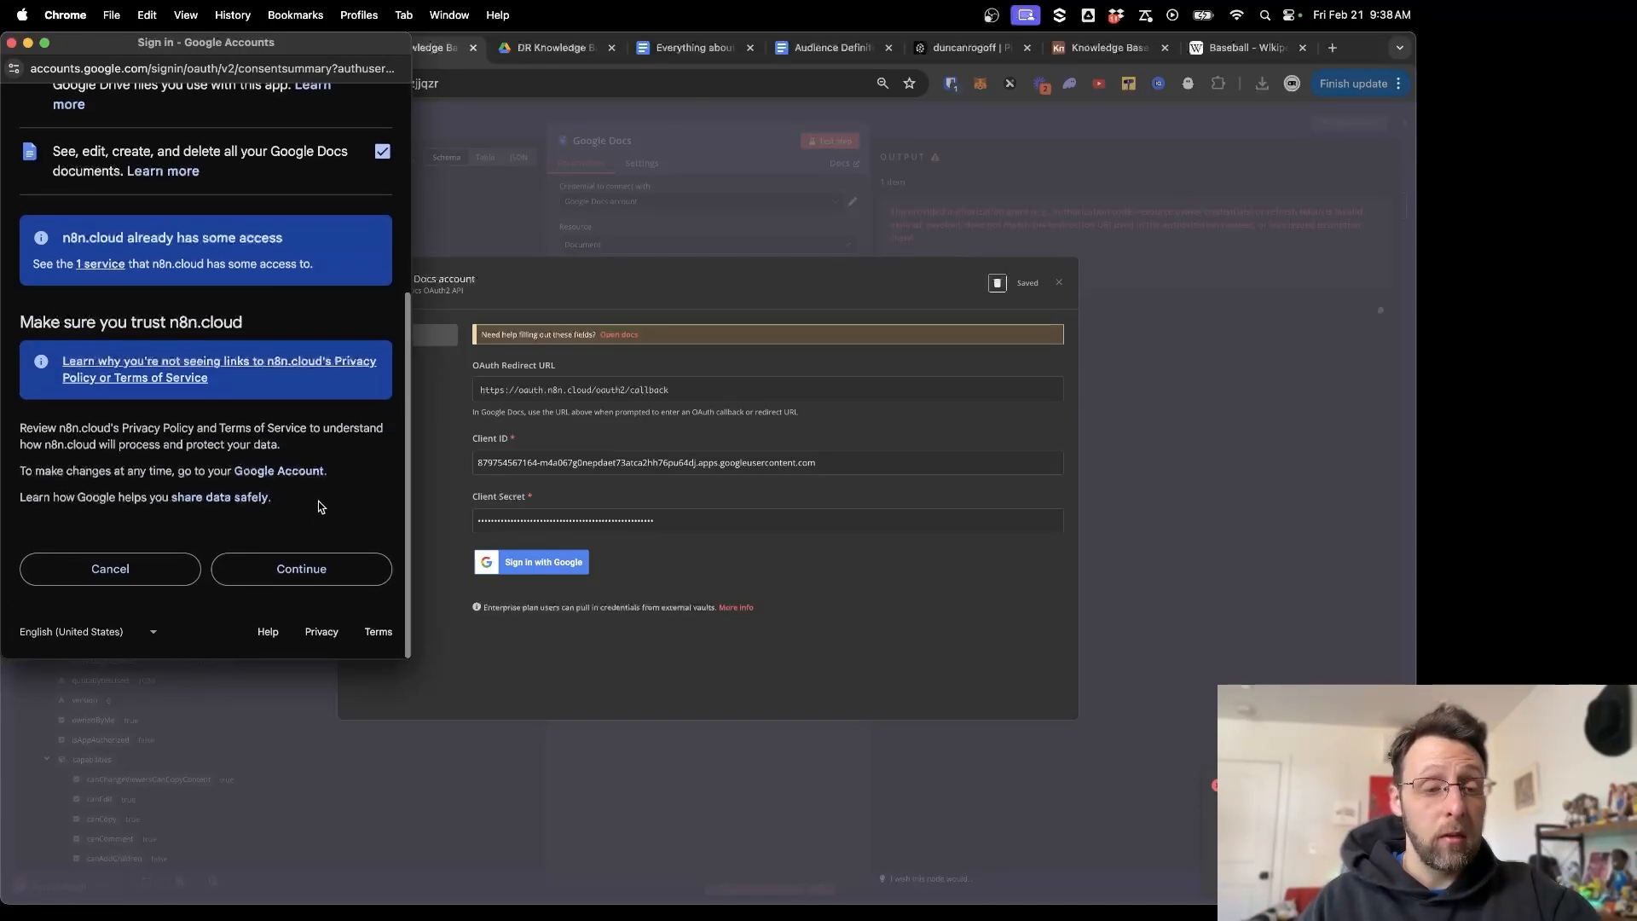
pyautogui.click(295, 573)
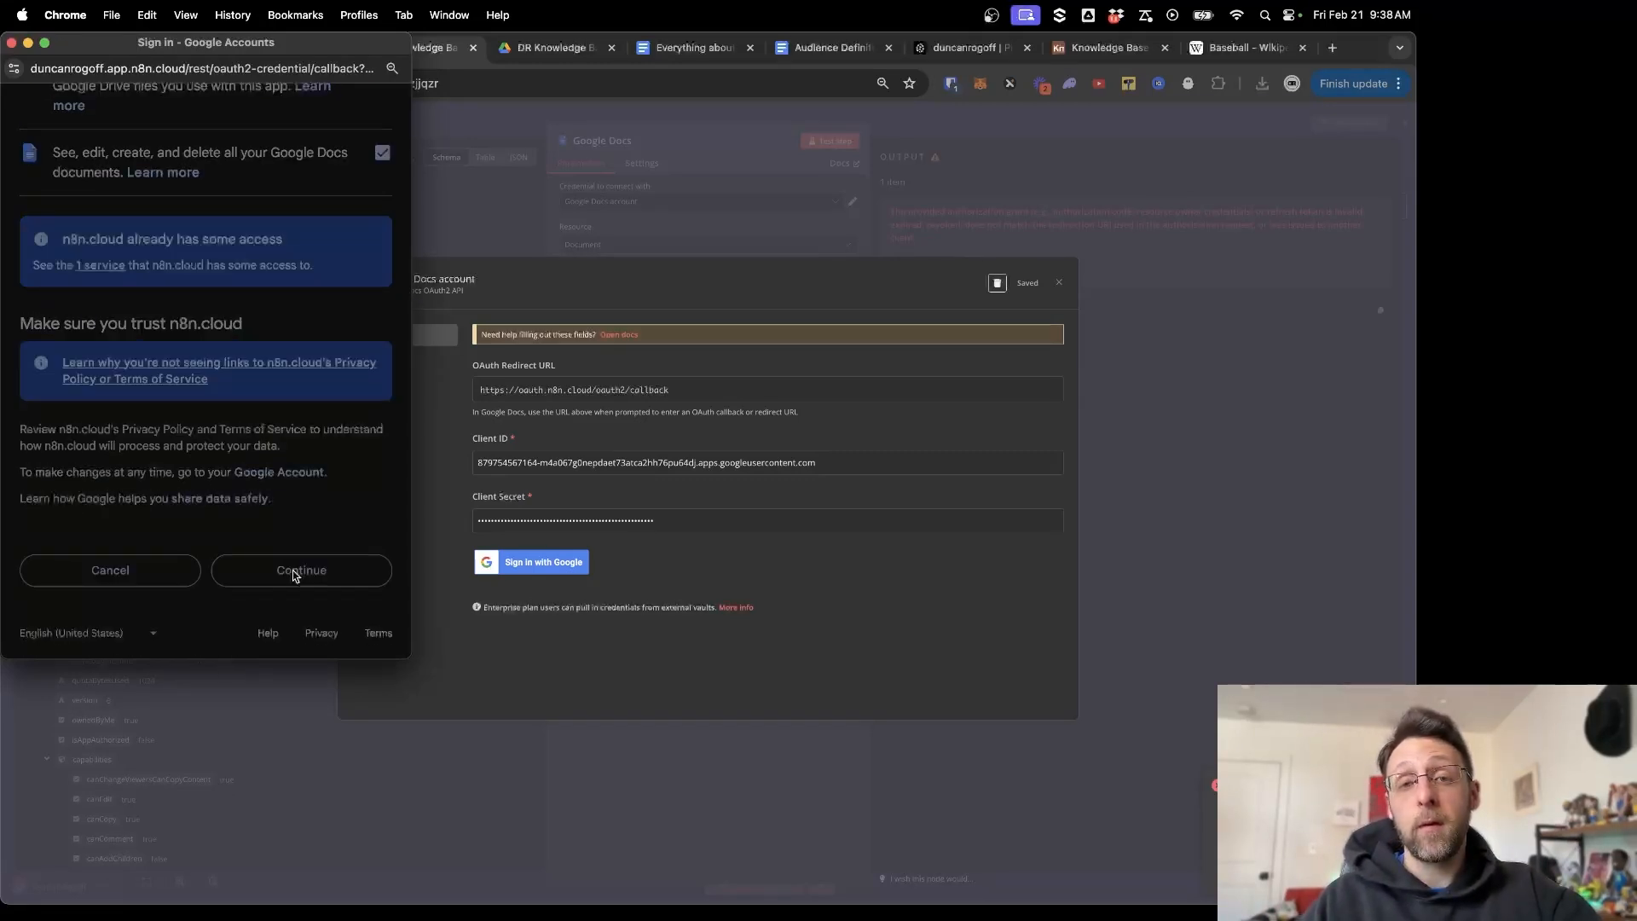
pyautogui.click(12, 43)
pyautogui.click(1058, 285)
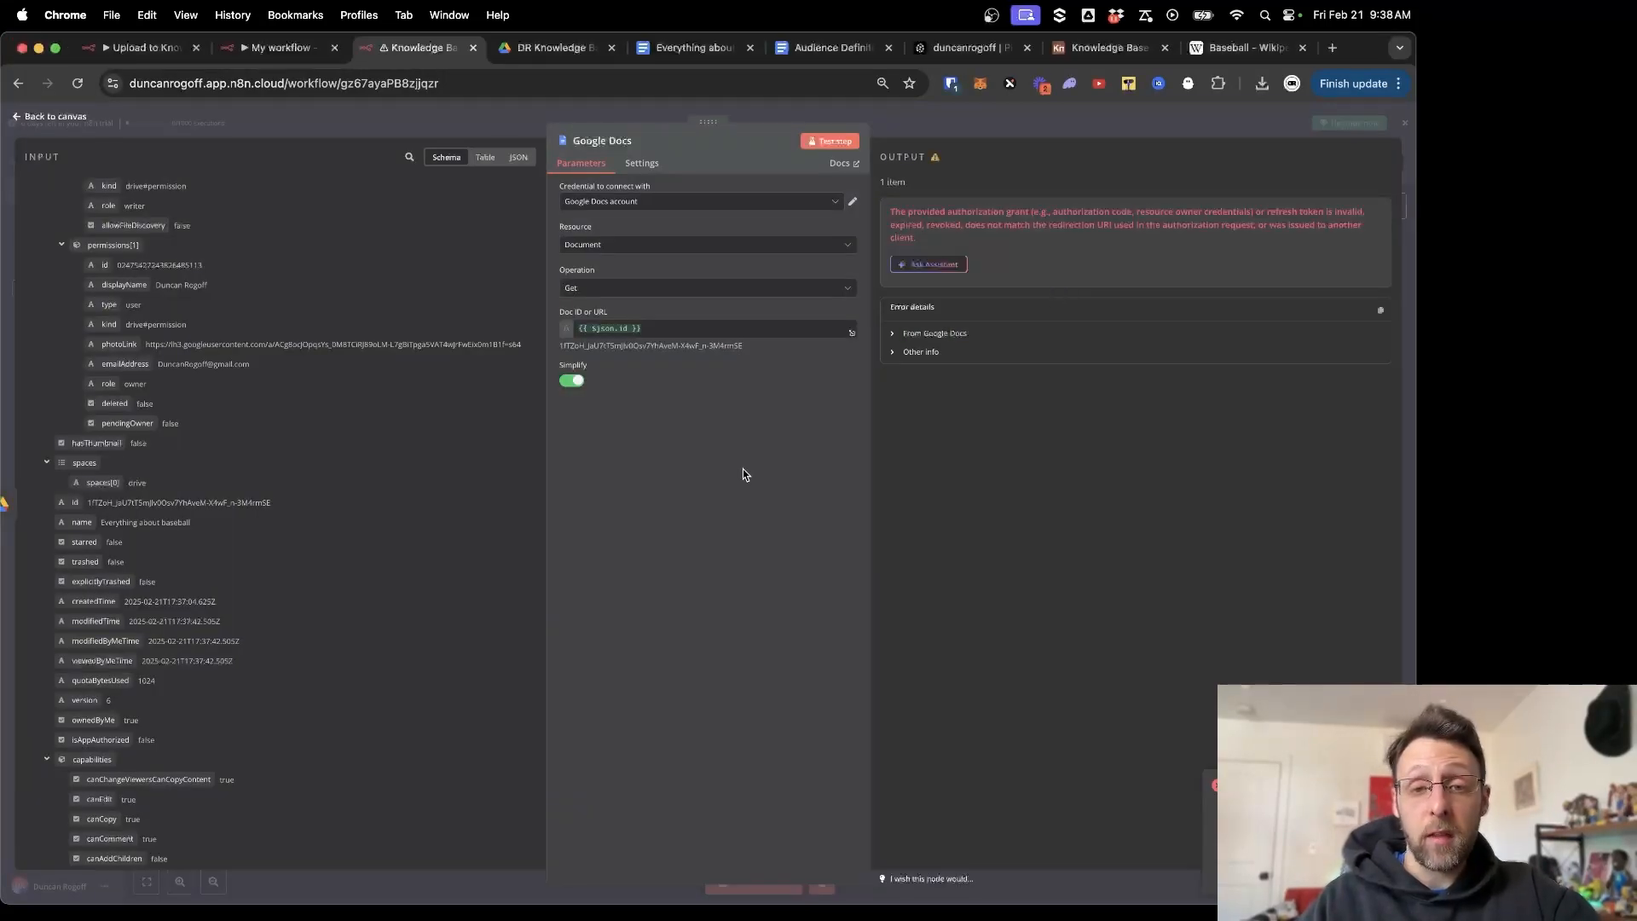
# Rerun the Google Docs step, review the baseball document's content field, and return to the canvas.
pyautogui.click(850, 143)
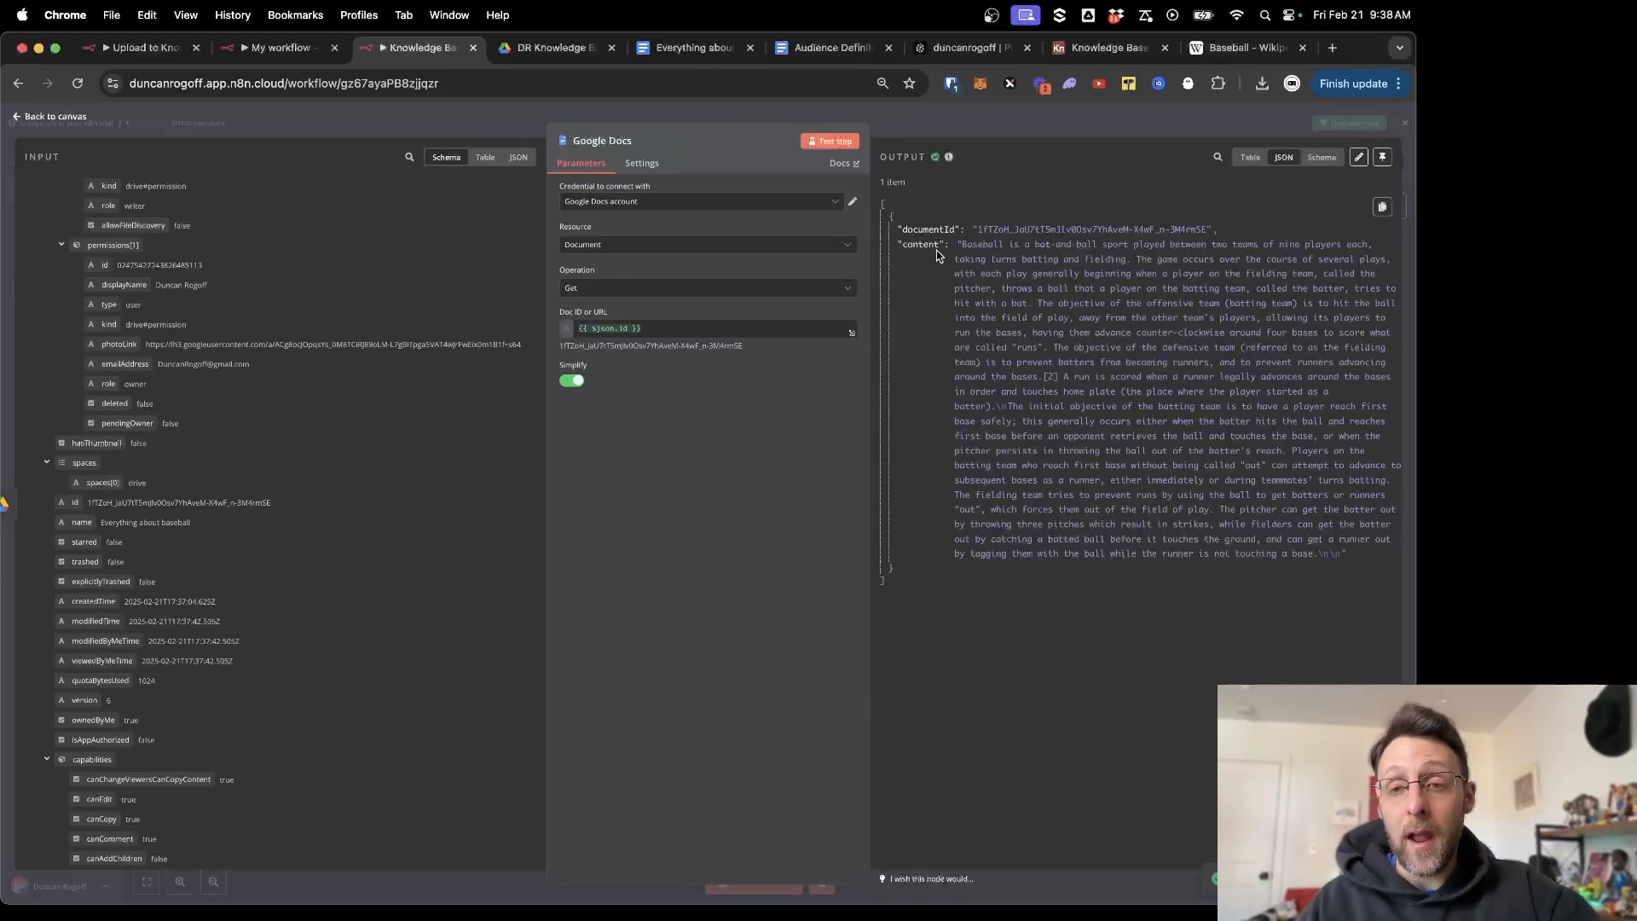
pyautogui.moveTo(956, 243); pyautogui.dragTo(1354, 558)
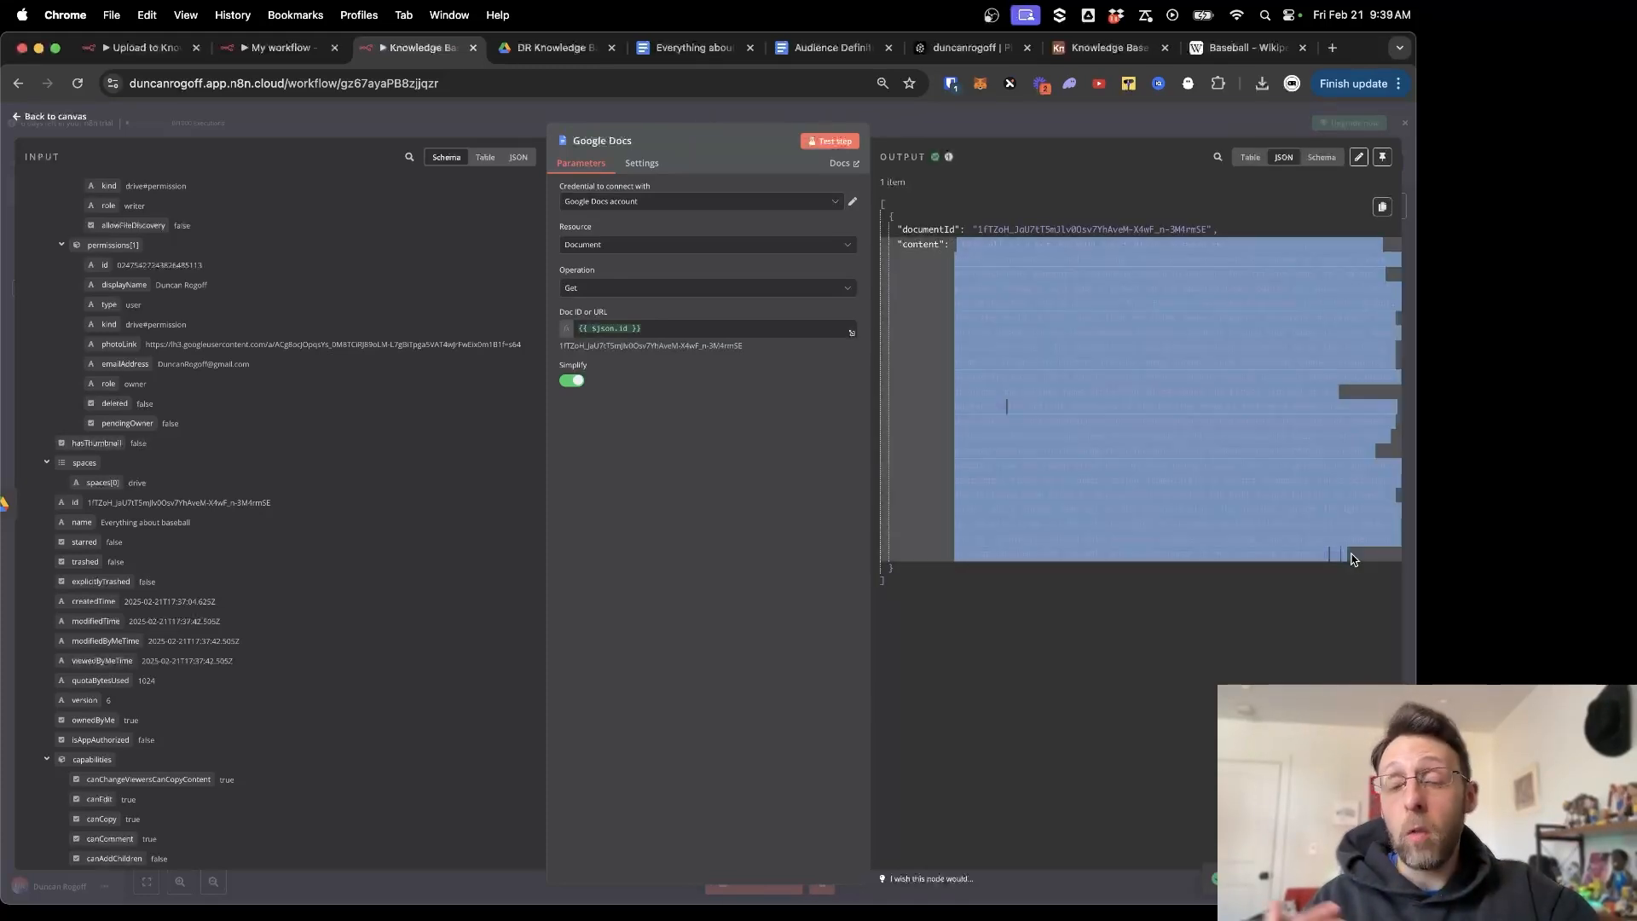
pyautogui.click(1256, 629)
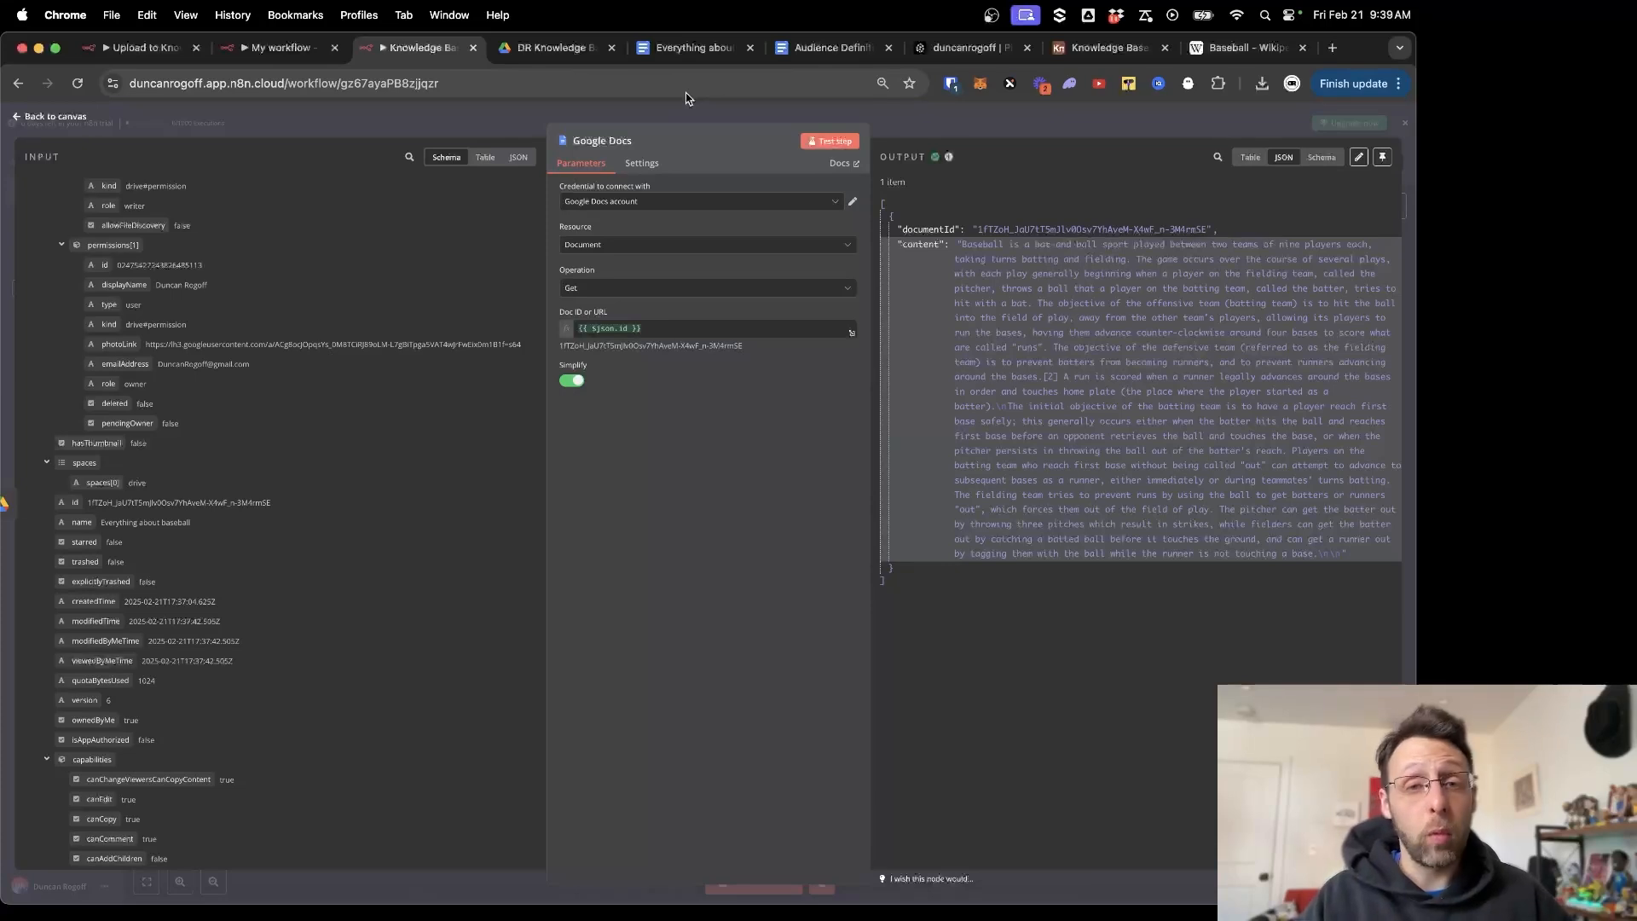
pyautogui.press('Escape')
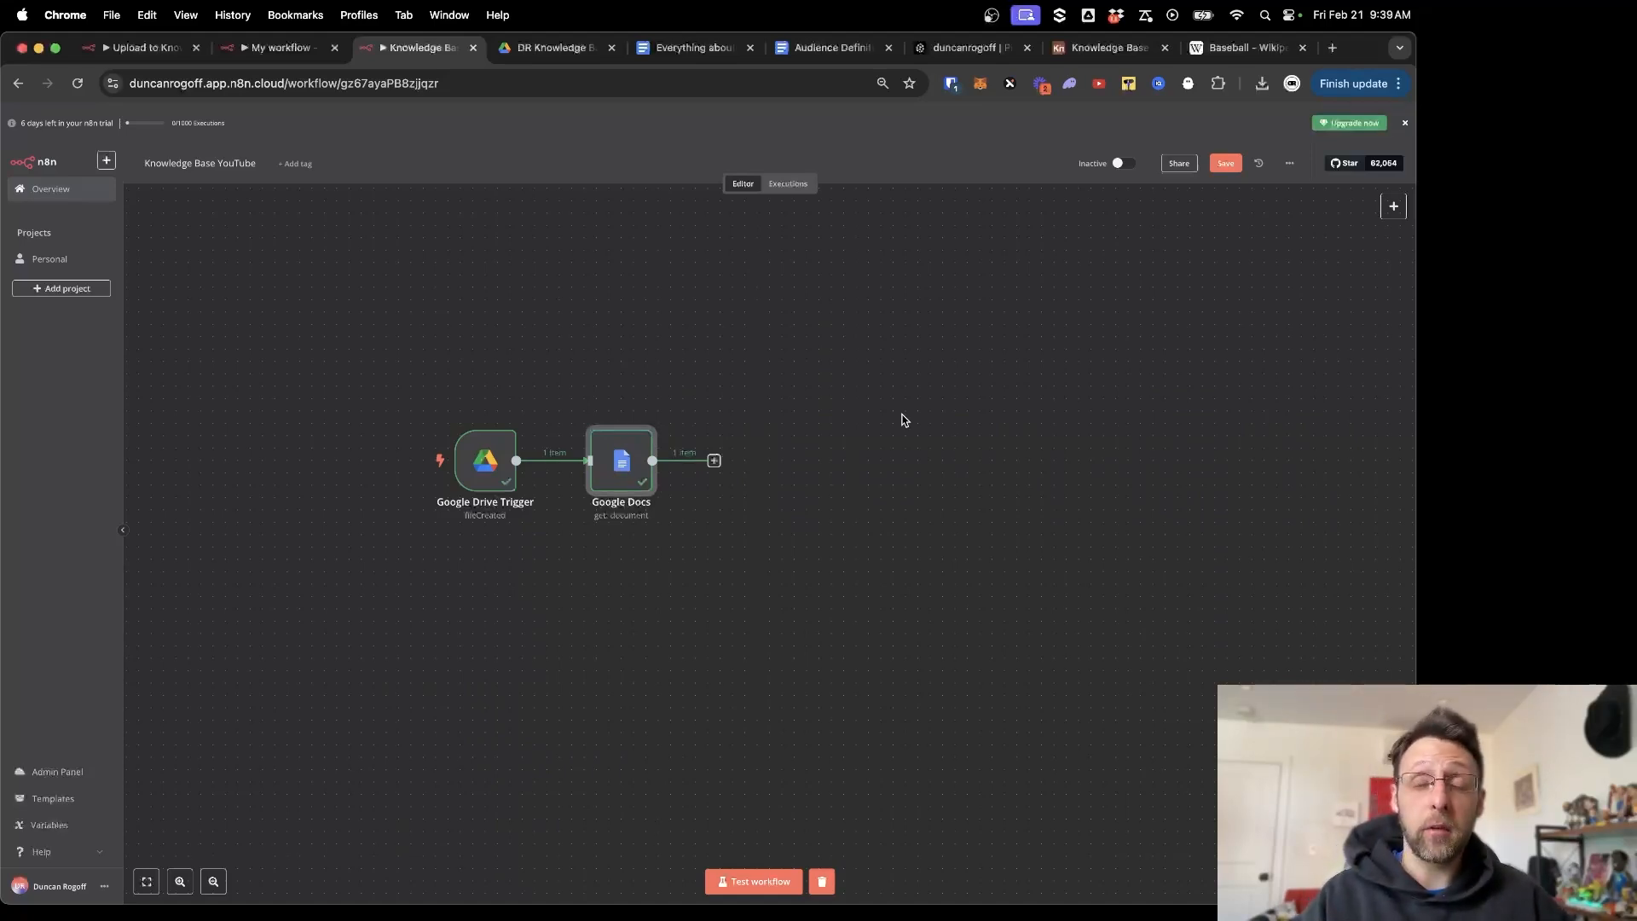
# Add an OpenAI 'Message a Model' step after Google Docs and check its OpenAI account credential.
pyautogui.click(715, 460)
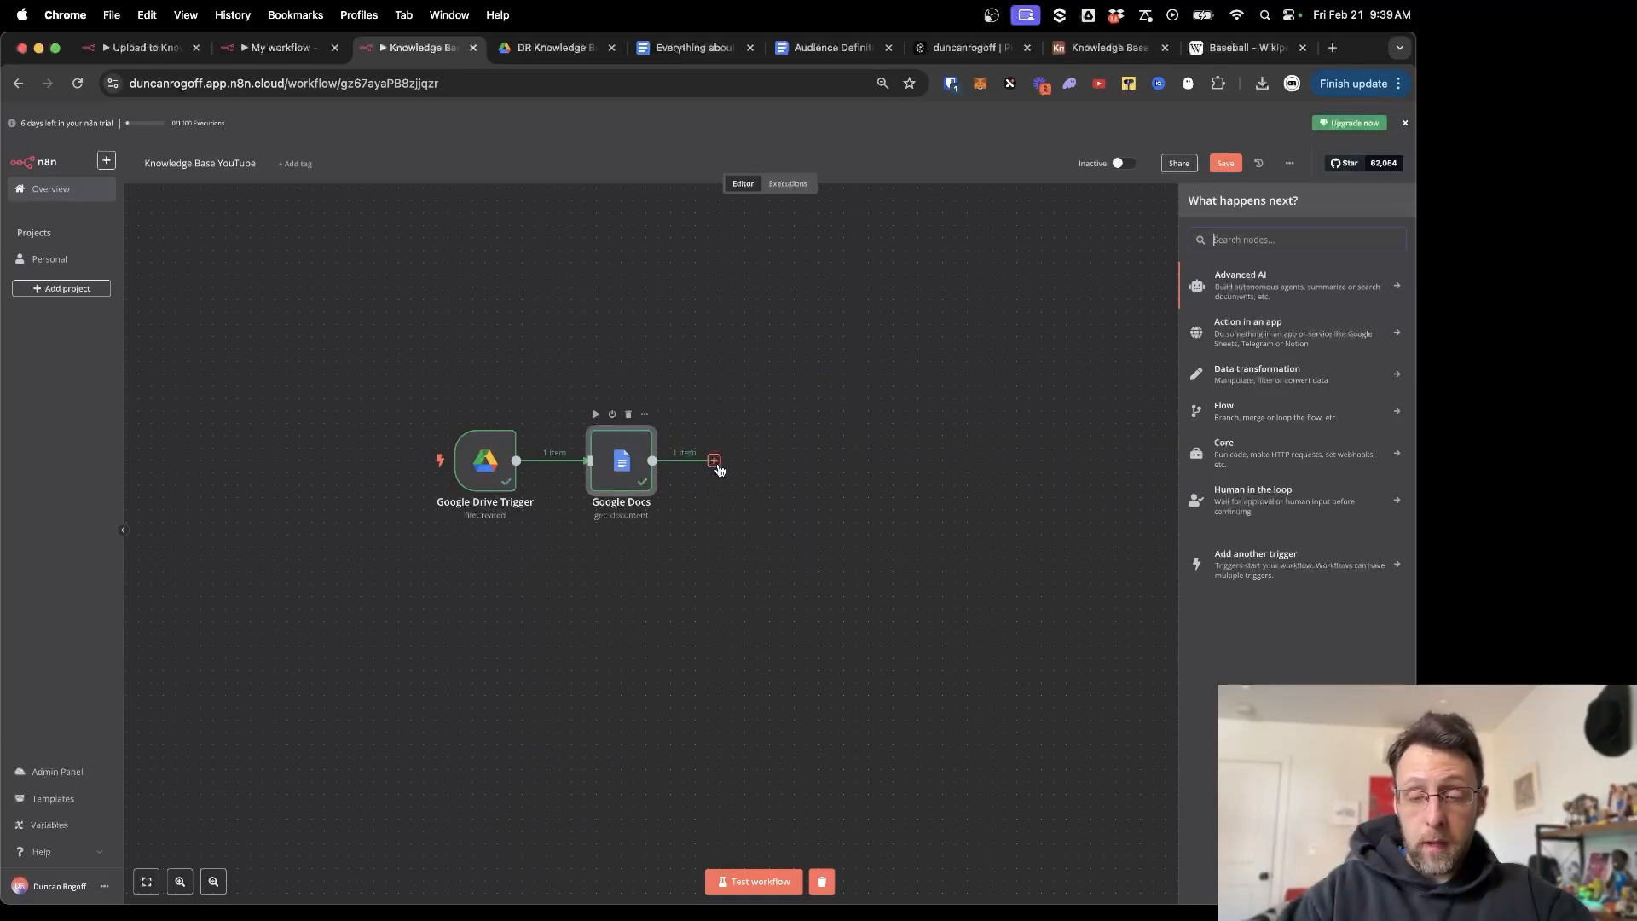
pyautogui.write('open')
pyautogui.click(1197, 276)
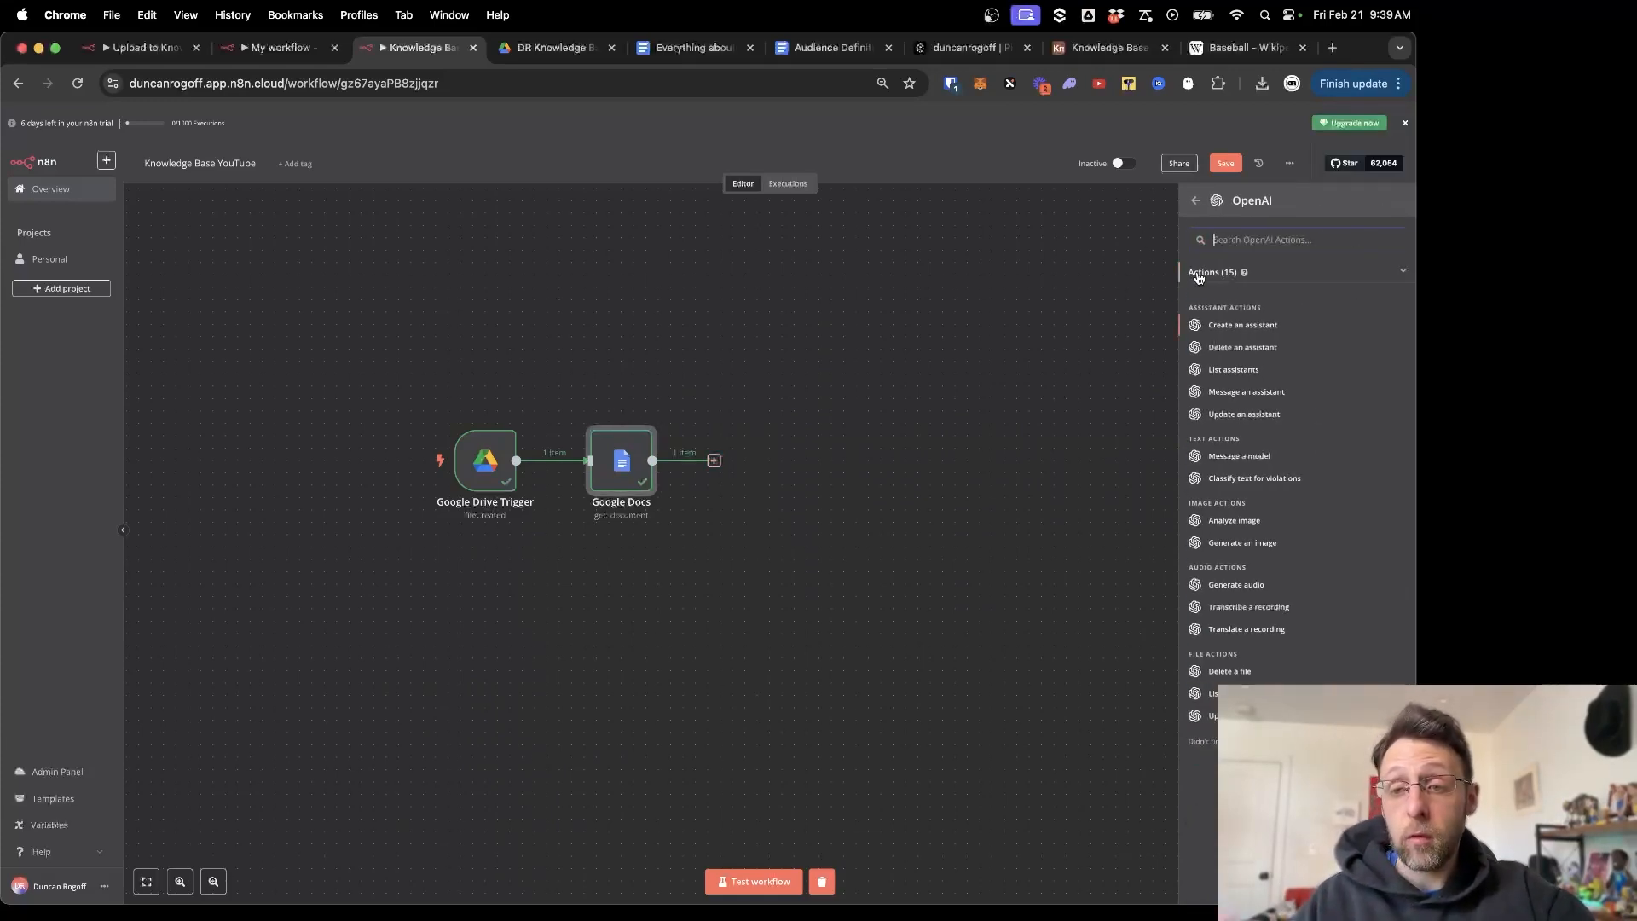
pyautogui.click(1237, 458)
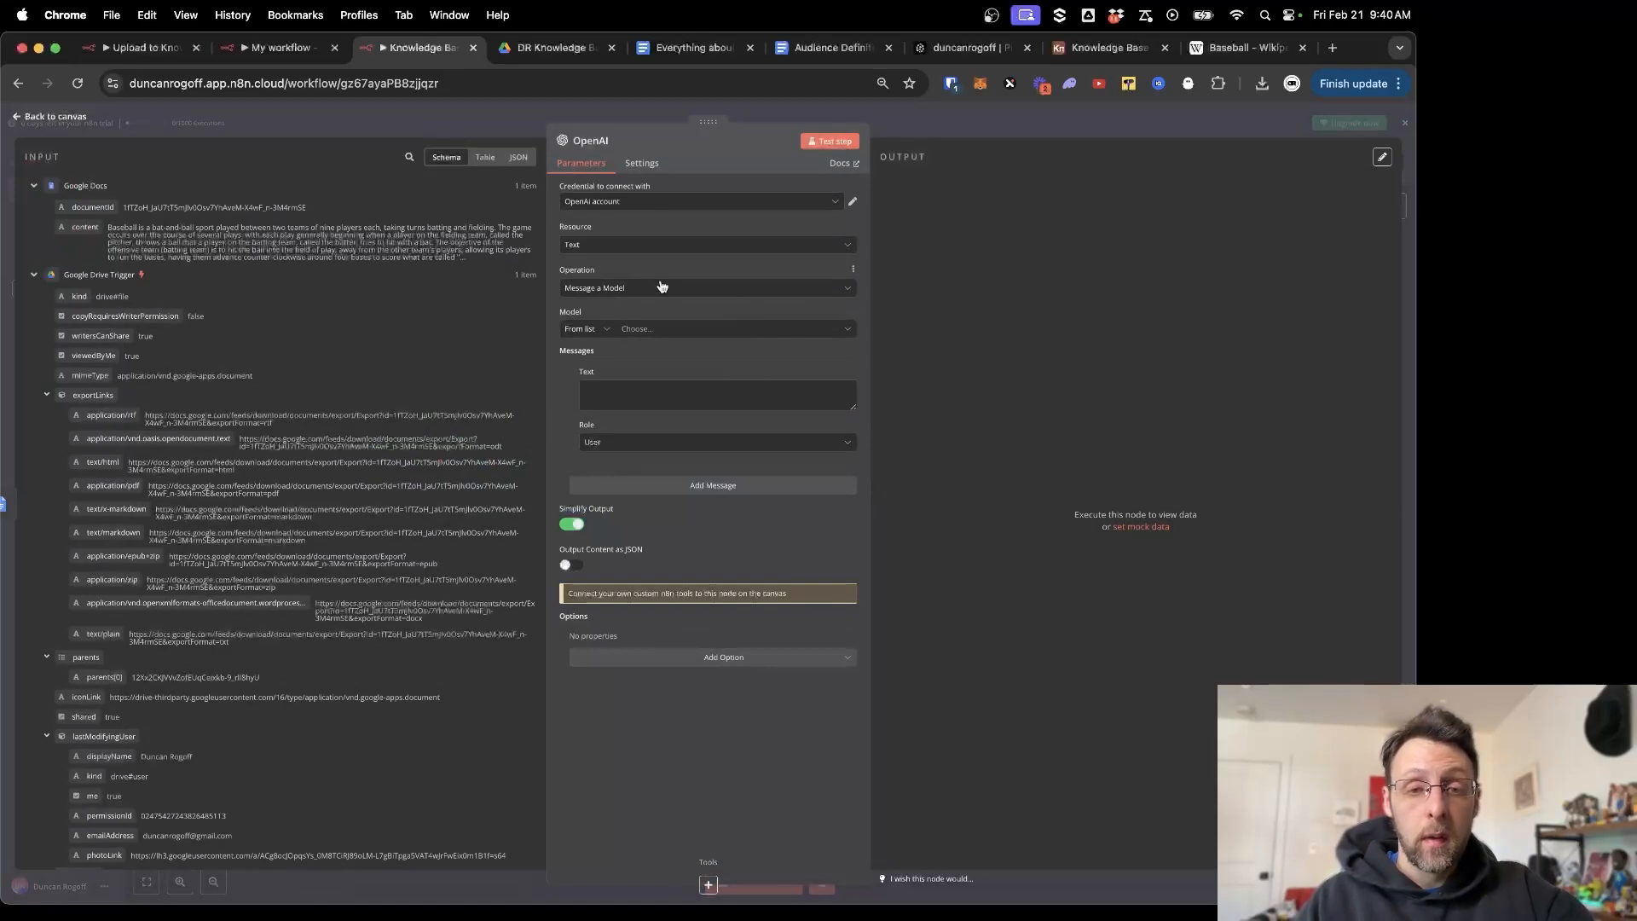
pyautogui.click(853, 205)
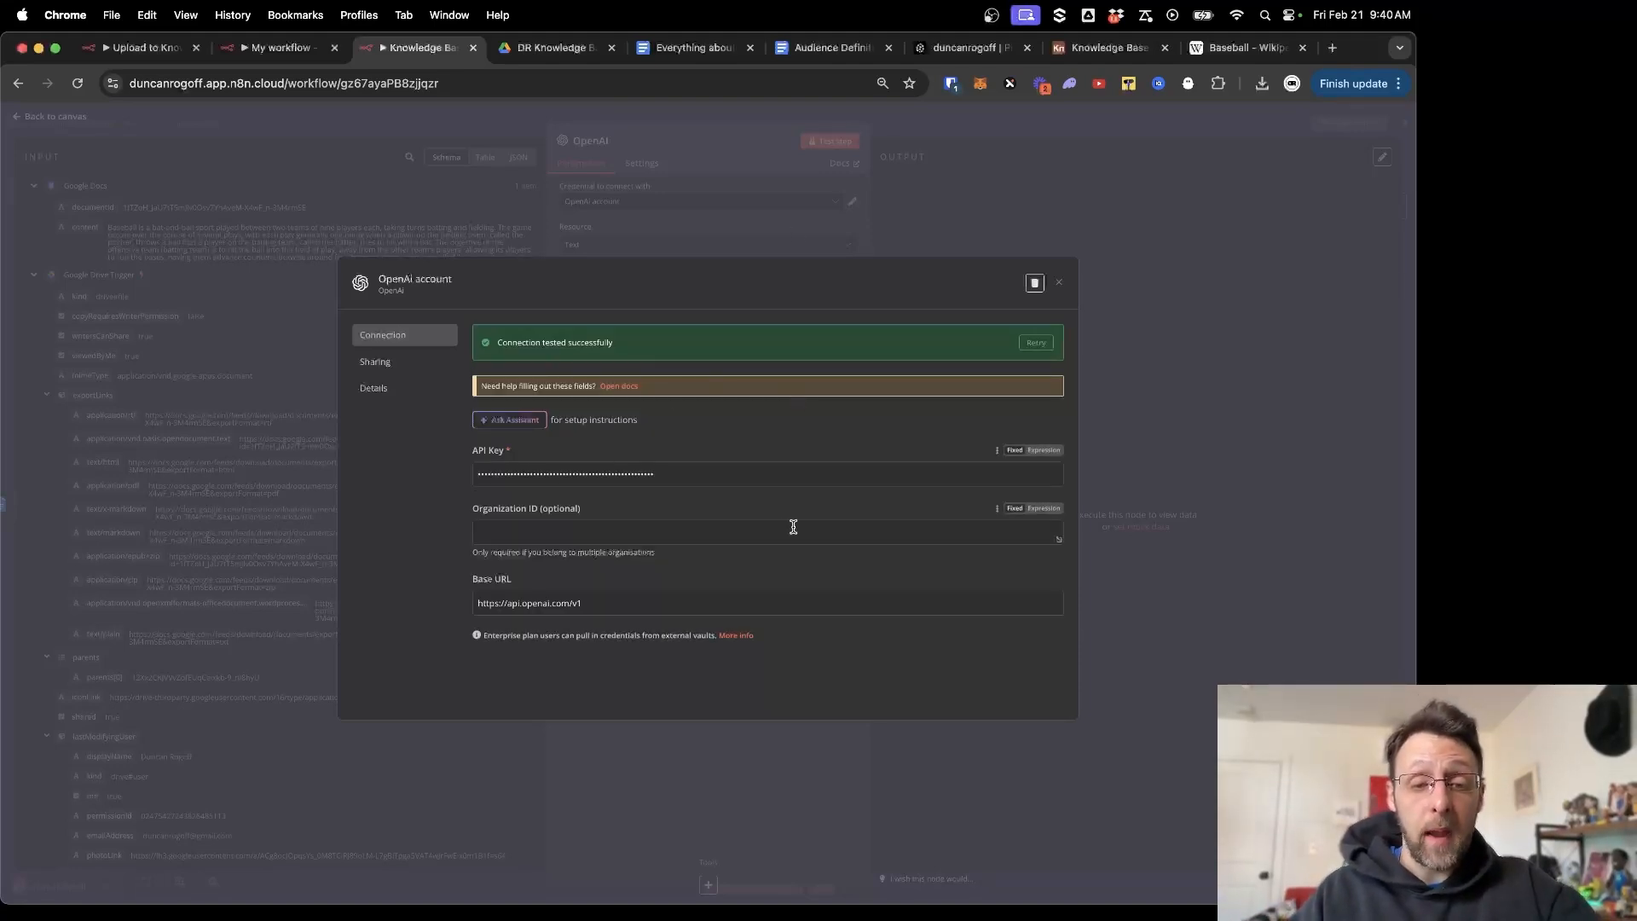
pyautogui.click(1061, 284)
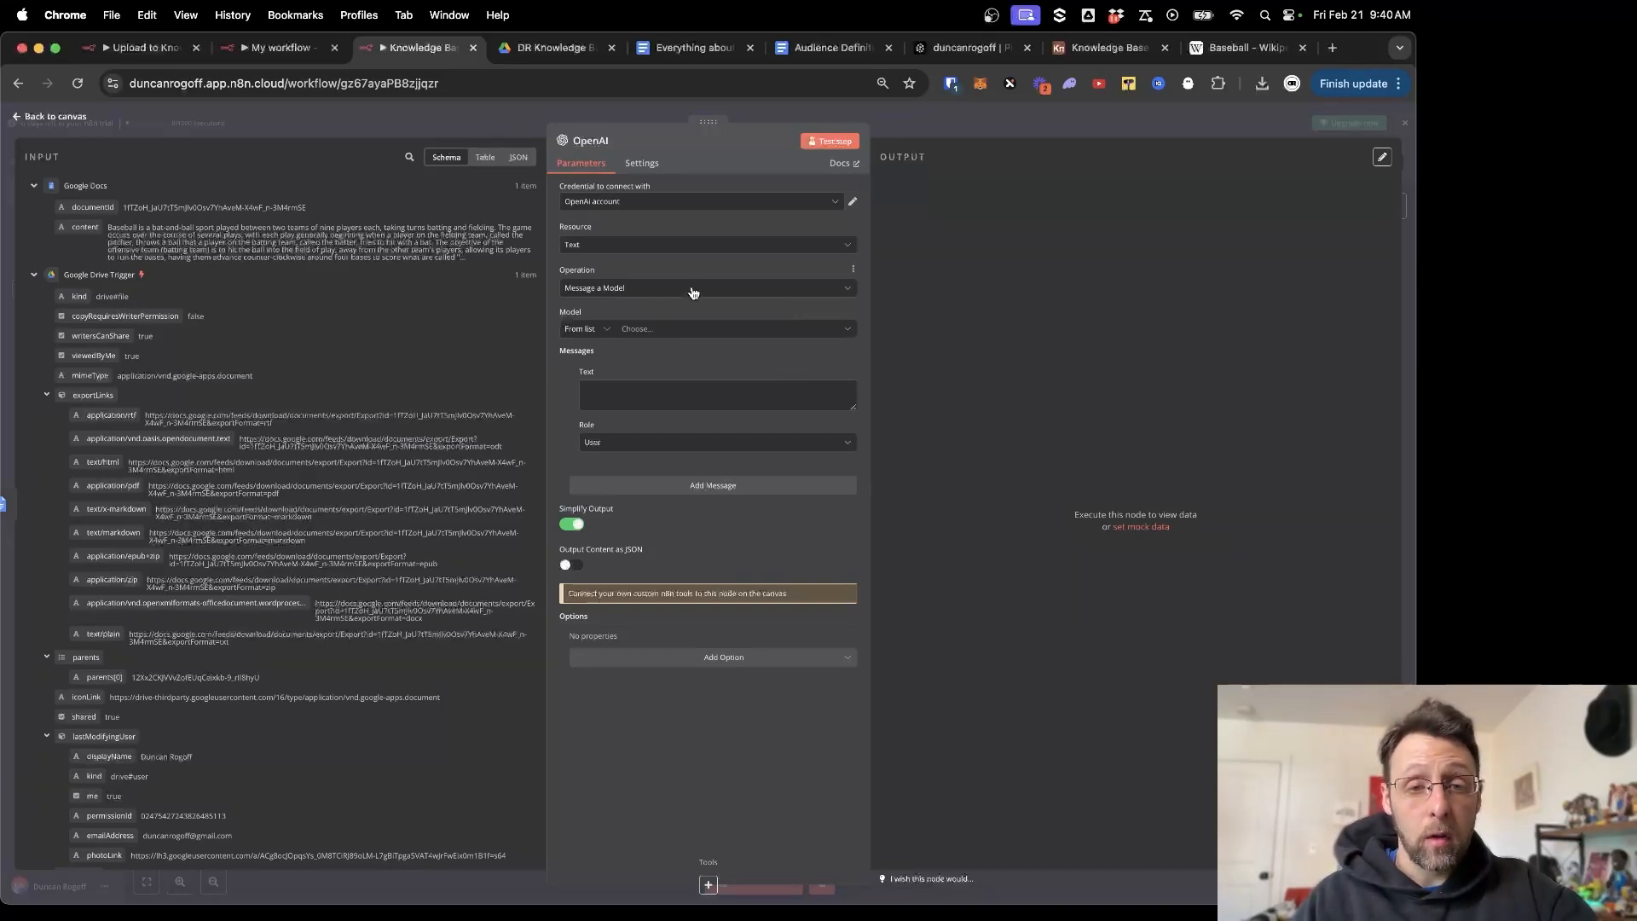
# Keep Message a Model as the operation and choose GPT-4O-MINI as the model.
pyautogui.click(630, 289)
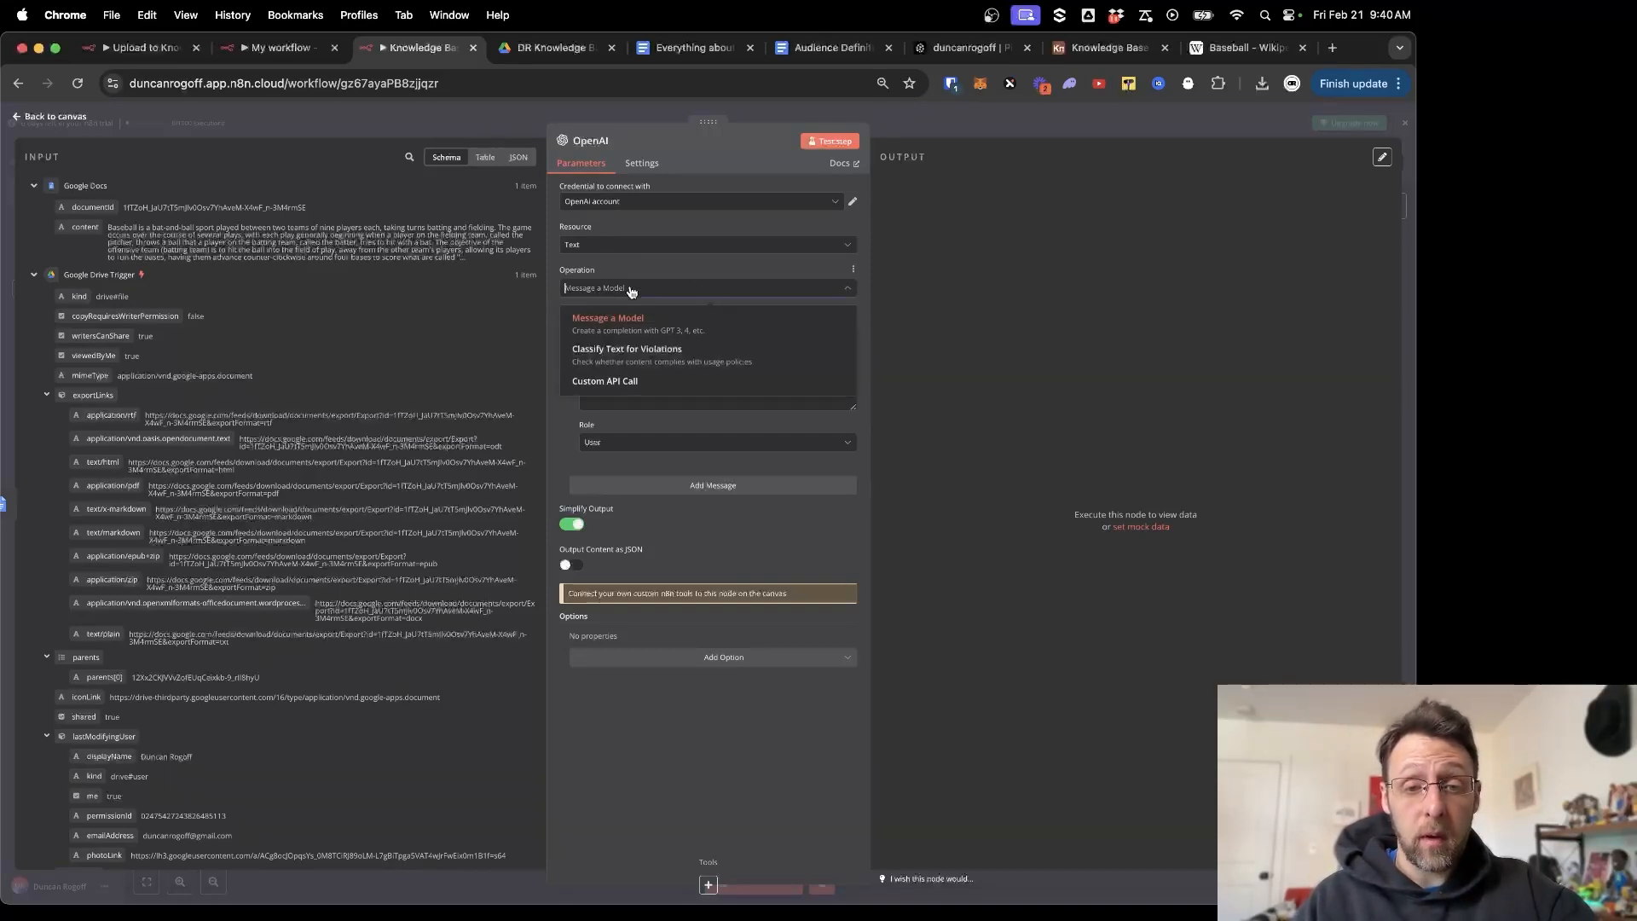
pyautogui.click(631, 291)
pyautogui.click(666, 332)
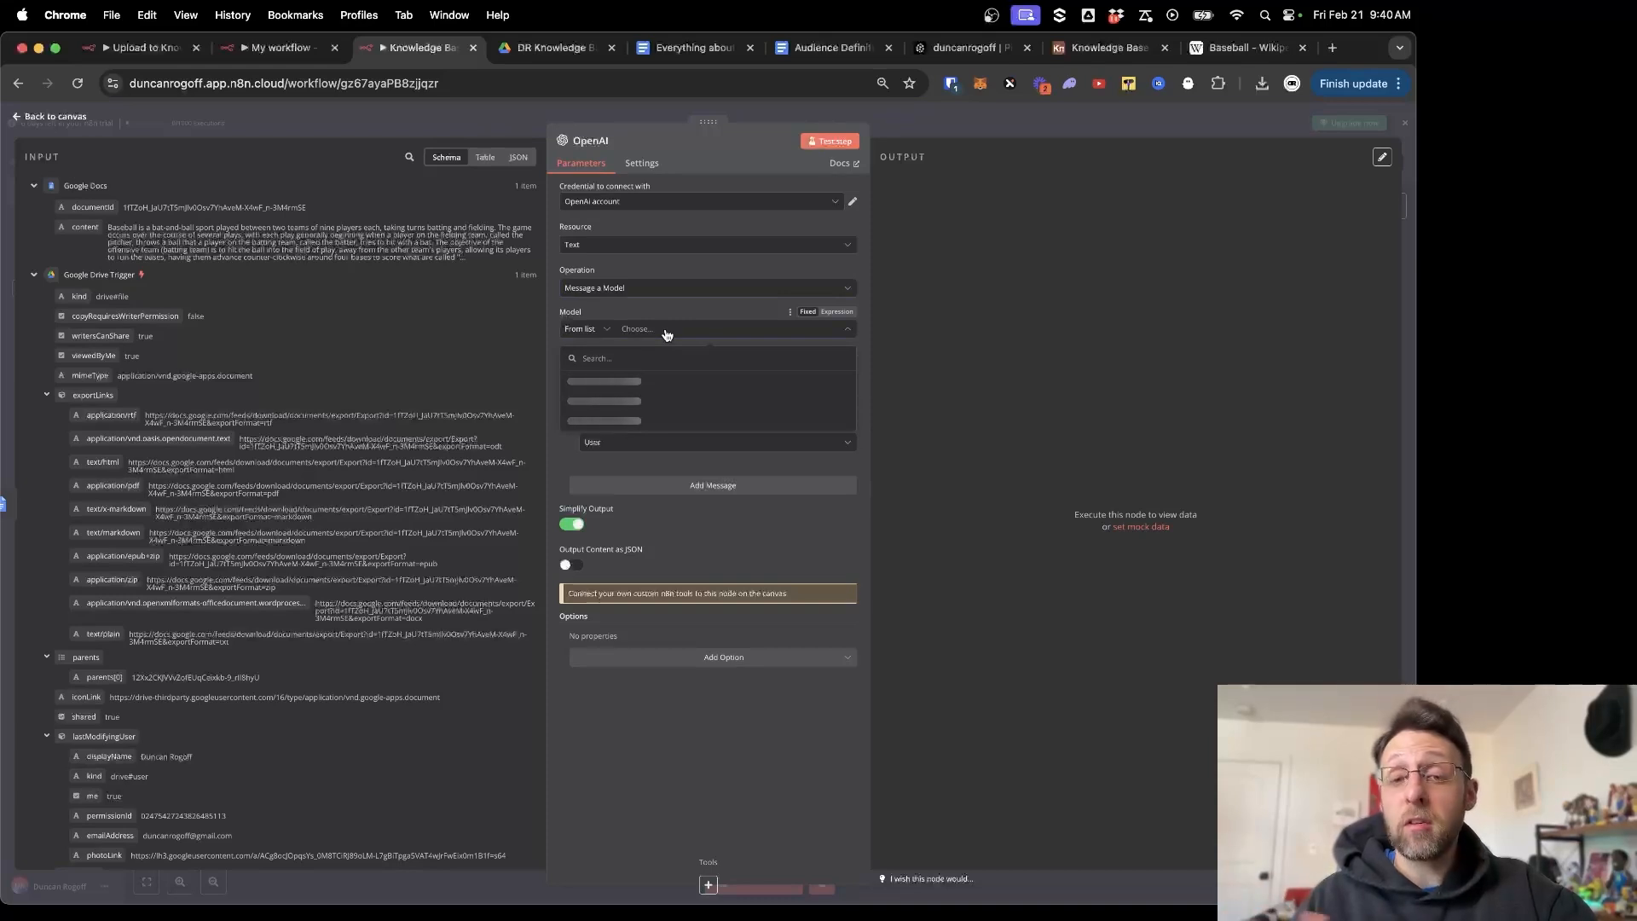
pyautogui.scroll(-5, 648, 413)
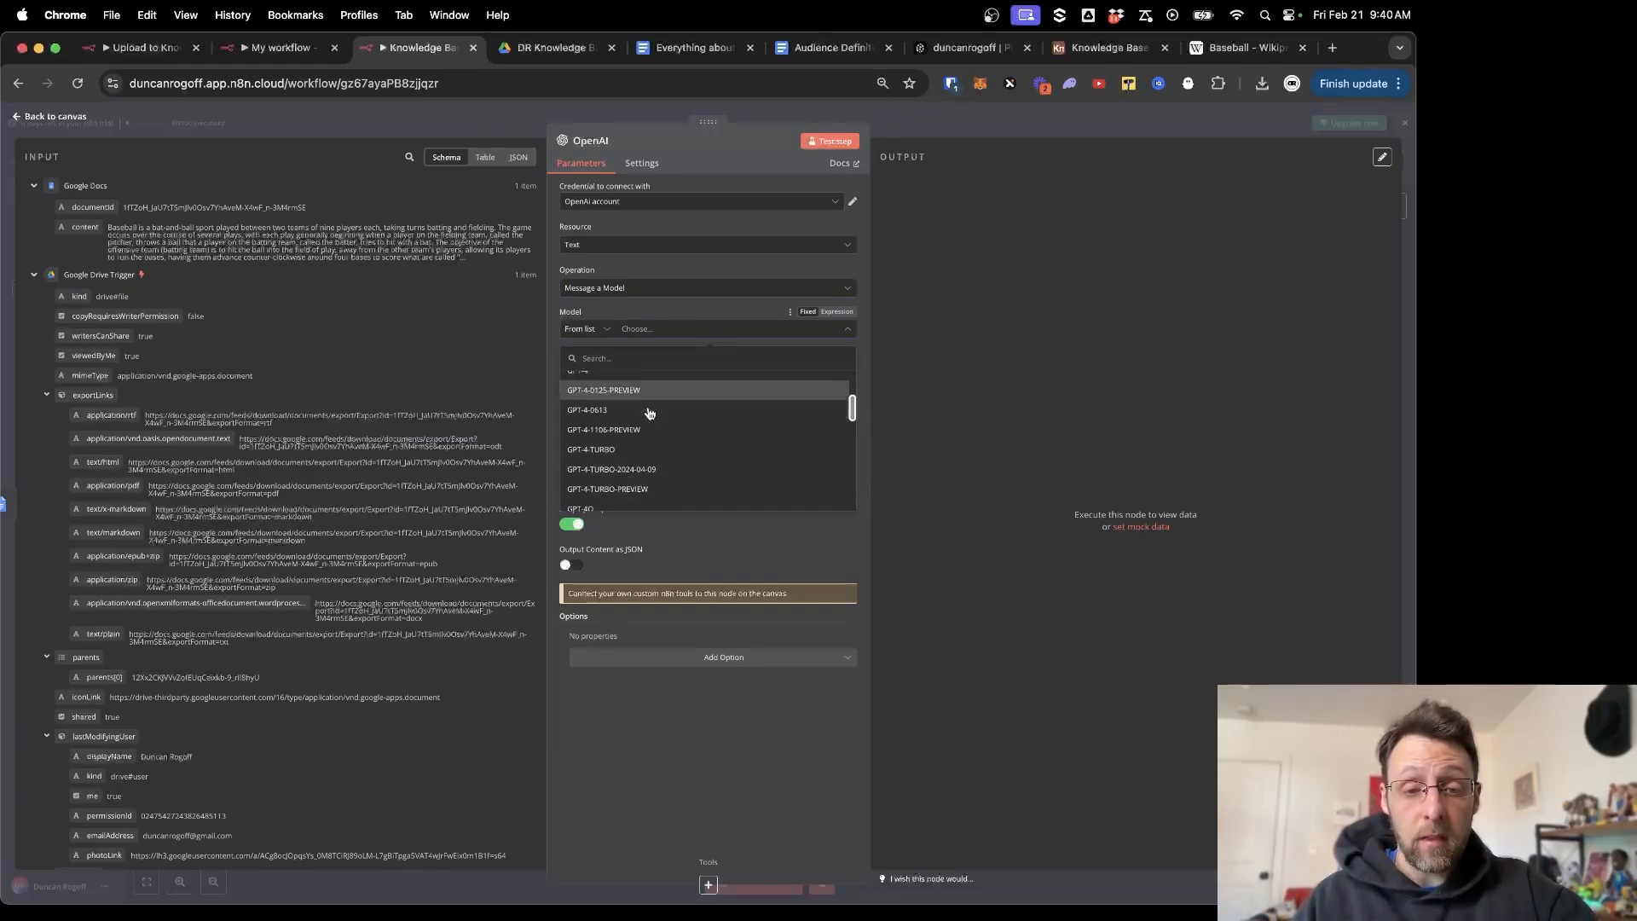
pyautogui.scroll(-3, 648, 412)
pyautogui.click(650, 435)
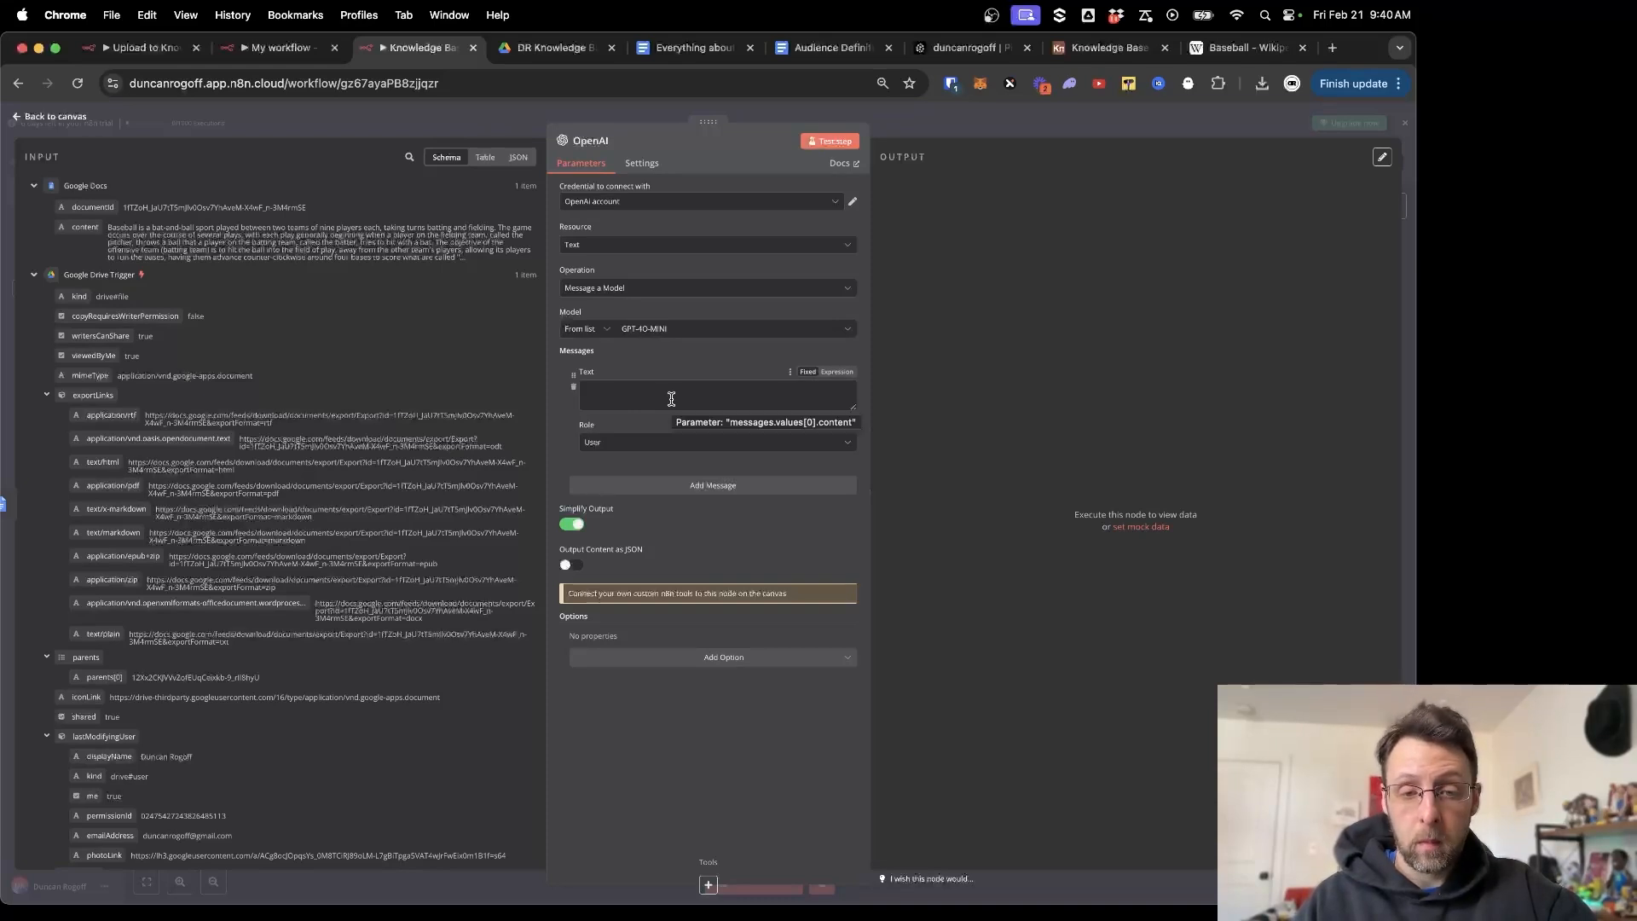
# Make the first message a System message with the pasted title-writing prompt as an expression.
pyautogui.click(637, 442)
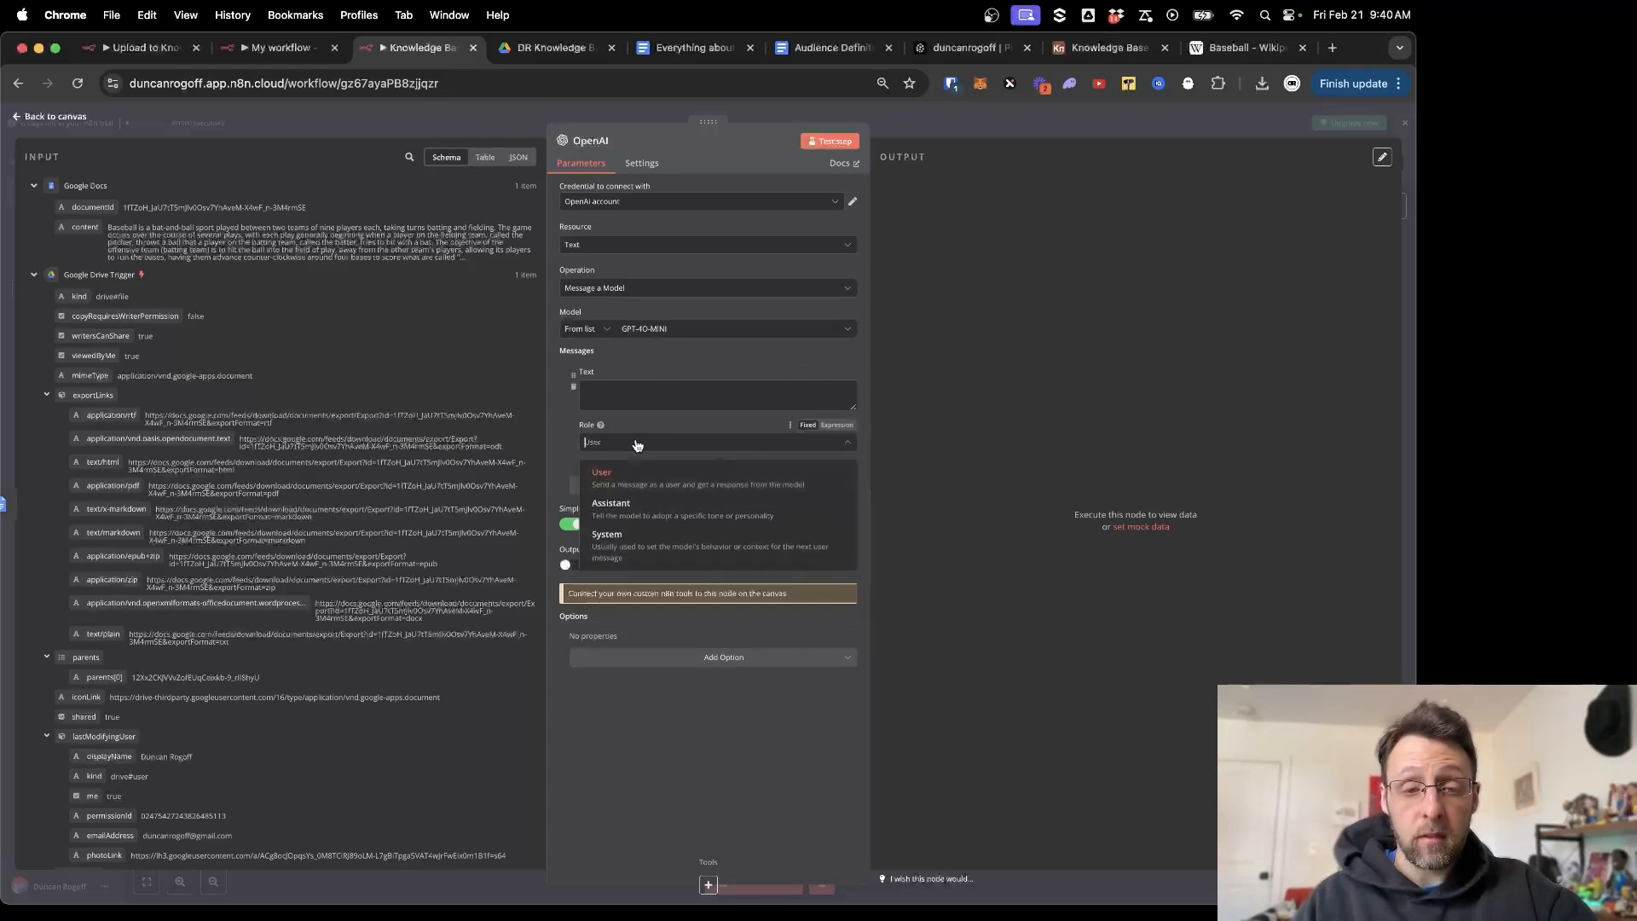
pyautogui.click(607, 536)
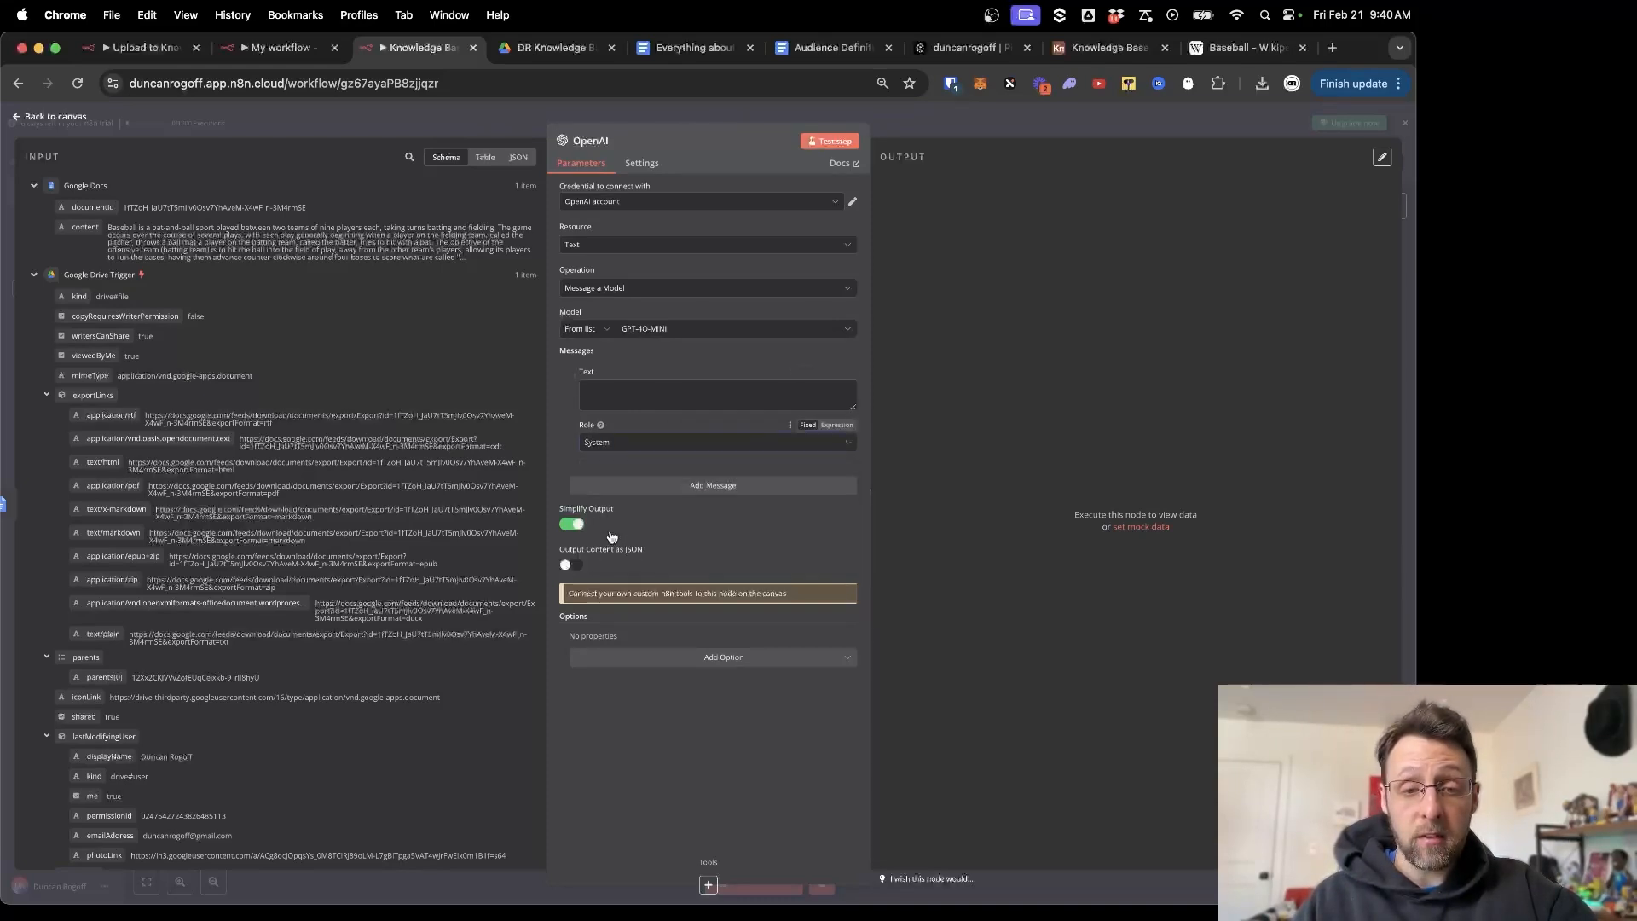
pyautogui.click(695, 391)
pyautogui.press('super+v')
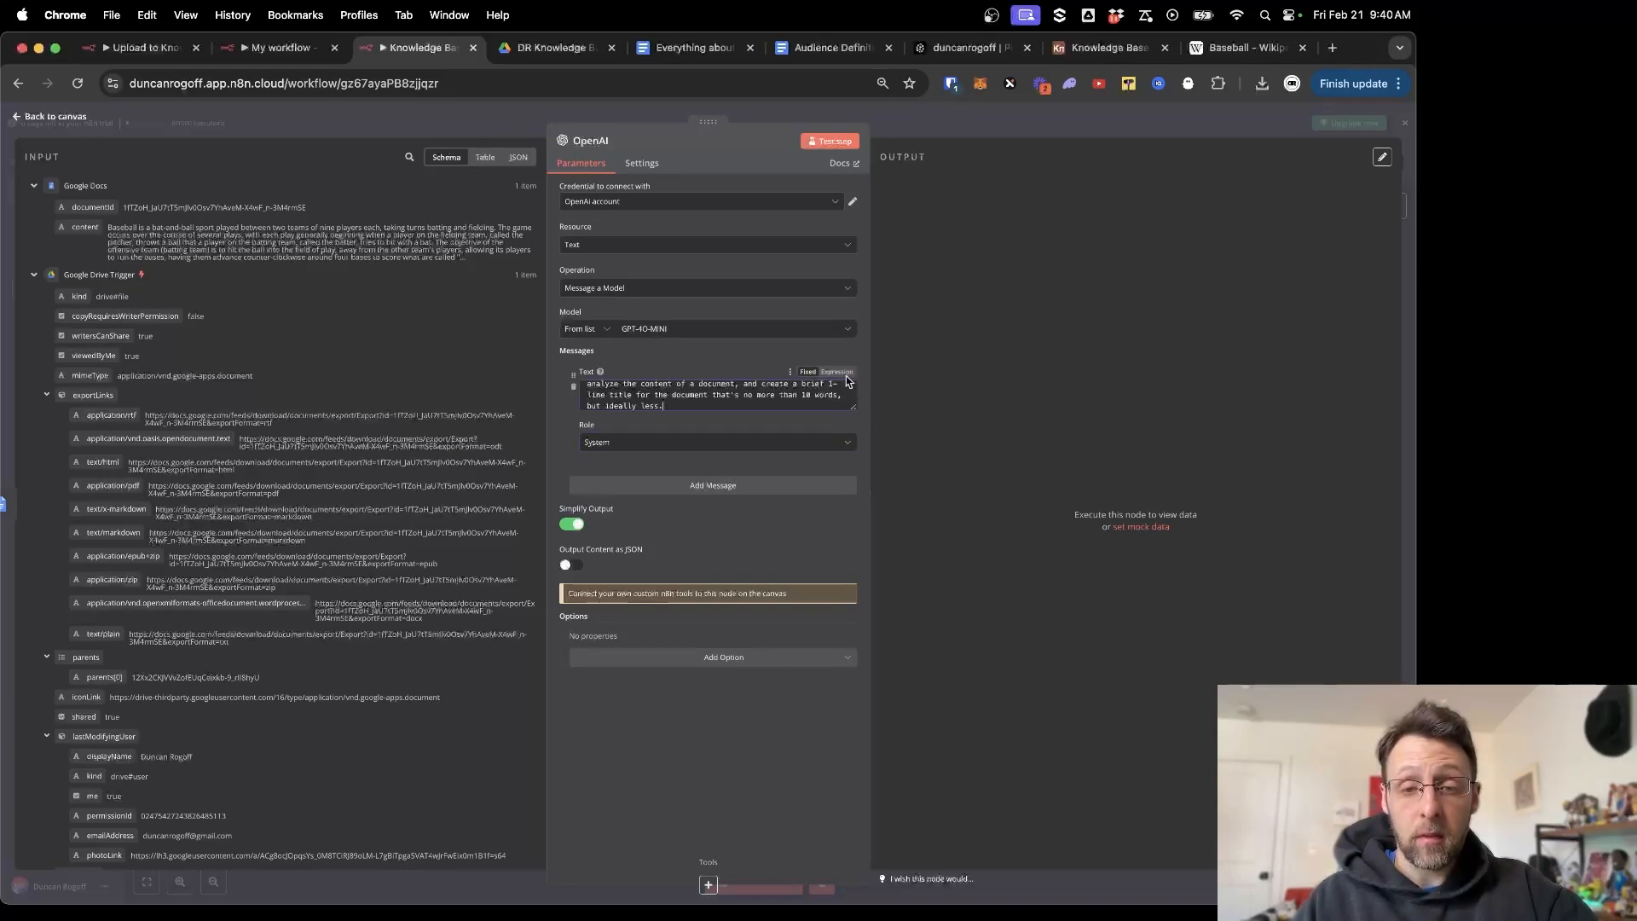
pyautogui.click(840, 372)
pyautogui.click(855, 437)
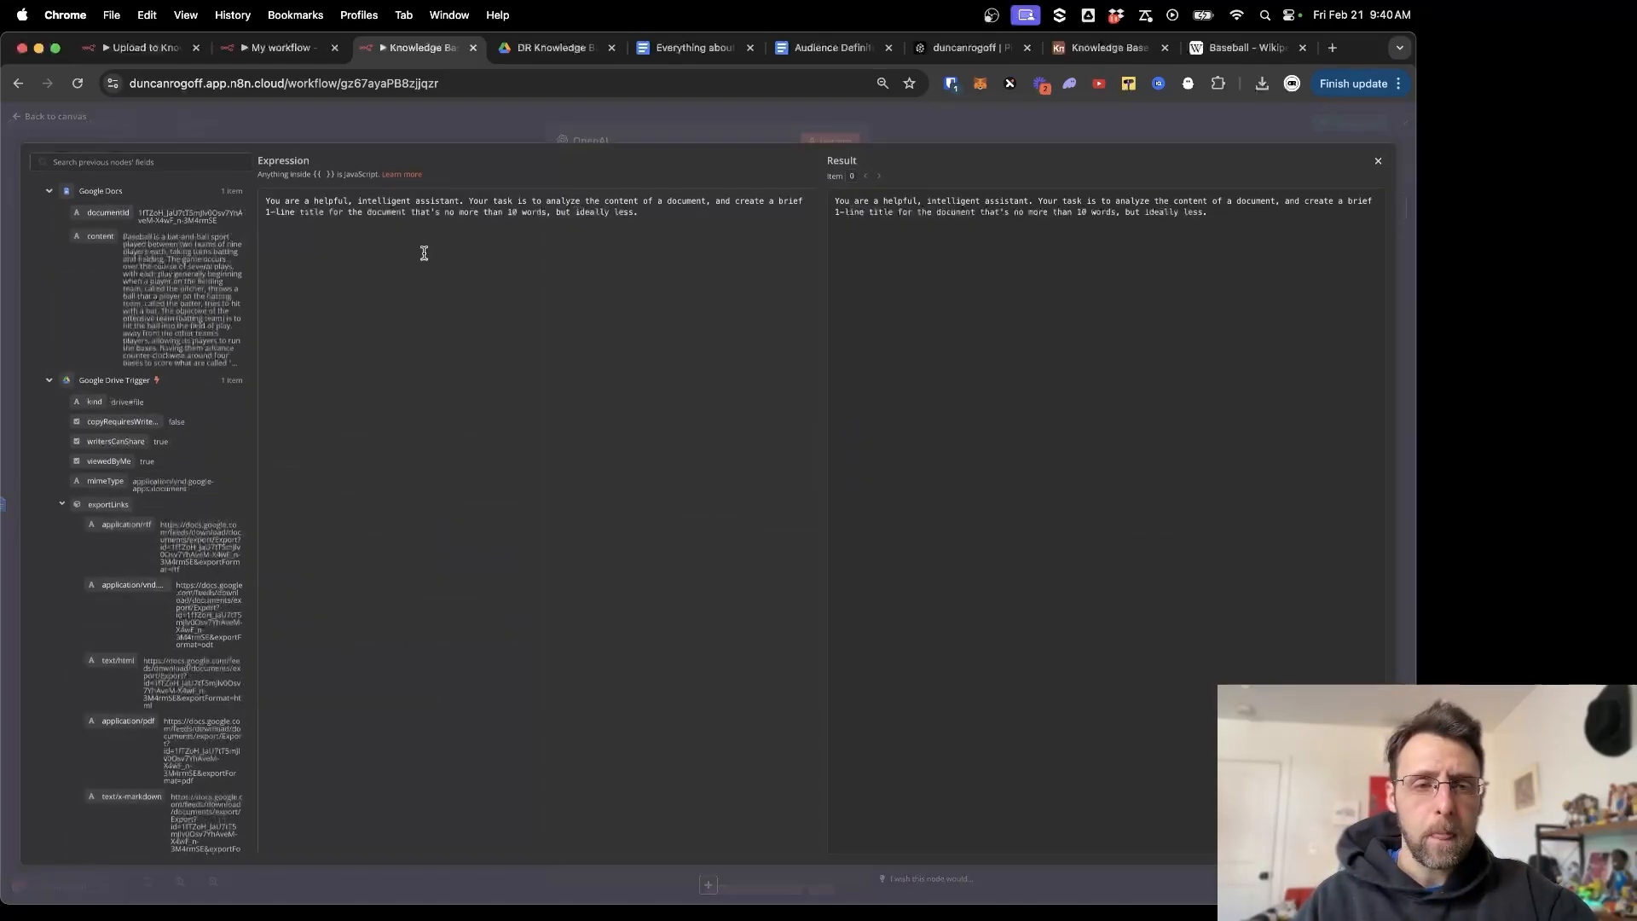
pyautogui.moveTo(267, 202); pyautogui.dragTo(712, 203)
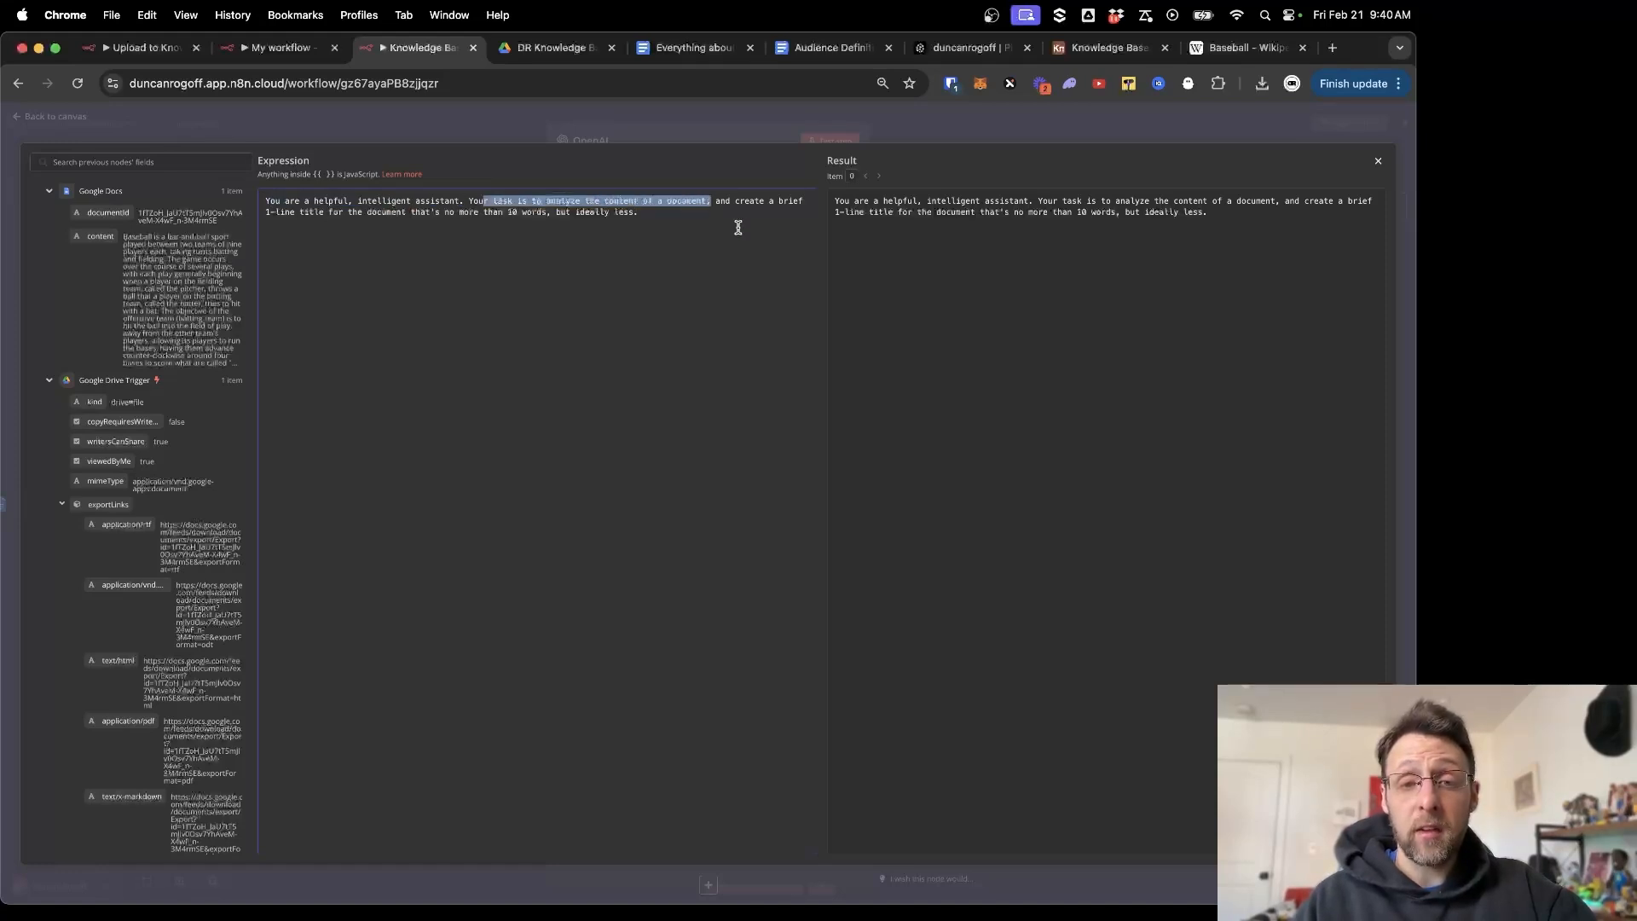
pyautogui.click(739, 227)
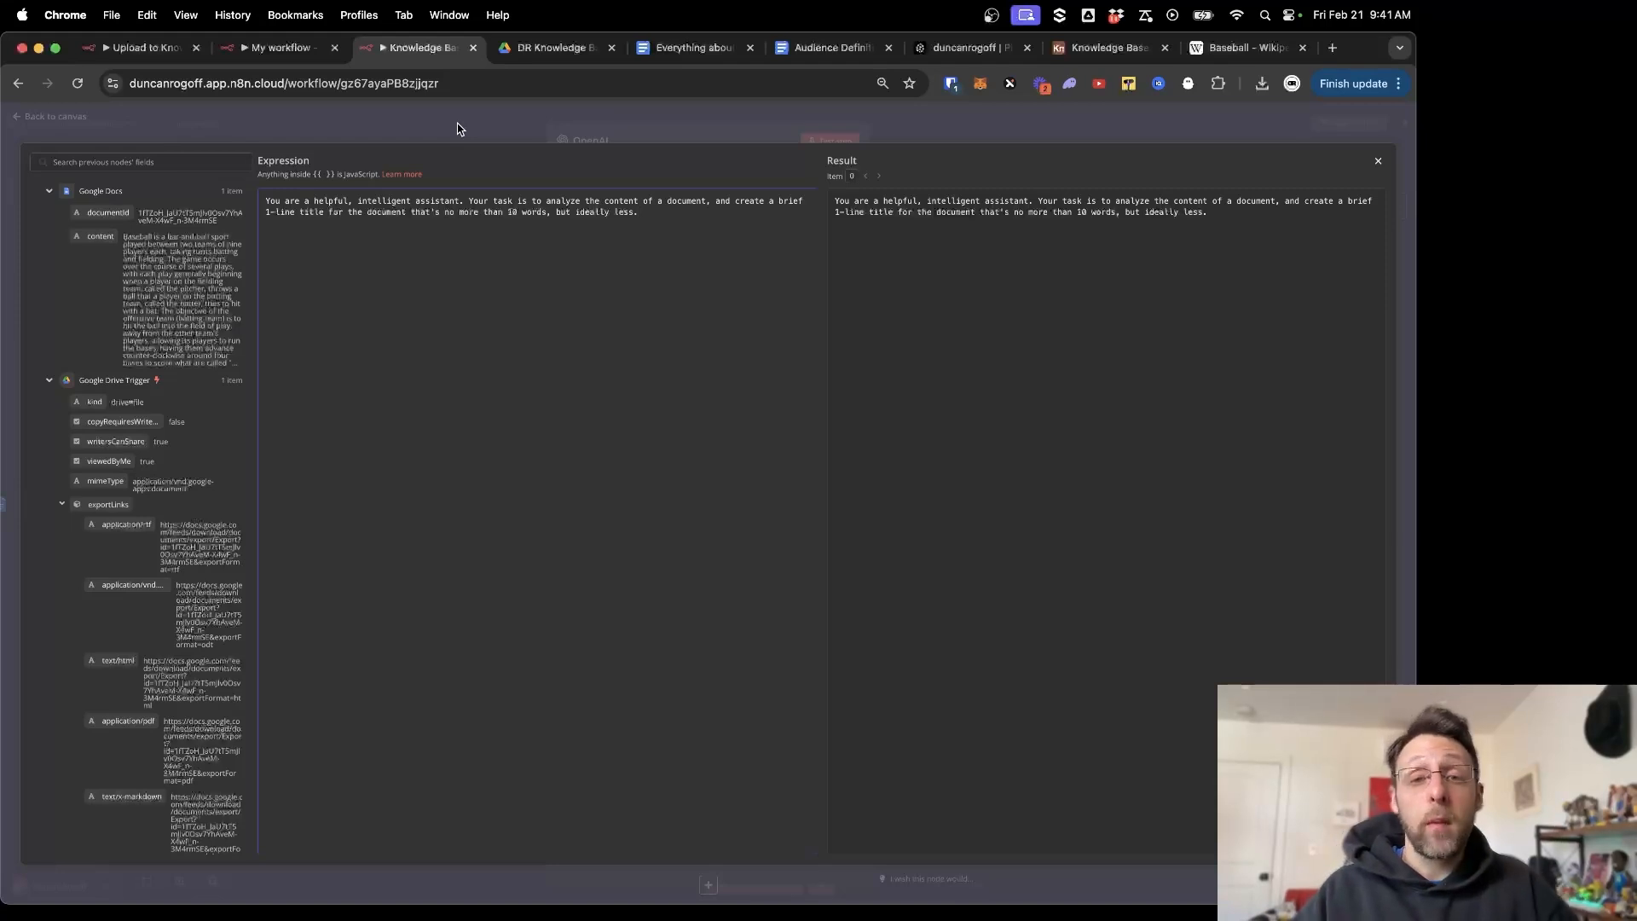
pyautogui.press('Escape')
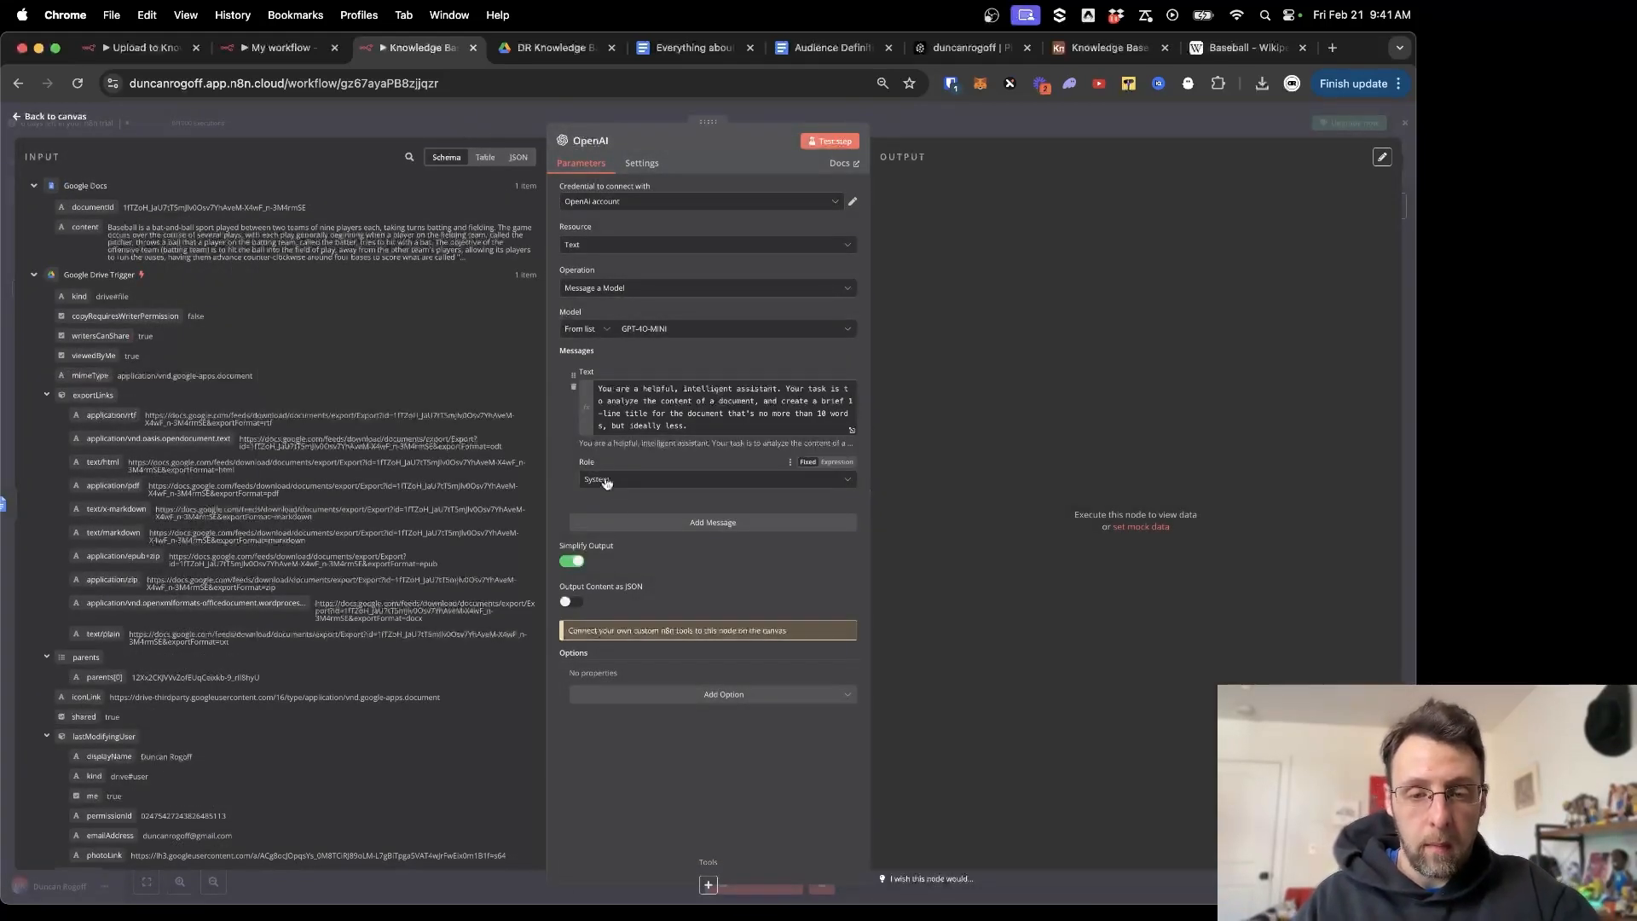
# Add a 'Document text:' message with the document content, then test to get 'Understanding the Basics of Baseball'.
pyautogui.click(638, 522)
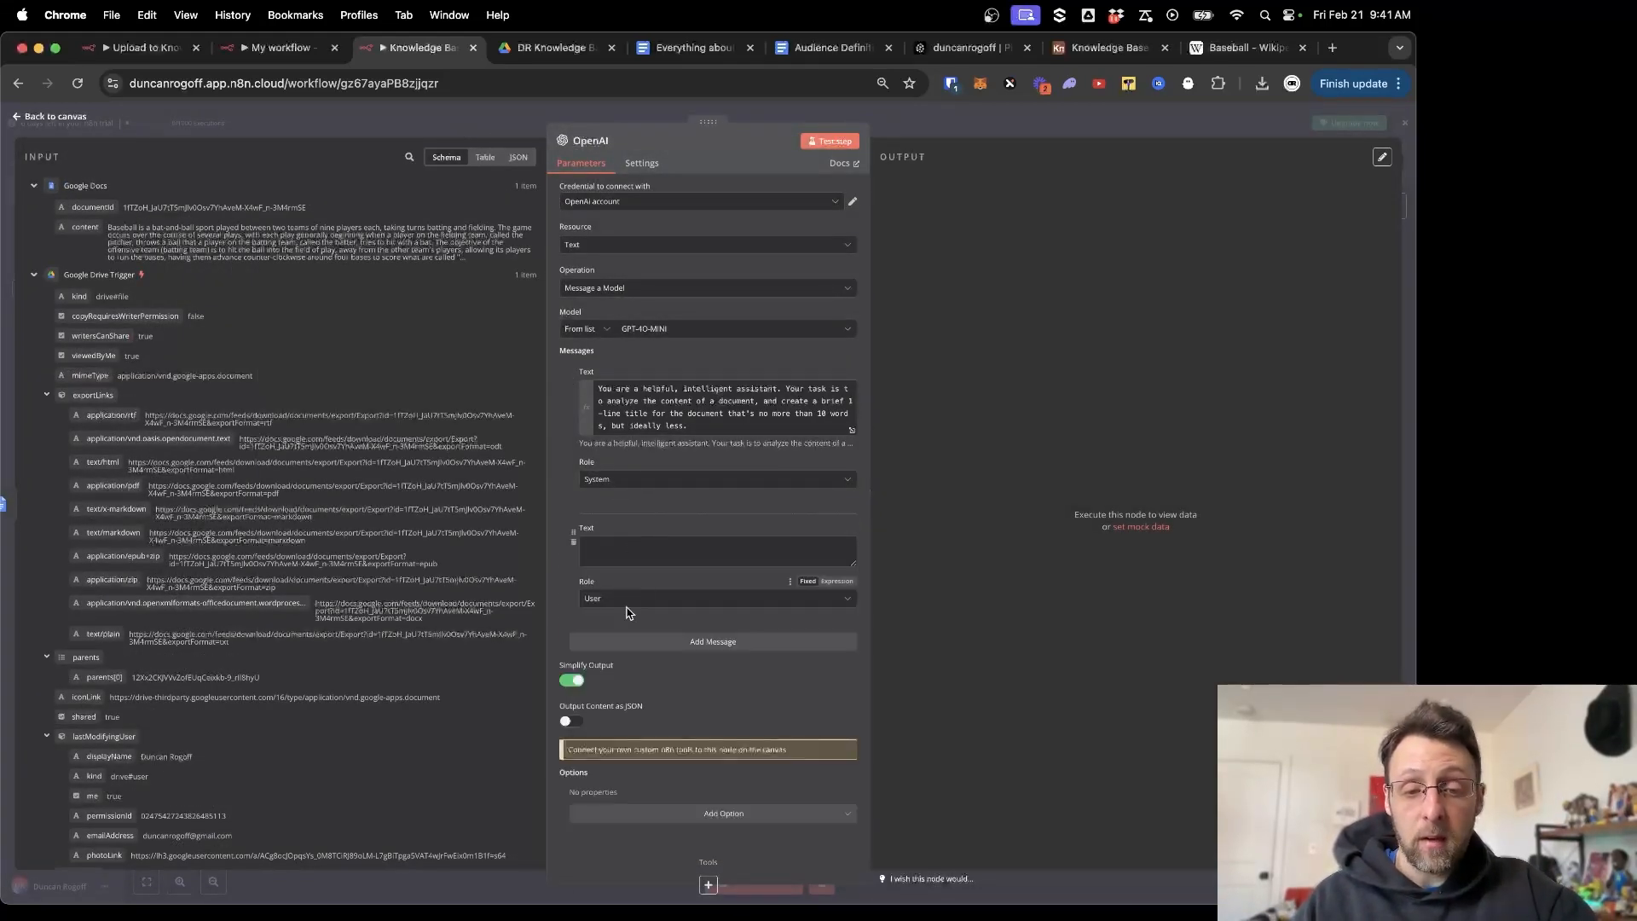
pyautogui.click(666, 555)
pyautogui.write('Docum')
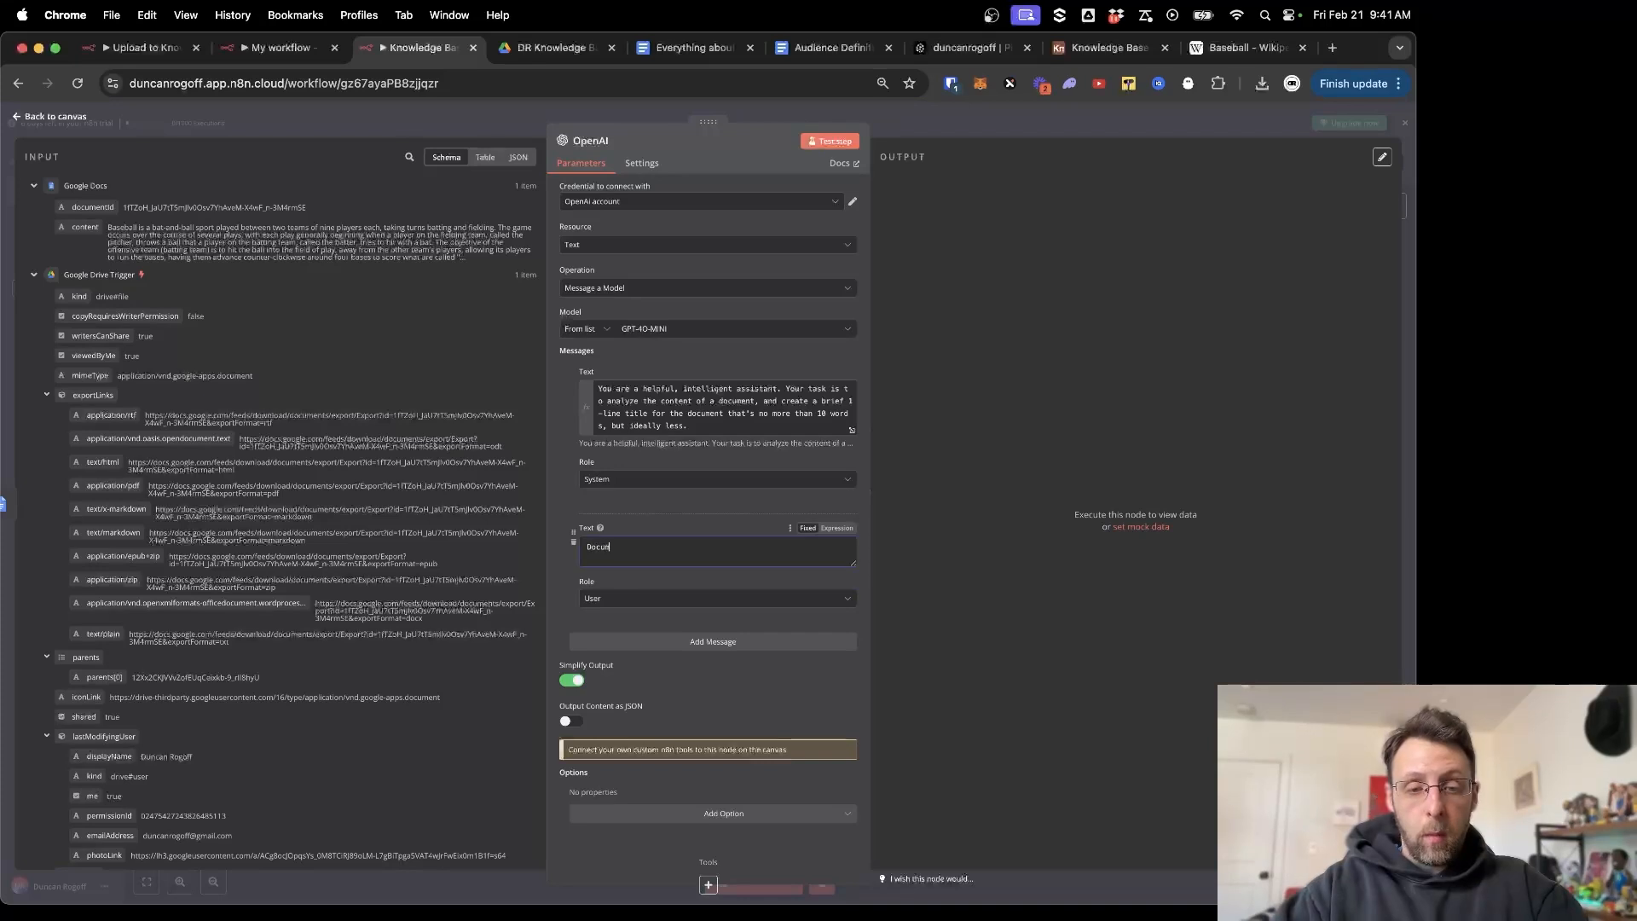
pyautogui.write('ent text:')
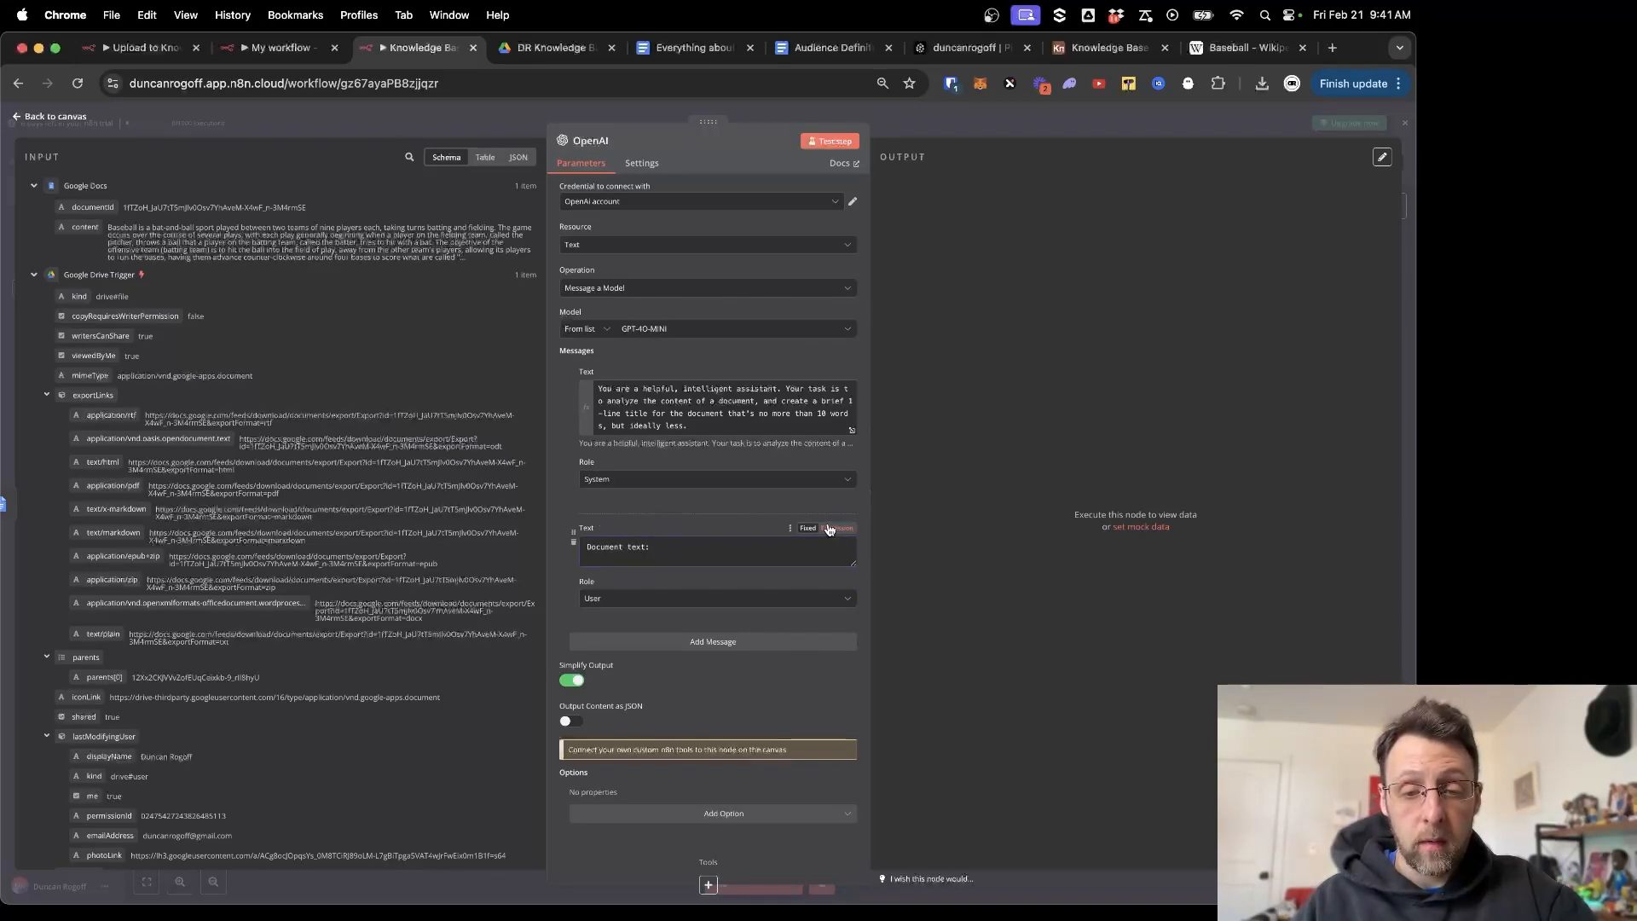
pyautogui.click(837, 529)
pyautogui.moveTo(77, 232); pyautogui.dragTo(671, 552)
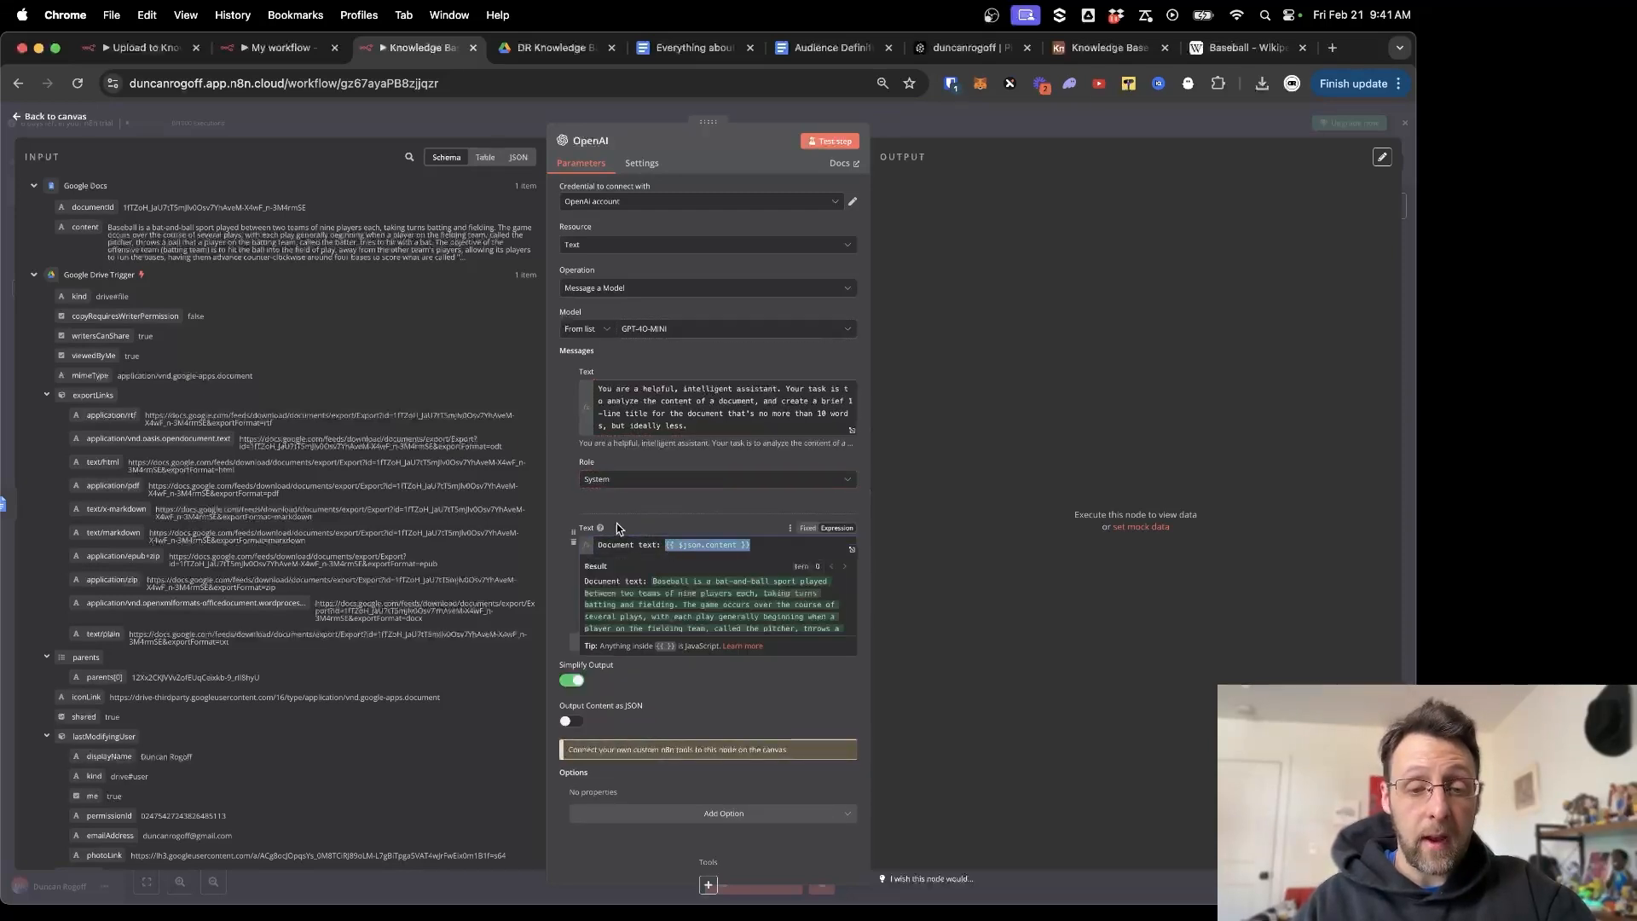
pyautogui.click(674, 523)
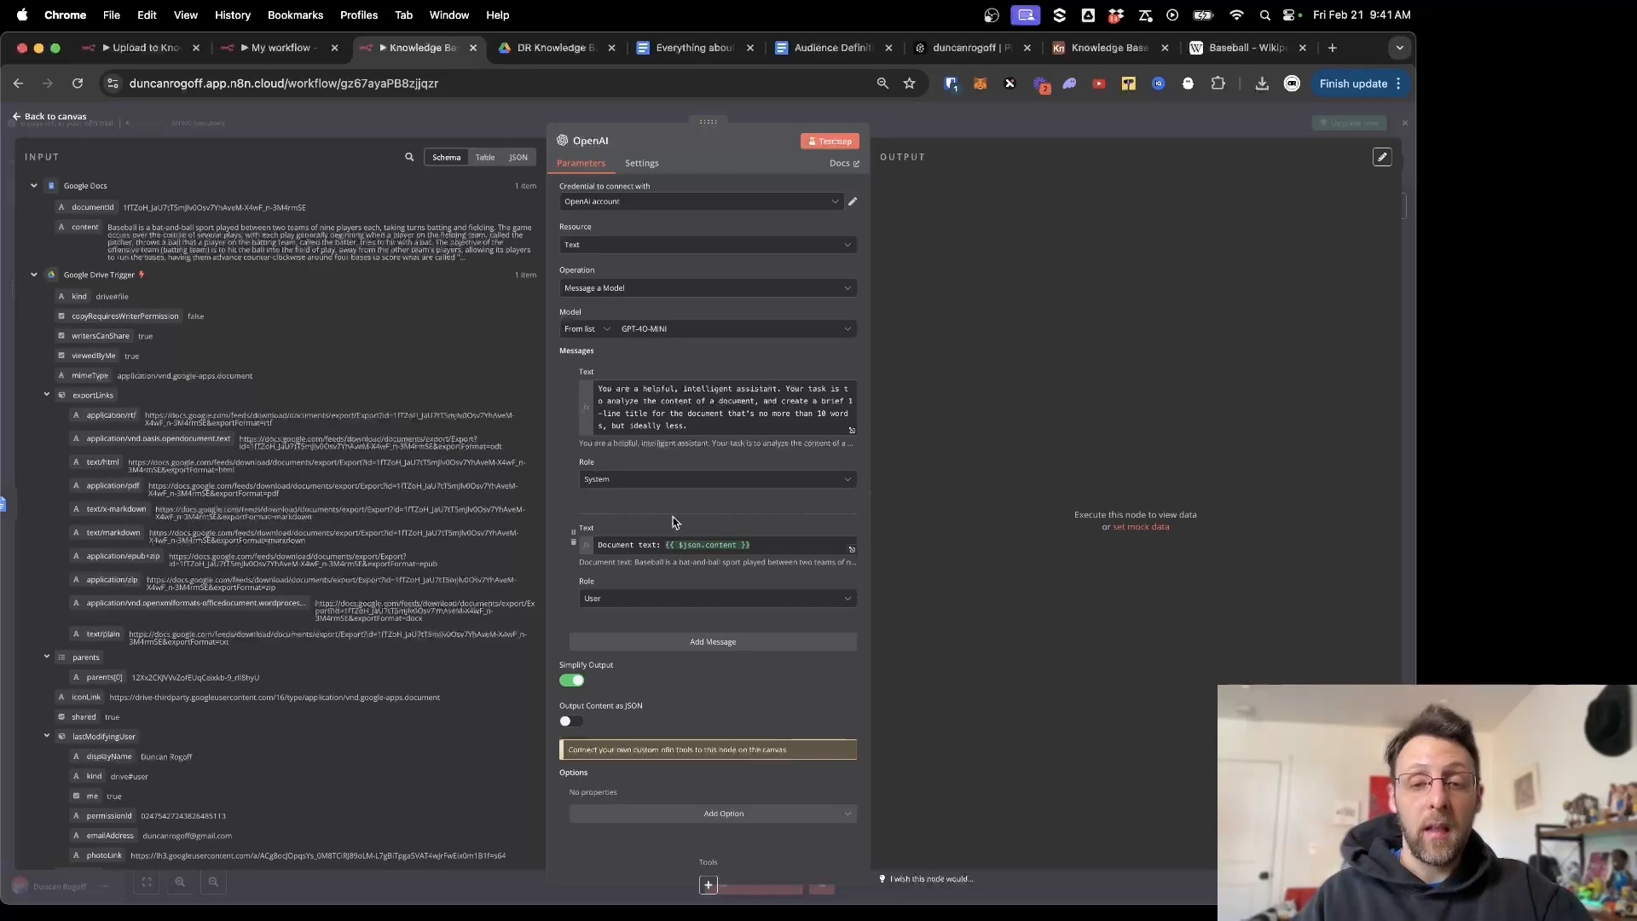
pyautogui.click(842, 143)
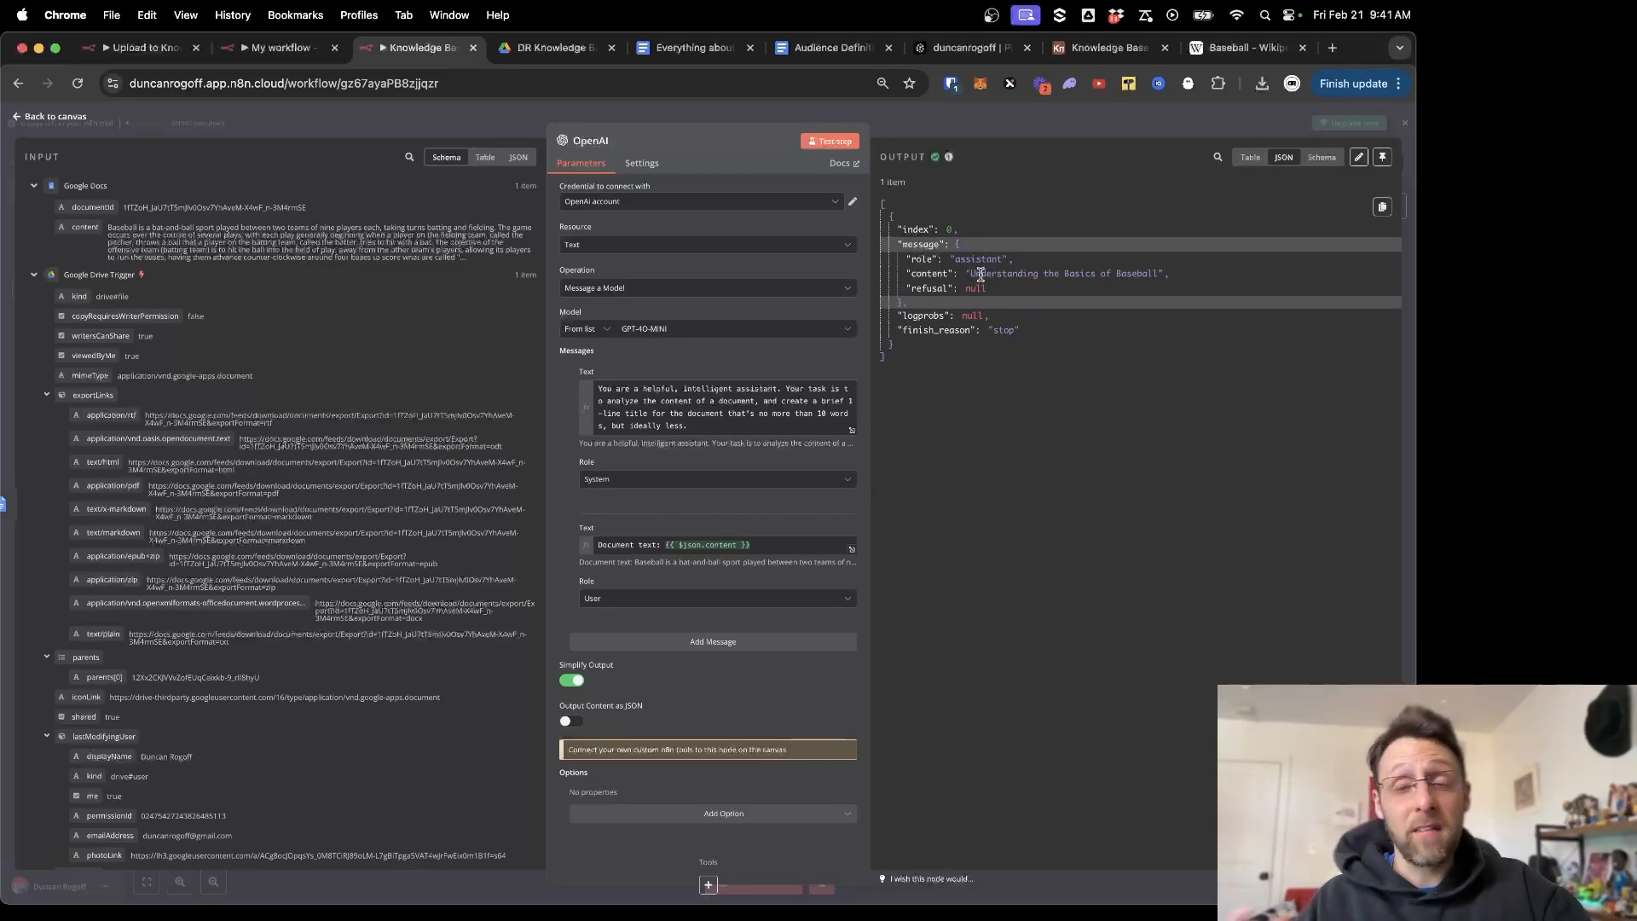
# Add an Airtable 'Create a record' step after OpenAI and view the Knowledge Base table in Airtable.
pyautogui.click(727, 111)
pyautogui.click(844, 455)
pyautogui.write('airt')
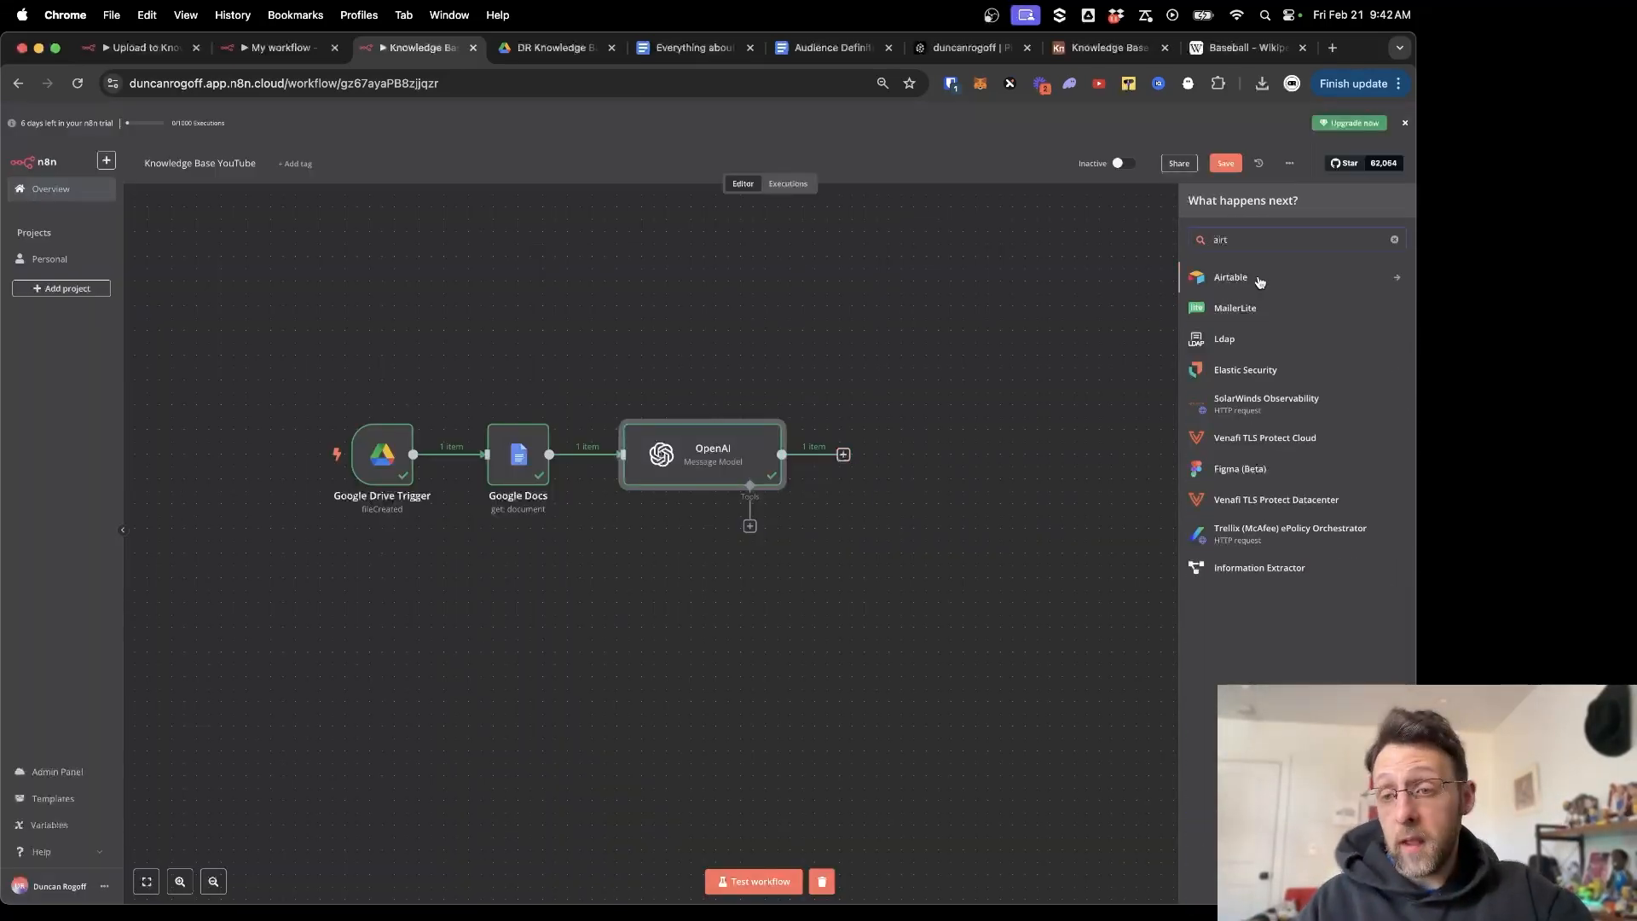
pyautogui.click(1255, 282)
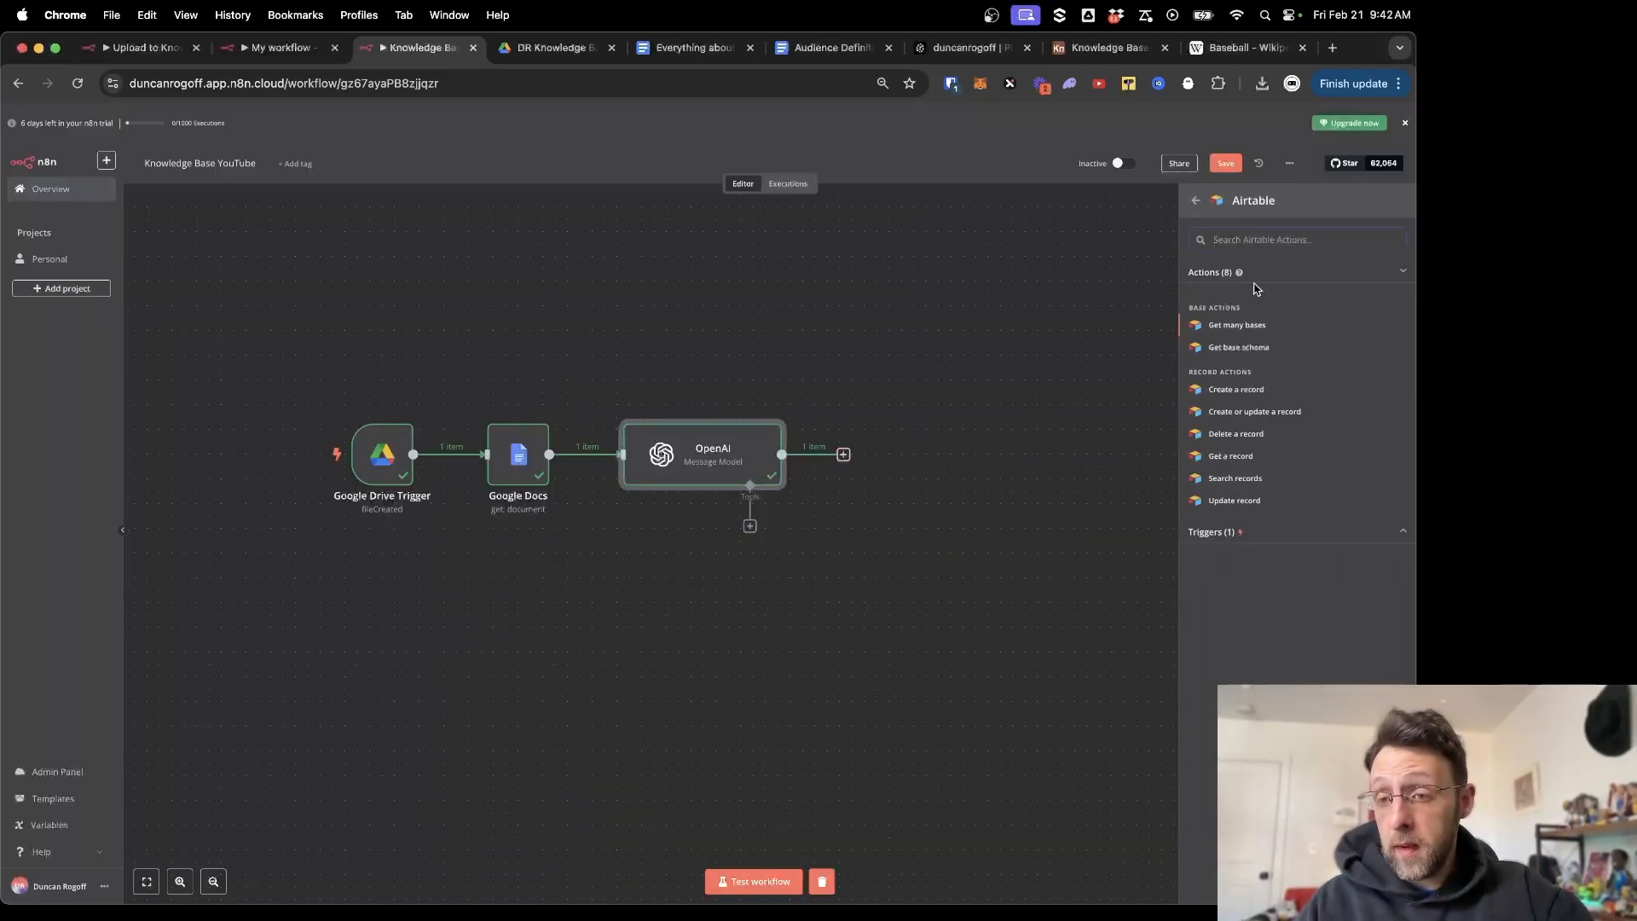
pyautogui.click(1229, 394)
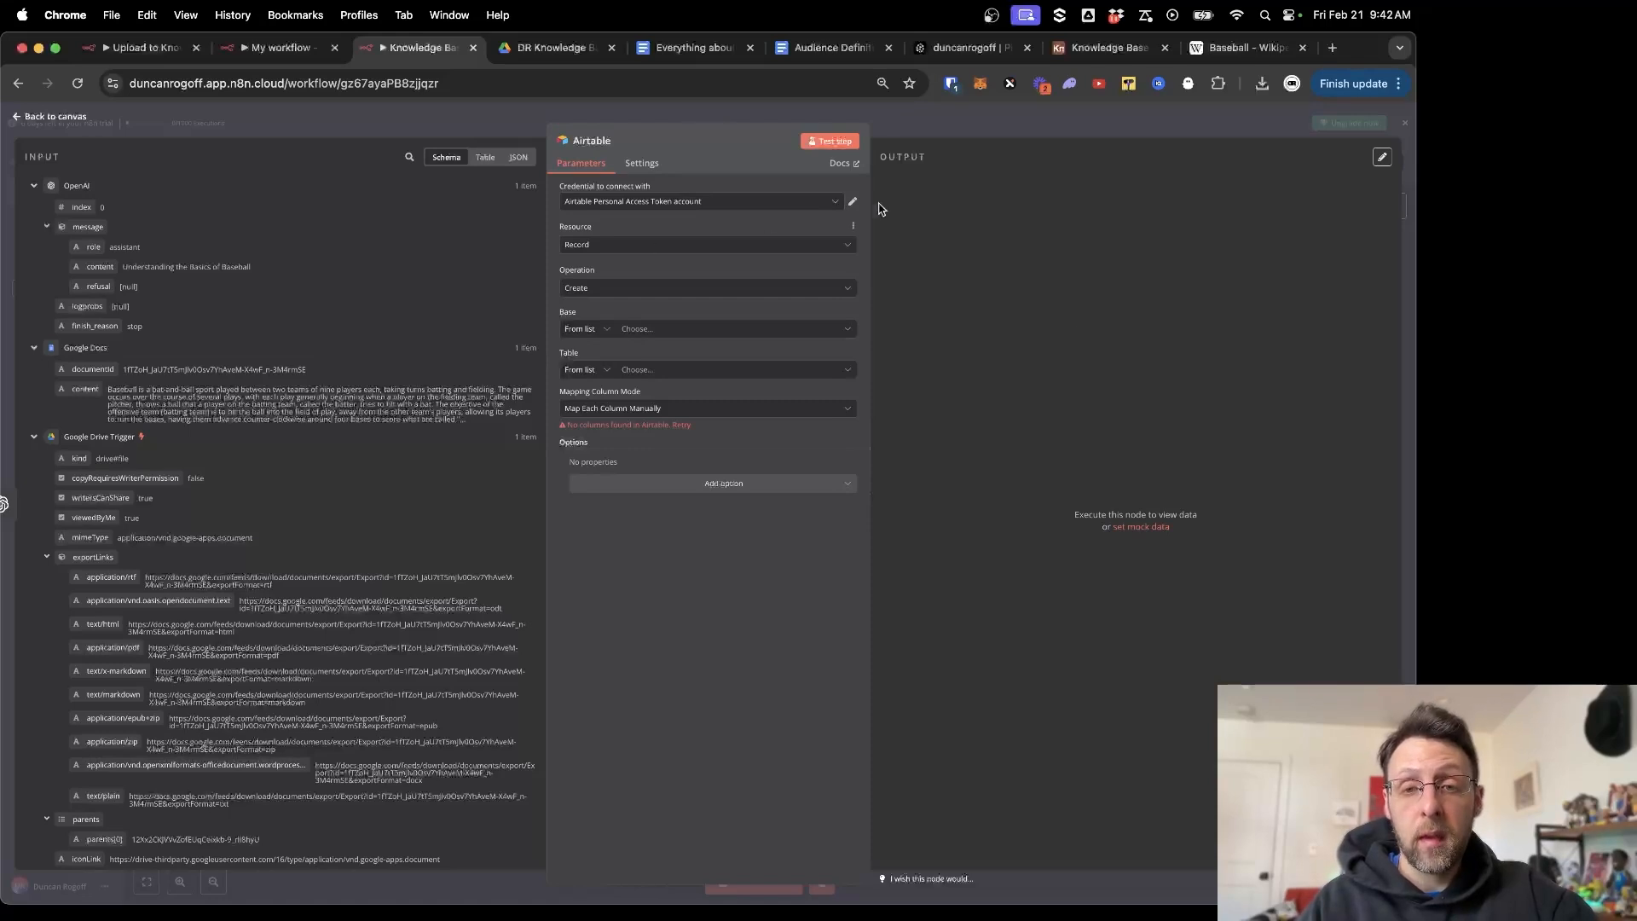
pyautogui.click(1093, 47)
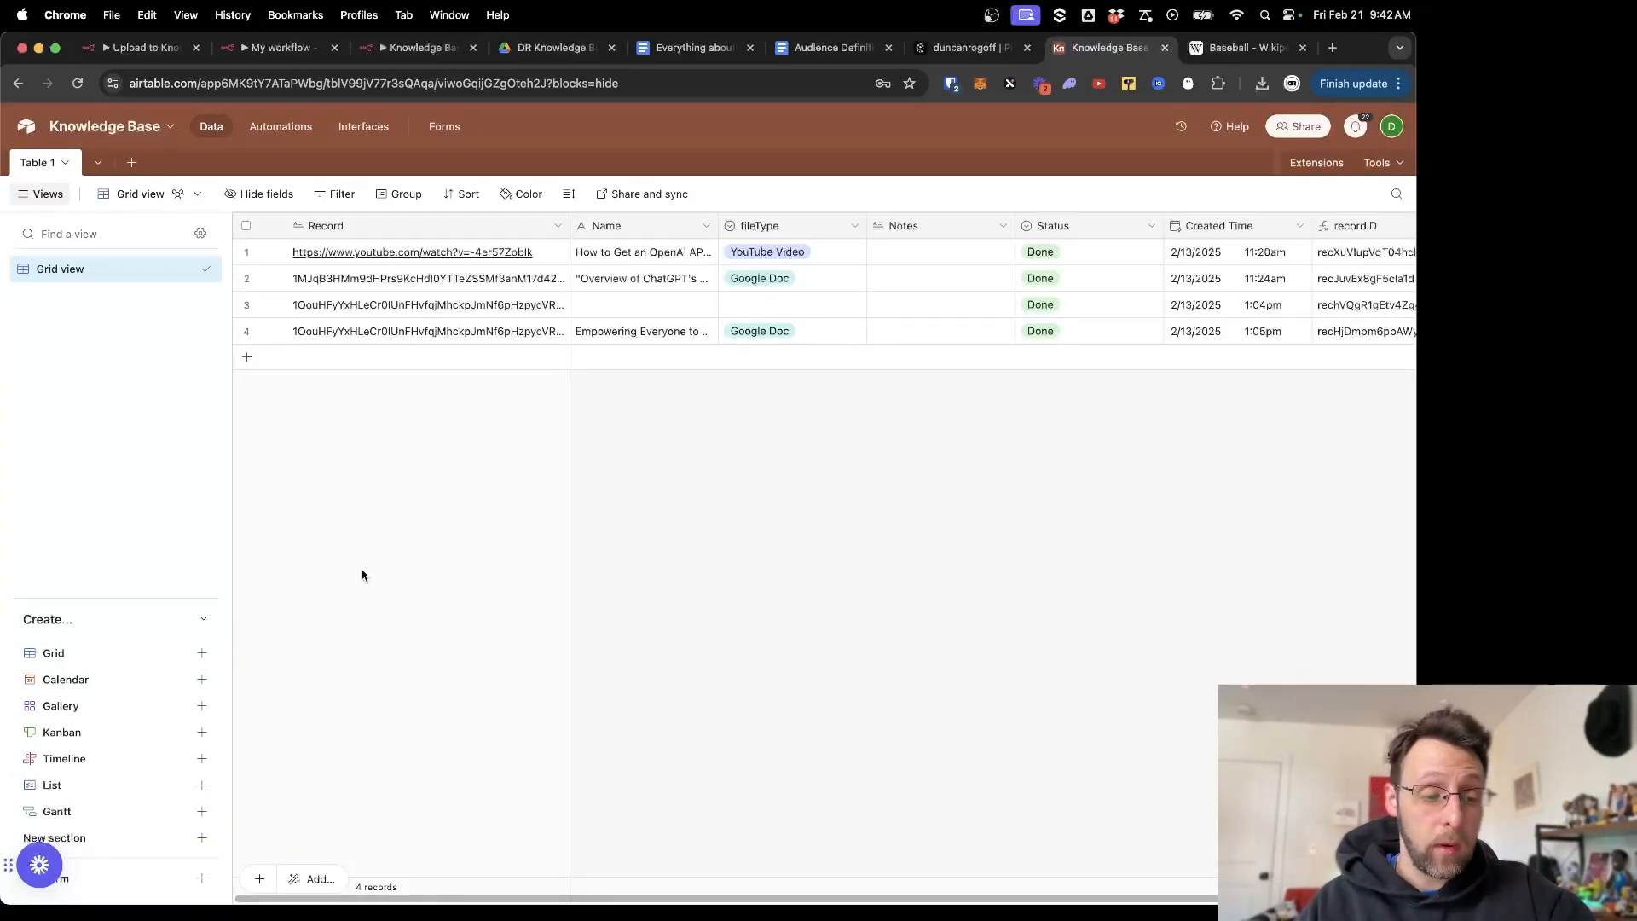
# Check the Builder Hub's OAuth integrations list for the enabled N8N integration, then close the page.
pyautogui.click(1392, 132)
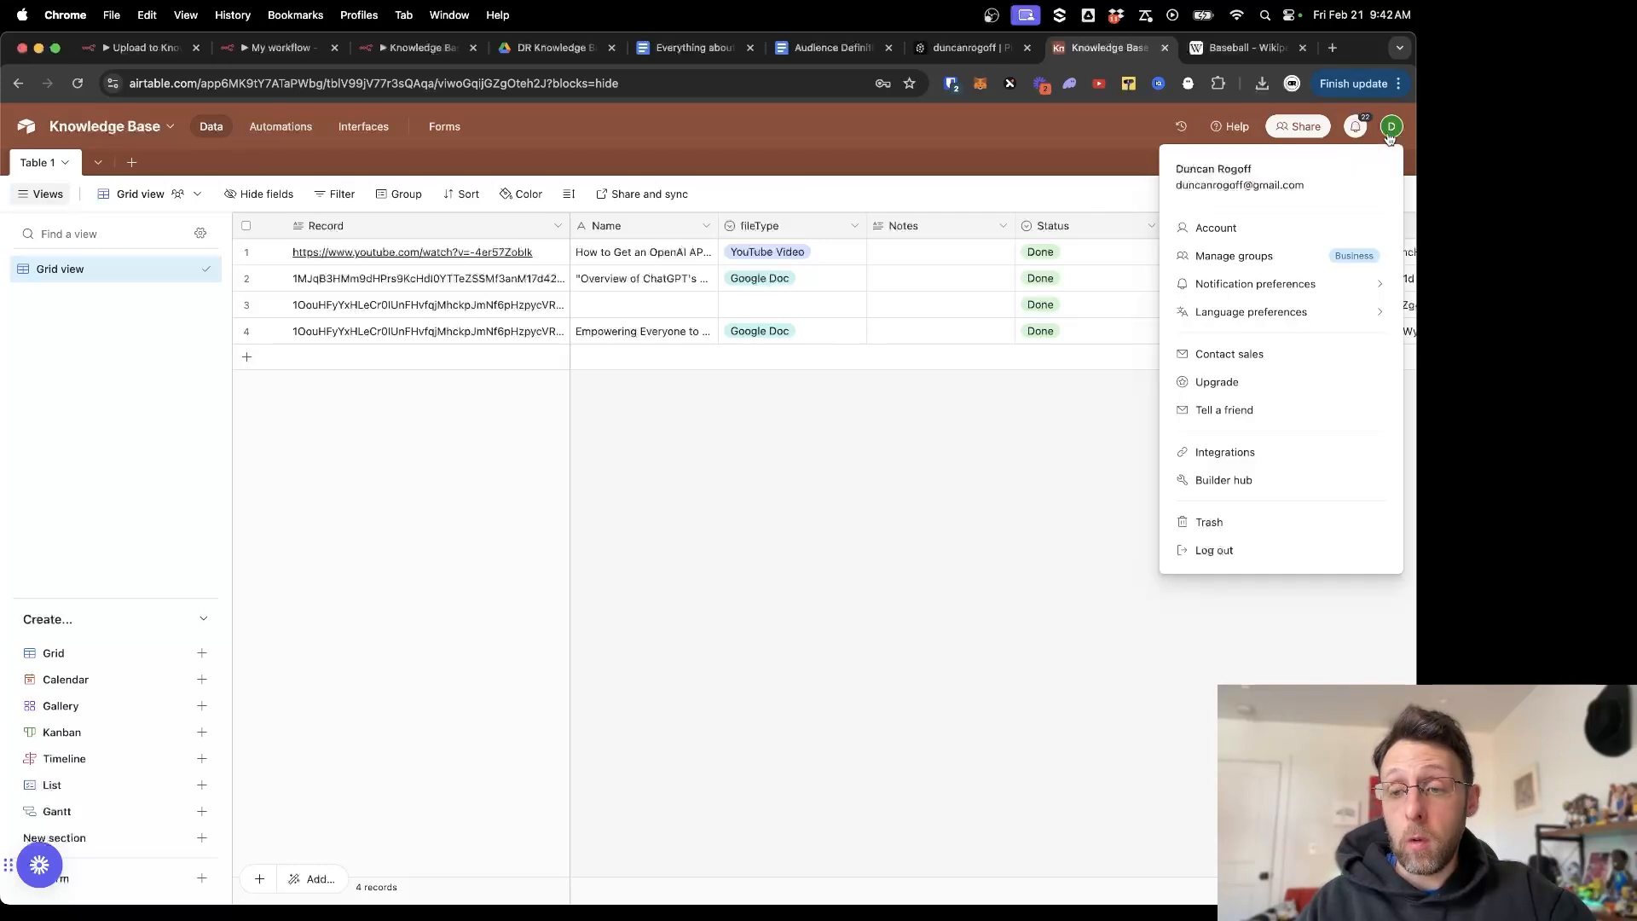
pyautogui.click(1228, 480)
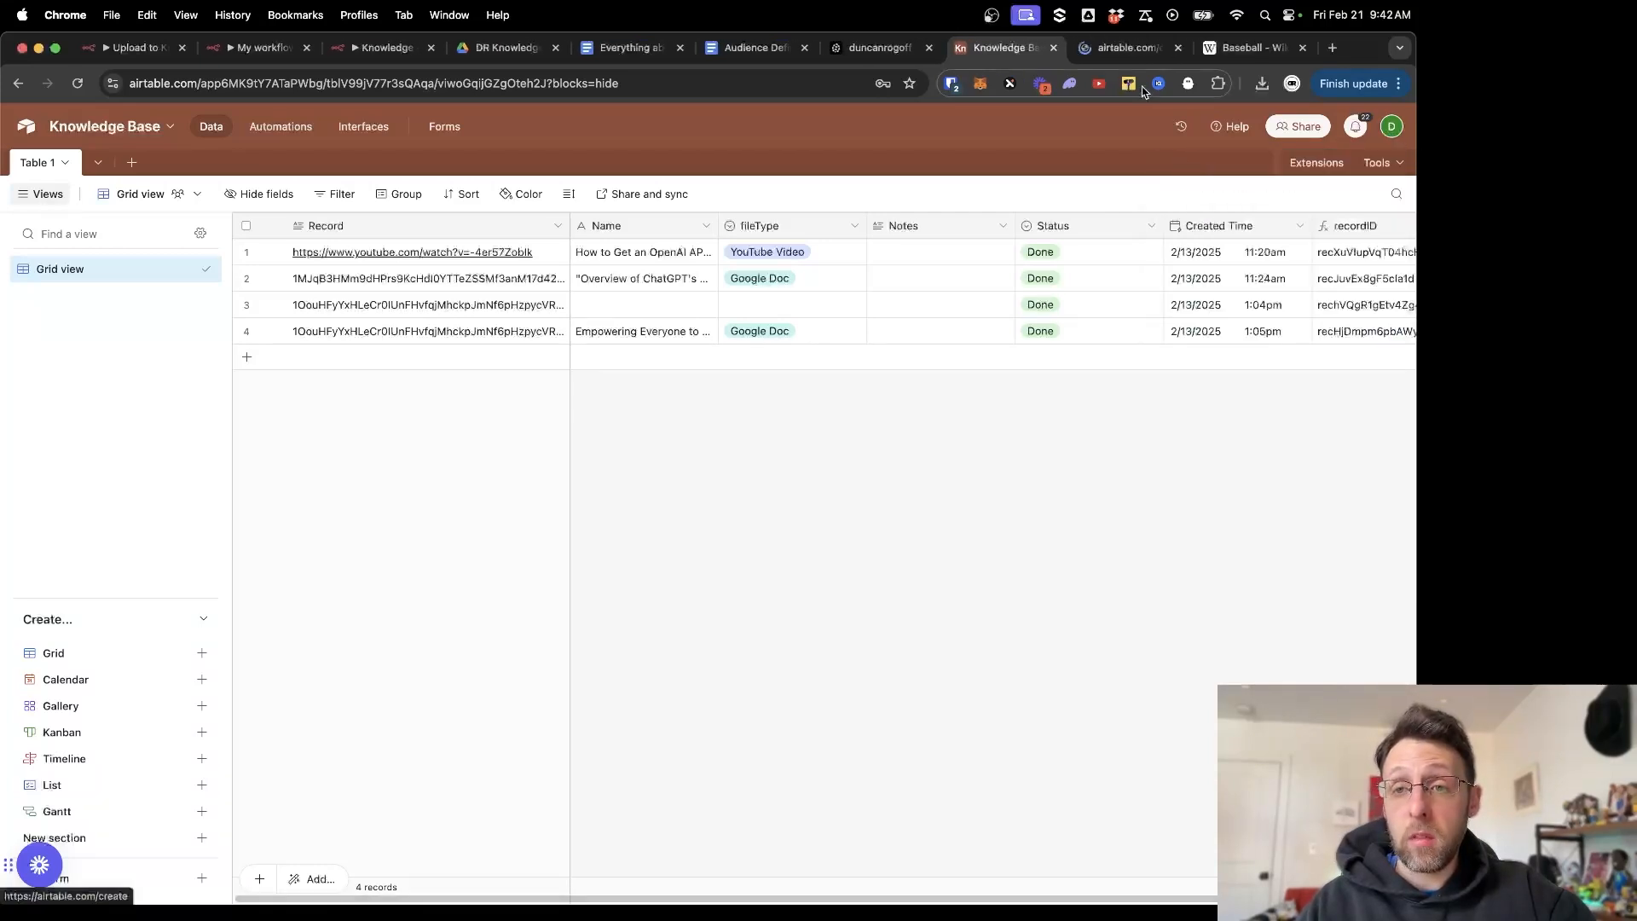
pyautogui.click(1126, 50)
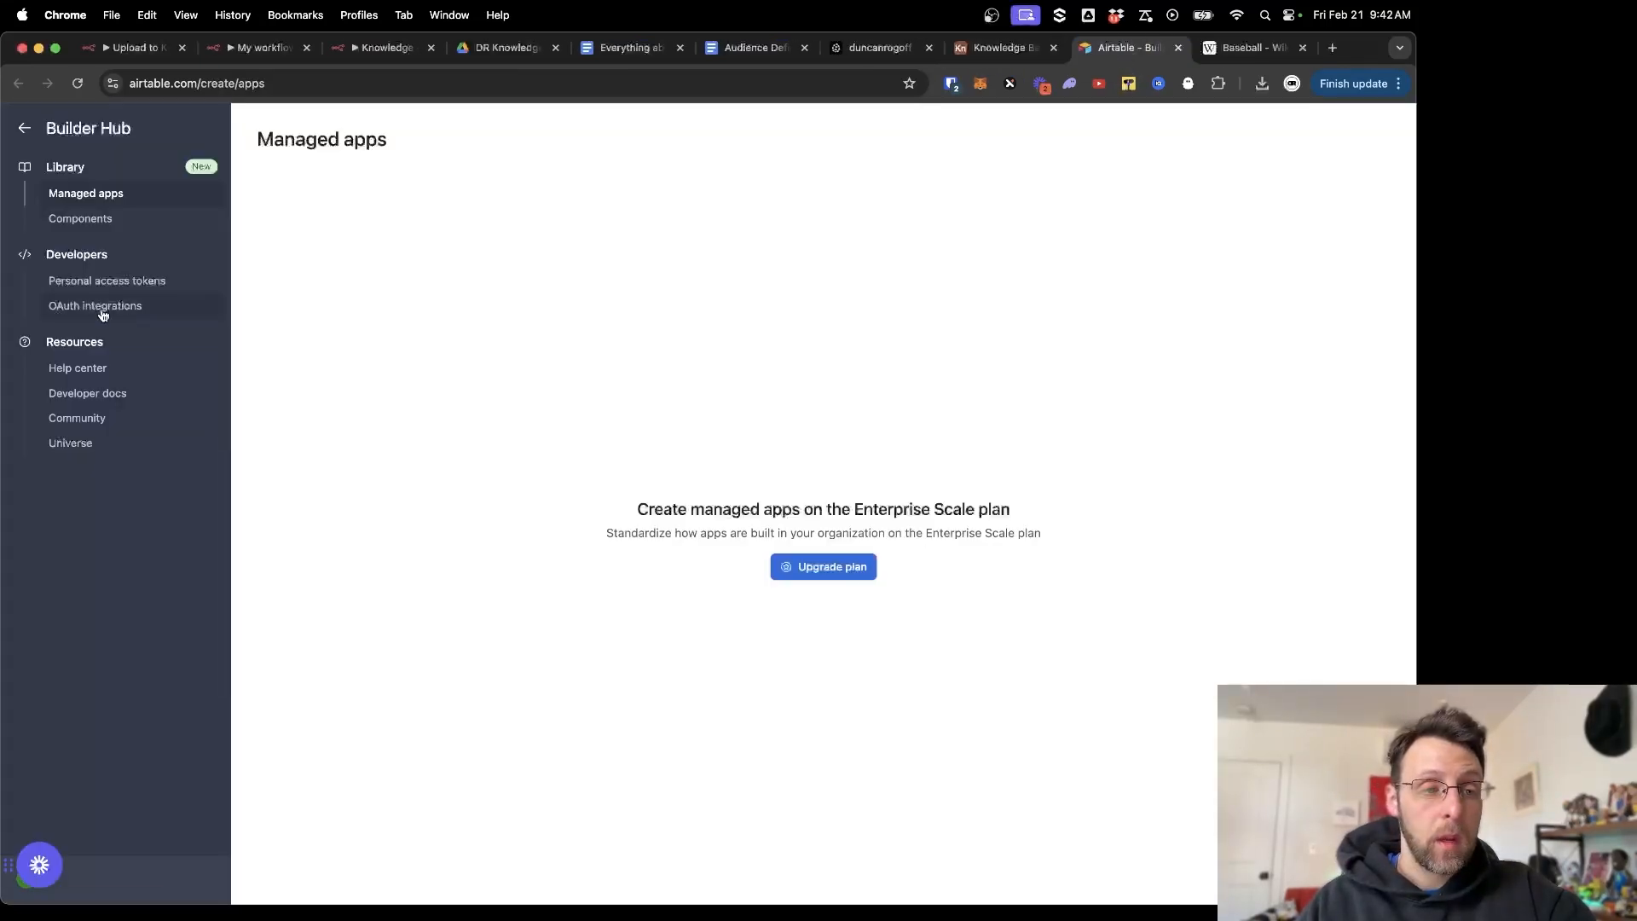
pyautogui.click(99, 308)
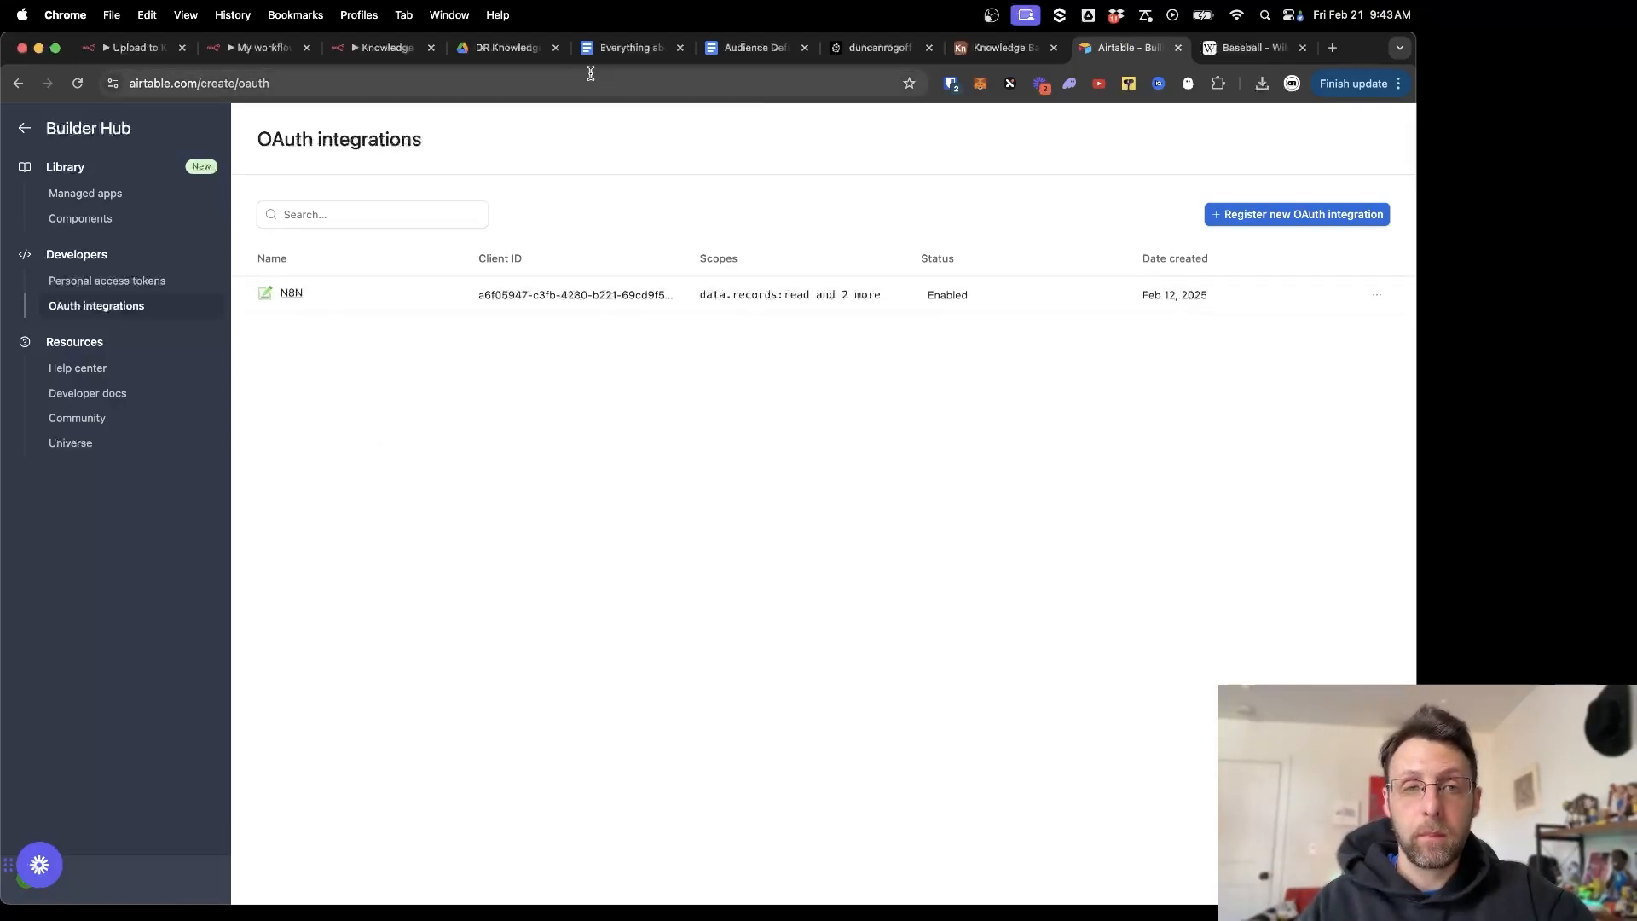
pyautogui.press('super+w')
# Select the Knowledge Base base and Table 1 as the Airtable step's target.
pyautogui.click(396, 51)
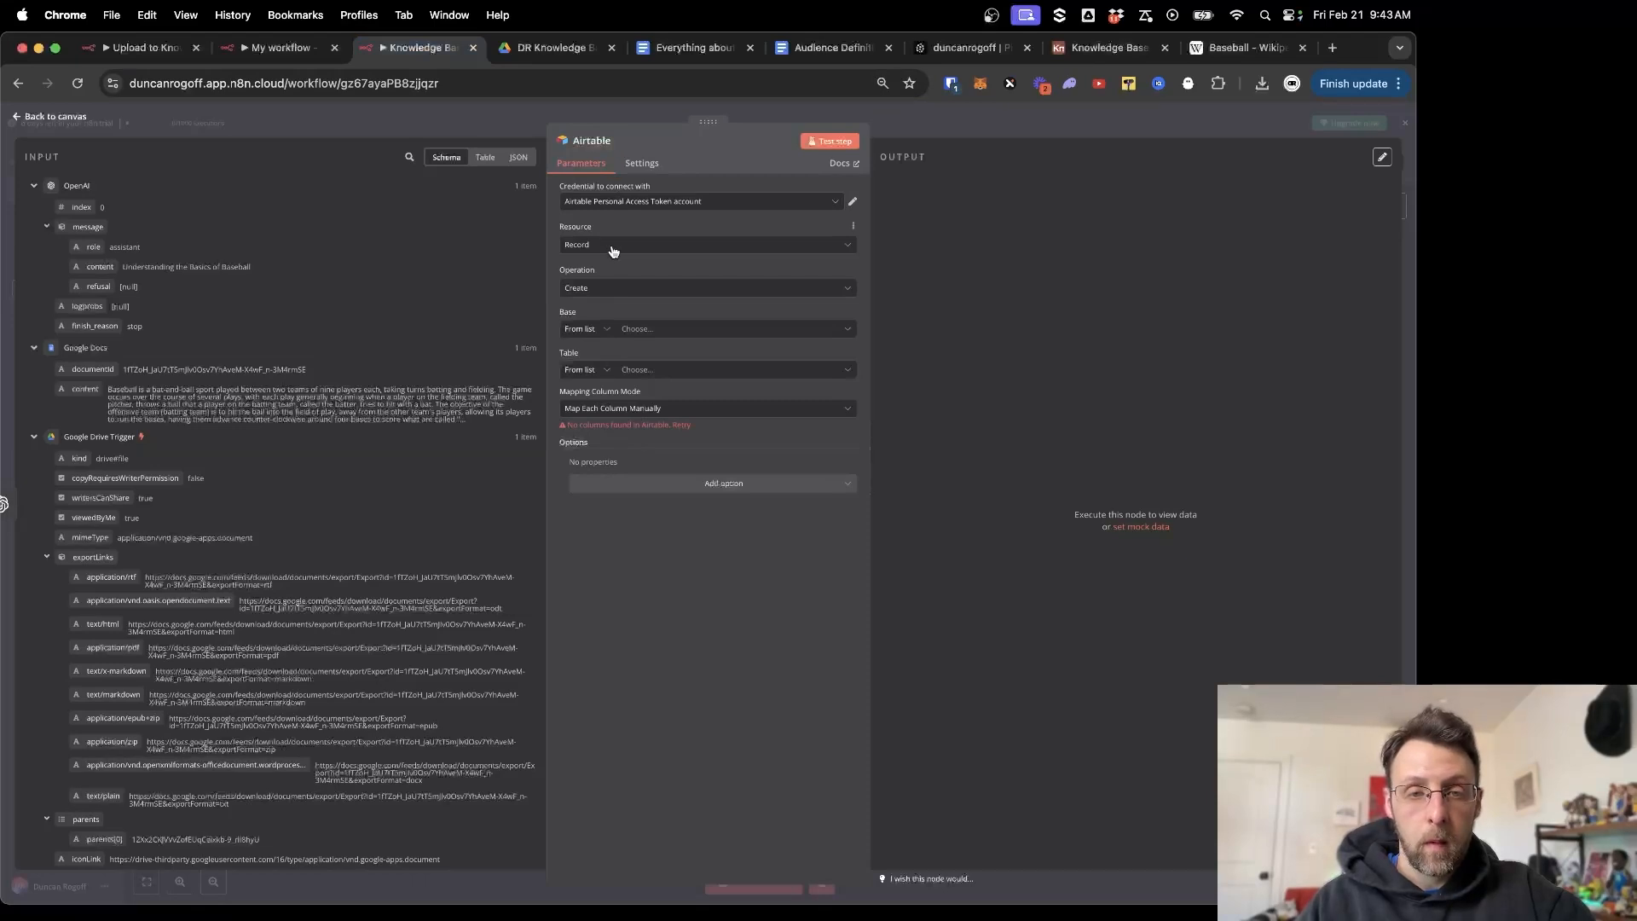
pyautogui.click(692, 332)
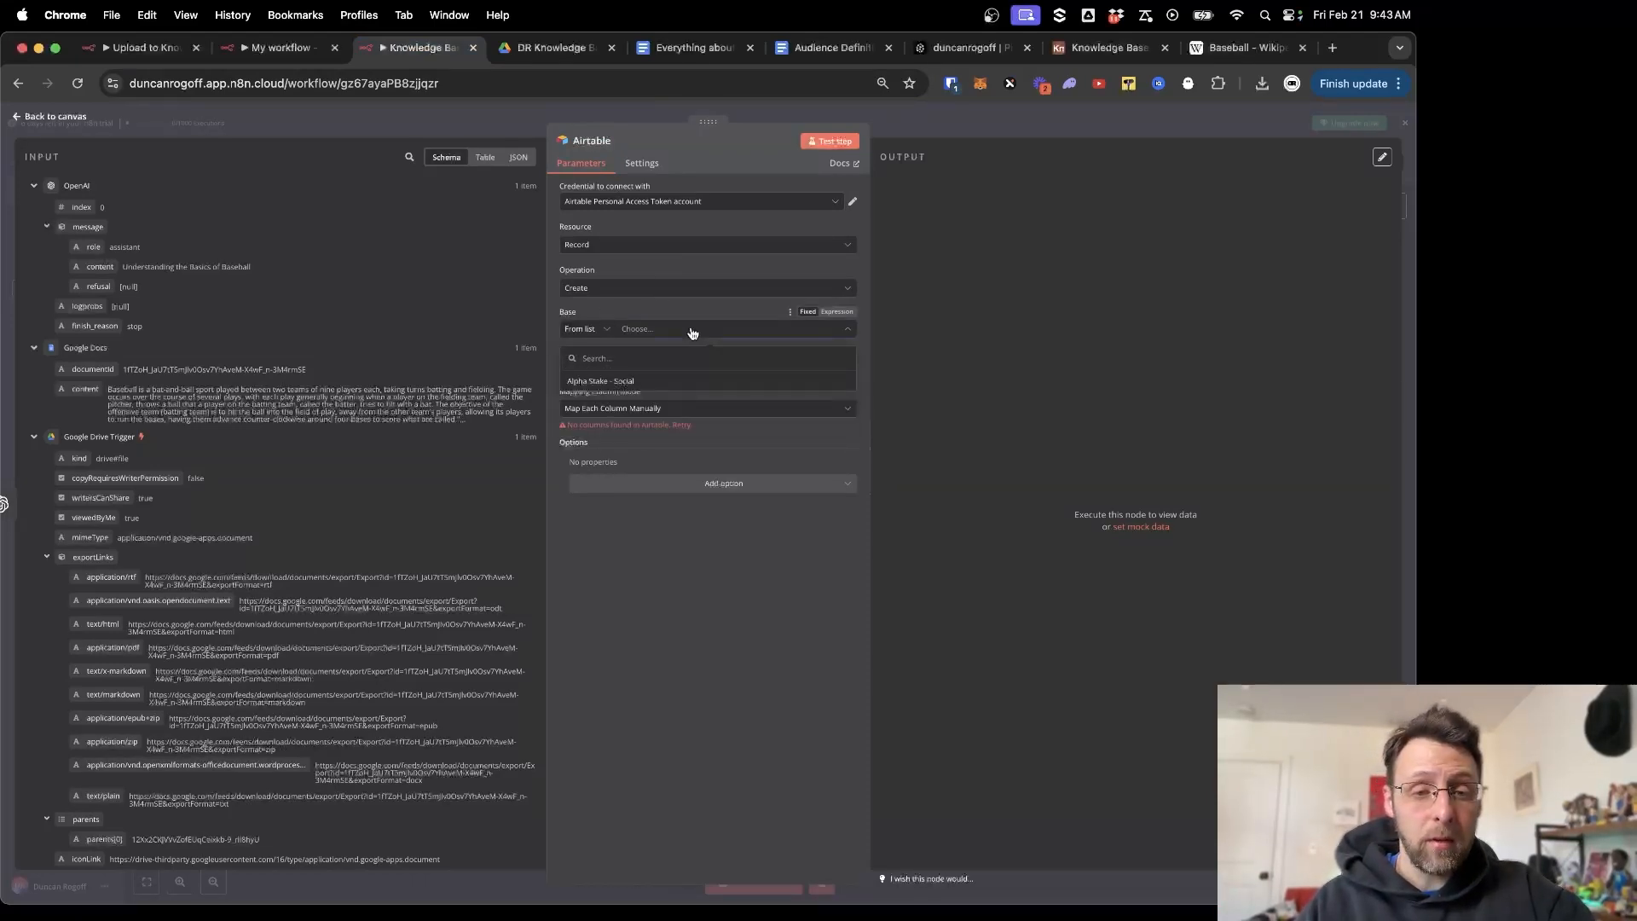
pyautogui.scroll(-5, 641, 434)
pyautogui.scroll(-4, 641, 438)
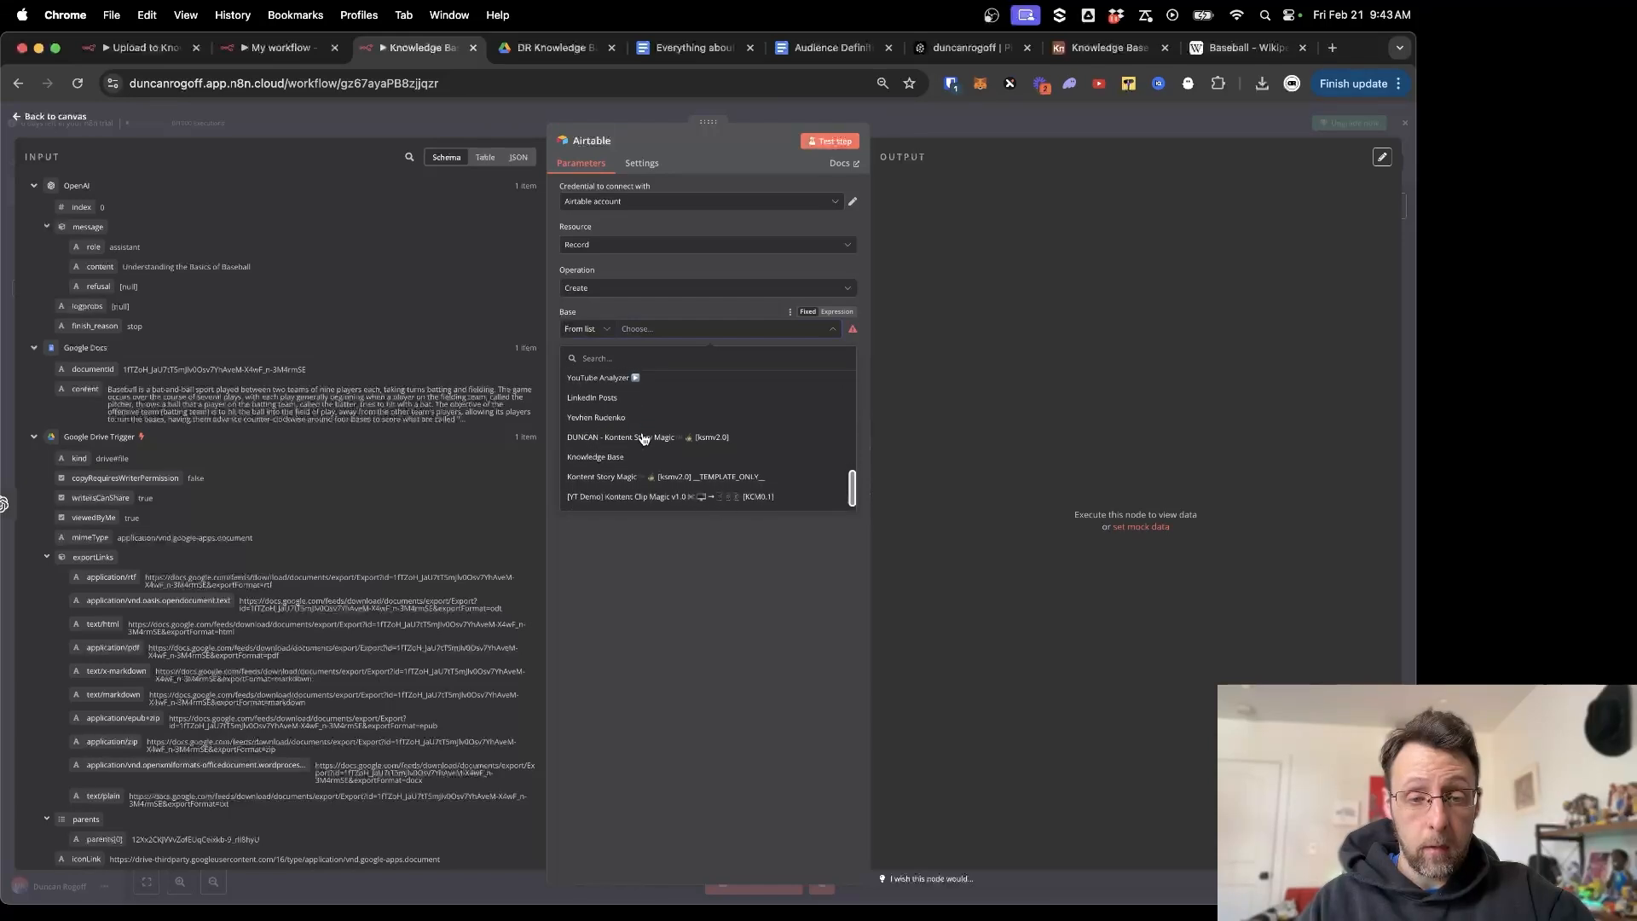
pyautogui.click(614, 442)
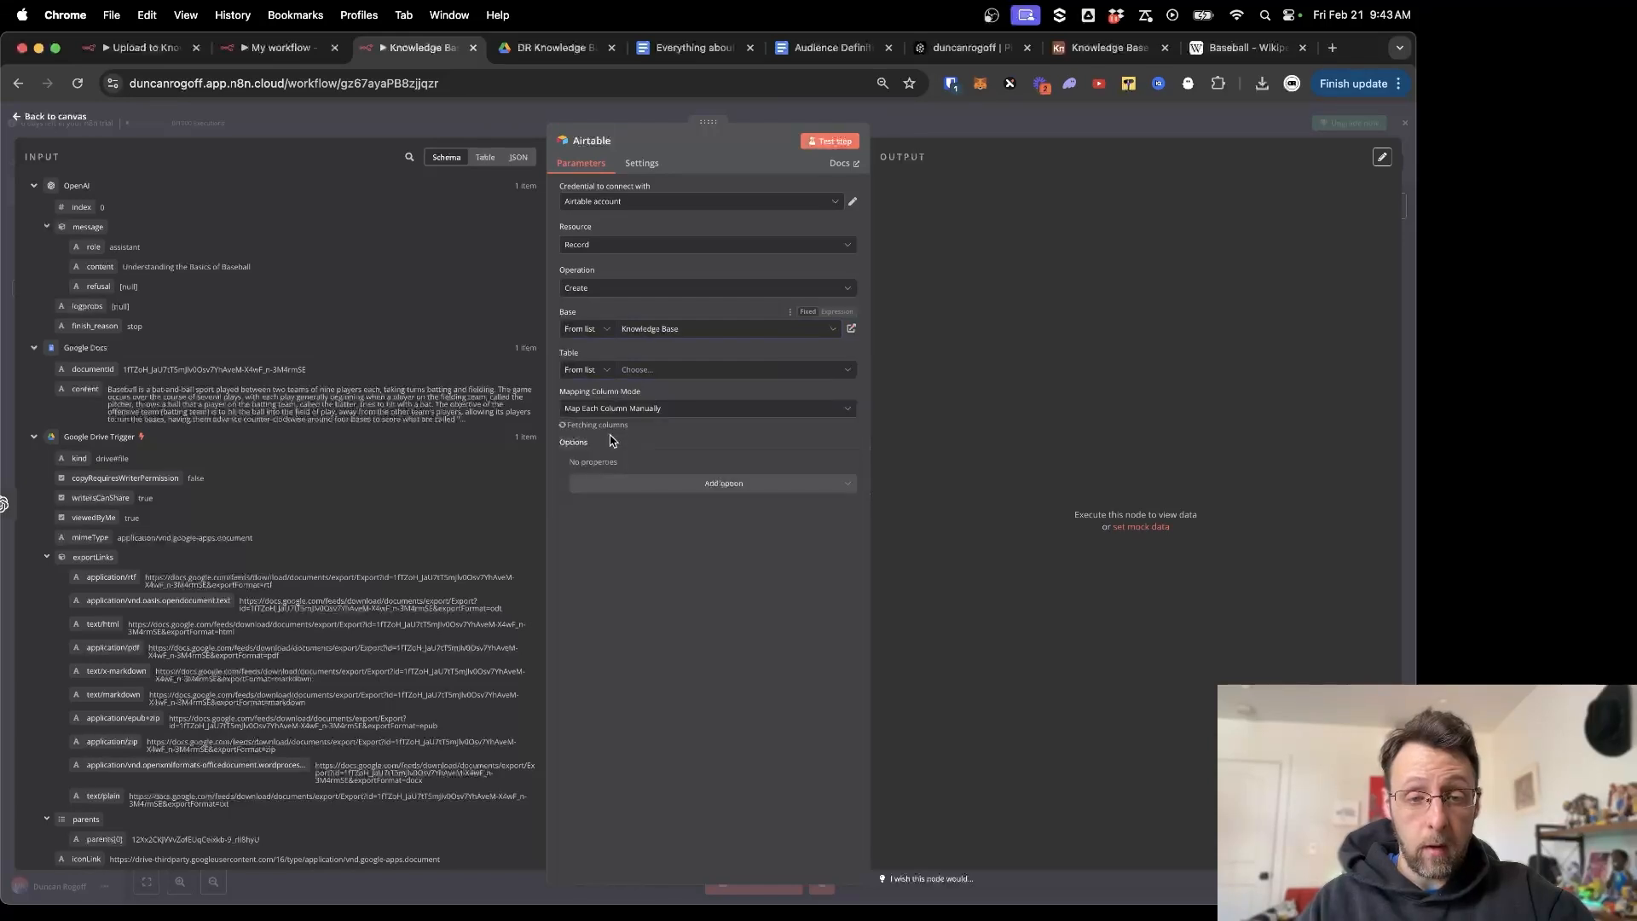
pyautogui.click(683, 373)
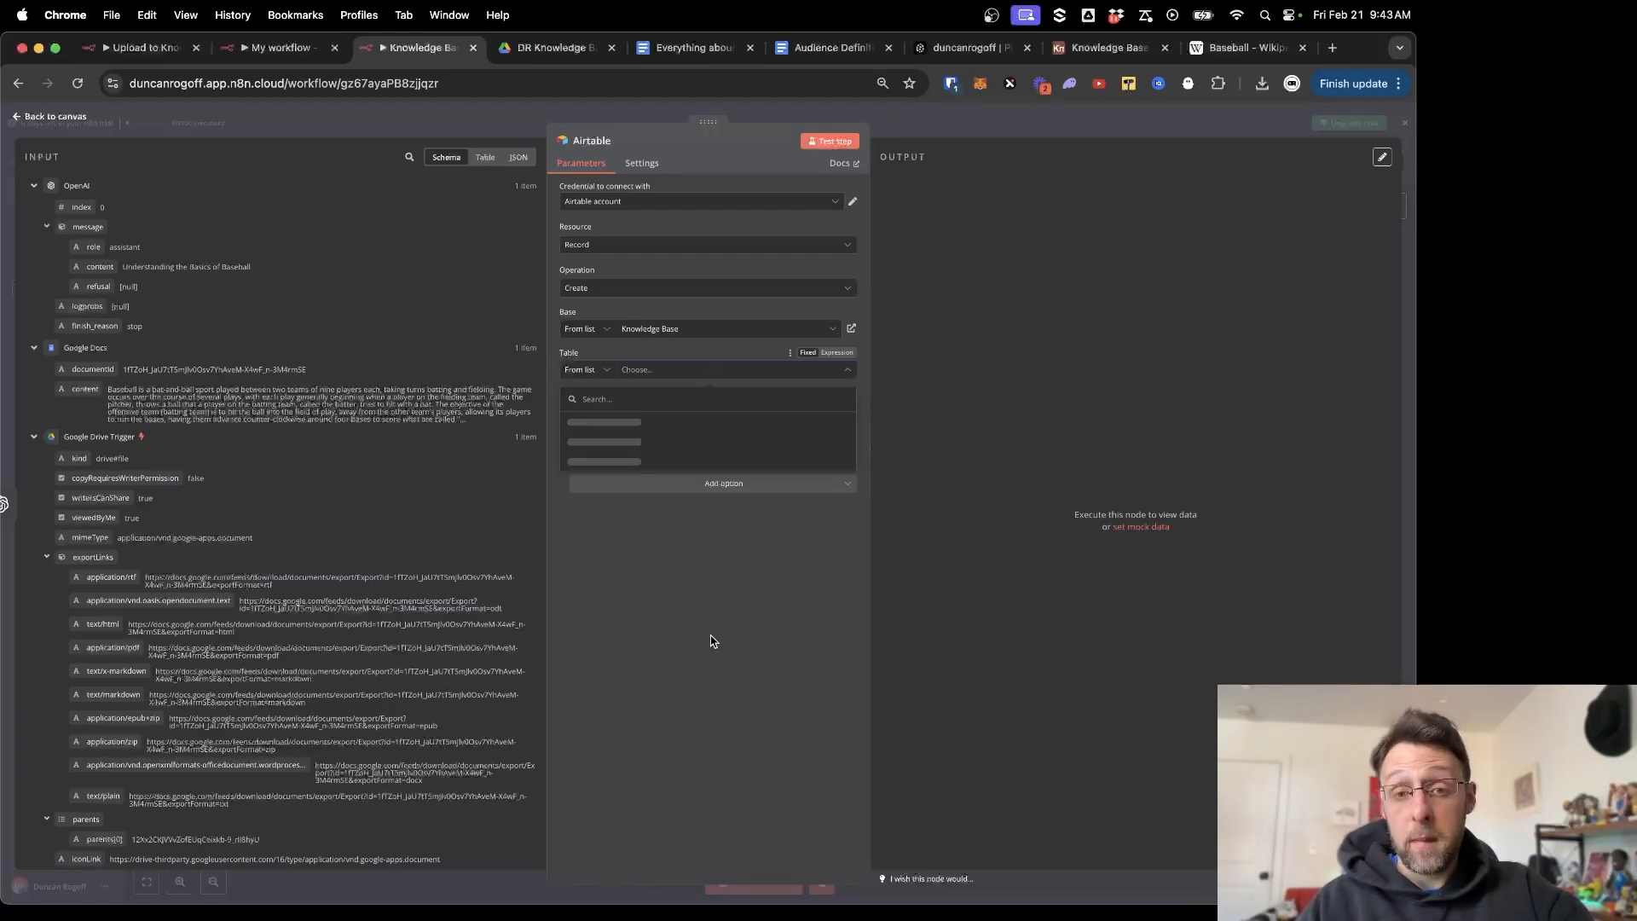
pyautogui.click(715, 641)
pyautogui.click(694, 372)
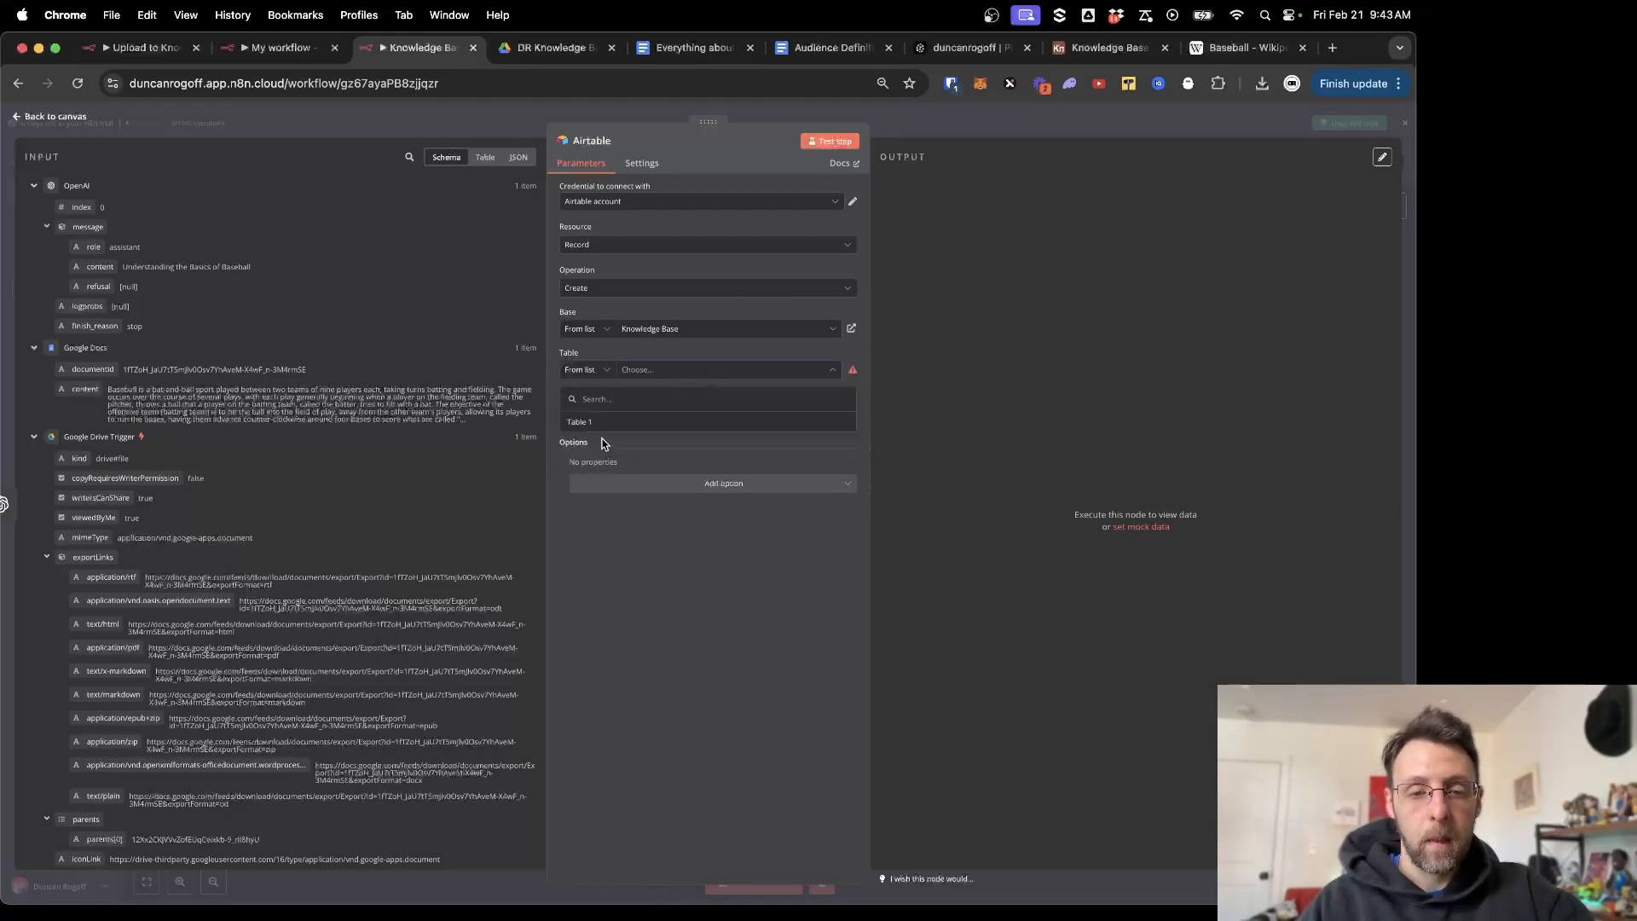
pyautogui.click(584, 427)
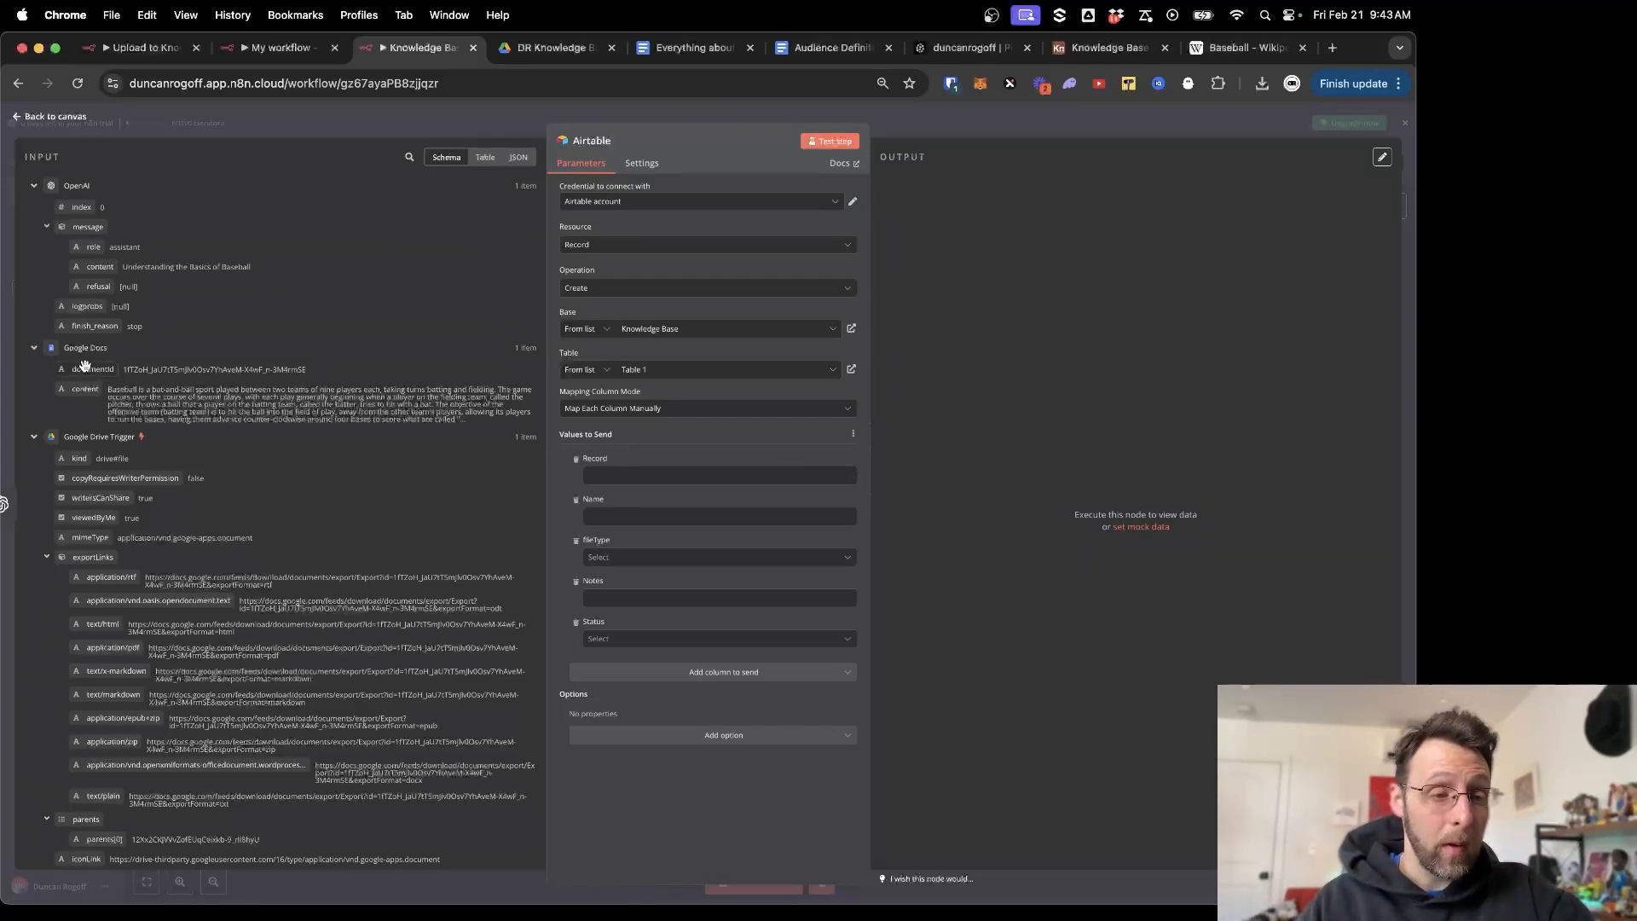
# Map the Google Docs documentId into Record and the OpenAI title into Name, with fileType Google Doc.
pyautogui.moveTo(86, 358)
pyautogui.mouseDown()
pyautogui.moveTo(613, 516)
pyautogui.moveTo(673, 476)
pyautogui.mouseUp()
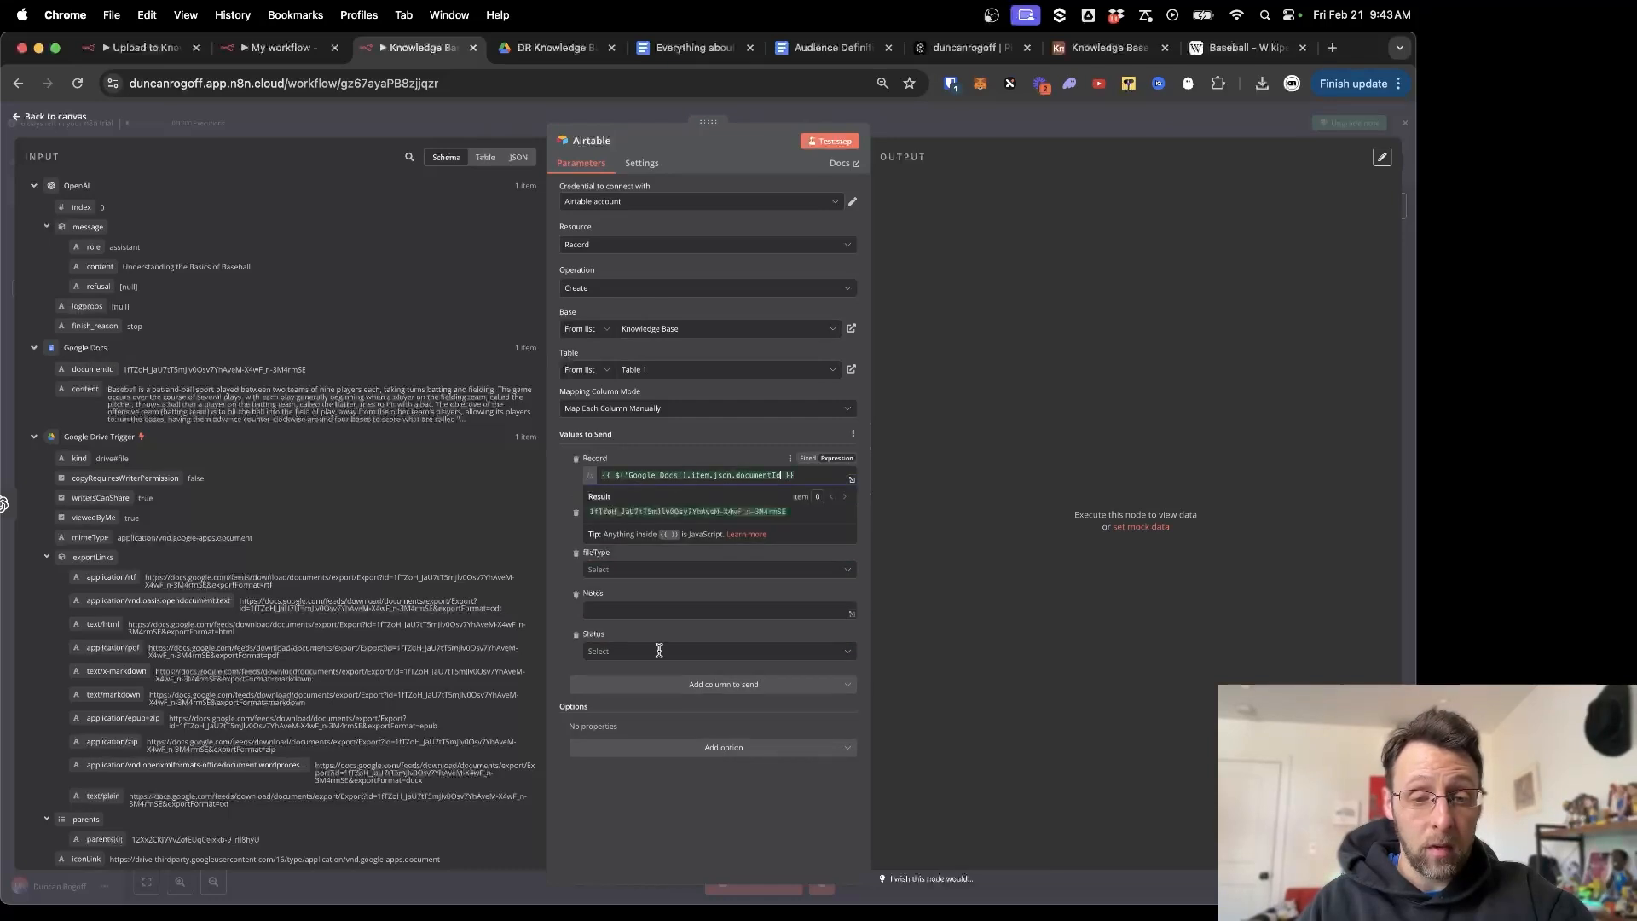
pyautogui.click(684, 779)
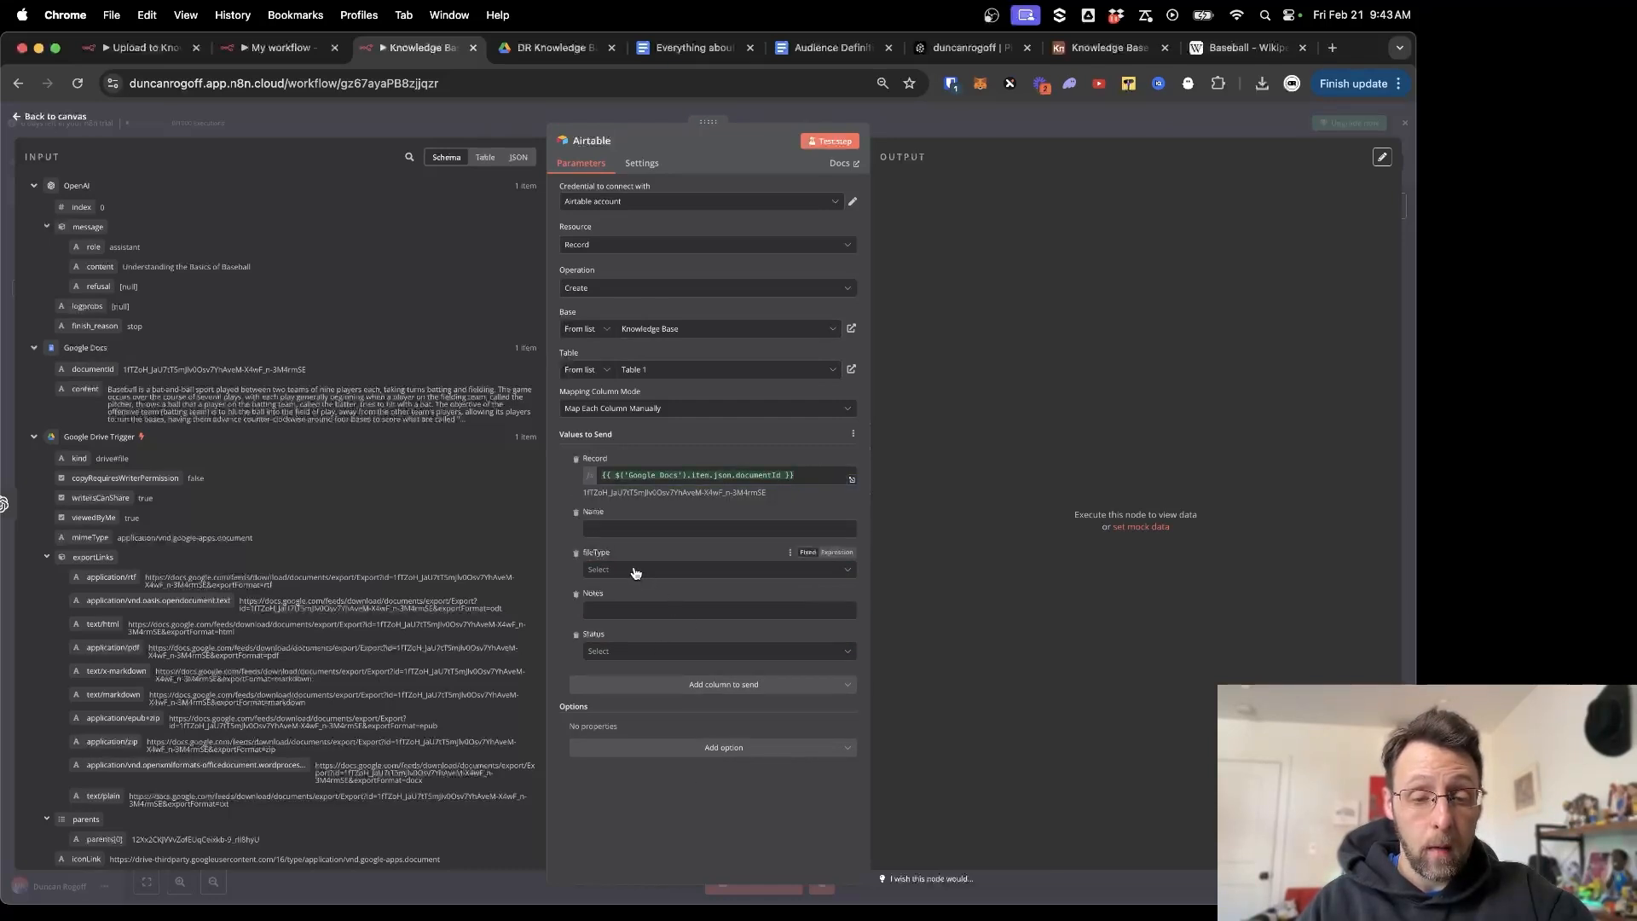
pyautogui.click(635, 570)
pyautogui.click(618, 642)
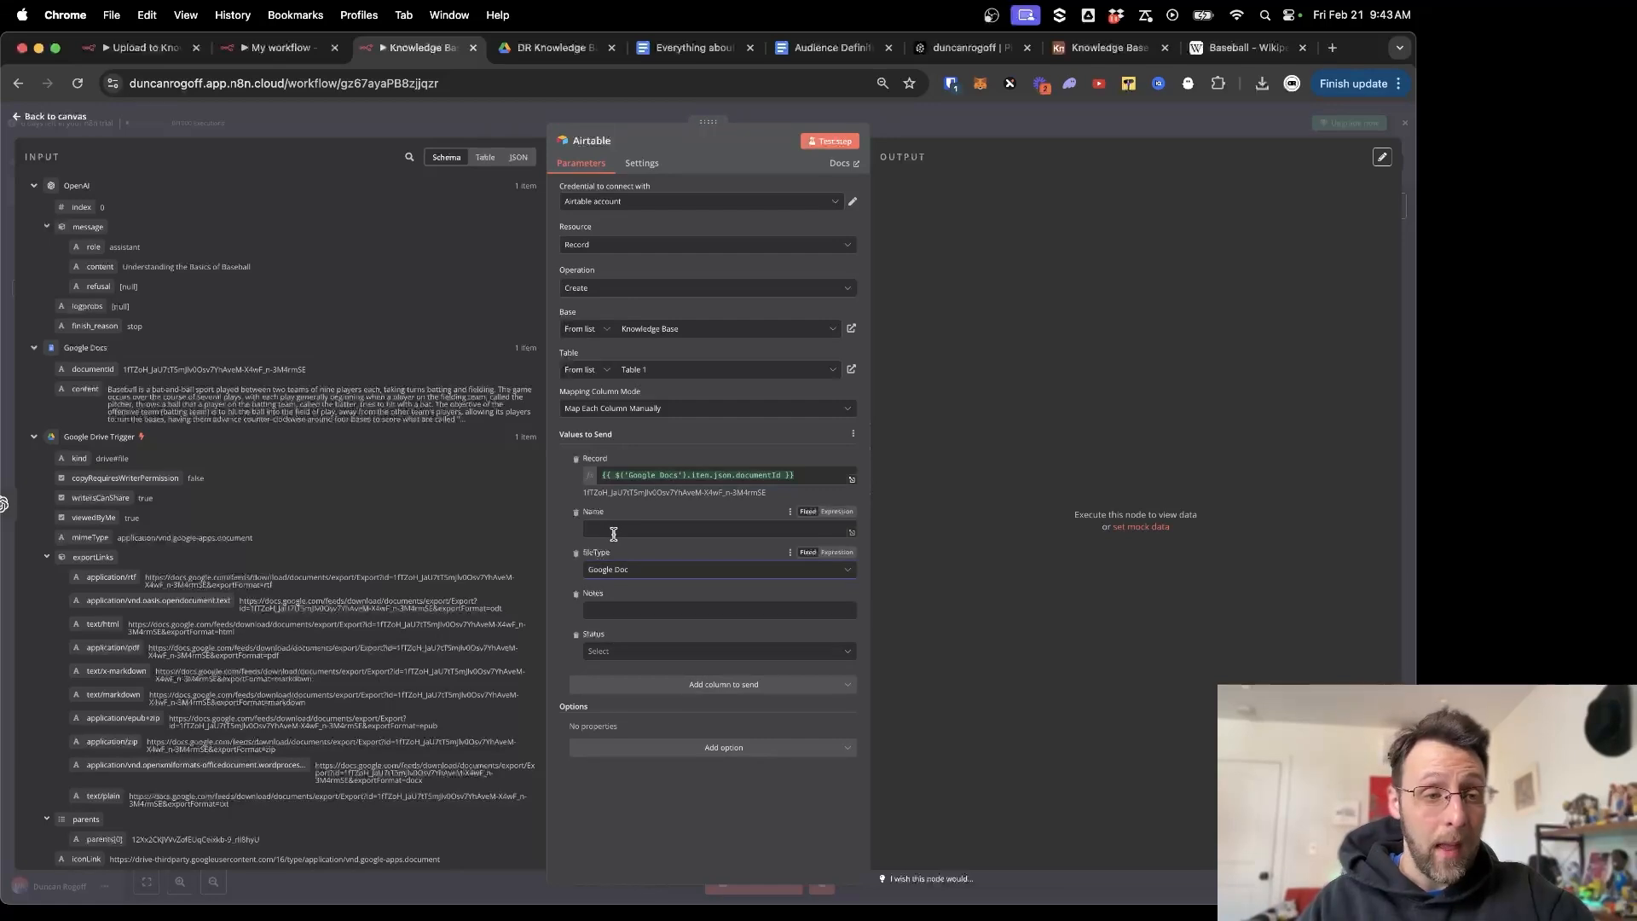
pyautogui.moveTo(99, 267); pyautogui.dragTo(614, 530)
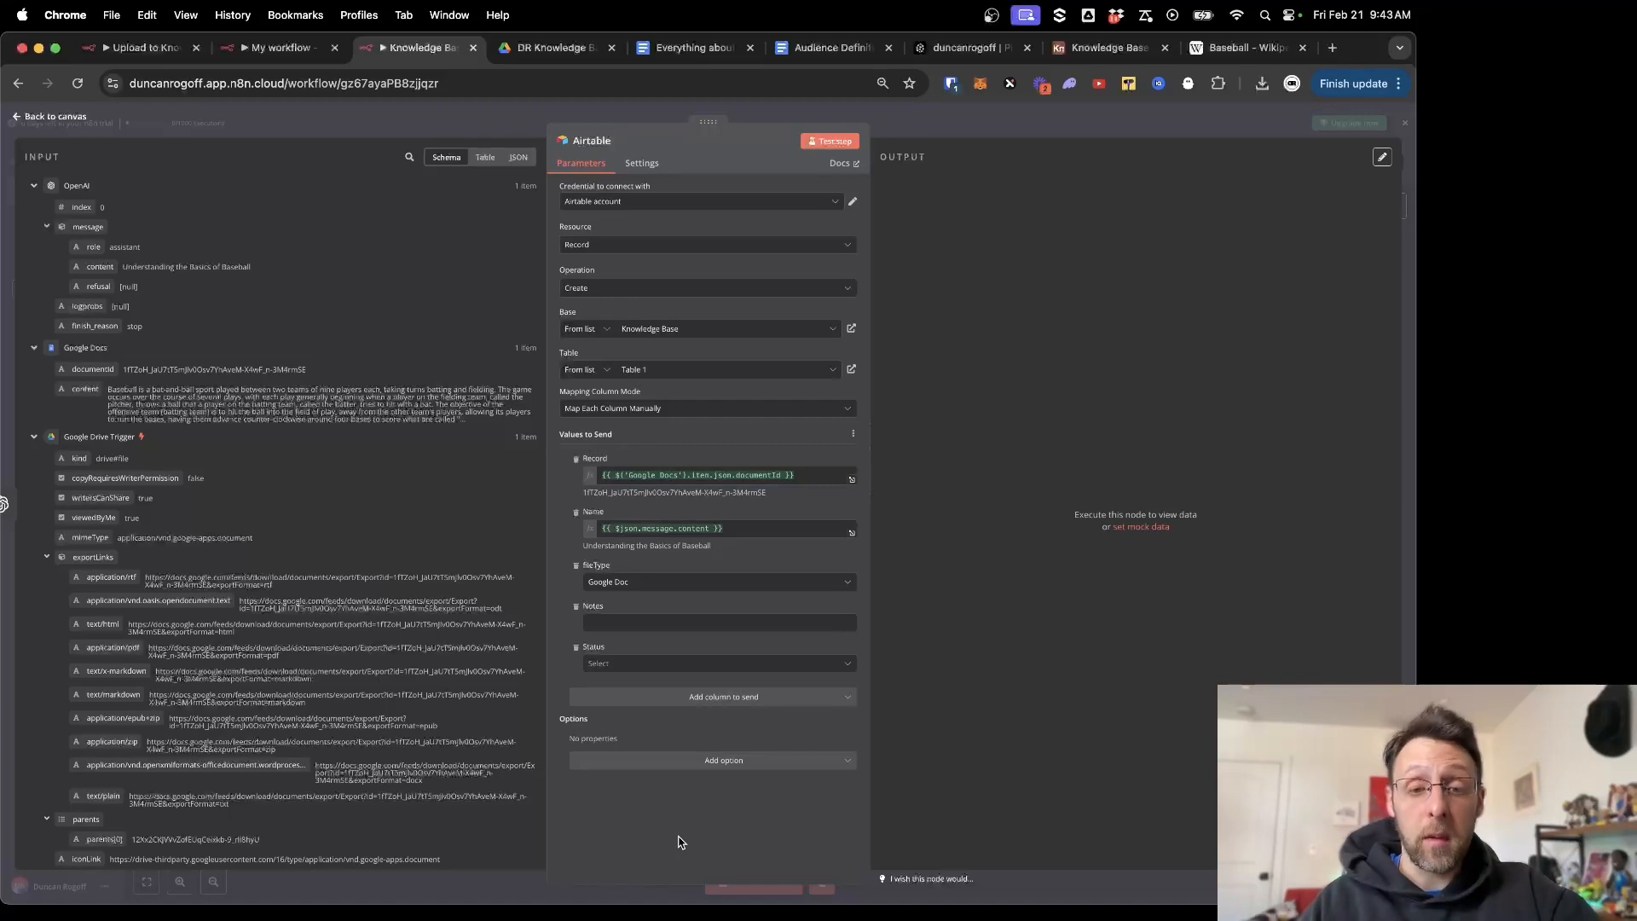
# Run the Airtable step to create the record and review its output fields.
pyautogui.click(830, 140)
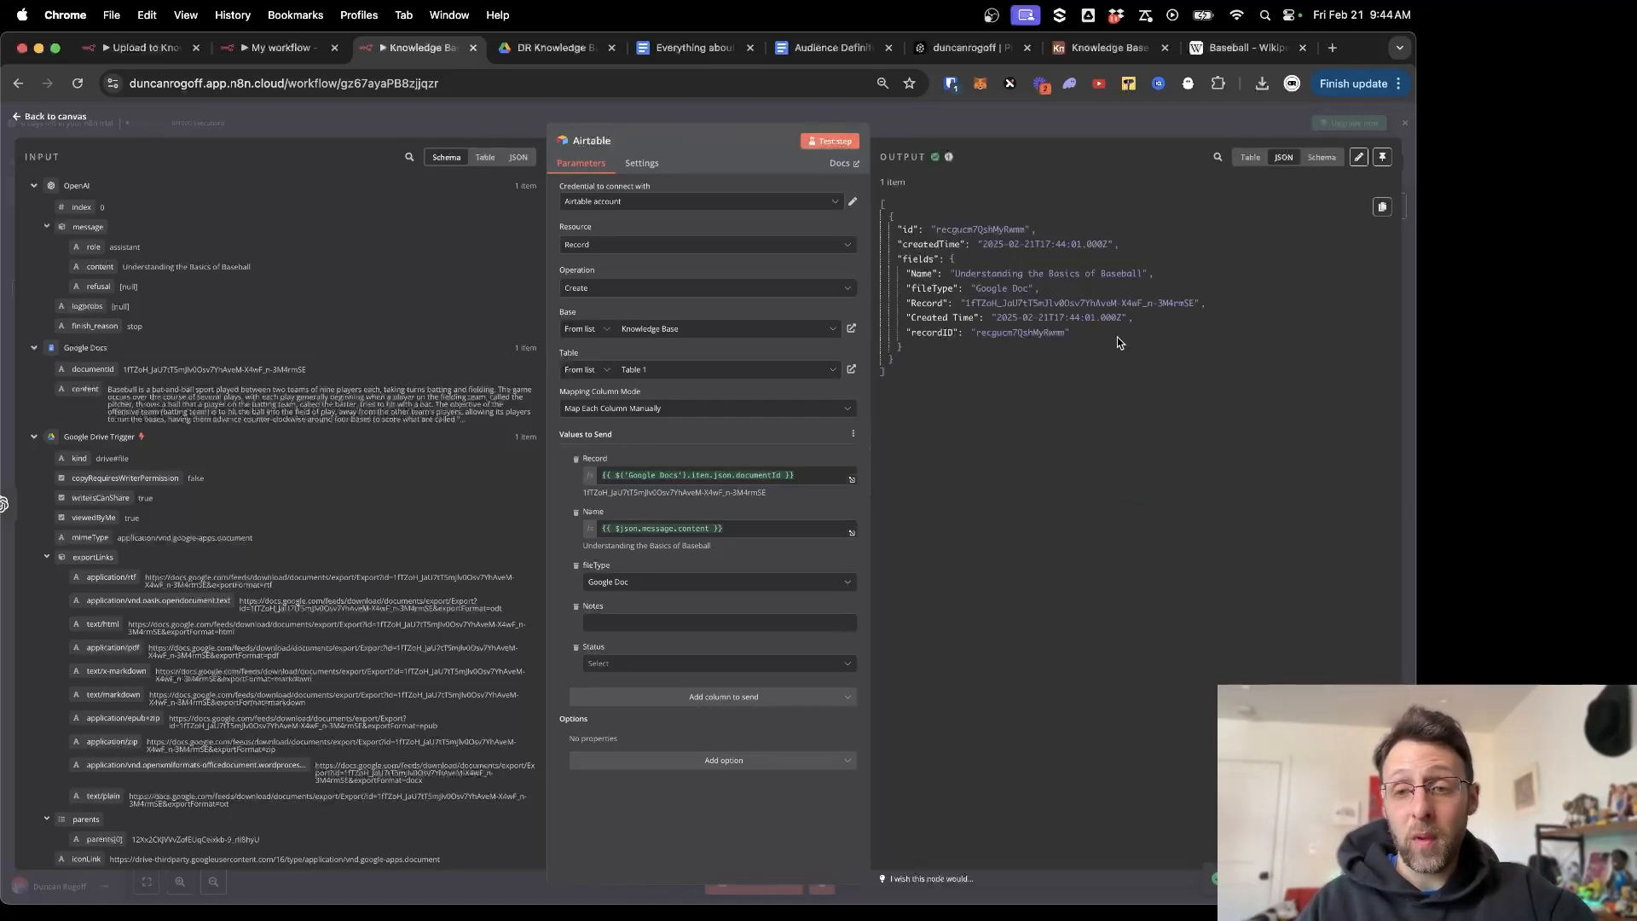
pyautogui.moveTo(966, 260); pyautogui.dragTo(1090, 368)
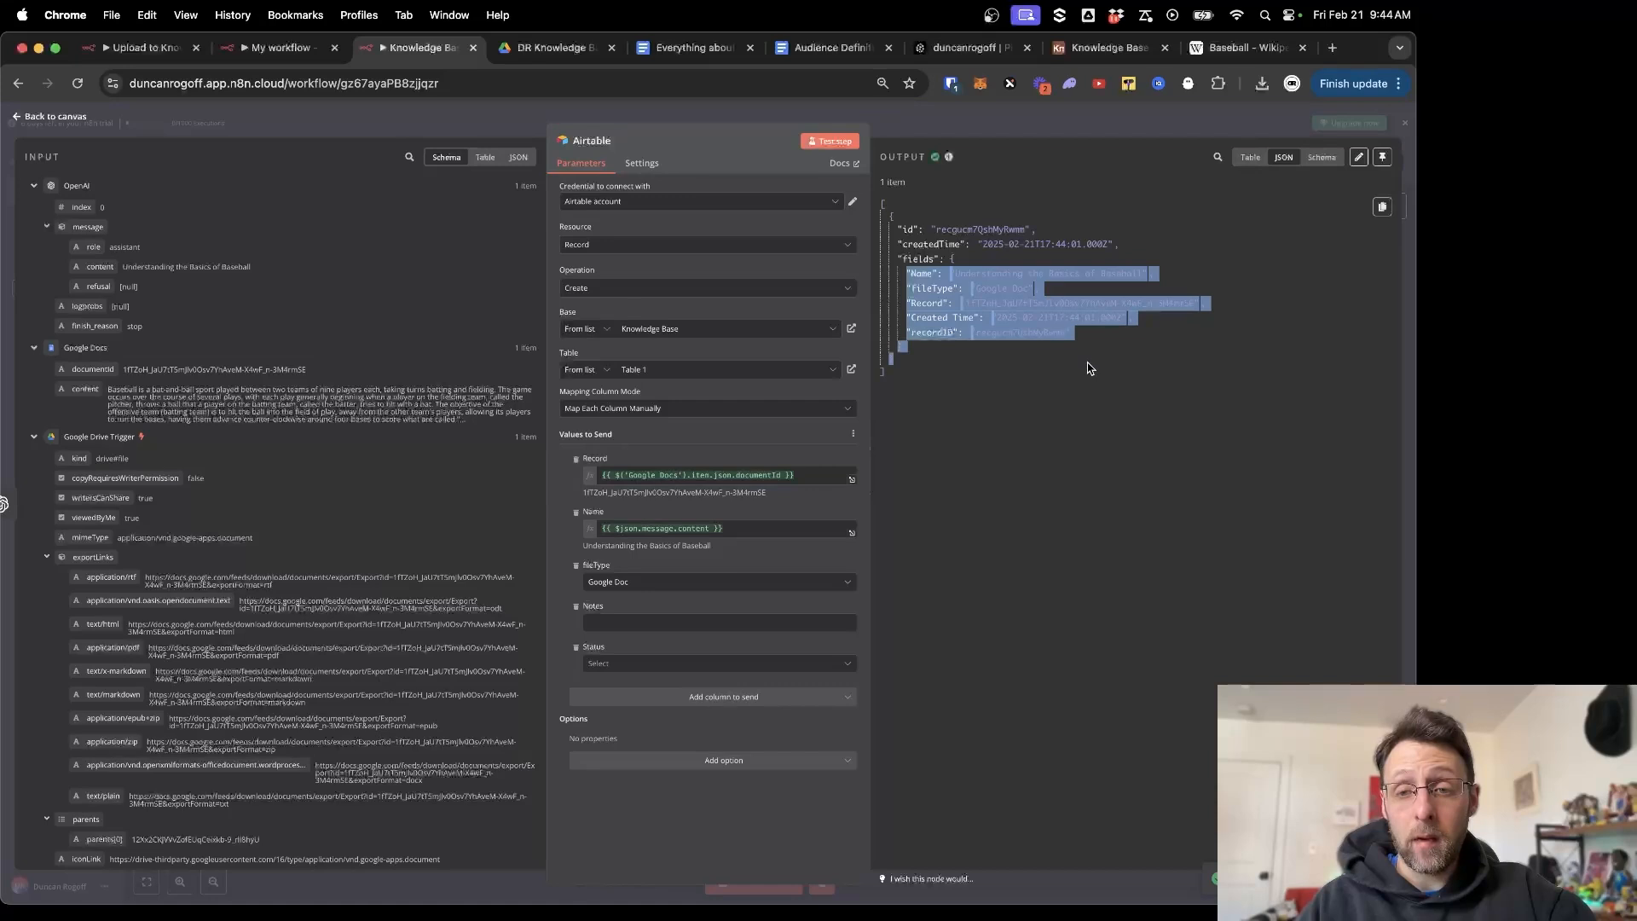
pyautogui.click(1087, 425)
pyautogui.click(1104, 47)
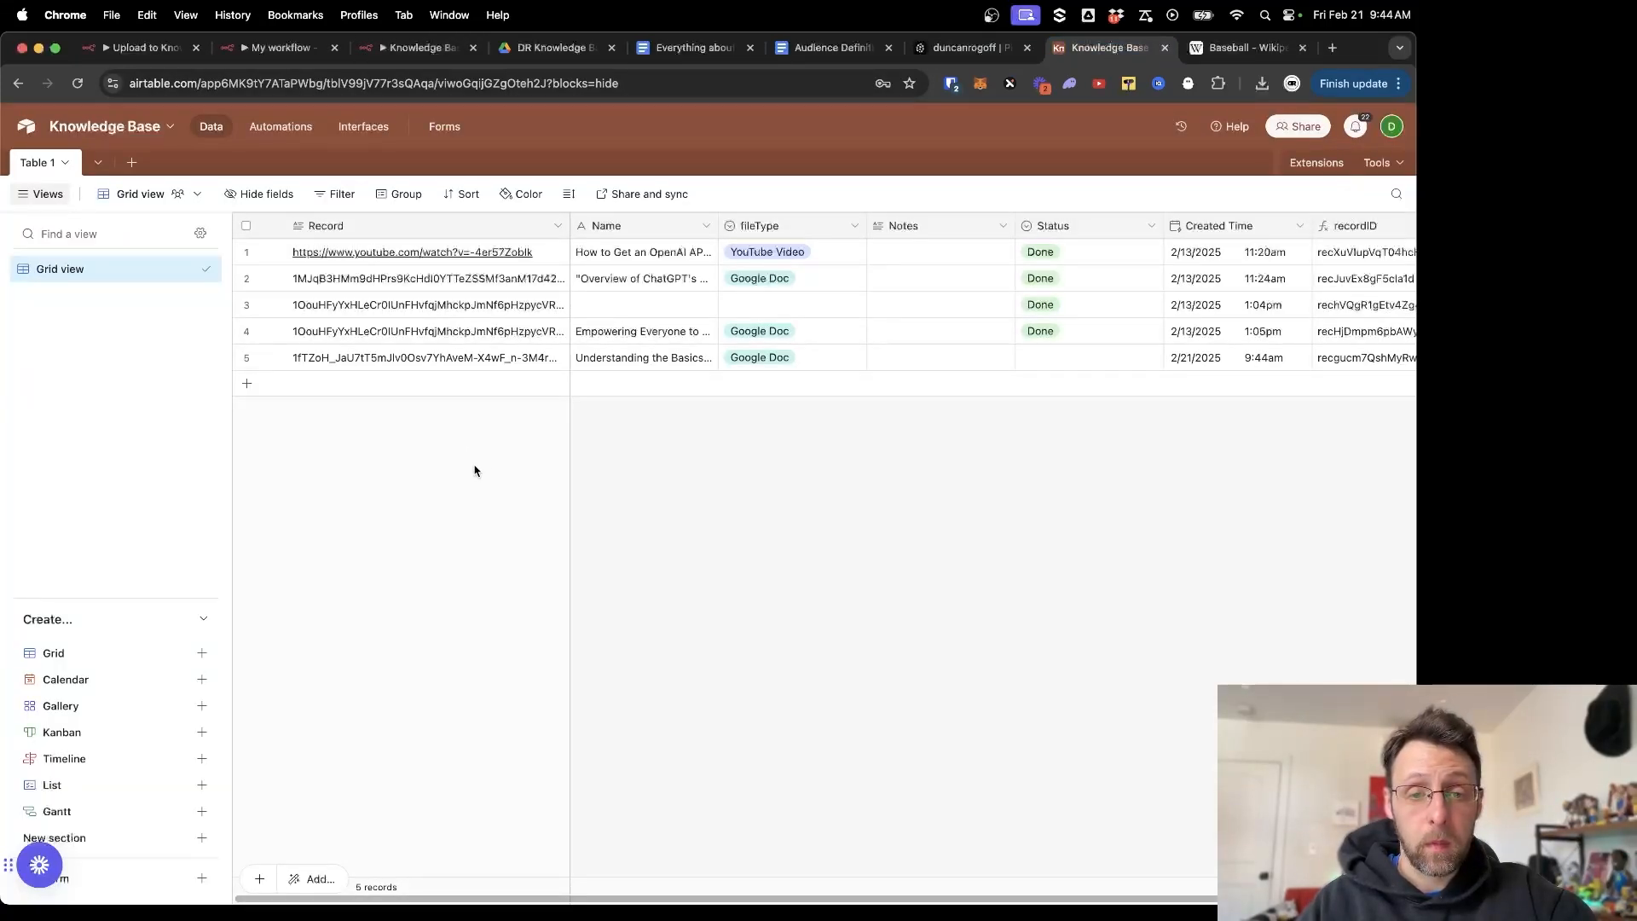
# Expand the fifth record, 'Understanding the Basics of Baseball', to check its document ID and Name fields.
pyautogui.click(279, 359)
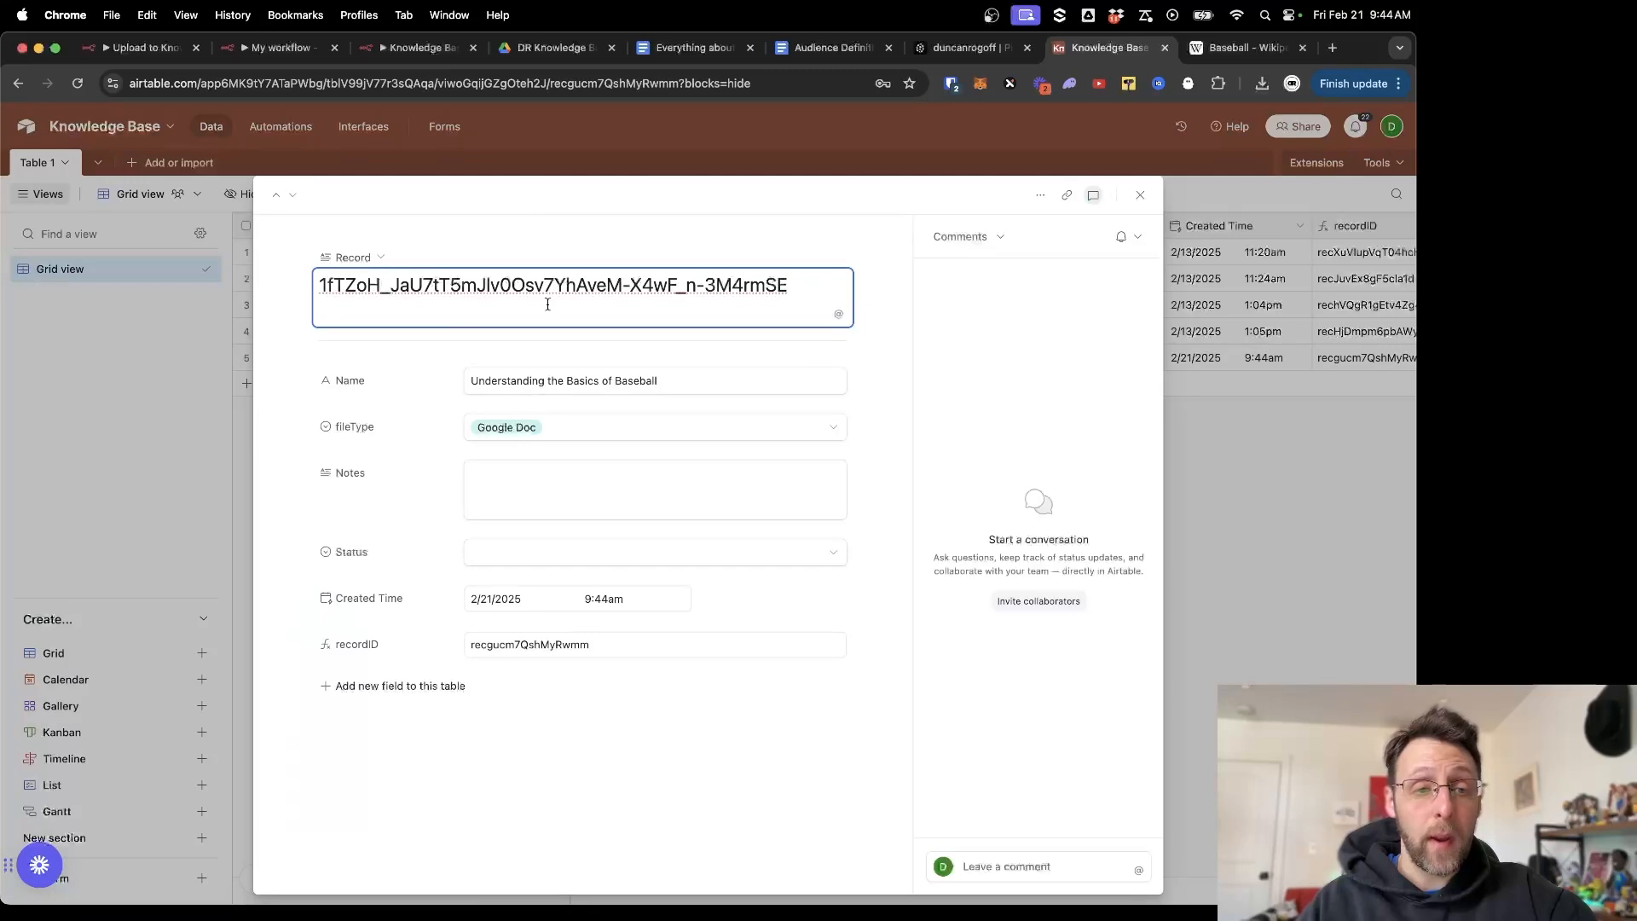
pyautogui.moveTo(548, 304); pyautogui.dragTo(311, 254)
pyautogui.press('Tab')
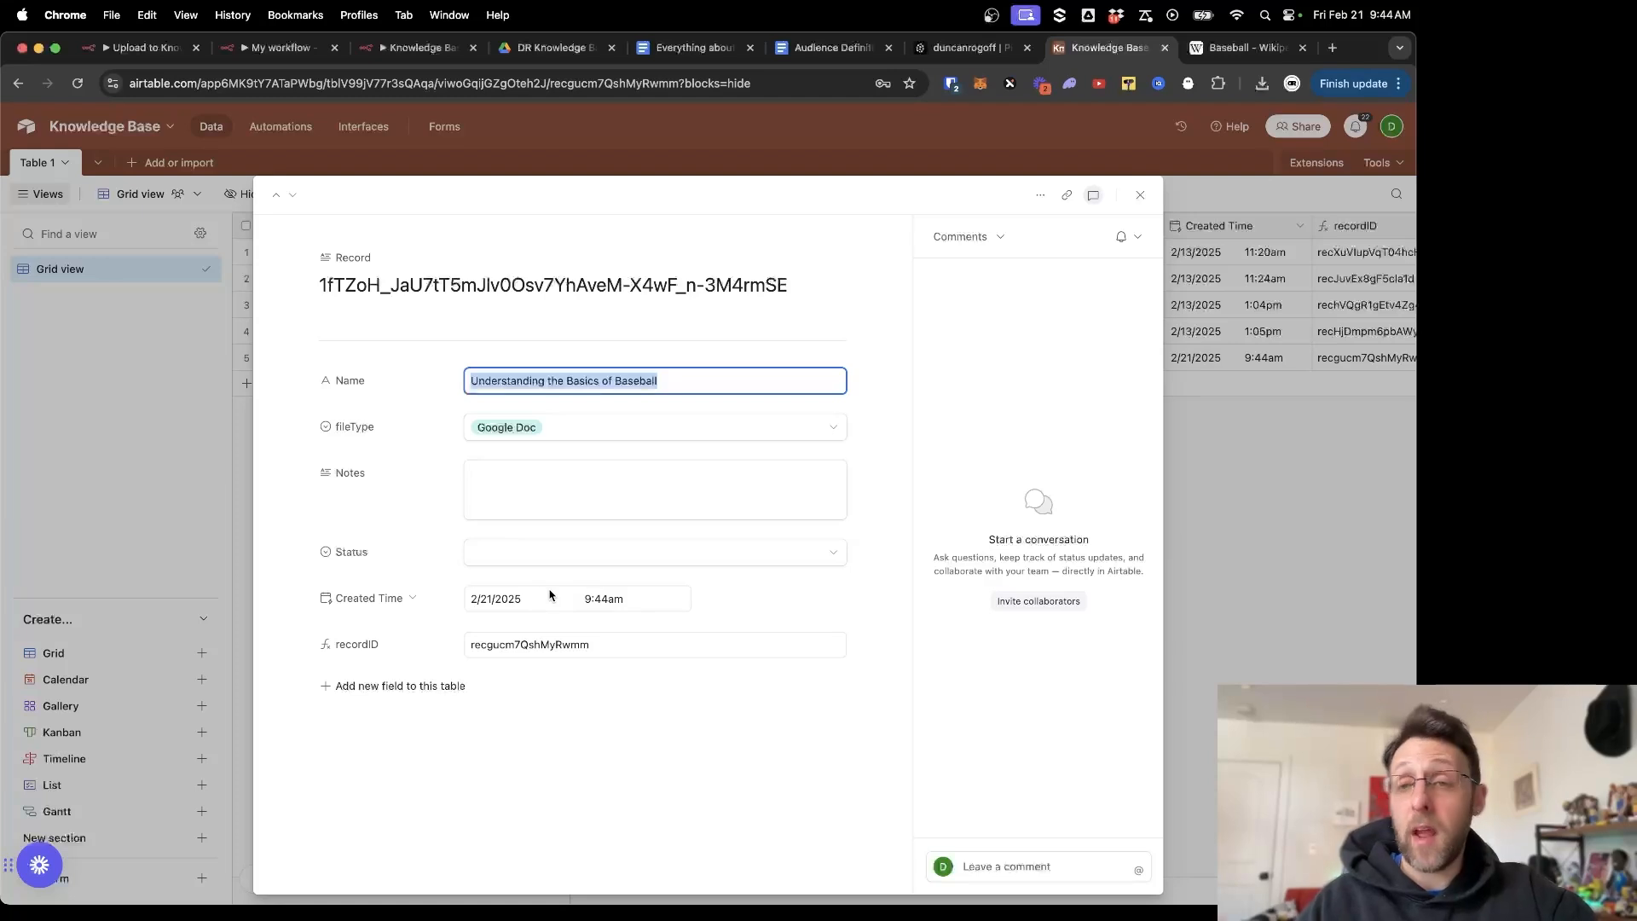
pyautogui.press('super+3')
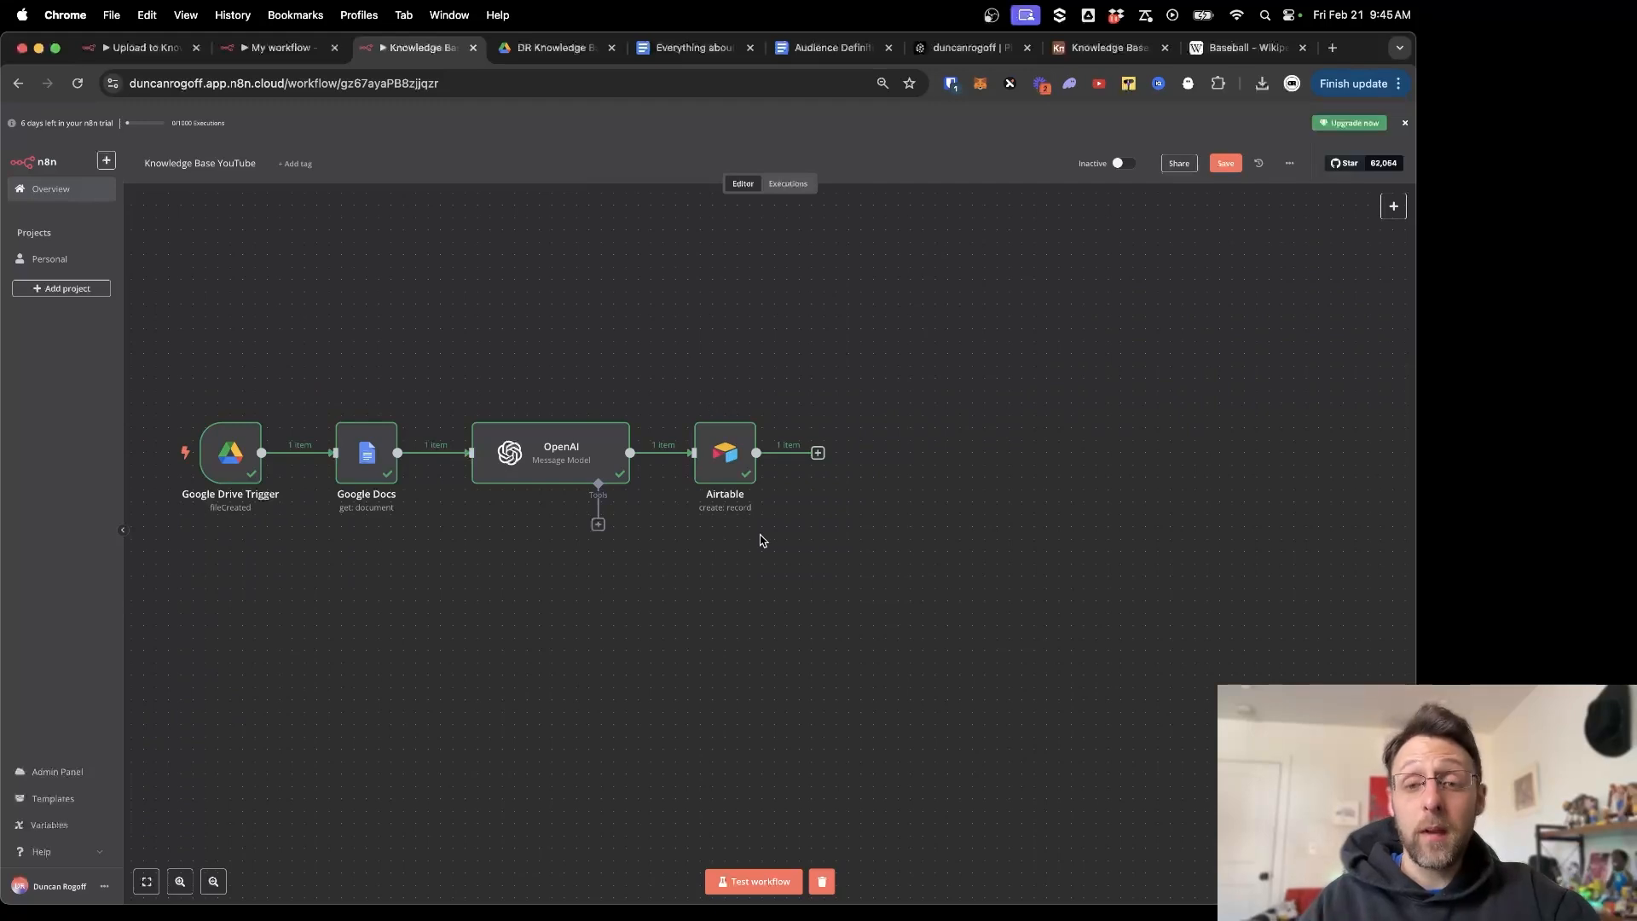
# Add a Google Drive 'Download file' step after the Airtable step.
pyautogui.click(819, 453)
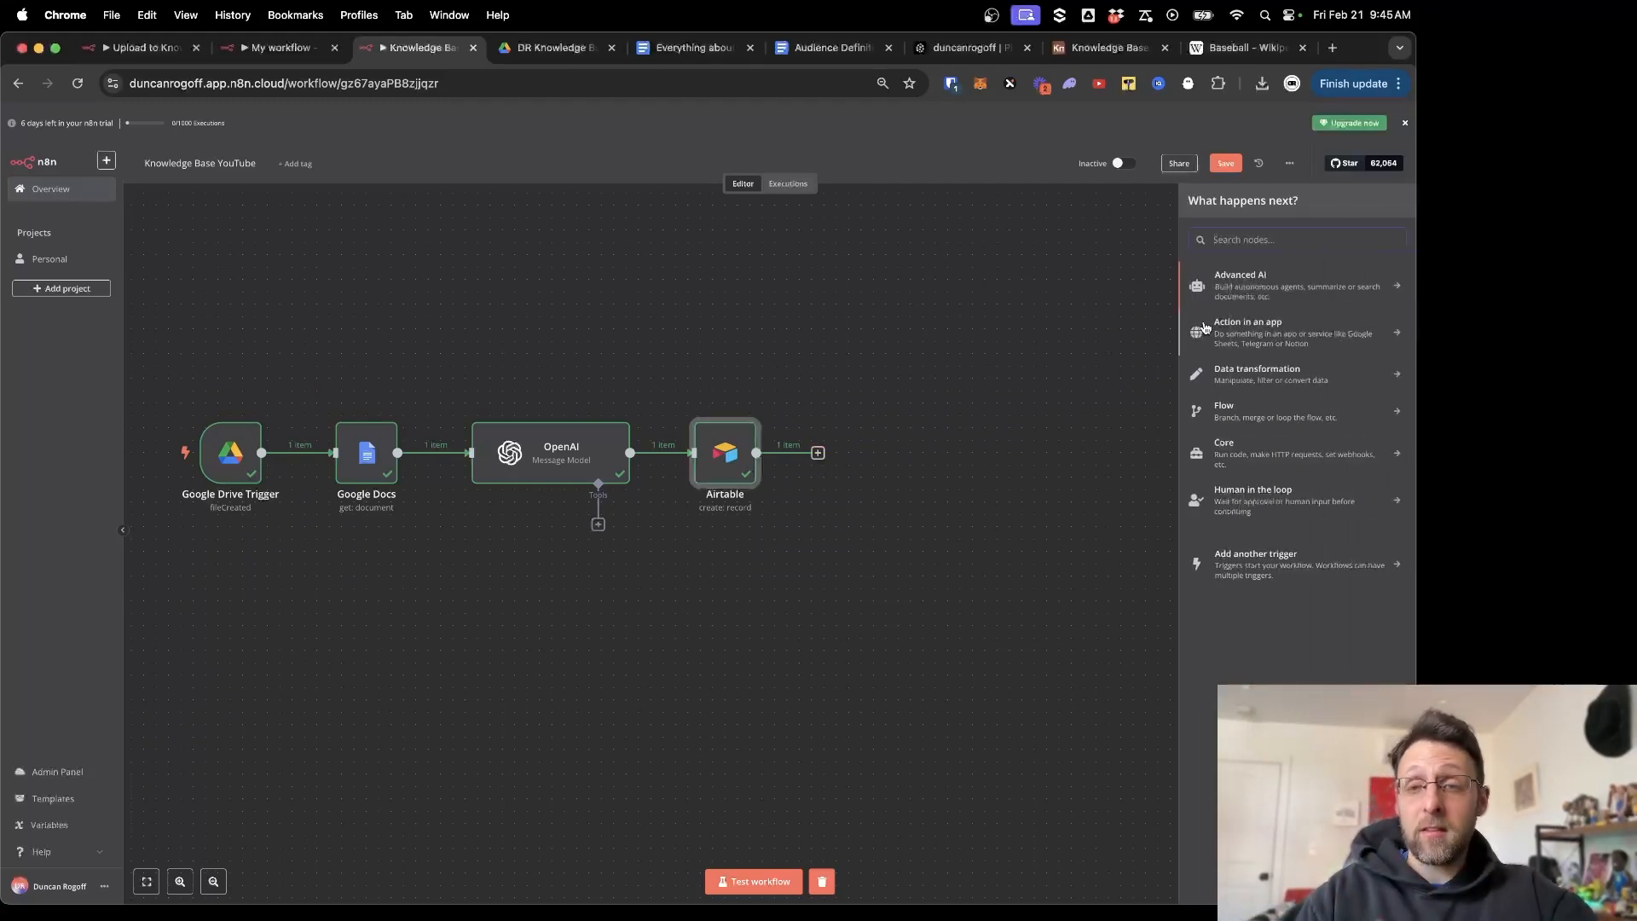
pyautogui.write('drive')
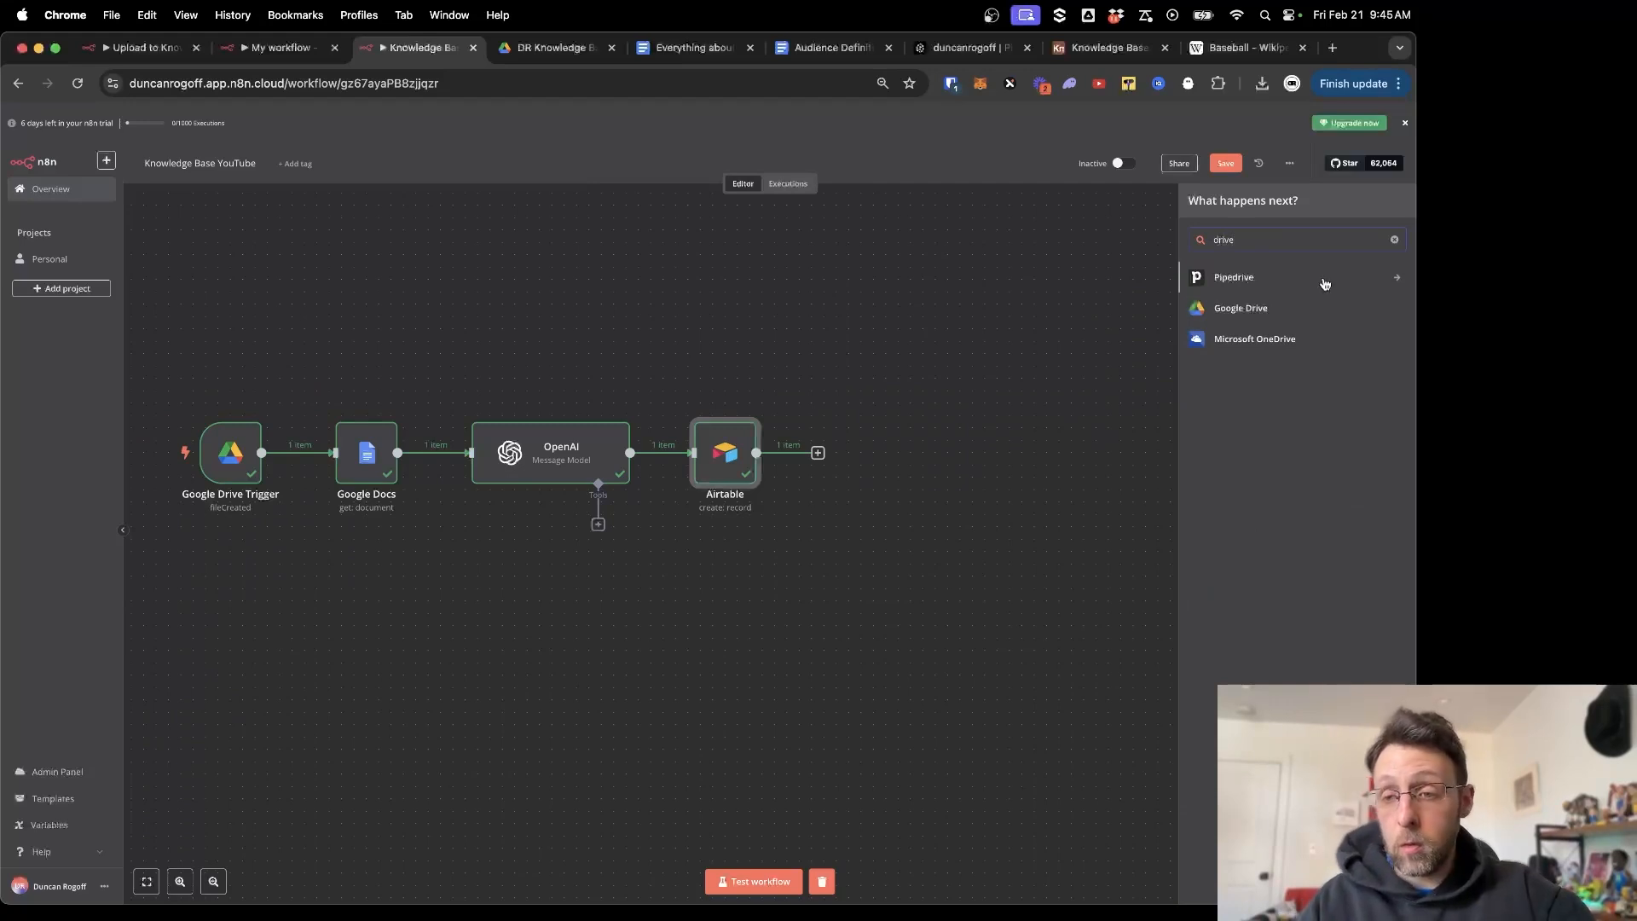
pyautogui.click(1238, 310)
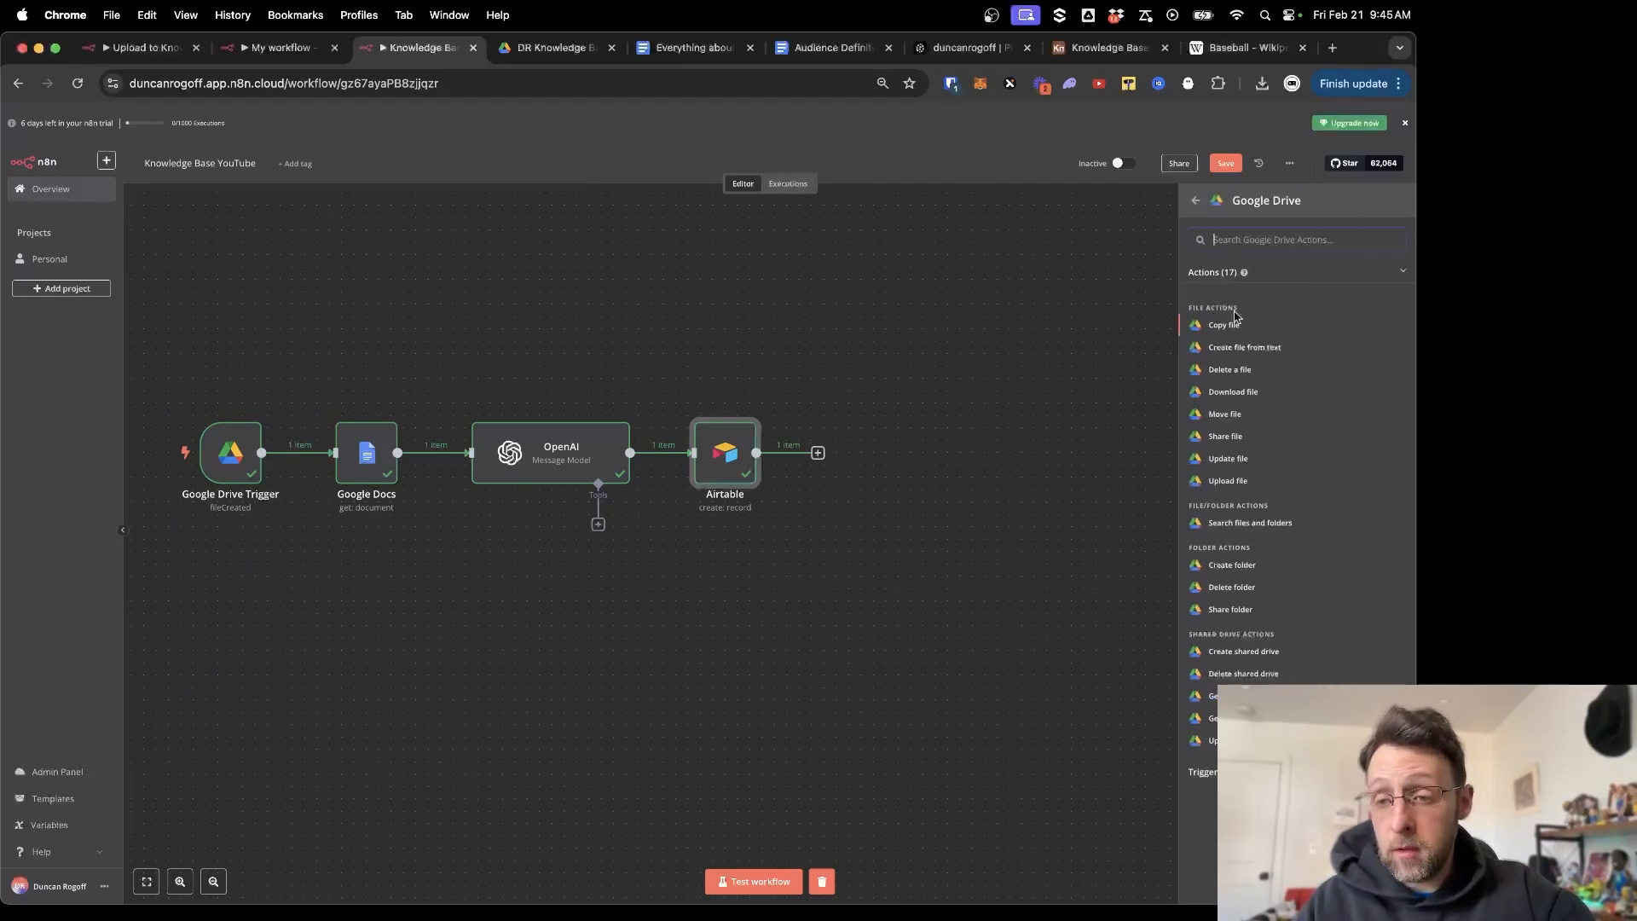
pyautogui.click(1228, 390)
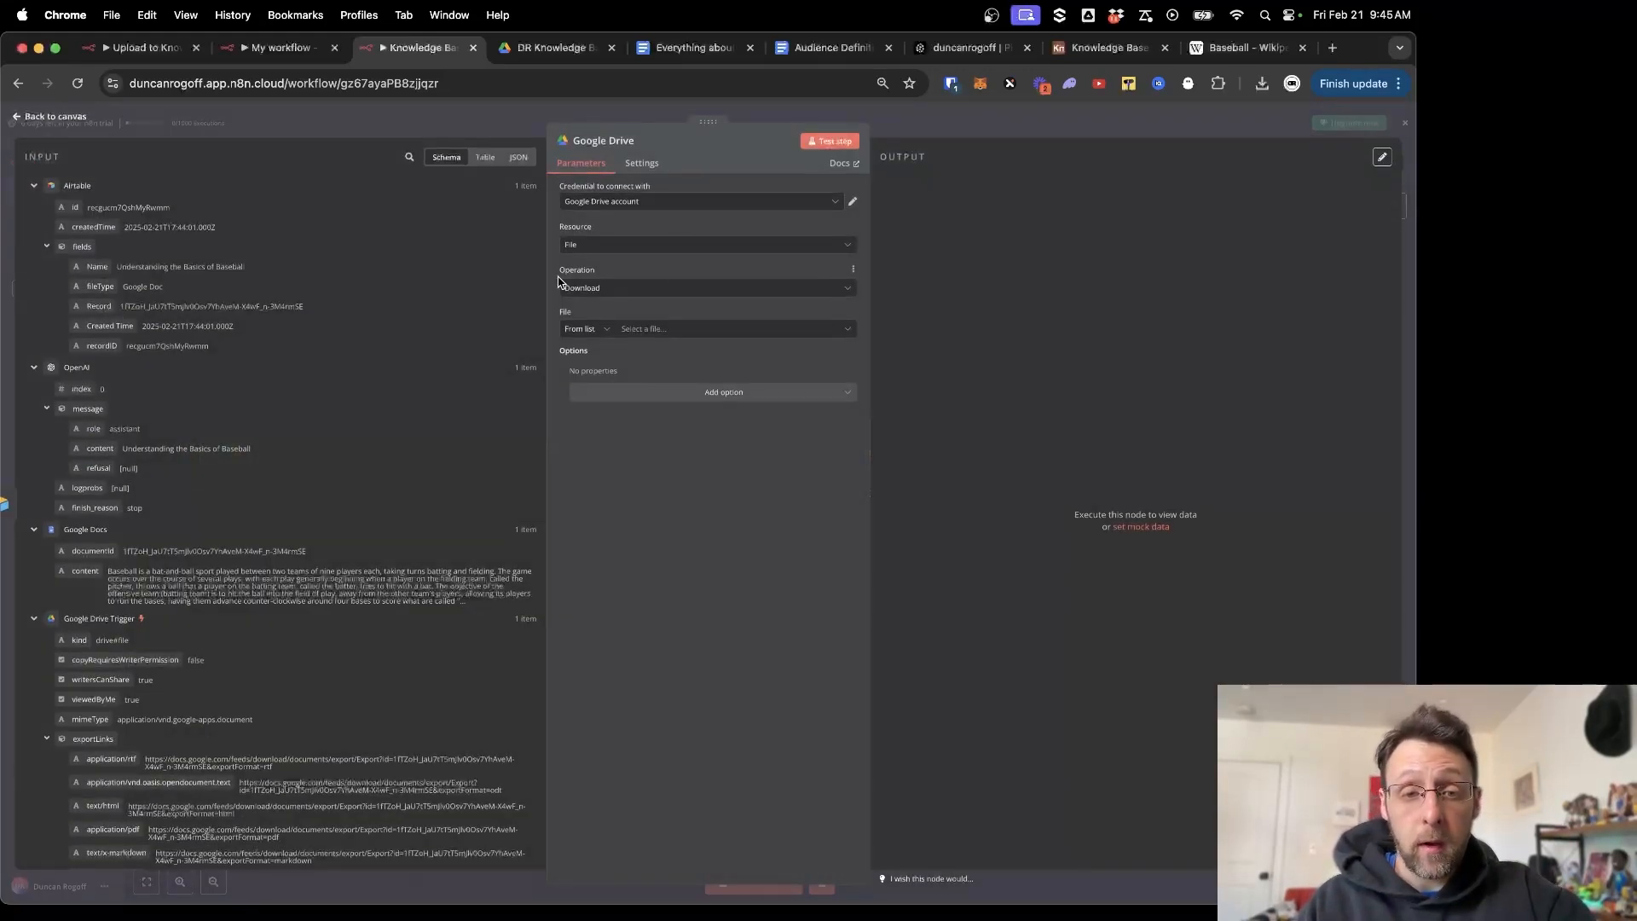
# Download the file By ID using the Google Docs documentId, testing it to fetch the baseball docx.
pyautogui.click(580, 331)
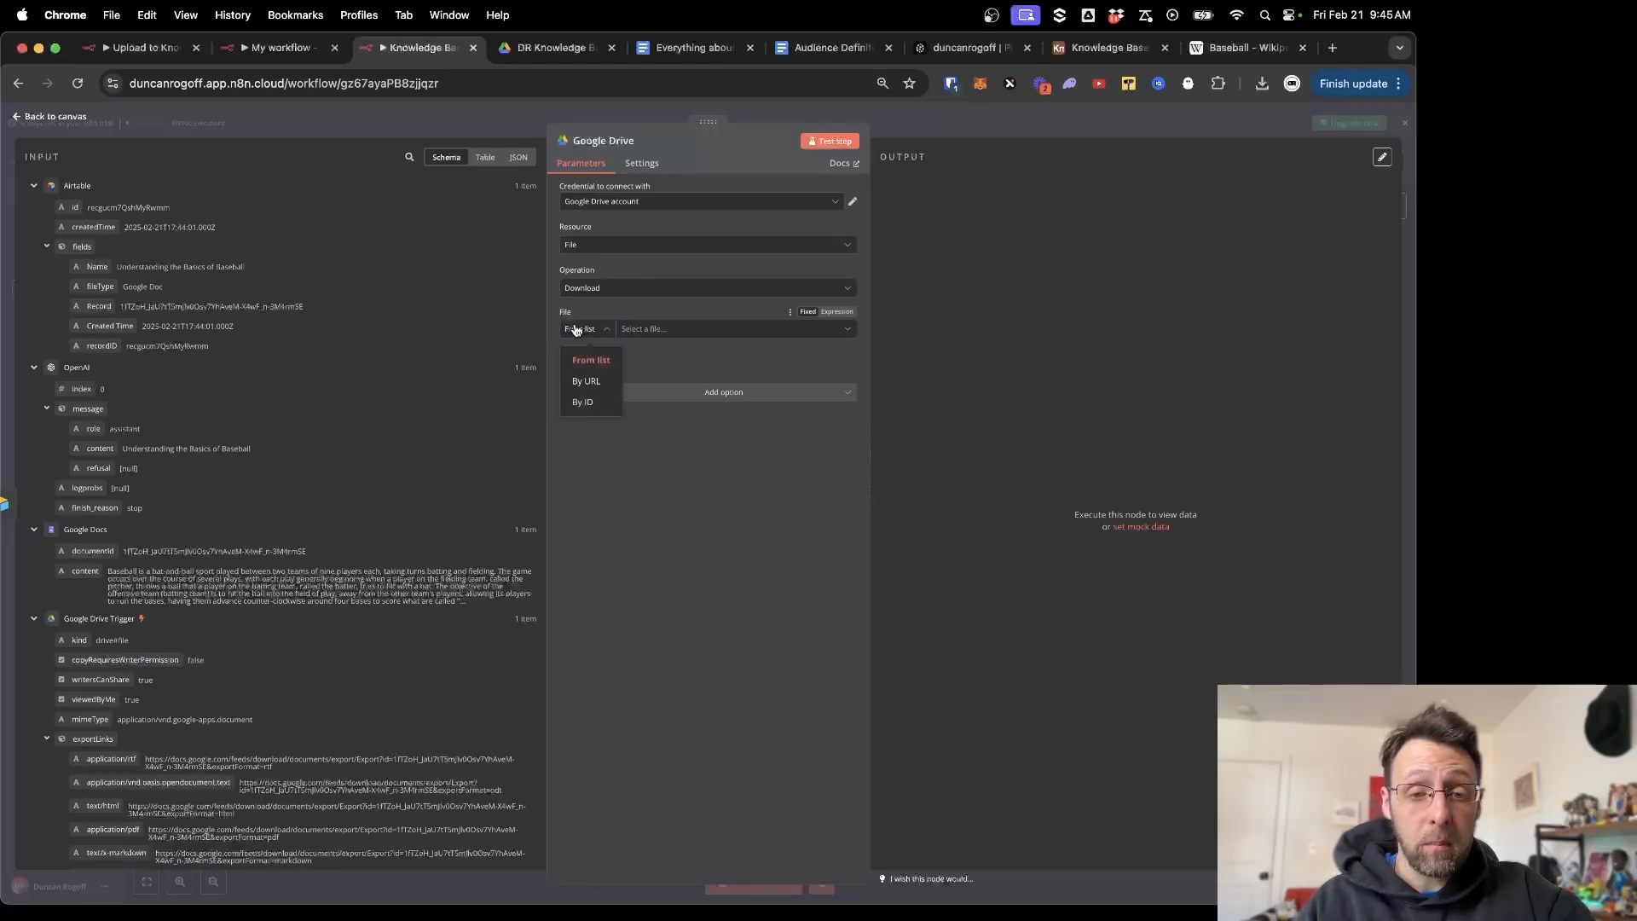
pyautogui.click(579, 405)
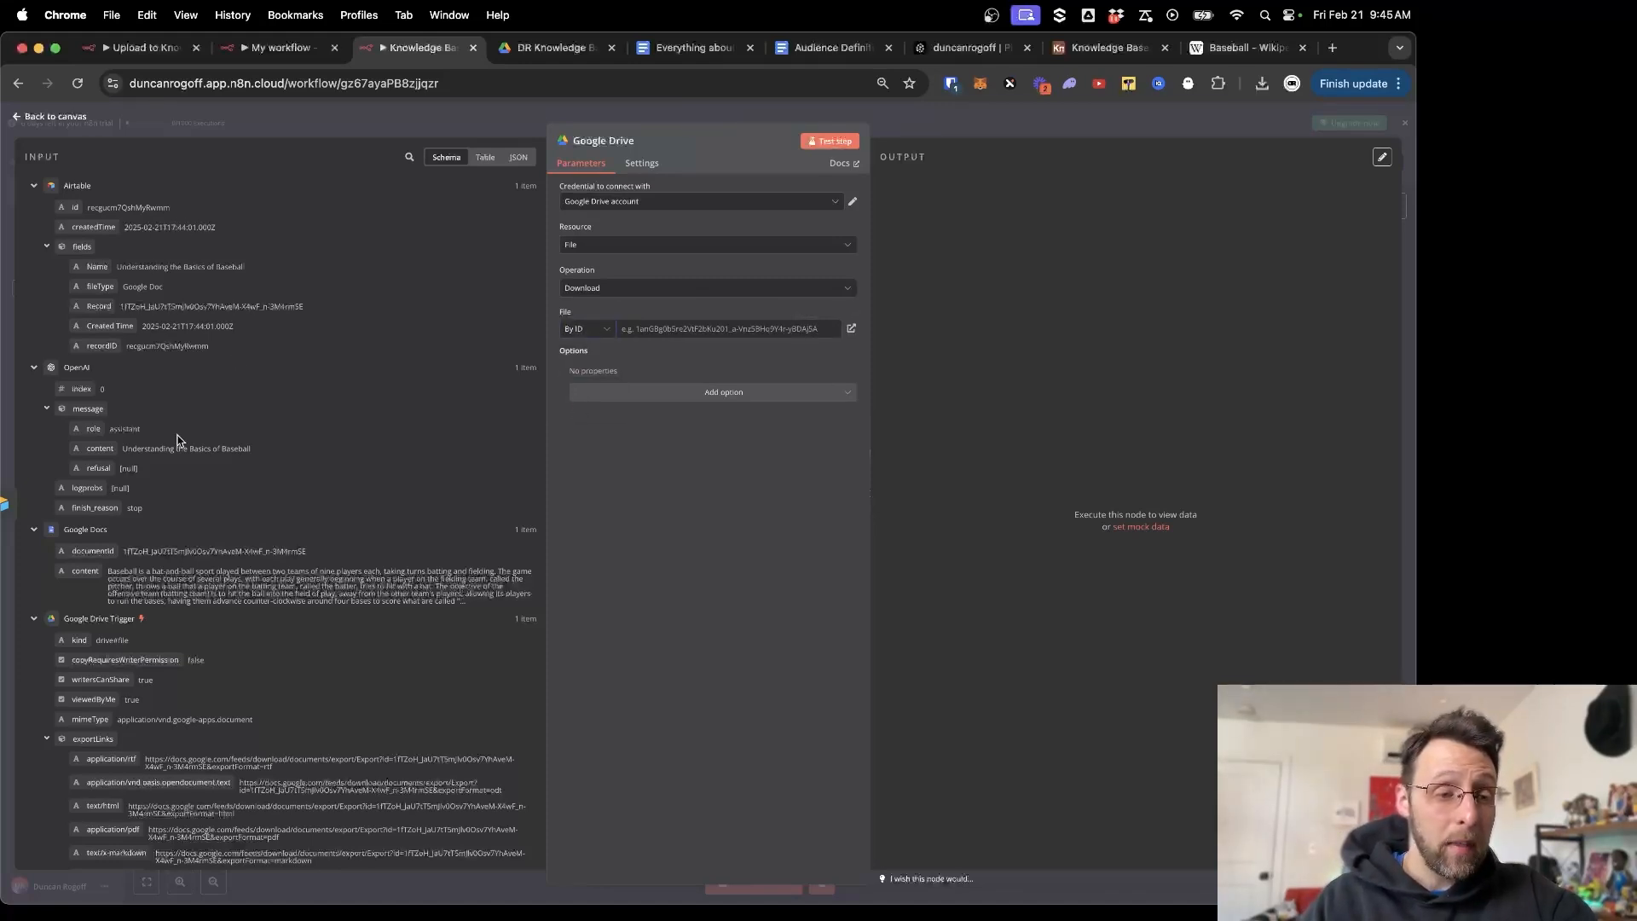
pyautogui.scroll(-3, 178, 440)
pyautogui.moveTo(82, 439); pyautogui.dragTo(720, 329)
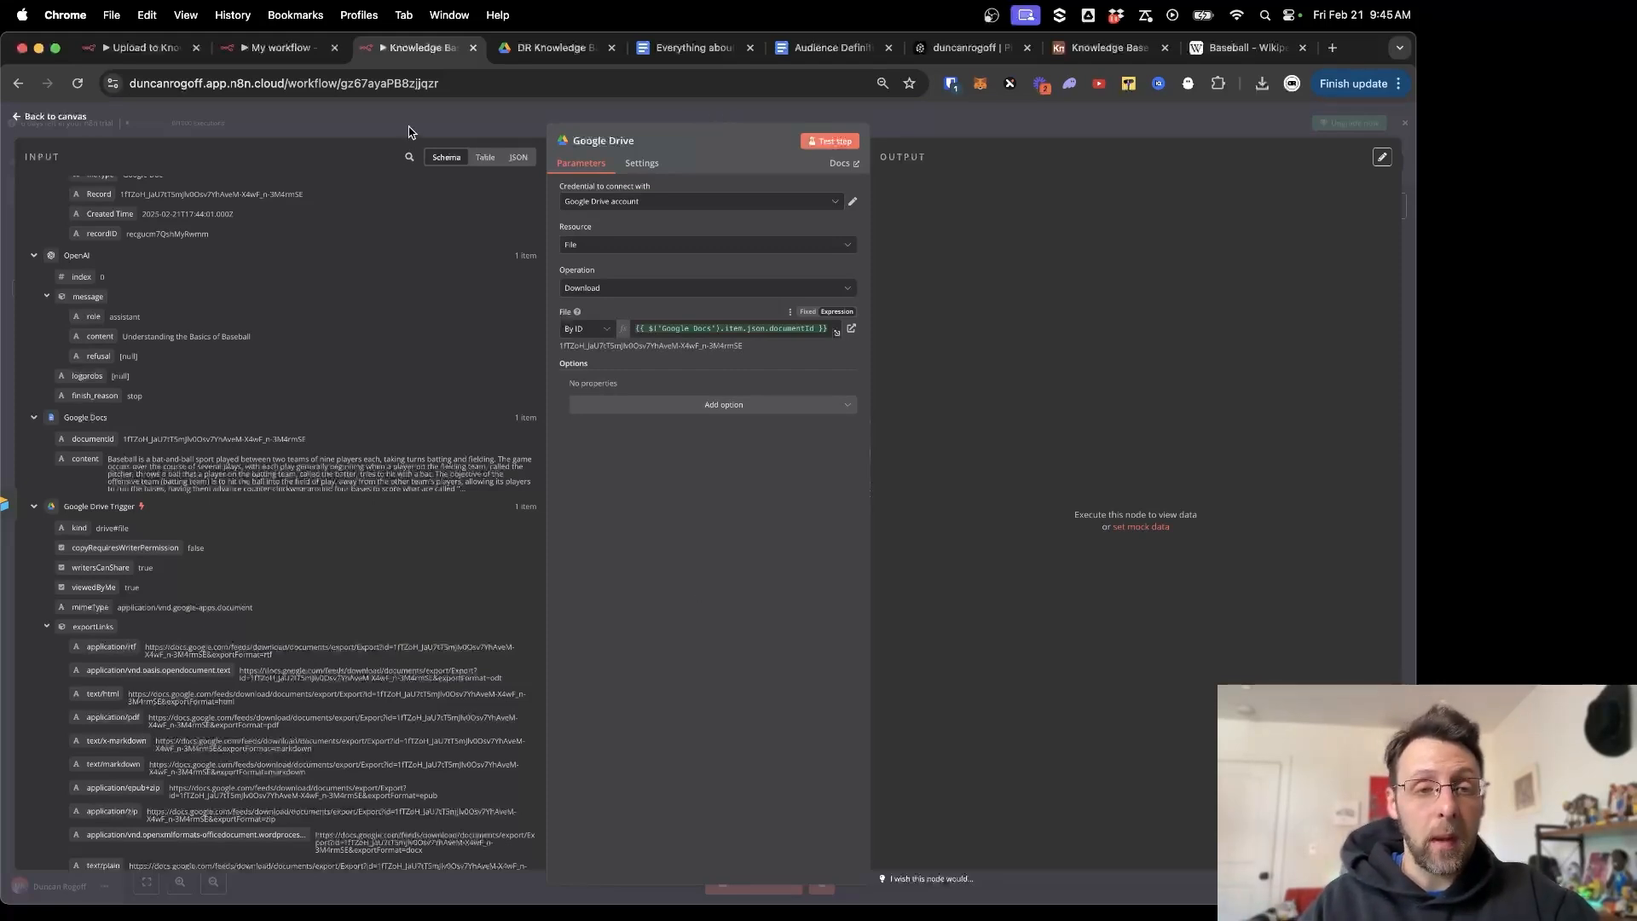
pyautogui.click(831, 142)
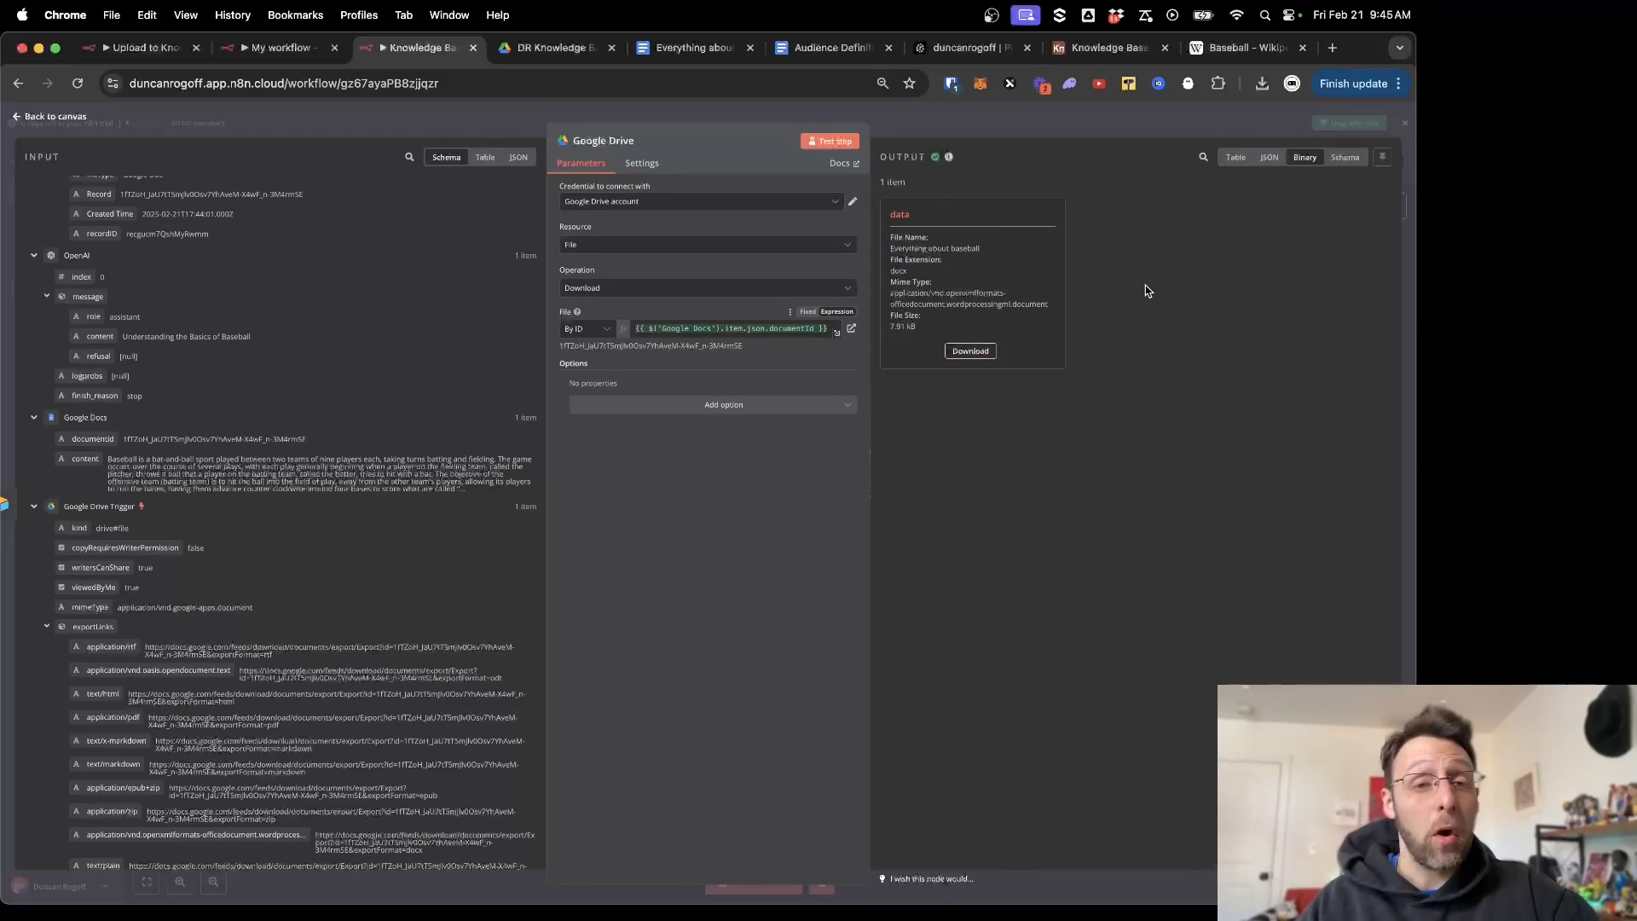
pyautogui.click(728, 111)
# Add a Pinecone Vector Store 'Add documents to vector store' step after Google Drive.
pyautogui.hscroll(3, 985, 361)
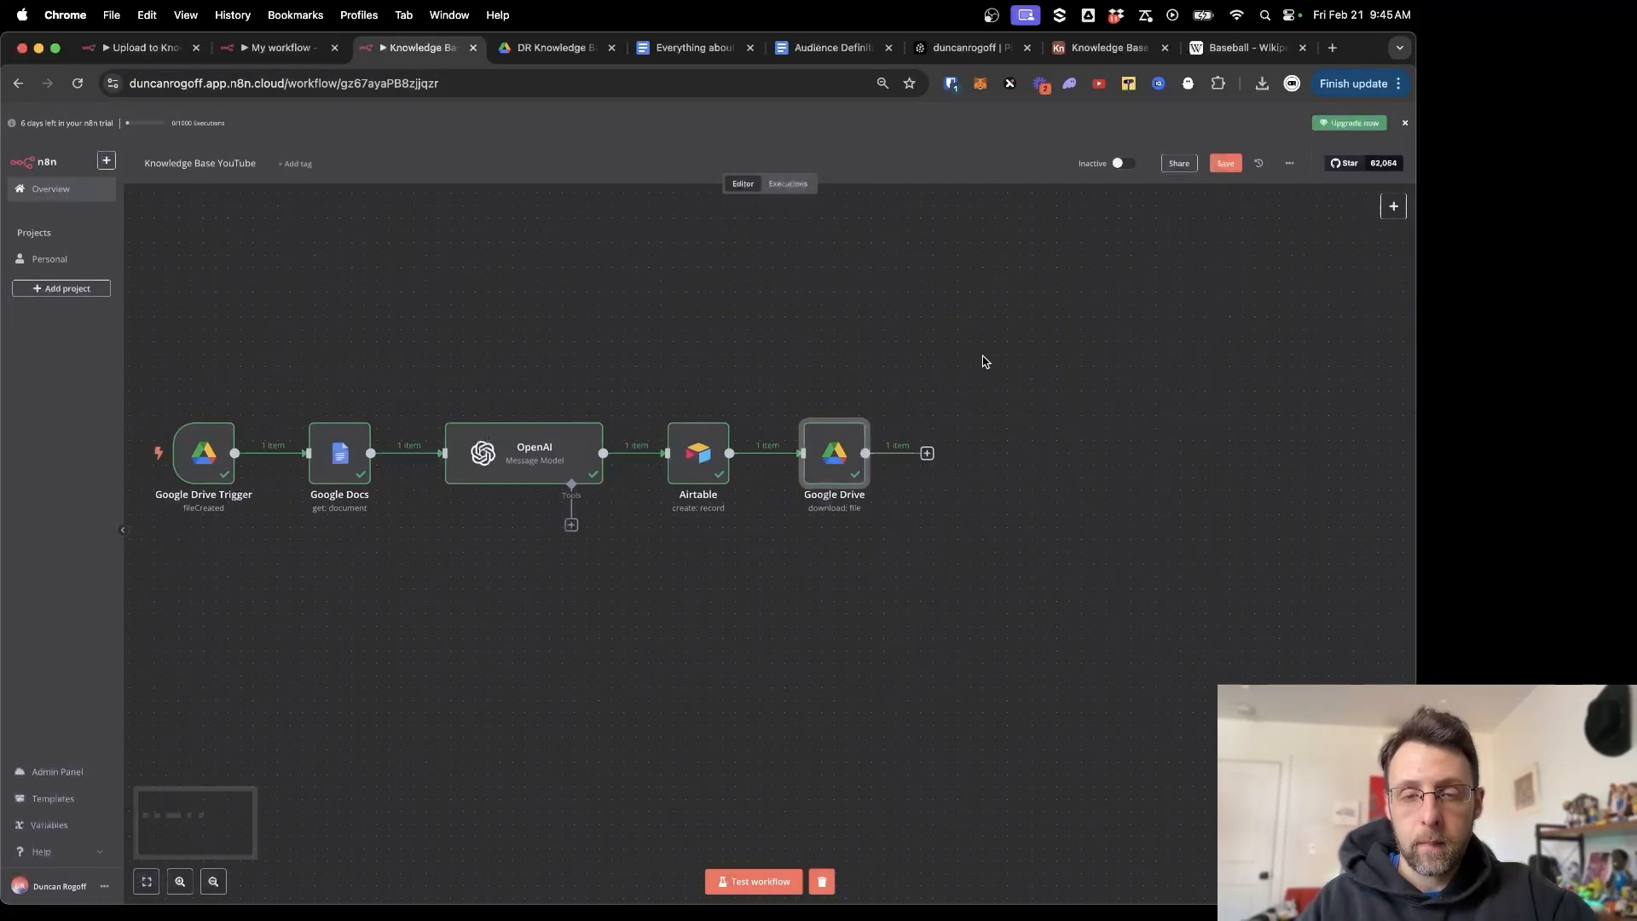
pyautogui.hscroll(3, 985, 361)
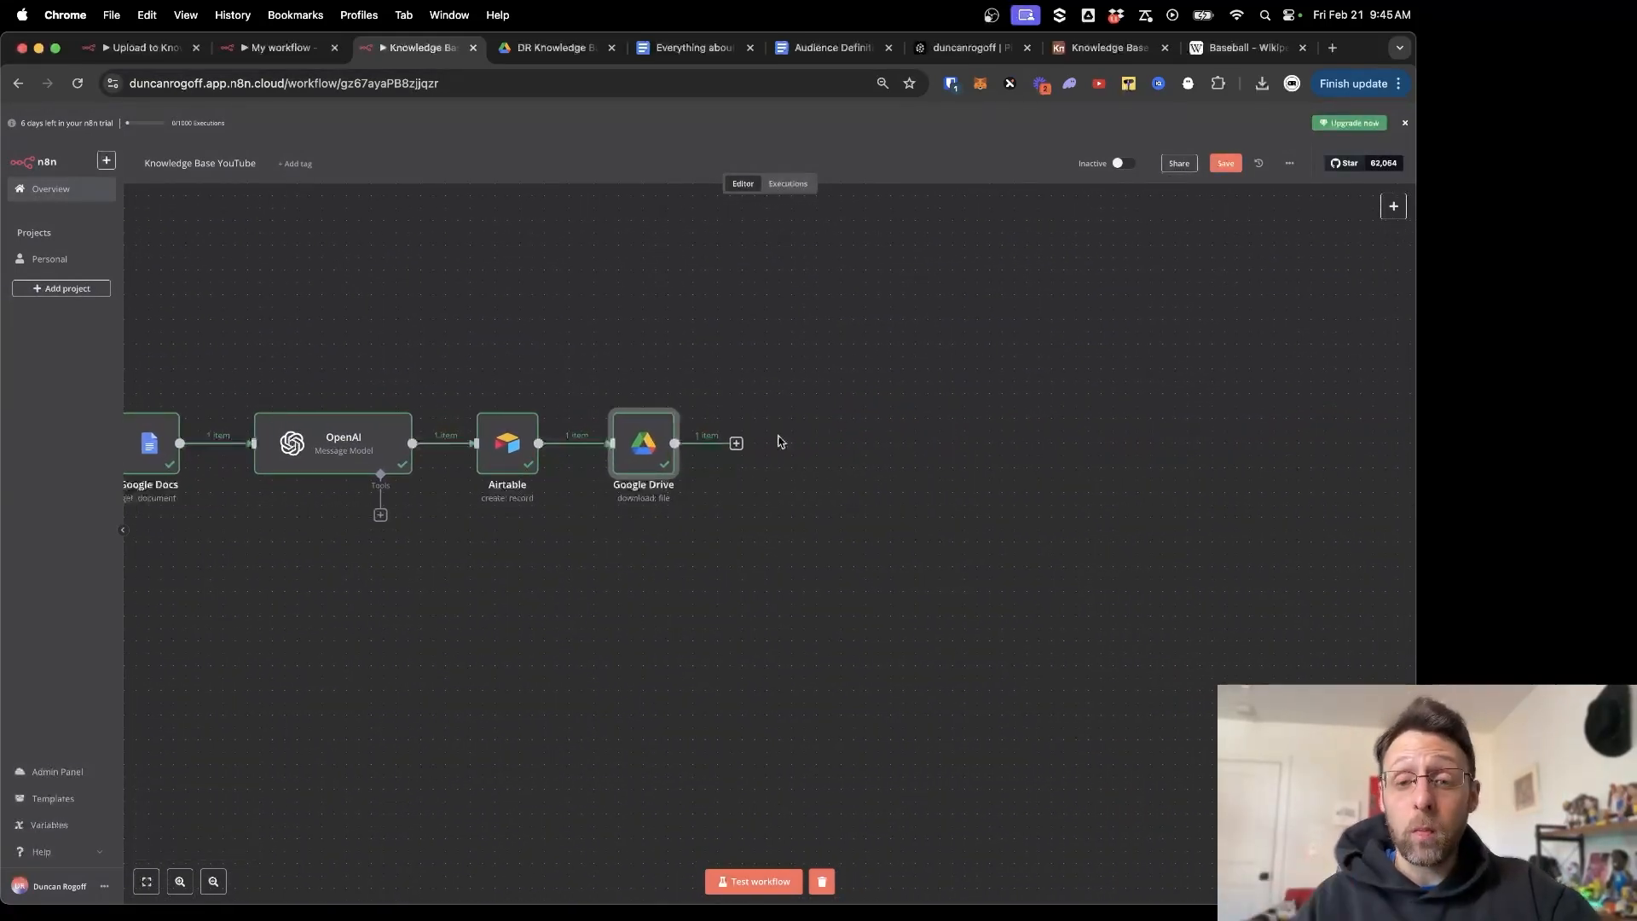
pyautogui.click(736, 444)
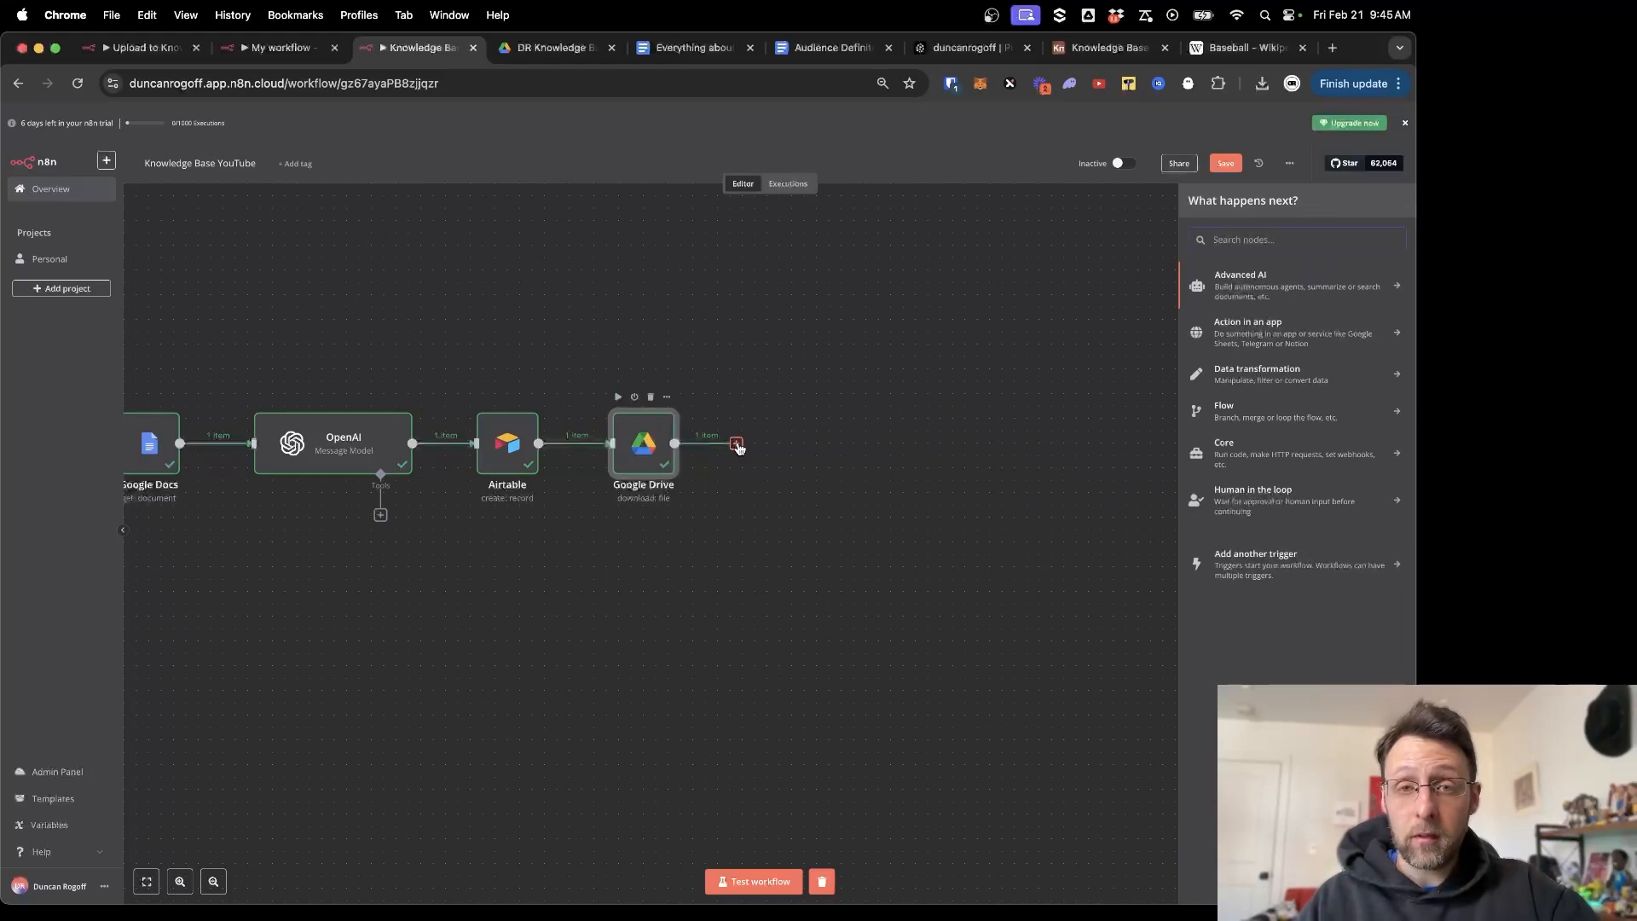
pyautogui.write('pine')
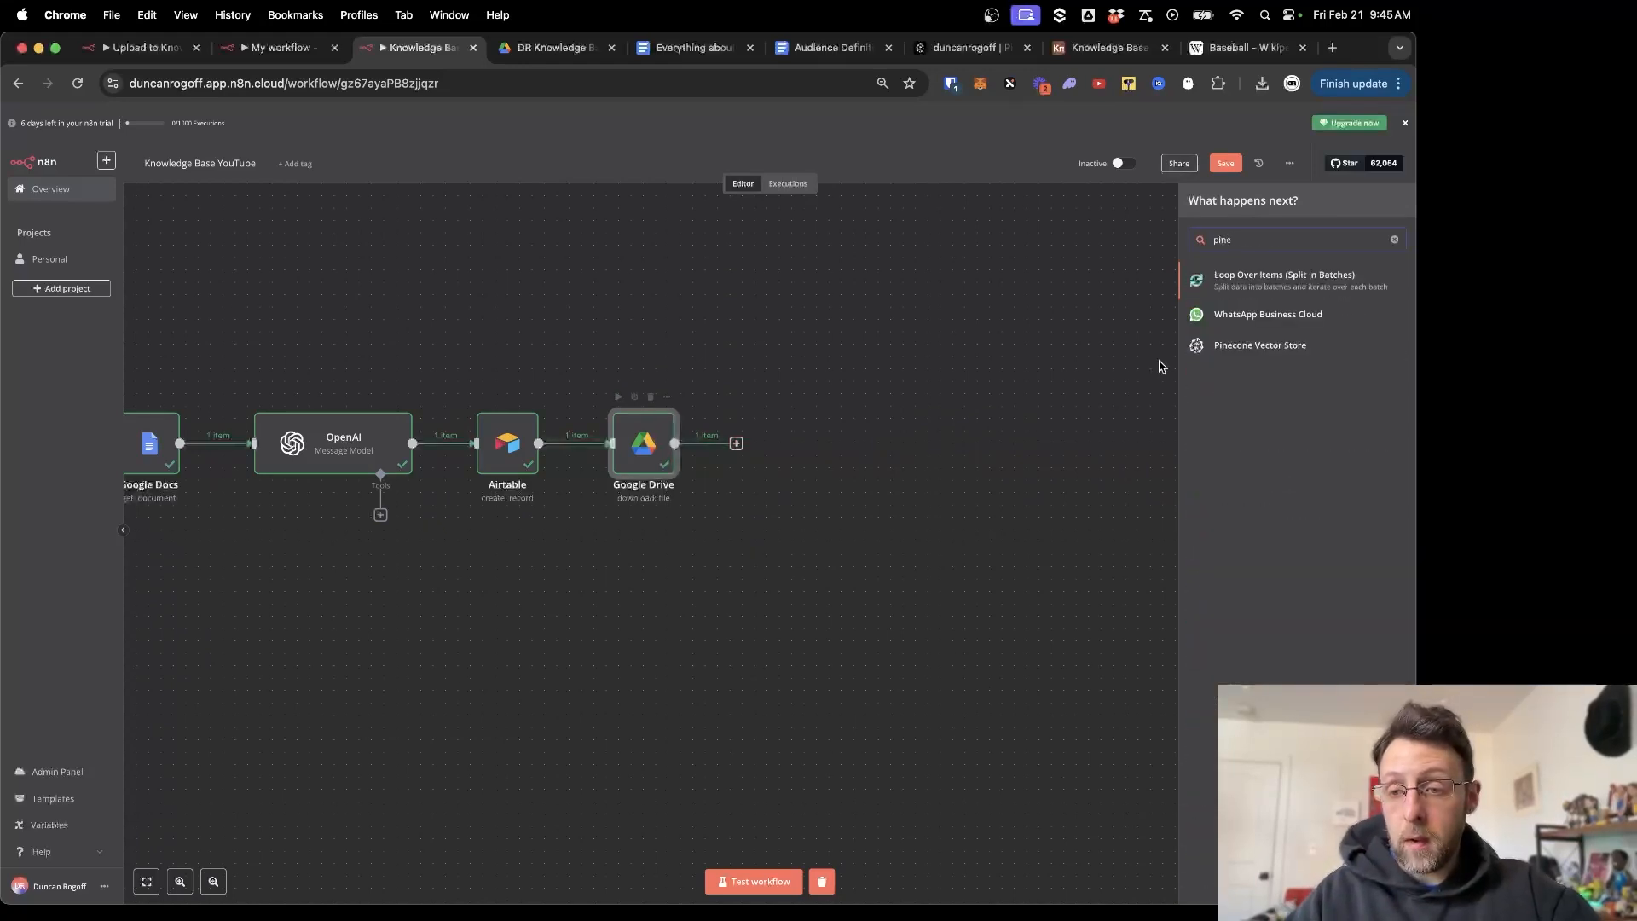
pyautogui.click(1250, 350)
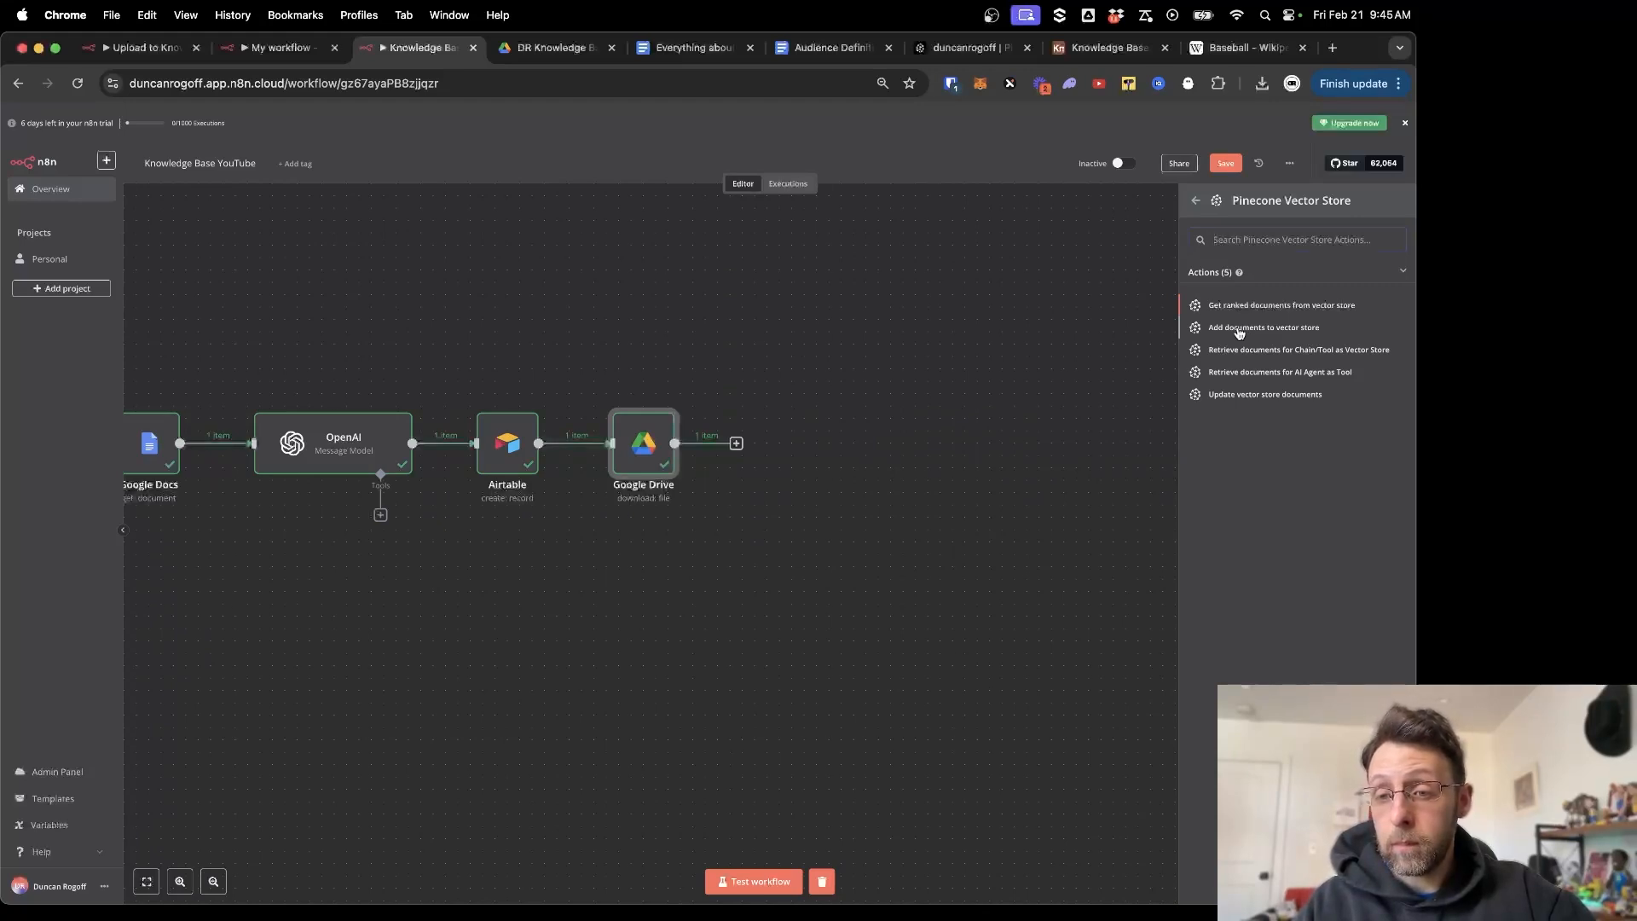
pyautogui.click(1239, 333)
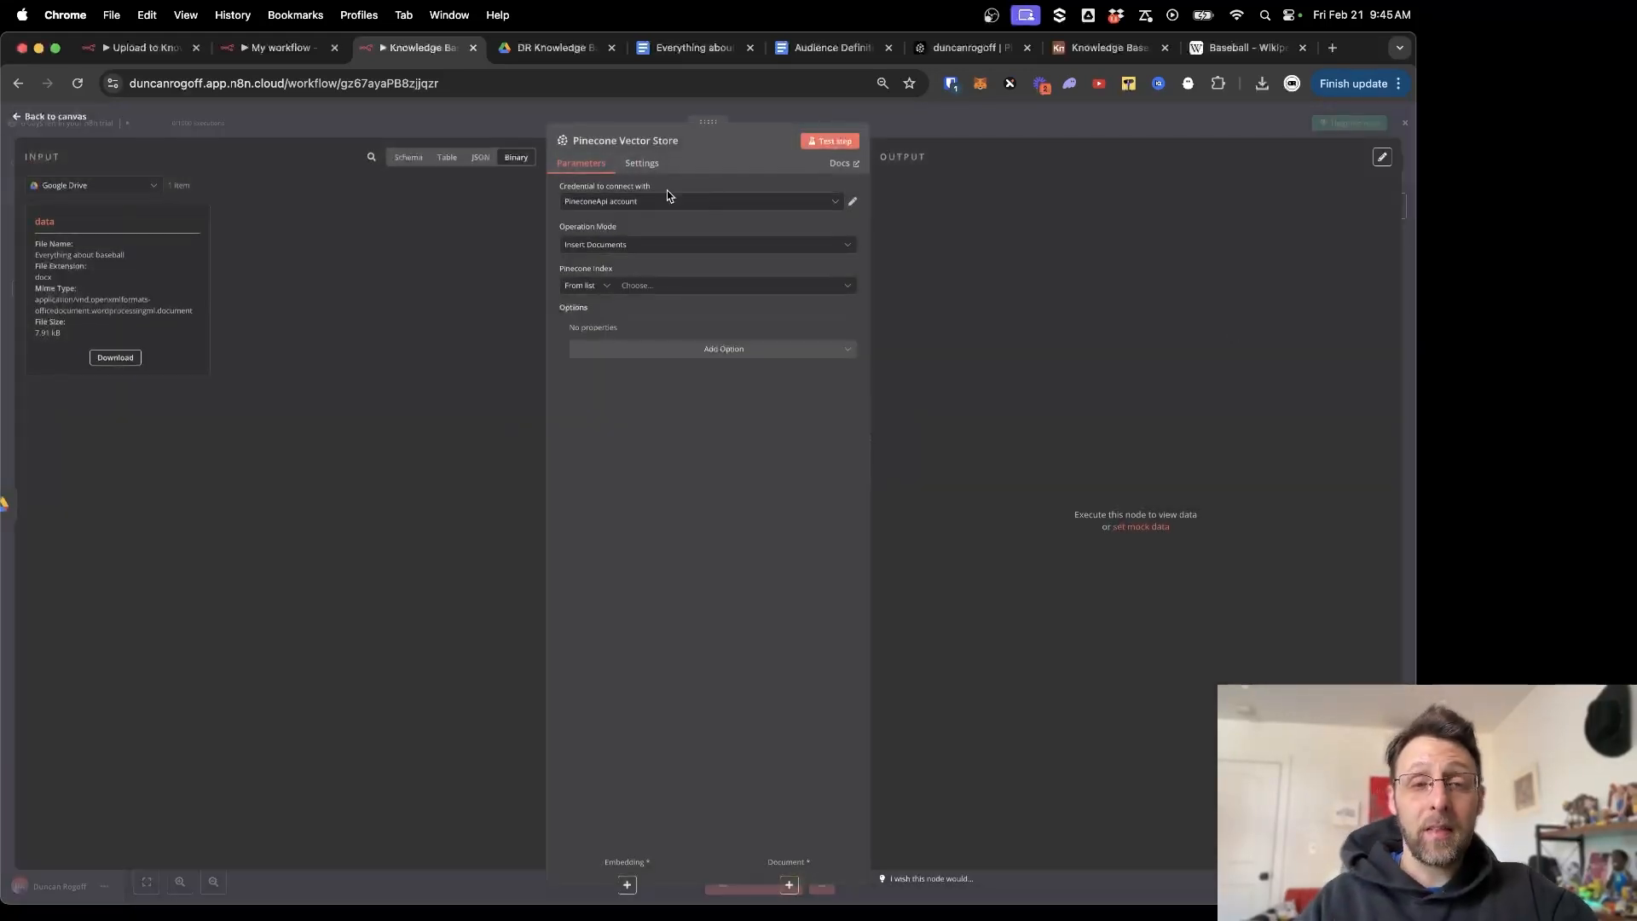
pyautogui.click(970, 48)
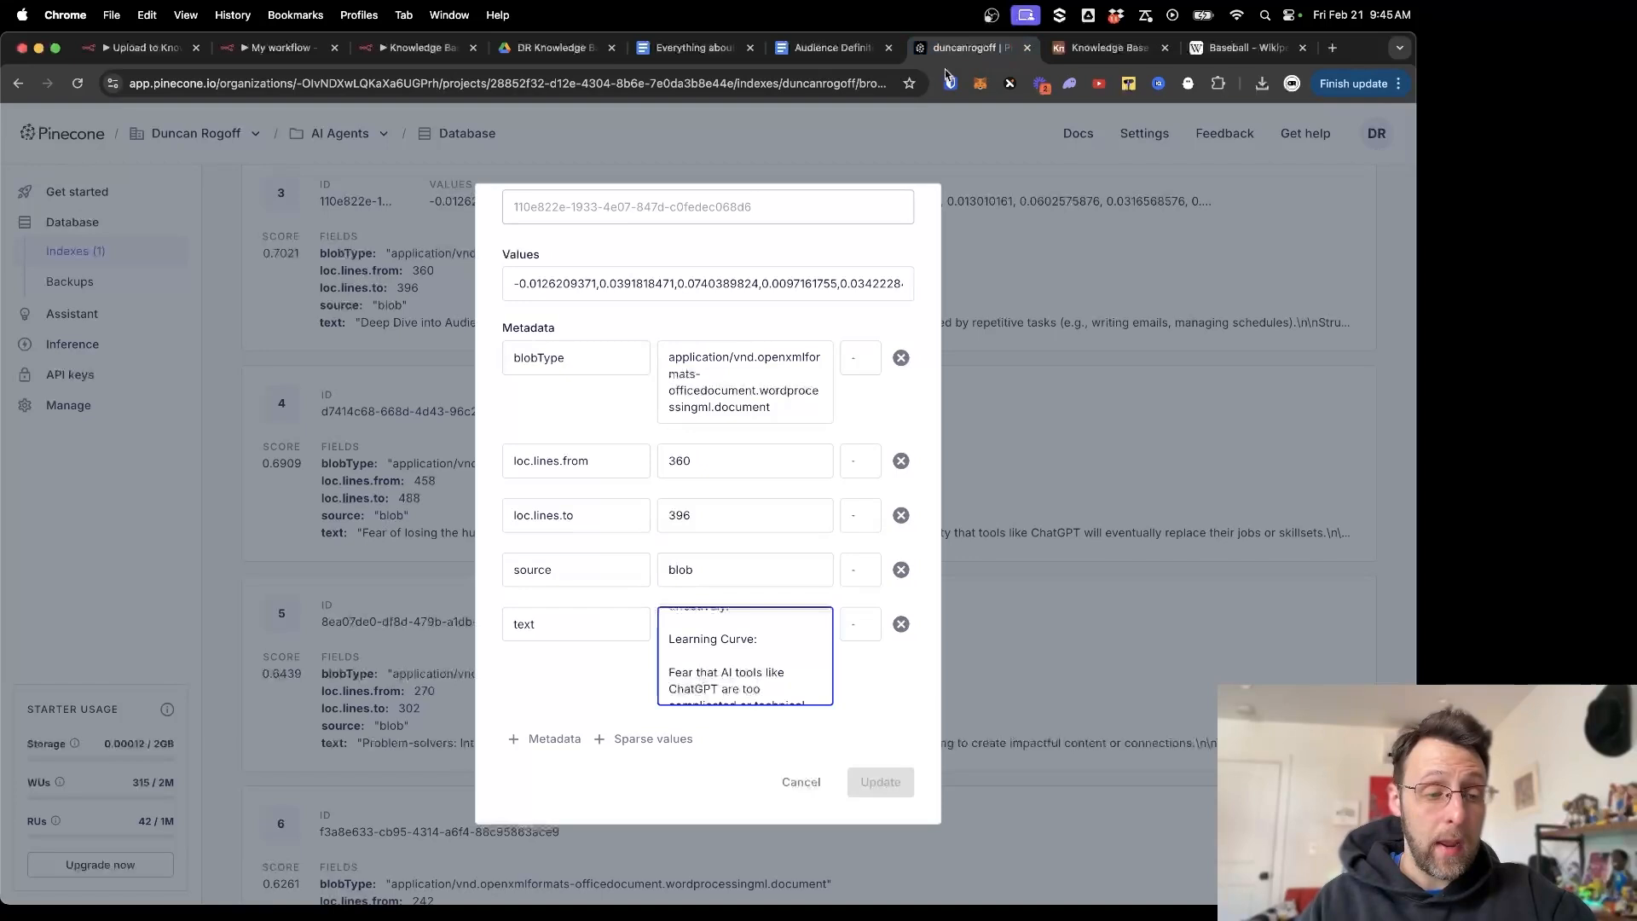
# Close the Pinecone record editor, visit API keys, and return to the Indexes overview.
pyautogui.click(150, 479)
pyautogui.click(95, 373)
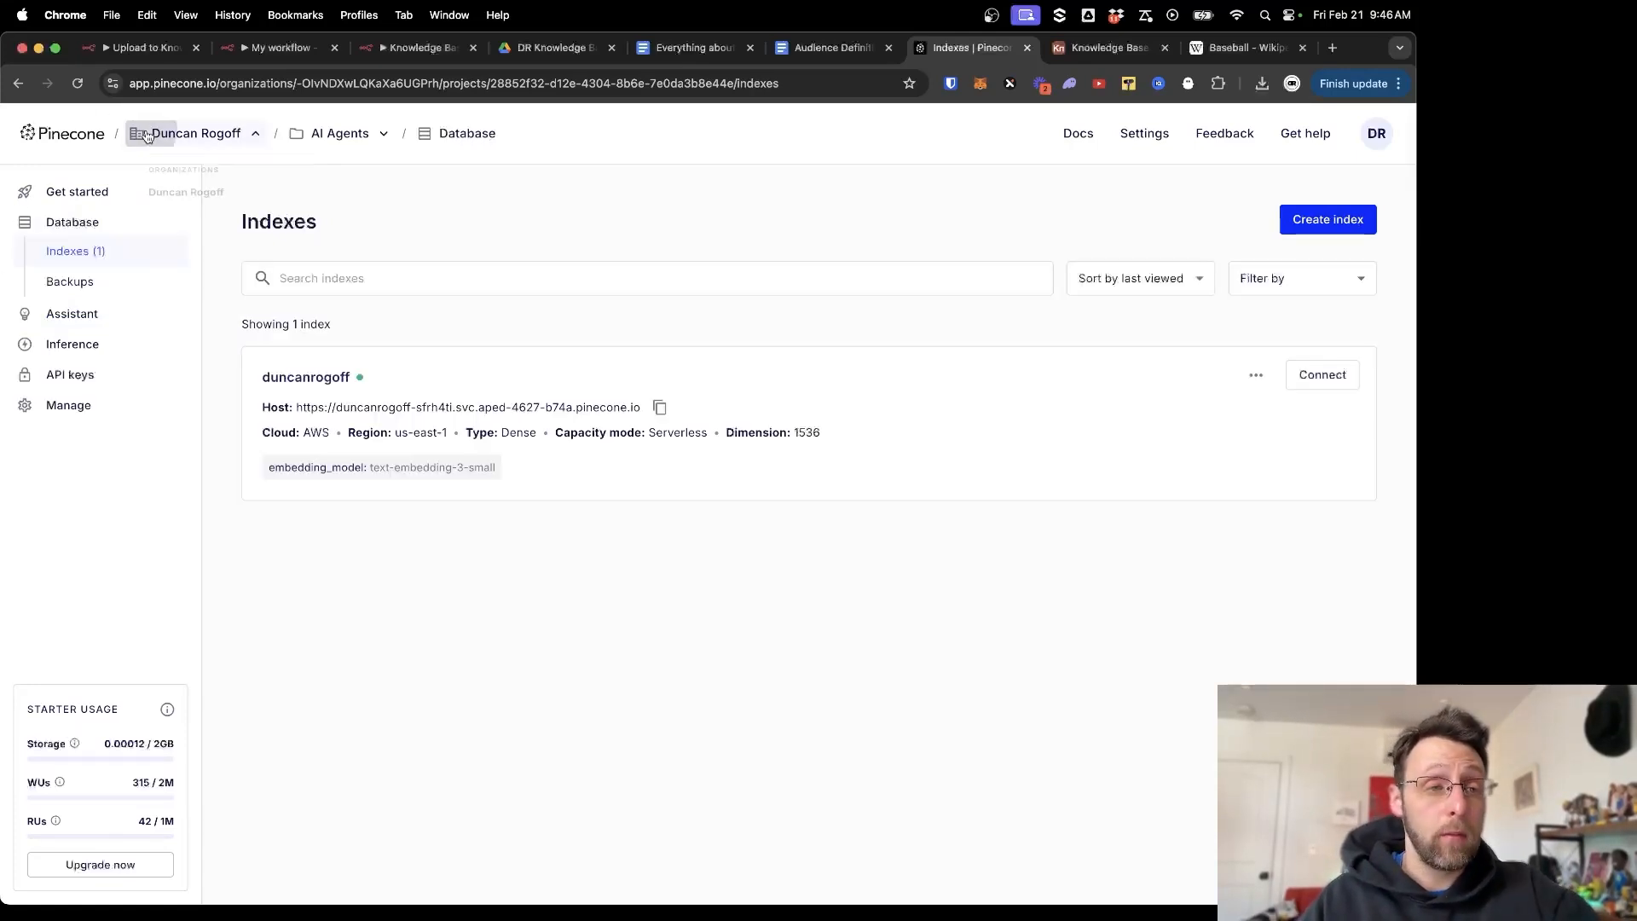
pyautogui.click(70, 133)
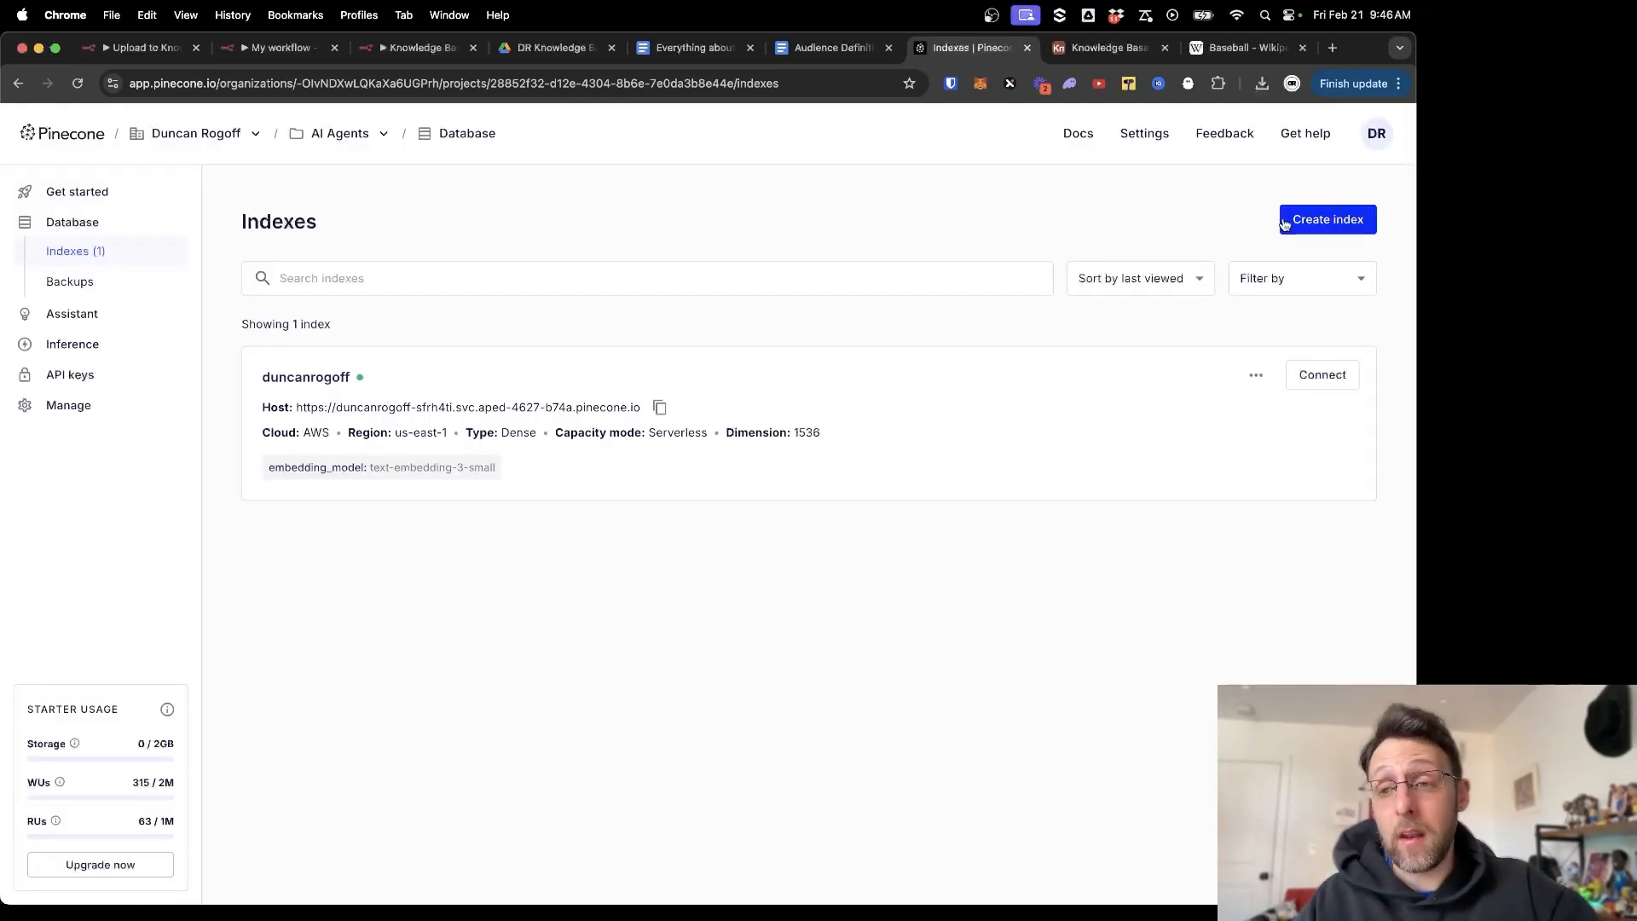
# Start a trial index with the text-embedding-3-small model, then abandon it back to the index list.
pyautogui.click(1330, 219)
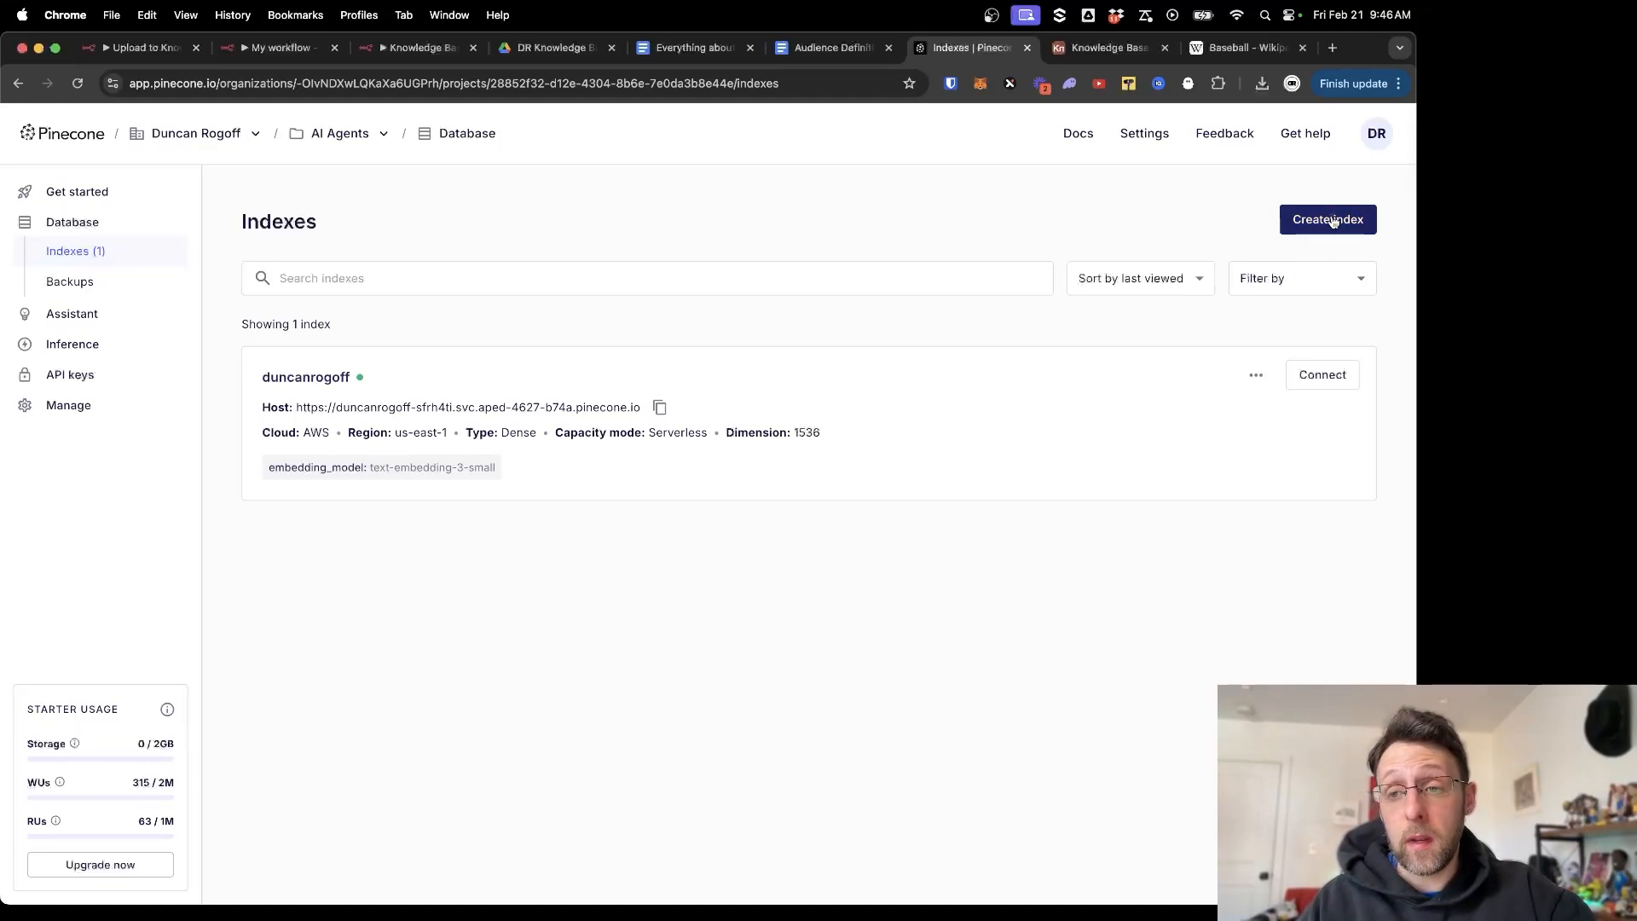
pyautogui.write('asdlkjfd')
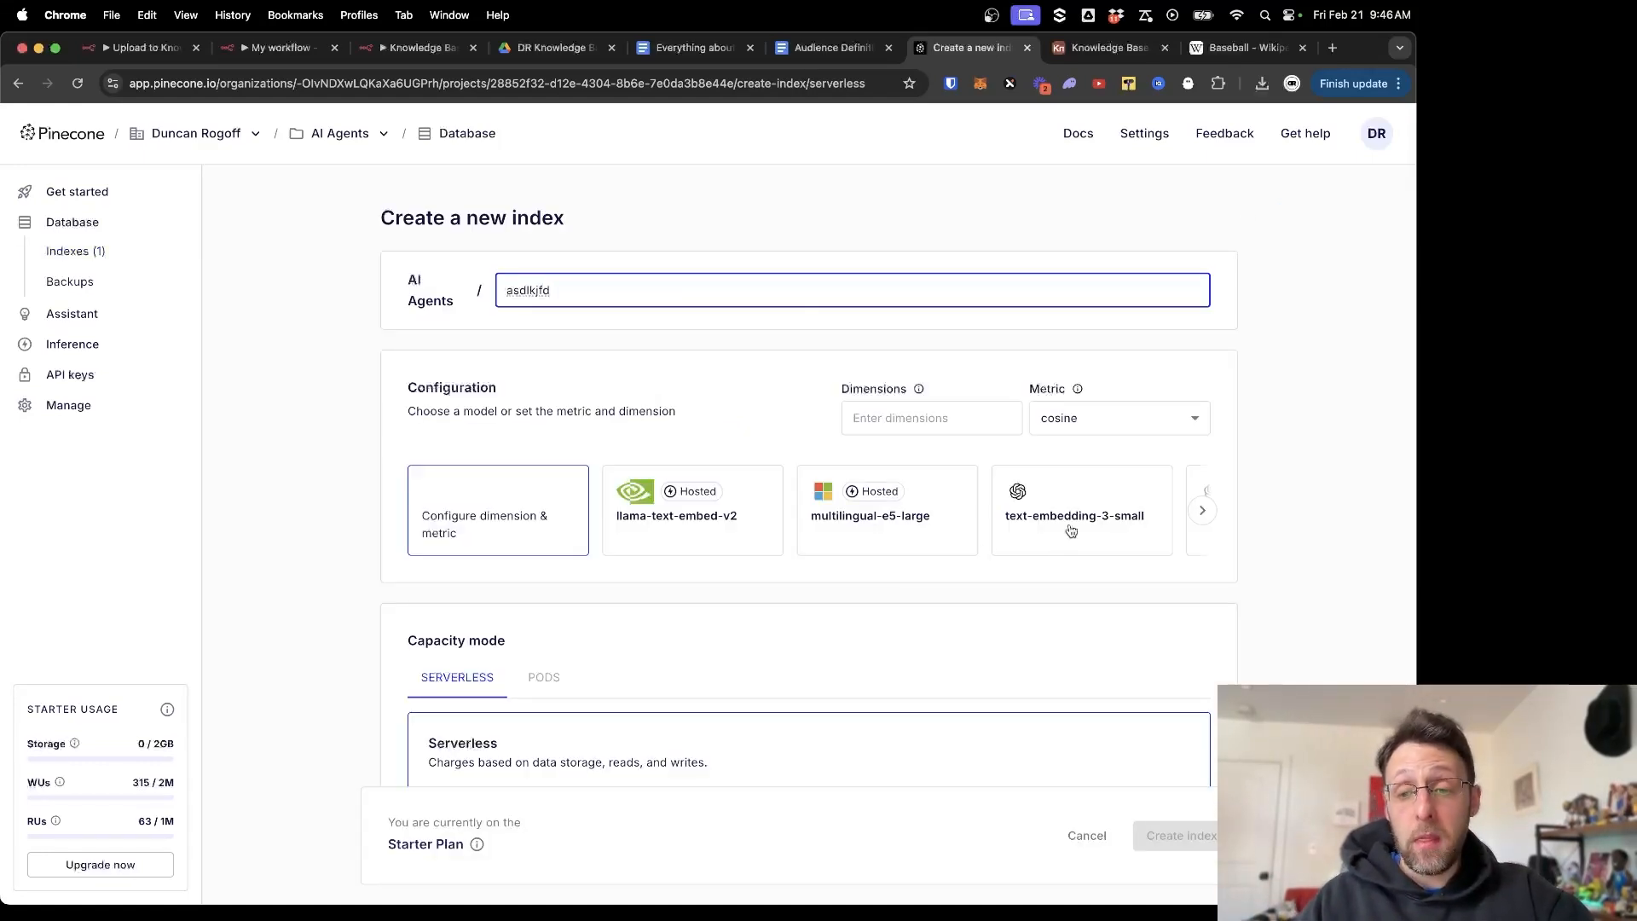
pyautogui.hscroll(3, 1065, 531)
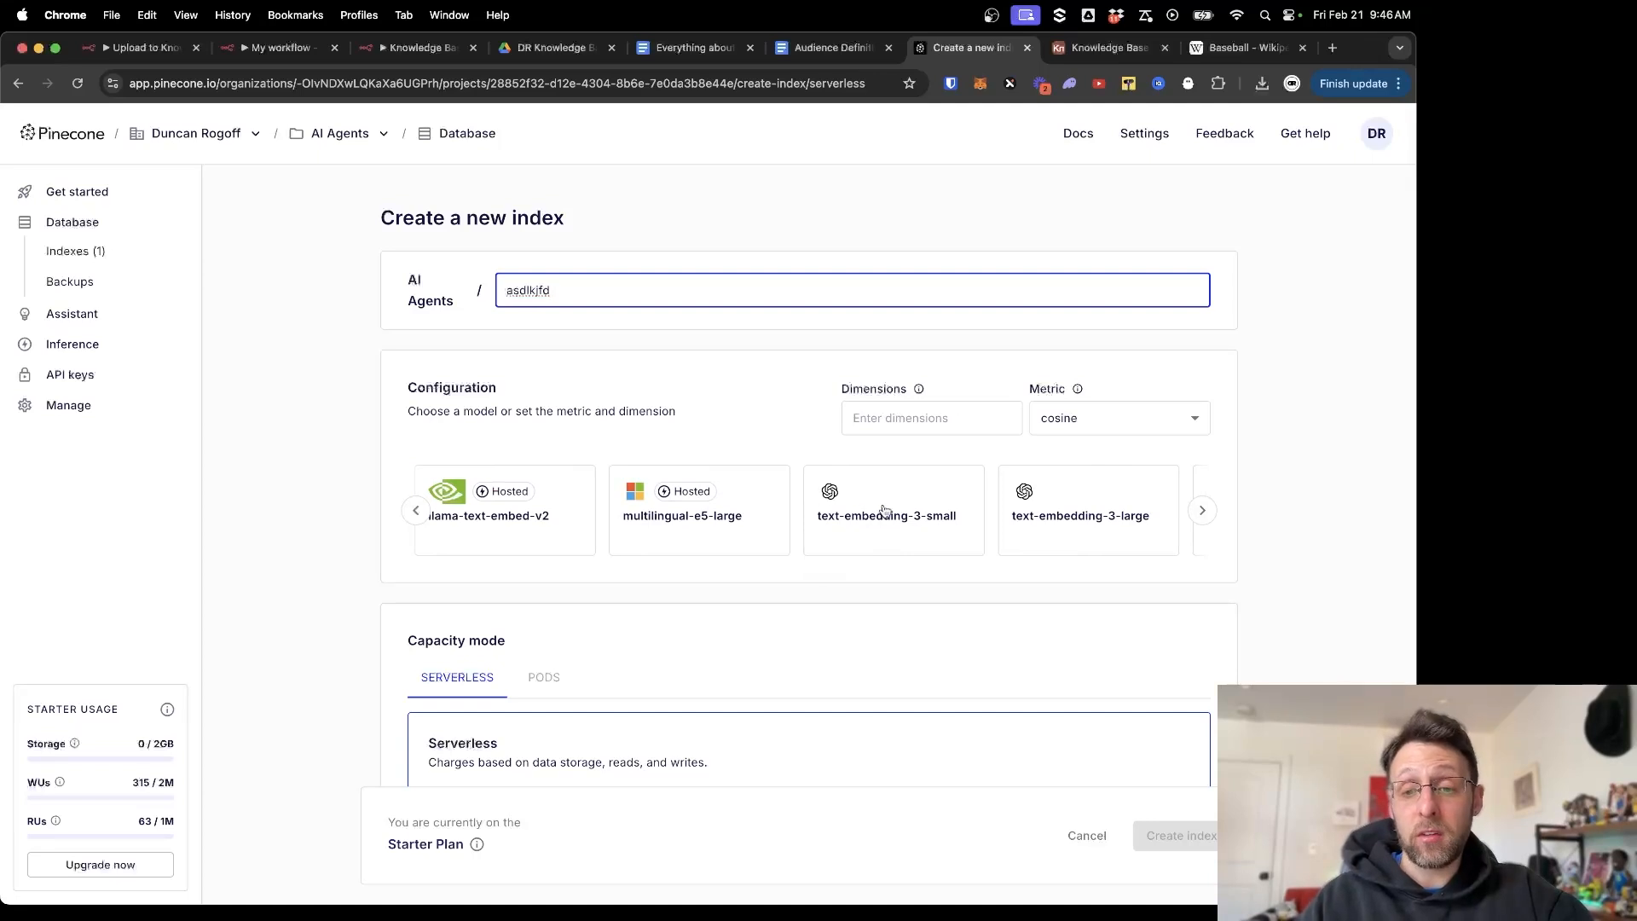
pyautogui.hscroll(2, 810, 535)
pyautogui.click(704, 536)
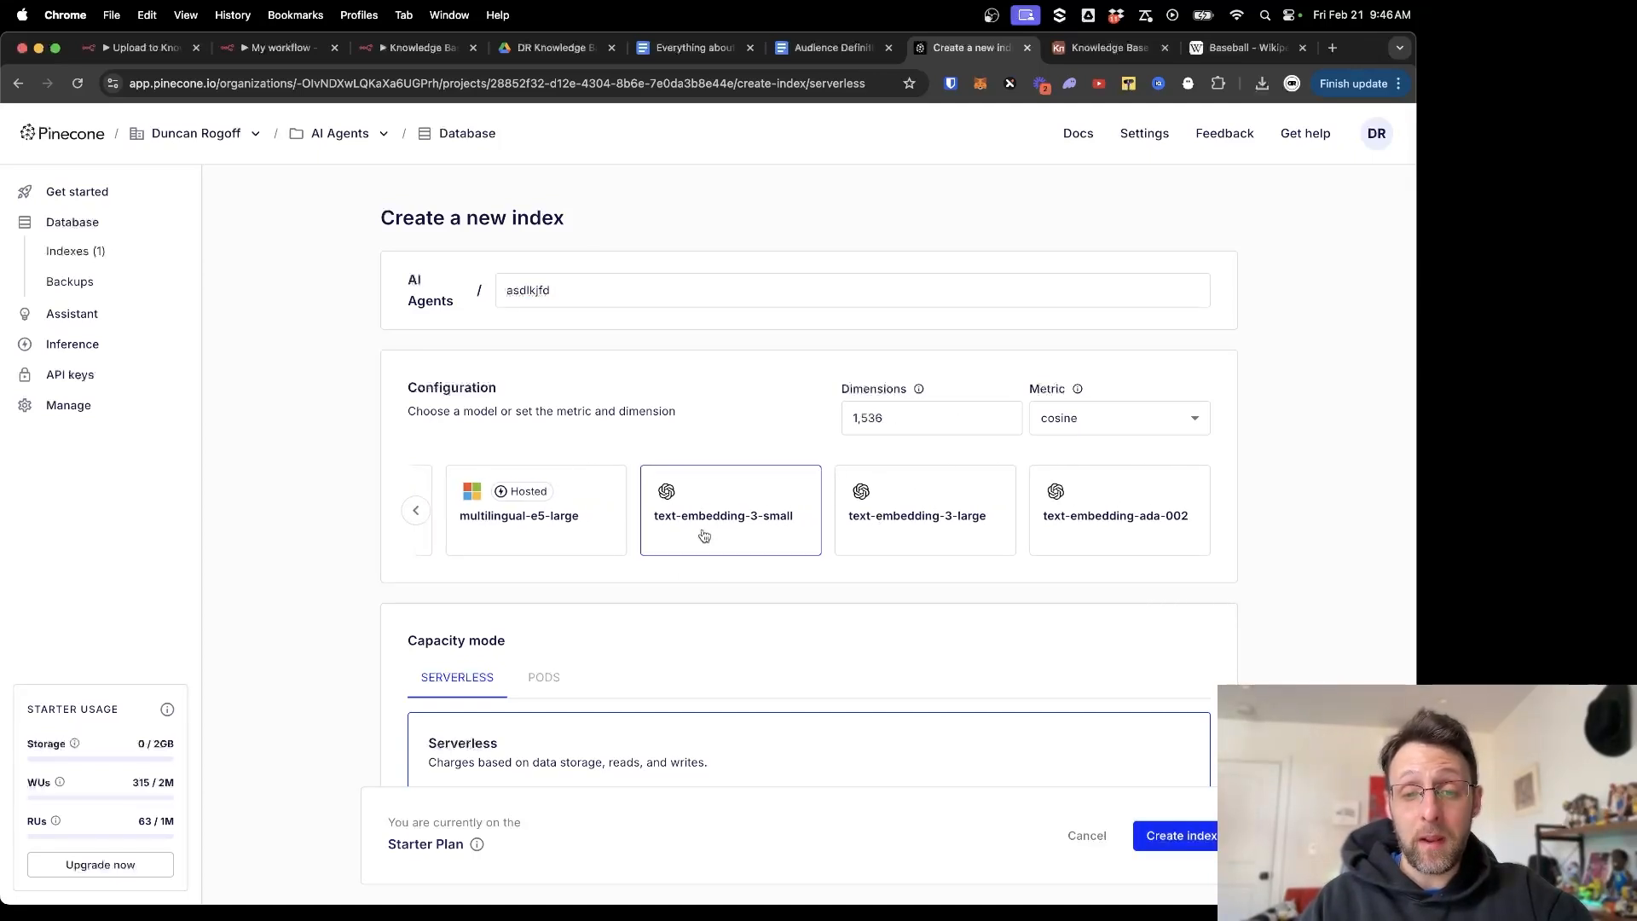
pyautogui.scroll(-3, 608, 617)
pyautogui.scroll(-4, 512, 676)
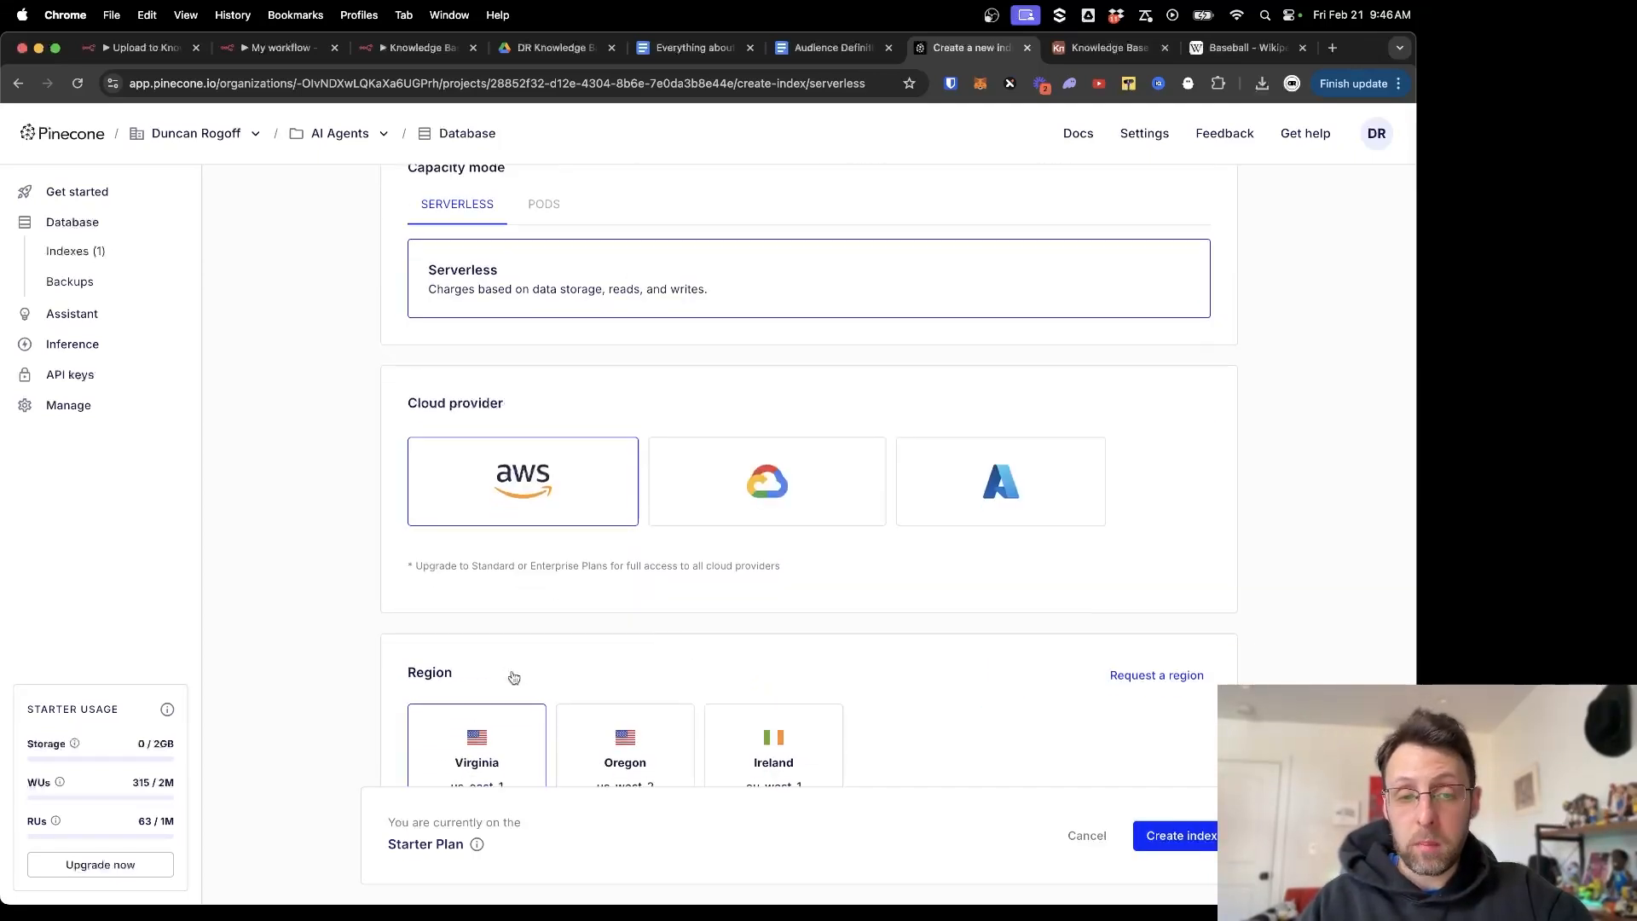
pyautogui.scroll(-3, 435, 409)
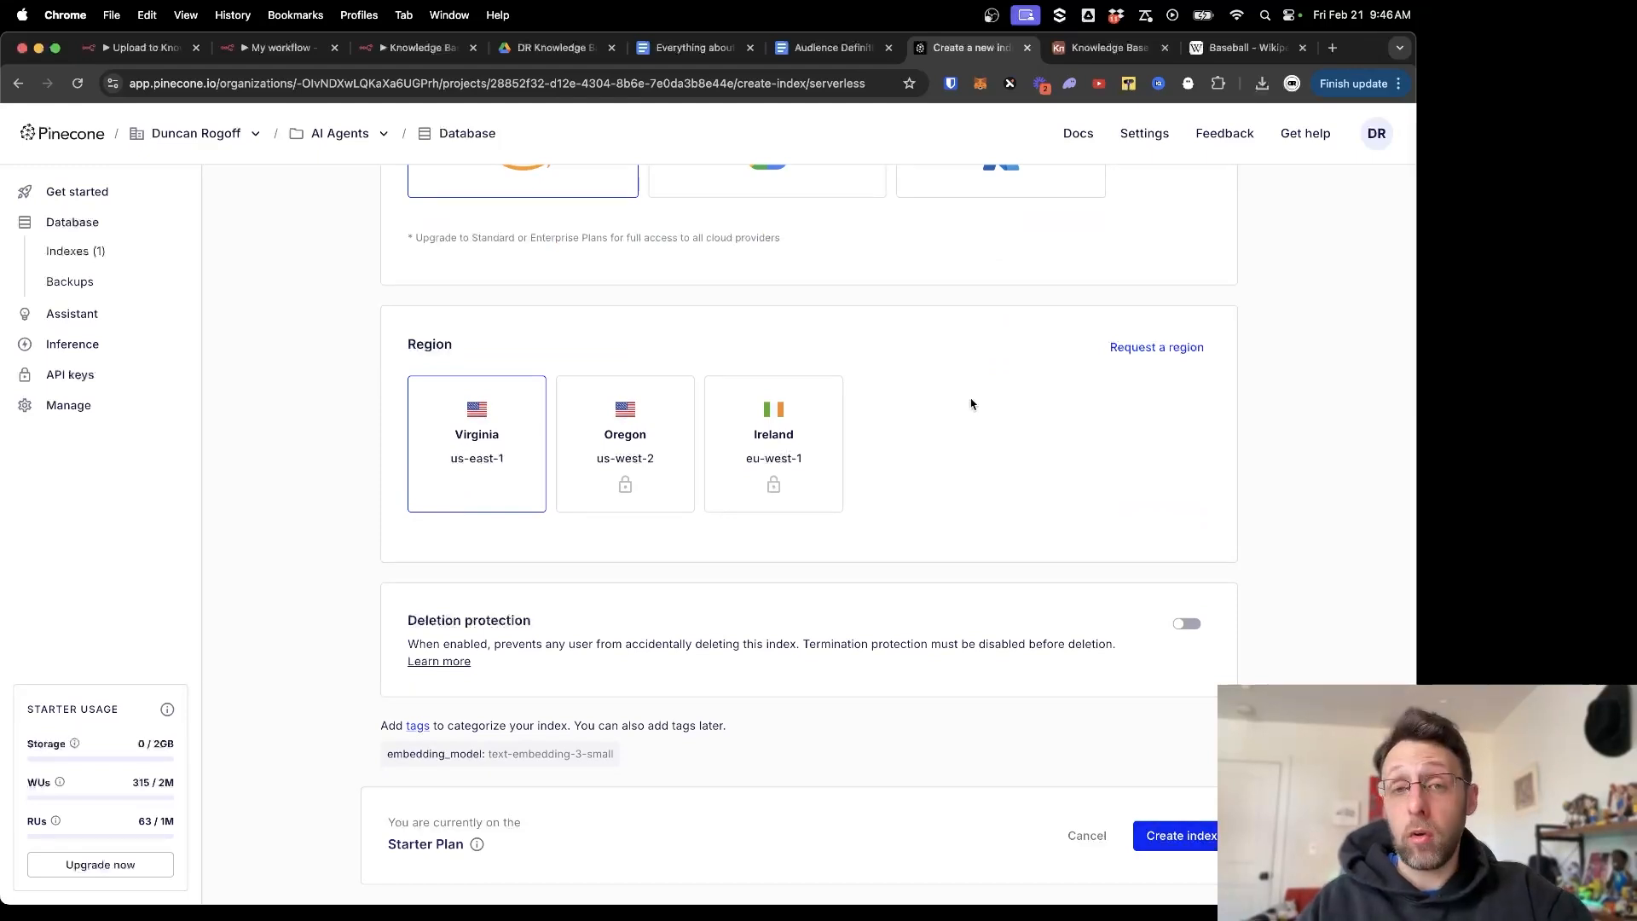
pyautogui.scroll(10, 972, 404)
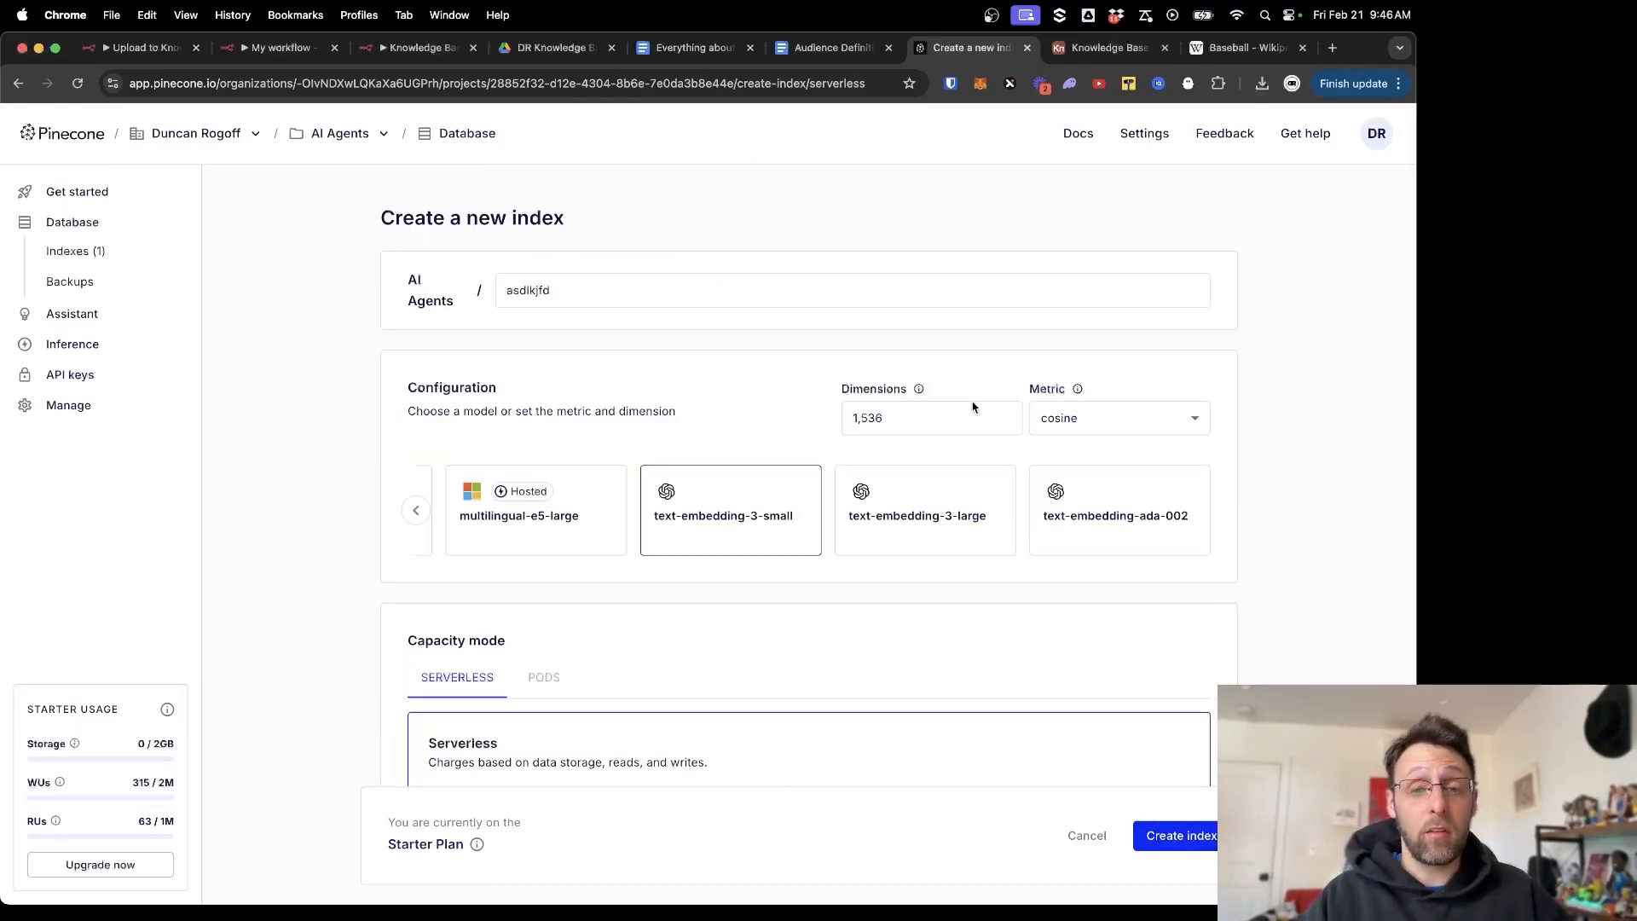
pyautogui.click(98, 254)
# Create the serverless index 'youtube' using text-embedding-3-small embeddings on AWS us-east-1.
pyautogui.click(1327, 219)
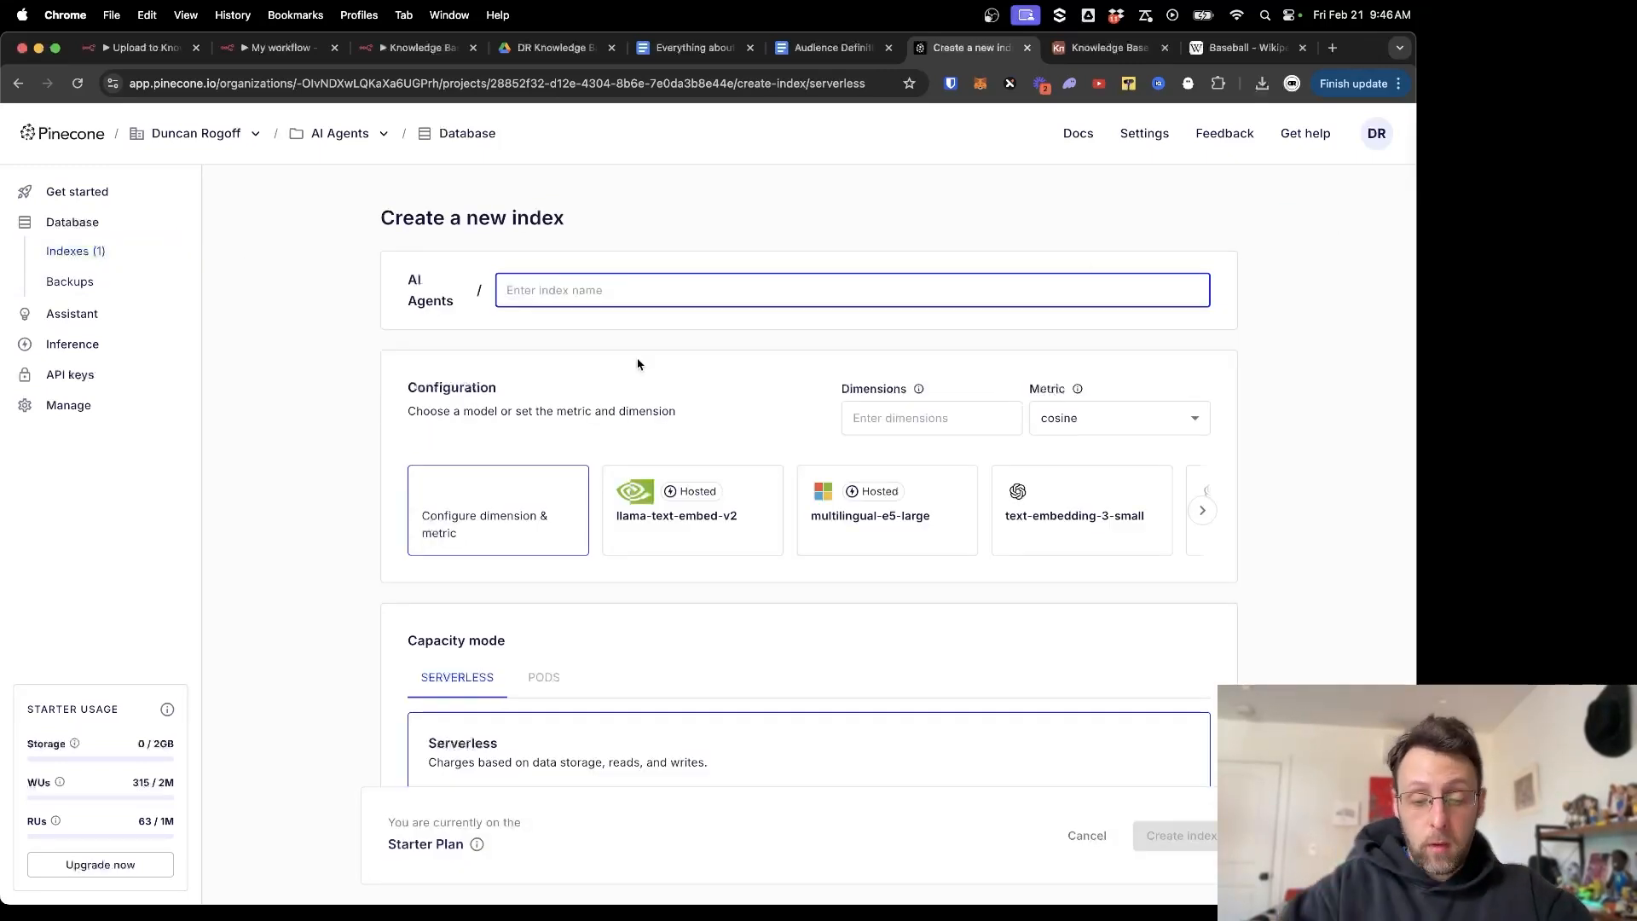
pyautogui.write('YouTube')
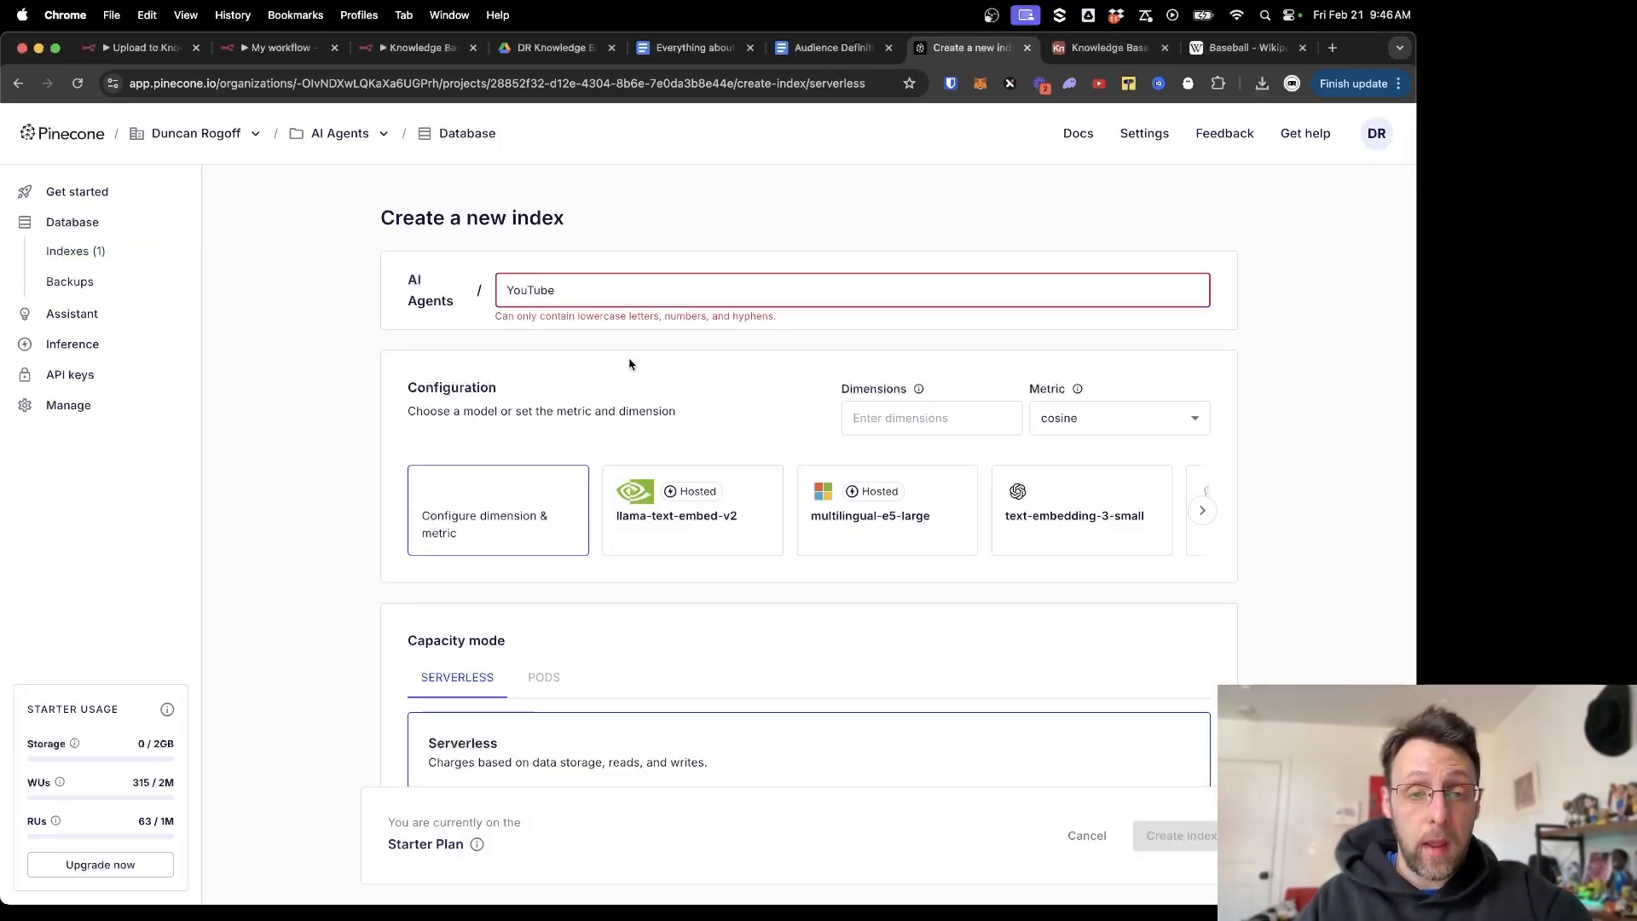
pyautogui.press('super+a')
pyautogui.write('youtube')
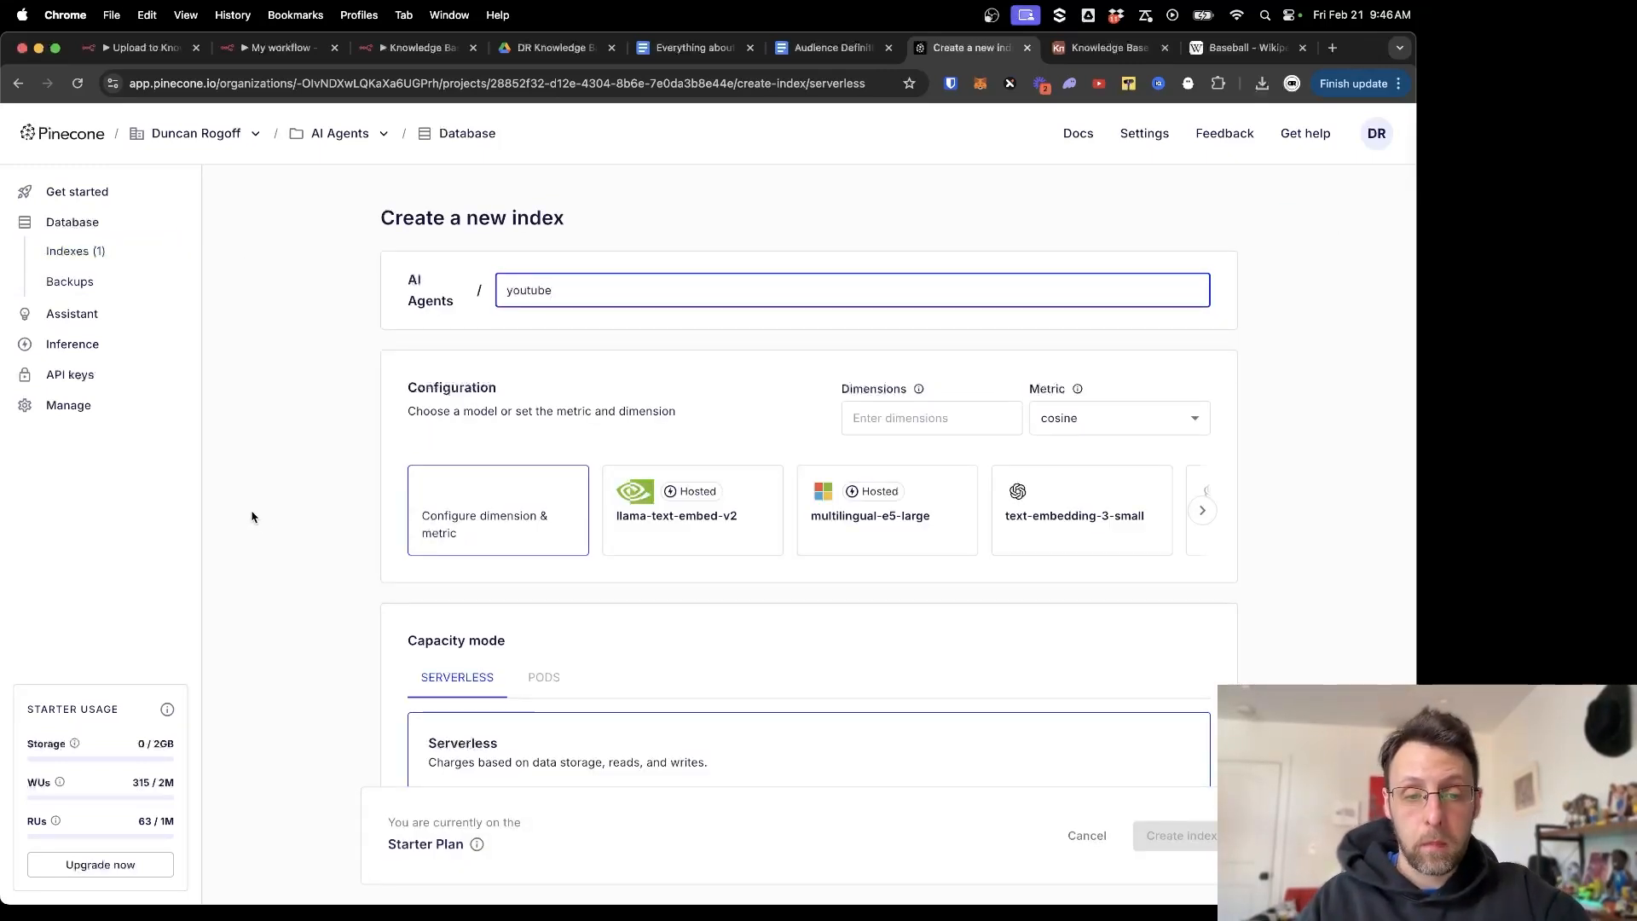
pyautogui.scroll(-5, 254, 518)
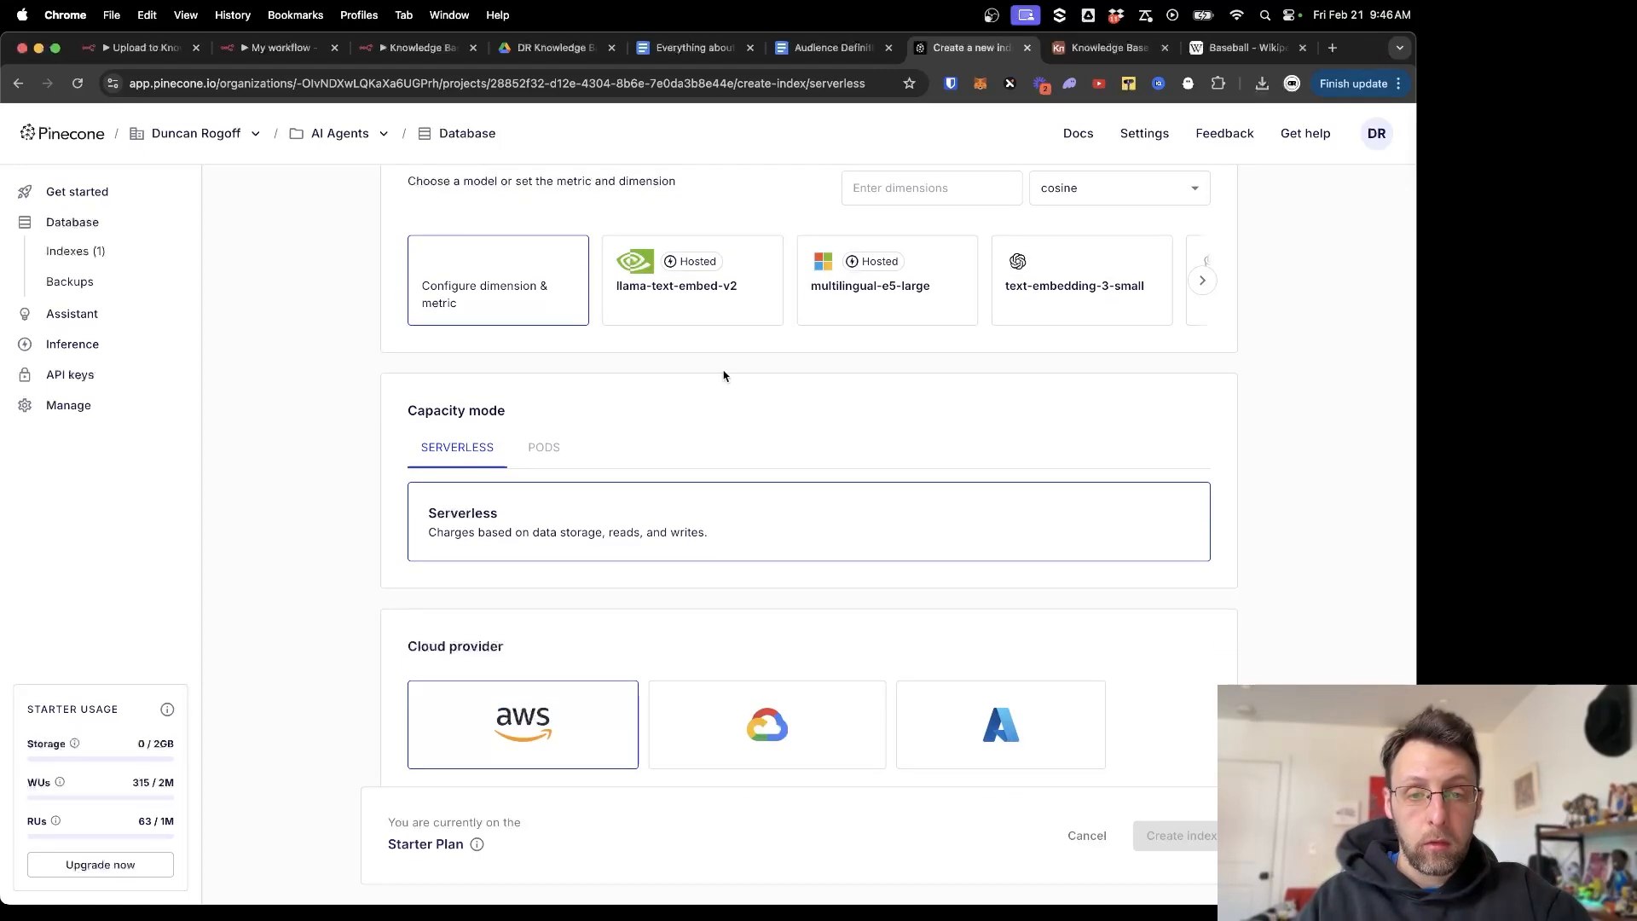
pyautogui.click(1036, 299)
pyautogui.scroll(-10, 654, 555)
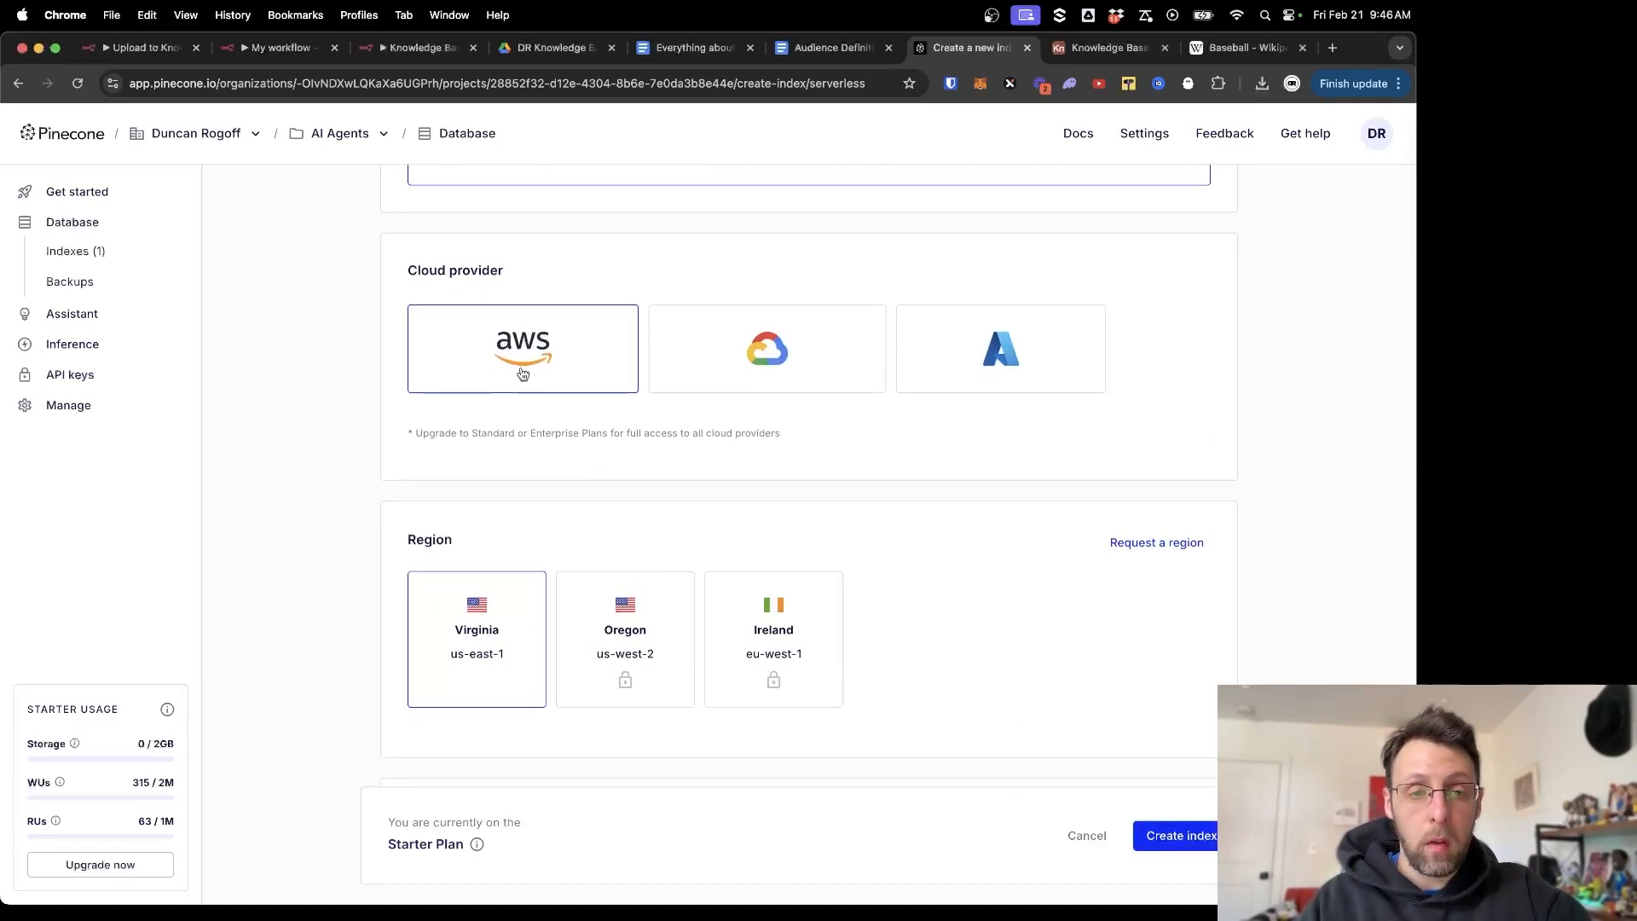
pyautogui.scroll(-2, 707, 646)
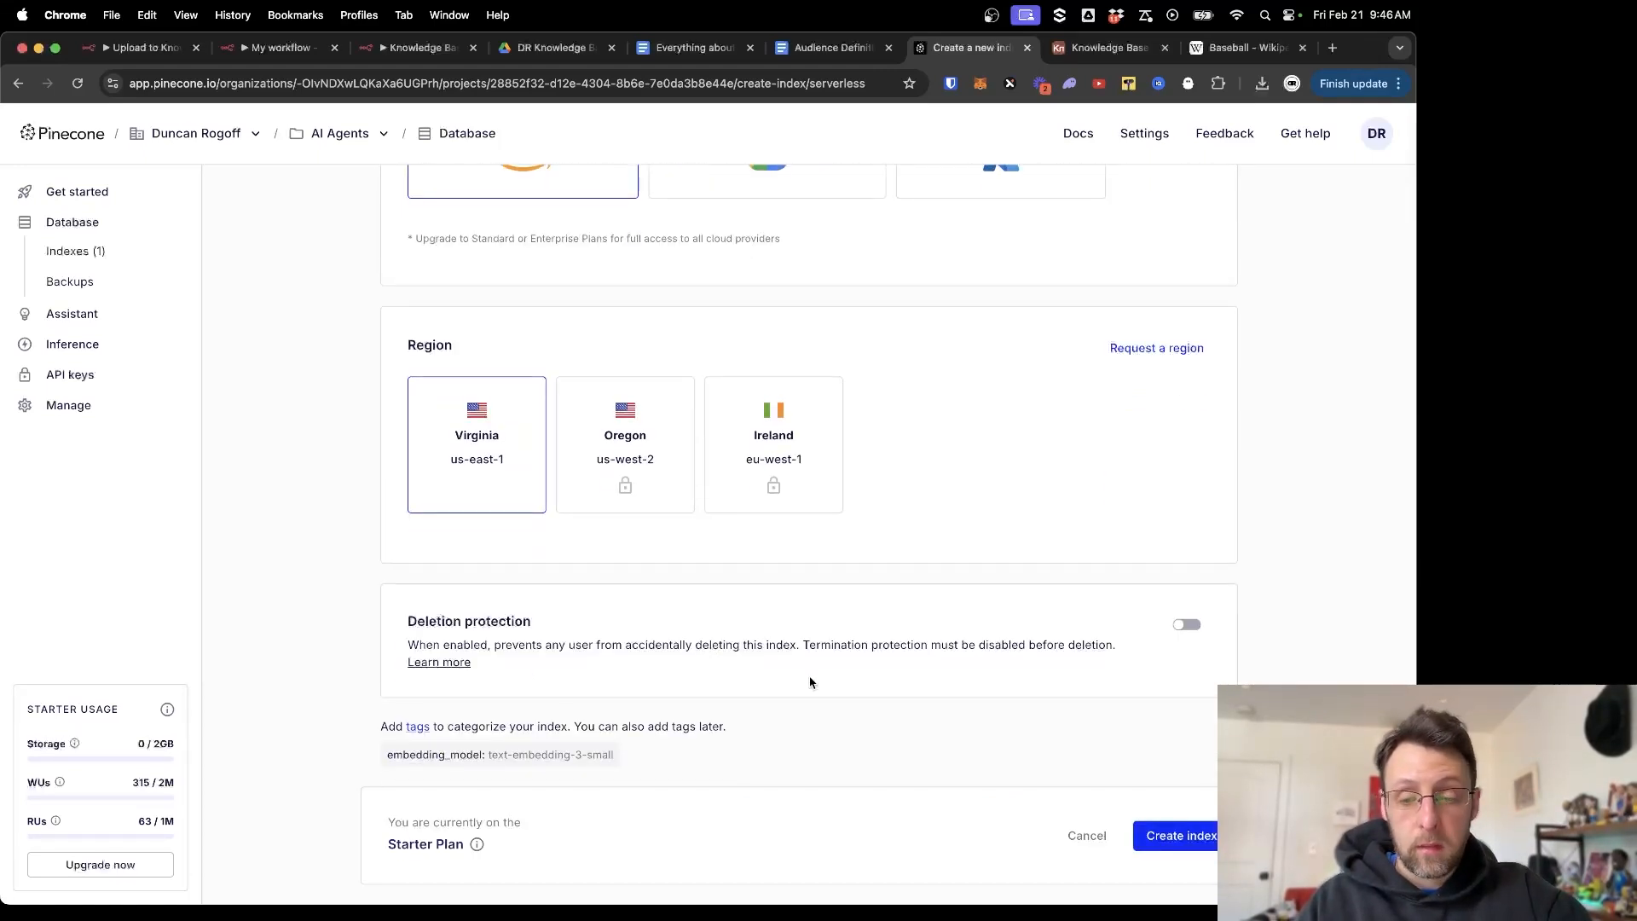
pyautogui.click(1191, 837)
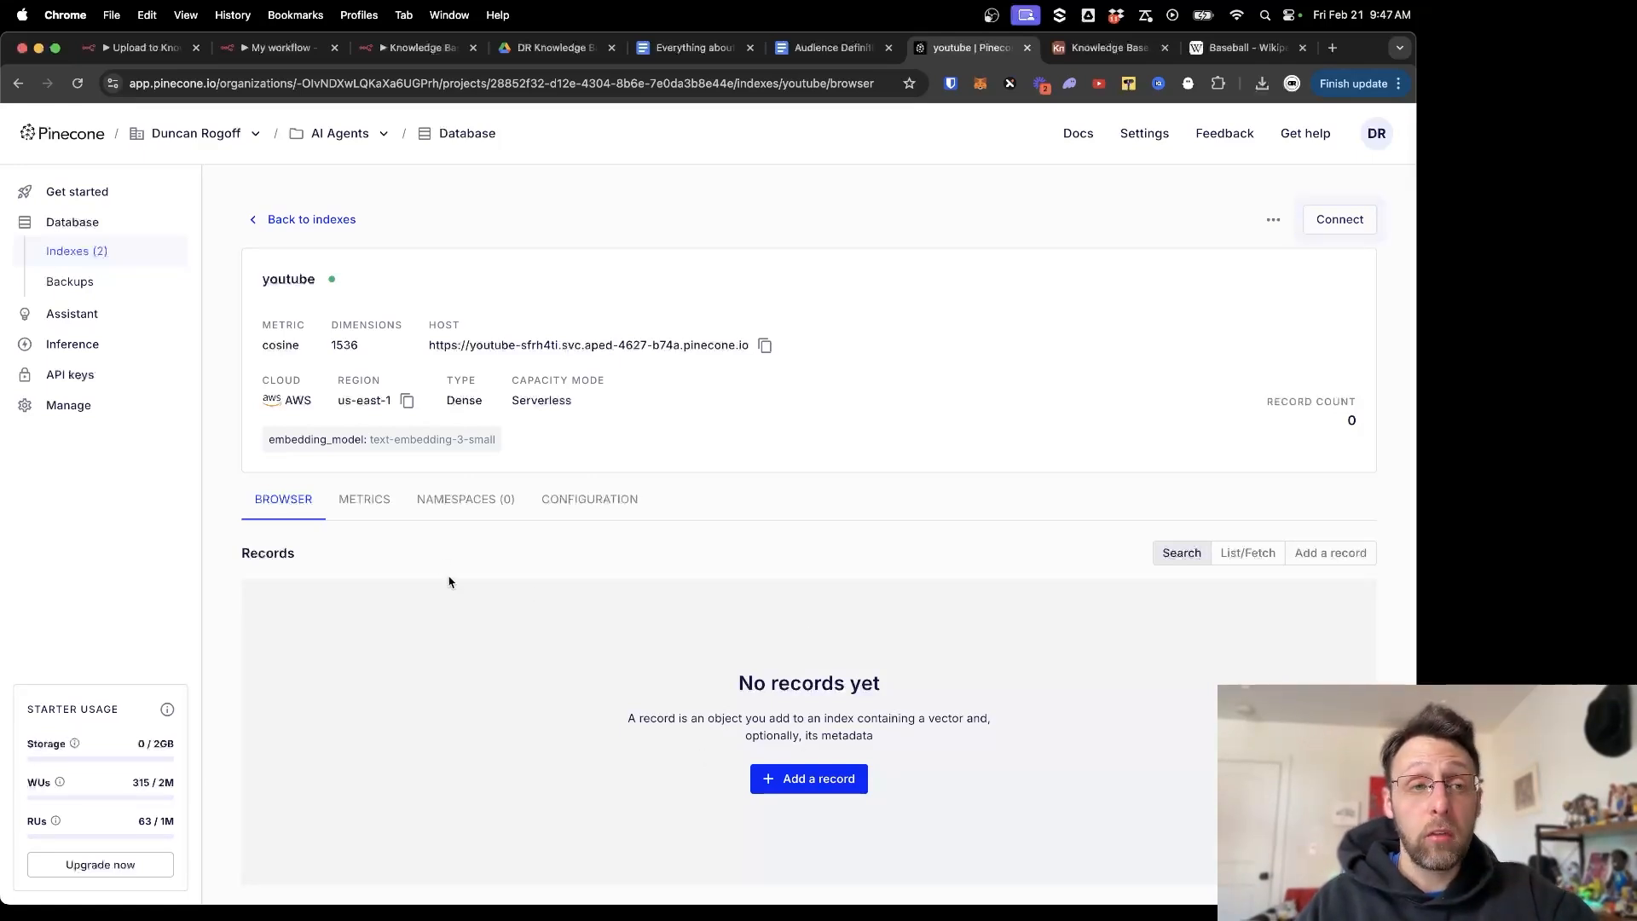
pyautogui.click(396, 47)
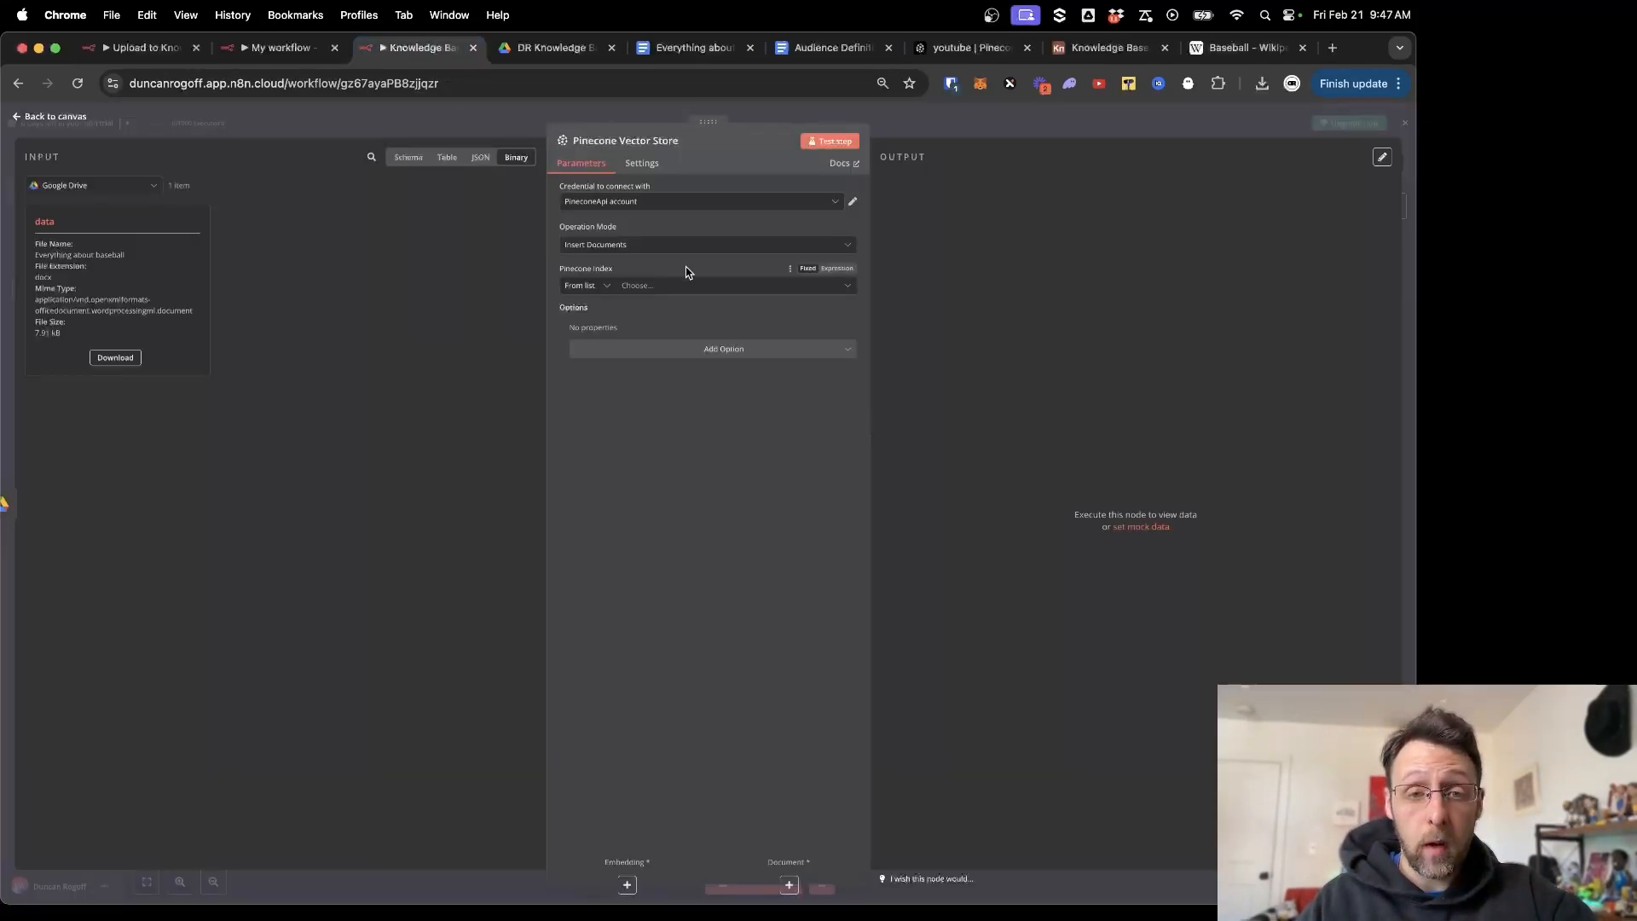
# Select and verify the Pinecone account credential, then choose the youtube index.
pyautogui.click(676, 202)
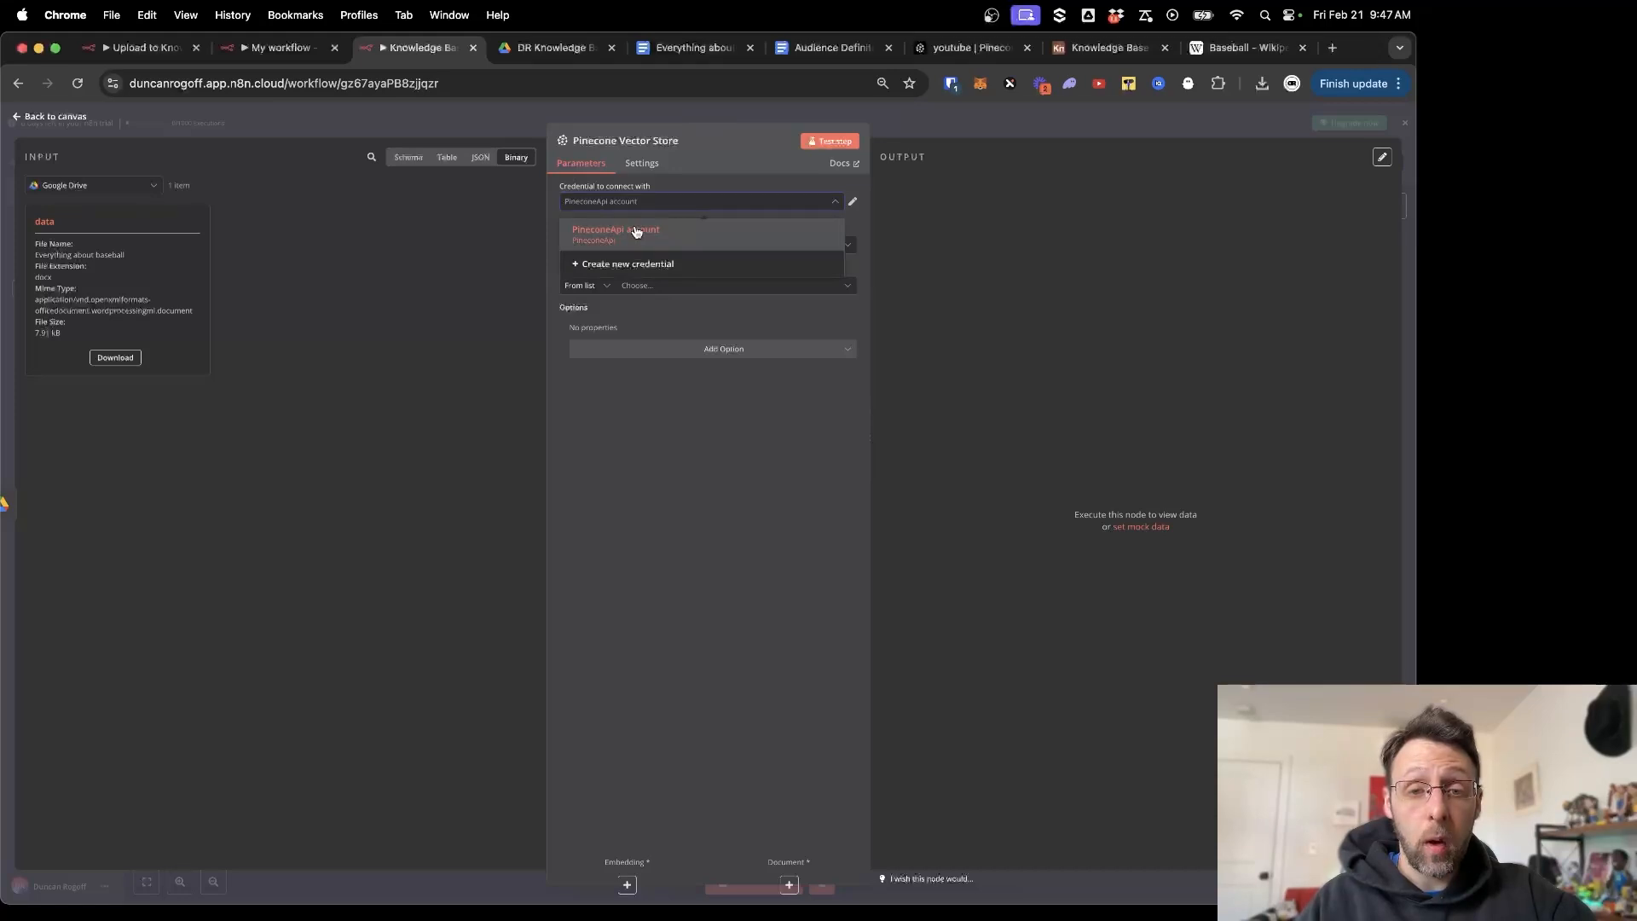
pyautogui.click(638, 228)
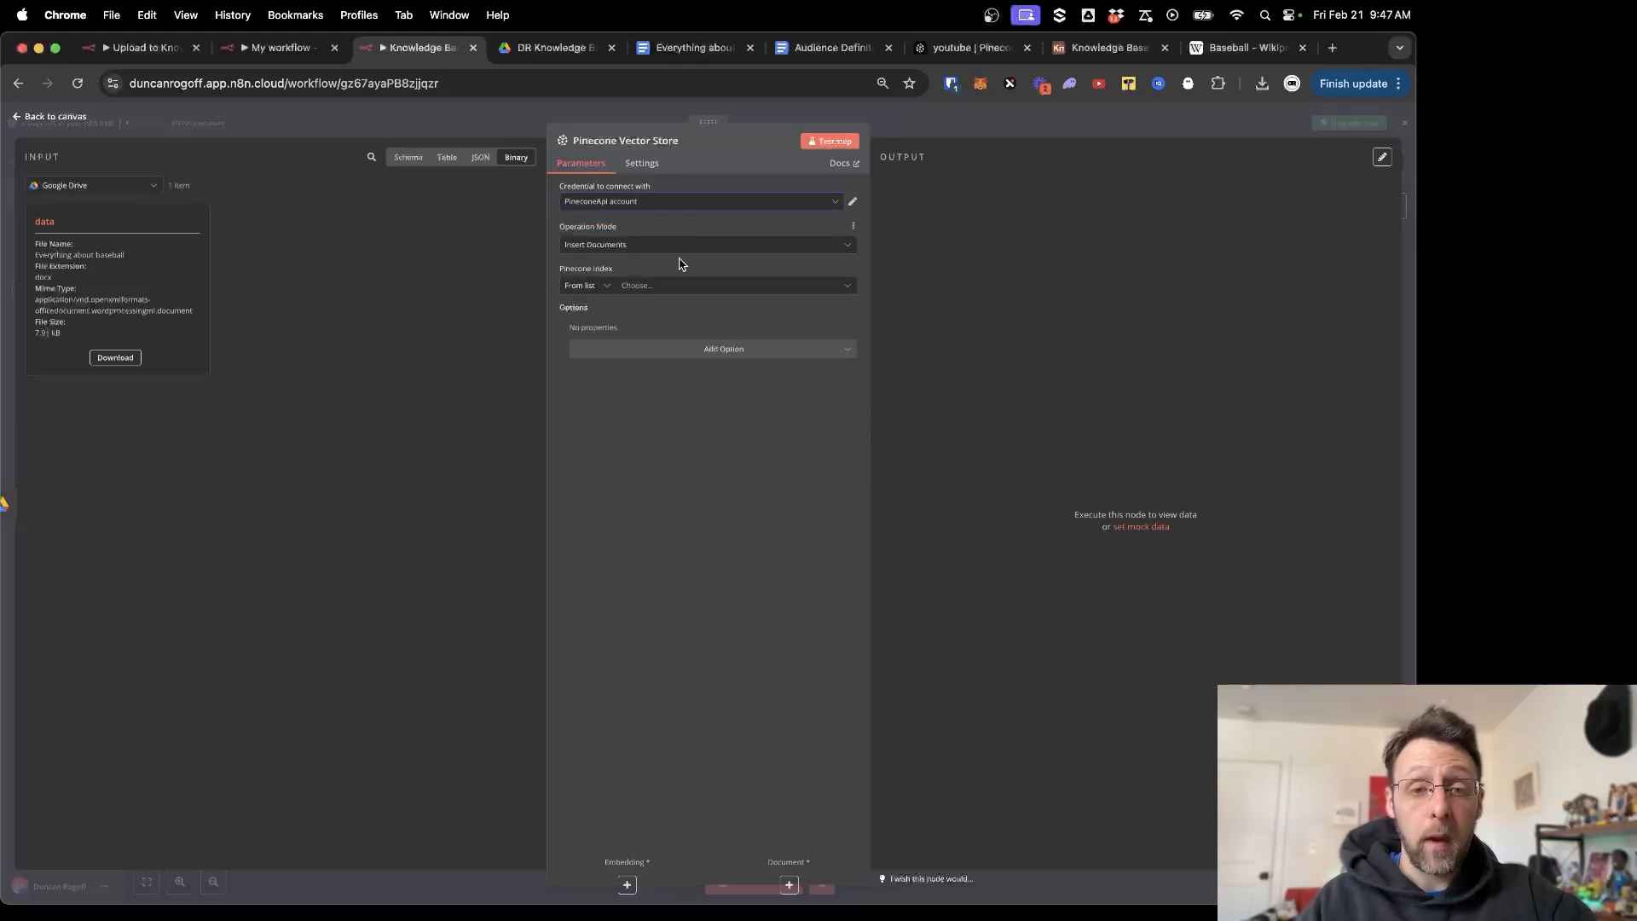
pyautogui.click(853, 201)
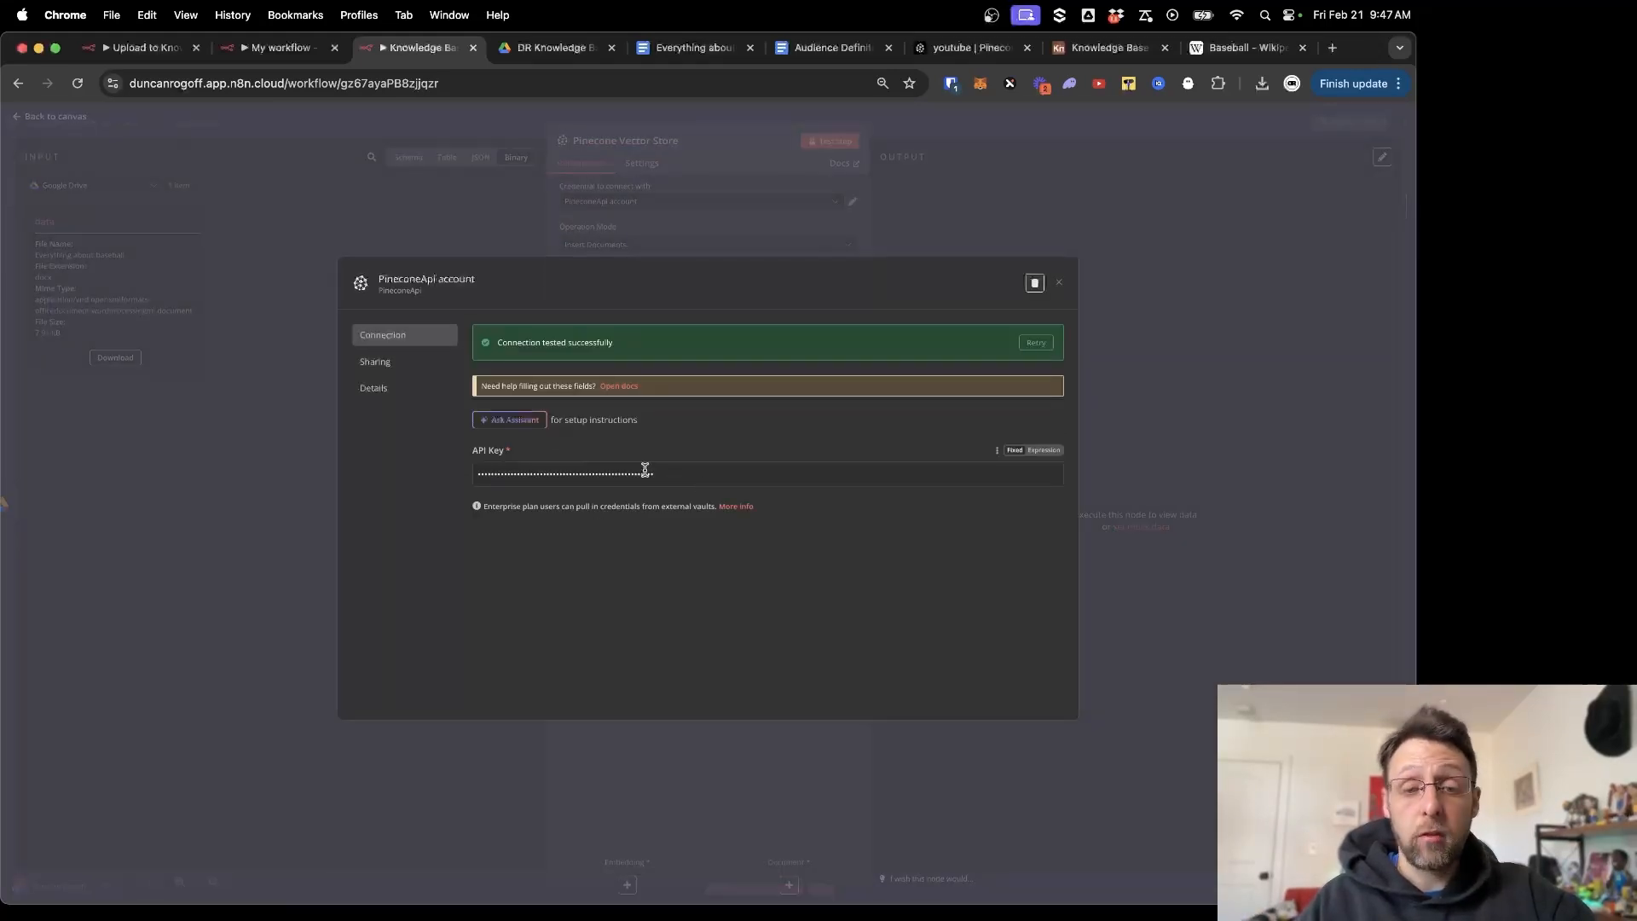
pyautogui.click(1062, 284)
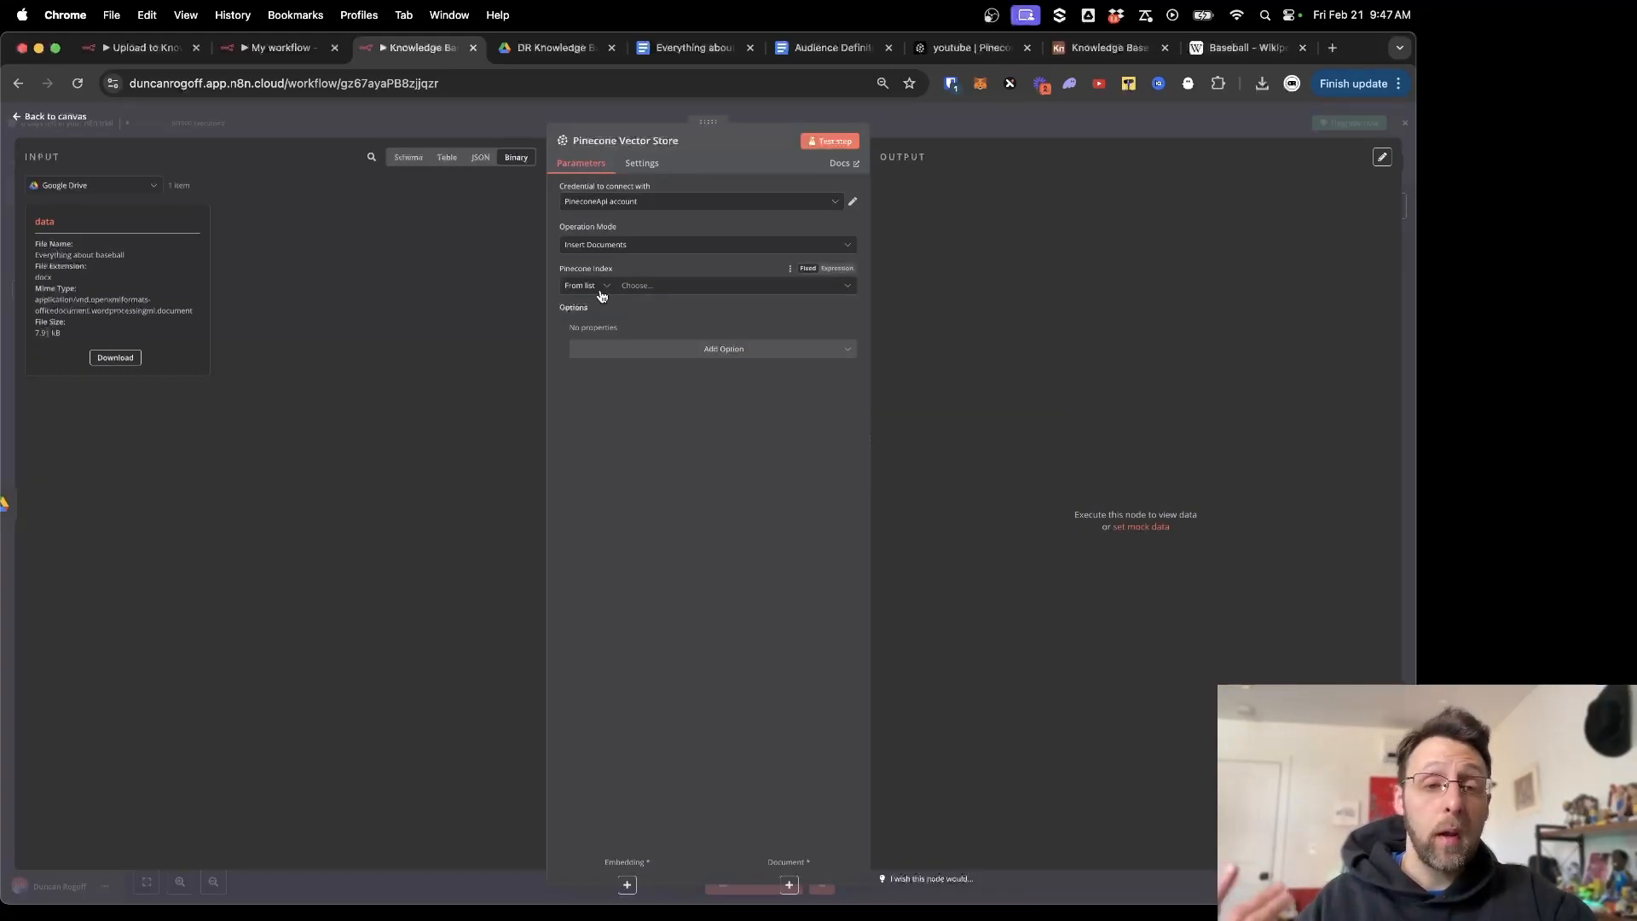
pyautogui.click(689, 288)
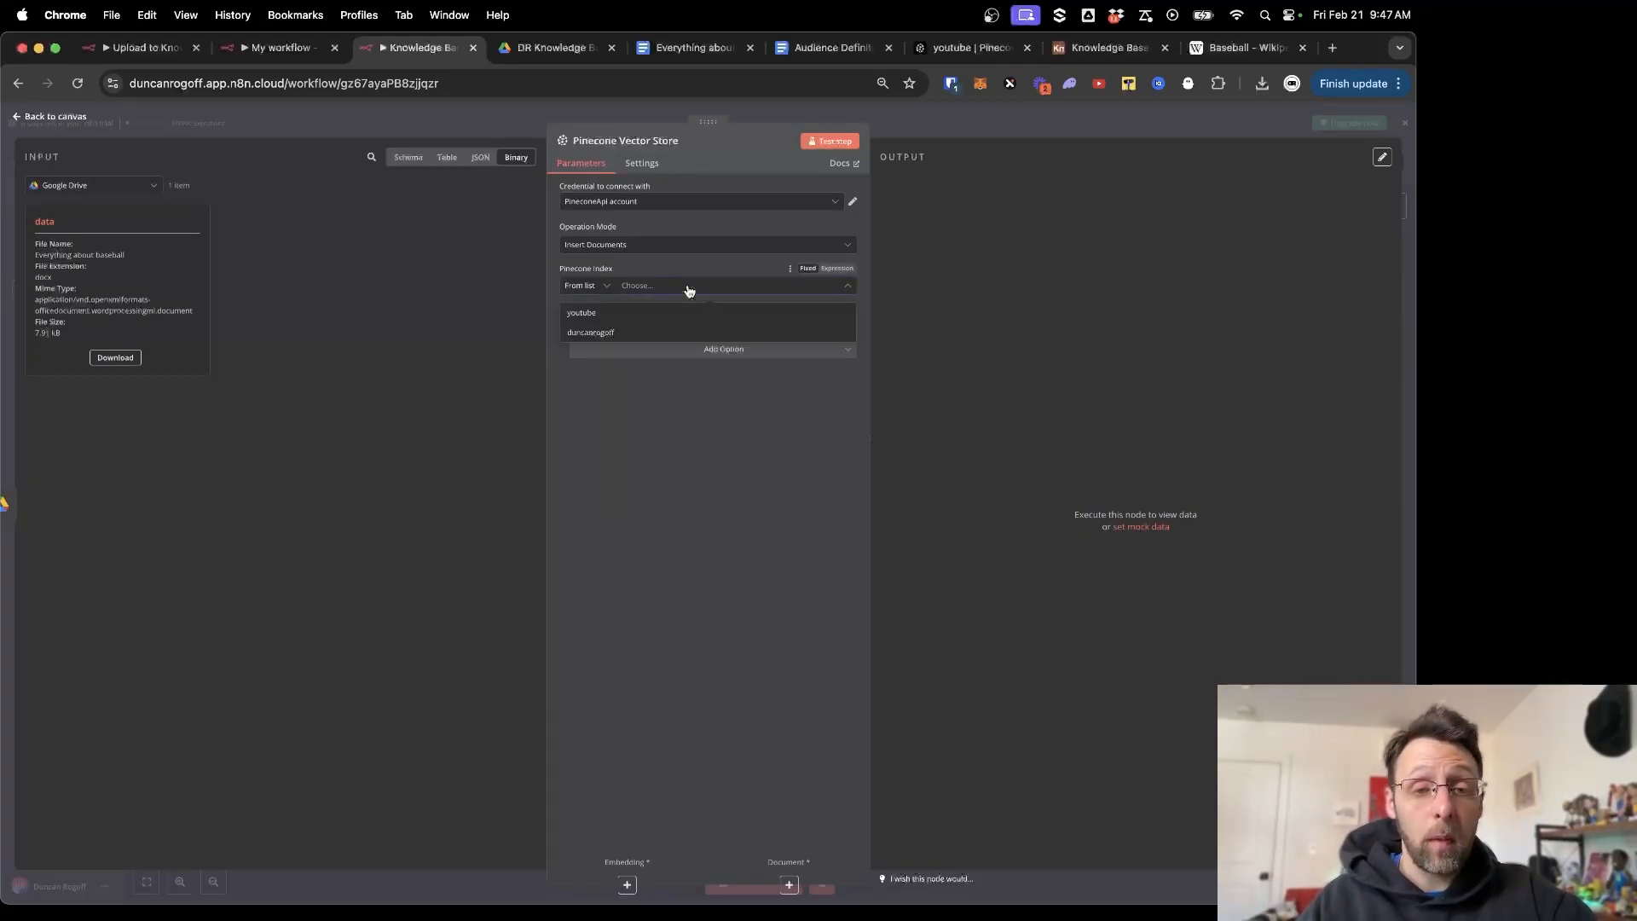
pyautogui.click(580, 313)
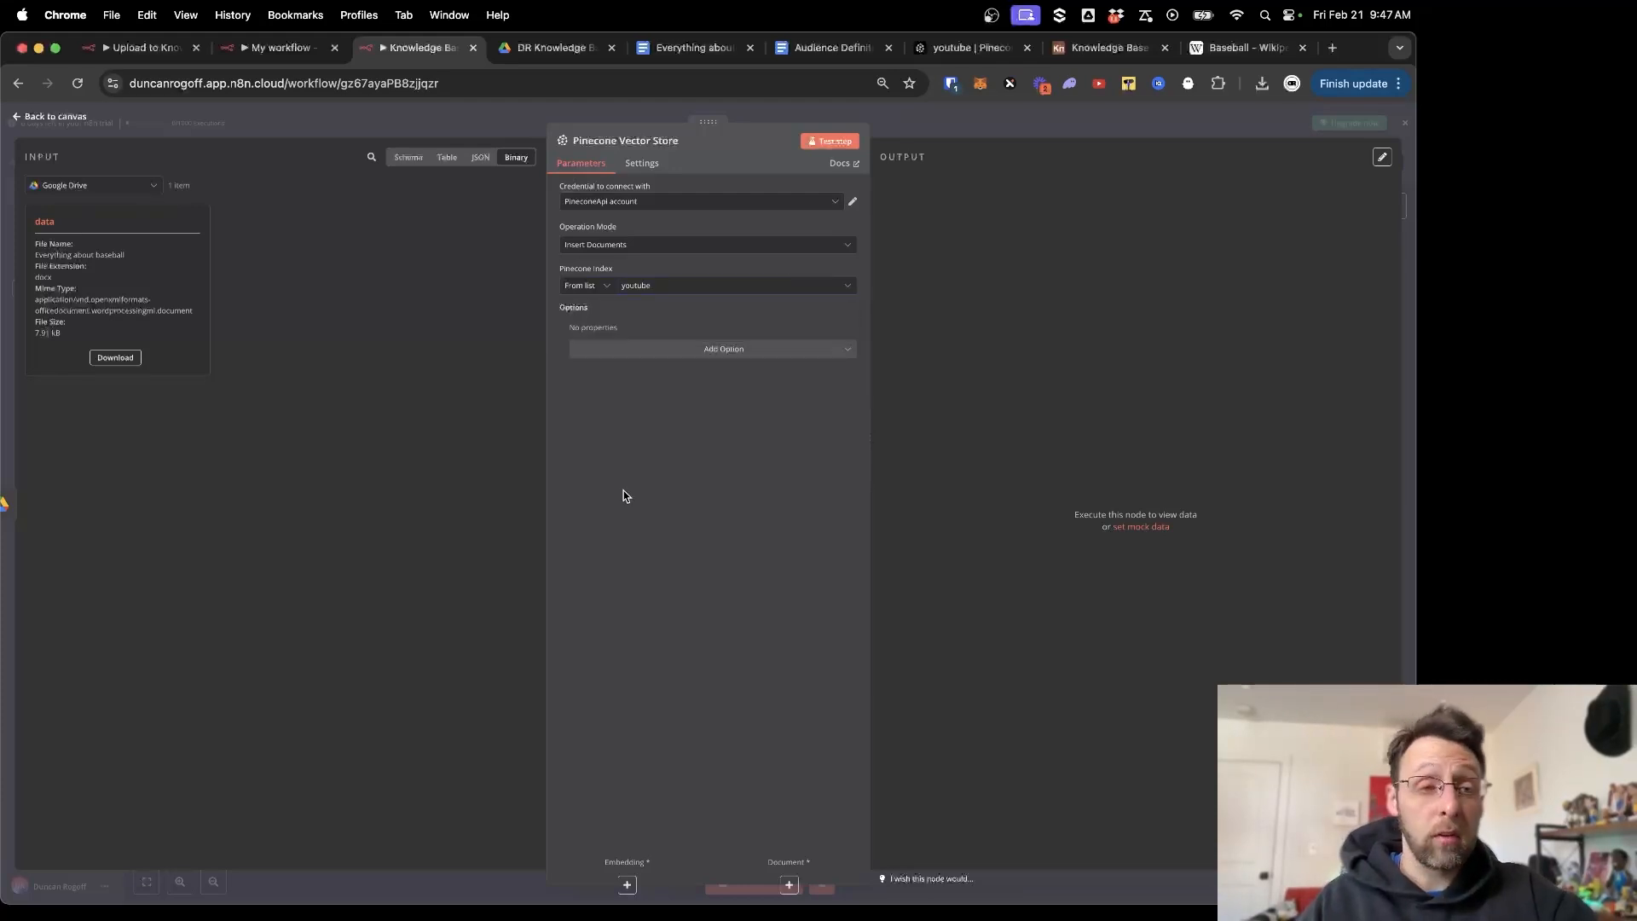
pyautogui.click(482, 118)
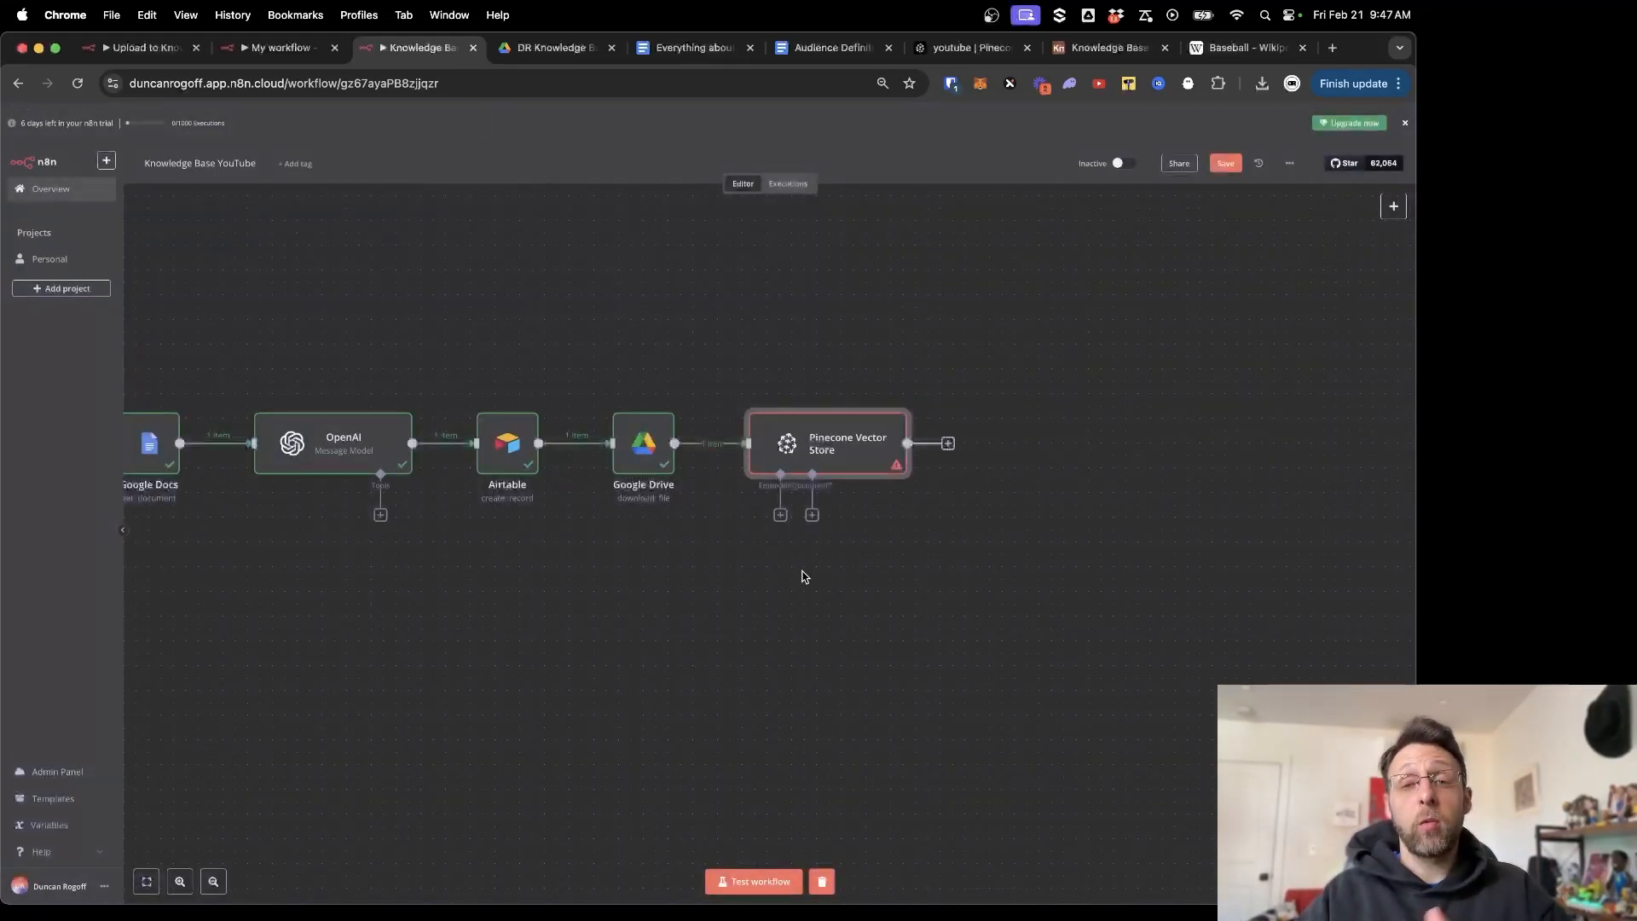
# Attach an Embeddings OpenAI sub-node to the Pinecone Vector Store and tidy the node layout.
pyautogui.moveTo(818, 460); pyautogui.dragTo(831, 436)
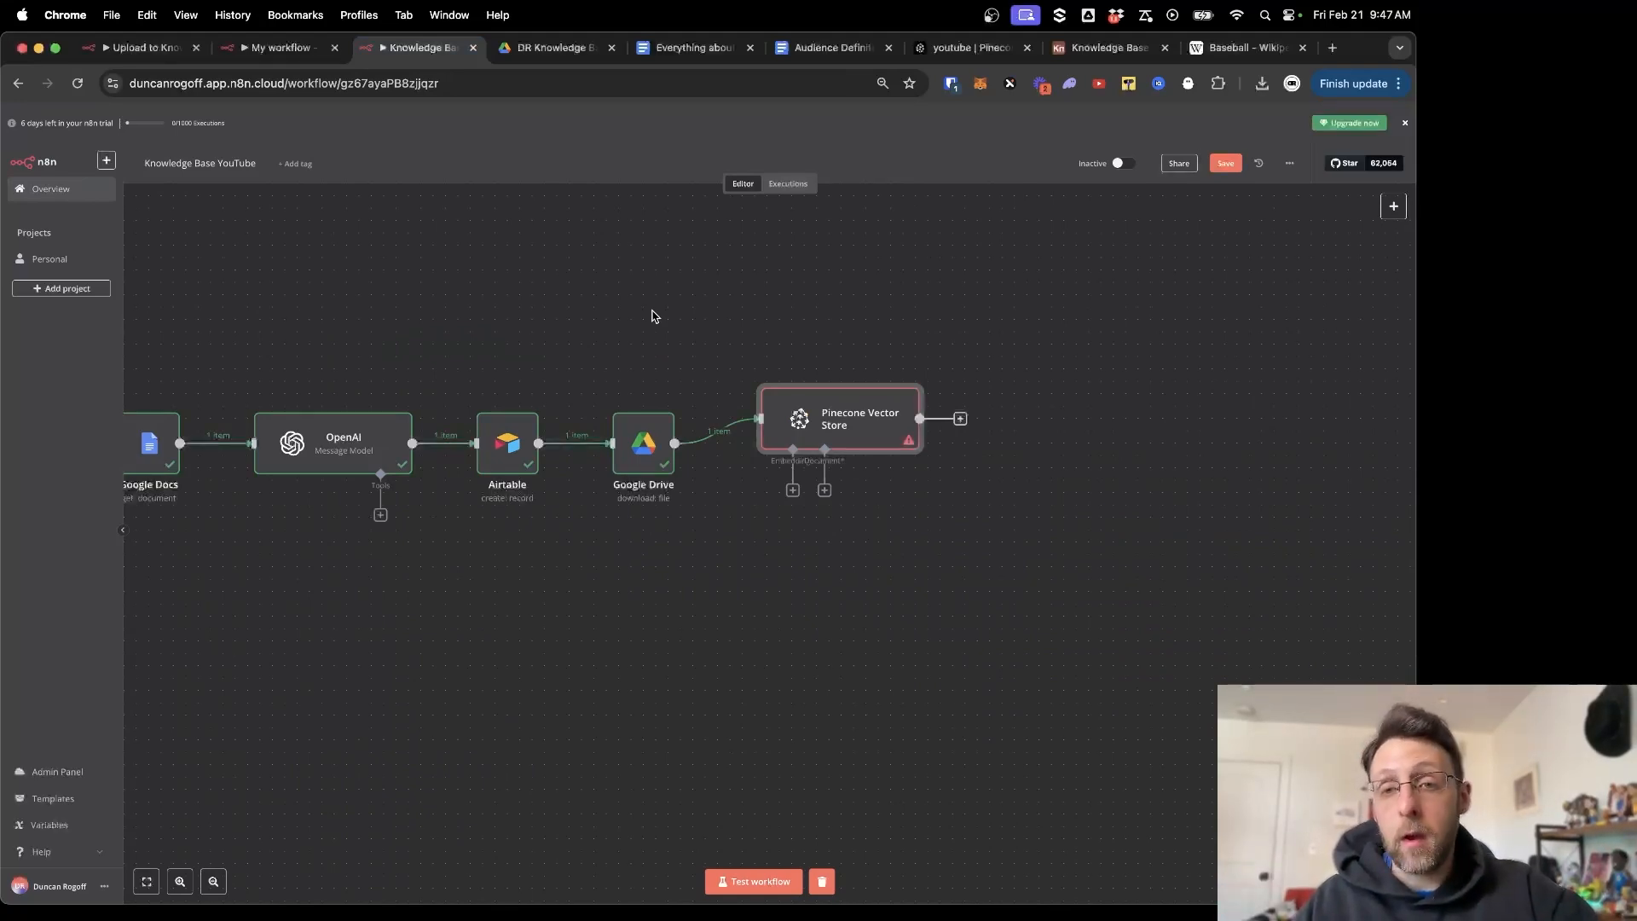
pyautogui.click(792, 491)
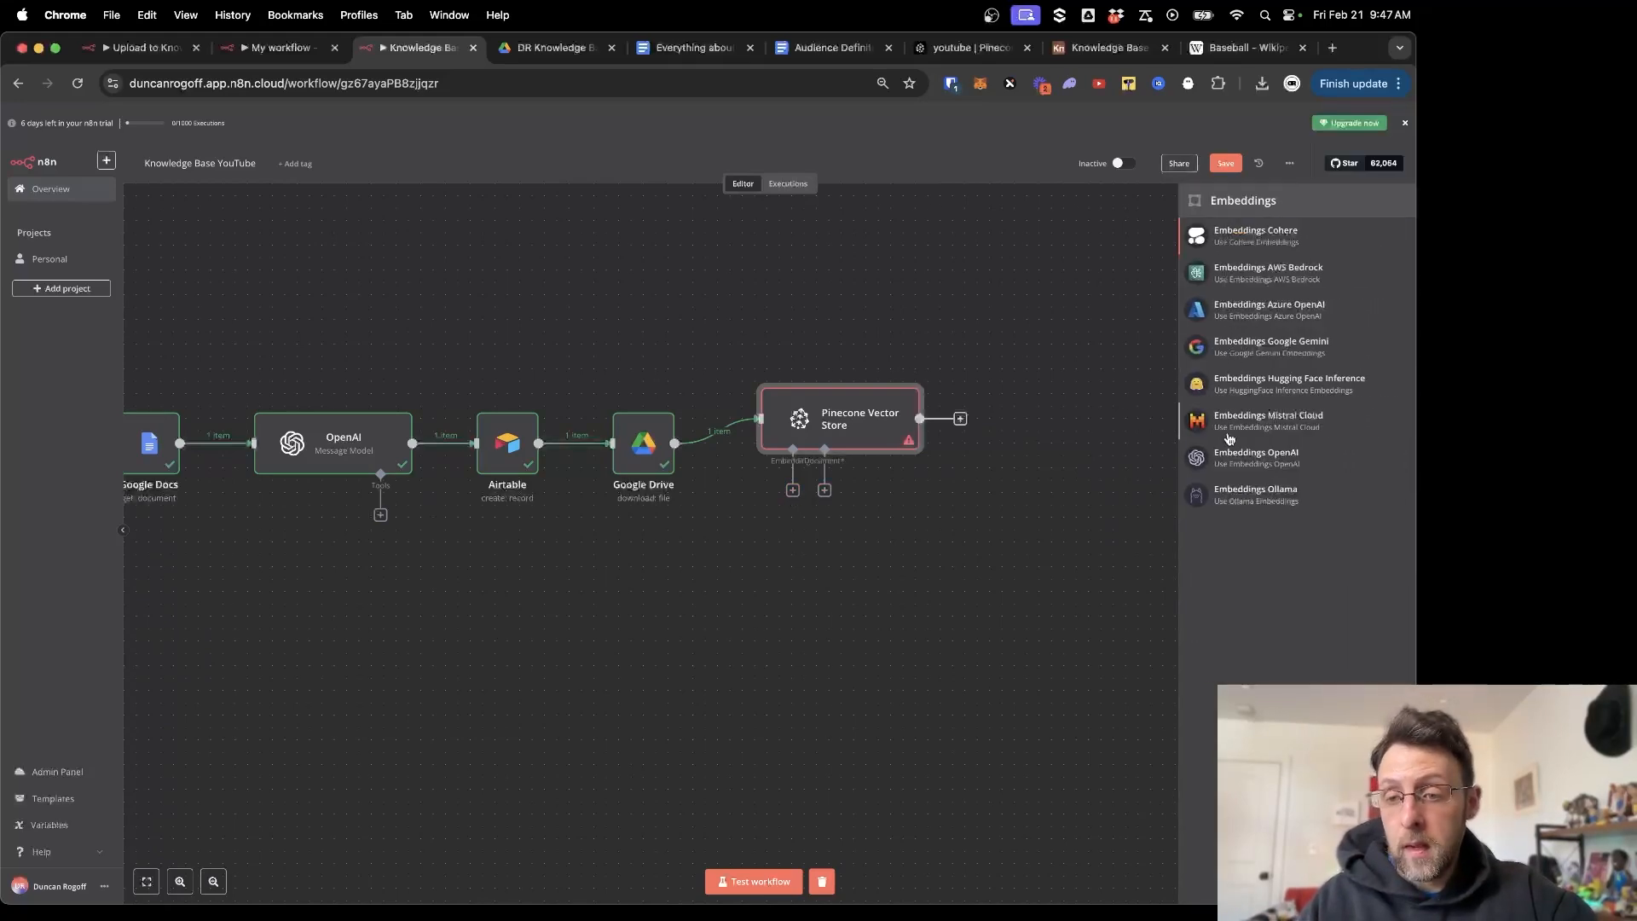
pyautogui.click(1253, 459)
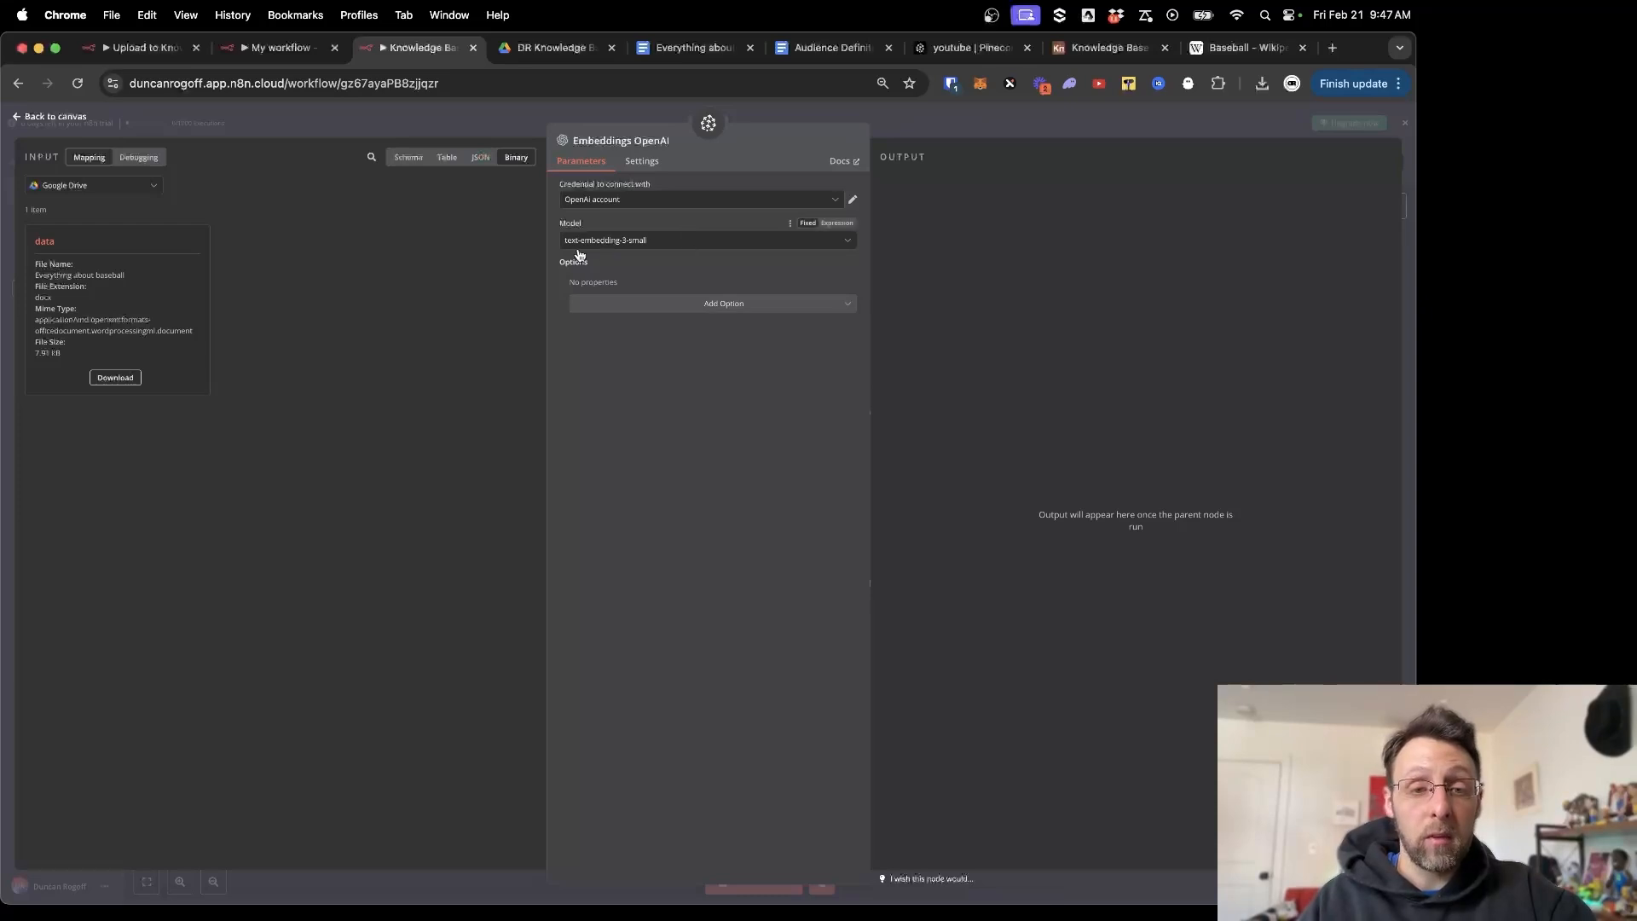
pyautogui.click(457, 124)
pyautogui.hscroll(2, 720, 546)
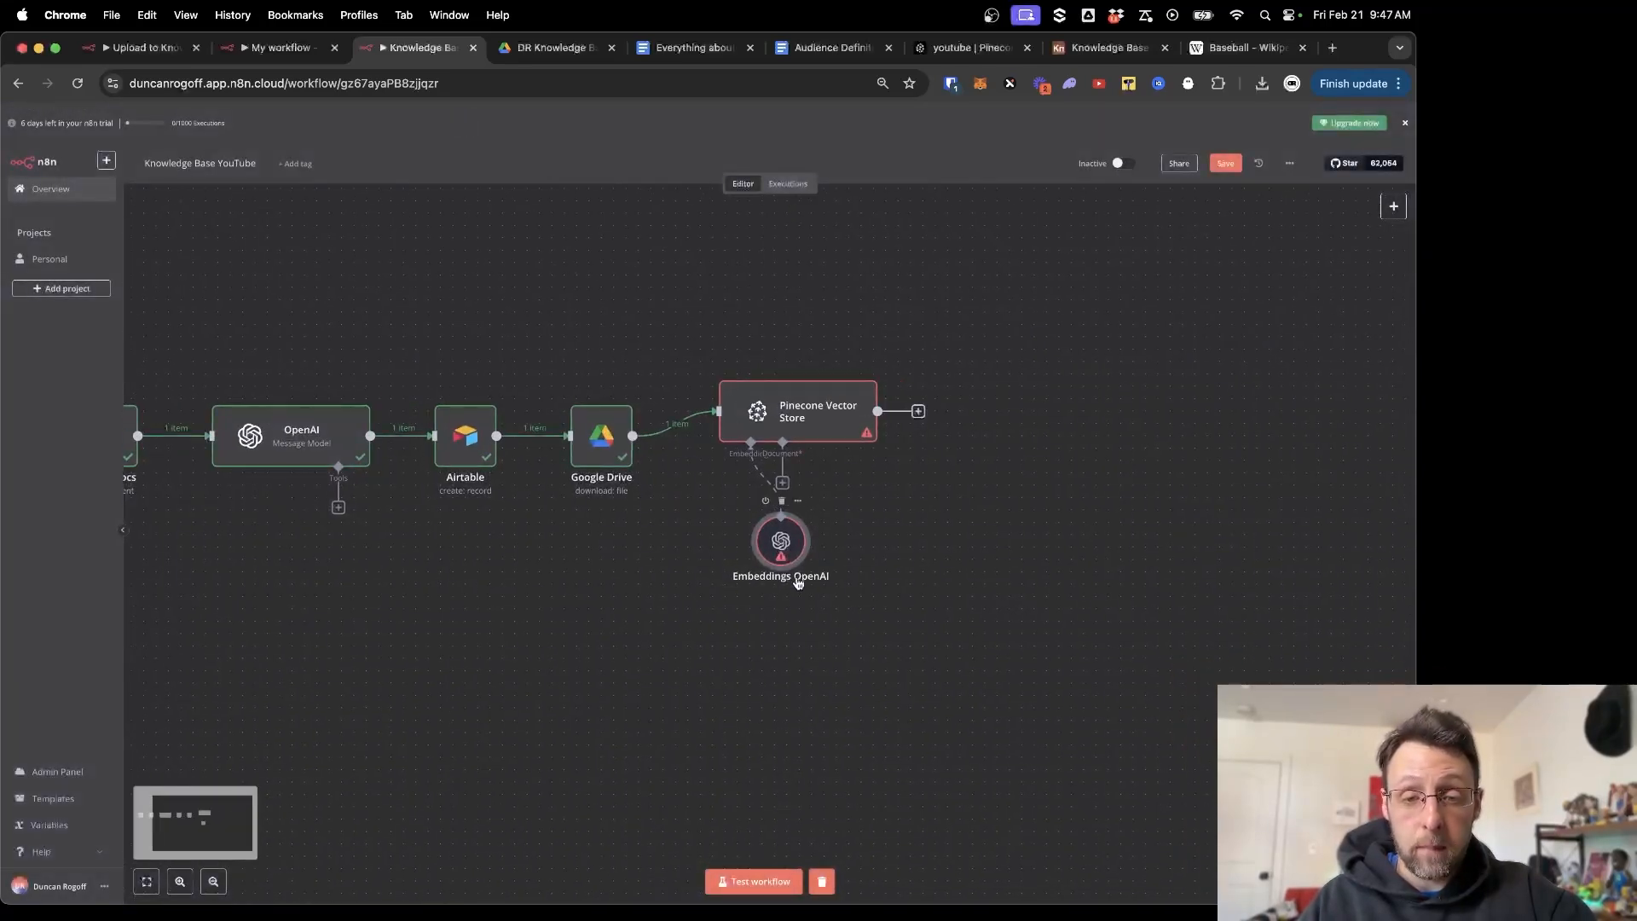
pyautogui.moveTo(720, 547); pyautogui.dragTo(646, 571)
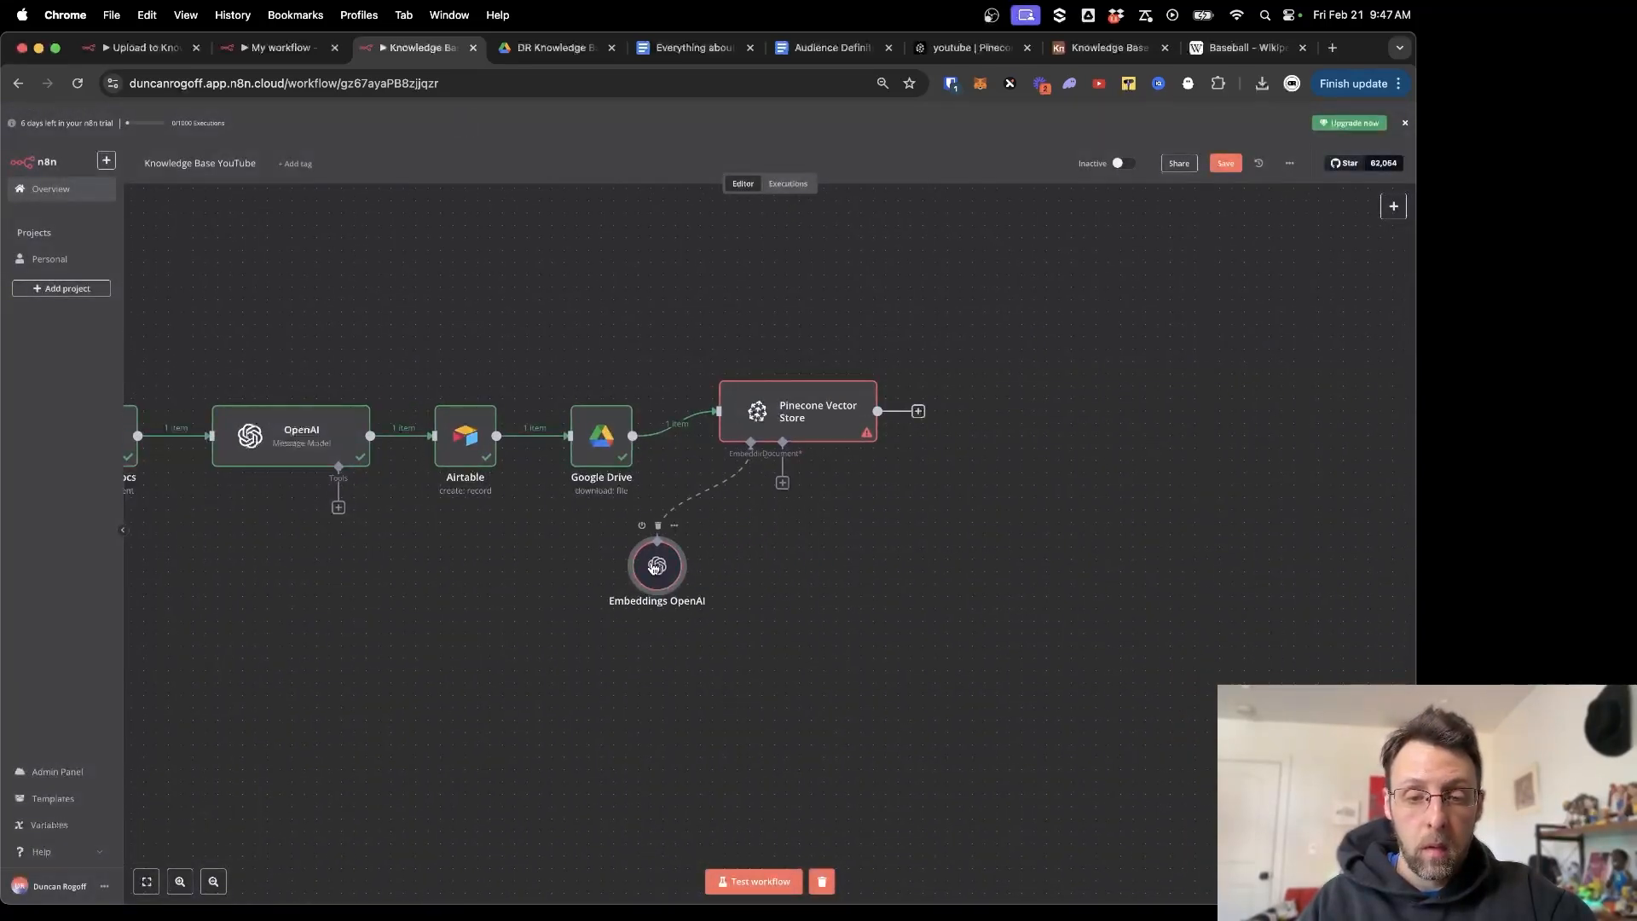
pyautogui.click(783, 484)
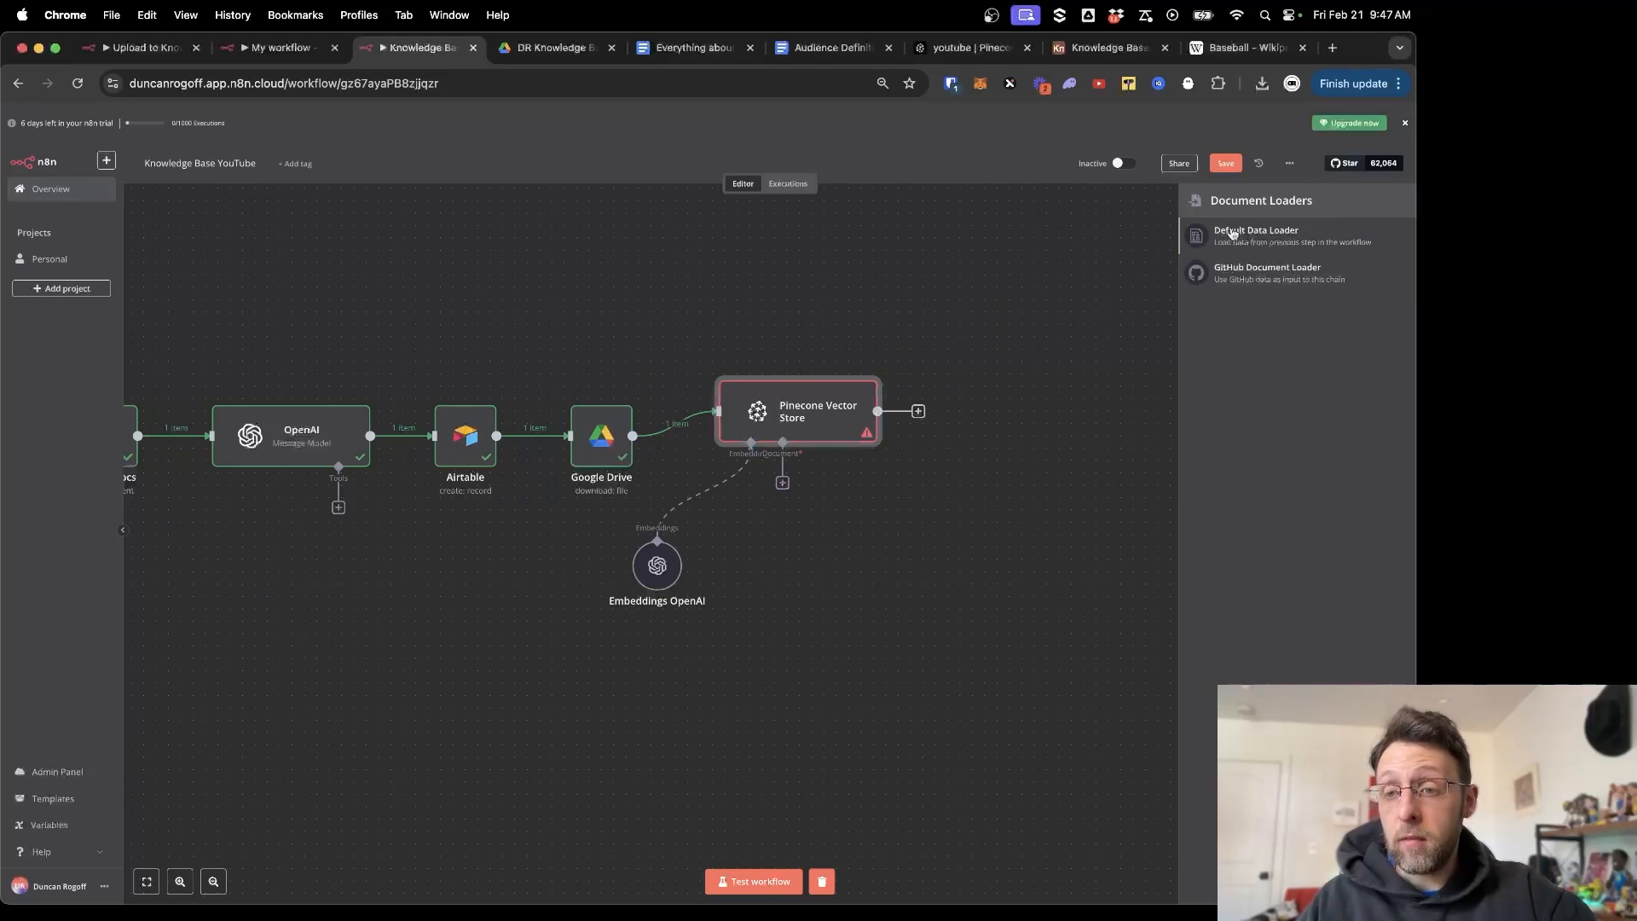
# Add a Default Data Loader with Type of Data set to Binary.
pyautogui.click(1260, 231)
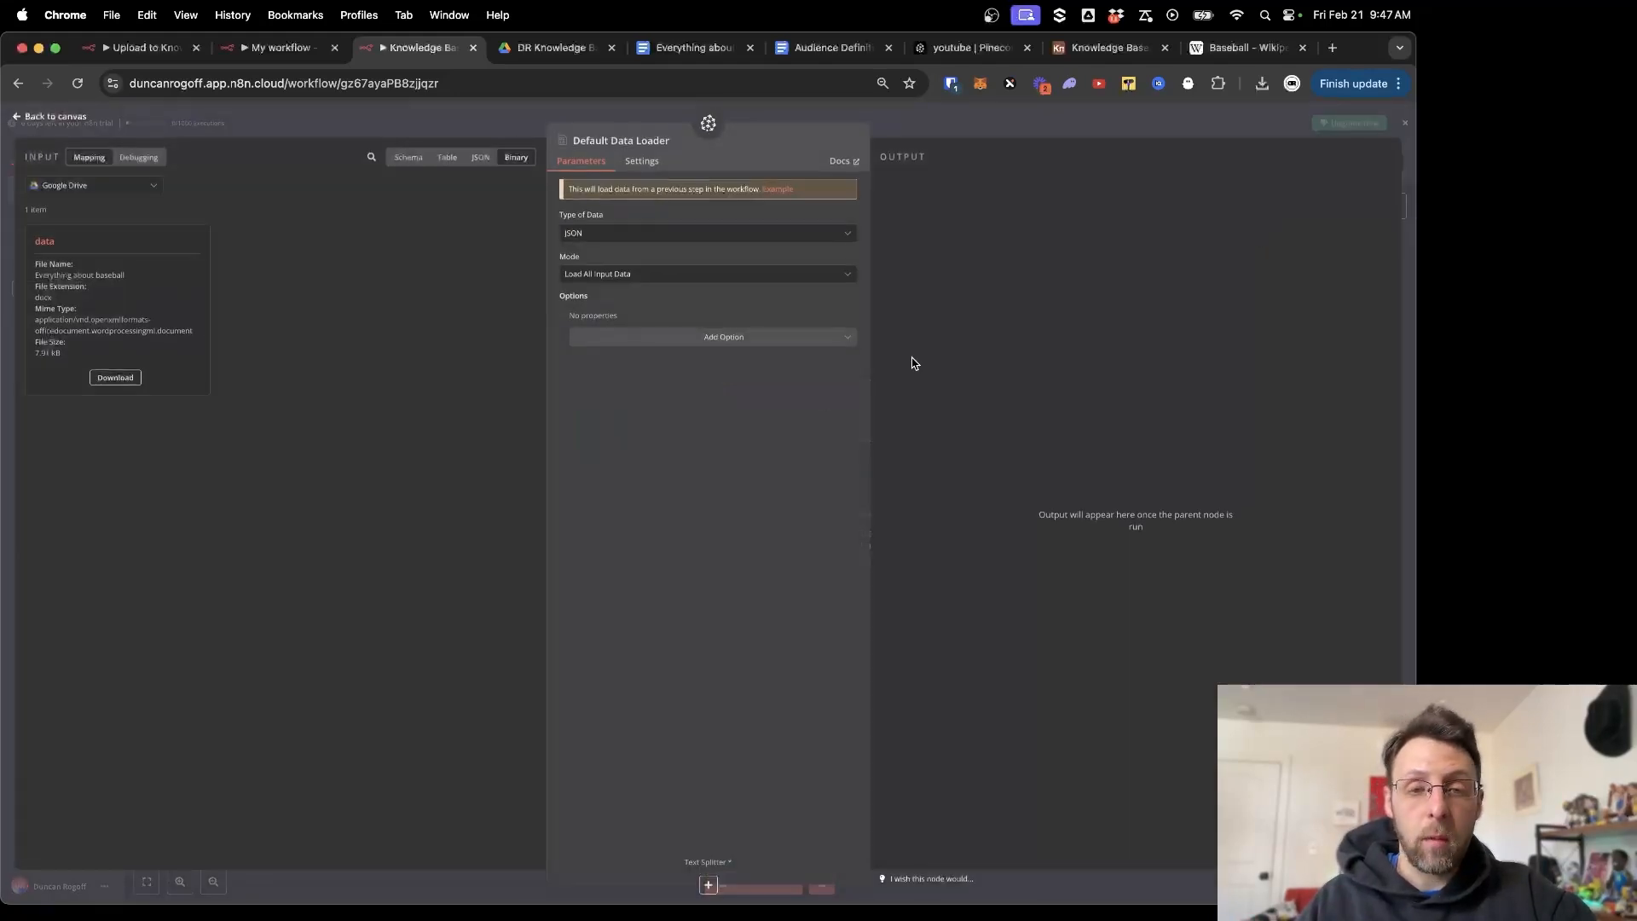
pyautogui.click(702, 233)
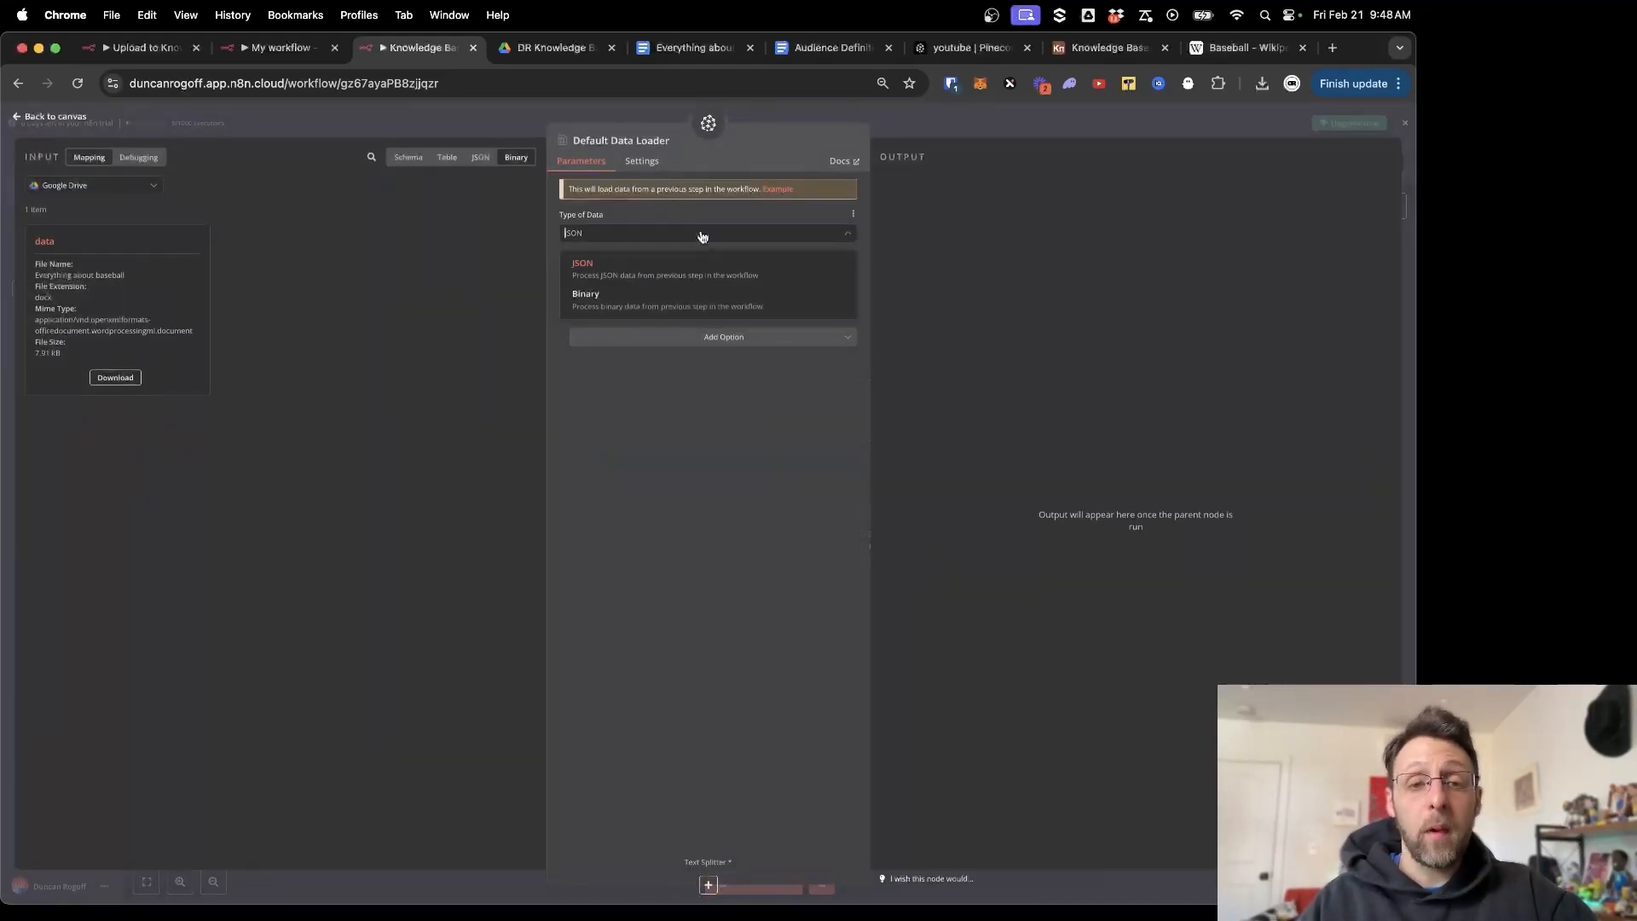
pyautogui.click(602, 300)
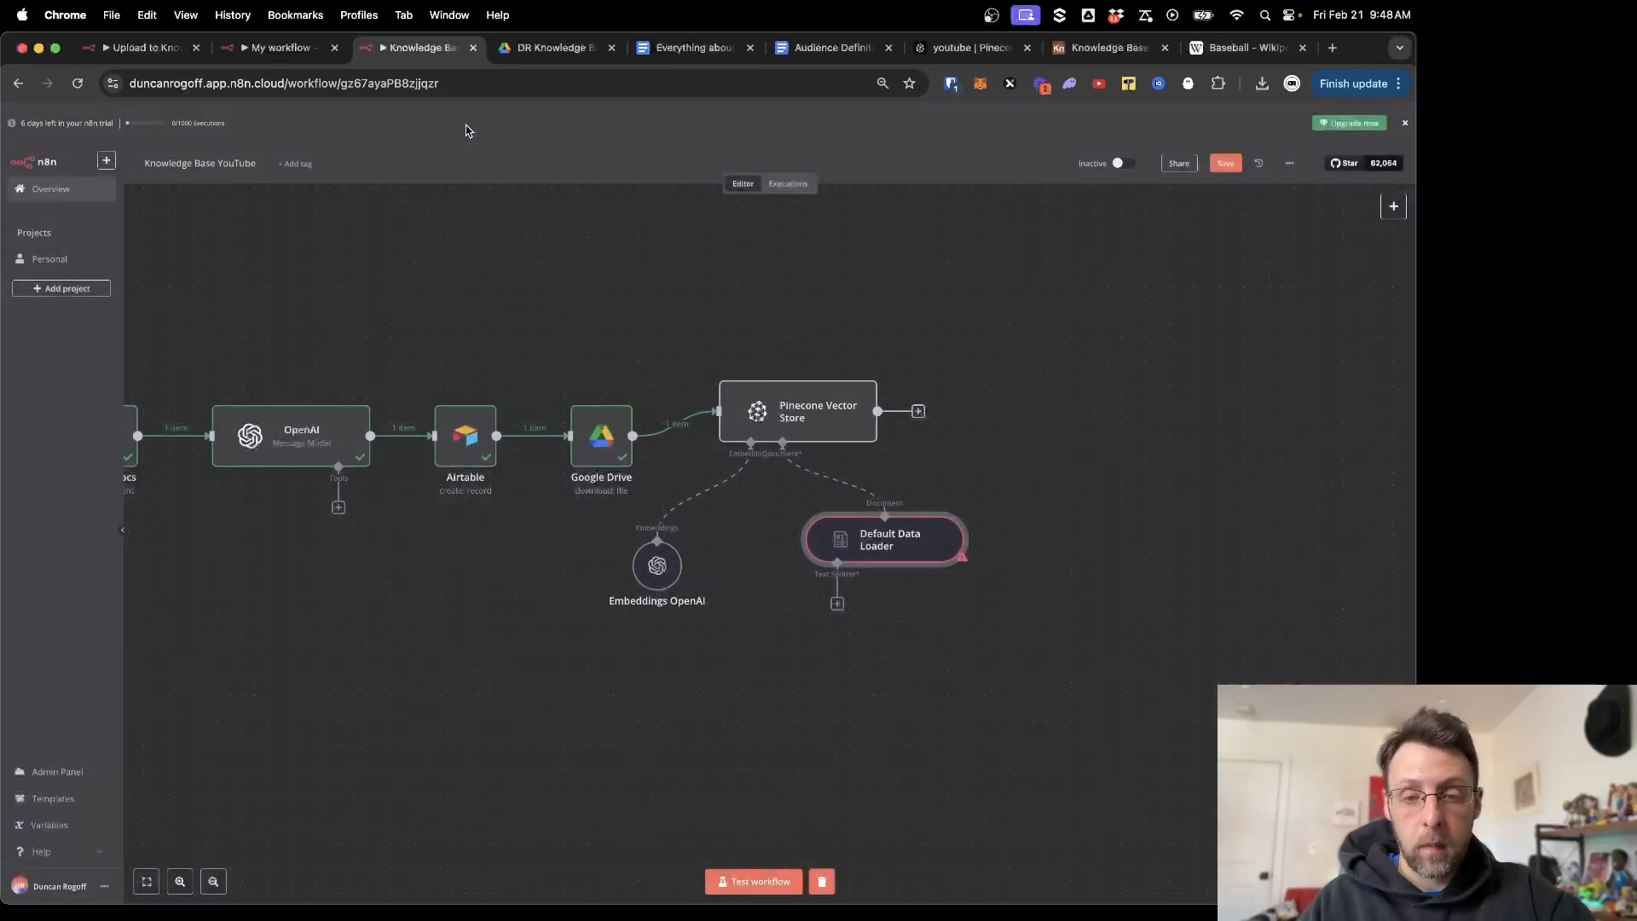
pyautogui.scroll(-2, 855, 644)
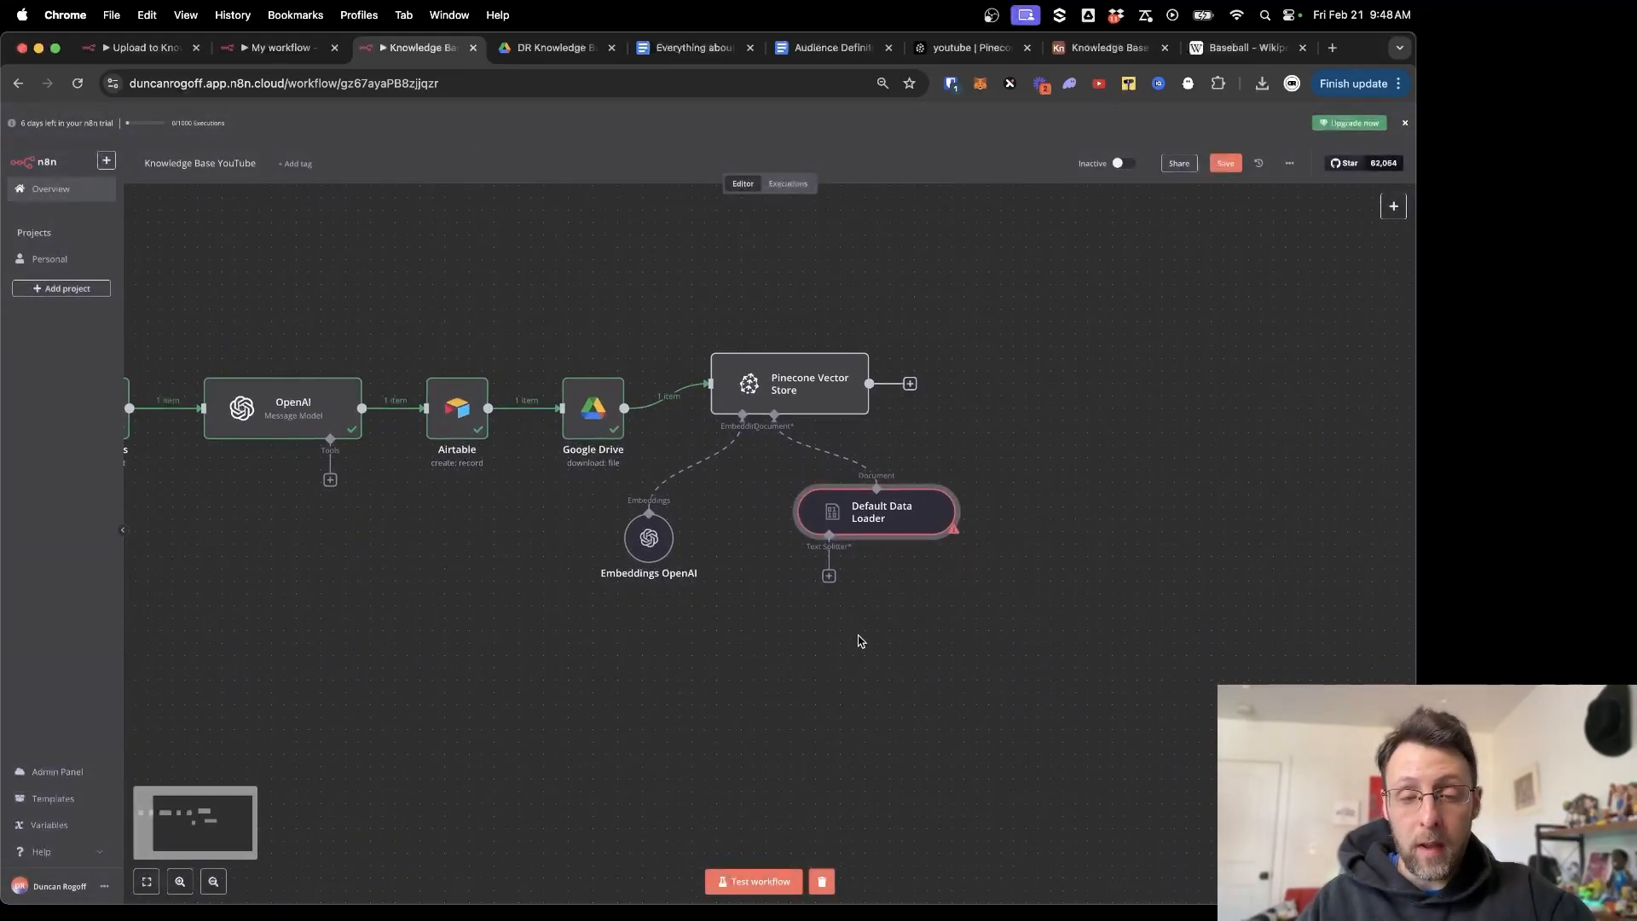
# Add a Recursive Character Text Splitter to the data loader with Chunk Overlap 150.
pyautogui.click(828, 576)
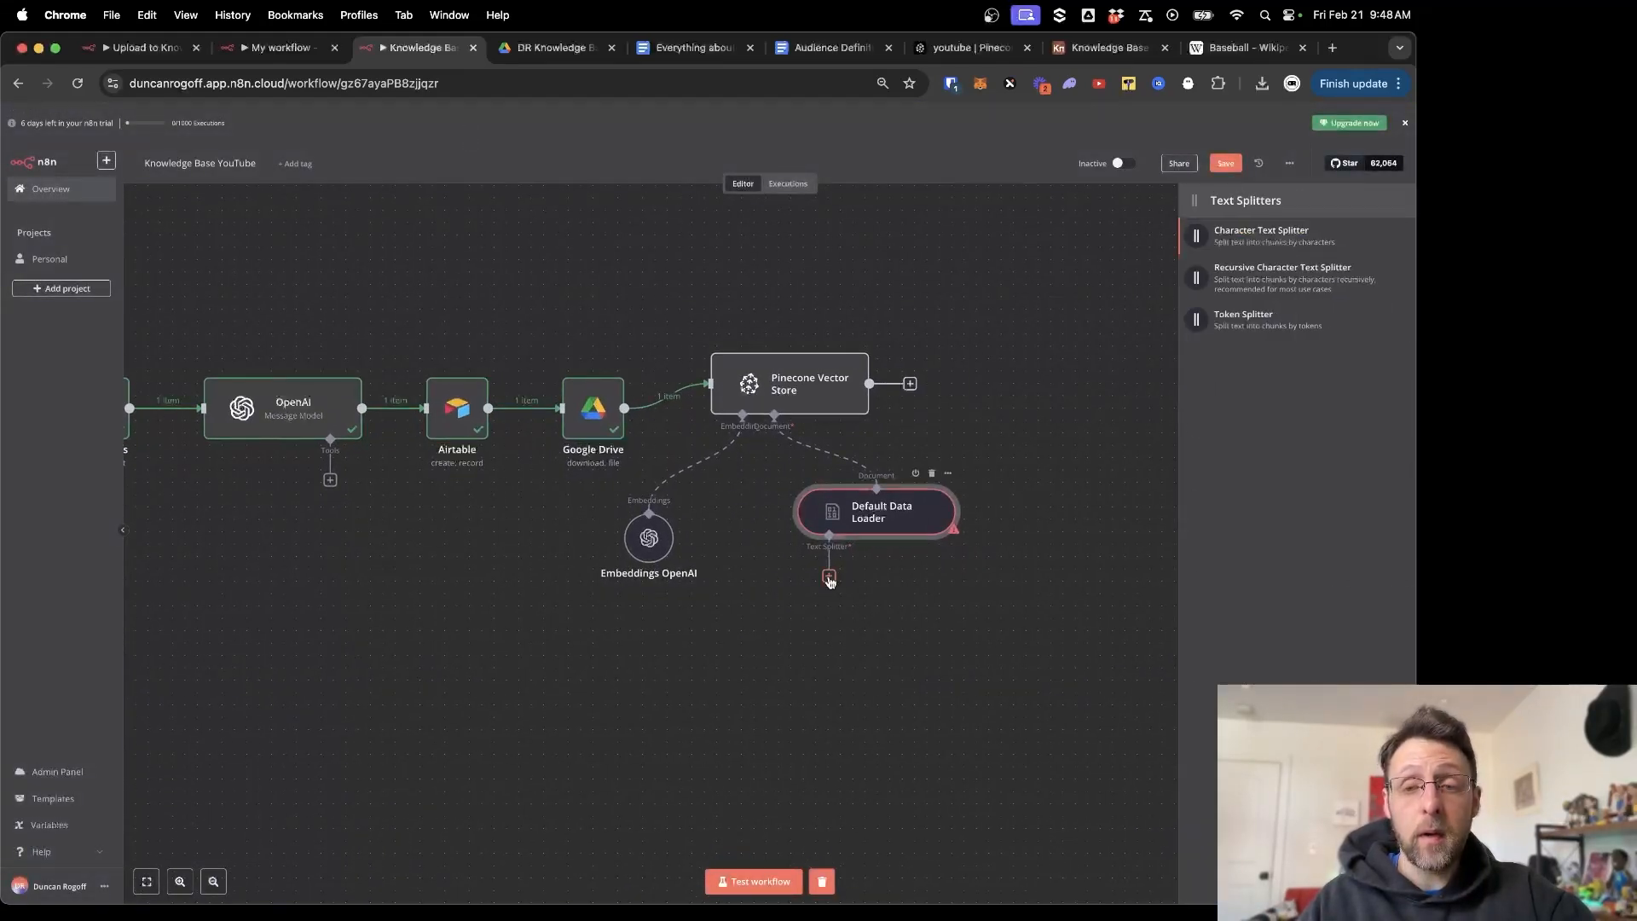
pyautogui.click(1289, 272)
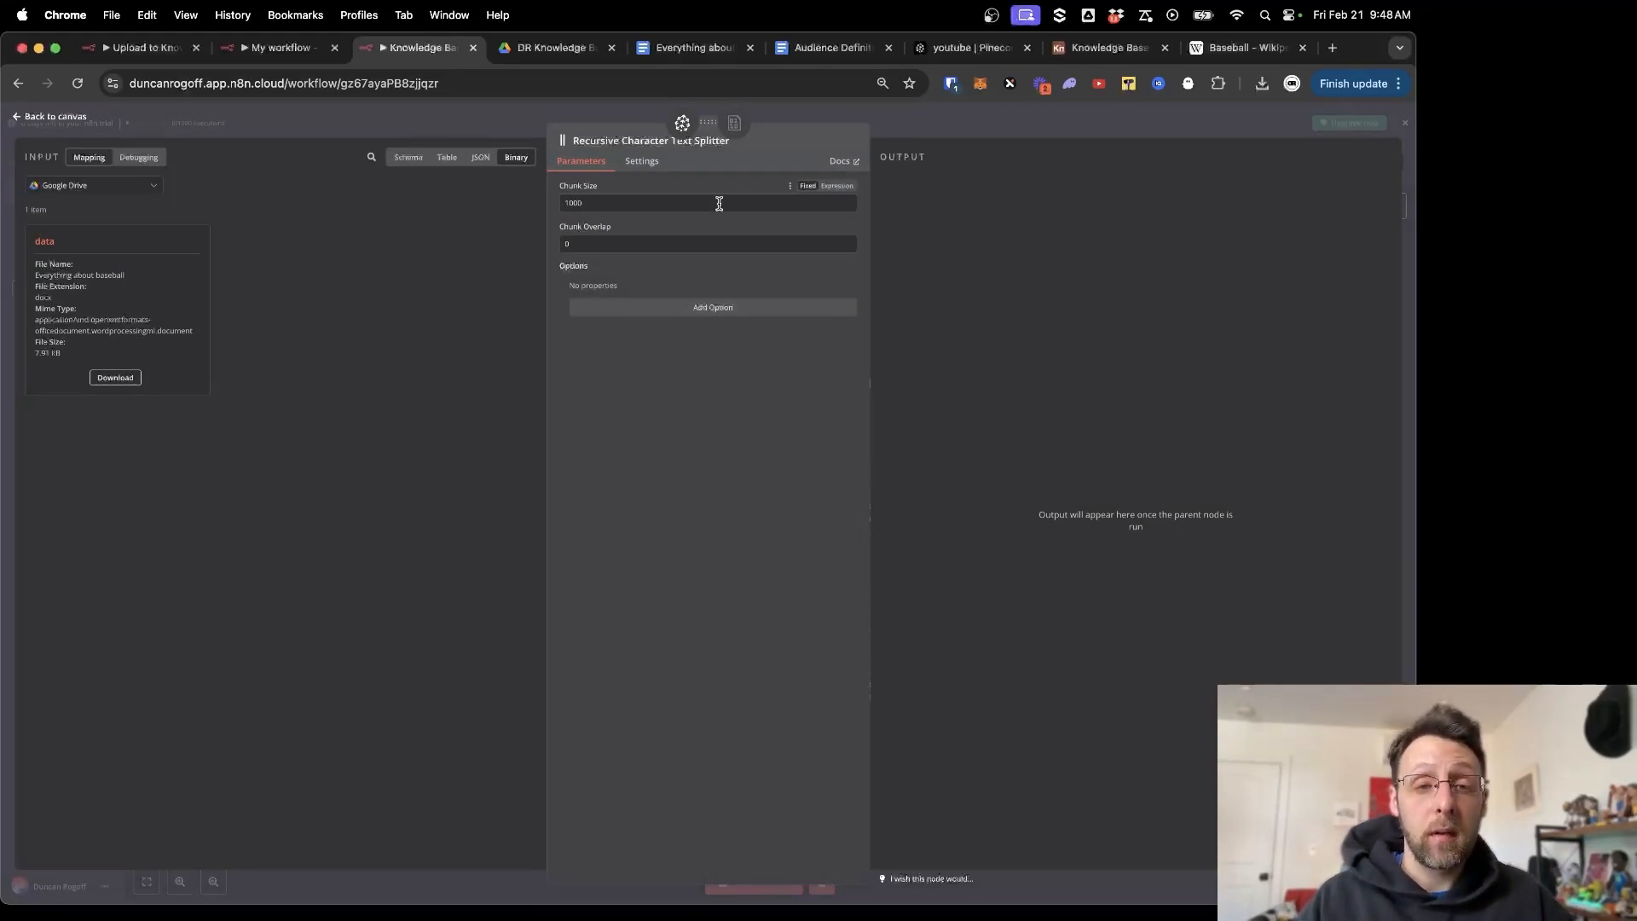
pyautogui.click(631, 244)
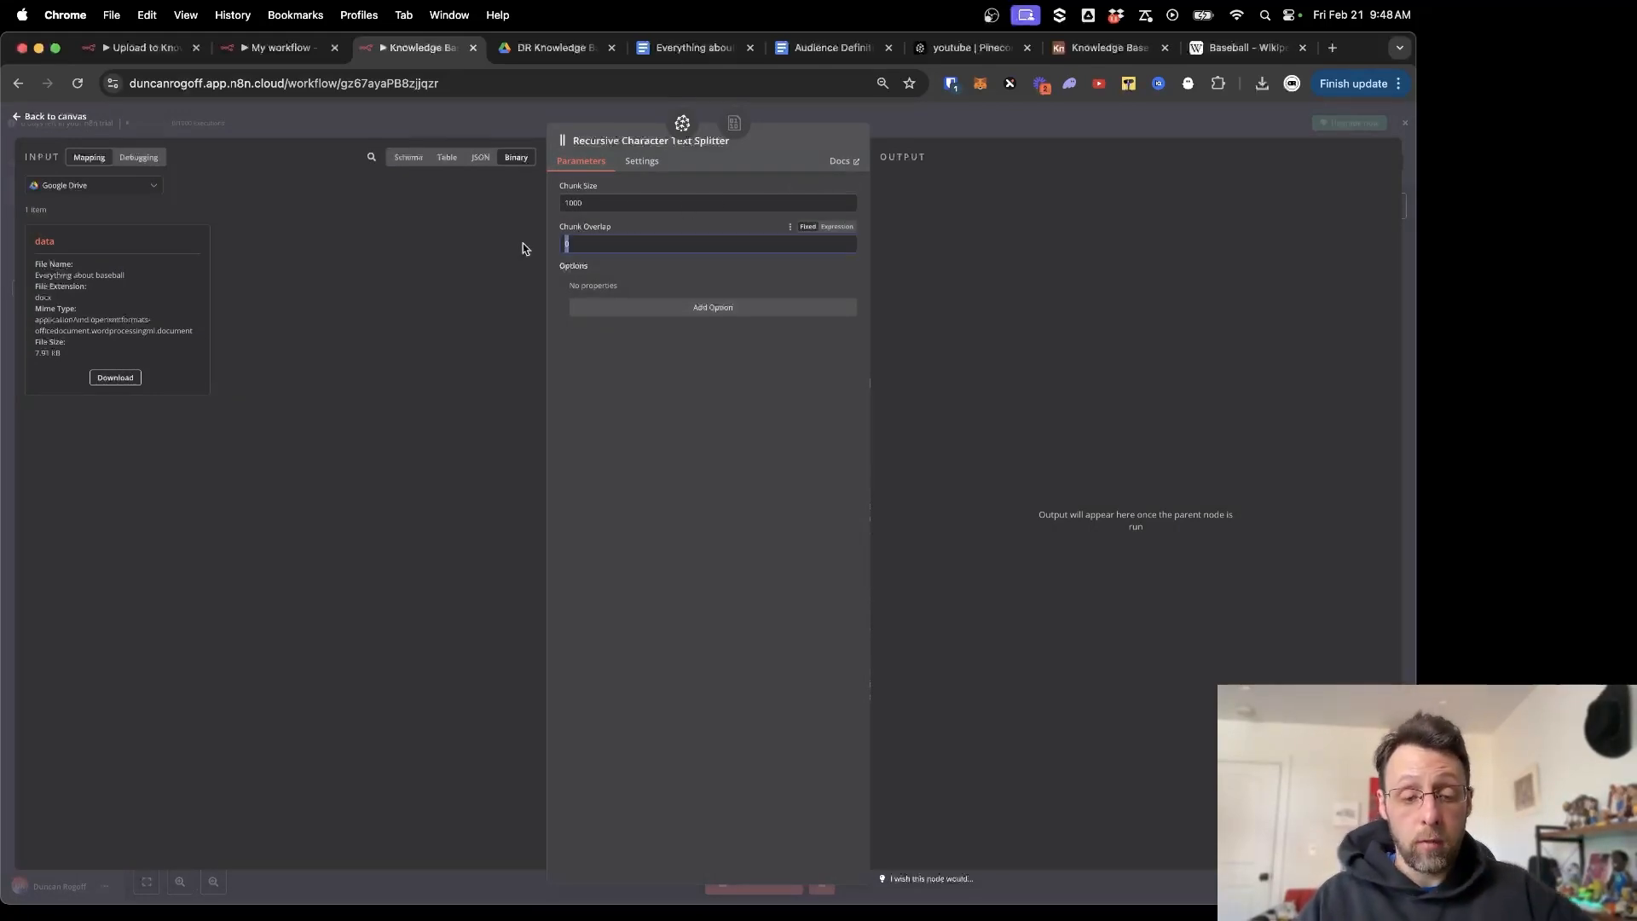
pyautogui.press('BackSpace')
pyautogui.write('150')
pyautogui.click(661, 441)
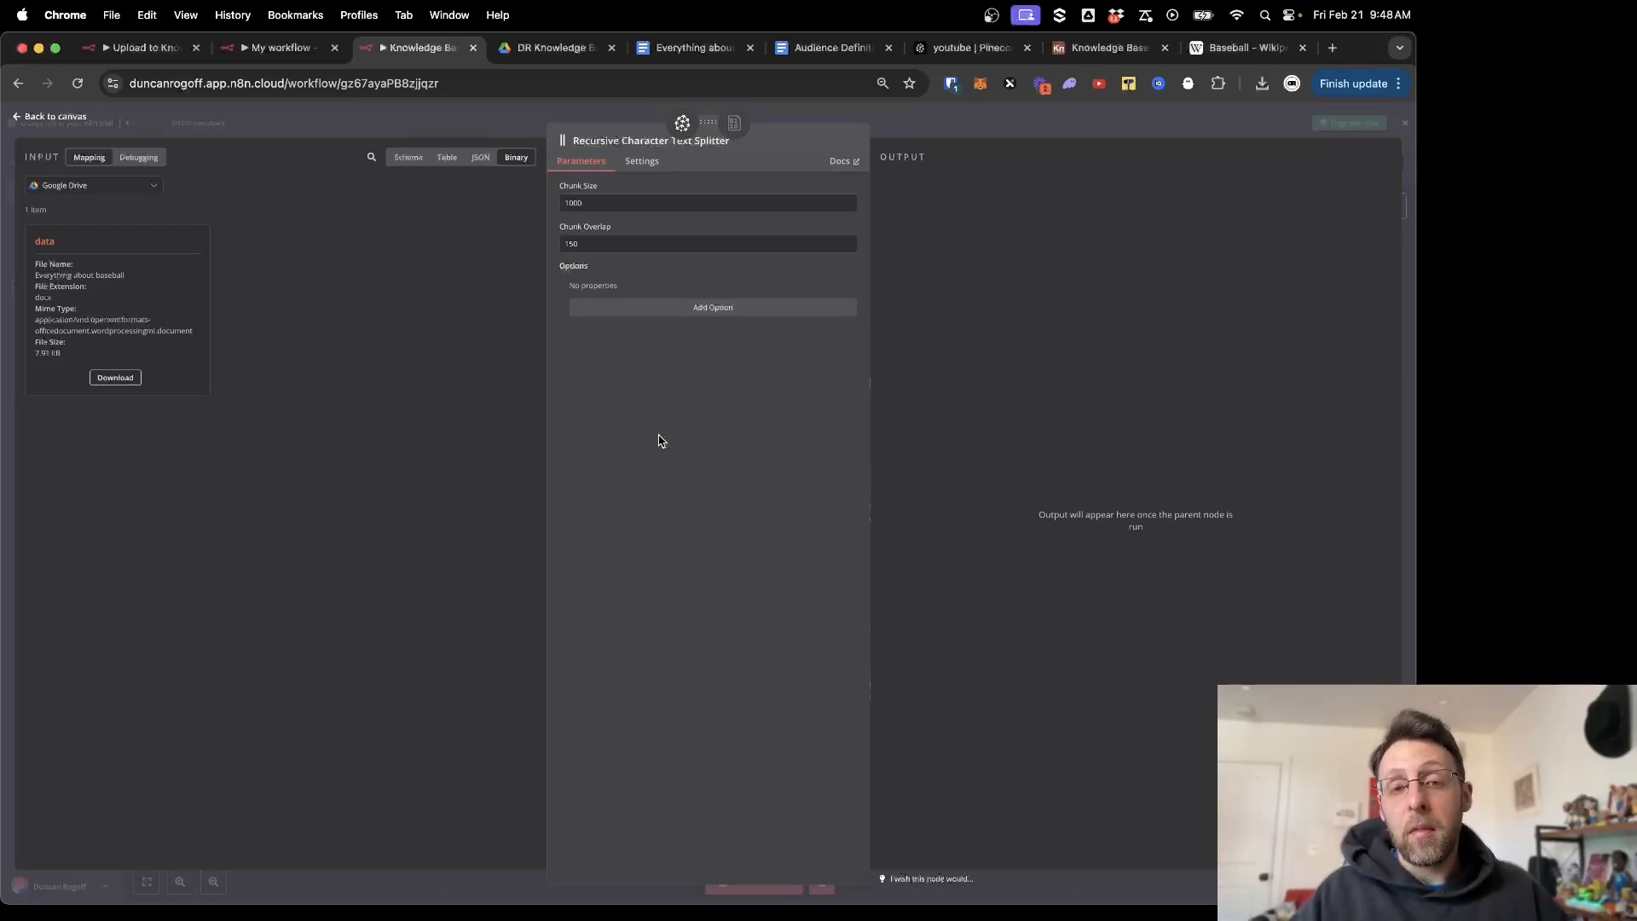
# Highlight the Chunk Overlap value of 150 to point it out.
pyautogui.moveTo(614, 249); pyautogui.dragTo(523, 244)
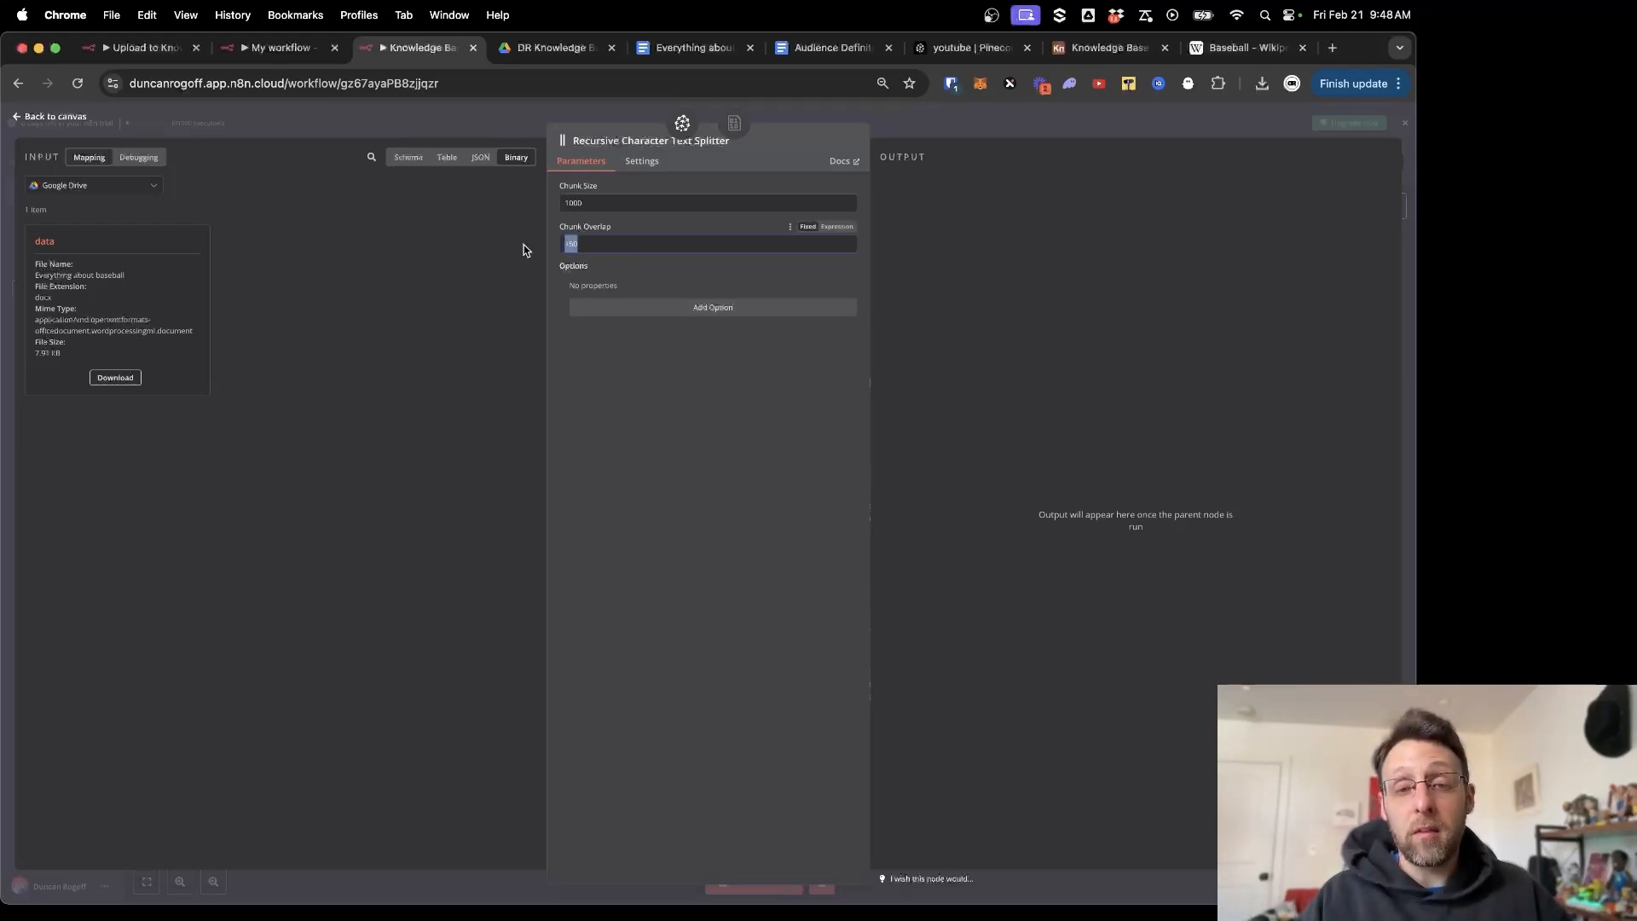
pyautogui.click(674, 444)
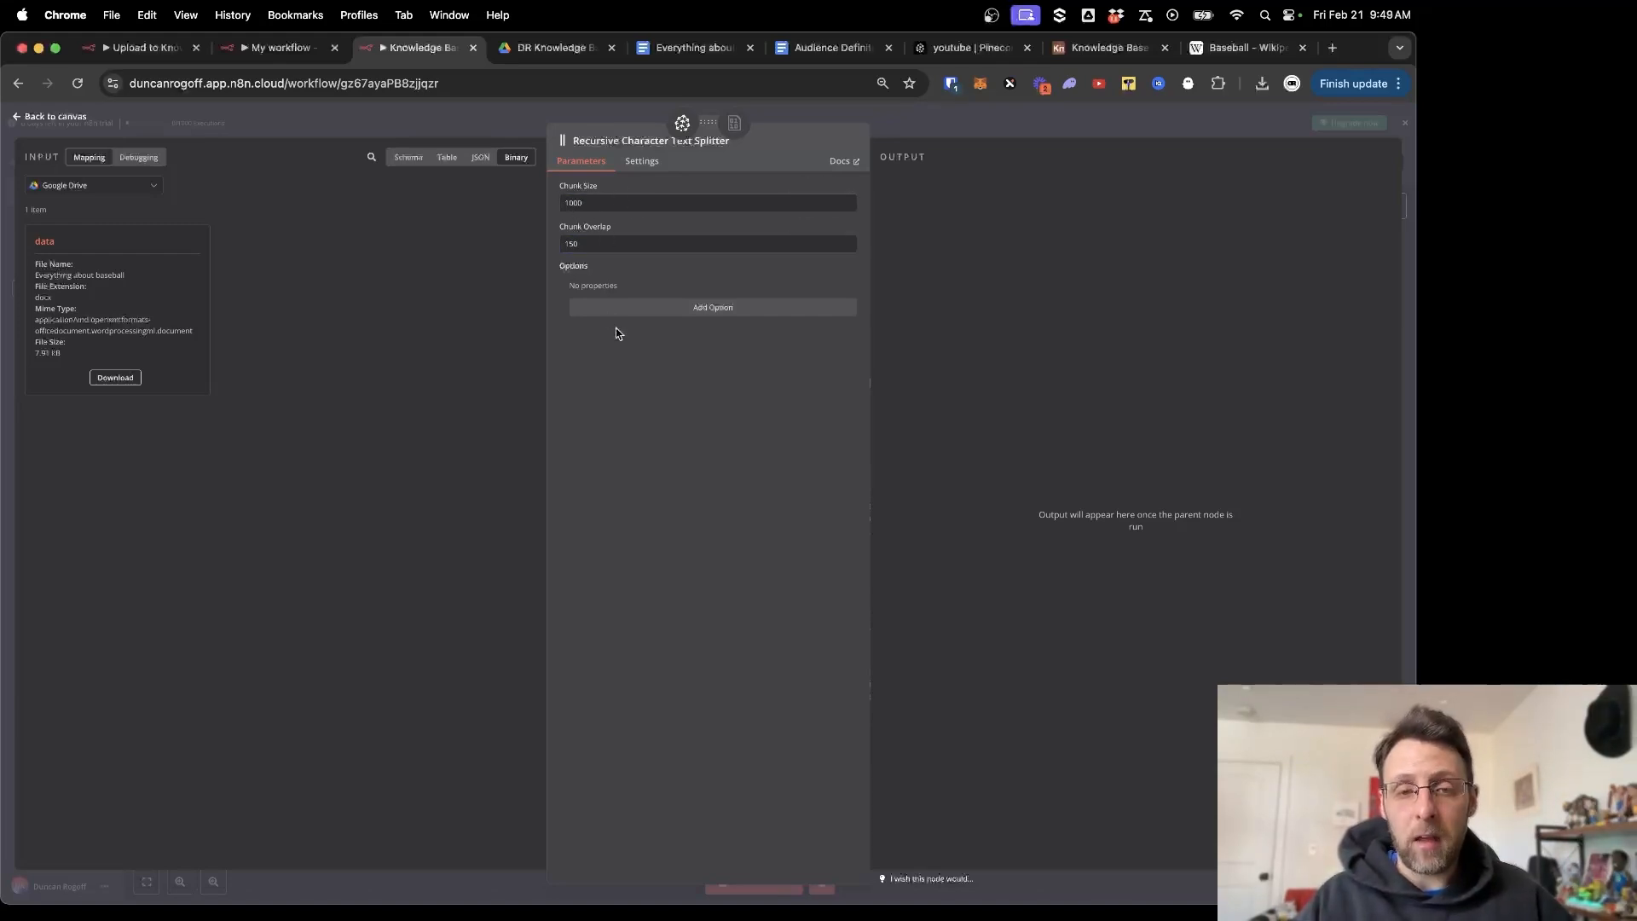
pyautogui.moveTo(581, 247); pyautogui.dragTo(556, 256)
pyautogui.click(717, 552)
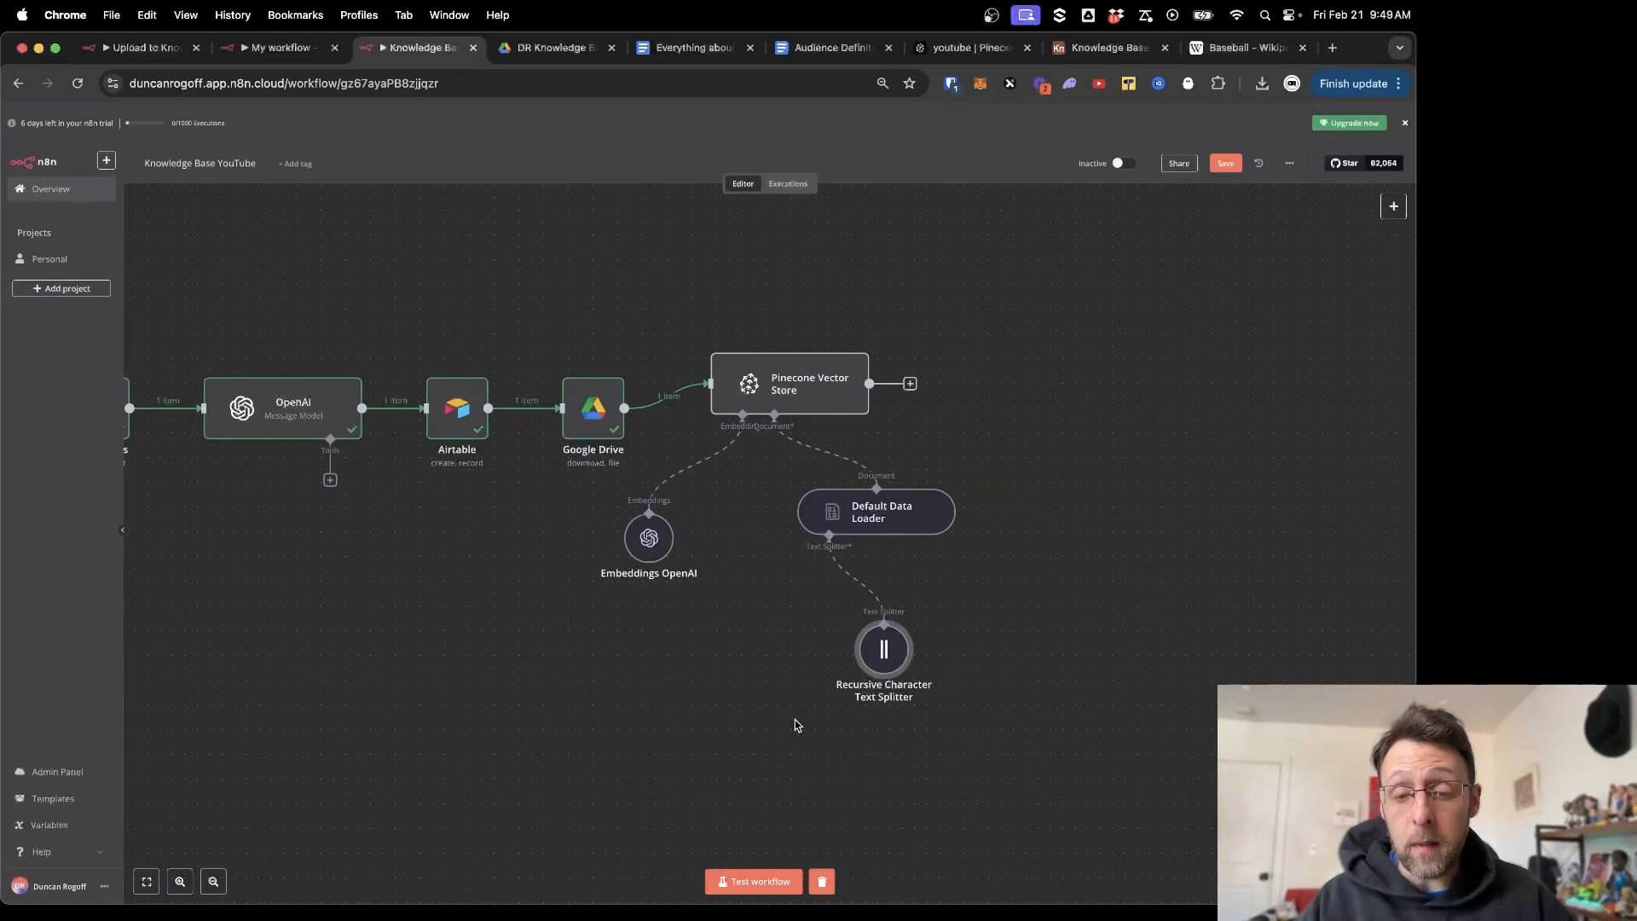
# Save the workflow and run the whole workflow as a test.
pyautogui.hscroll(-5, 701, 678)
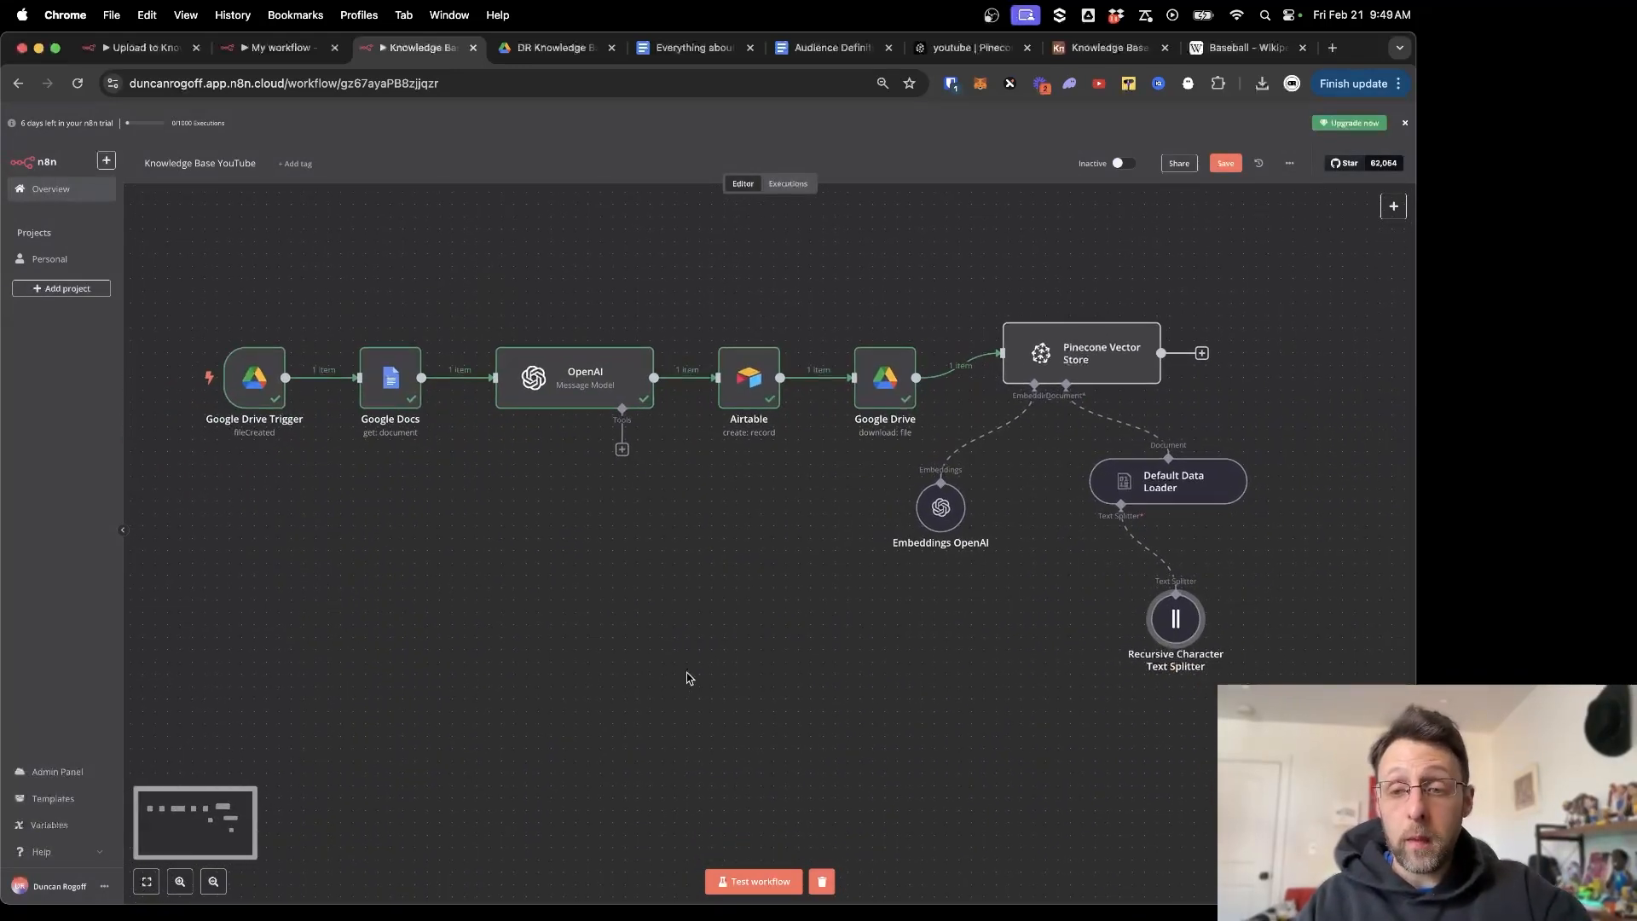
pyautogui.click(1225, 163)
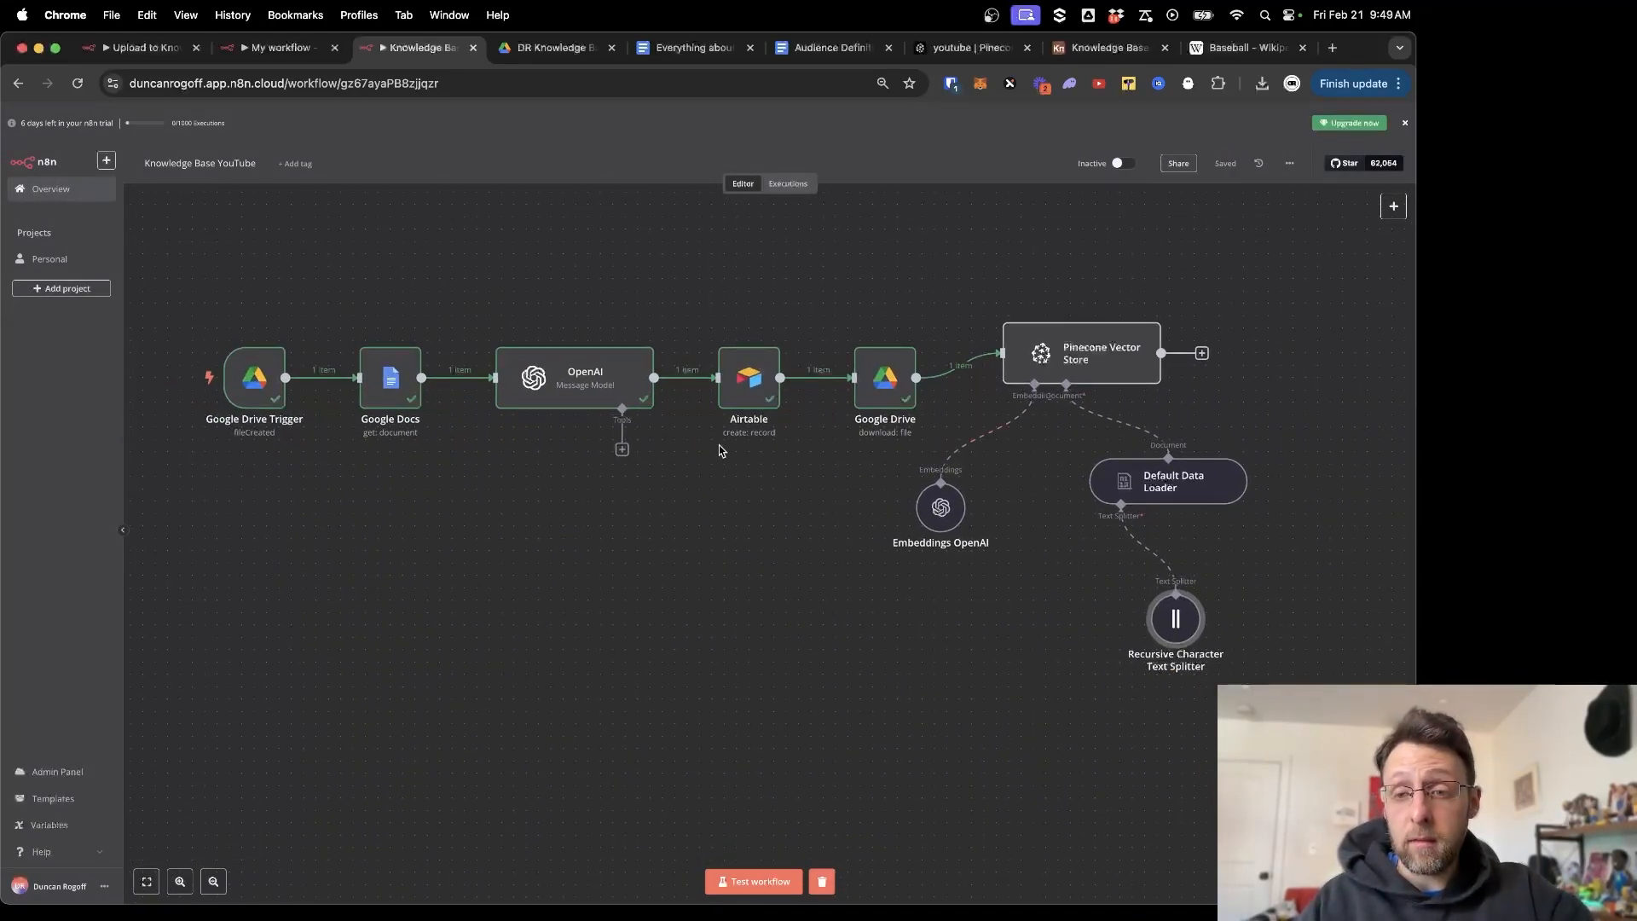
pyautogui.click(728, 883)
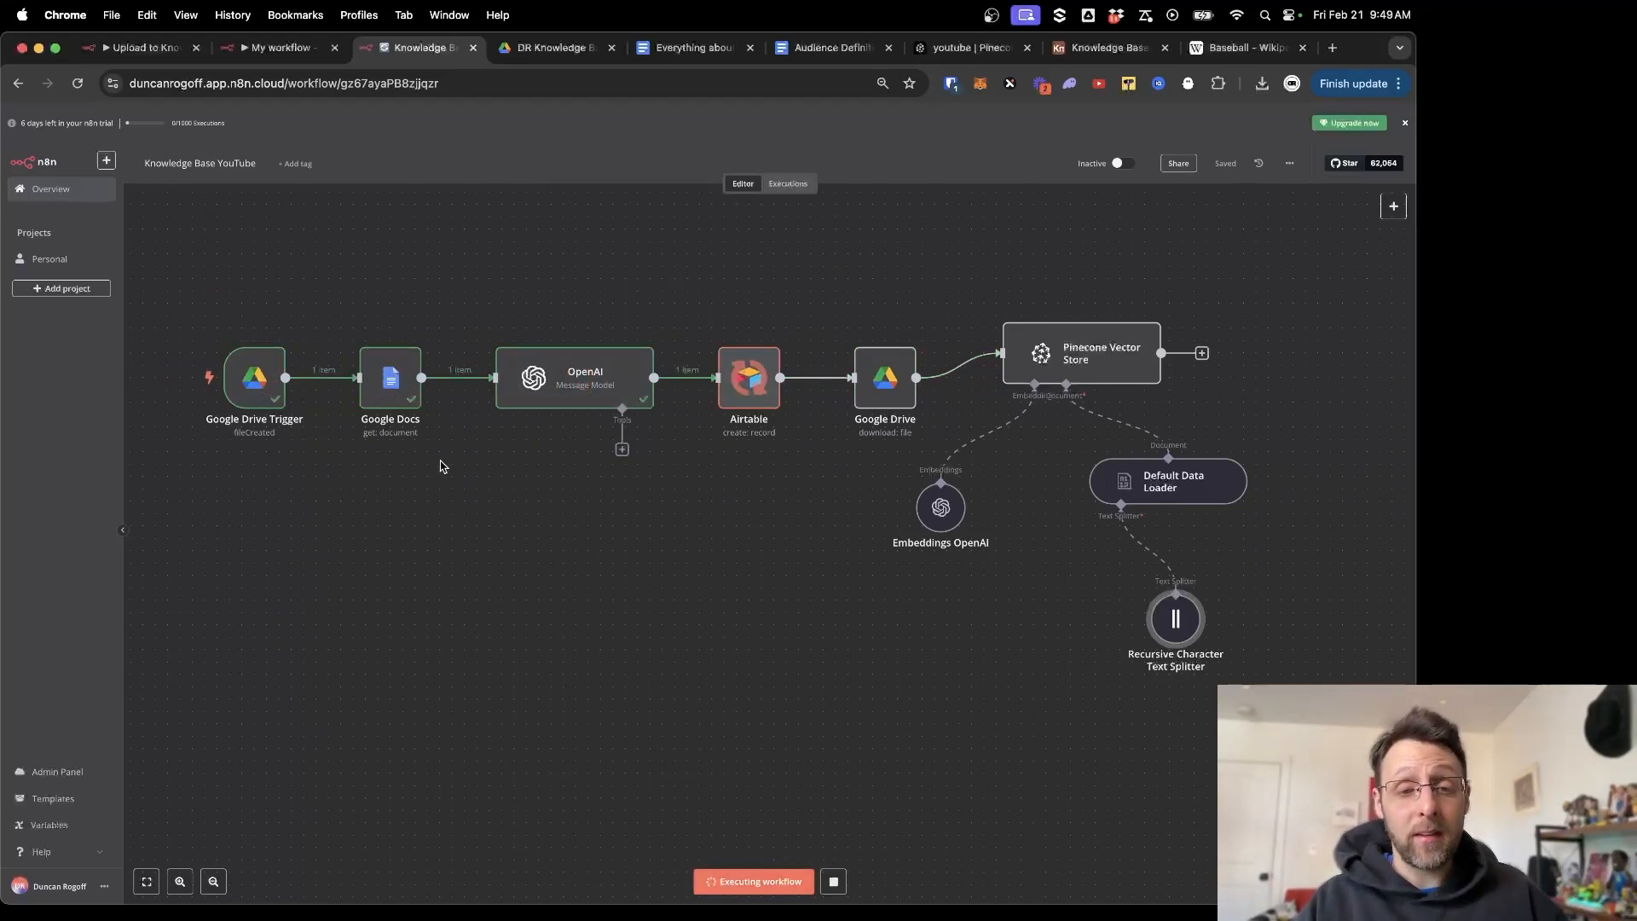
# Inspect the new sixth record in Airtable, then bring up the youtube index in Pinecone.
pyautogui.hscroll(2, 529, 469)
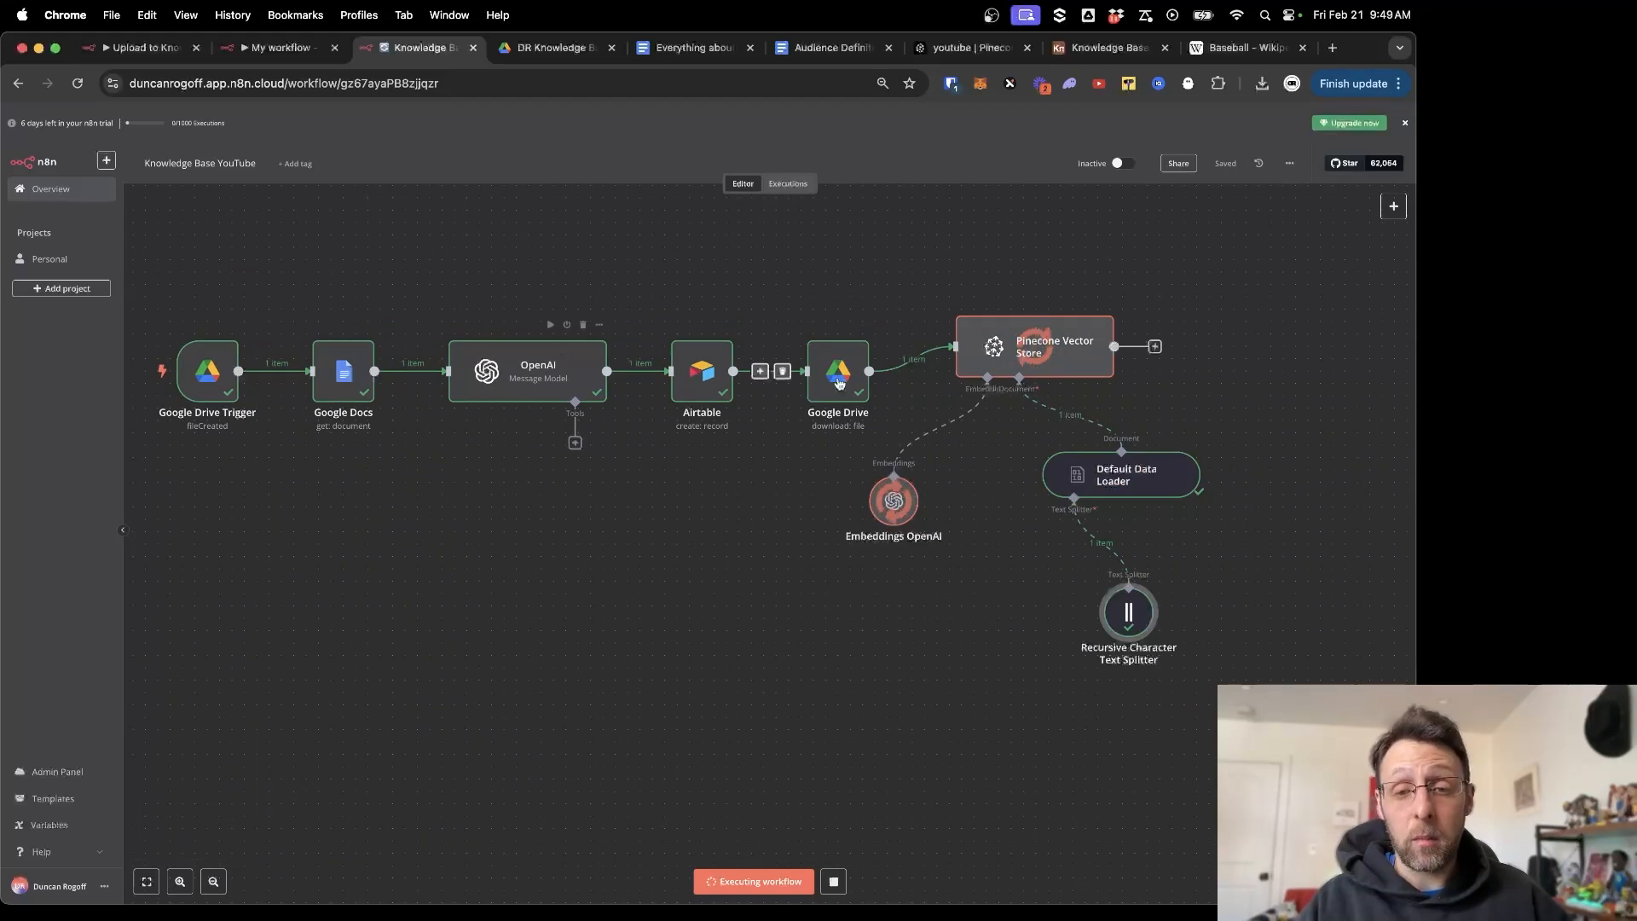
pyautogui.hscroll(3, 871, 431)
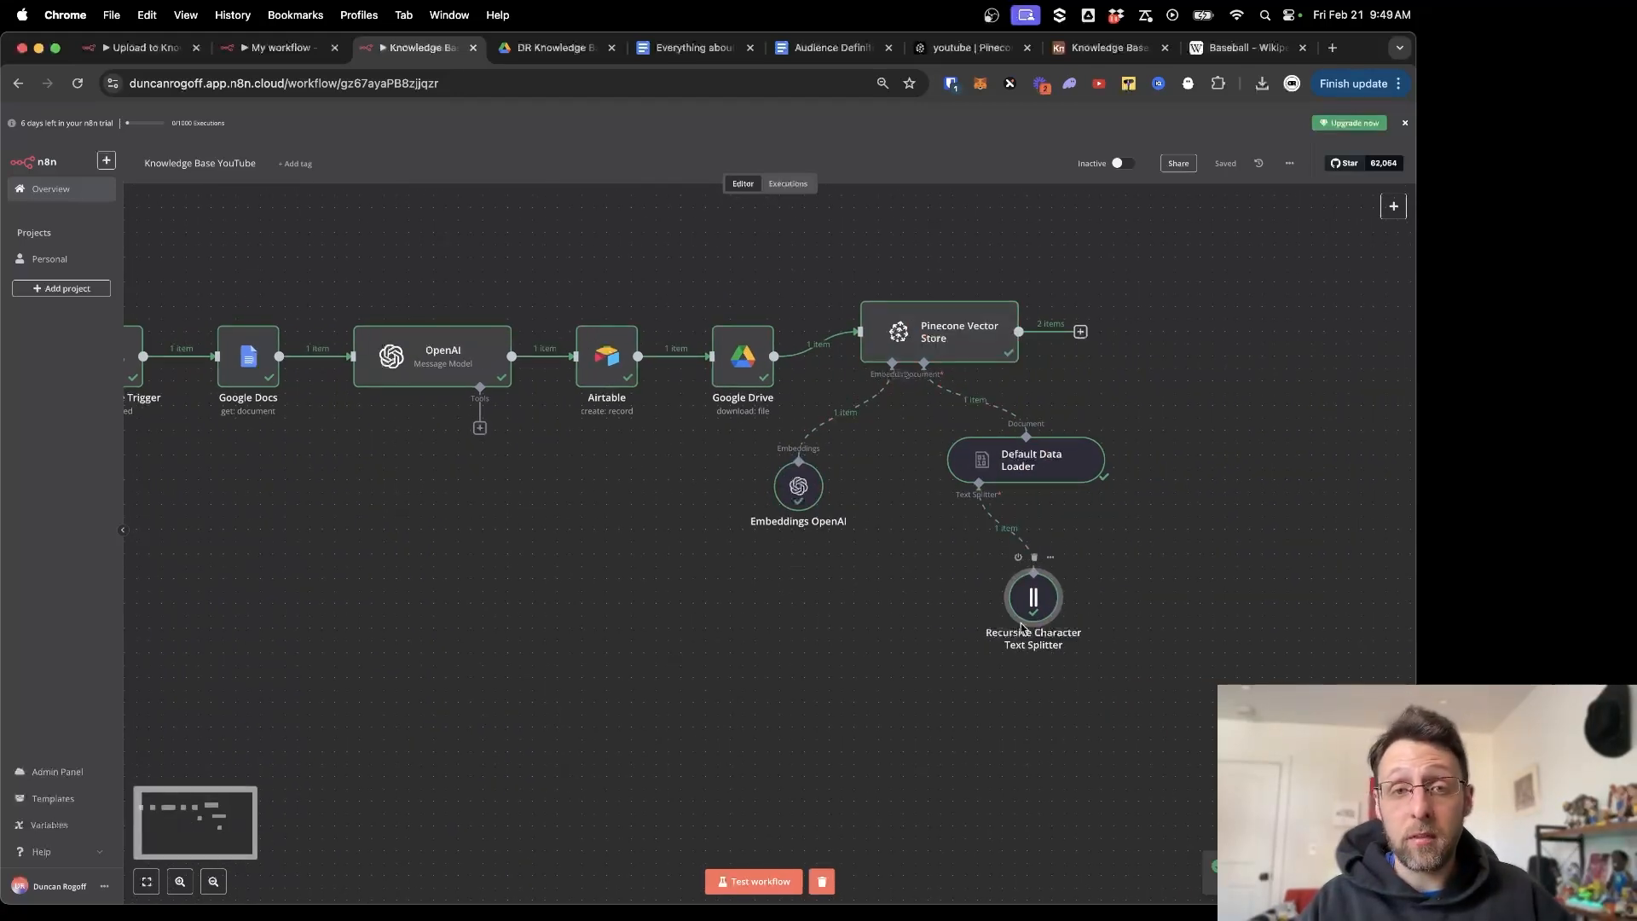
pyautogui.click(1088, 52)
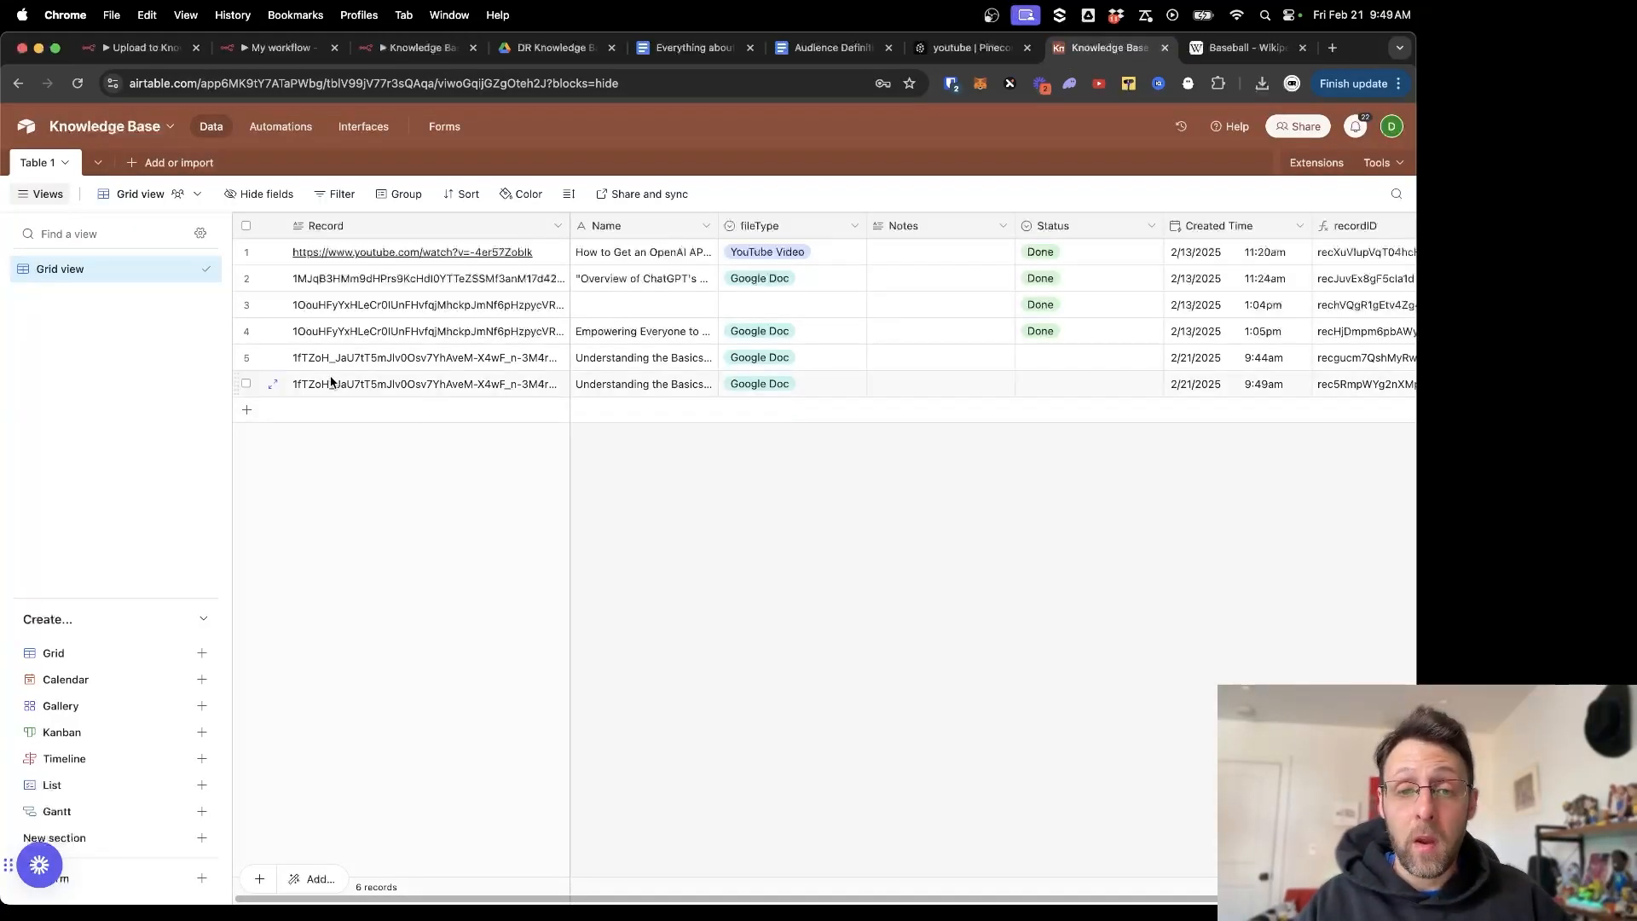
pyautogui.click(273, 383)
pyautogui.click(1239, 609)
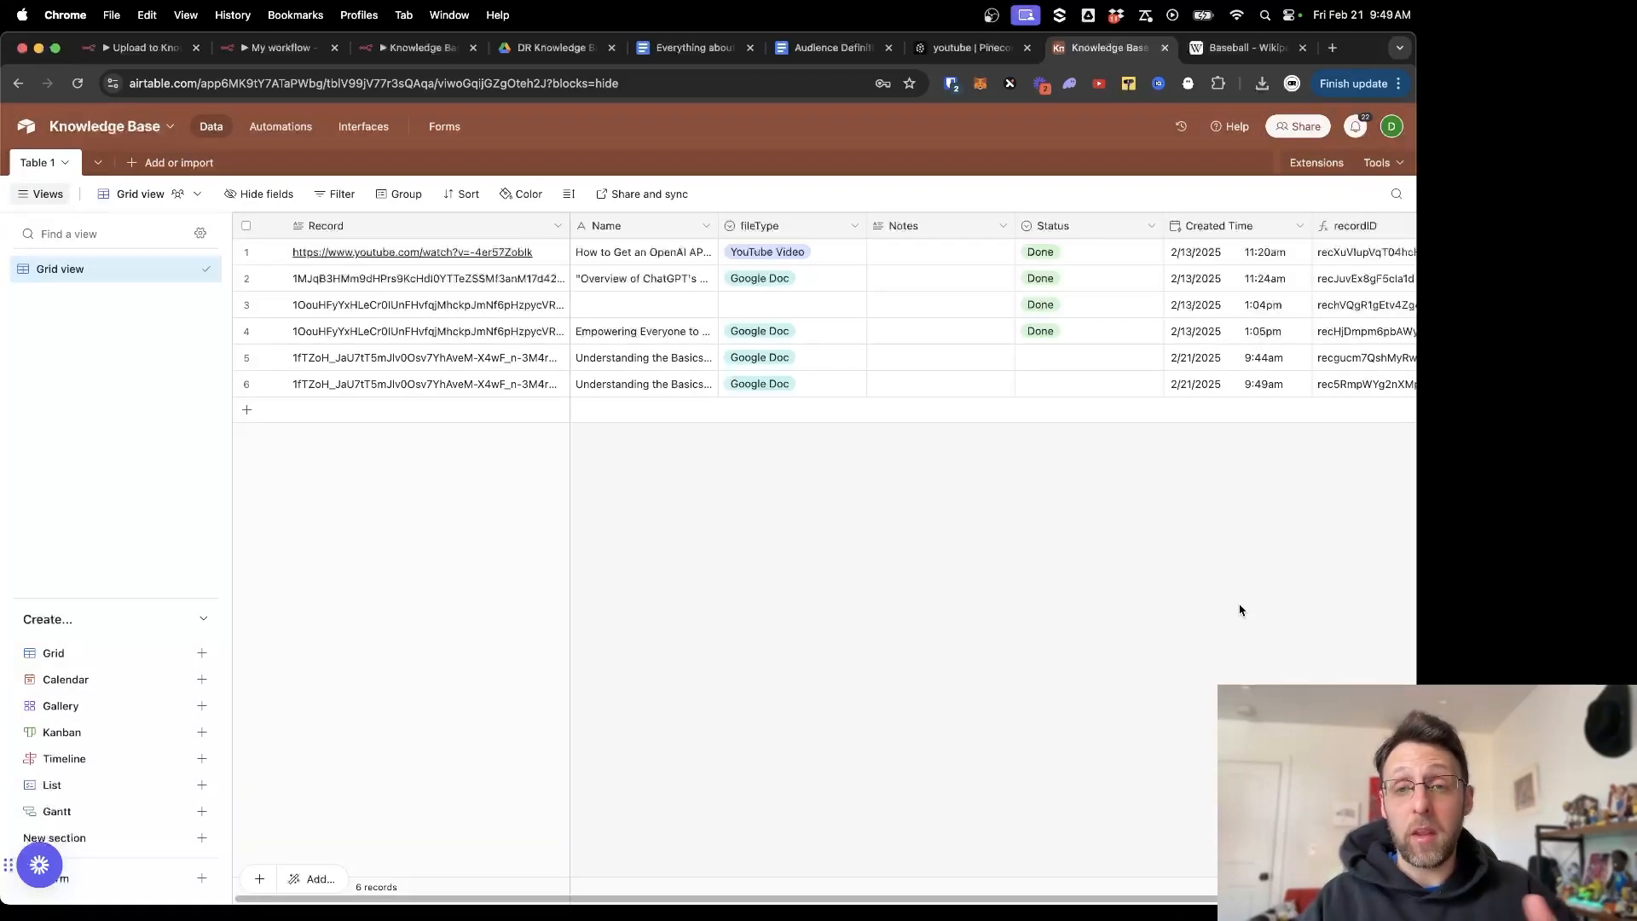
pyautogui.click(970, 54)
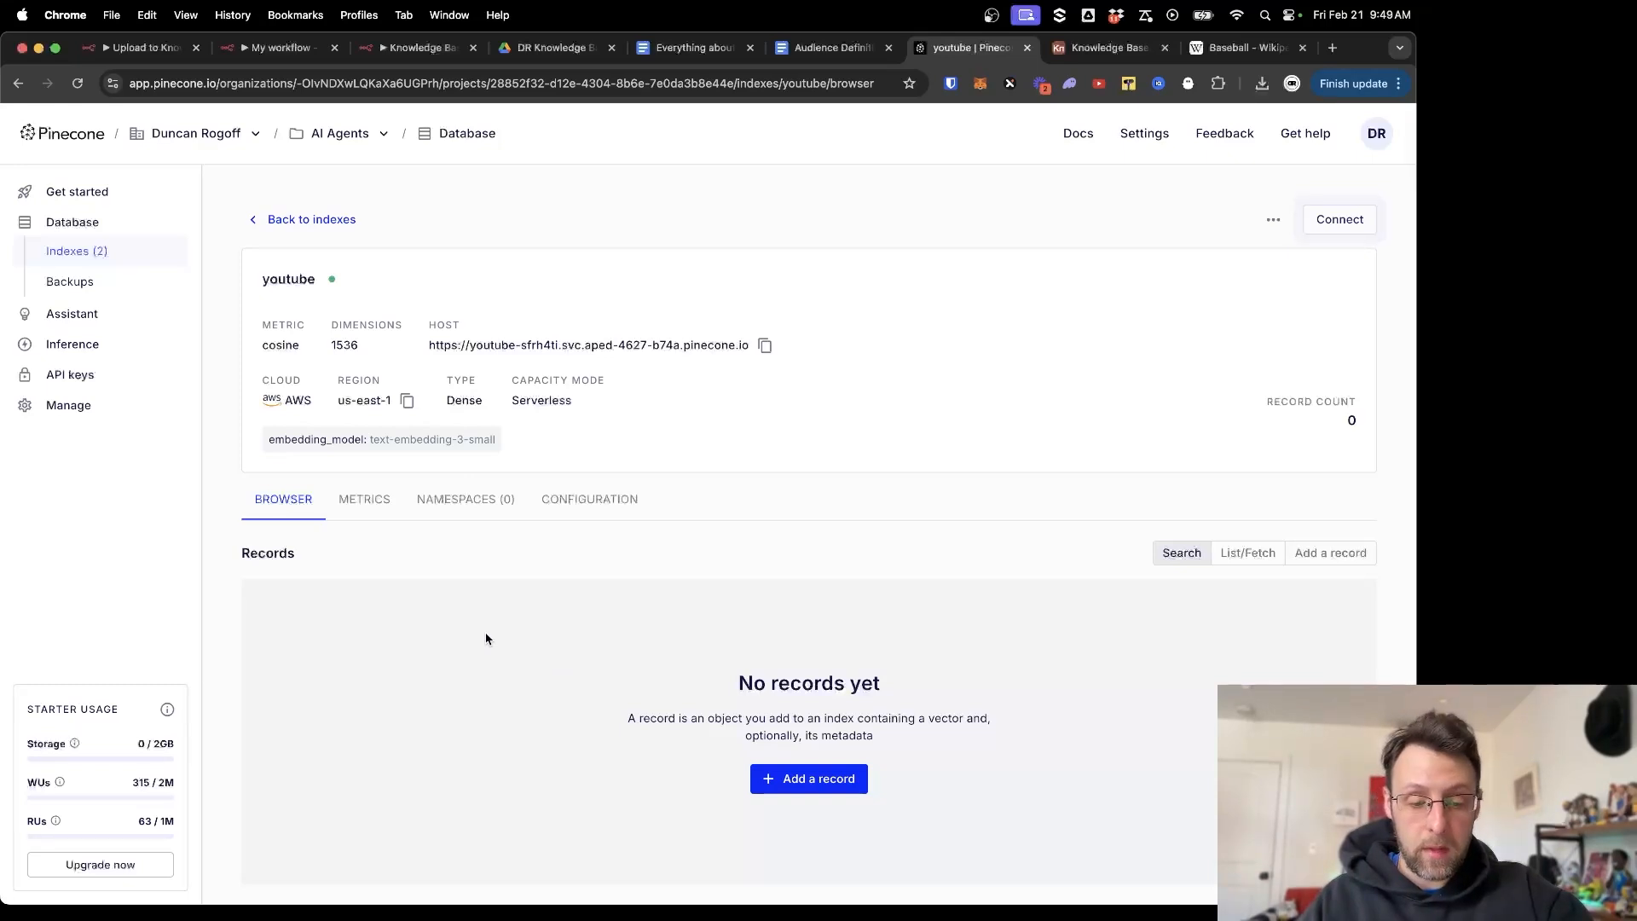
# Reload the Pinecone youtube index and inspect the two stored baseball text records.
pyautogui.press('super+r')
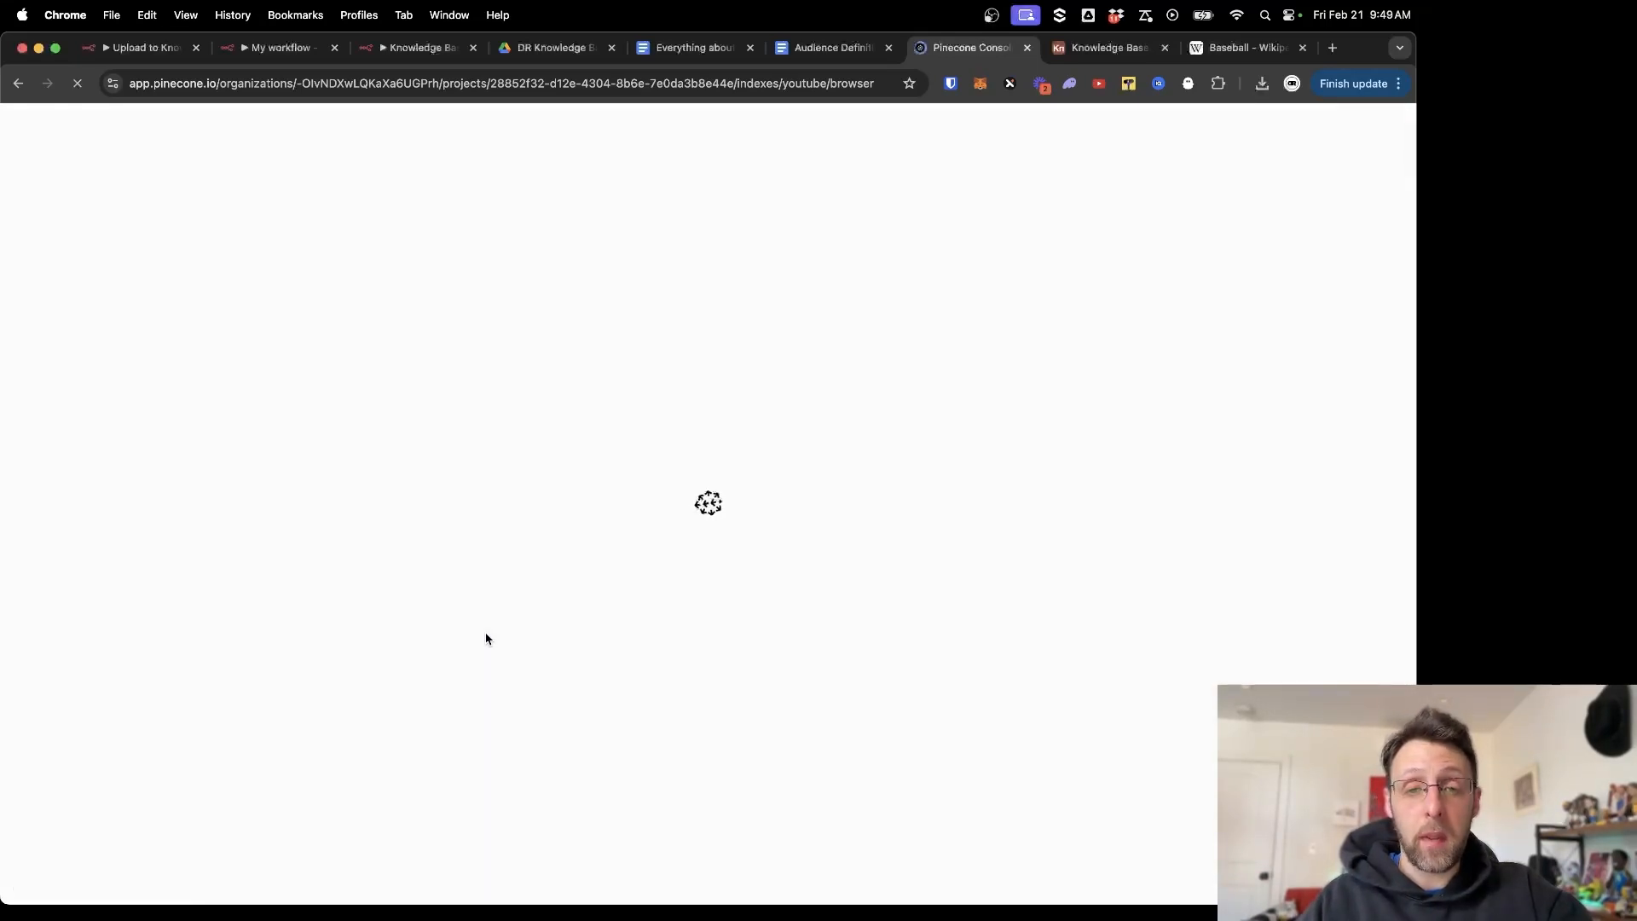
pyautogui.scroll(-4, 758, 703)
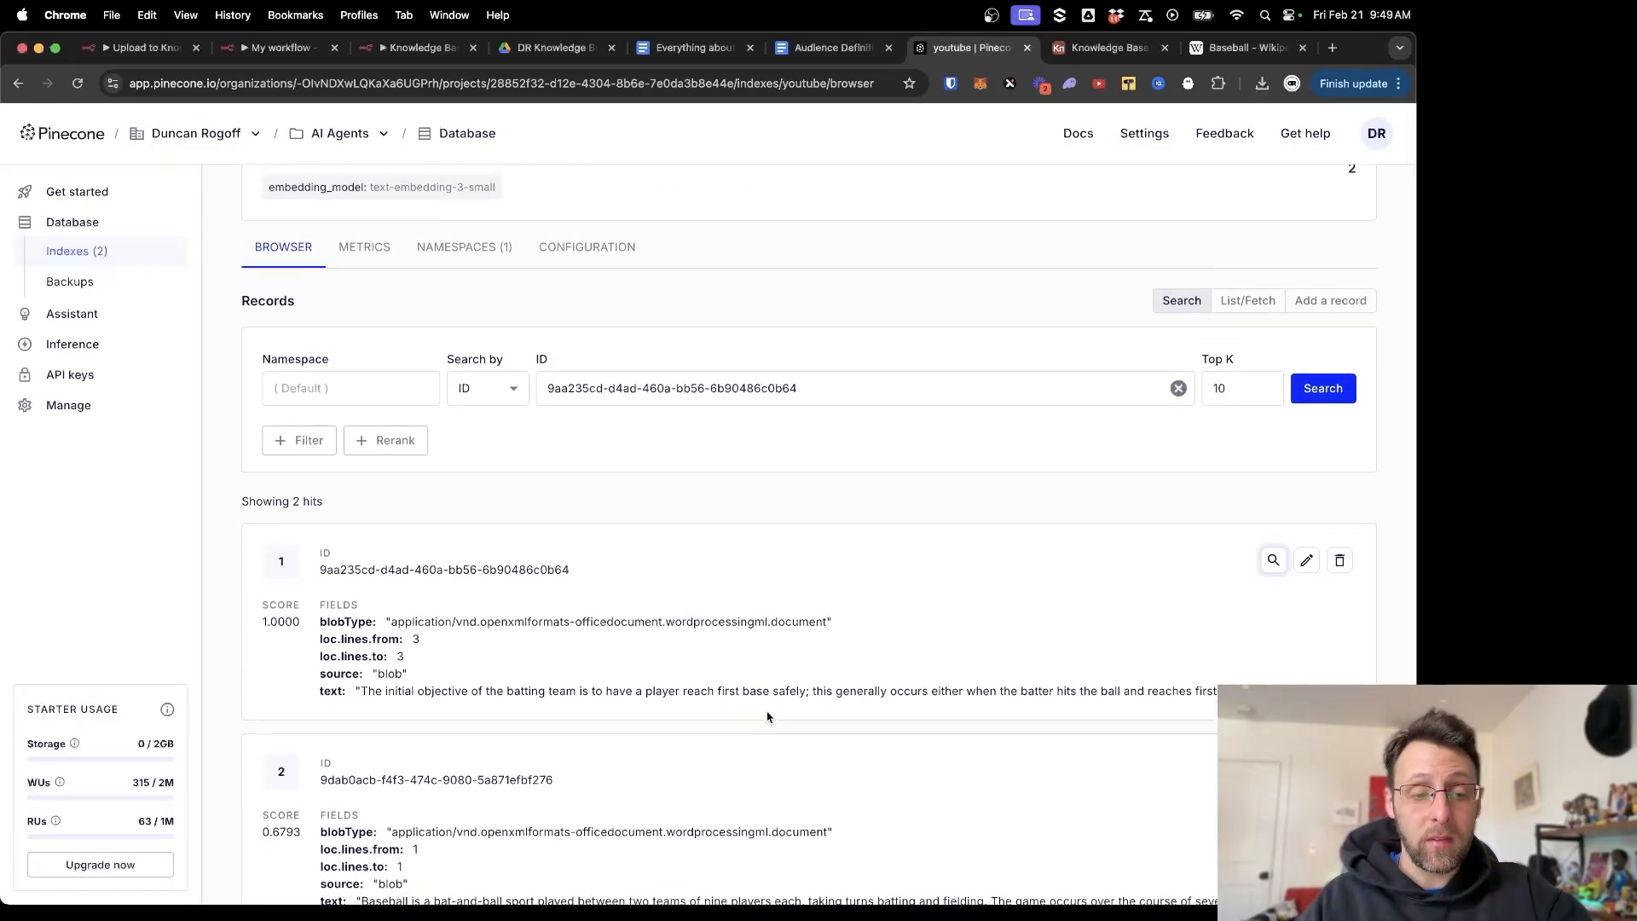
pyautogui.scroll(-1, 767, 717)
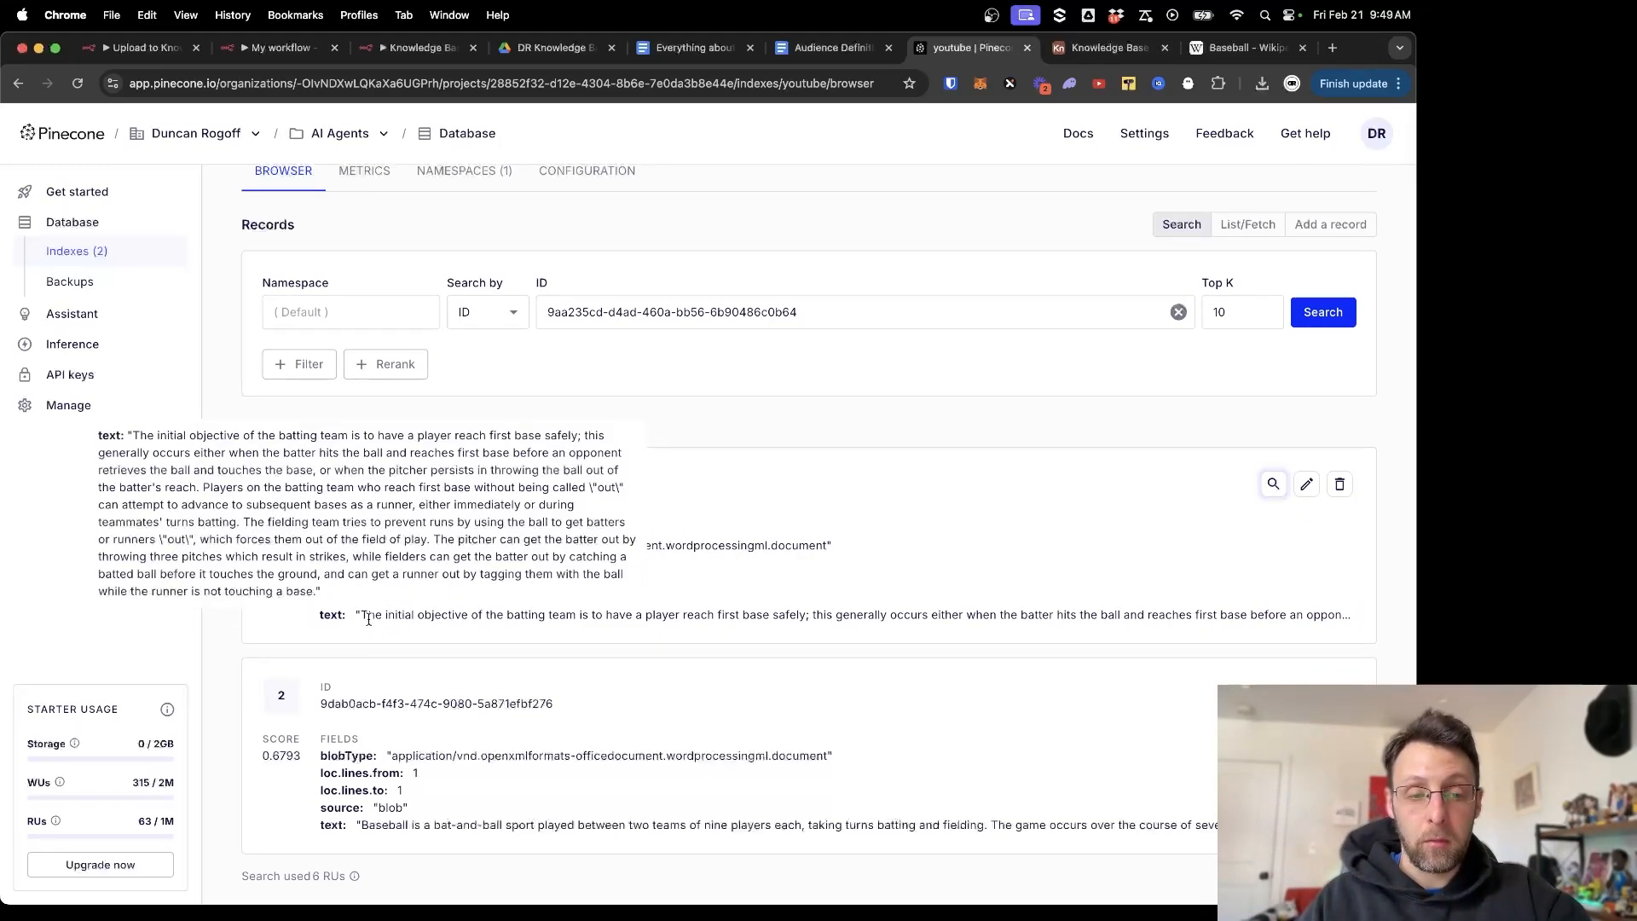
pyautogui.moveTo(368, 614); pyautogui.dragTo(869, 608)
pyautogui.click(635, 595)
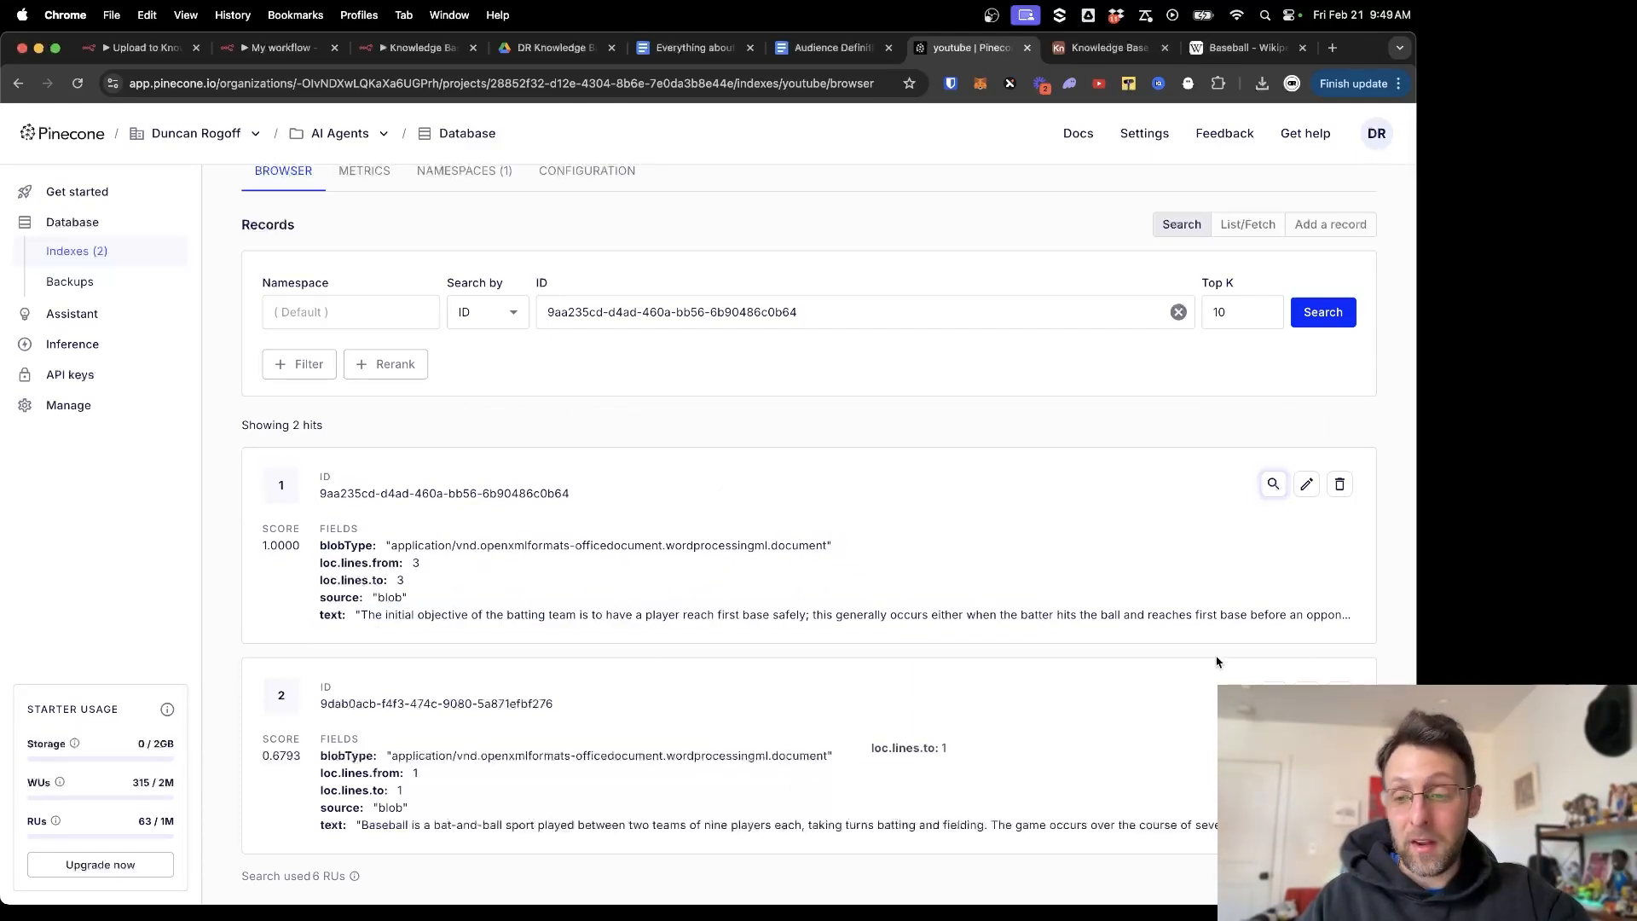
pyautogui.press('Tab')
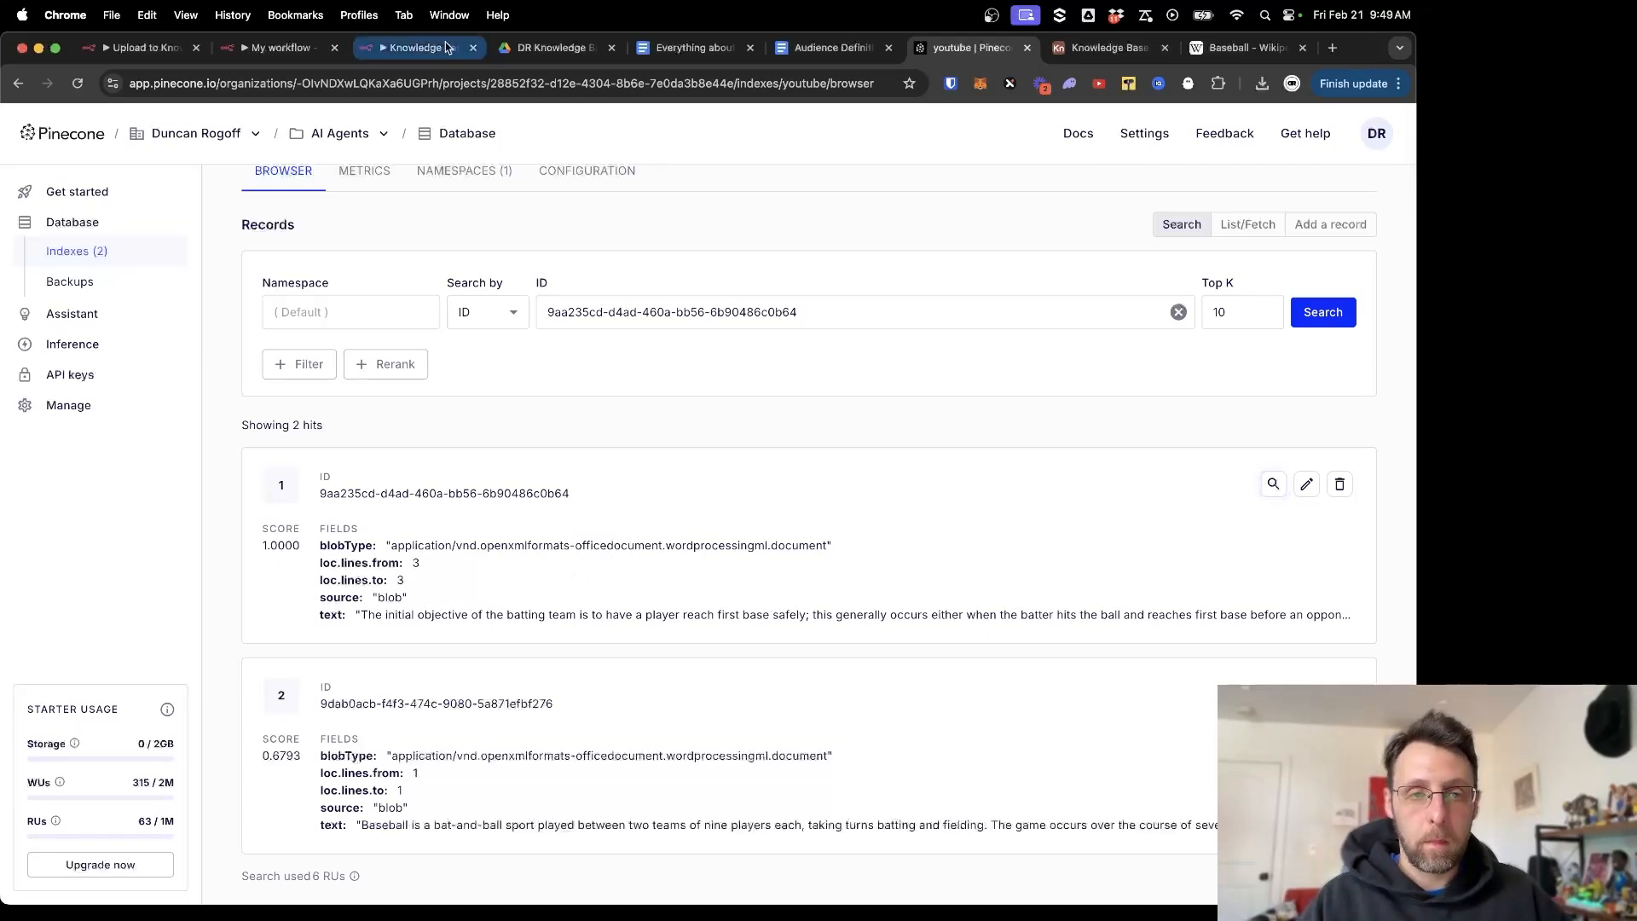
# Return to the Knowledge Base YouTube workflow in n8n.
pyautogui.click(414, 48)
pyautogui.scroll(3, 653, 306)
pyautogui.hscroll(3, 652, 306)
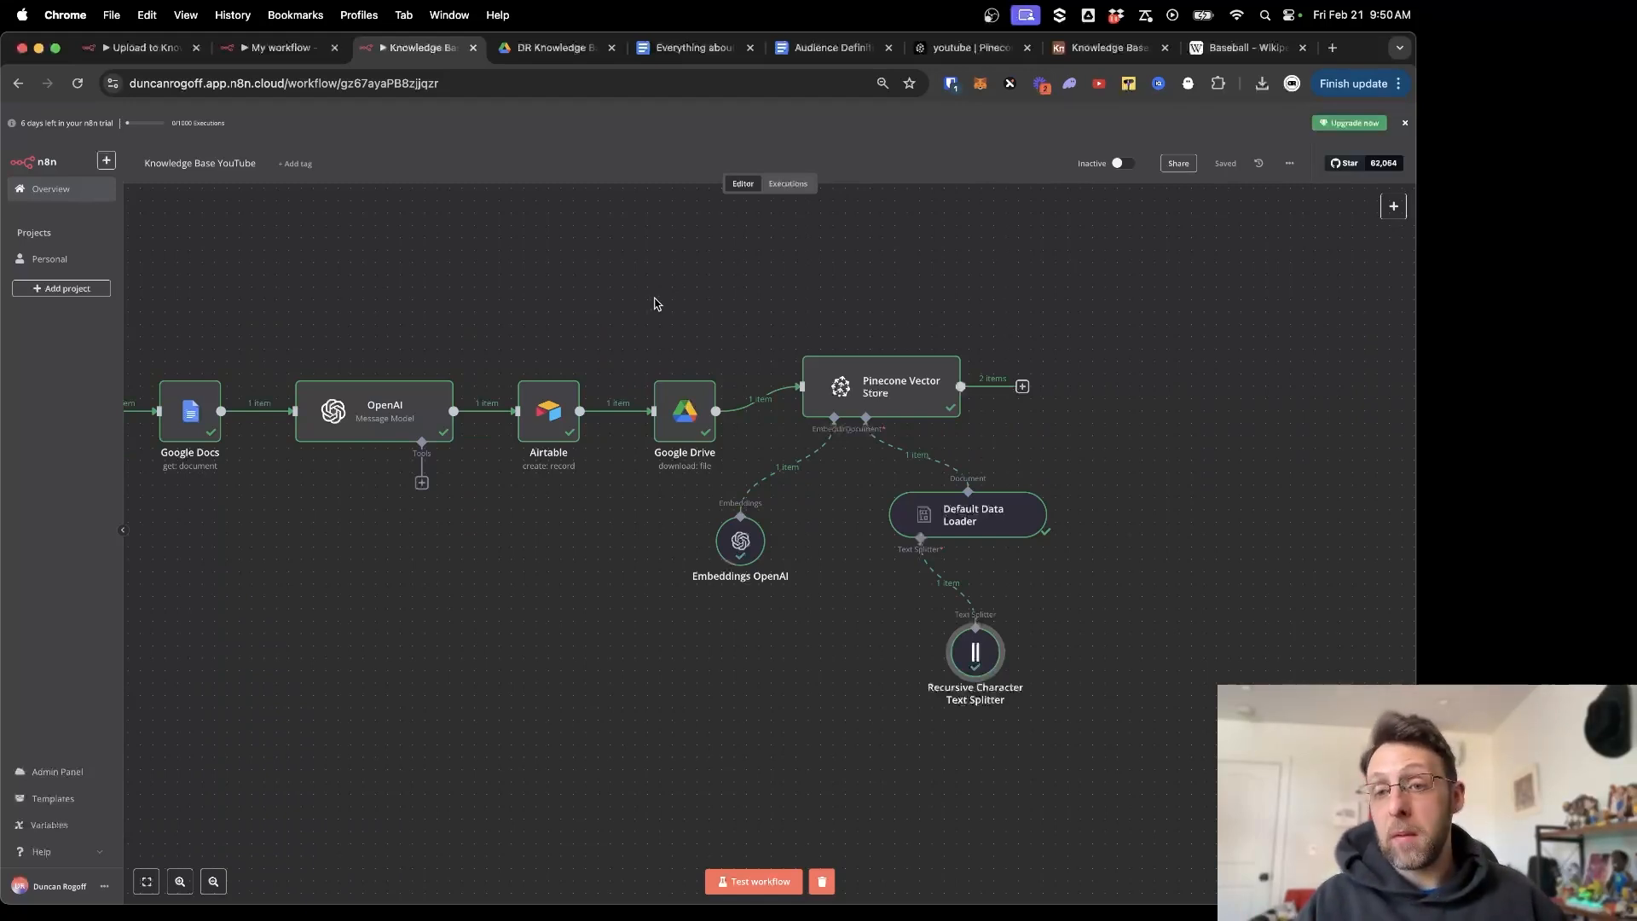
# Activate the workflow, dismiss the activation notice, then deactivate it again.
pyautogui.click(1122, 163)
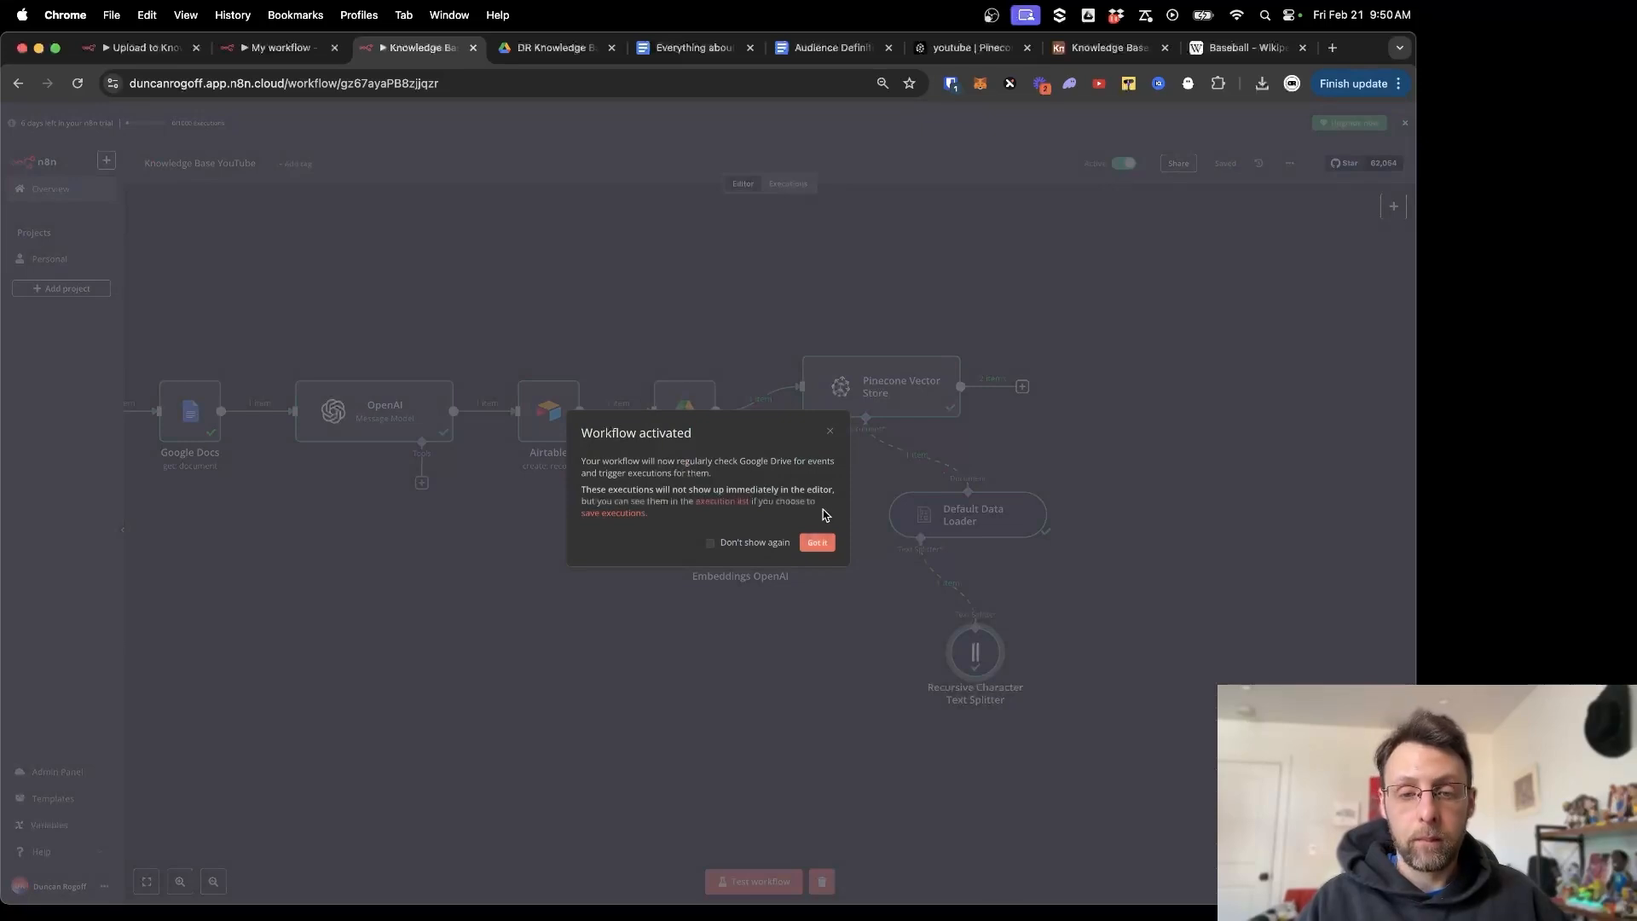
pyautogui.click(816, 542)
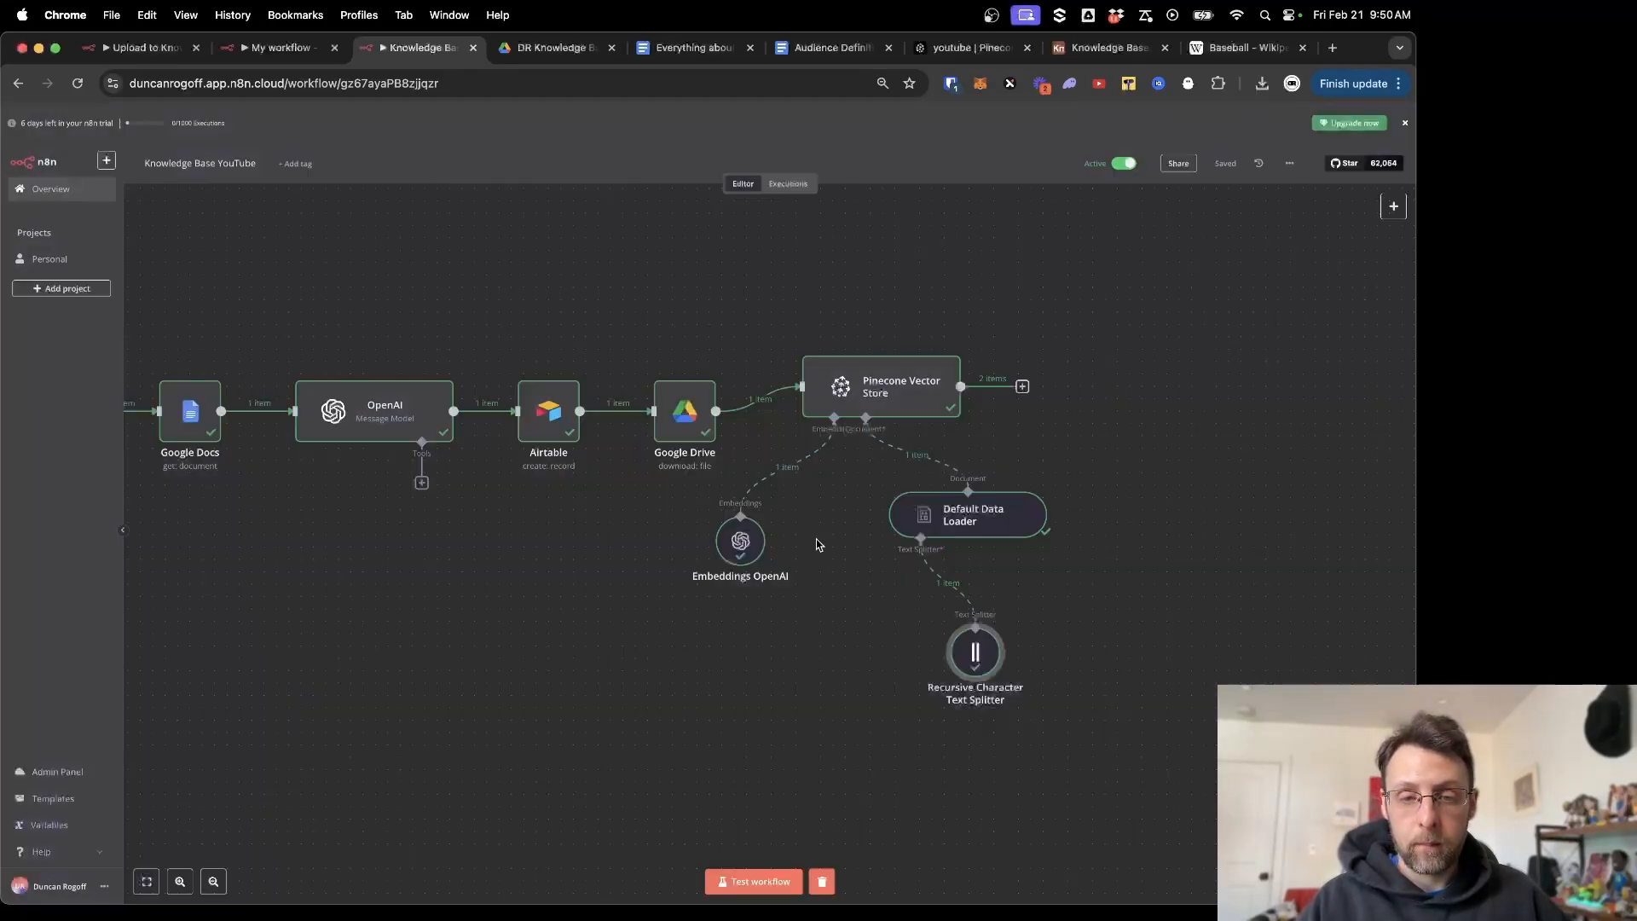
pyautogui.click(1122, 166)
pyautogui.hscroll(-8, 650, 305)
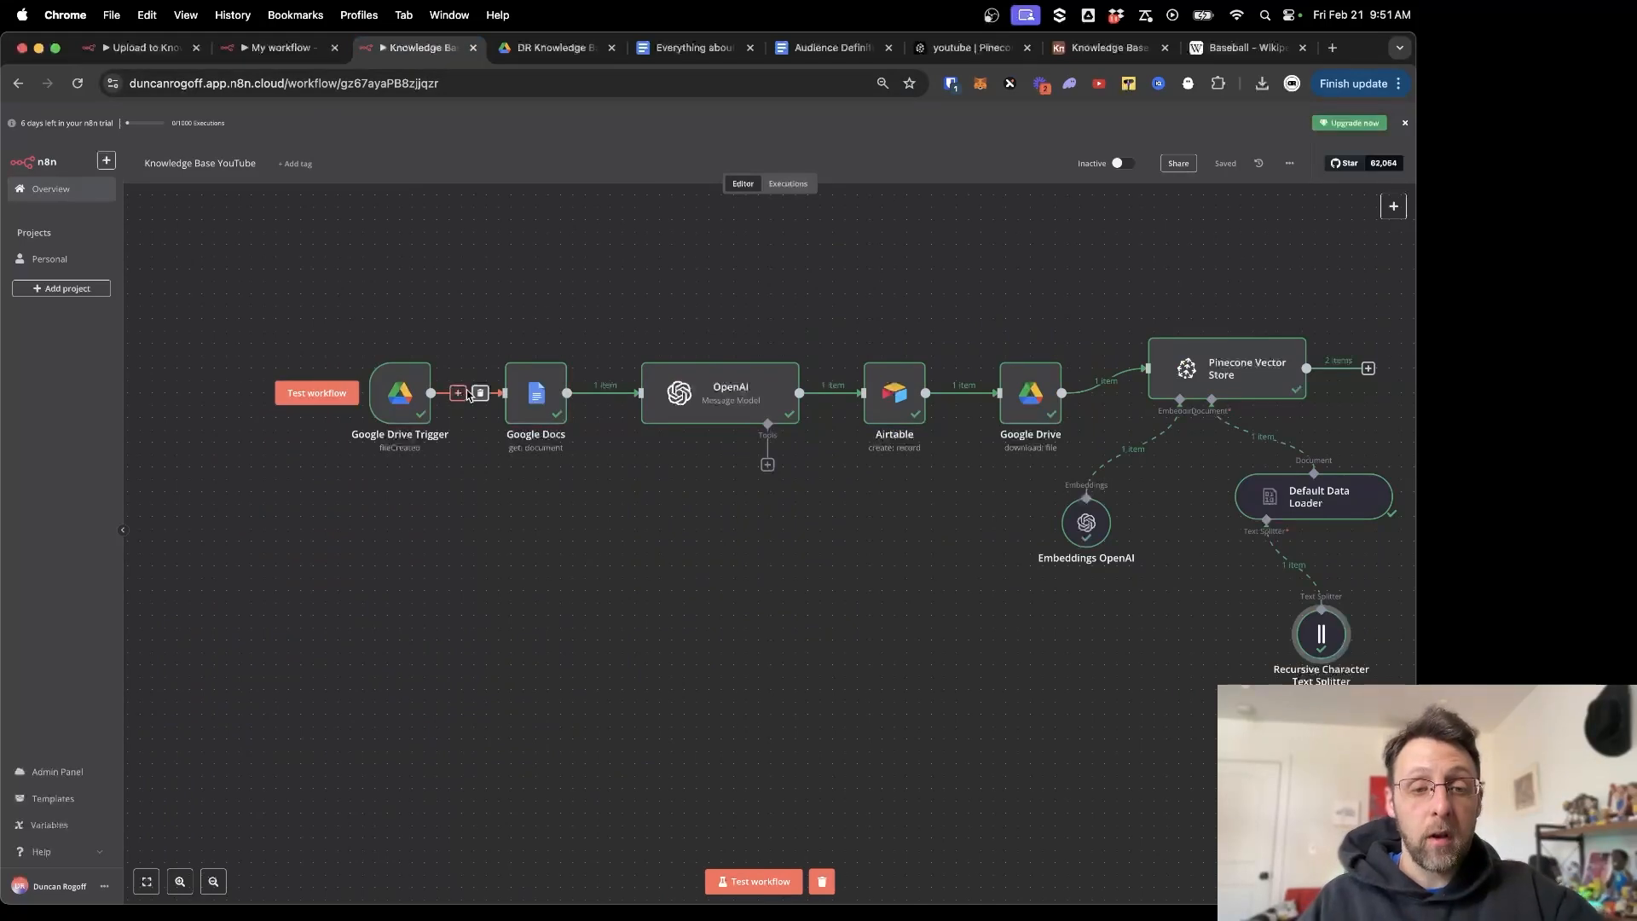
# Remove the Google Drive Trigger's link to Google Docs, move the trigger below, and open the add-node list.
pyautogui.click(480, 396)
pyautogui.moveTo(400, 392); pyautogui.dragTo(348, 737)
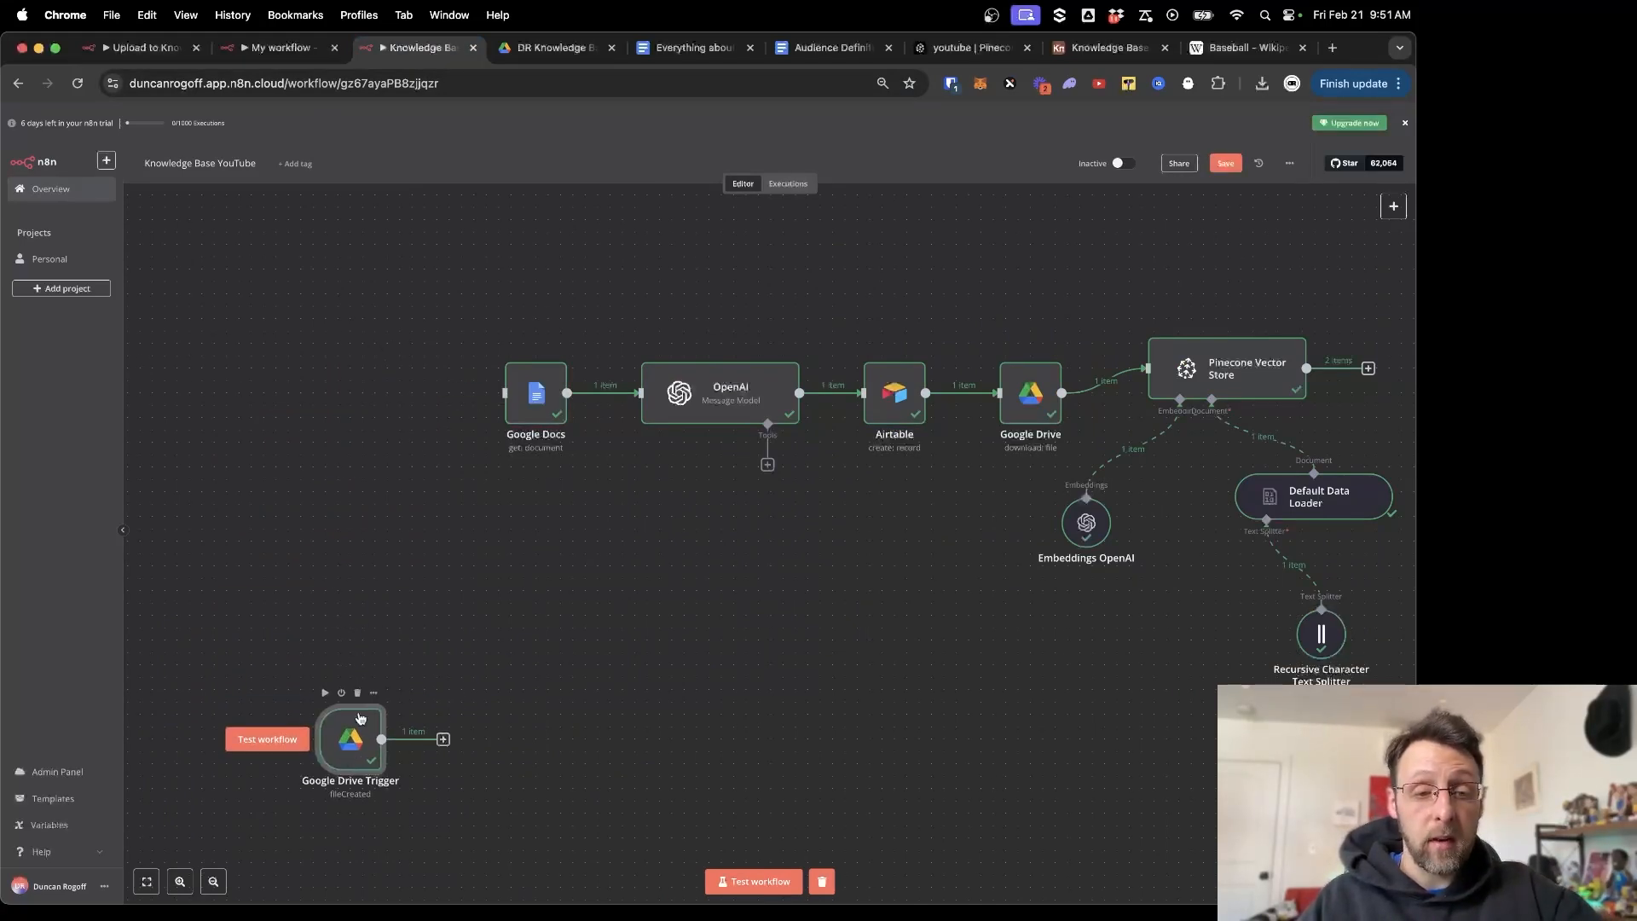
pyautogui.hscroll(-2, 342, 550)
pyautogui.hscroll(-8, 342, 544)
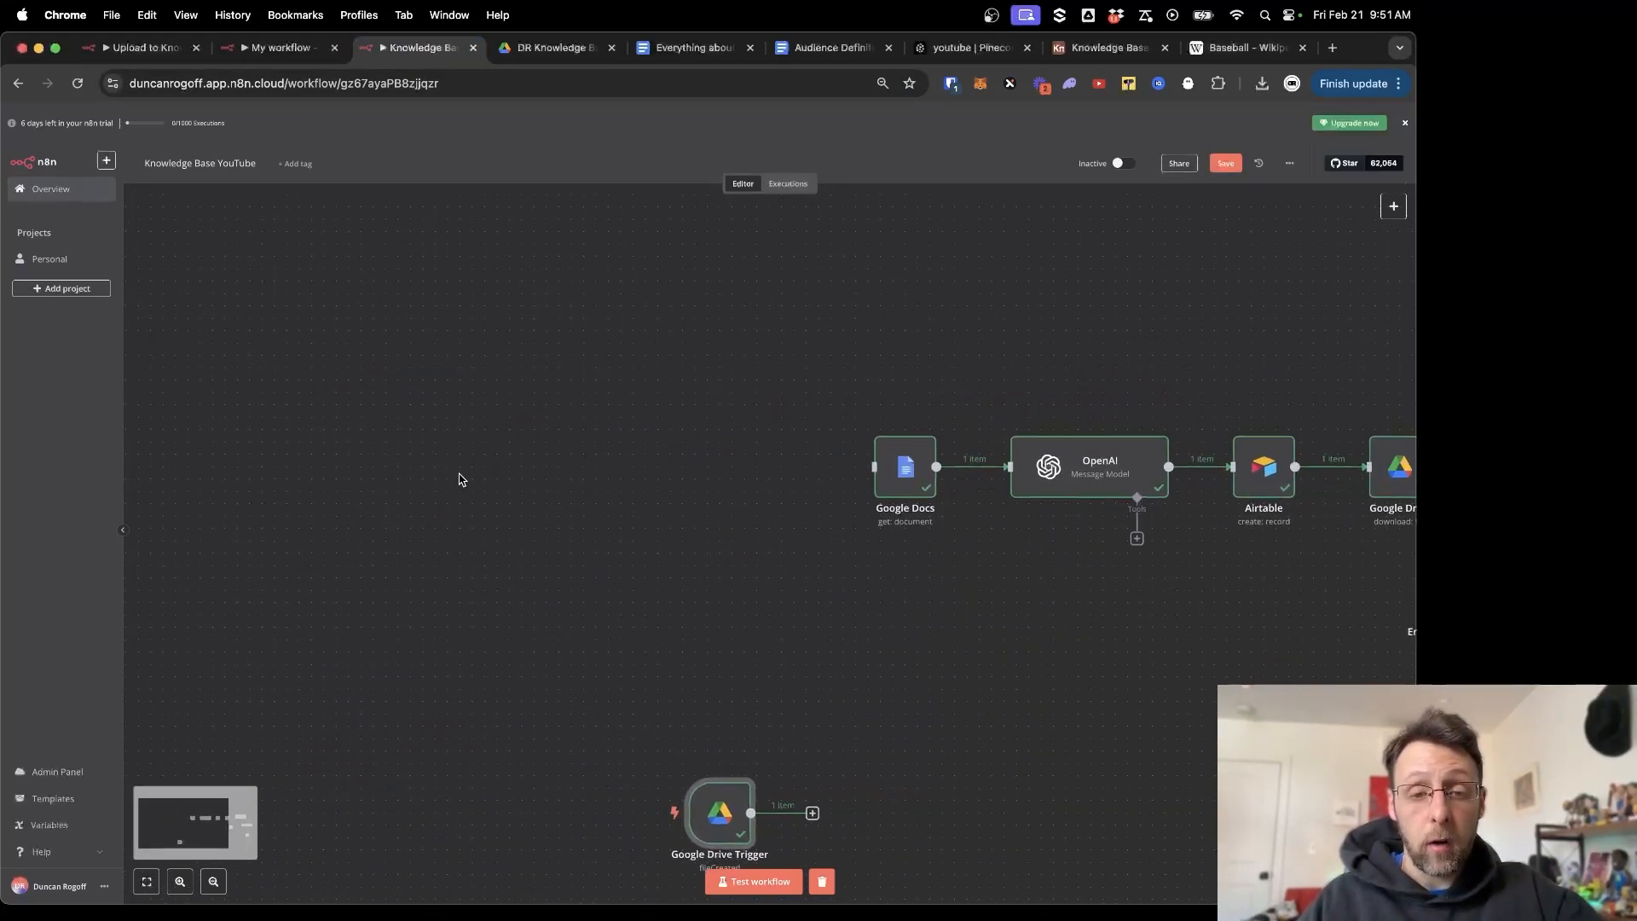
pyautogui.scroll(-2, 459, 479)
pyautogui.hscroll(-2, 459, 479)
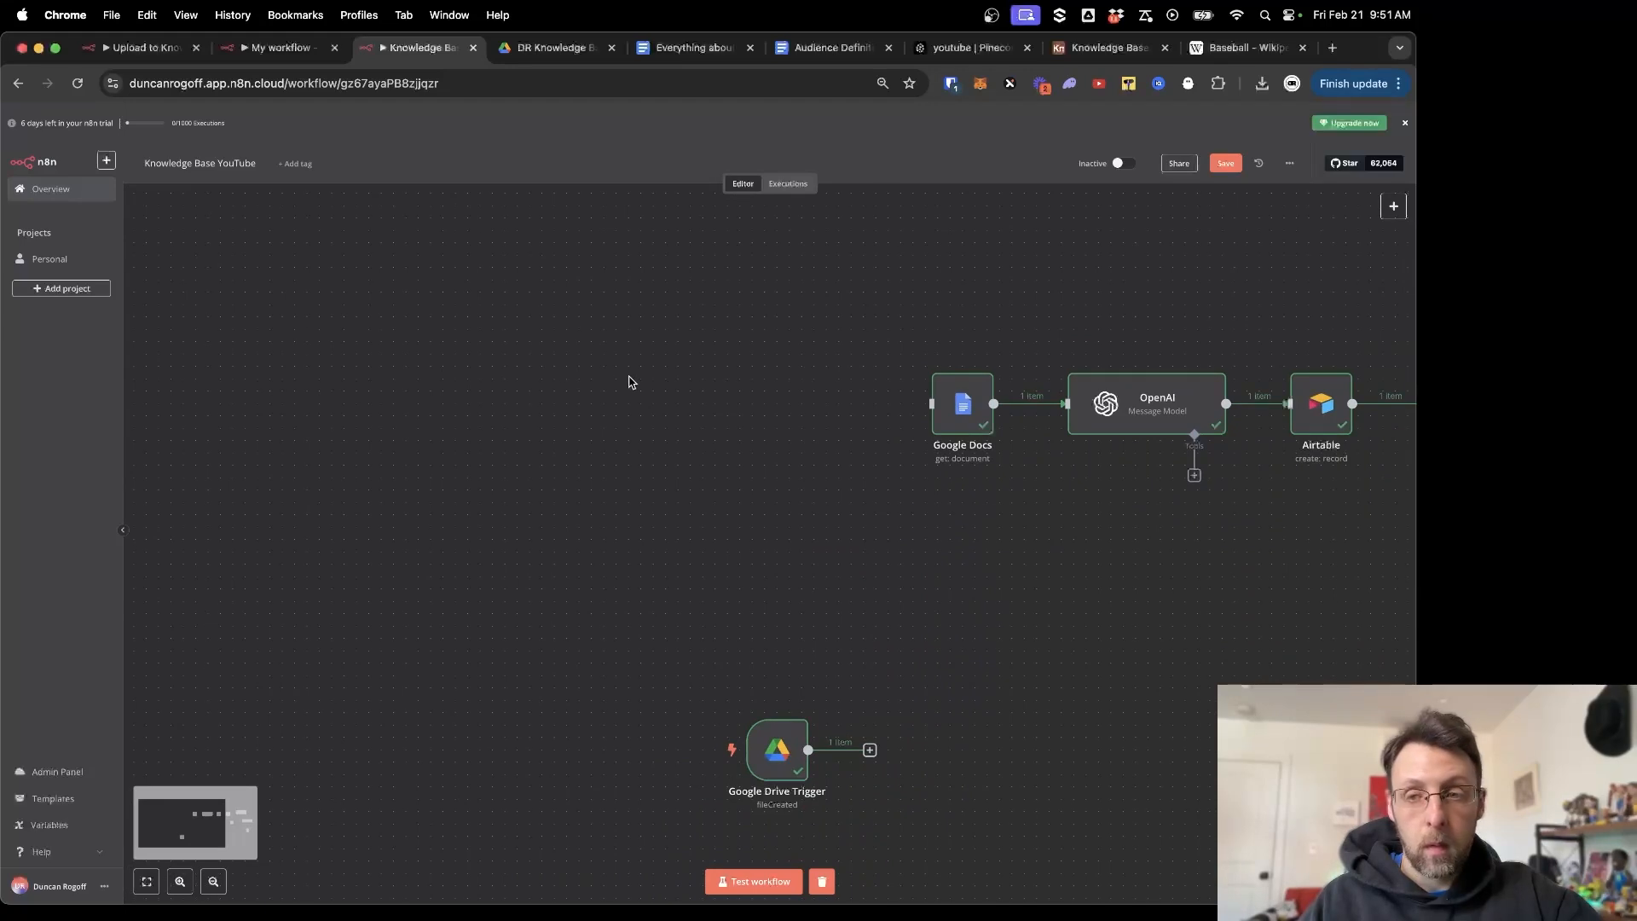
pyautogui.click(1393, 206)
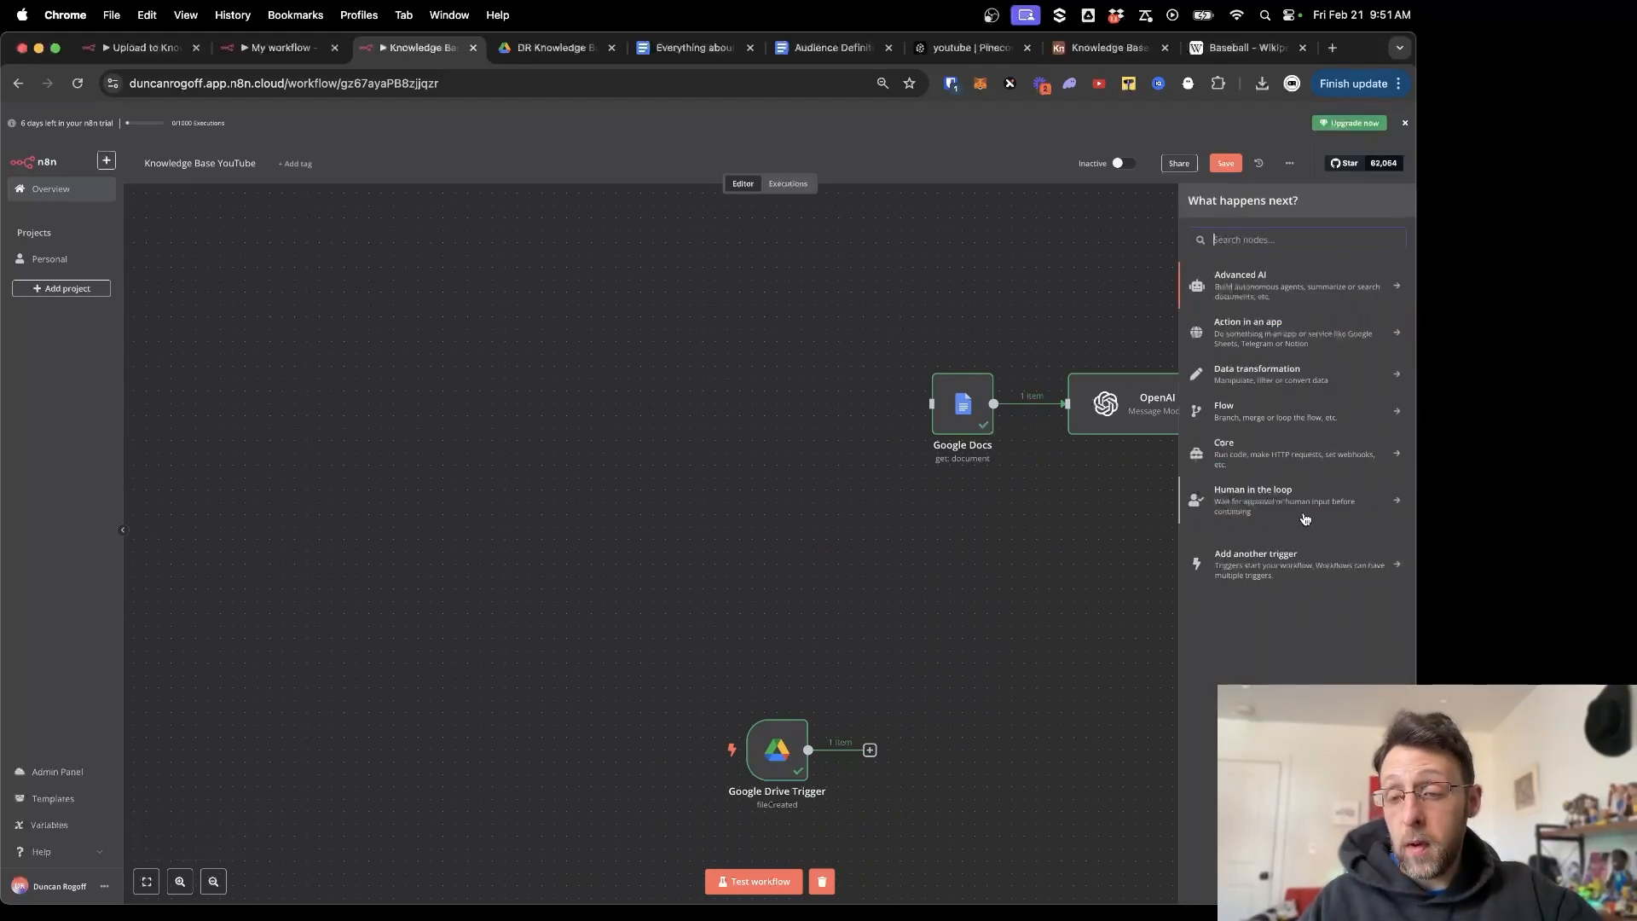
# Add an 'On new Airtable event' trigger and paste the base ID into its Base field.
pyautogui.click(1292, 567)
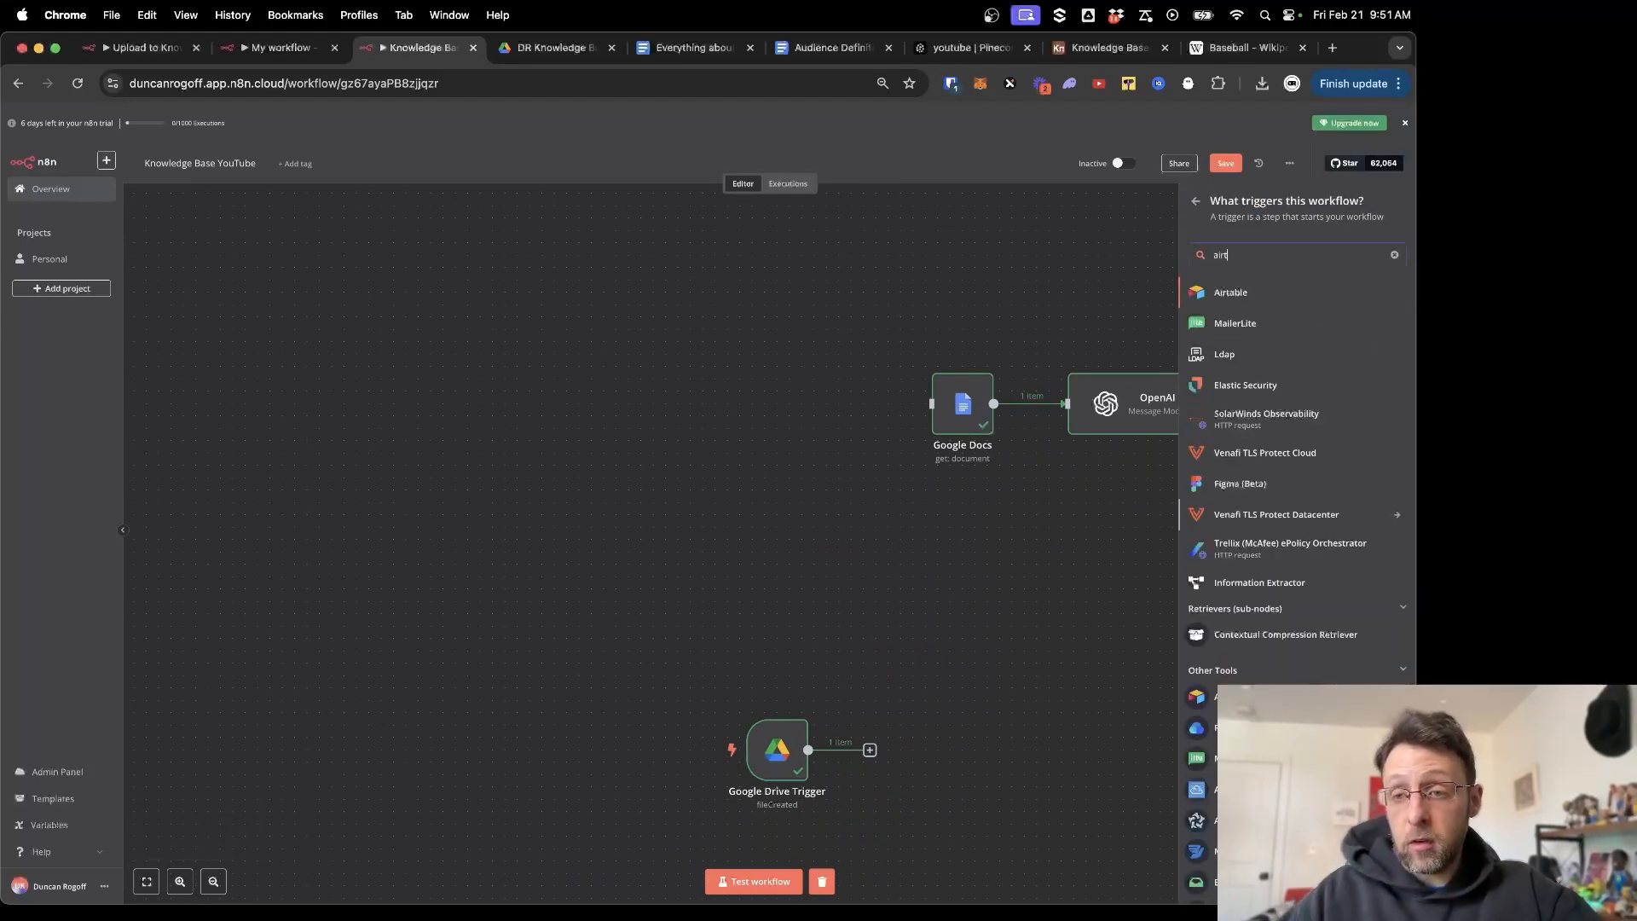
pyautogui.click(1227, 291)
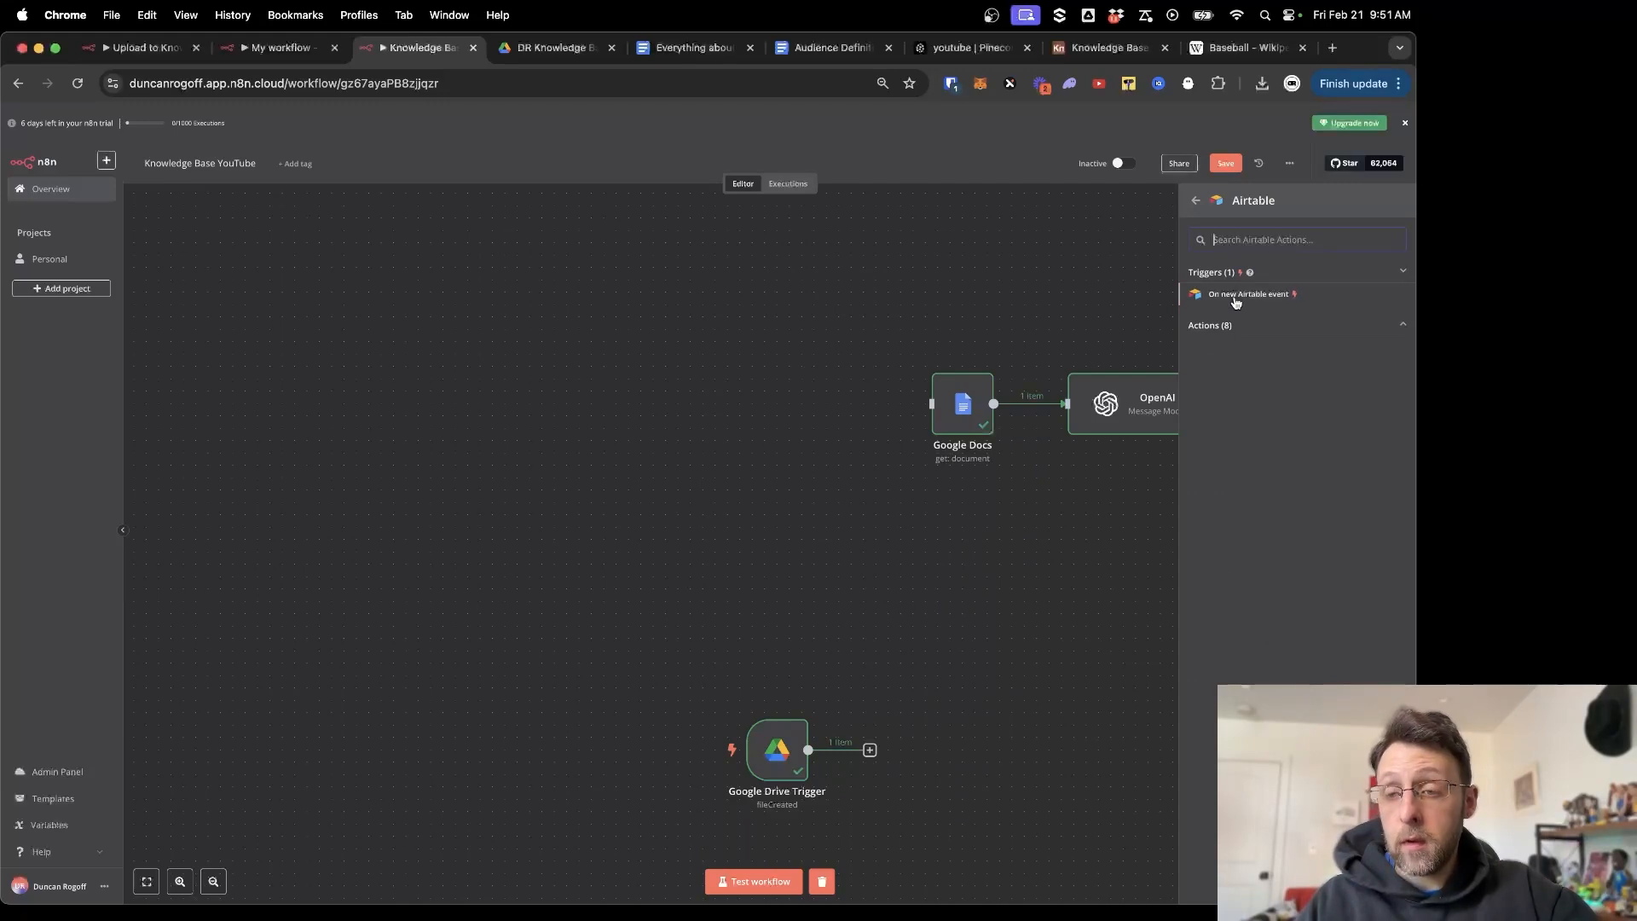
pyautogui.click(1235, 298)
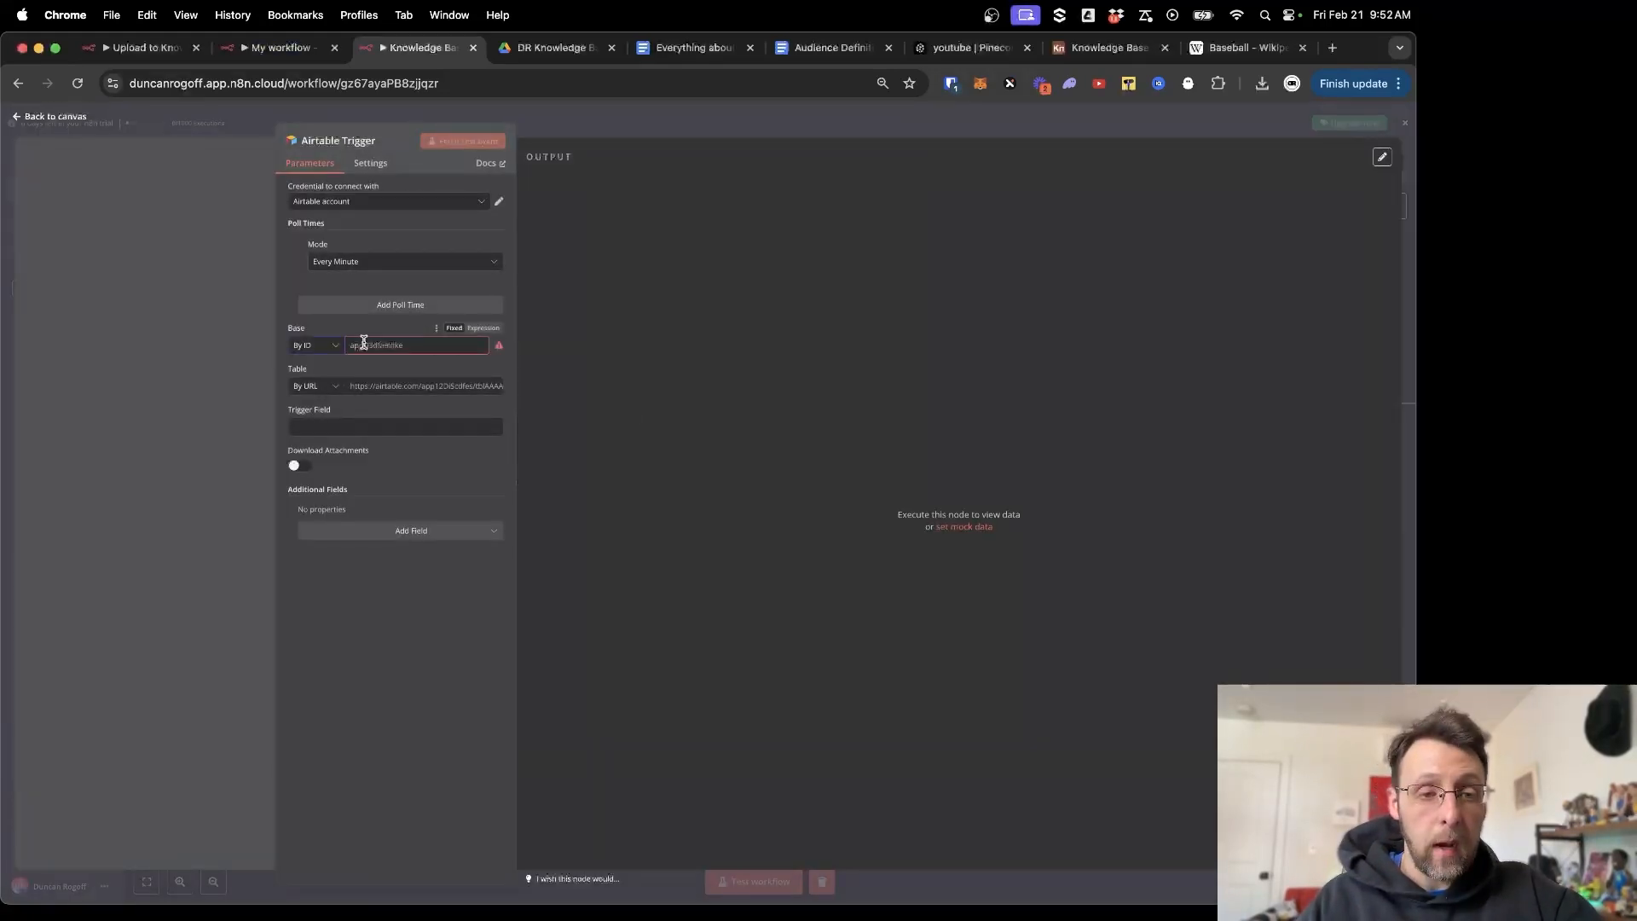
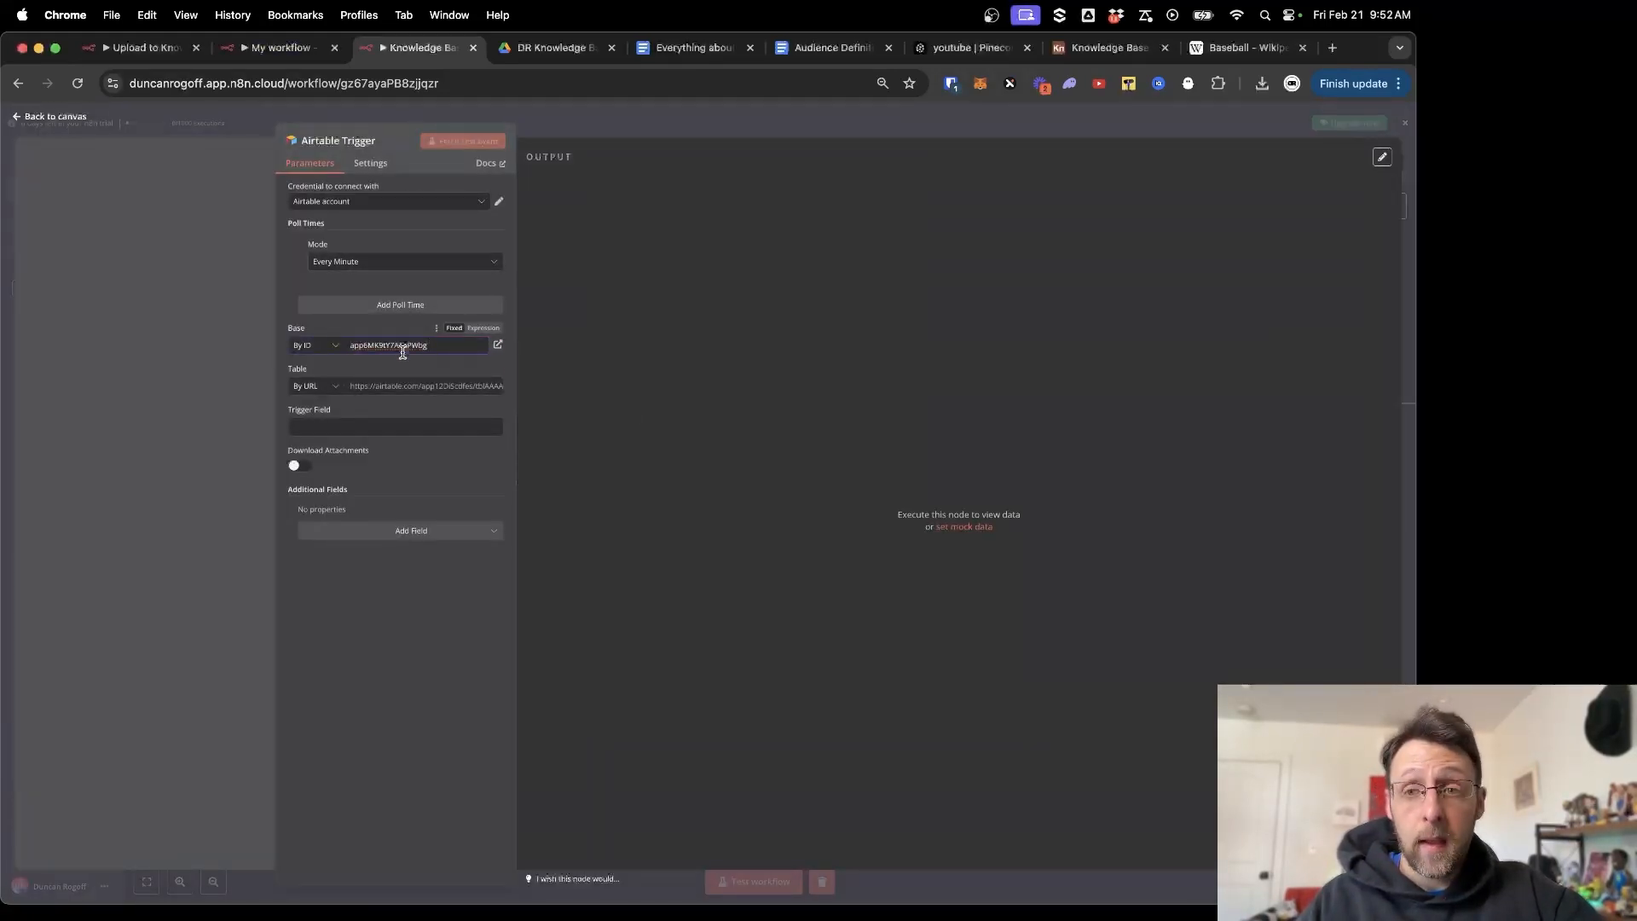
# Copy the tbl ID from the Airtable address and set the trigger's Table By ID with it.
pyautogui.click(1105, 47)
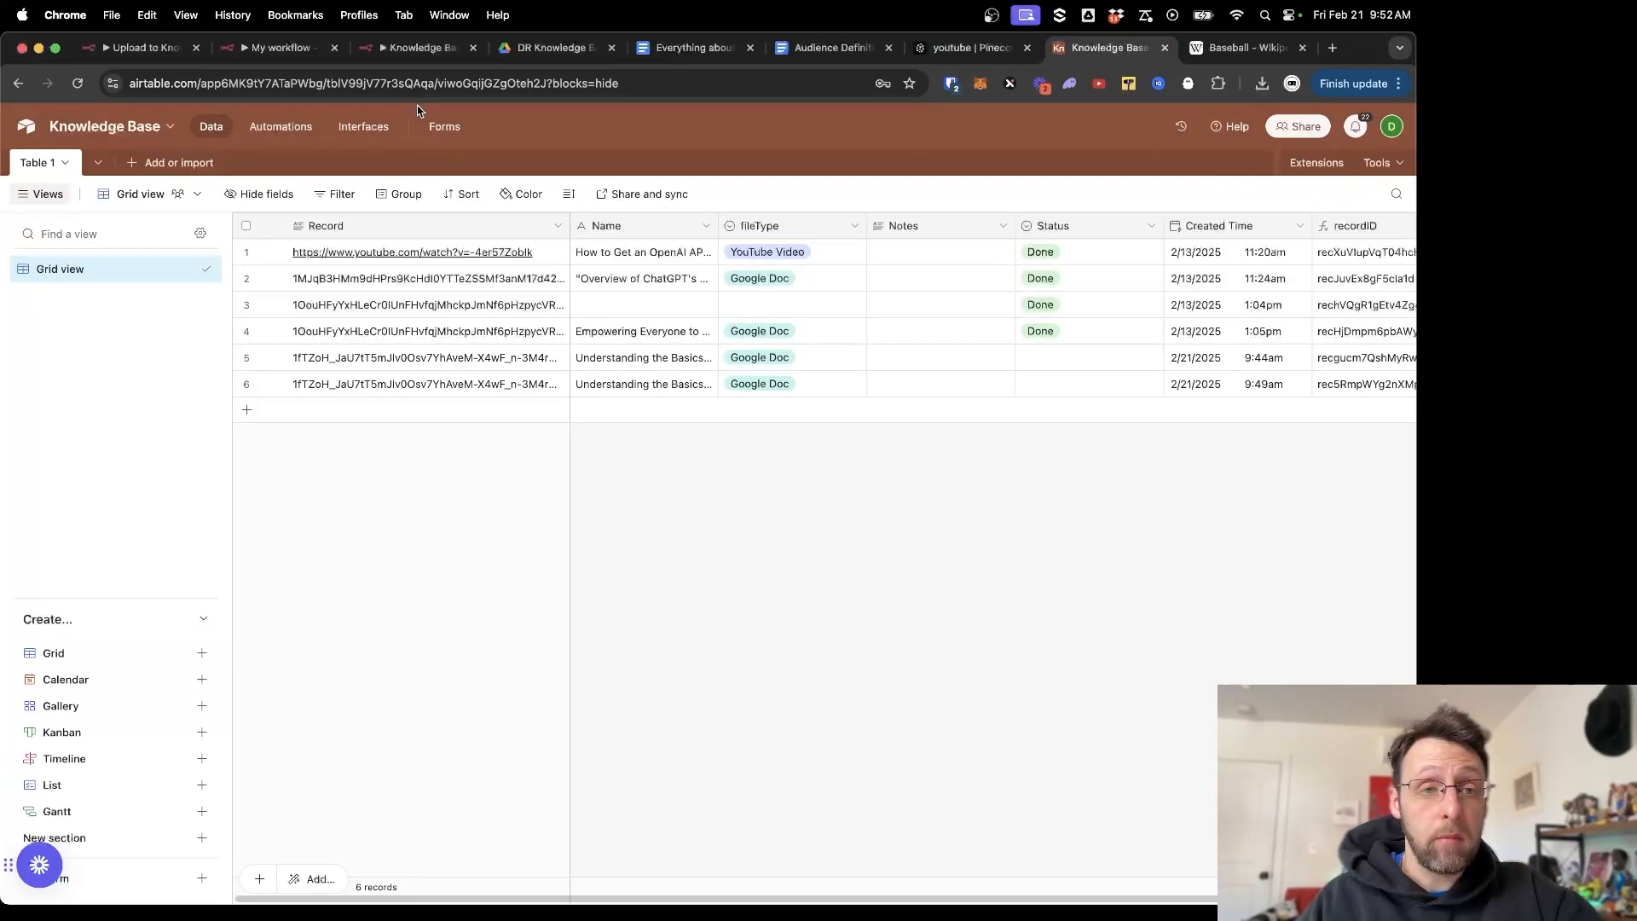
pyautogui.click(224, 85)
pyautogui.click(253, 85)
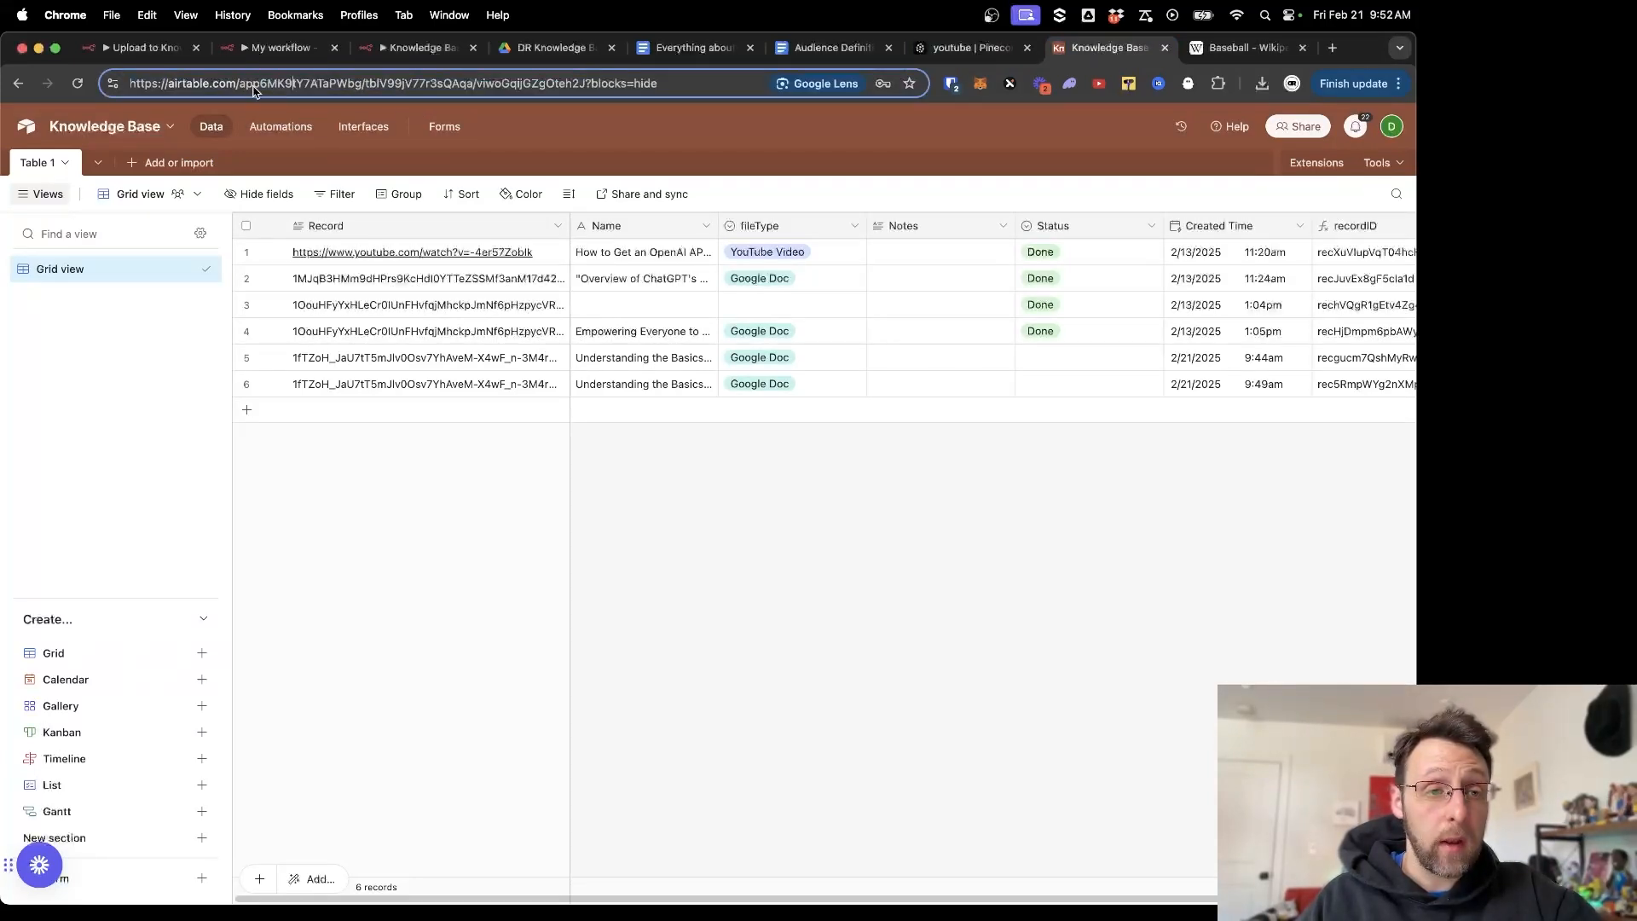
pyautogui.moveTo(239, 86); pyautogui.dragTo(298, 89)
pyautogui.press('shift+super+Right')
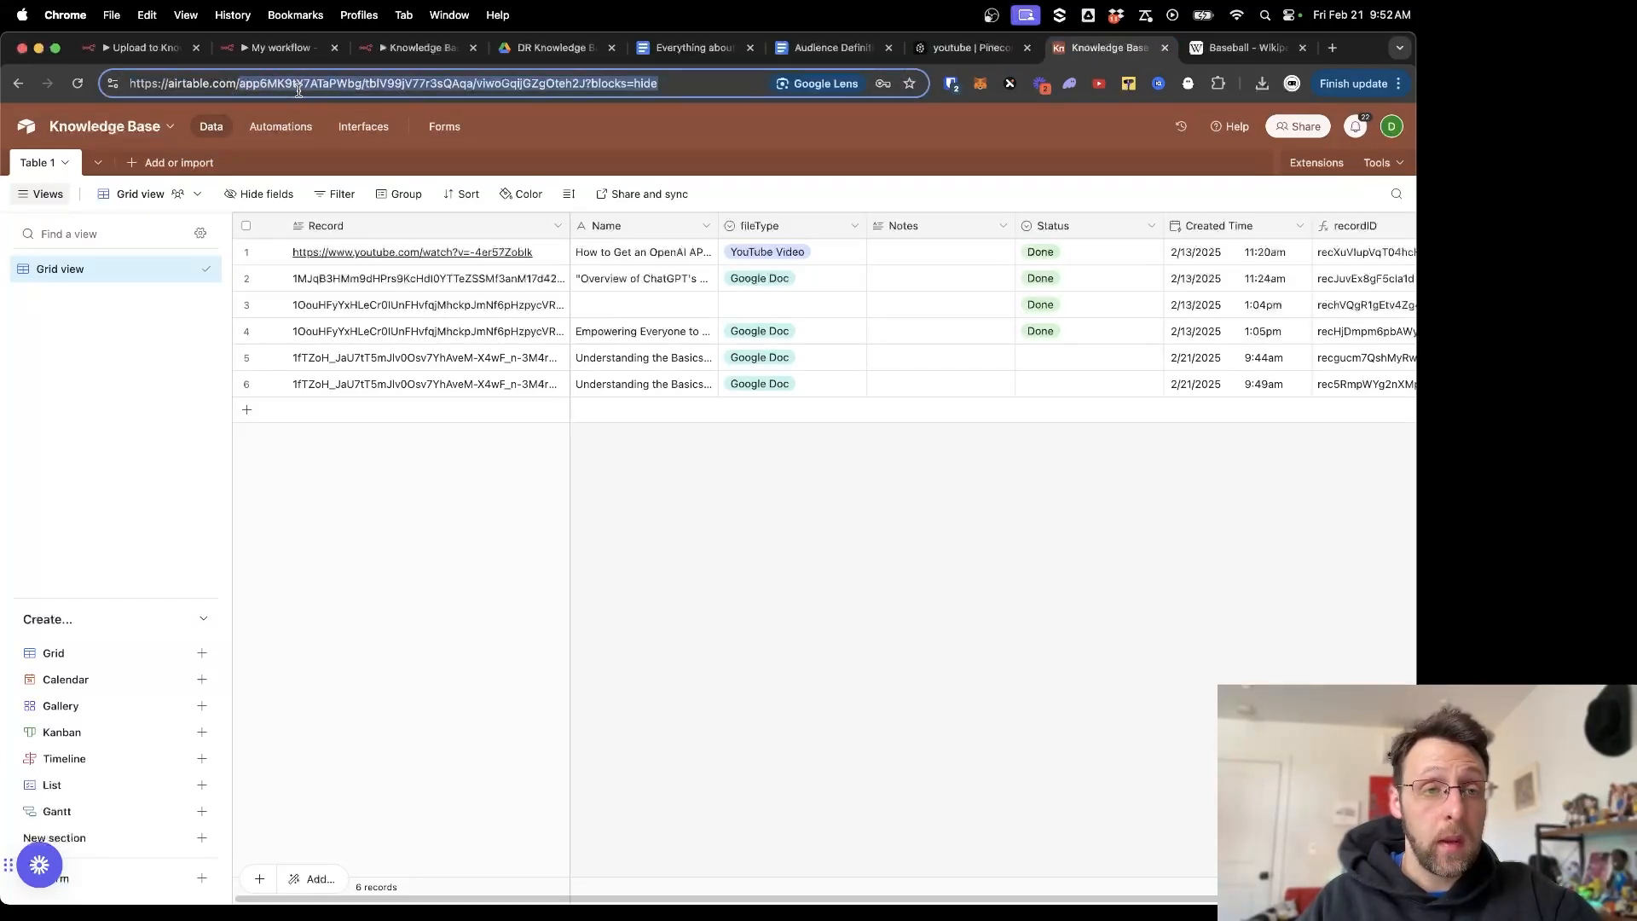
pyautogui.click(324, 88)
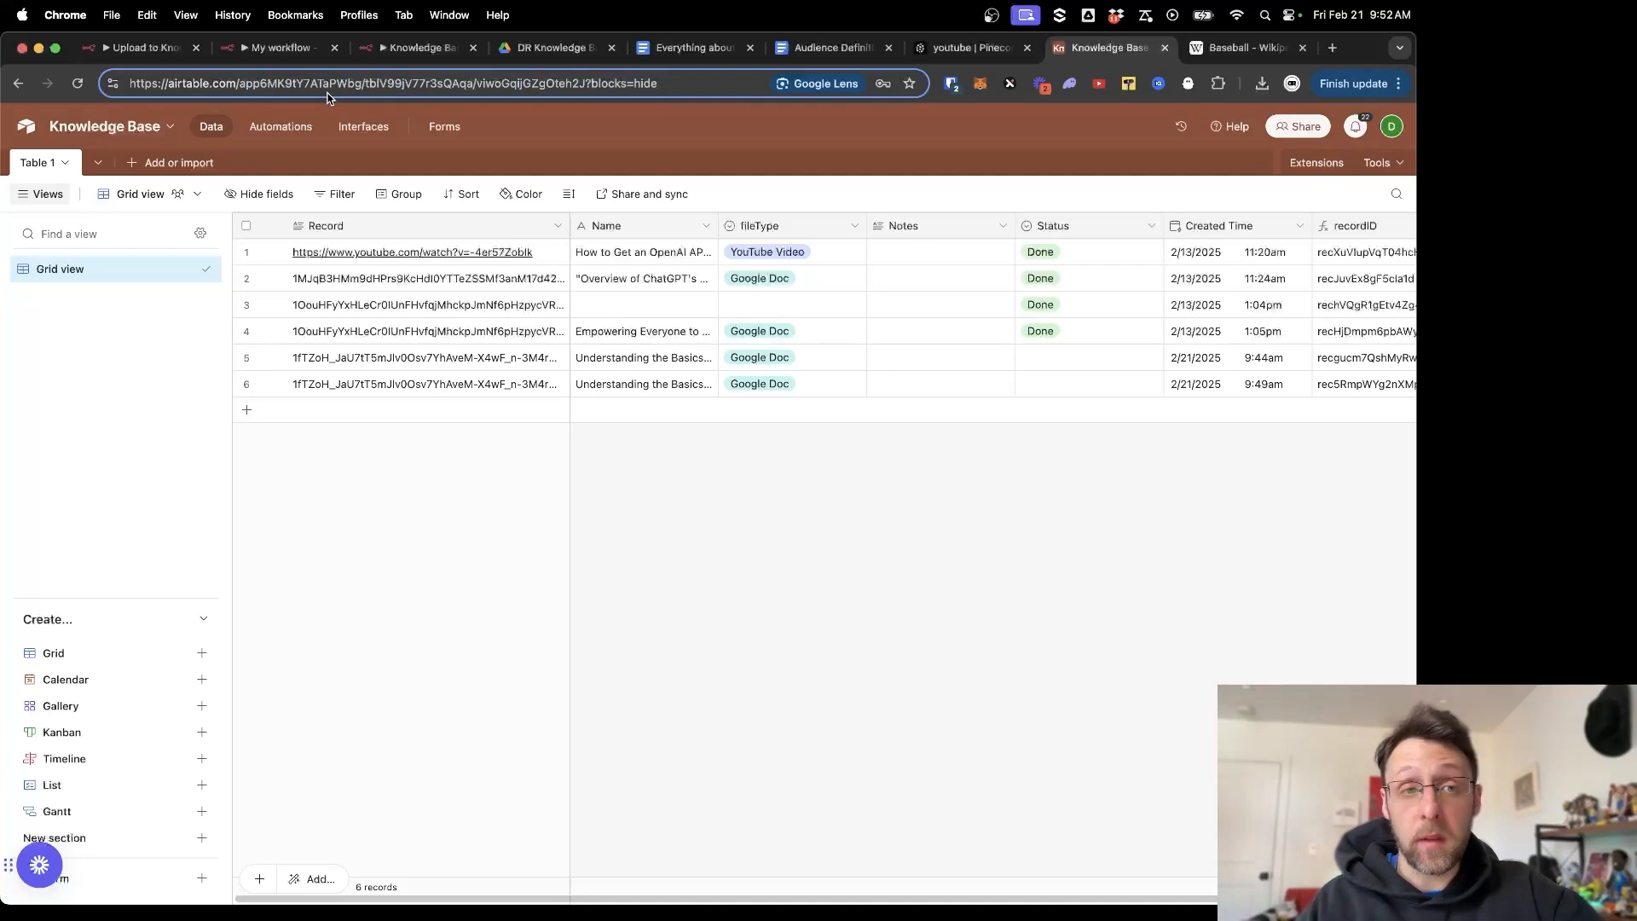
pyautogui.click(418, 47)
pyautogui.click(321, 389)
pyautogui.click(311, 431)
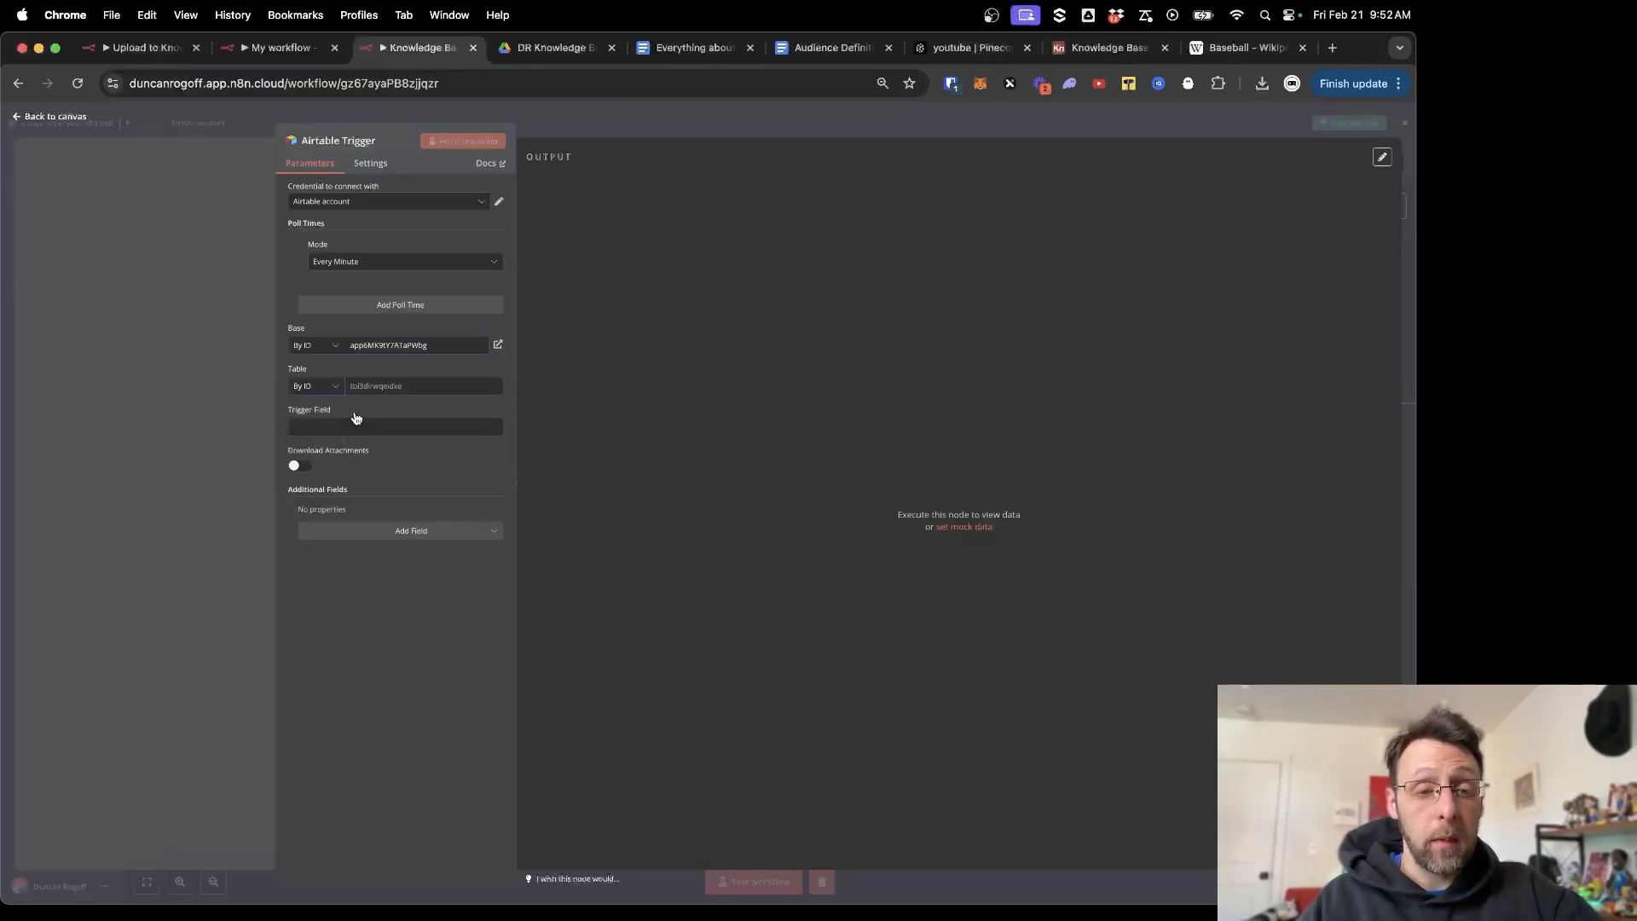
pyautogui.click(392, 387)
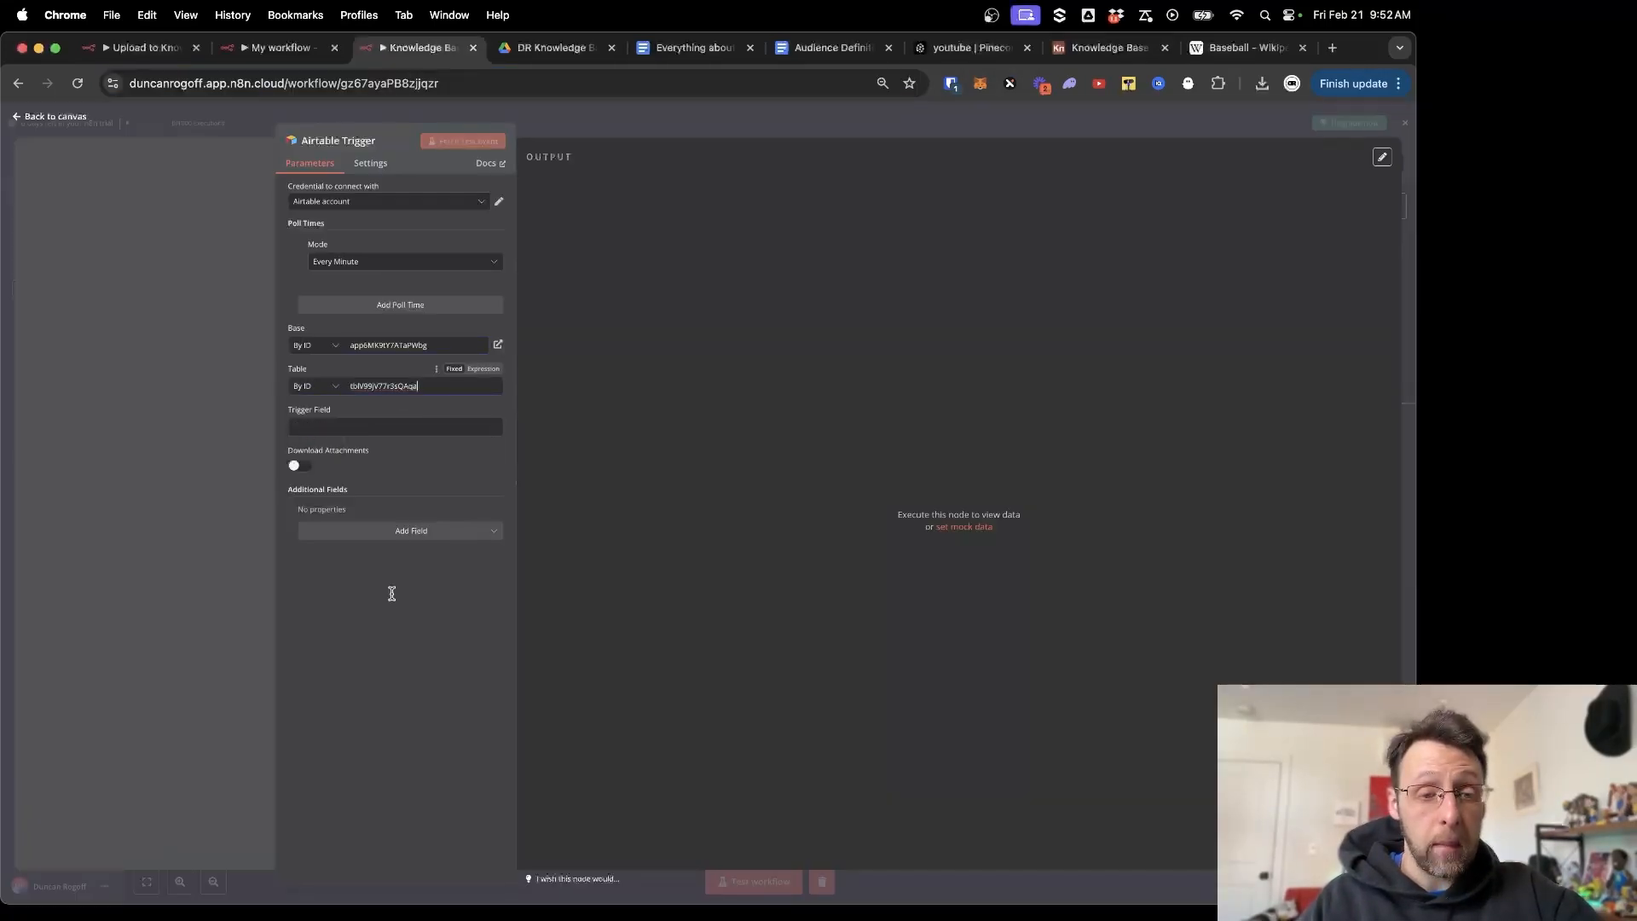
# Point out the base, table and view IDs within the Airtable page address.
pyautogui.click(1108, 51)
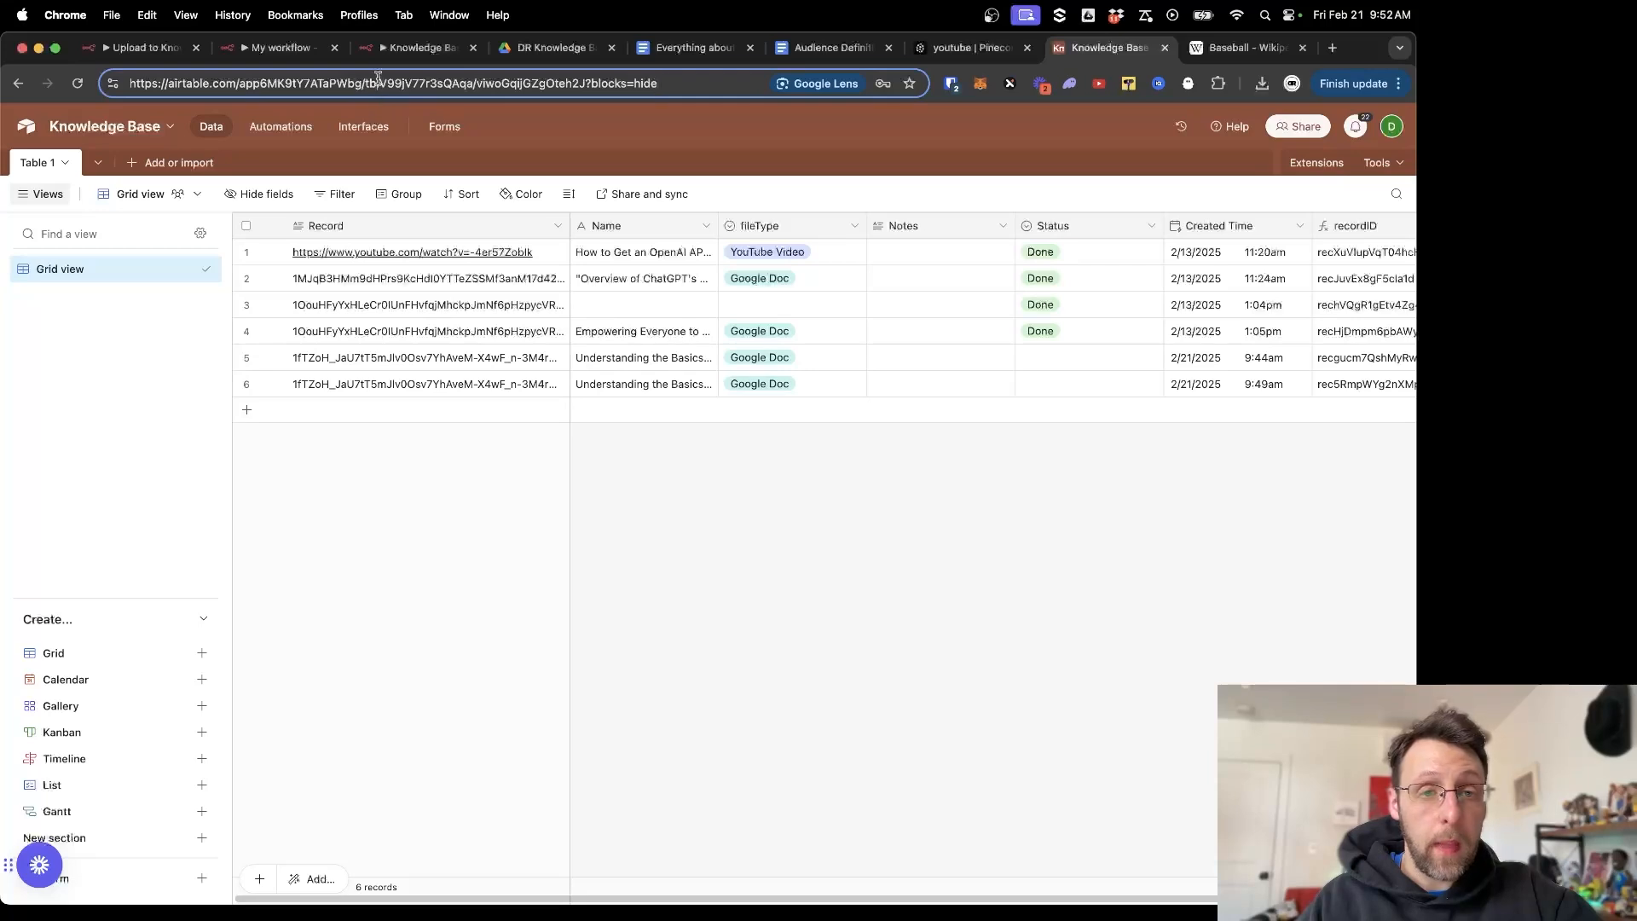
pyautogui.moveTo(365, 83); pyautogui.dragTo(471, 78)
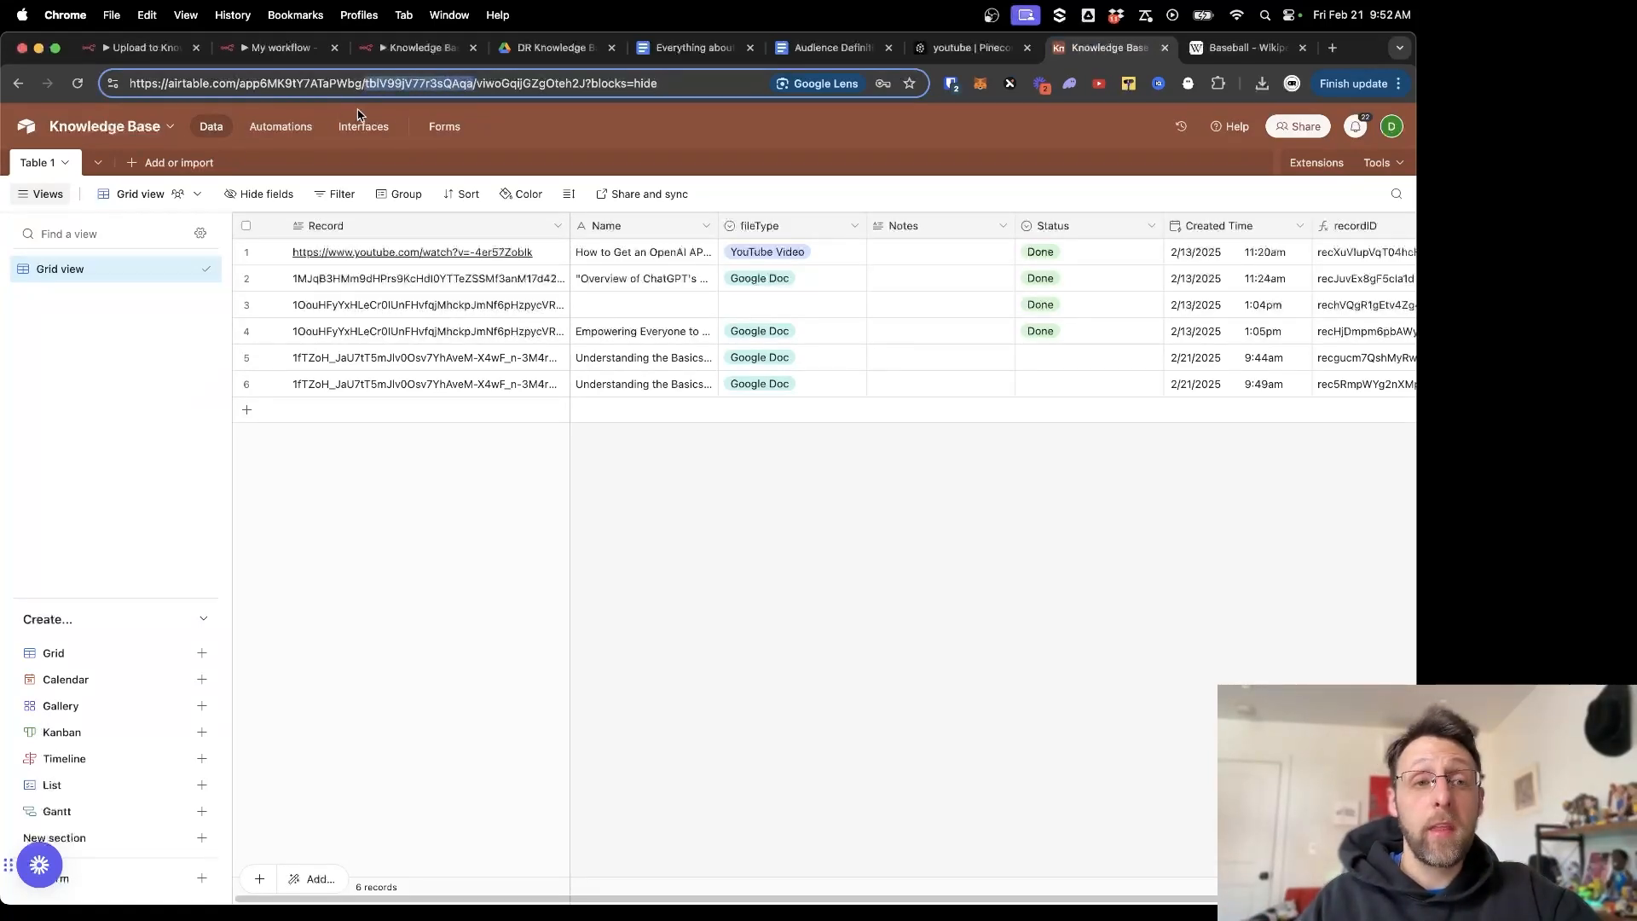
pyautogui.click(258, 83)
pyautogui.moveTo(239, 84); pyautogui.dragTo(566, 84)
pyautogui.click(387, 83)
pyautogui.click(501, 78)
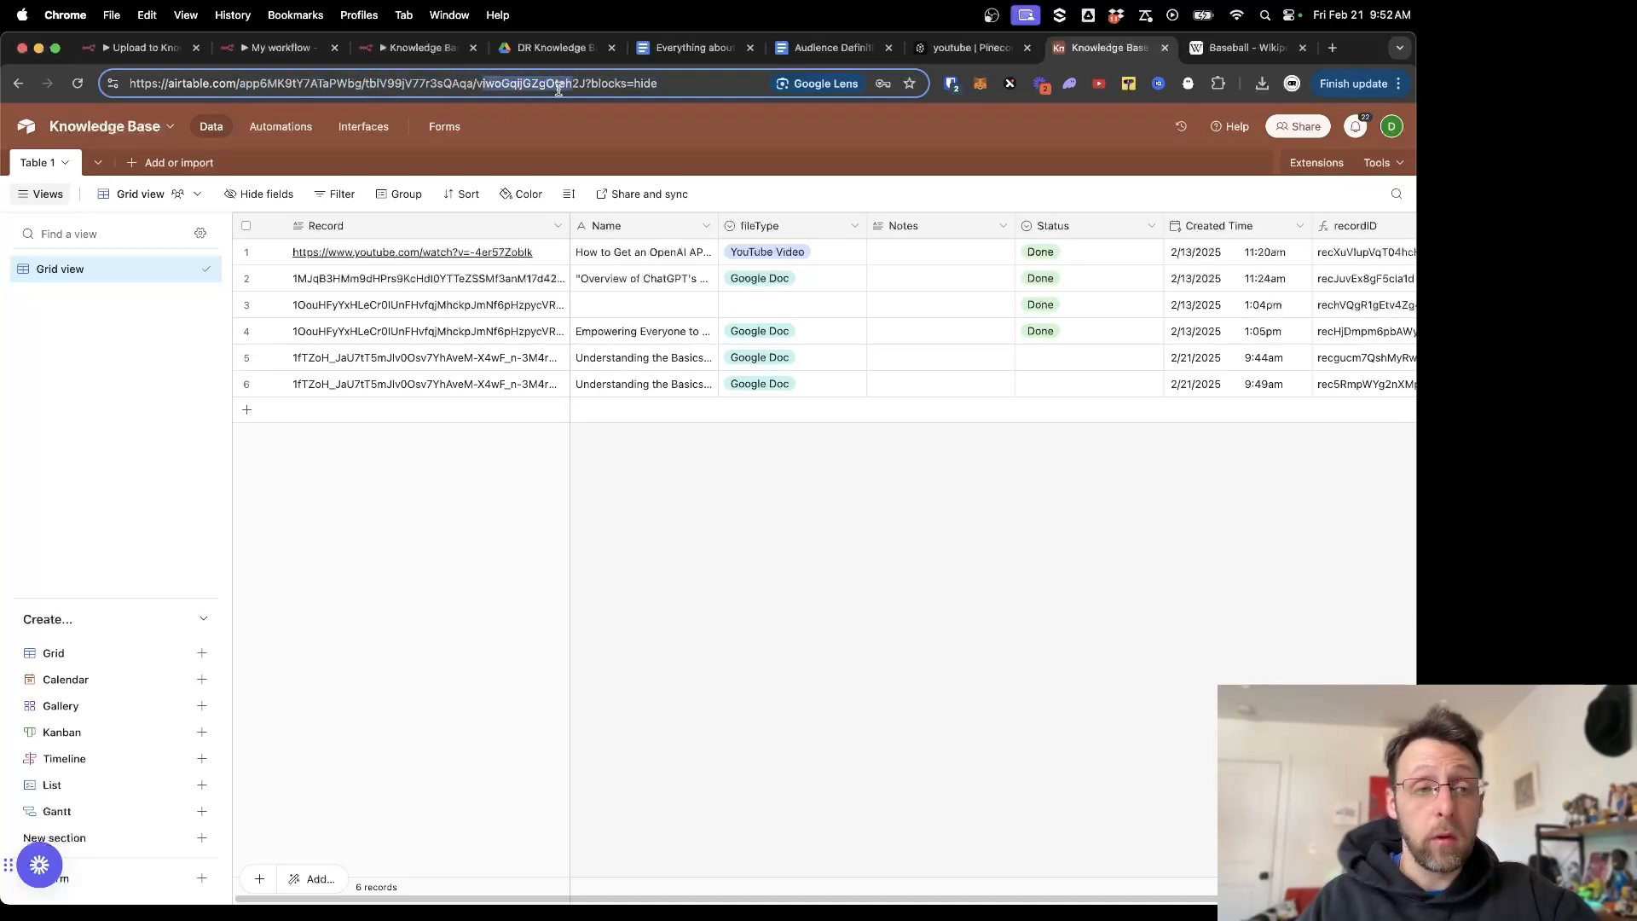
pyautogui.click(89, 357)
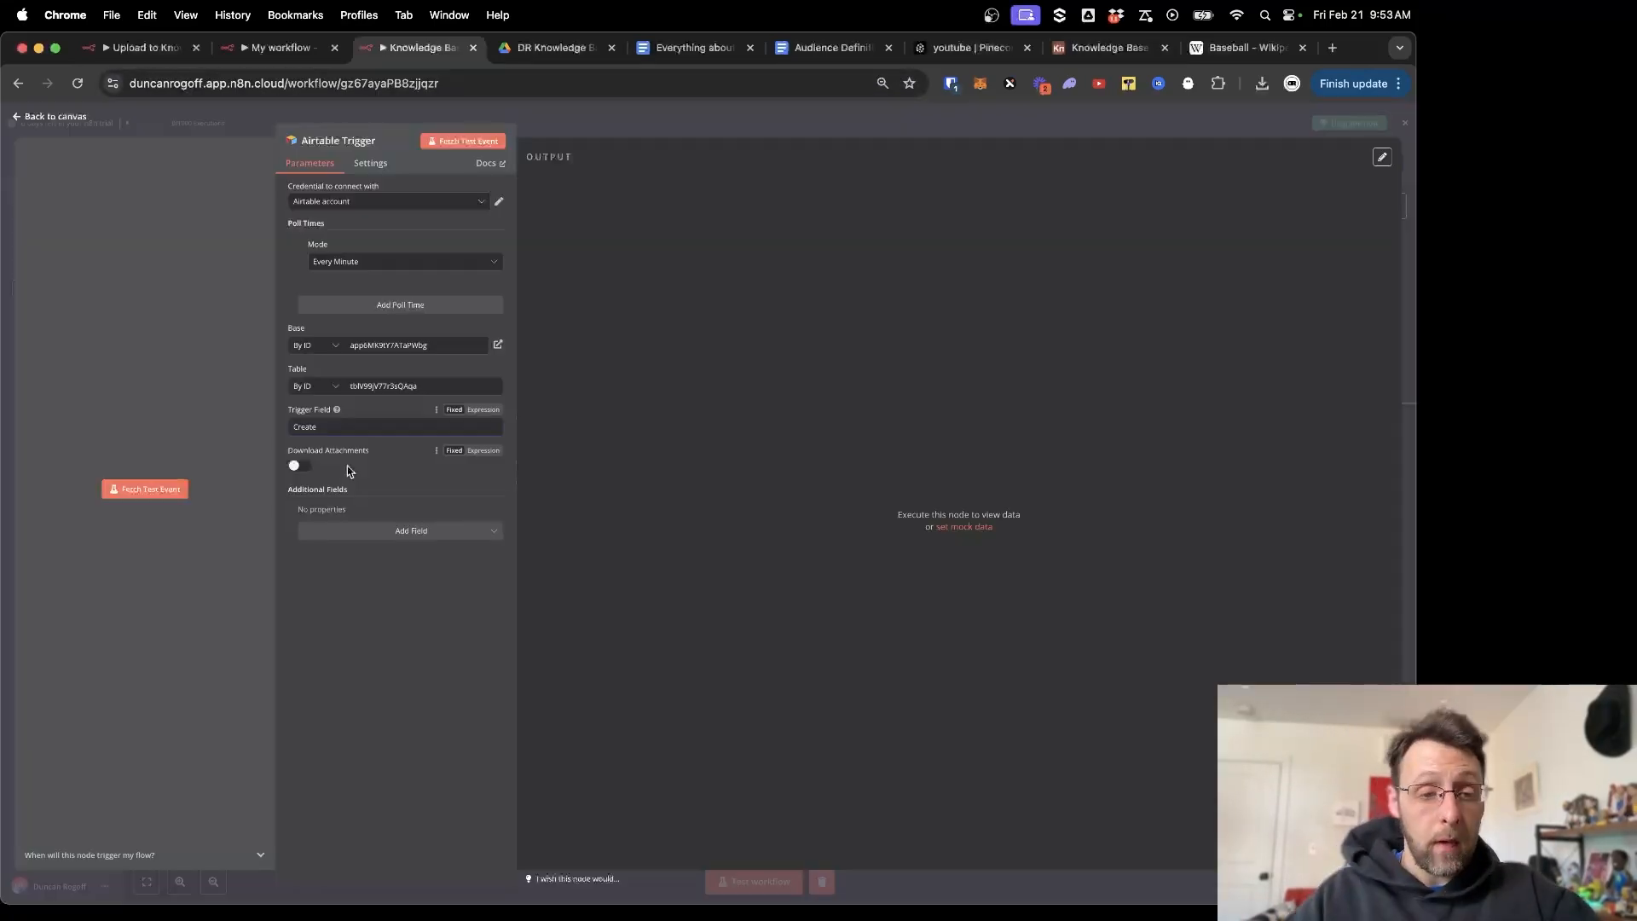
# Enter Created Time as the trigger field and look up the created time field type in Airtable.
pyautogui.write('reate')
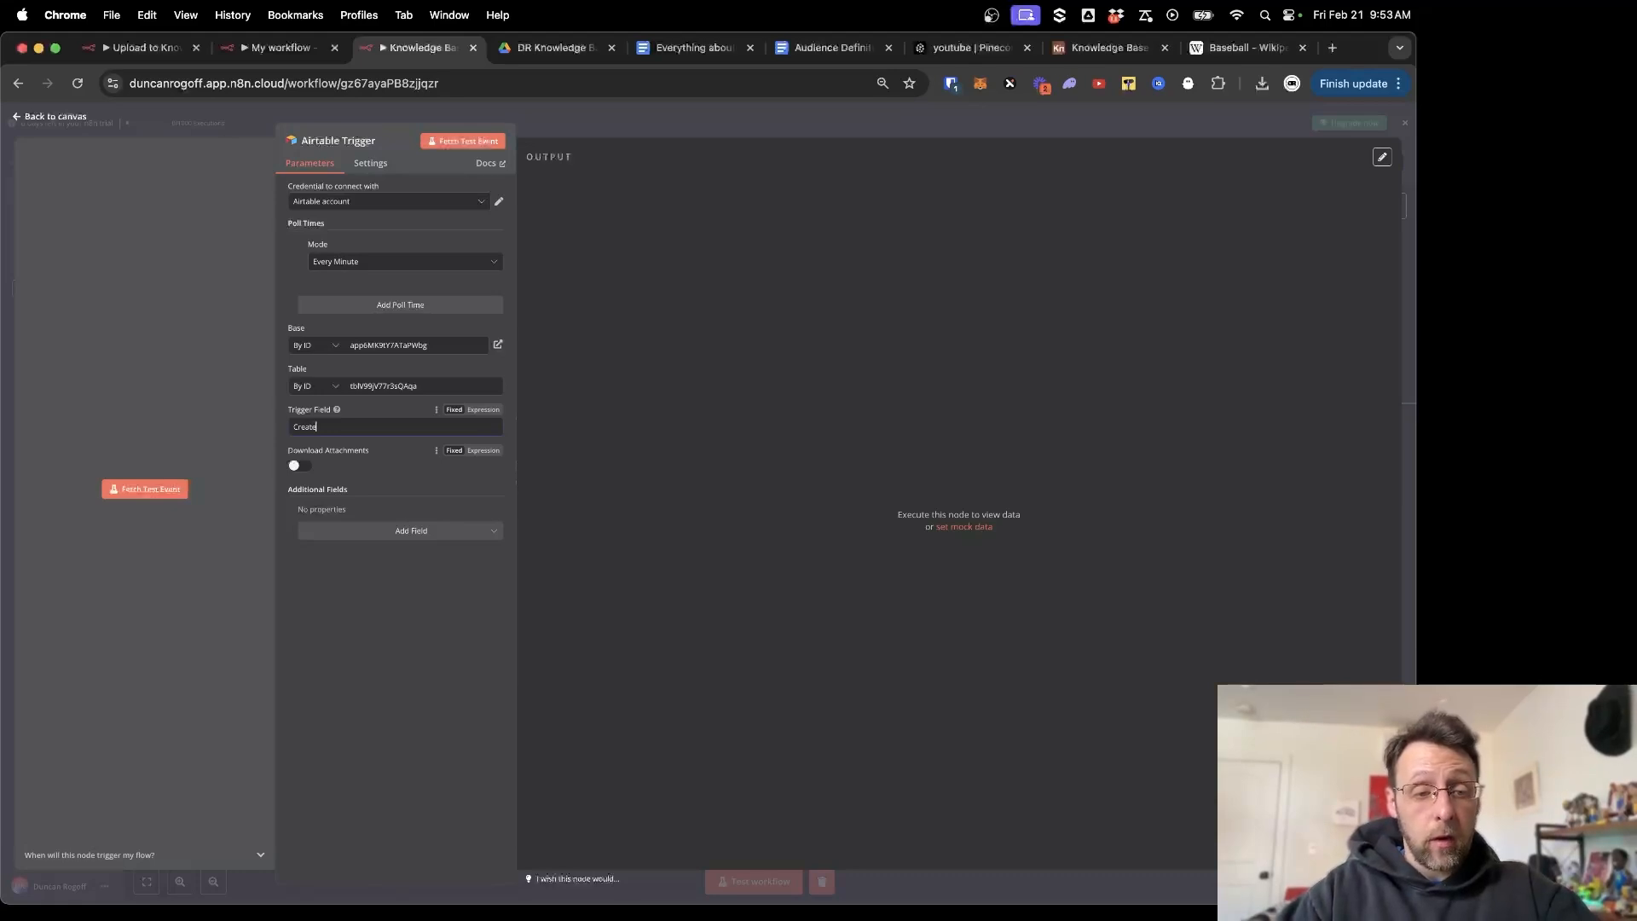
pyautogui.write('d Time')
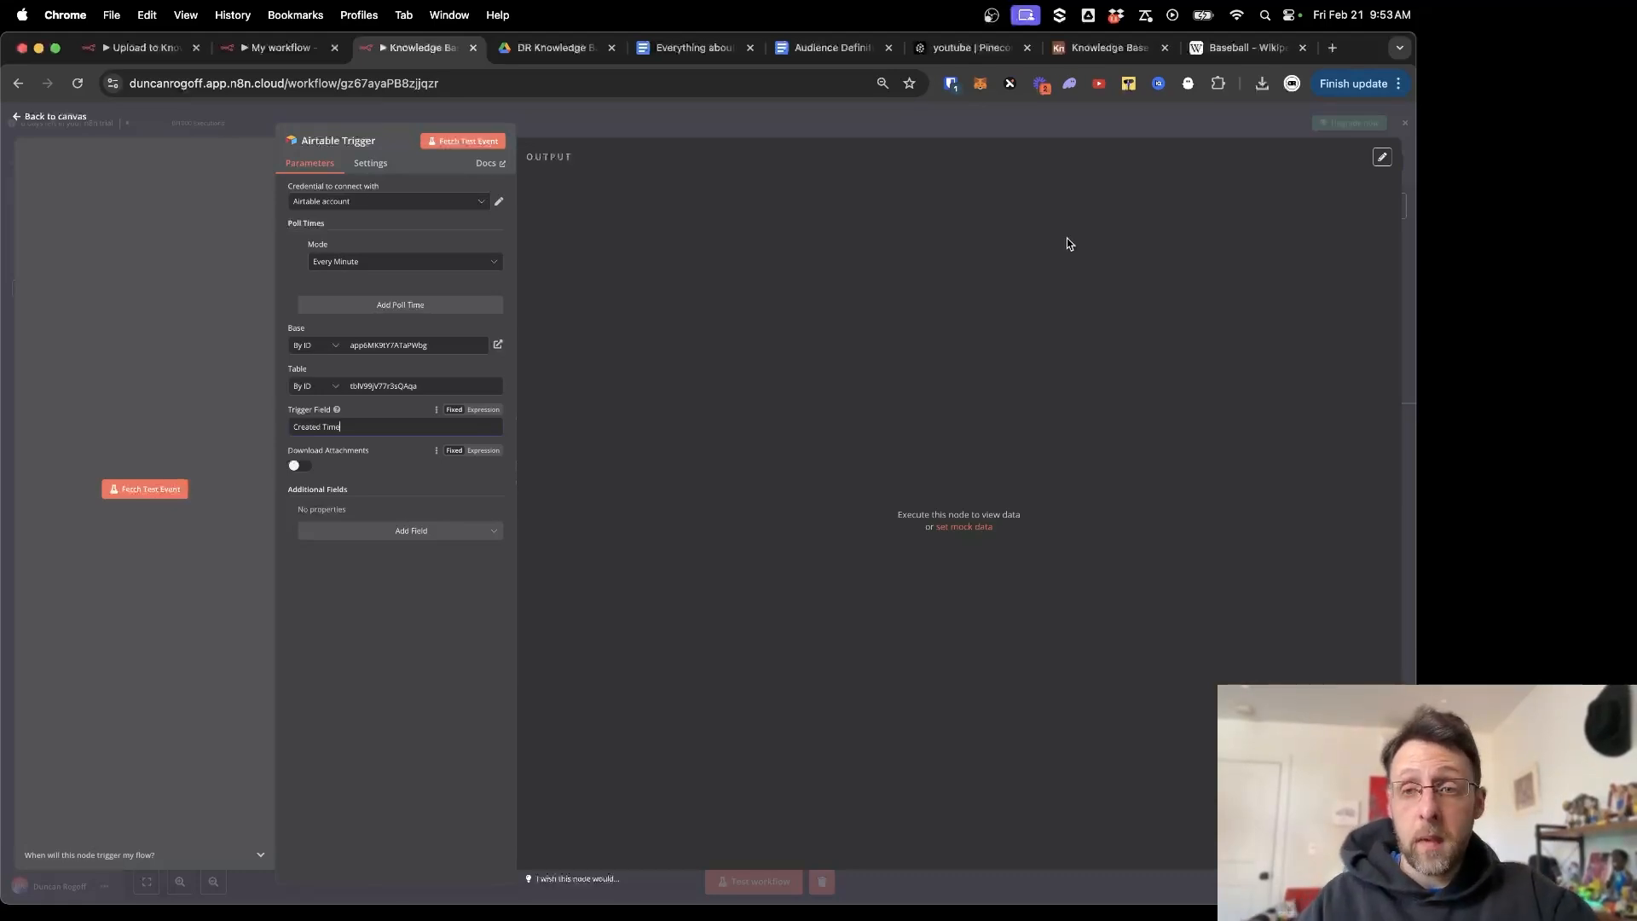
pyautogui.click(1100, 48)
pyautogui.hscroll(2, 1231, 247)
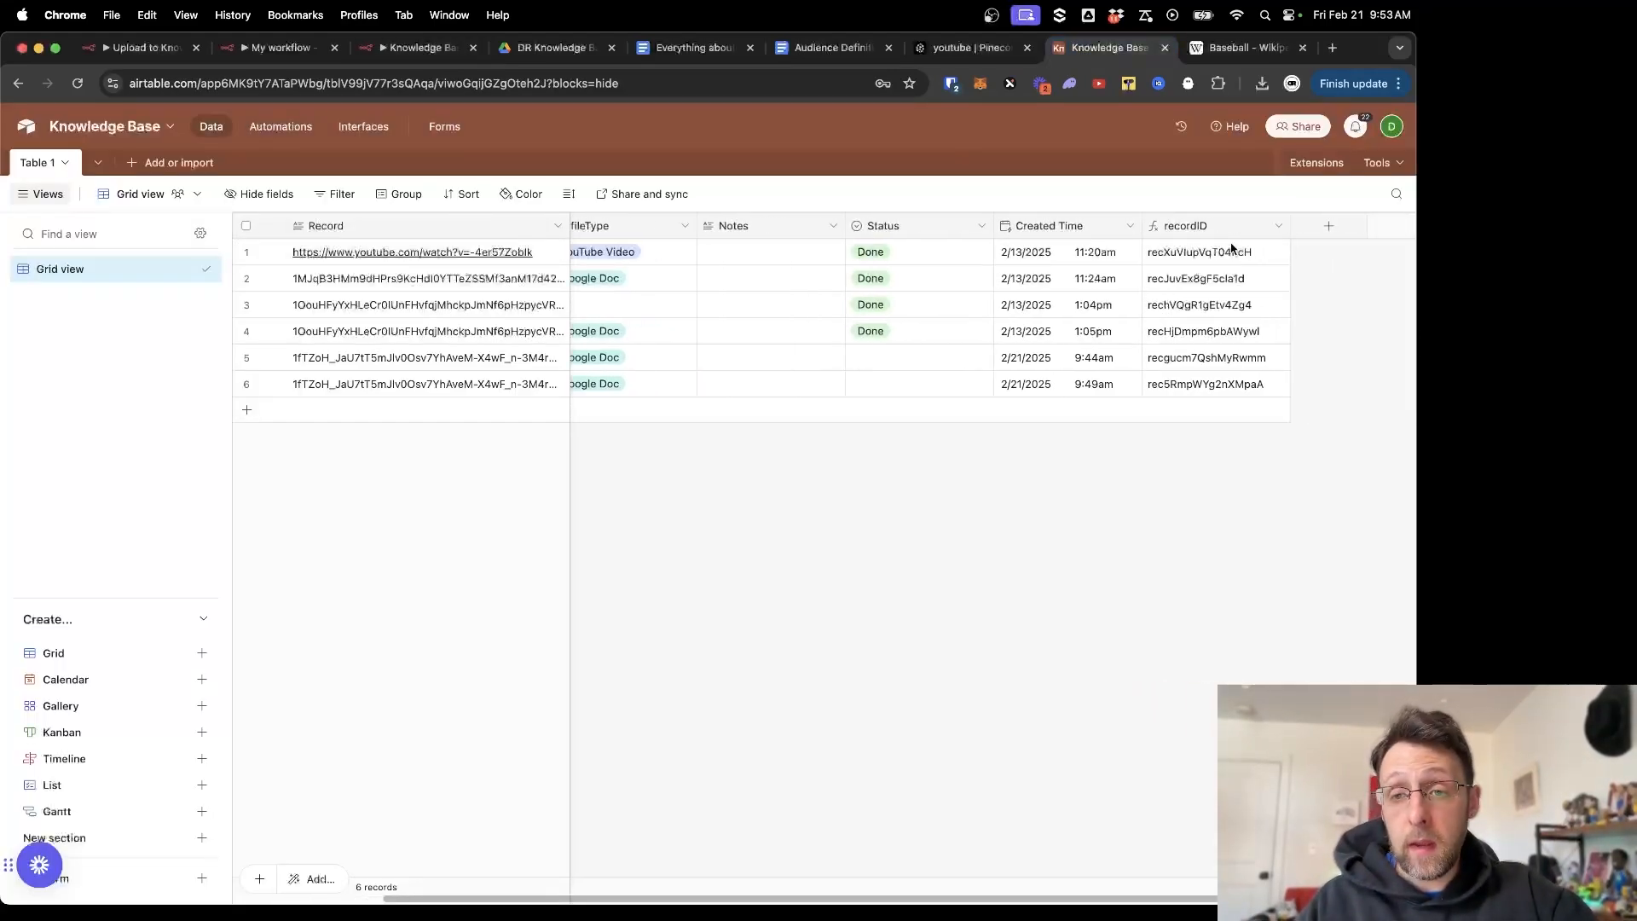
pyautogui.click(1328, 225)
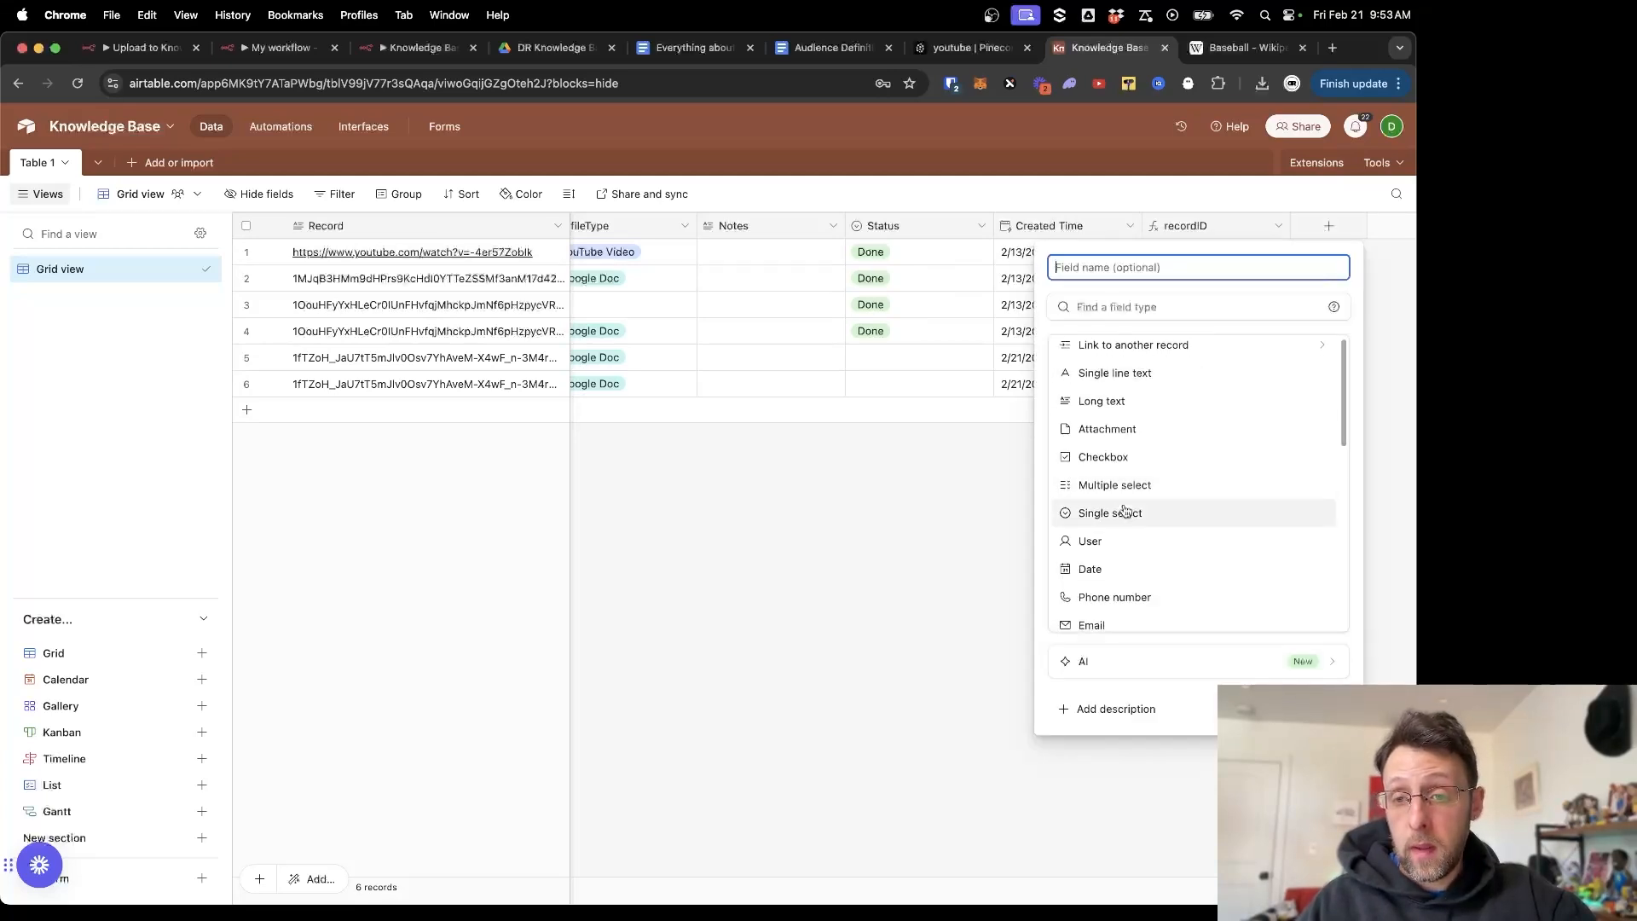
pyautogui.write('crea')
pyautogui.click(1135, 309)
pyautogui.write('creat')
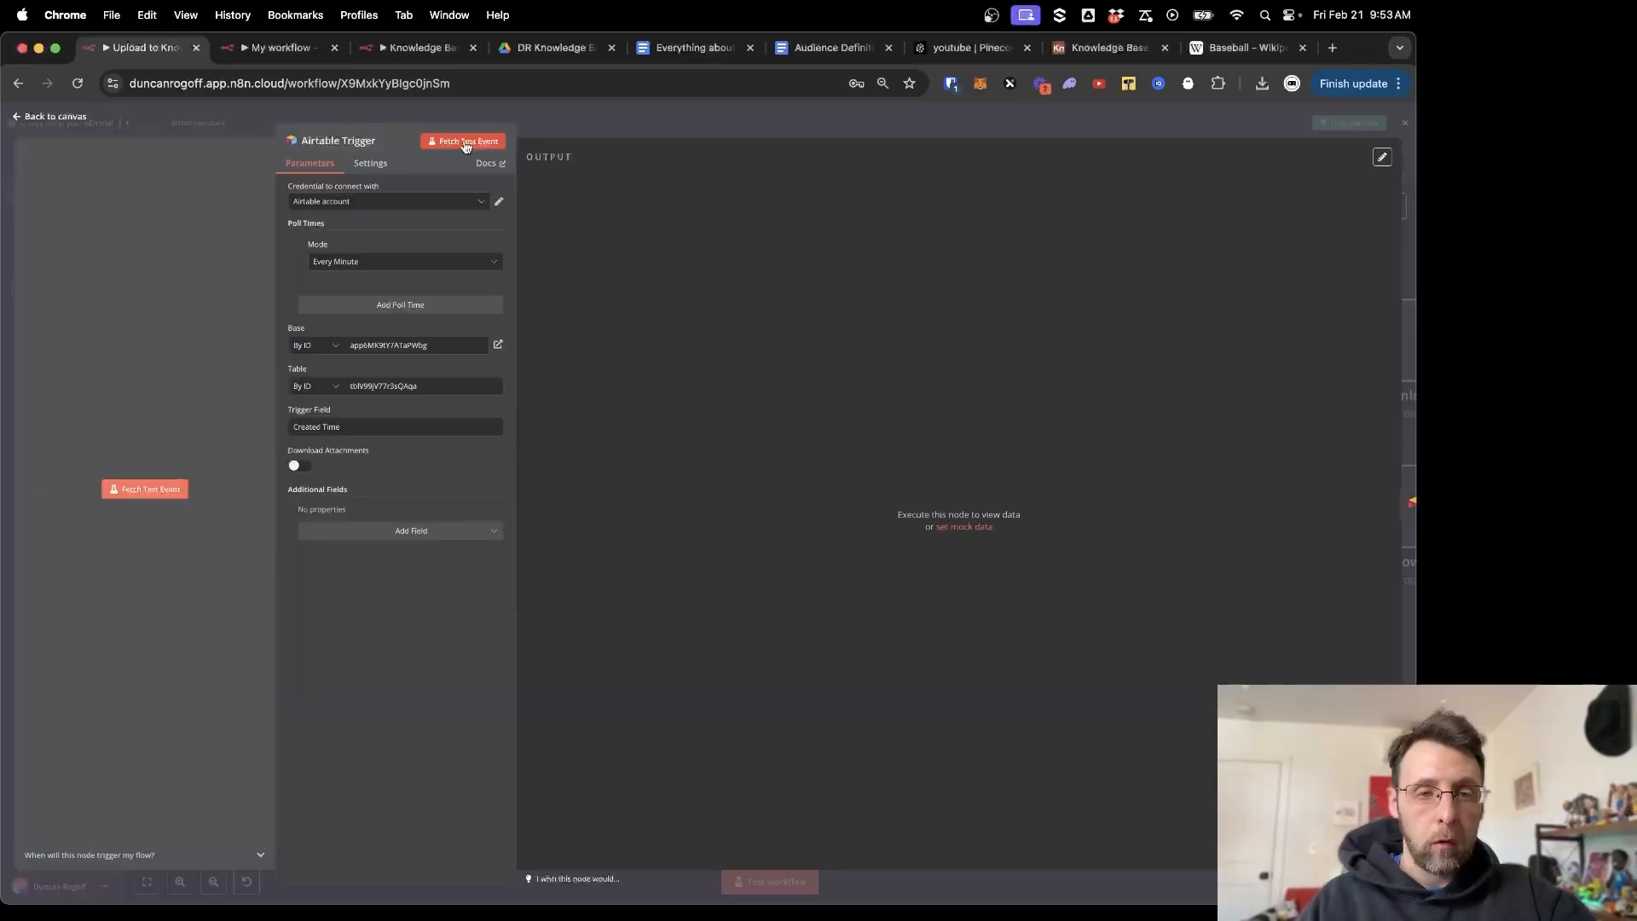
# Fetch a test event returning 'Understanding the Basics of Baseball', then return to the Knowledge Base YouTube canvas.
pyautogui.click(466, 142)
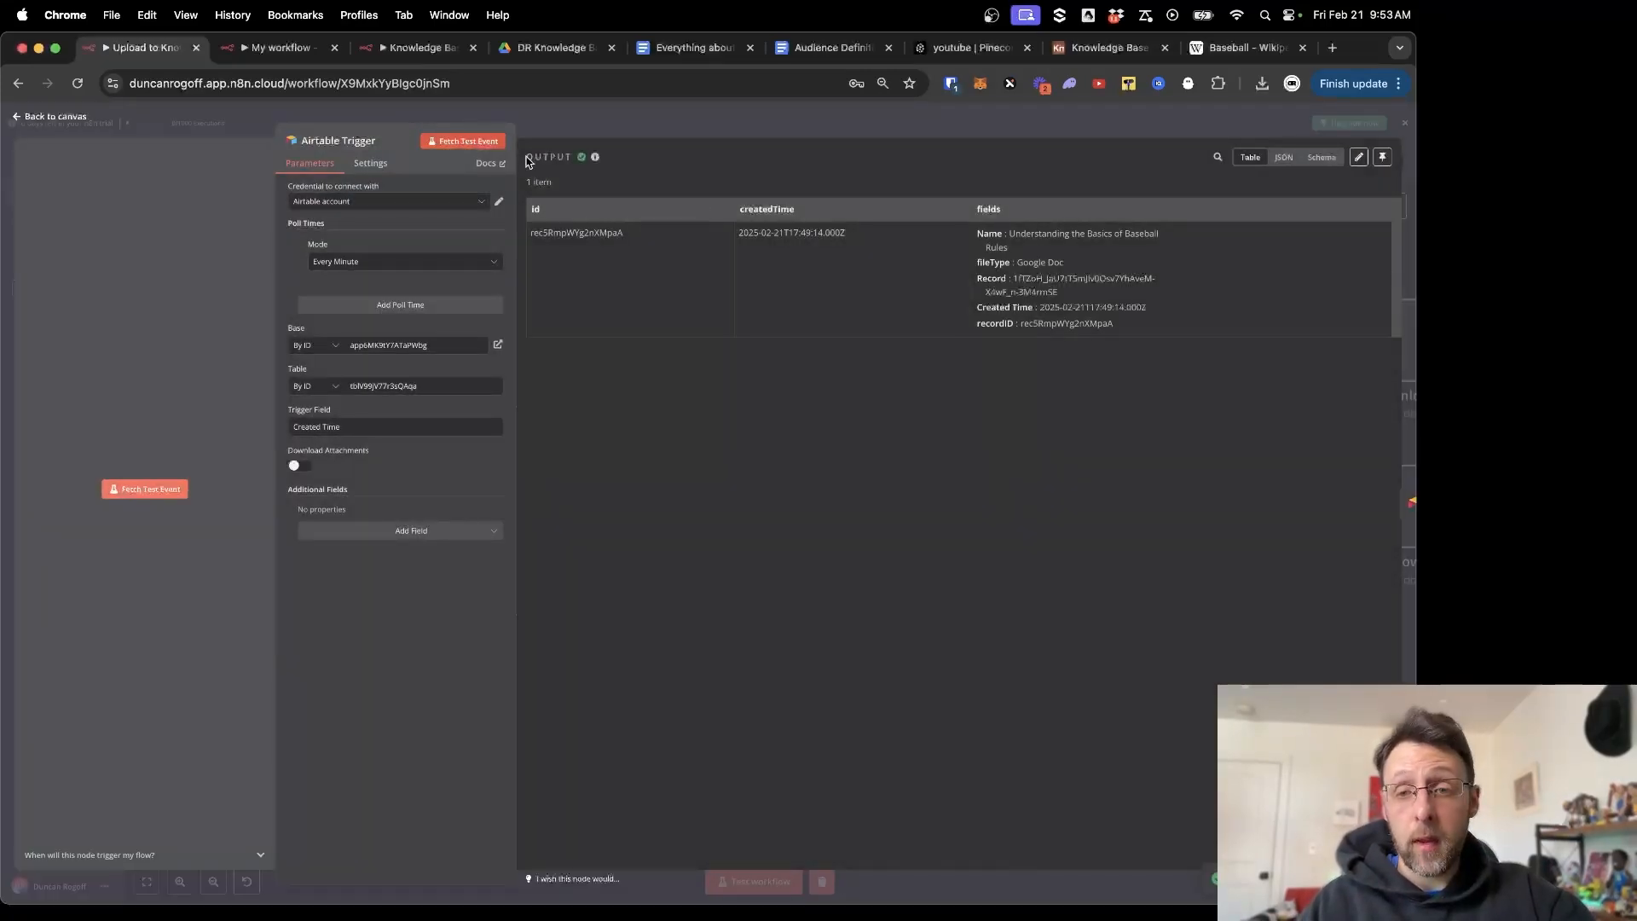
pyautogui.moveTo(548, 232); pyautogui.dragTo(649, 239)
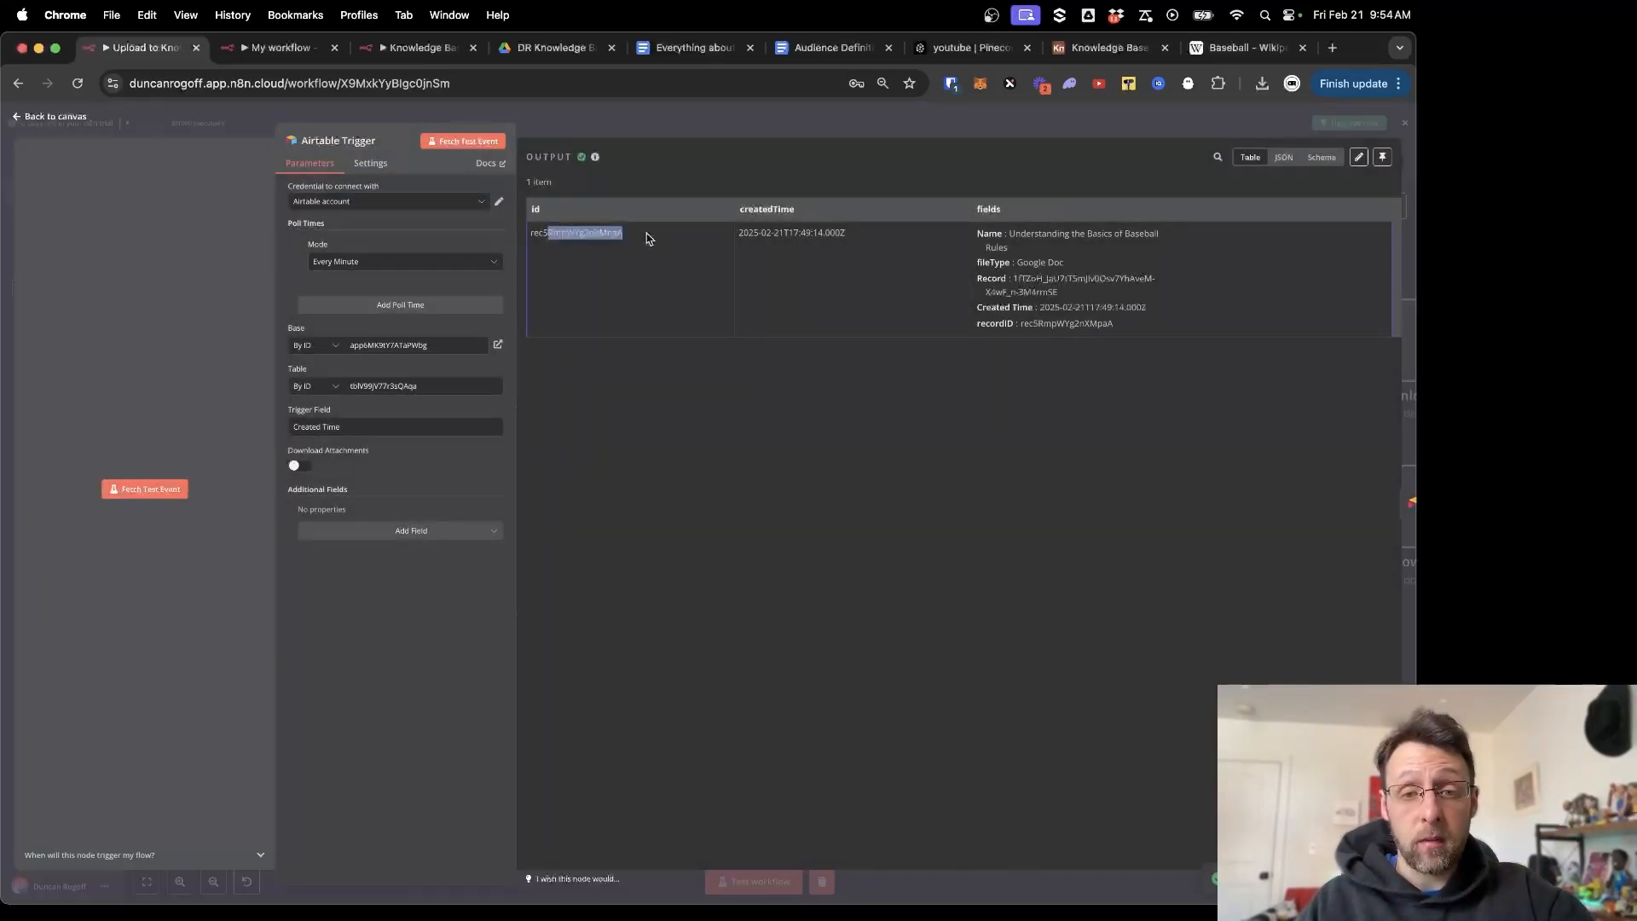
pyautogui.click(942, 237)
pyautogui.moveTo(1007, 233); pyautogui.dragTo(1061, 284)
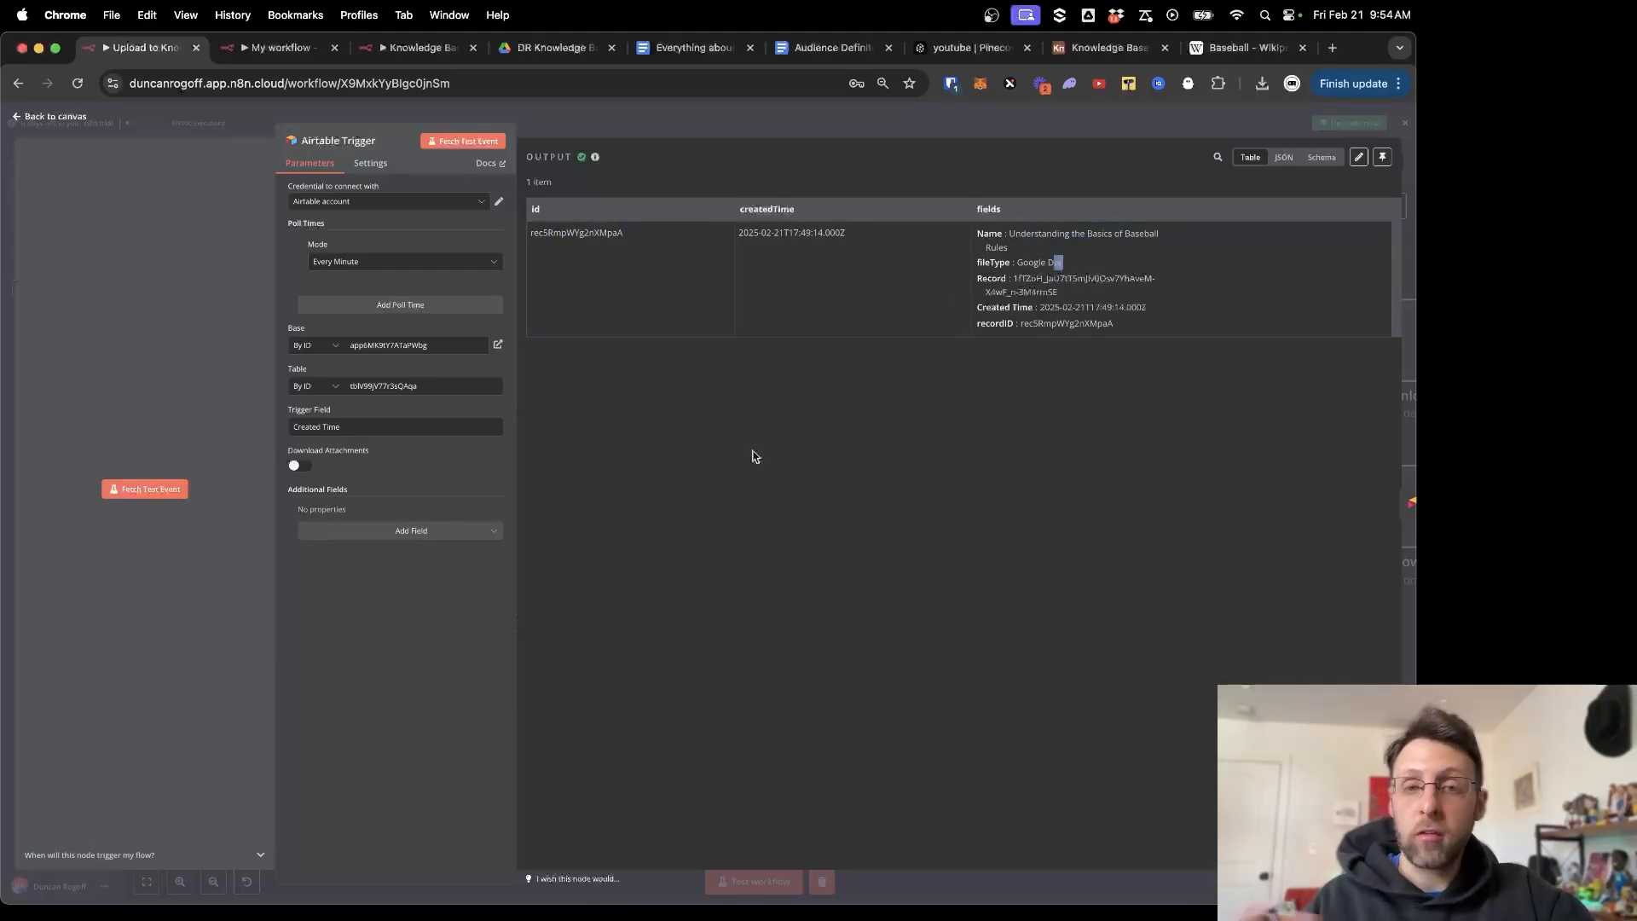
pyautogui.click(409, 48)
pyautogui.moveTo(436, 431); pyautogui.dragTo(287, 418)
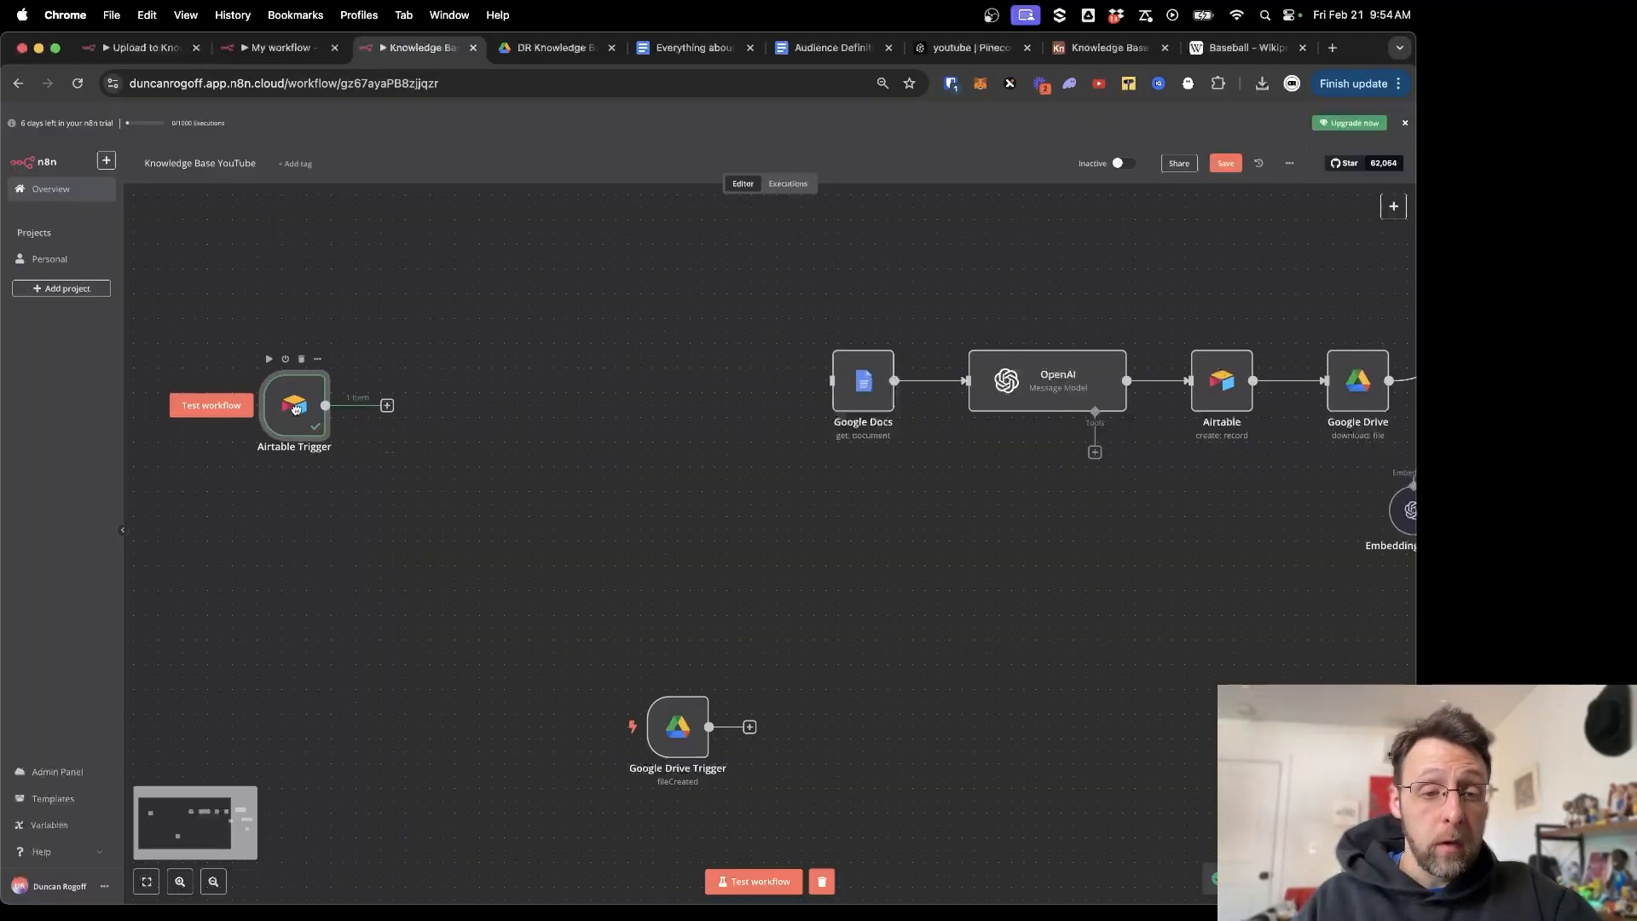
# Add an Airtable Search records step on the Knowledge Base base's Table 1.
pyautogui.click(387, 406)
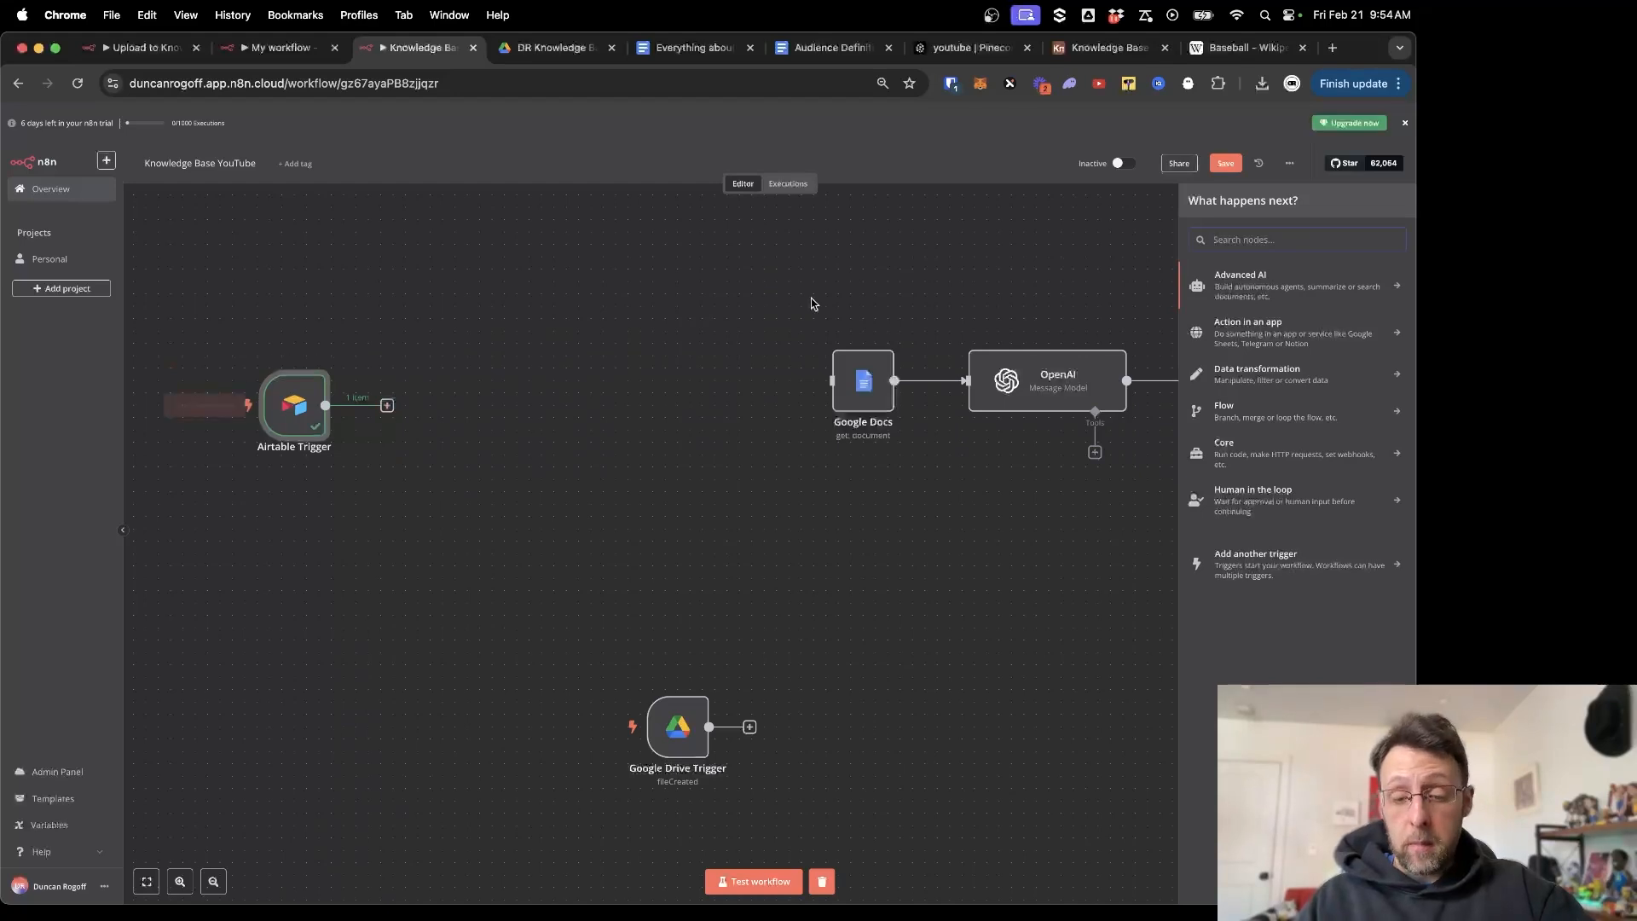
pyautogui.write('air')
pyautogui.click(1231, 282)
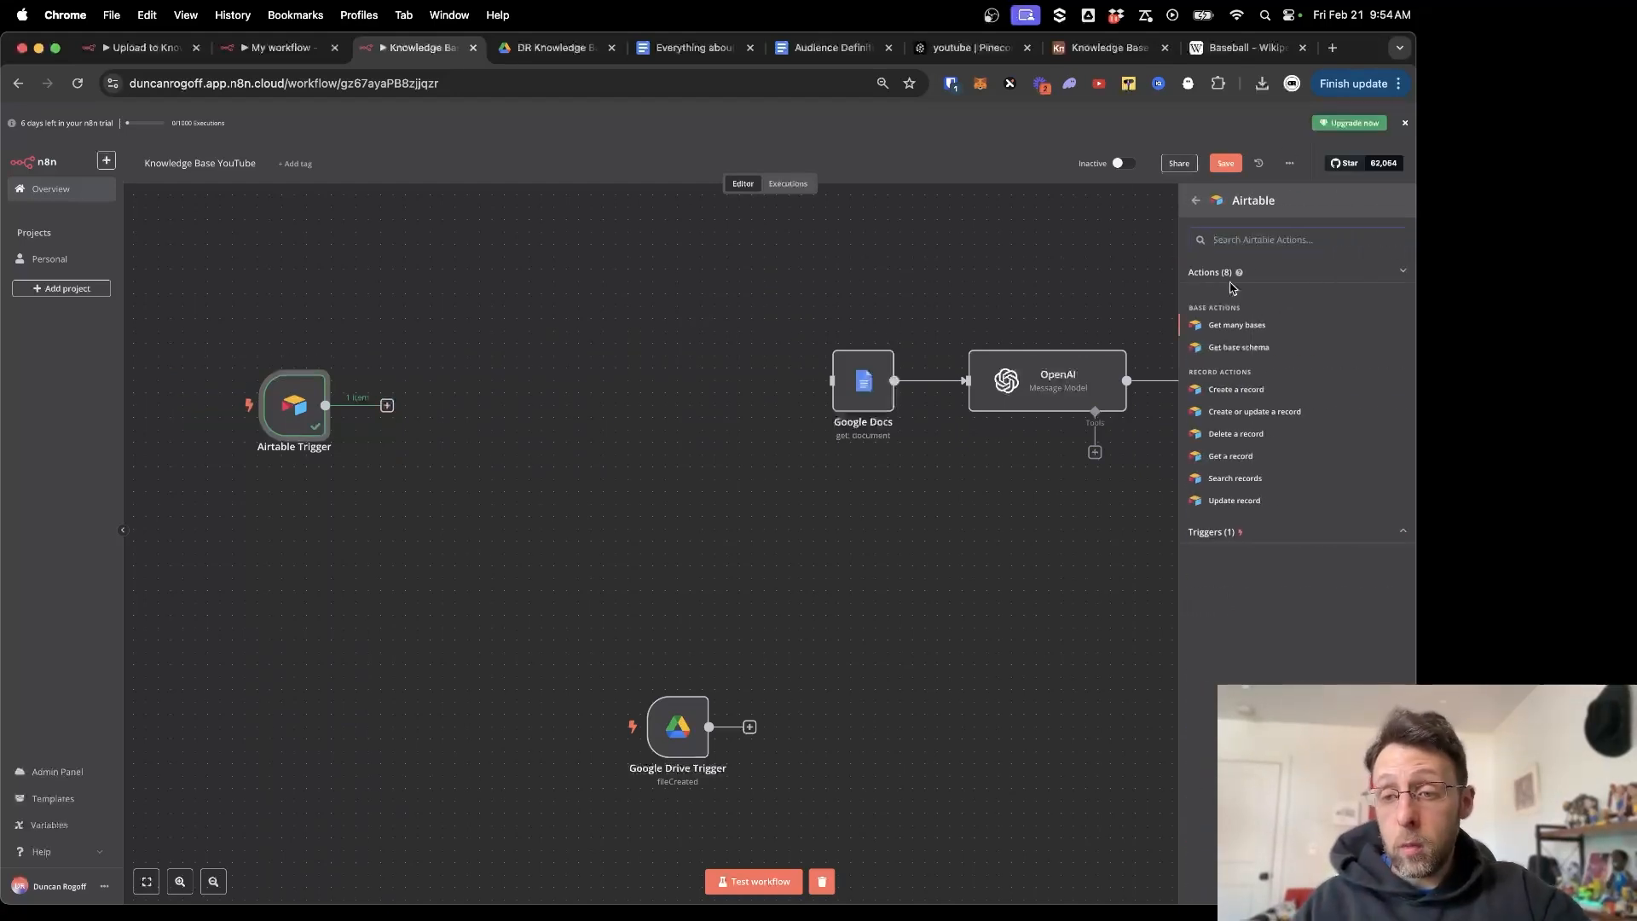
pyautogui.click(1234, 478)
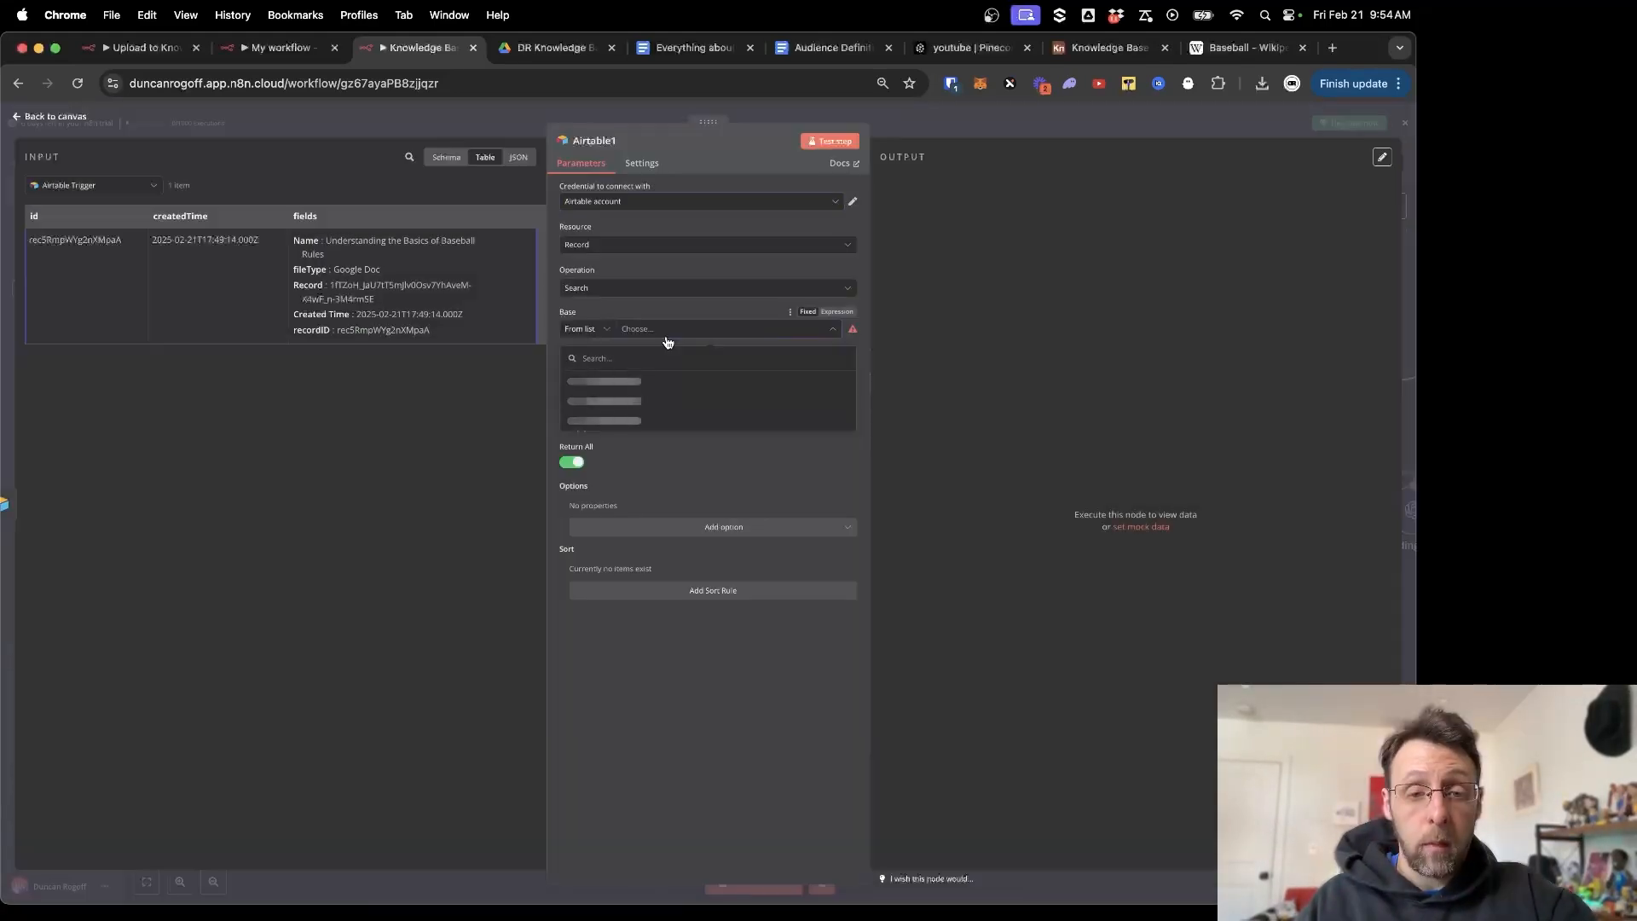
pyautogui.click(674, 329)
pyautogui.scroll(-2, 621, 432)
pyautogui.scroll(-6, 621, 432)
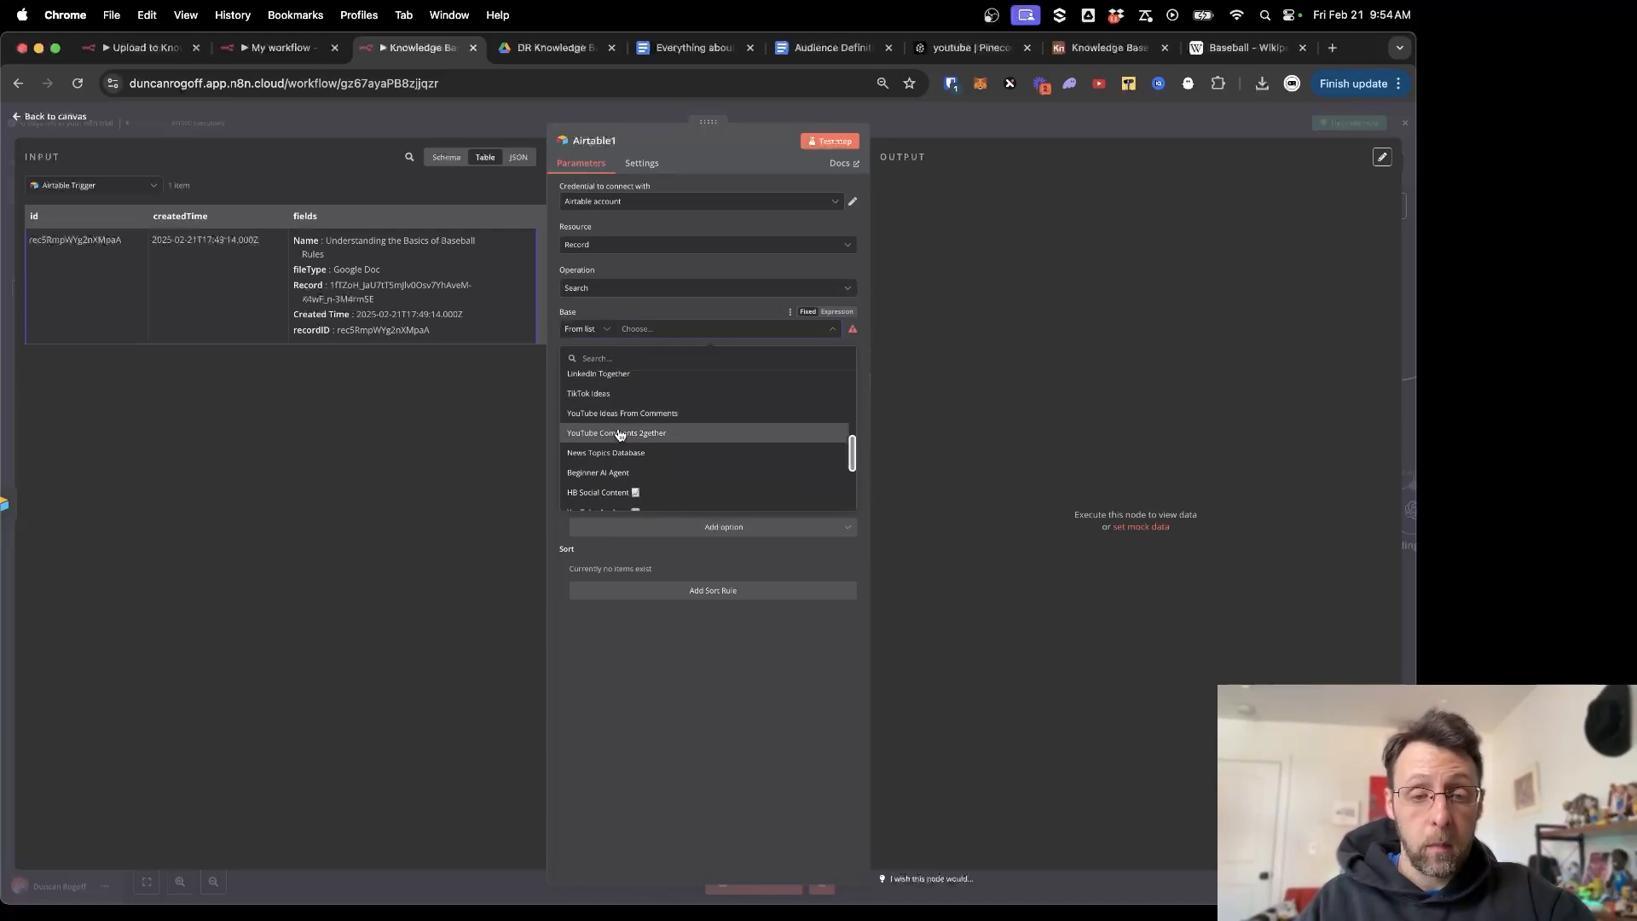
pyautogui.click(601, 478)
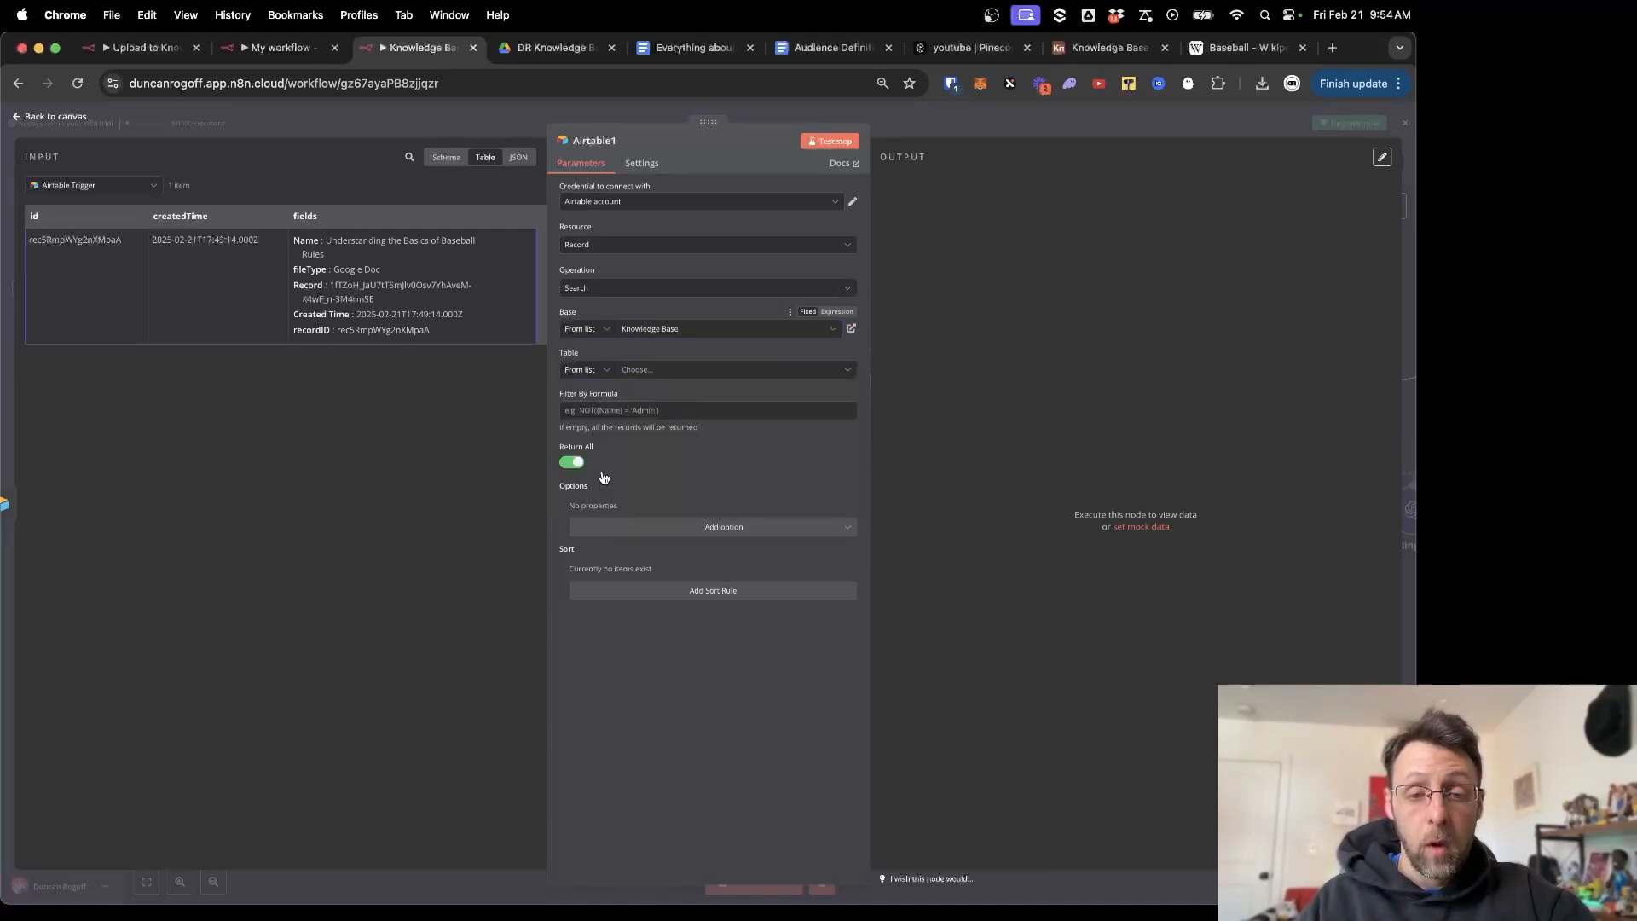
pyautogui.click(673, 369)
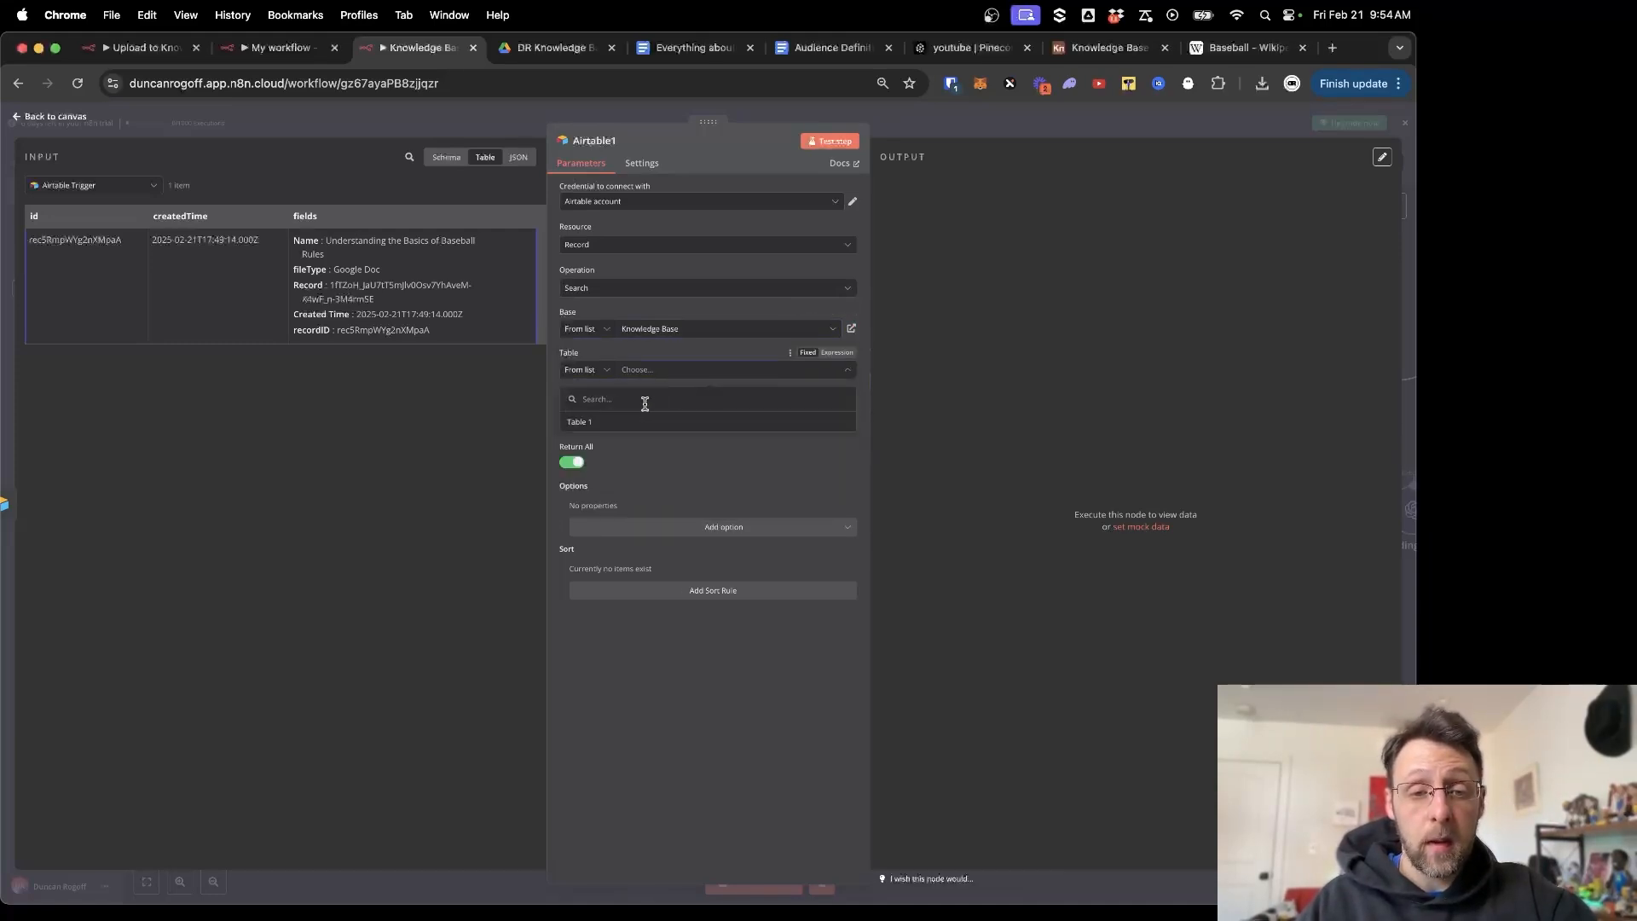
pyautogui.click(617, 421)
# Filter the search with formula {status} != "Done" and check the Status values in Airtable.
pyautogui.click(652, 407)
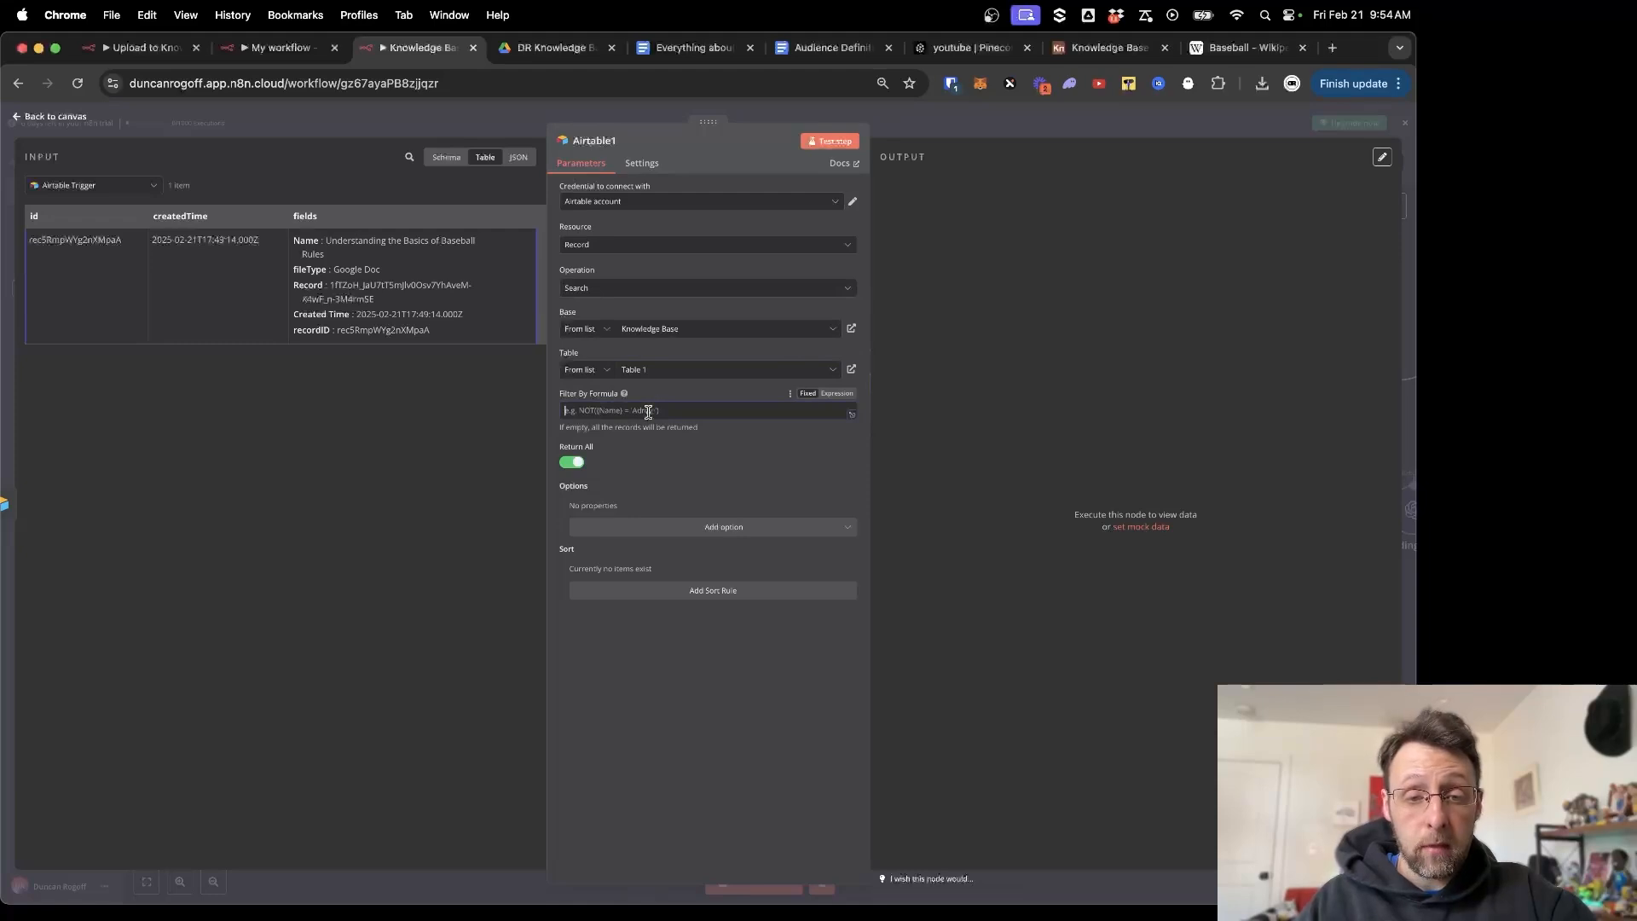
pyautogui.write('{status} != "Done"')
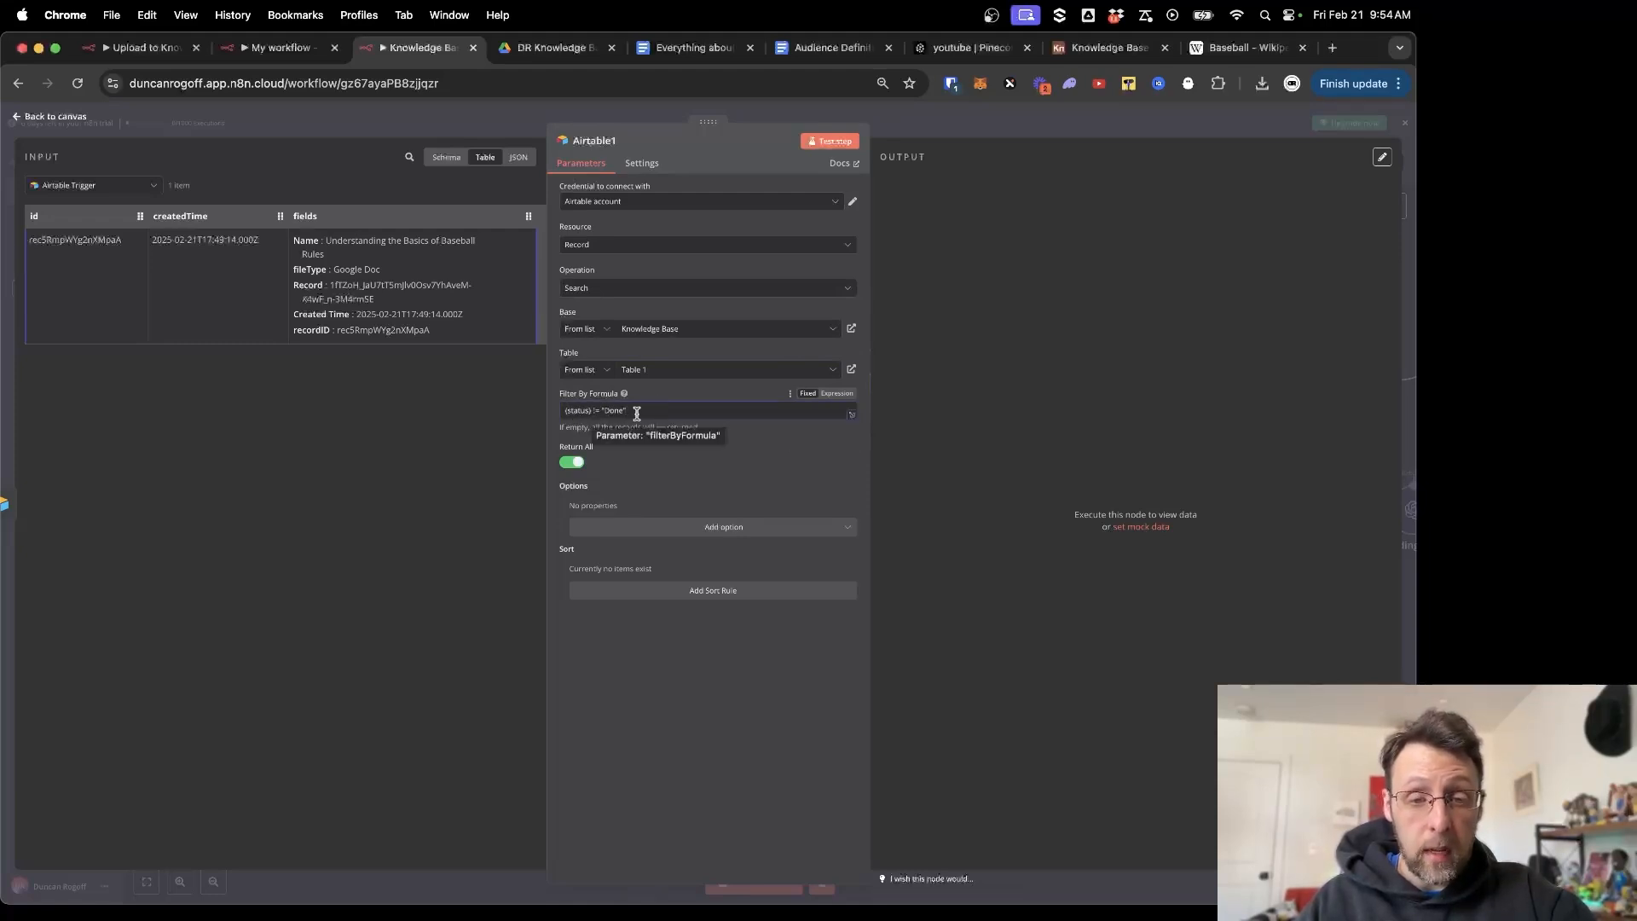
pyautogui.moveTo(637, 413); pyautogui.dragTo(547, 413)
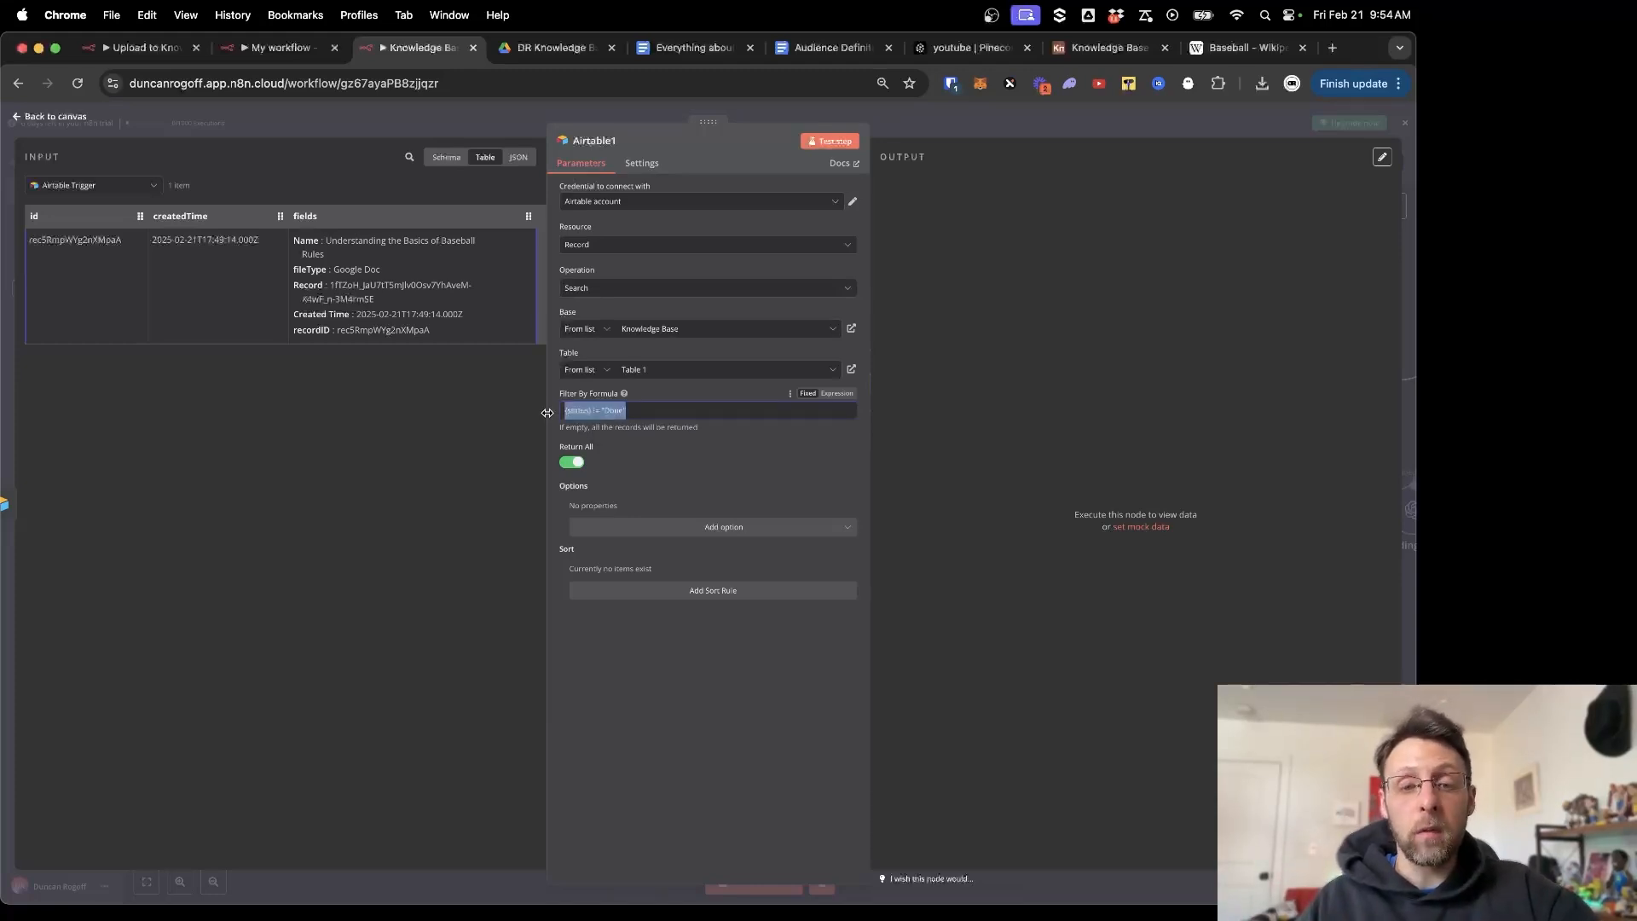
pyautogui.click(706, 478)
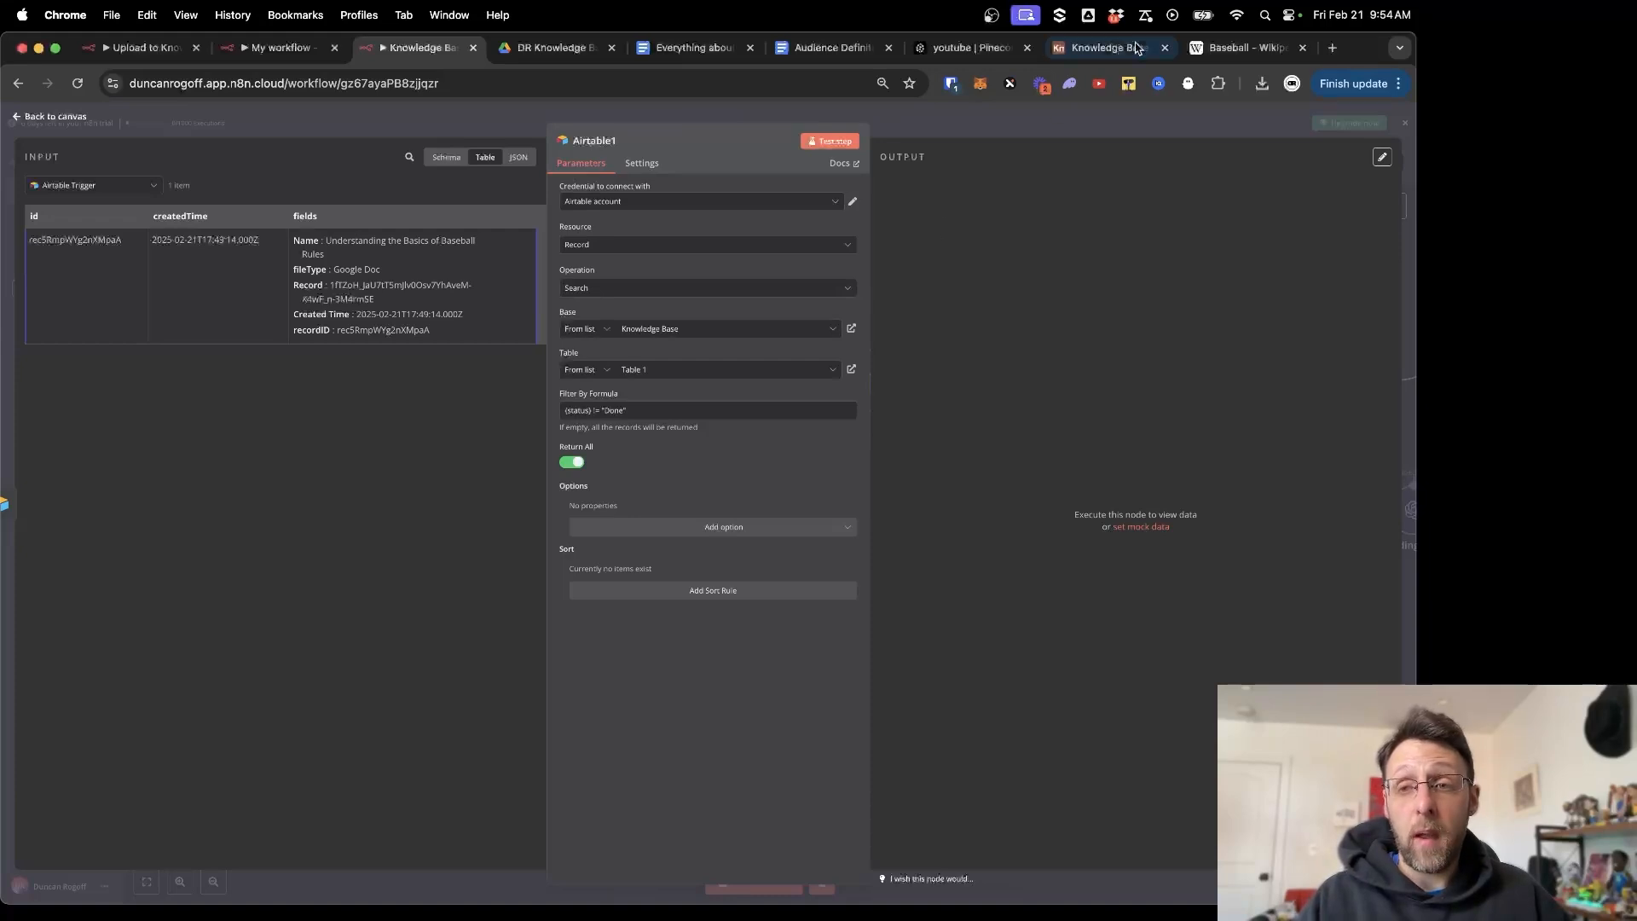
pyautogui.click(1108, 47)
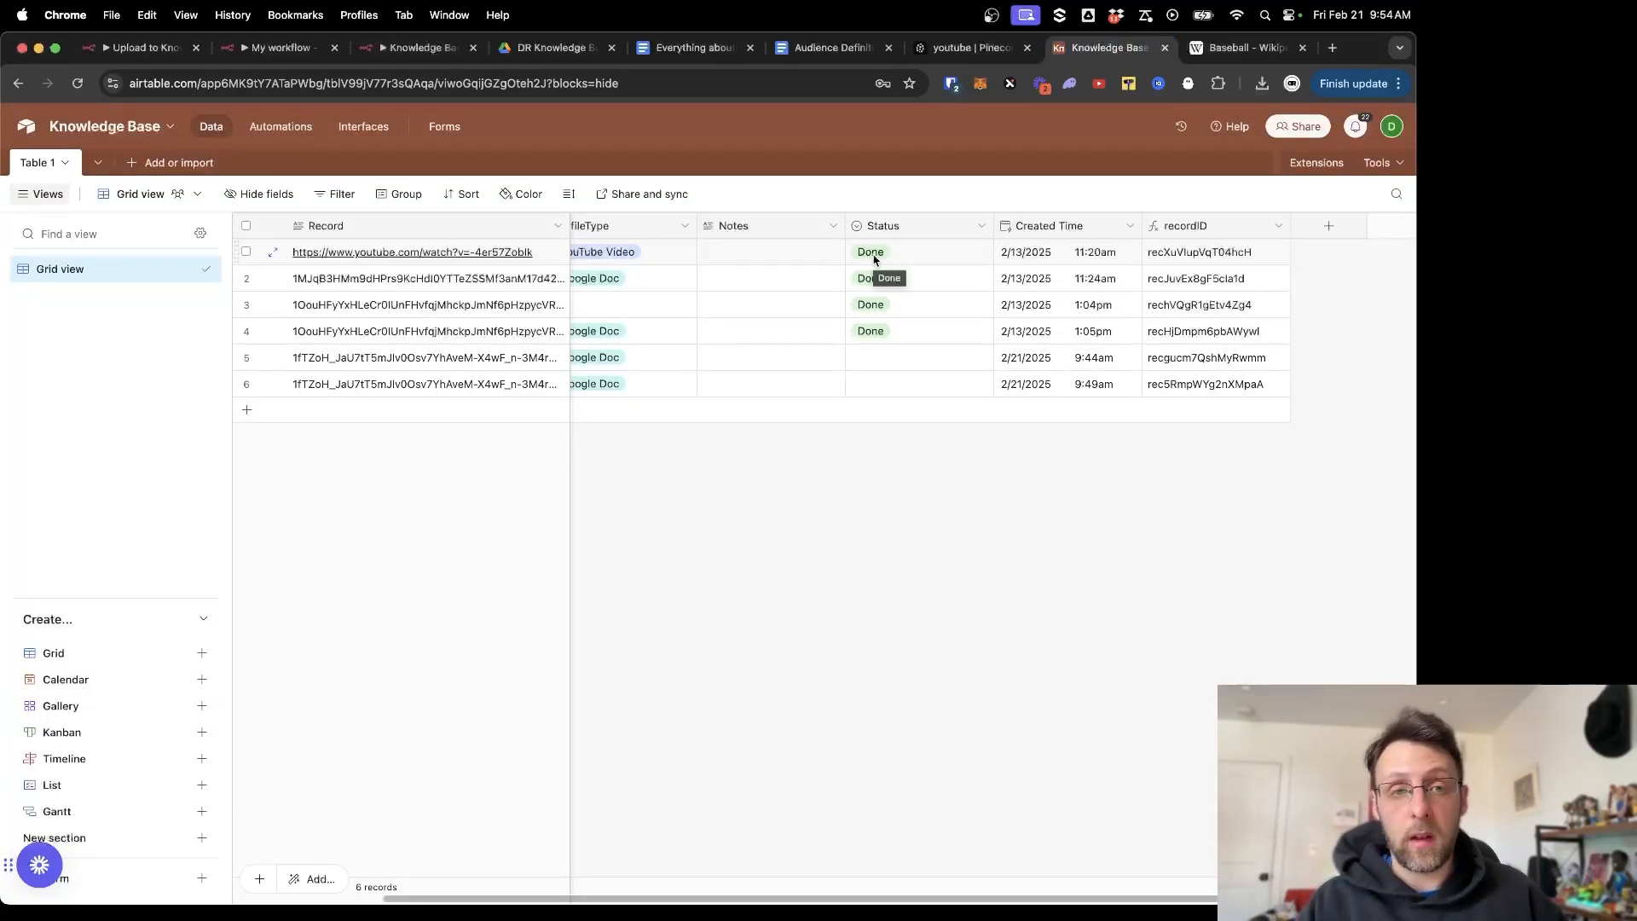
pyautogui.click(427, 51)
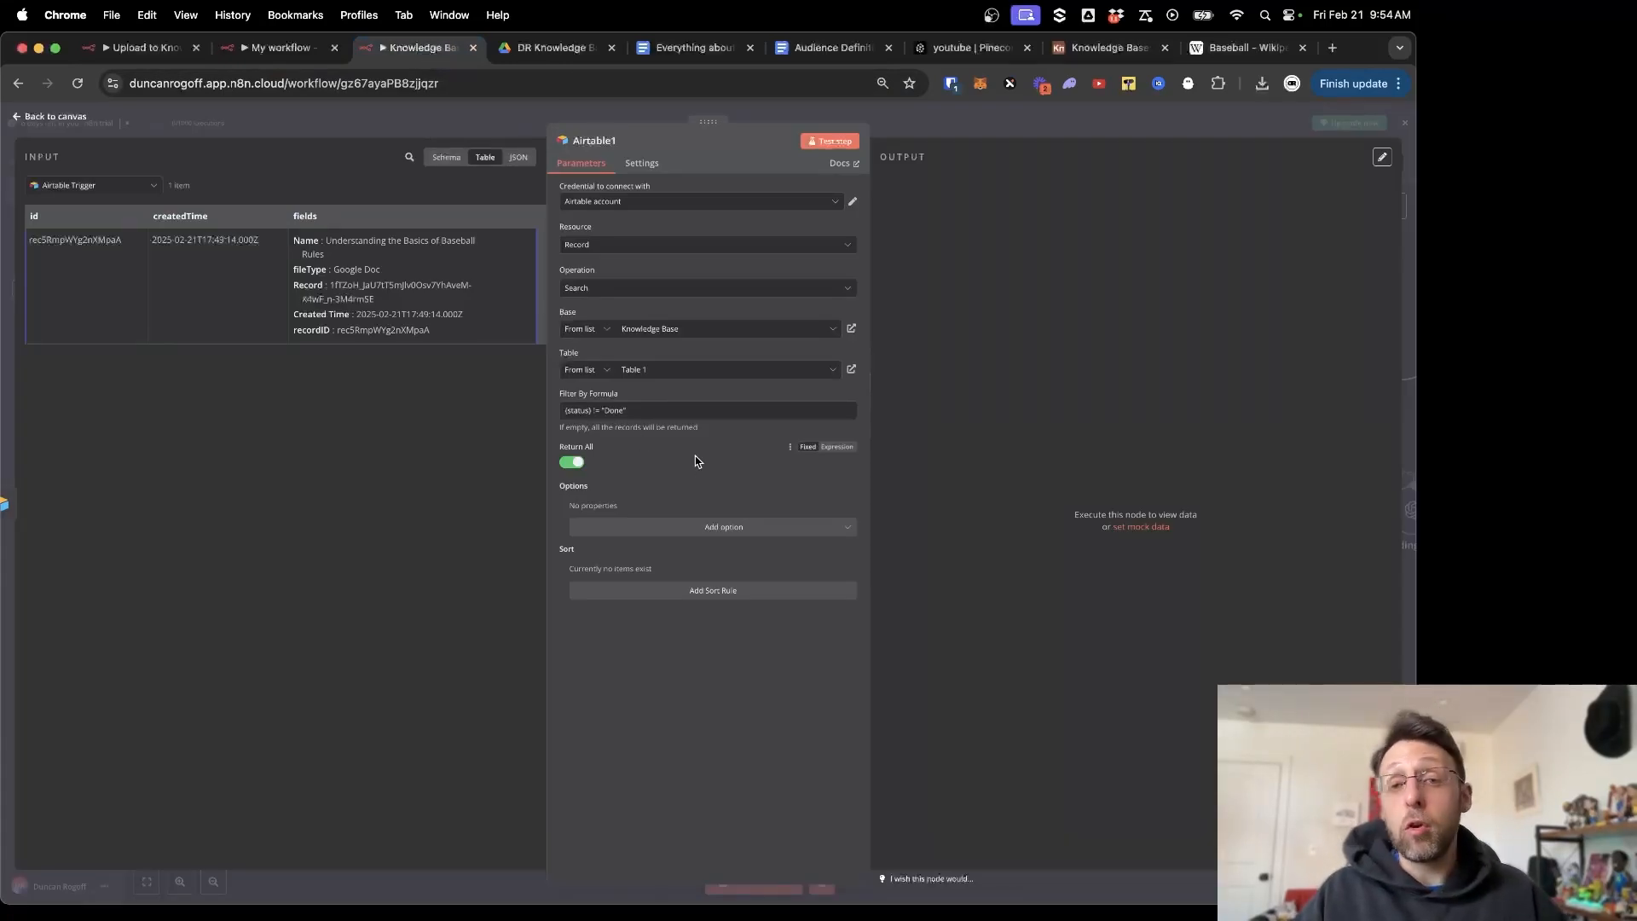
# Add a Switch node after the Airtable search and execute the previous nodes to load input.
pyautogui.press('Escape')
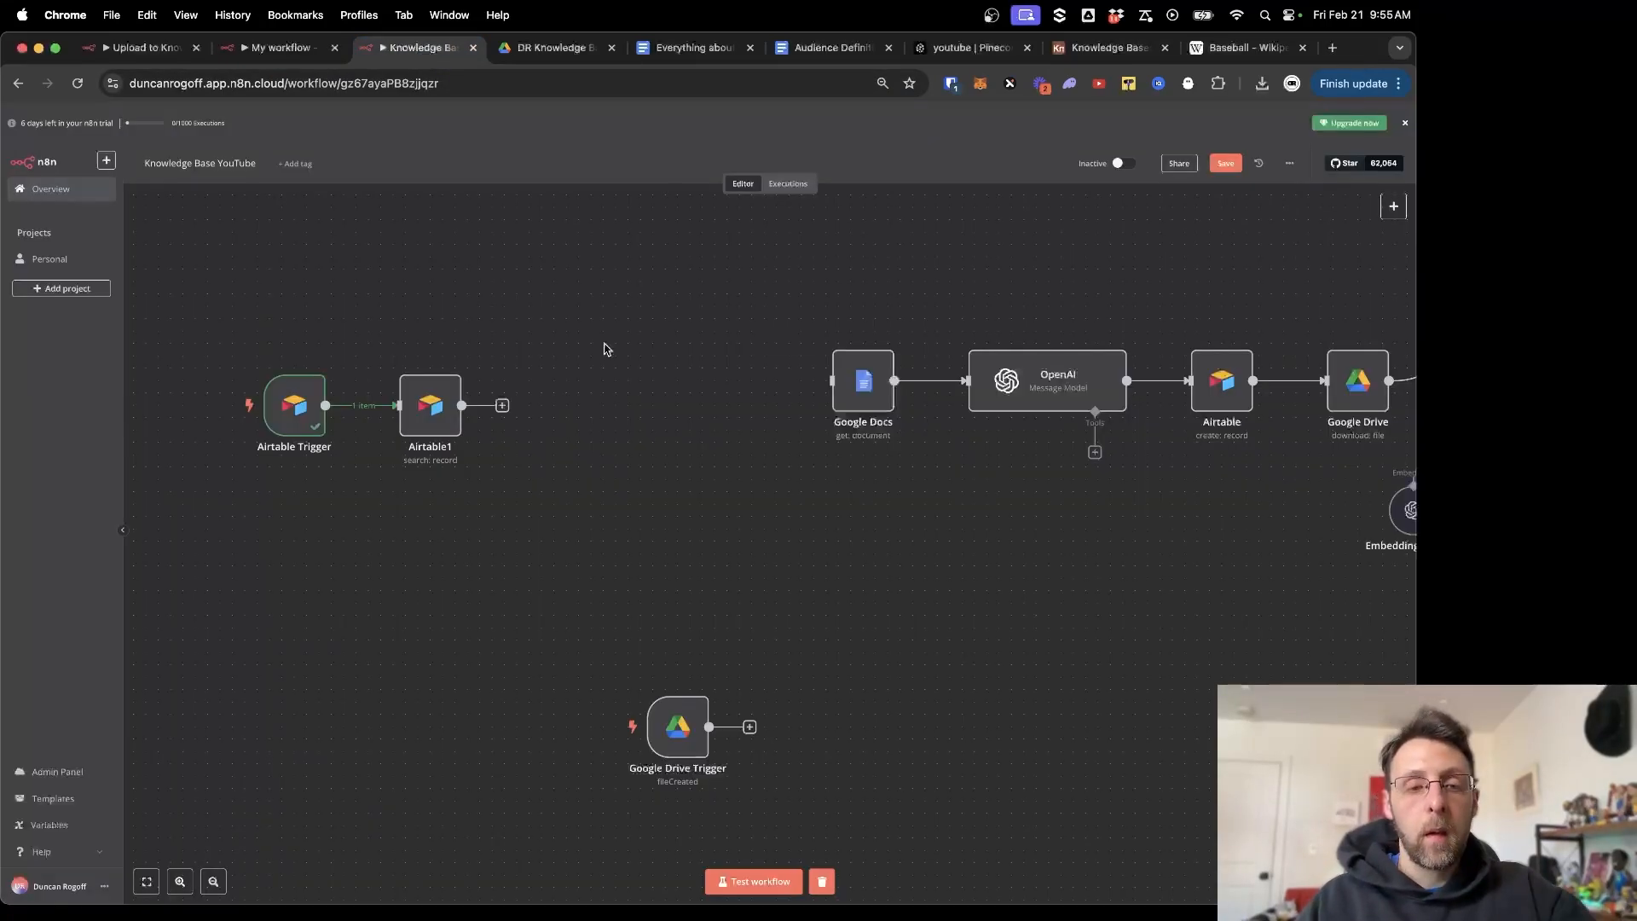
pyautogui.click(502, 405)
pyautogui.write('swit')
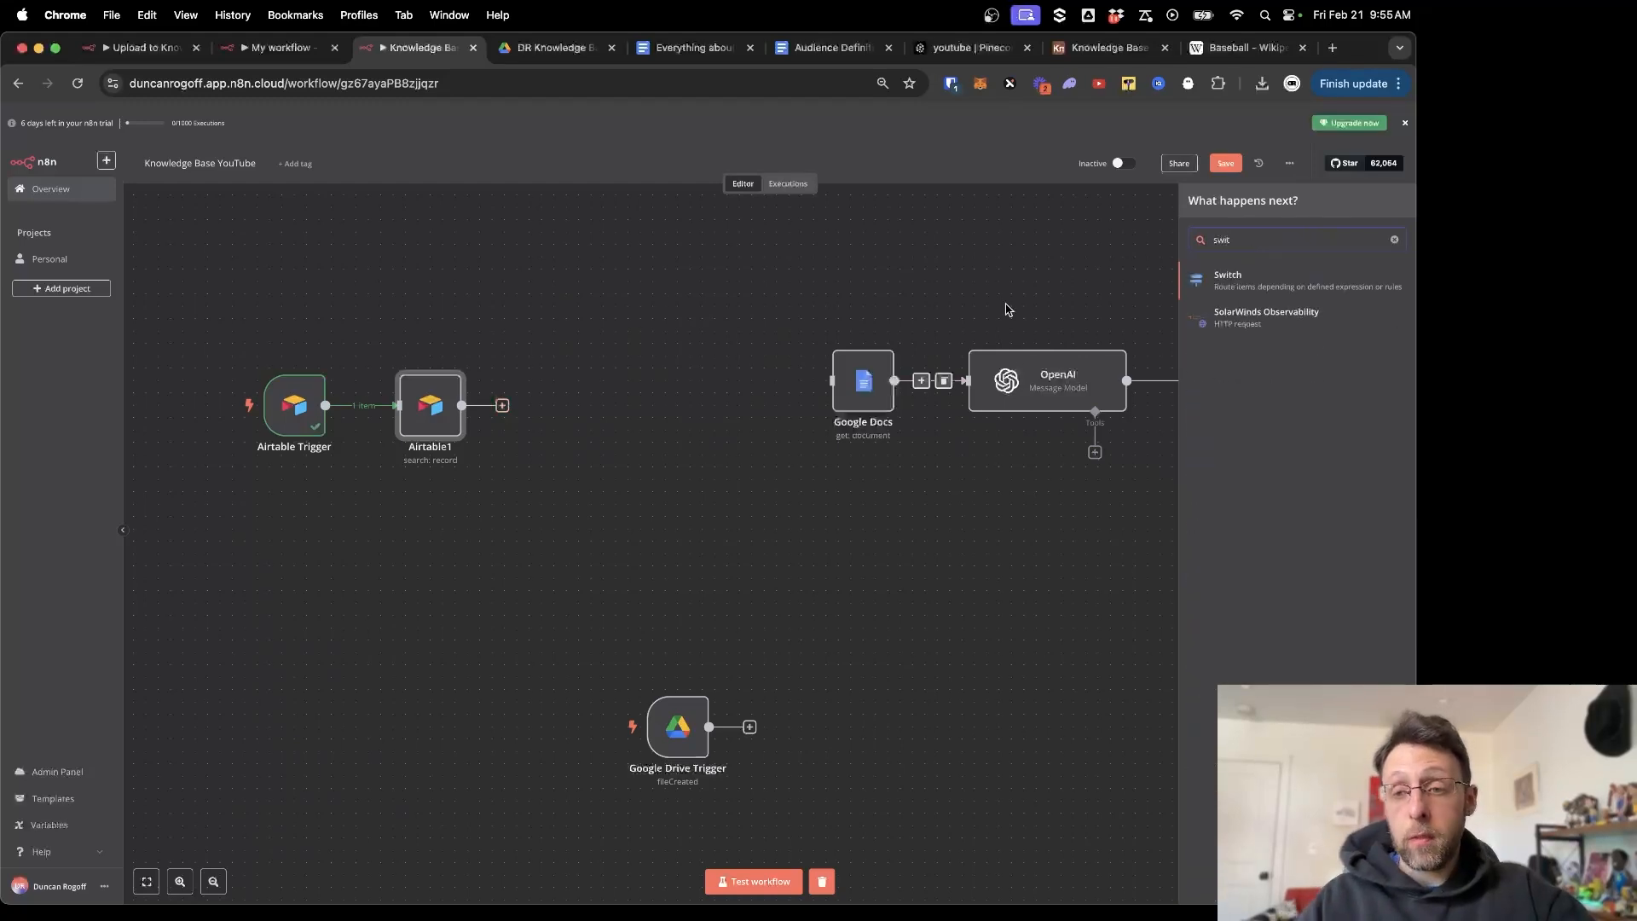
pyautogui.click(1266, 274)
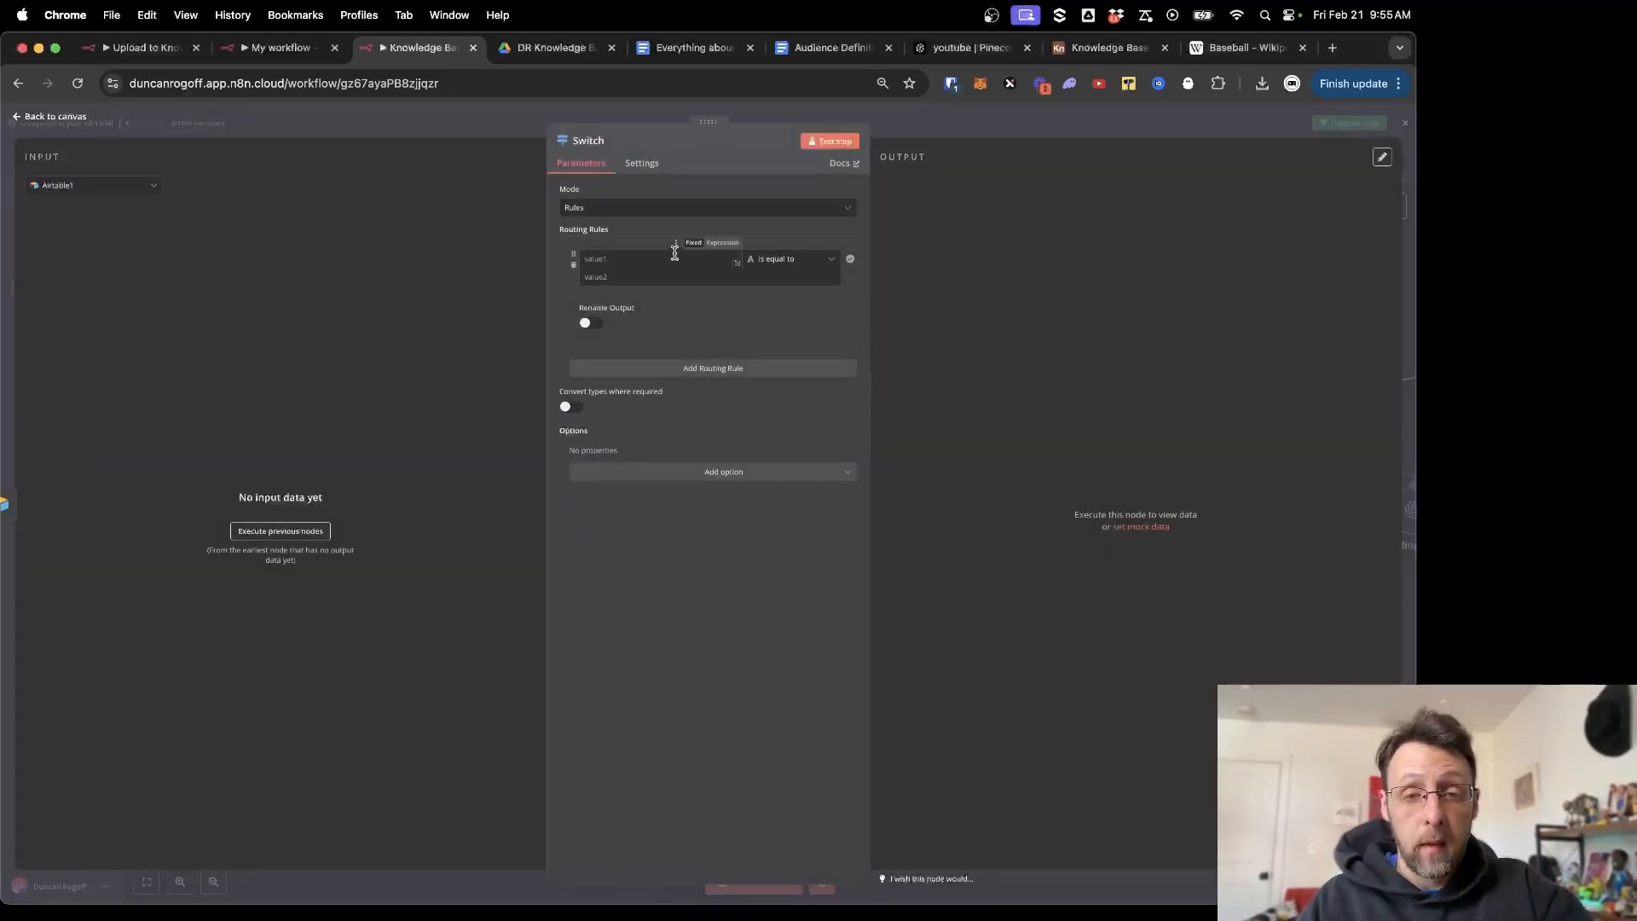
pyautogui.click(290, 533)
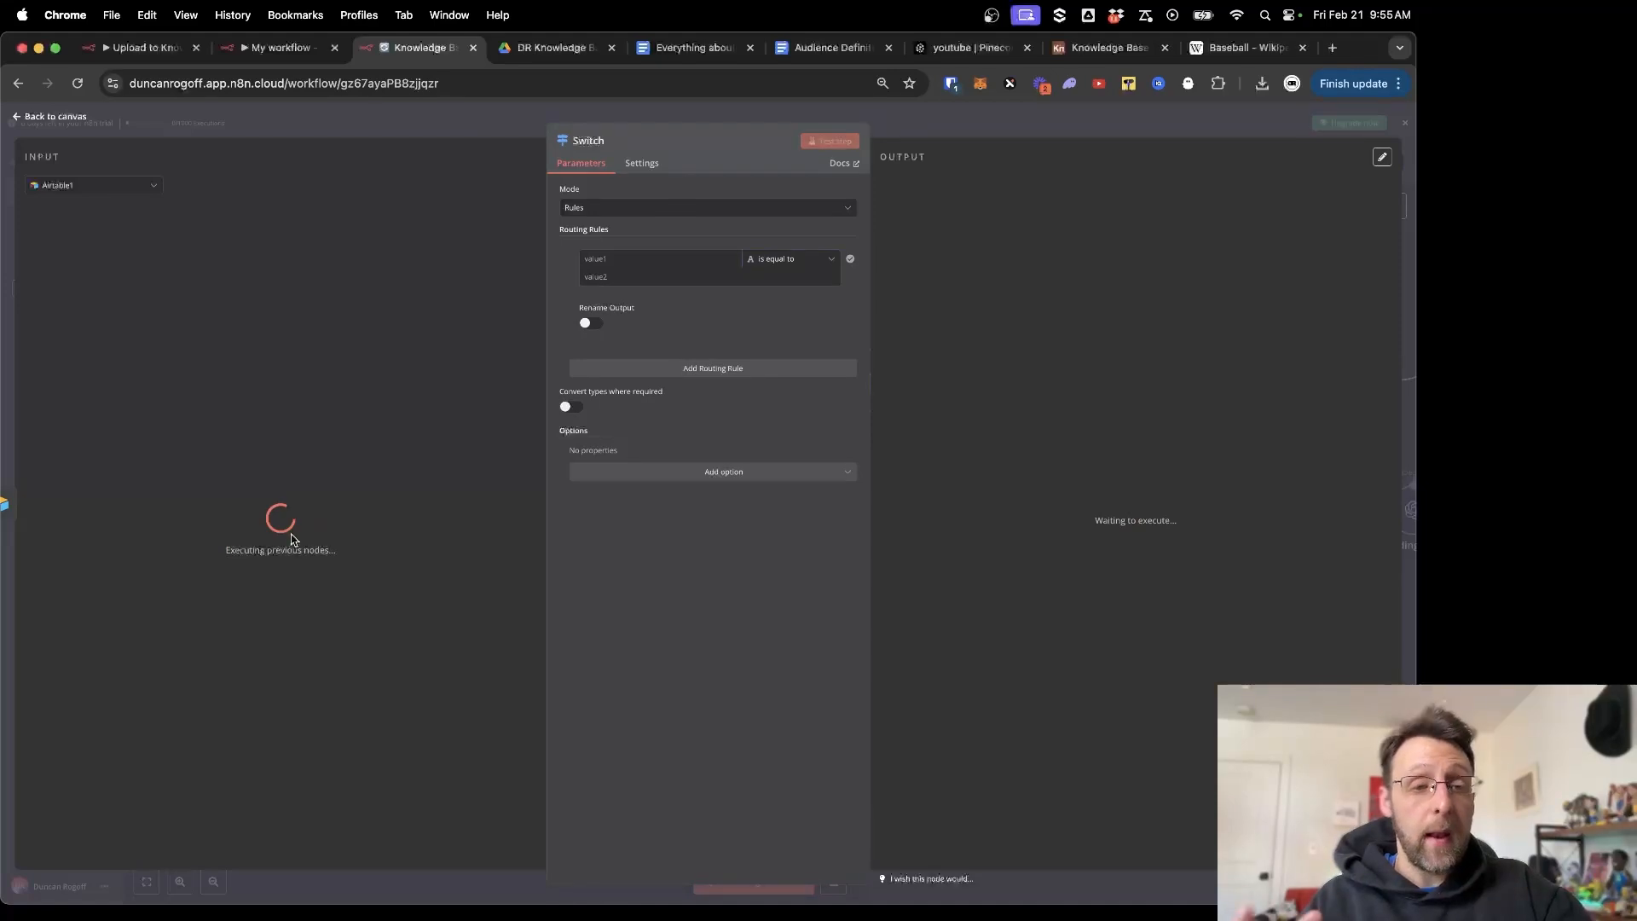
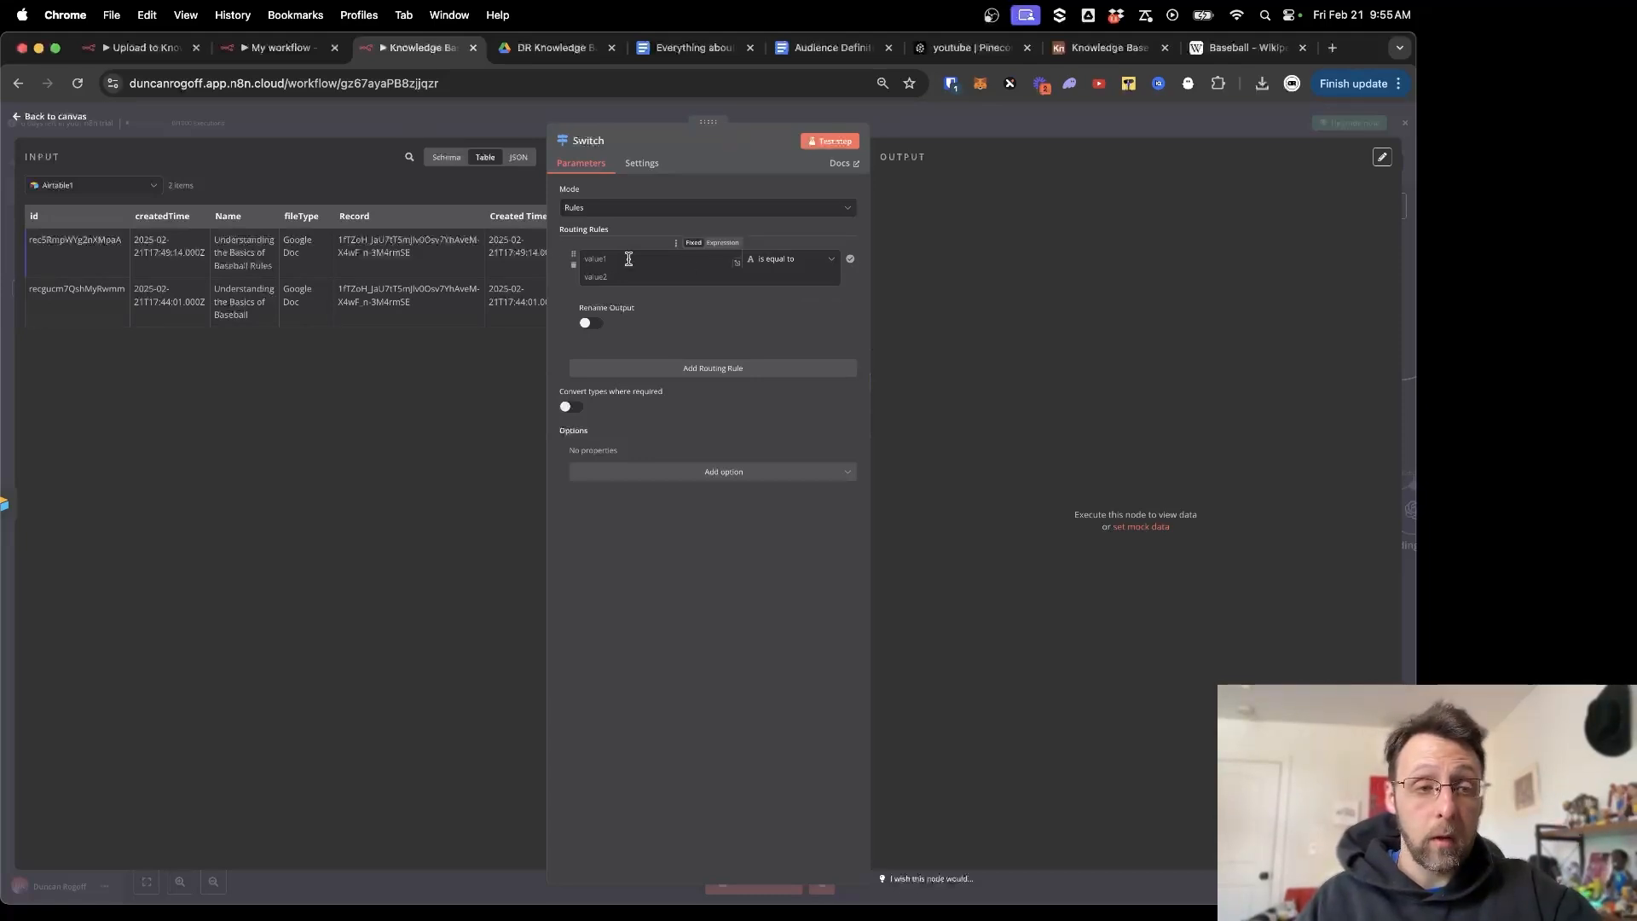
# Inspect the Switch node's incoming records in schema, table and JSON views.
pyautogui.click(446, 158)
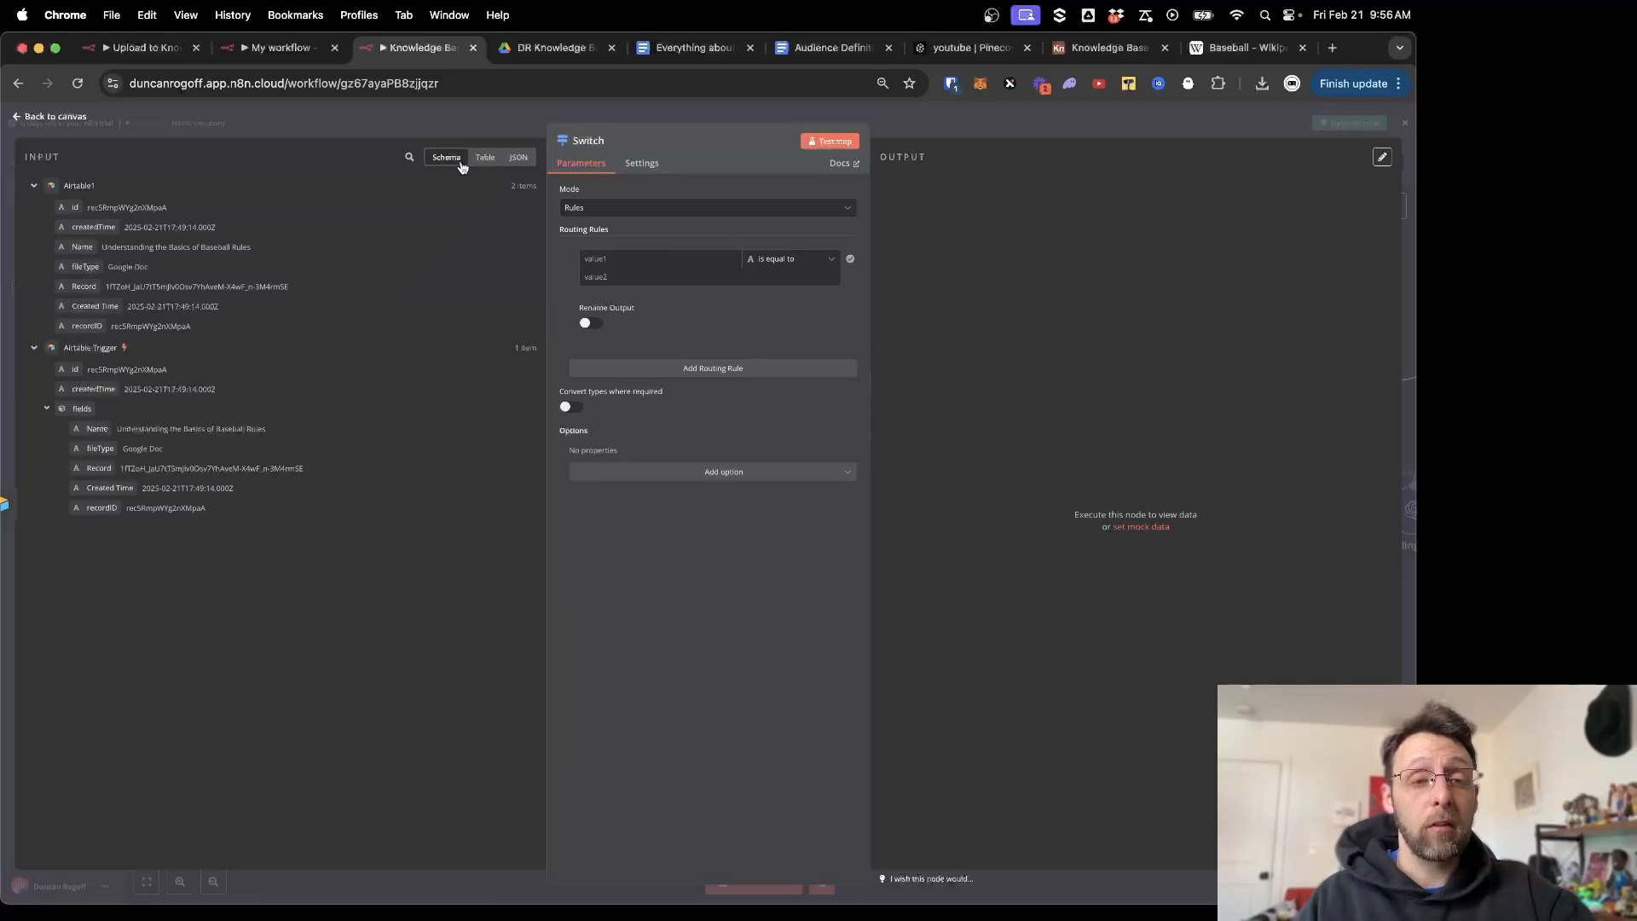
pyautogui.click(485, 161)
pyautogui.click(517, 158)
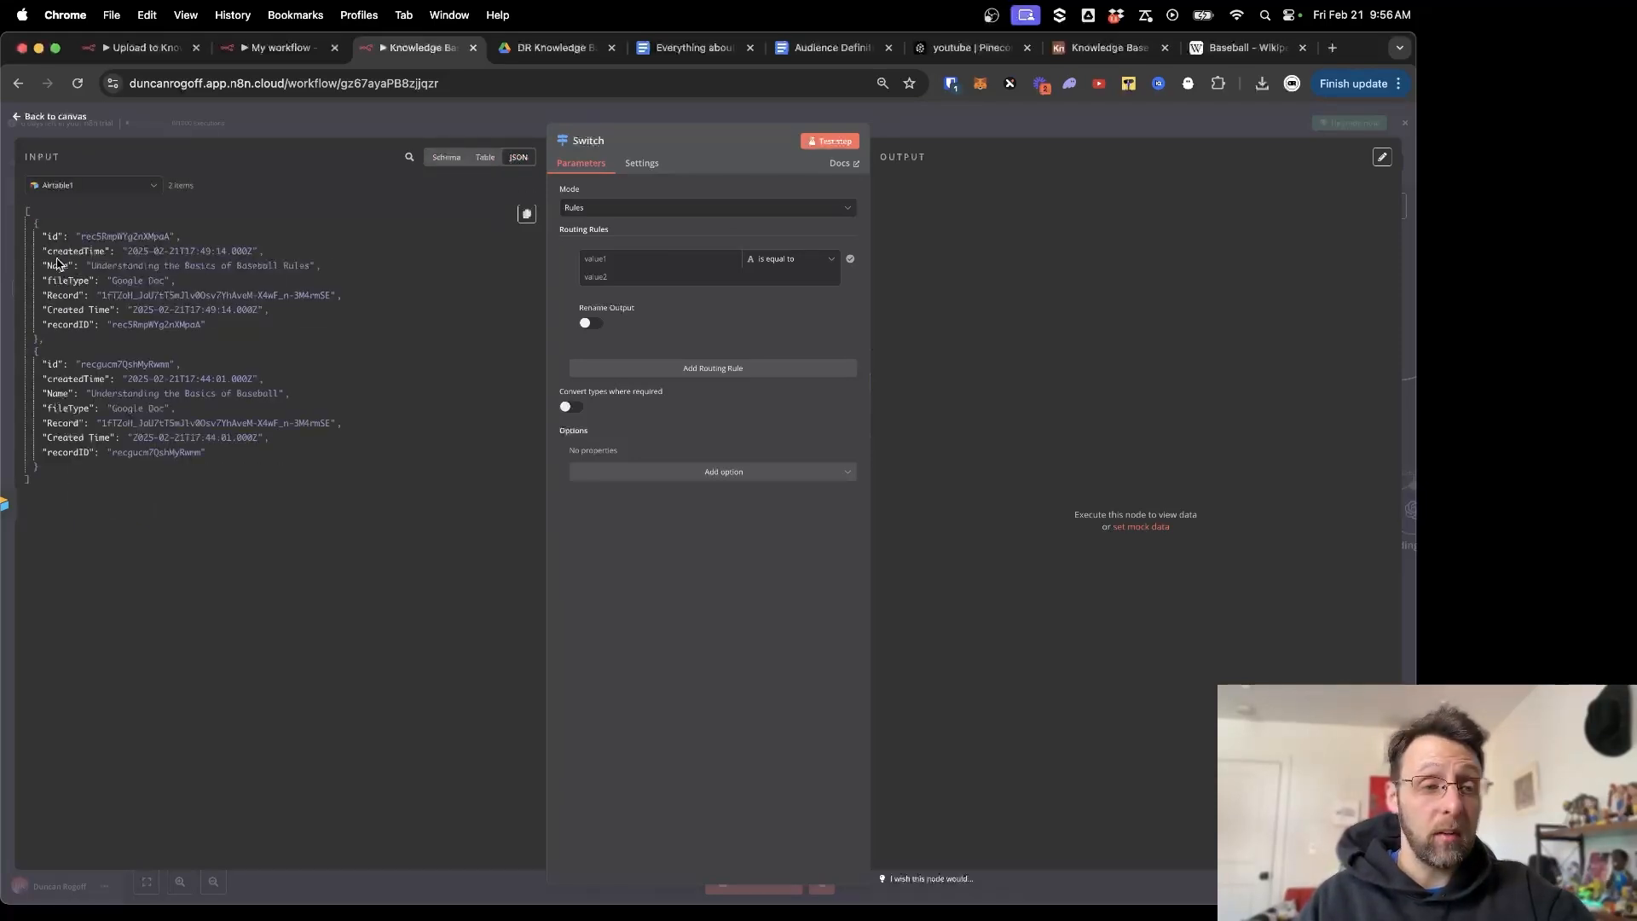
pyautogui.click(444, 157)
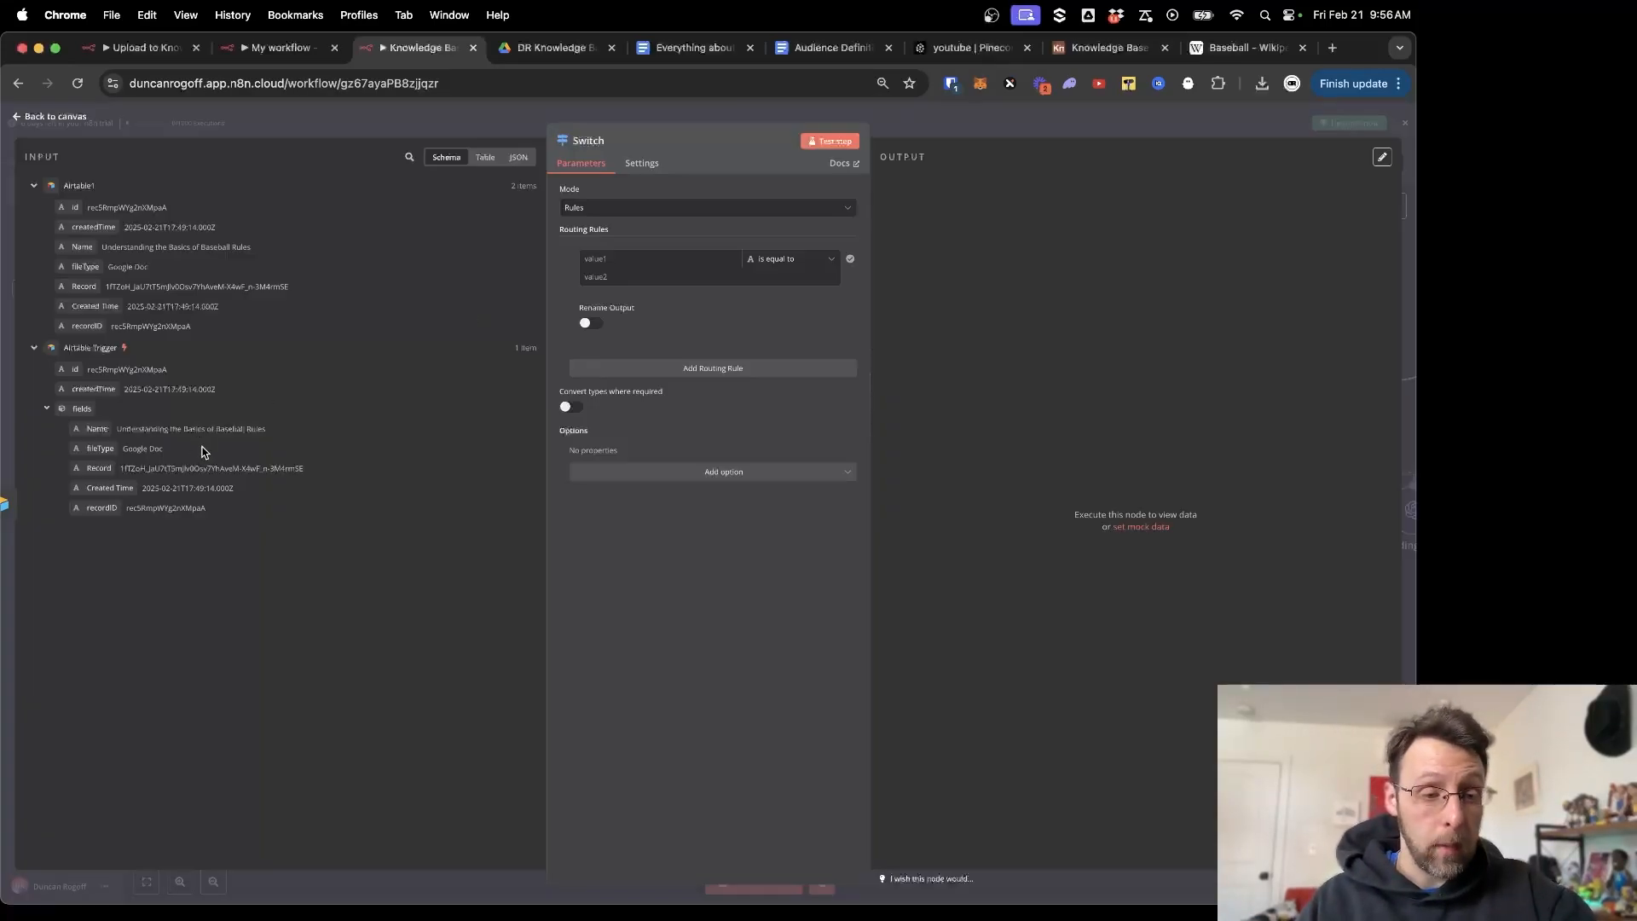
# Set the first routing rule to Record contains 'youtube'.
pyautogui.moveTo(103, 467); pyautogui.dragTo(616, 256)
pyautogui.click(802, 258)
pyautogui.moveTo(787, 292)
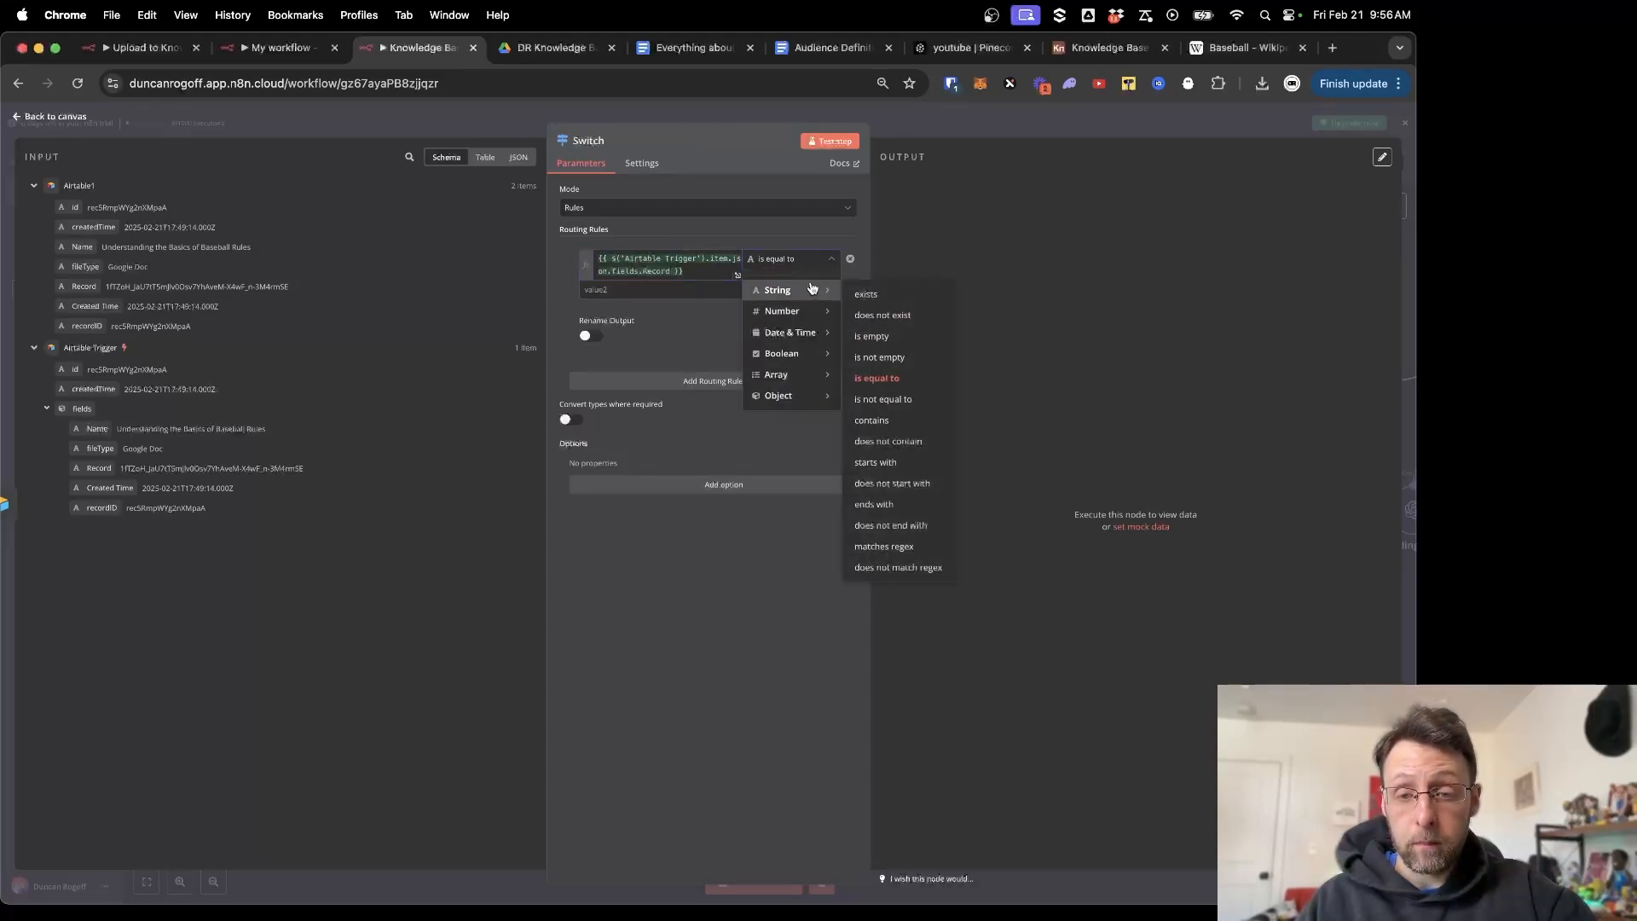
pyautogui.click(900, 420)
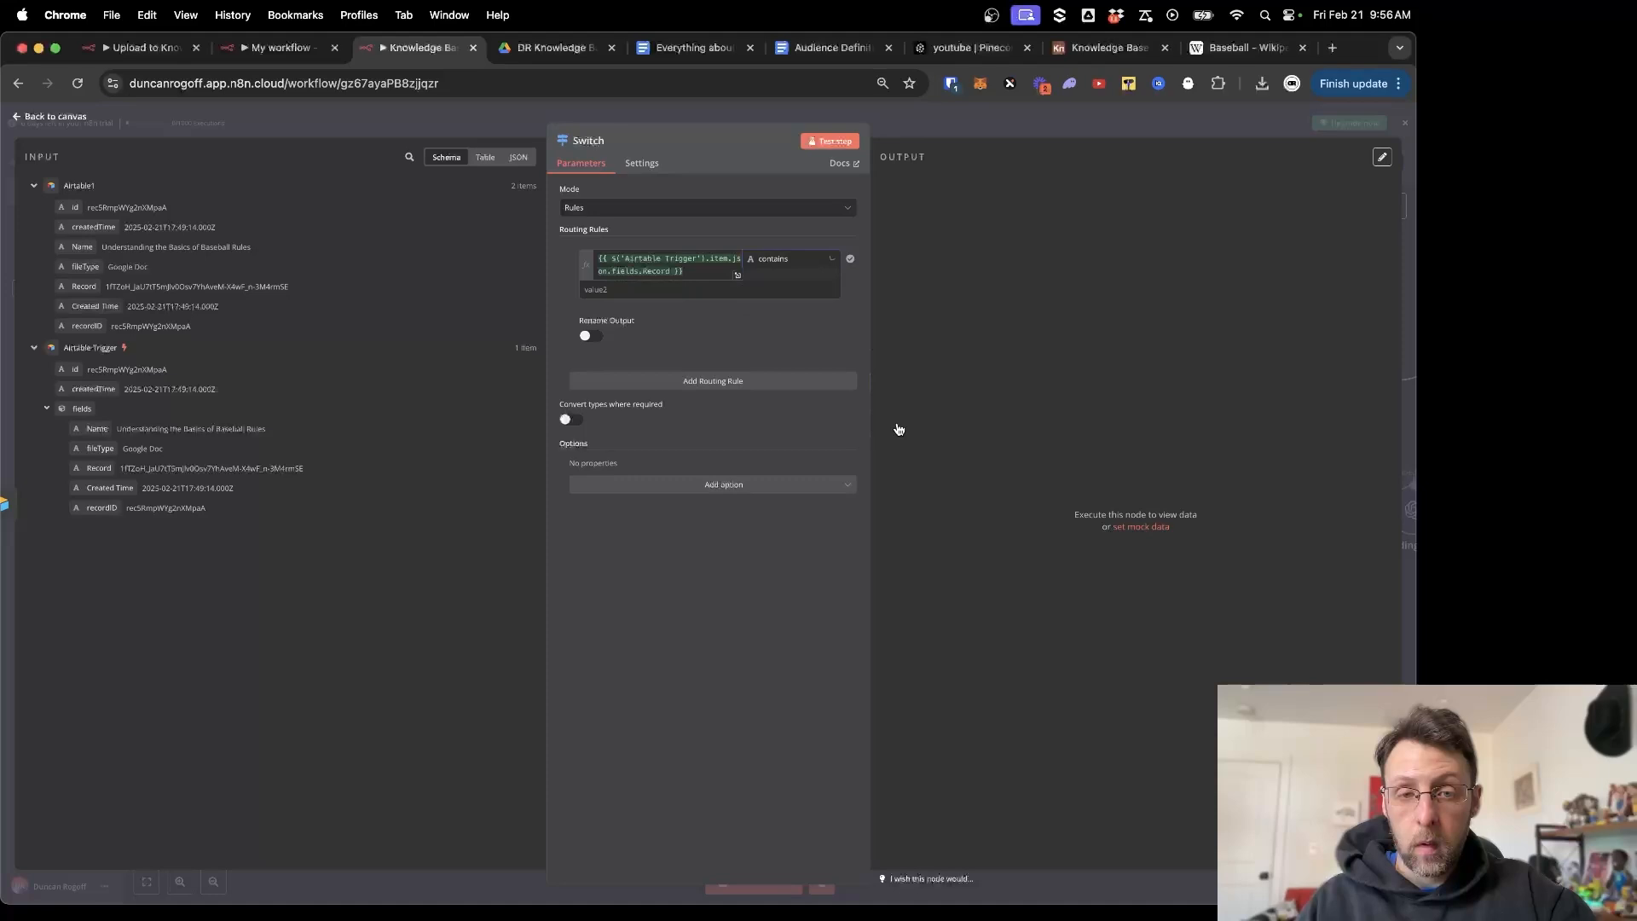
pyautogui.click(628, 288)
pyautogui.write('youtu')
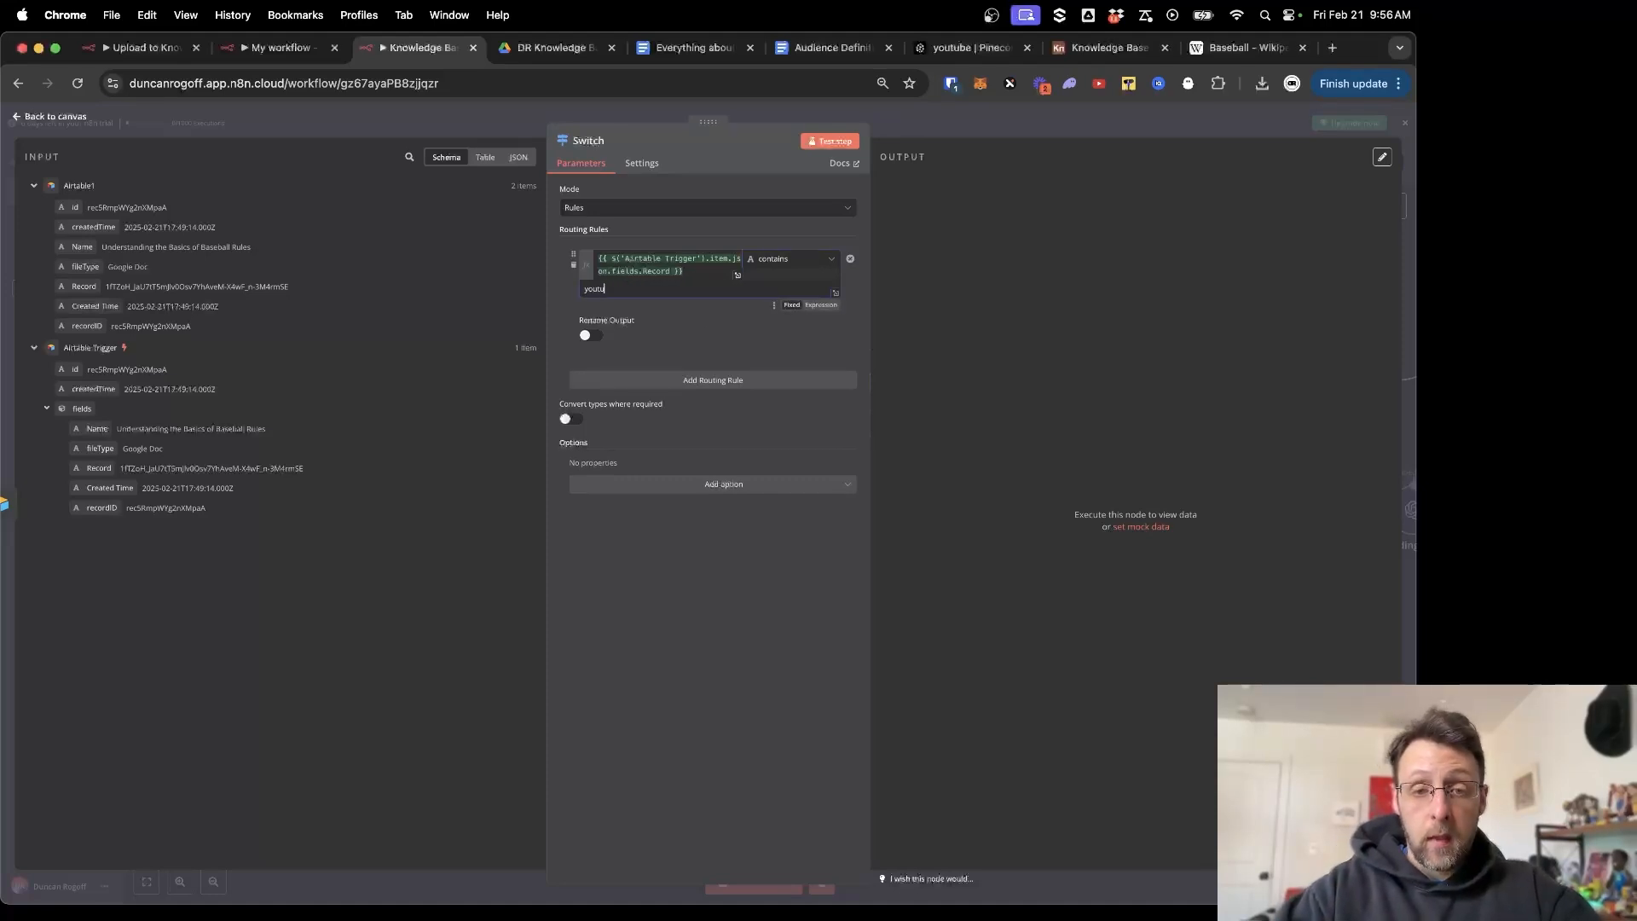
pyautogui.write('be')
pyautogui.click(798, 267)
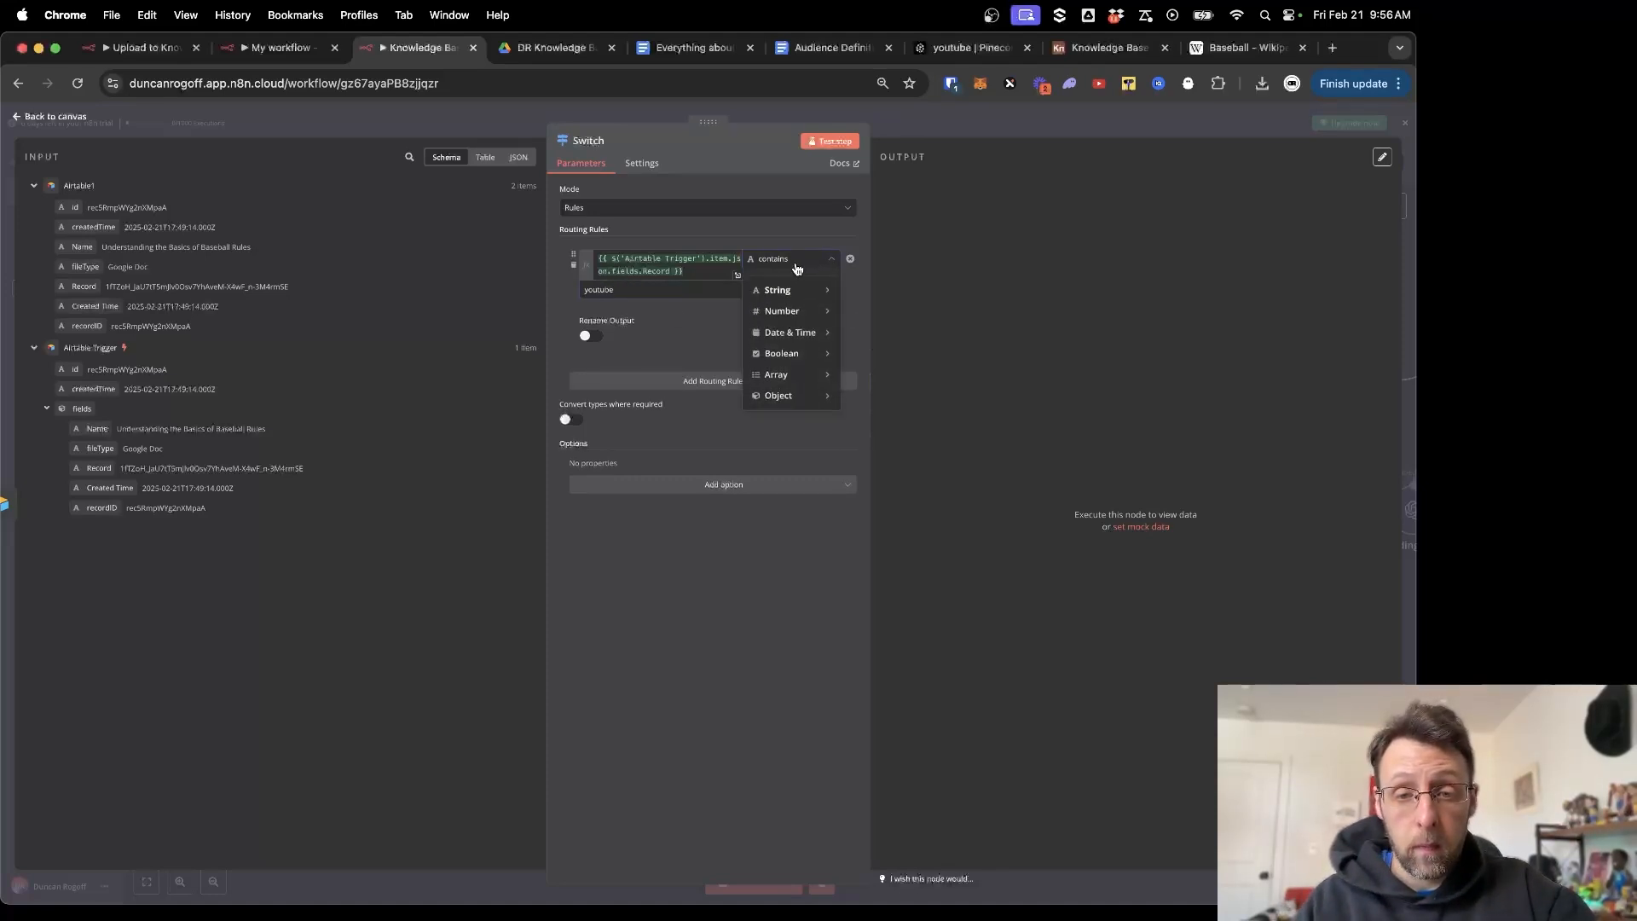
pyautogui.click(682, 337)
# Rename the rule's output to YouTube and check the Knowledge Base records in Airtable.
pyautogui.click(590, 339)
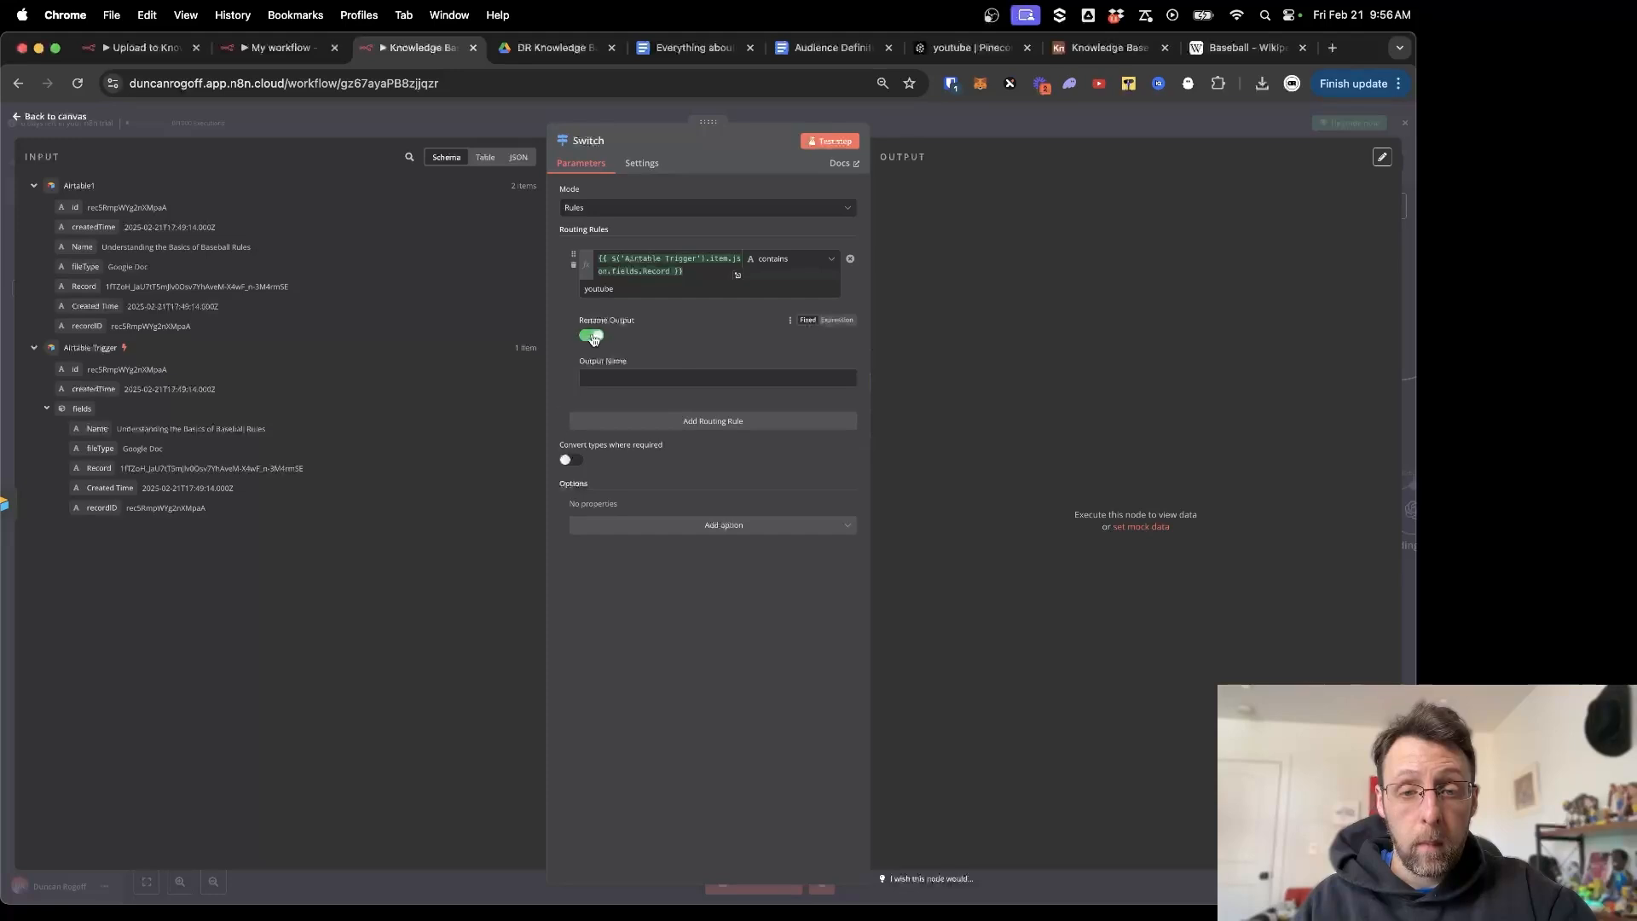
pyautogui.click(662, 375)
pyautogui.write('YouTube')
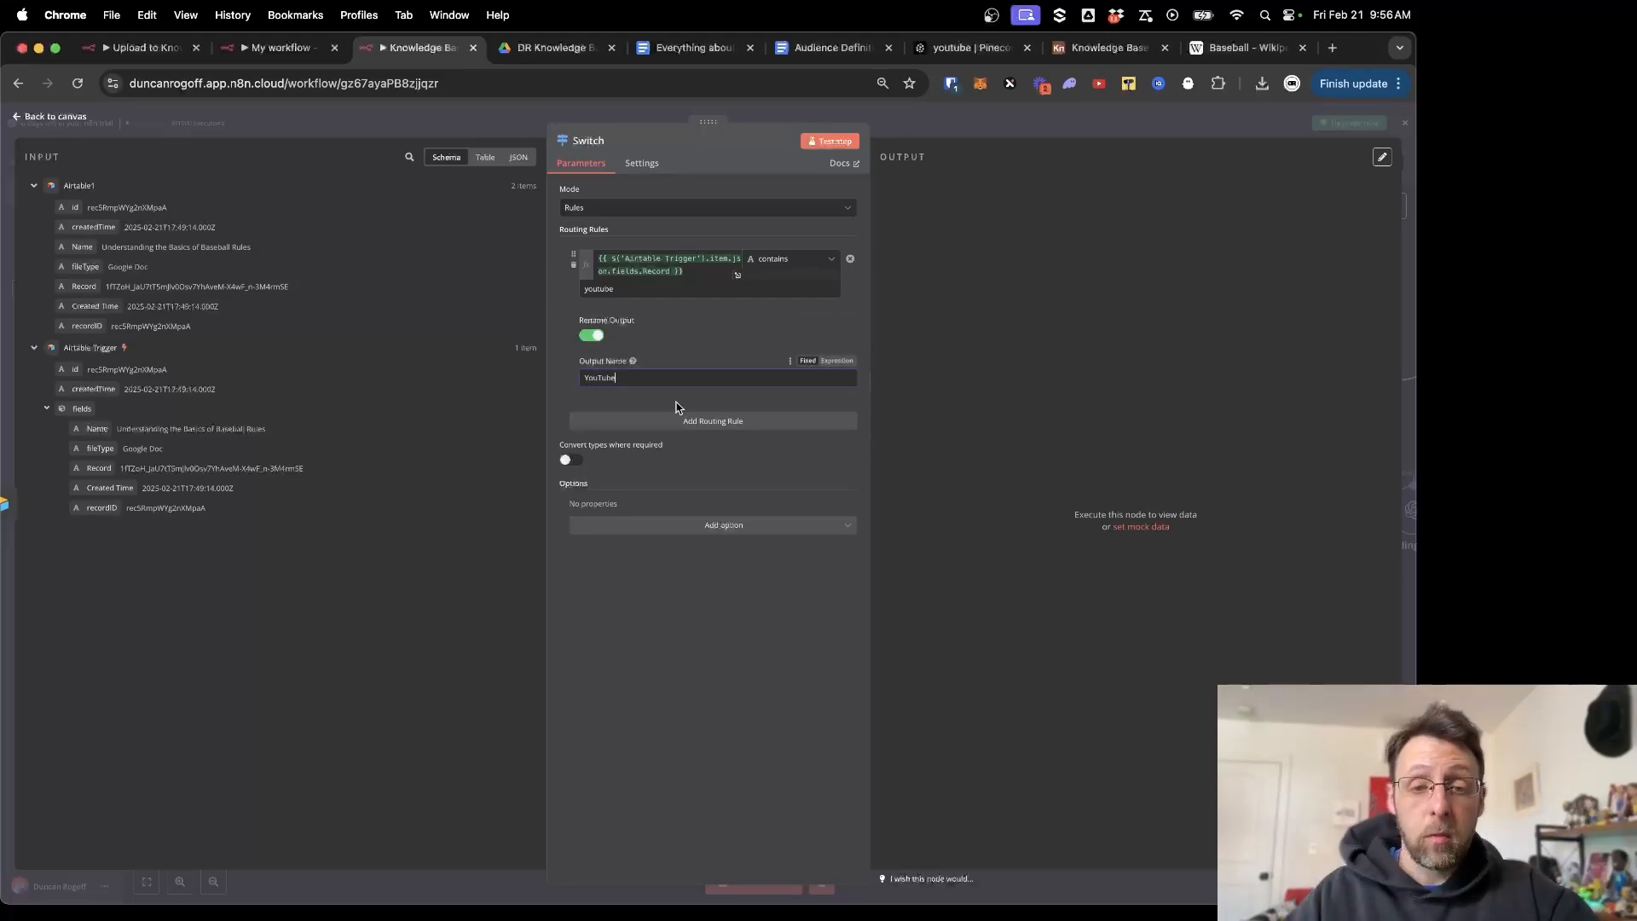
pyautogui.click(659, 656)
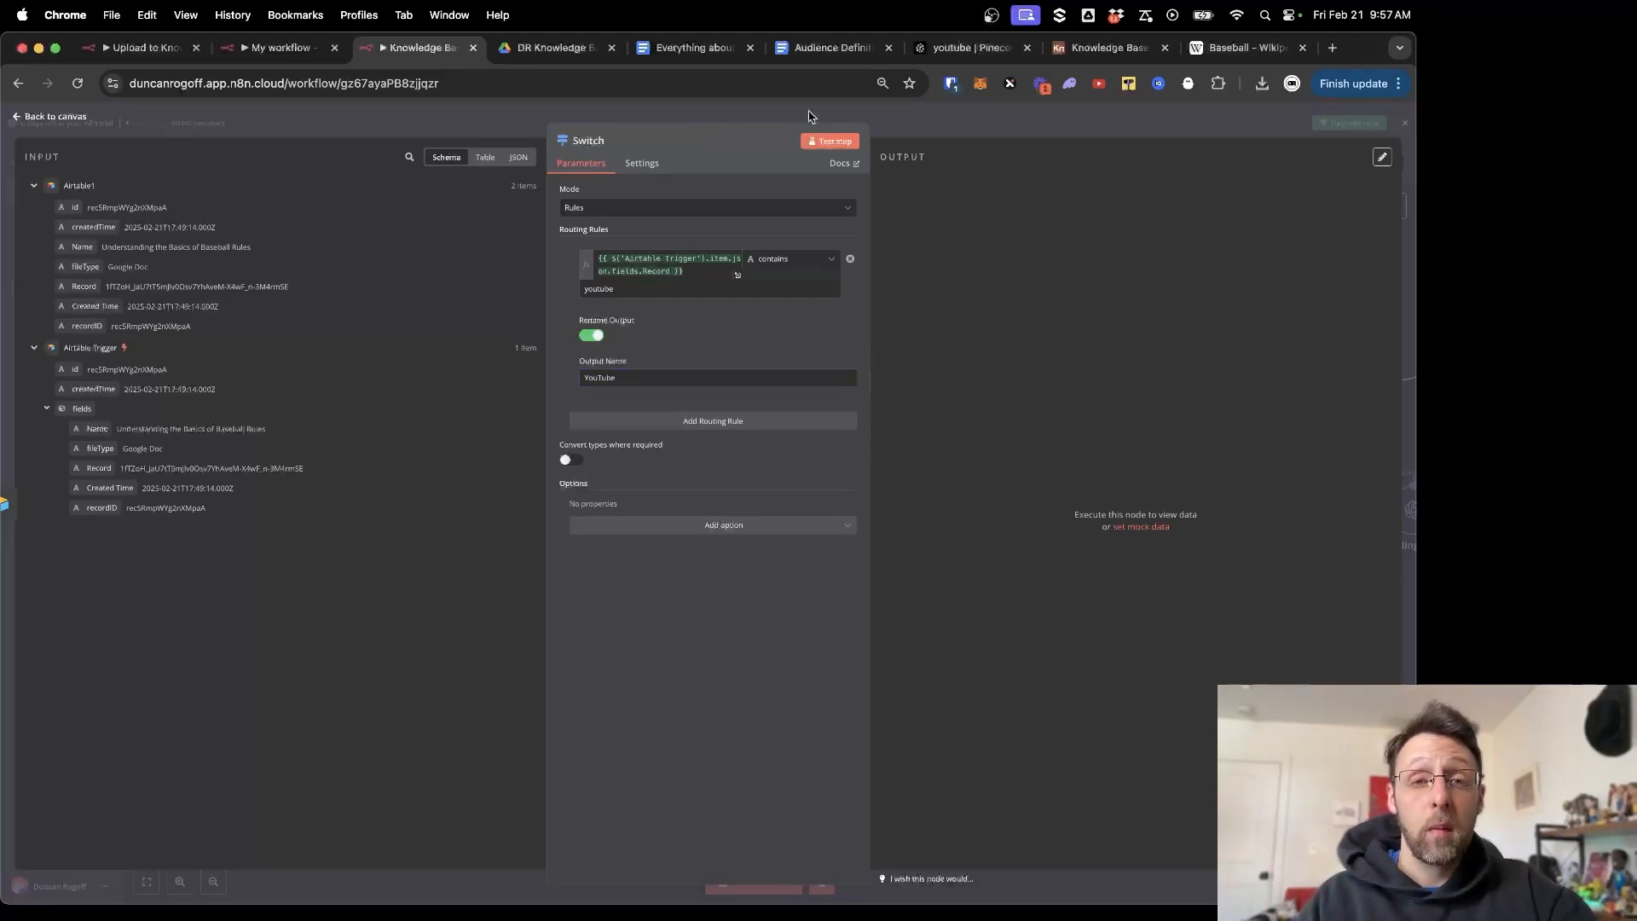
pyautogui.click(1109, 48)
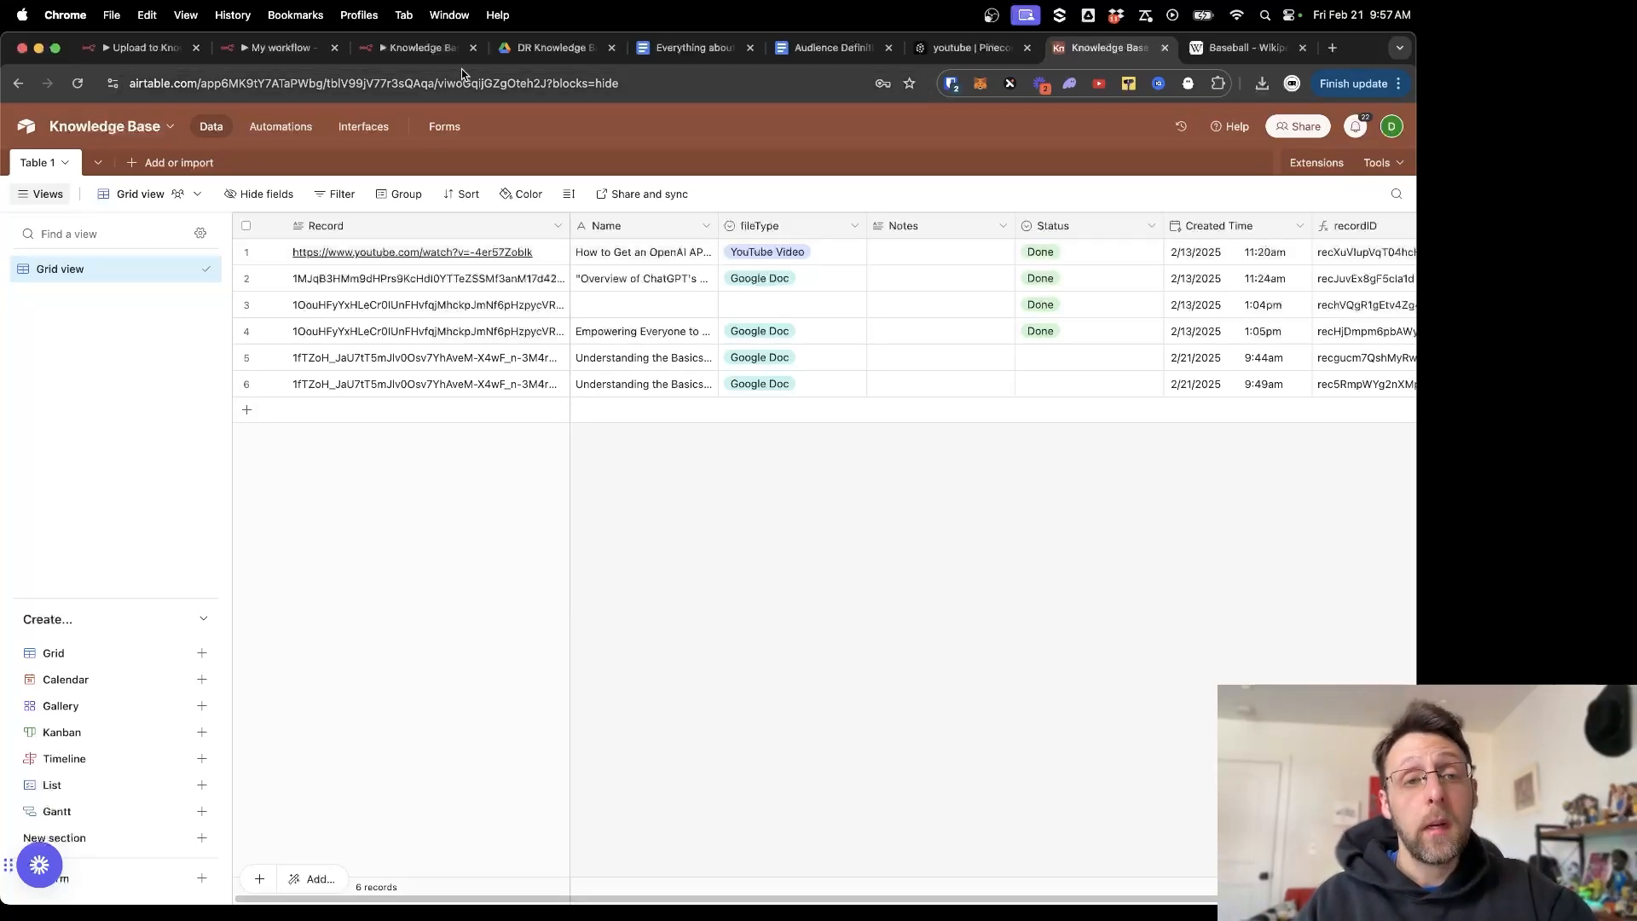
pyautogui.click(410, 50)
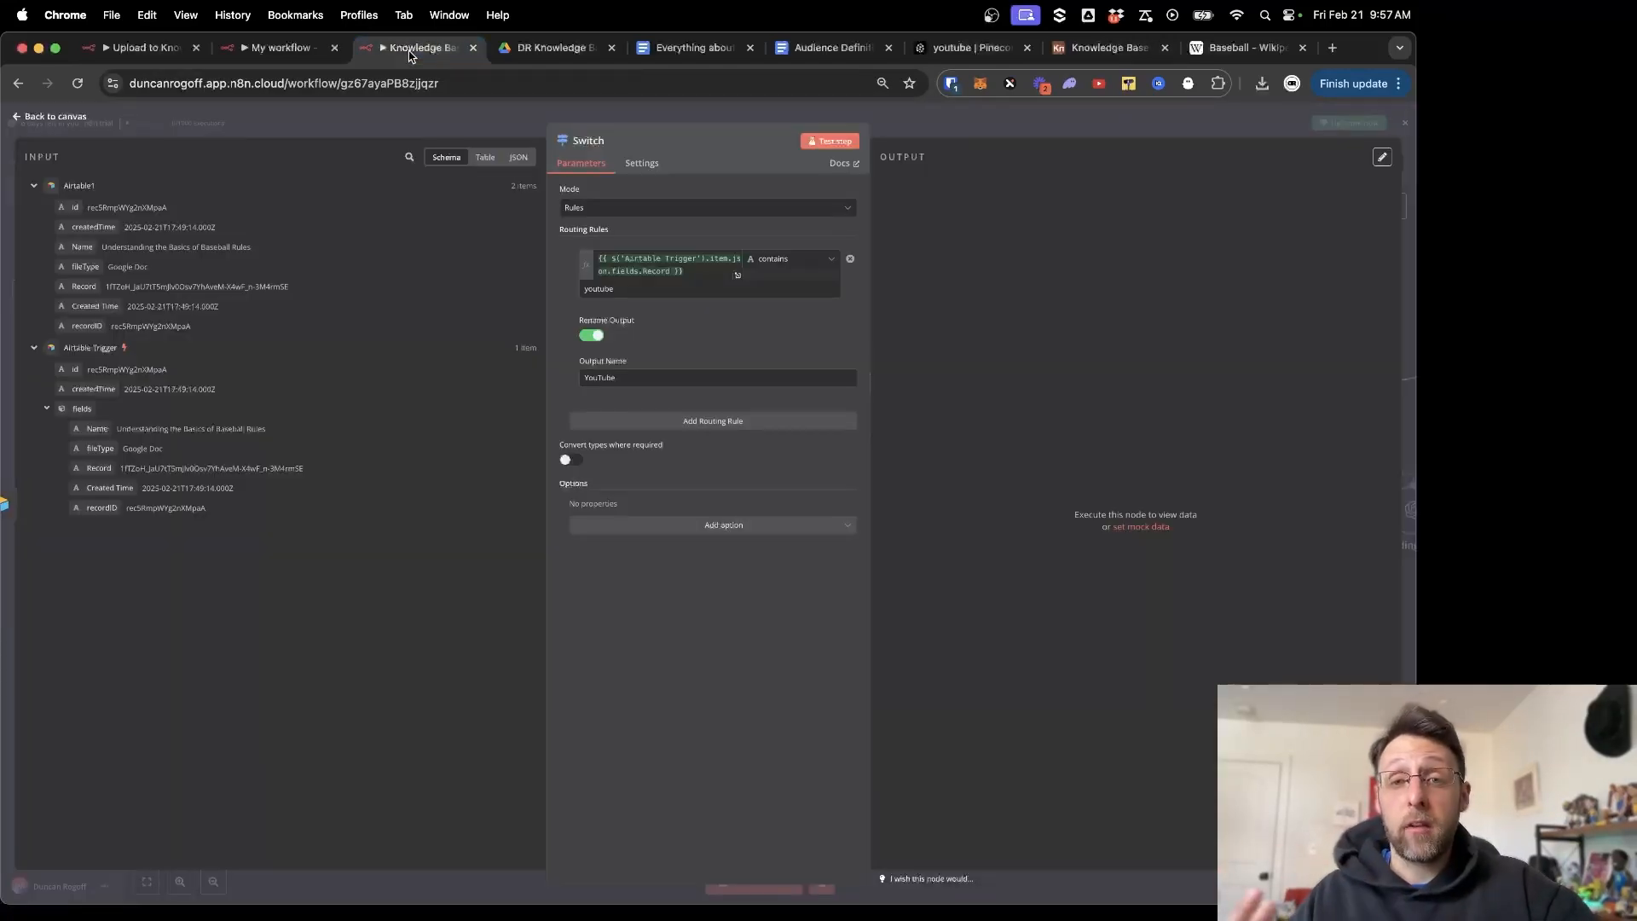
# Add a second rule, Record does not contain 'youtube', with its output renamed Google Doc.
pyautogui.click(712, 422)
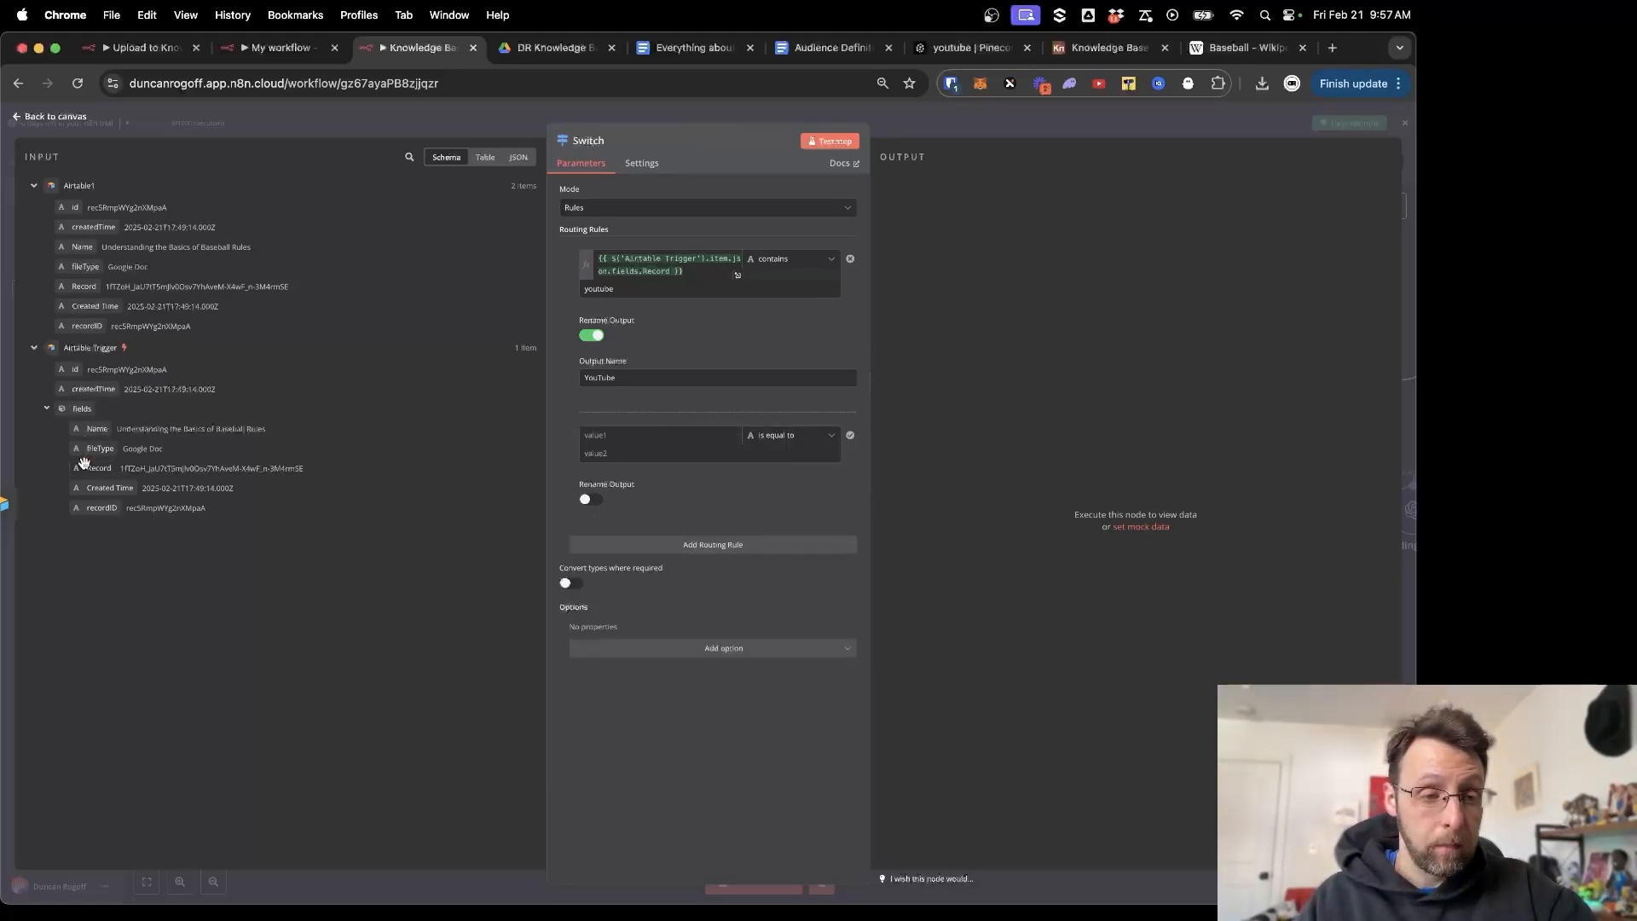
pyautogui.moveTo(99, 468); pyautogui.dragTo(719, 434)
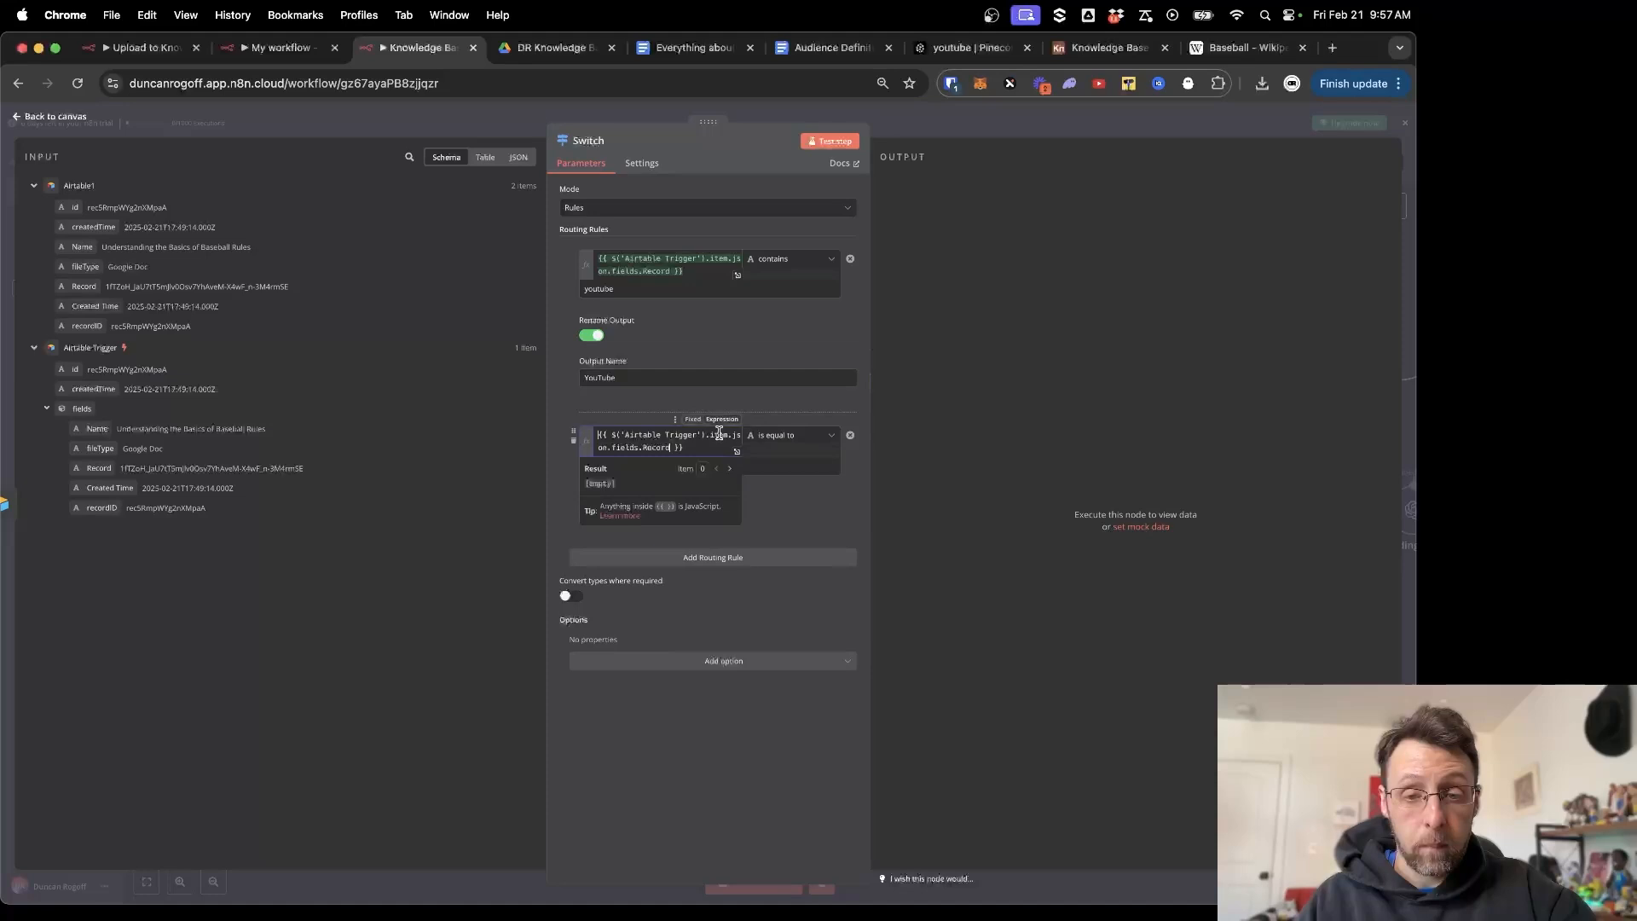
pyautogui.click(789, 435)
pyautogui.moveTo(777, 466)
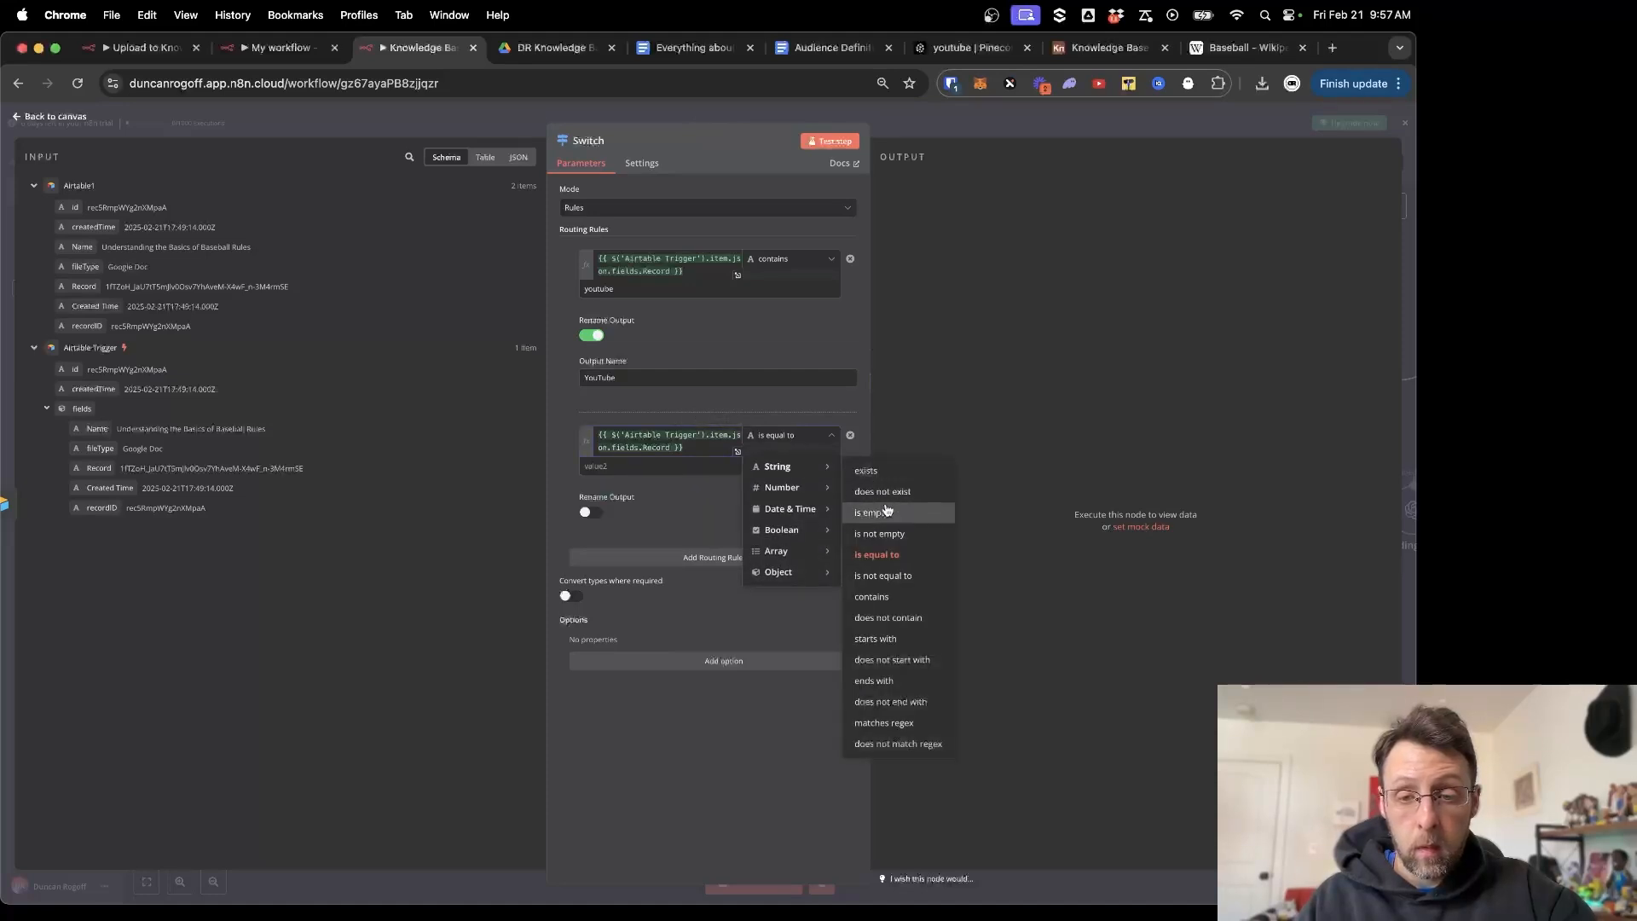
pyautogui.click(888, 617)
pyautogui.click(585, 466)
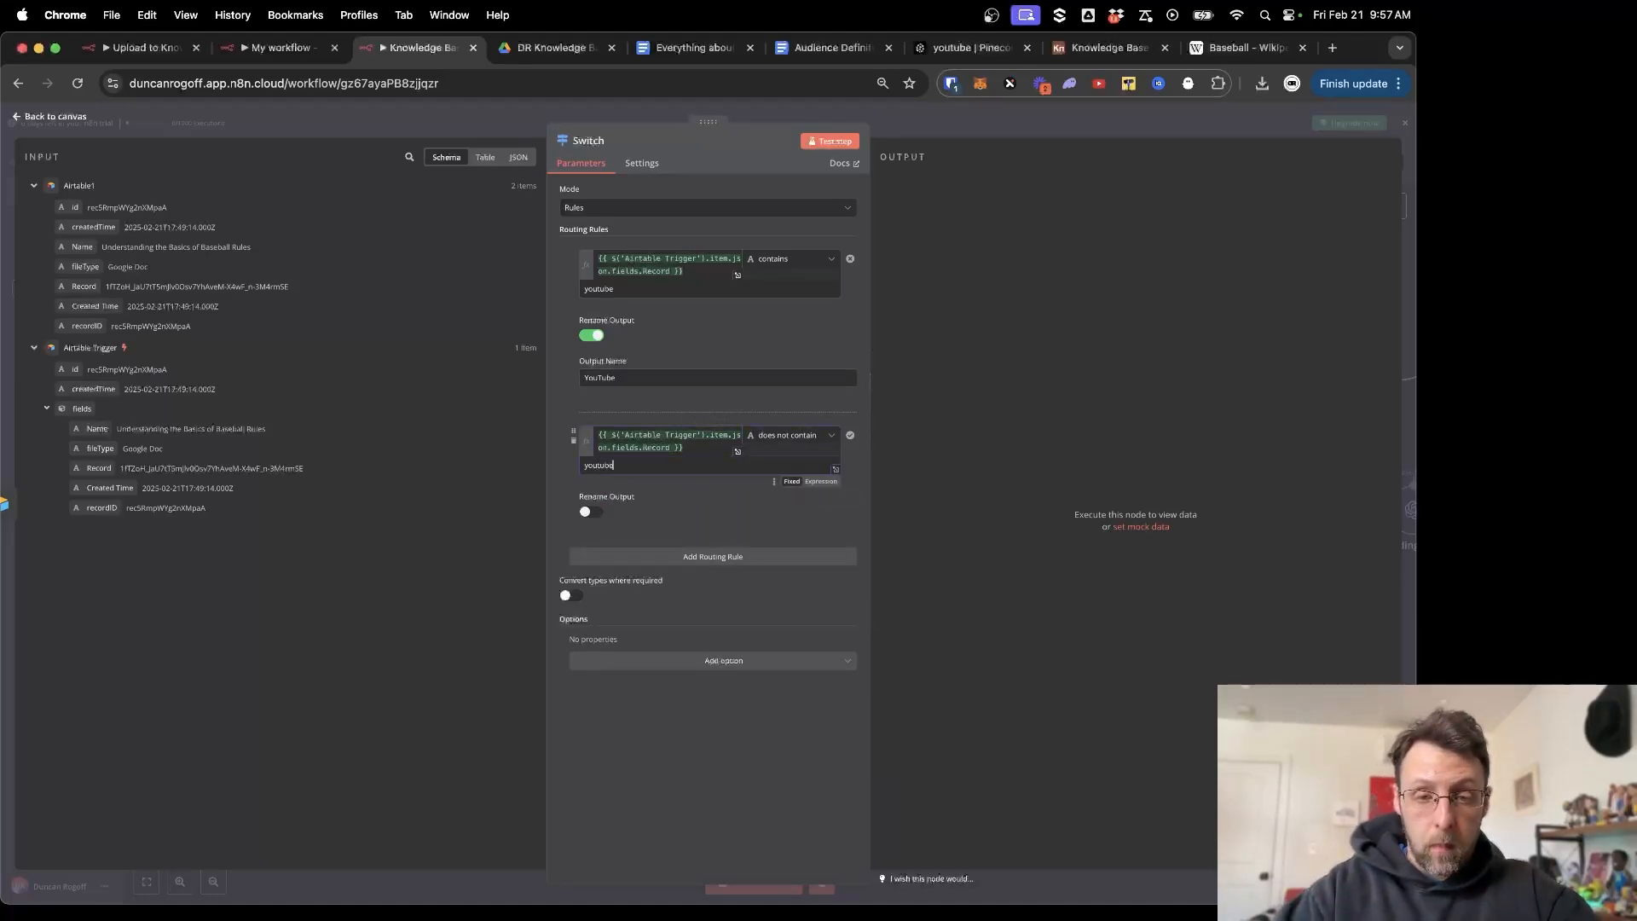
pyautogui.click(588, 511)
pyautogui.click(640, 552)
pyautogui.write('Go')
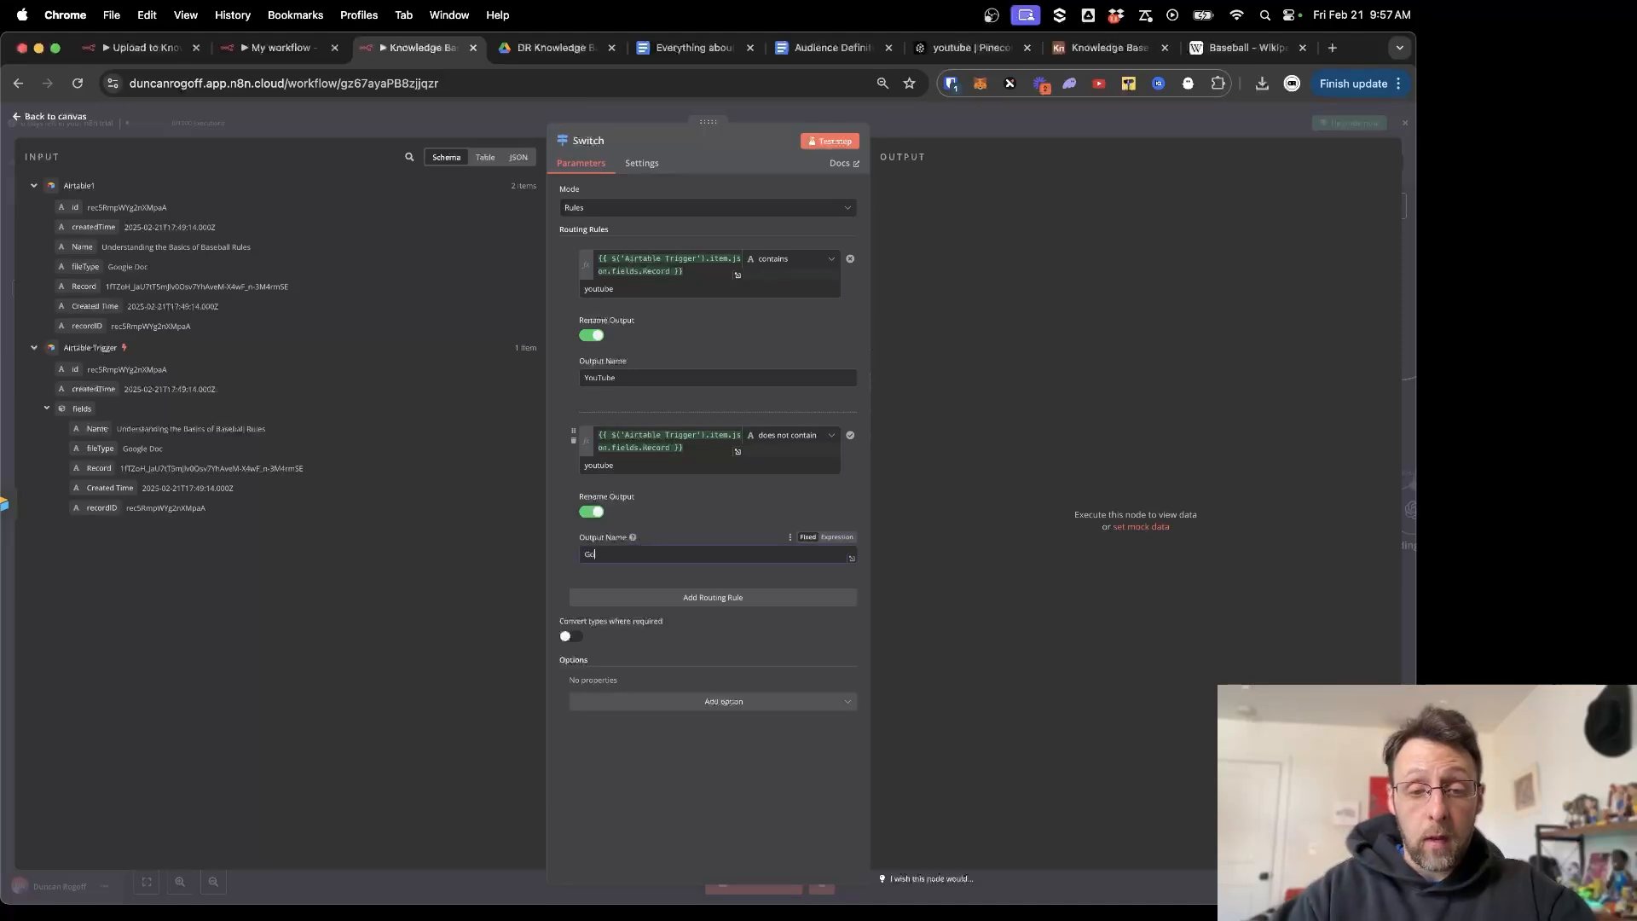
pyautogui.write('ogle Doc')
pyautogui.click(683, 759)
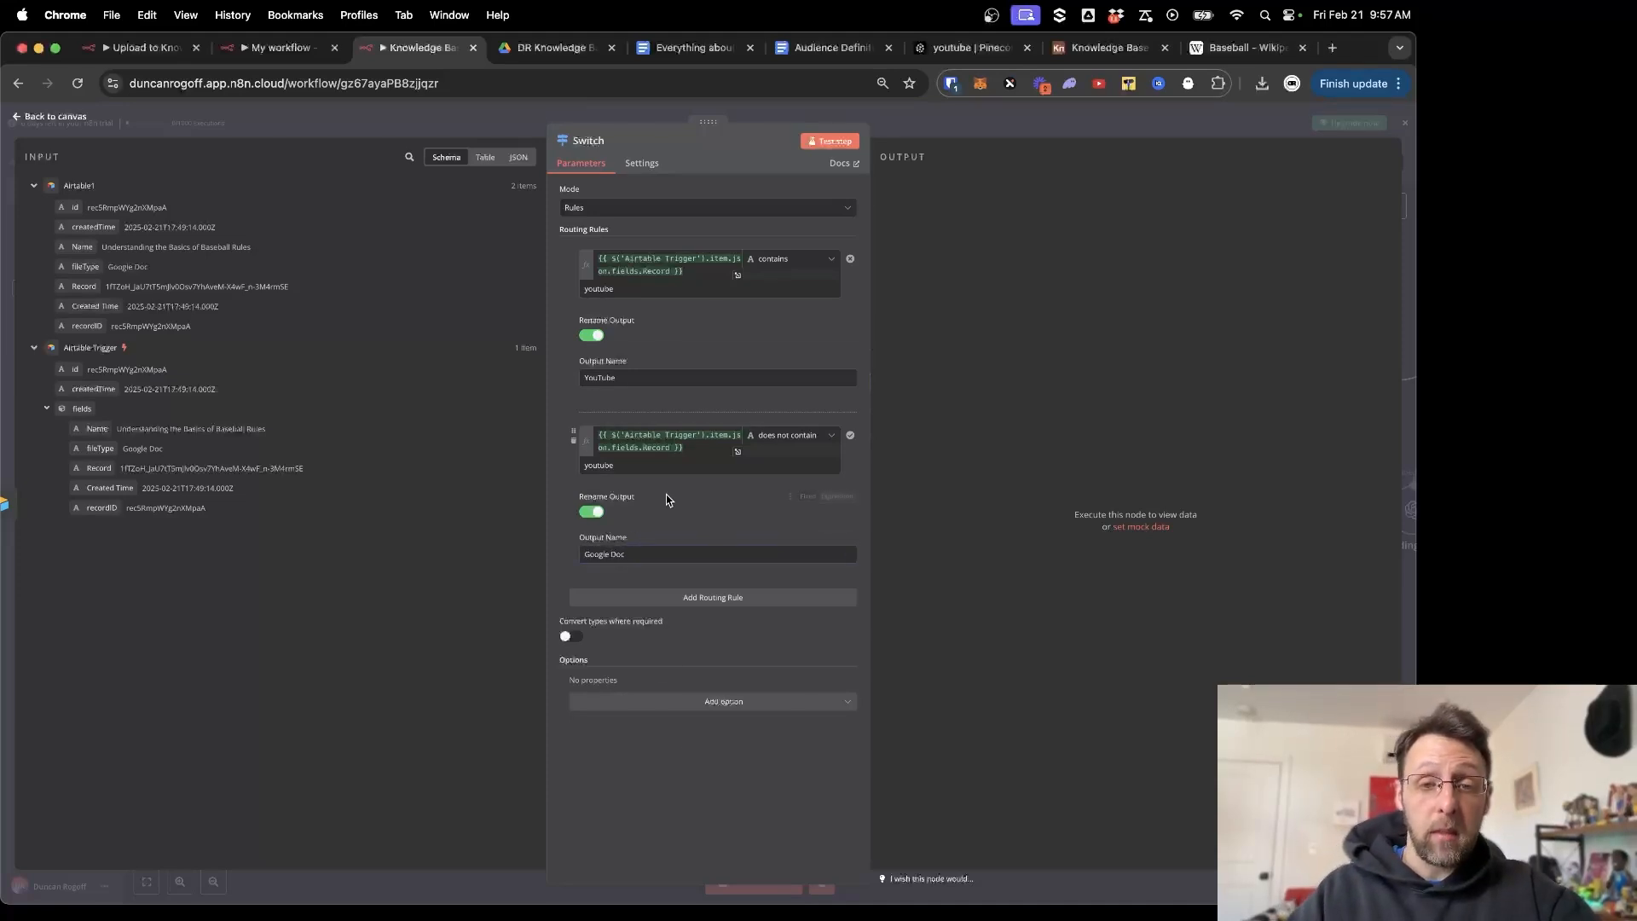
pyautogui.click(622, 120)
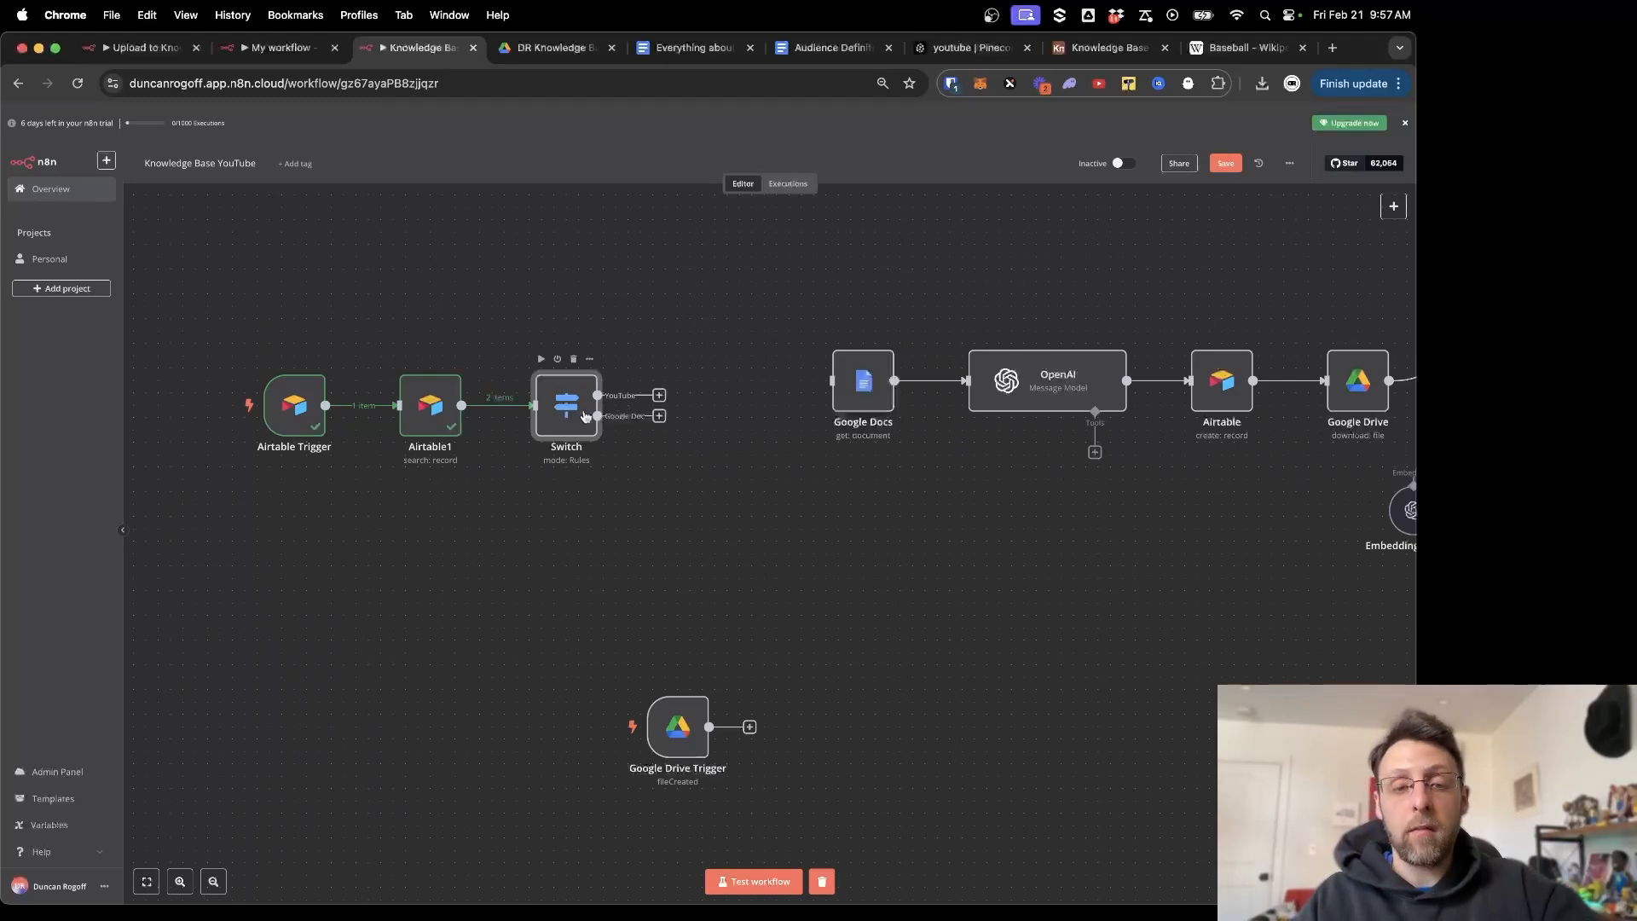
# Test the Switch step and confirm both records land in the Google Doc output.
pyautogui.doubleClick(556, 414)
pyautogui.click(820, 141)
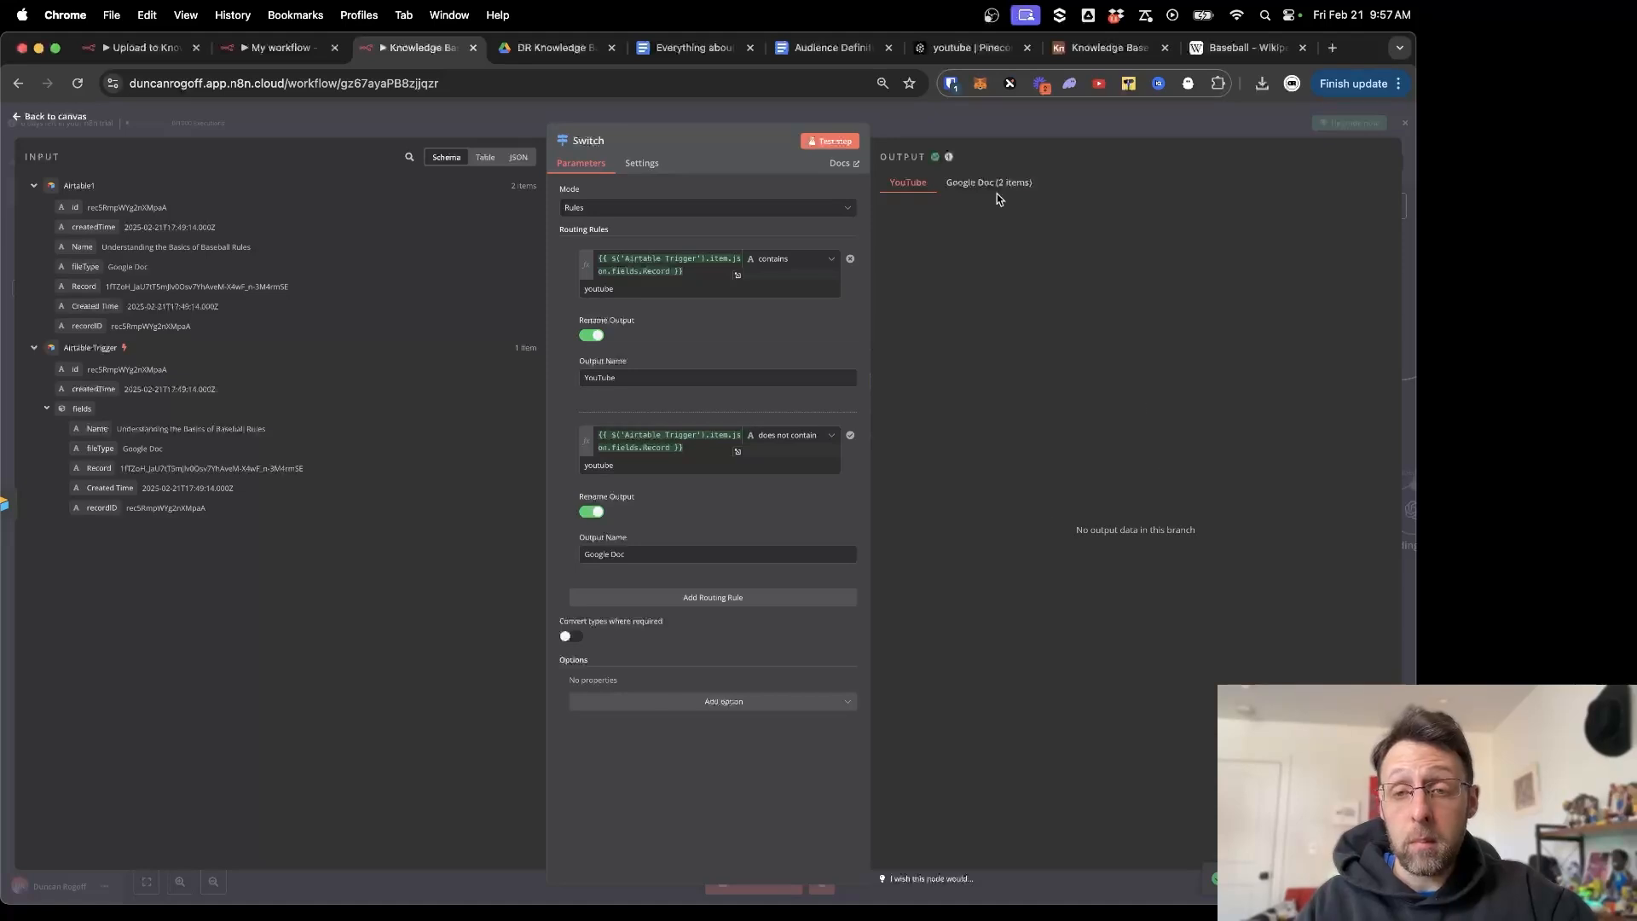
pyautogui.click(994, 186)
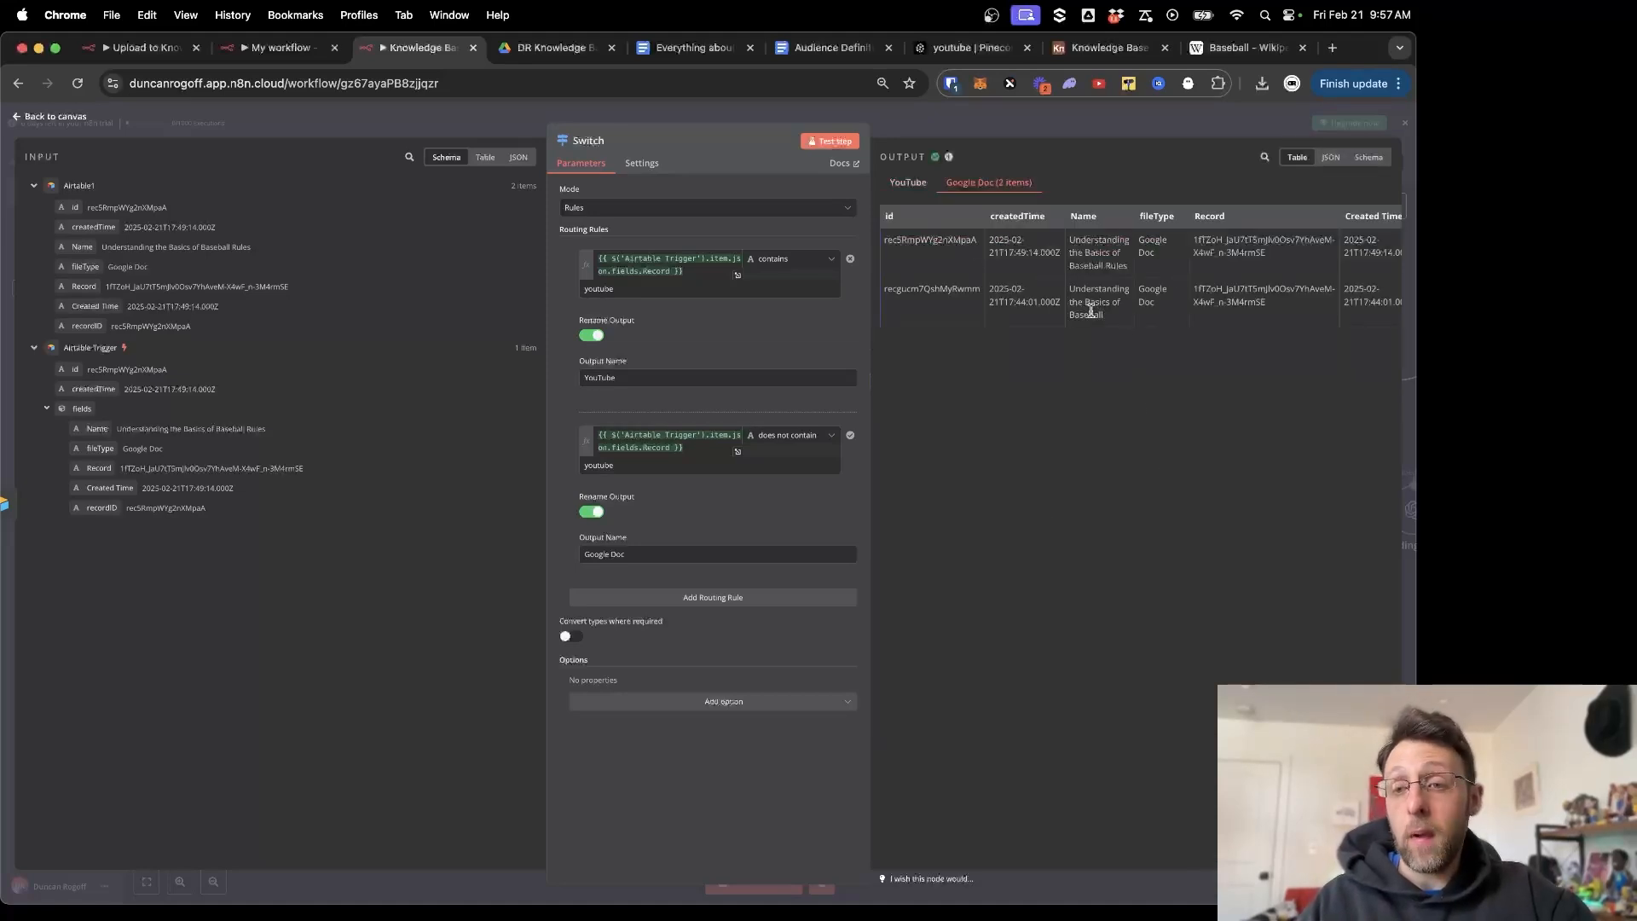
pyautogui.press('Escape')
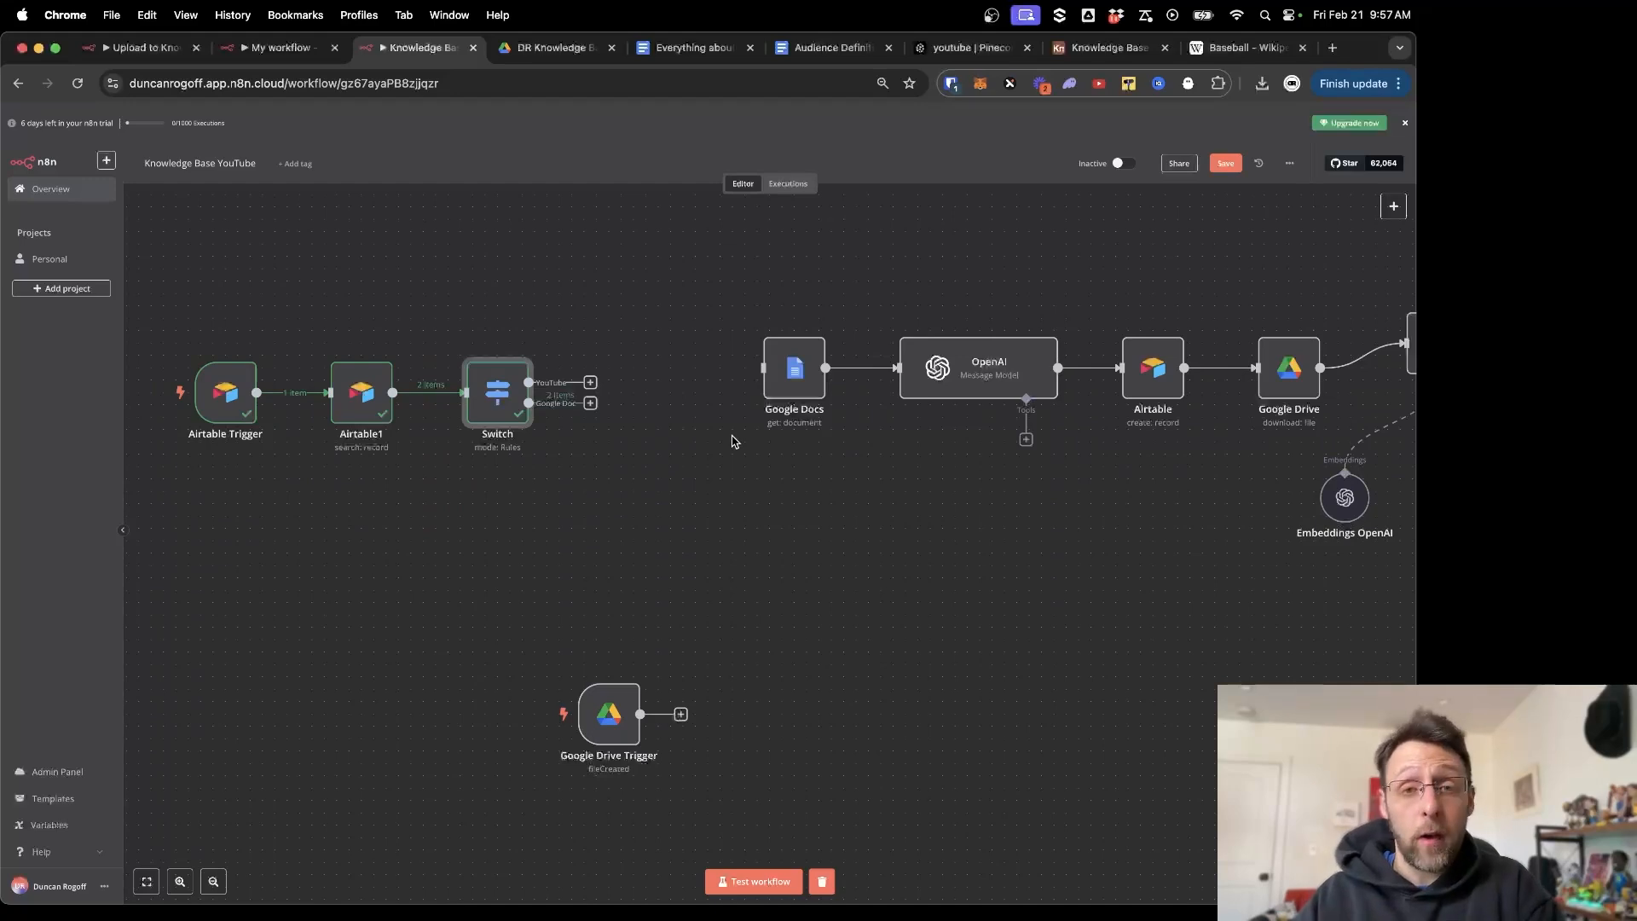
# Wire the Google Doc output to the Google Docs node and set Doc ID to {{ $json.Record }}.
pyautogui.moveTo(780, 384); pyautogui.dragTo(712, 459)
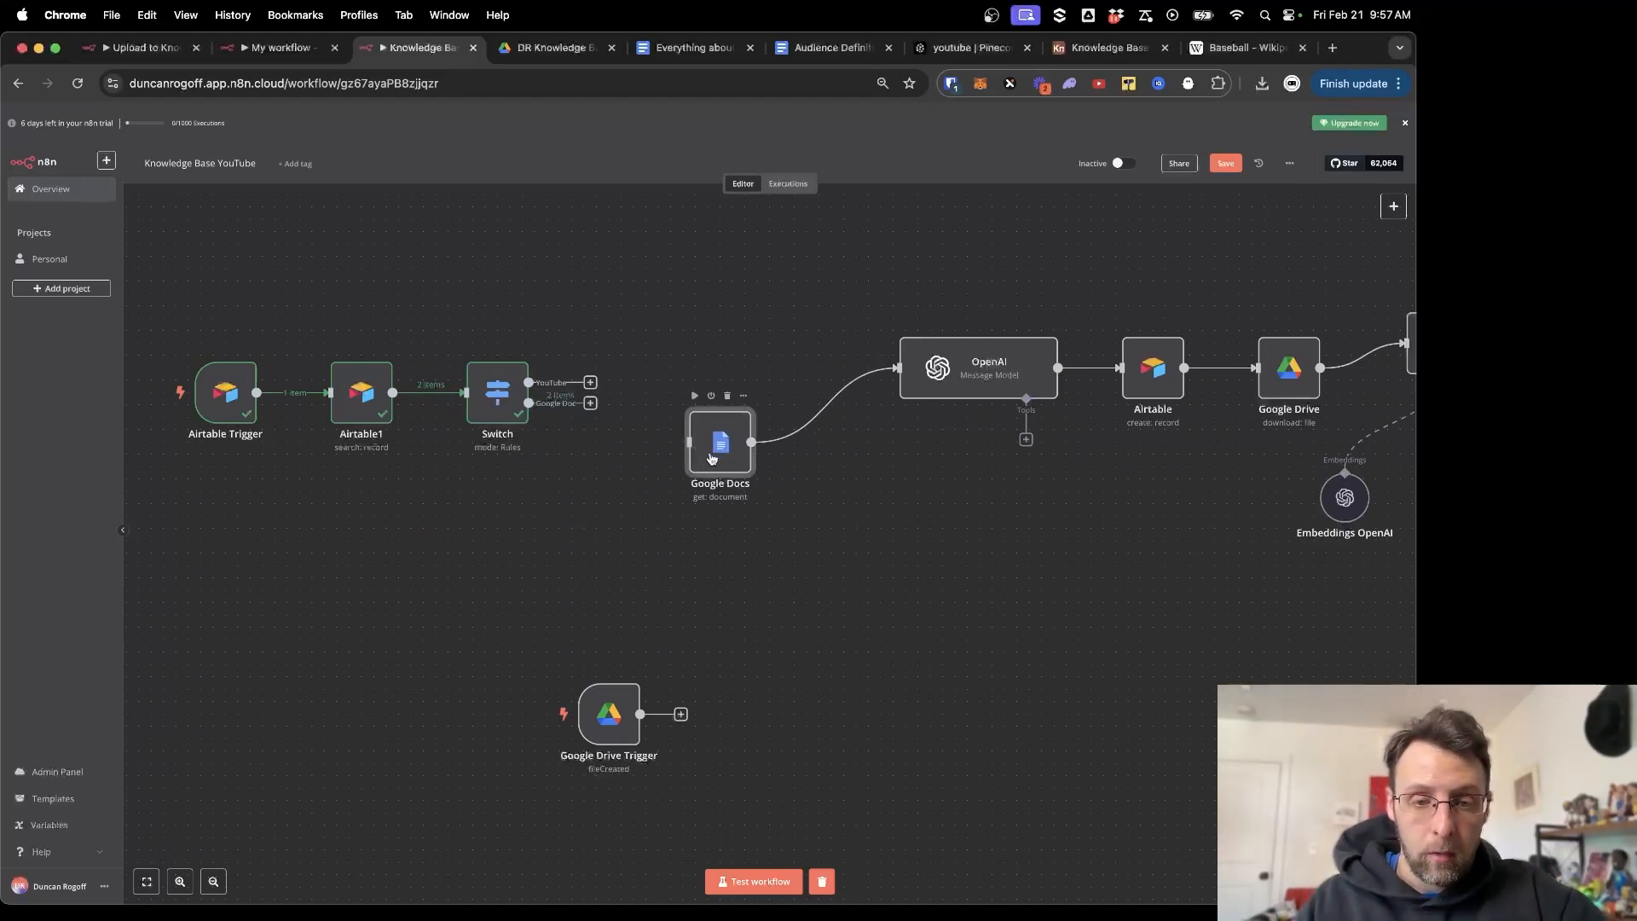
pyautogui.moveTo(590, 404); pyautogui.dragTo(689, 442)
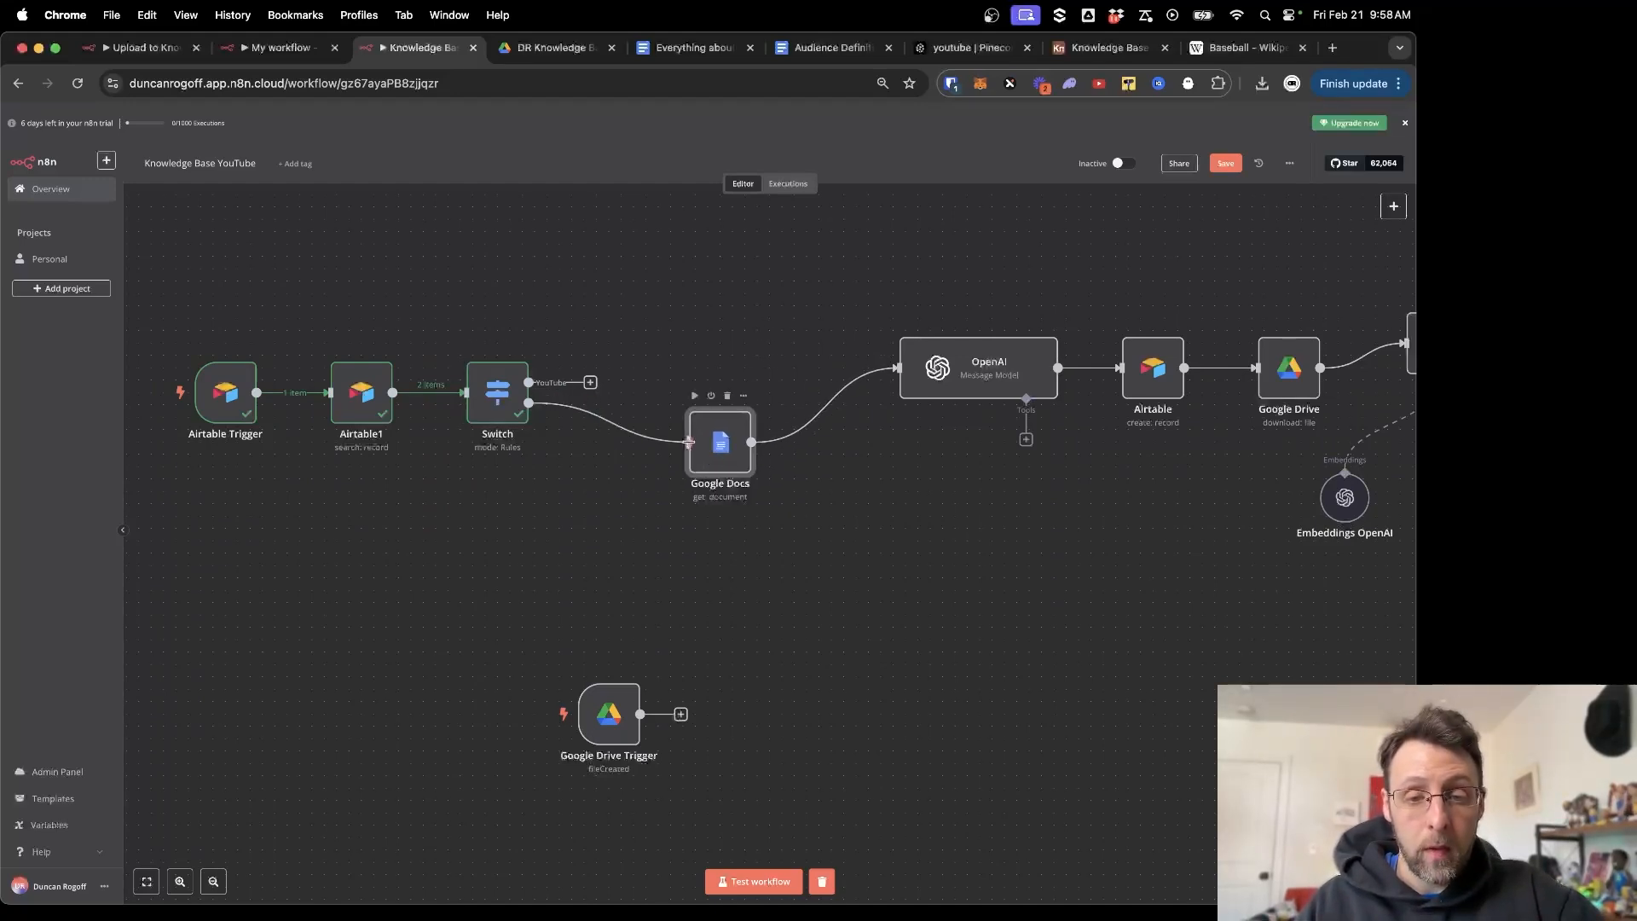
pyautogui.doubleClick(722, 443)
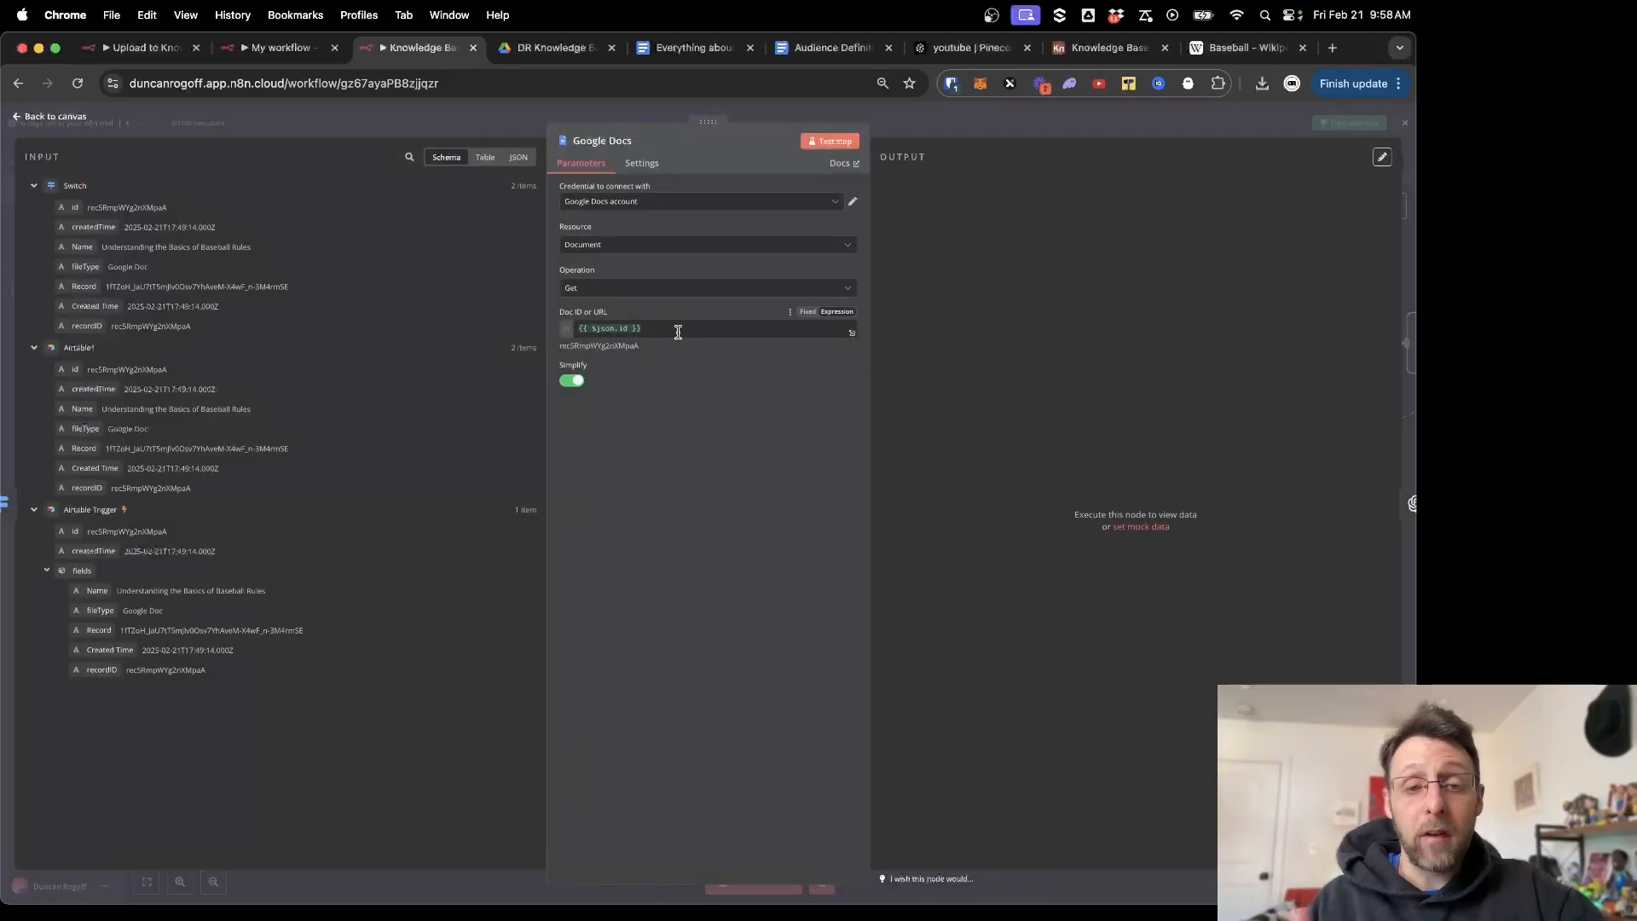
pyautogui.moveTo(678, 332); pyautogui.dragTo(555, 318)
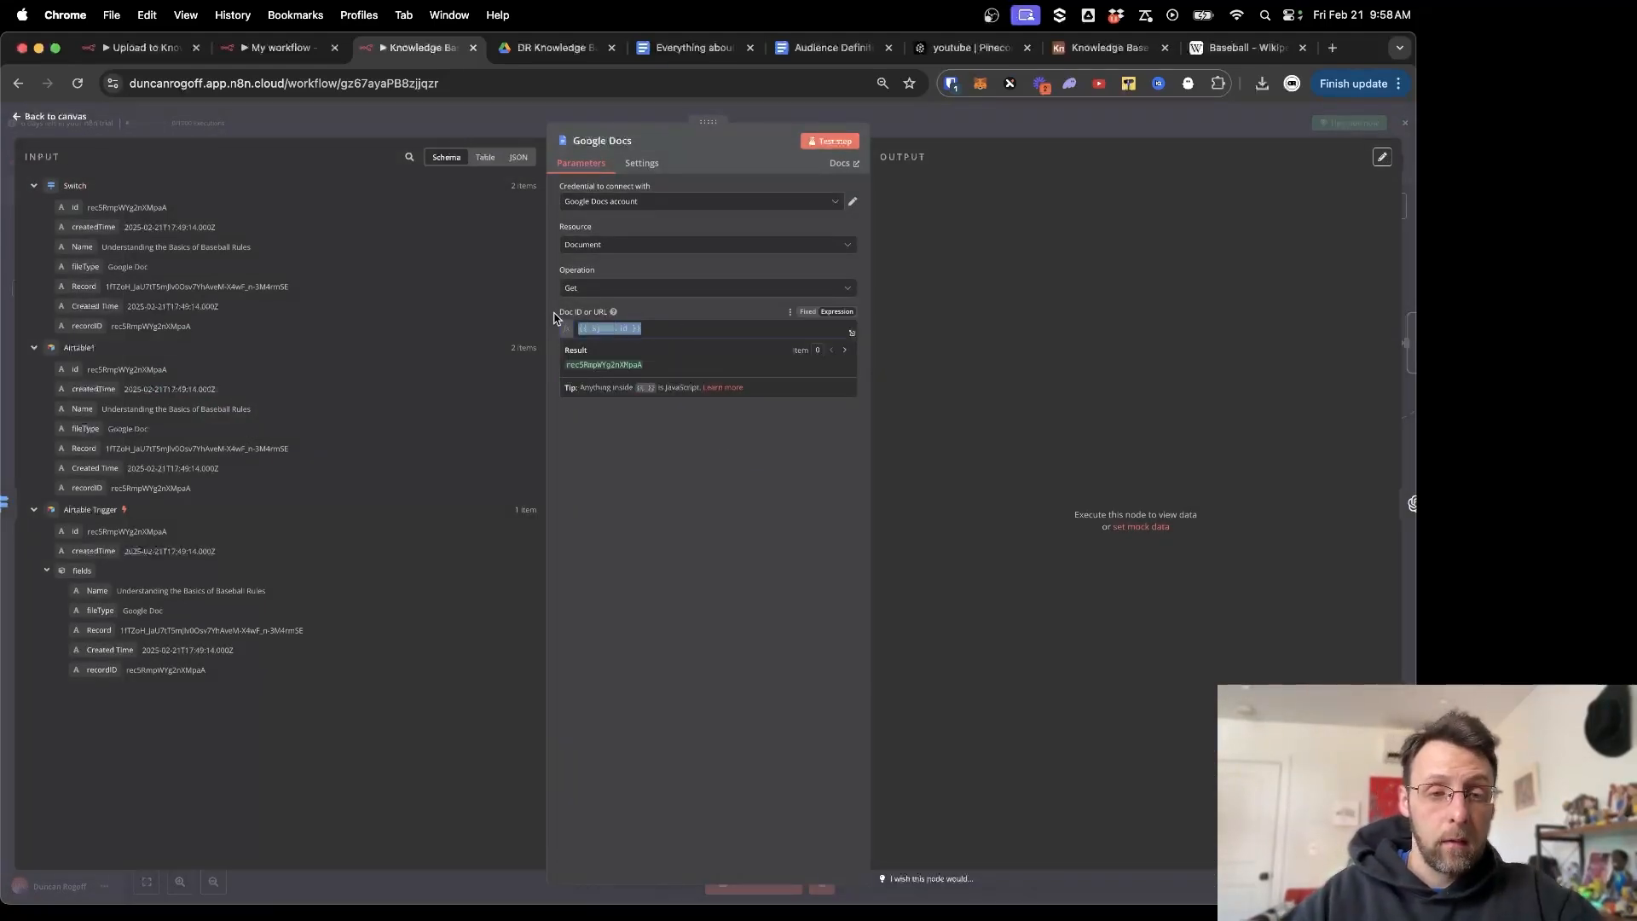
pyautogui.press('BackSpace')
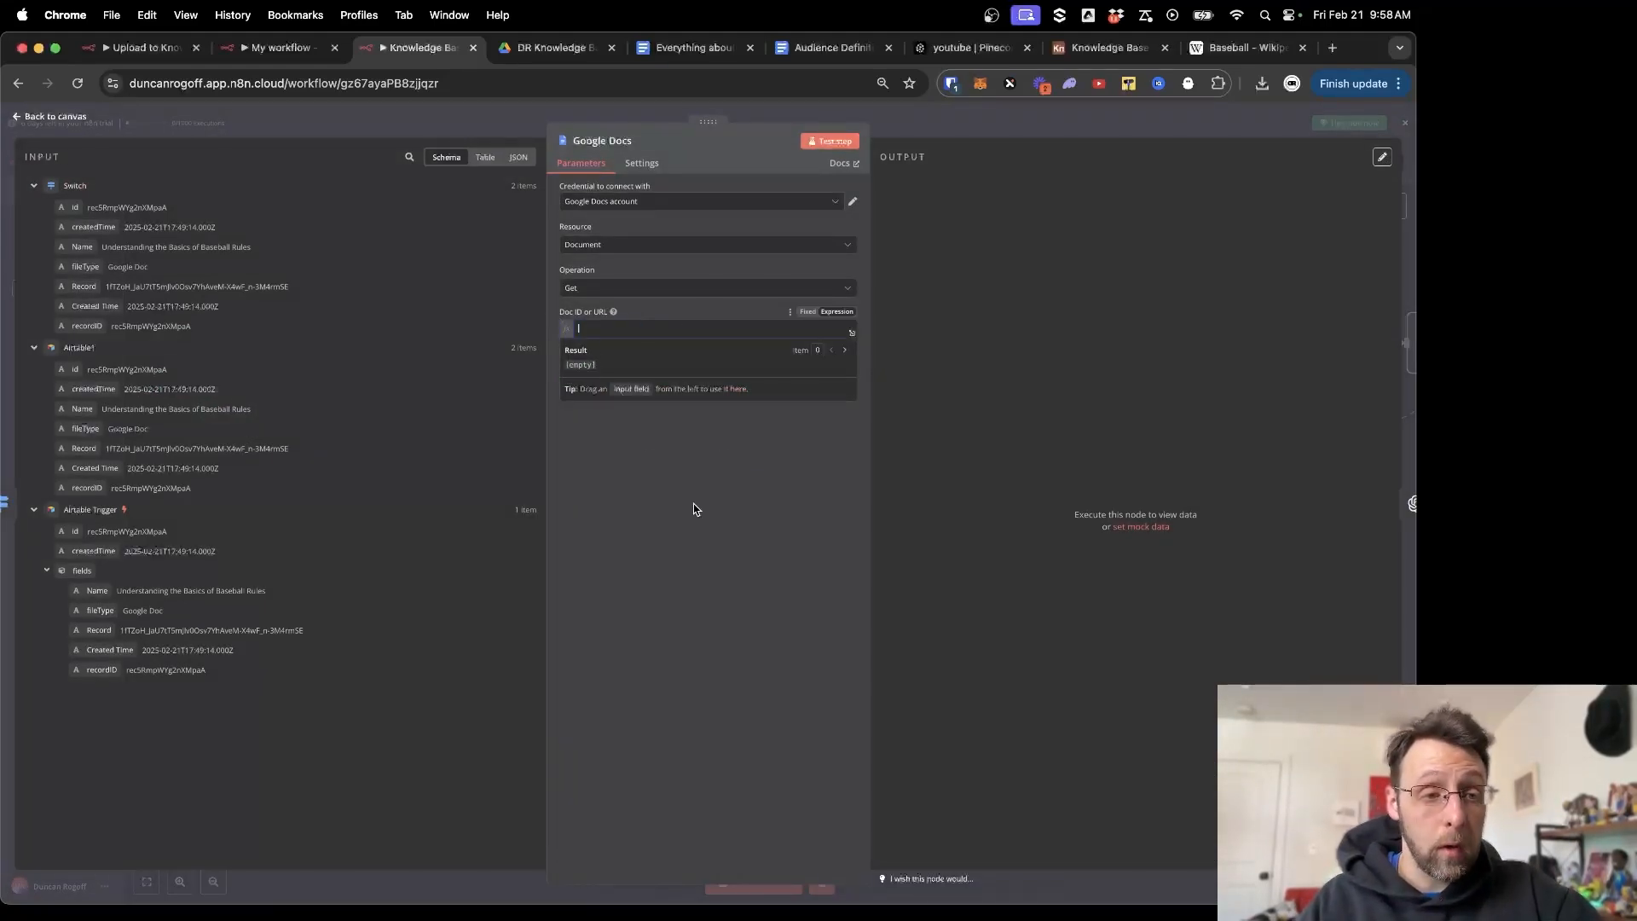
pyautogui.moveTo(69, 288); pyautogui.dragTo(641, 332)
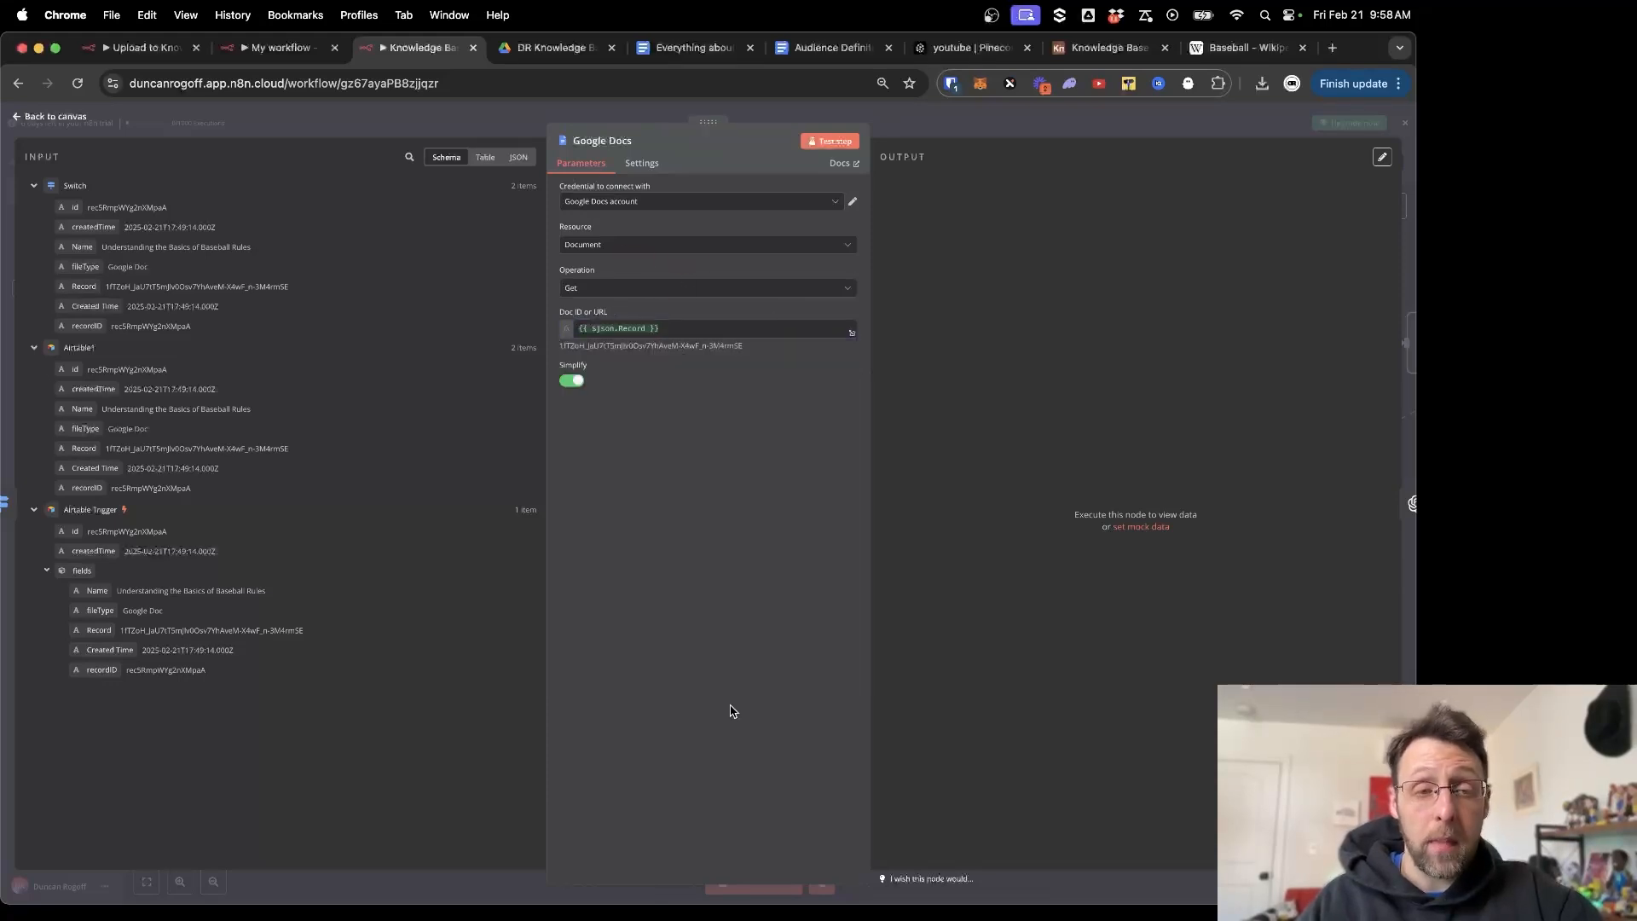
pyautogui.press('Escape')
# Delete the Airtable create-record node from the flow.
pyautogui.hscroll(5, 913, 503)
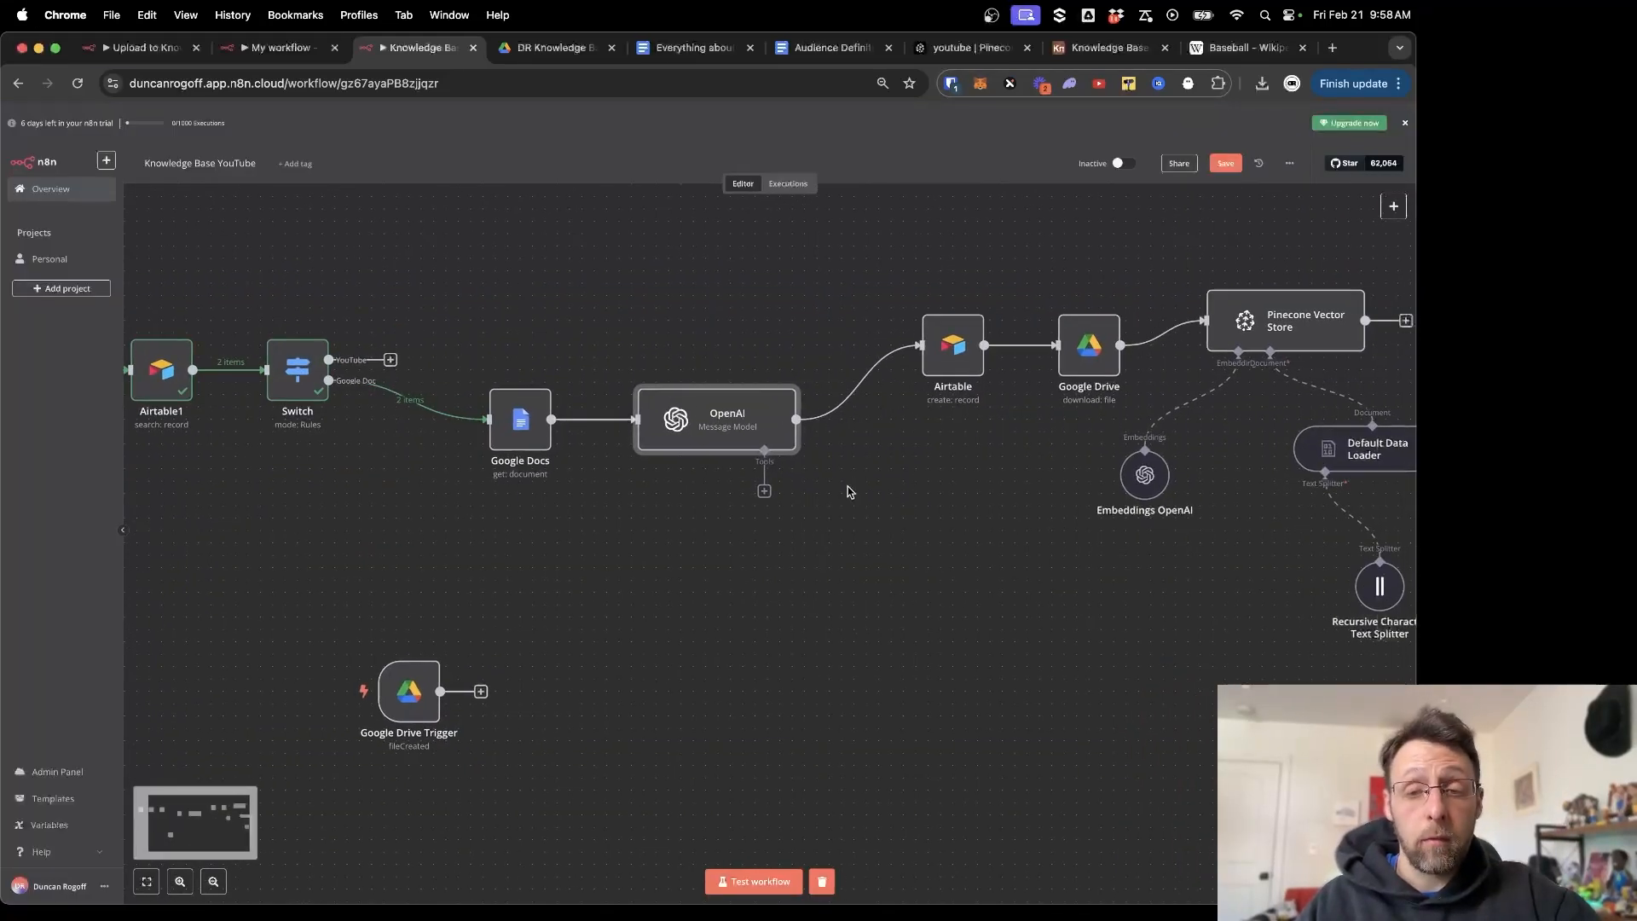
pyautogui.hscroll(5, 907, 511)
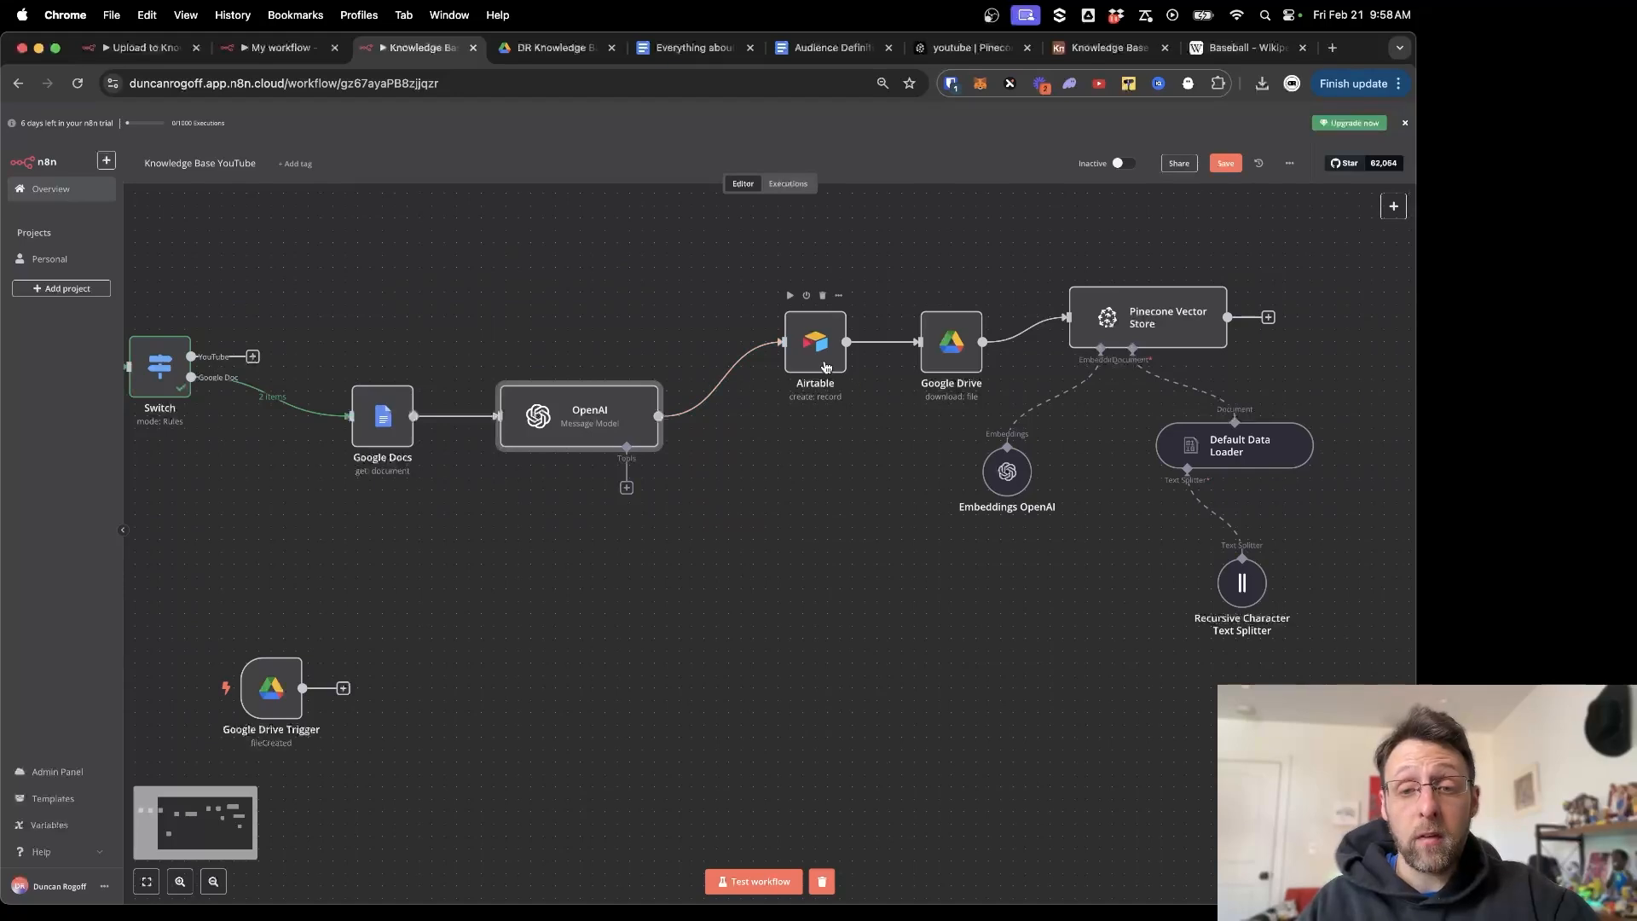
pyautogui.moveTo(824, 364); pyautogui.dragTo(823, 426)
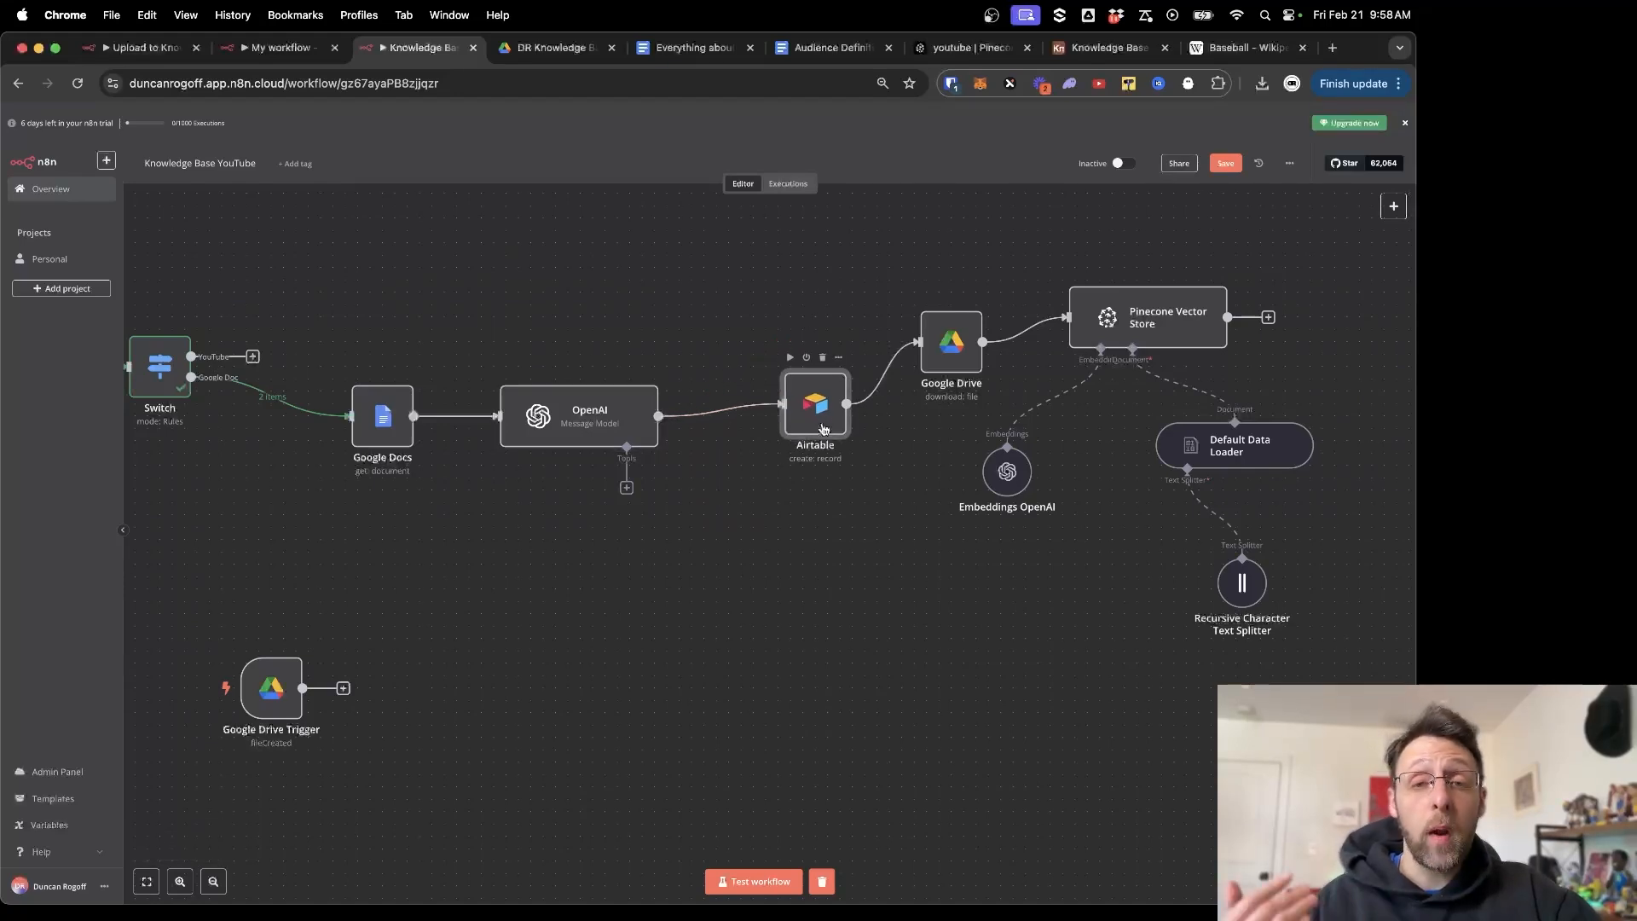
pyautogui.moveTo(723, 425)
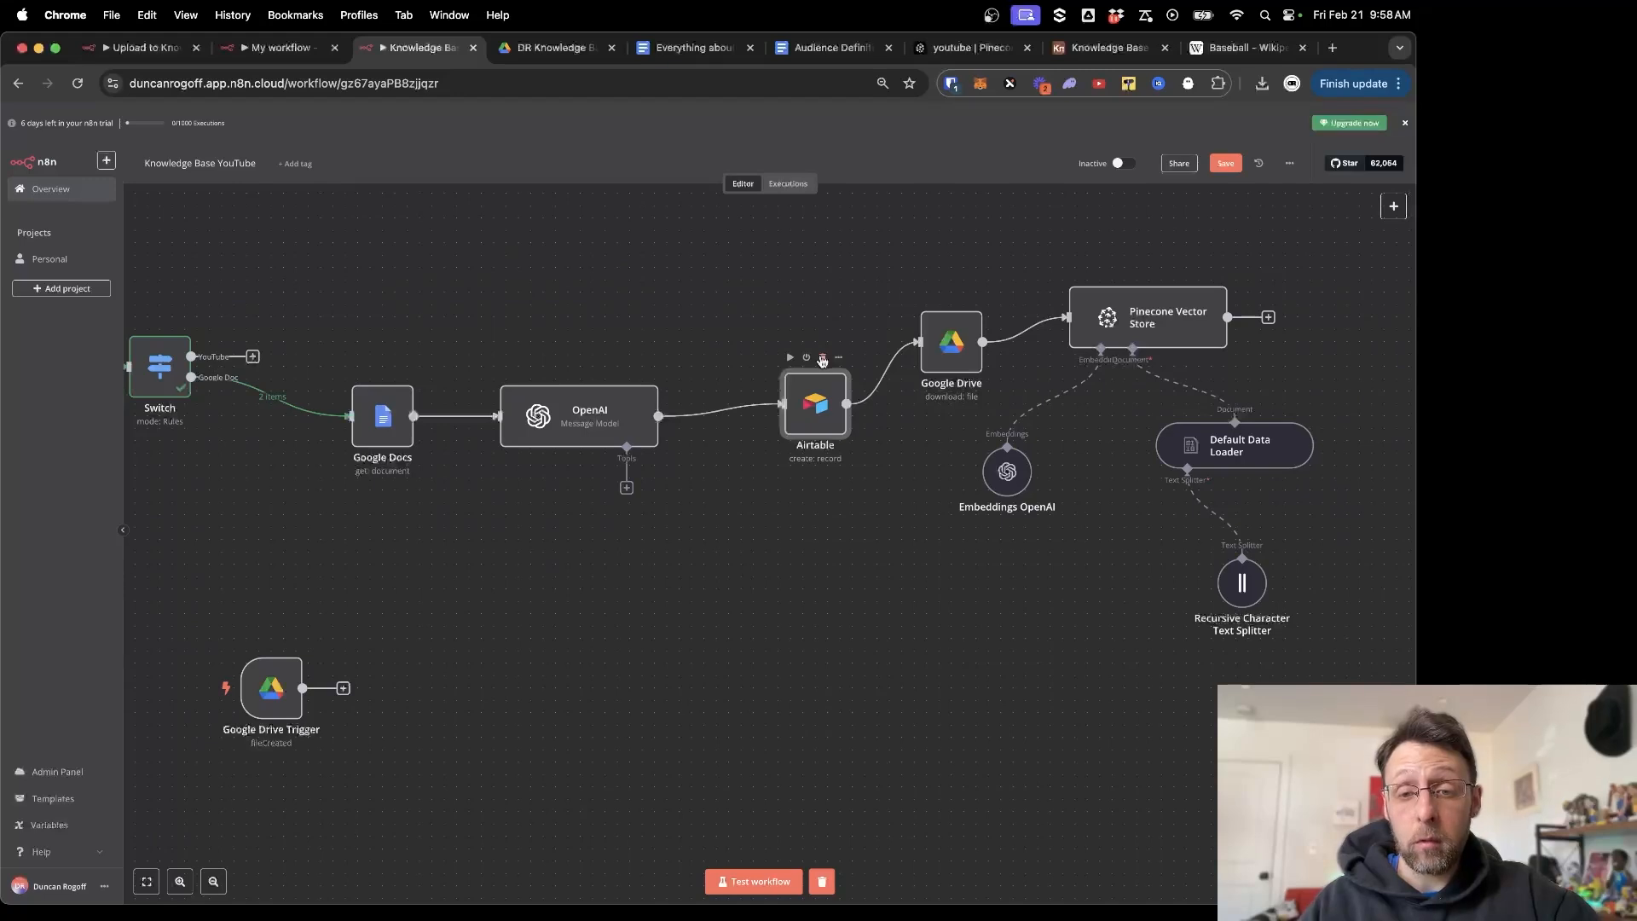
pyautogui.click(822, 359)
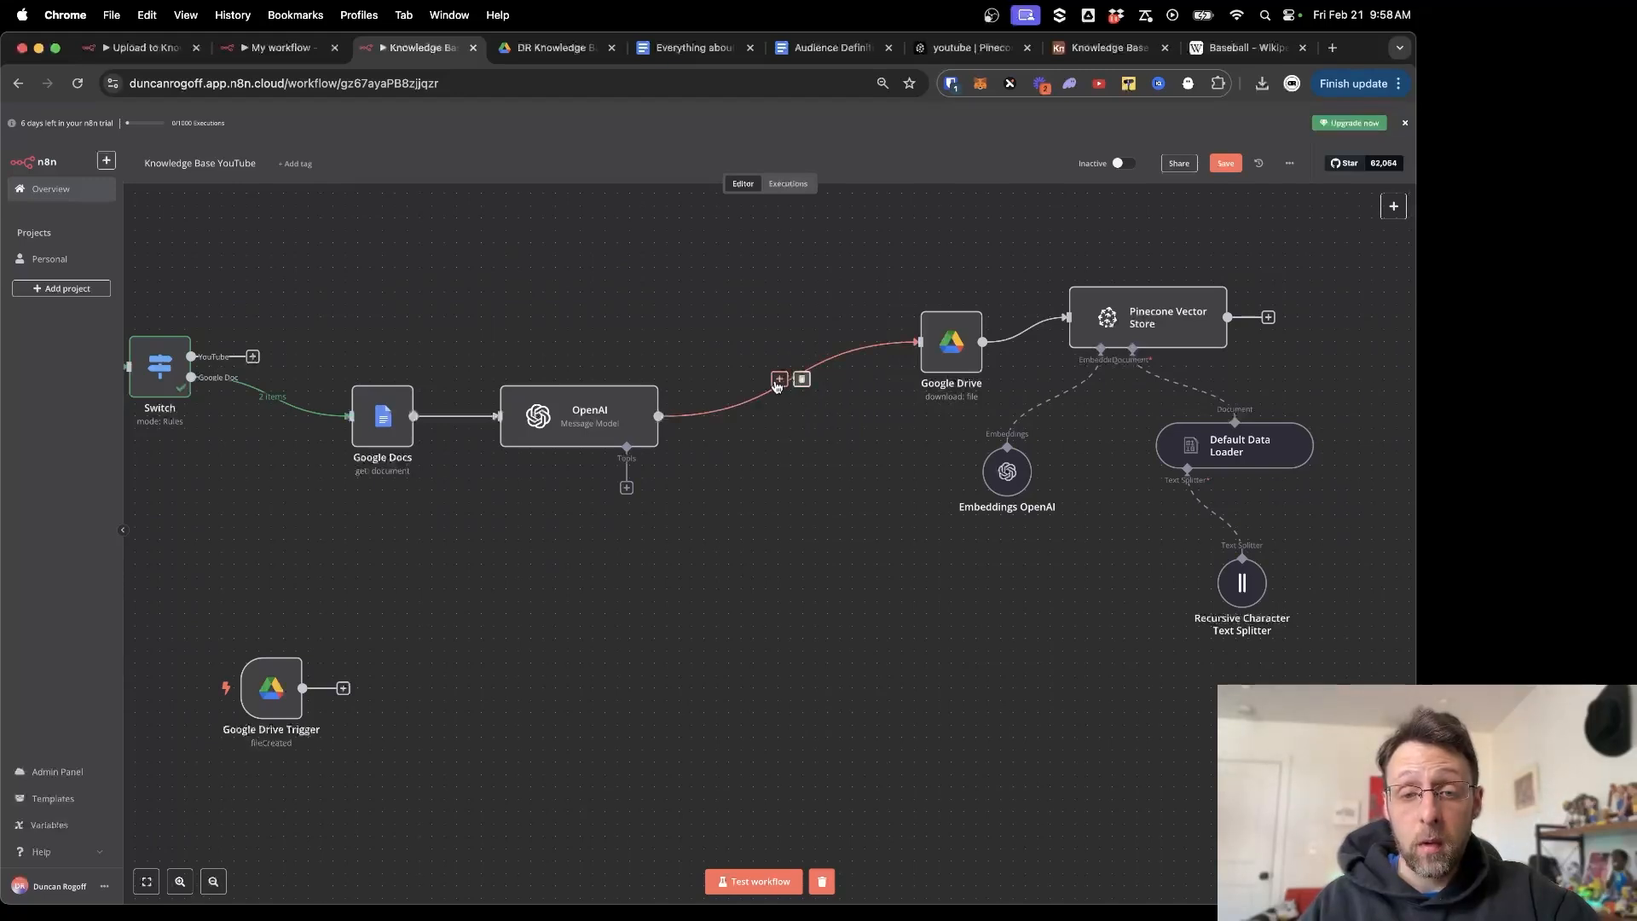
# Insert an Airtable Update record step between OpenAI and Google Drive.
pyautogui.click(778, 380)
pyautogui.write('air')
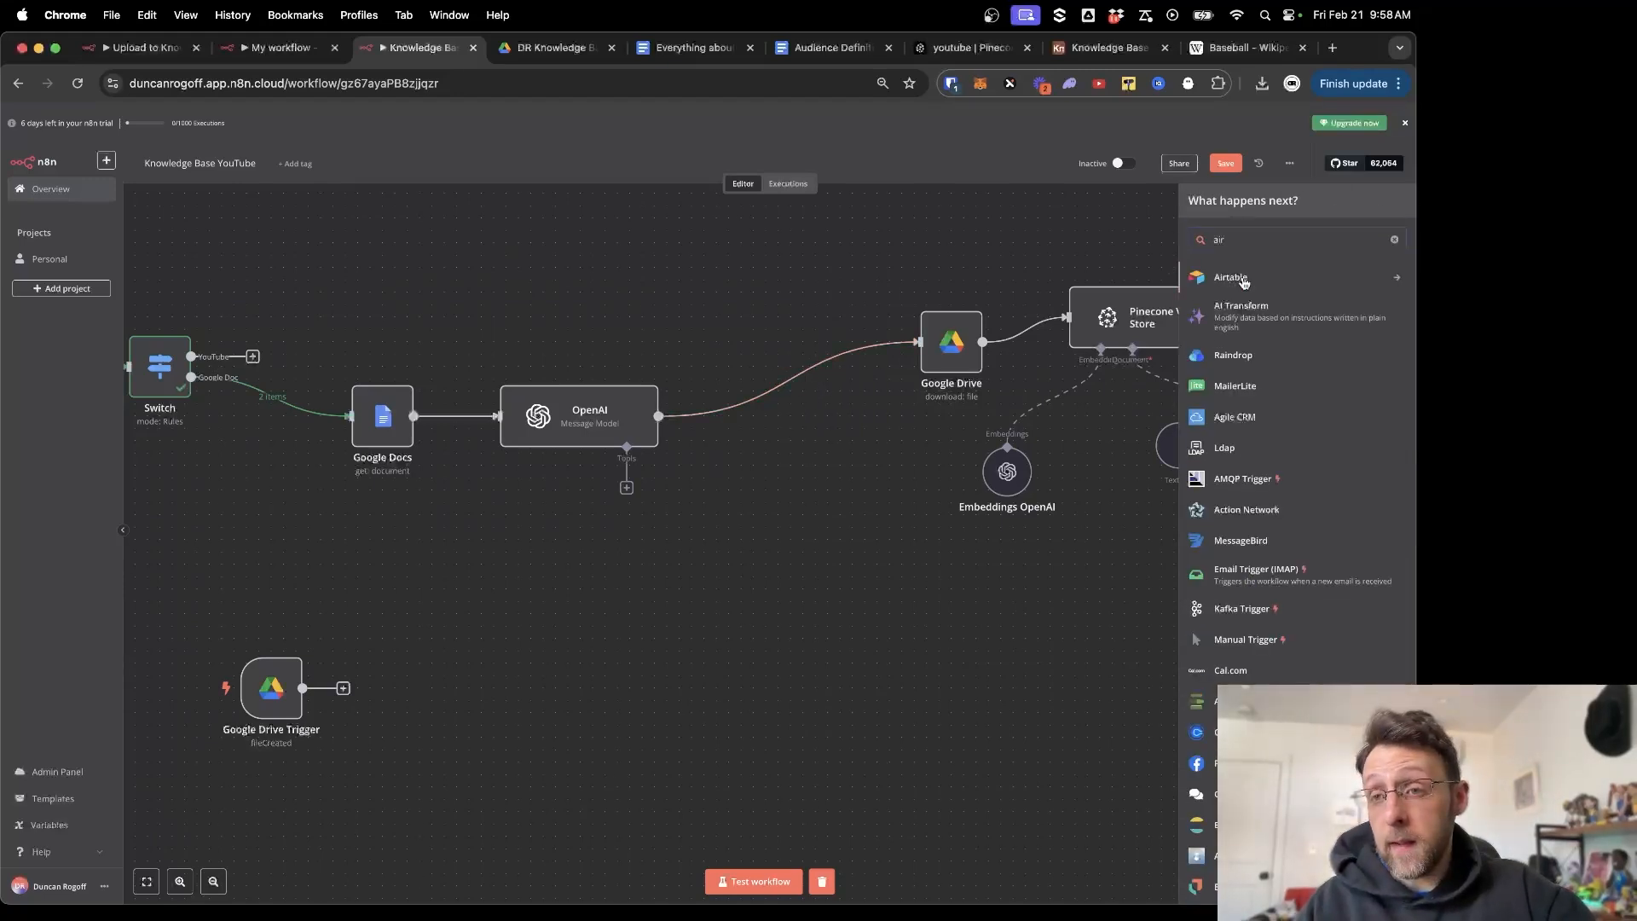
pyautogui.click(1244, 280)
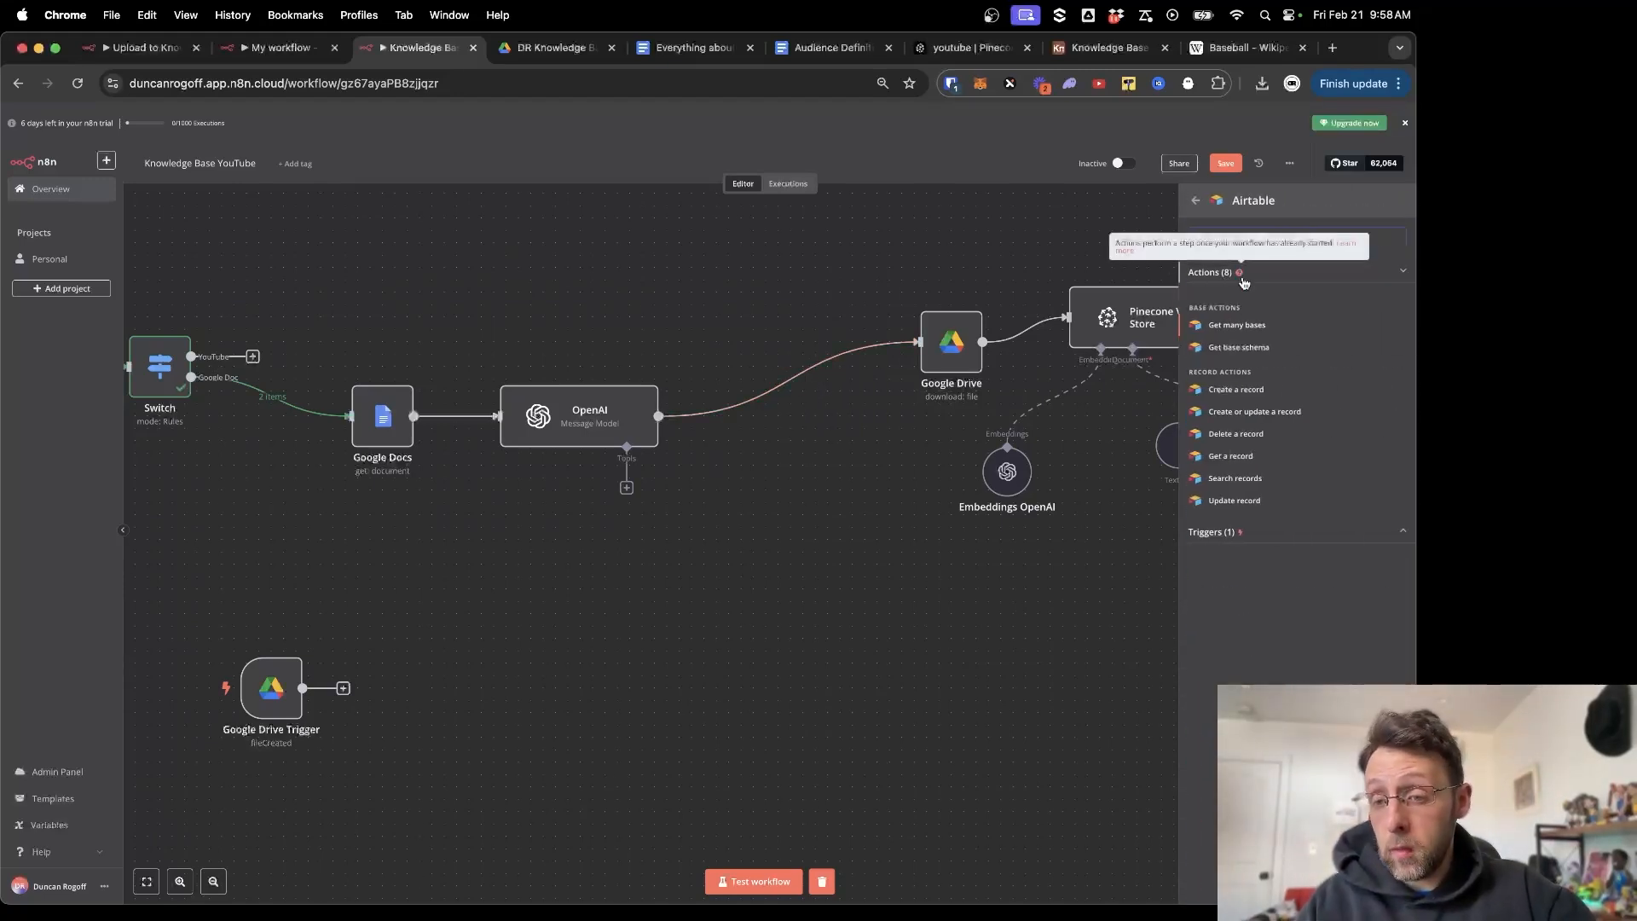
pyautogui.click(1234, 501)
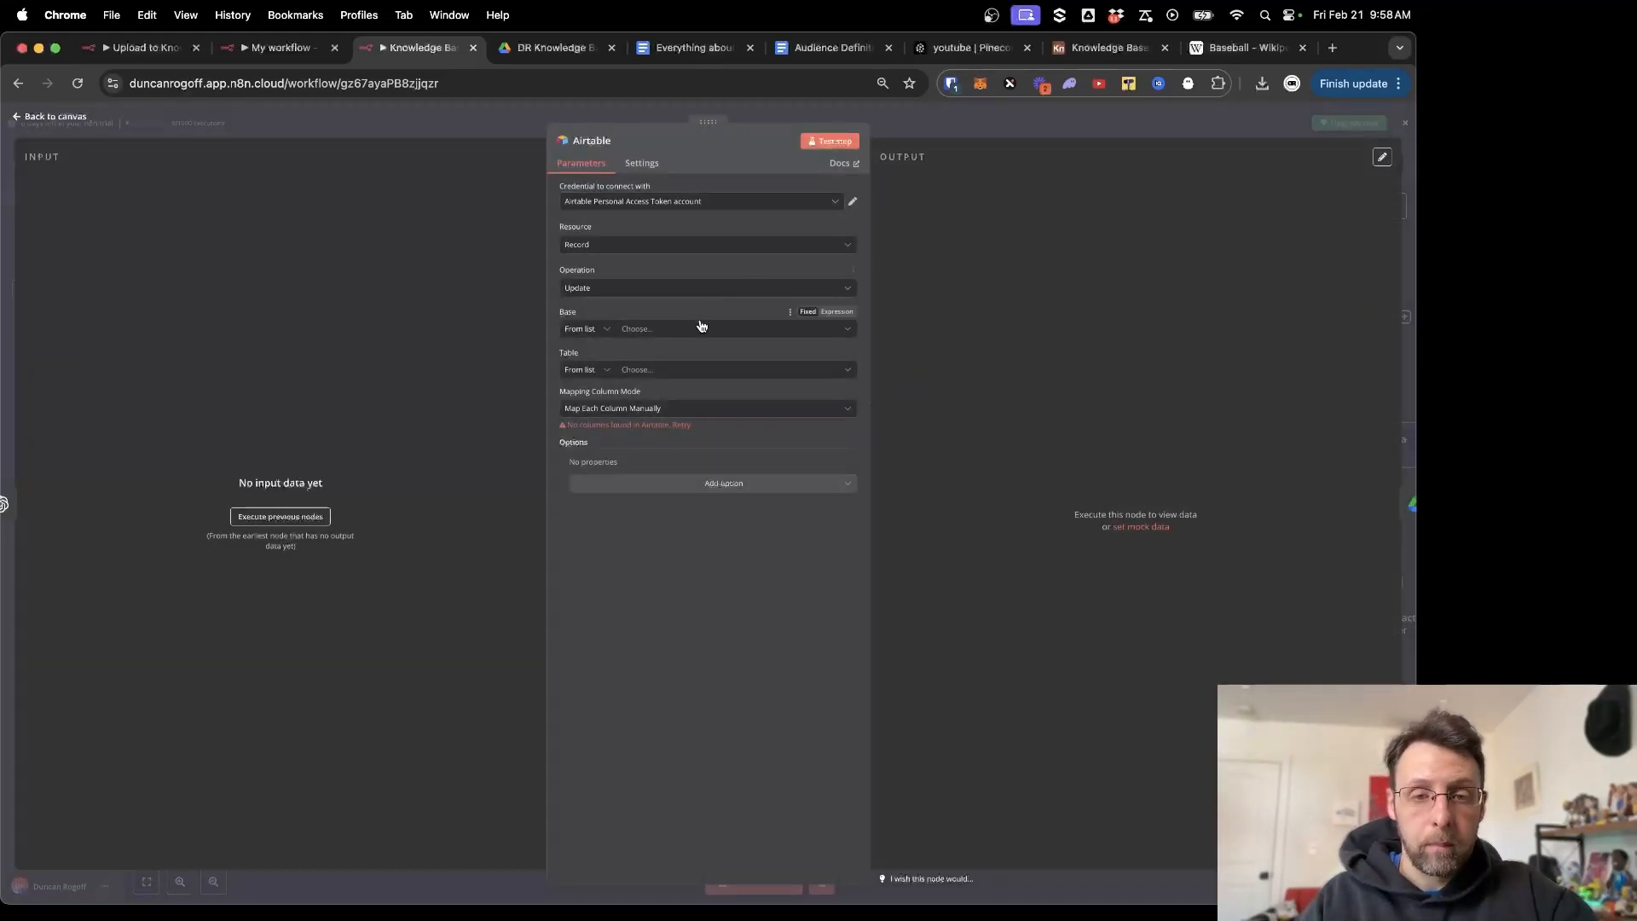
# Use the Airtable account credential with the Knowledge Base base and Table 1.
pyautogui.click(725, 202)
pyautogui.click(688, 226)
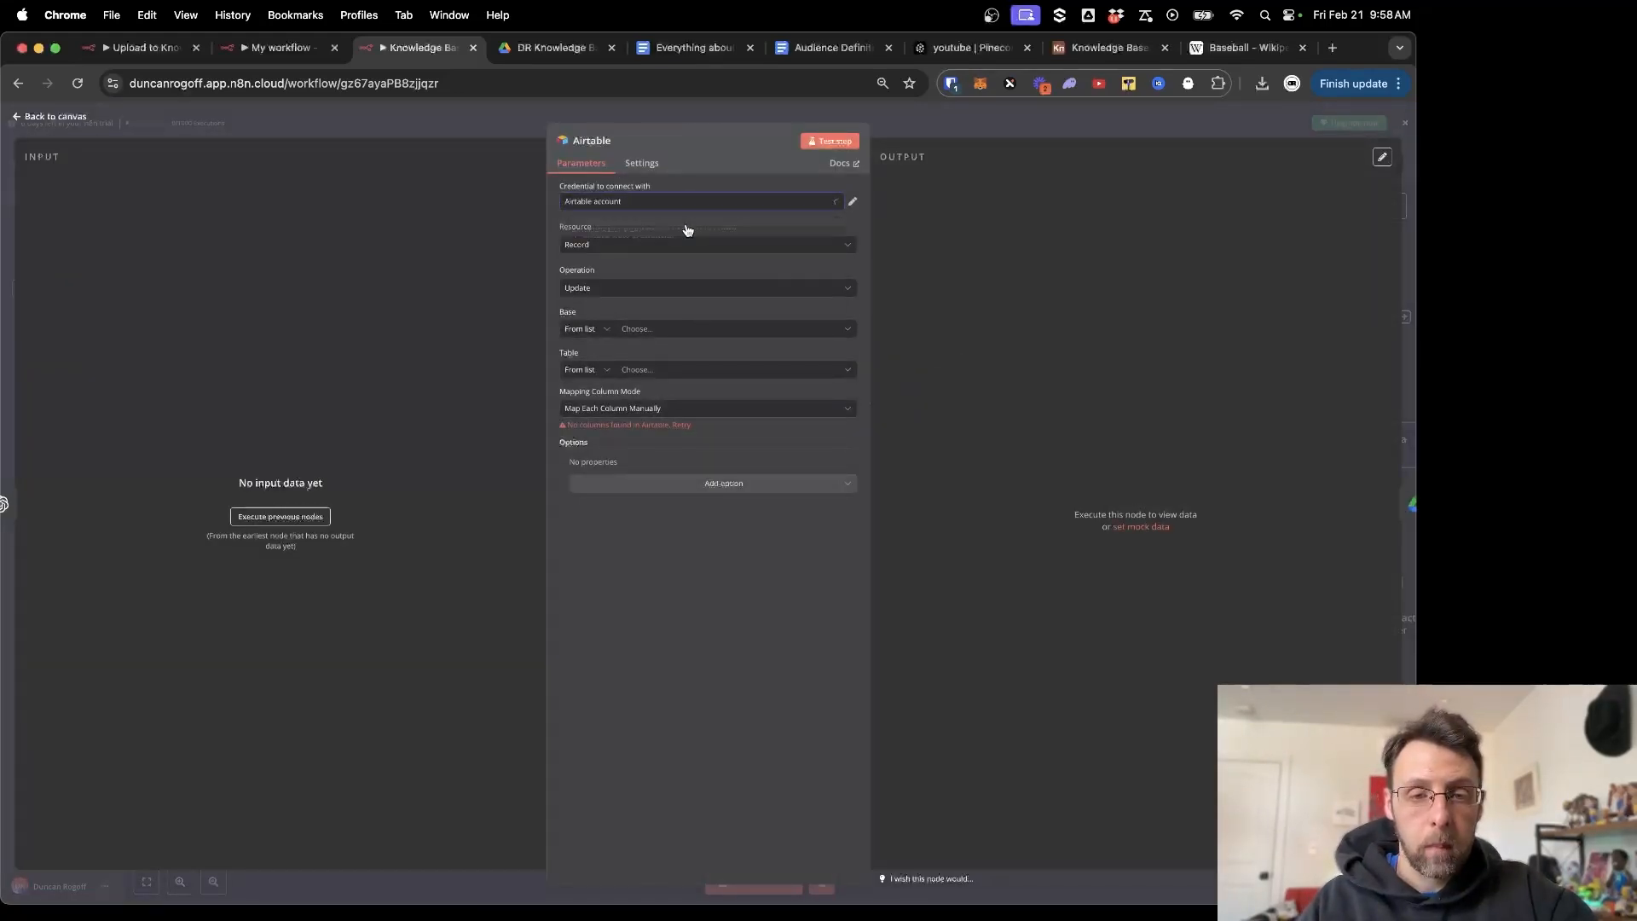
pyautogui.click(700, 332)
pyautogui.scroll(-5, 623, 447)
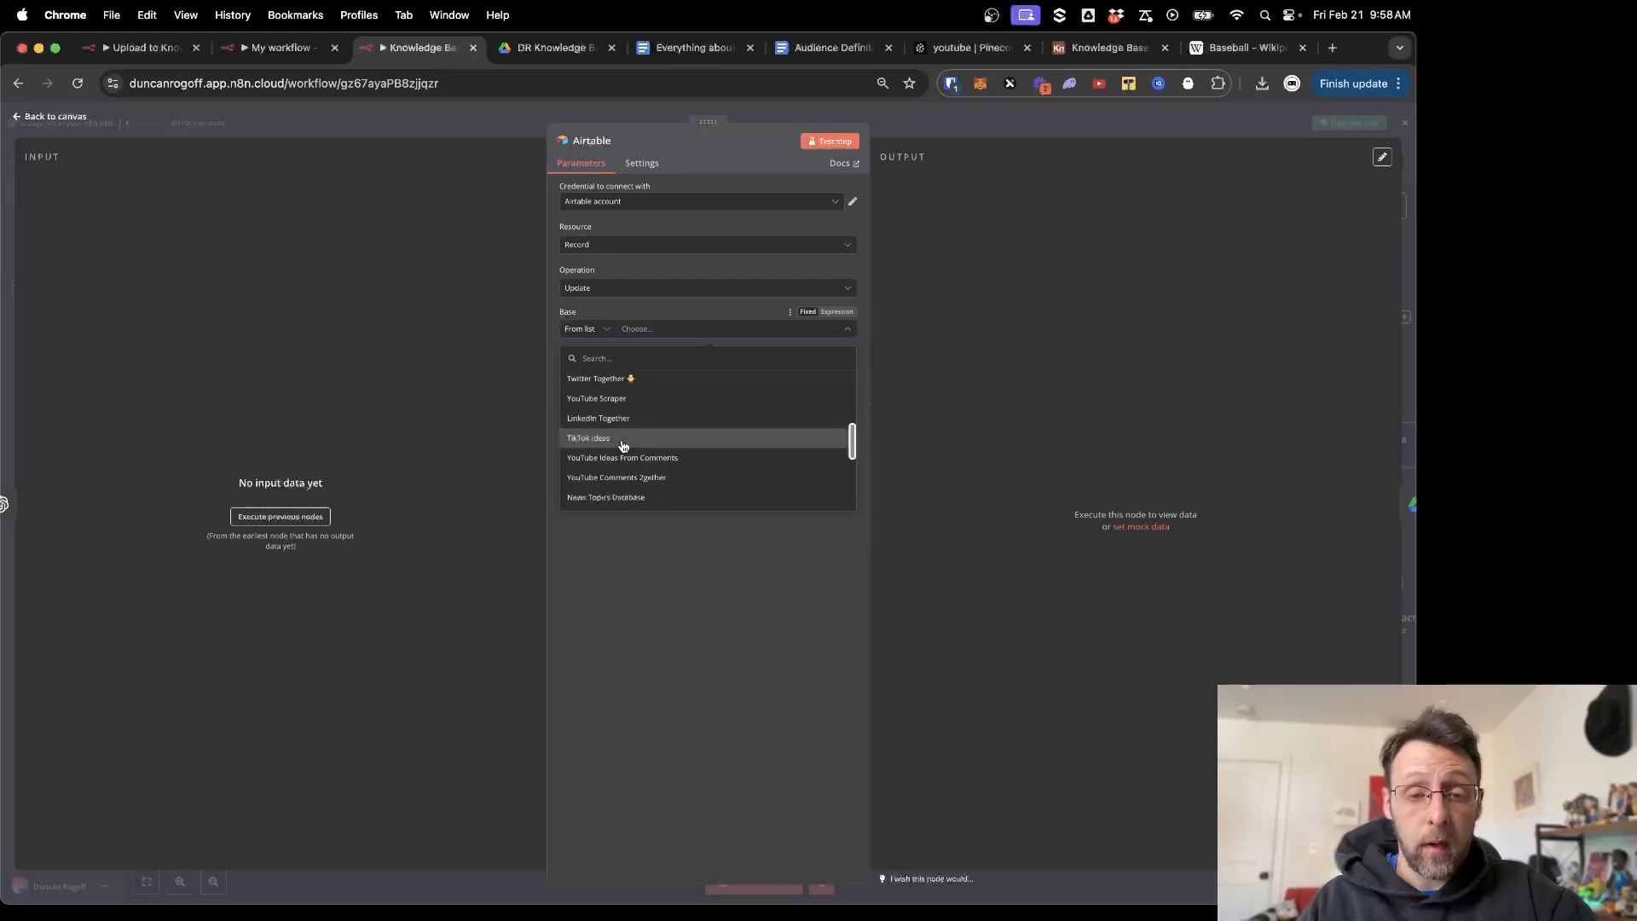
pyautogui.scroll(-3, 623, 447)
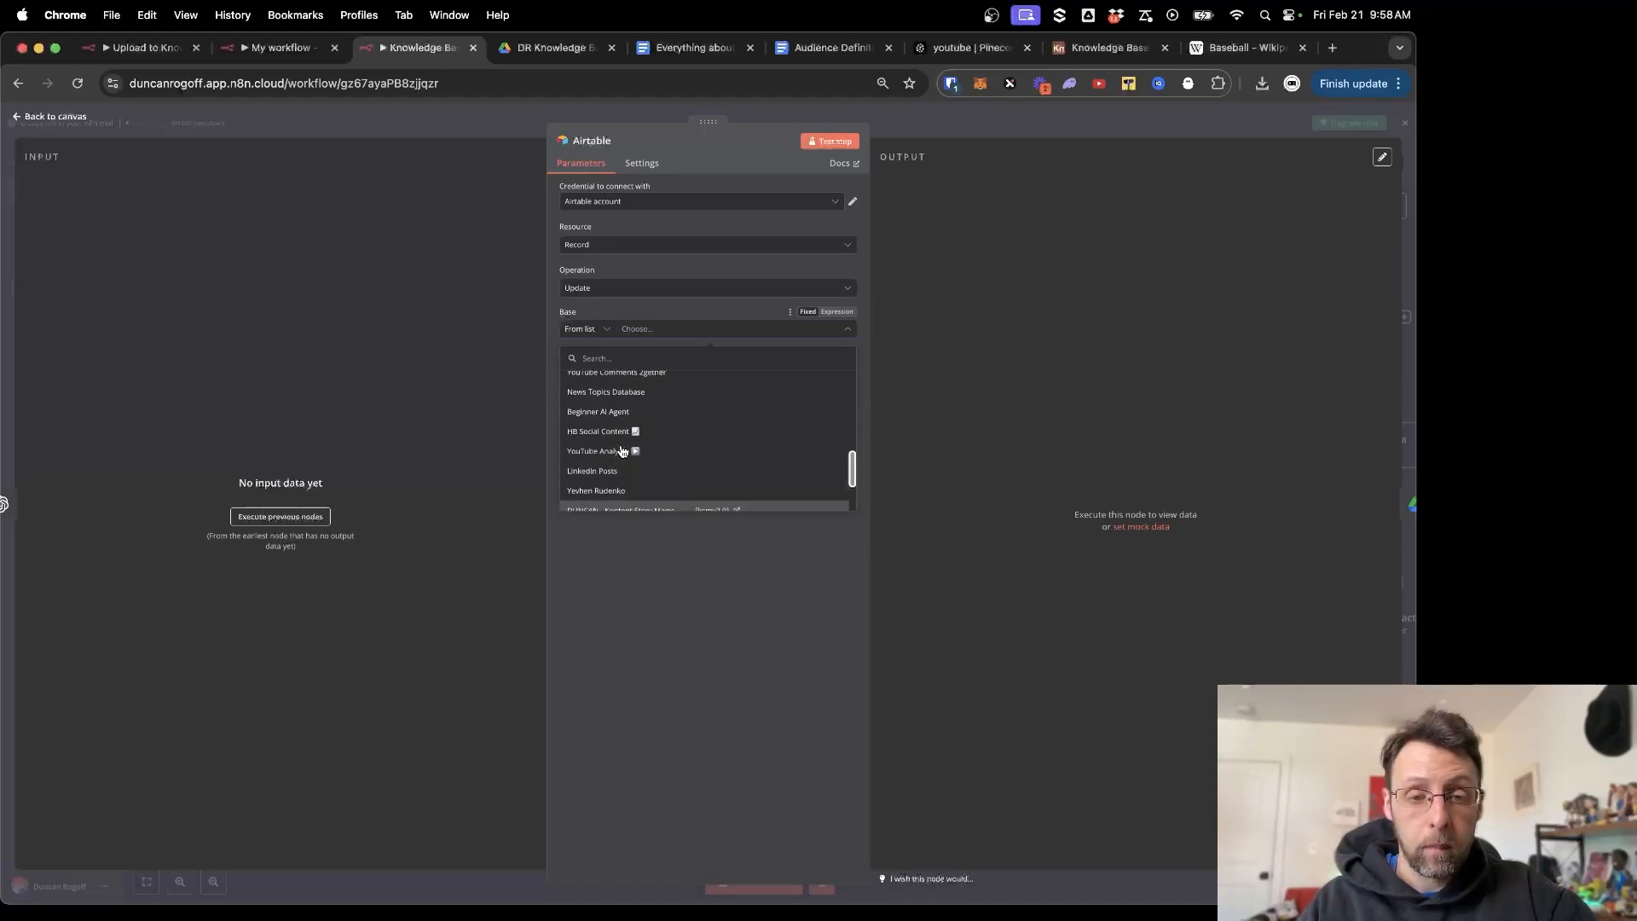
pyautogui.click(620, 442)
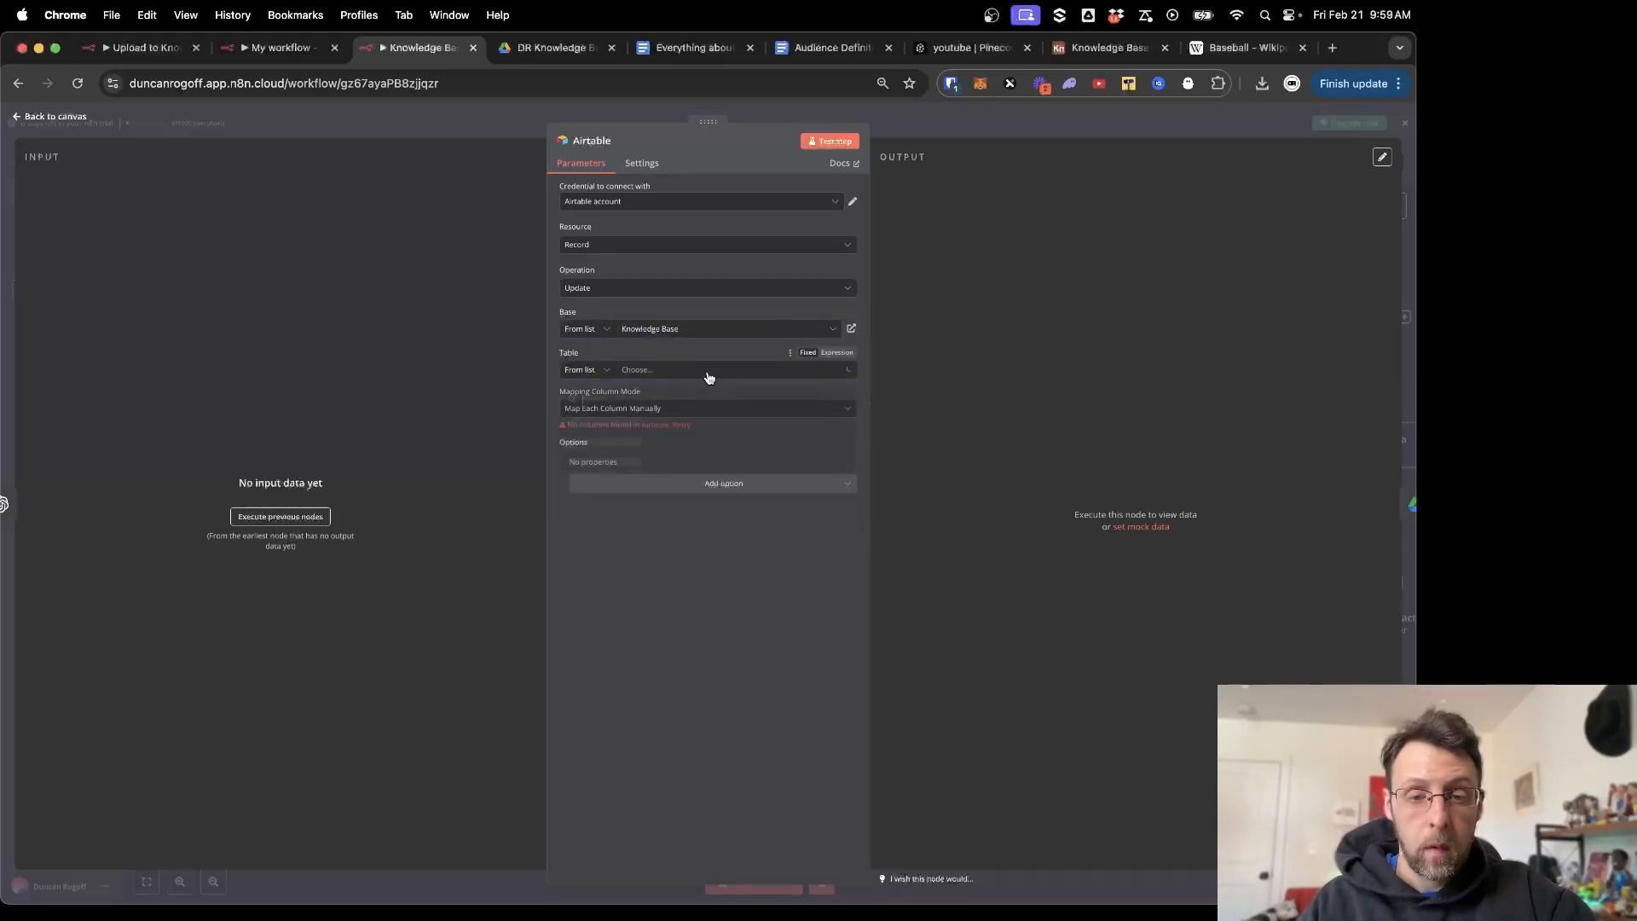
pyautogui.click(708, 373)
pyautogui.click(617, 424)
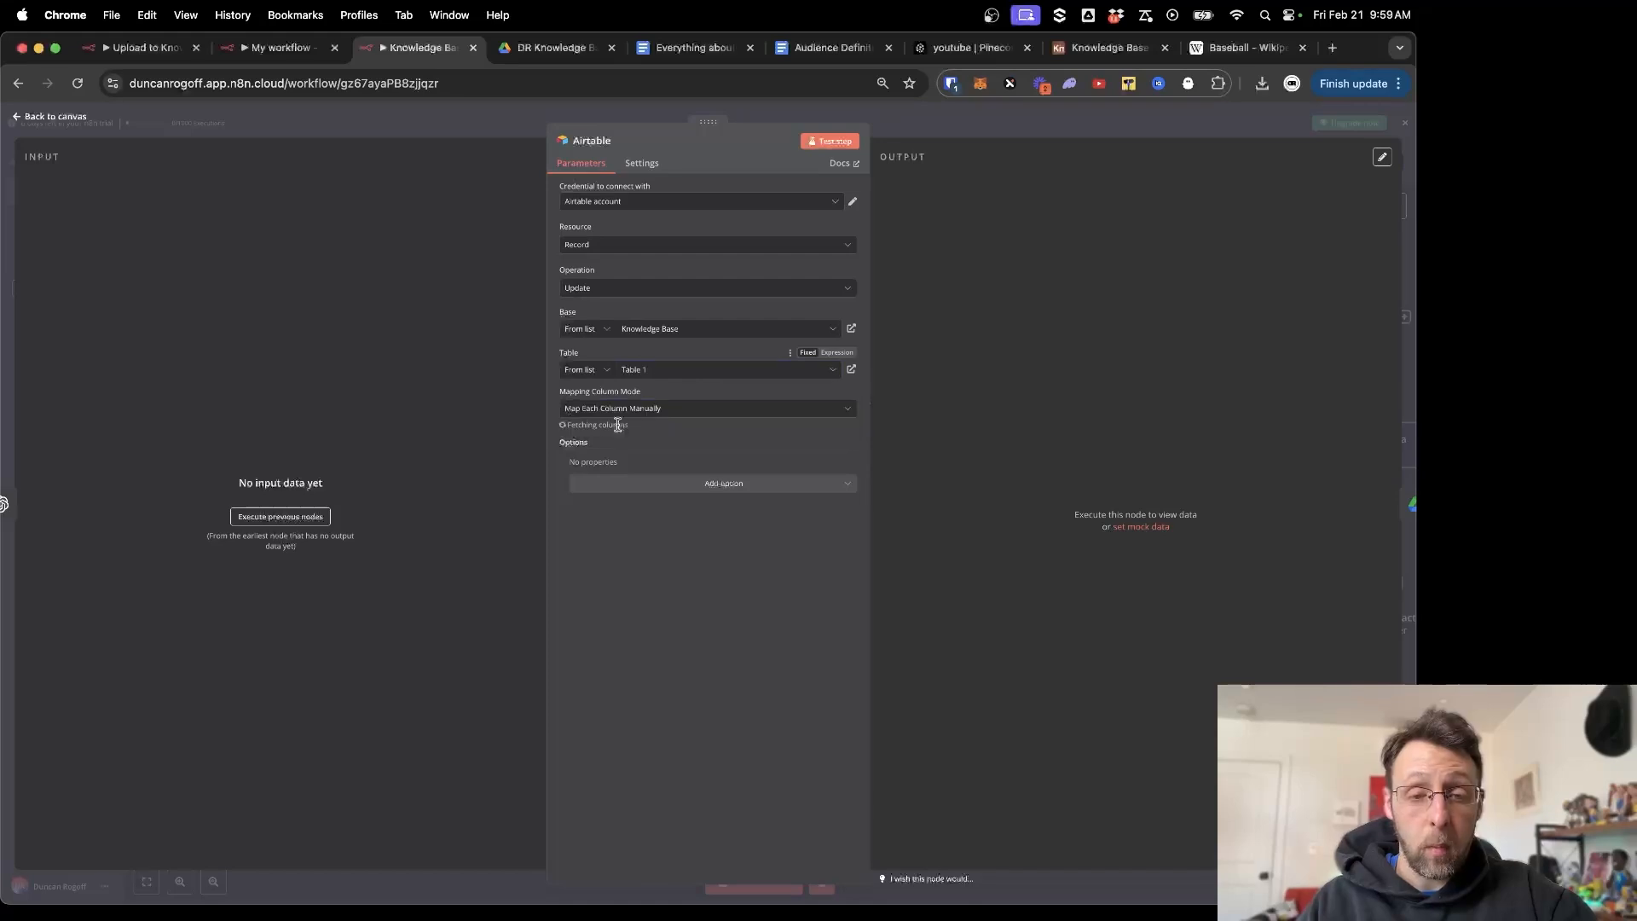
# Match records on the trigger's id and fill Name with {{ $json.message.content }}.
pyautogui.click(295, 518)
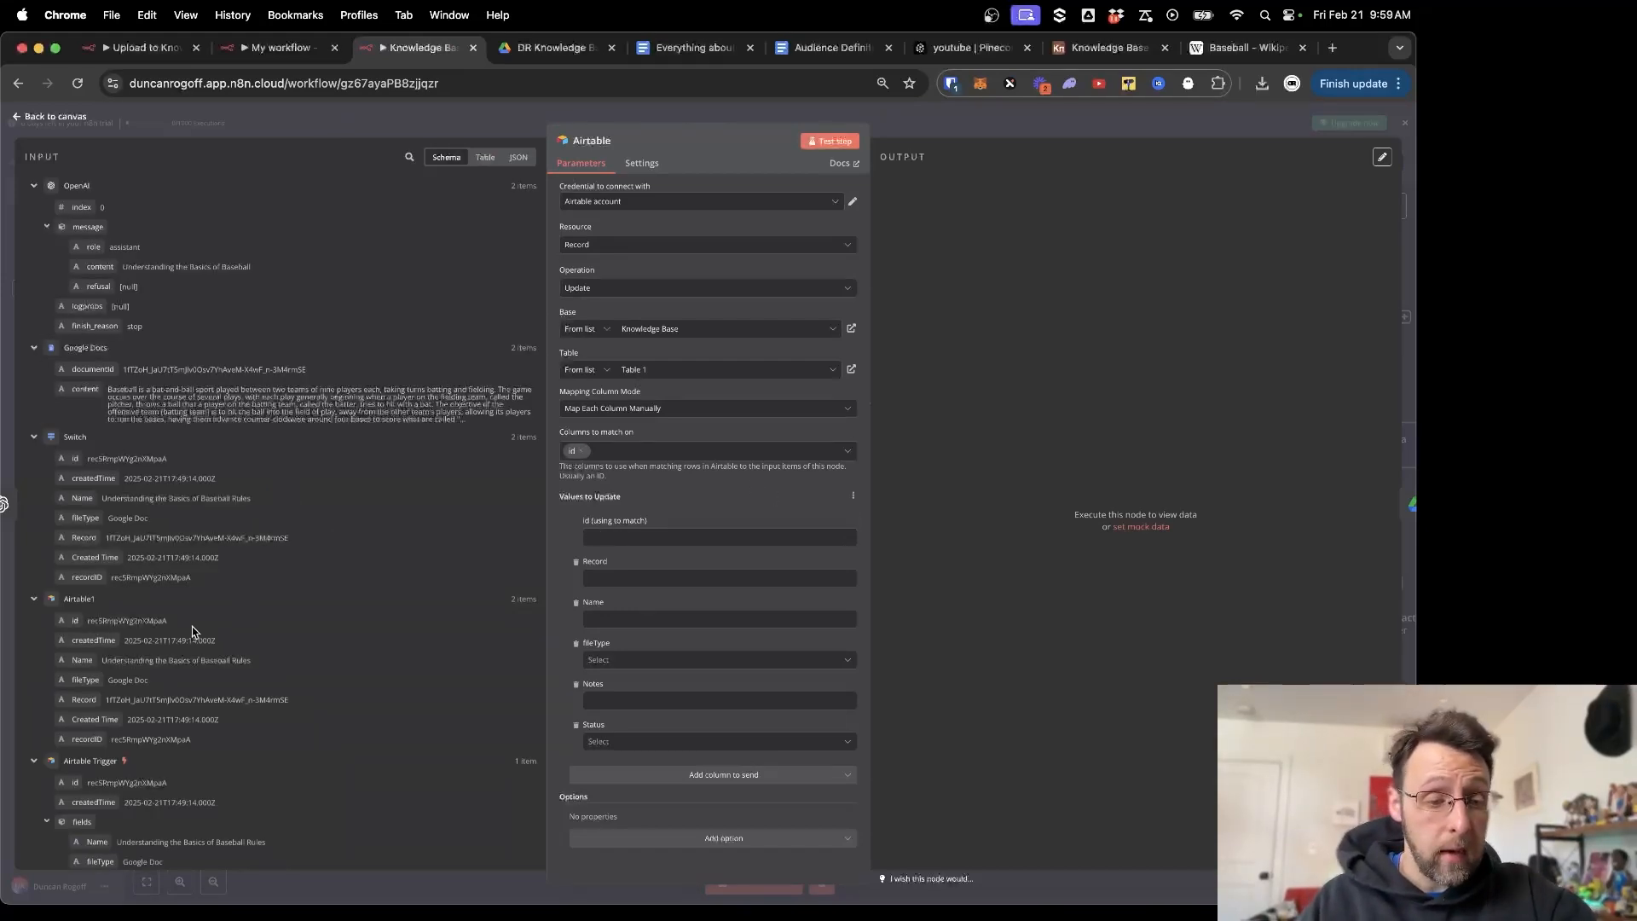
pyautogui.scroll(-3, 341, 579)
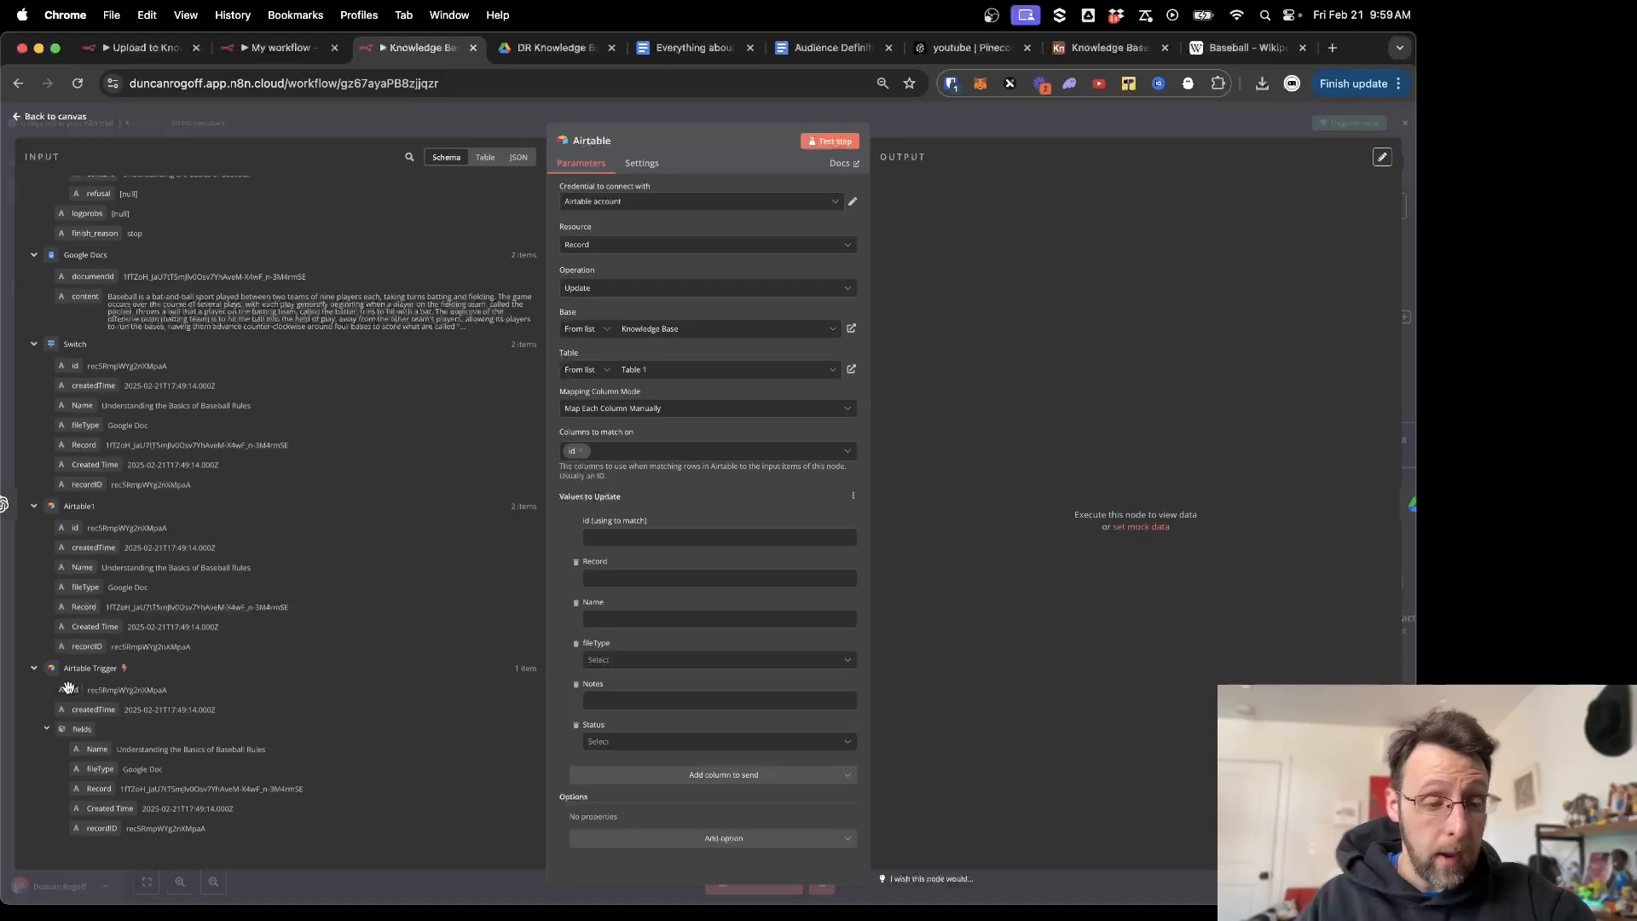
pyautogui.moveTo(68, 687); pyautogui.dragTo(605, 537)
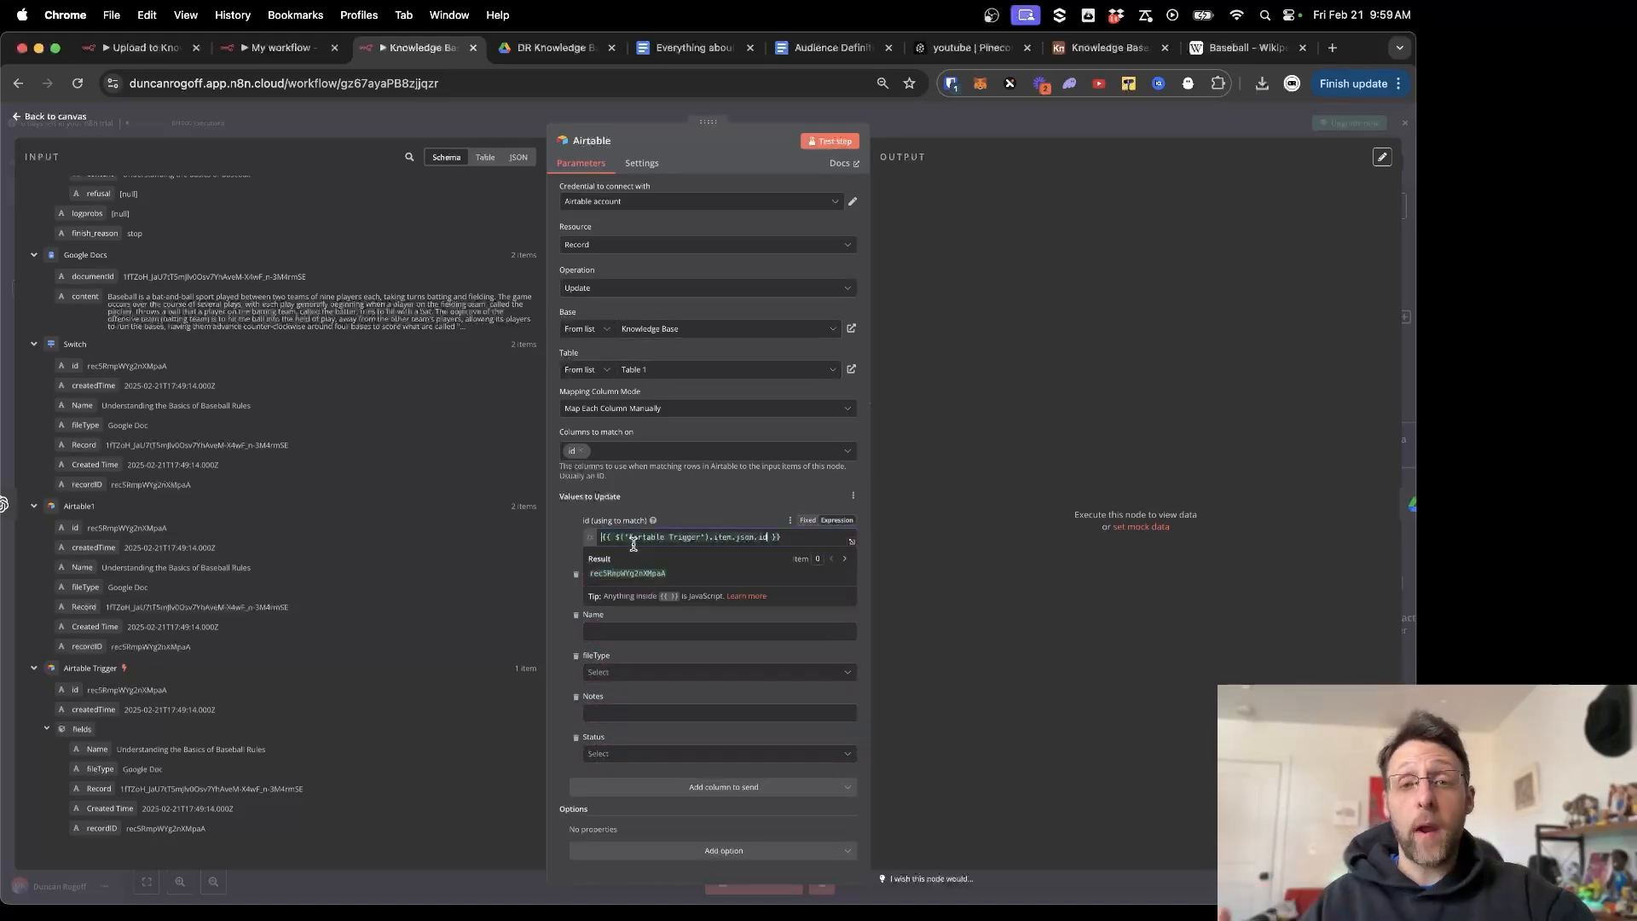
pyautogui.click(549, 574)
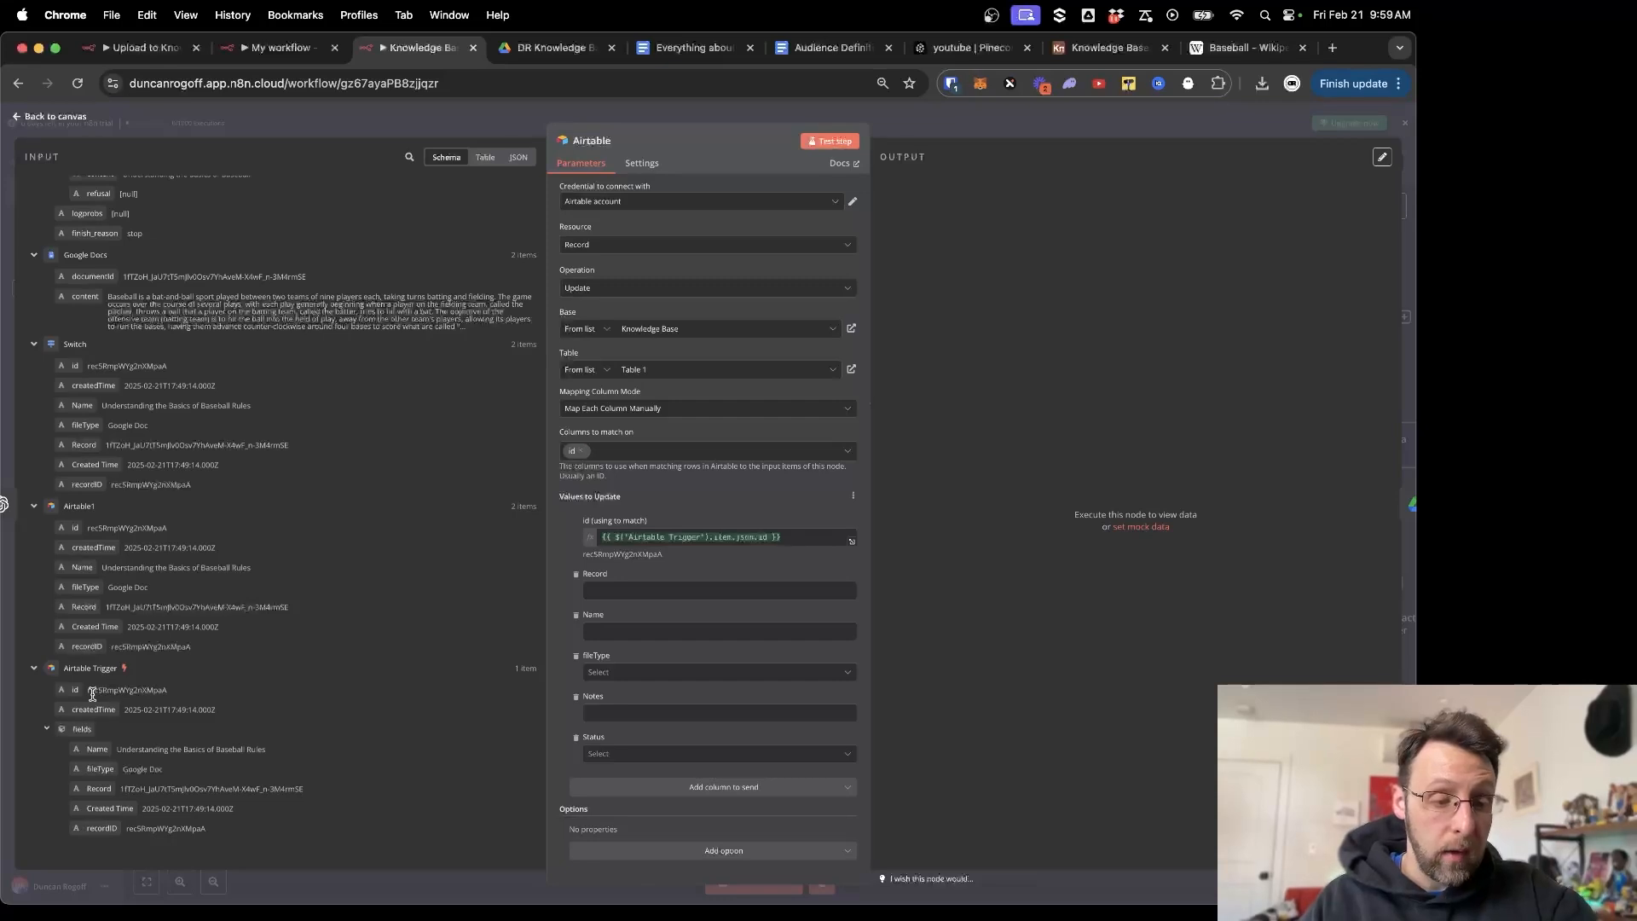
pyautogui.moveTo(92, 695); pyautogui.dragTo(195, 698)
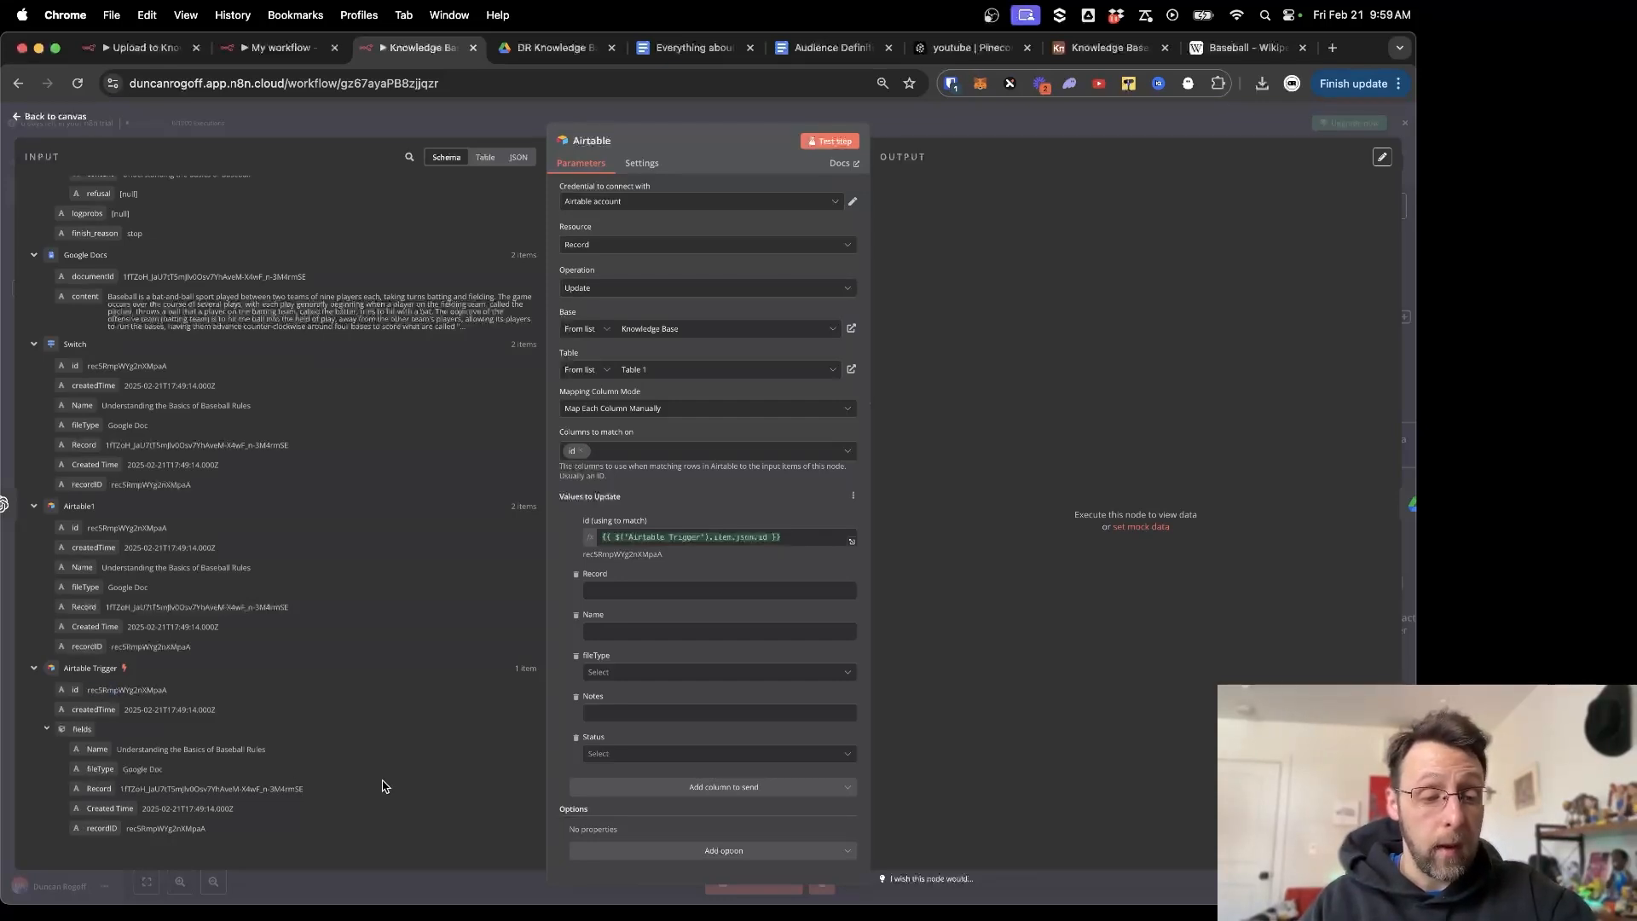
pyautogui.moveTo(121, 789); pyautogui.dragTo(362, 791)
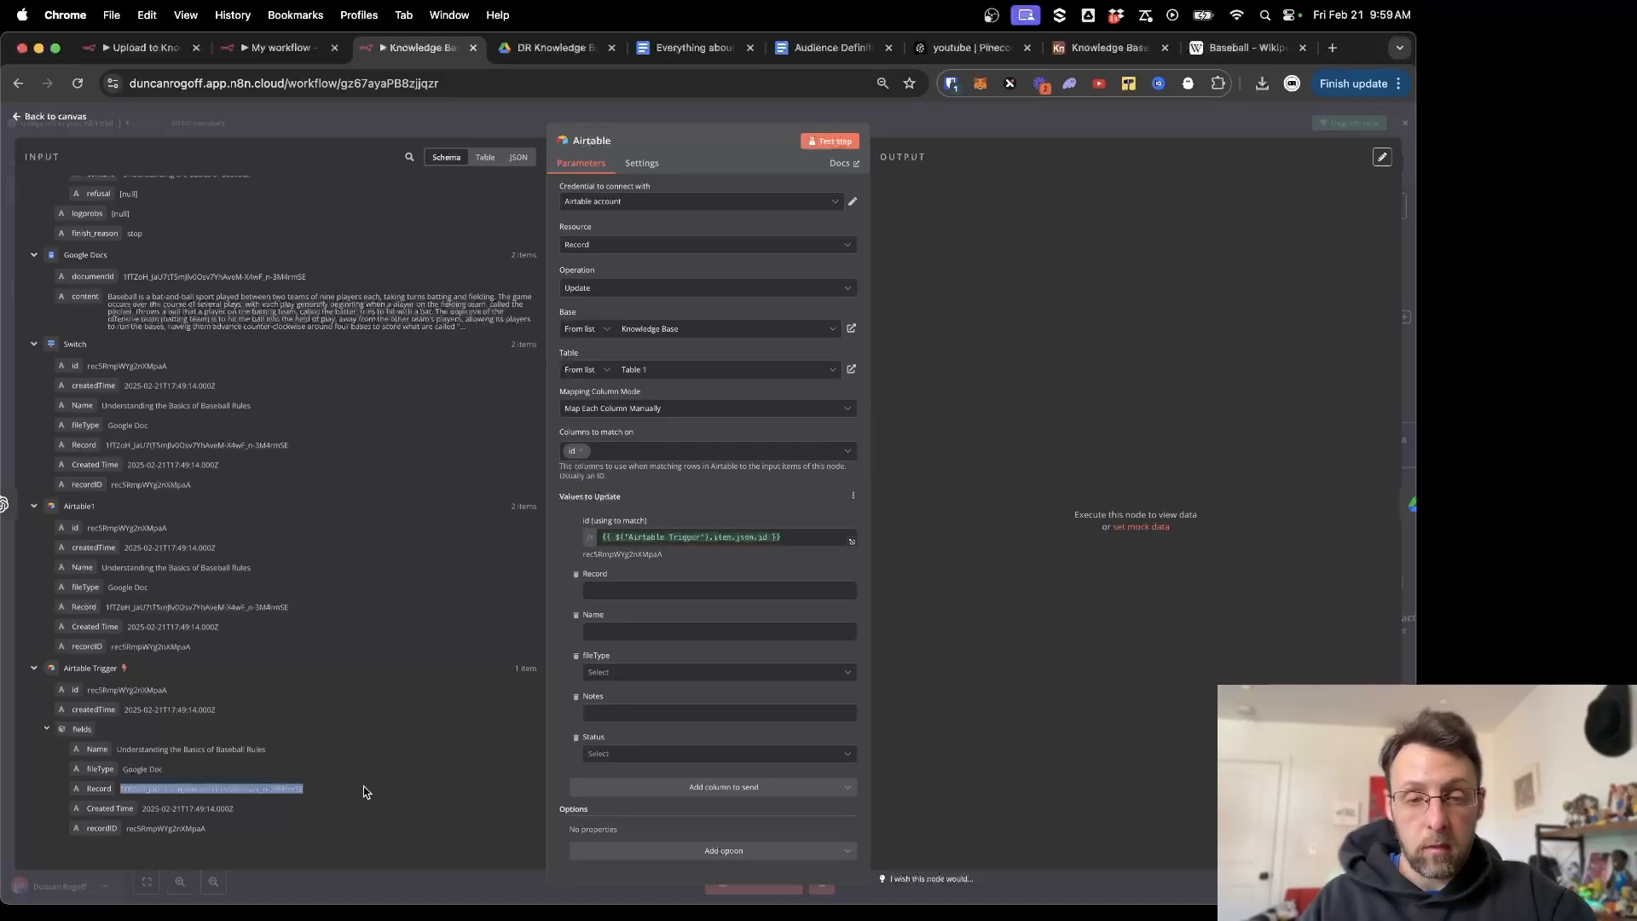
pyautogui.click(218, 772)
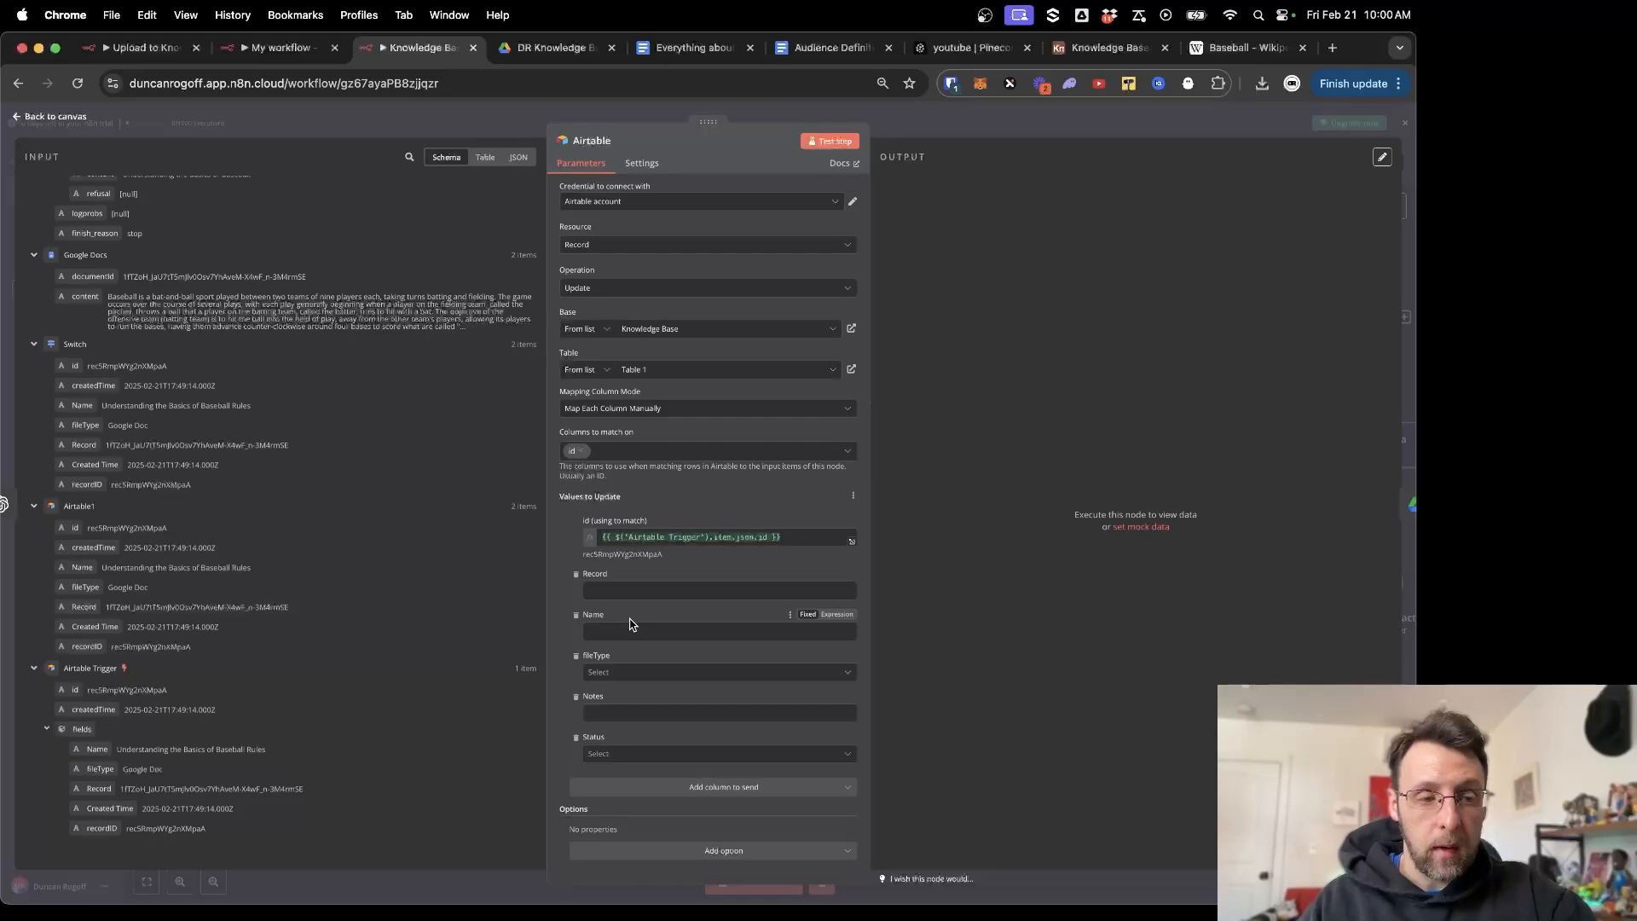
pyautogui.scroll(3, 402, 607)
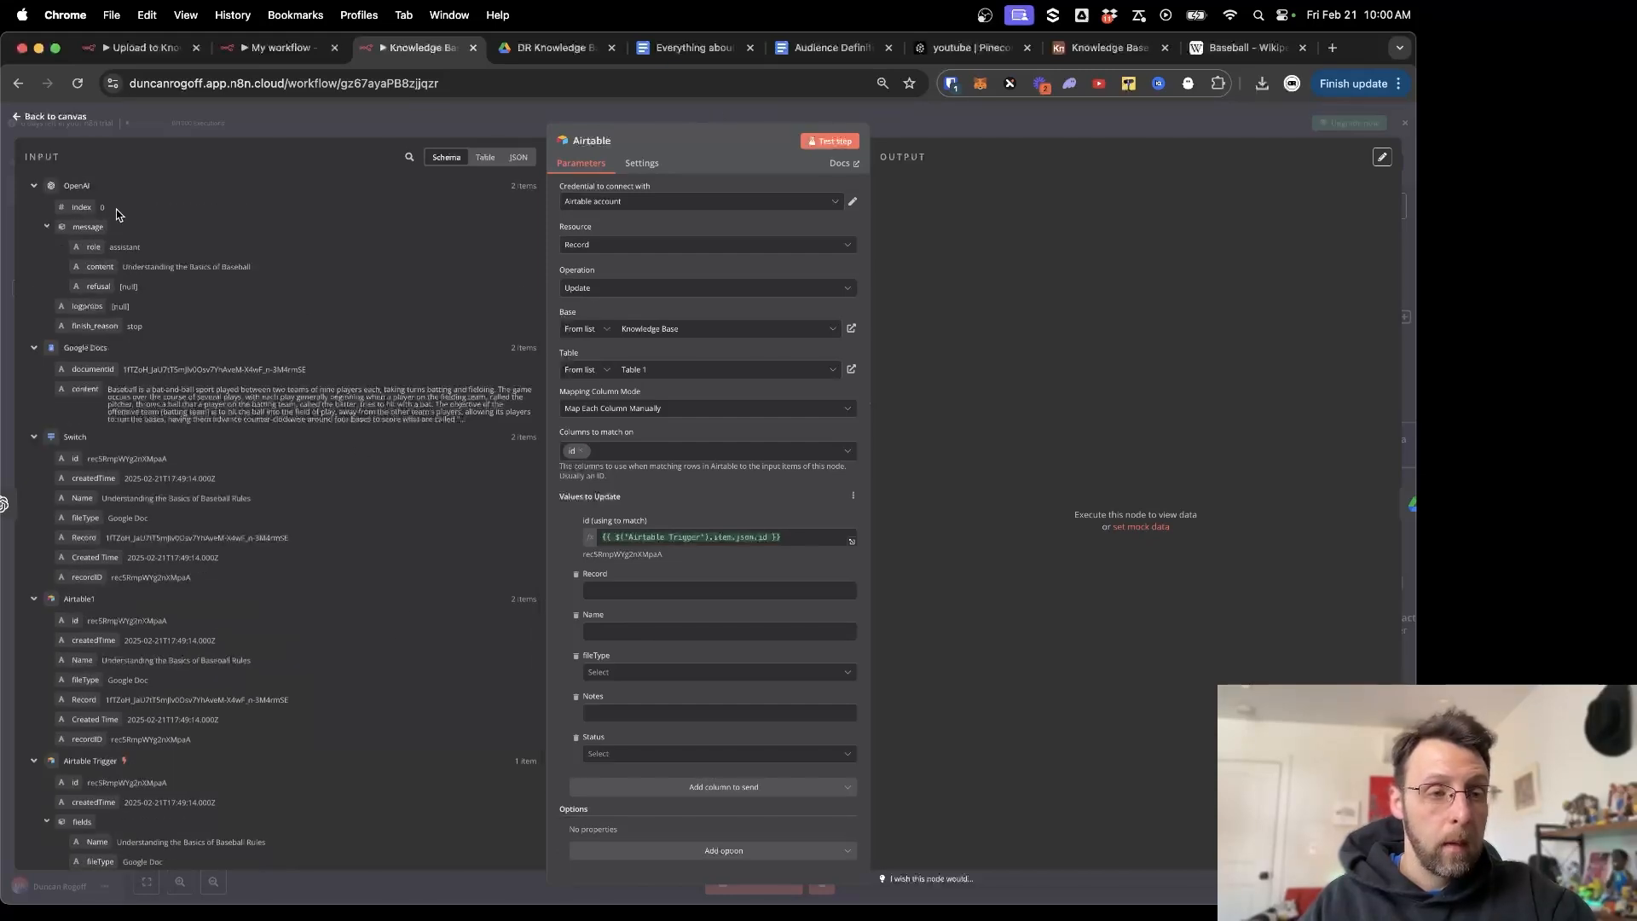
pyautogui.moveTo(100, 266); pyautogui.dragTo(622, 631)
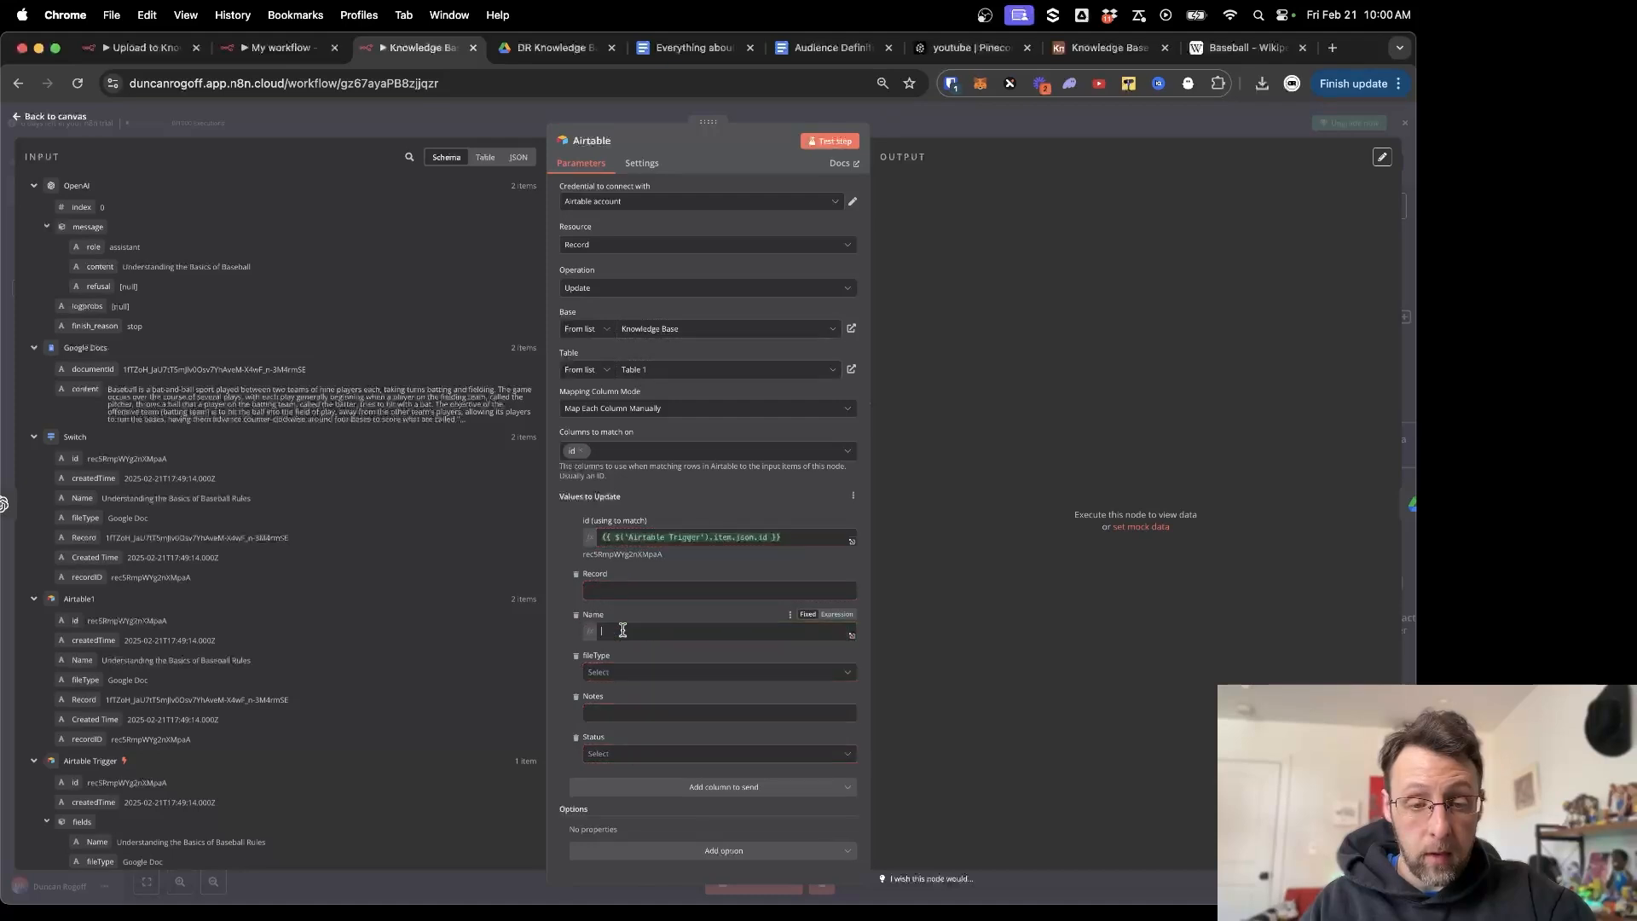
pyautogui.click(528, 709)
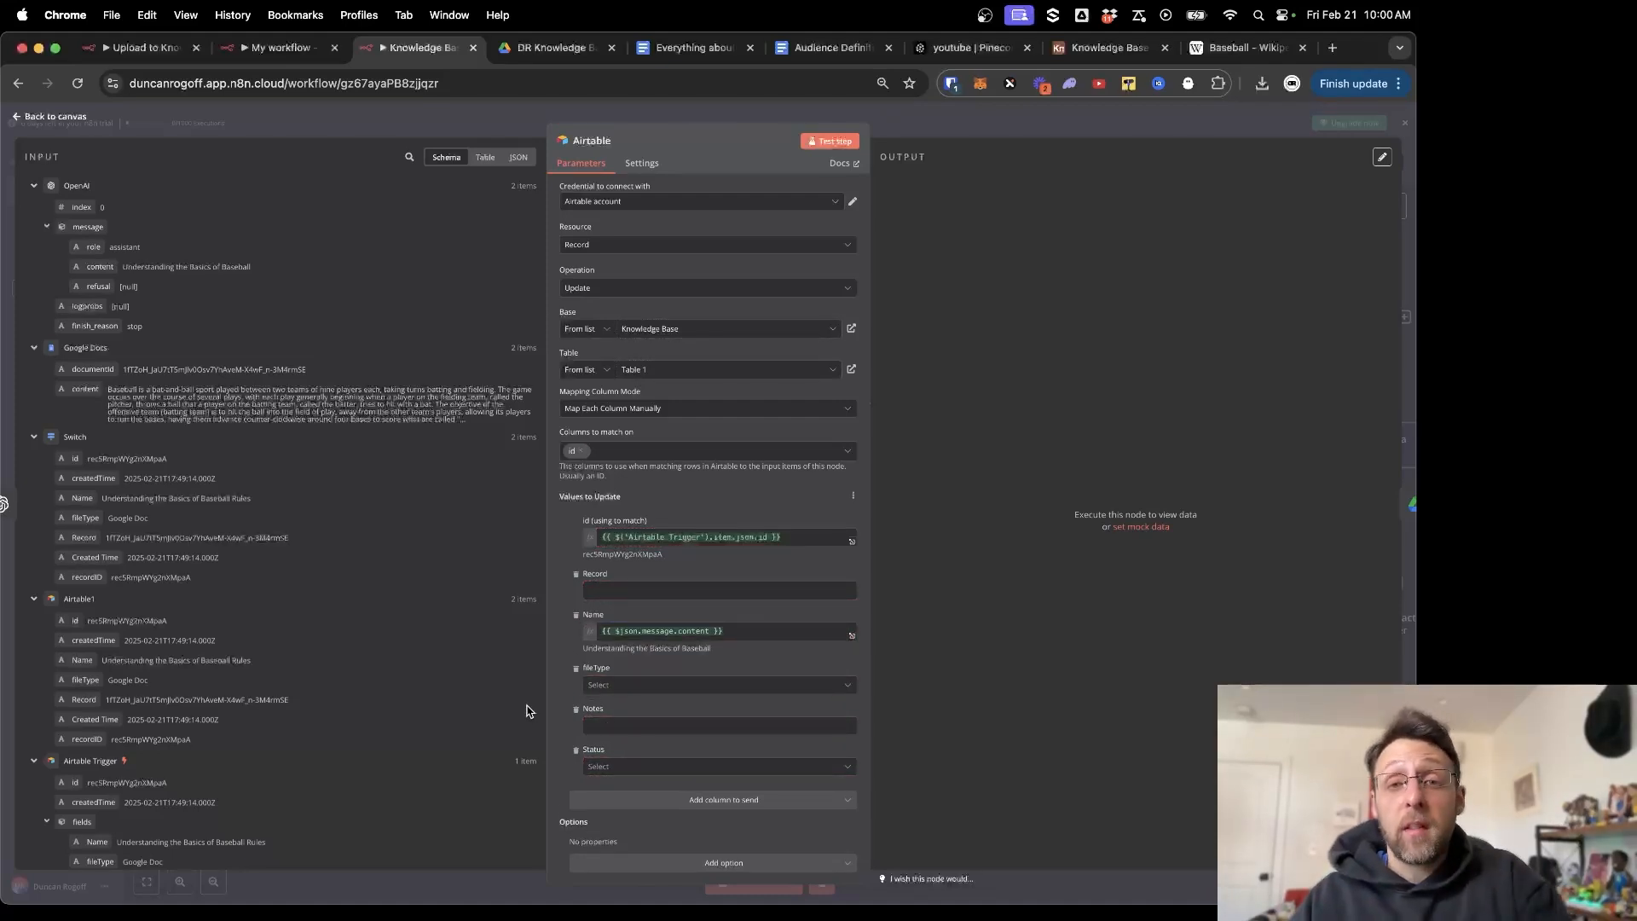
# Reposition the Google Drive node right after the Airtable update step.
pyautogui.click(459, 126)
pyautogui.hscroll(5, 895, 478)
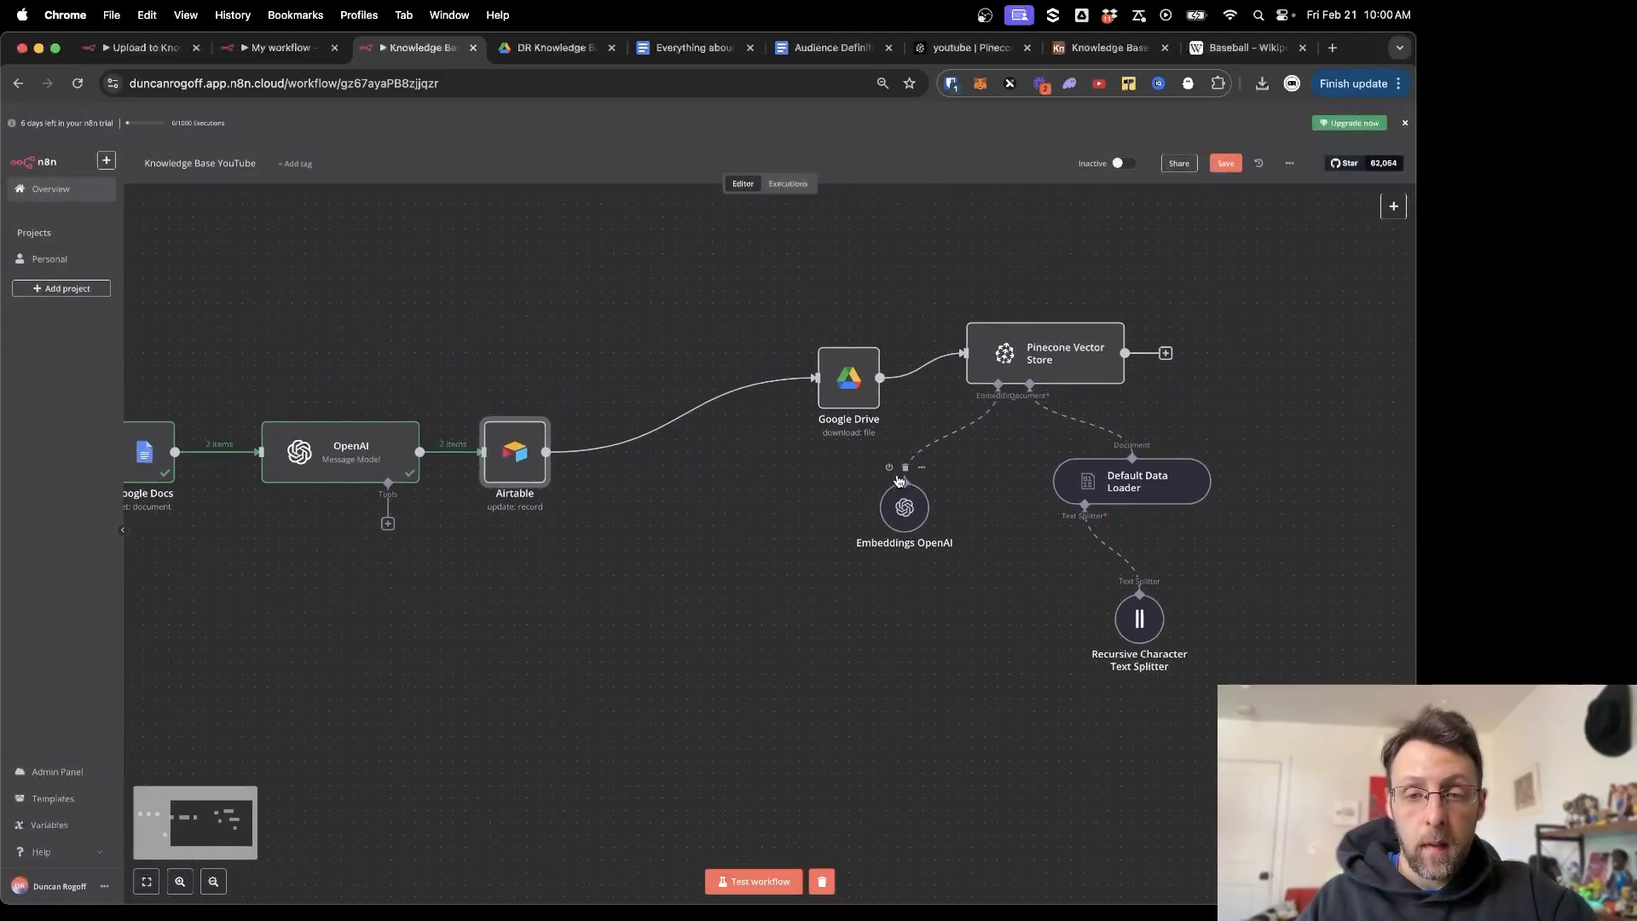
pyautogui.moveTo(845, 389); pyautogui.dragTo(700, 458)
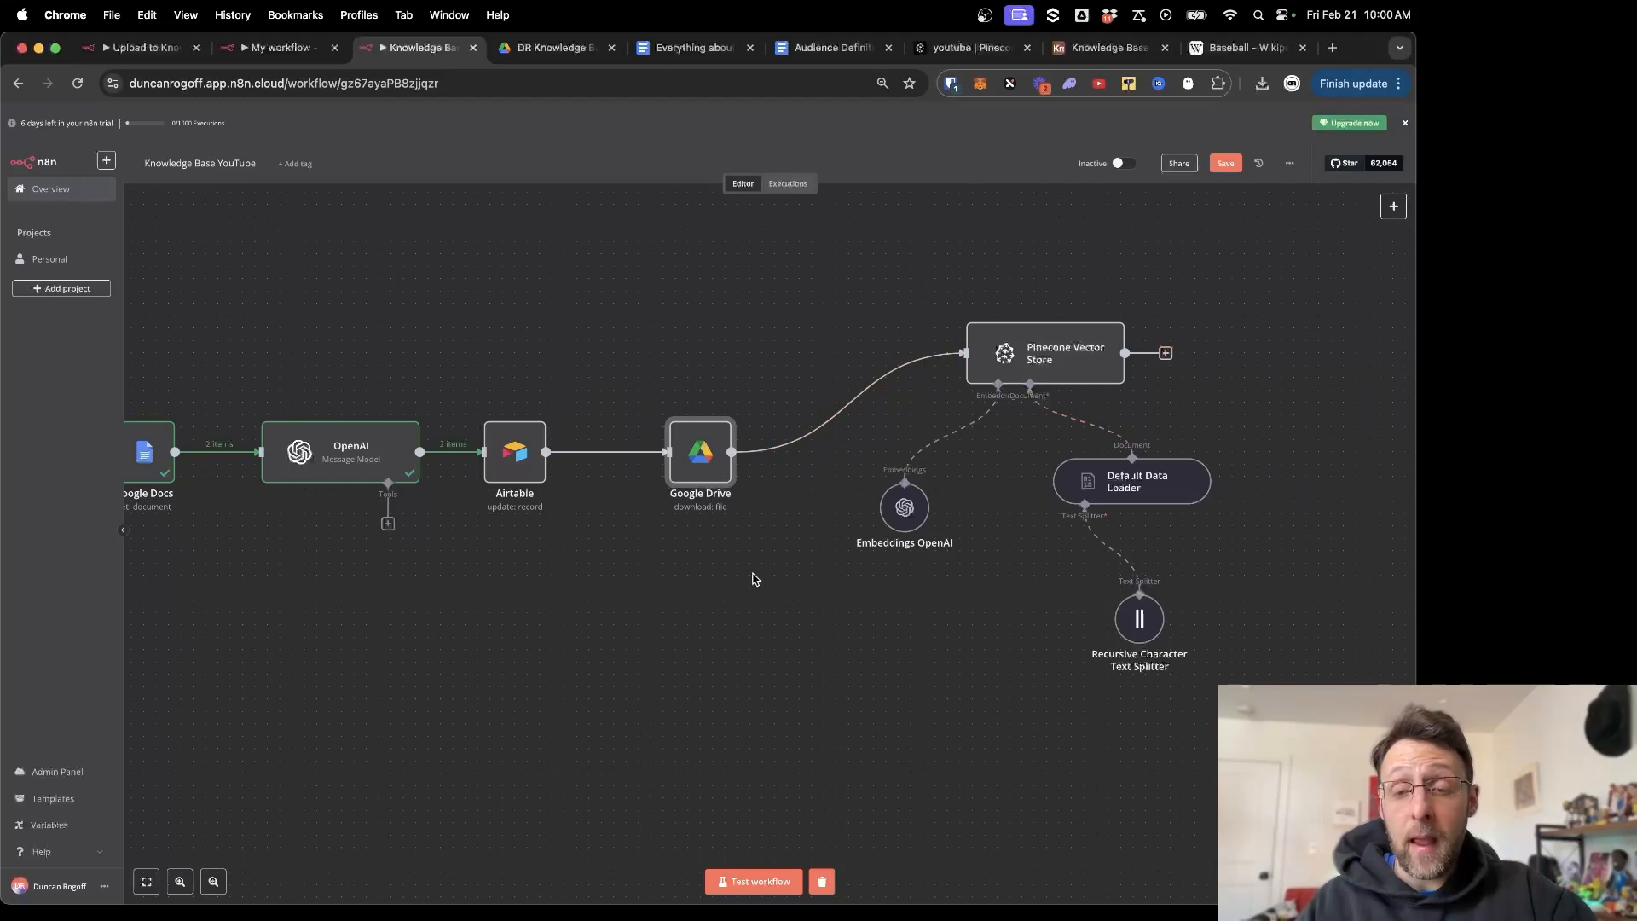
# Add an Airtable Update record step after the Pinecone Vector Store.
pyautogui.click(1165, 354)
pyautogui.write('airta')
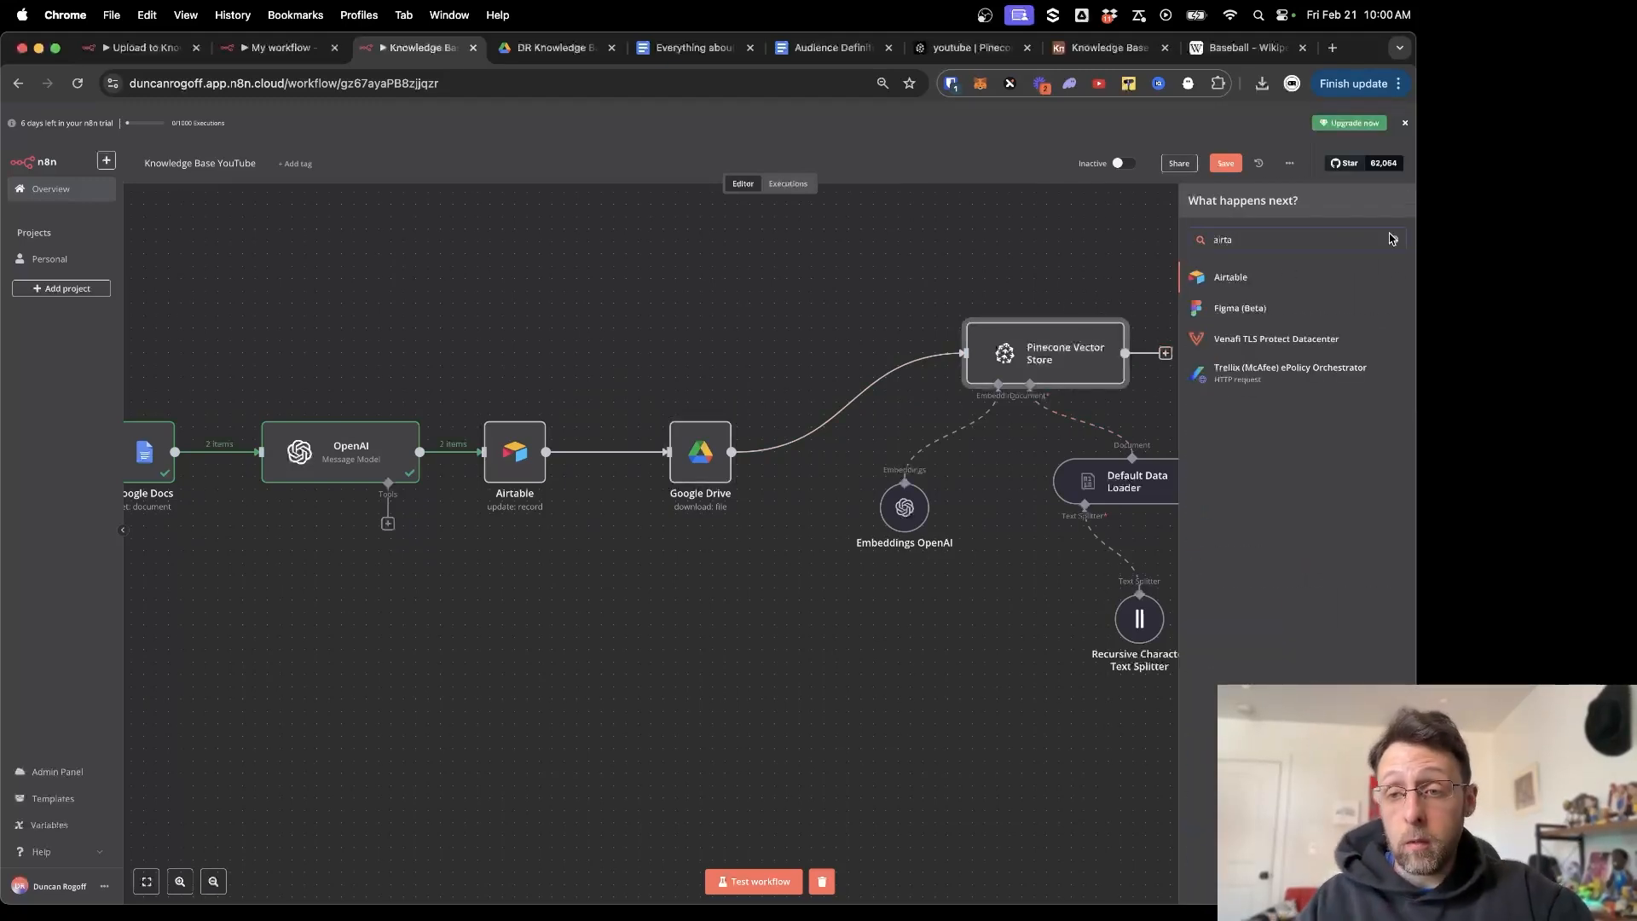
pyautogui.click(1219, 277)
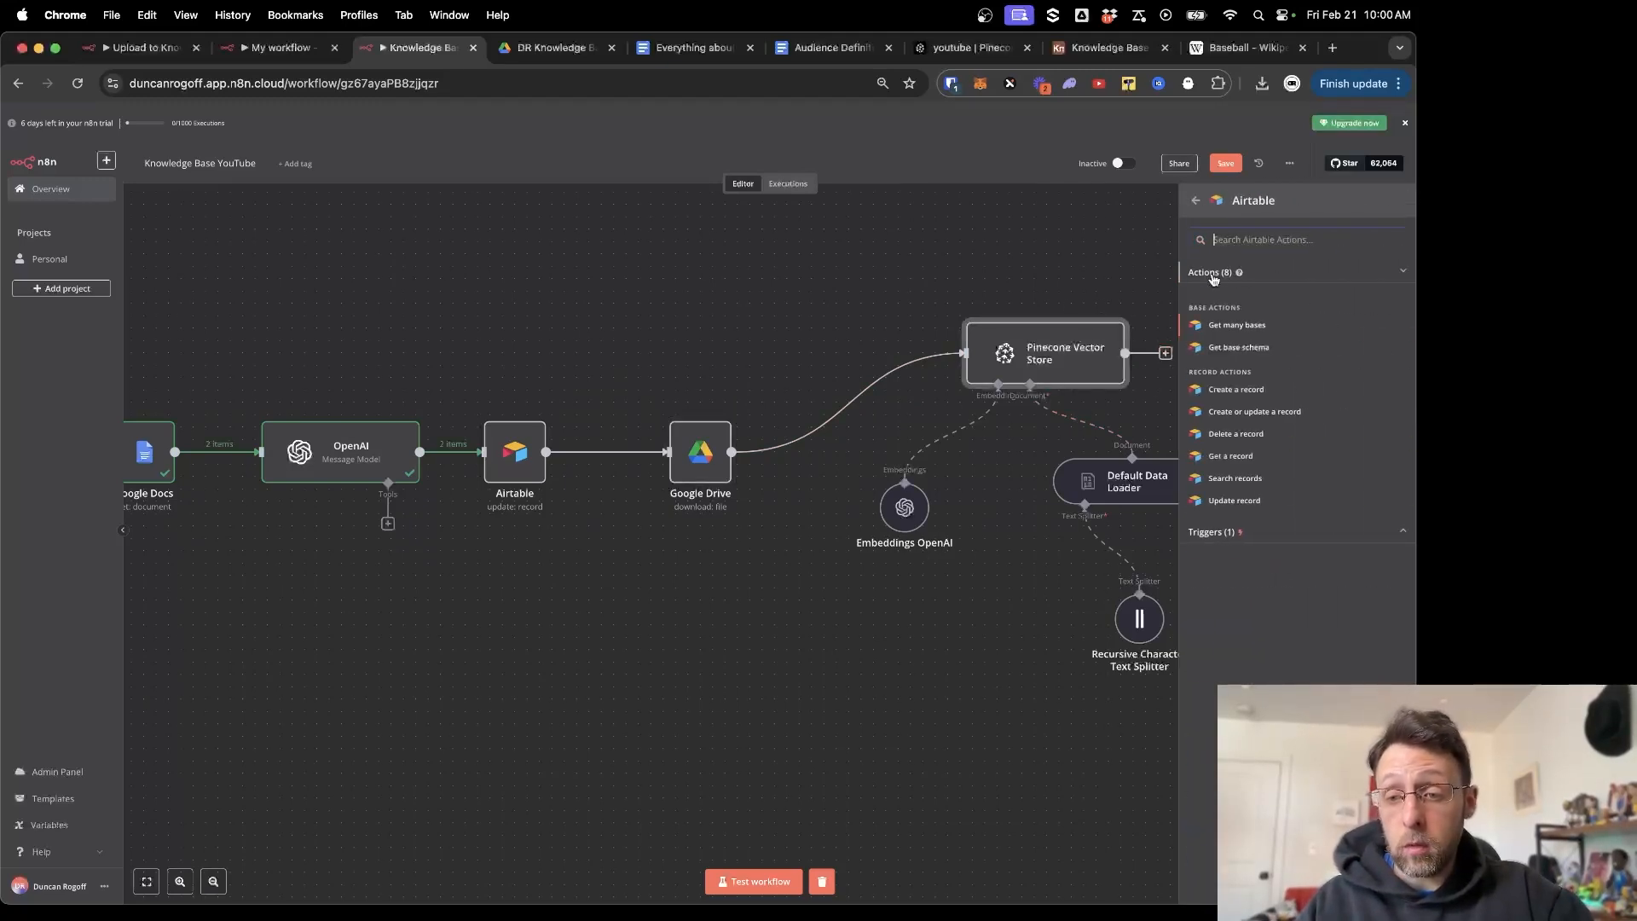
pyautogui.click(1235, 500)
# Point it at Knowledge Base's Table 1 with the Airtable account and set Status to Done.
pyautogui.click(671, 202)
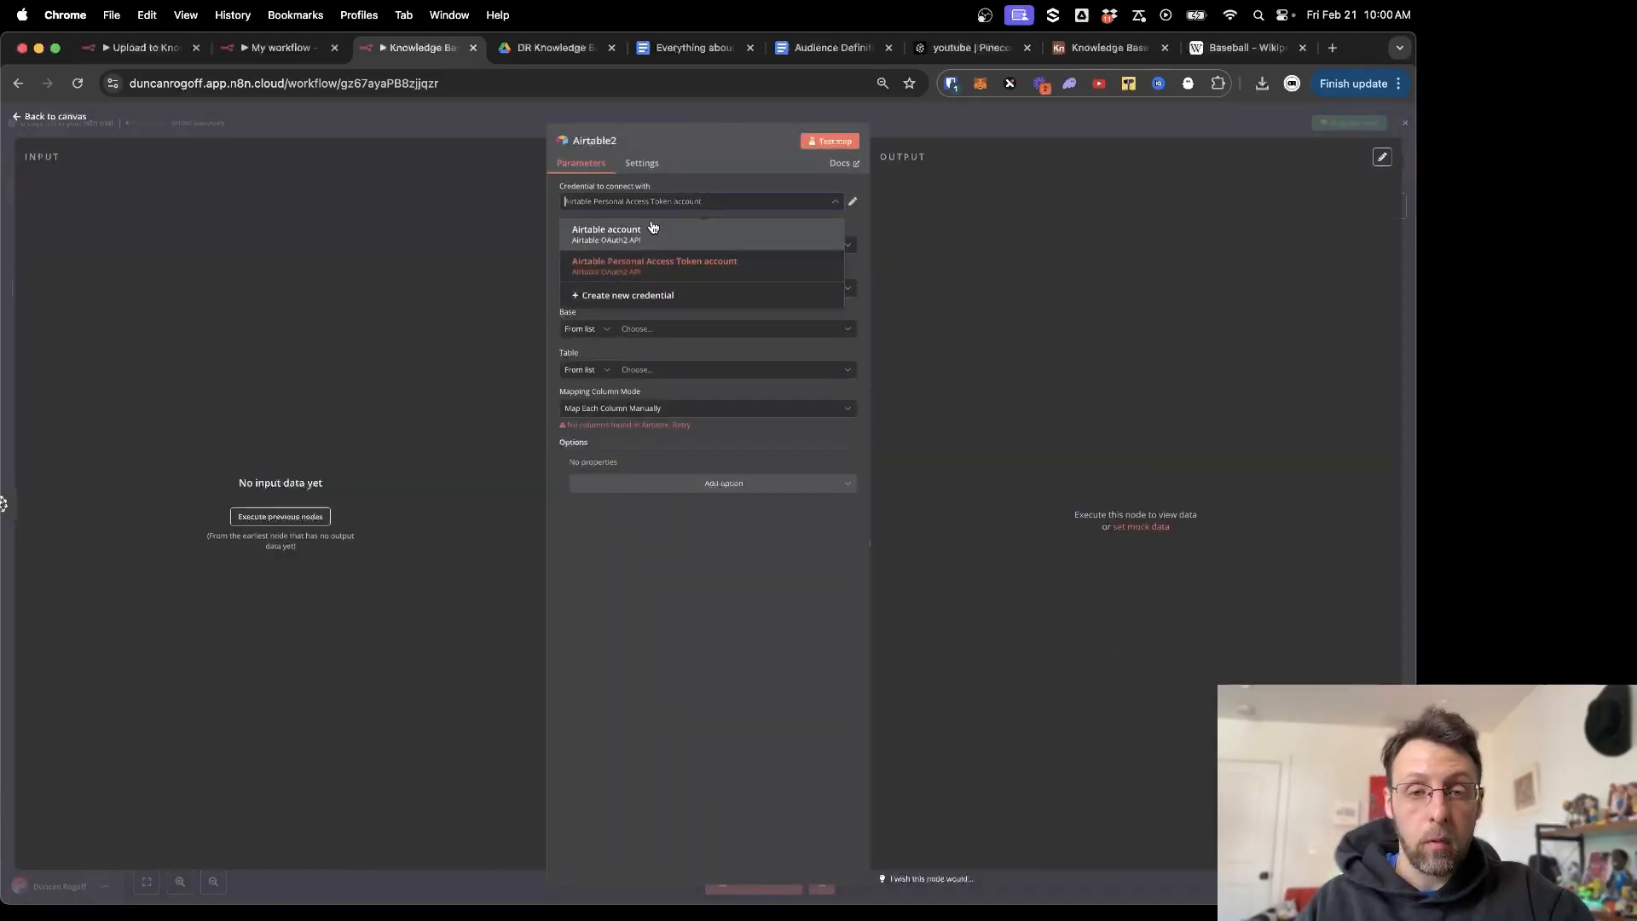
pyautogui.click(653, 229)
pyautogui.click(644, 331)
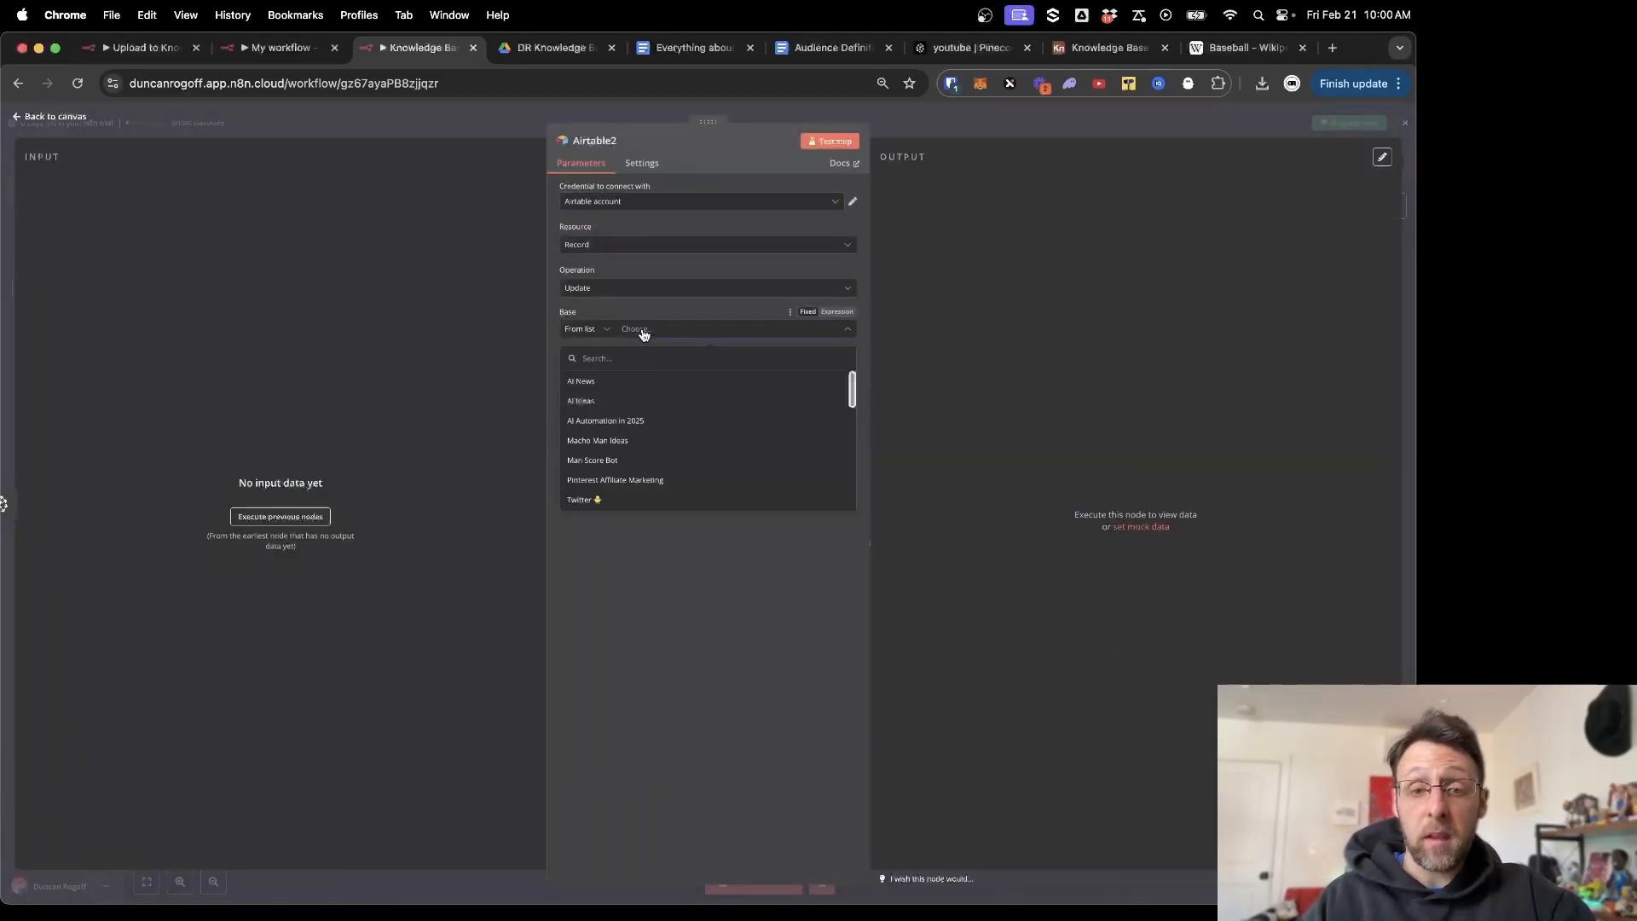
pyautogui.scroll(-10, 640, 443)
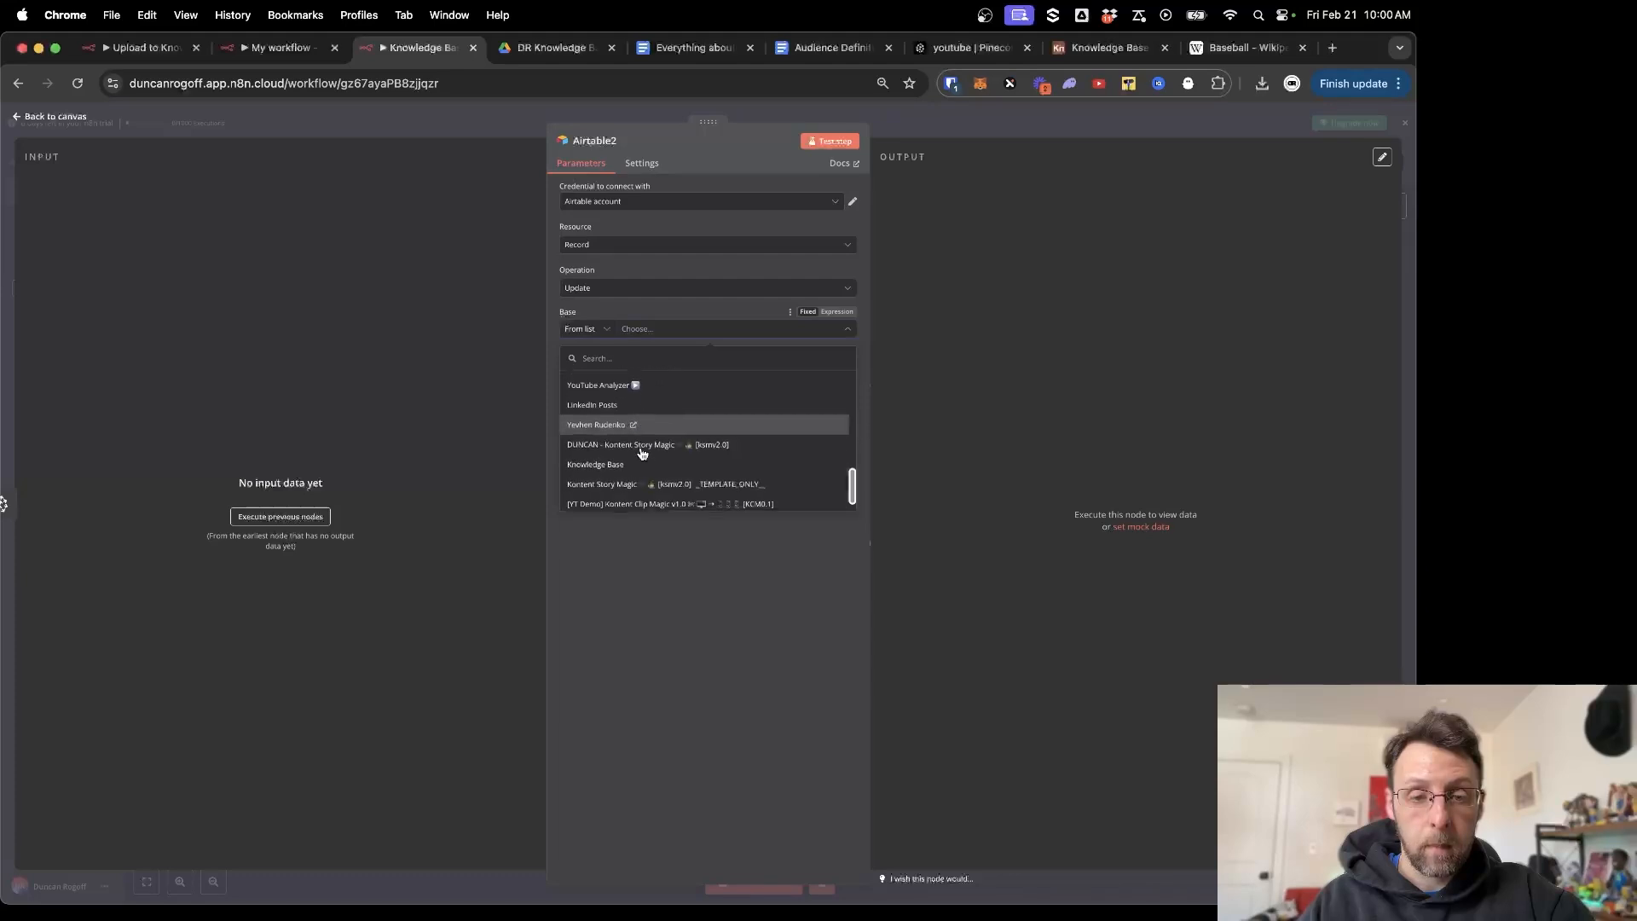
pyautogui.click(633, 464)
pyautogui.click(735, 372)
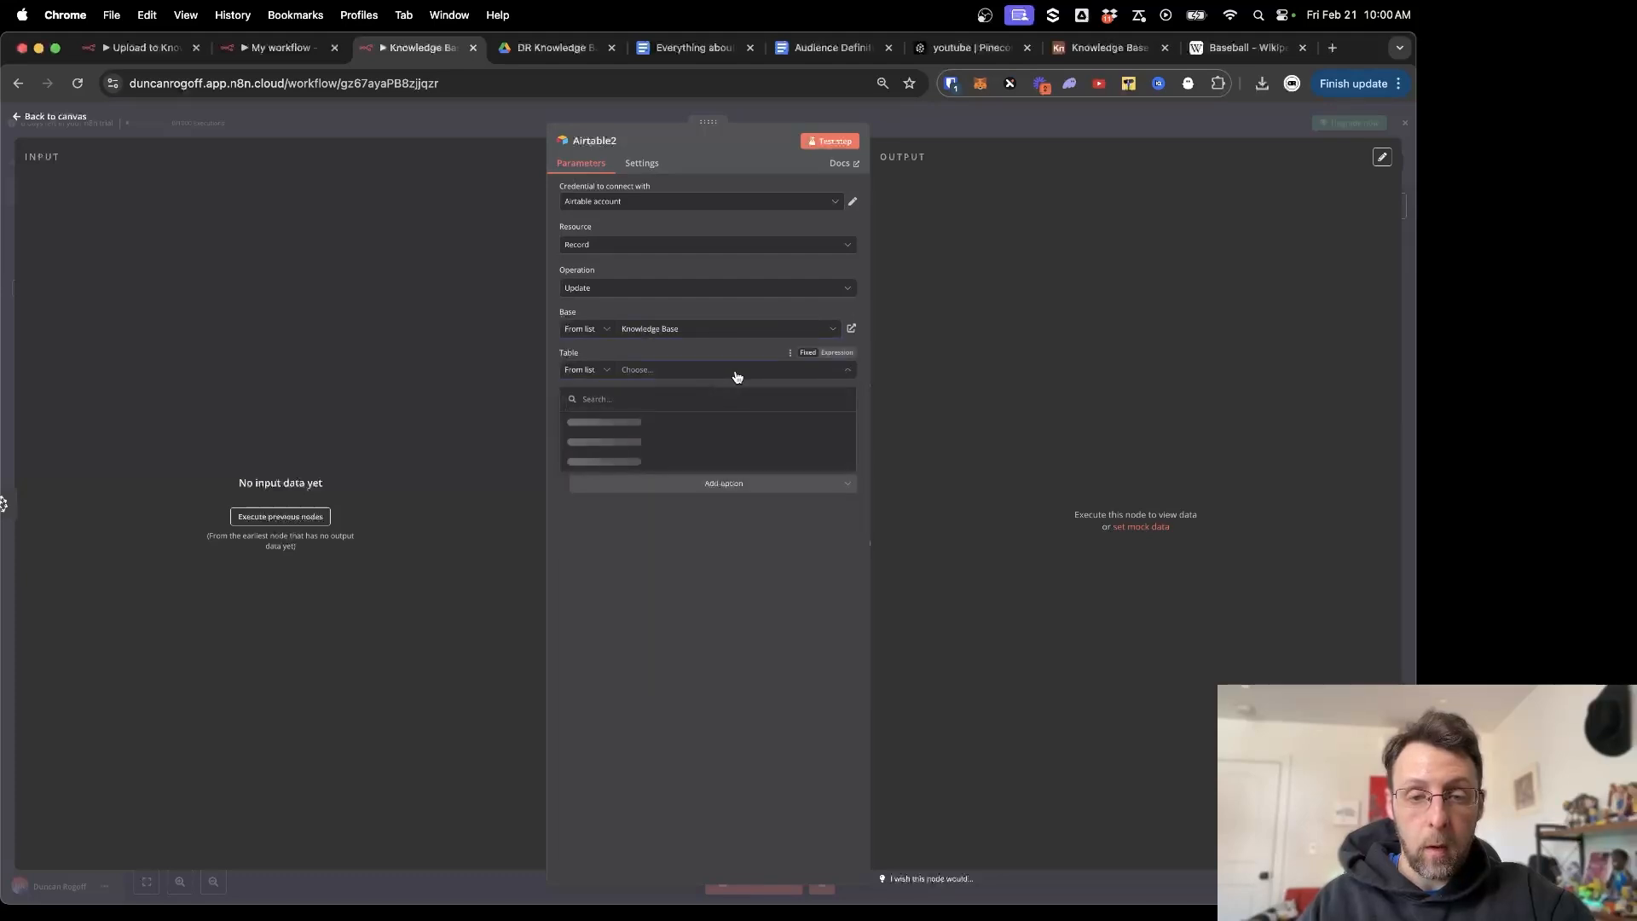
pyautogui.click(679, 418)
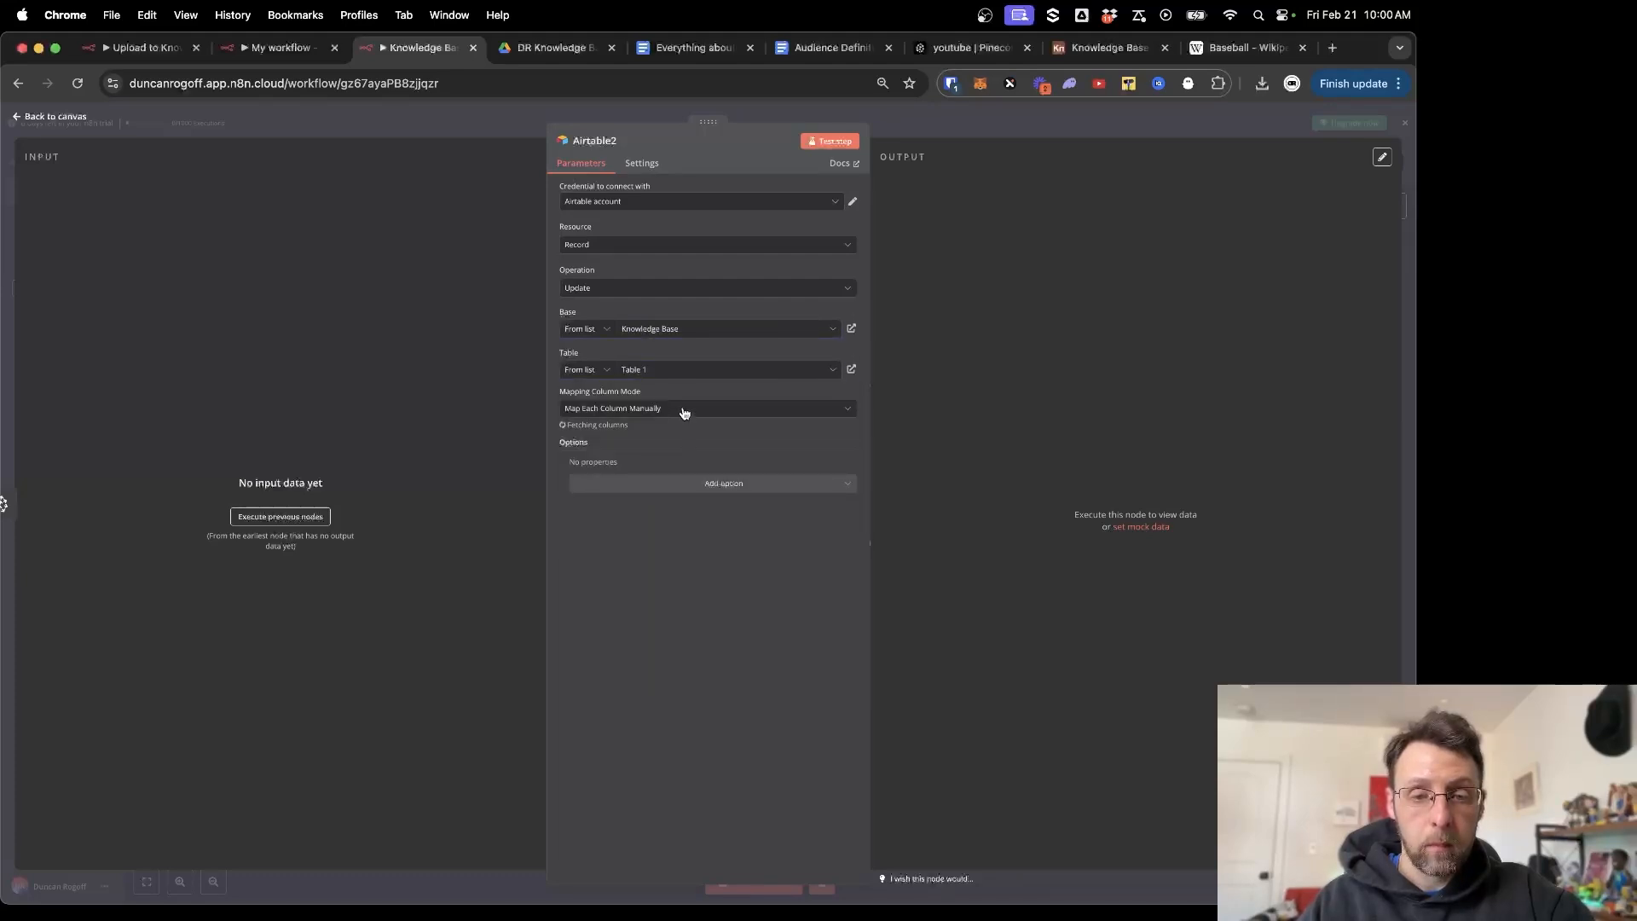
pyautogui.click(290, 517)
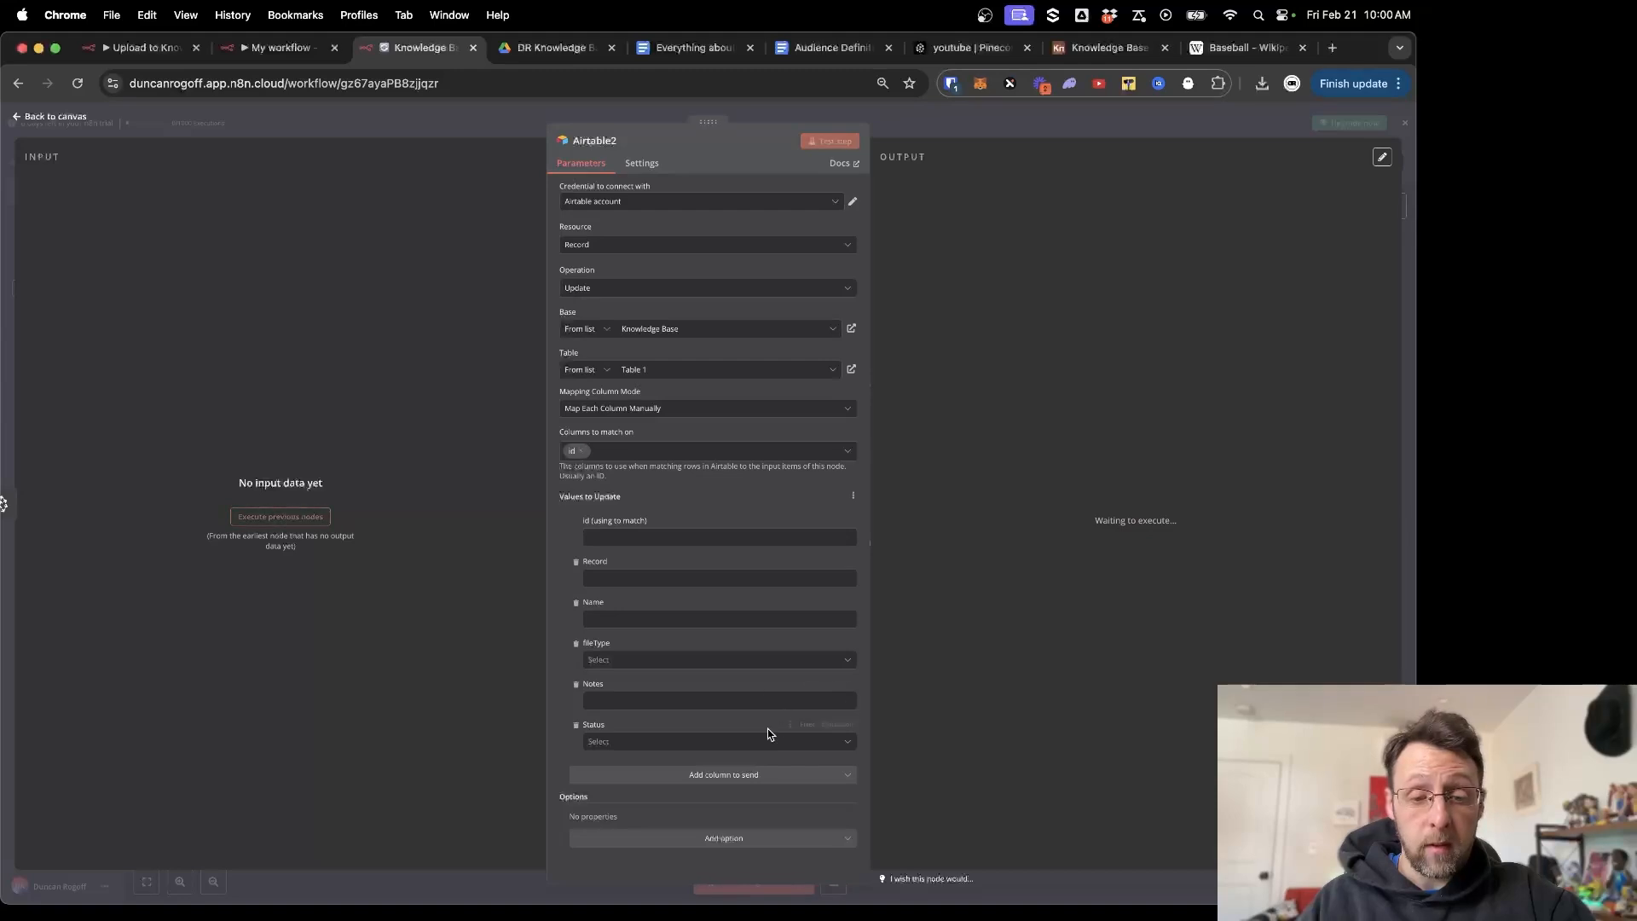
pyautogui.click(724, 741)
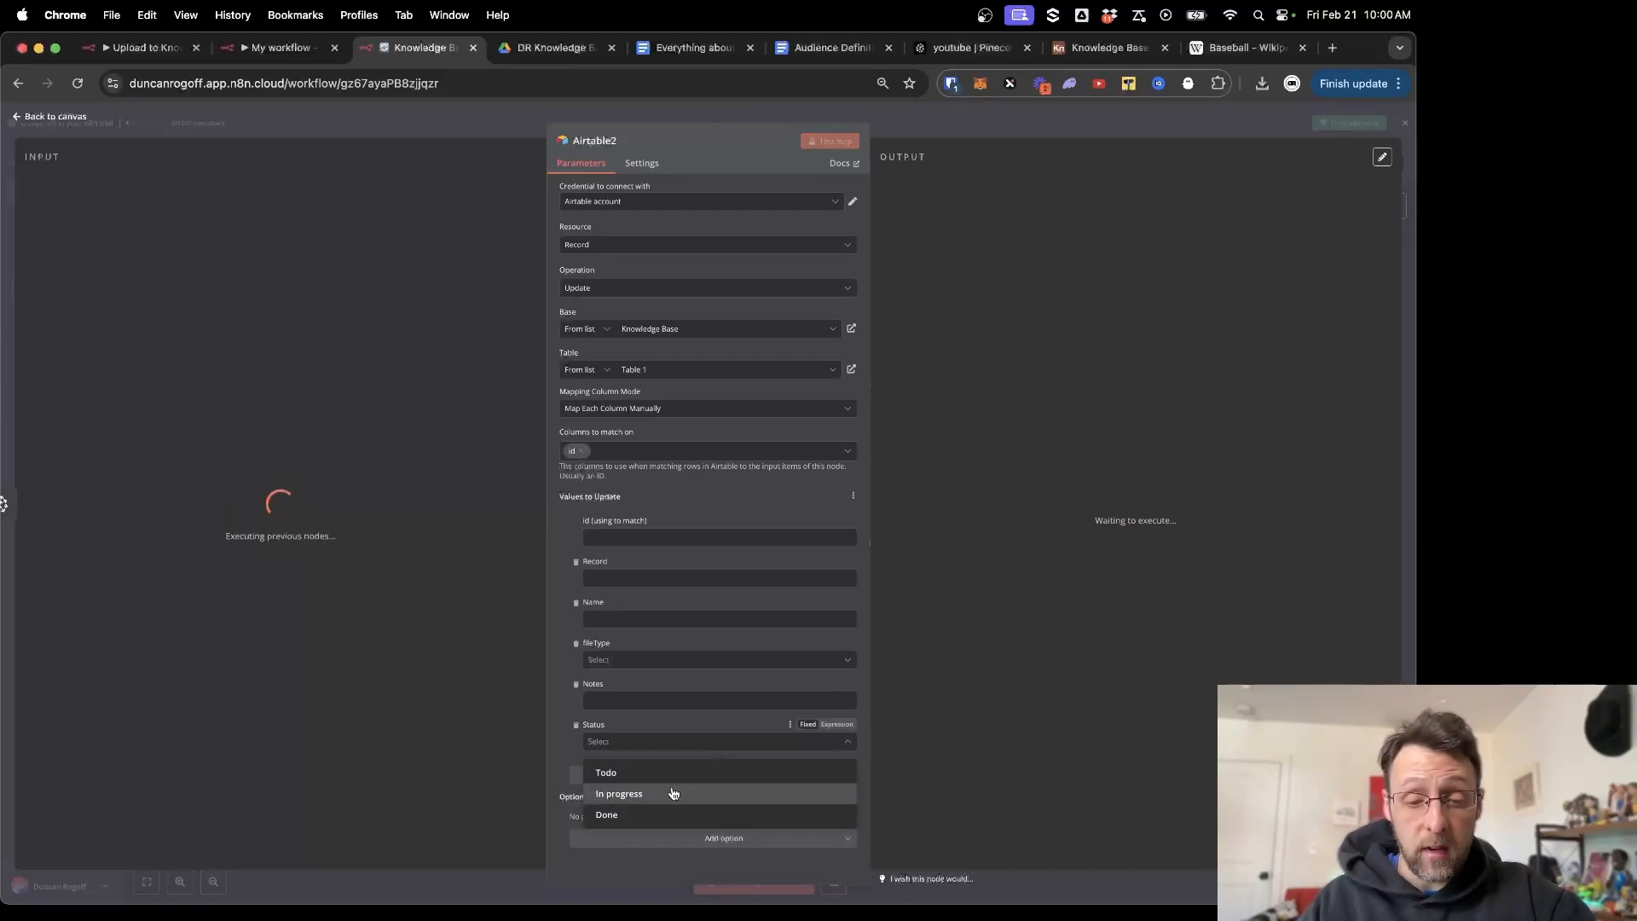
pyautogui.click(651, 815)
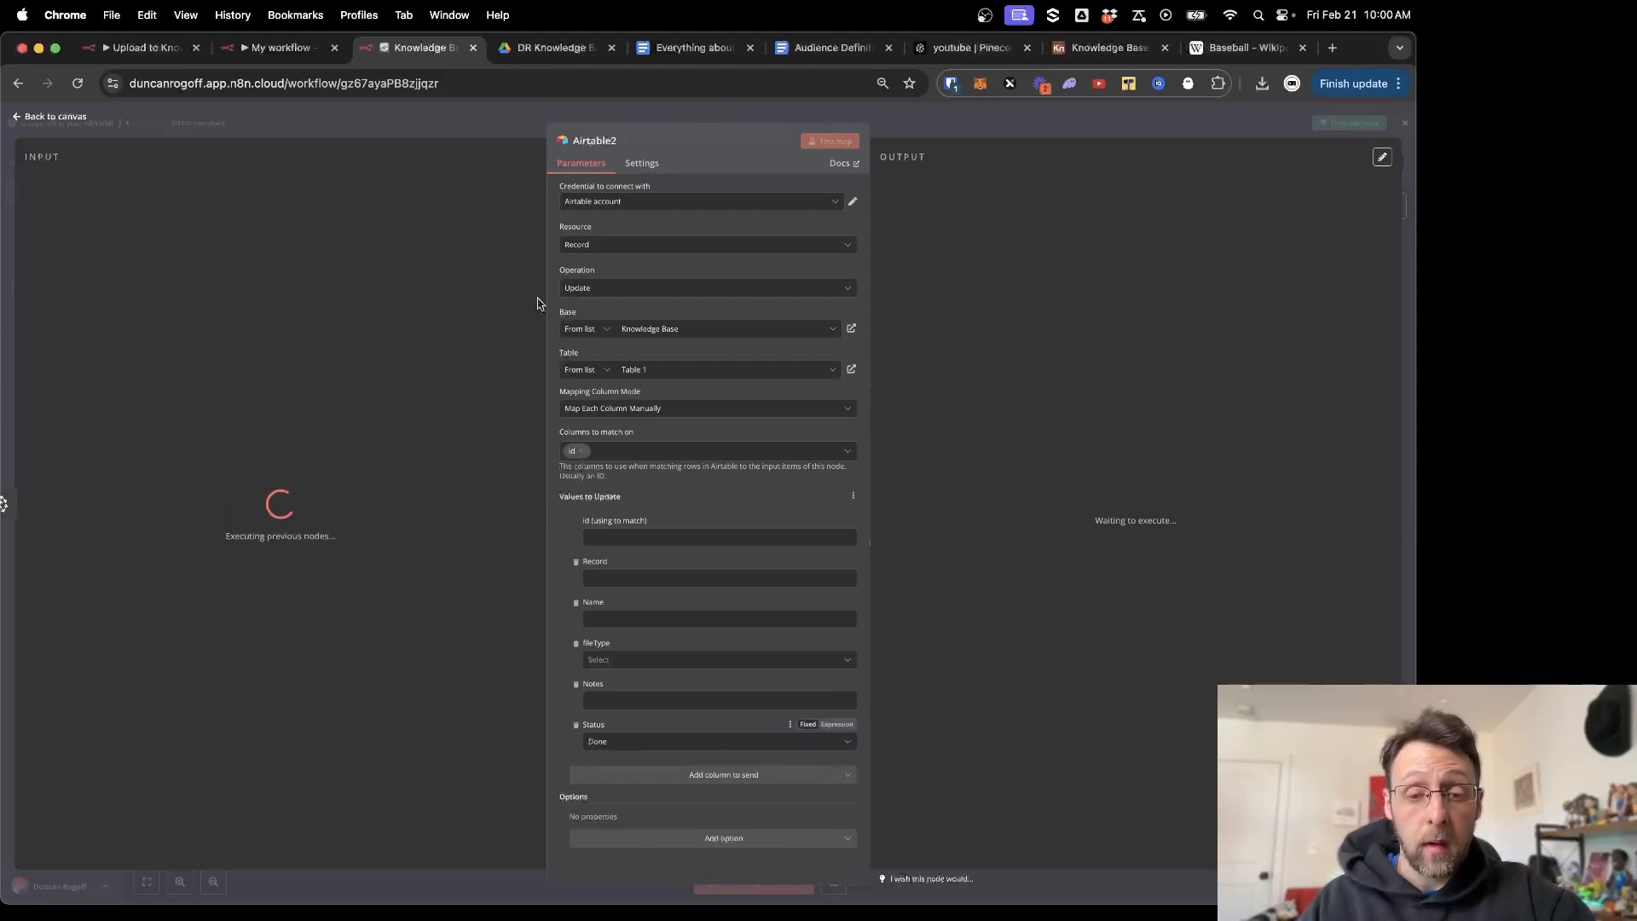
# Save the workflow and scroll the canvas to confirm every node ran successfully.
pyautogui.click(496, 121)
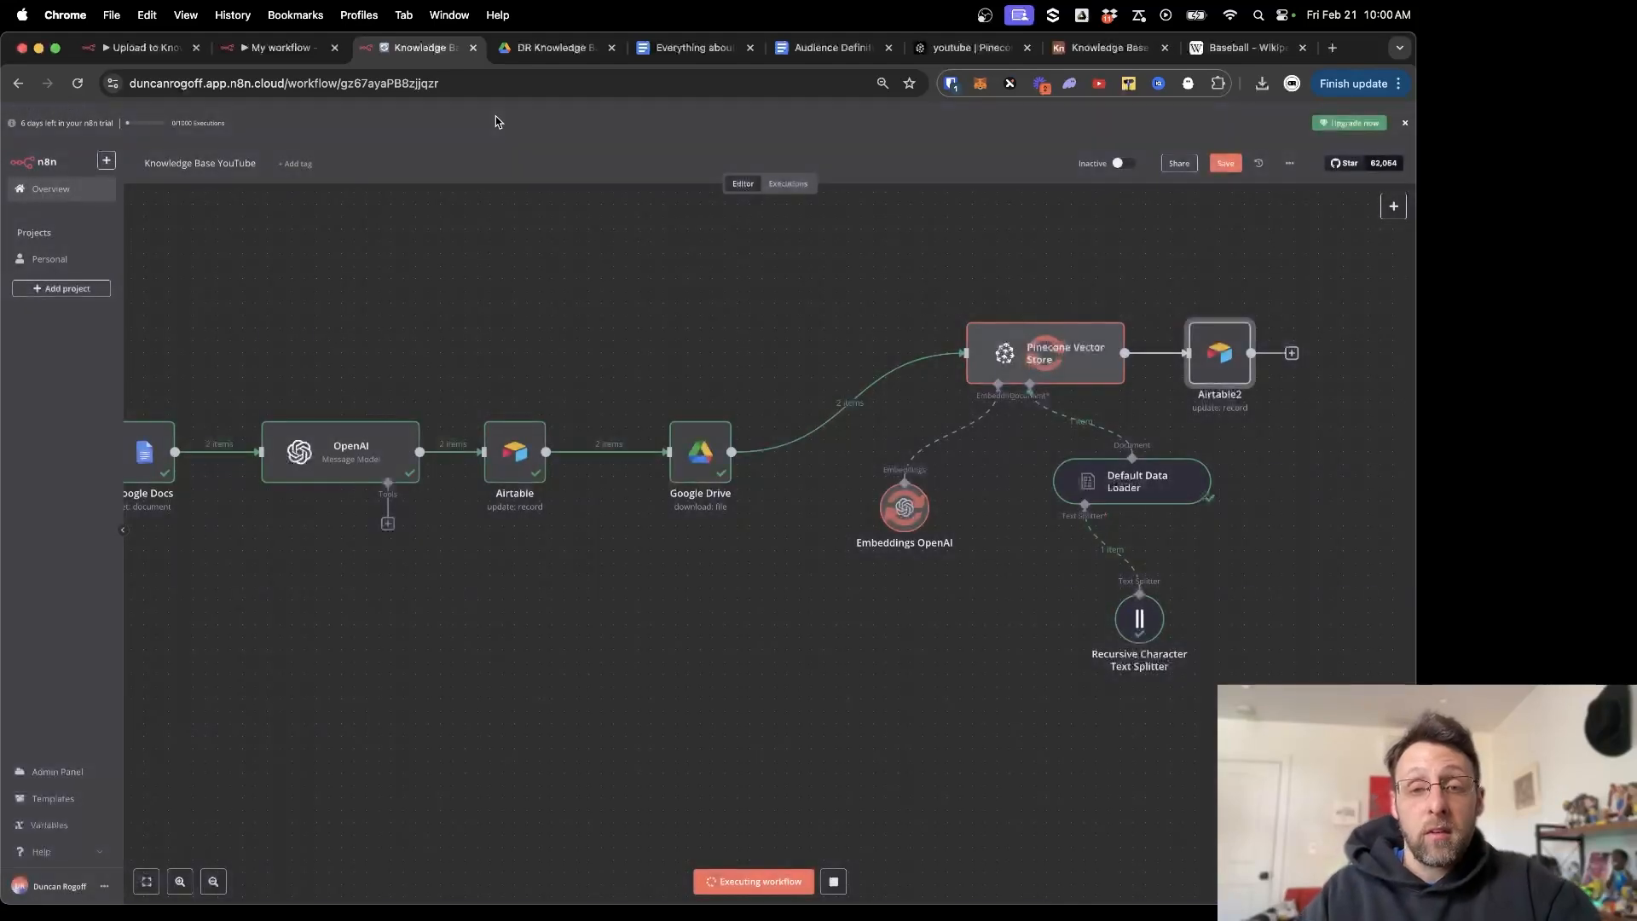
pyautogui.click(1228, 164)
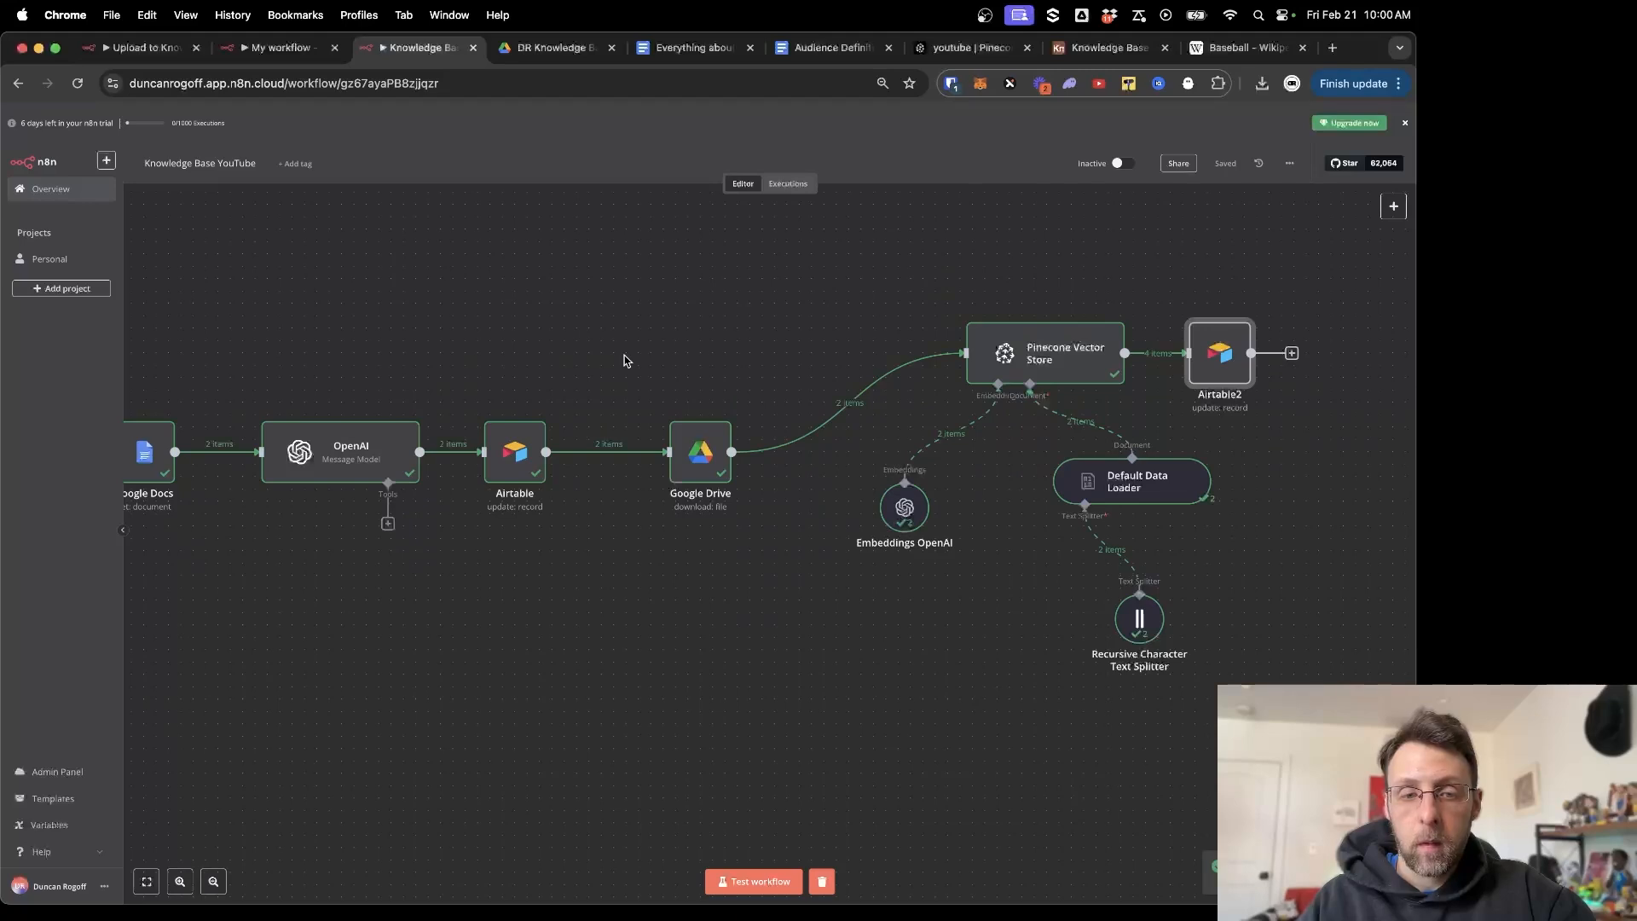
pyautogui.hscroll(-8, 623, 360)
pyautogui.hscroll(-4, 624, 361)
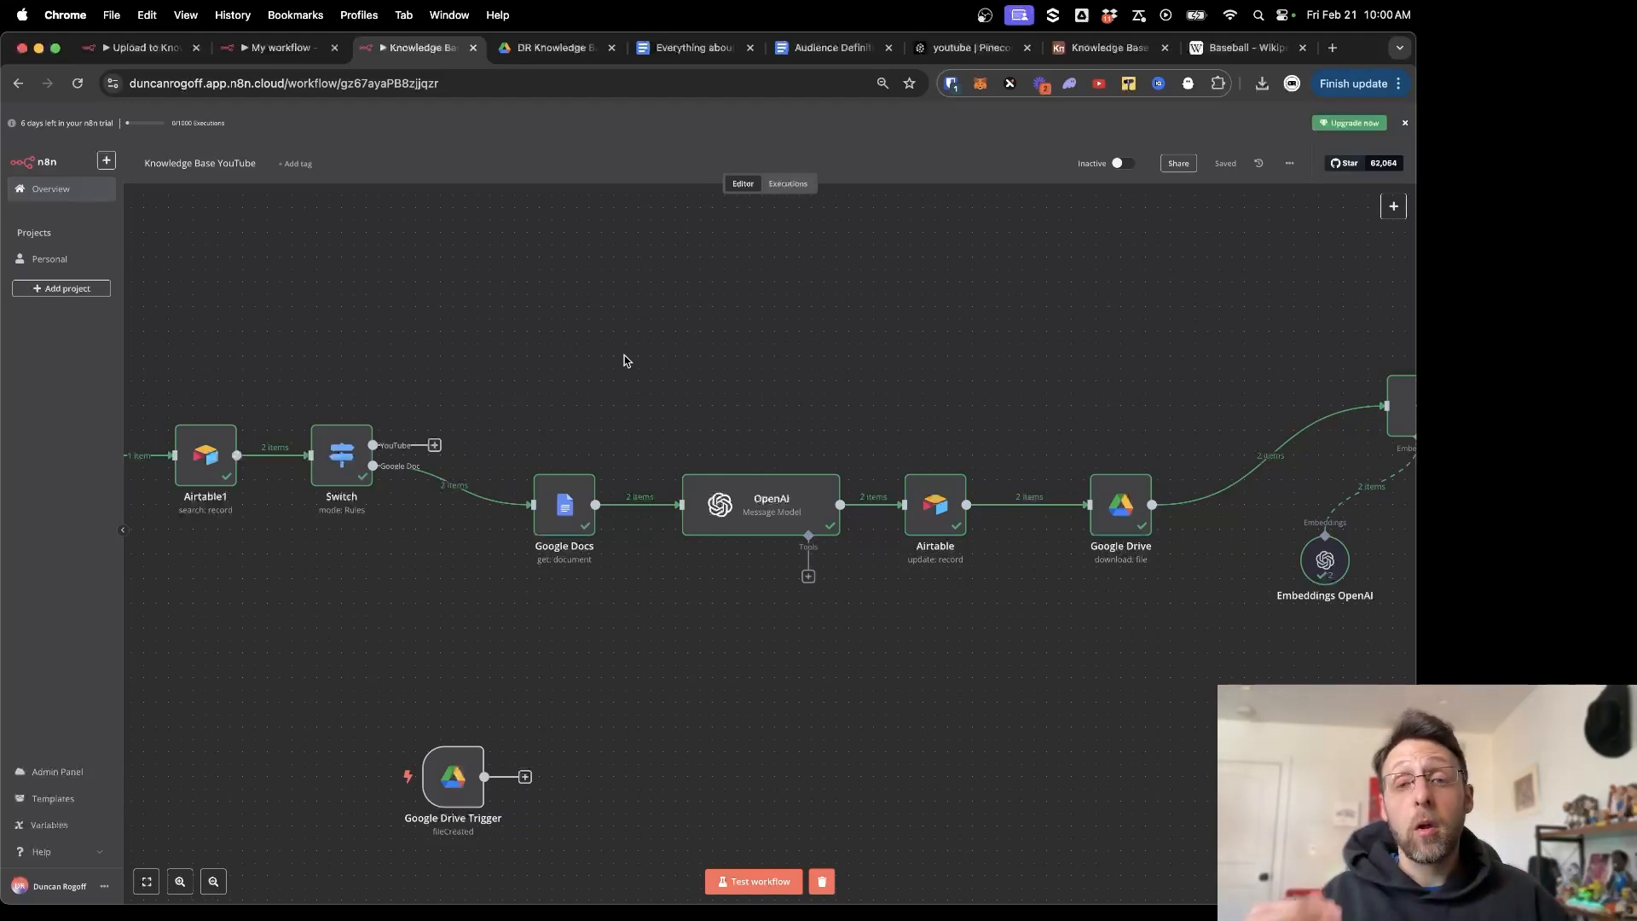
pyautogui.hscroll(10, 891, 403)
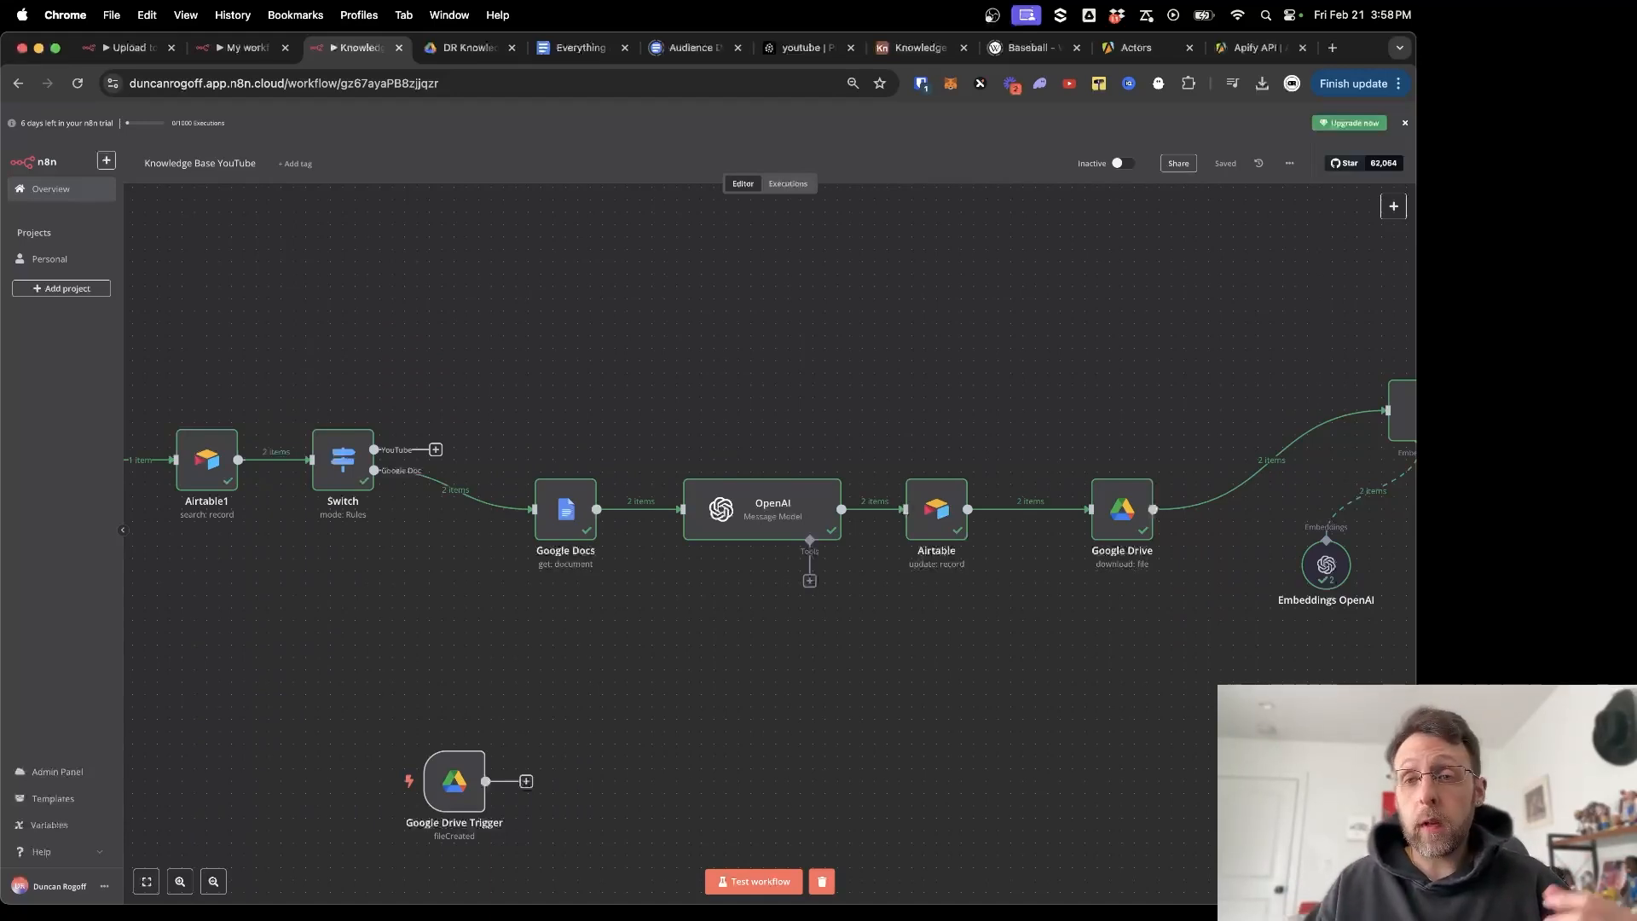
# Load the apify.com homepage in the Apify tab.
pyautogui.click(1136, 46)
pyautogui.click(102, 128)
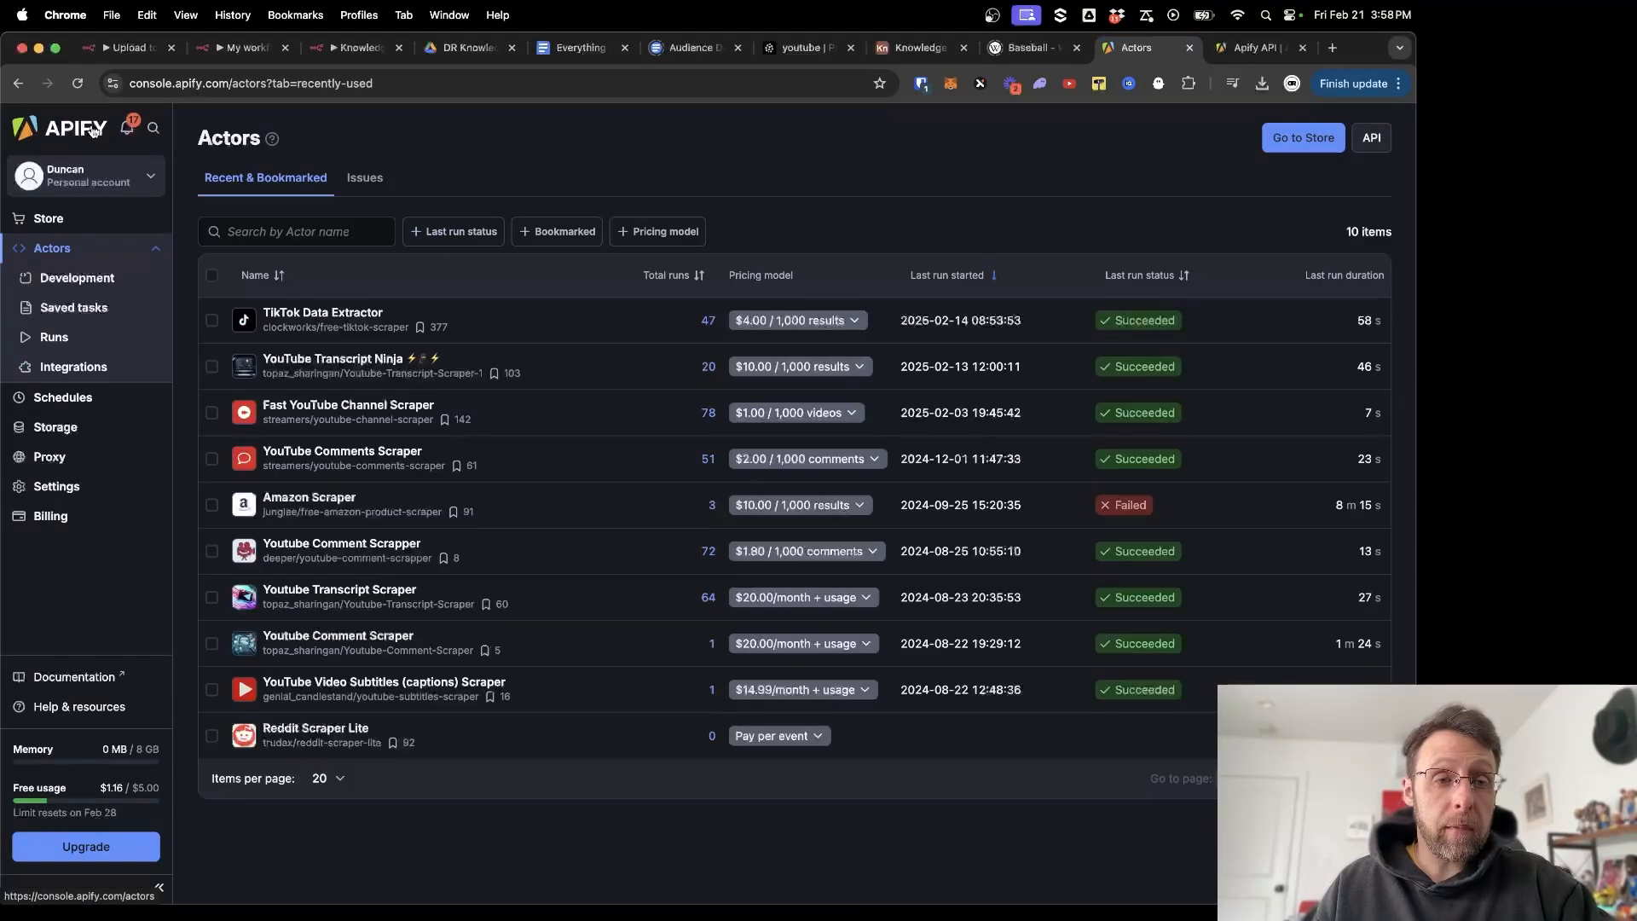
pyautogui.click(247, 83)
pyautogui.write('apify')
pyautogui.click(247, 83)
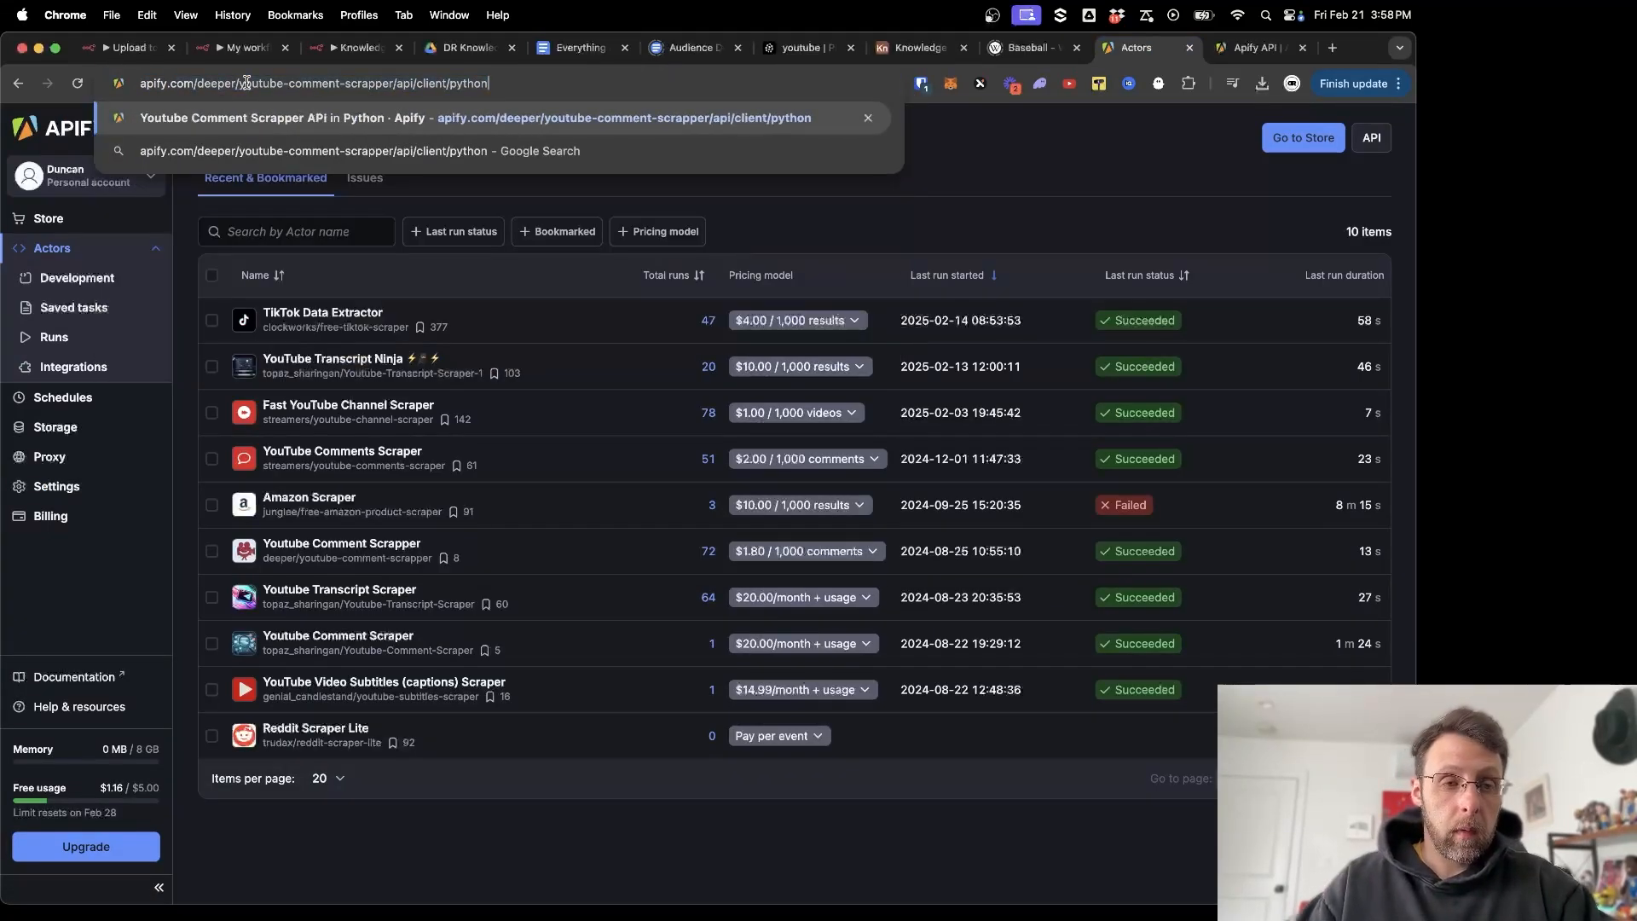
pyautogui.moveTo(204, 83)
pyautogui.mouseDown()
pyautogui.moveTo(501, 85)
pyautogui.moveTo(202, 83)
pyautogui.mouseUp()
pyautogui.press('BackSpace')
pyautogui.press('Return')
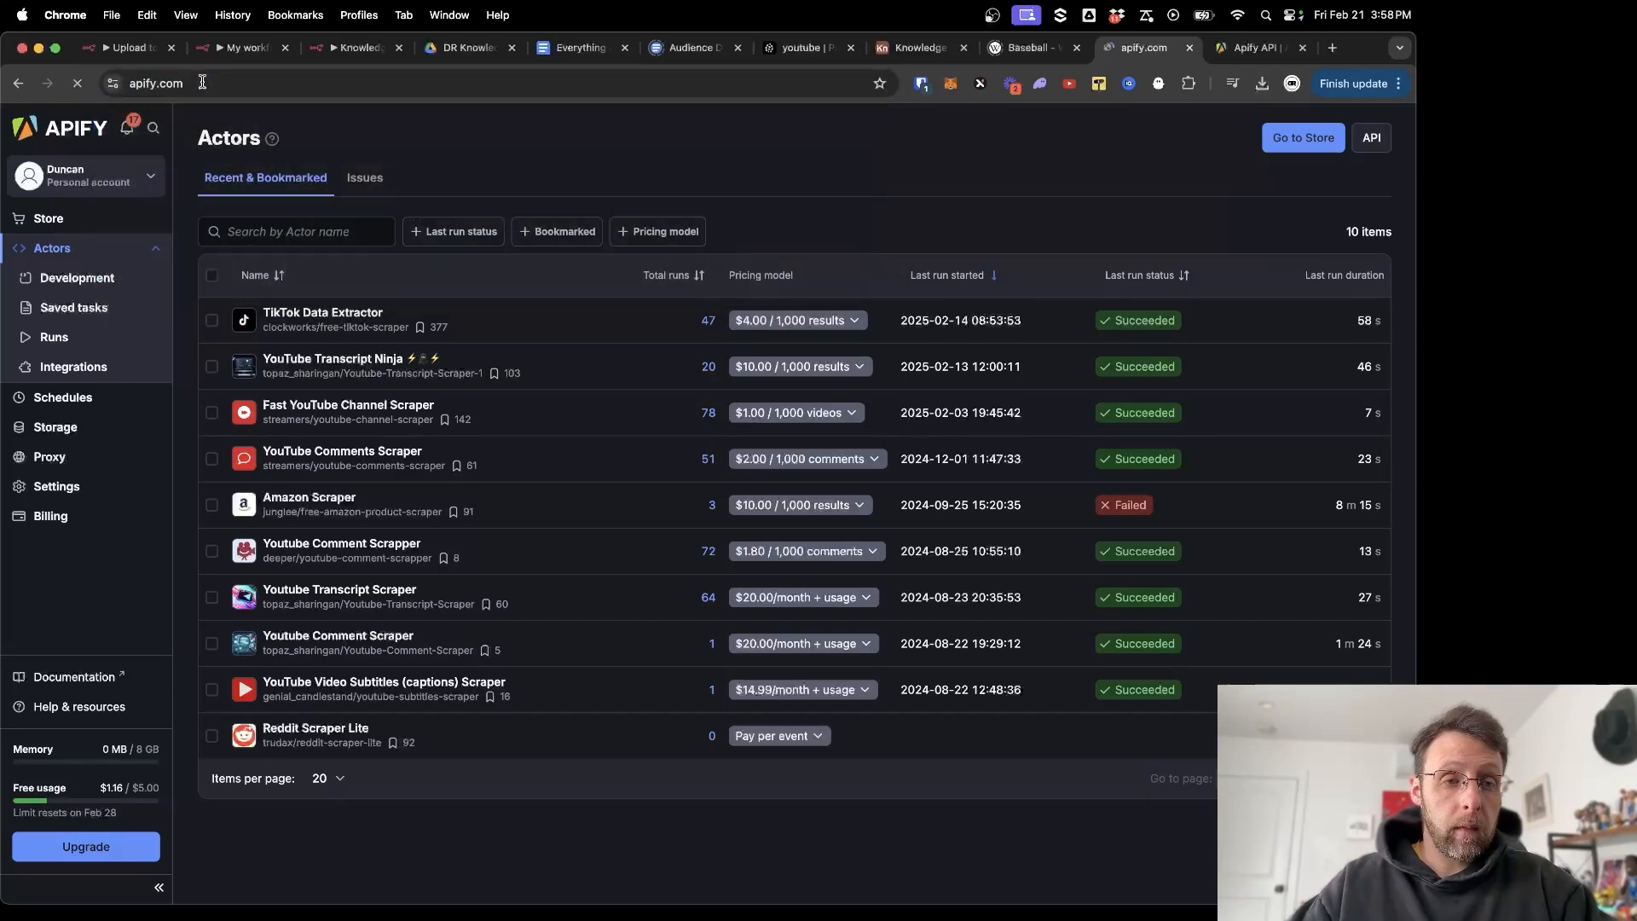
pyautogui.write('Scrape TikTok profi')
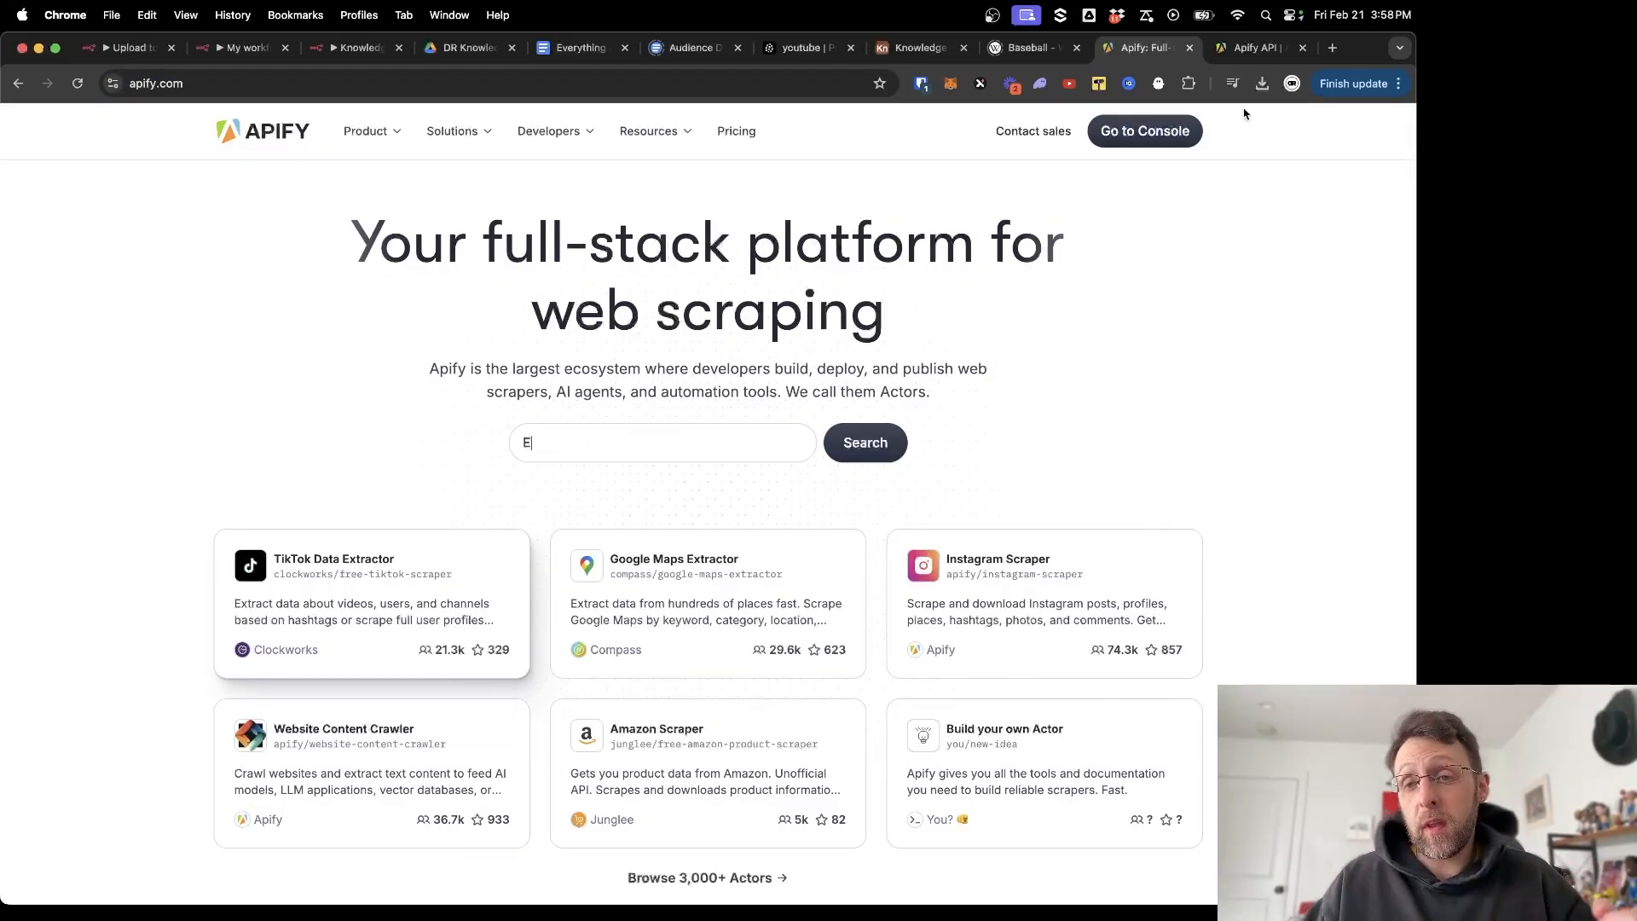
# Open the Store in the Apify Console and browse the suggested Actors.
pyautogui.click(1185, 136)
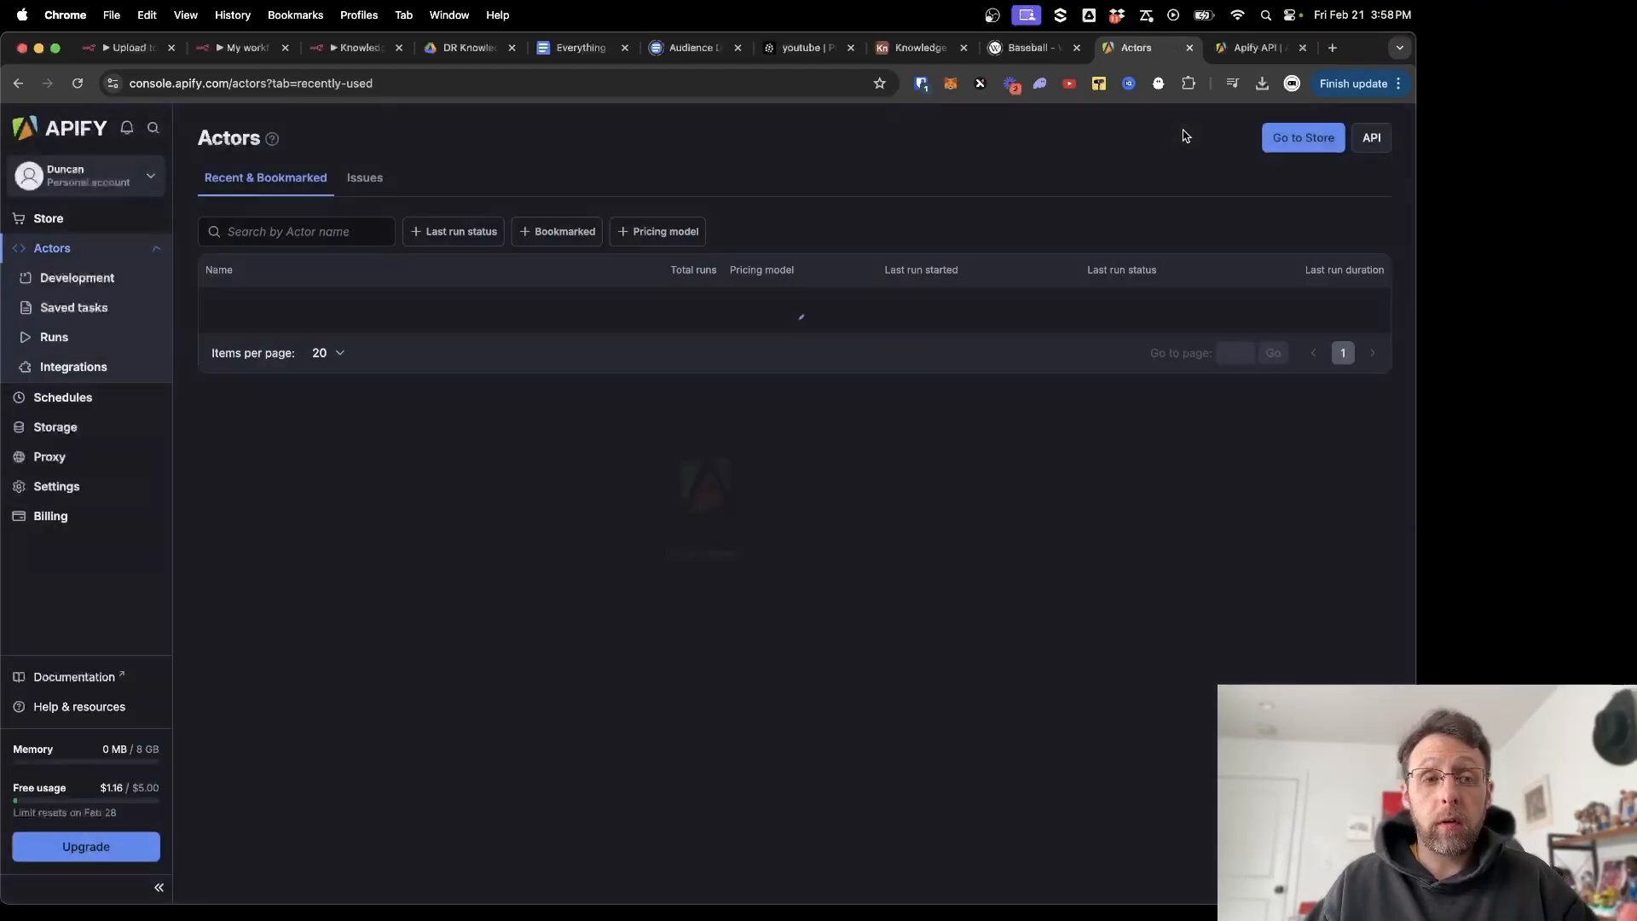
pyautogui.click(53, 221)
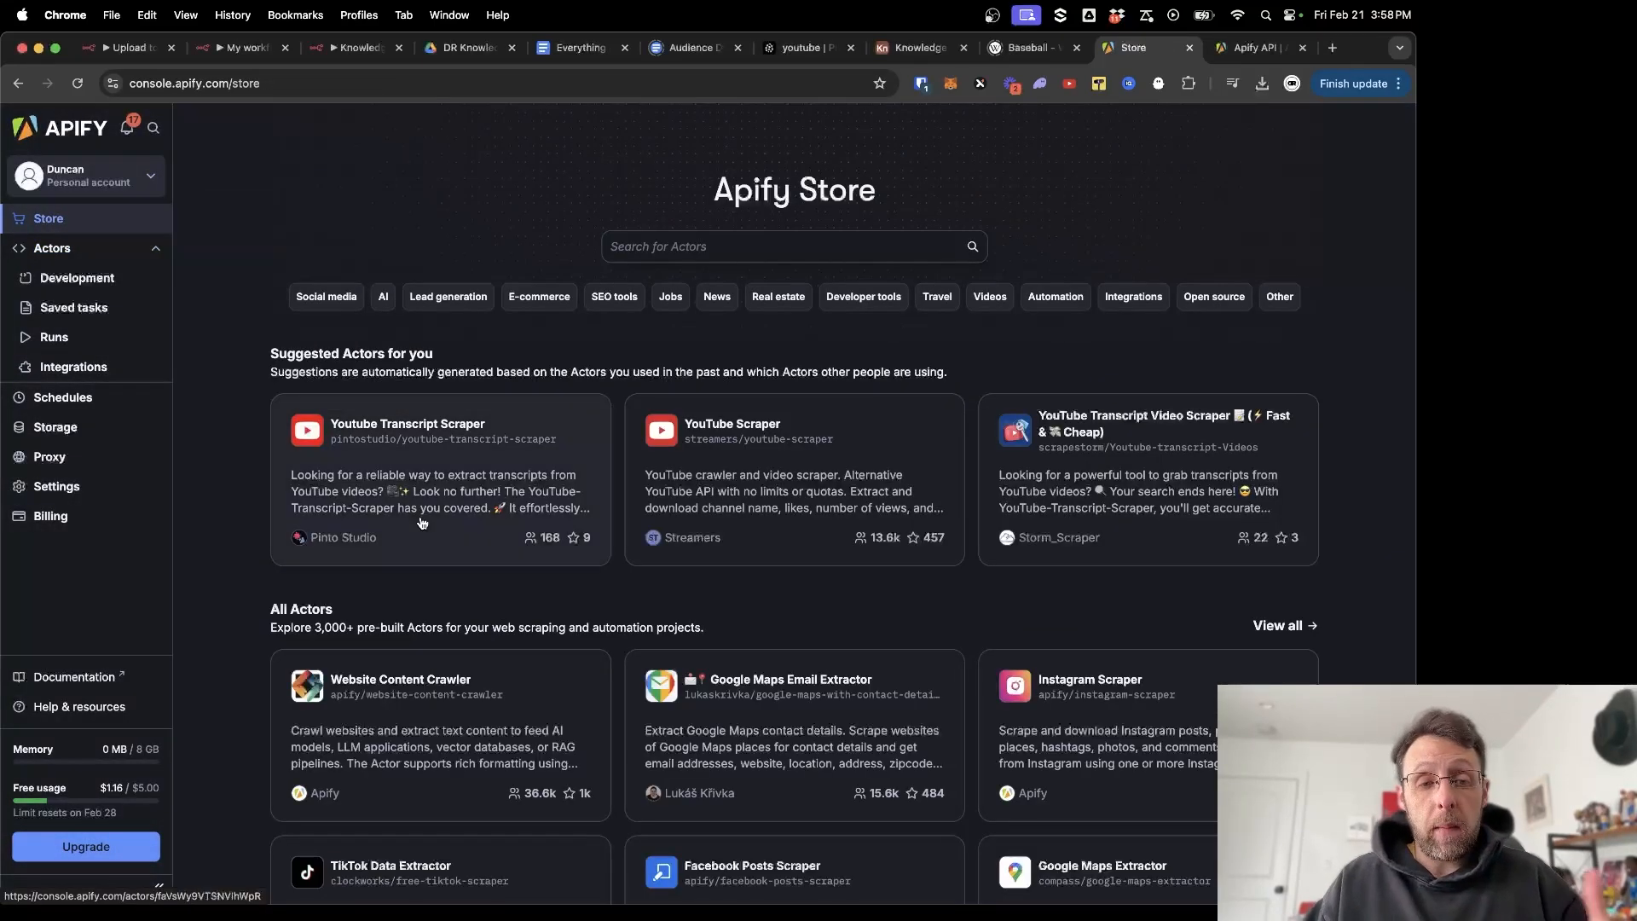
pyautogui.scroll(-4, 725, 481)
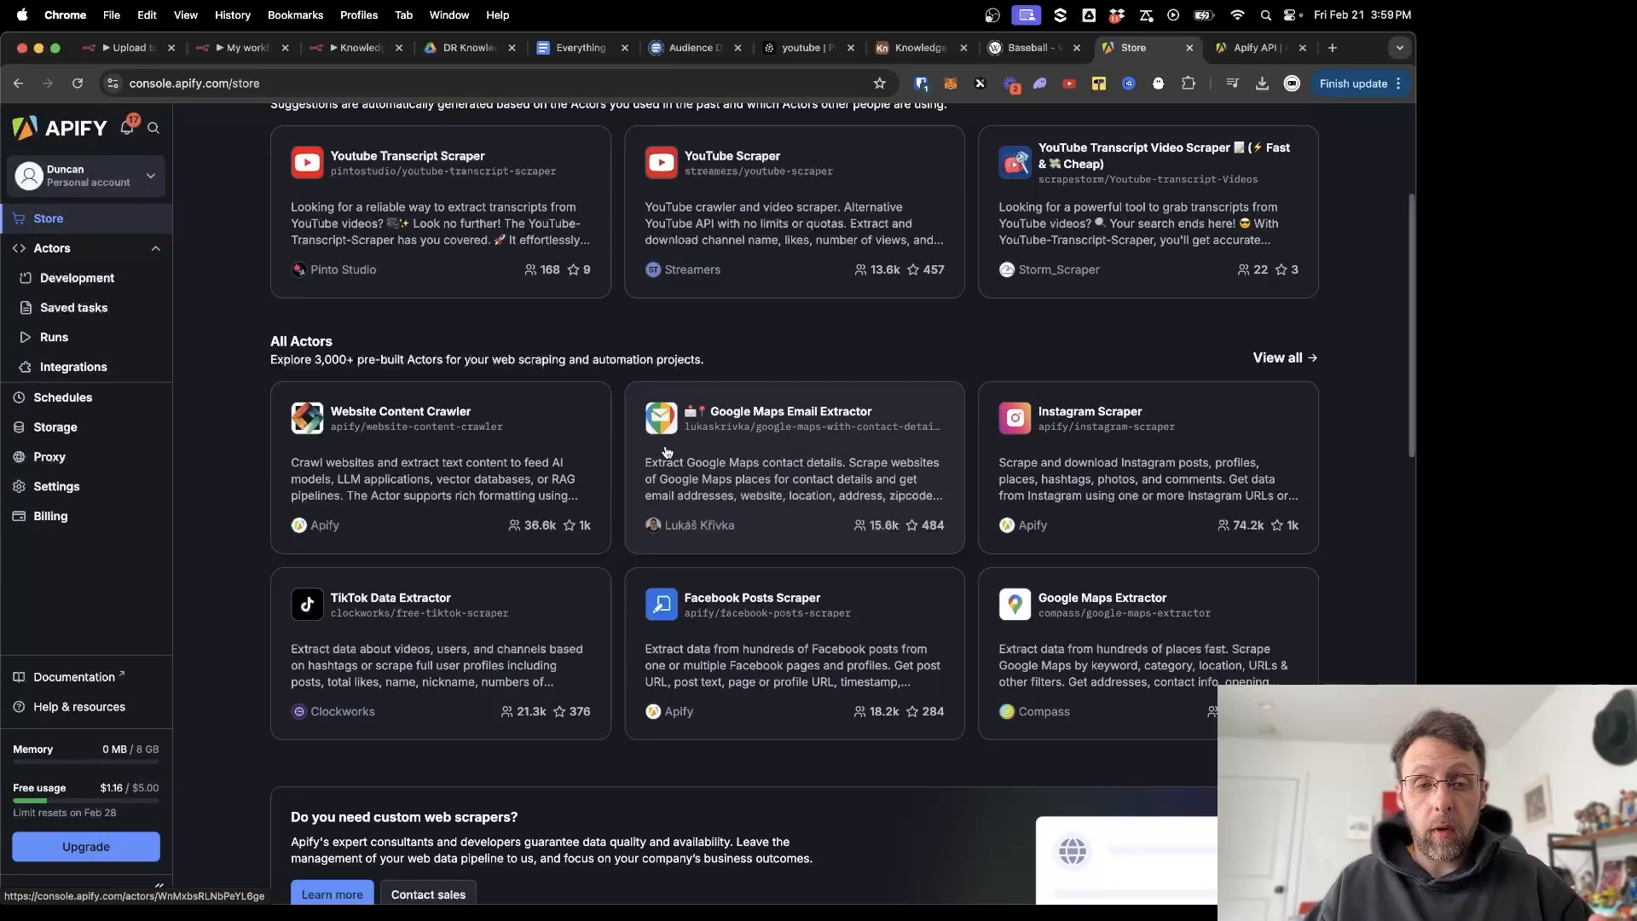
pyautogui.scroll(-2, 779, 441)
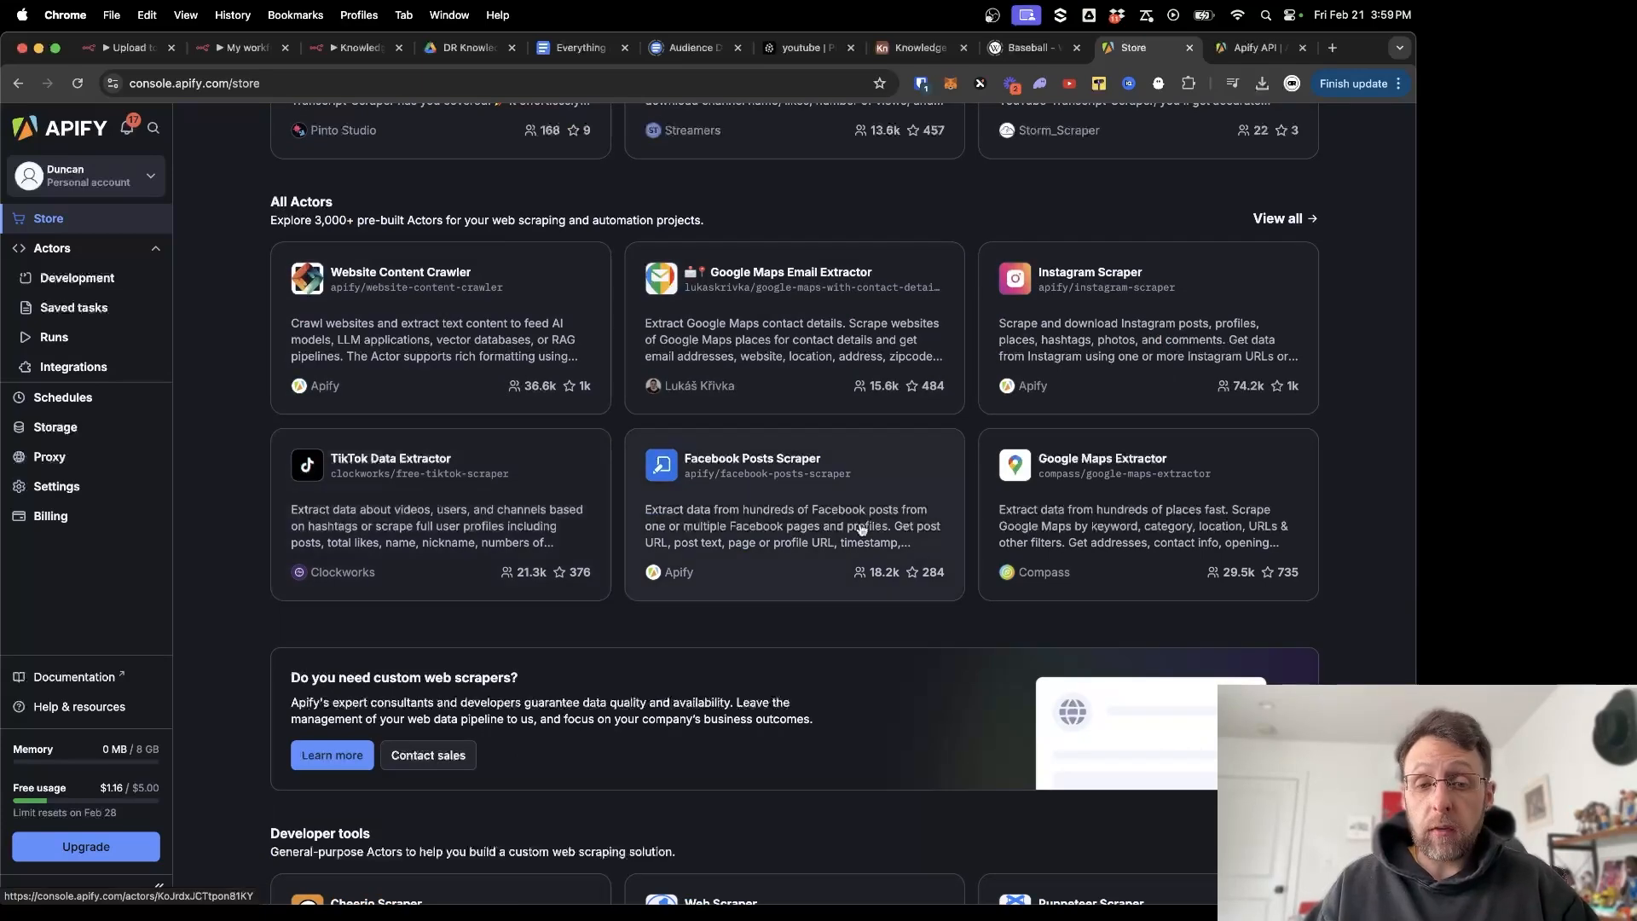
pyautogui.scroll(-6, 919, 552)
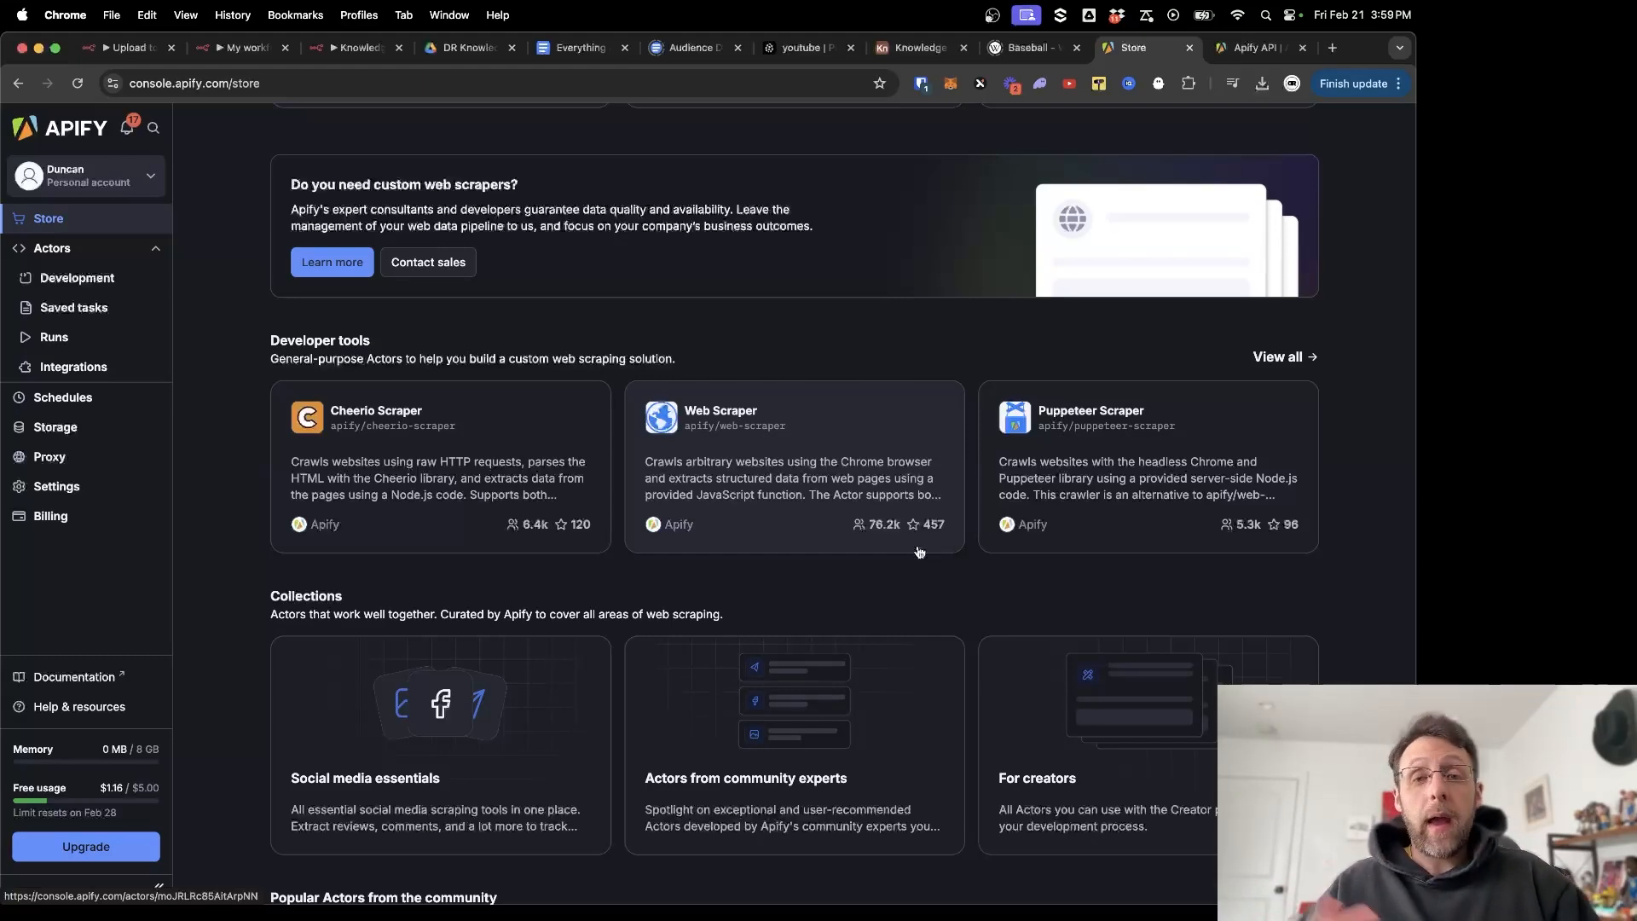
pyautogui.scroll(10, 426, 443)
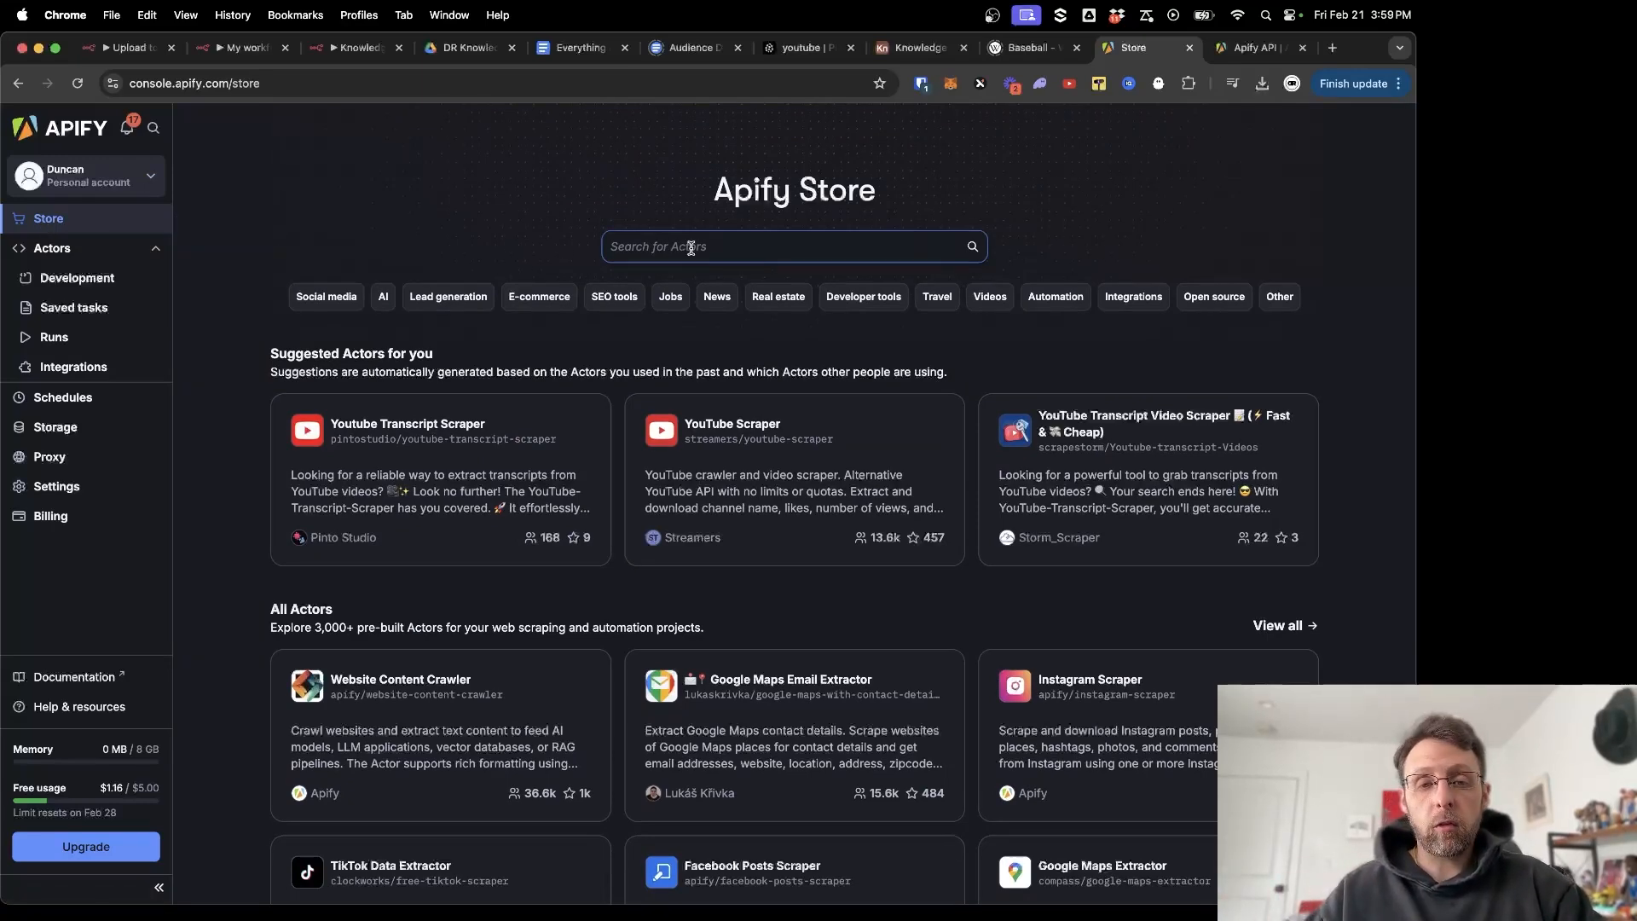
# Search the Store for 'youtube transcript' and open YouTube Transcript Ninja.
pyautogui.click(691, 247)
pyautogui.write('youtube')
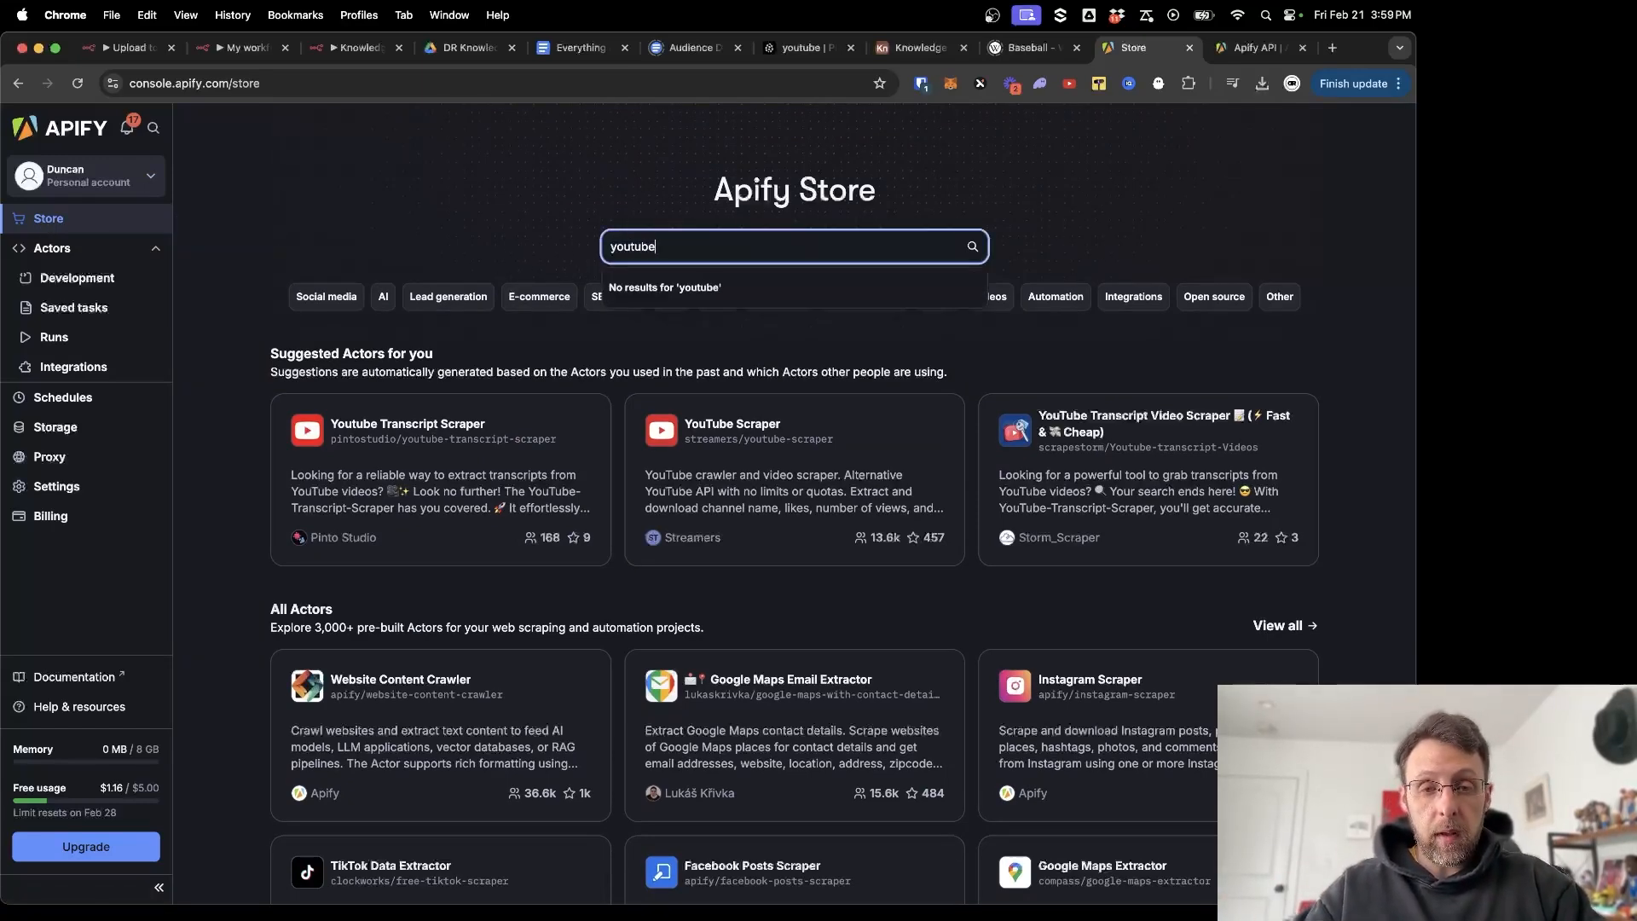
pyautogui.press('Return')
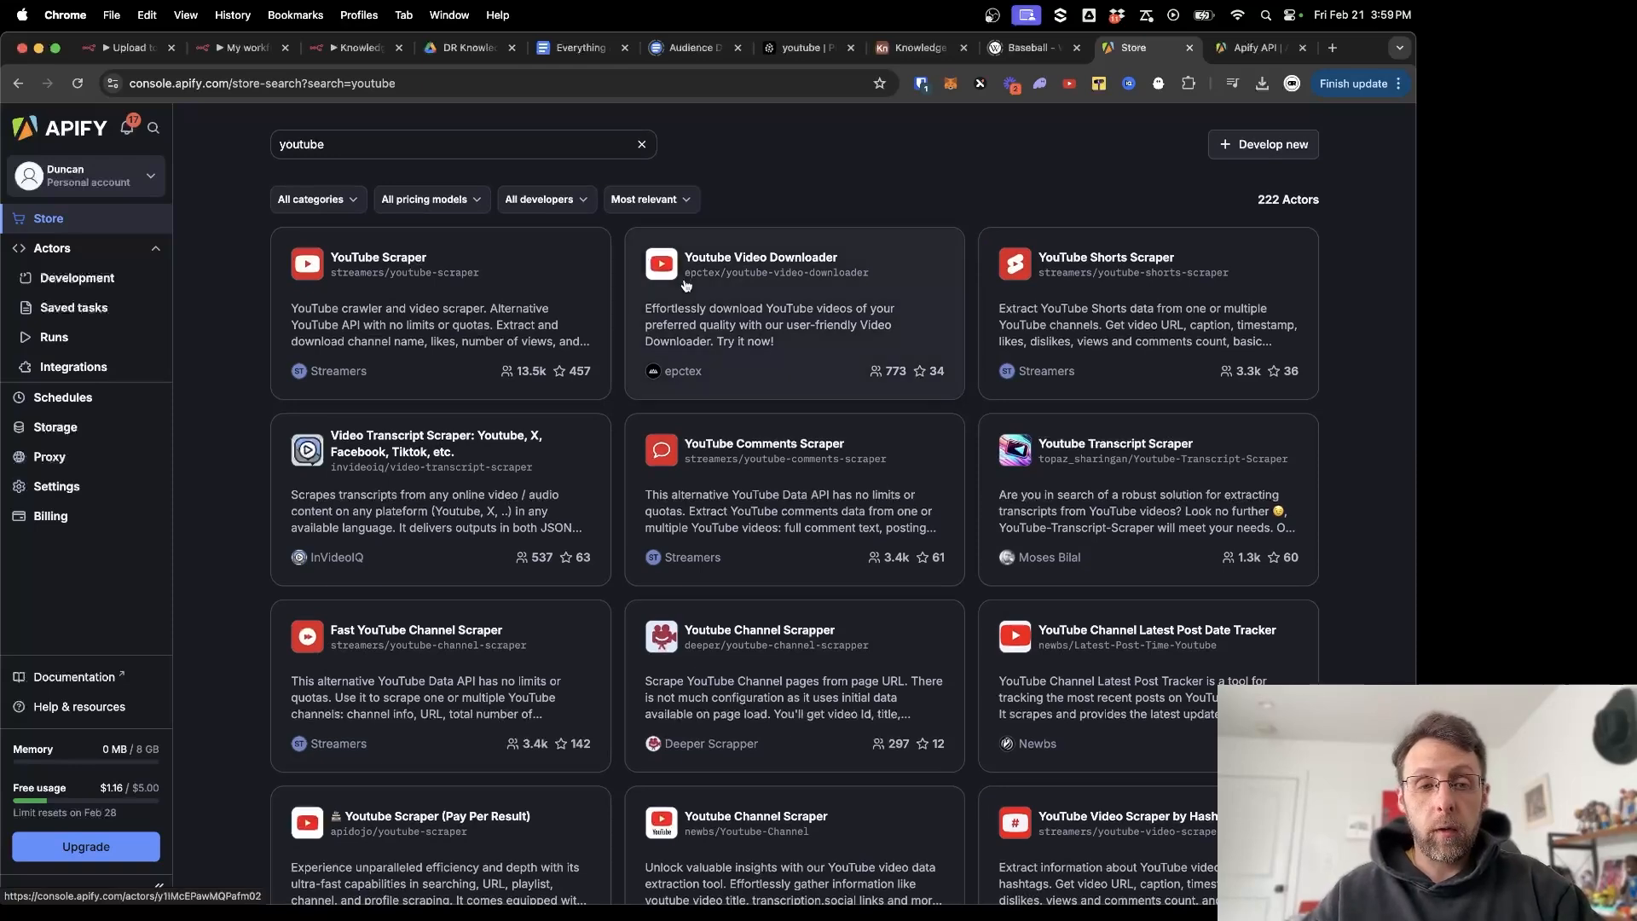
pyautogui.click(405, 141)
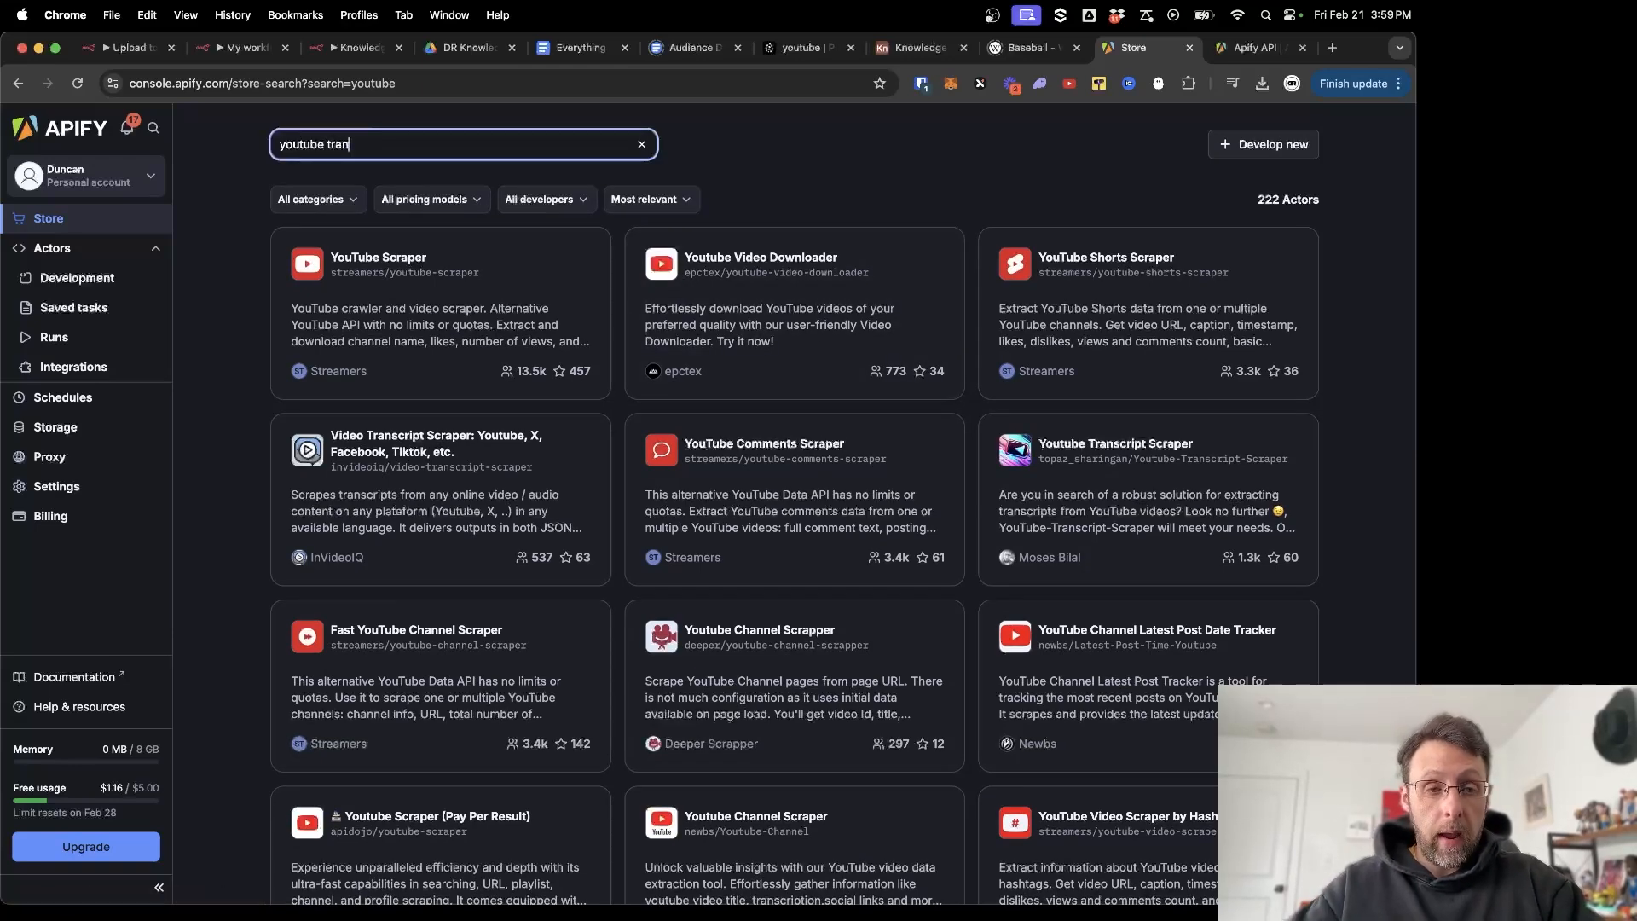
pyautogui.write('transcript')
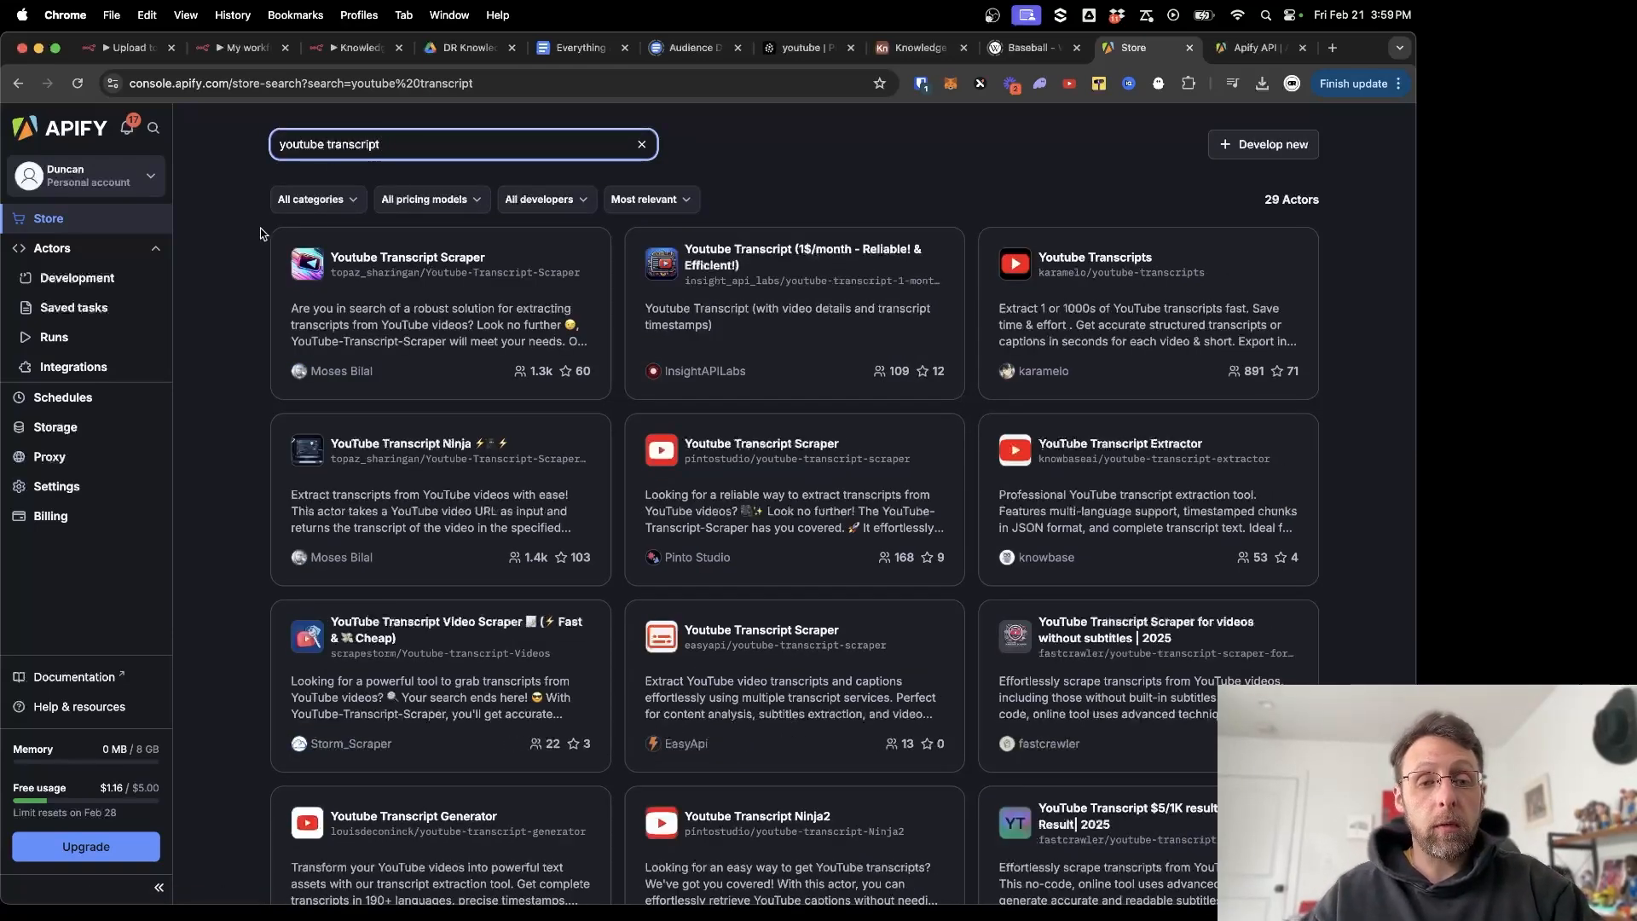
pyautogui.click(414, 478)
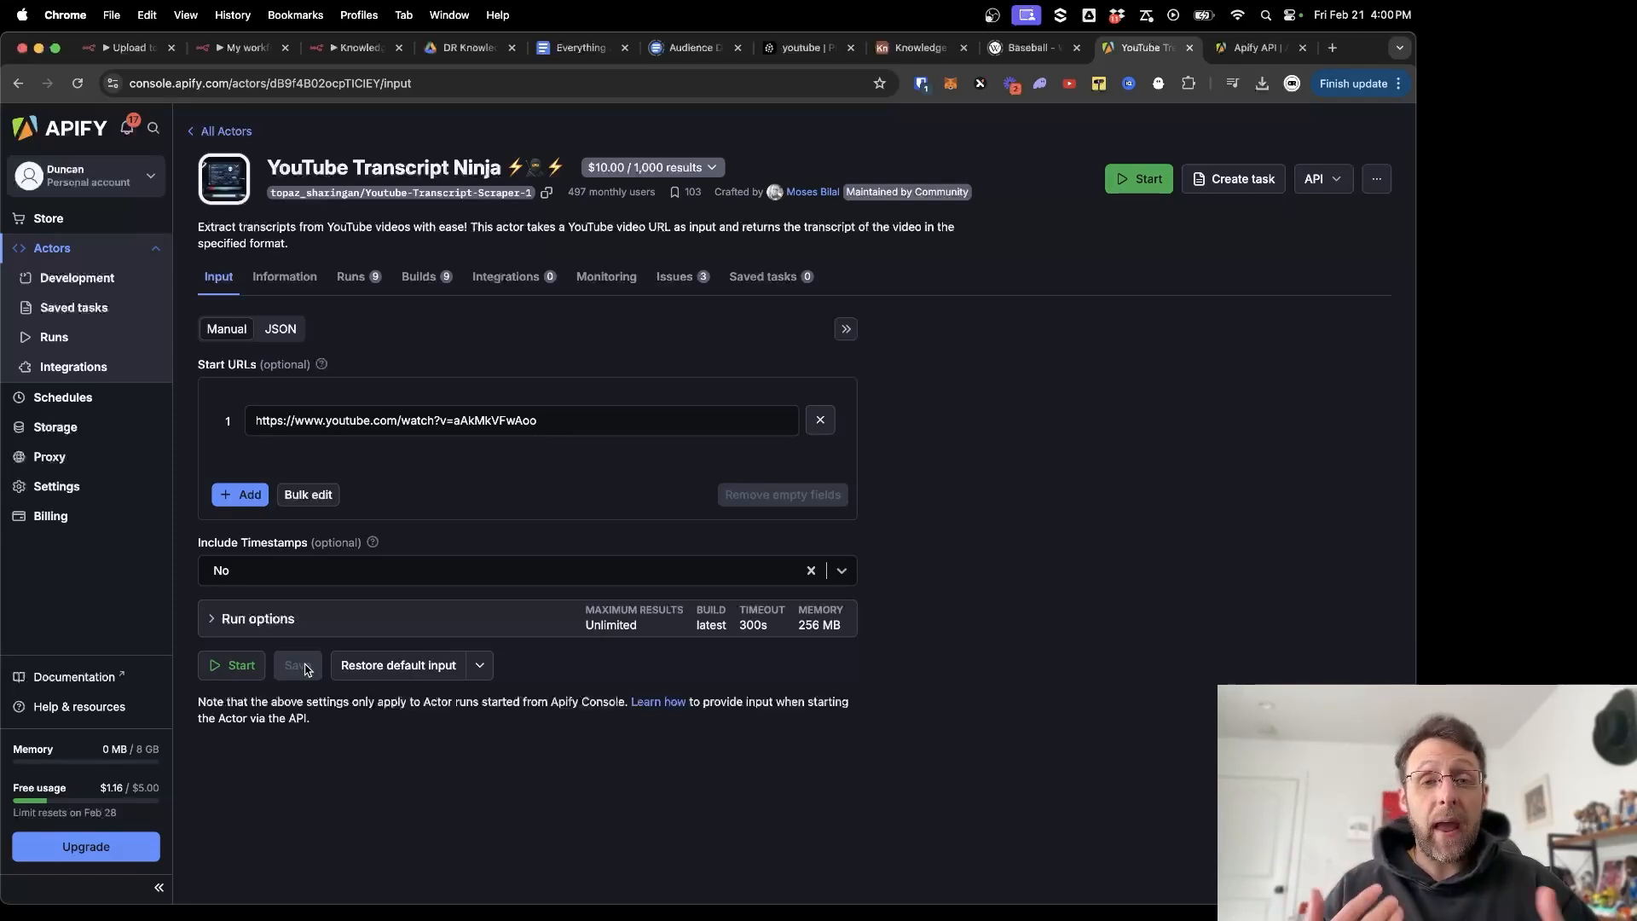
# Select the Actor ID in the page address, view the Apify API docs, then return to n8n.
pyautogui.click(321, 85)
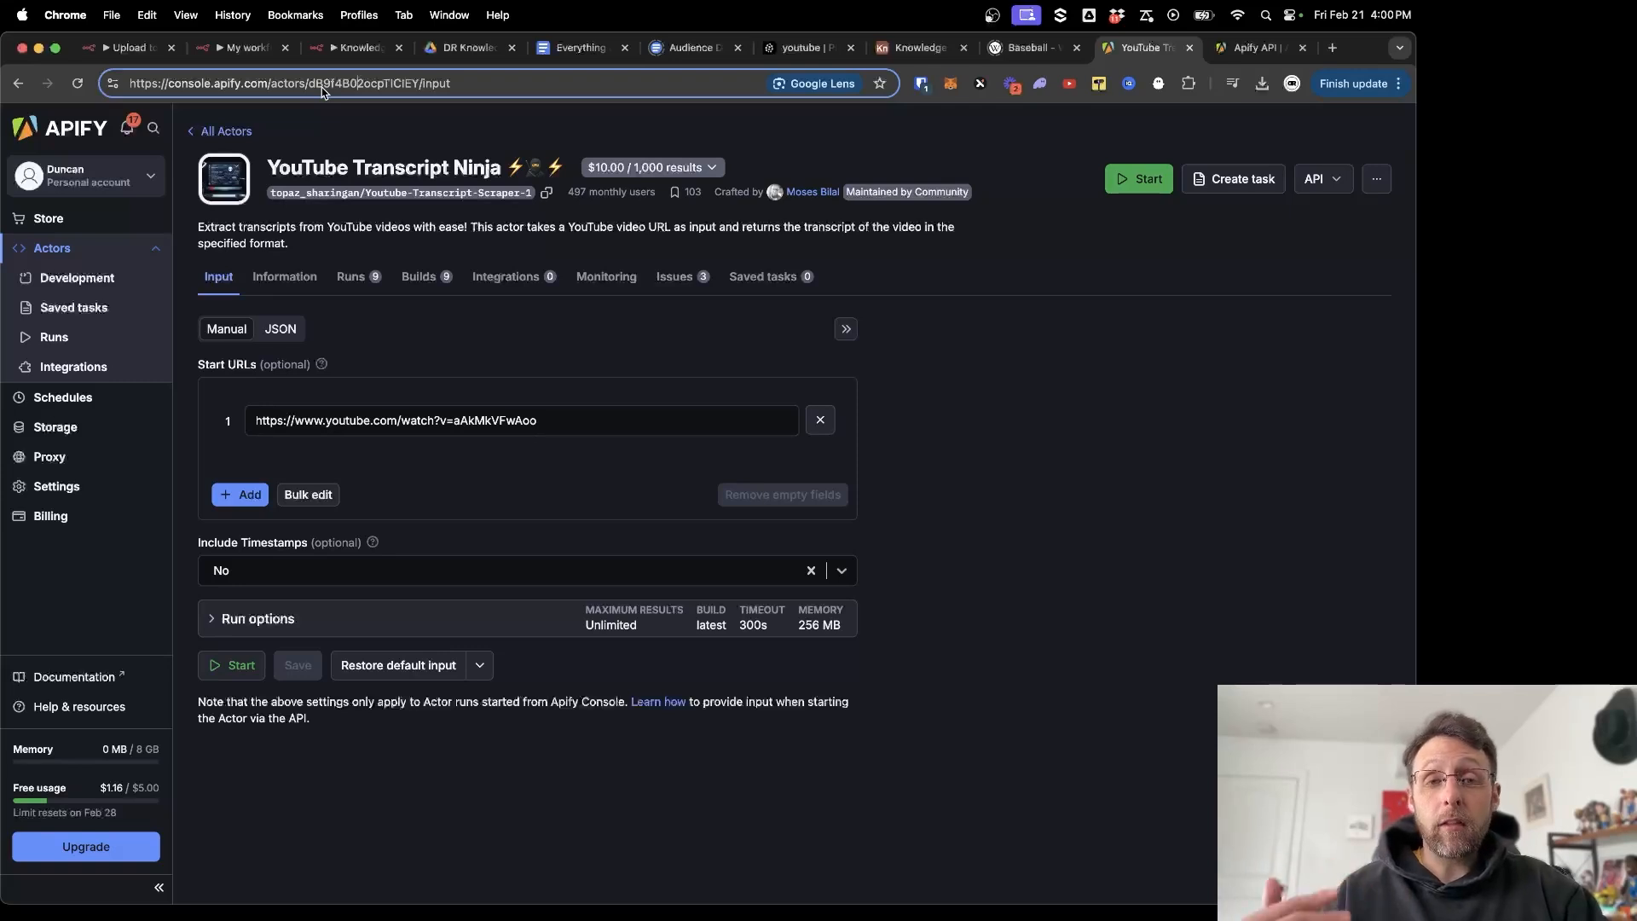
pyautogui.moveTo(310, 85); pyautogui.dragTo(422, 85)
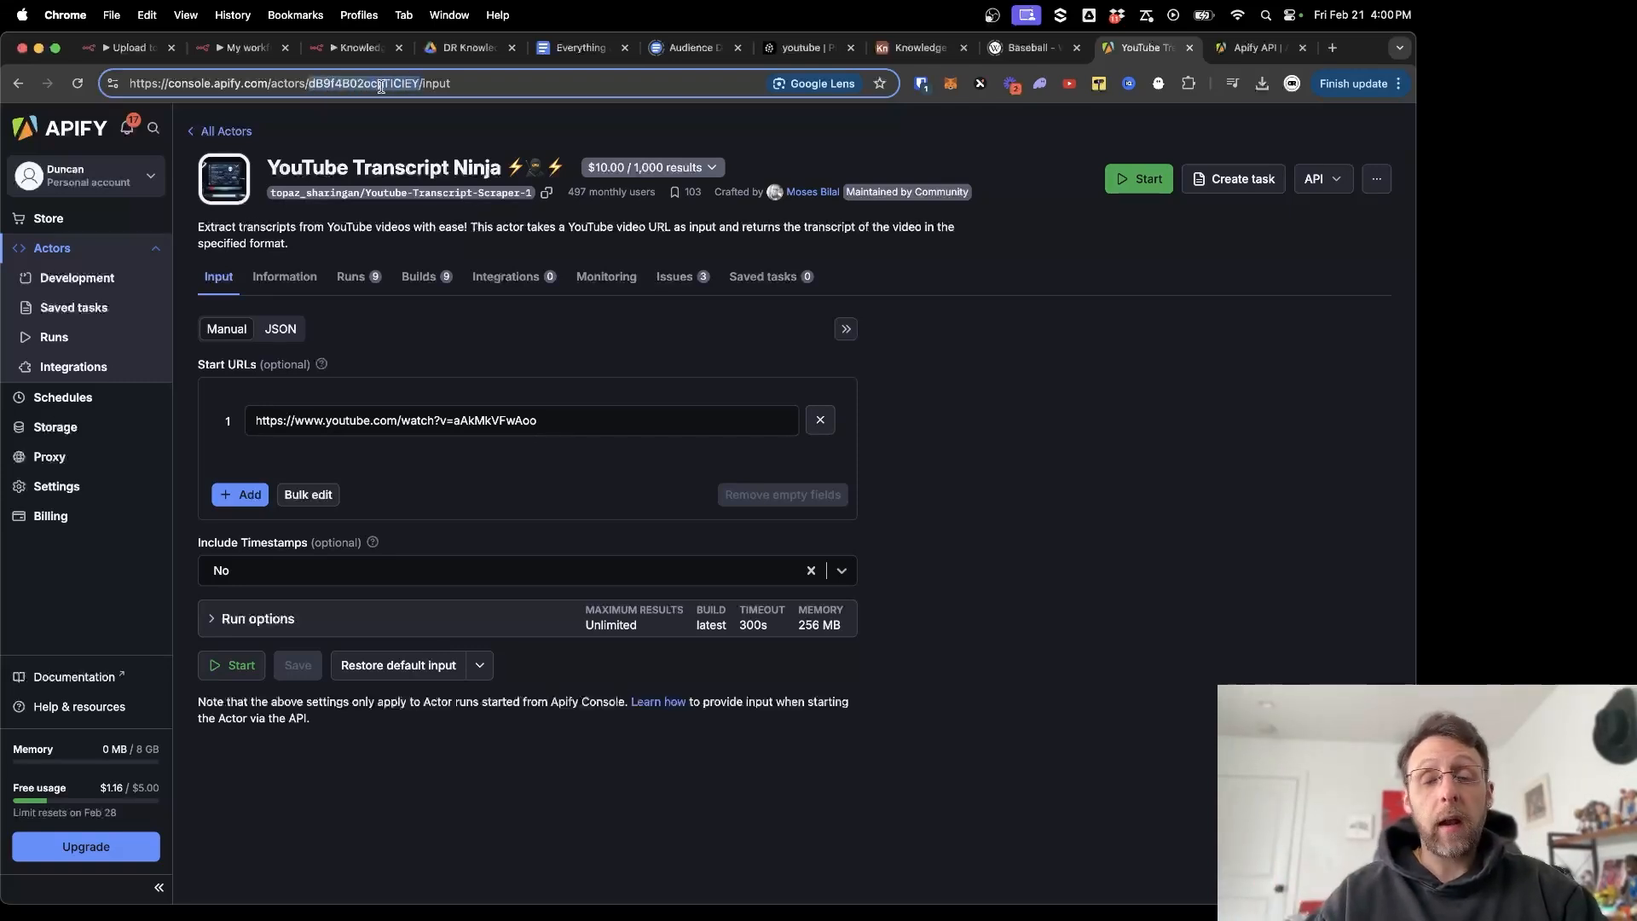
pyautogui.click(1250, 51)
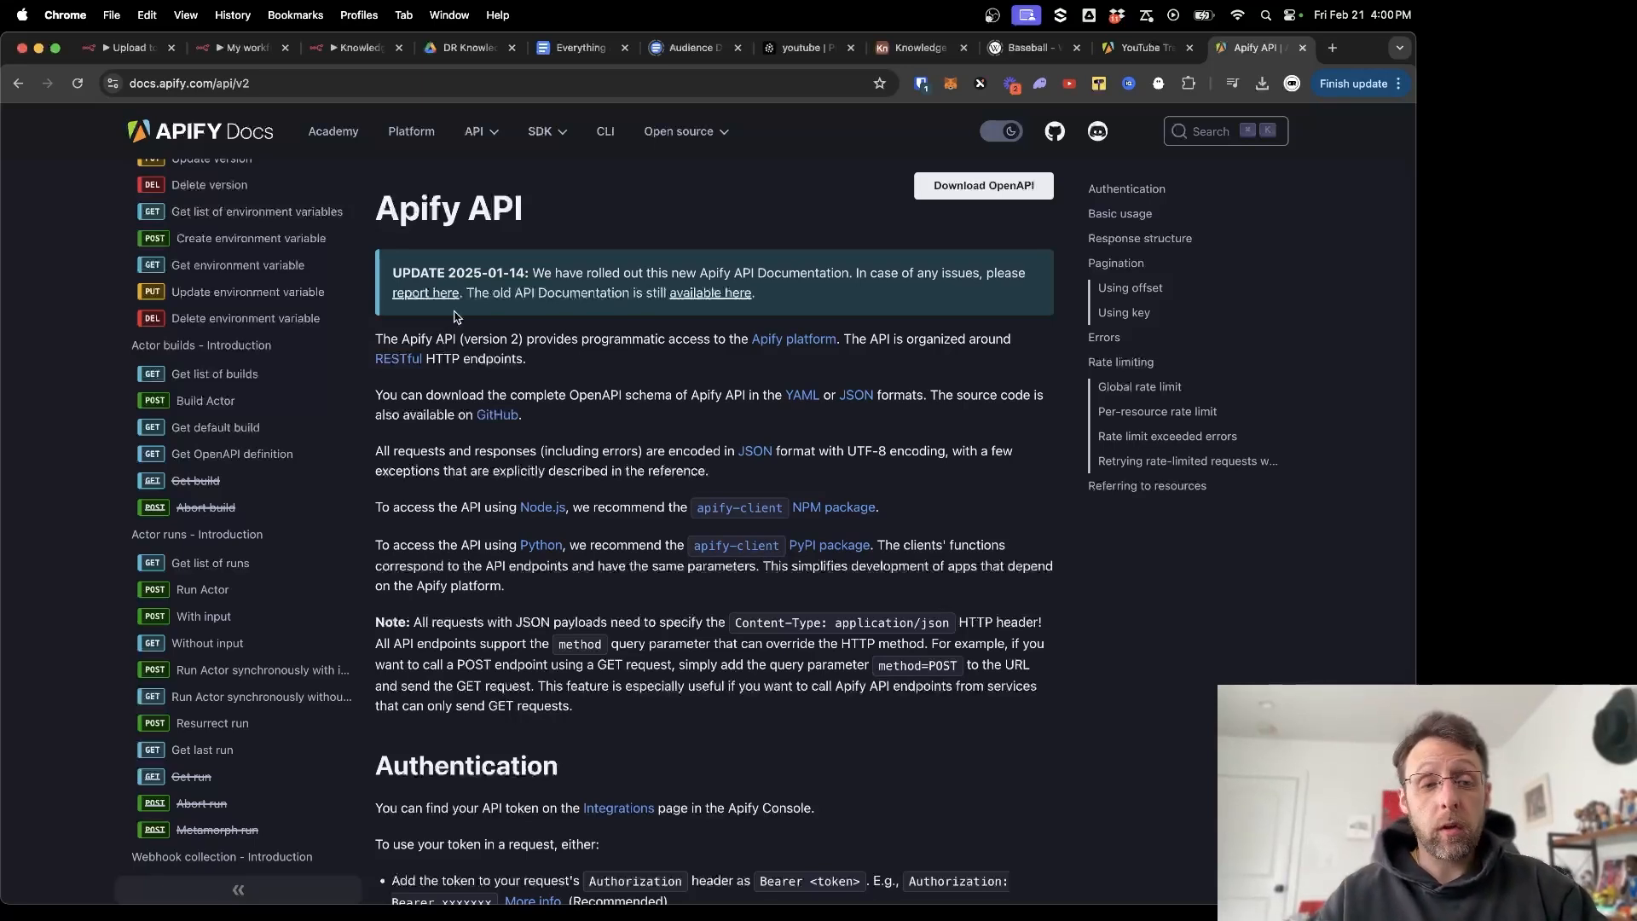
pyautogui.click(333, 56)
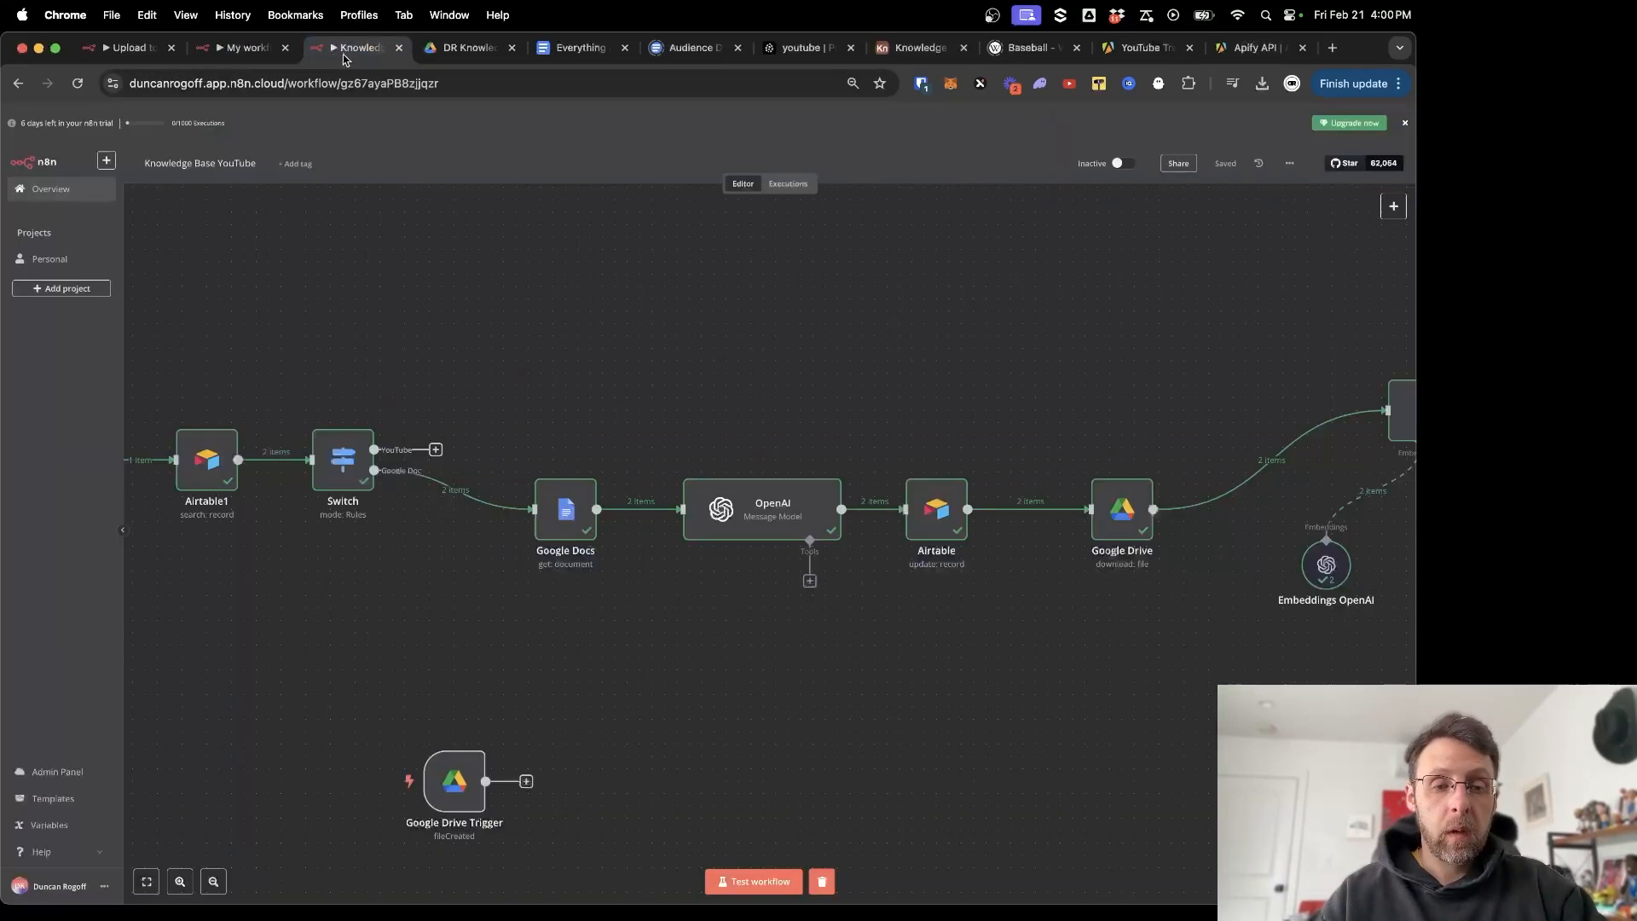
# Add an HTTP Request step after the Switch's YouTube branch, then delete it again.
pyautogui.click(437, 449)
pyautogui.write('http')
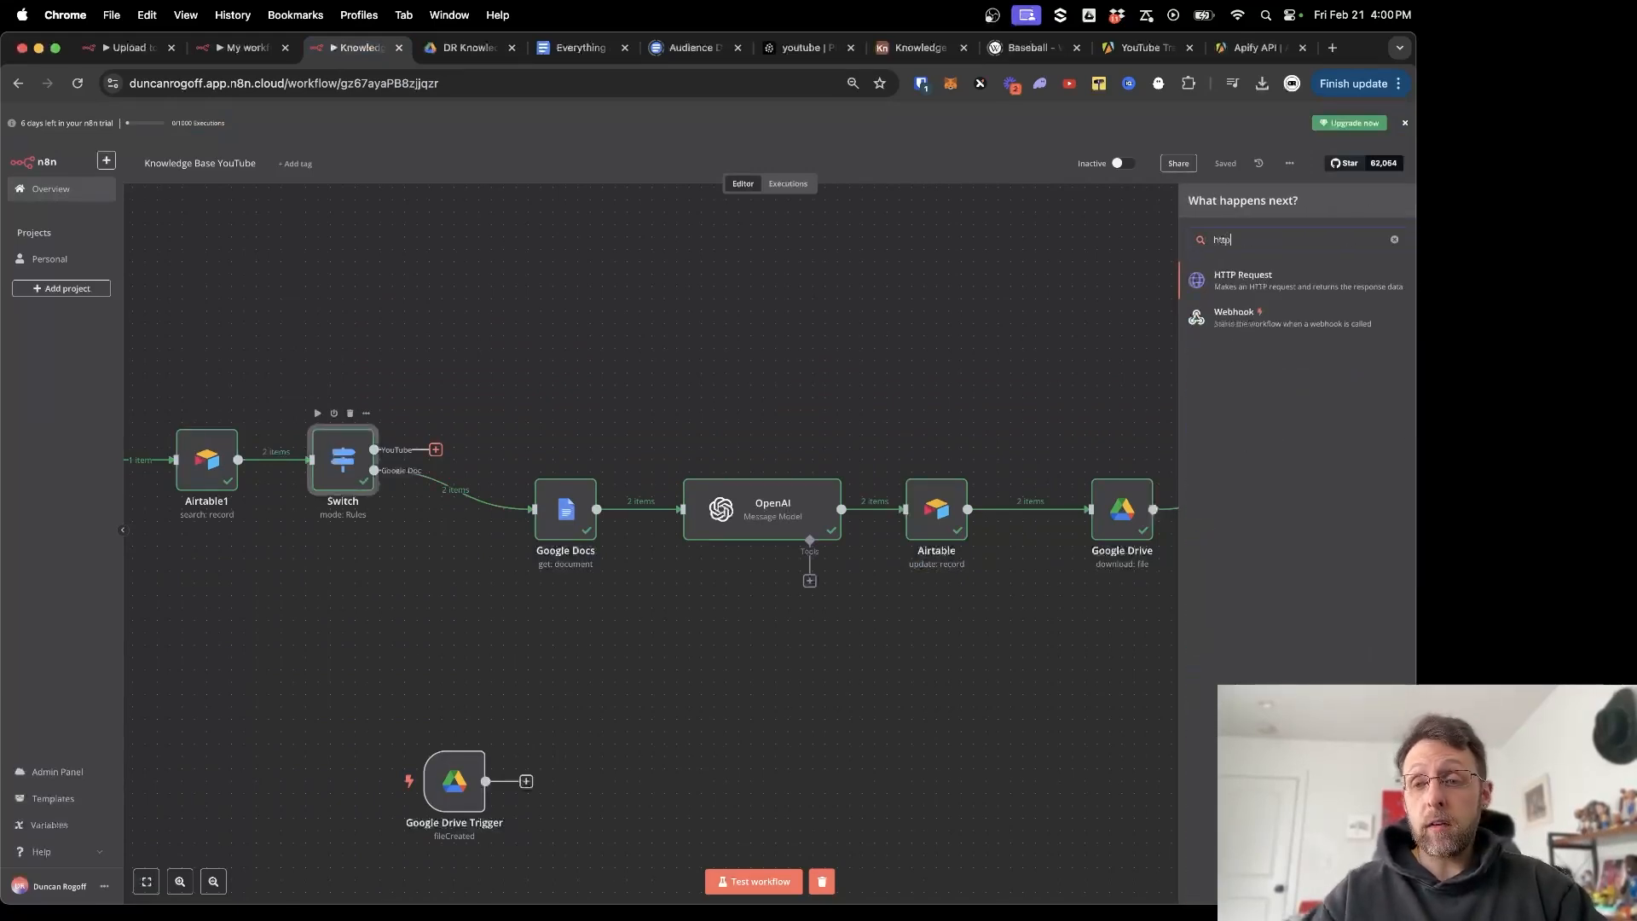
pyautogui.click(1242, 278)
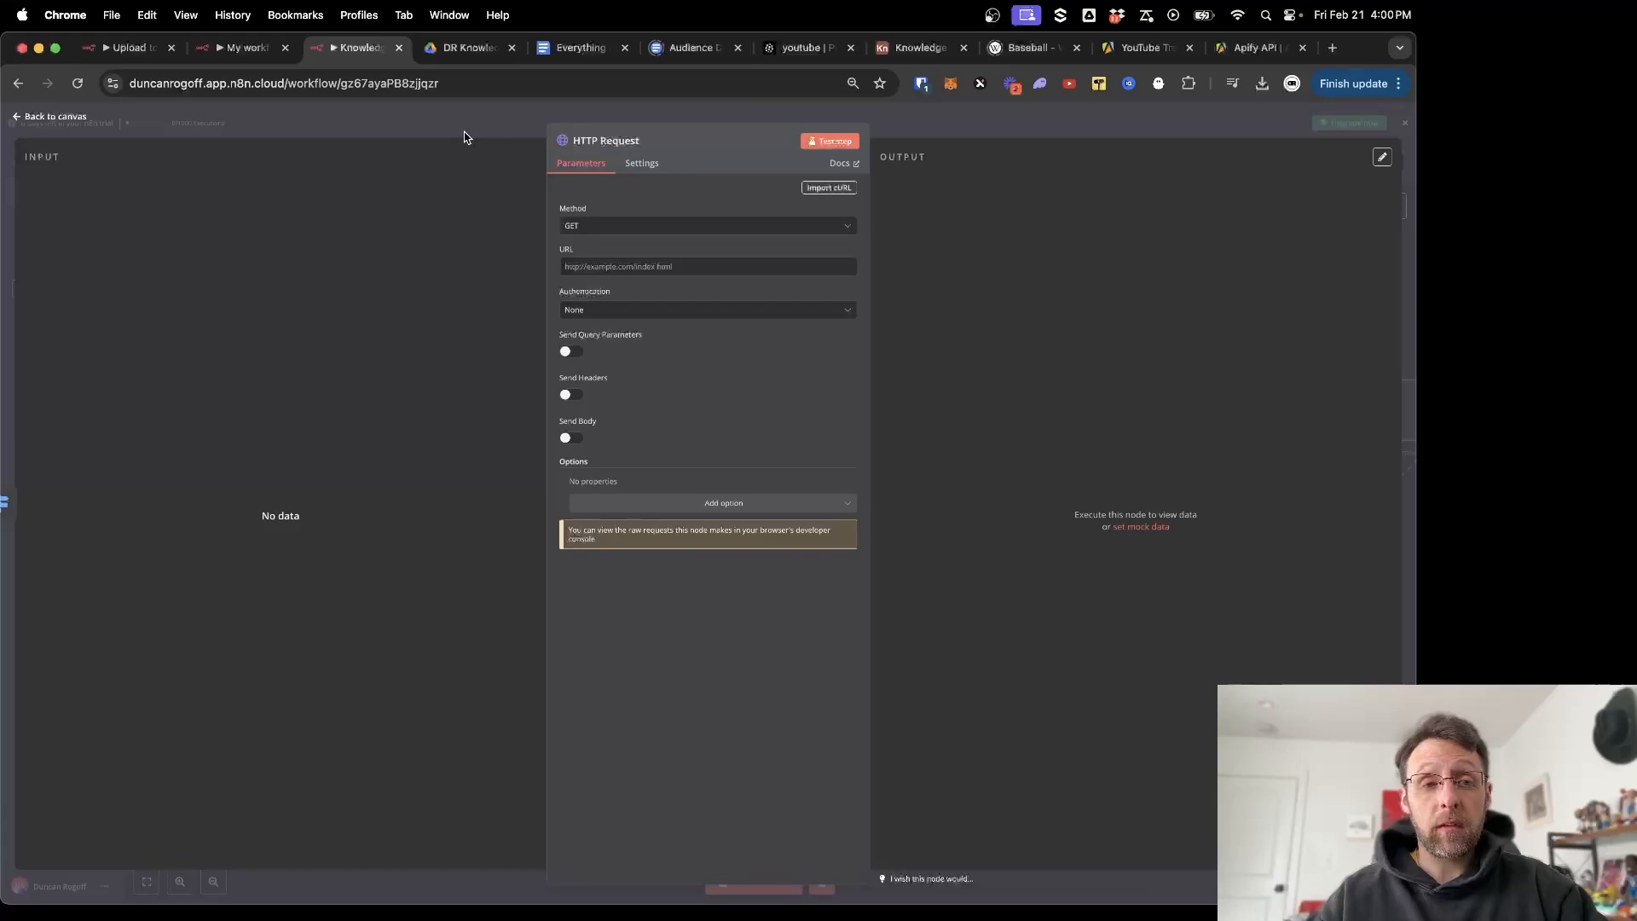
pyautogui.click(464, 136)
pyautogui.rightClick(469, 394)
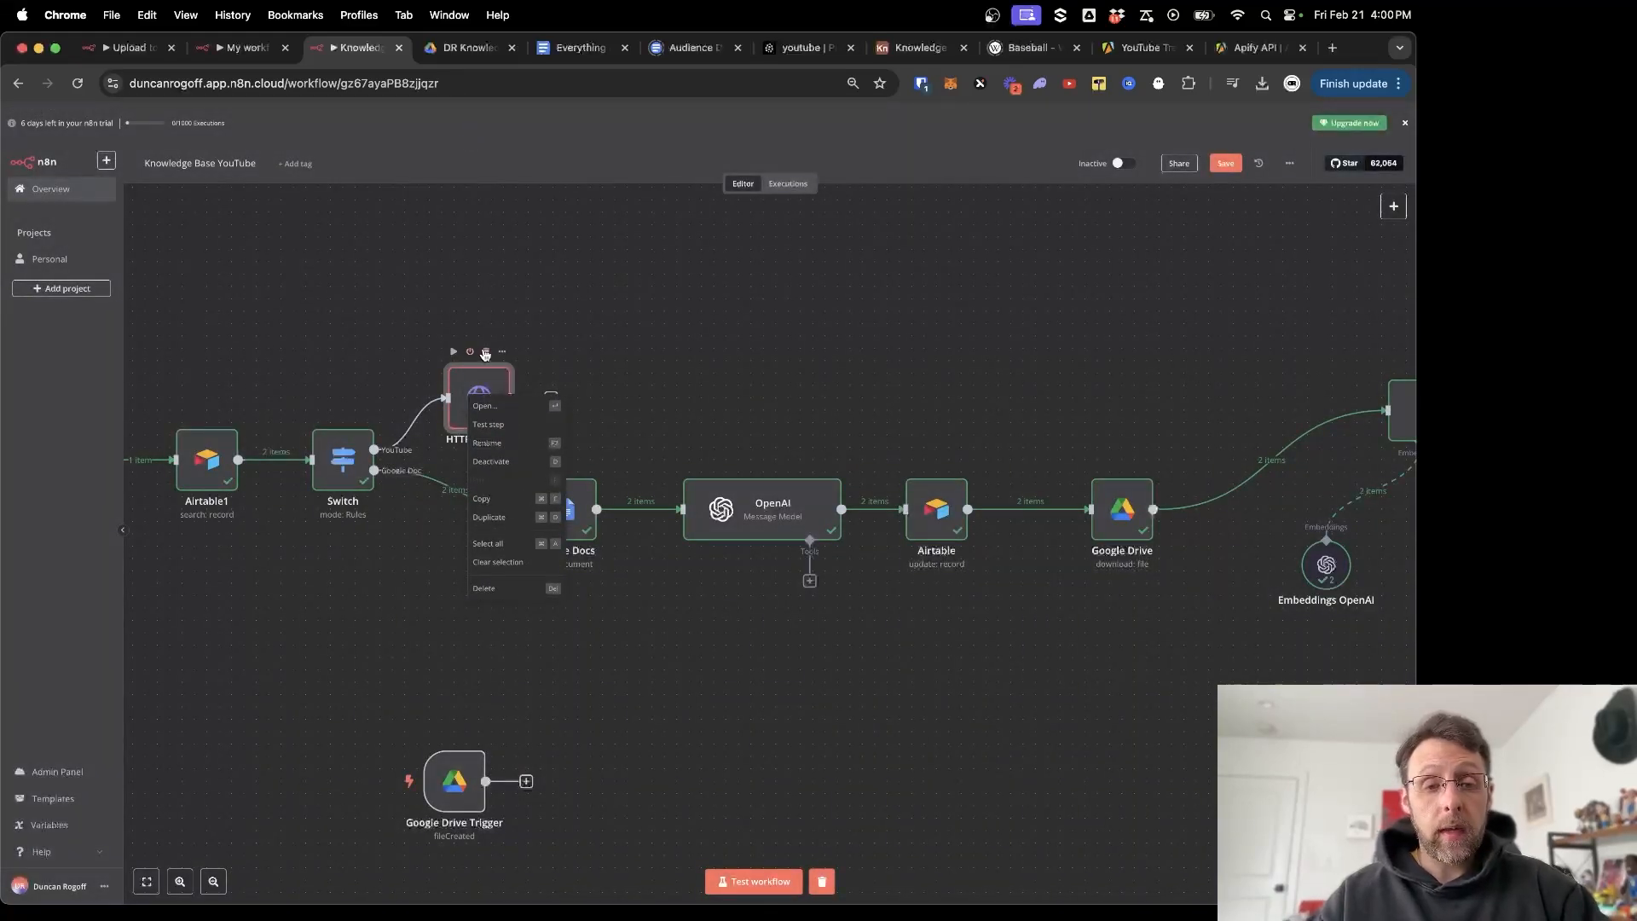
pyautogui.click(485, 354)
pyautogui.click(487, 353)
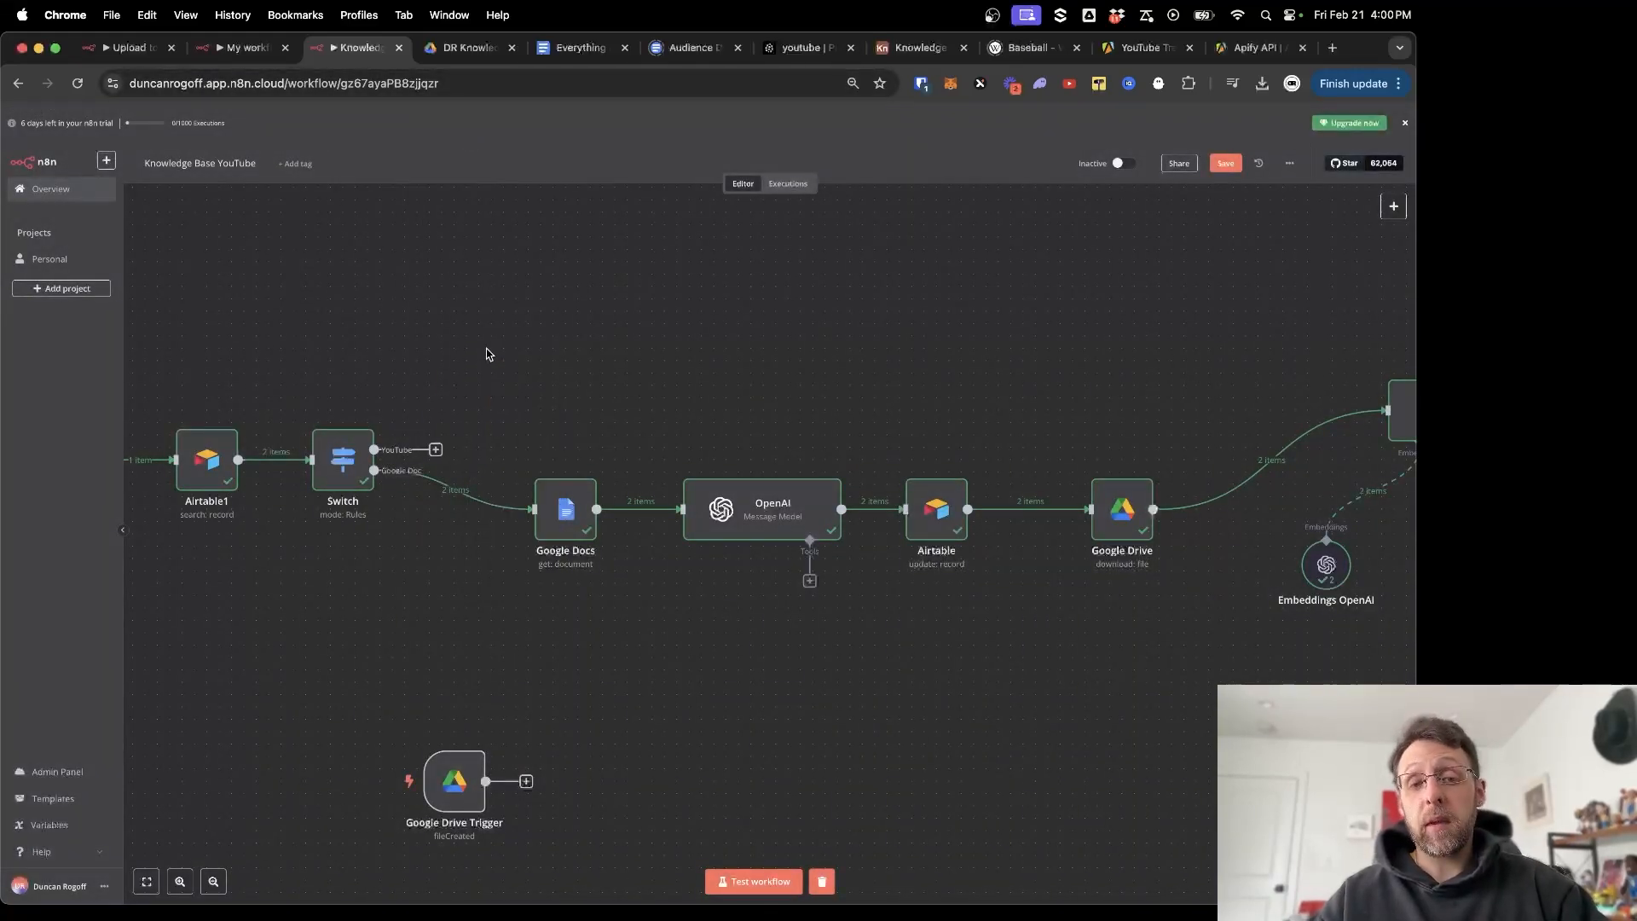
# Copy the getTranscript node from the Upload to Knowledge Base workflow and paste it here.
pyautogui.click(129, 48)
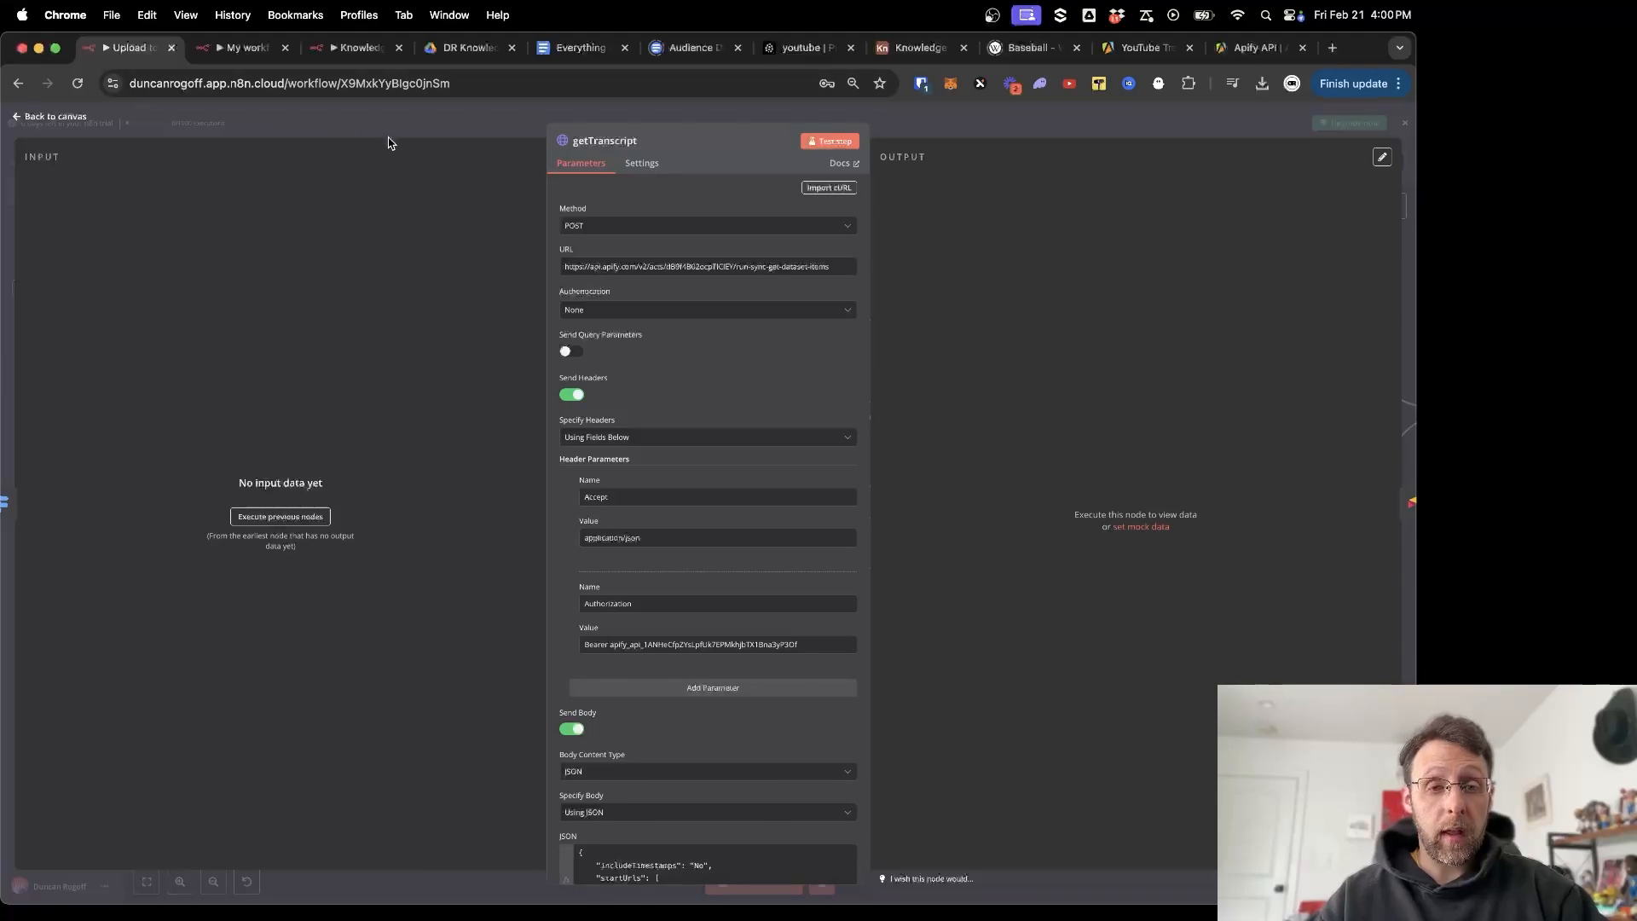
pyautogui.click(430, 118)
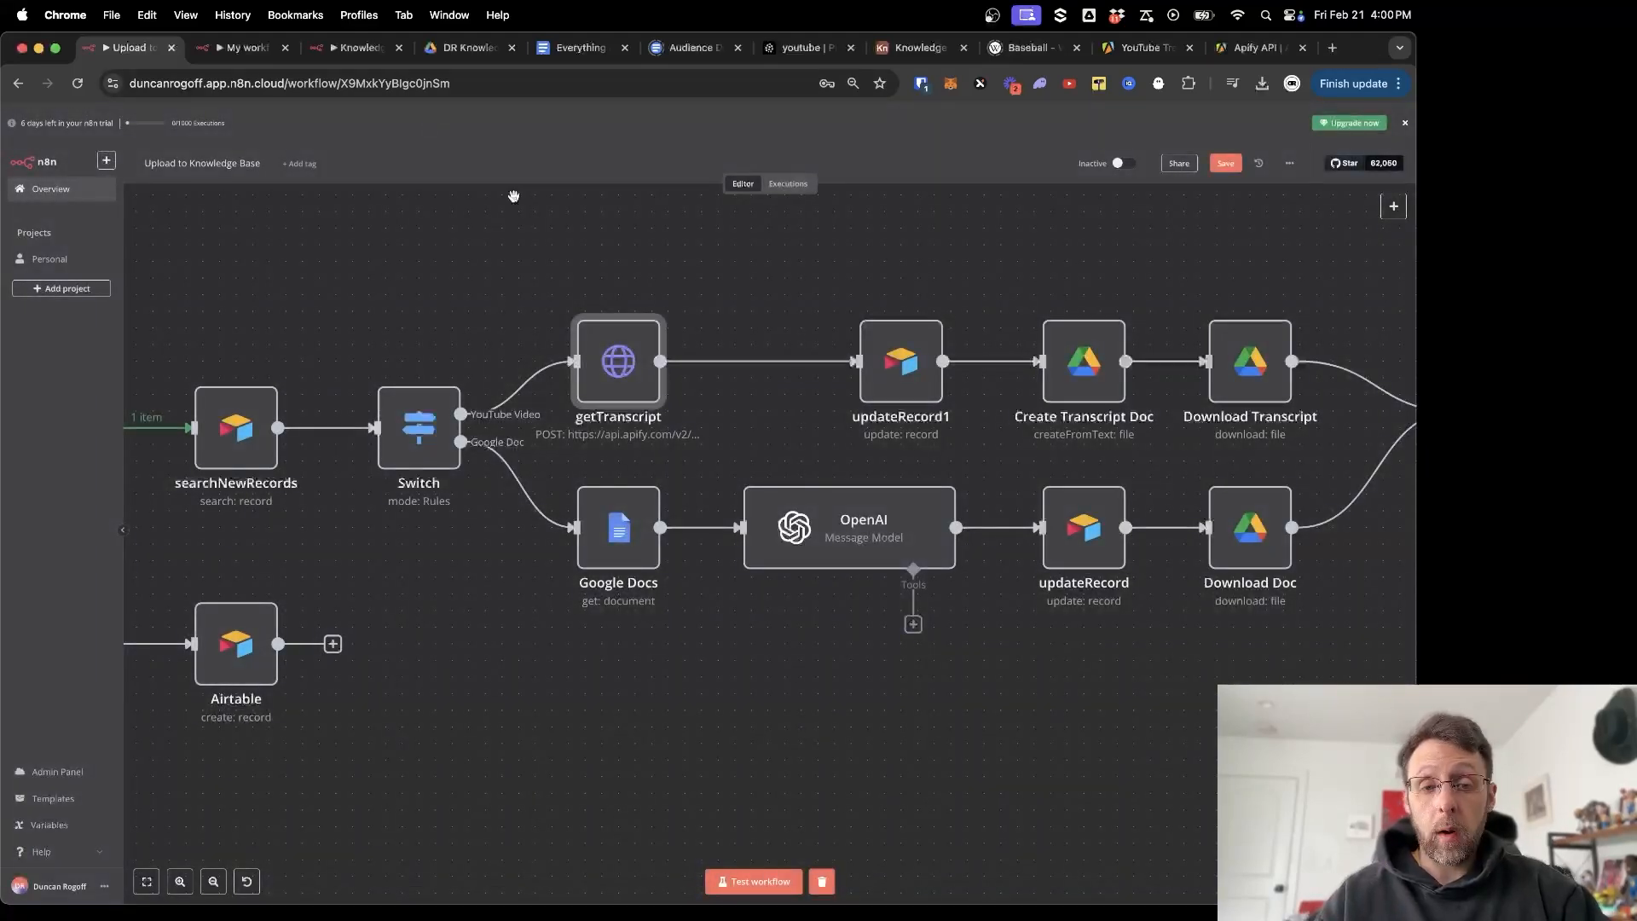
pyautogui.rightClick(607, 368)
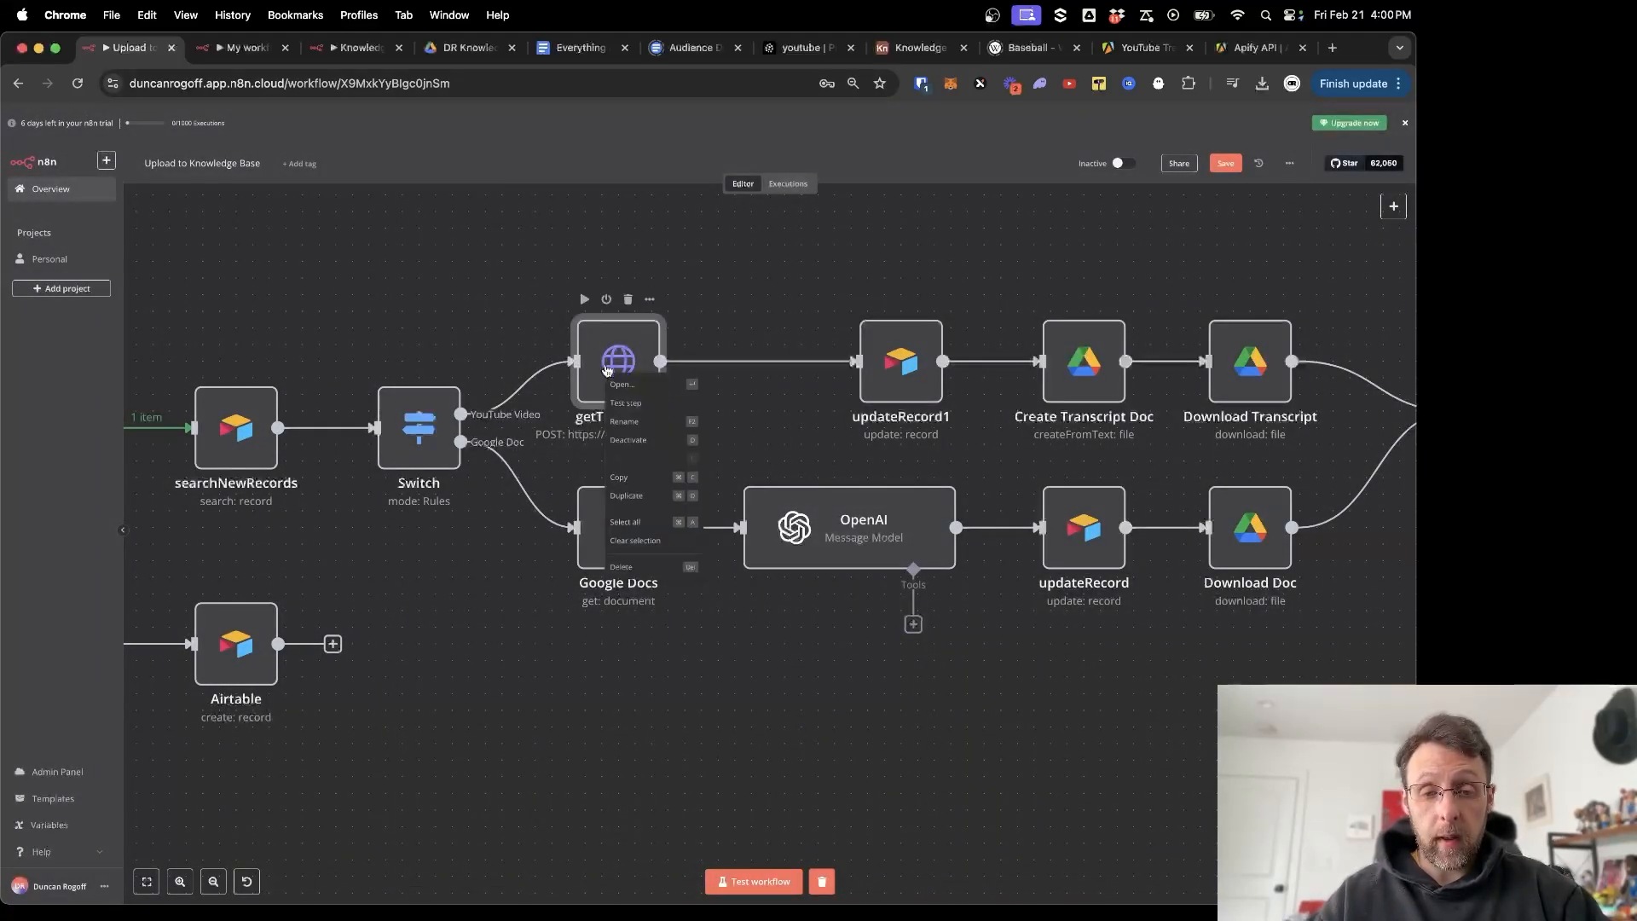
pyautogui.click(618, 477)
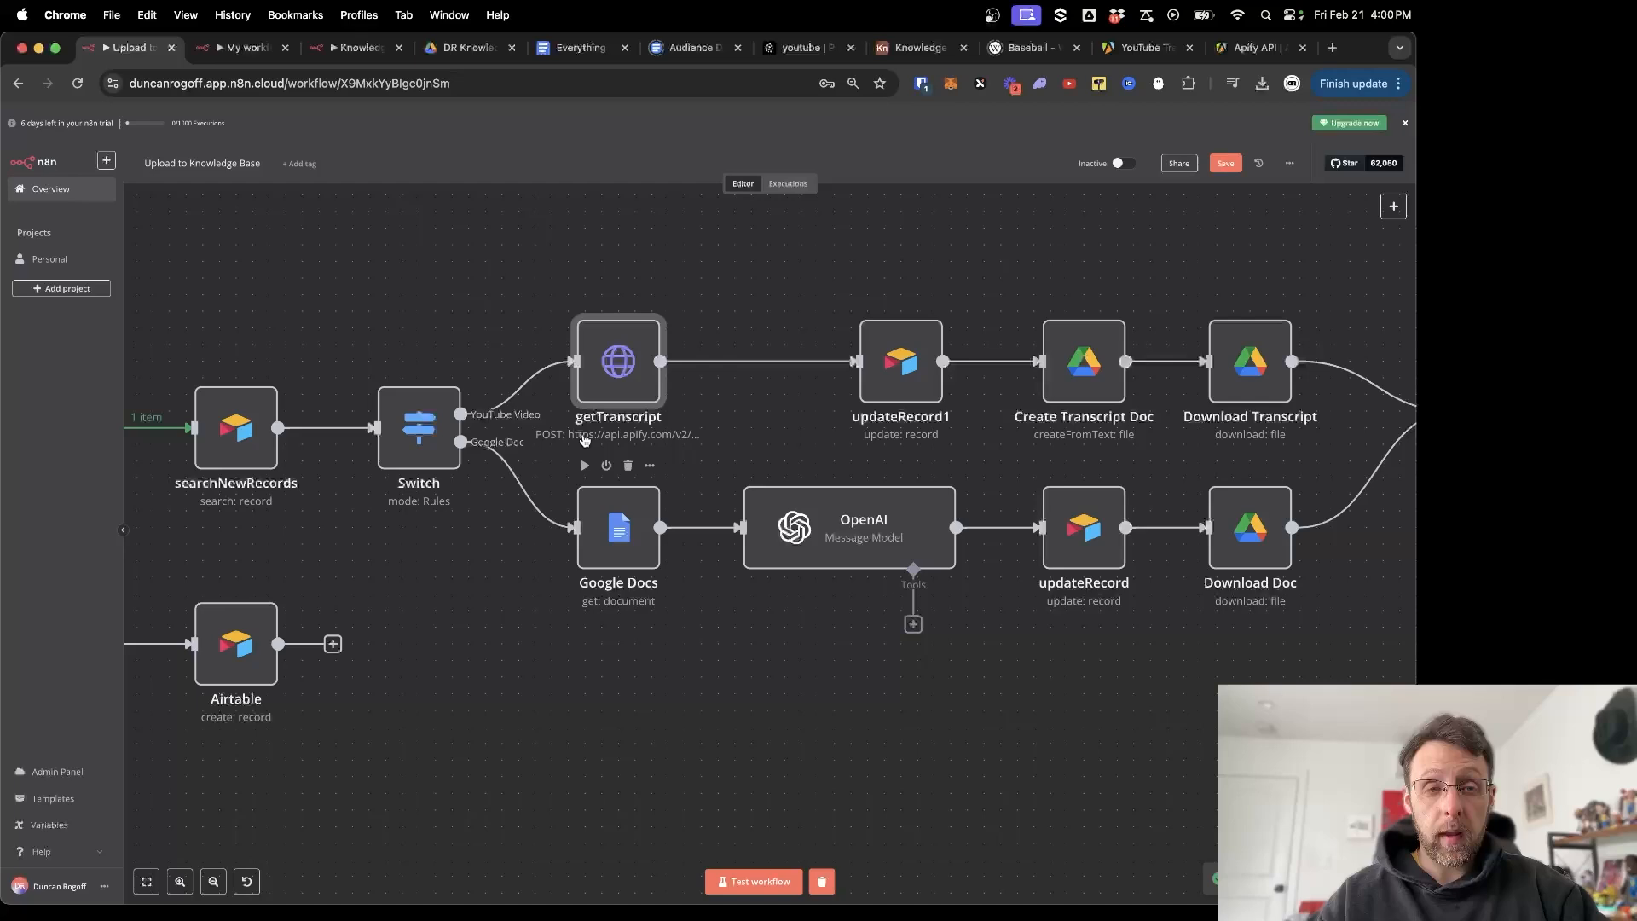
pyautogui.click(345, 56)
pyautogui.press('cmd+v')
# Wire the Switch's YouTube output into getTranscript, open its settings, and view the Apify API docs.
pyautogui.moveTo(584, 397); pyautogui.dragTo(539, 391)
pyautogui.moveTo(373, 449); pyautogui.dragTo(505, 394)
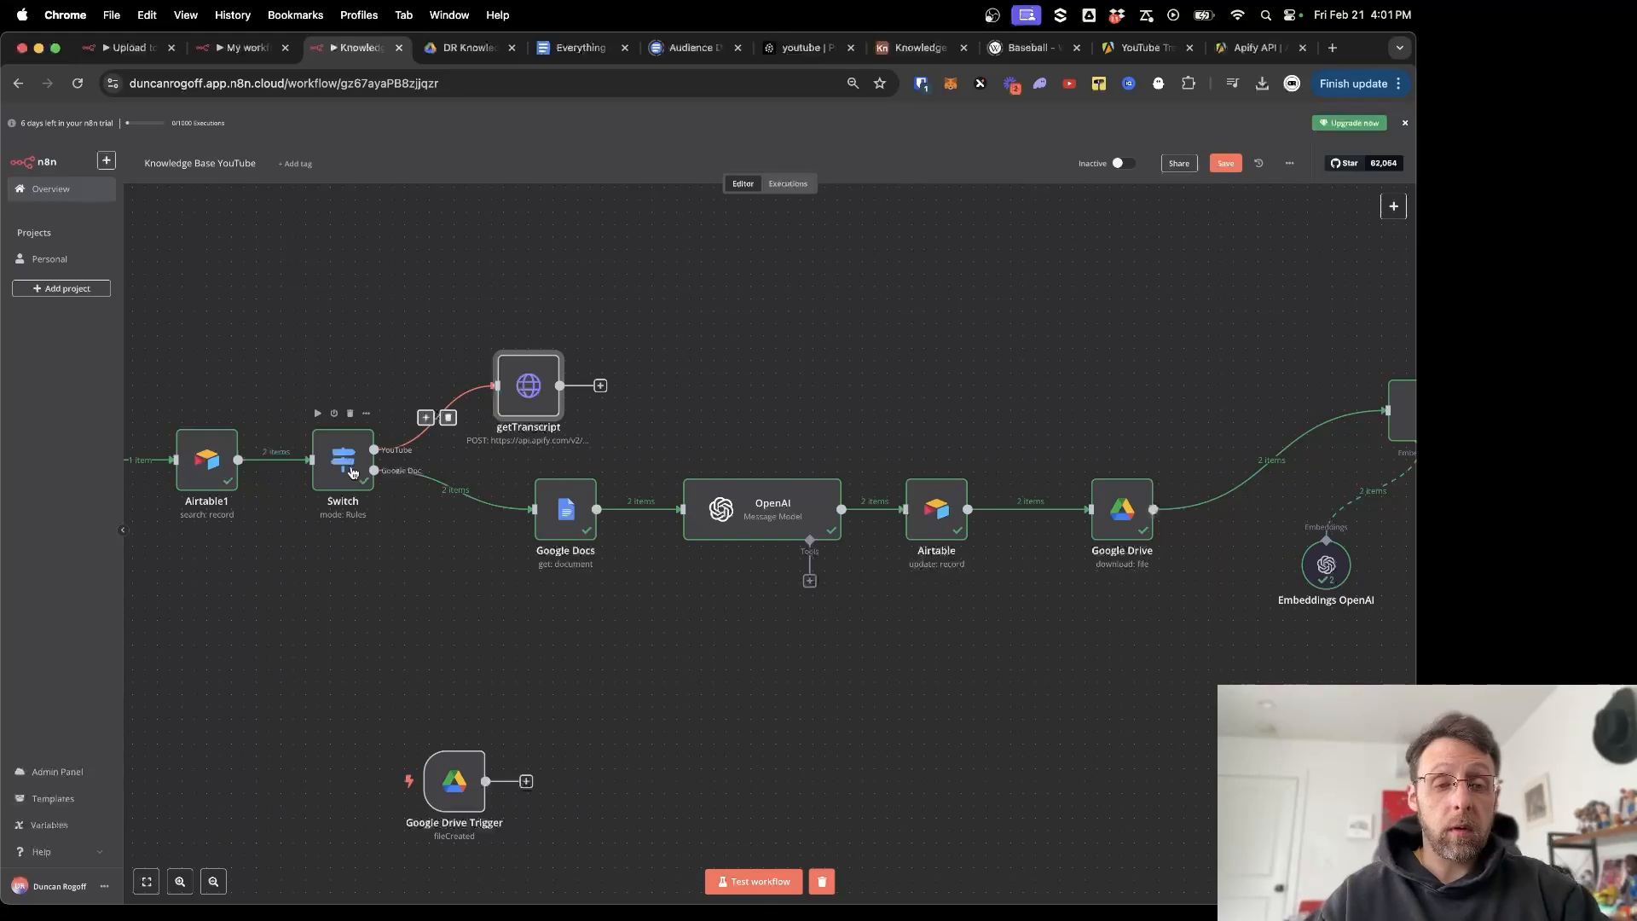
pyautogui.hscroll(-1, 353, 473)
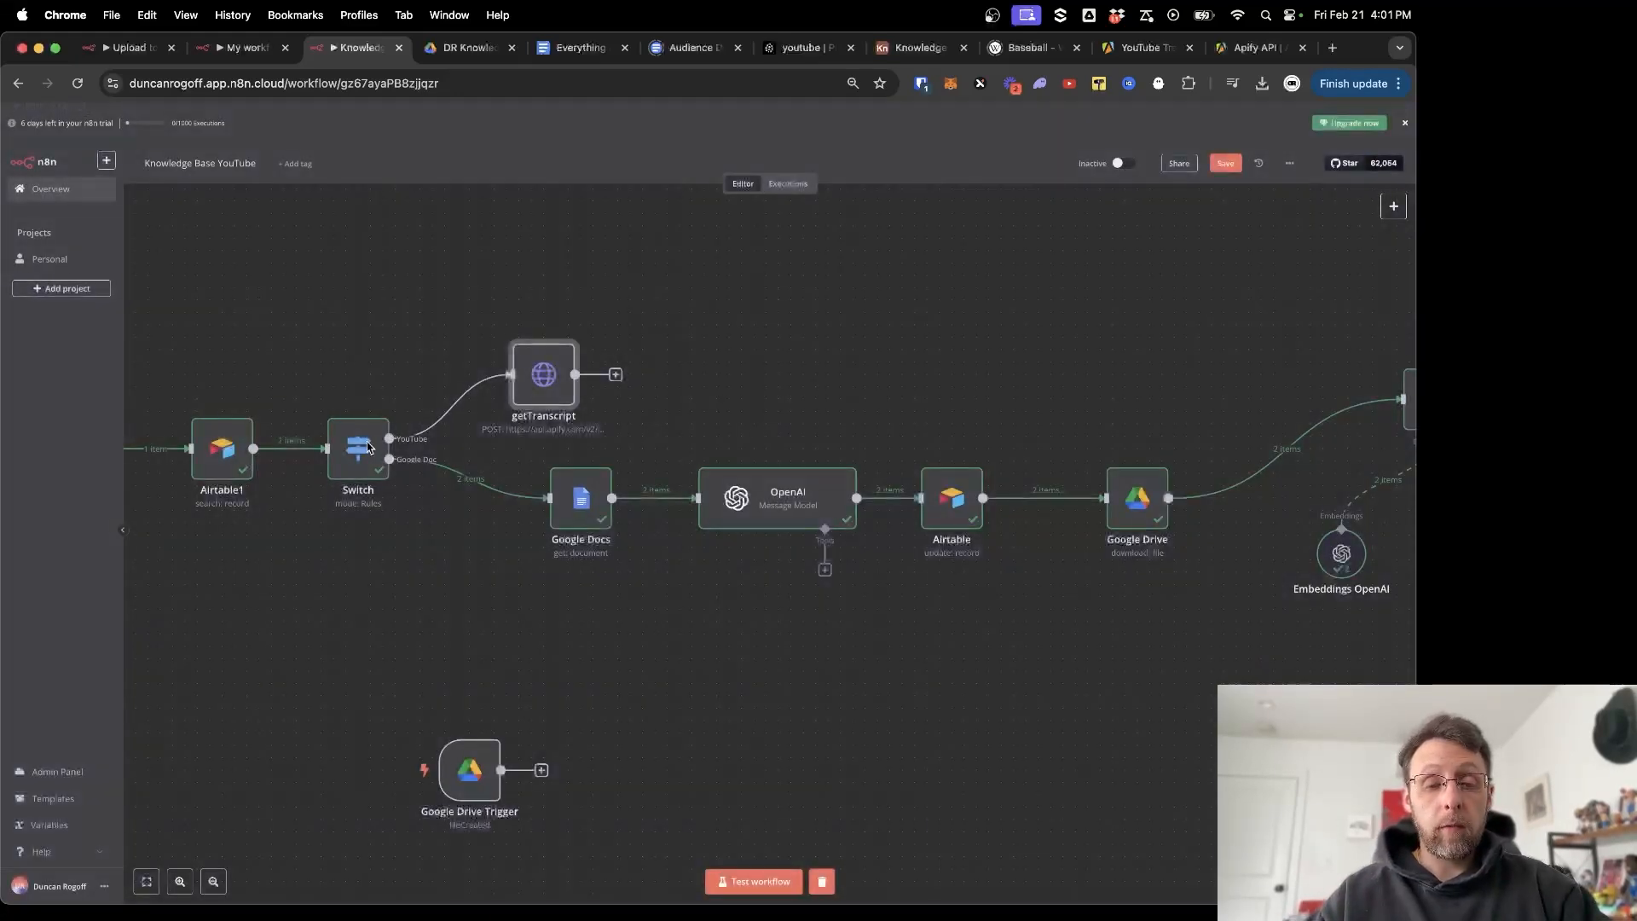
pyautogui.doubleClick(543, 395)
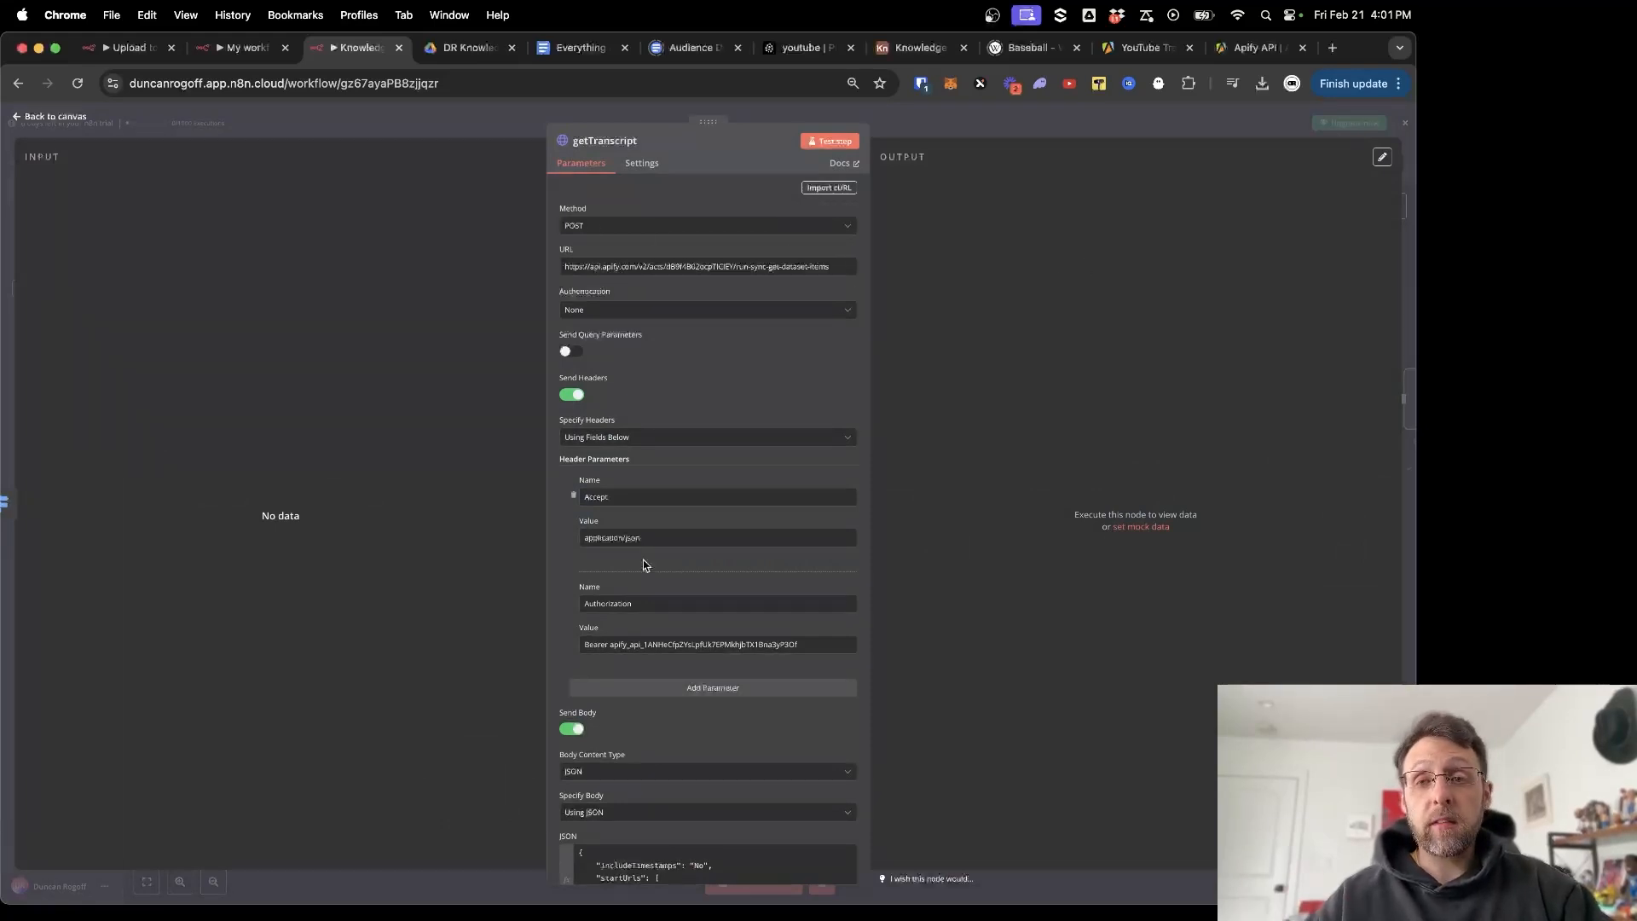
pyautogui.click(1246, 50)
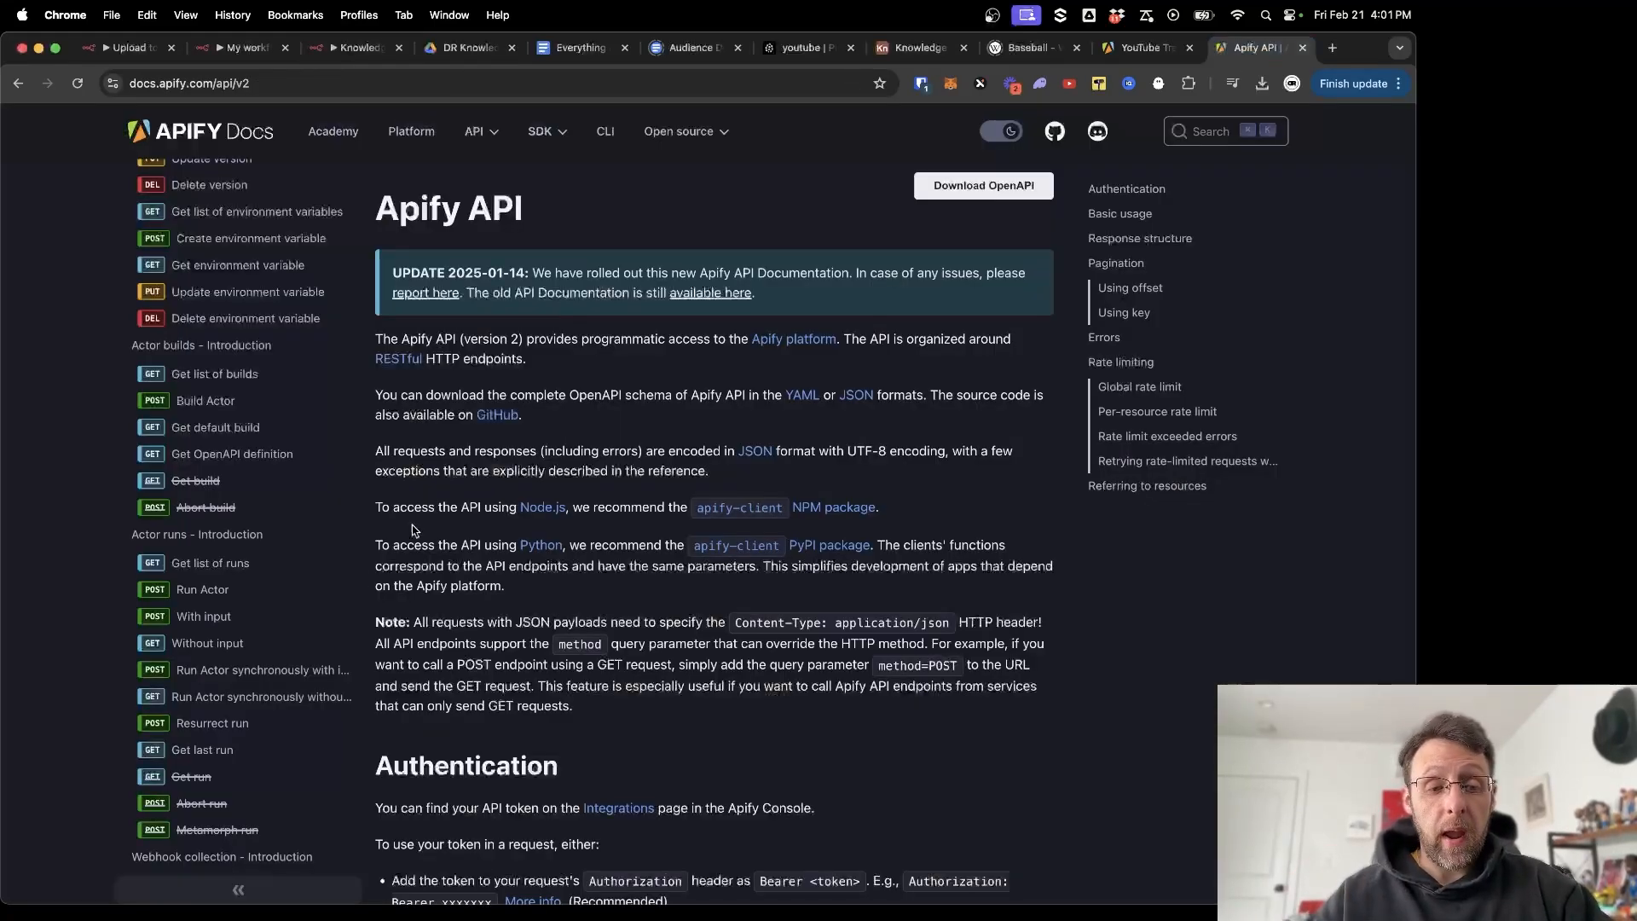
# Read Apify's 'Run Actor synchronously and get dataset items' reference and curl example, then view YouTube Transcript Ninja.
pyautogui.click(292, 675)
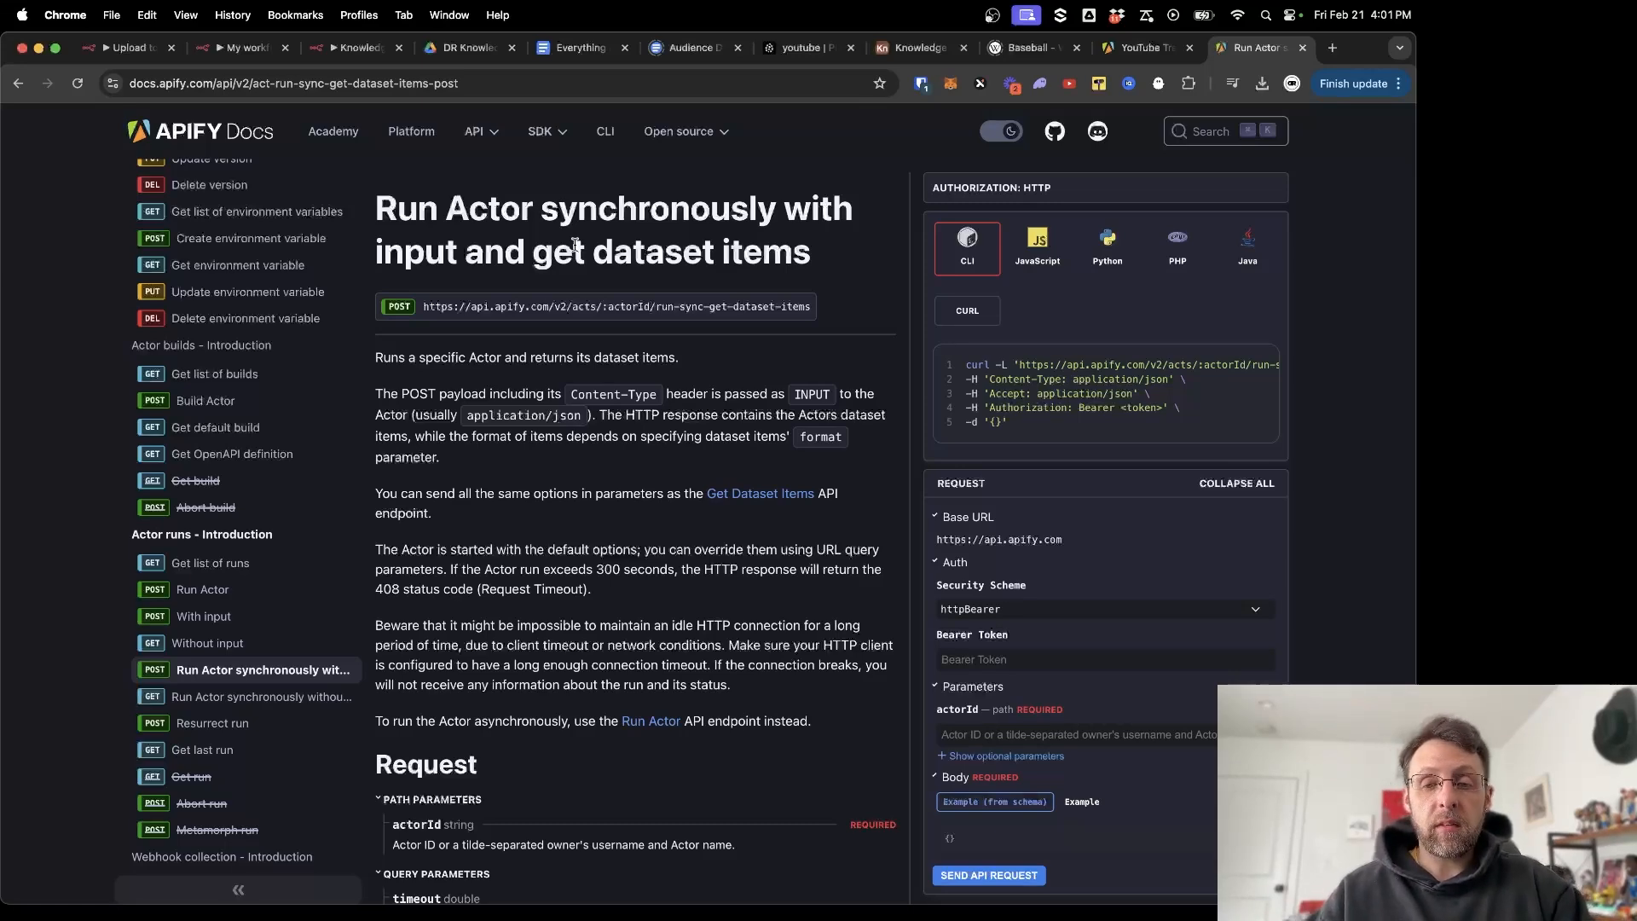
pyautogui.scroll(-3, 698, 460)
pyautogui.scroll(2, 697, 460)
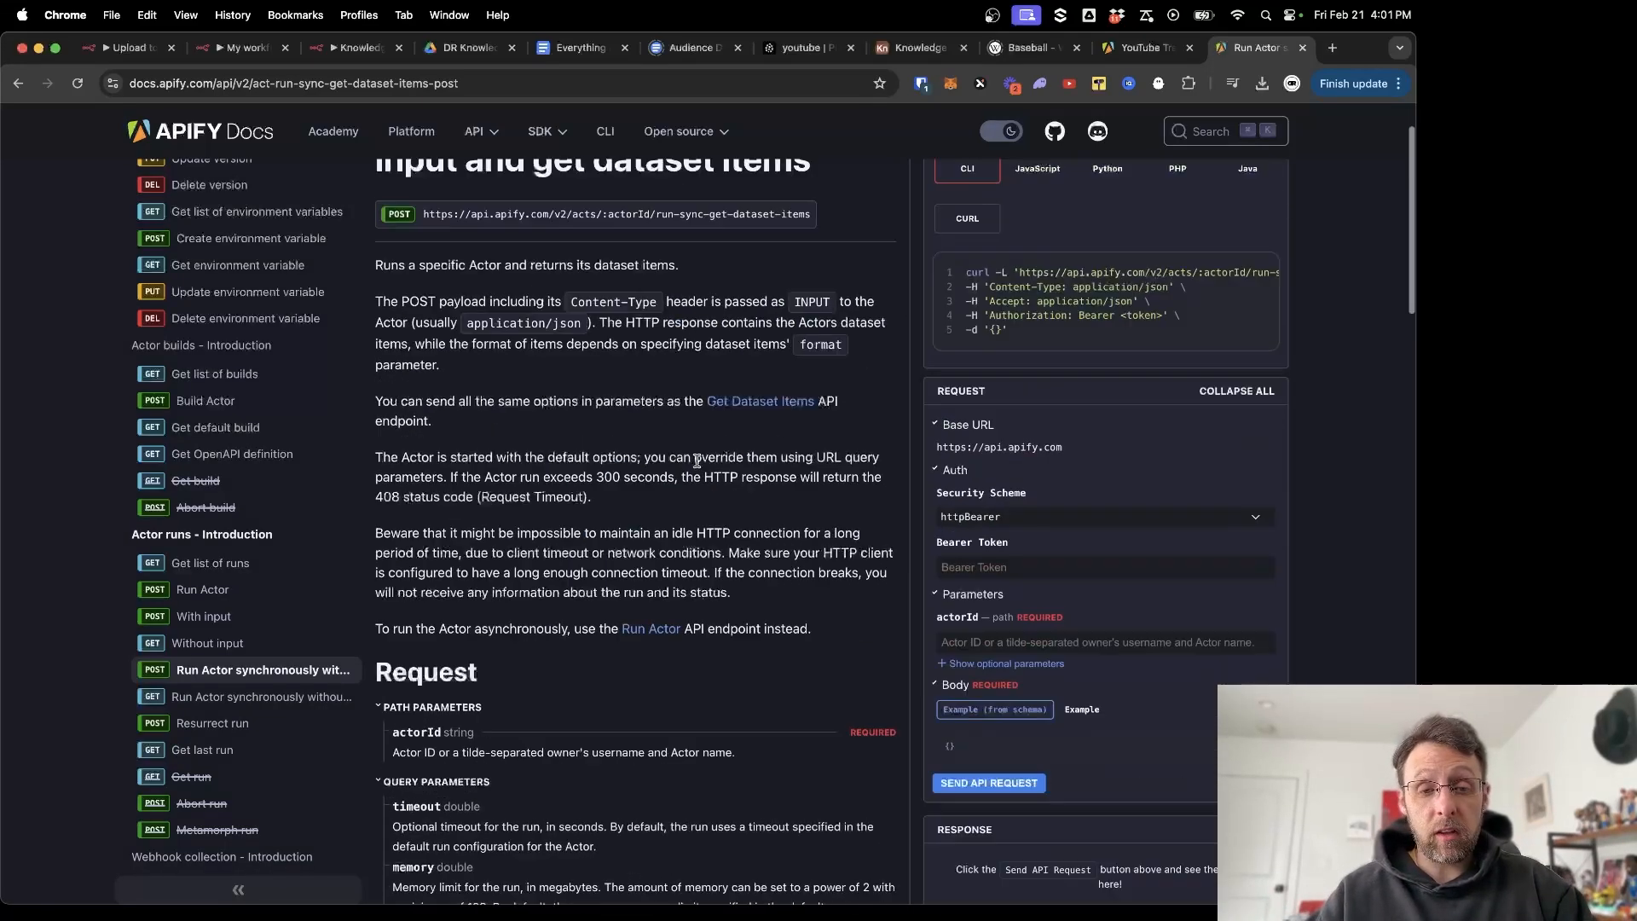
pyautogui.scroll(1, 697, 461)
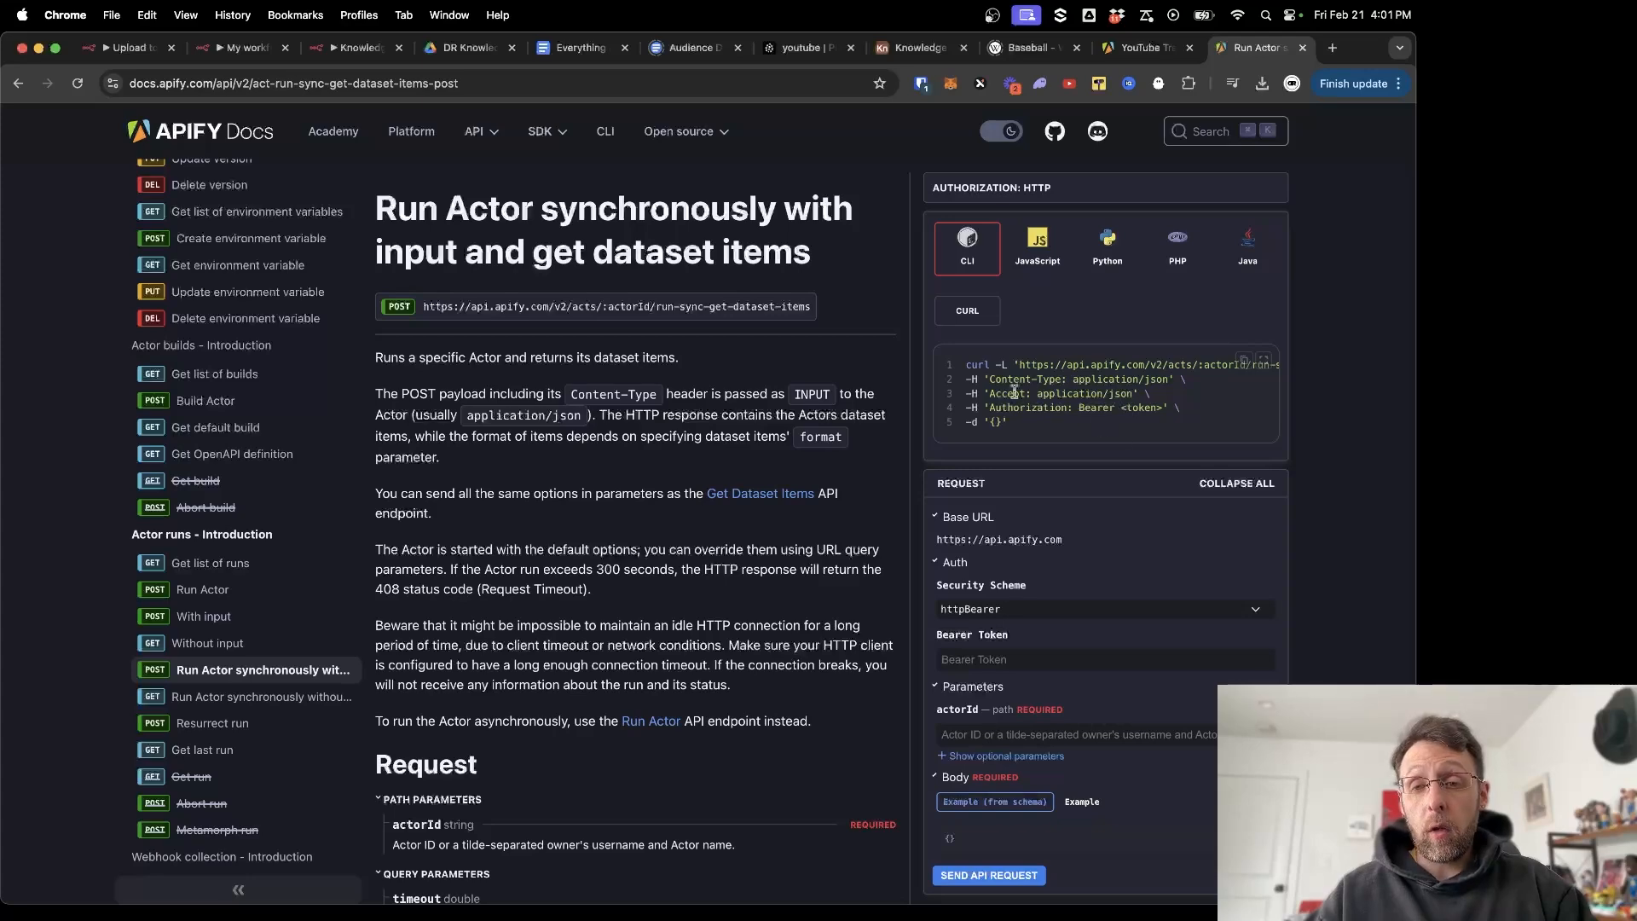
pyautogui.moveTo(1040, 416); pyautogui.dragTo(953, 369)
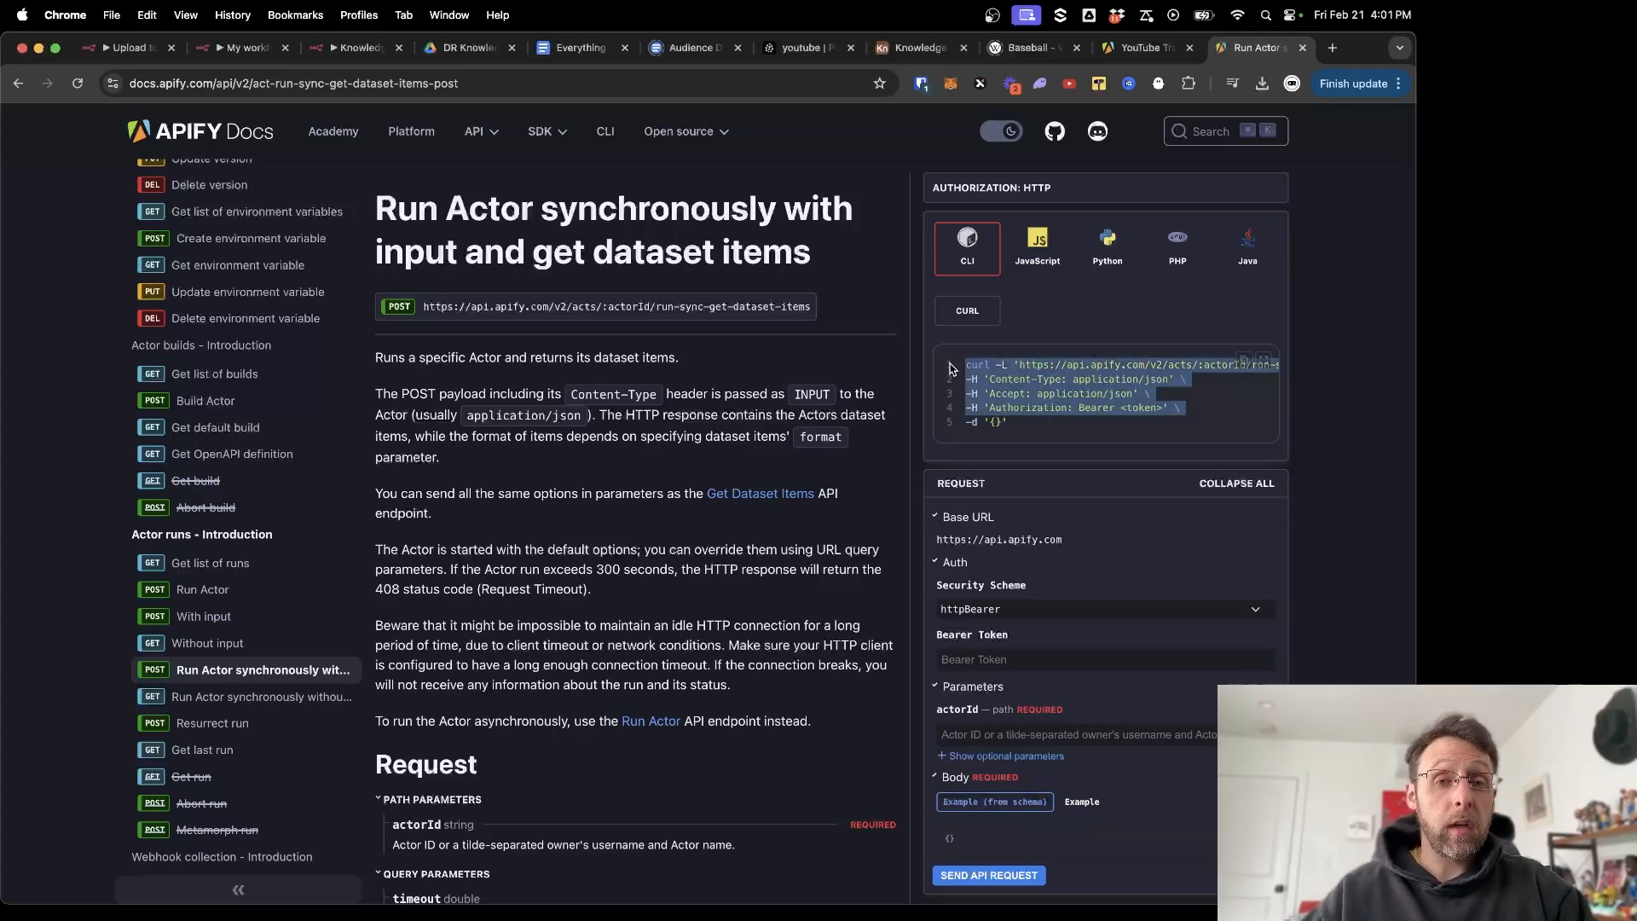
pyautogui.click(616, 497)
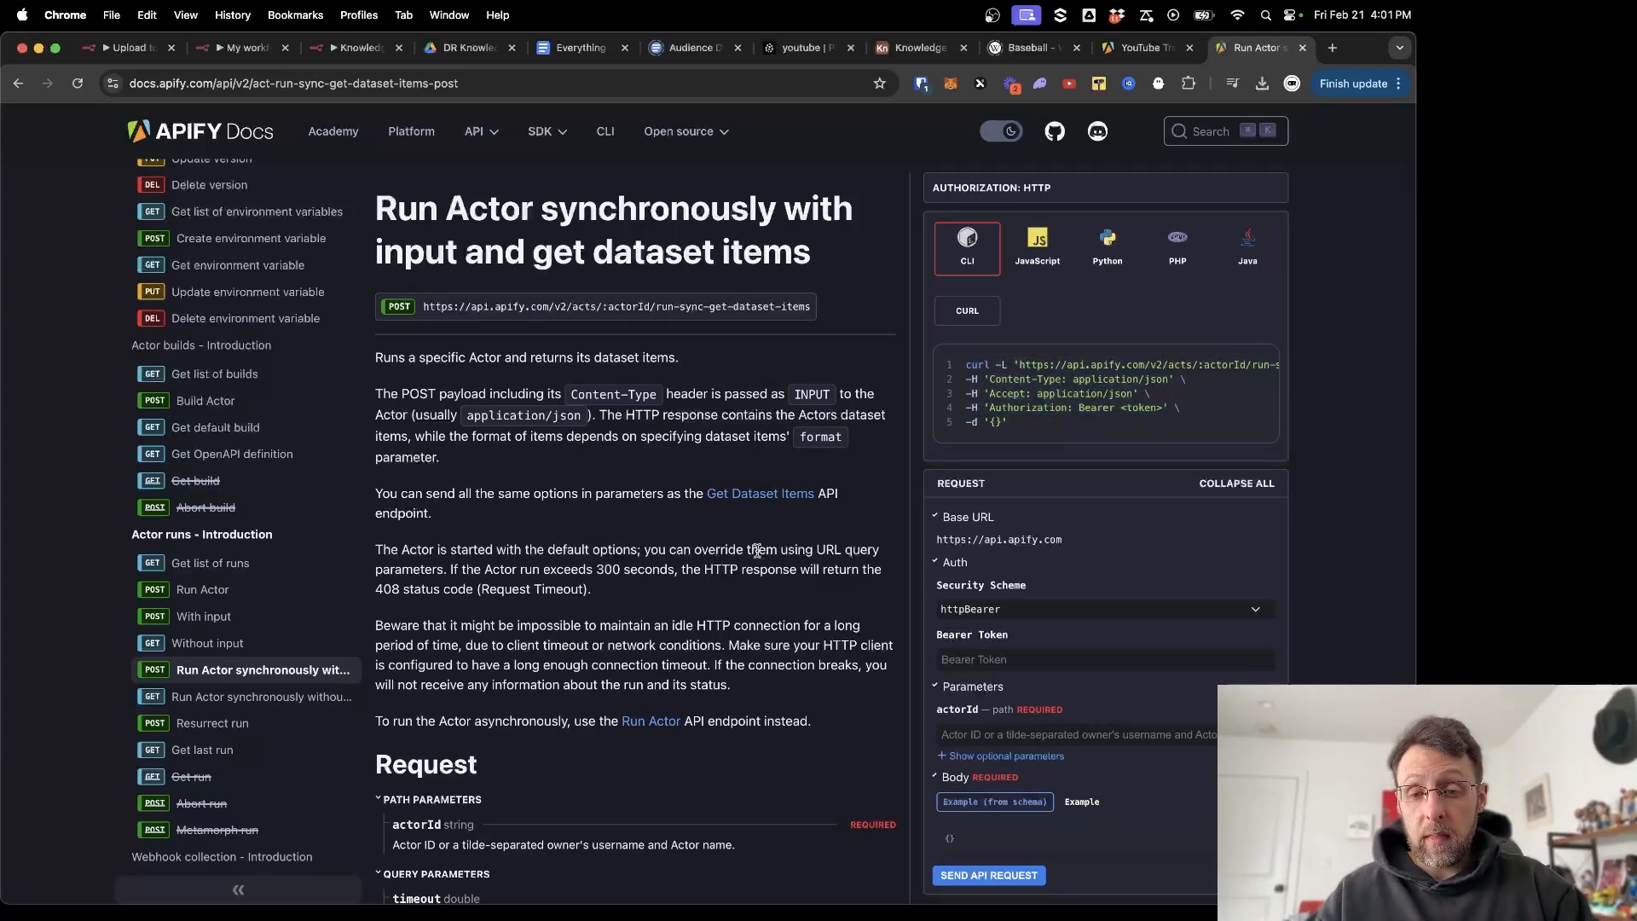
pyautogui.scroll(-5, 889, 500)
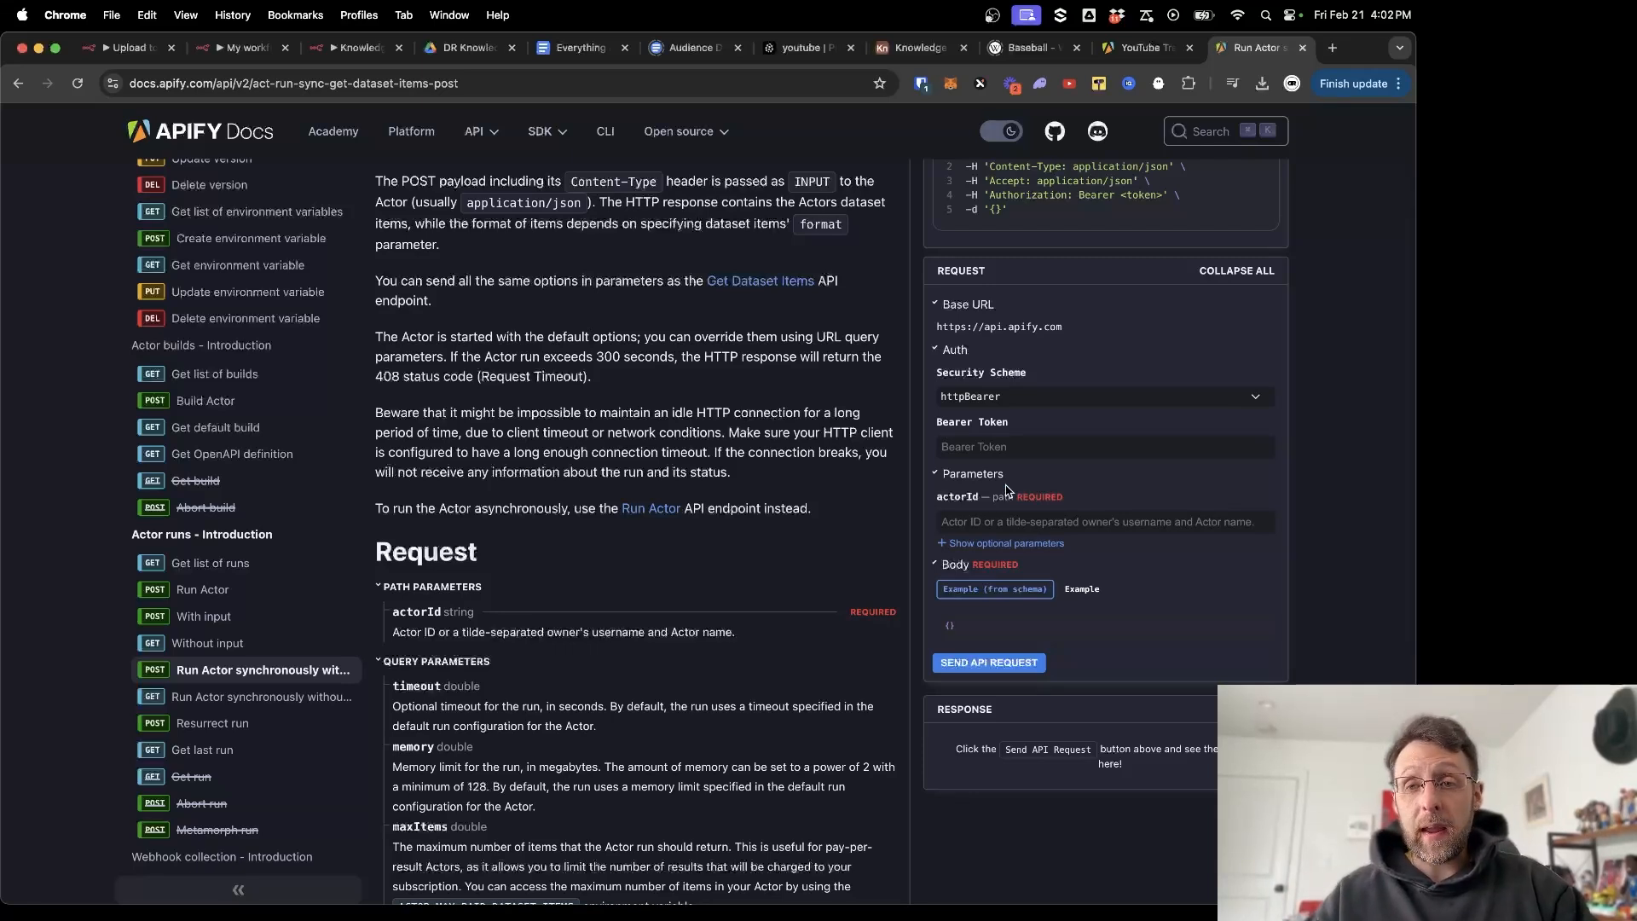
pyautogui.click(1122, 47)
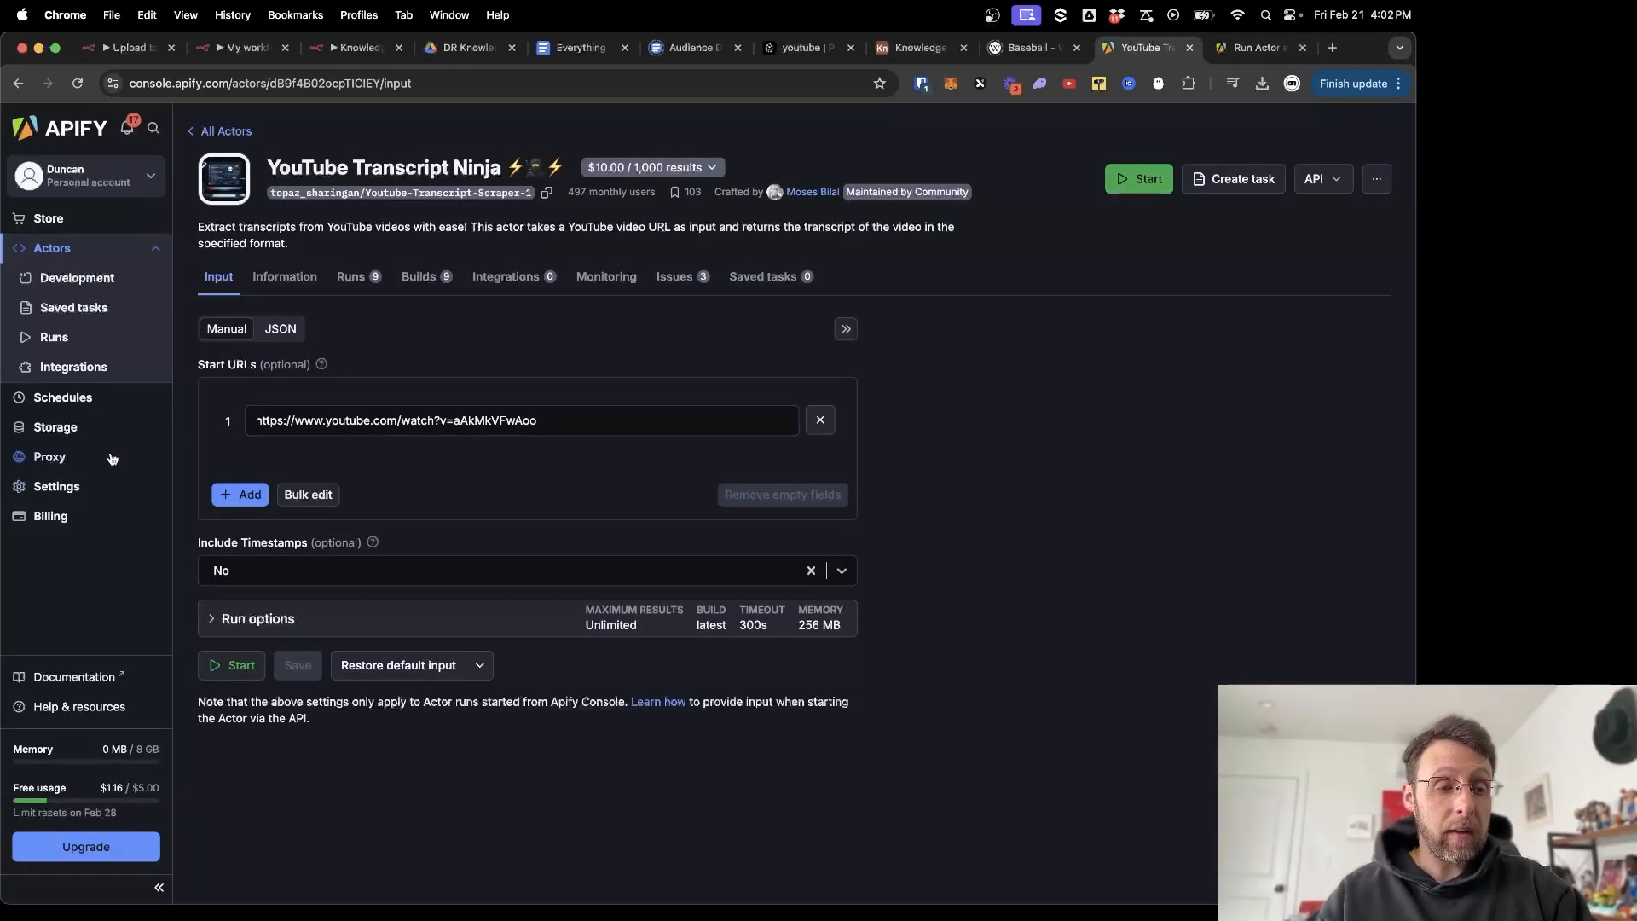
# View the Apify account's personal API tokens under Settings > API & Integrations.
pyautogui.click(73, 486)
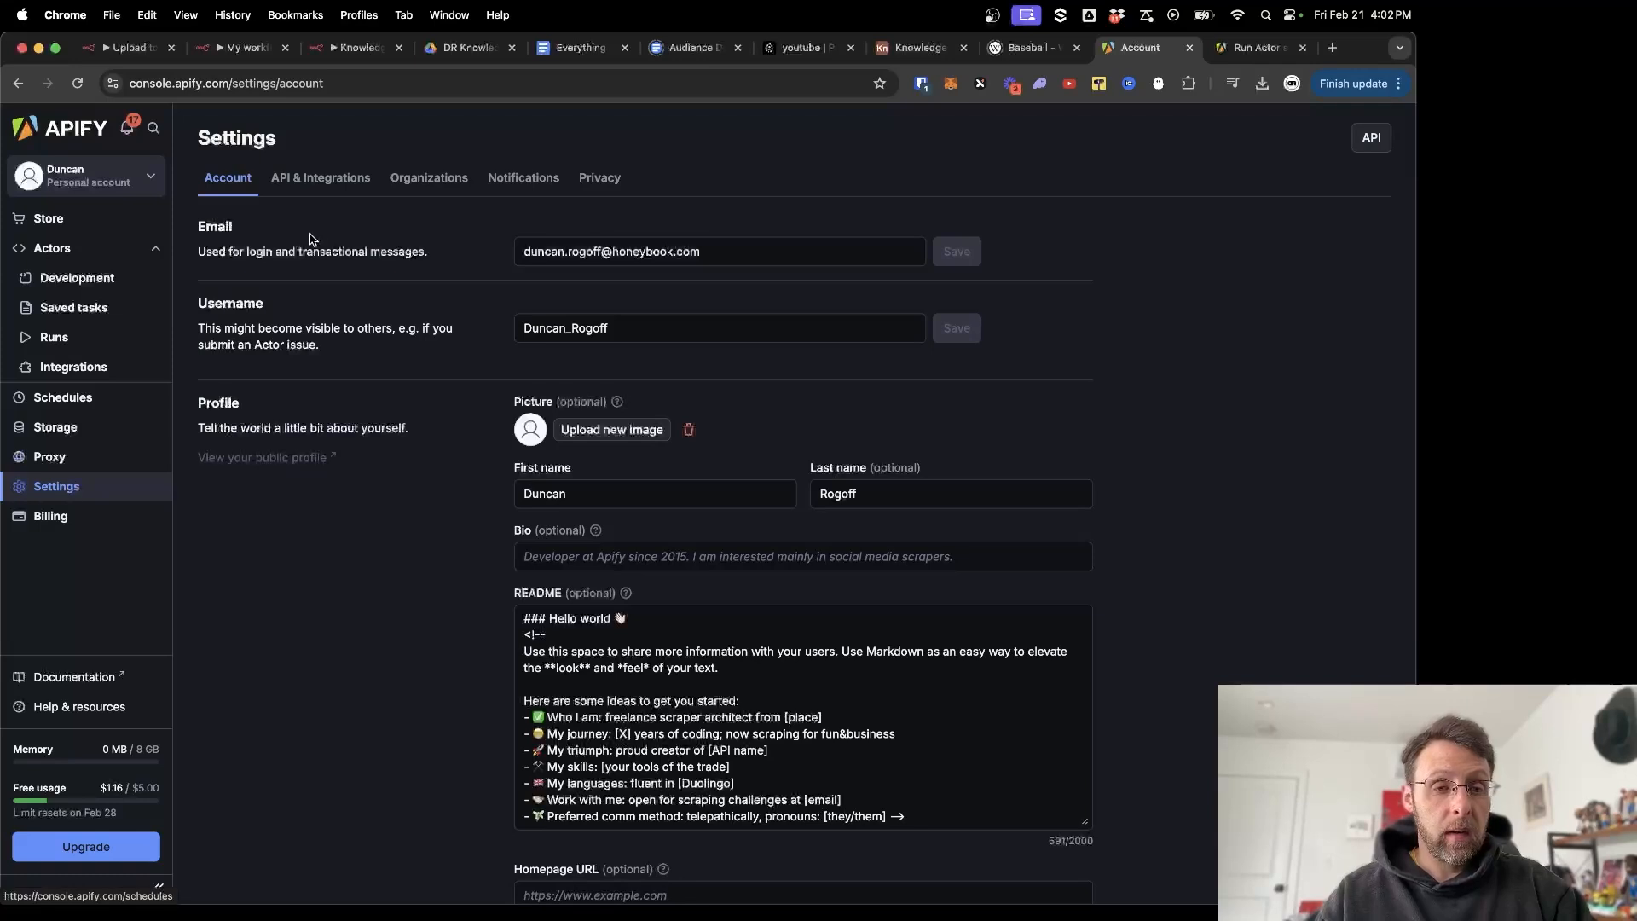
pyautogui.click(353, 179)
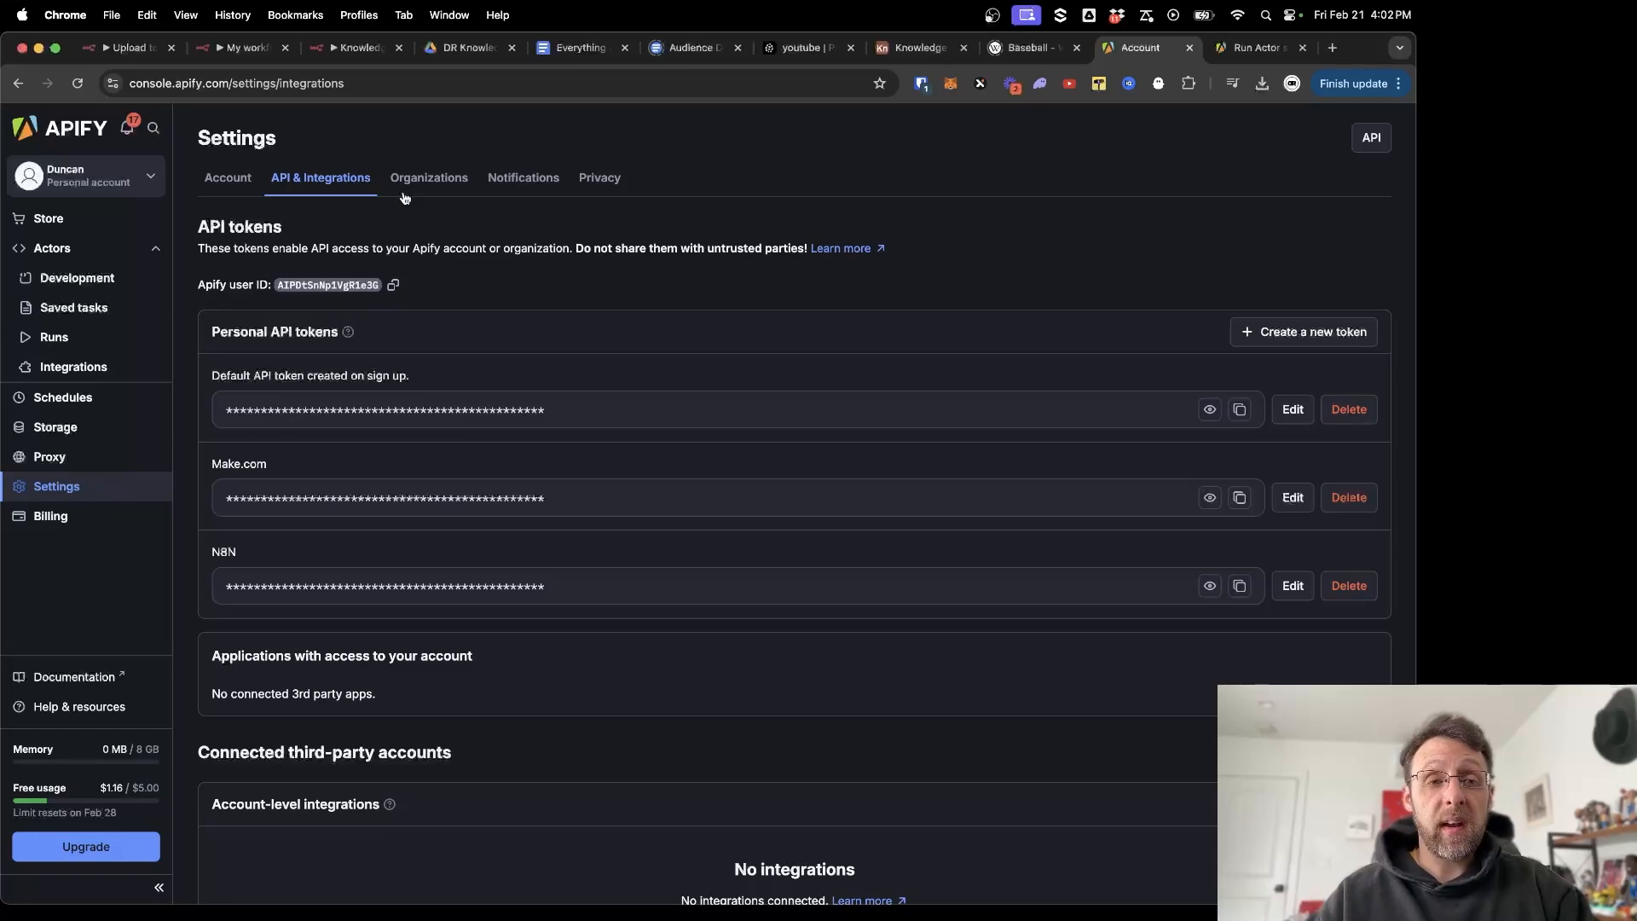
pyautogui.click(345, 47)
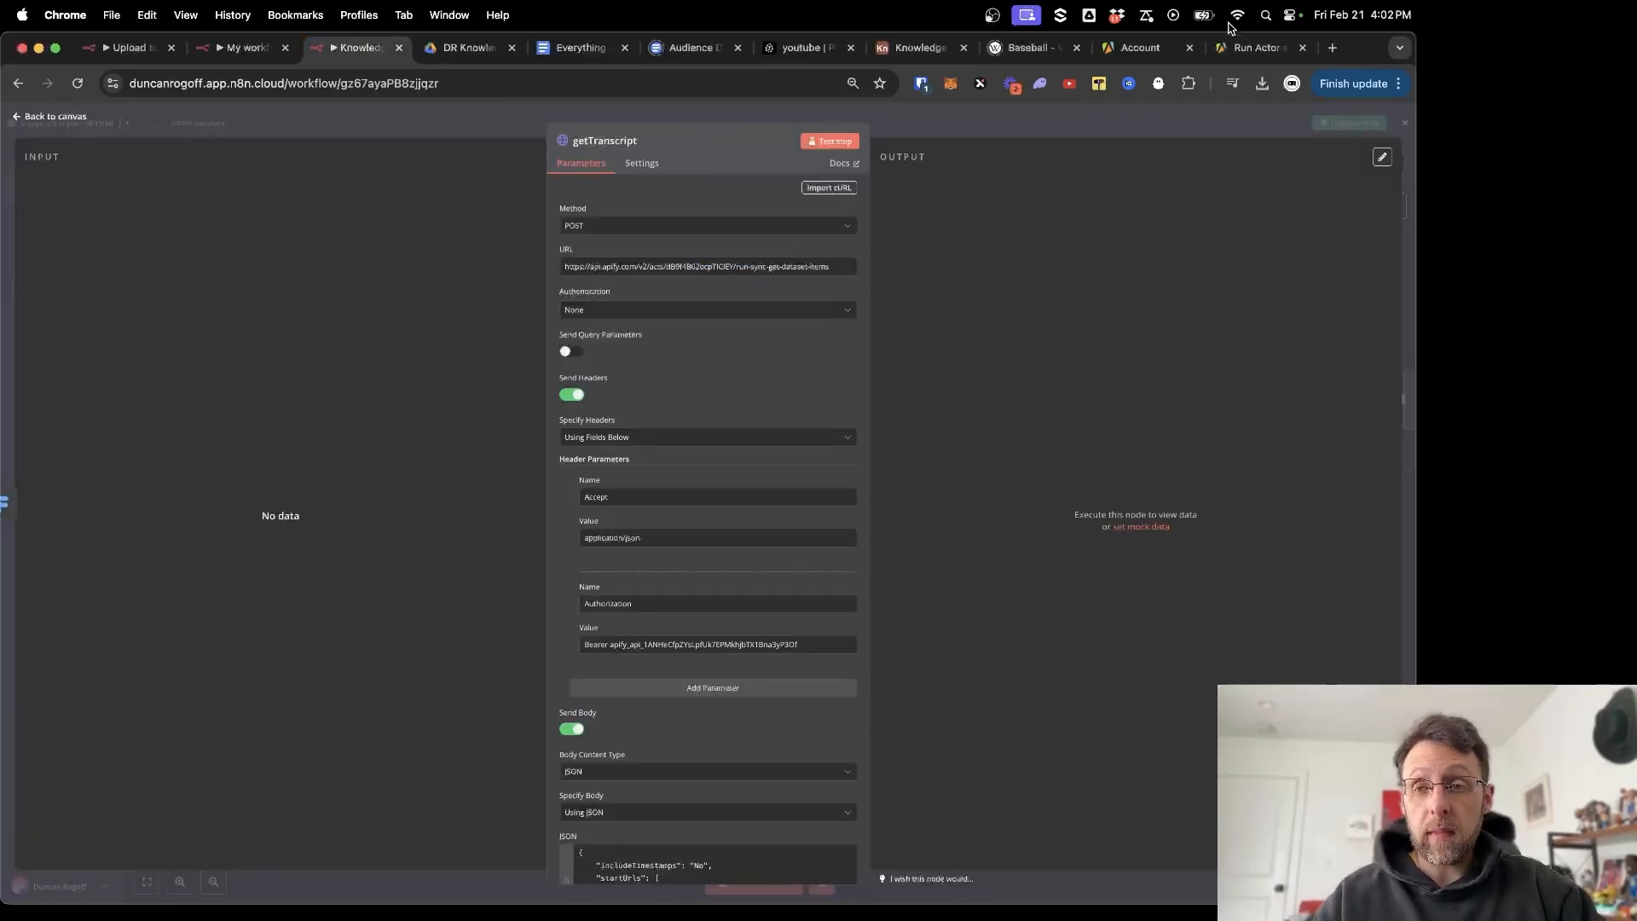
# Locate the :actorId placeholder in the run-sync-get-dataset-items endpoint URL, then return to getTranscript.
pyautogui.click(1258, 47)
pyautogui.scroll(-1, 546, 503)
pyautogui.scroll(3, 577, 503)
pyautogui.scroll(2, 577, 503)
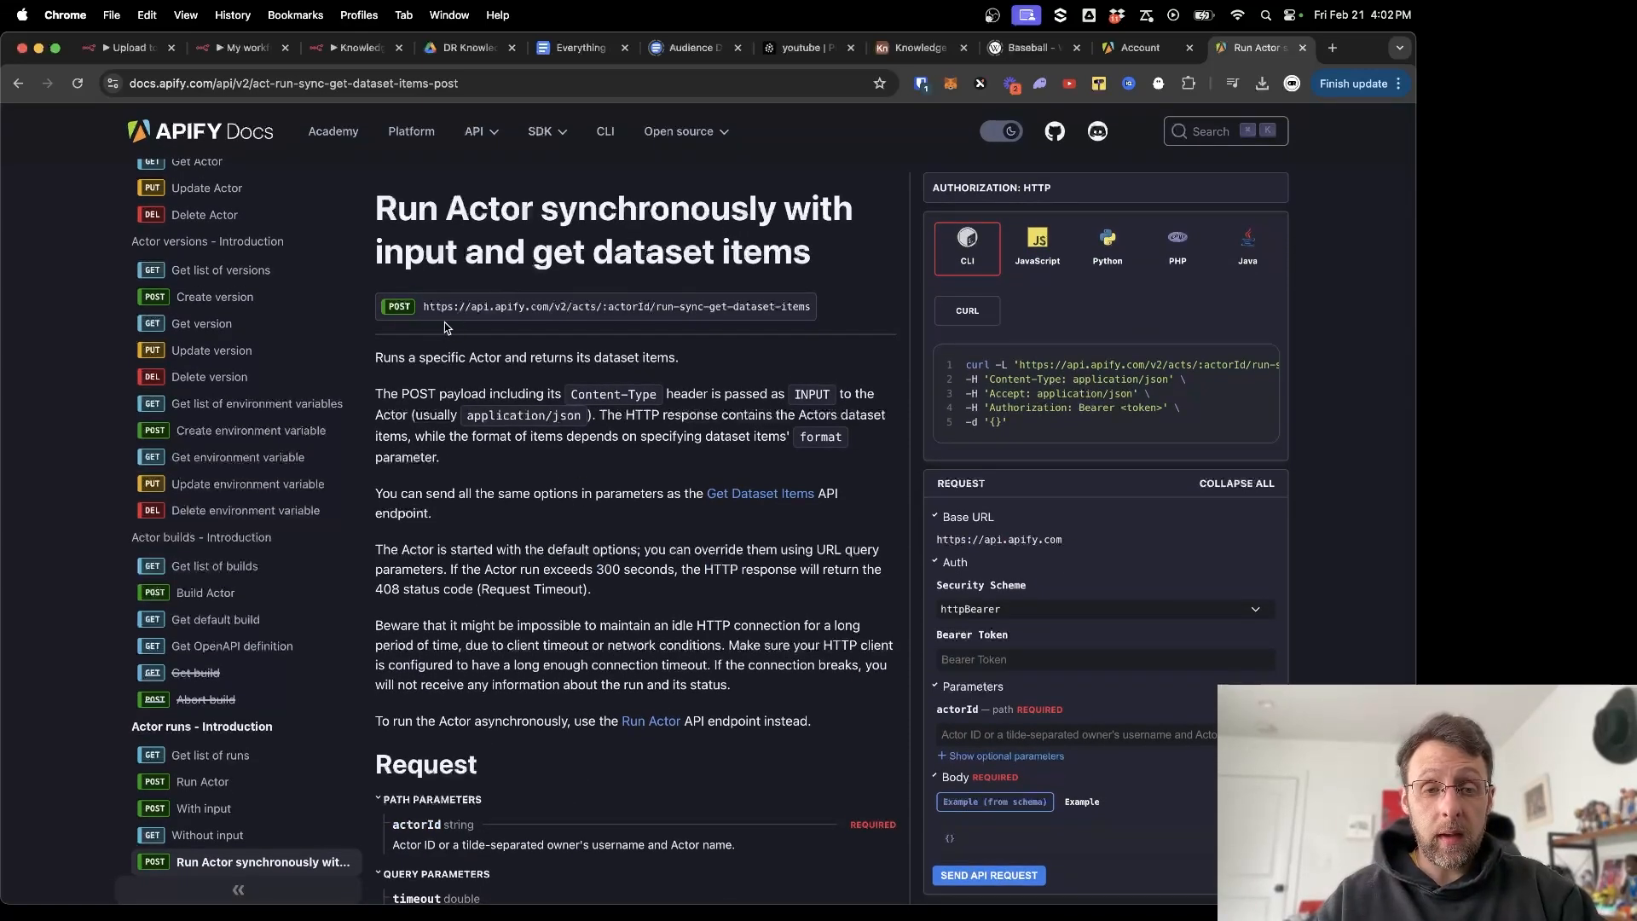
pyautogui.moveTo(424, 307); pyautogui.dragTo(854, 314)
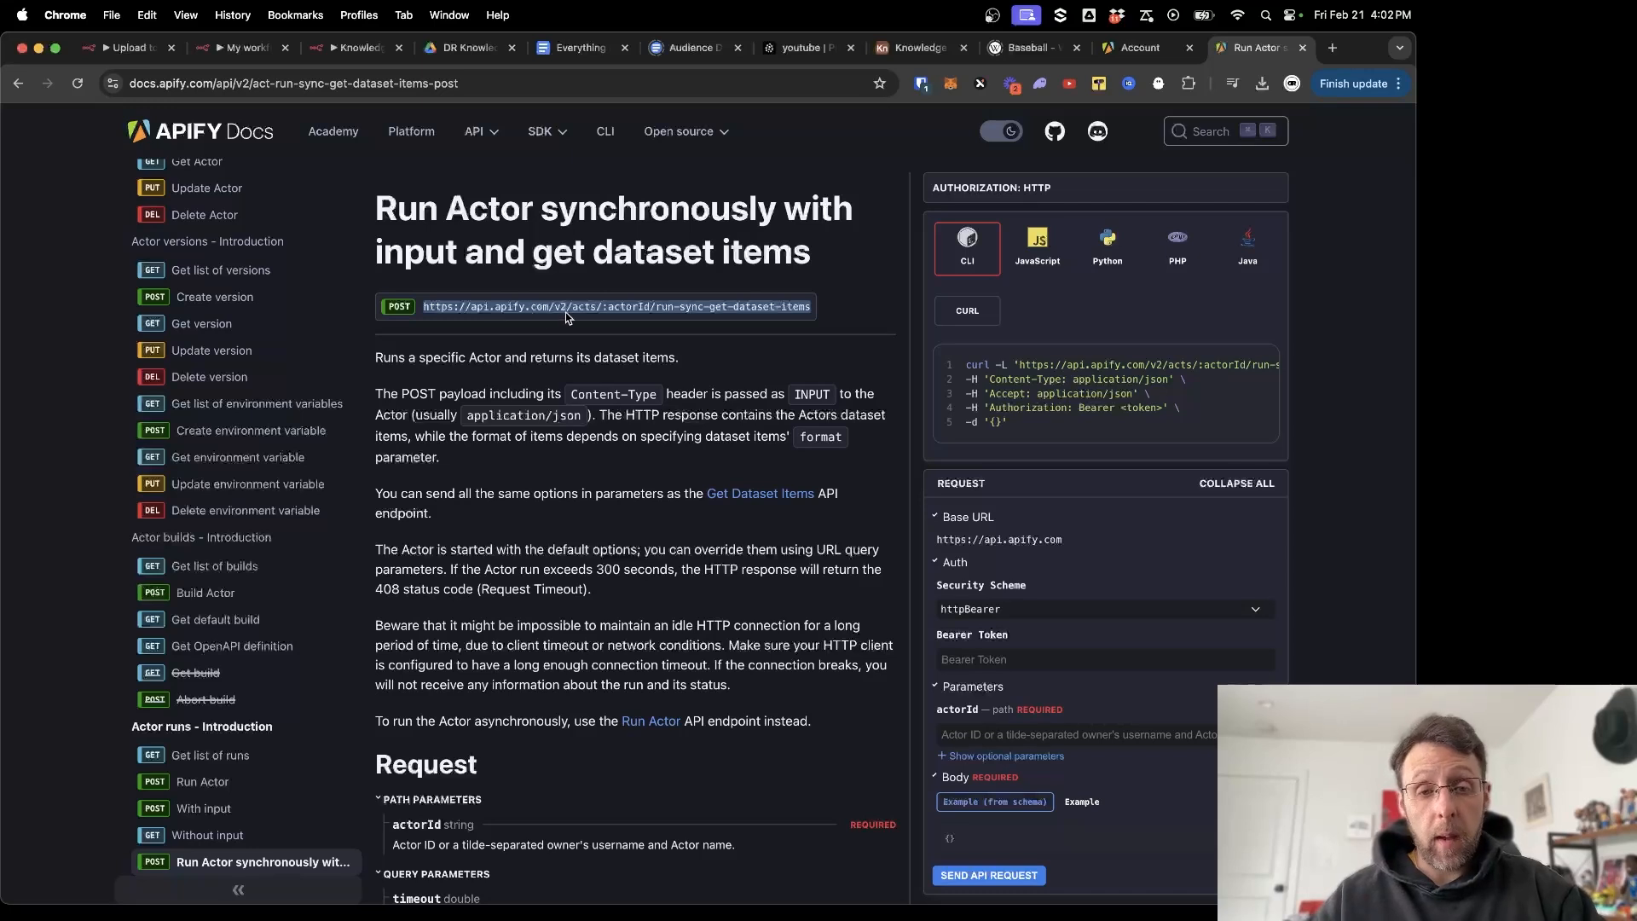
pyautogui.click(650, 314)
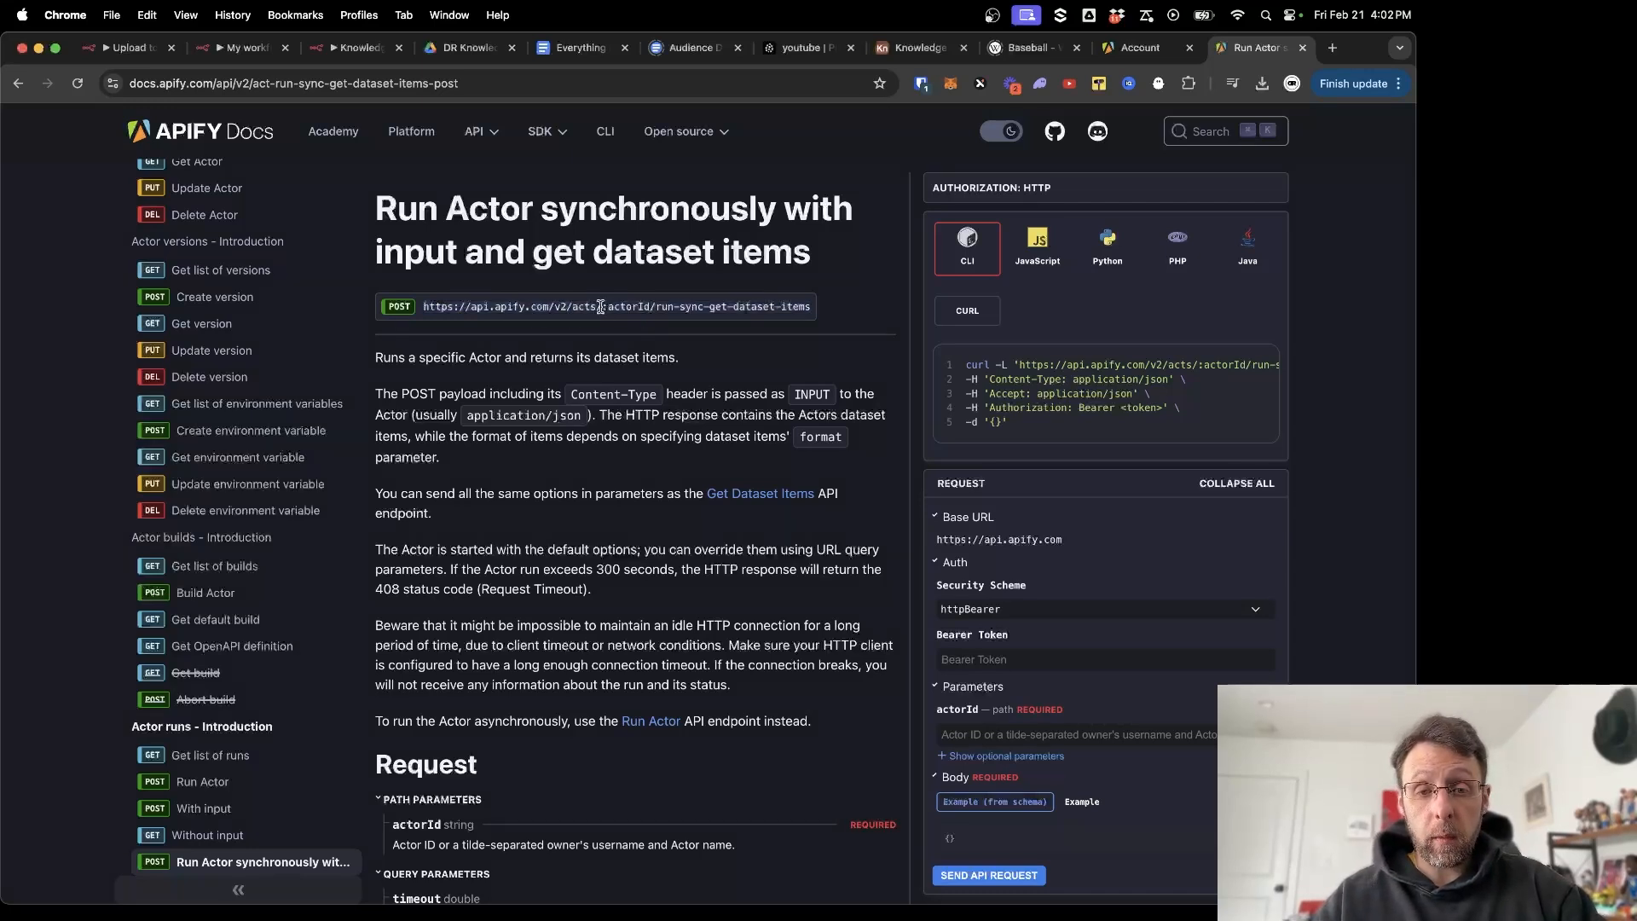
pyautogui.moveTo(605, 309); pyautogui.dragTo(650, 306)
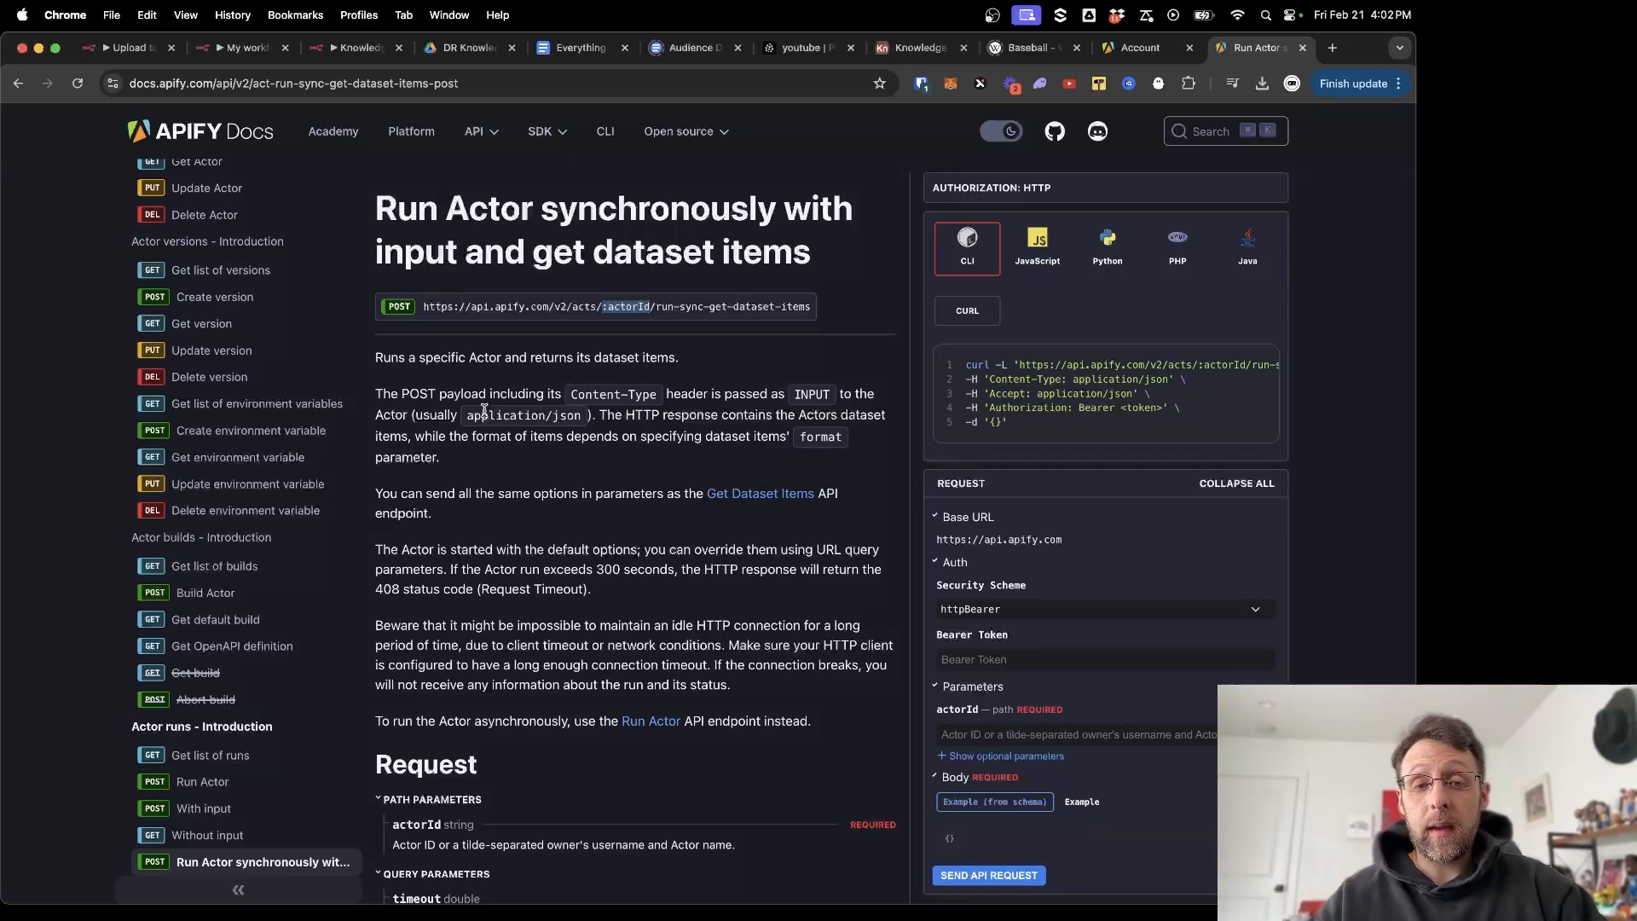
pyautogui.click(357, 61)
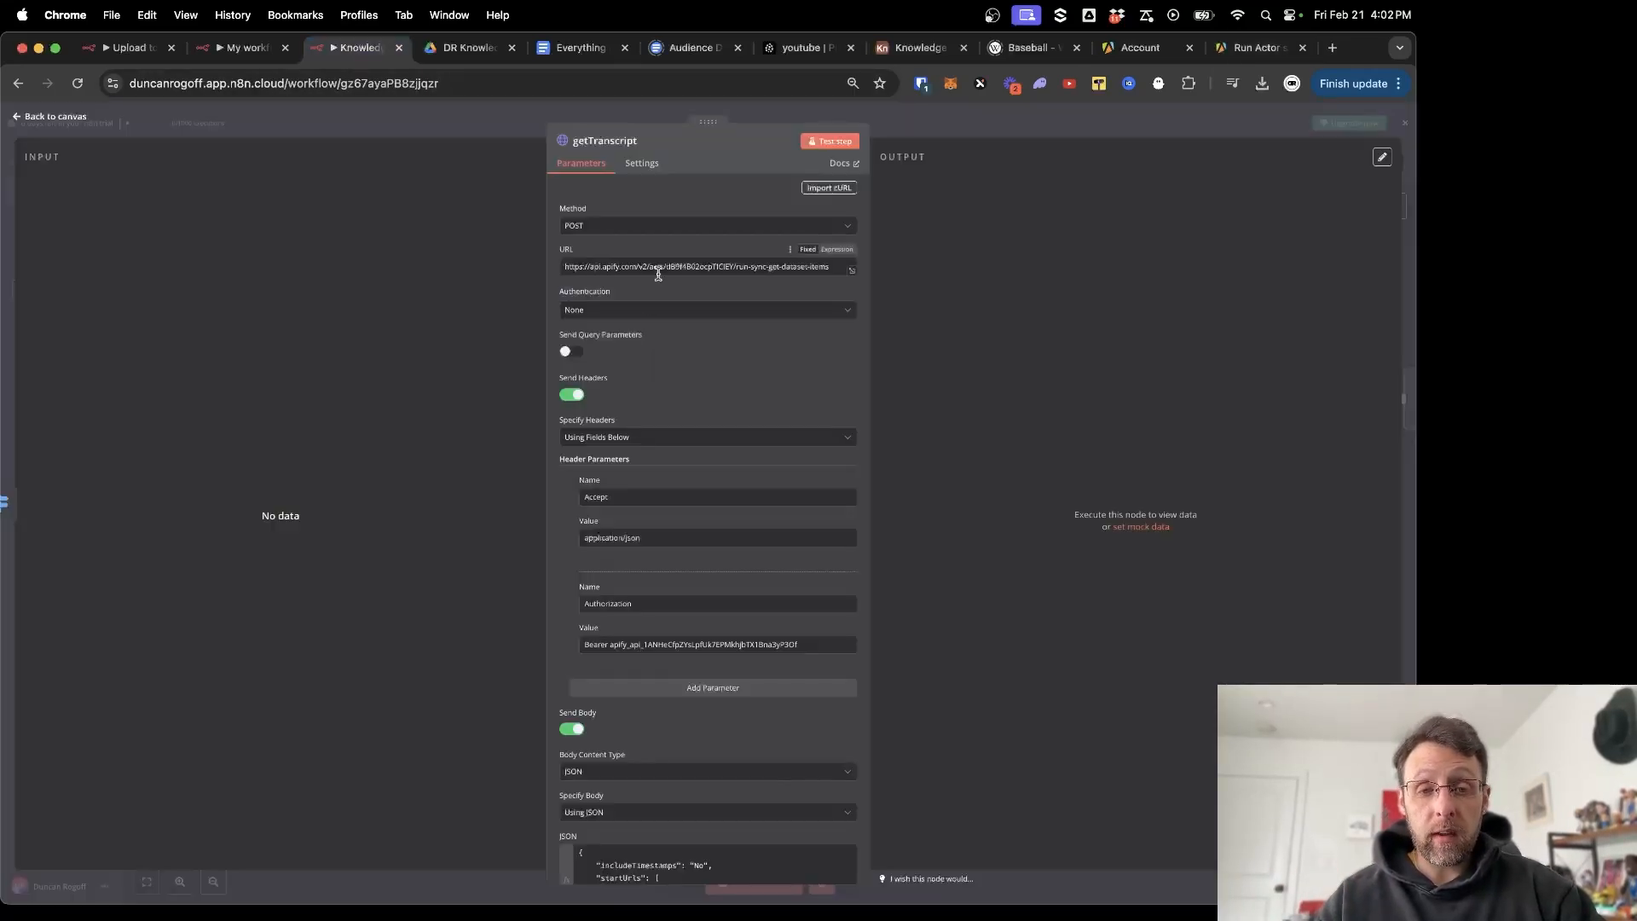
# Check the actor ID inside getTranscript's request URL.
pyautogui.moveTo(671, 267); pyautogui.dragTo(729, 266)
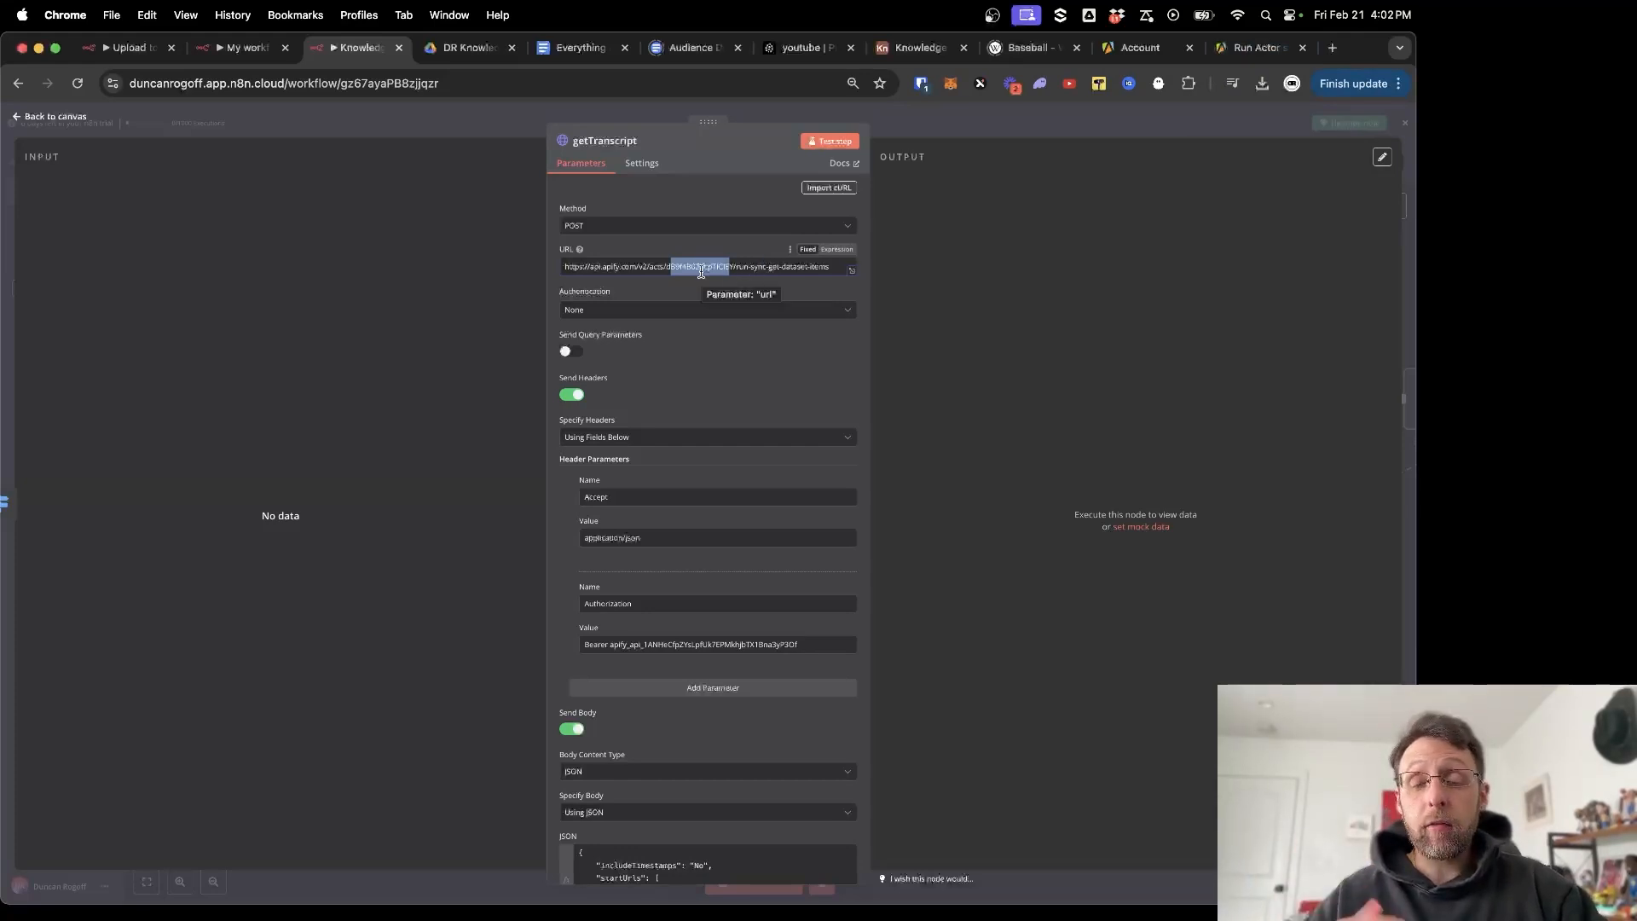
pyautogui.click(706, 372)
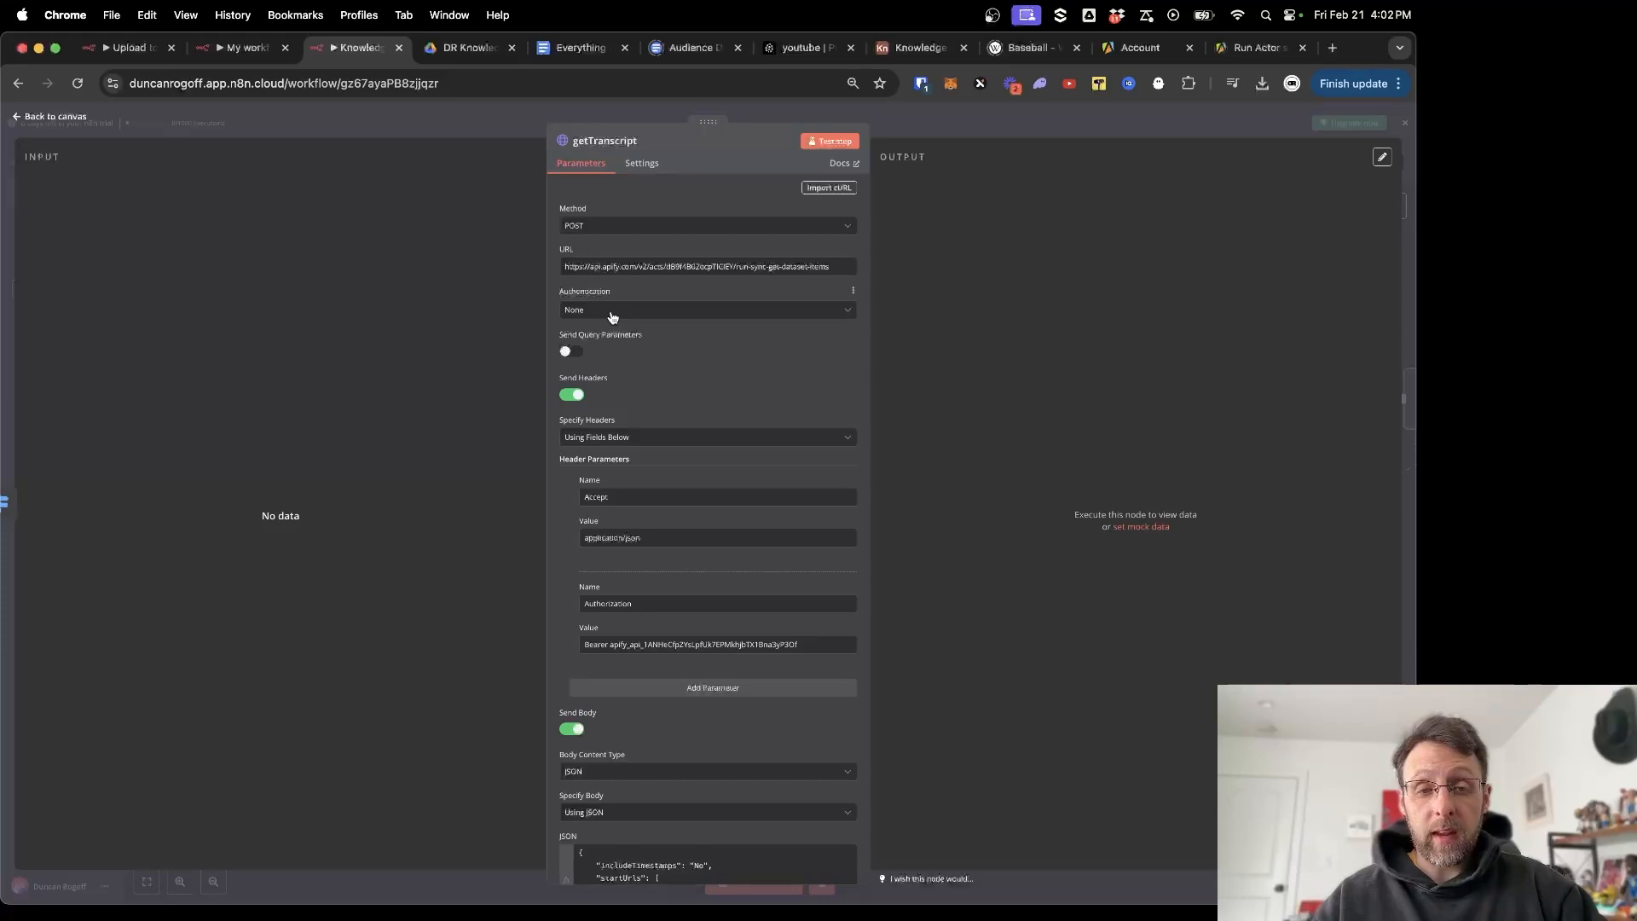
pyautogui.scroll(-3, 680, 362)
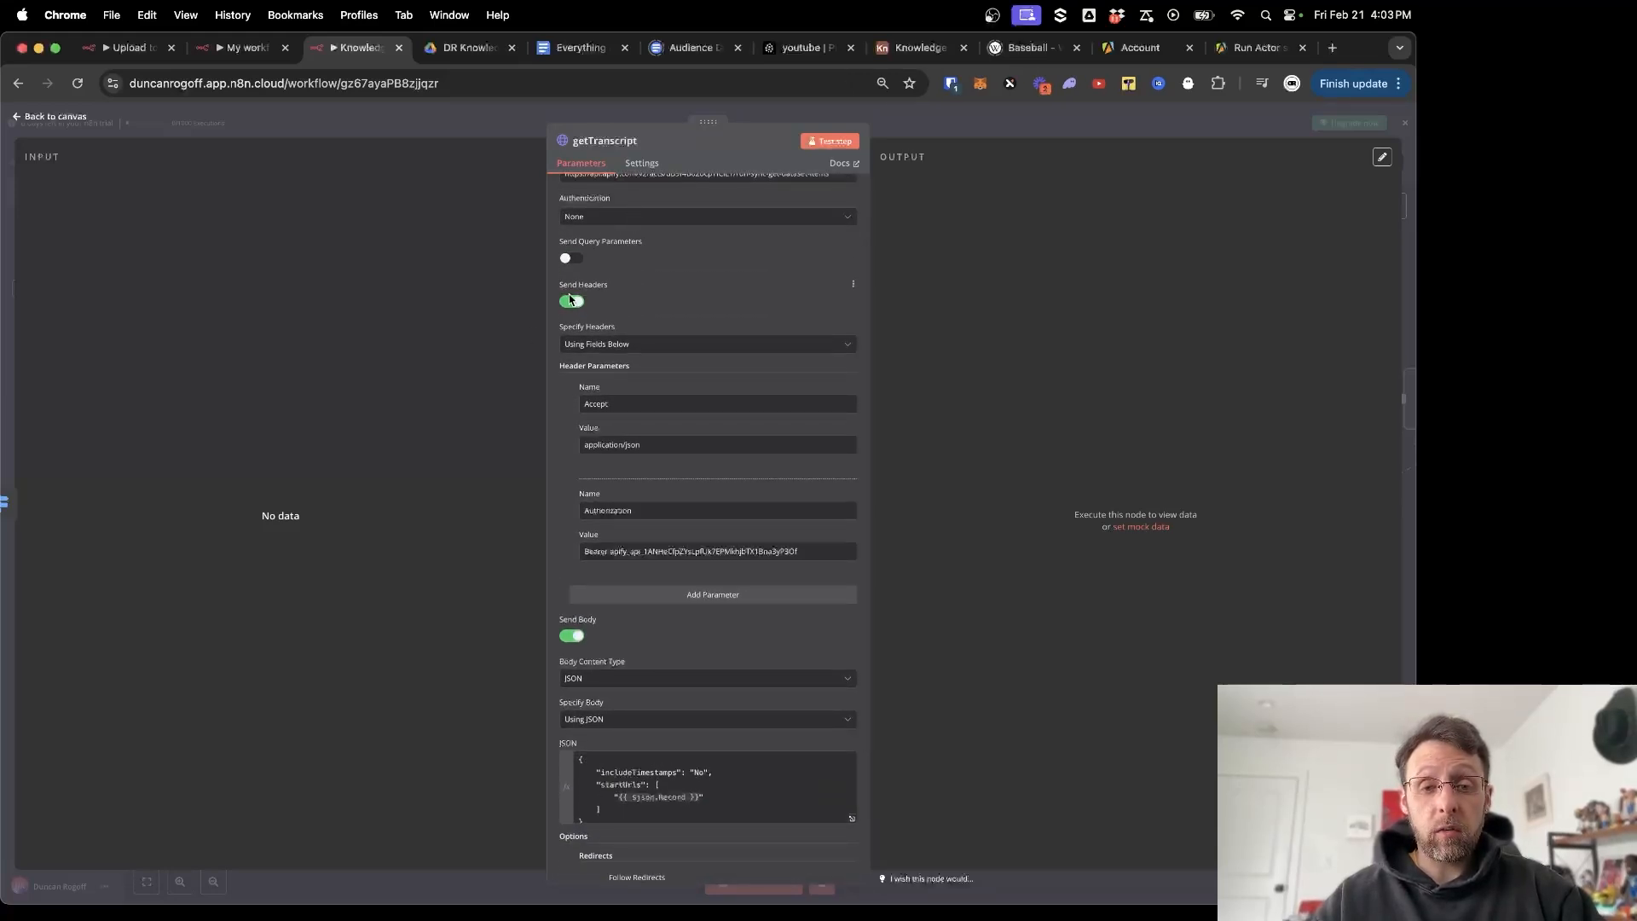
pyautogui.scroll(-1, 692, 333)
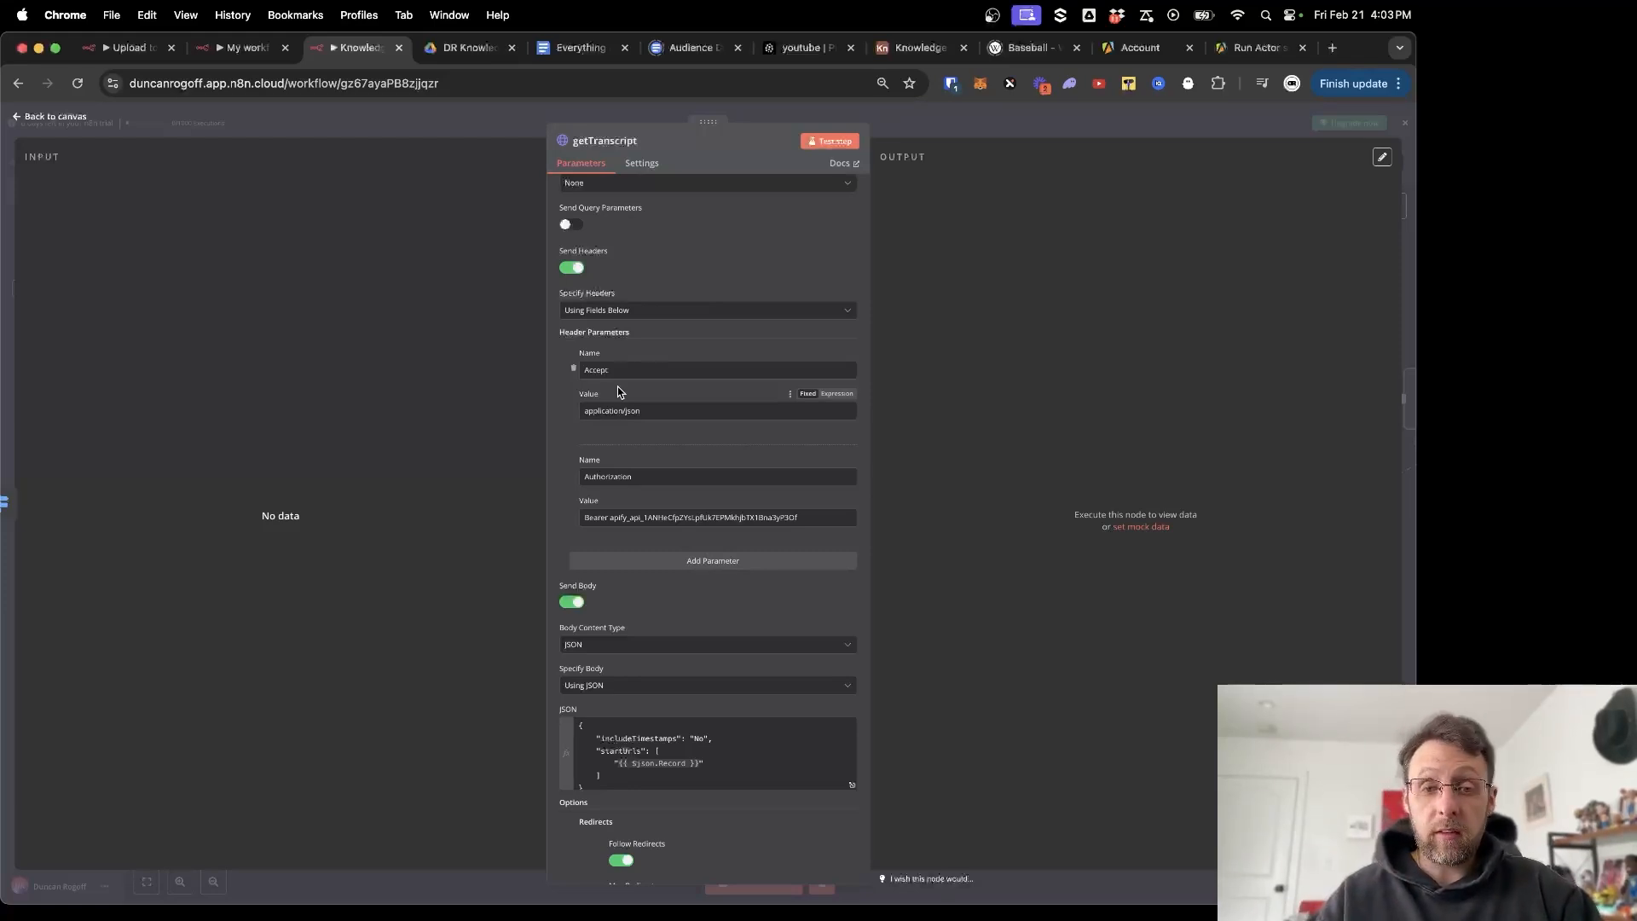
# Review the Accept header value application/json and the Bearer Authorization header.
pyautogui.click(636, 371)
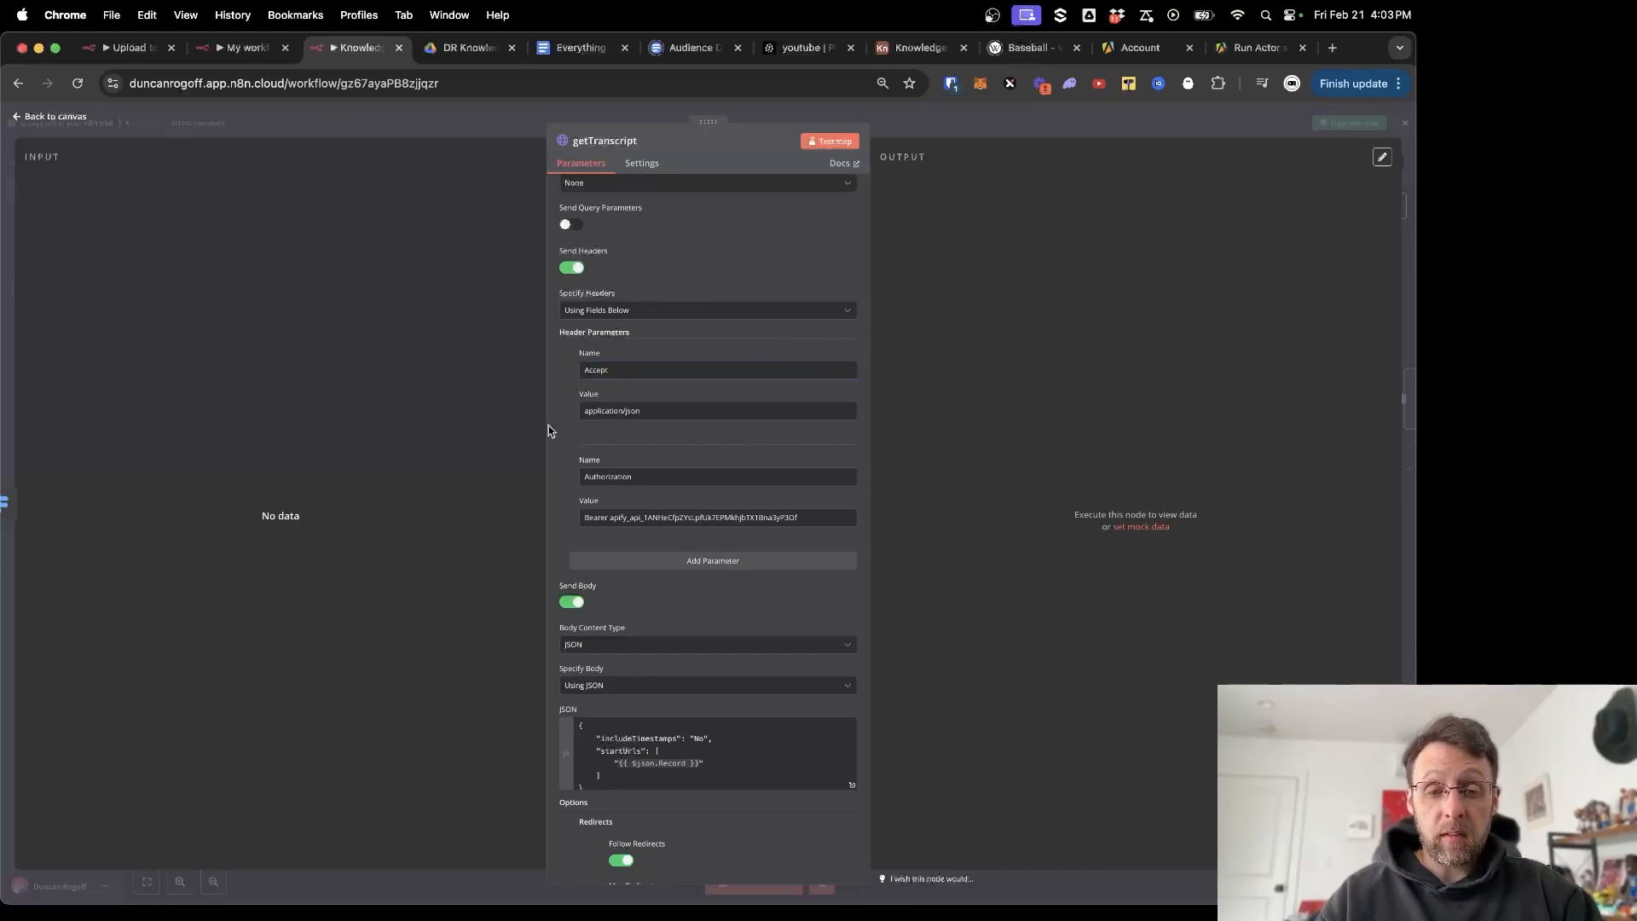
pyautogui.click(663, 411)
pyautogui.moveTo(663, 411); pyautogui.dragTo(544, 414)
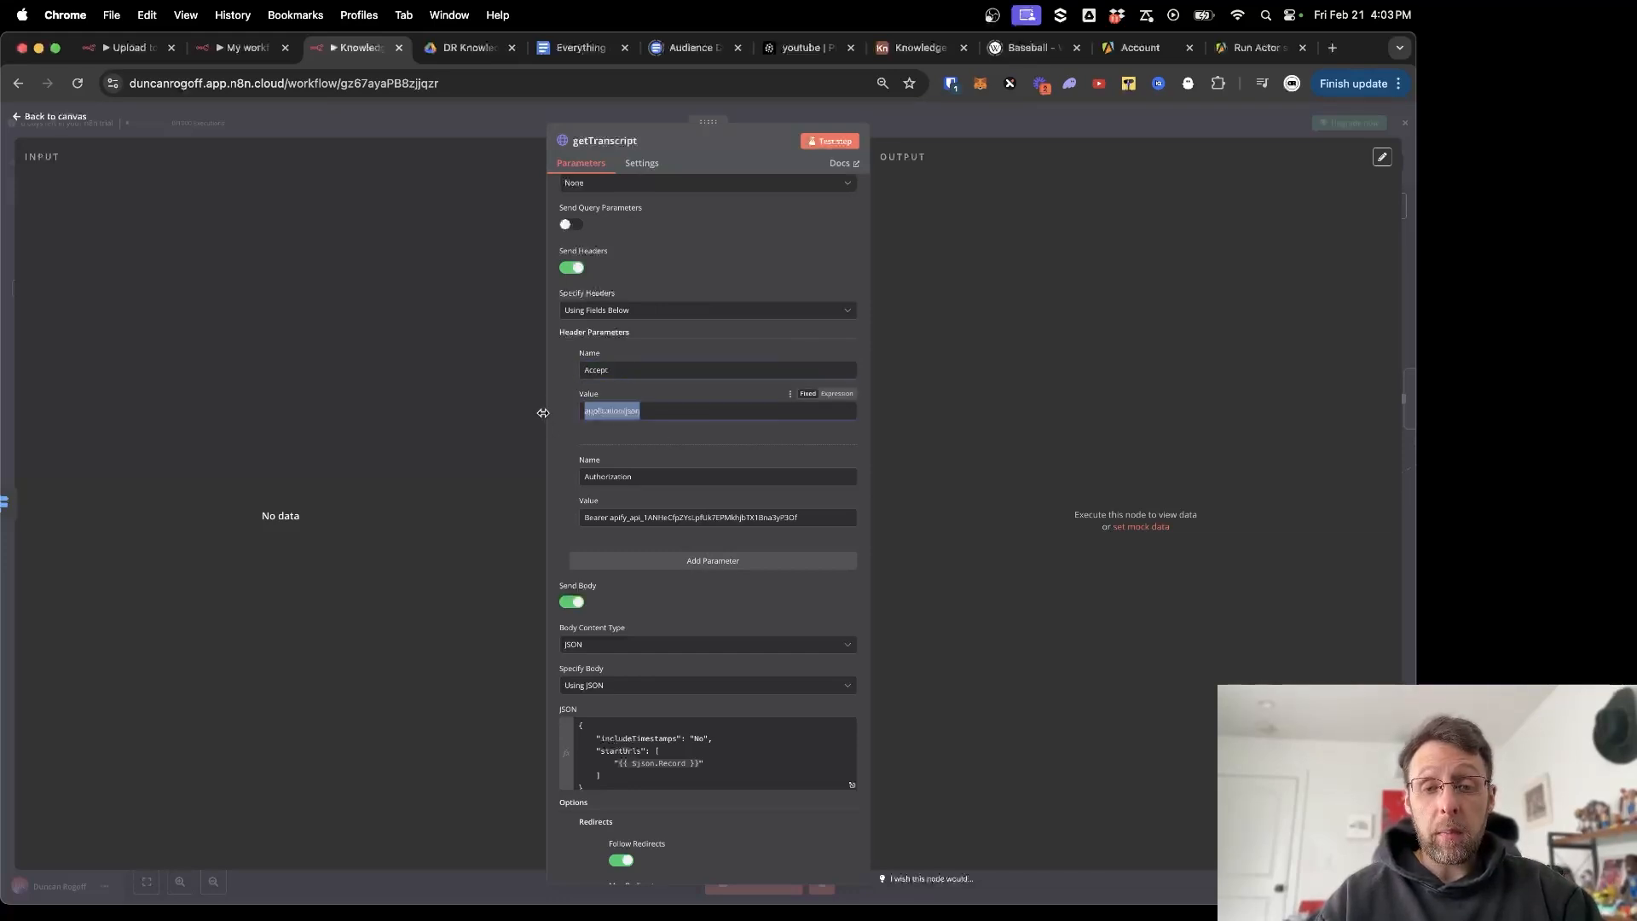
pyautogui.click(559, 467)
pyautogui.scroll(-2, 559, 465)
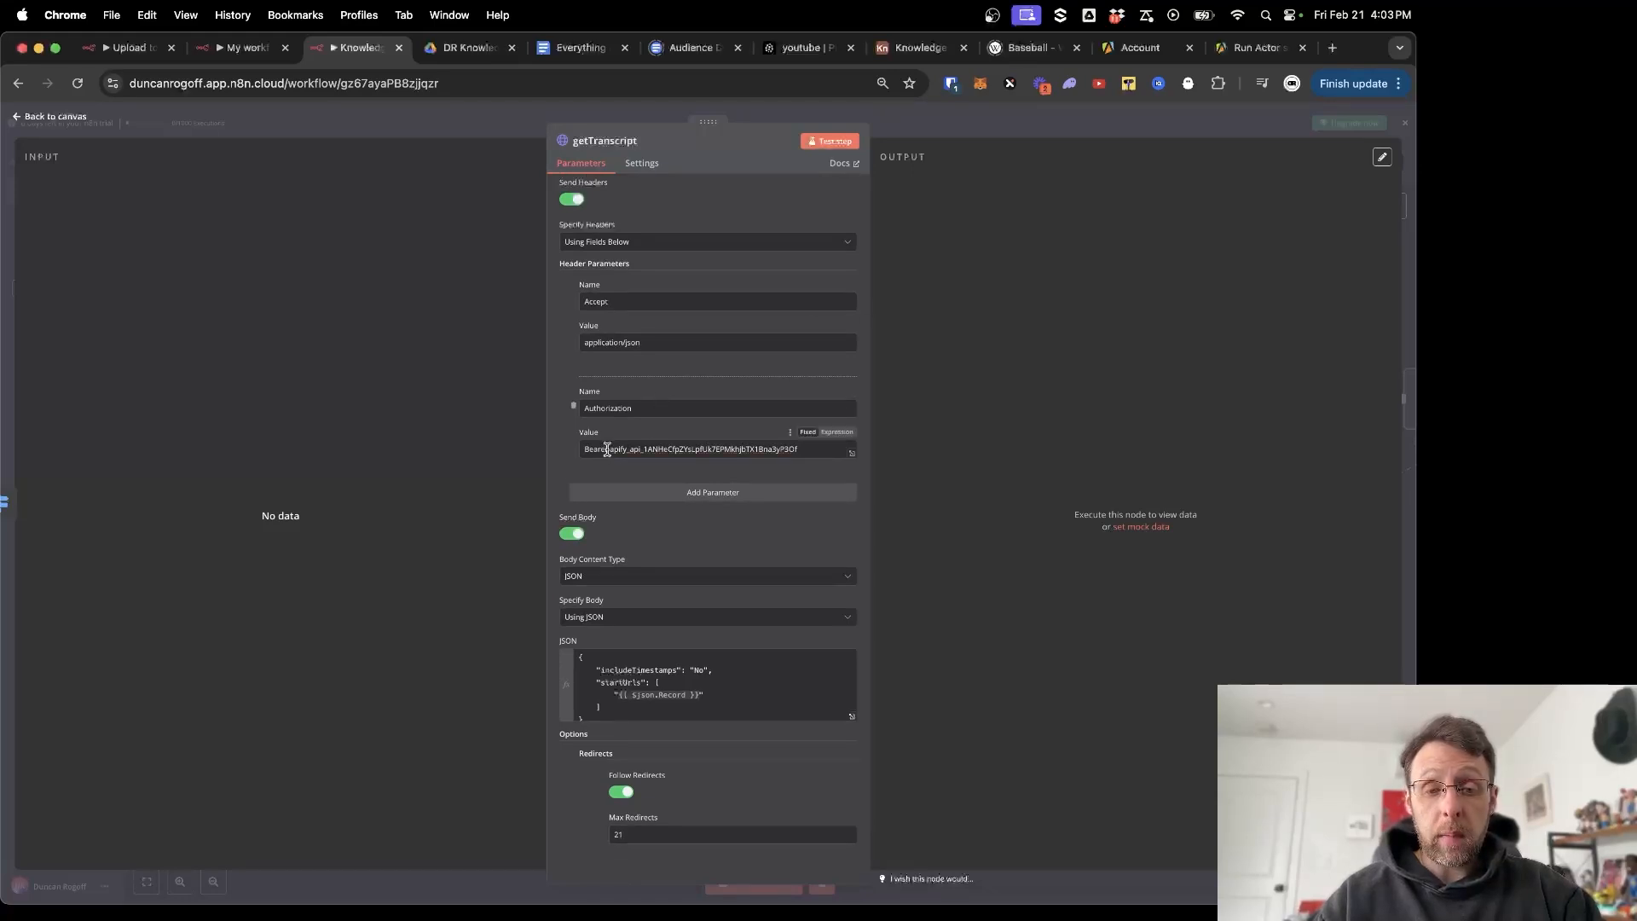
pyautogui.moveTo(607, 449); pyautogui.dragTo(559, 453)
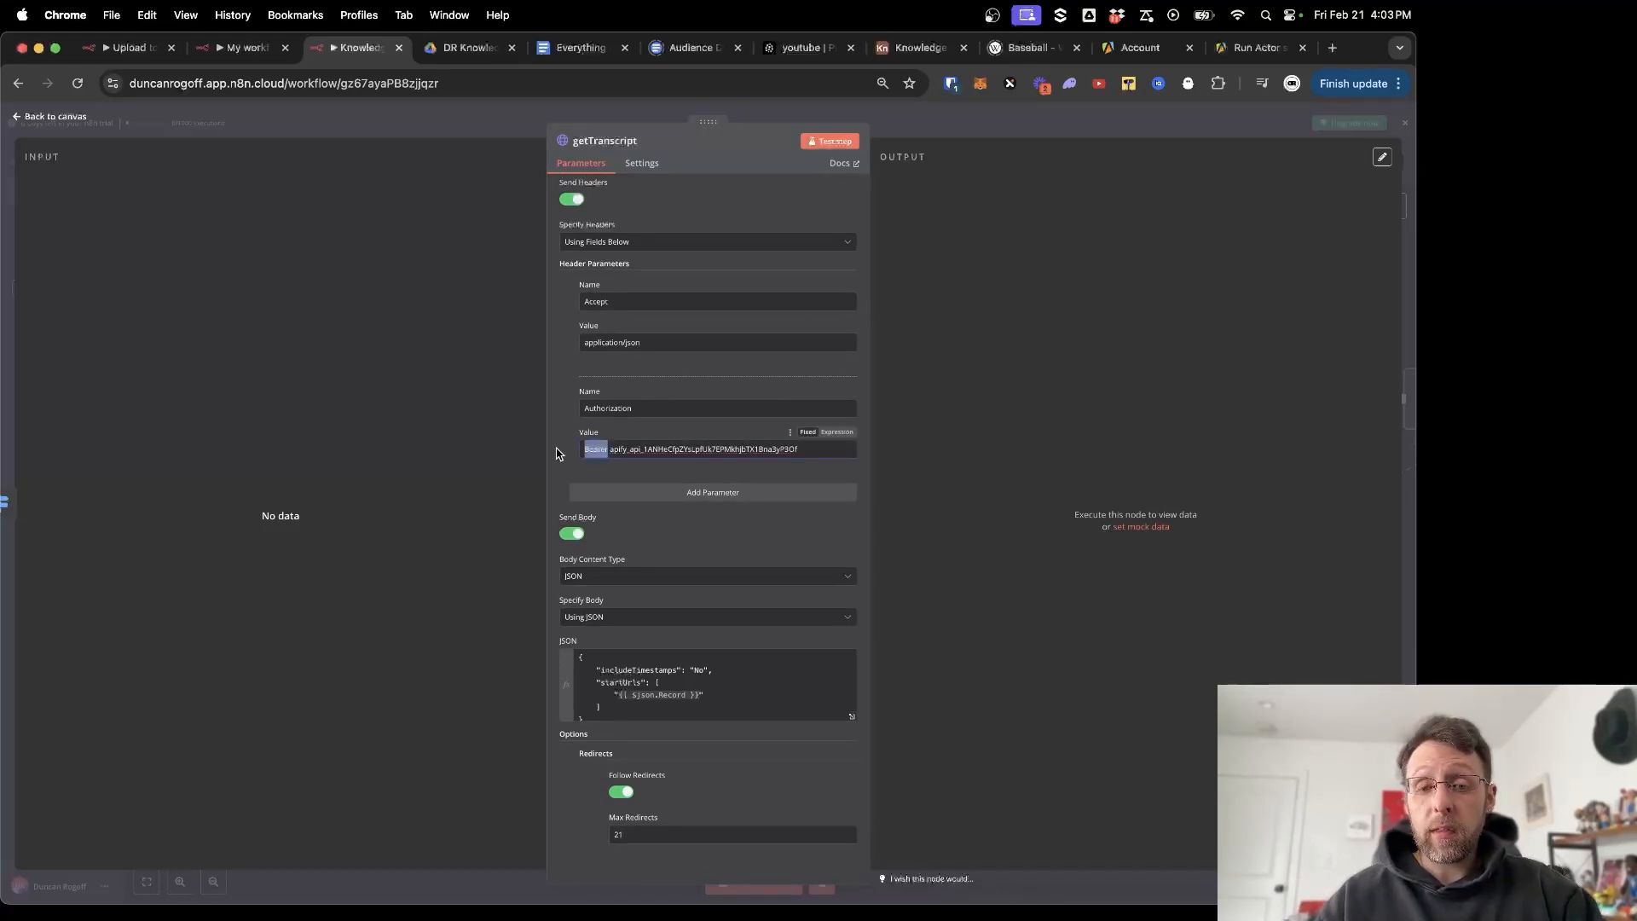
pyautogui.click(556, 454)
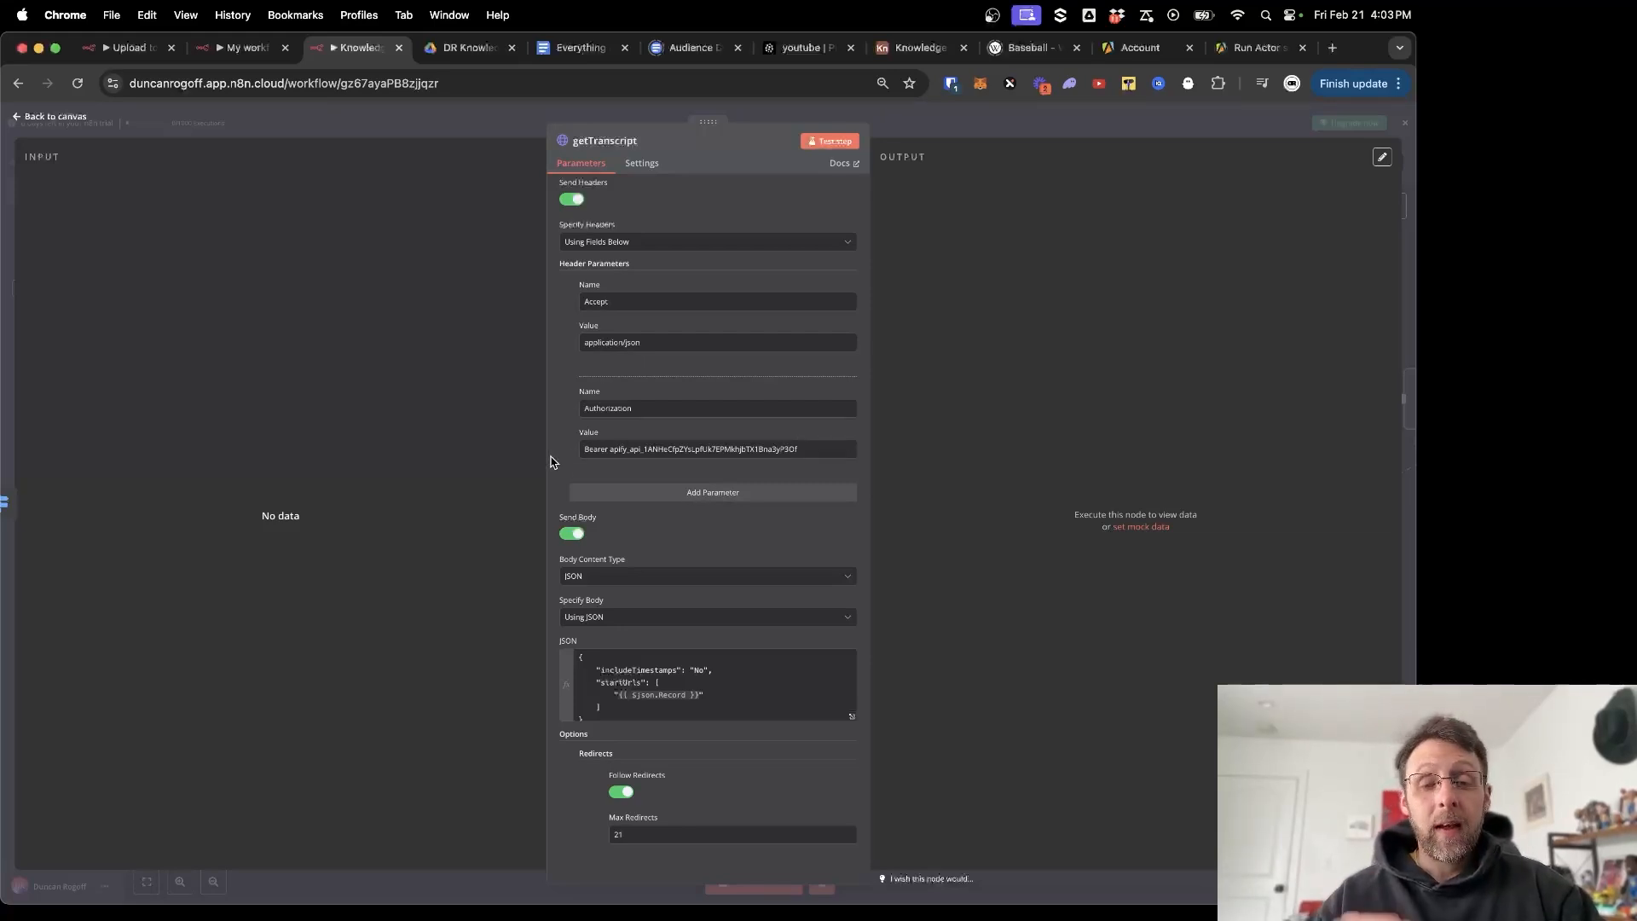
# Preview the JSON body expression's result, then go back to the Apify run-actor docs.
pyautogui.scroll(-2, 550, 452)
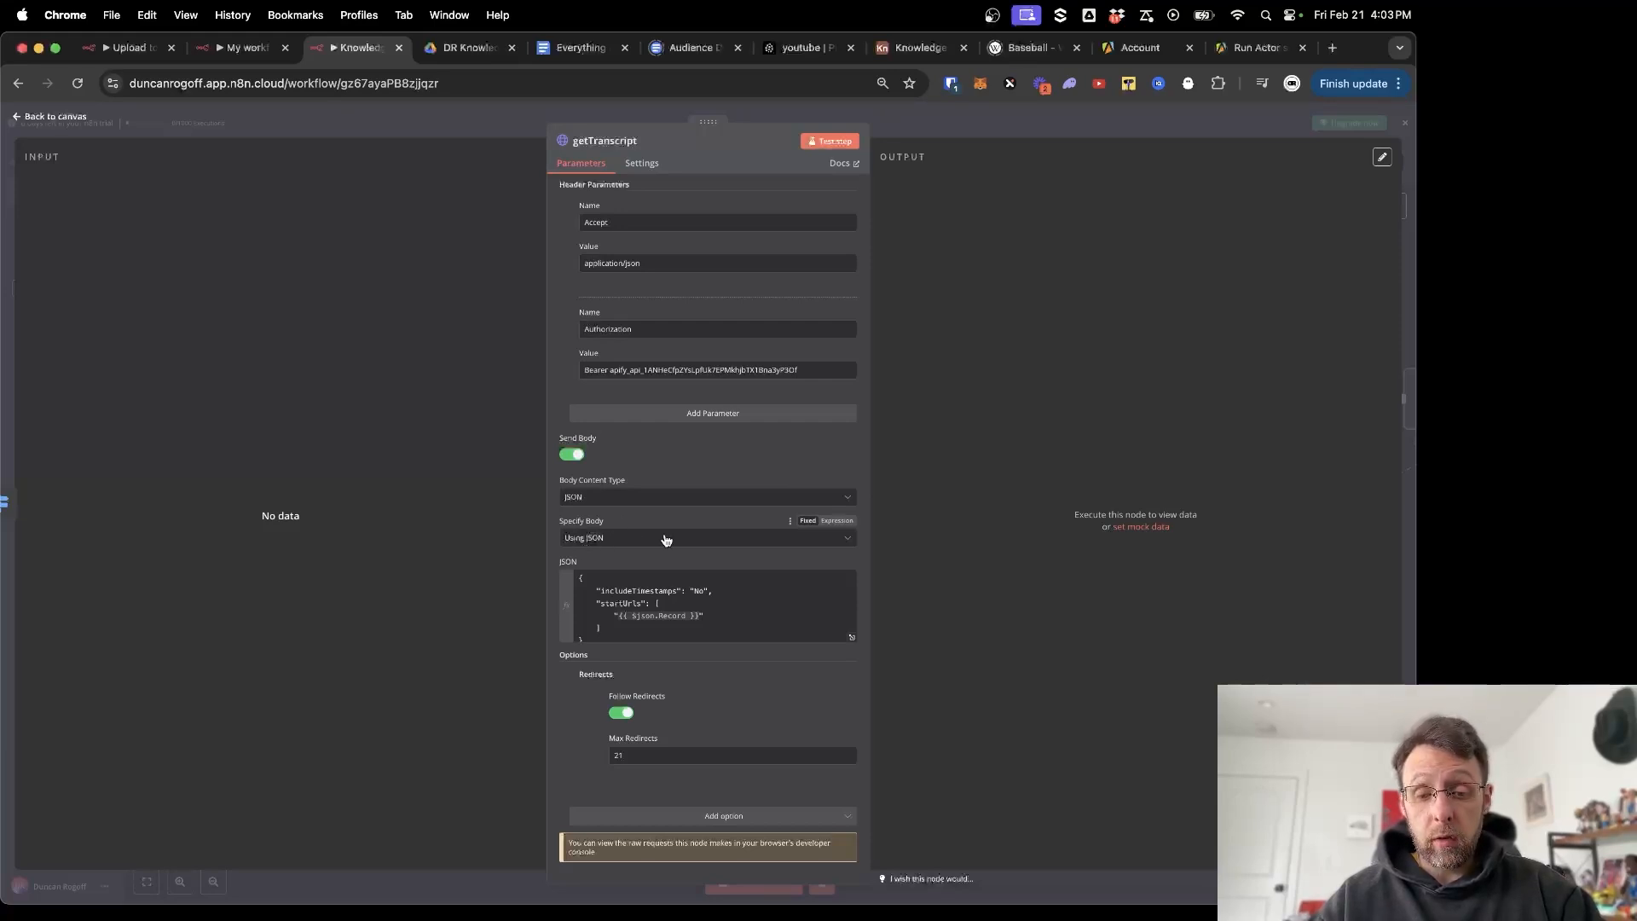
pyautogui.scroll(-1, 765, 597)
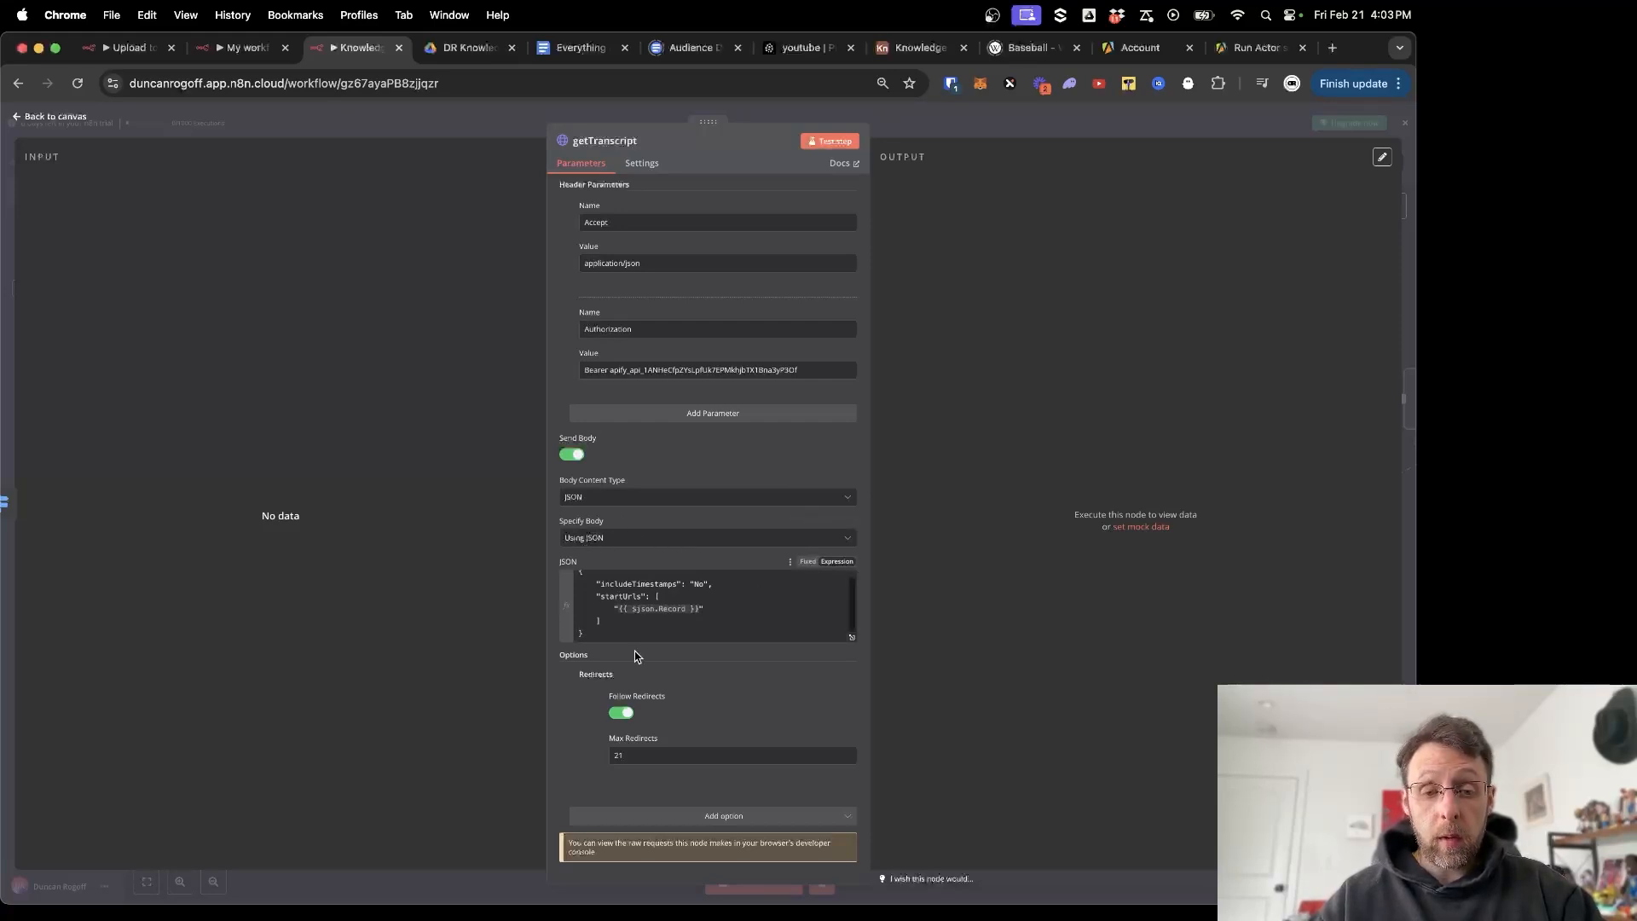
pyautogui.moveTo(618, 632); pyautogui.dragTo(555, 570)
pyautogui.click(554, 561)
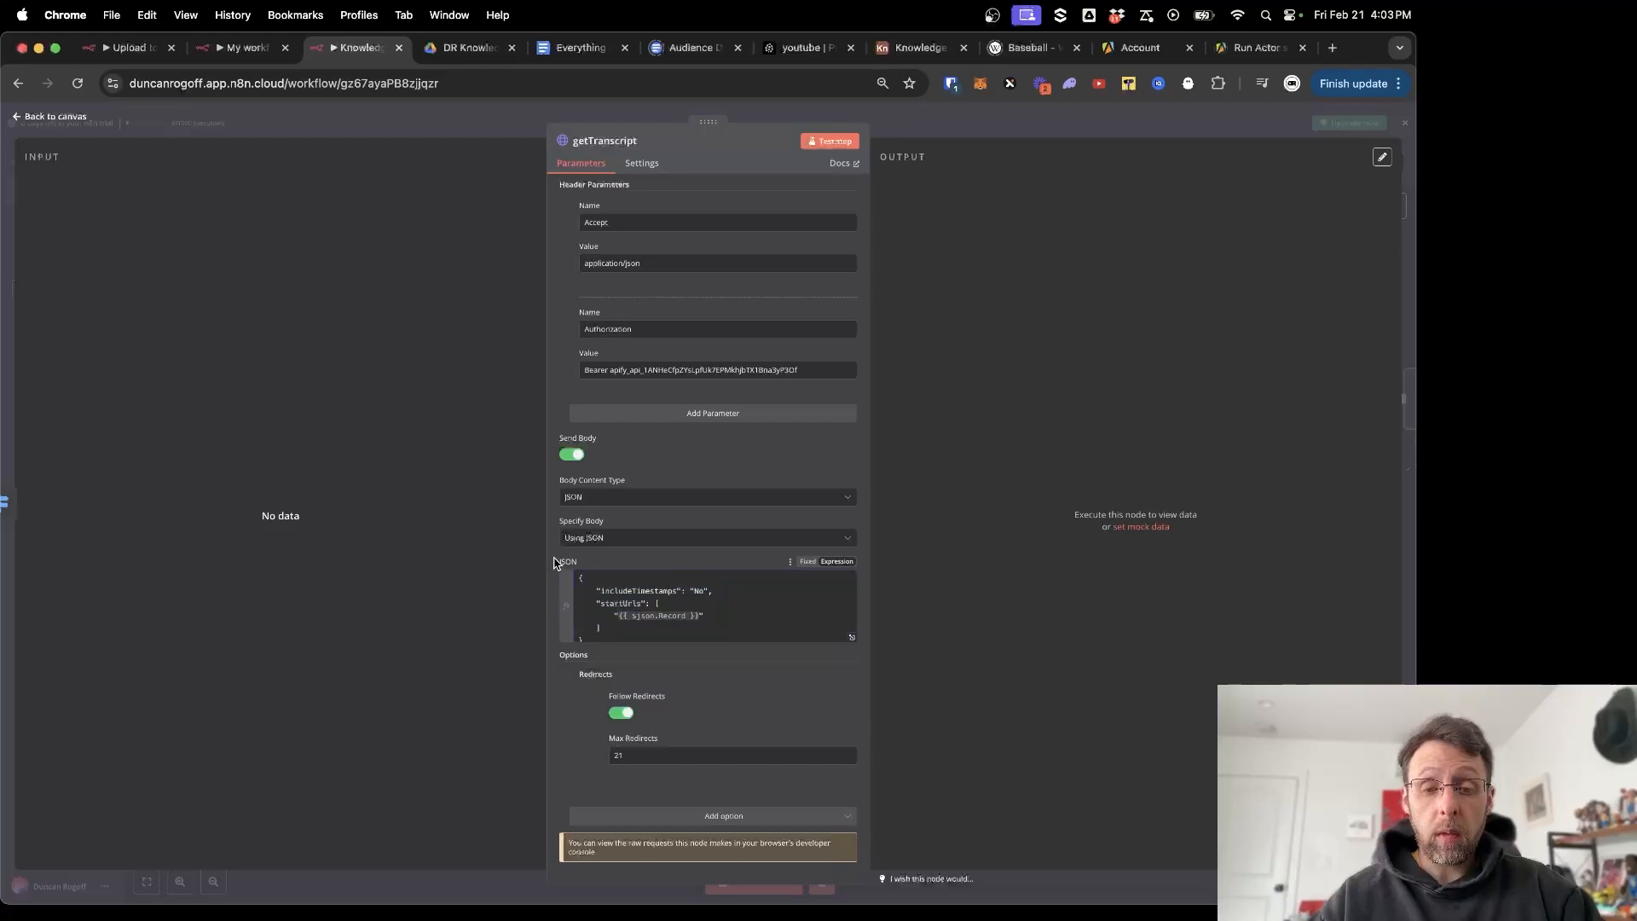
pyautogui.click(1258, 47)
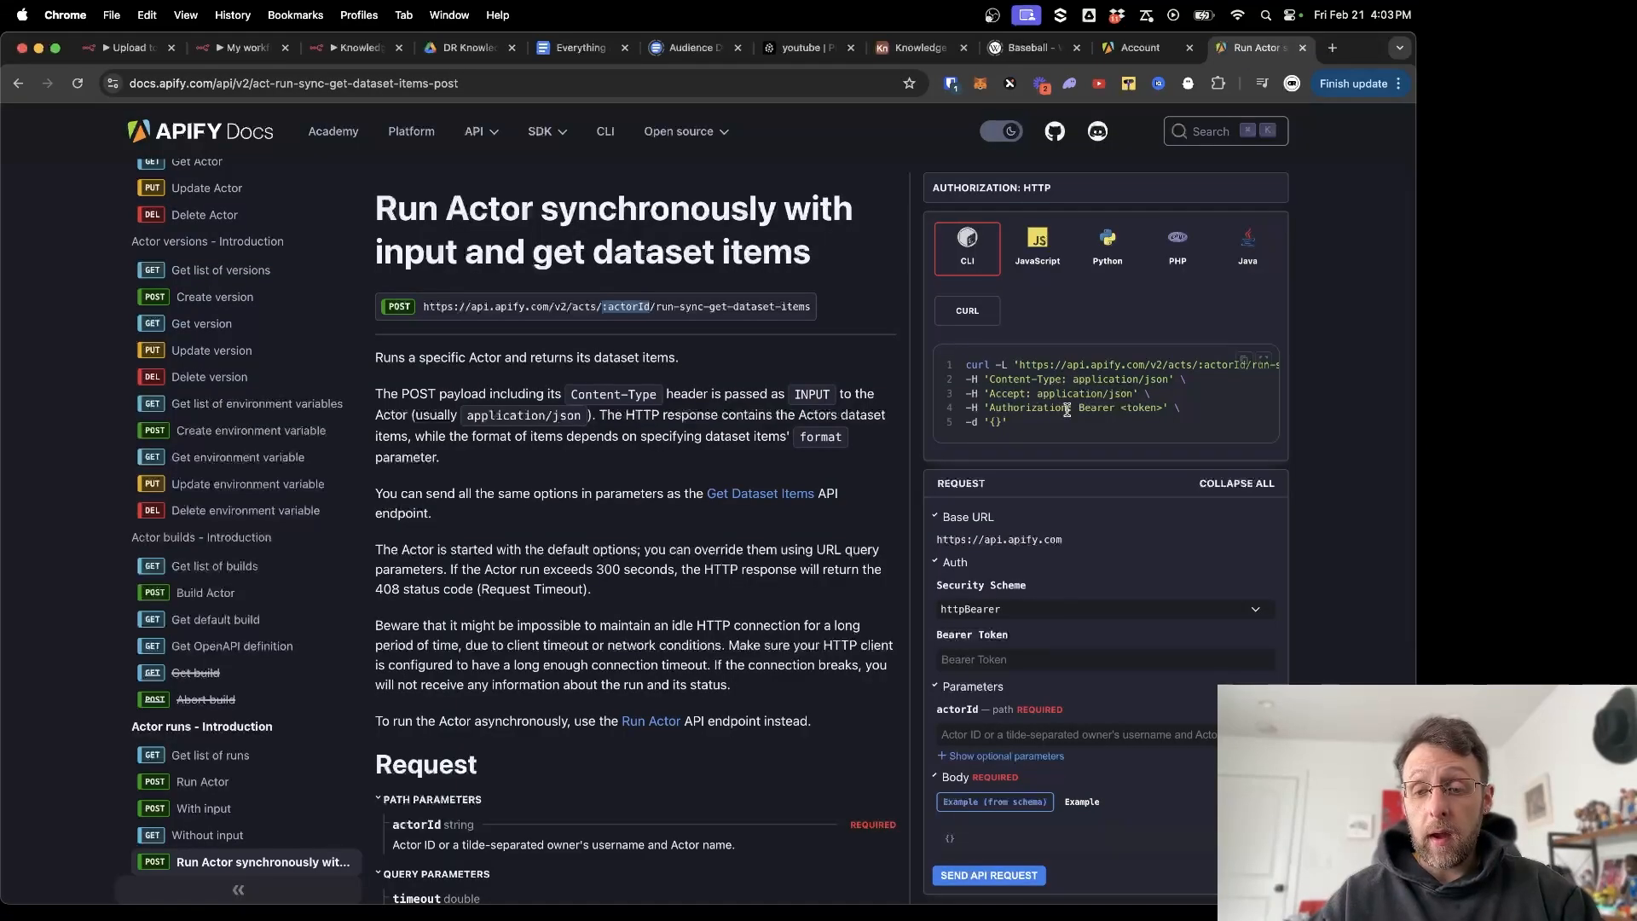
# Show YouTube Transcript Ninja's input as JSON and compare it with getTranscript's Record body expression.
pyautogui.click(337, 44)
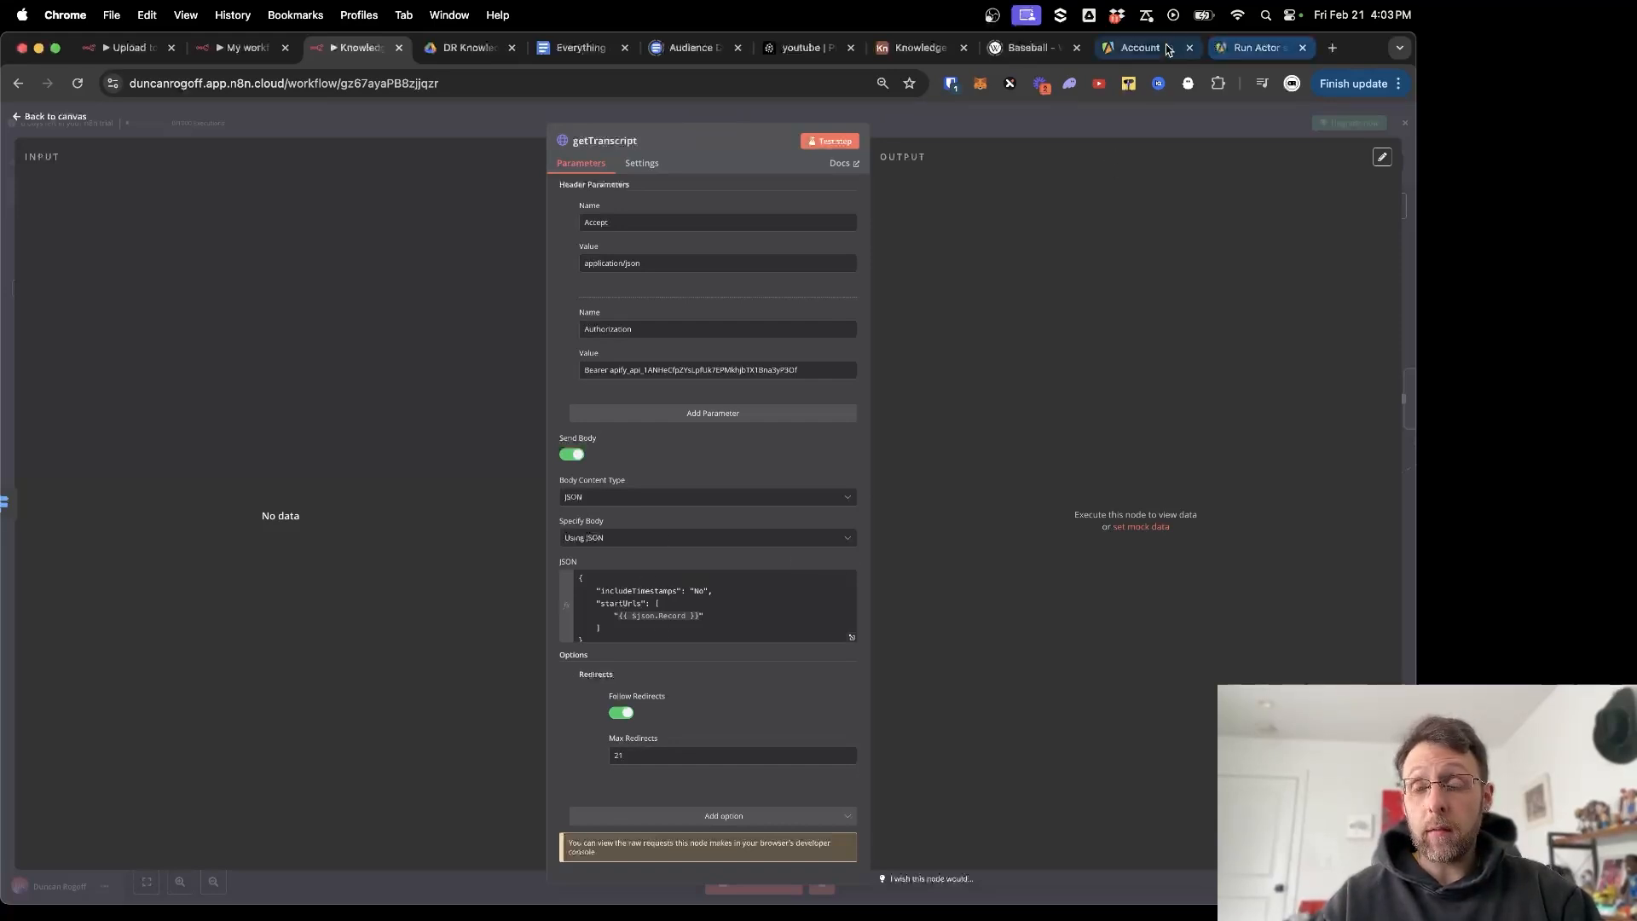
pyautogui.click(1140, 47)
pyautogui.click(50, 247)
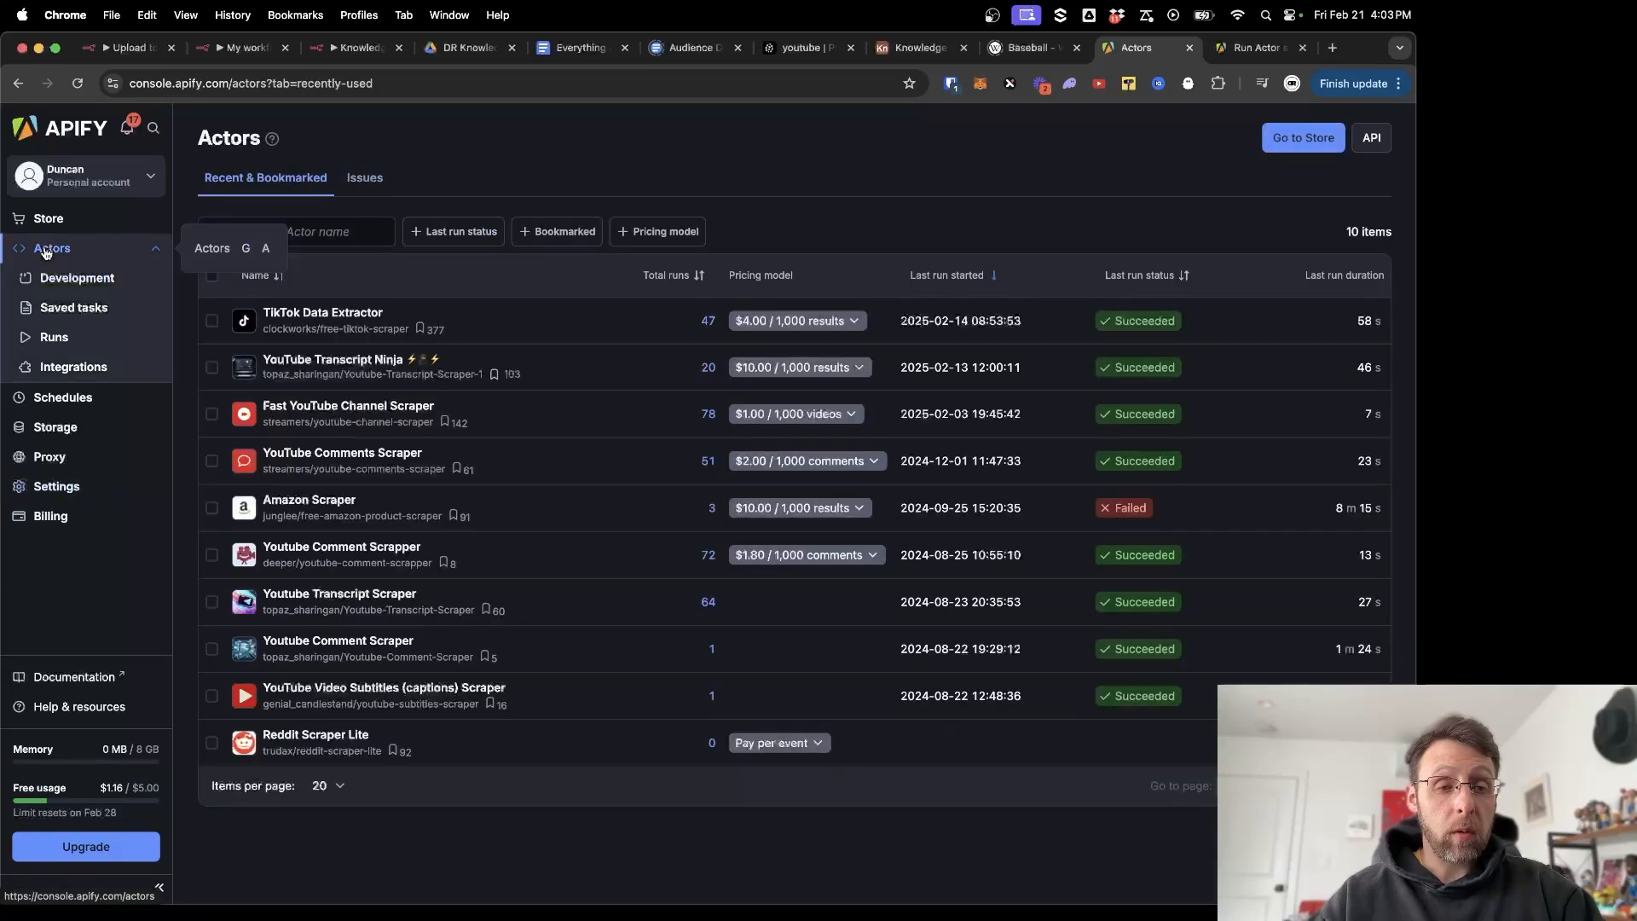
pyautogui.click(297, 357)
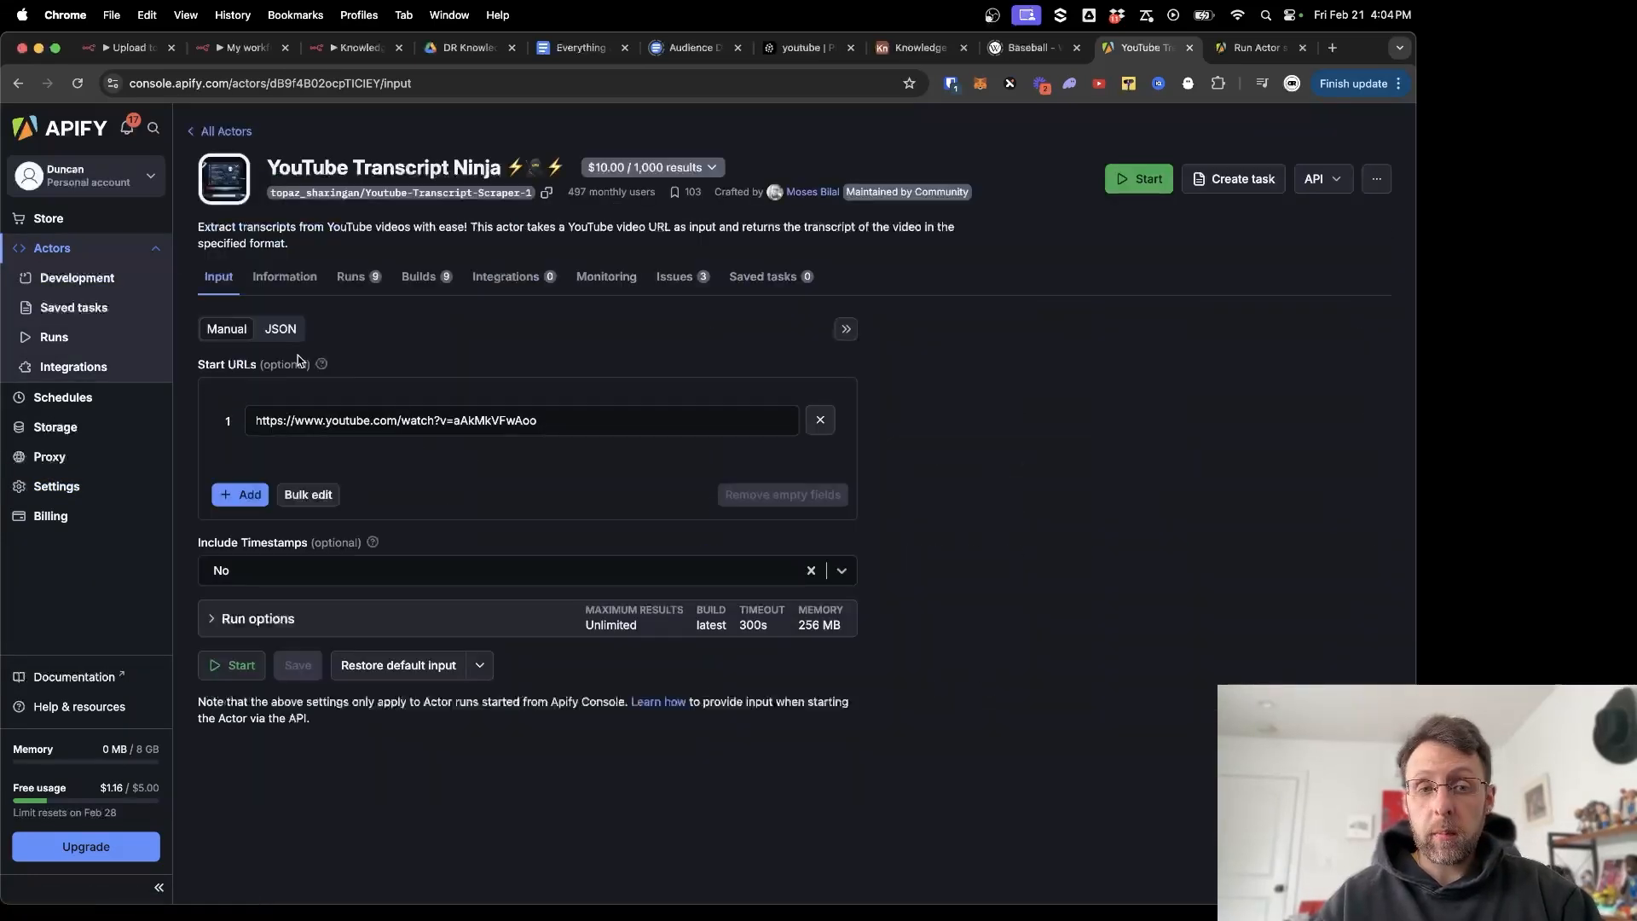
pyautogui.click(284, 336)
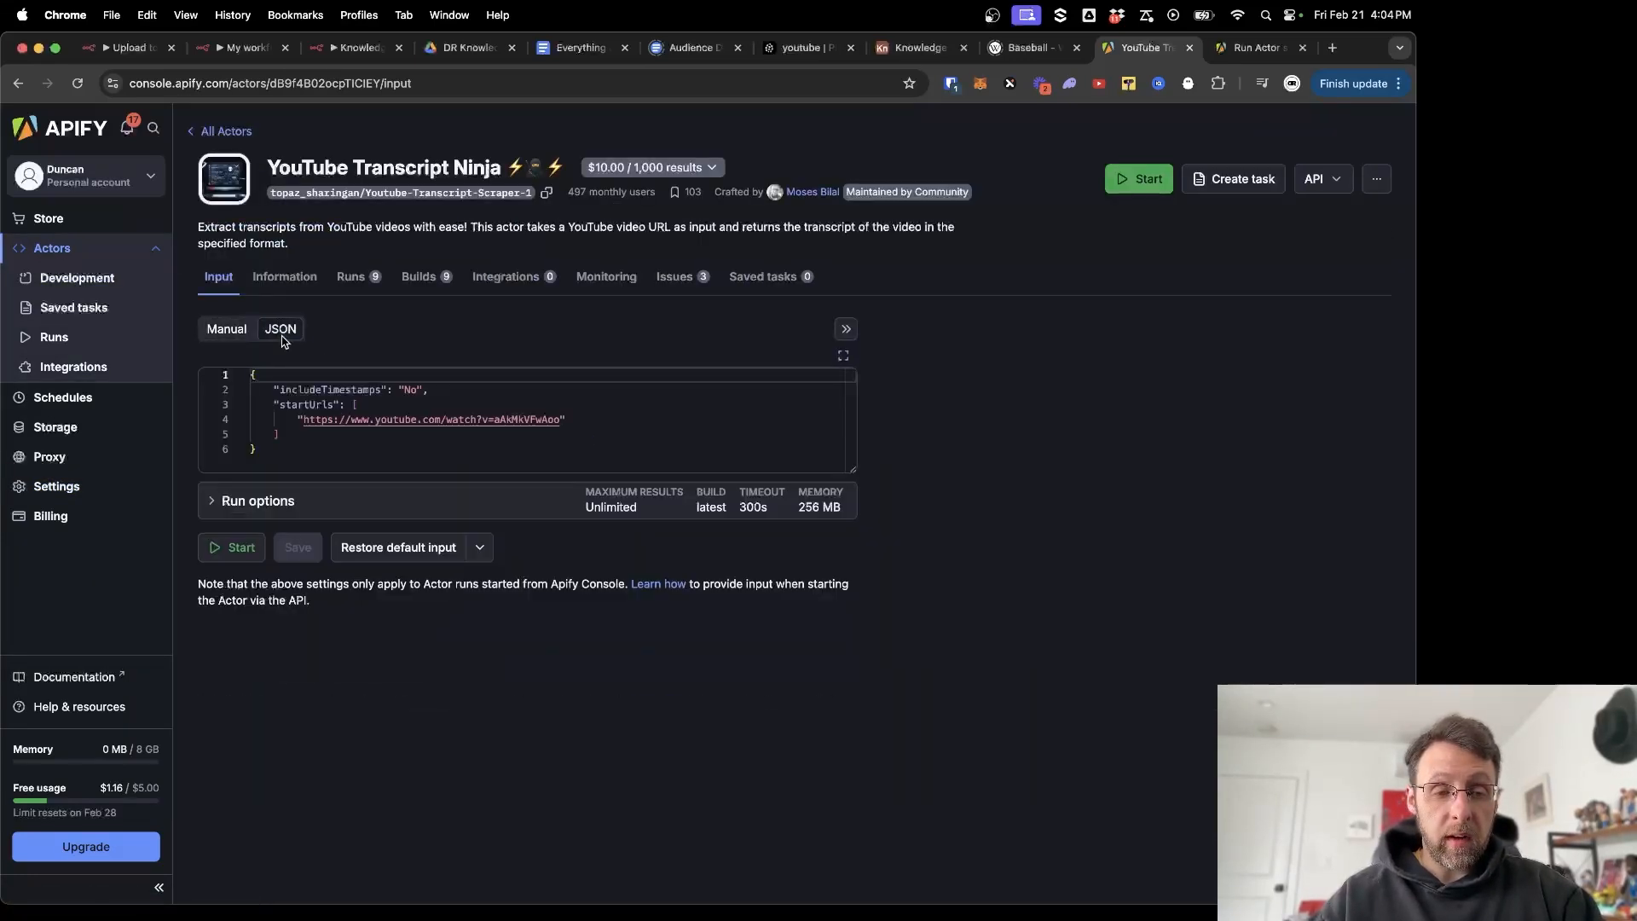
pyautogui.moveTo(377, 448); pyautogui.dragTo(205, 373)
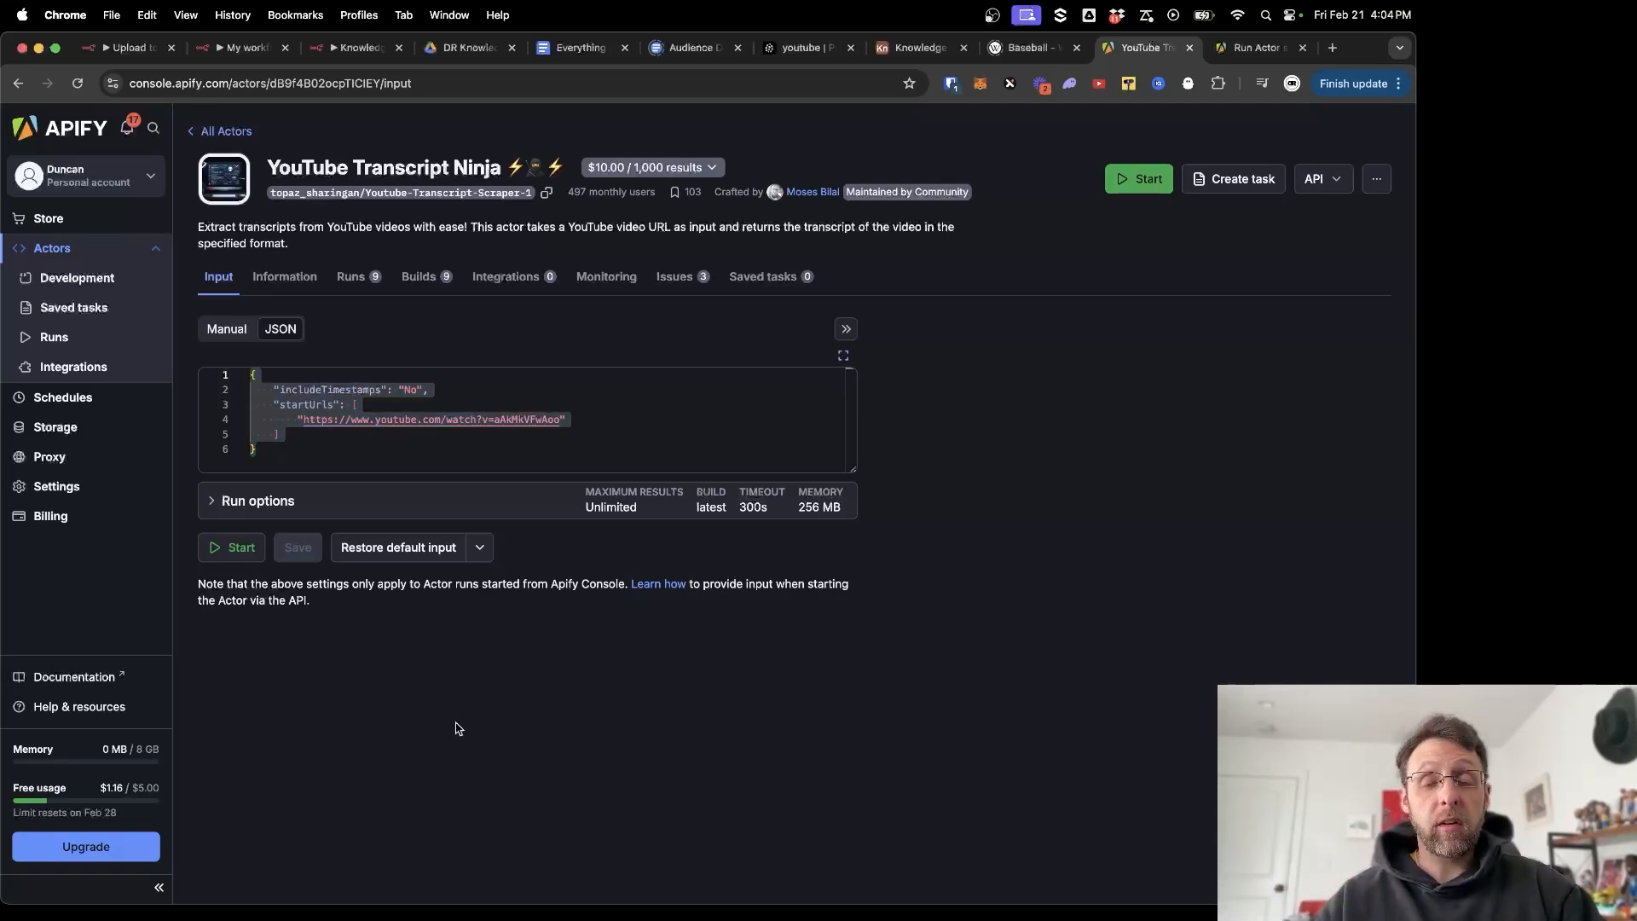
pyautogui.moveTo(307, 461); pyautogui.dragTo(214, 378)
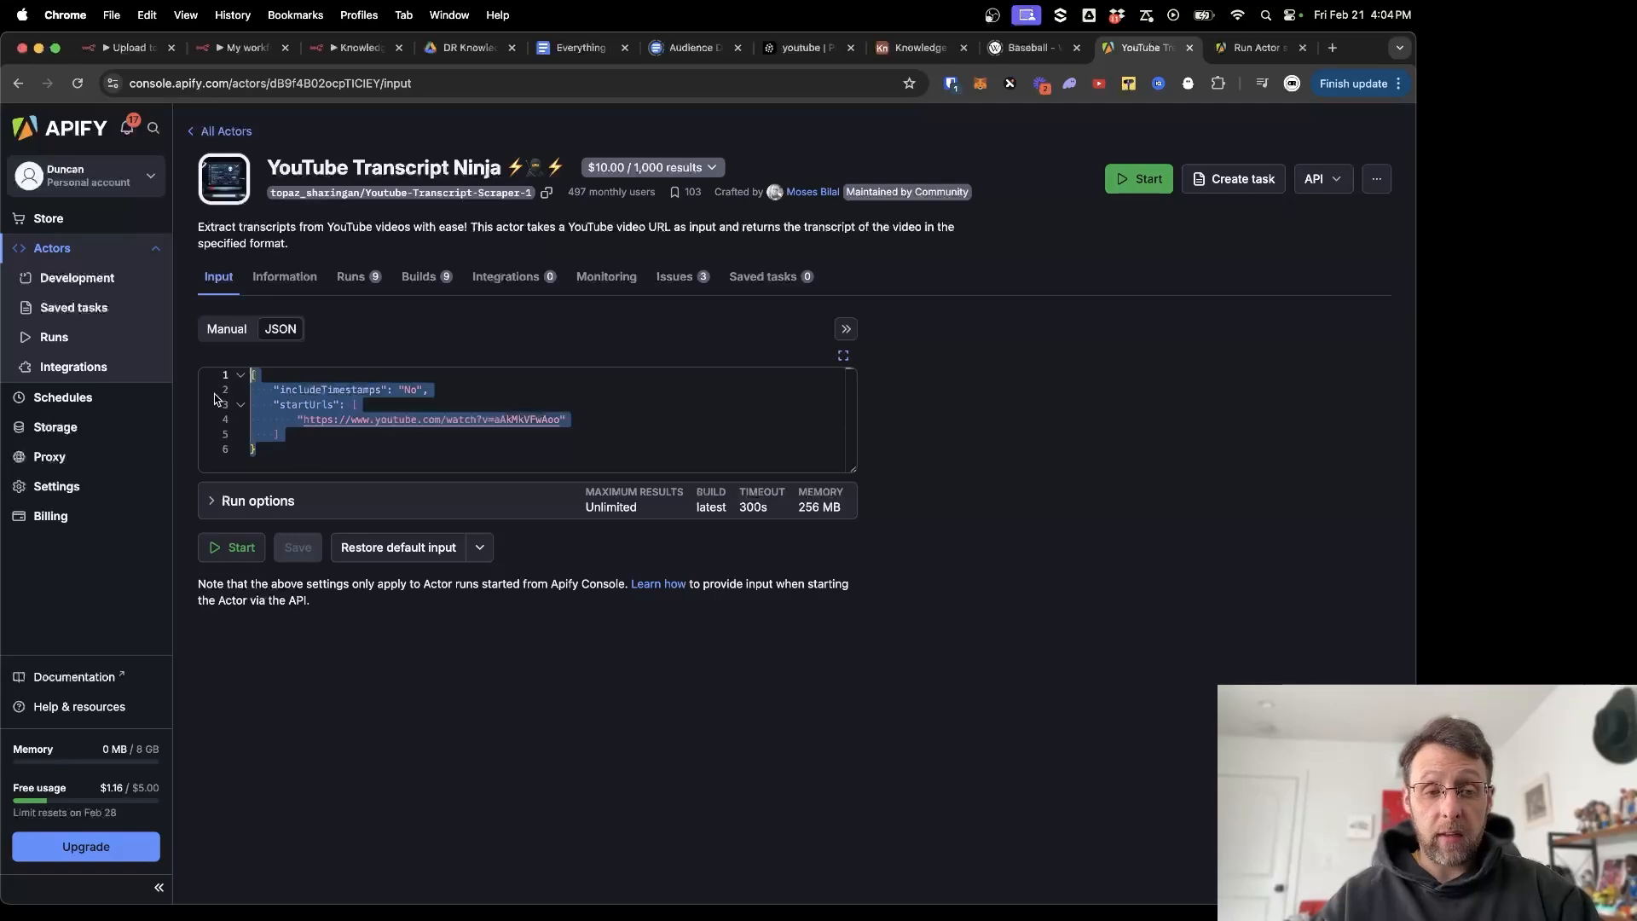
pyautogui.click(342, 50)
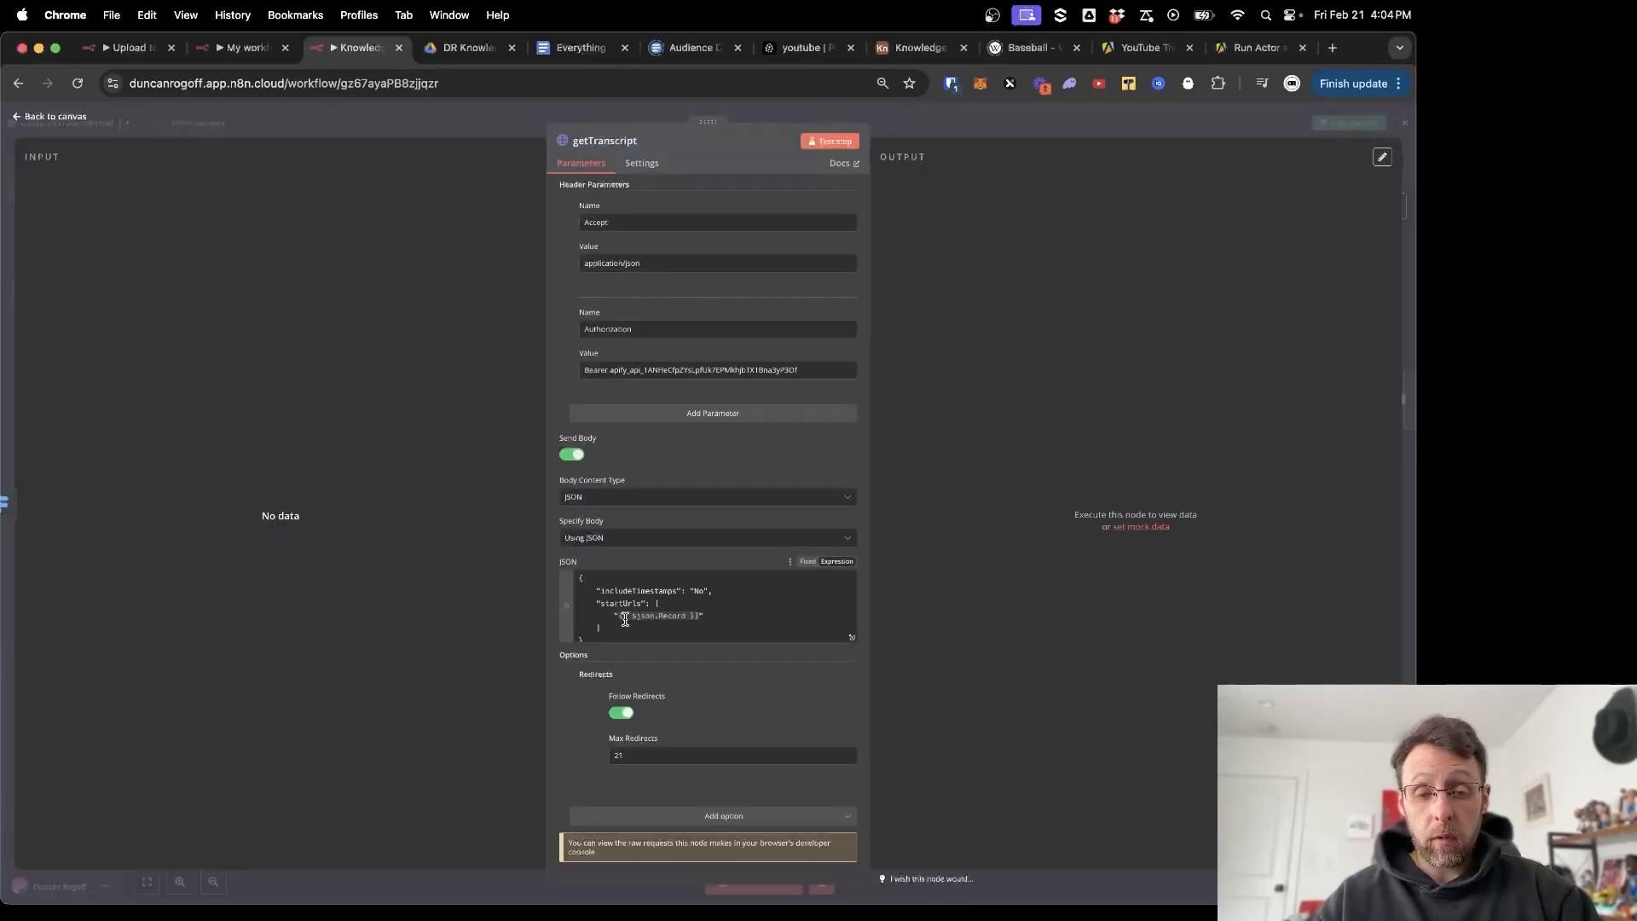
pyautogui.moveTo(620, 615); pyautogui.dragTo(683, 616)
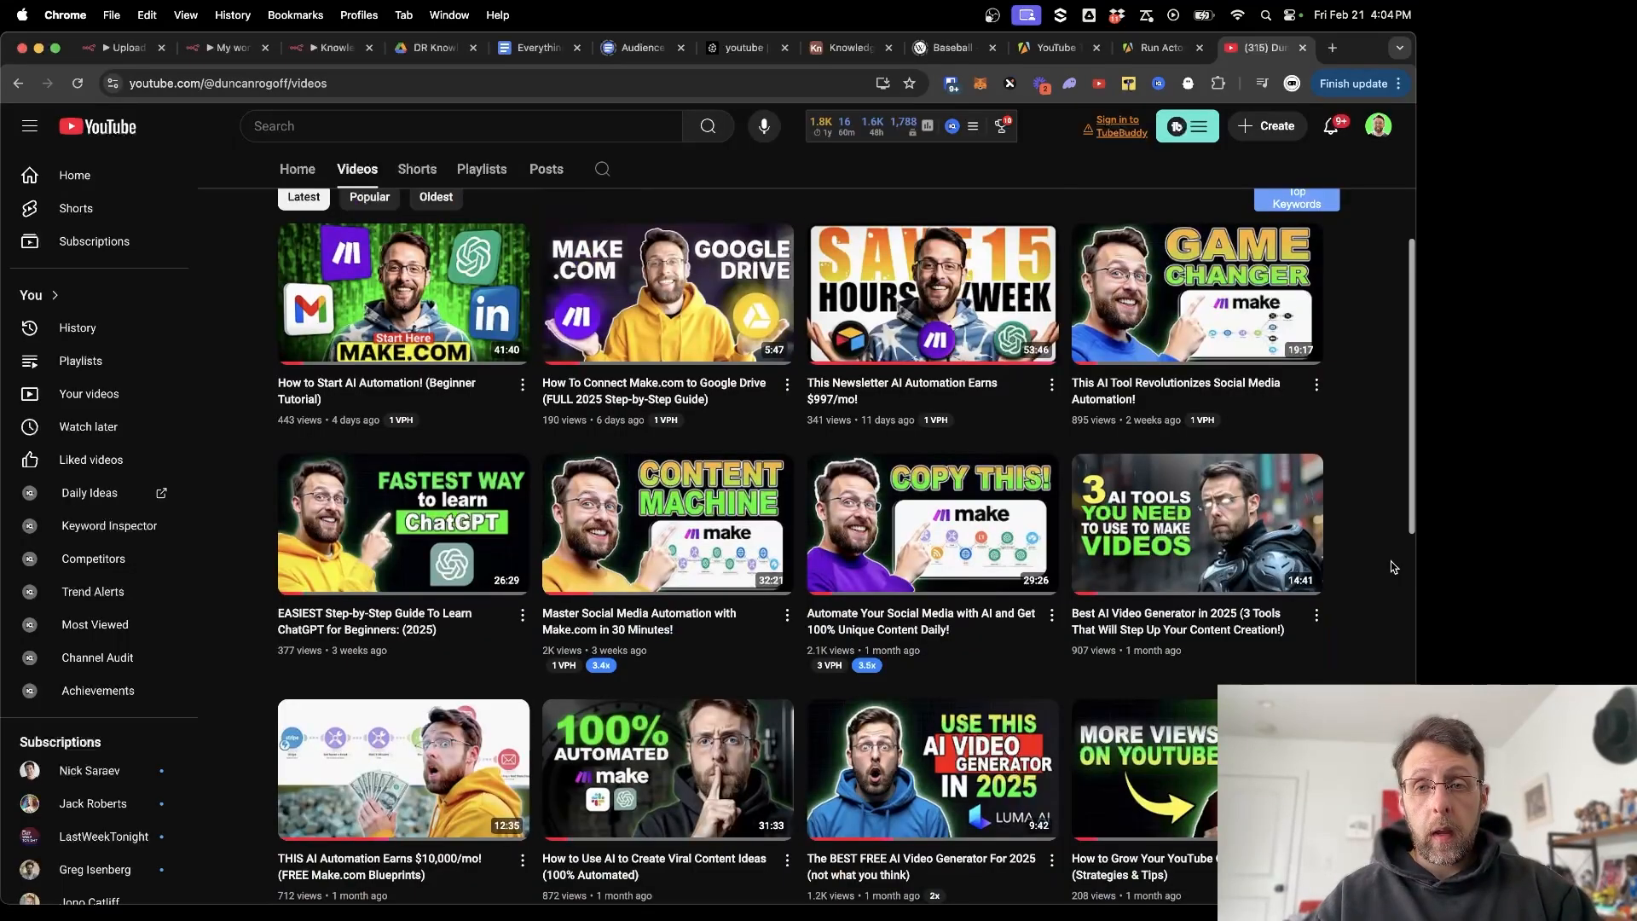
# Copy the link of the 'THIS AI Automation Earns $10,000/mo!' video from the channel's Videos page.
pyautogui.scroll(-5, 567, 530)
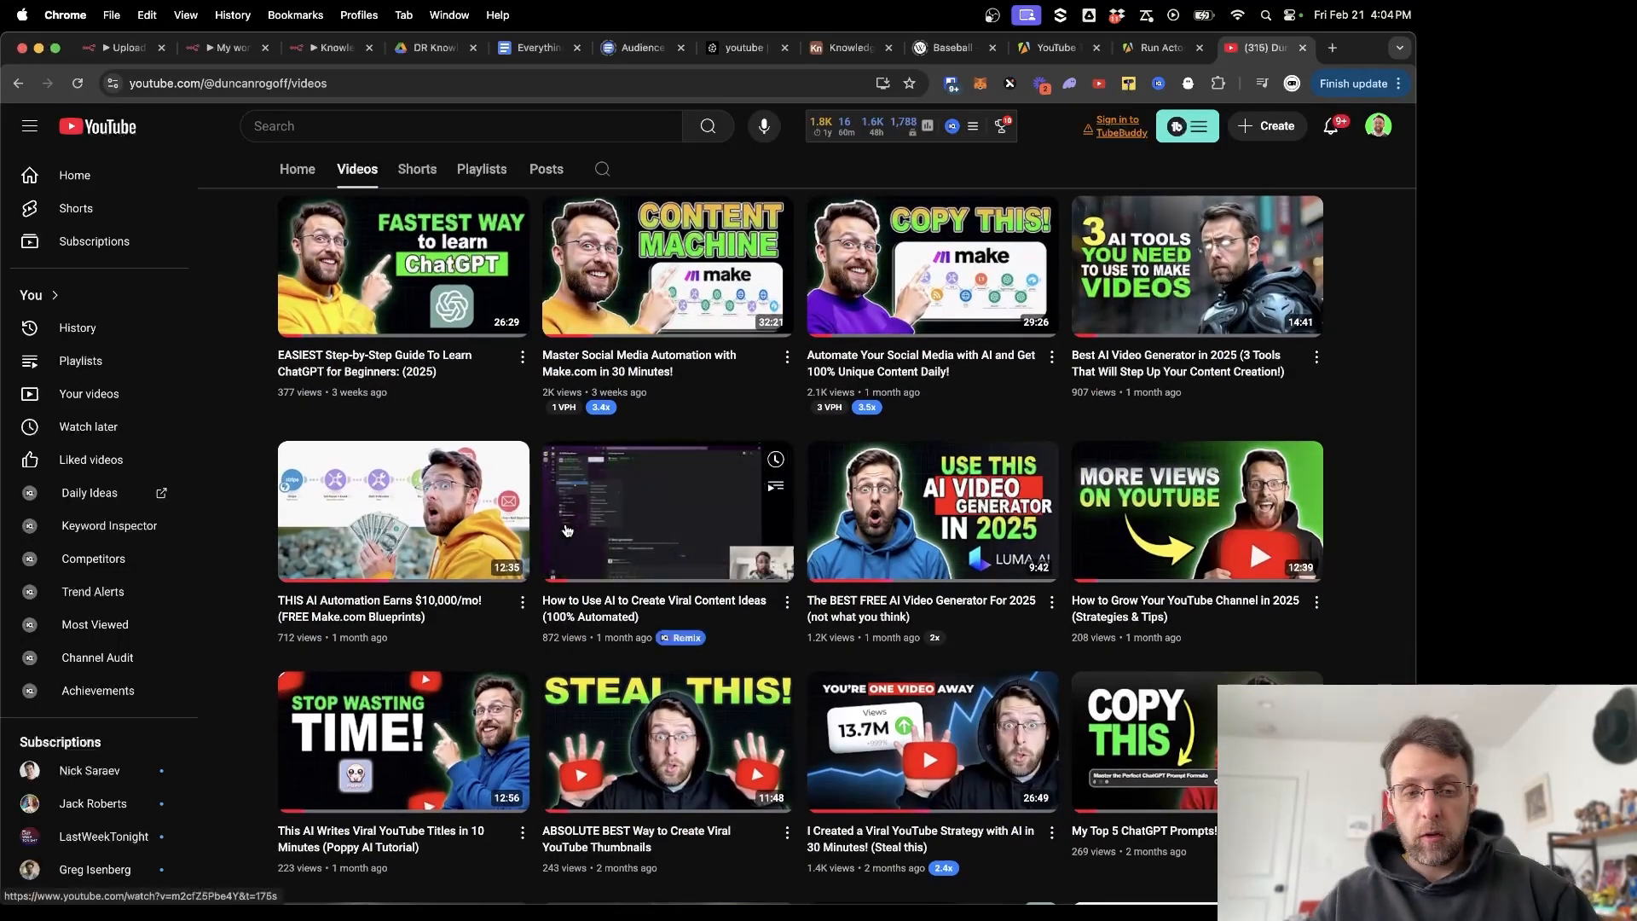
pyautogui.rightClick(352, 536)
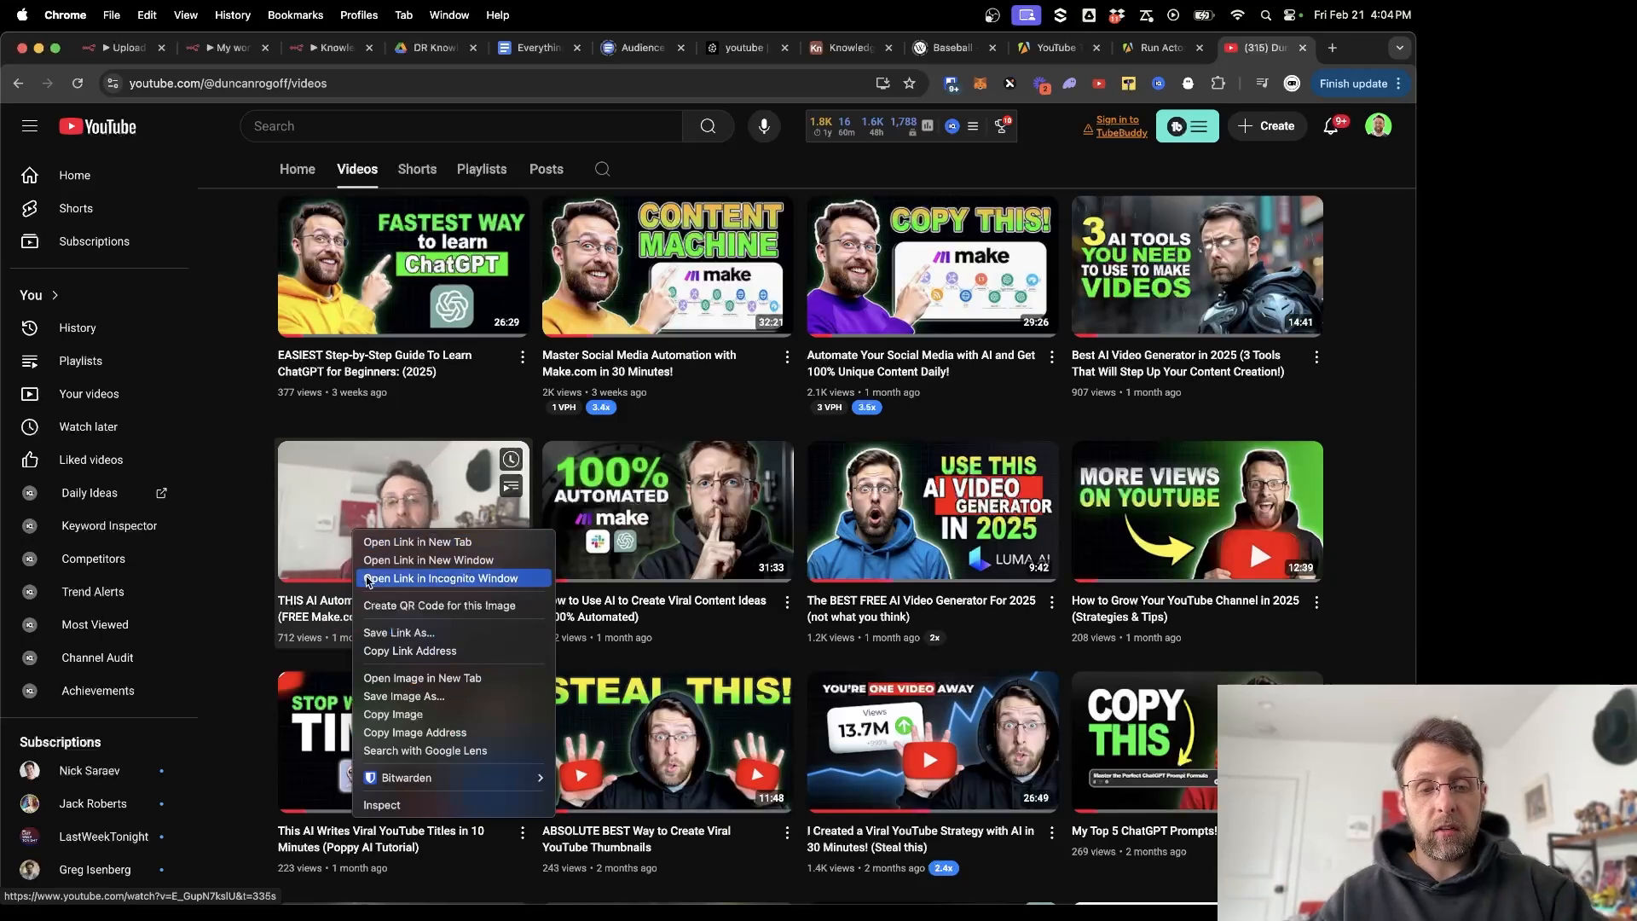
pyautogui.click(375, 651)
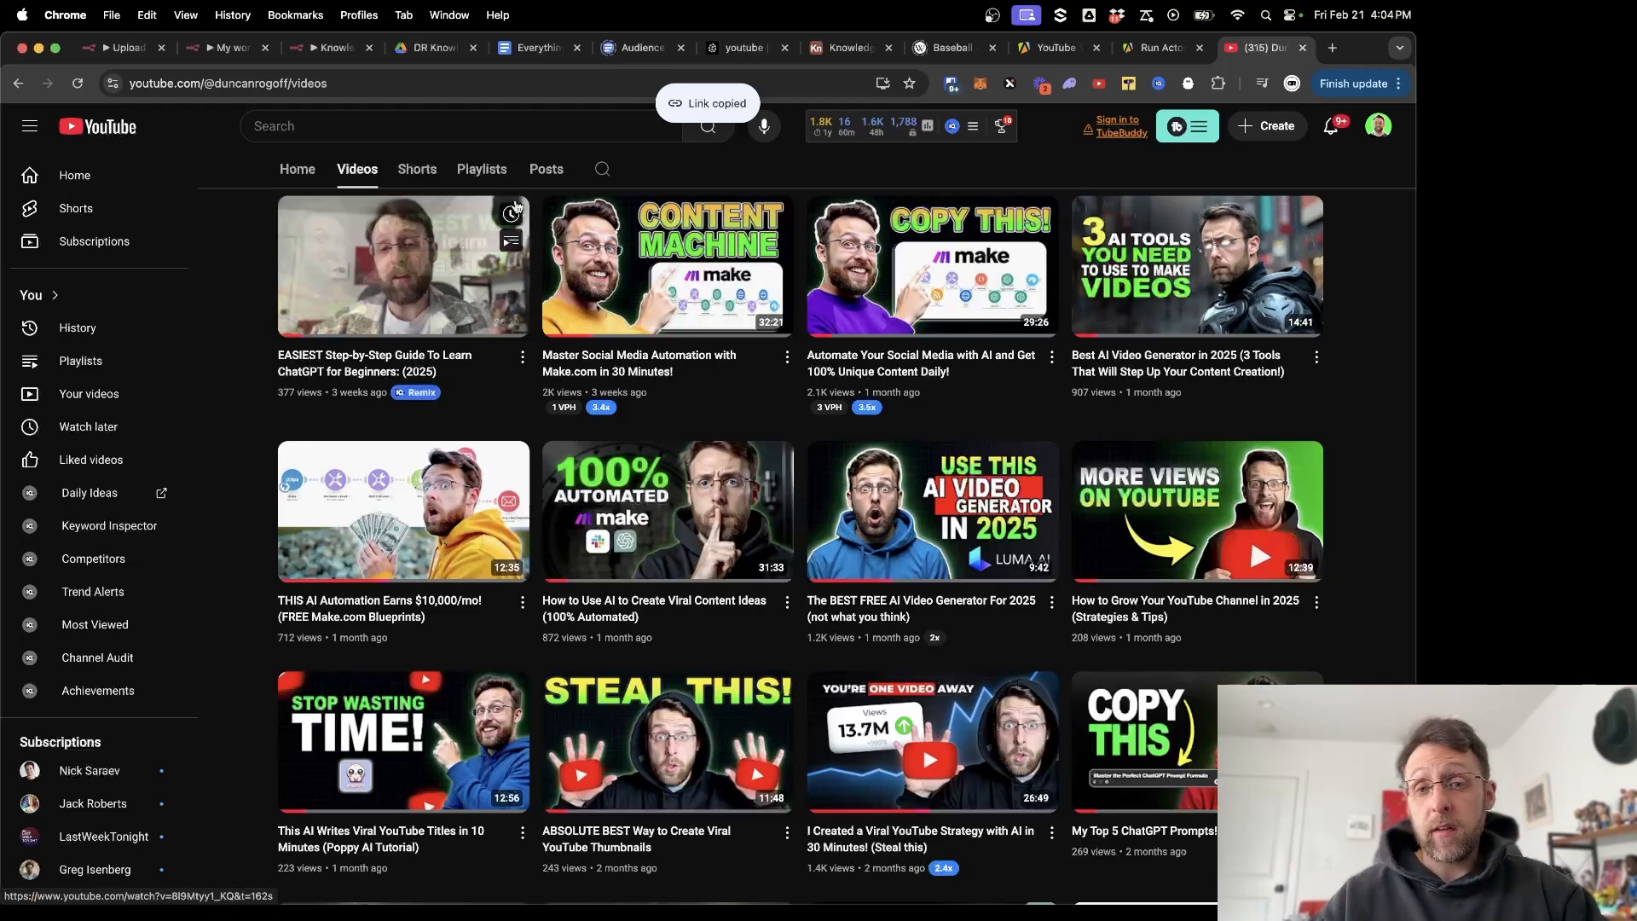
# Paste the YouTube link into a new seventh Knowledge Base record, then test-run the n8n workflow.
pyautogui.click(830, 49)
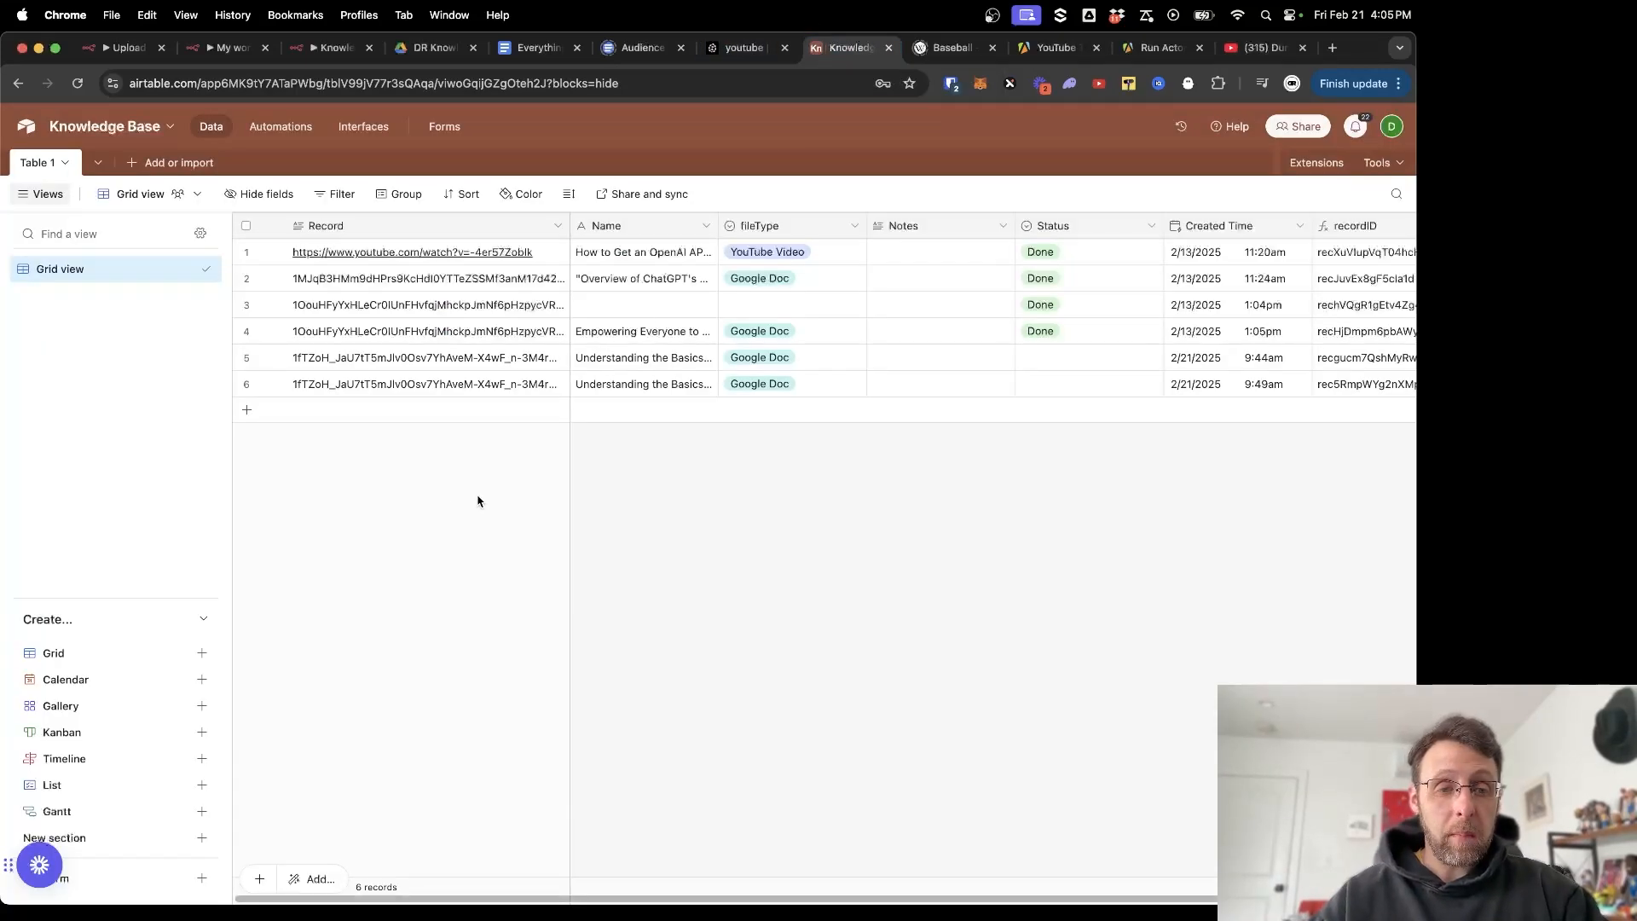
pyautogui.click(370, 412)
pyautogui.press('super+v')
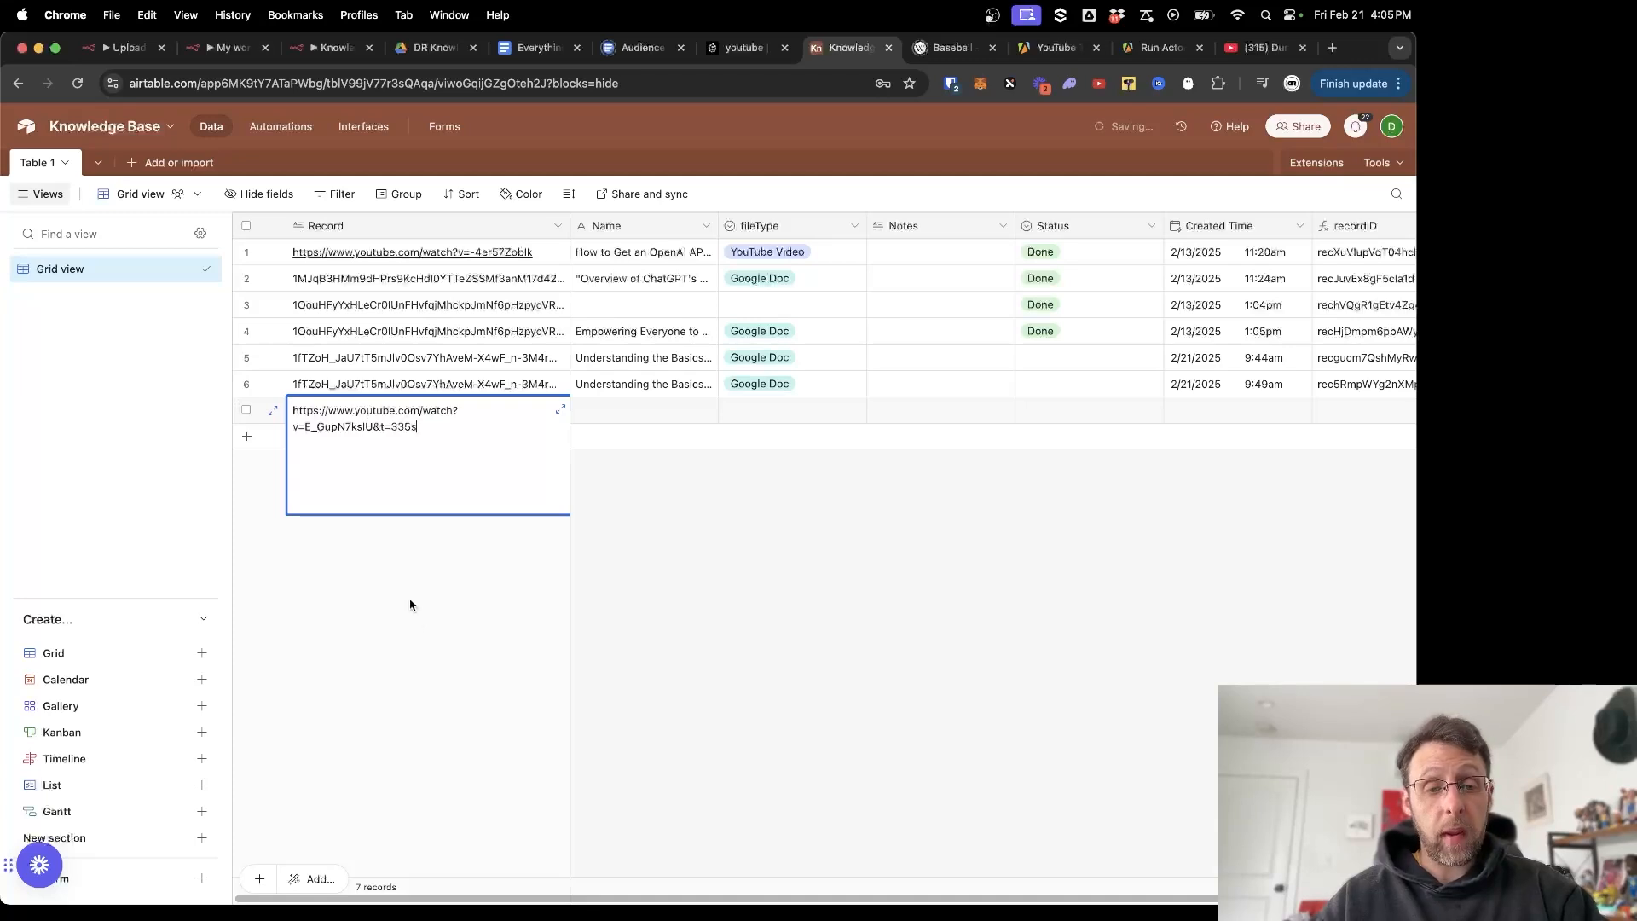
pyautogui.click(417, 629)
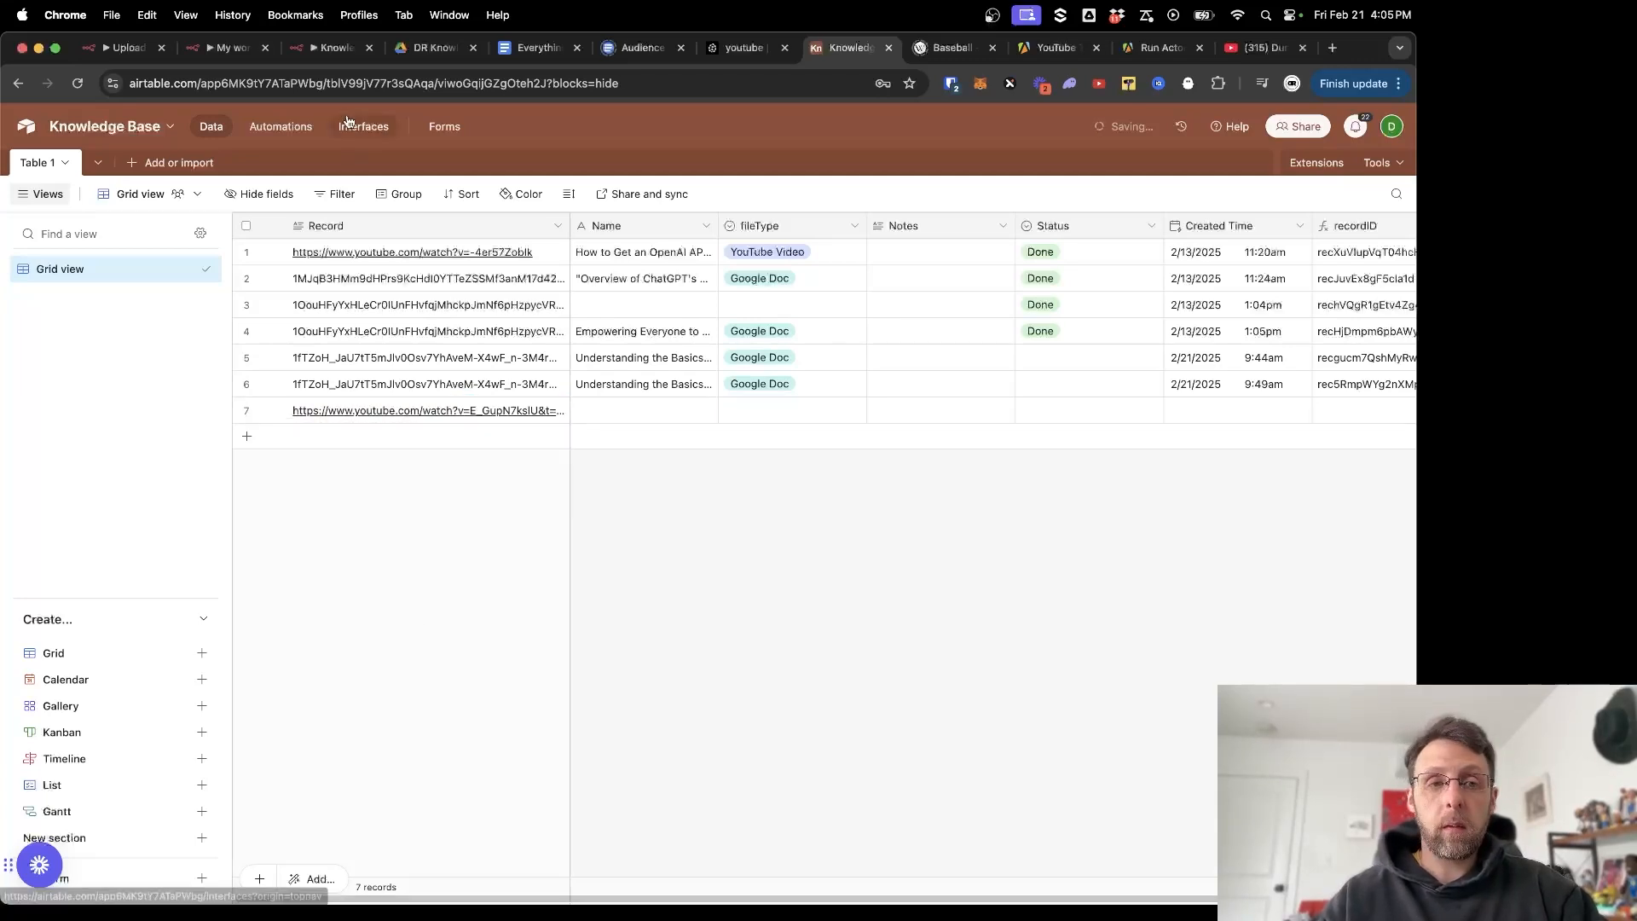
pyautogui.click(324, 51)
pyautogui.moveTo(423, 258); pyautogui.dragTo(613, 248)
pyautogui.click(753, 881)
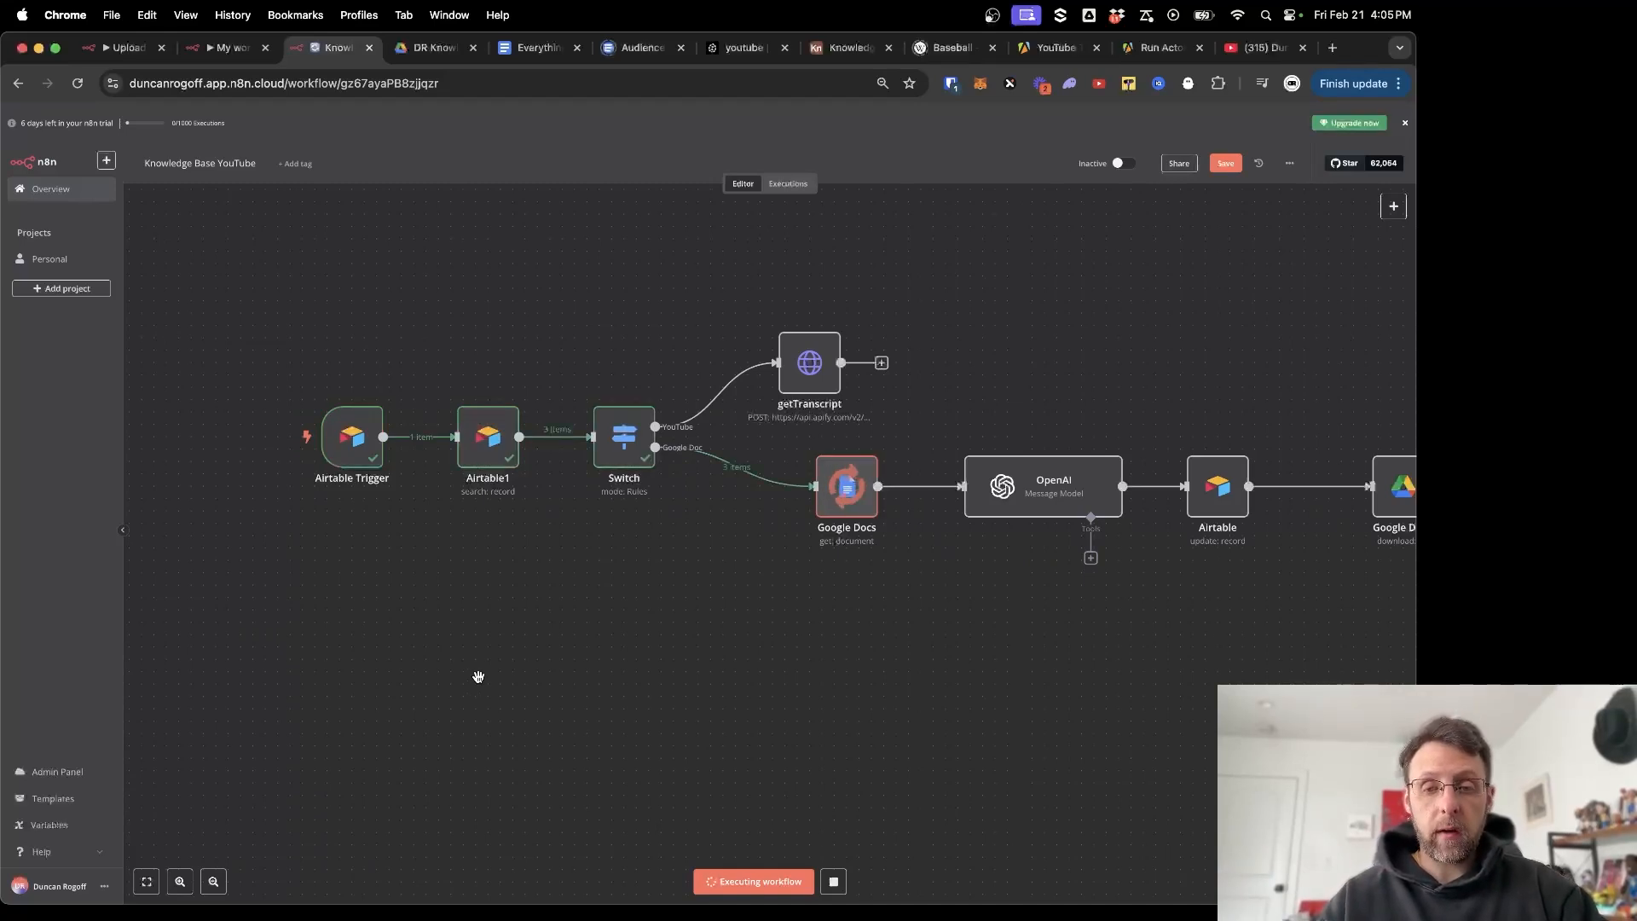
# Replace both Switch rule expressions with the incoming Record field.
pyautogui.hscroll(2, 638, 664)
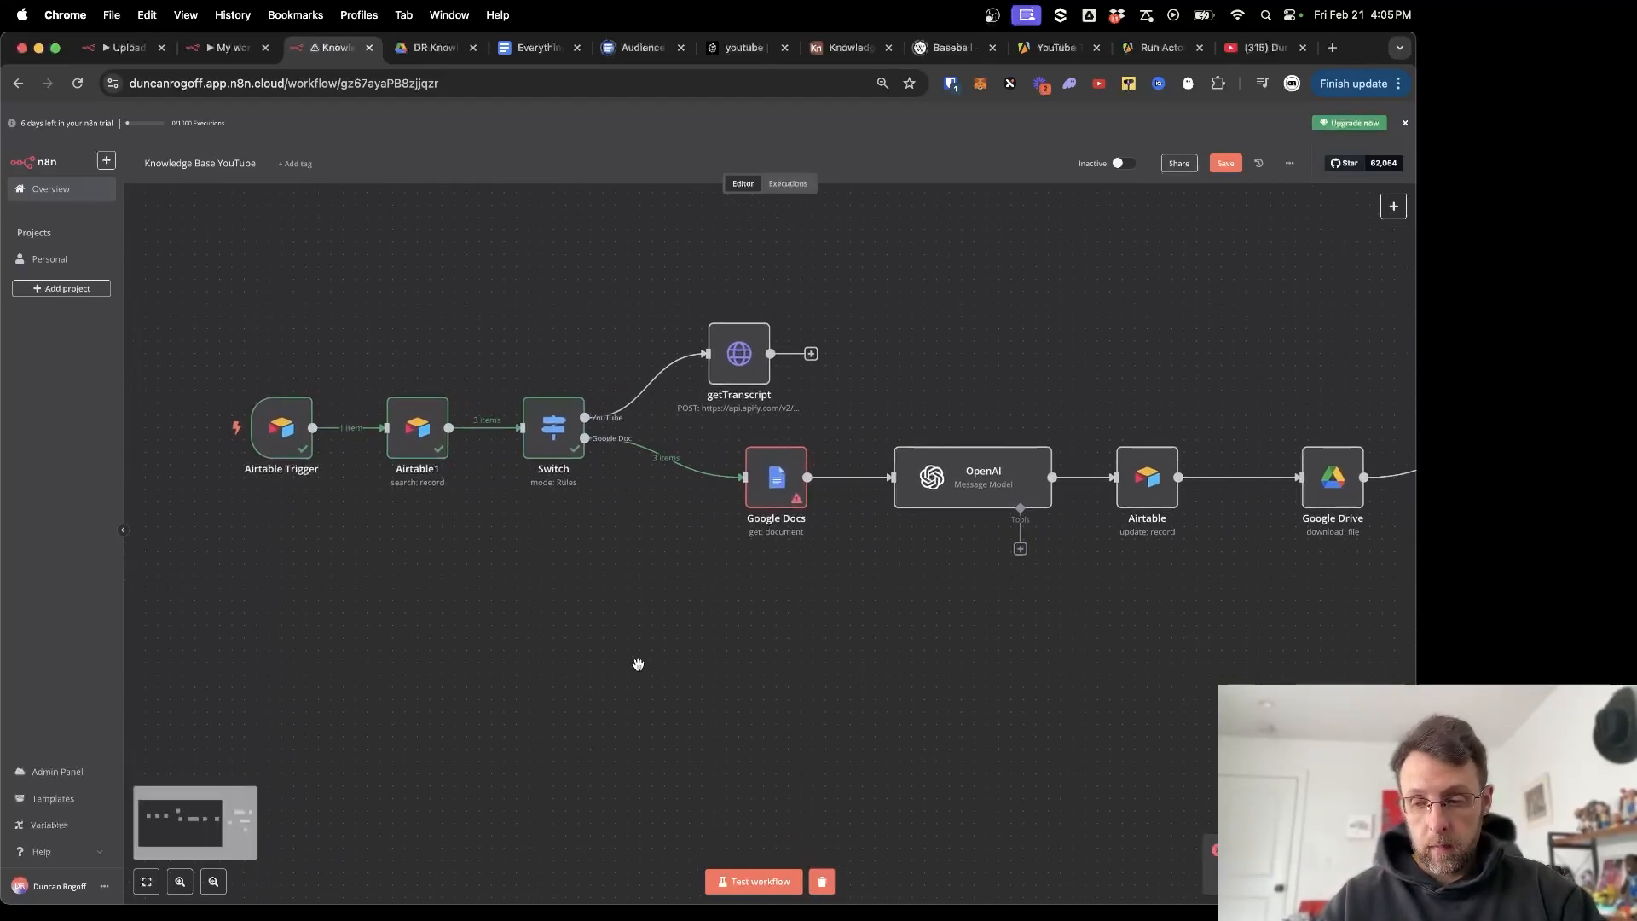
pyautogui.doubleClick(554, 427)
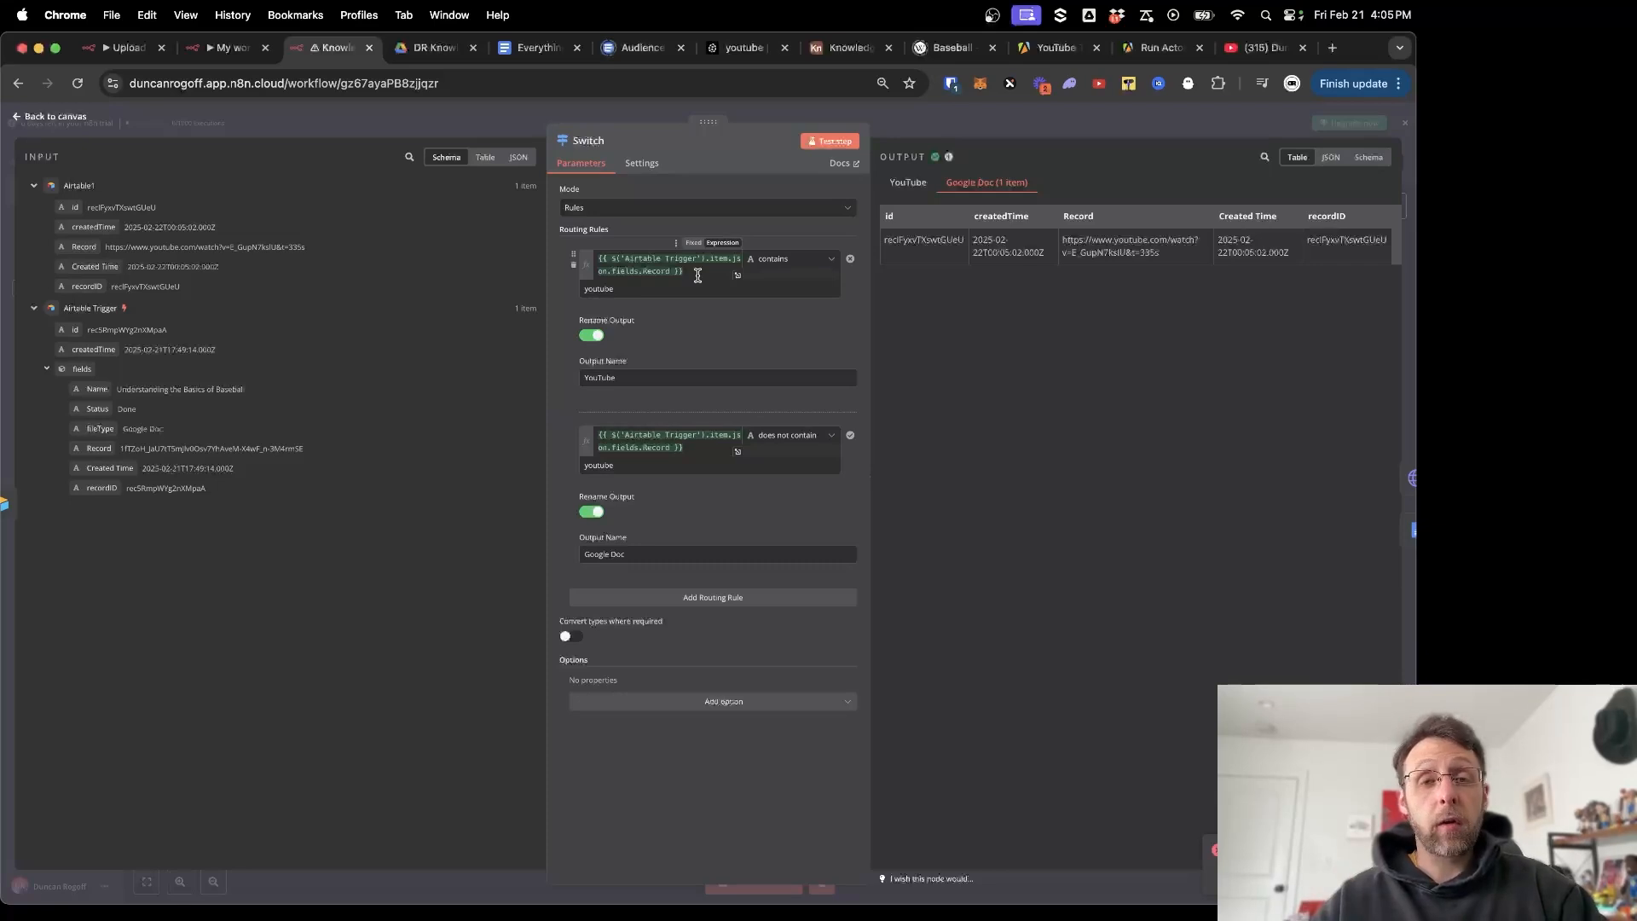
pyautogui.moveTo(698, 274); pyautogui.dragTo(578, 262)
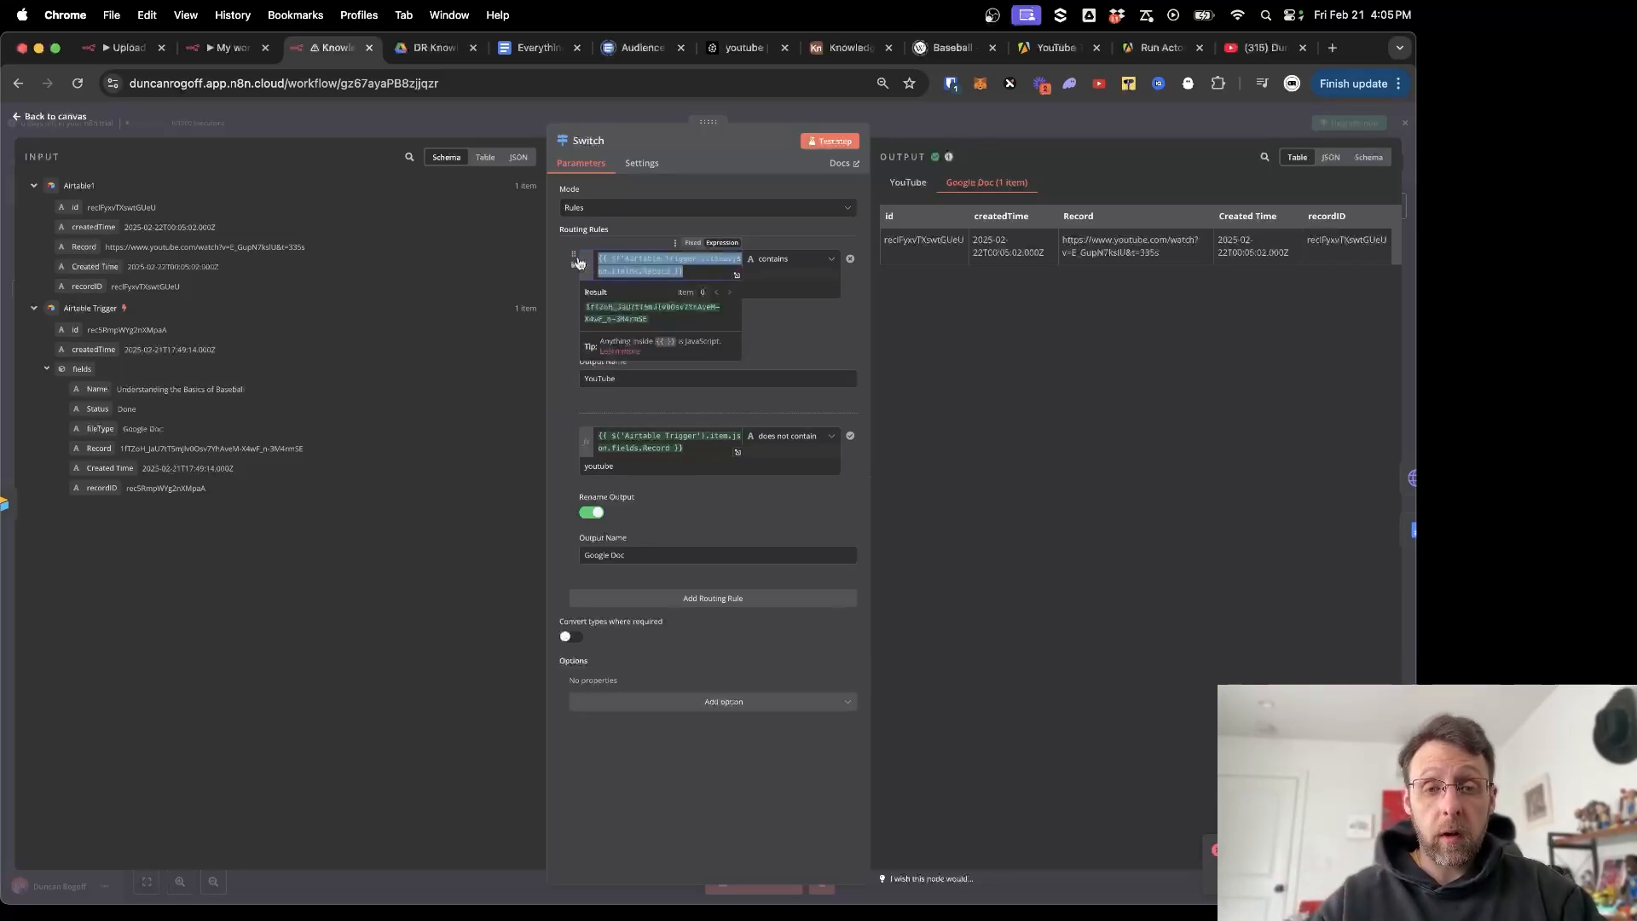
pyautogui.press('BackSpace')
pyautogui.click(506, 291)
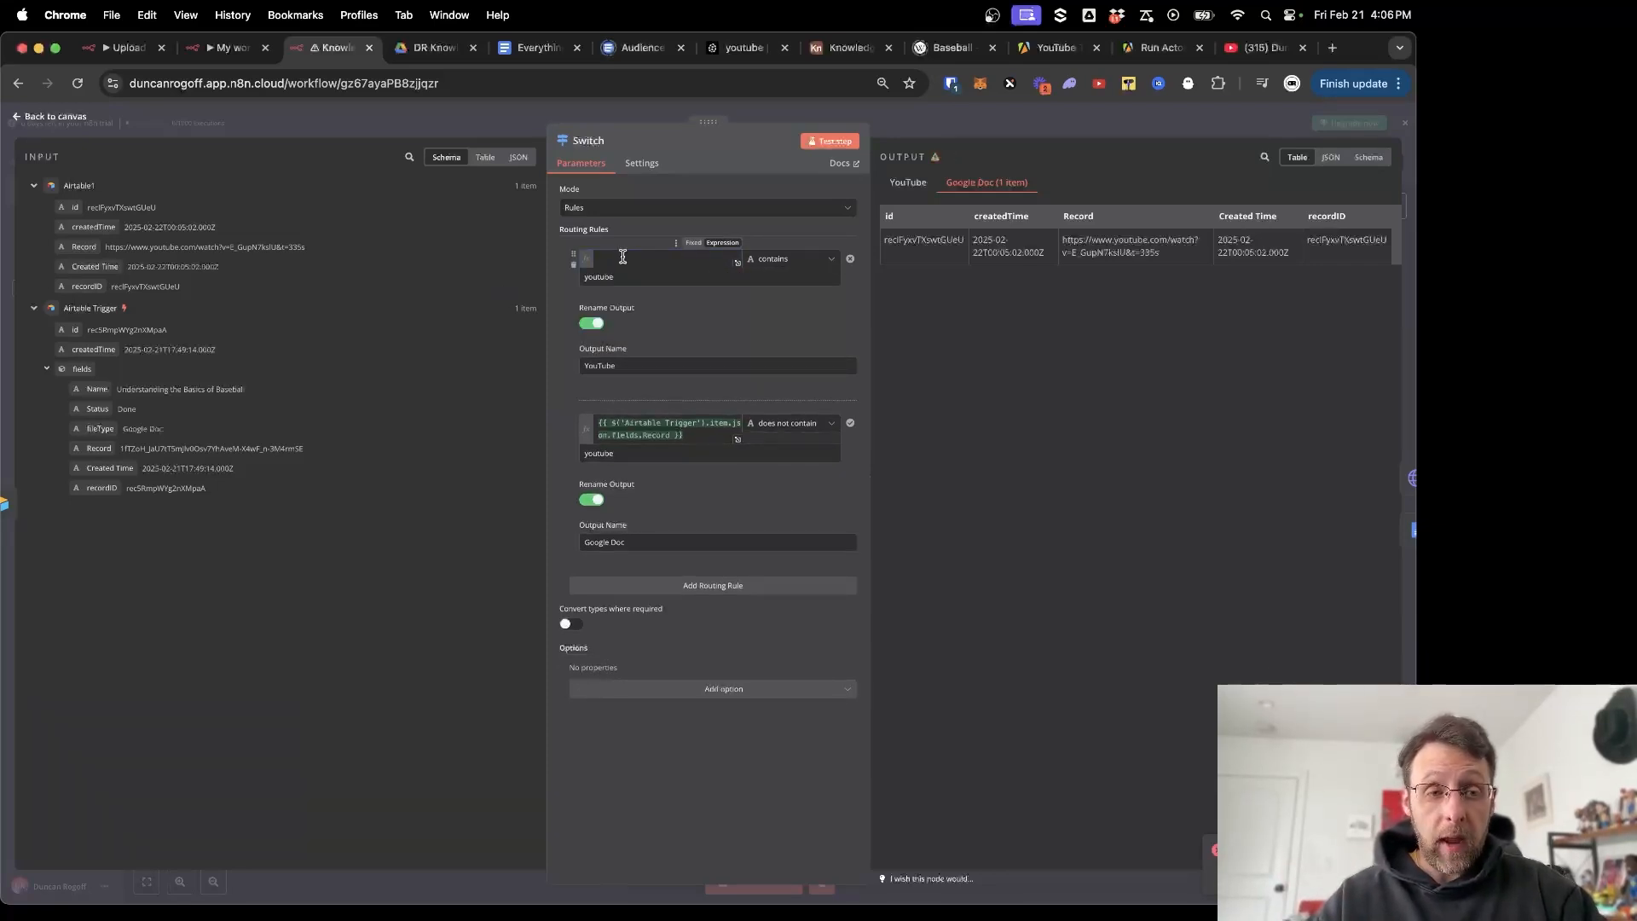
pyautogui.moveTo(85, 247); pyautogui.dragTo(640, 260)
pyautogui.moveTo(708, 435); pyautogui.dragTo(604, 414)
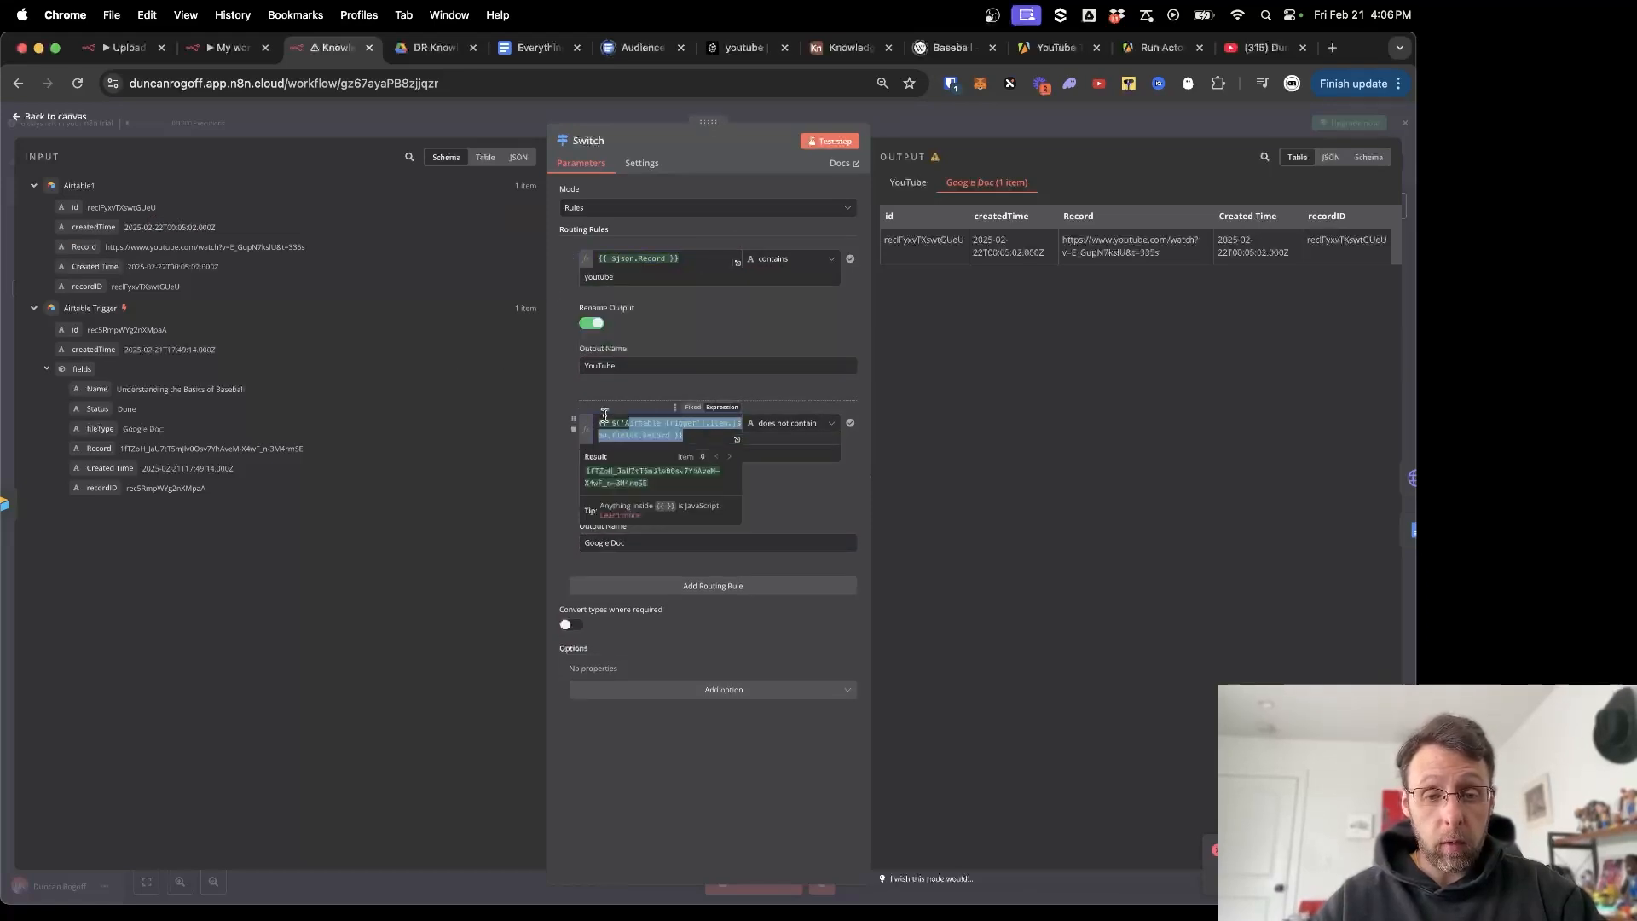
pyautogui.press('BackSpace')
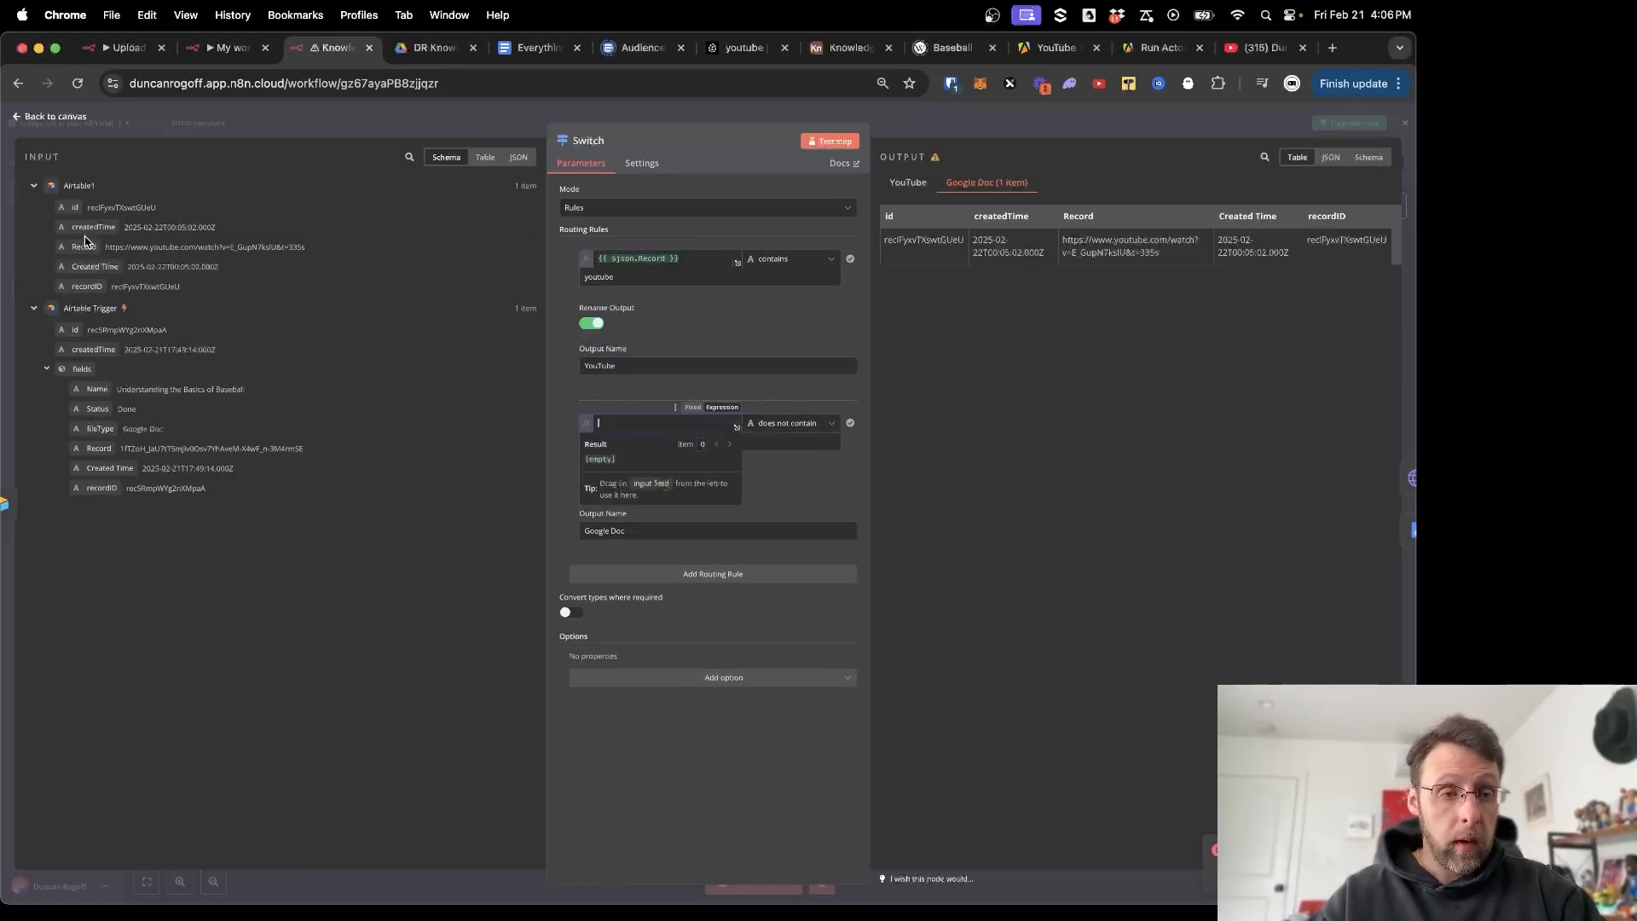
pyautogui.moveTo(85, 246); pyautogui.dragTo(631, 424)
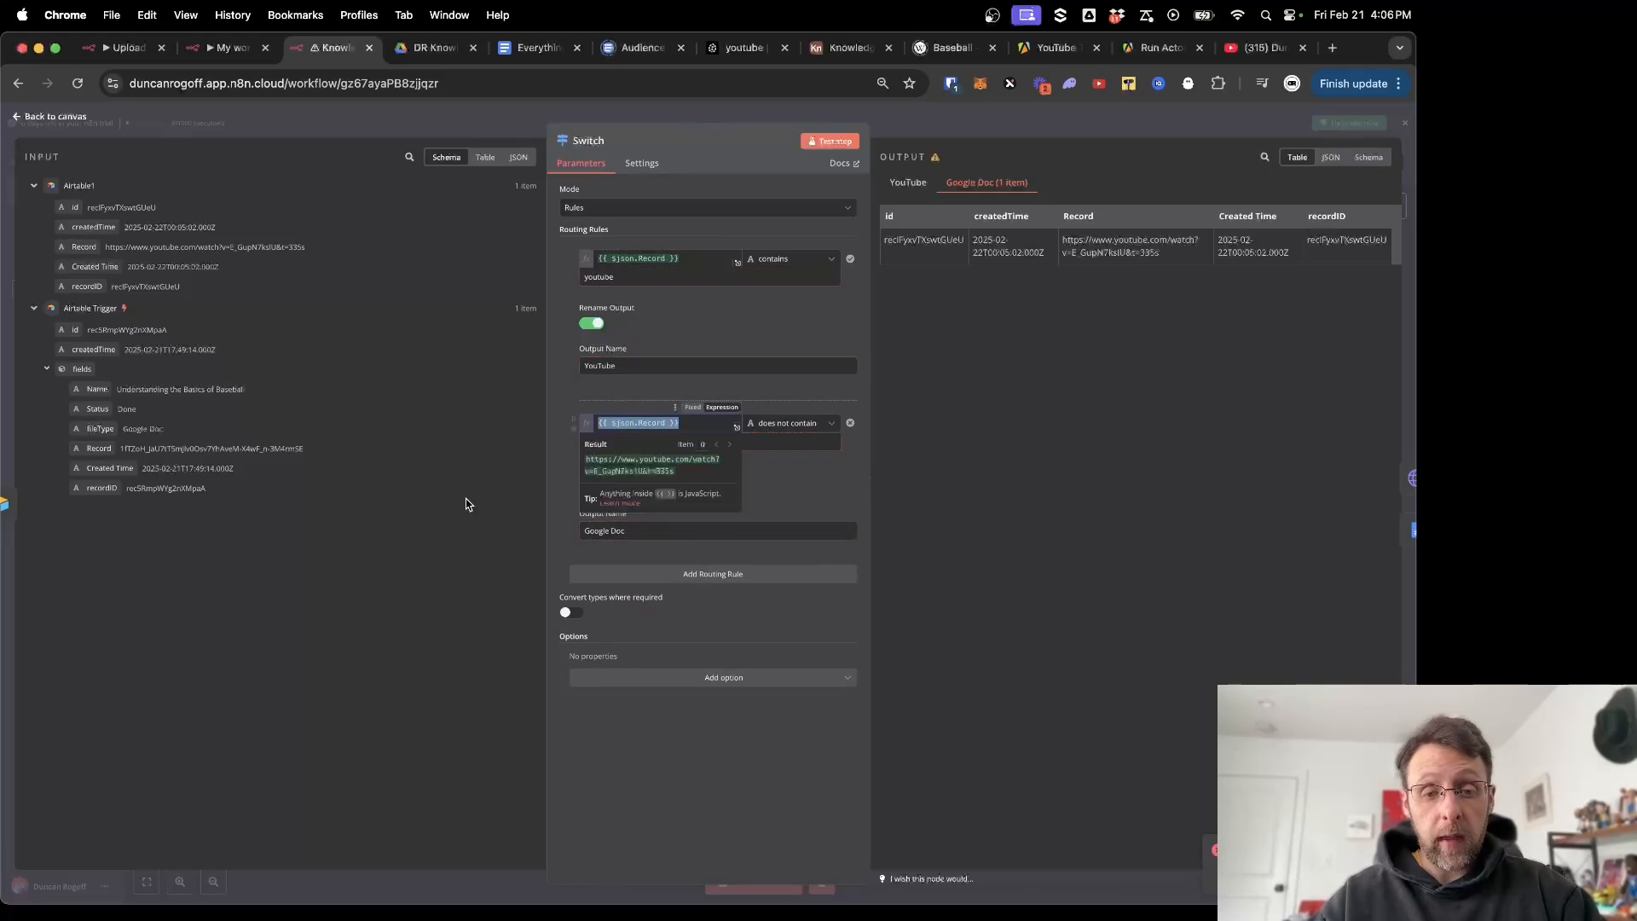
pyautogui.click(465, 504)
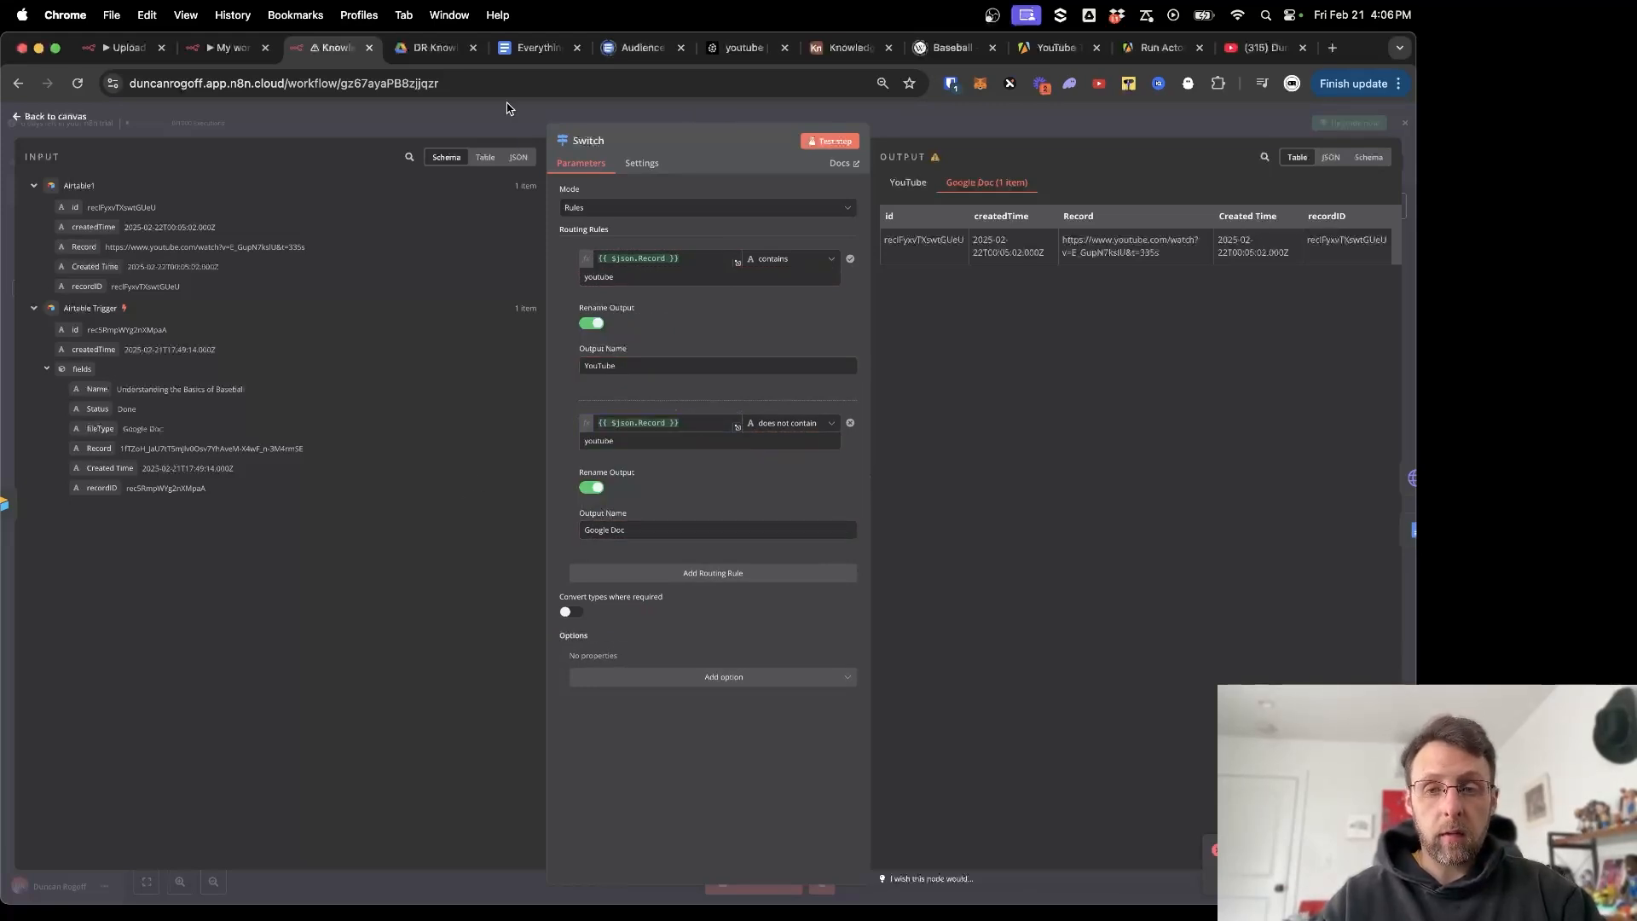
# Retest the Switch step and confirm the item reaches the YouTube output.
pyautogui.click(830, 140)
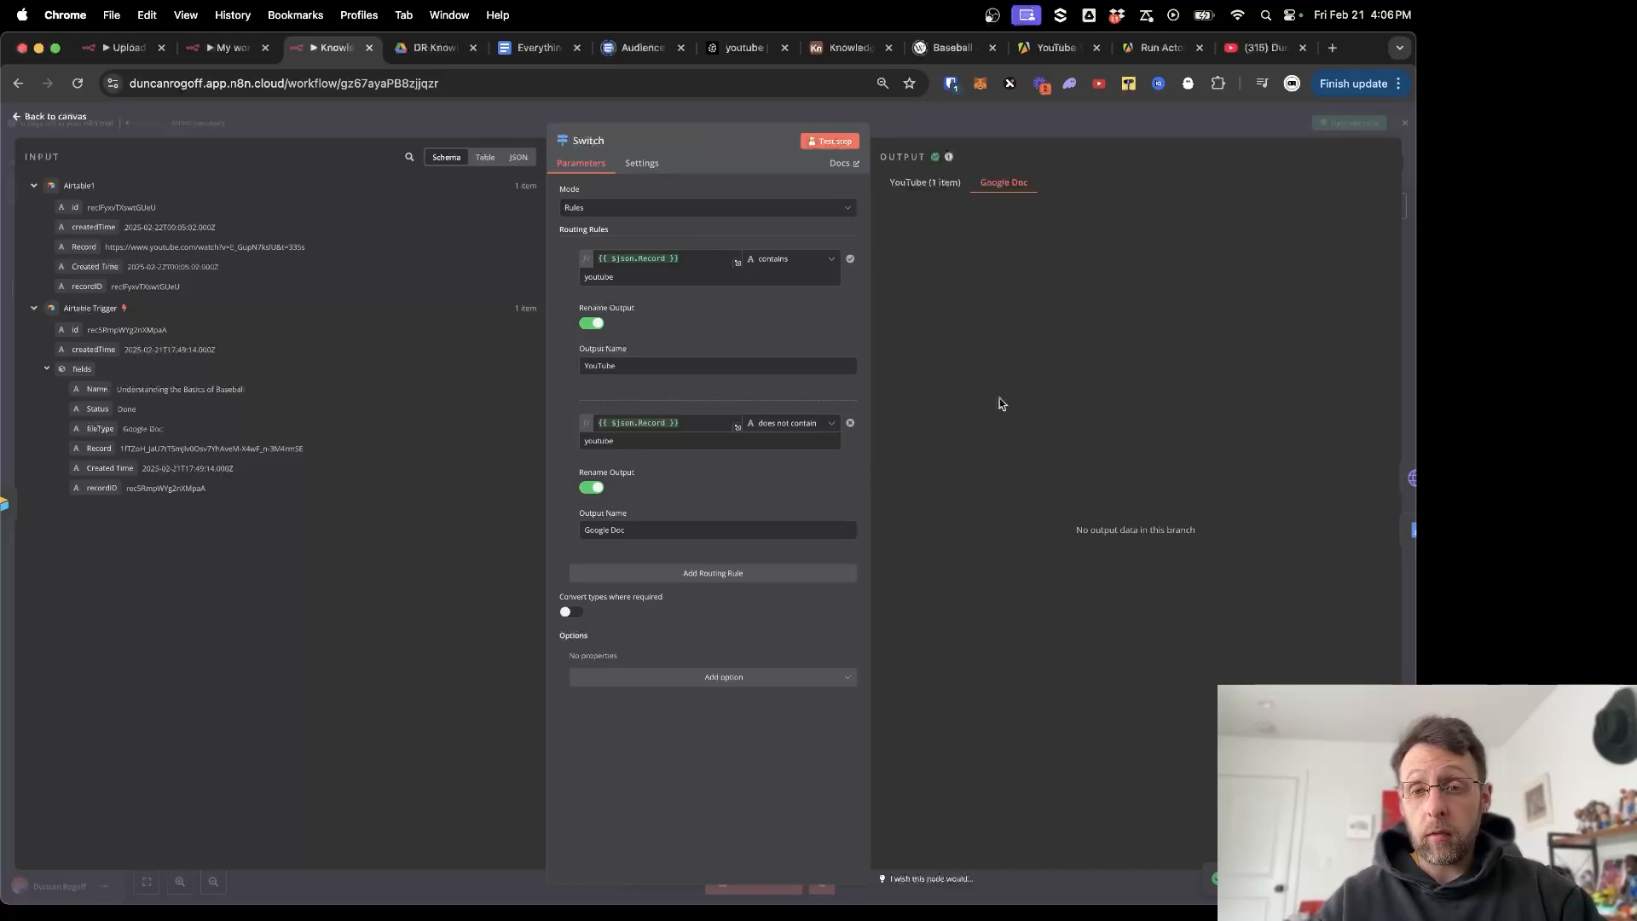
pyautogui.click(929, 182)
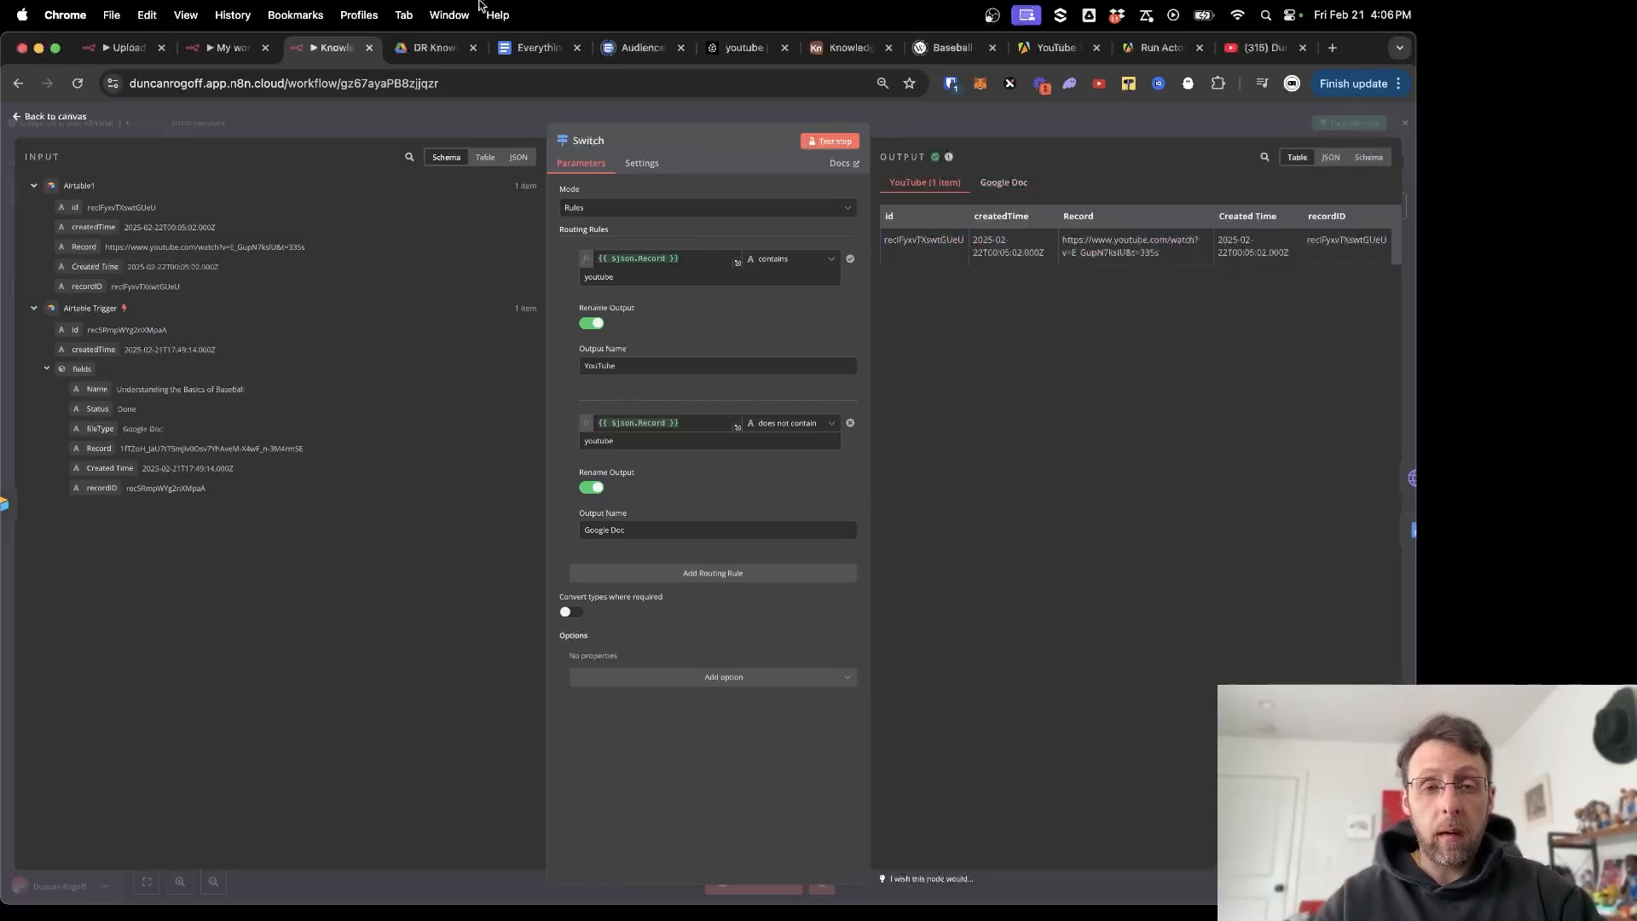
pyautogui.click(408, 134)
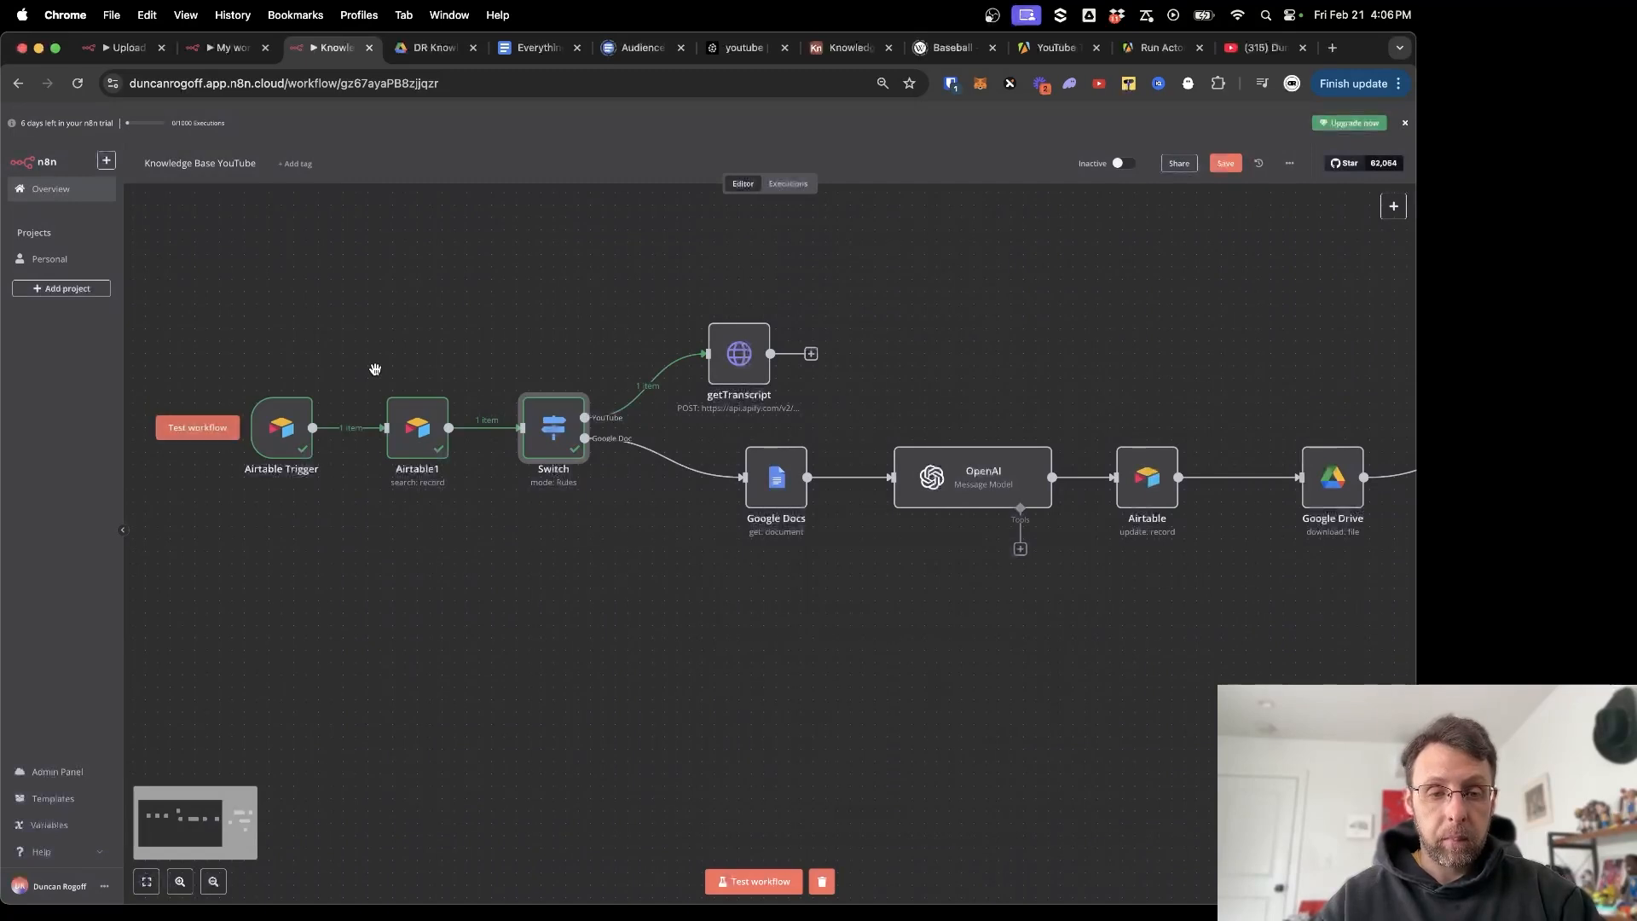
# Test the whole workflow and open getTranscript's result of one transcript item.
pyautogui.click(720, 881)
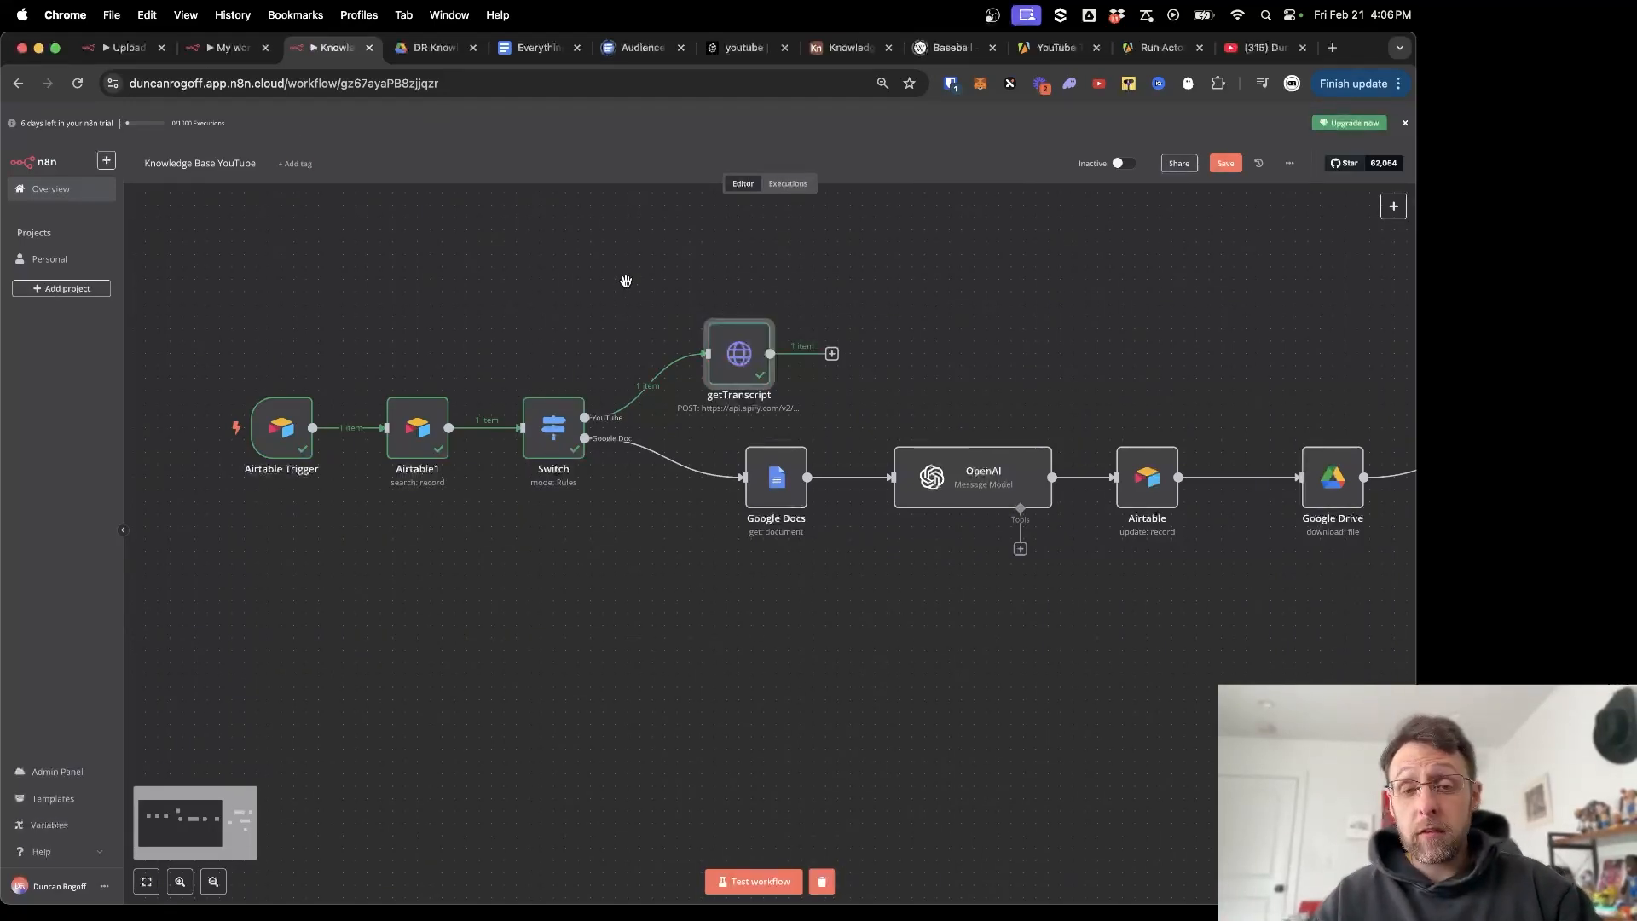
pyautogui.doubleClick(734, 365)
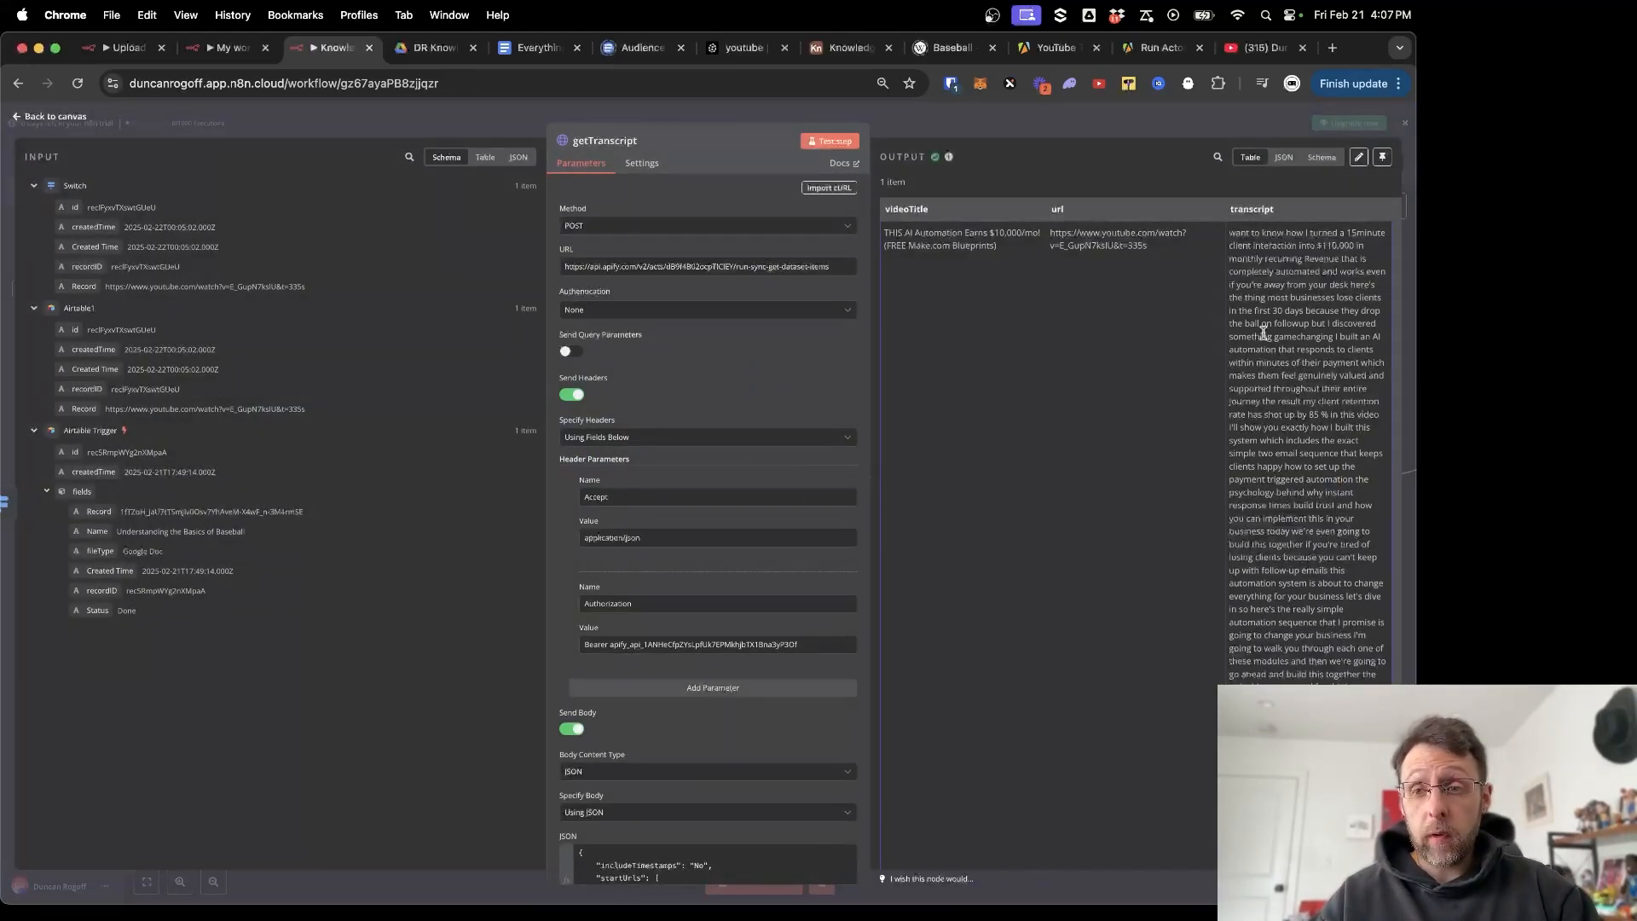
# Read the returned video transcript in JSON view, then go back to the canvas.
pyautogui.click(1283, 158)
pyautogui.click(1323, 159)
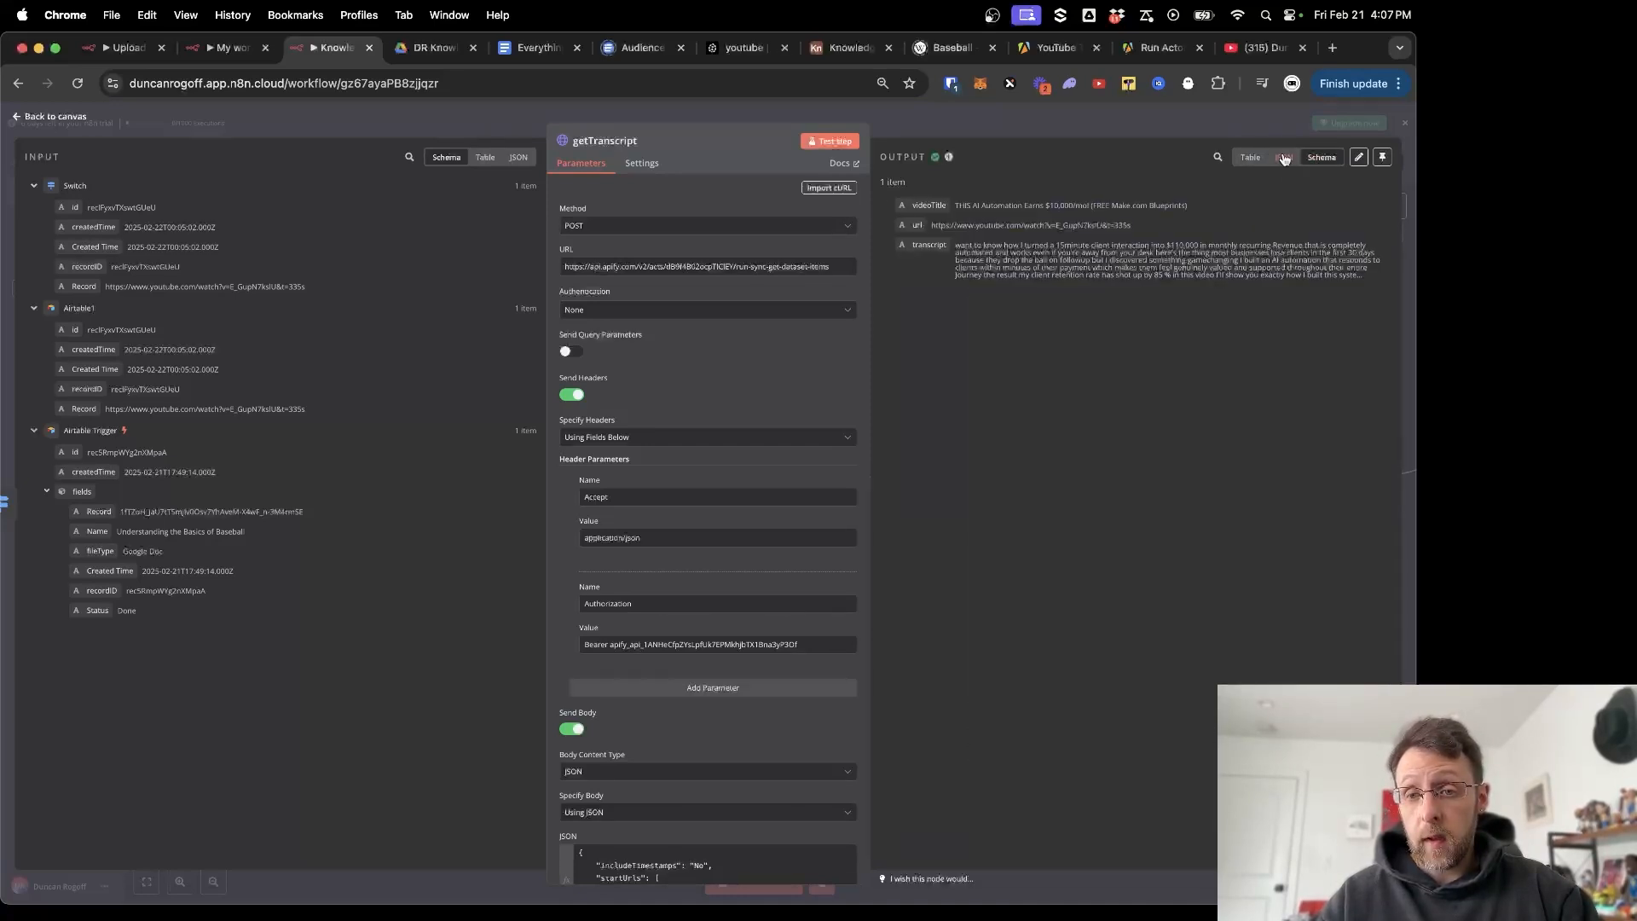
pyautogui.click(1283, 157)
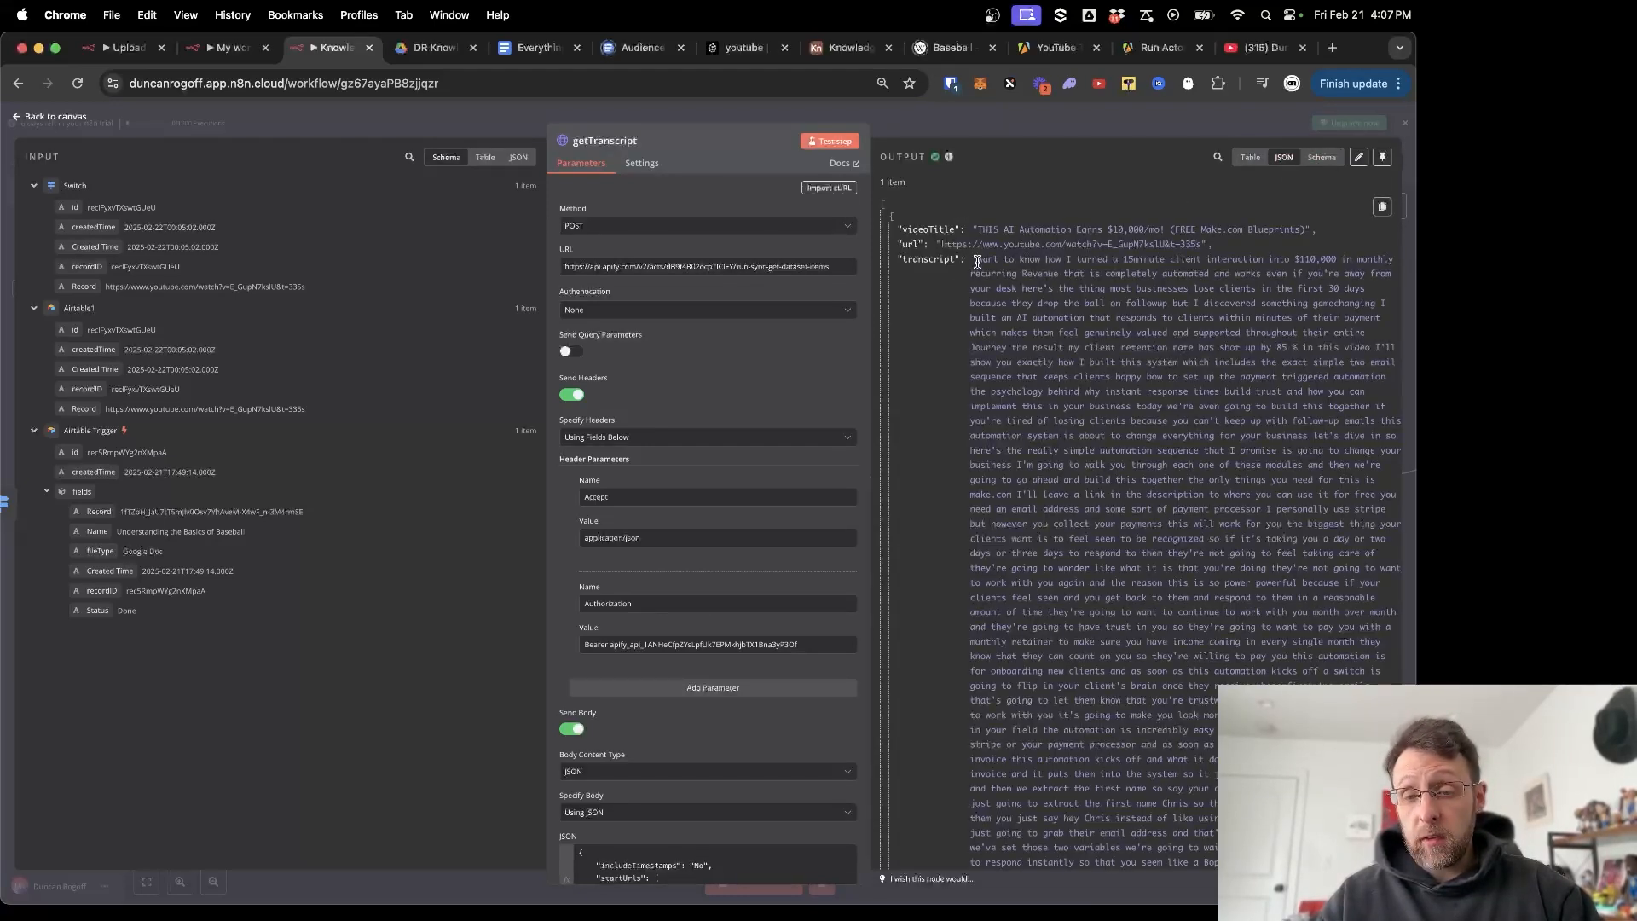
pyautogui.moveTo(977, 262); pyautogui.dragTo(1139, 874)
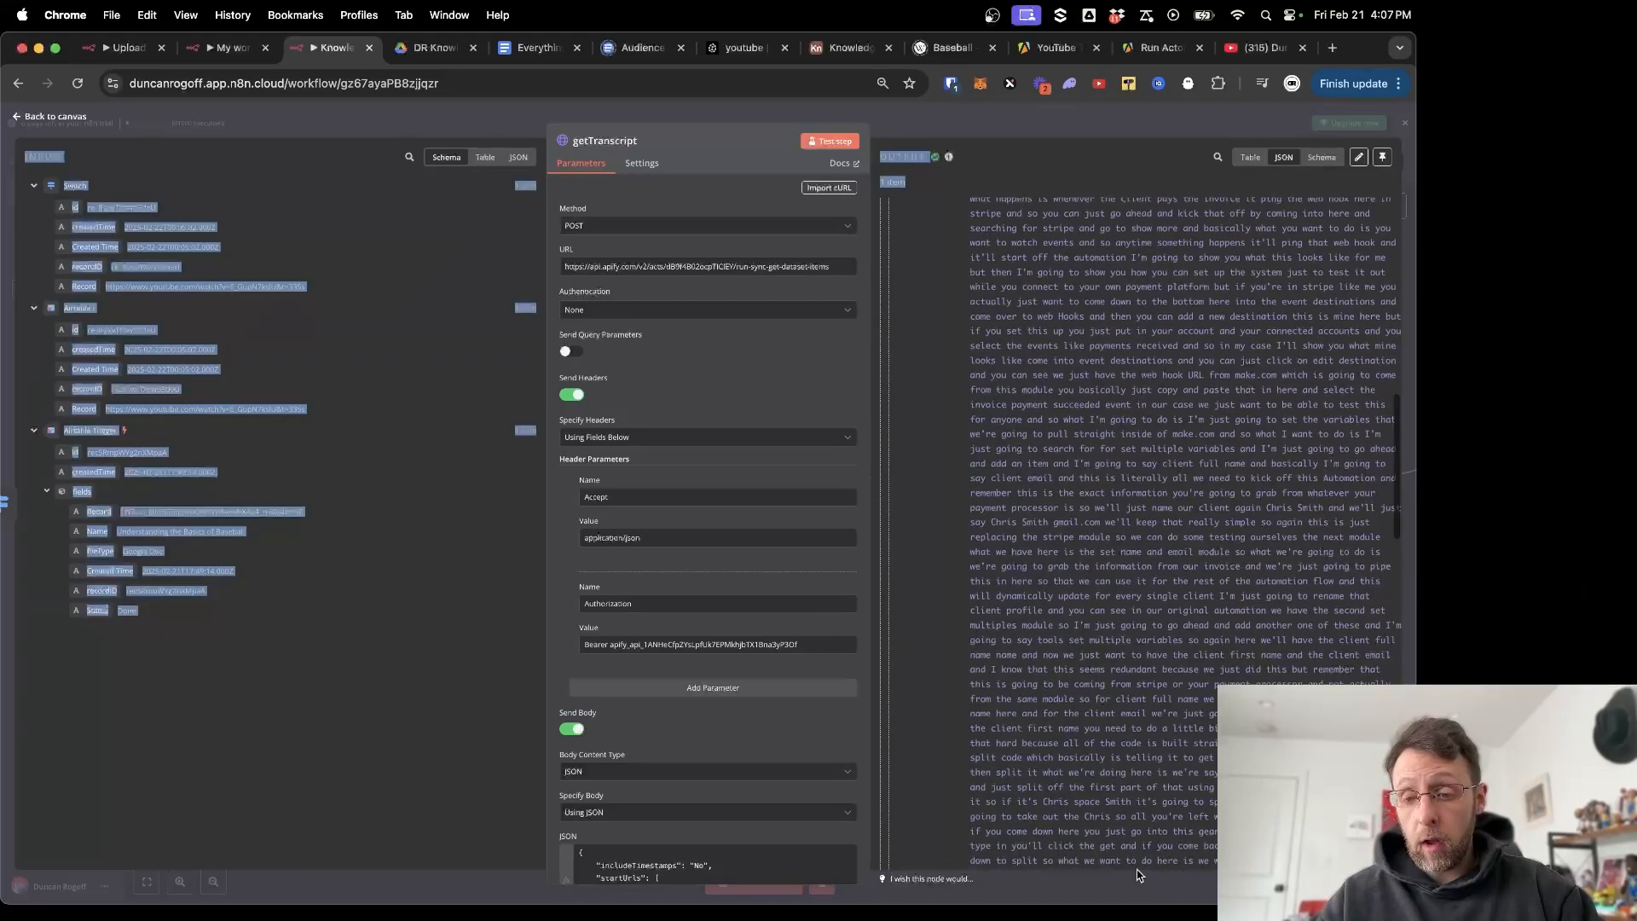
pyautogui.click(1141, 641)
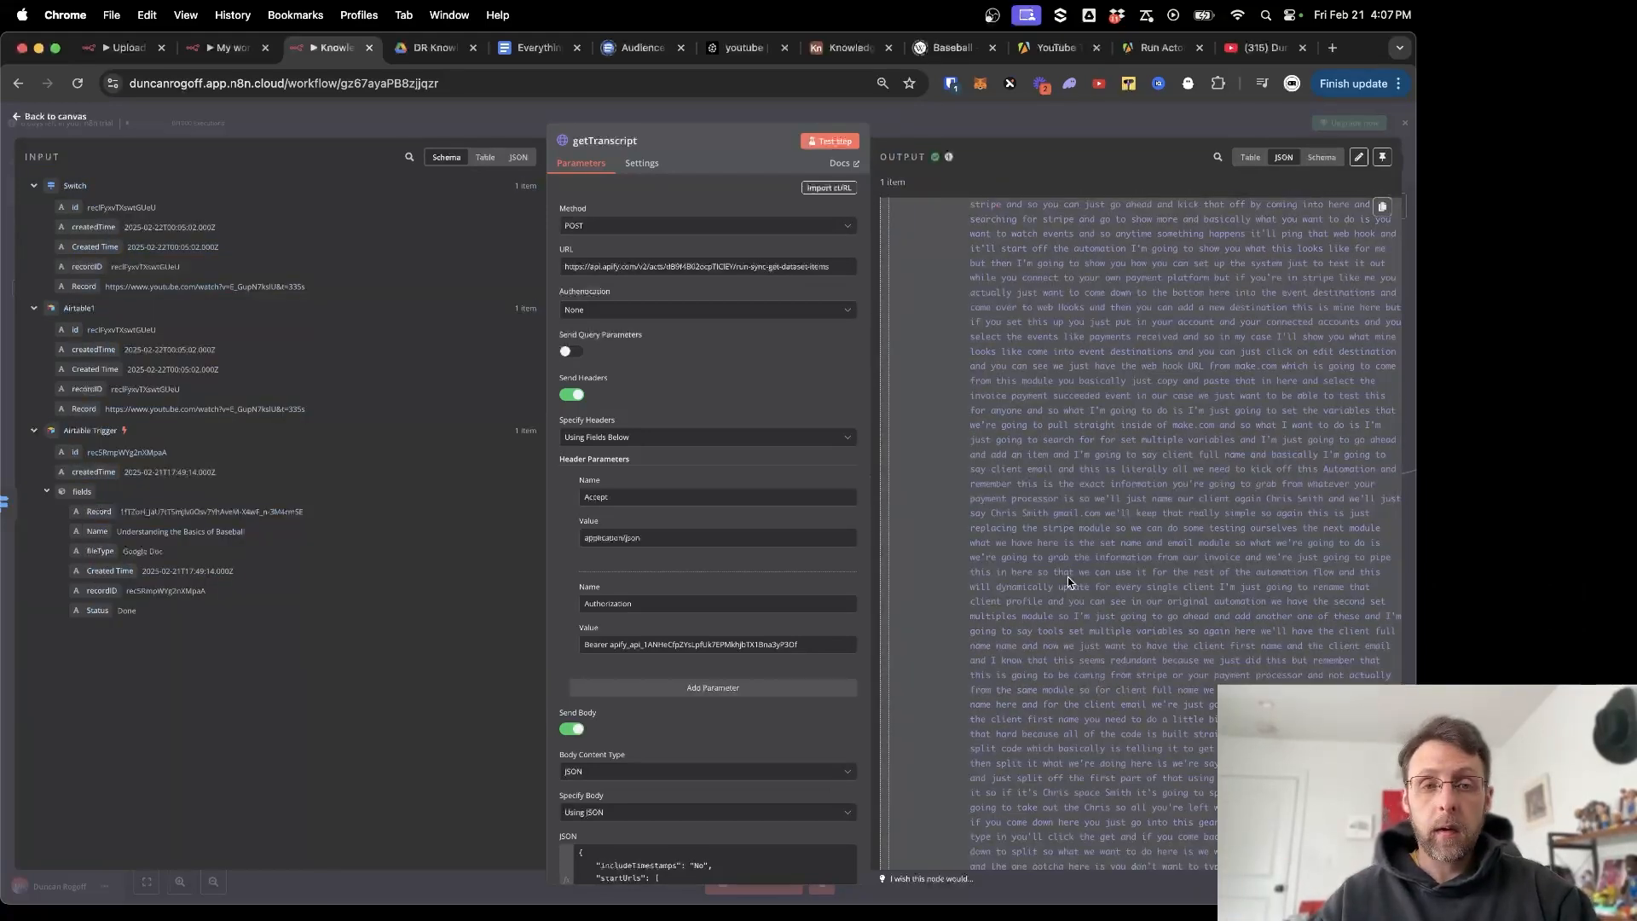
pyautogui.click(463, 125)
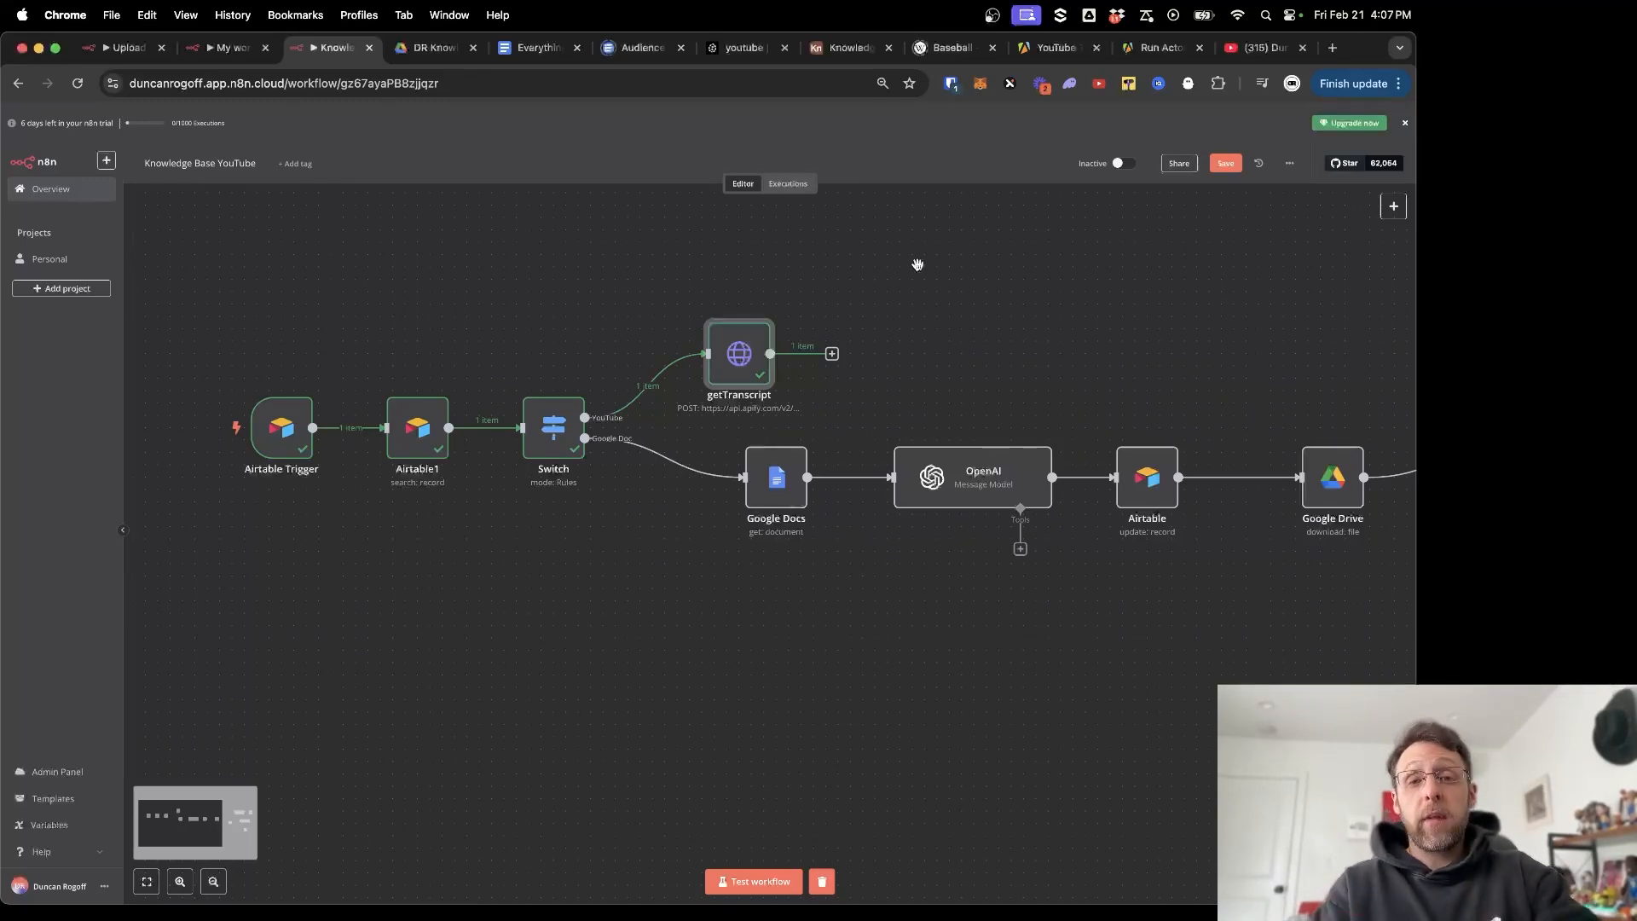
# Set the Airtable step to Update record using the Airtable account and the Knowledge Base base.
pyautogui.hscroll(3, 968, 318)
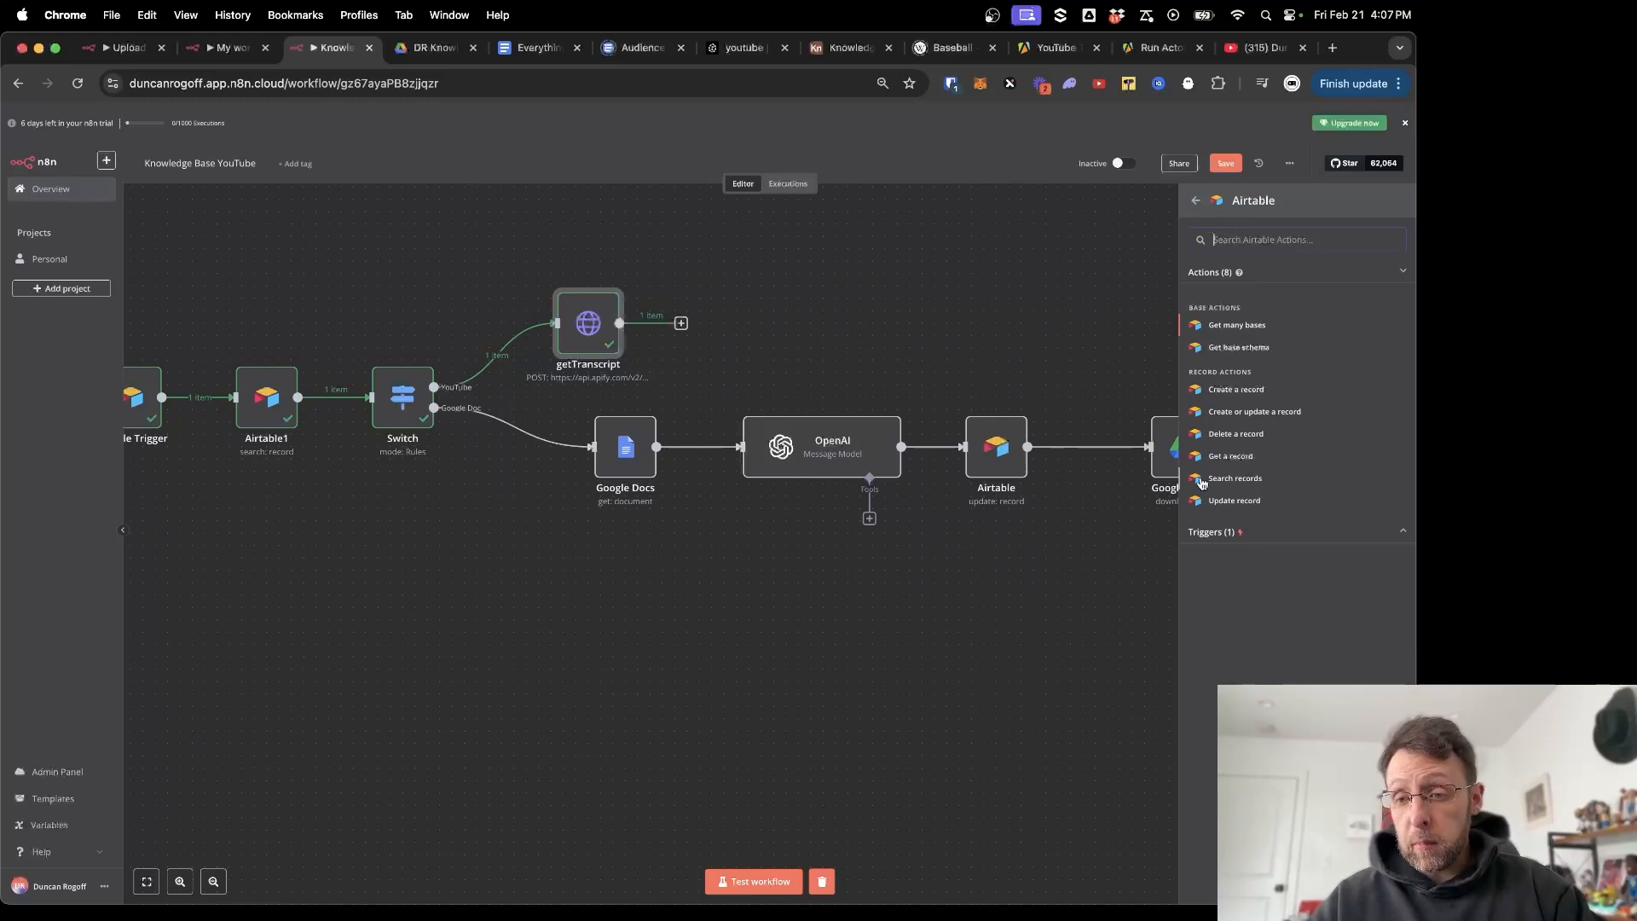
pyautogui.click(1218, 502)
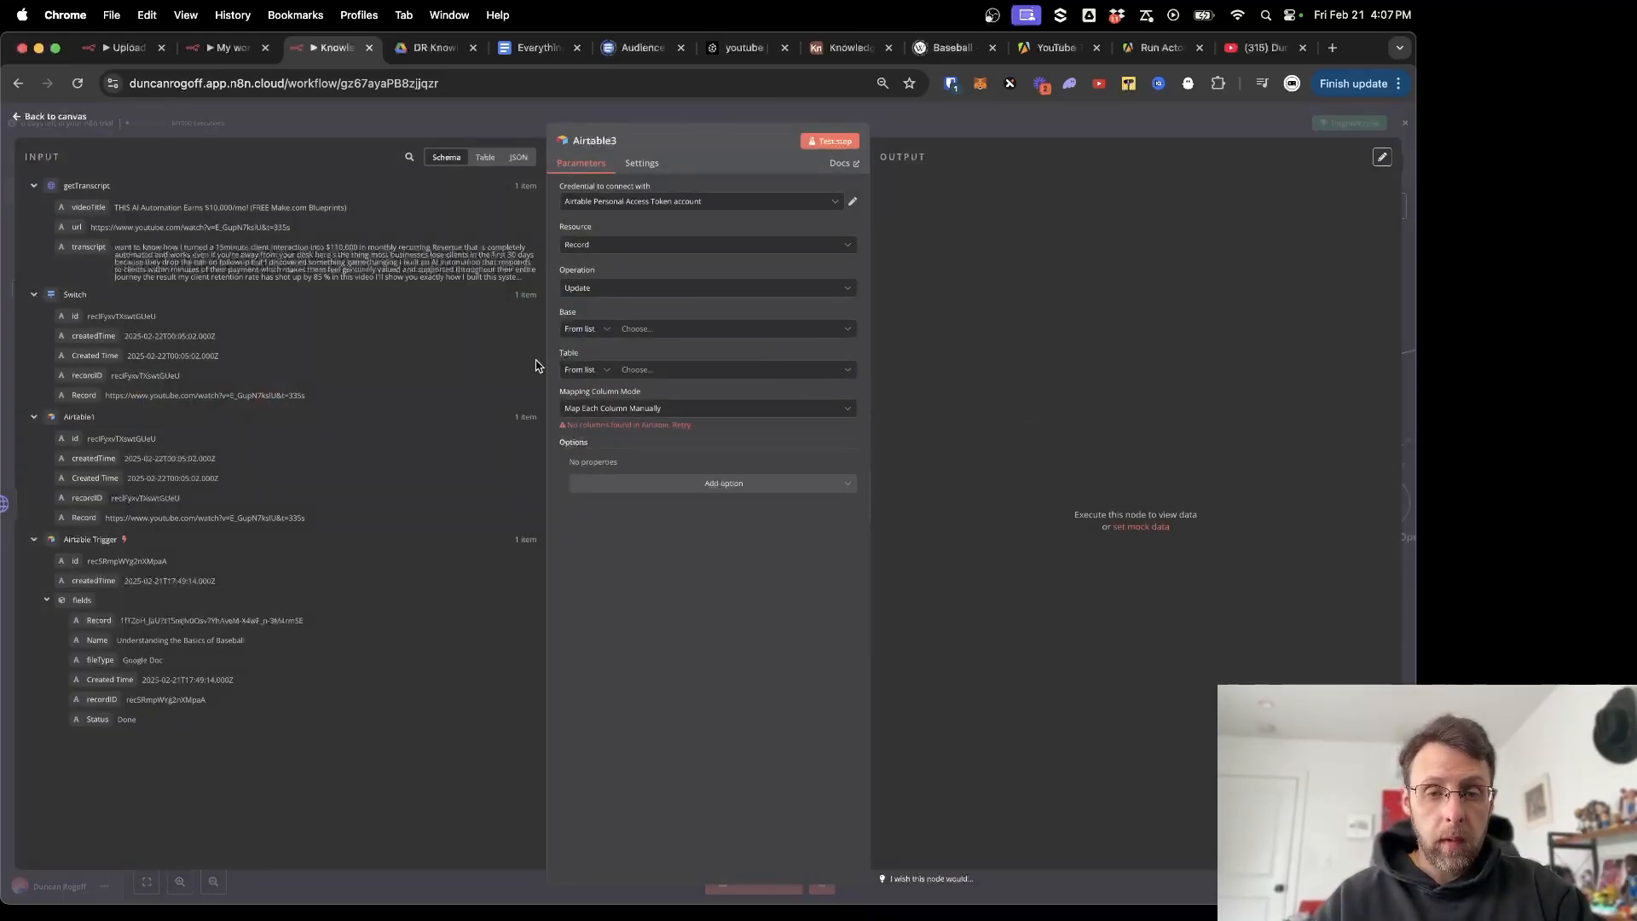
pyautogui.click(654, 333)
pyautogui.click(674, 202)
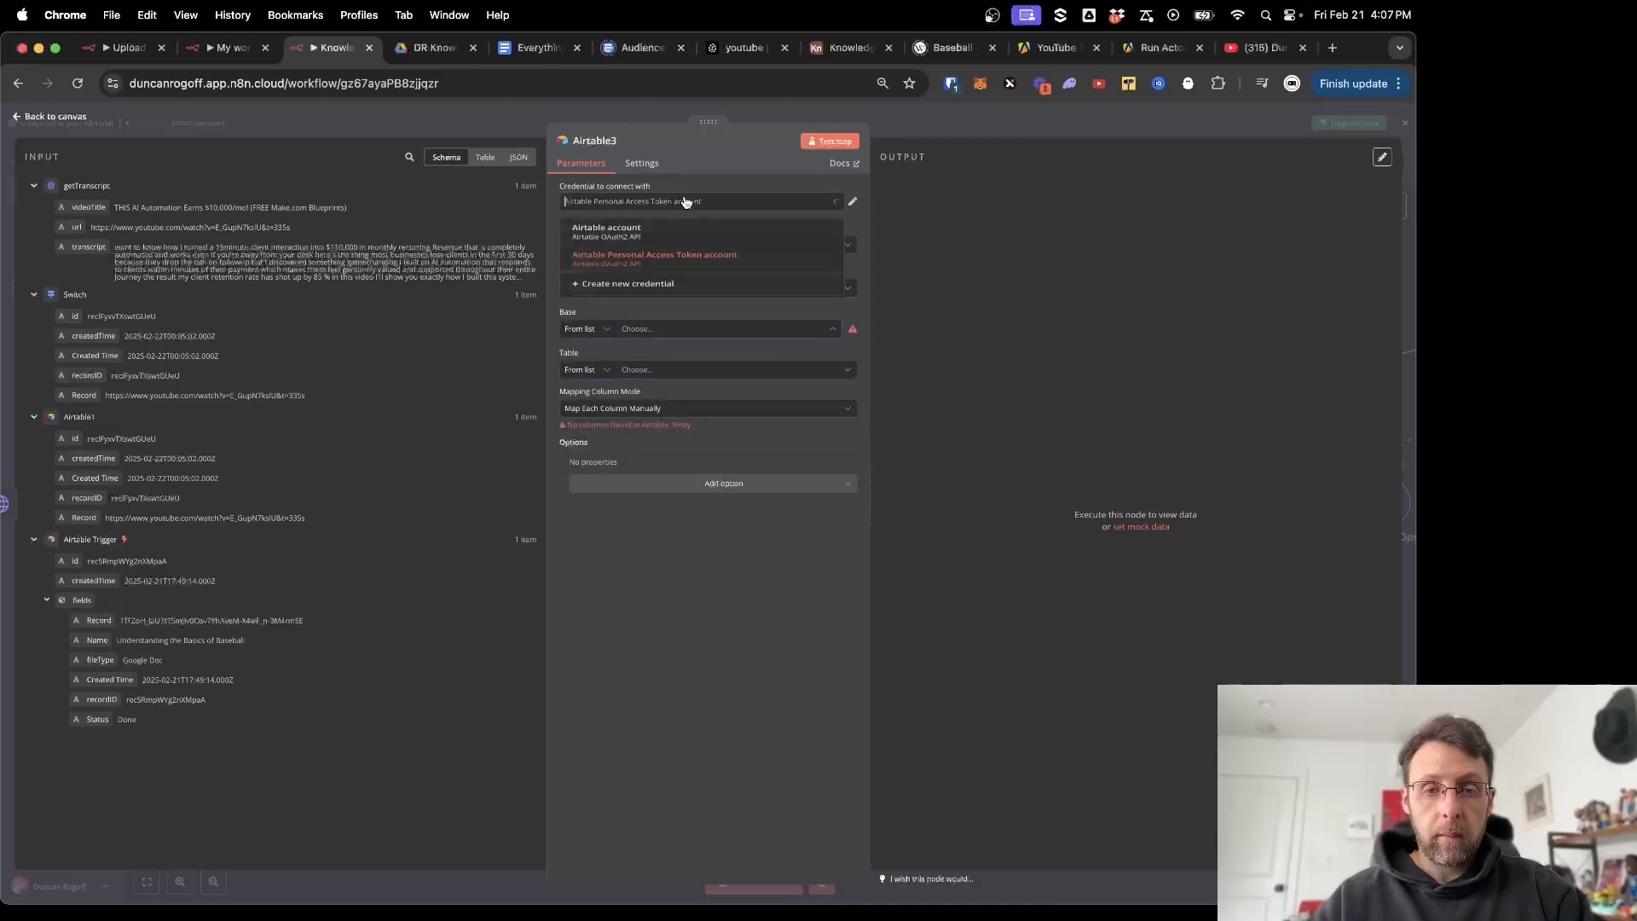
pyautogui.click(656, 227)
pyautogui.click(668, 329)
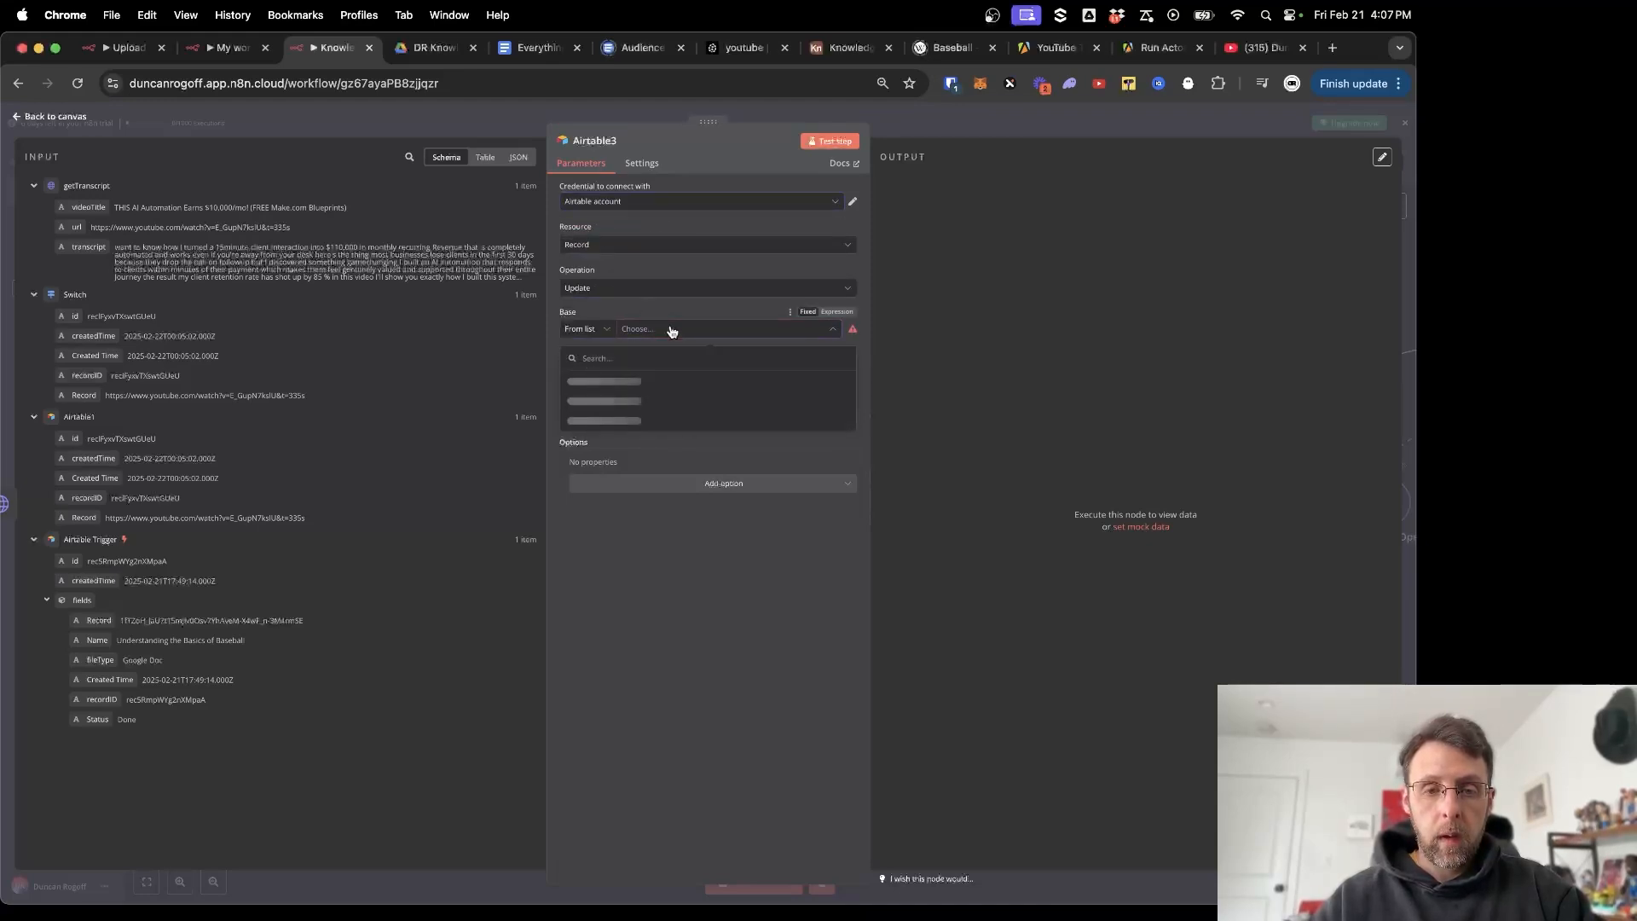
pyautogui.scroll(-2, 615, 491)
pyautogui.scroll(-2, 616, 490)
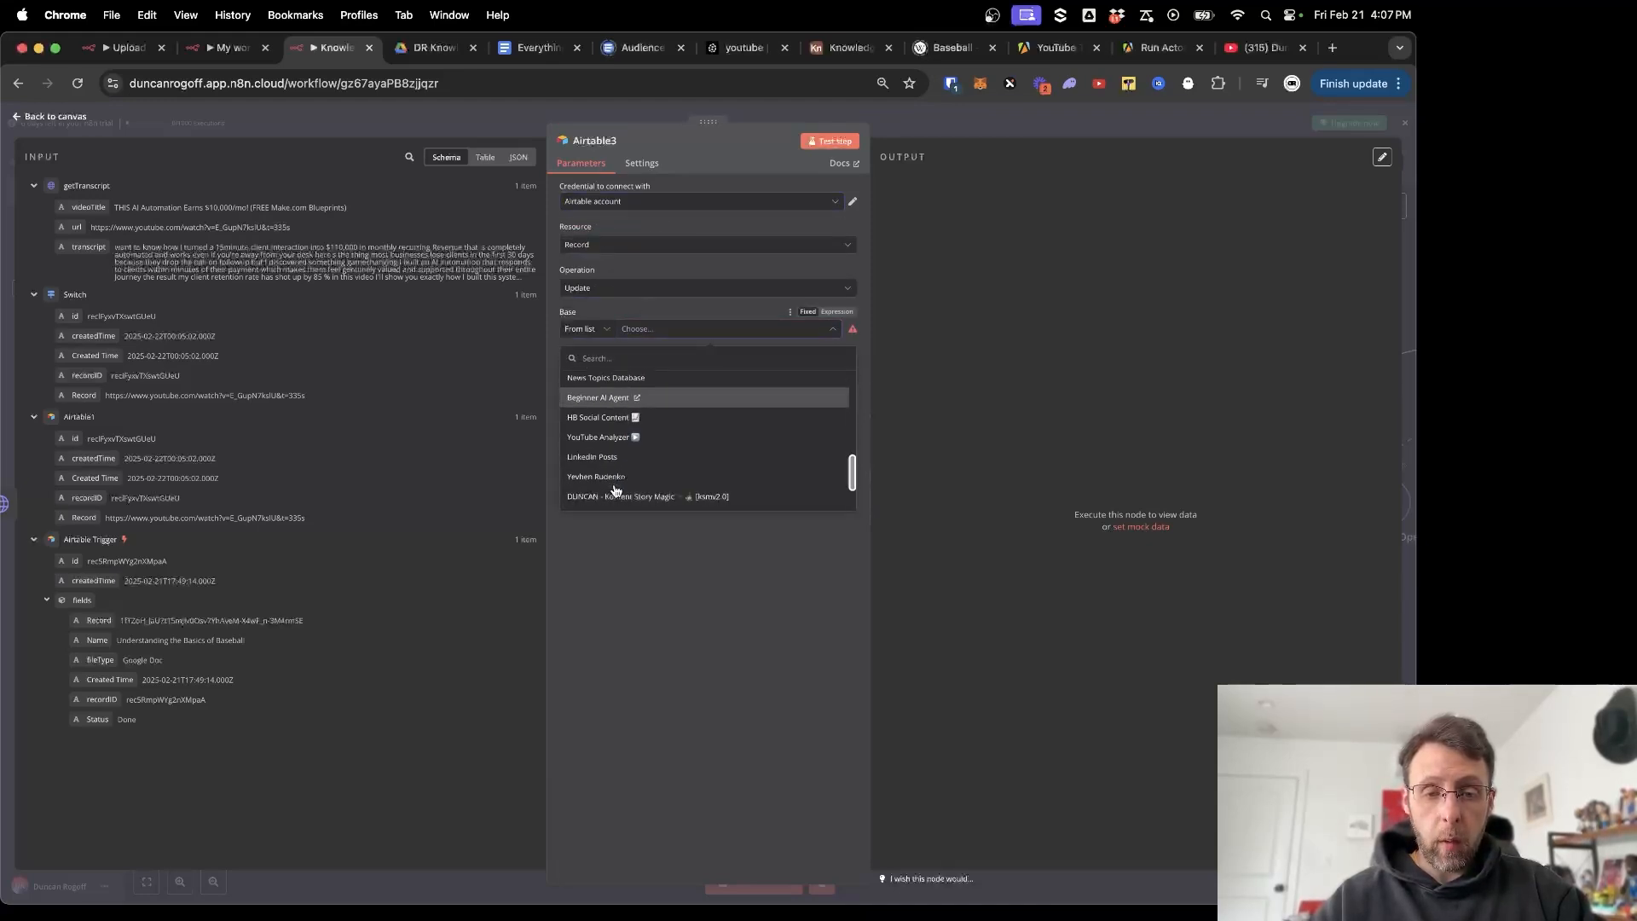
pyautogui.scroll(-2, 618, 482)
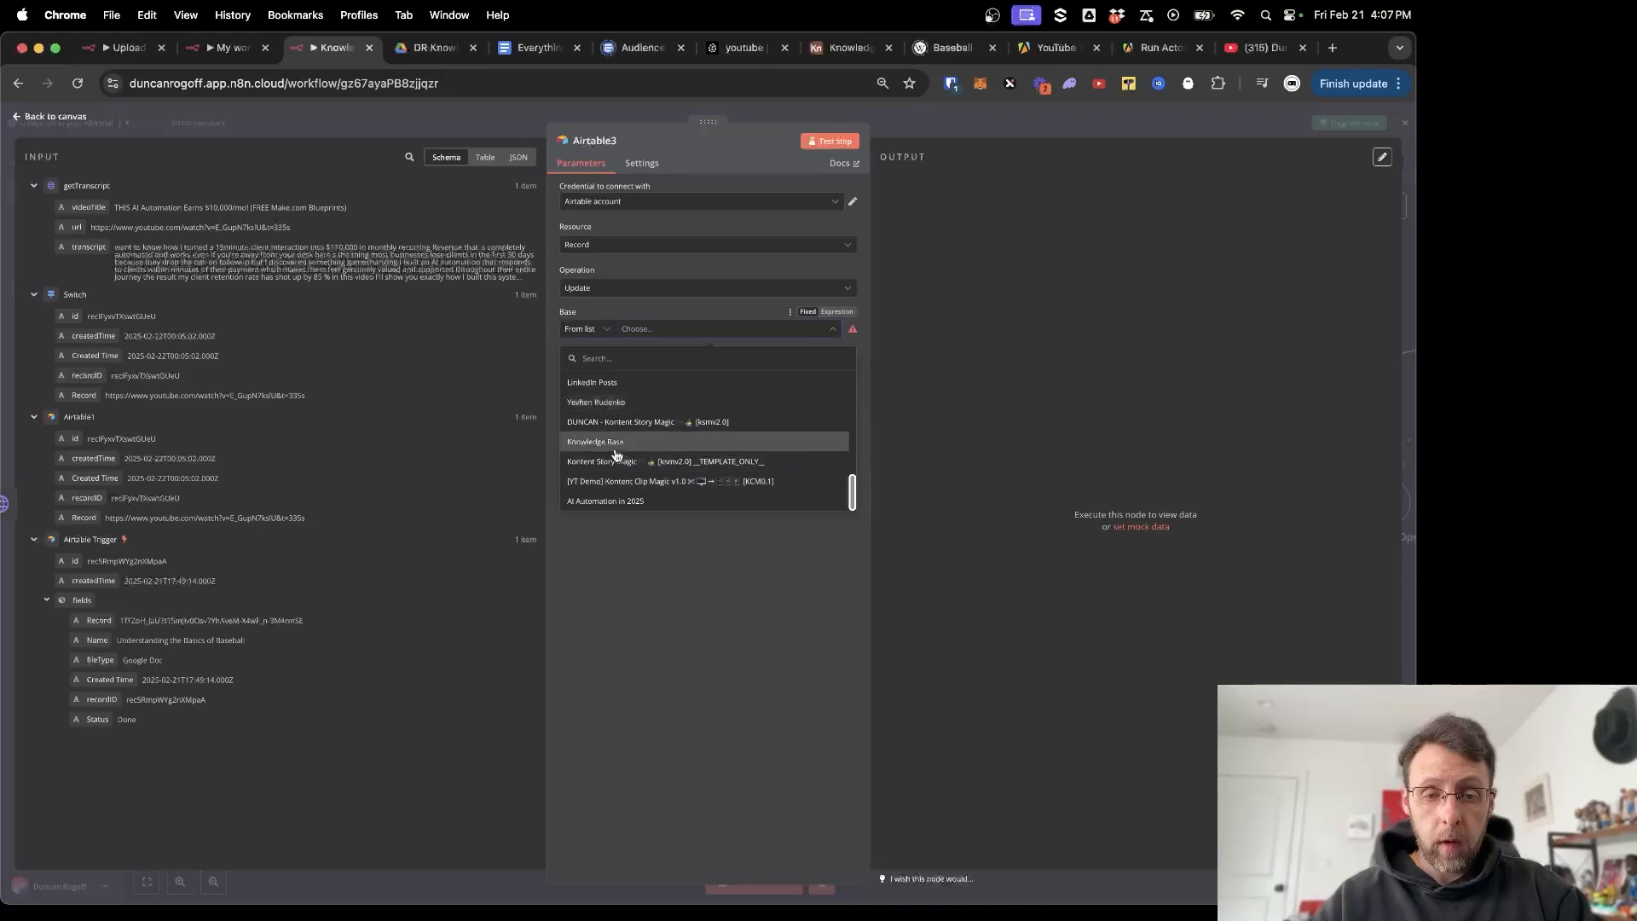
pyautogui.click(620, 447)
# Select Table 1 as the table to update.
pyautogui.click(701, 377)
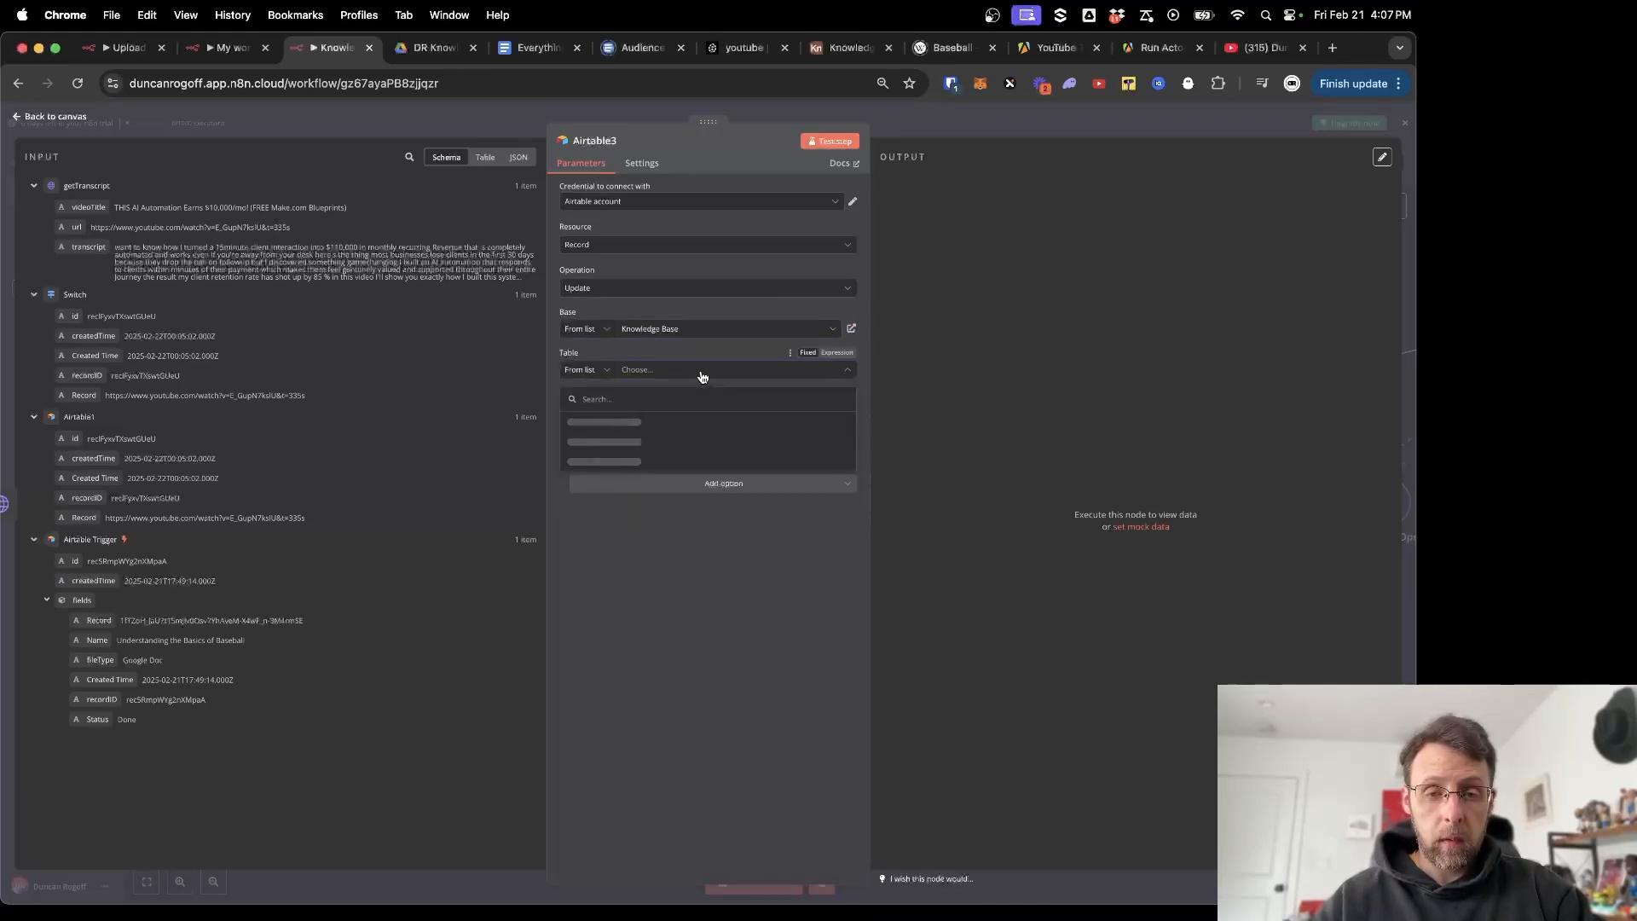
pyautogui.click(693, 584)
pyautogui.click(656, 369)
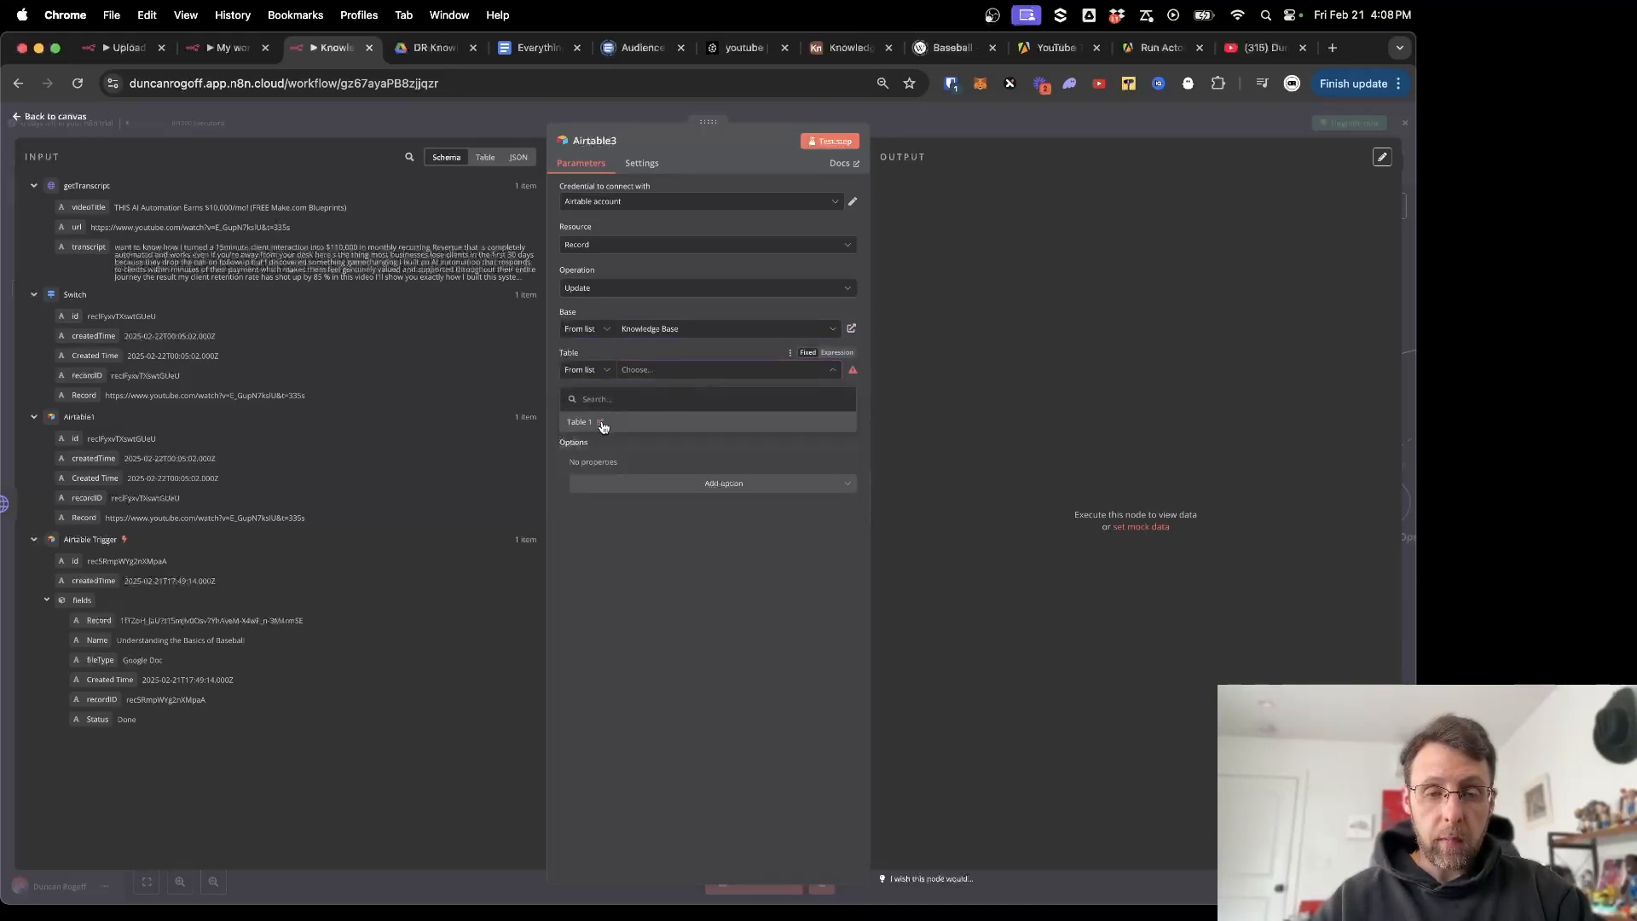
pyautogui.click(599, 424)
pyautogui.press('super+w')
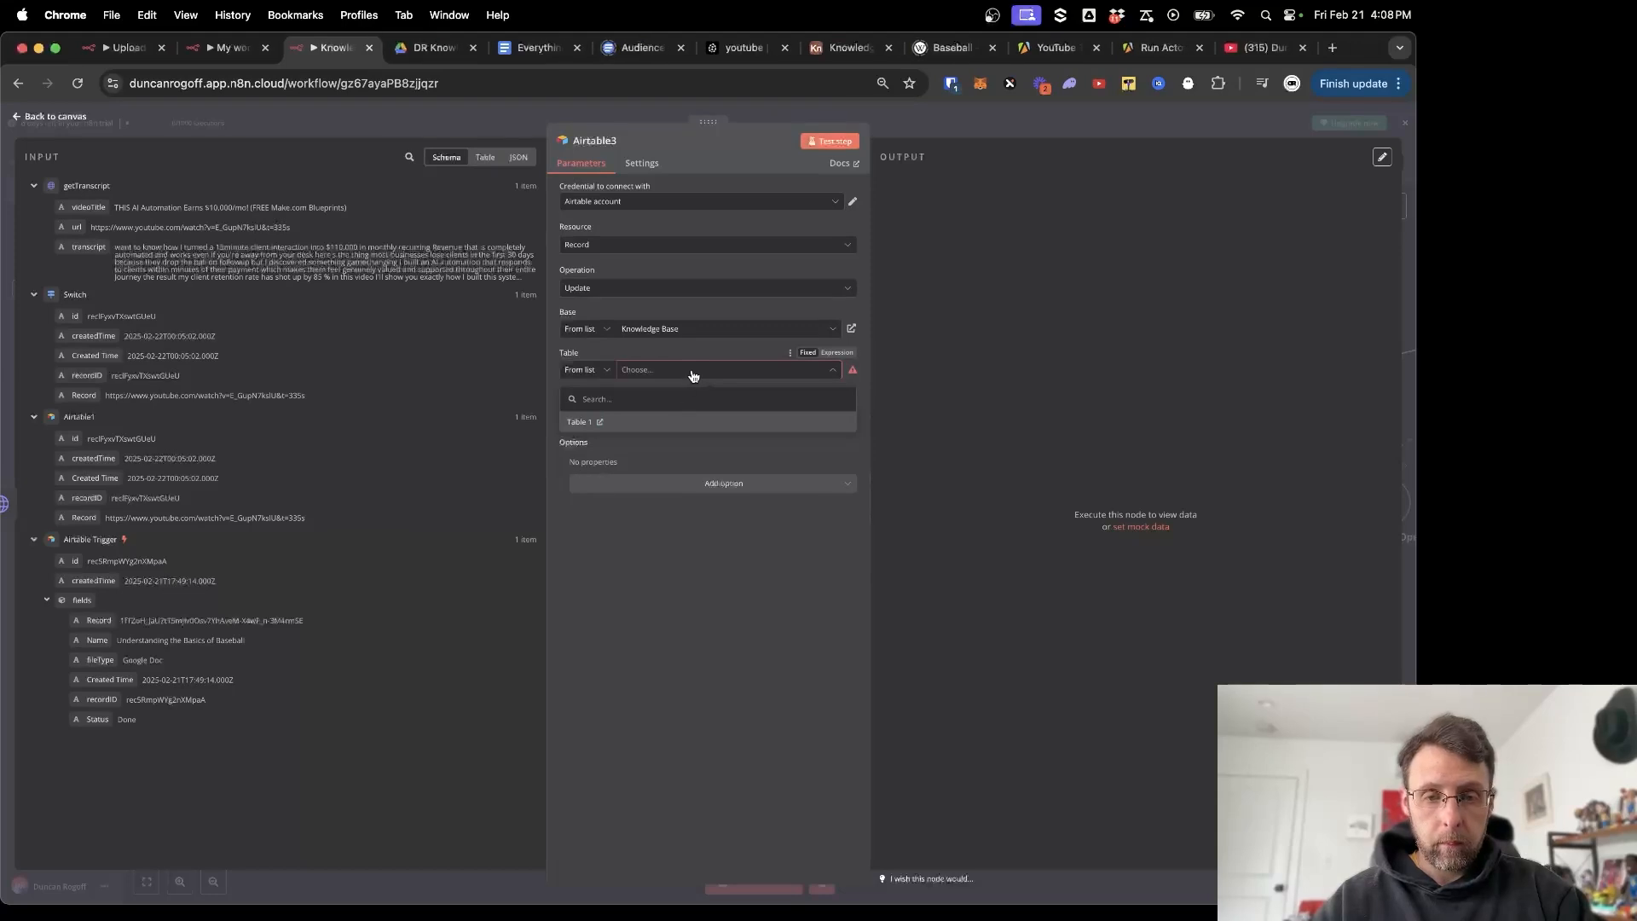
pyautogui.click(577, 422)
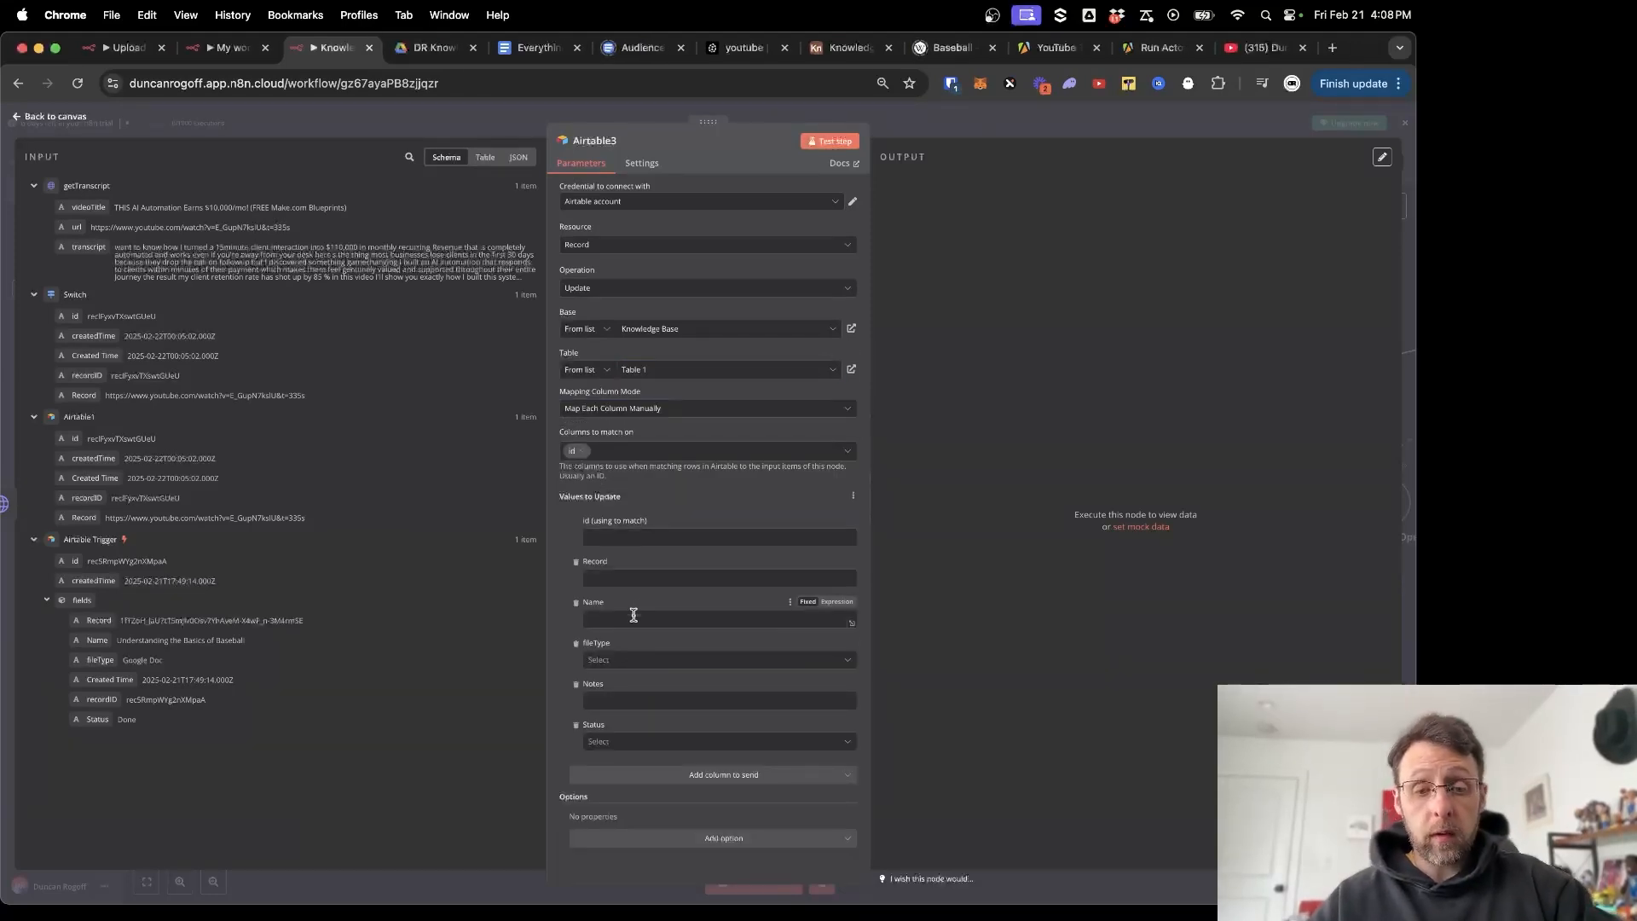
# Map videoTitle into the Name field and match the record on Airtable1's id.
pyautogui.click(629, 619)
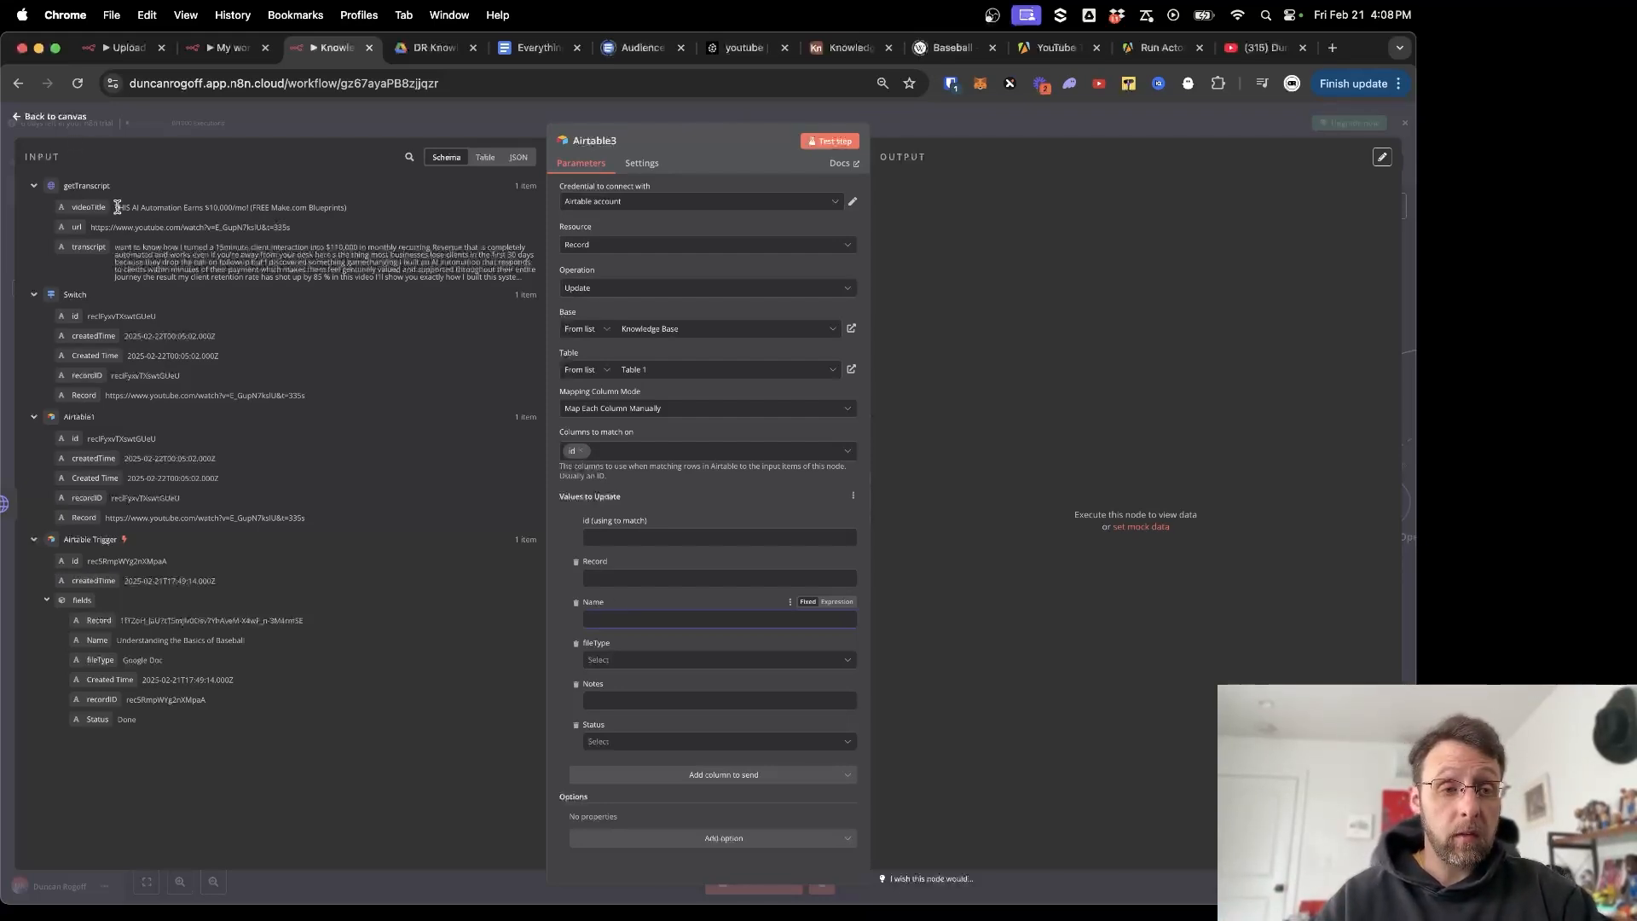
pyautogui.moveTo(118, 207); pyautogui.dragTo(337, 208)
pyautogui.click(315, 209)
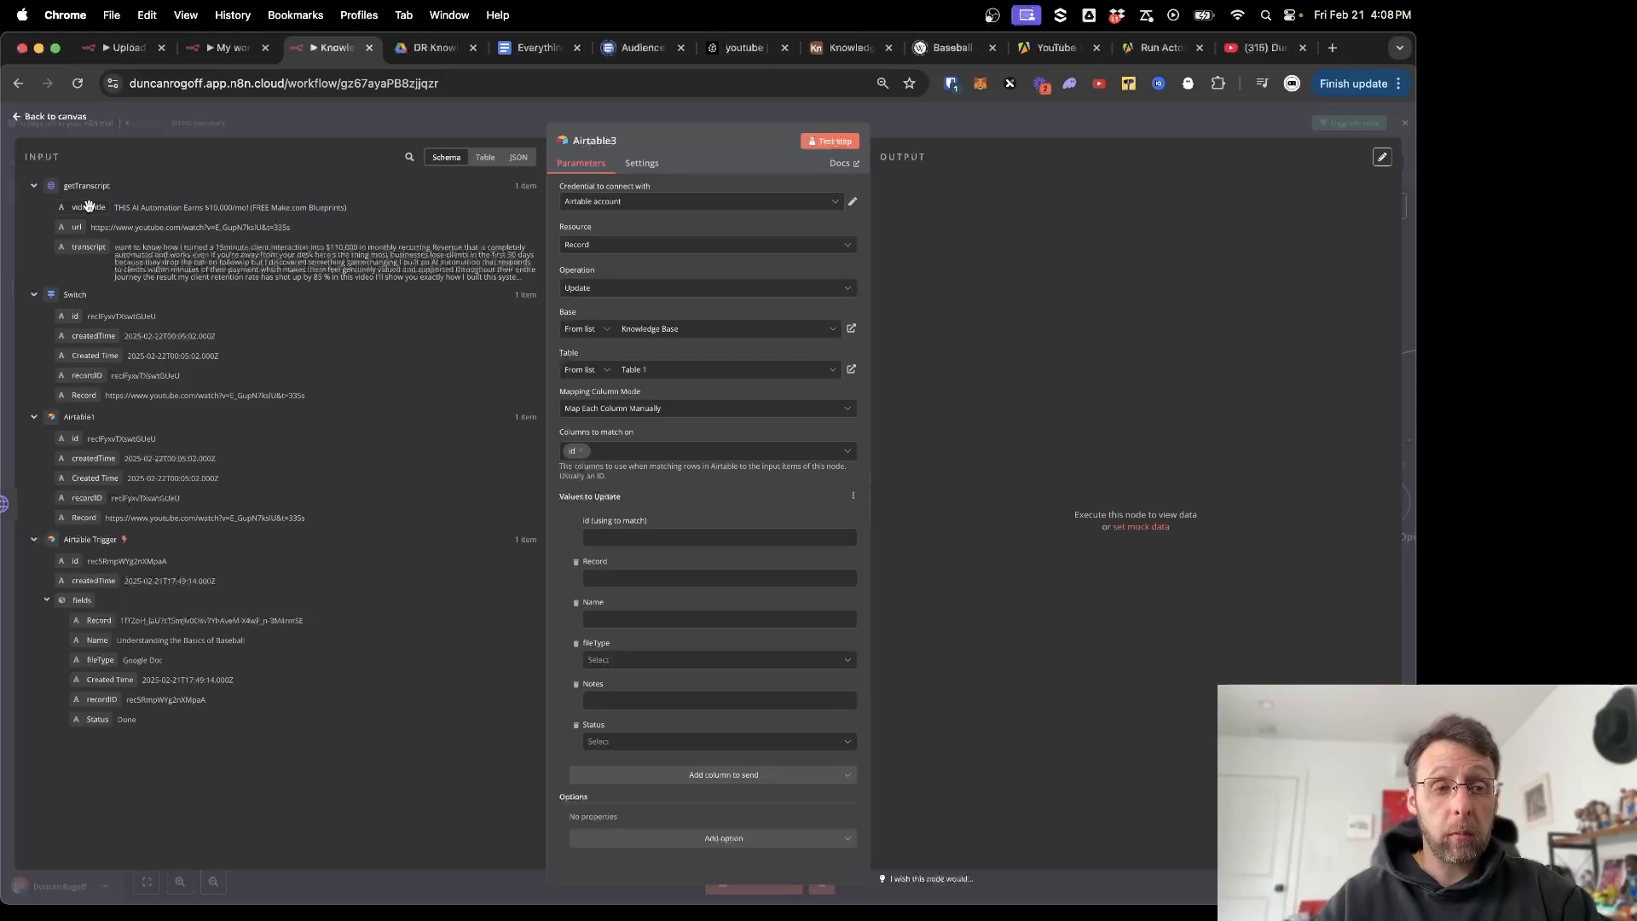
pyautogui.moveTo(88, 207); pyautogui.dragTo(611, 618)
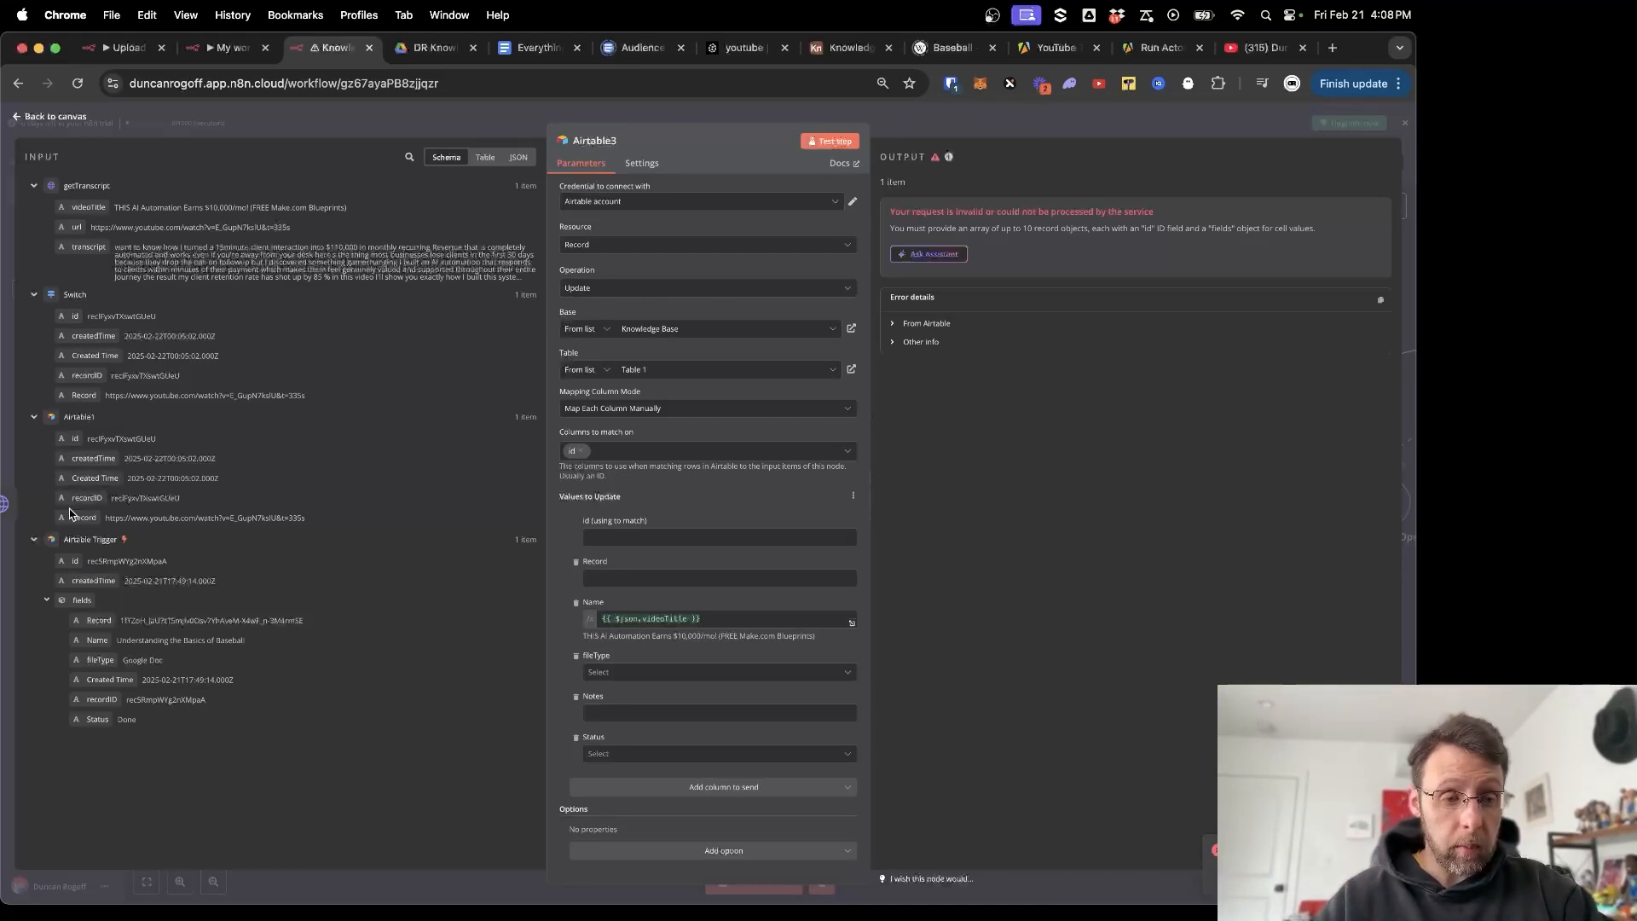
pyautogui.moveTo(68, 433); pyautogui.dragTo(672, 542)
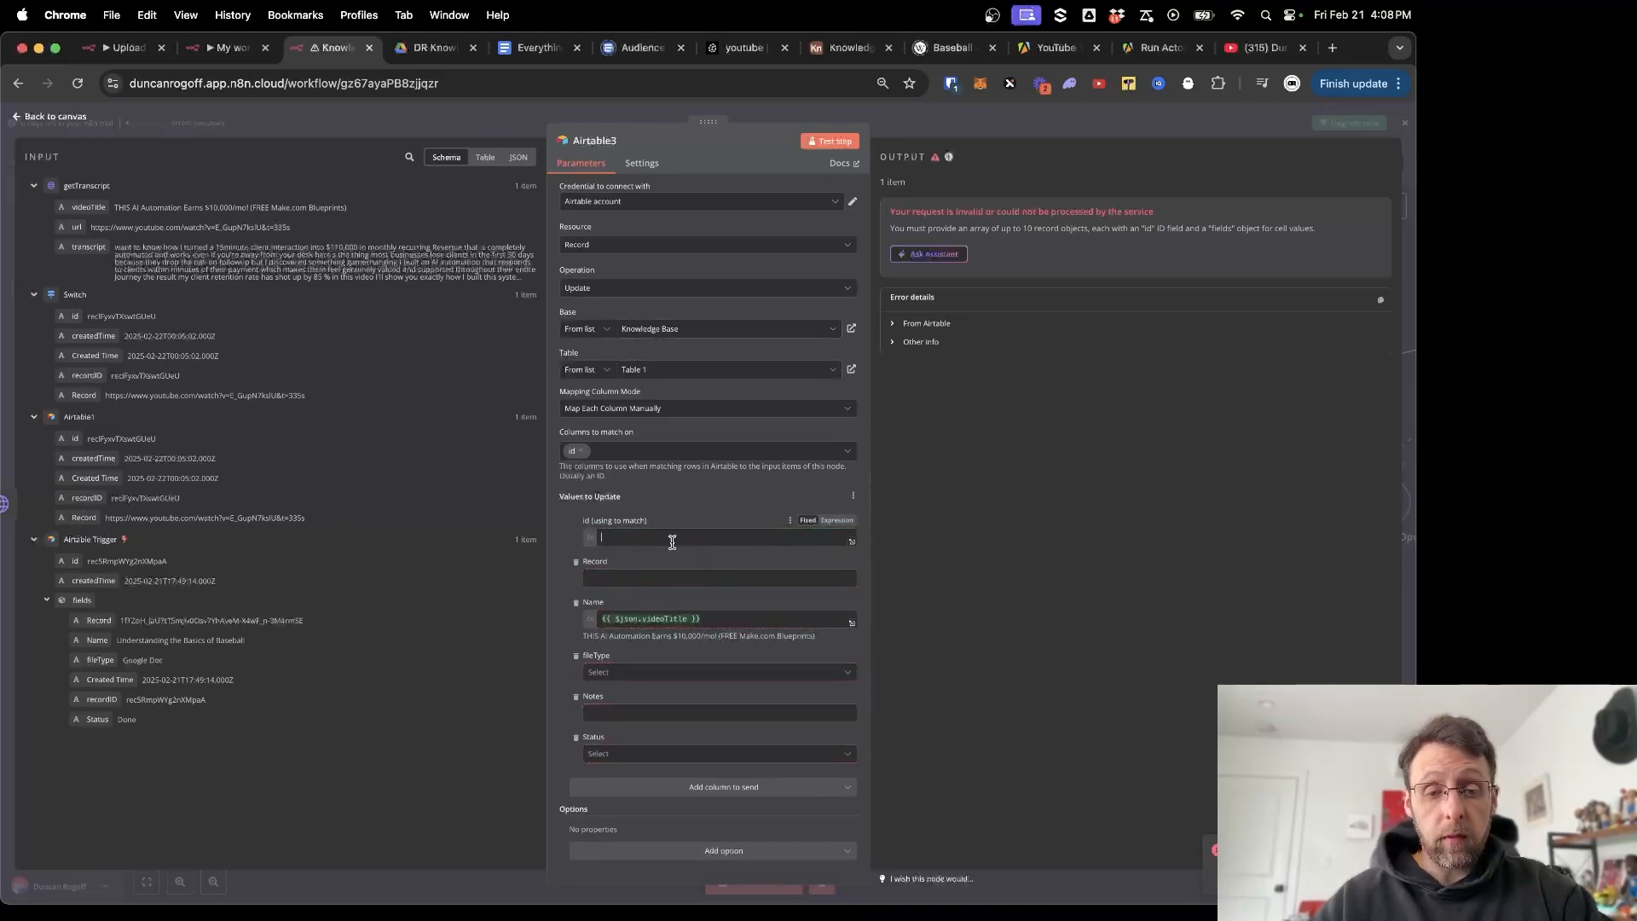
pyautogui.click(565, 523)
# Test the update step and check the output Name shows the video title.
pyautogui.click(839, 145)
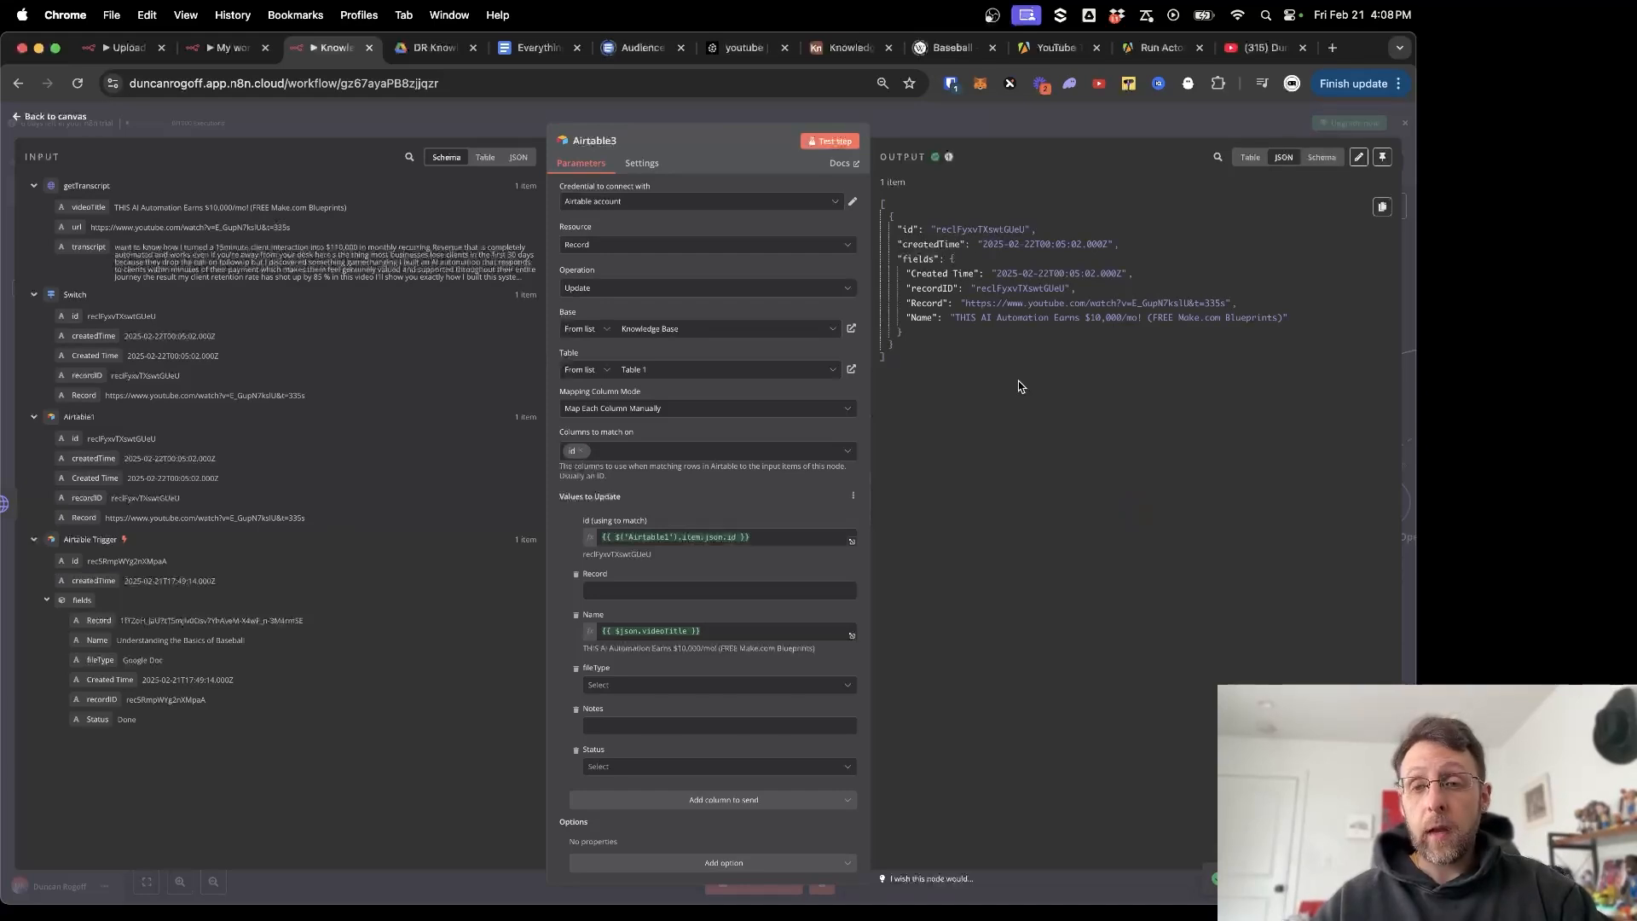
pyautogui.moveTo(955, 318); pyautogui.dragTo(1321, 323)
pyautogui.click(1065, 391)
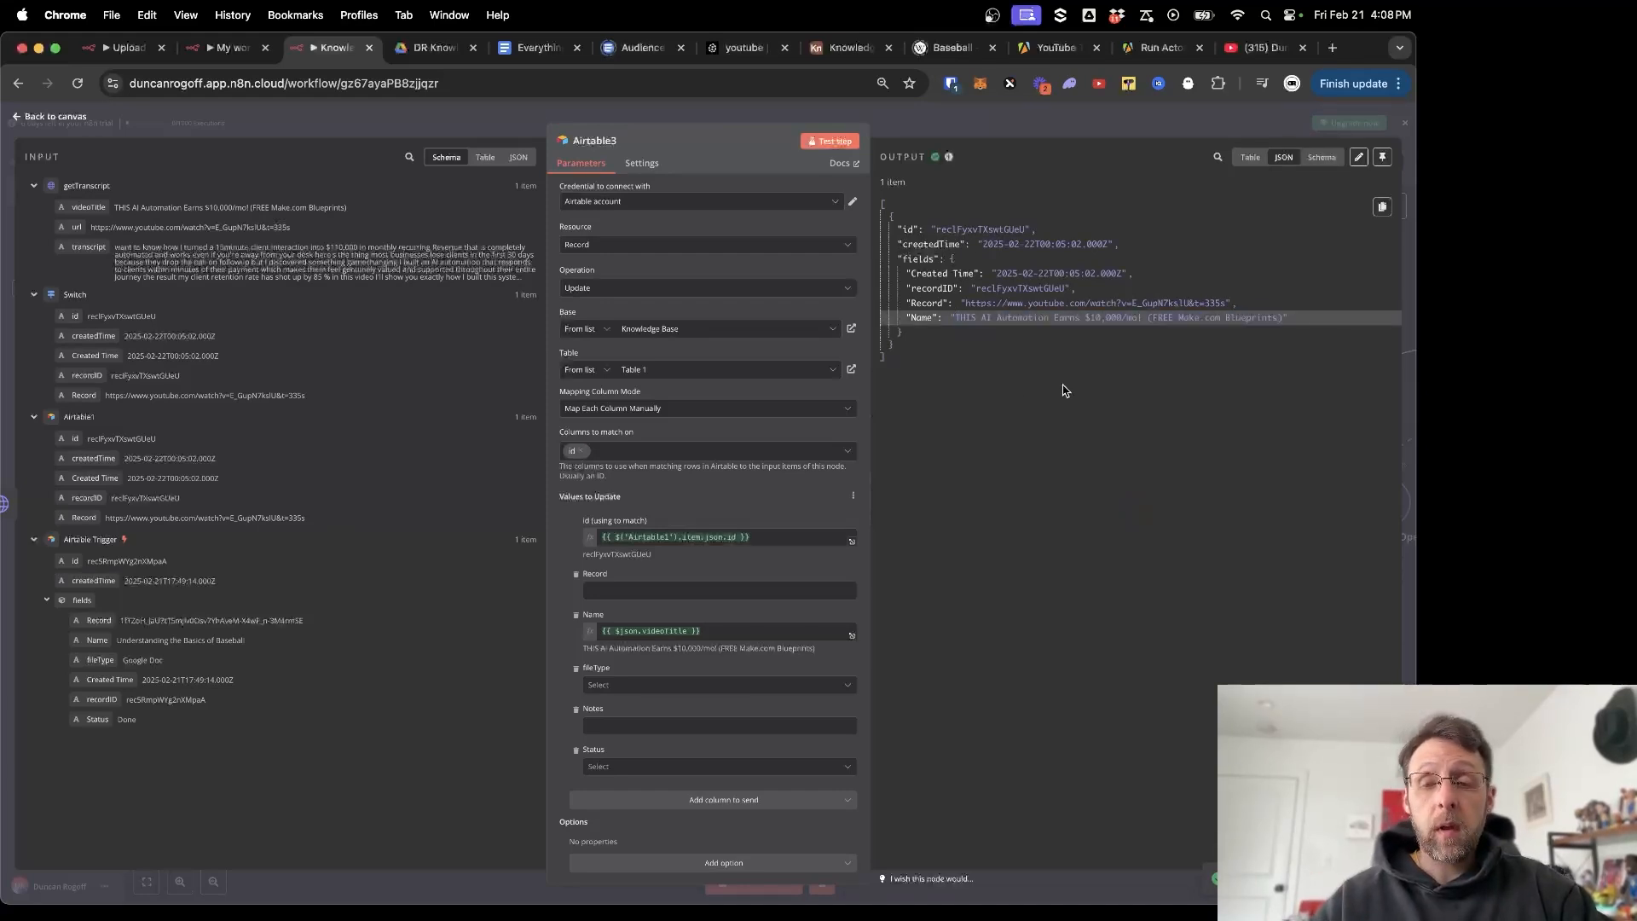
# Expand Airtable record 7 to verify its Name holds the full video title, then return to n8n.
pyautogui.click(842, 48)
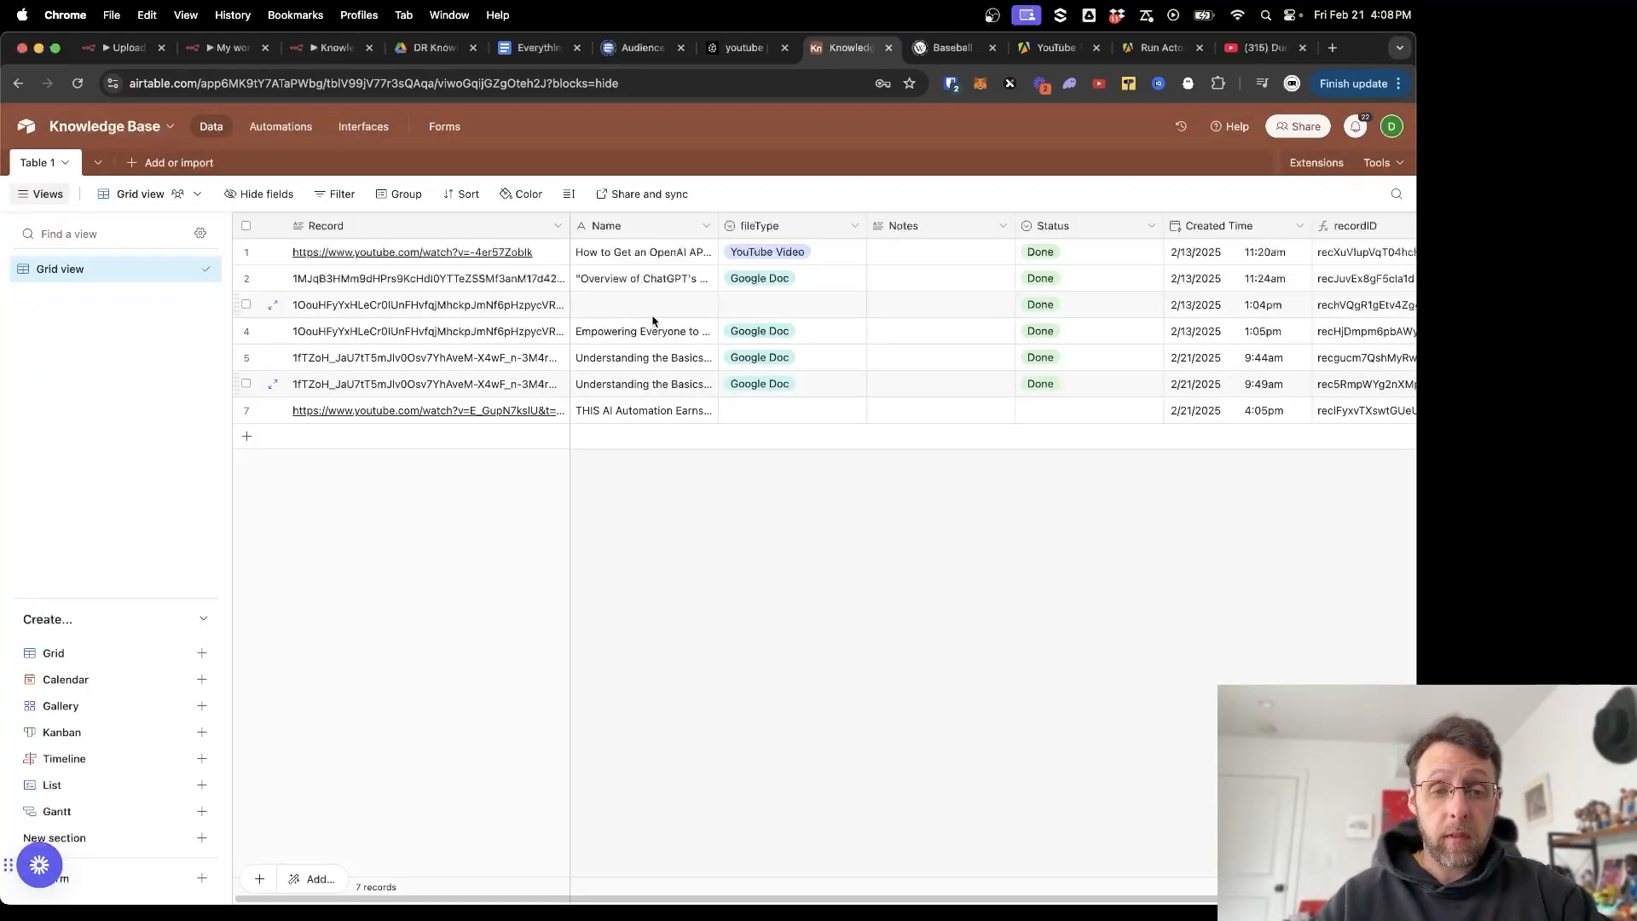
pyautogui.click(273, 410)
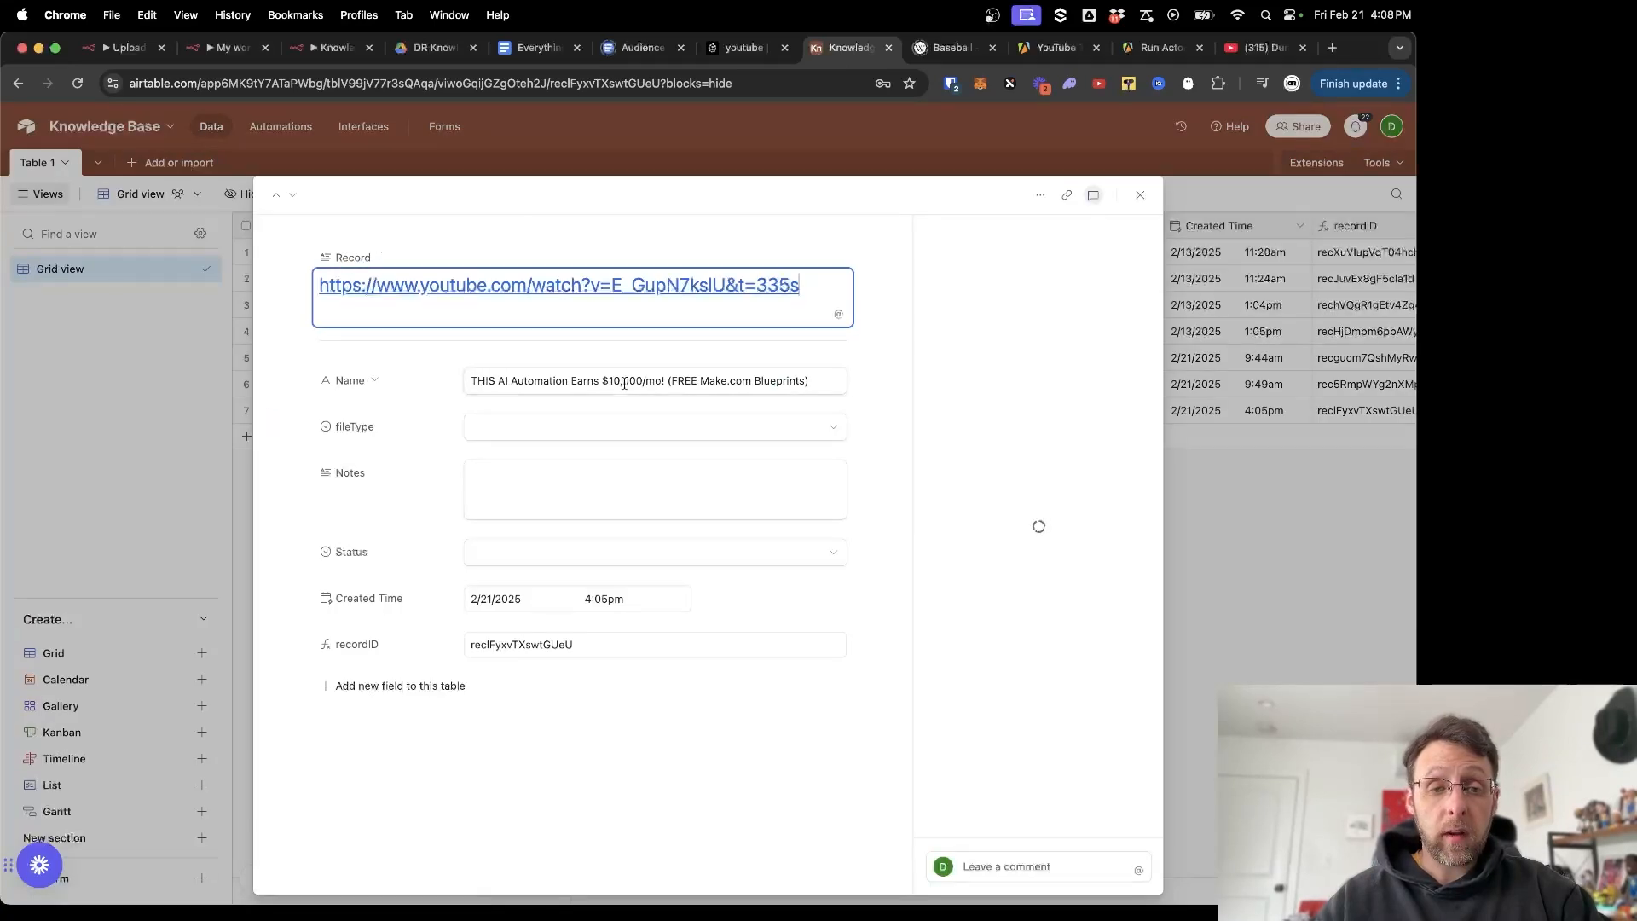
pyautogui.doubleClick(674, 380)
pyautogui.tripleClick(675, 380)
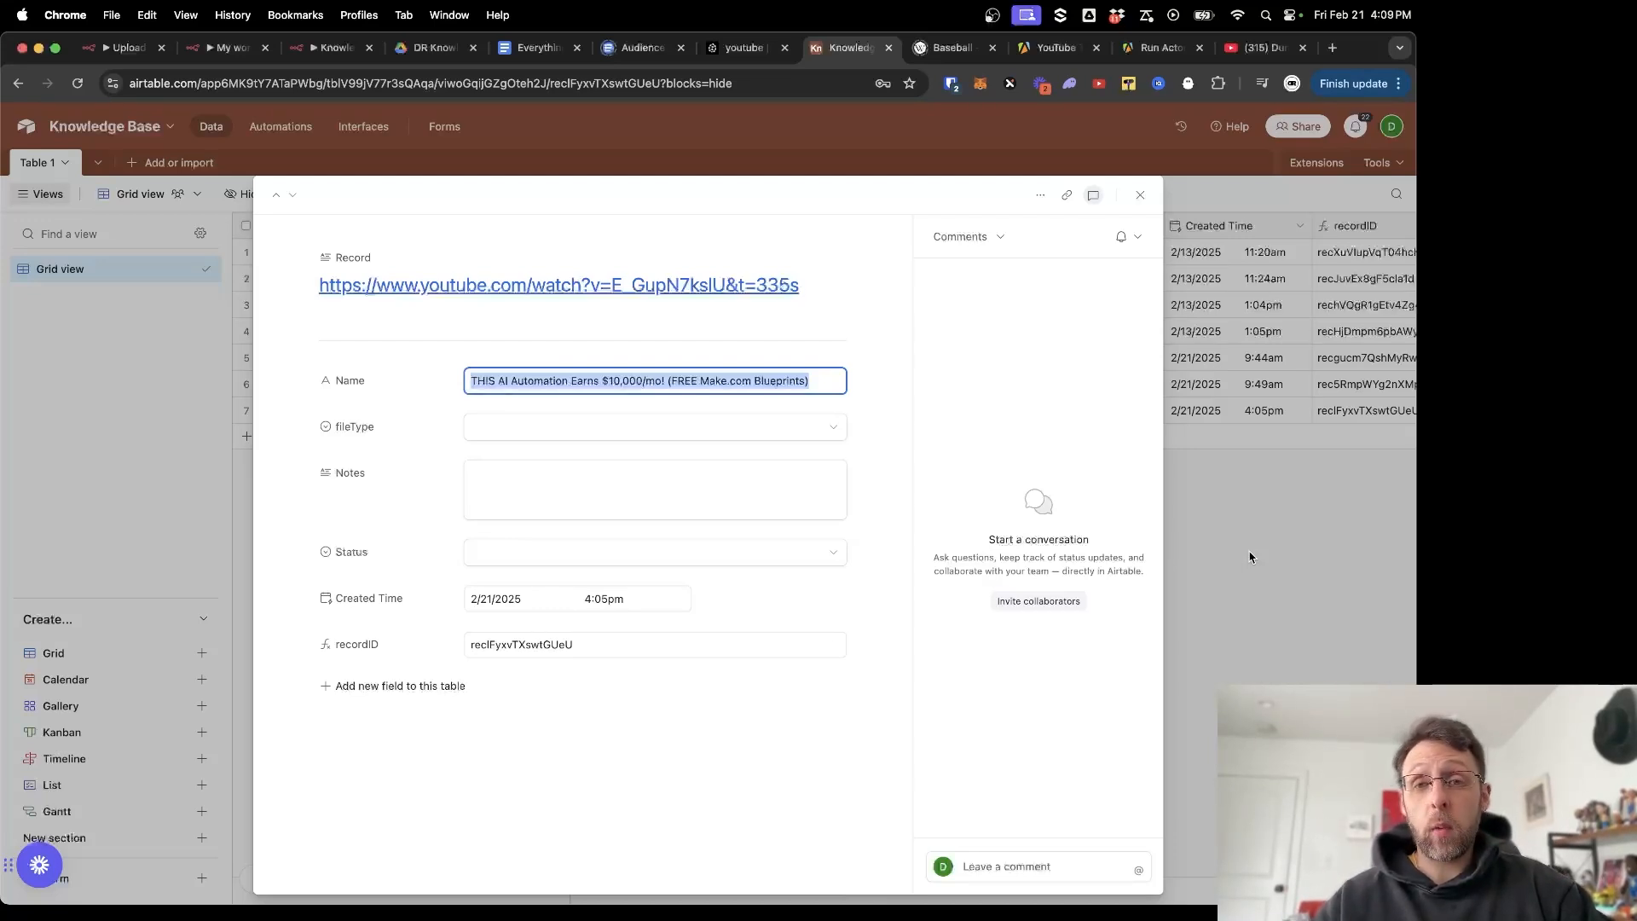
pyautogui.click(333, 48)
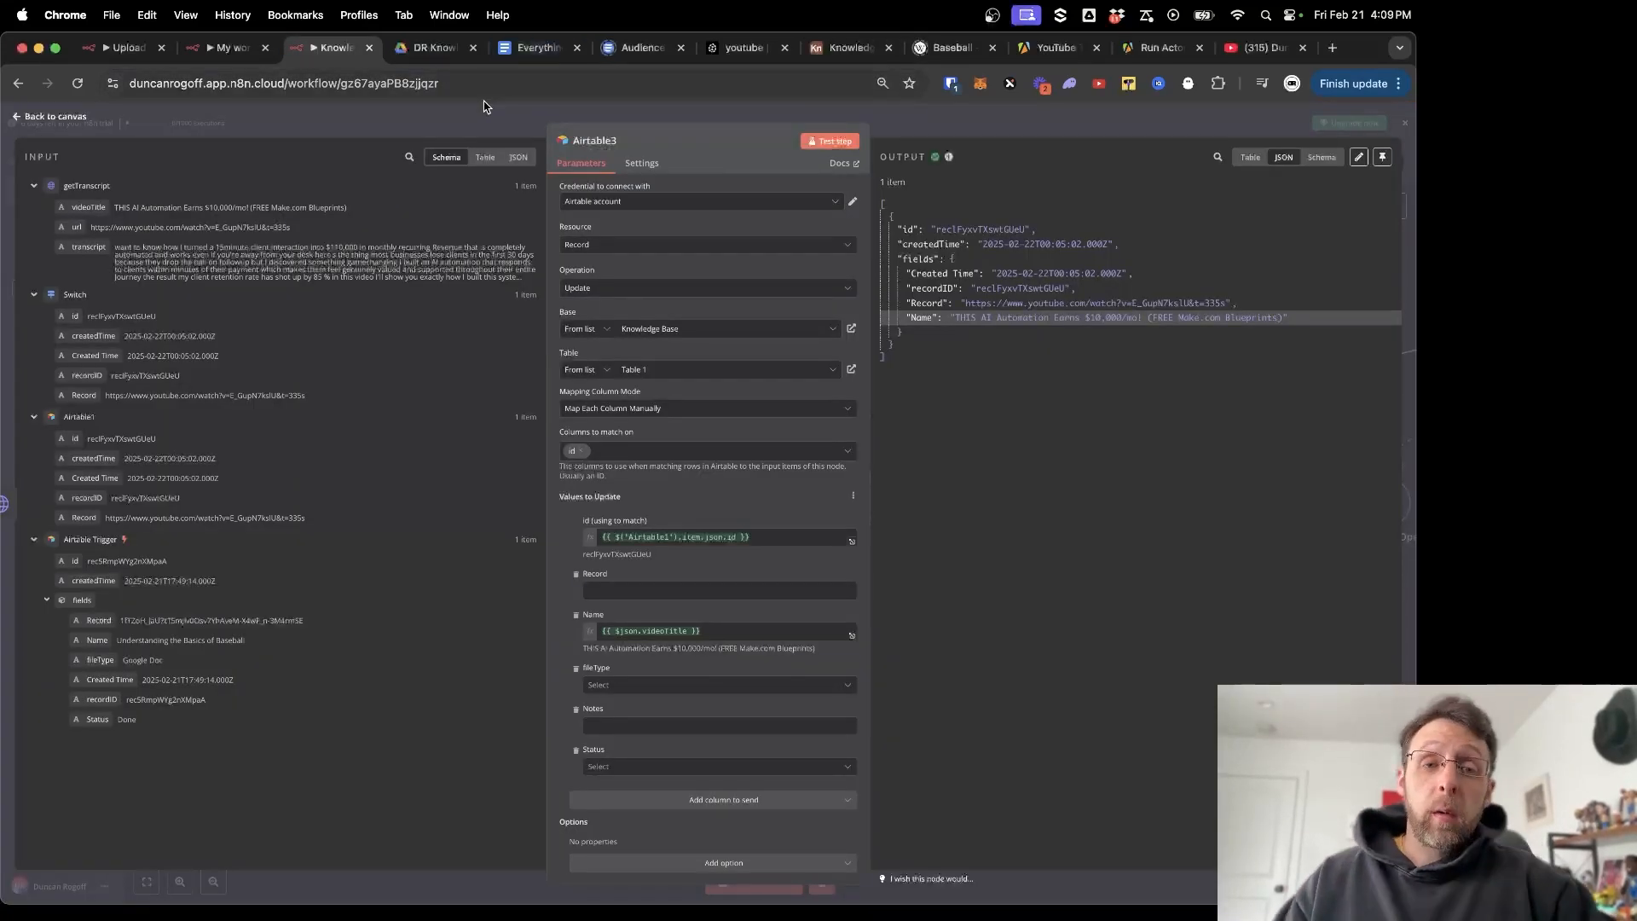
# Add a Google Drive 'Create file from text' step after Airtable3.
pyautogui.press('Escape')
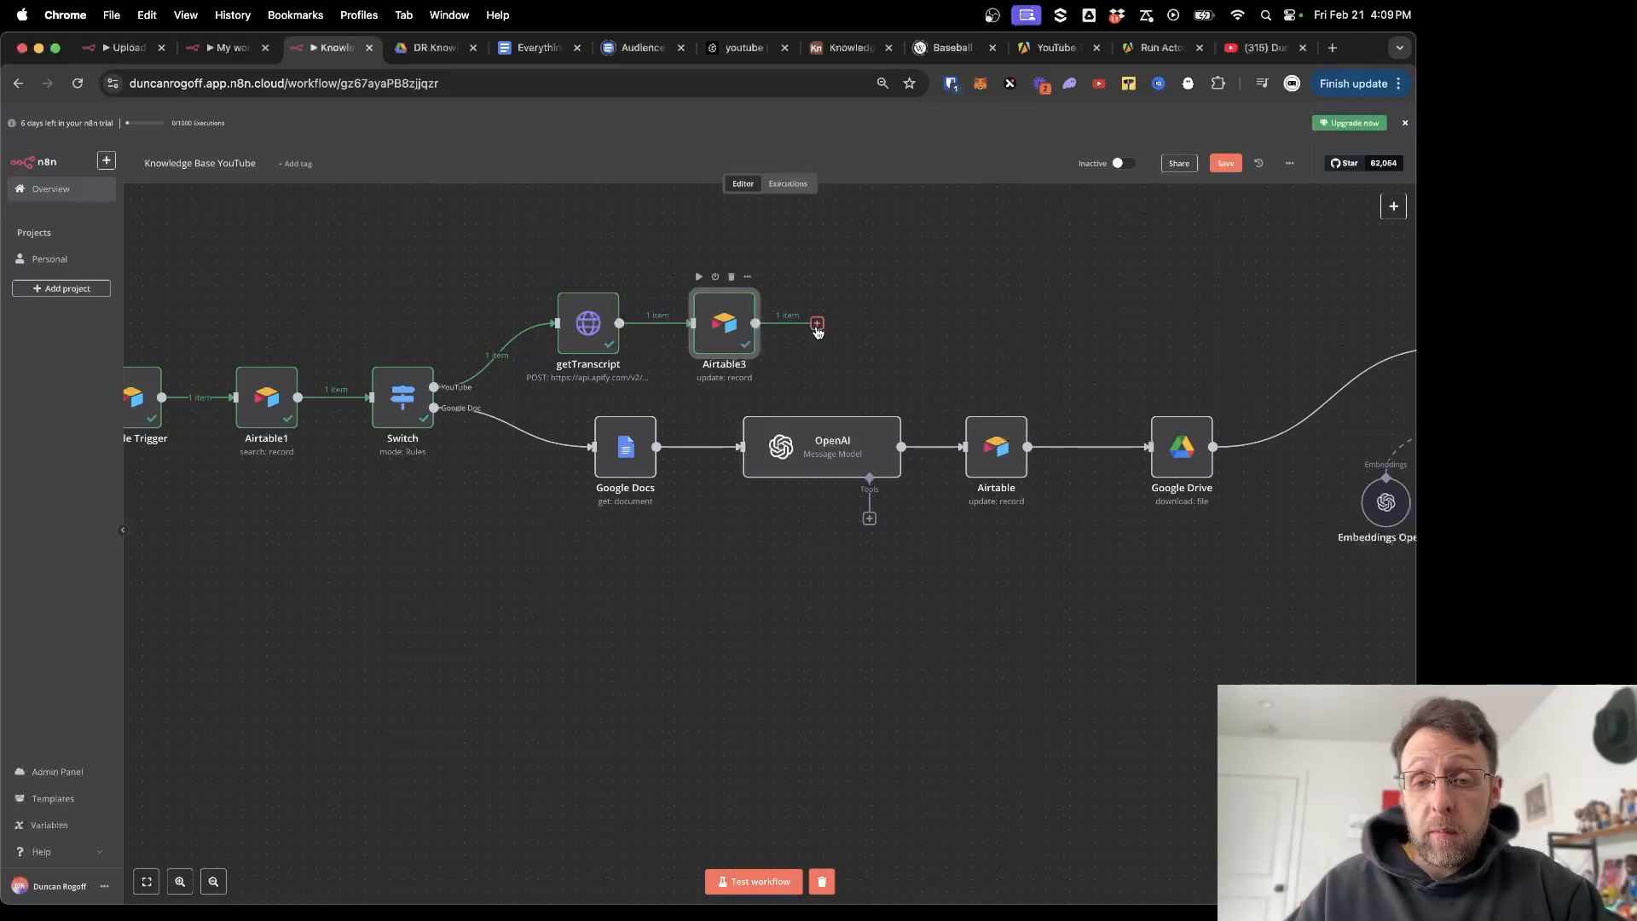
pyautogui.click(816, 324)
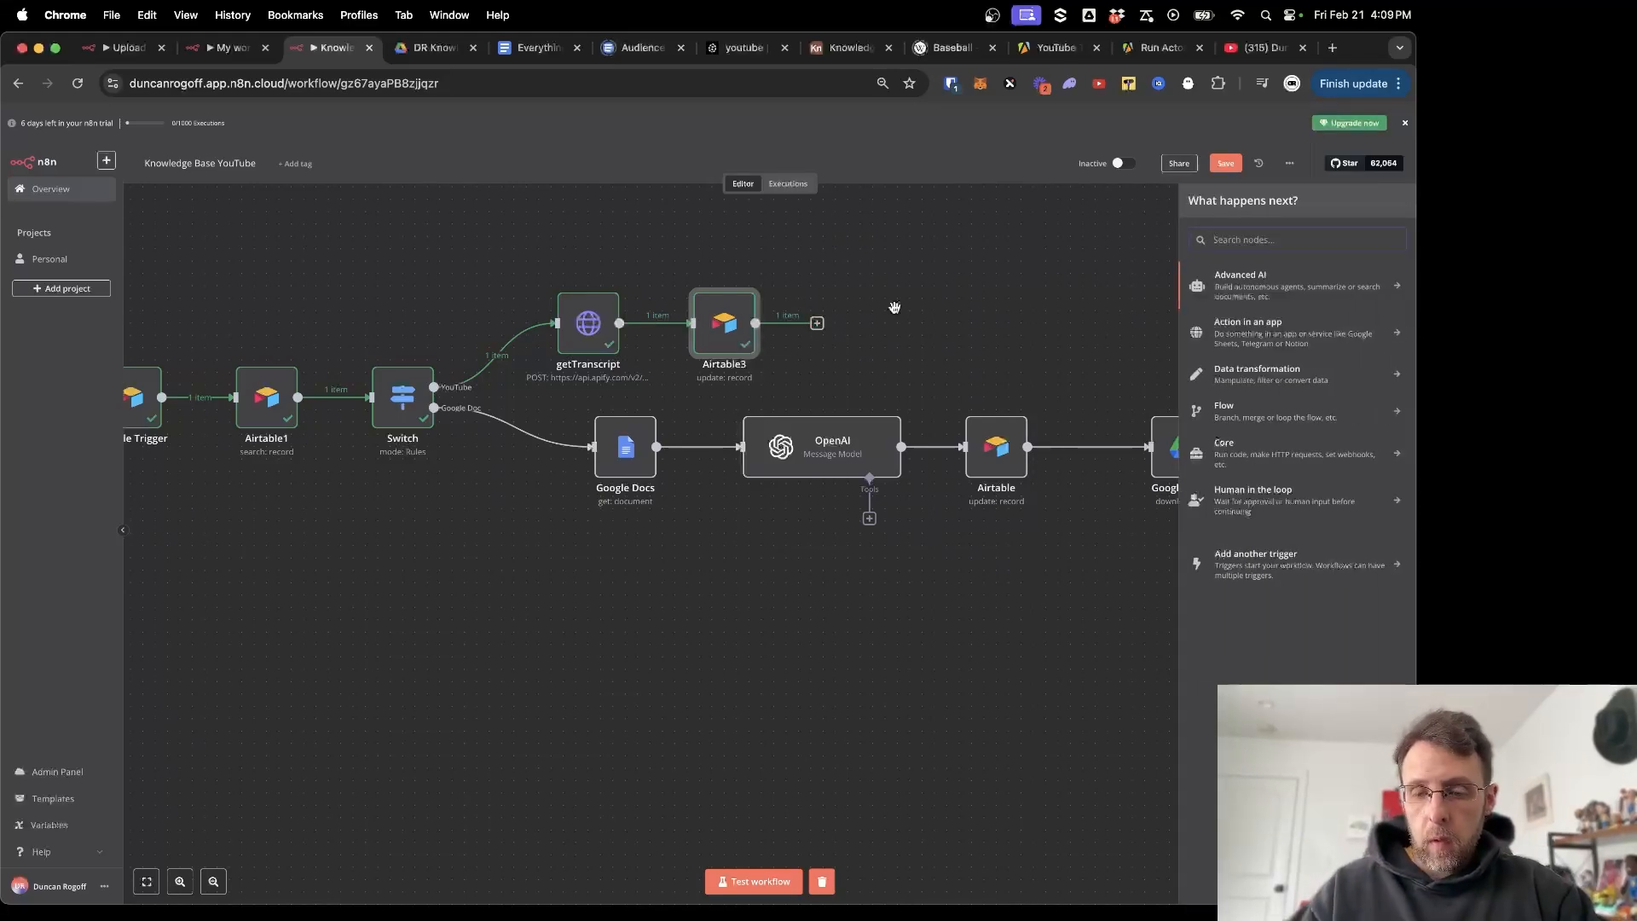
pyautogui.write('drive')
pyautogui.click(1267, 313)
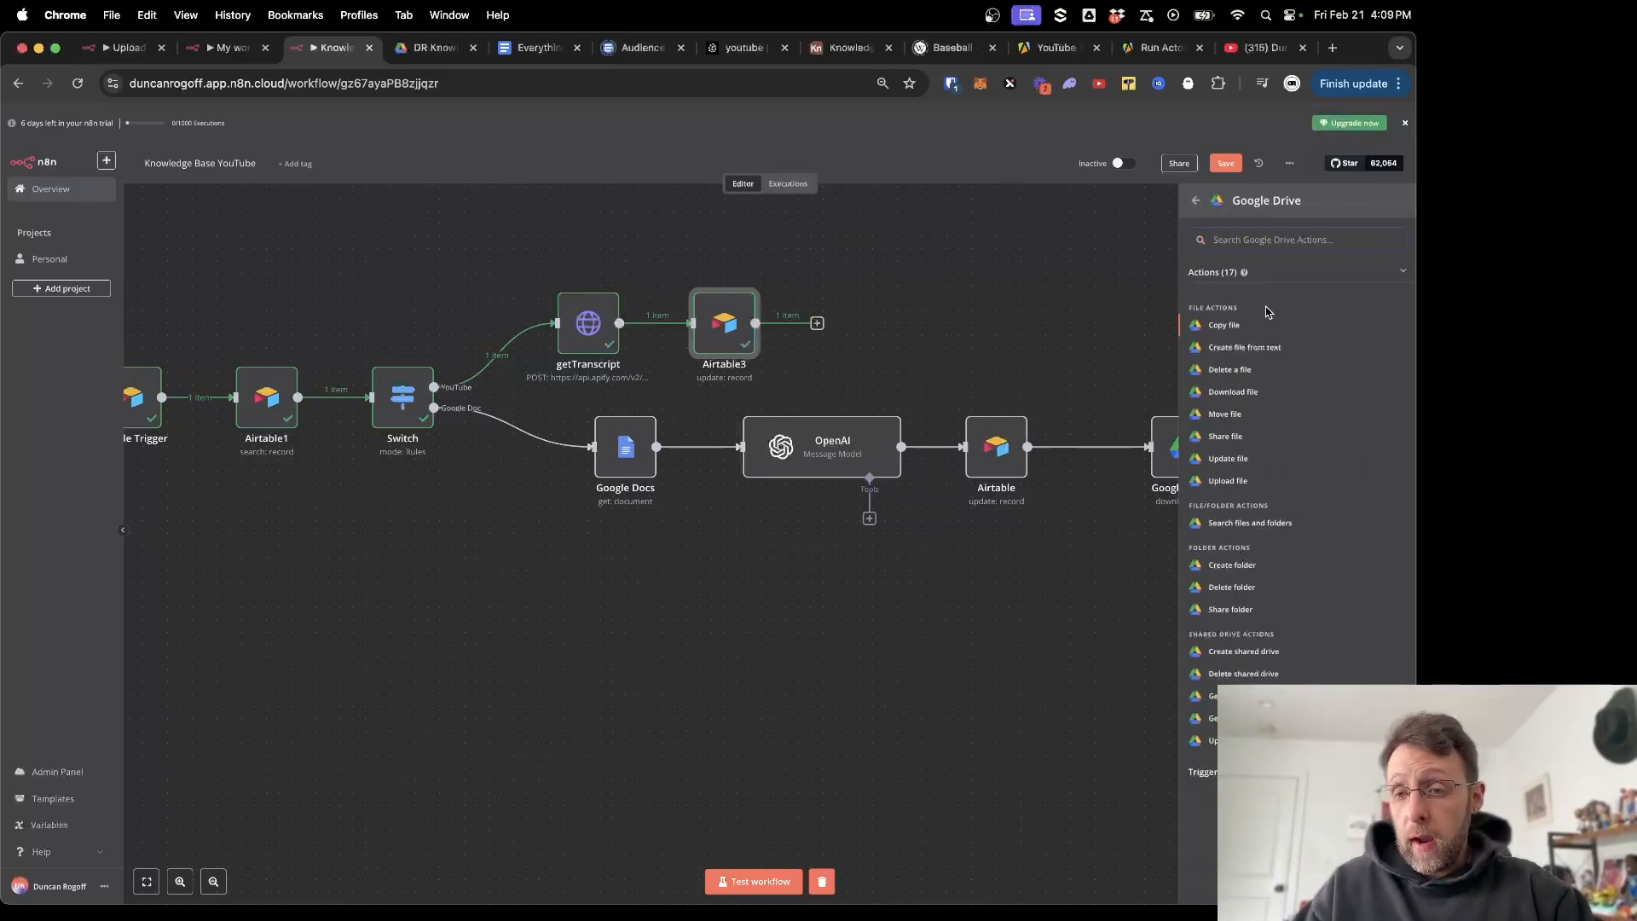
pyautogui.click(1236, 350)
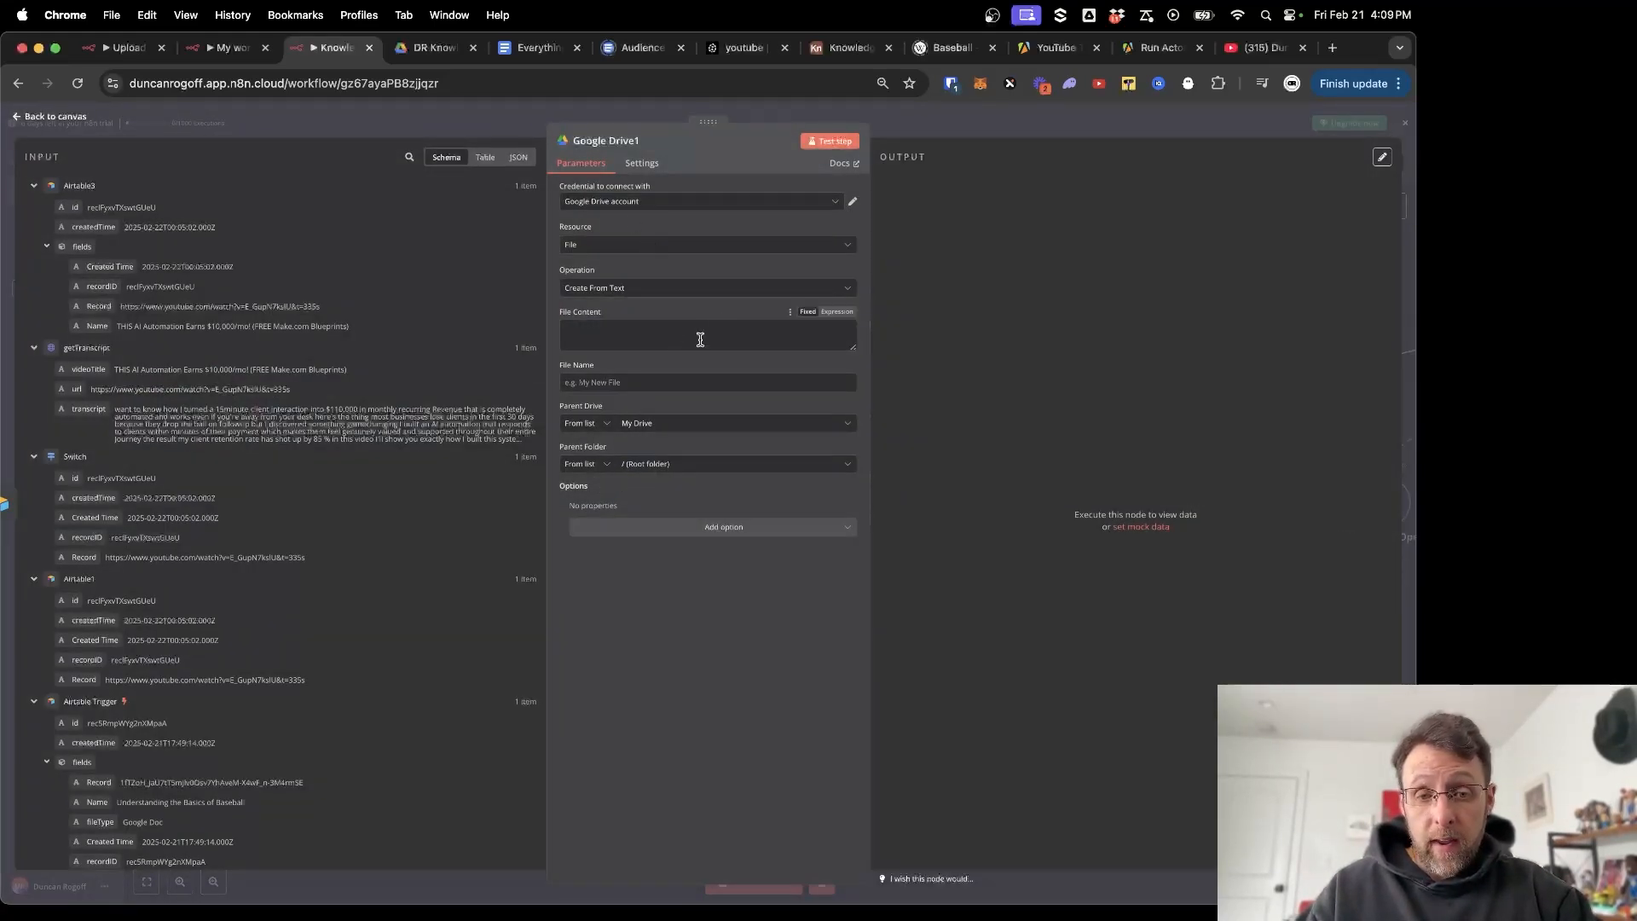
# Fill File Content as an expression with Name, URL and Transcript lines mapped from getTranscript.
pyautogui.click(622, 333)
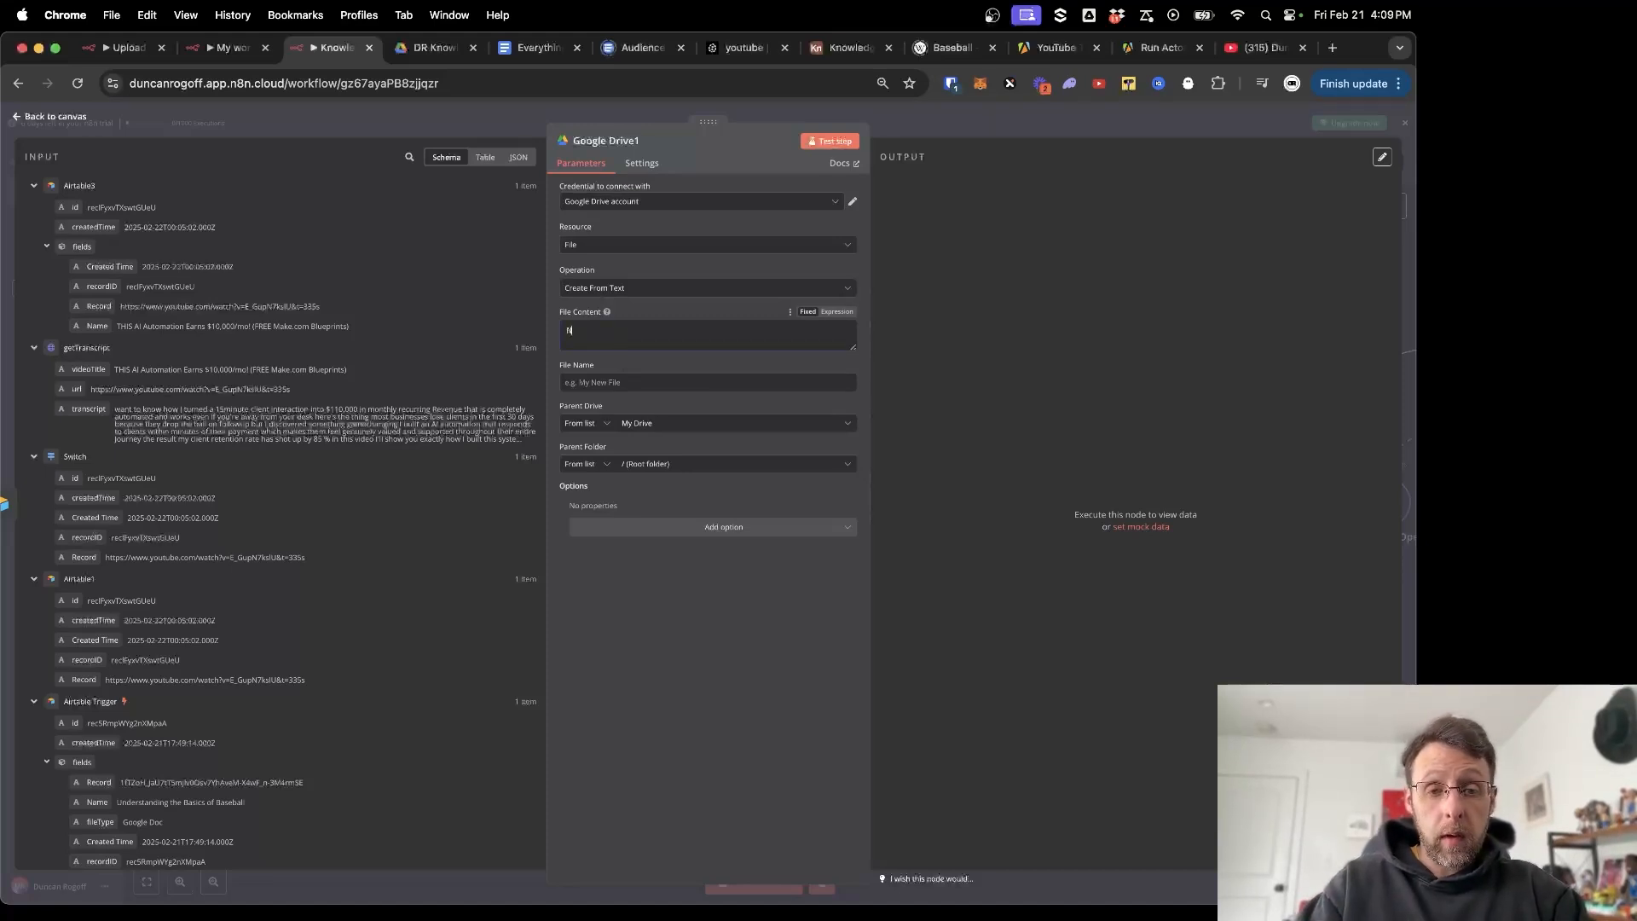
pyautogui.click(836, 311)
pyautogui.press('Return')
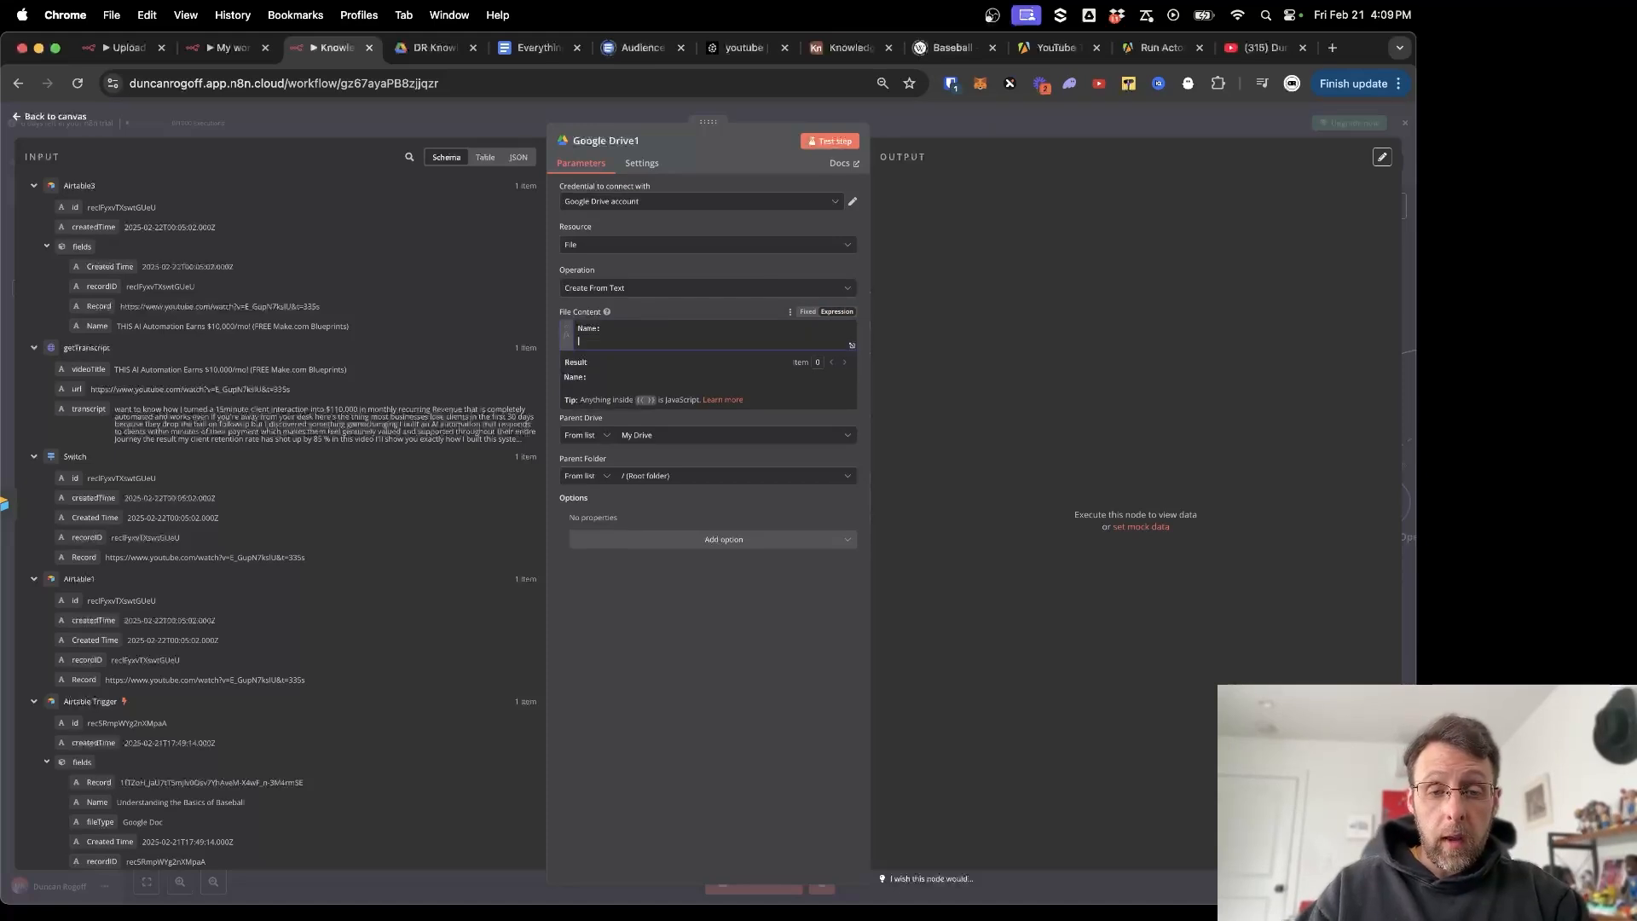
pyautogui.write('URL :')
pyautogui.press('Return')
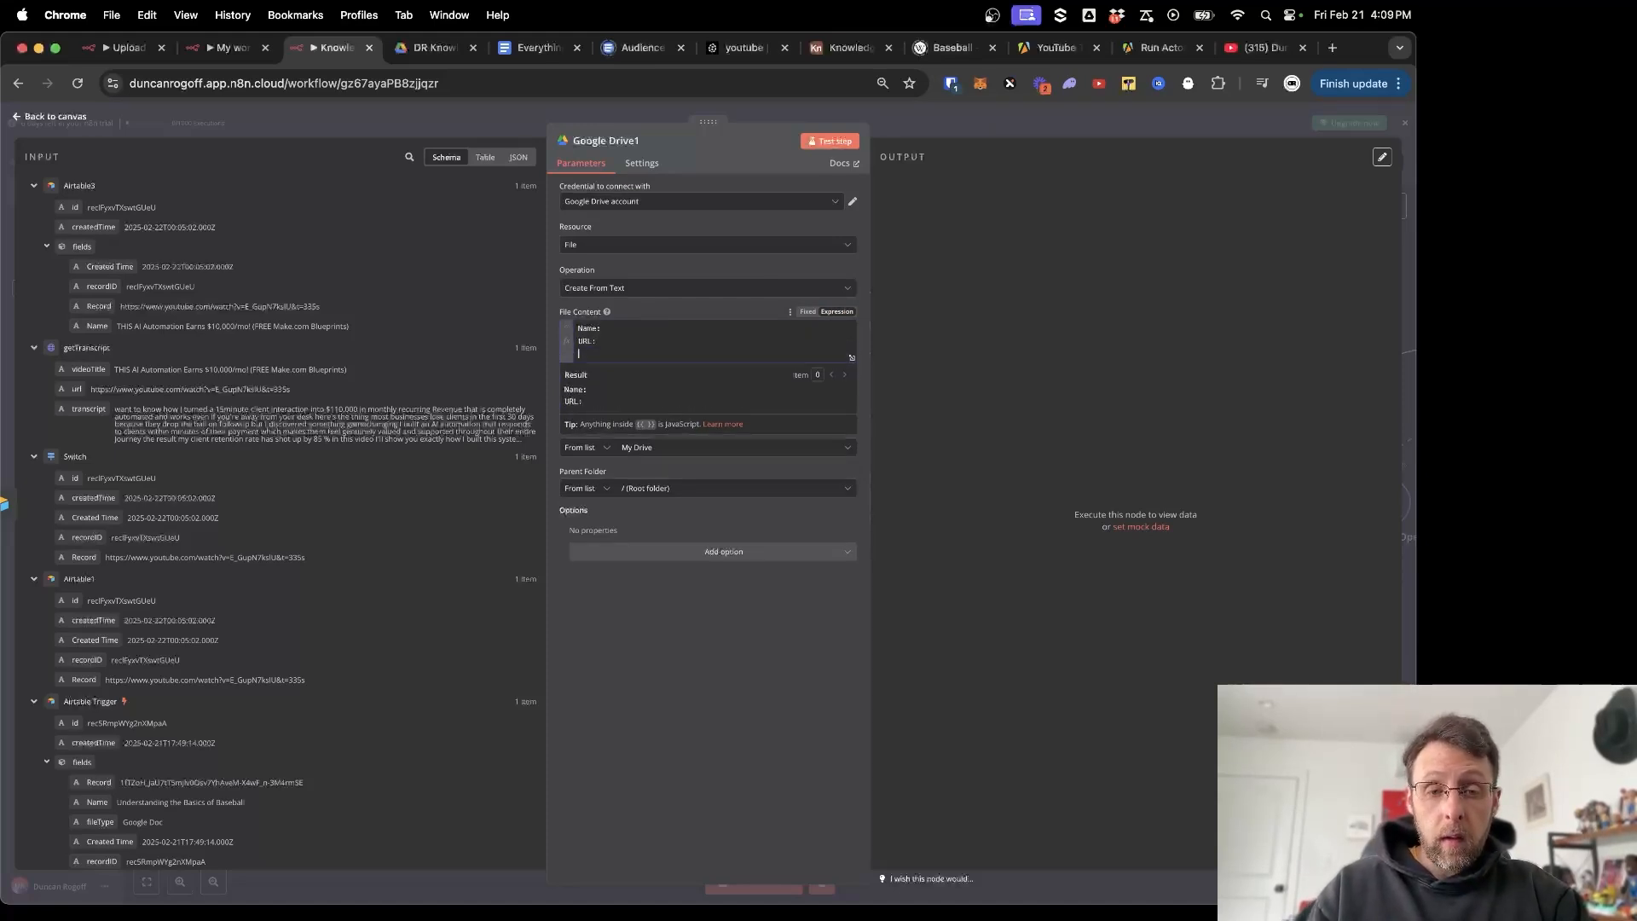
pyautogui.write('Transcript')
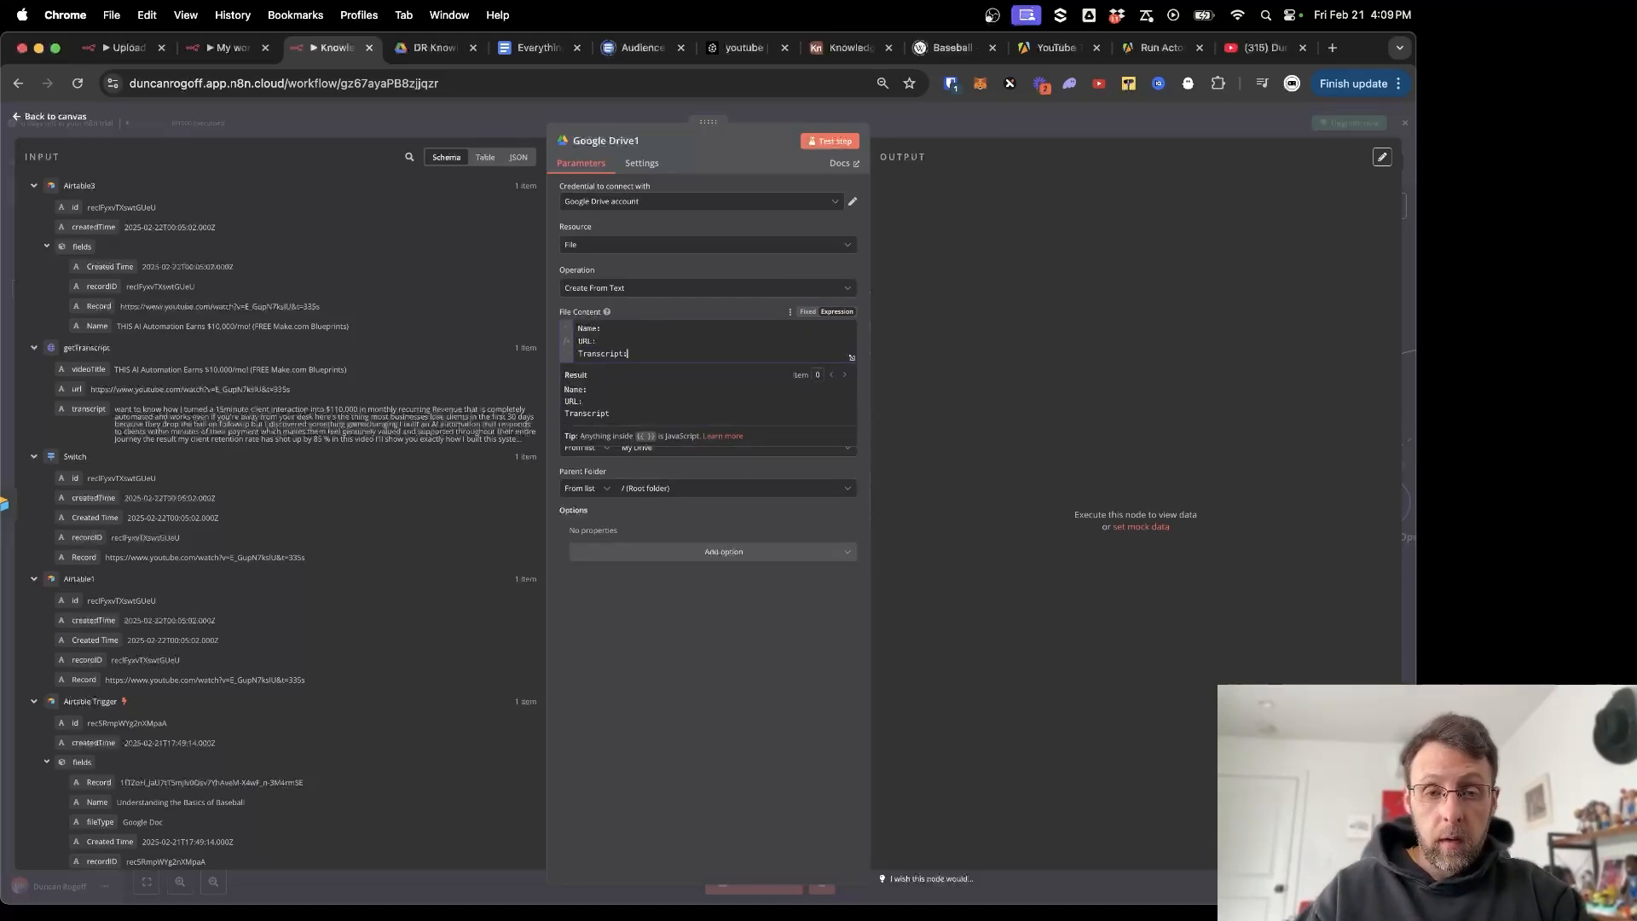
pyautogui.write(':')
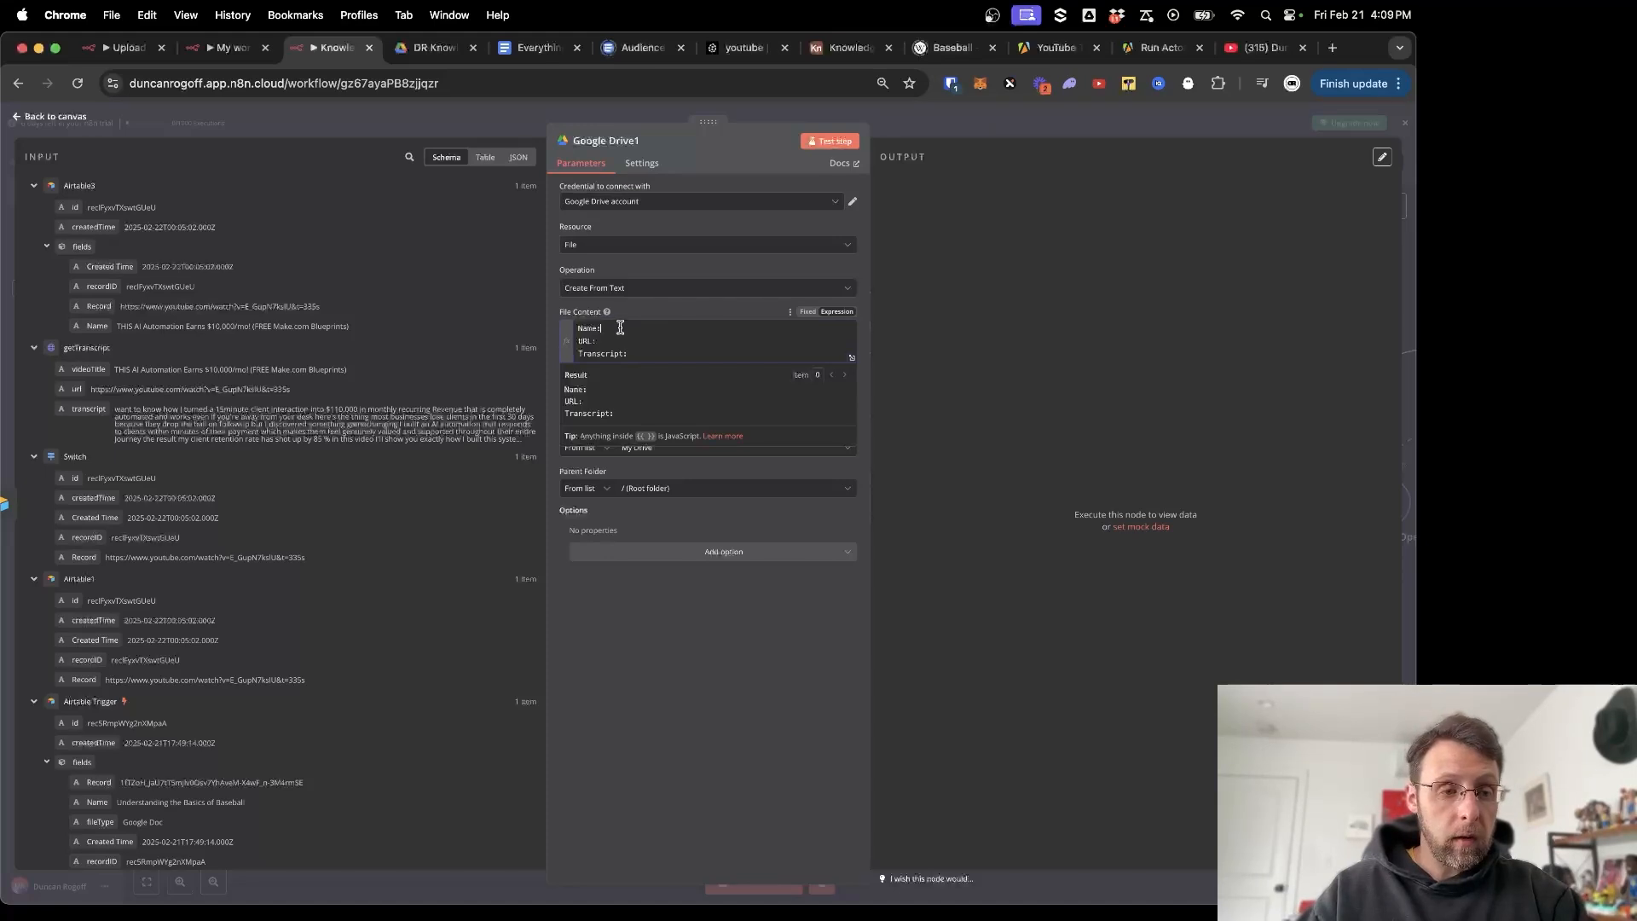
pyautogui.moveTo(89, 371); pyautogui.dragTo(603, 329)
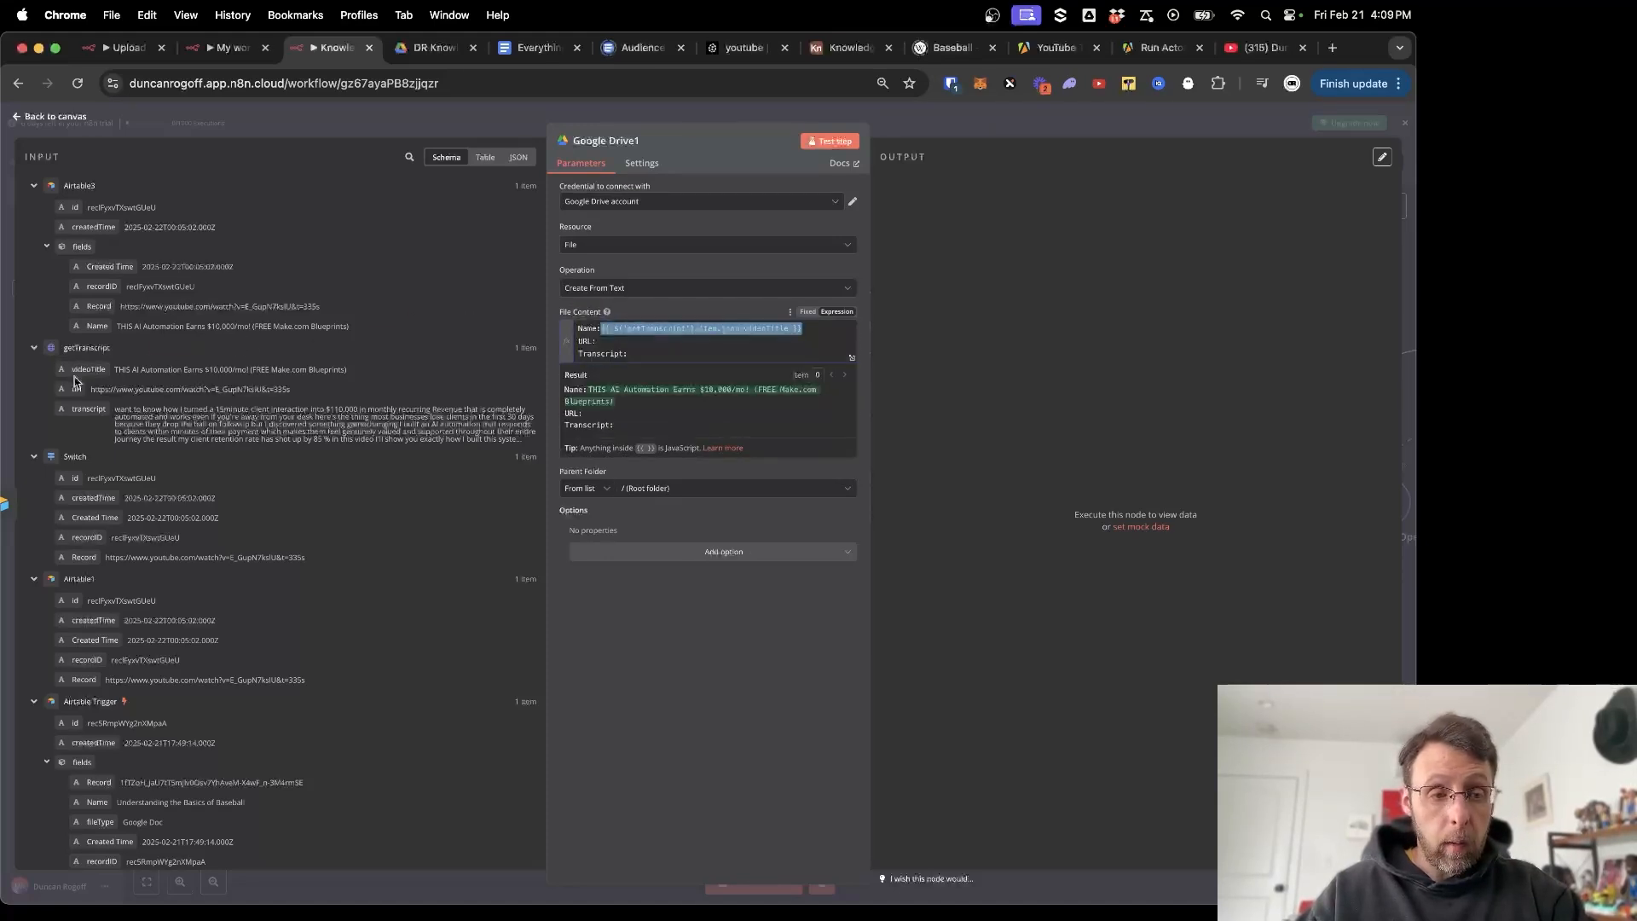
pyautogui.moveTo(78, 388); pyautogui.dragTo(634, 341)
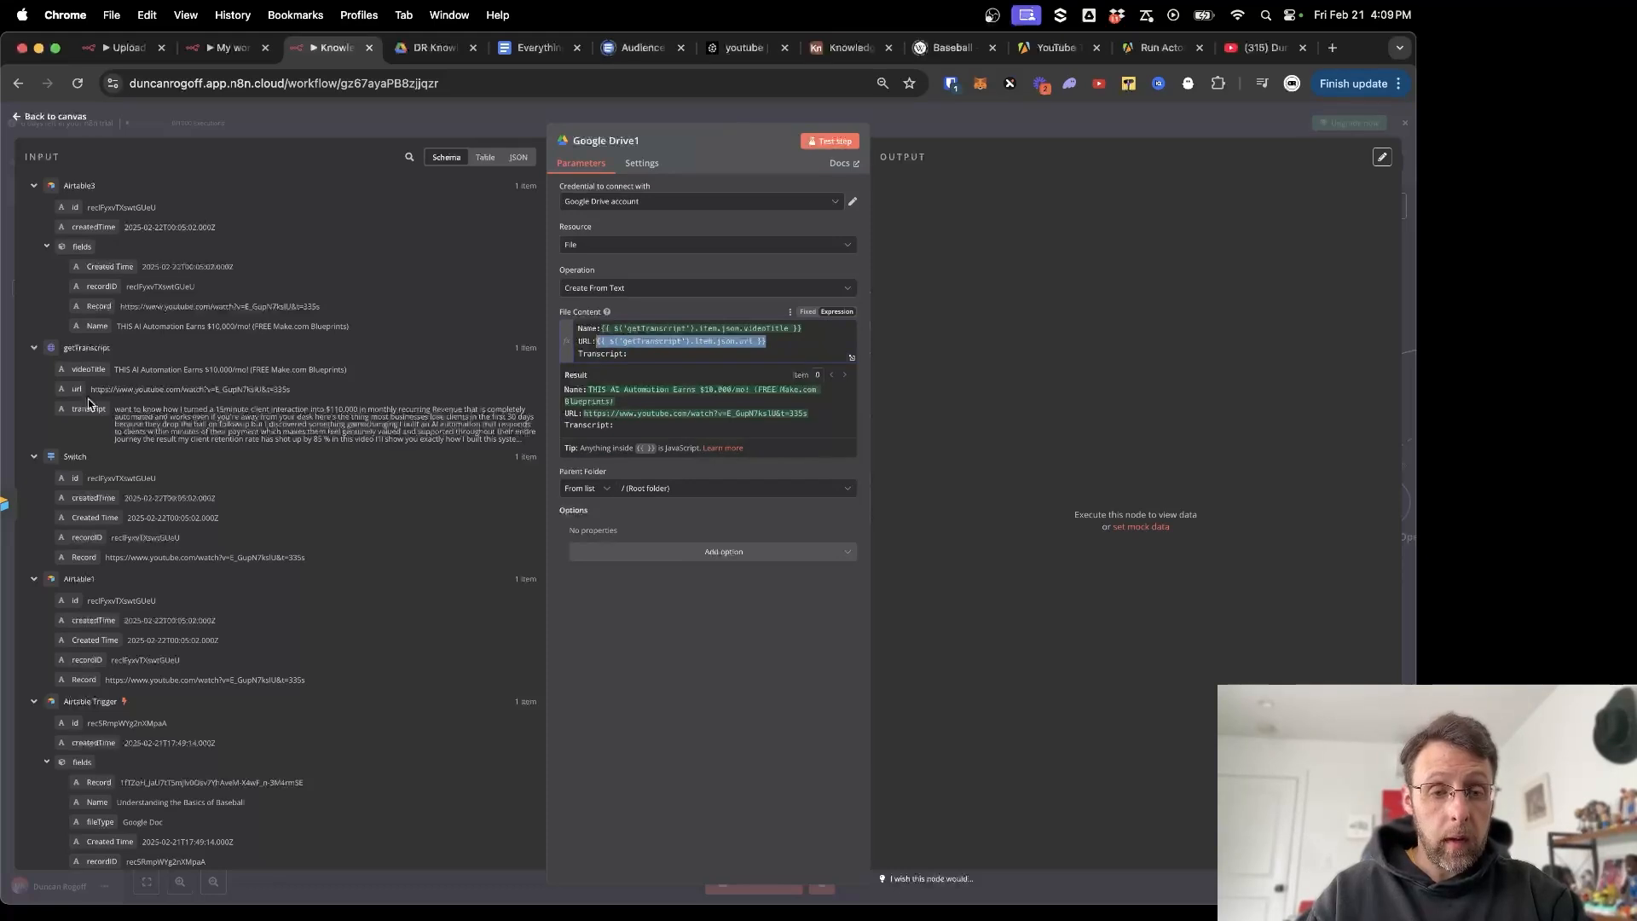
pyautogui.moveTo(88, 410); pyautogui.dragTo(636, 353)
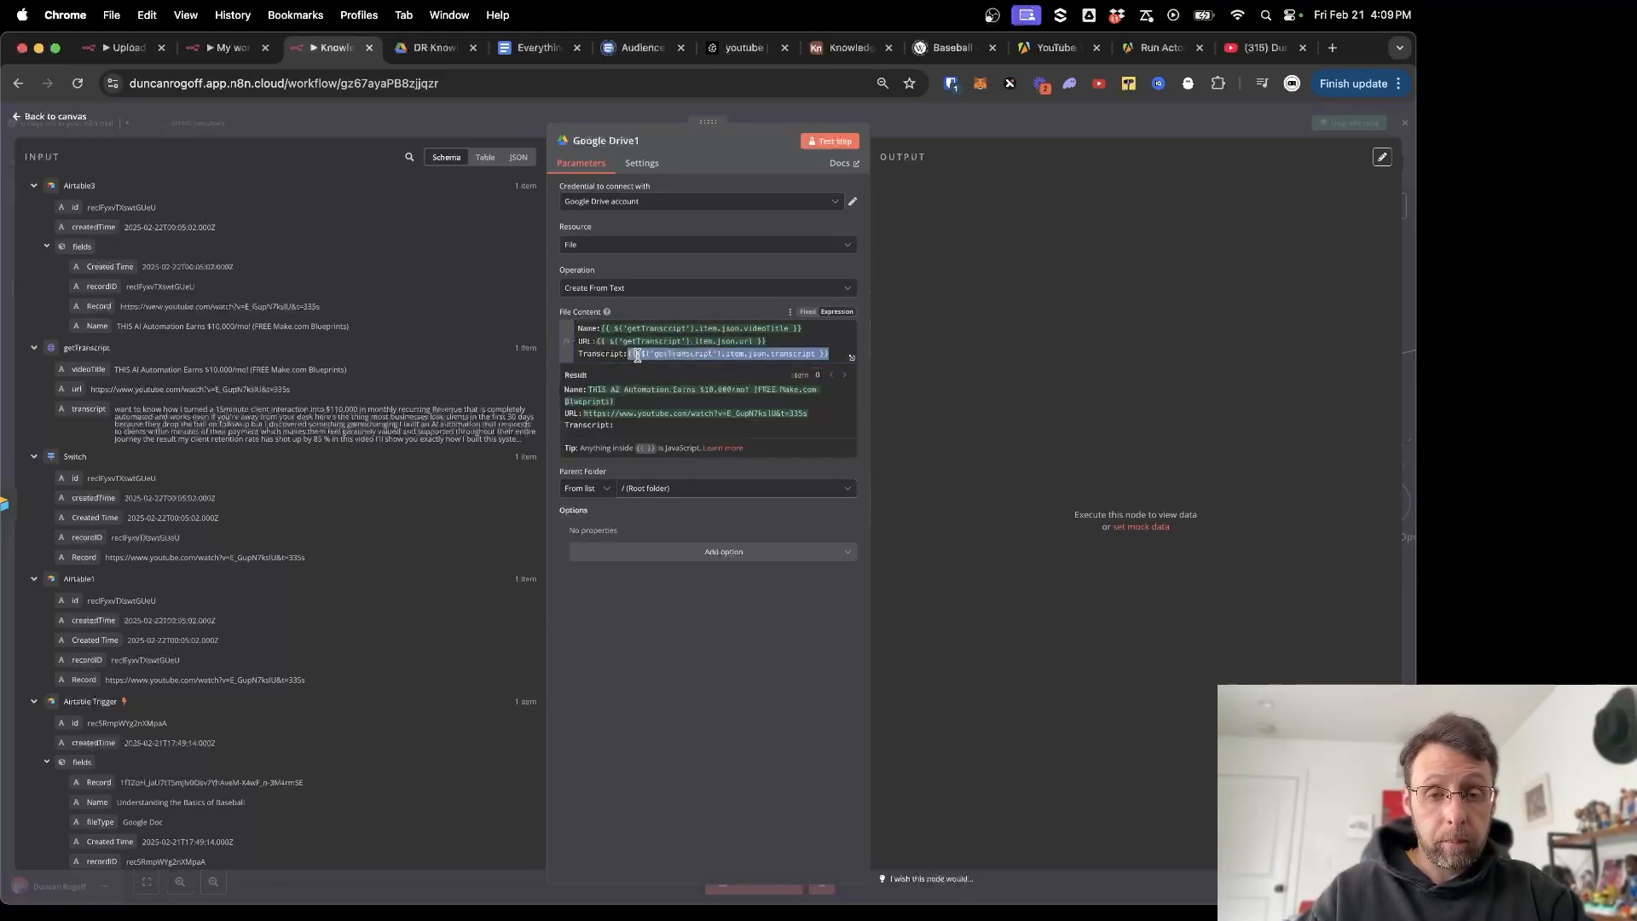
# Name the file with videoTitle and set its parent folder to DR Knowledge Base.
pyautogui.click(713, 691)
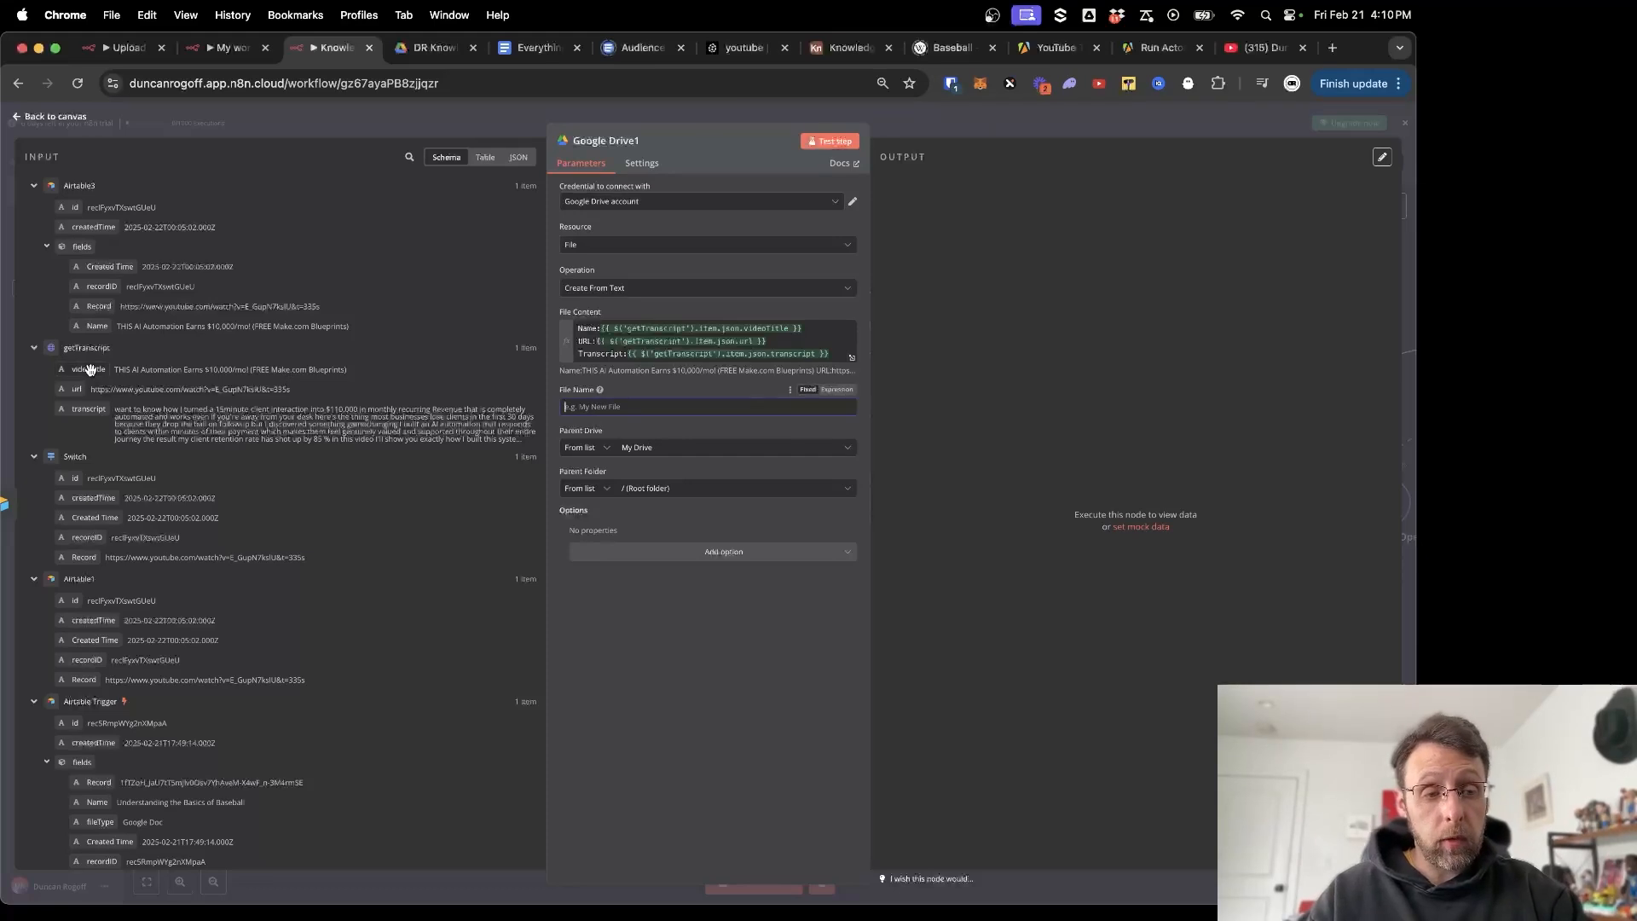
pyautogui.moveTo(88, 369); pyautogui.dragTo(636, 407)
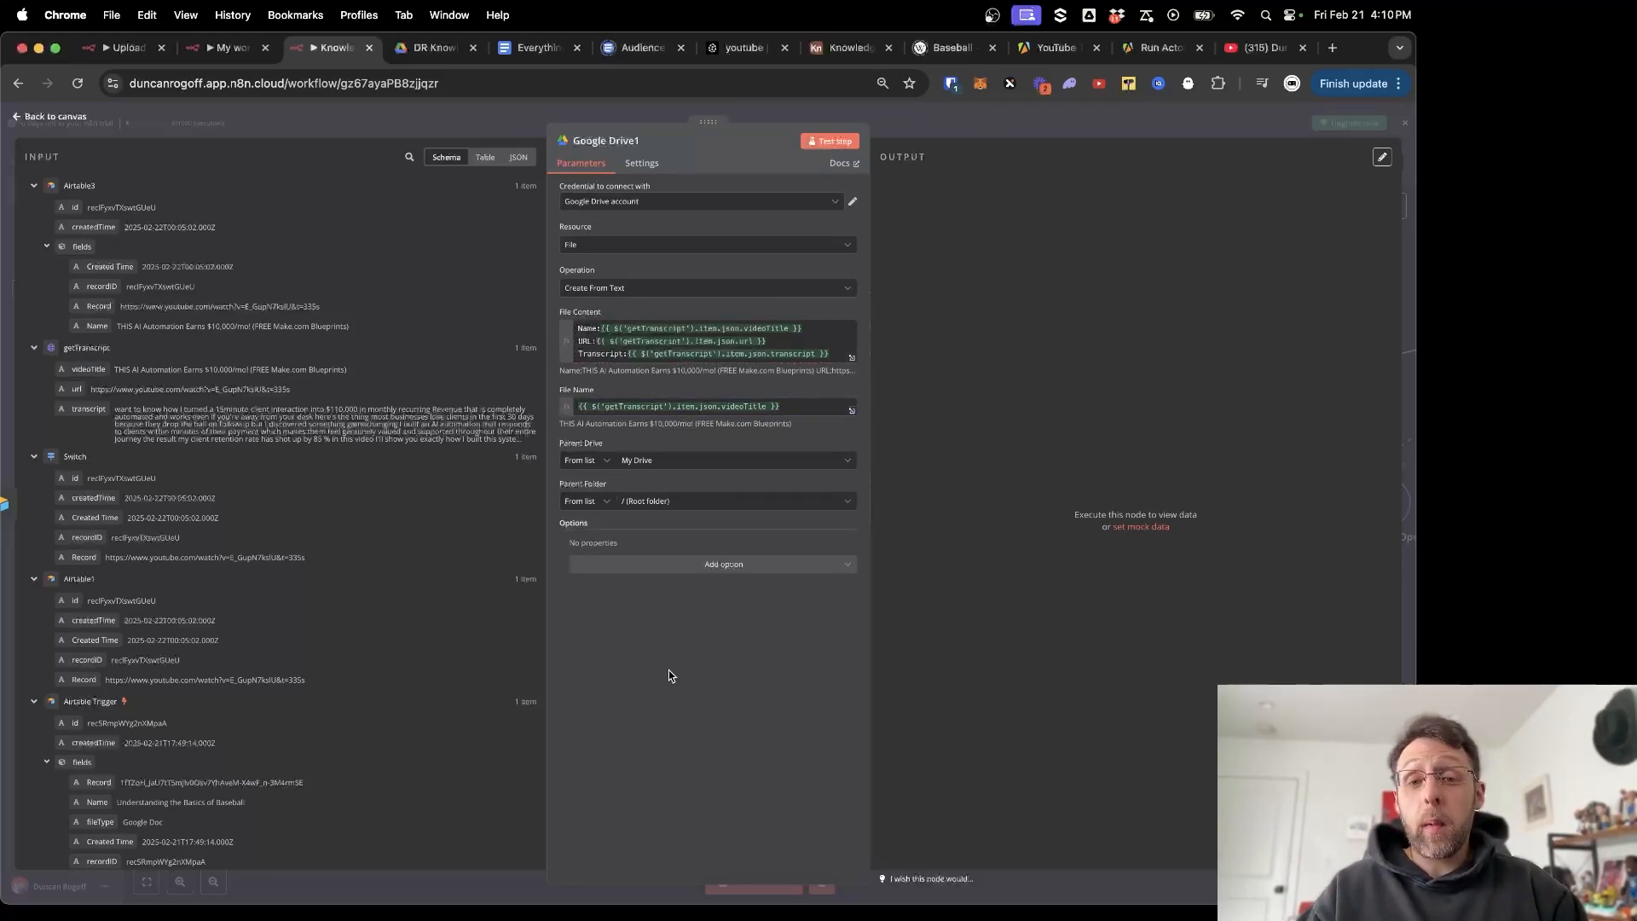
pyautogui.click(688, 504)
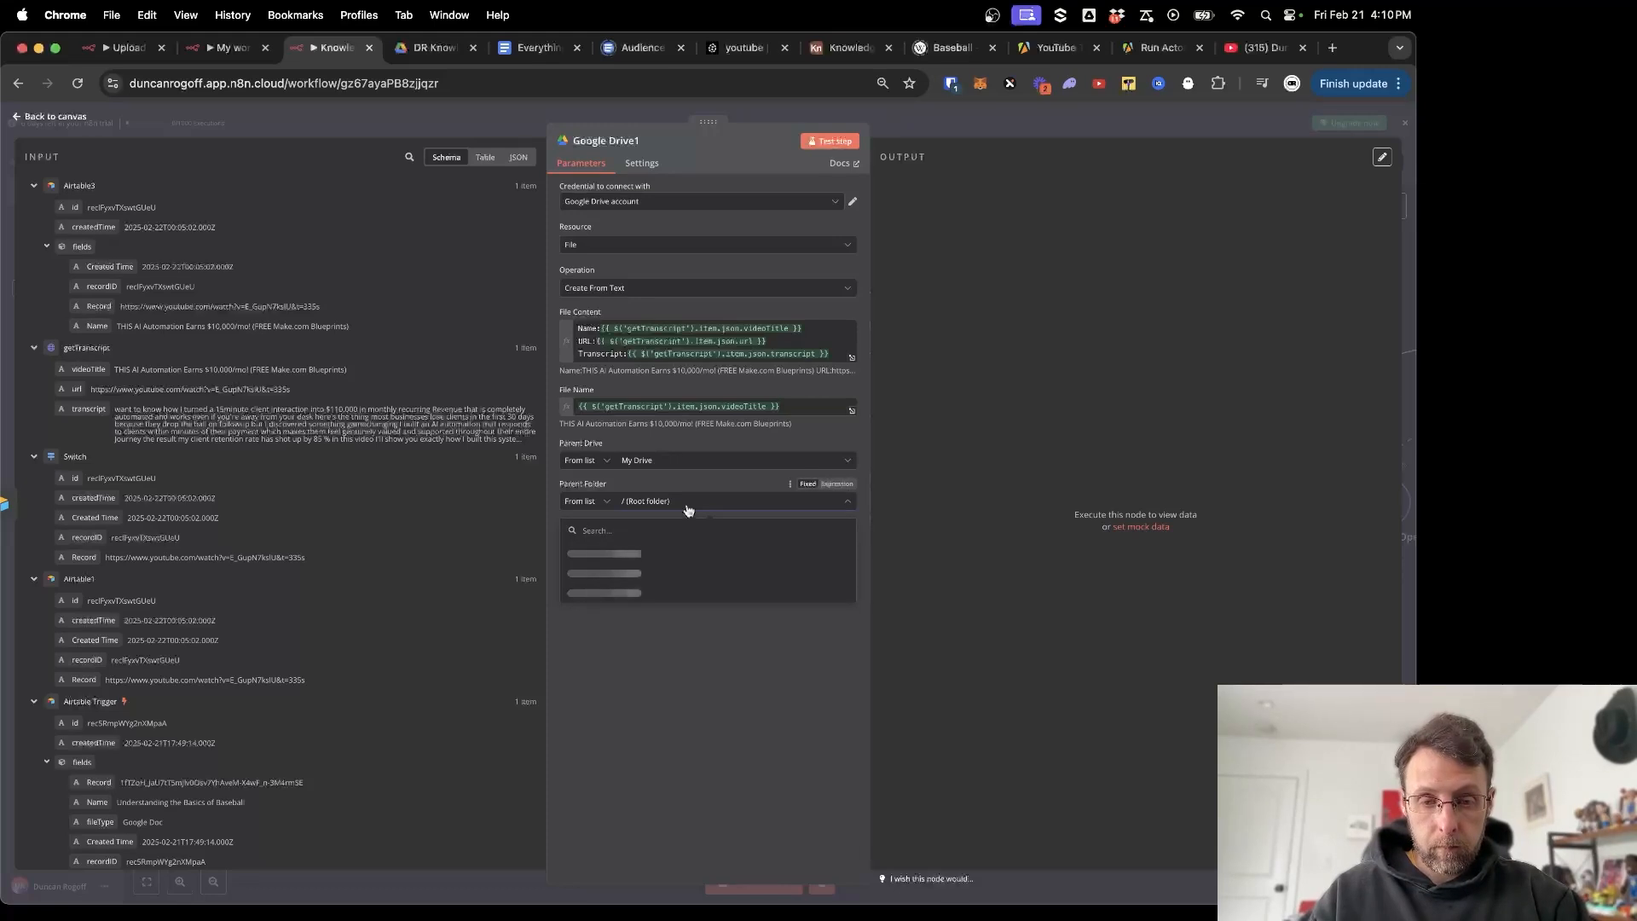
pyautogui.write('kn')
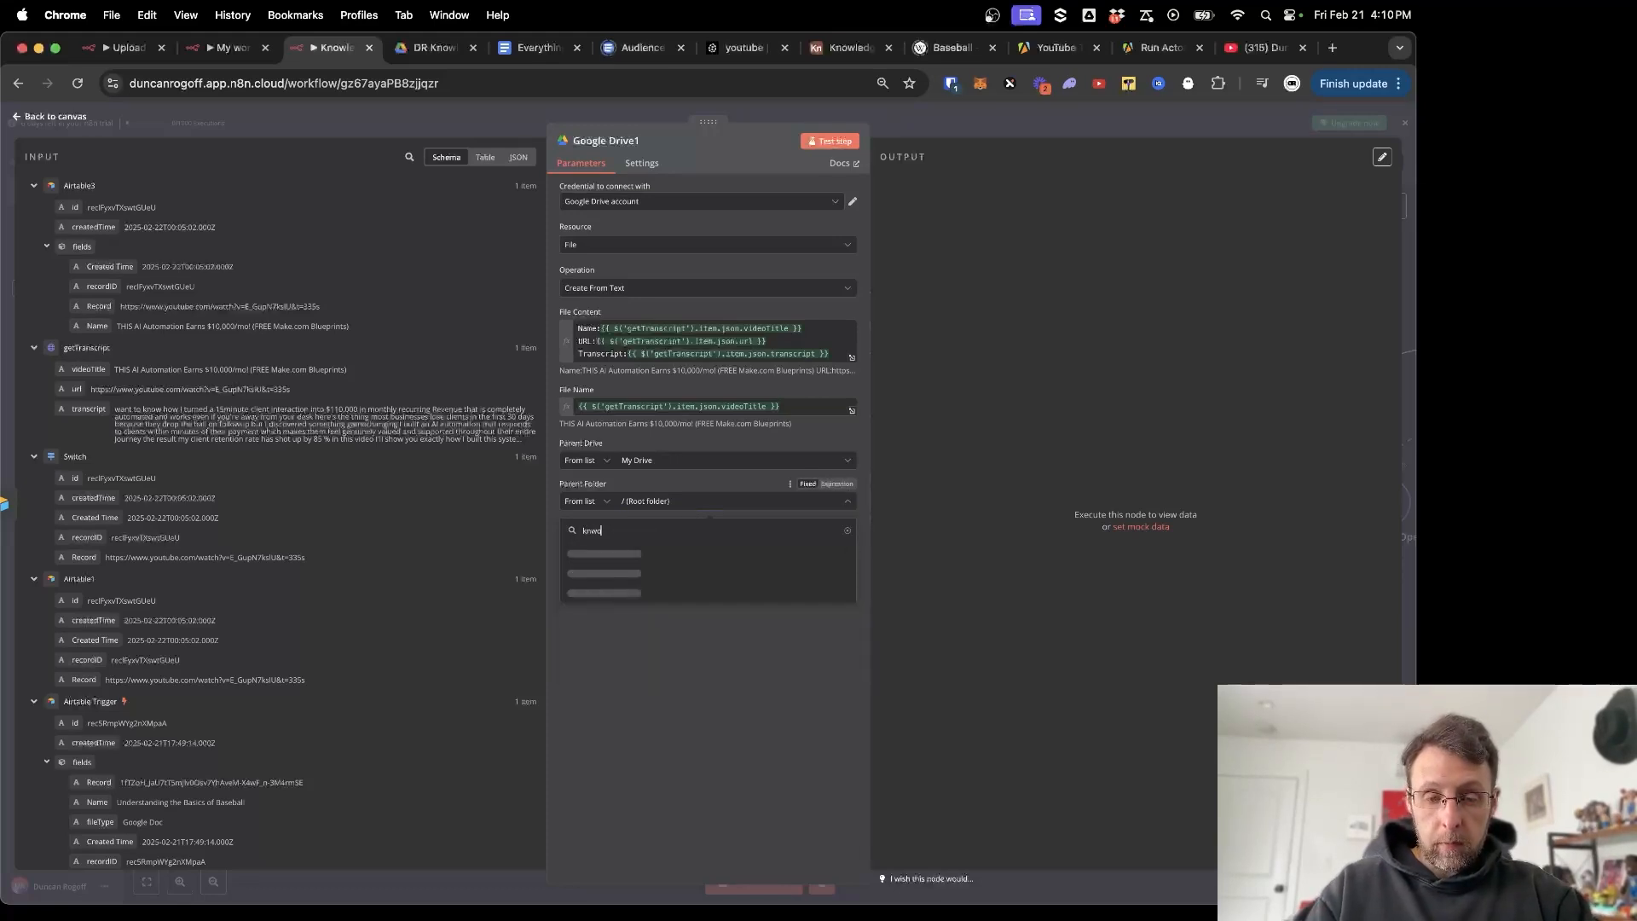
pyautogui.write('owle')
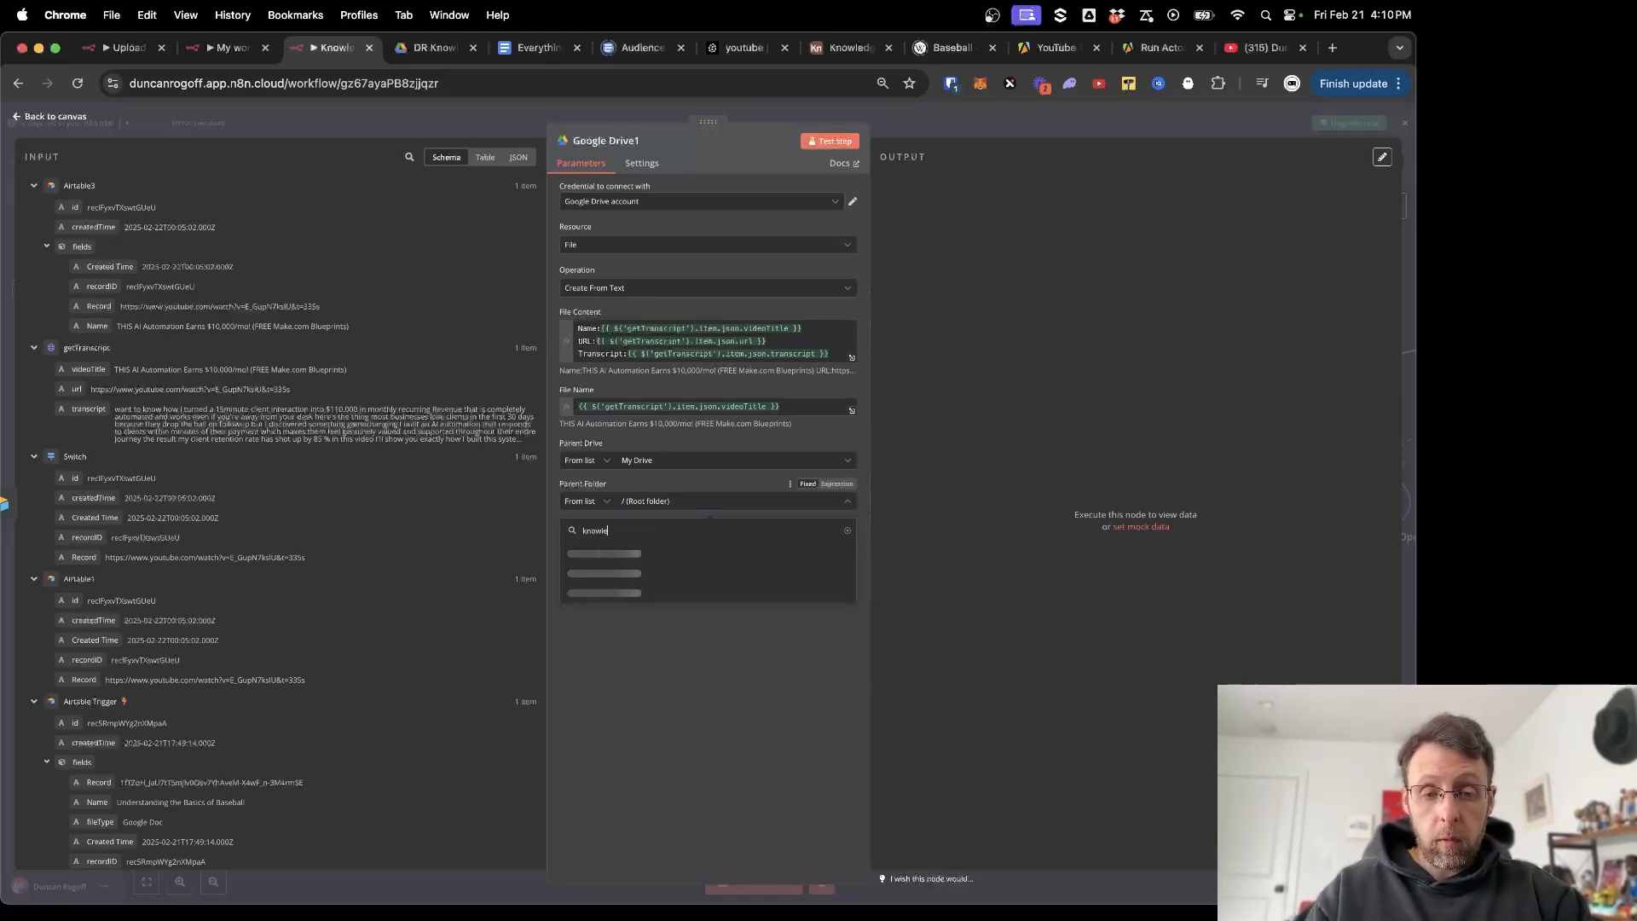
pyautogui.write('d')
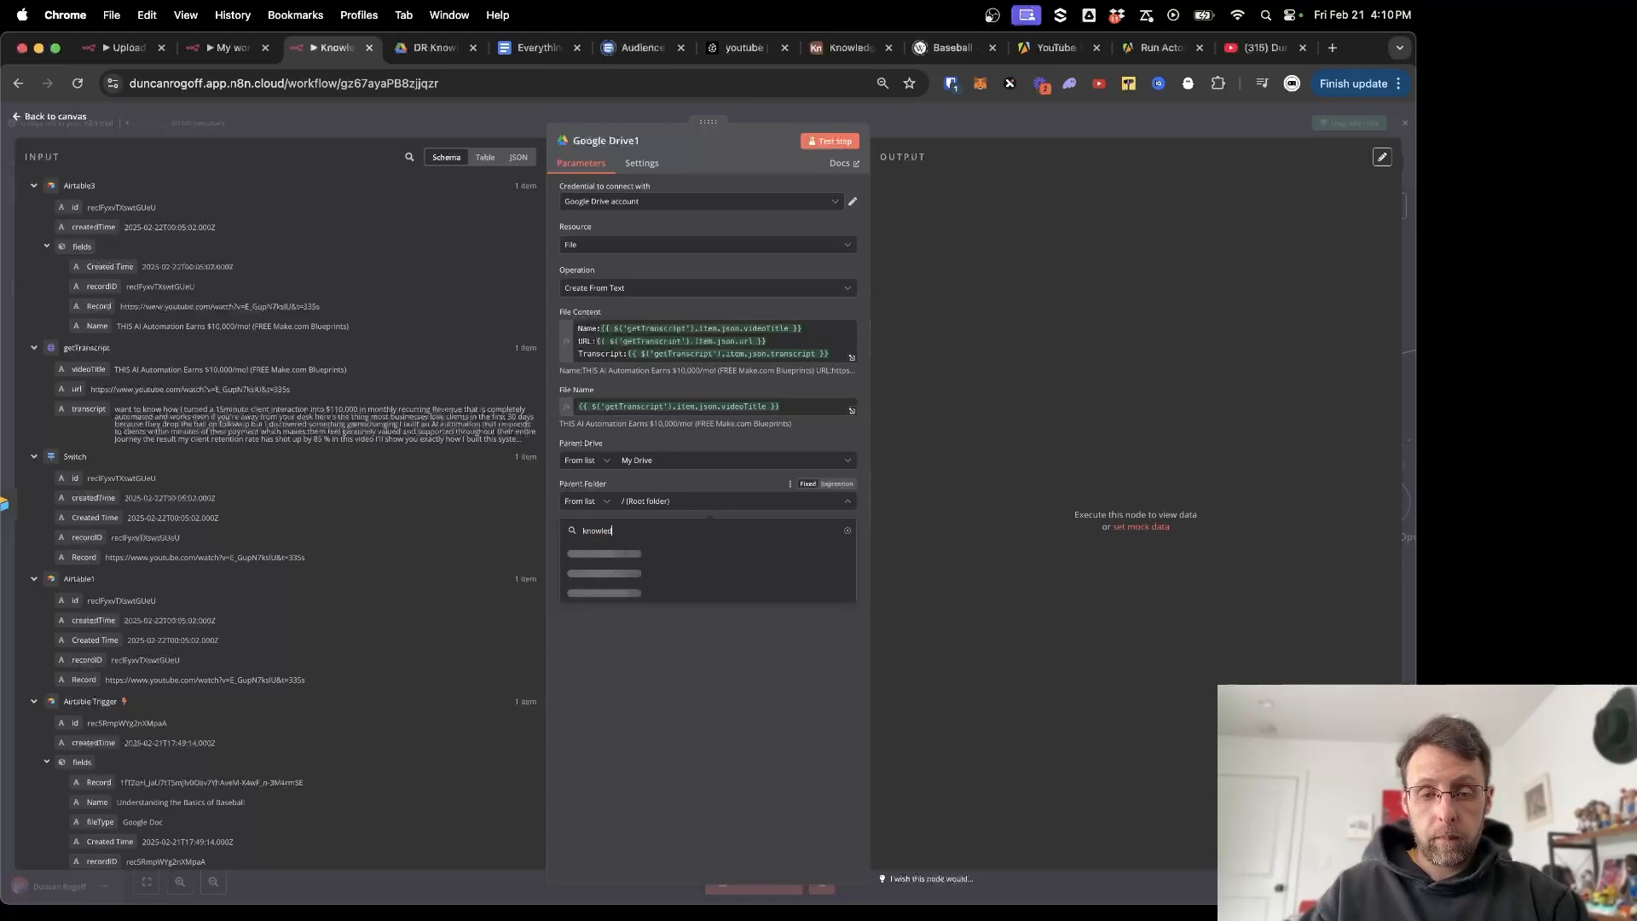
pyautogui.click(616, 553)
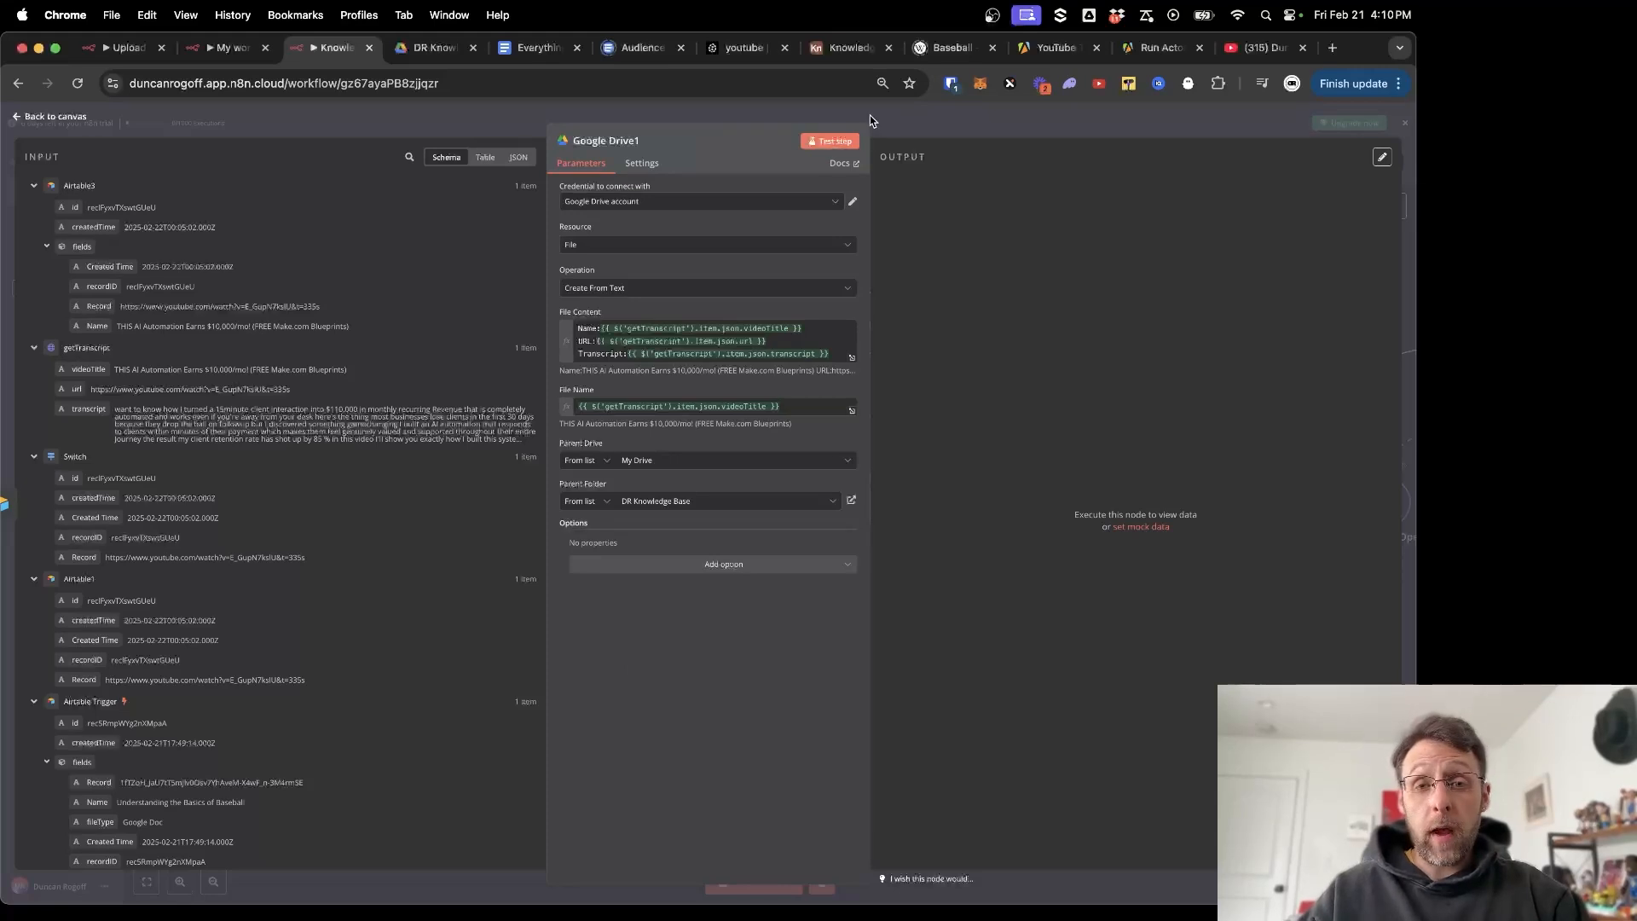
# Test Google Drive1 to create the file, then view the DR Knowledge Base folder in Drive.
pyautogui.click(829, 140)
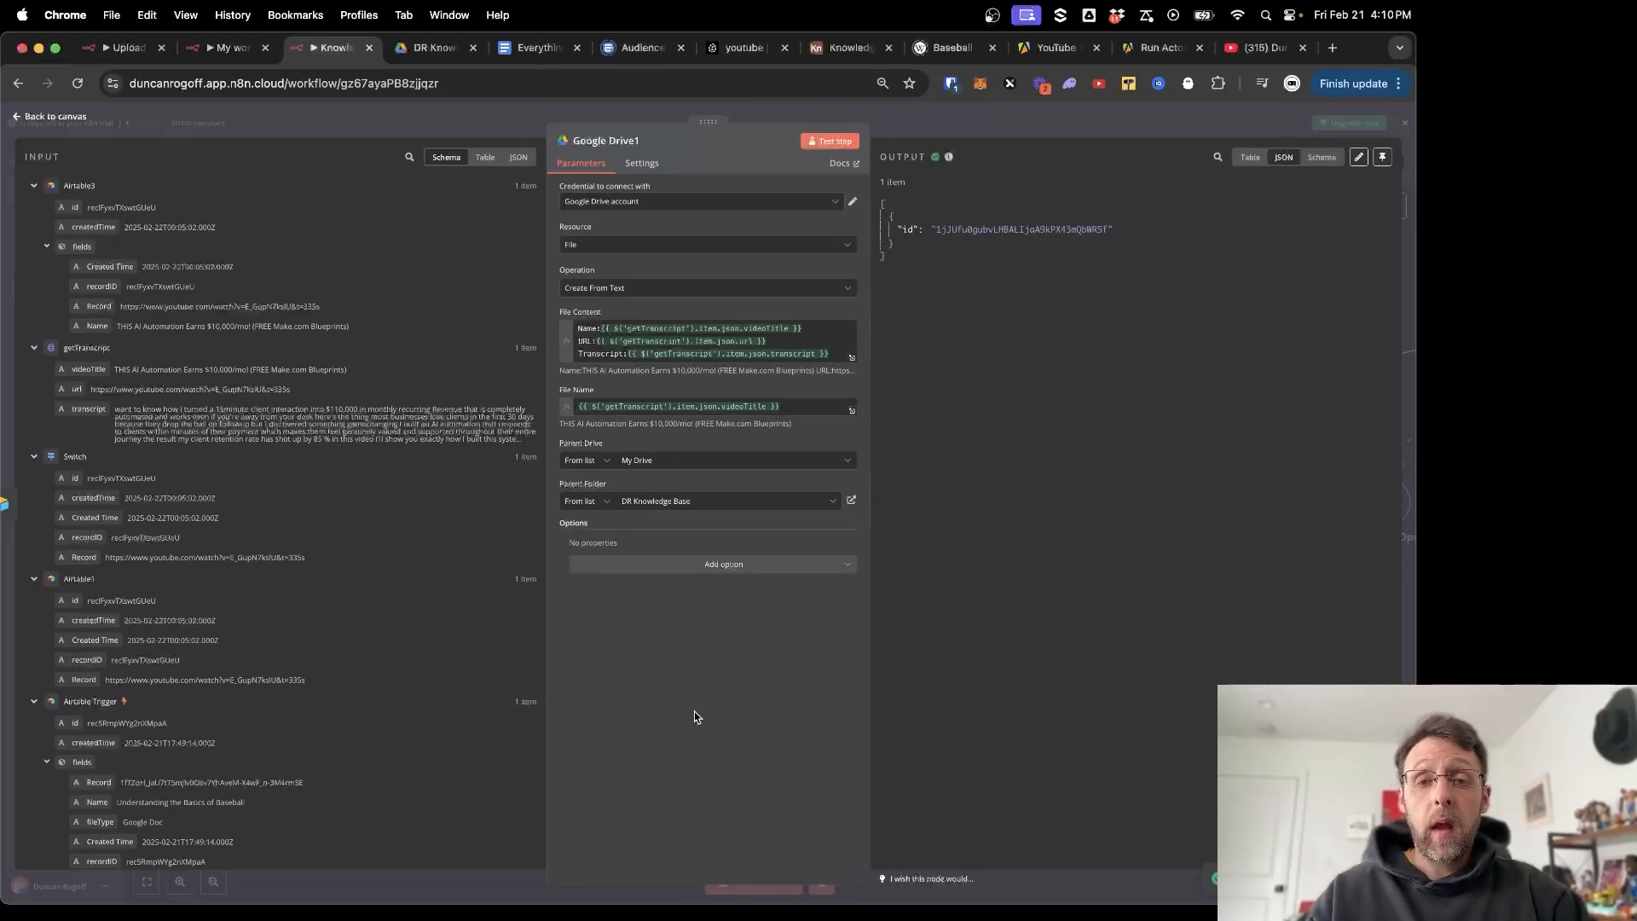
pyautogui.moveTo(941, 229); pyautogui.dragTo(1091, 237)
pyautogui.click(1074, 355)
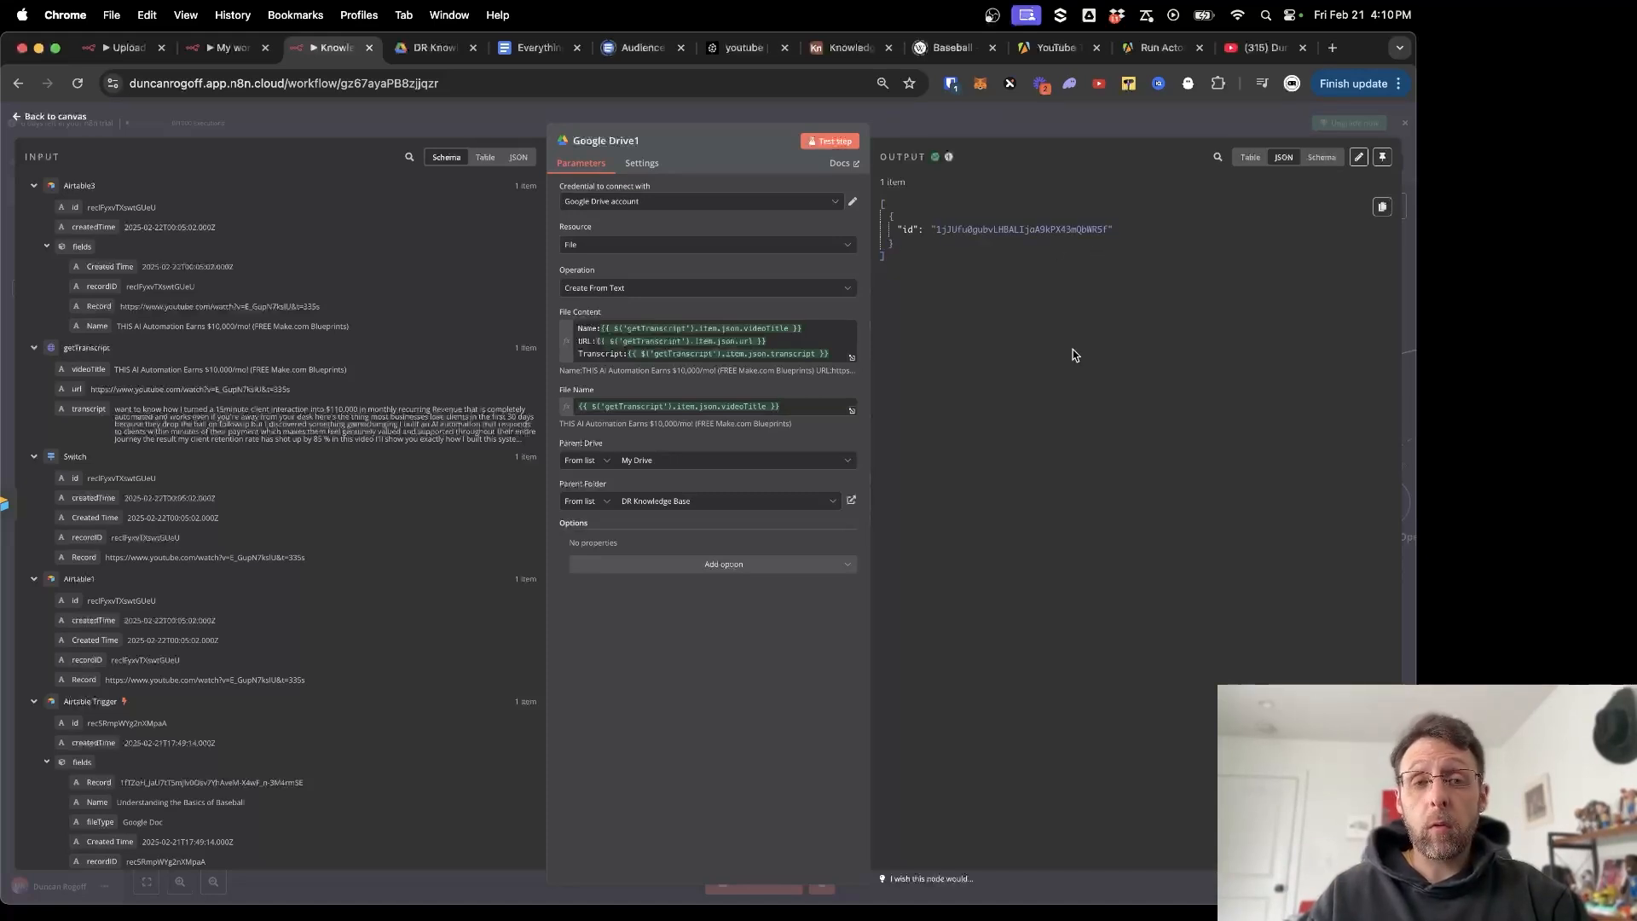
pyautogui.click(439, 50)
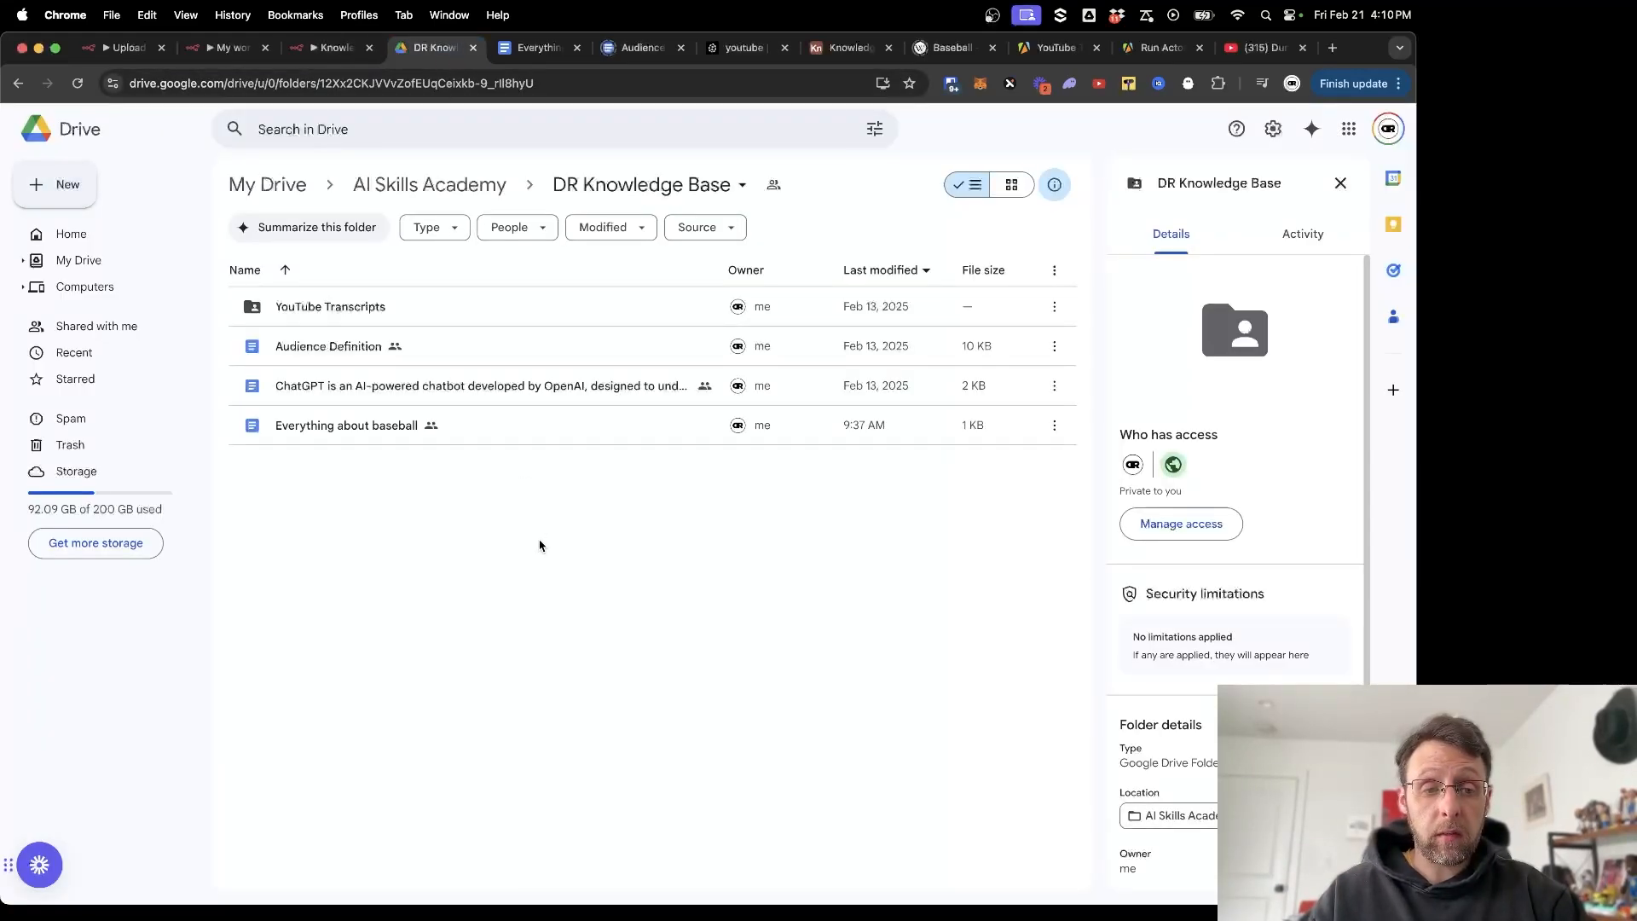
# Refresh DR Knowledge Base, preview the new transcript file's text, and go back to n8n.
pyautogui.press('super+r')
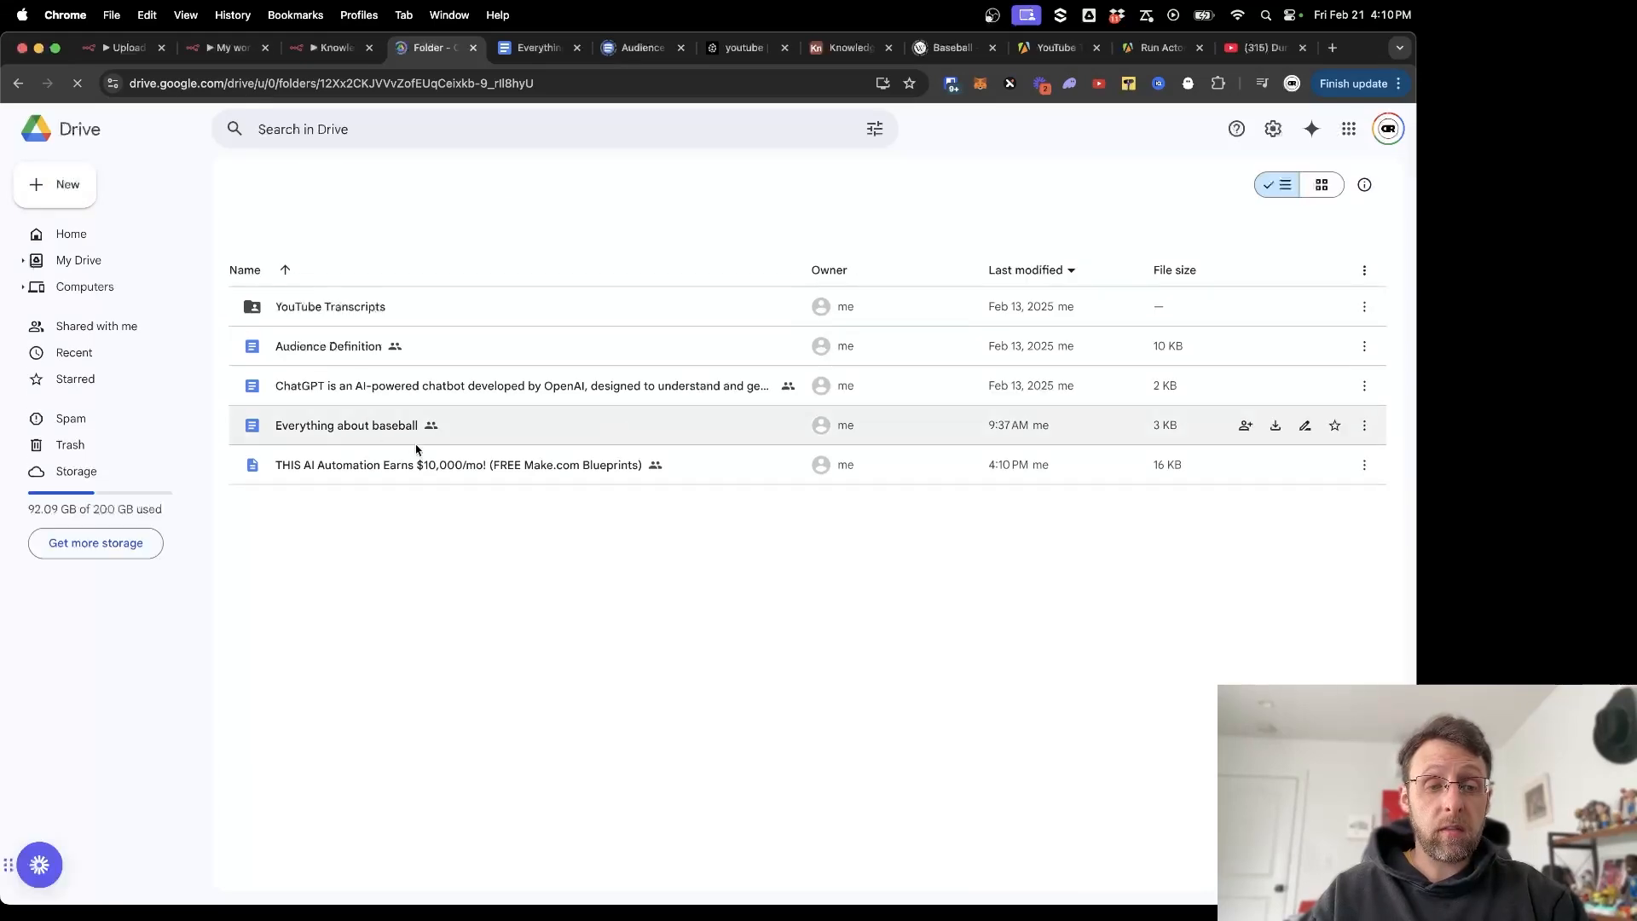
pyautogui.doubleClick(357, 478)
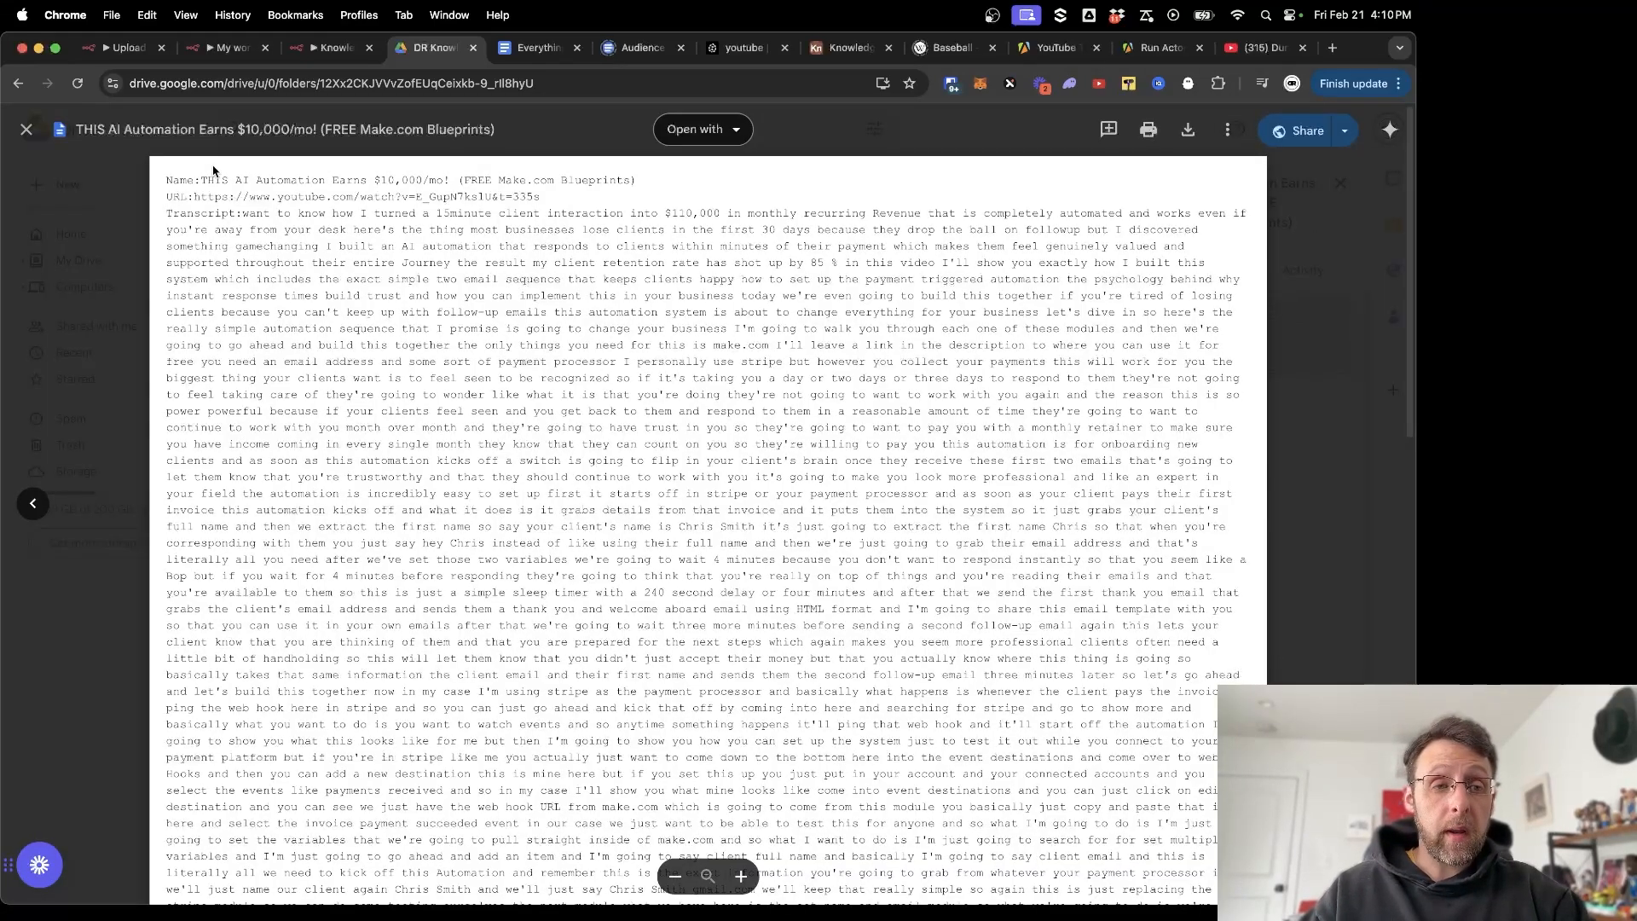
pyautogui.moveTo(187, 180); pyautogui.dragTo(328, 235)
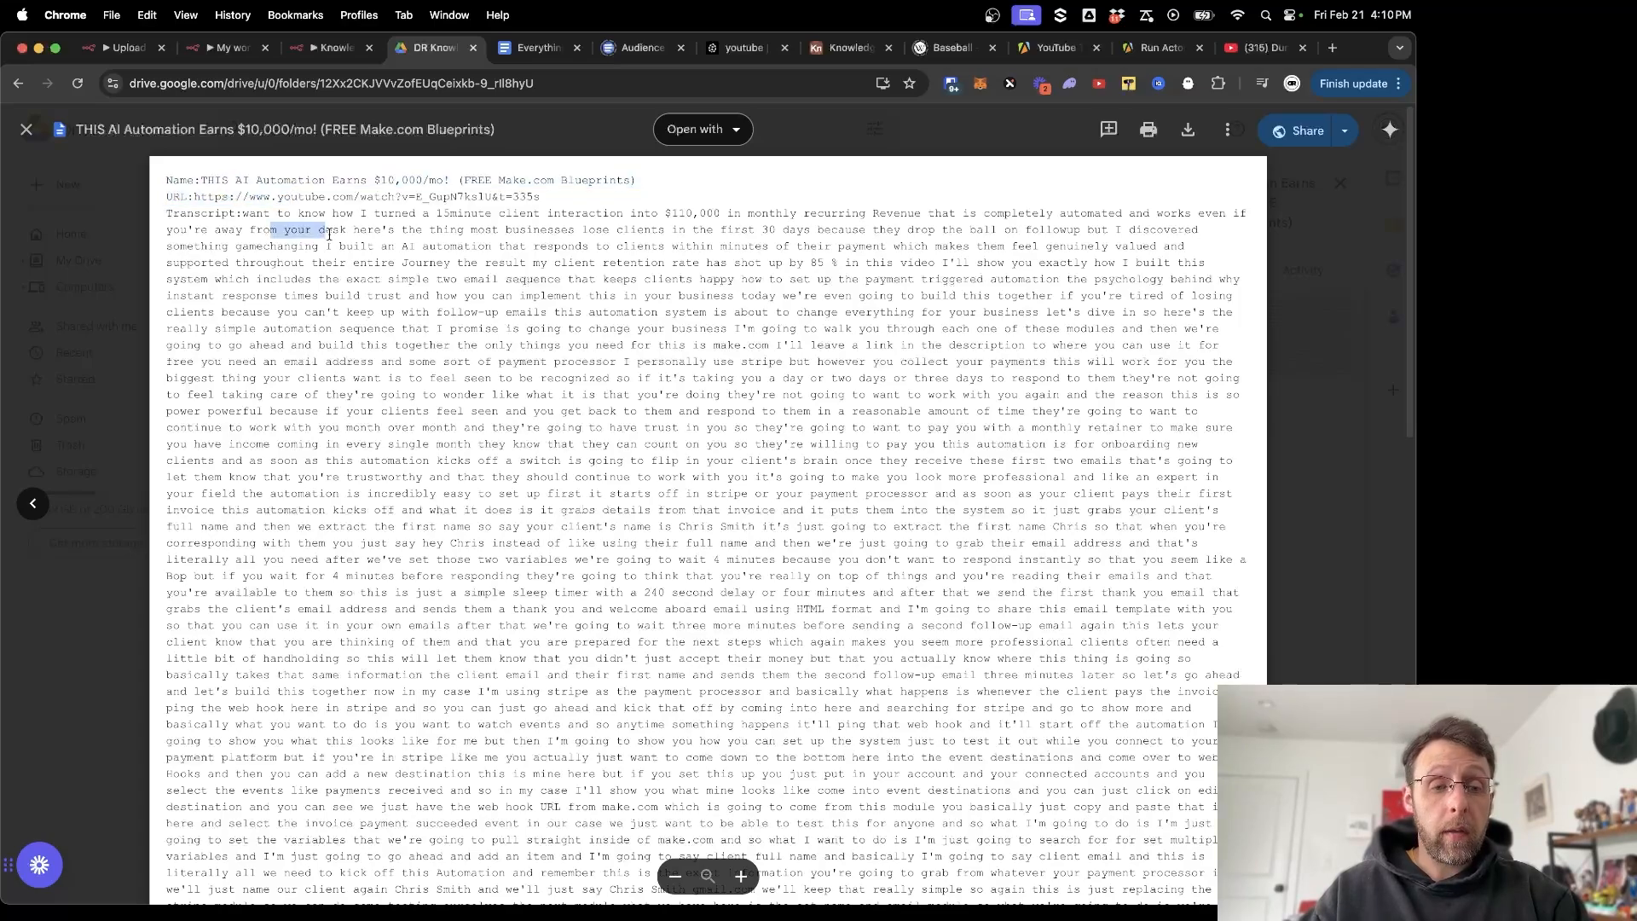
pyautogui.scroll(-15, 517, 461)
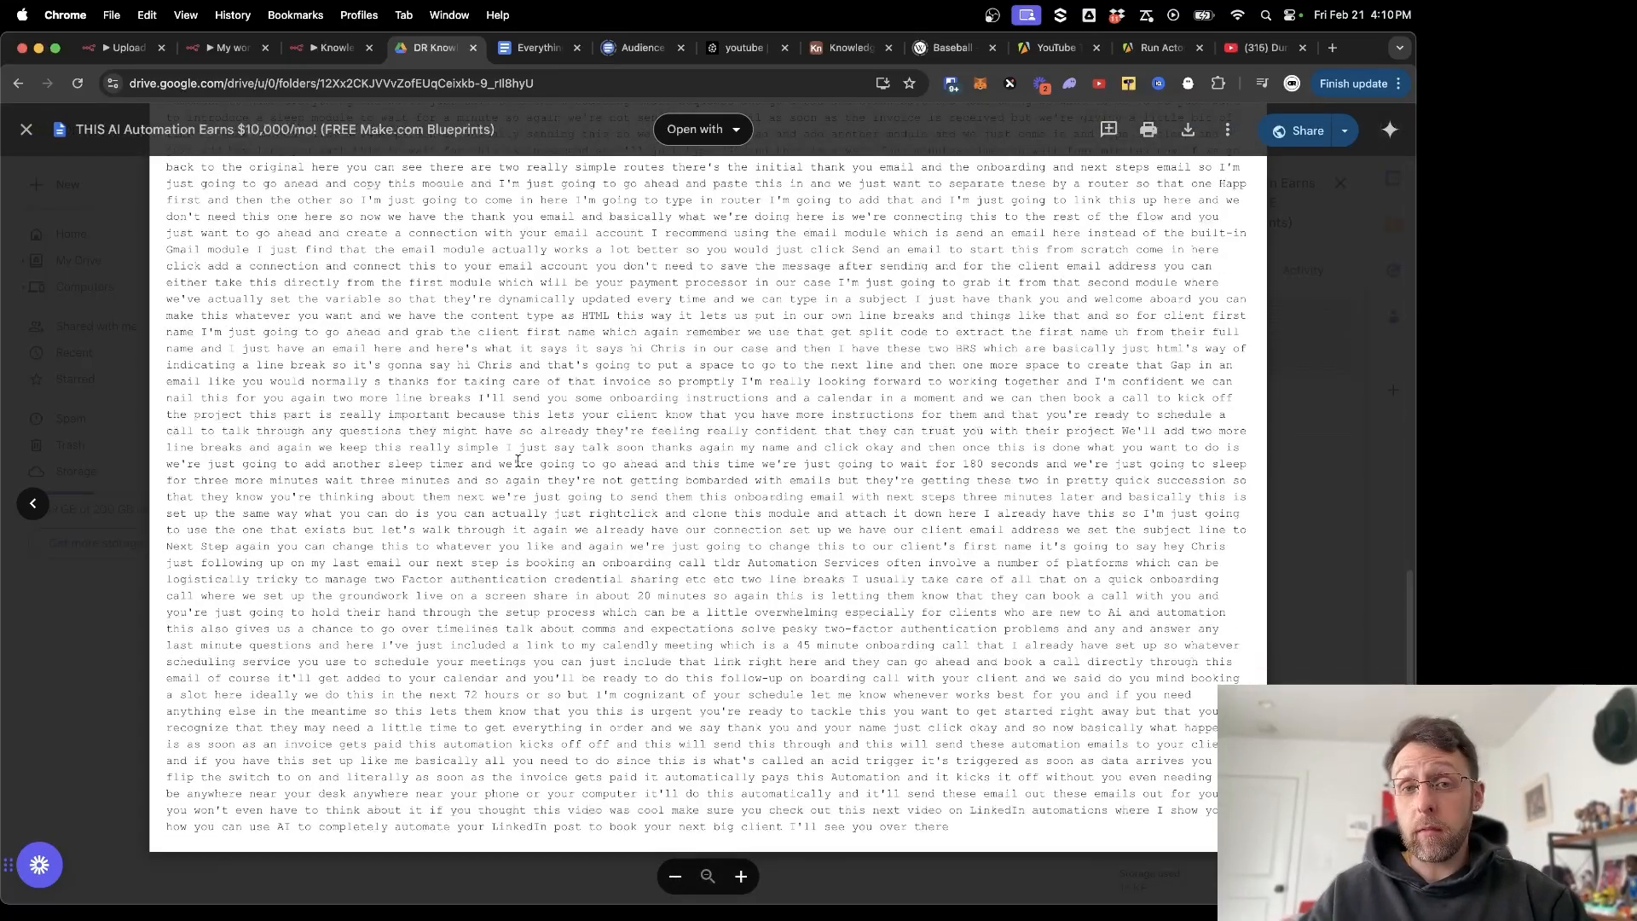
pyautogui.click(332, 48)
pyautogui.hscroll(3, 1041, 335)
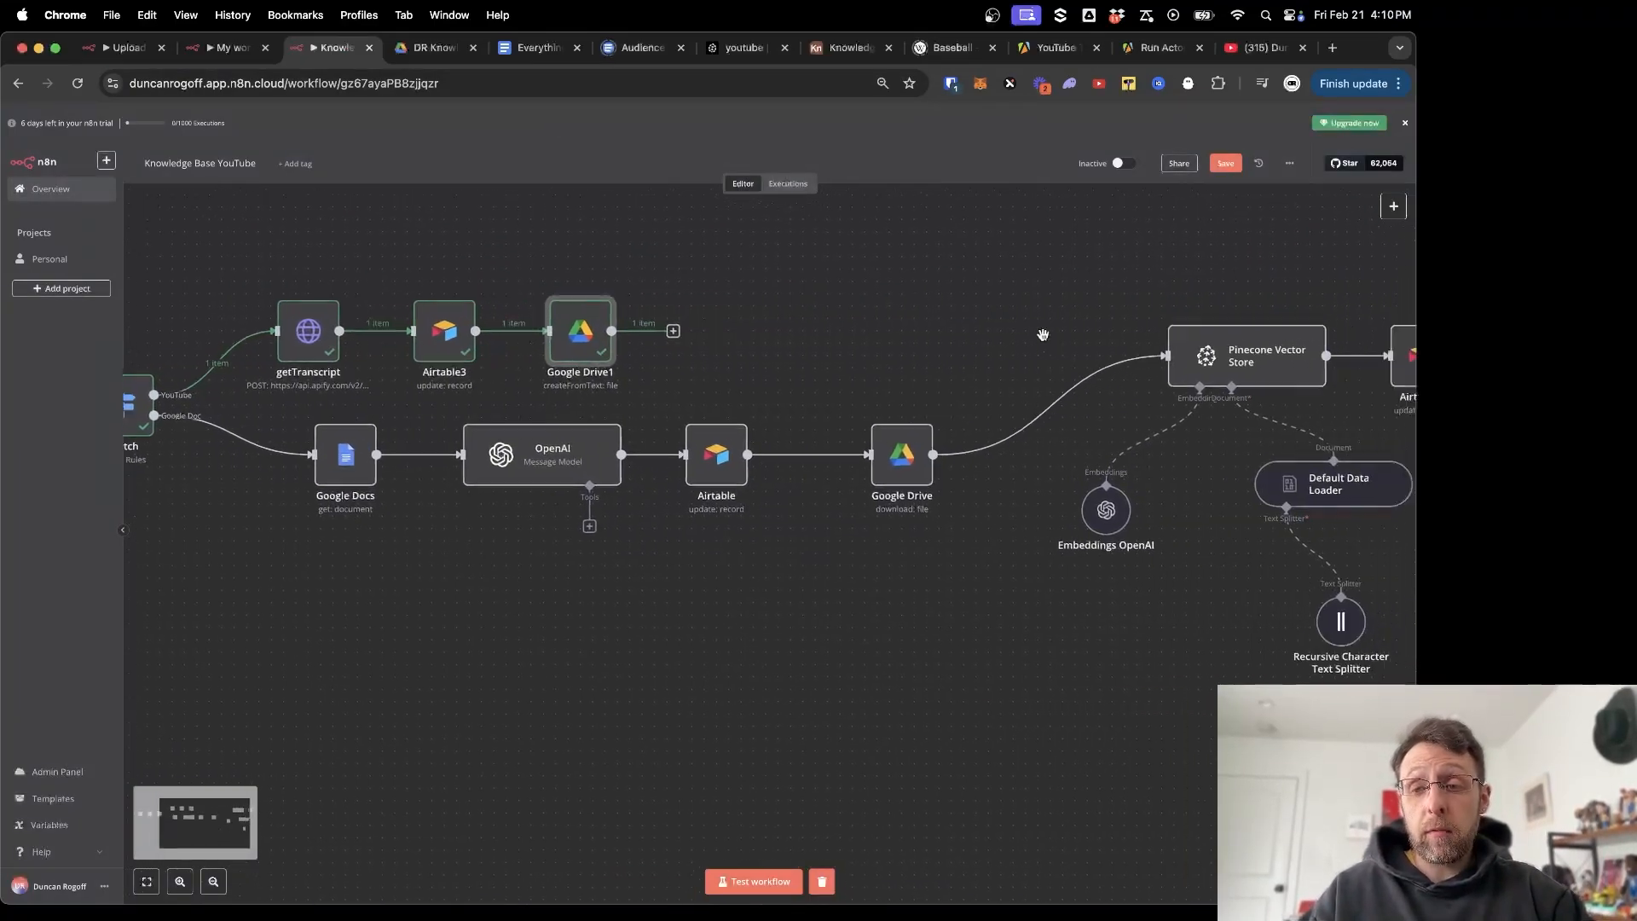
# Add a step after Google Drive1 and pick Google Drive from the 'drive' search.
pyautogui.hscroll(3, 1043, 335)
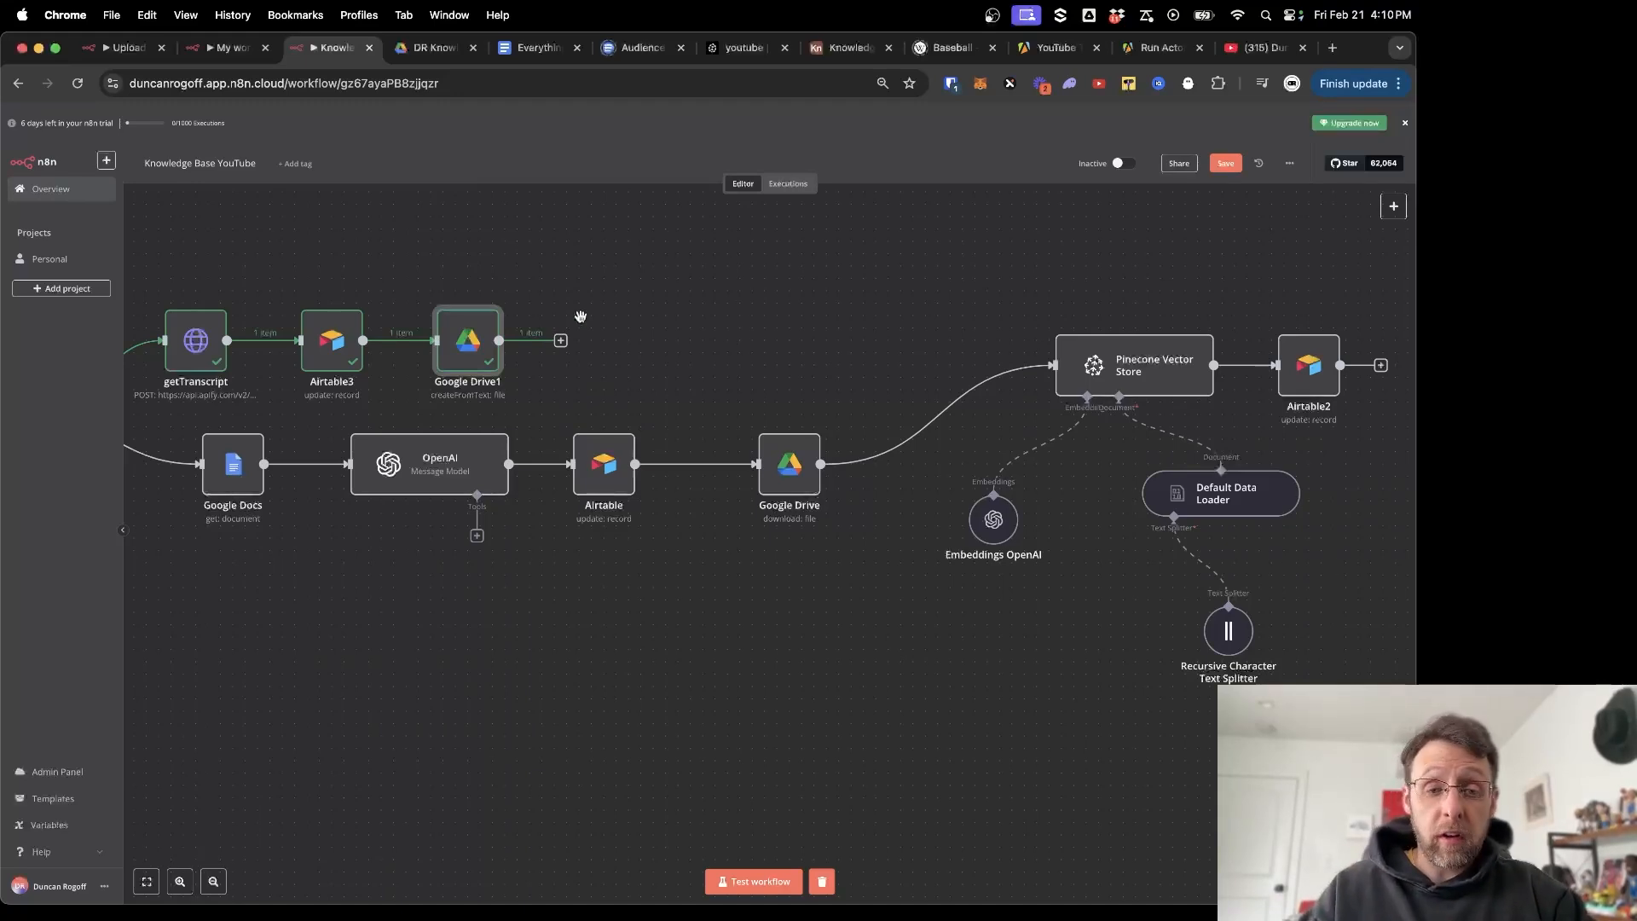
pyautogui.click(561, 341)
pyautogui.write('derive')
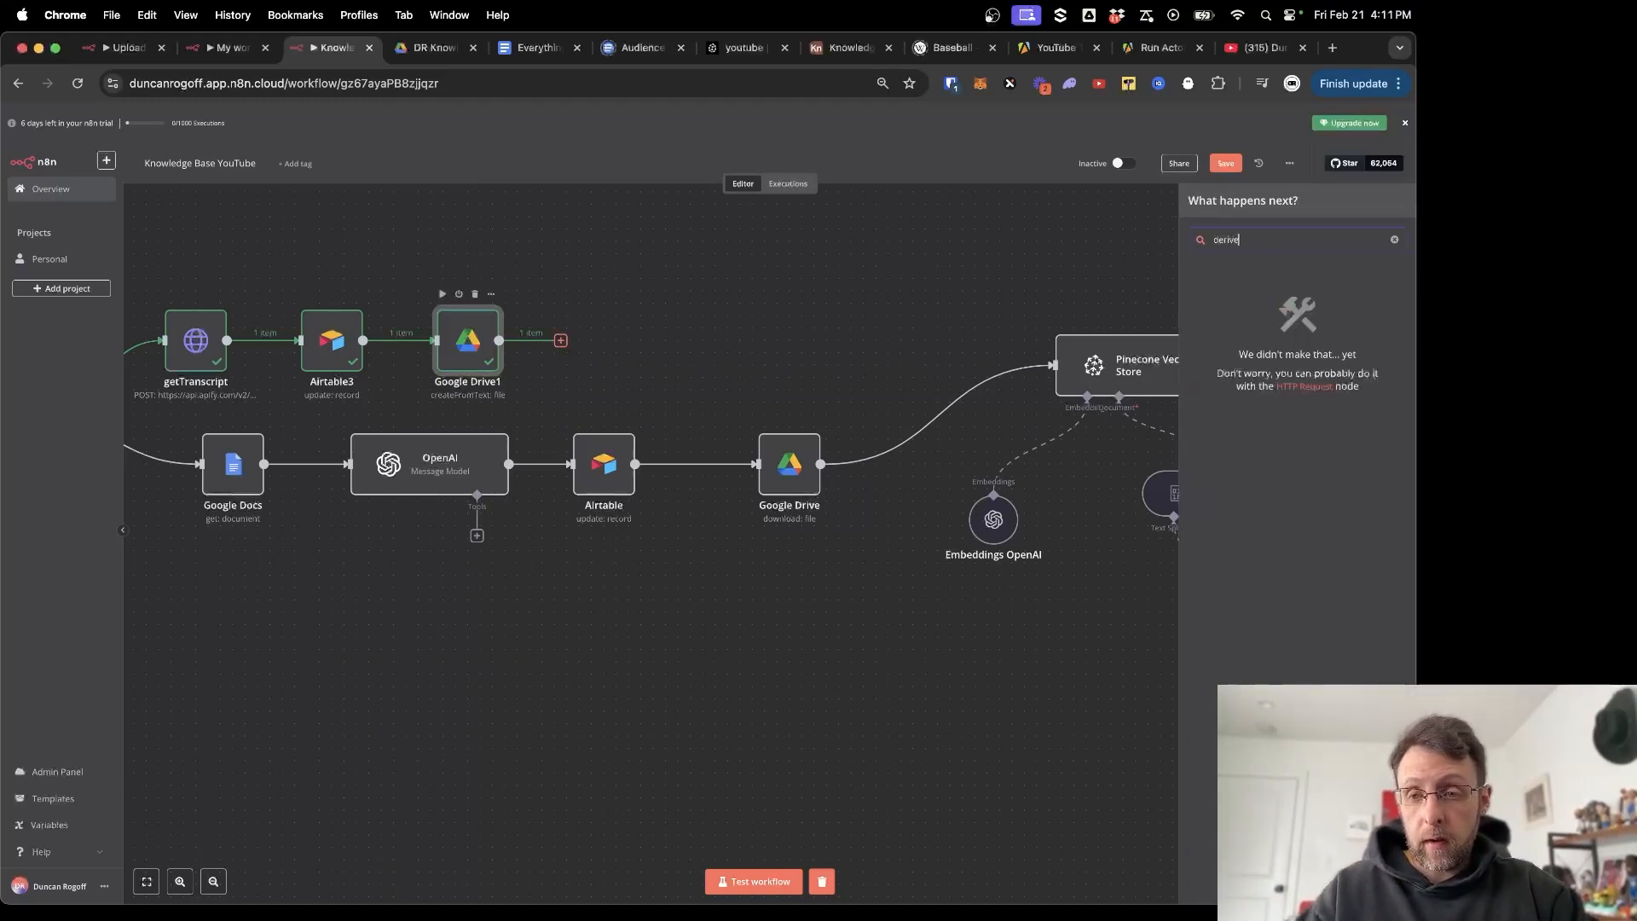
pyautogui.press('BackSpace')
pyautogui.press('BackSpace')
pyautogui.press('BackSpace')
pyautogui.press('BackSpace')
pyautogui.press('BackSpace')
pyautogui.write('drive')
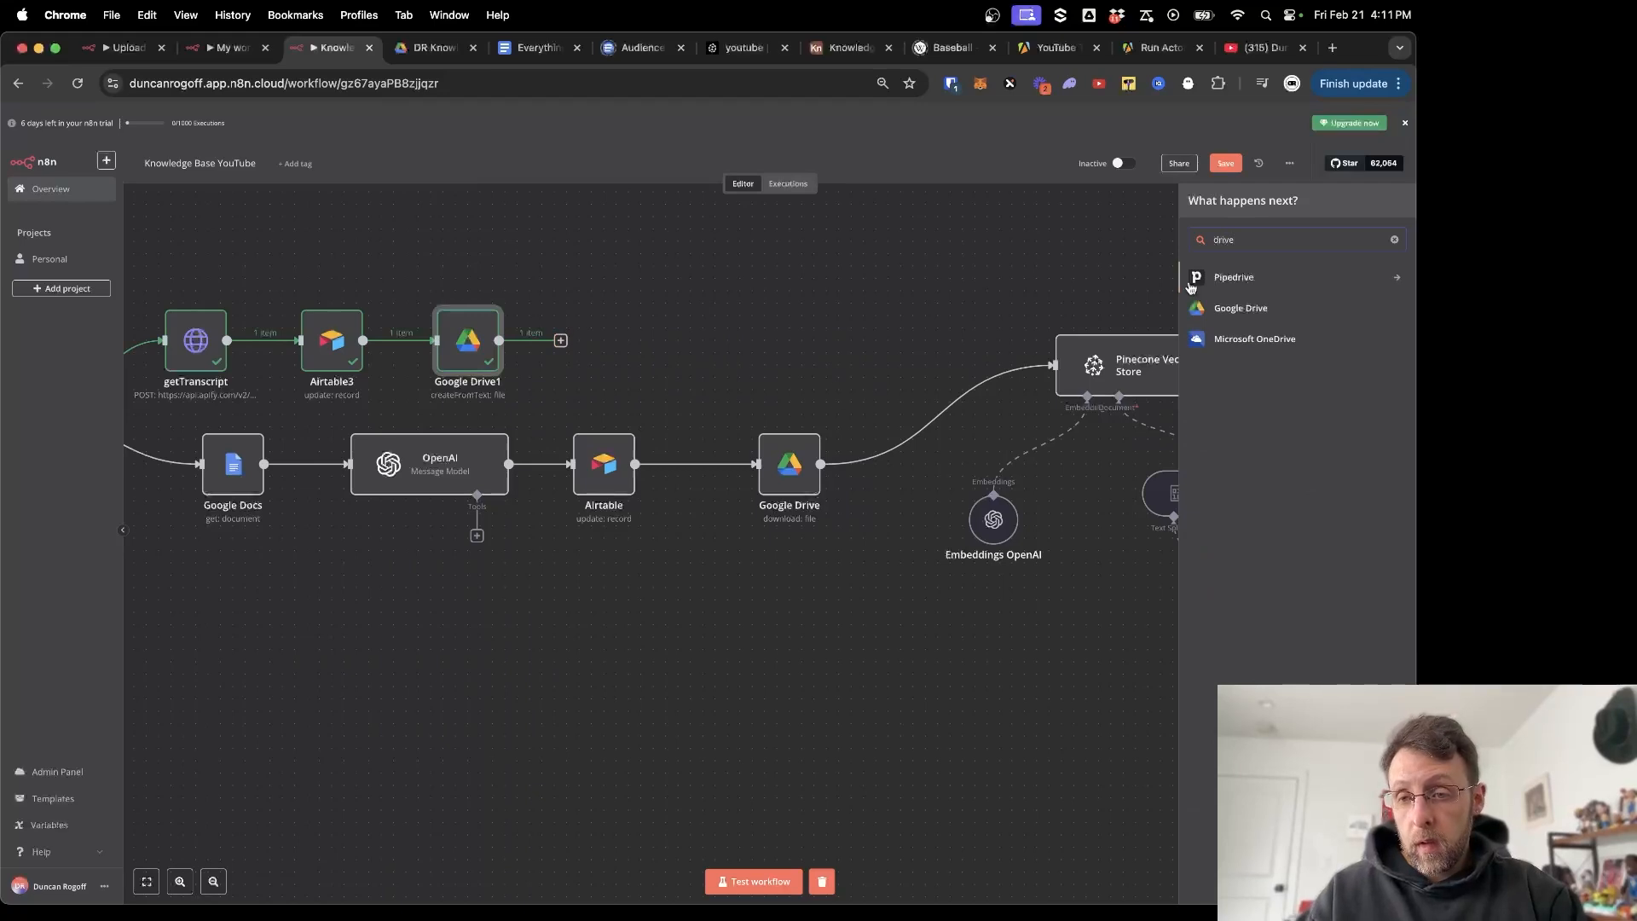
pyautogui.click(1197, 310)
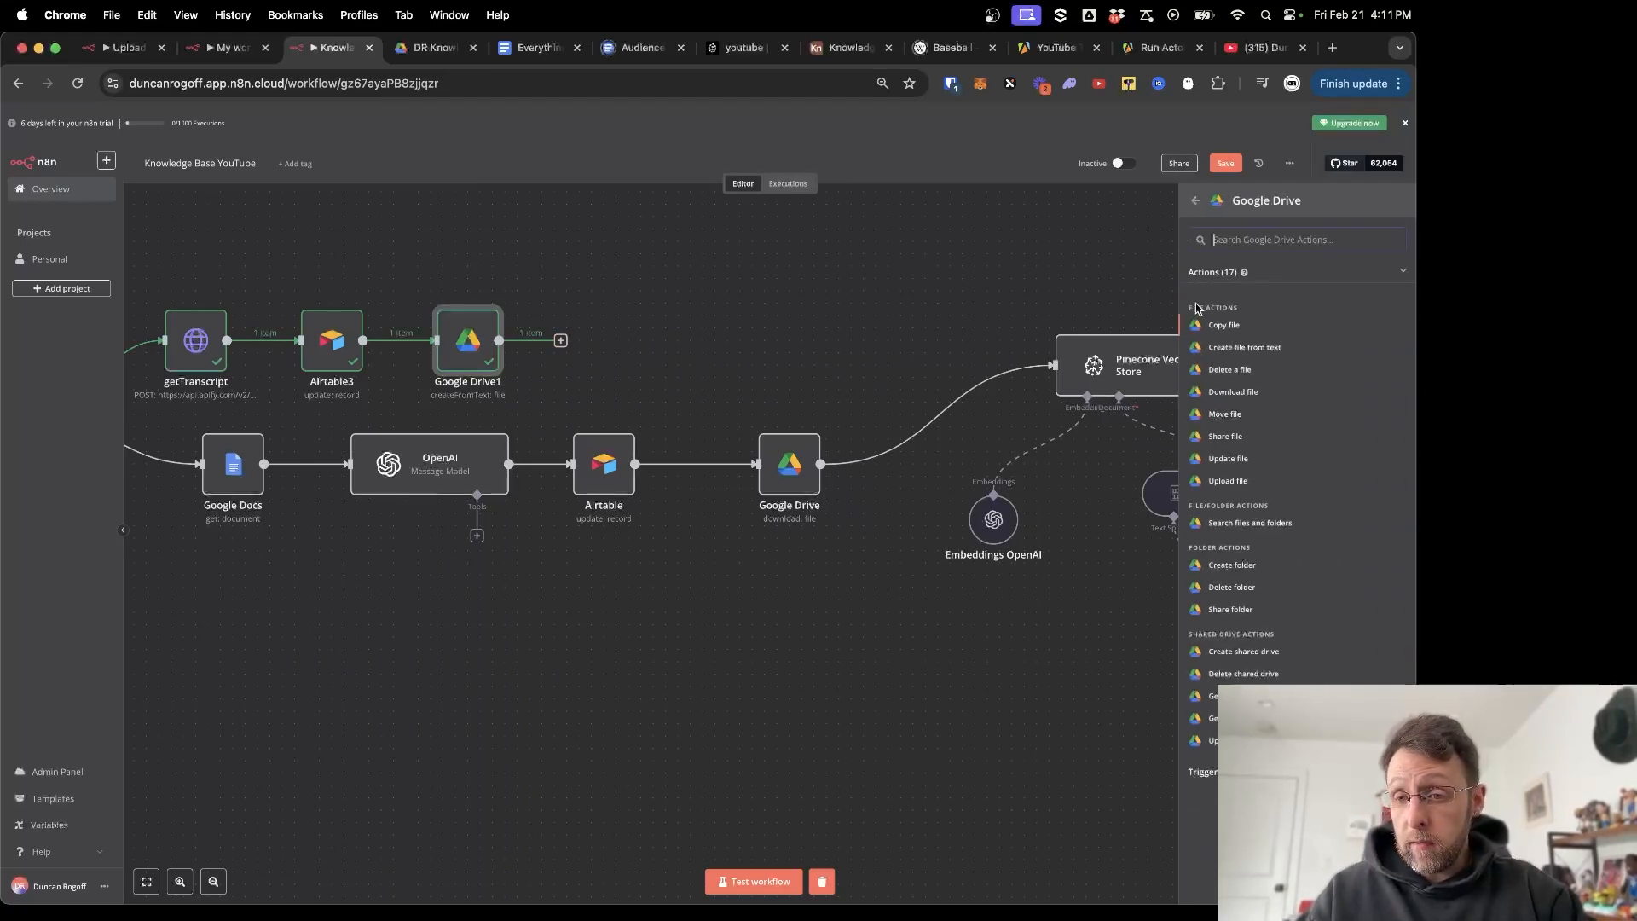
# Configure Download file by ID using the incoming file id, test it, and close the editor.
pyautogui.click(1215, 393)
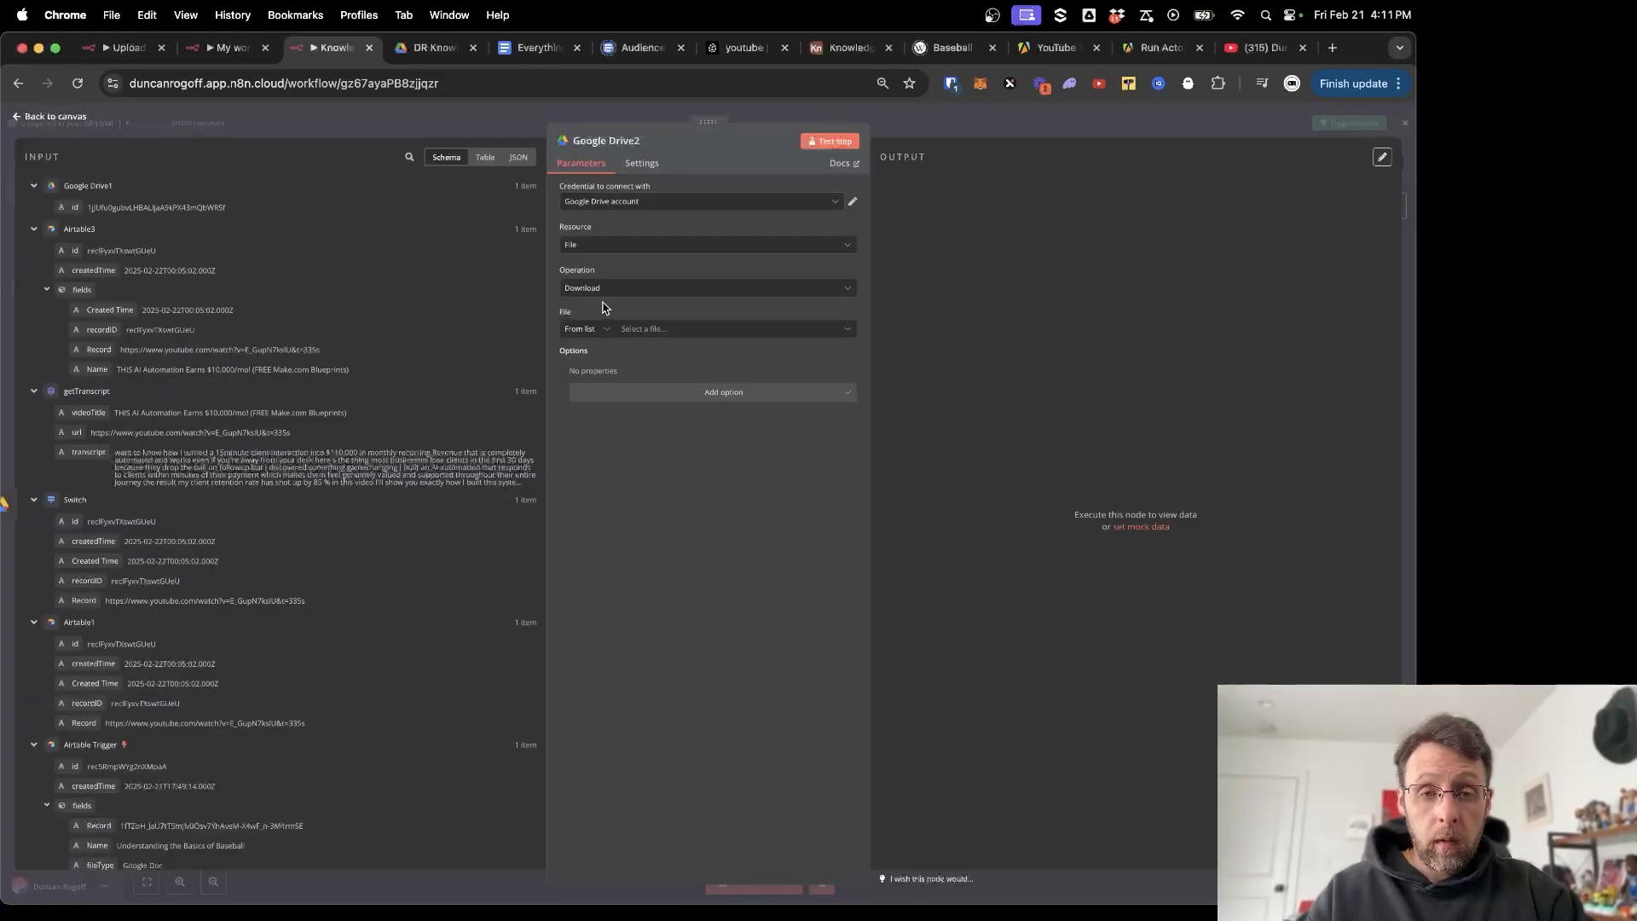
pyautogui.click(594, 332)
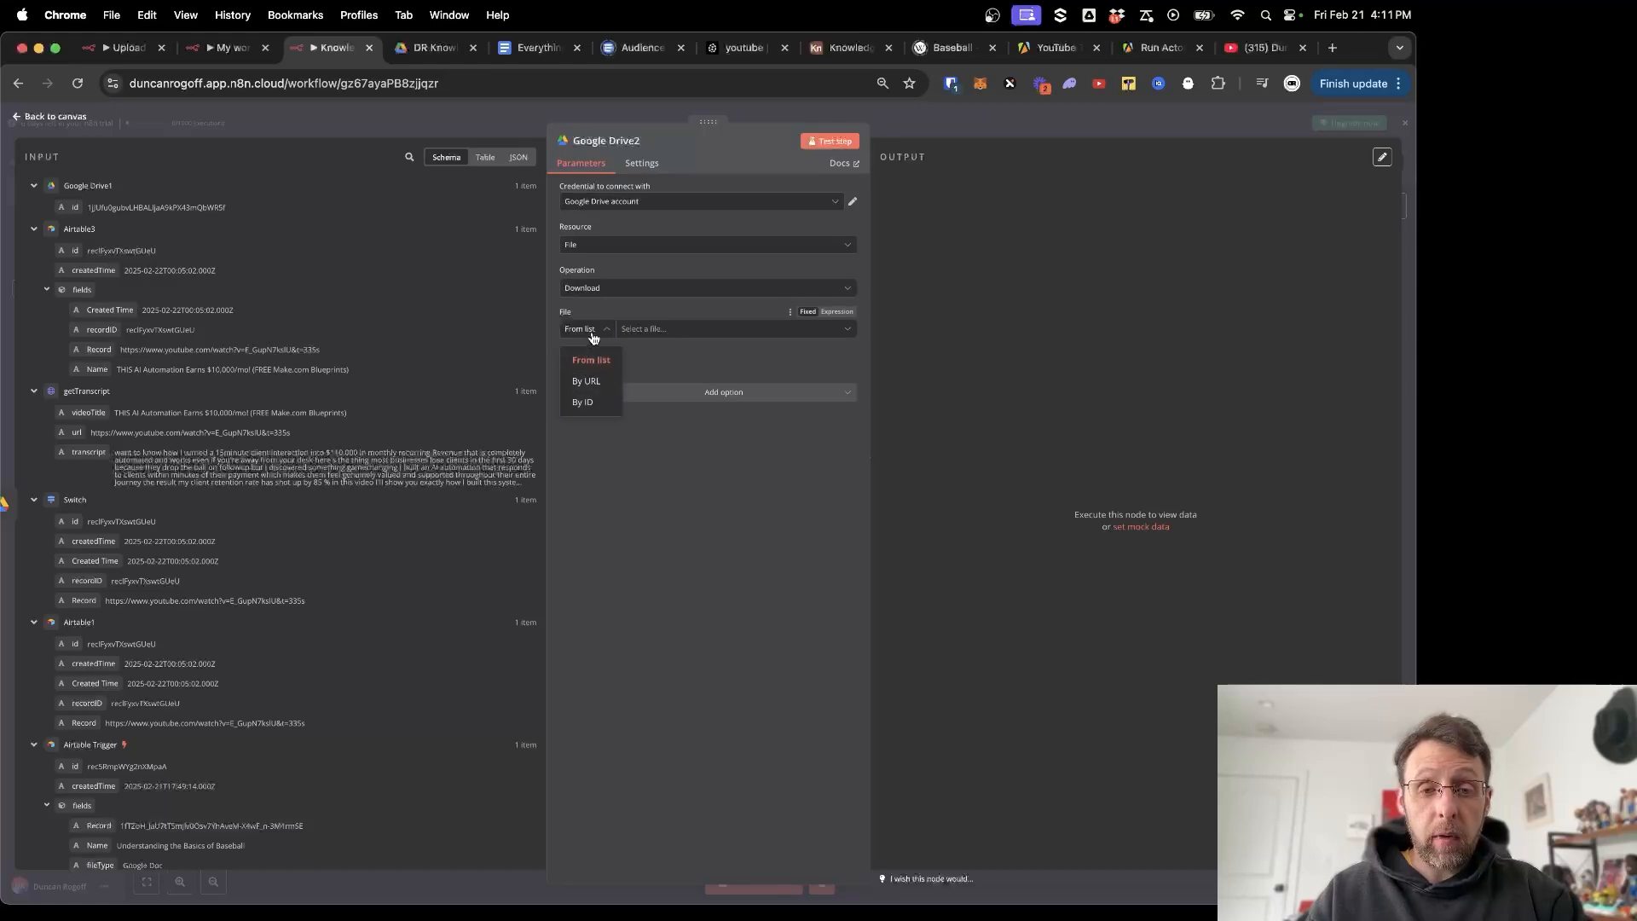
pyautogui.click(583, 404)
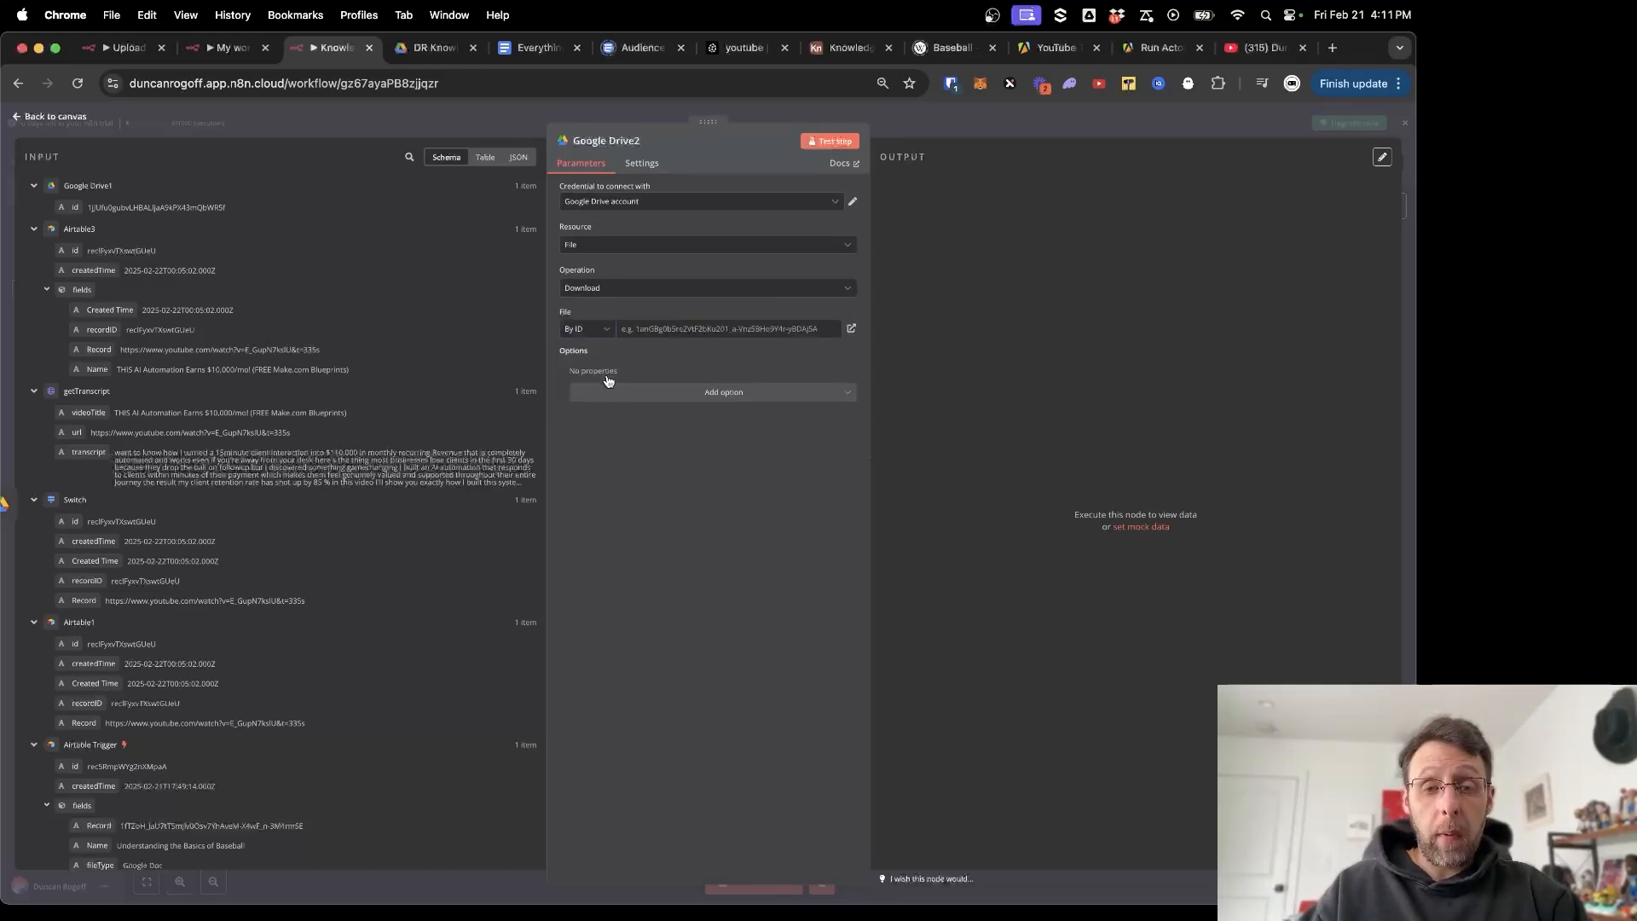
pyautogui.moveTo(74, 205); pyautogui.dragTo(654, 331)
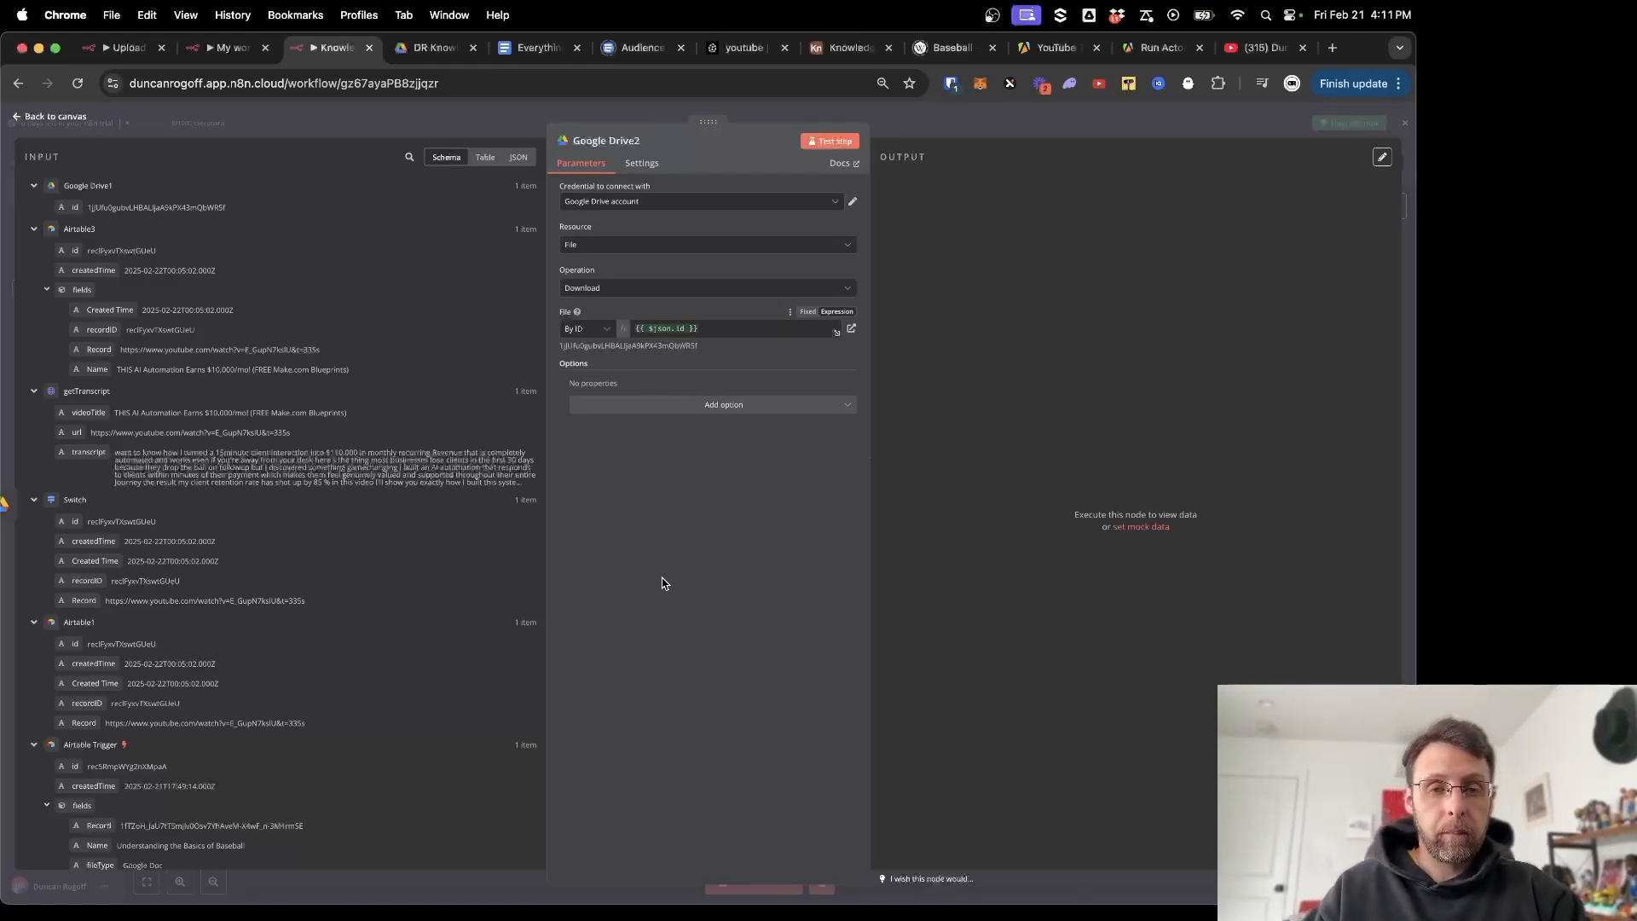
pyautogui.click(824, 141)
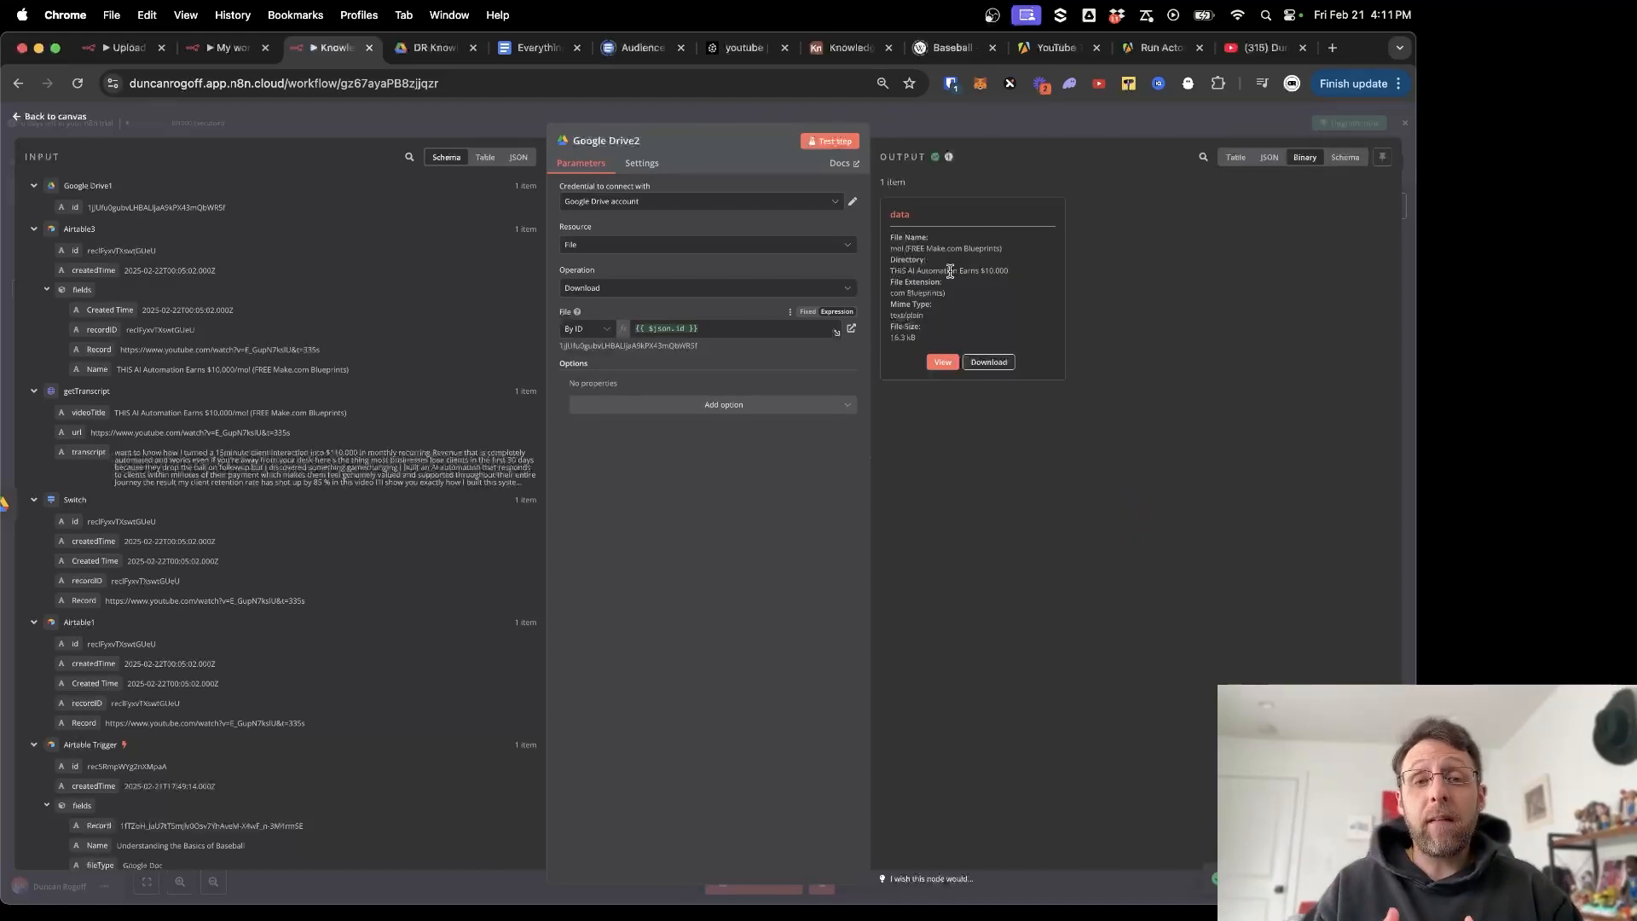
pyautogui.click(682, 106)
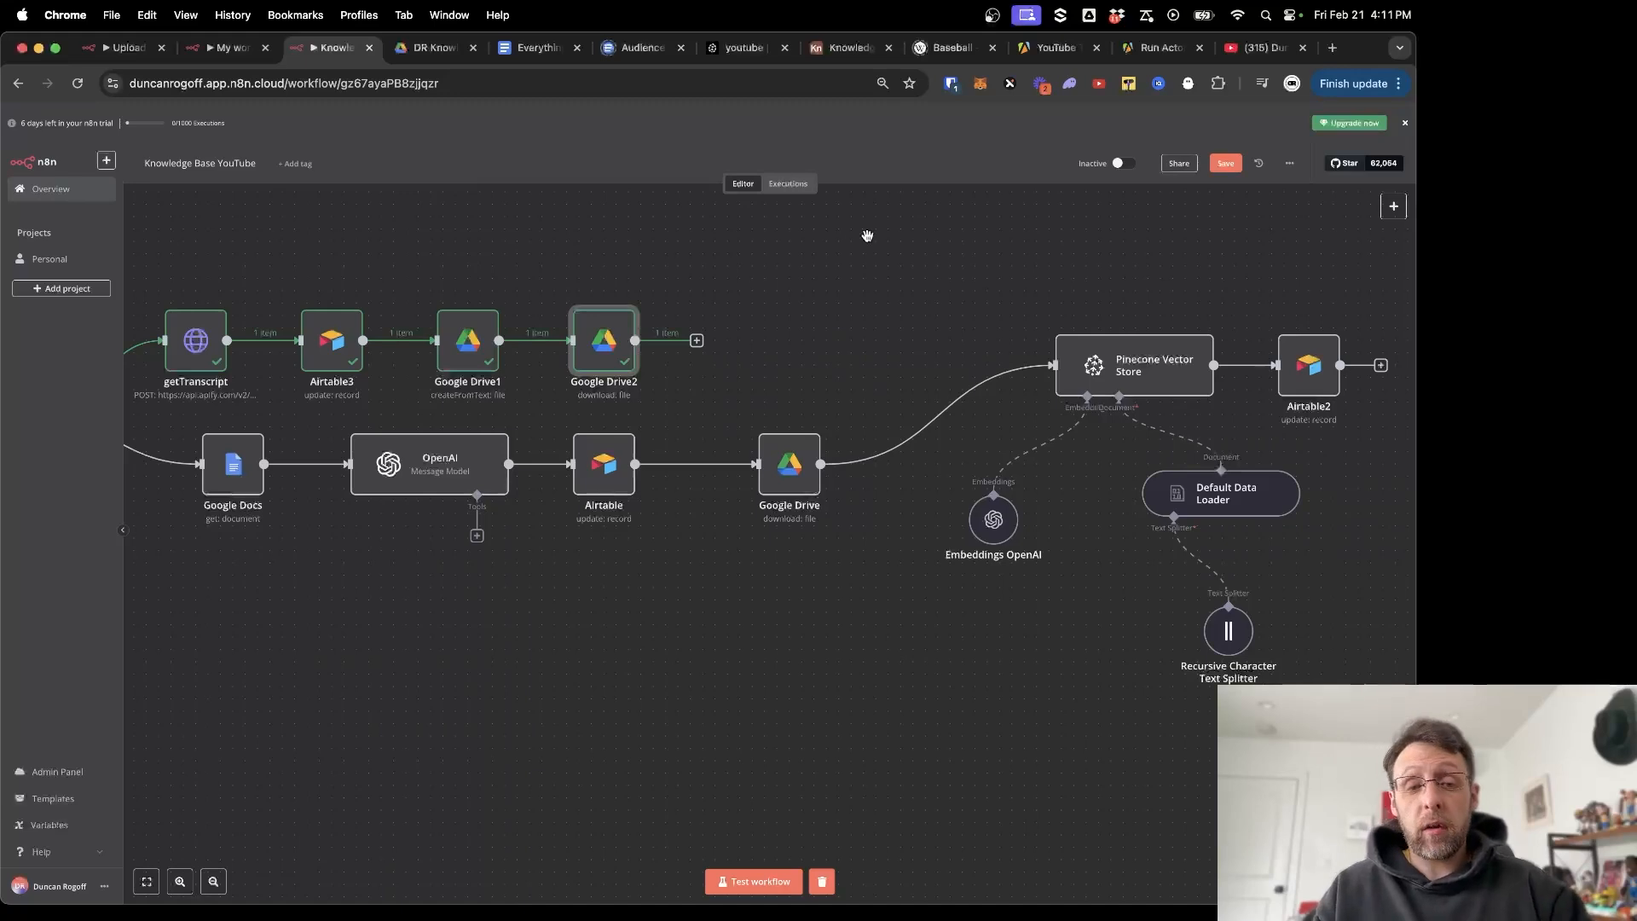
# Remove the Google Drive–Pinecone link and add a Merge node right after Google Drive2.
pyautogui.hscroll(4, 860, 255)
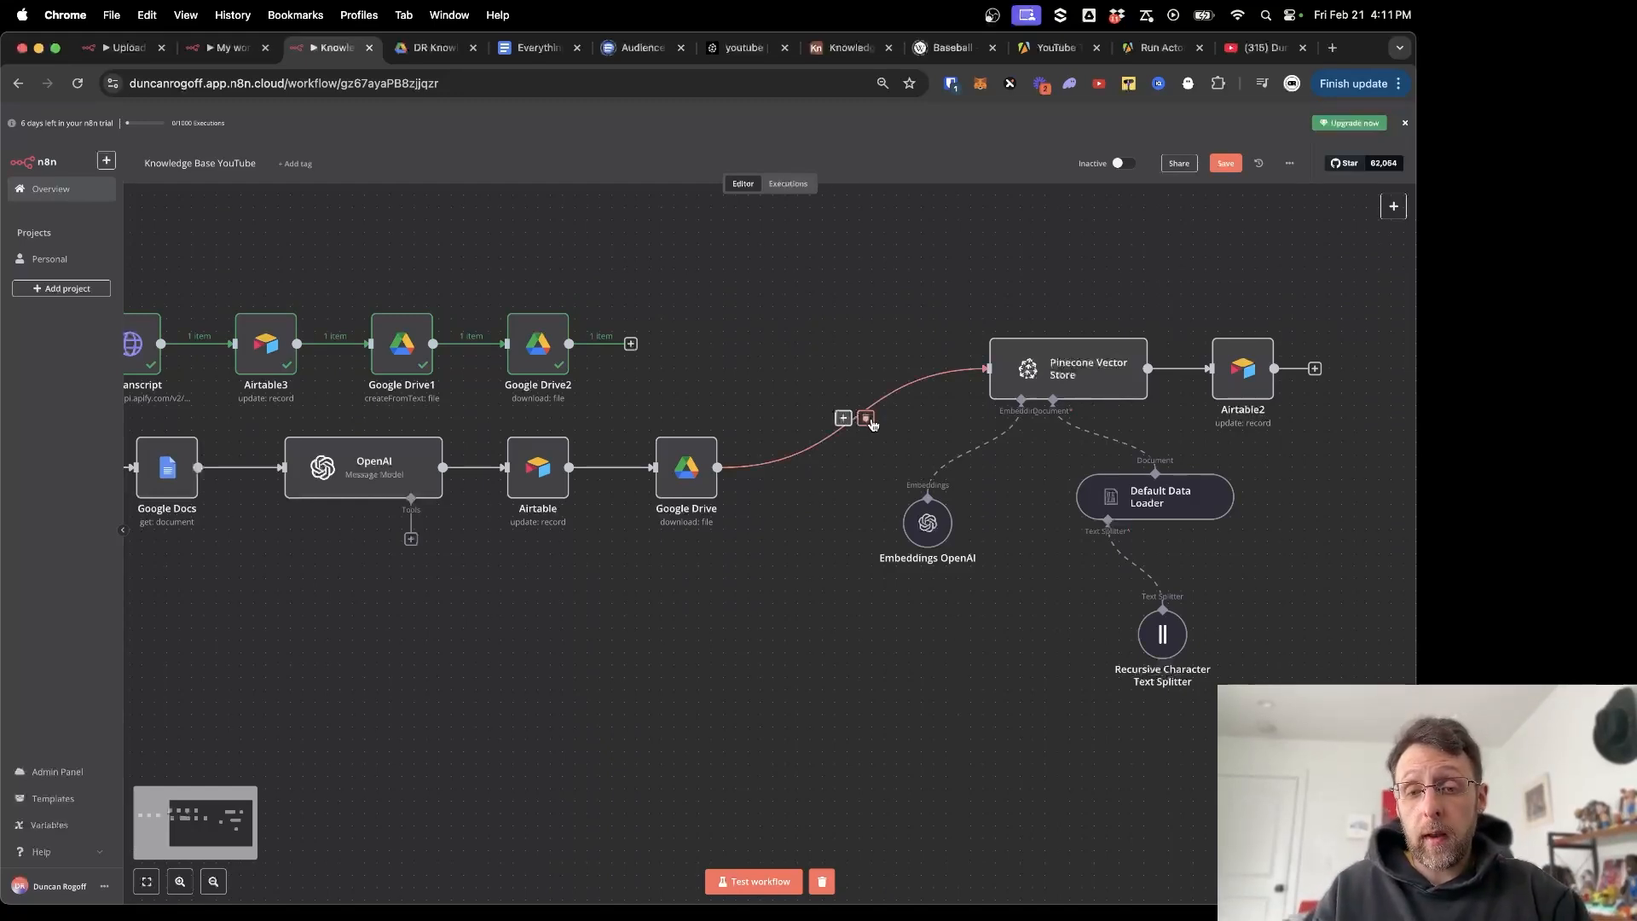
pyautogui.click(866, 419)
pyautogui.click(631, 343)
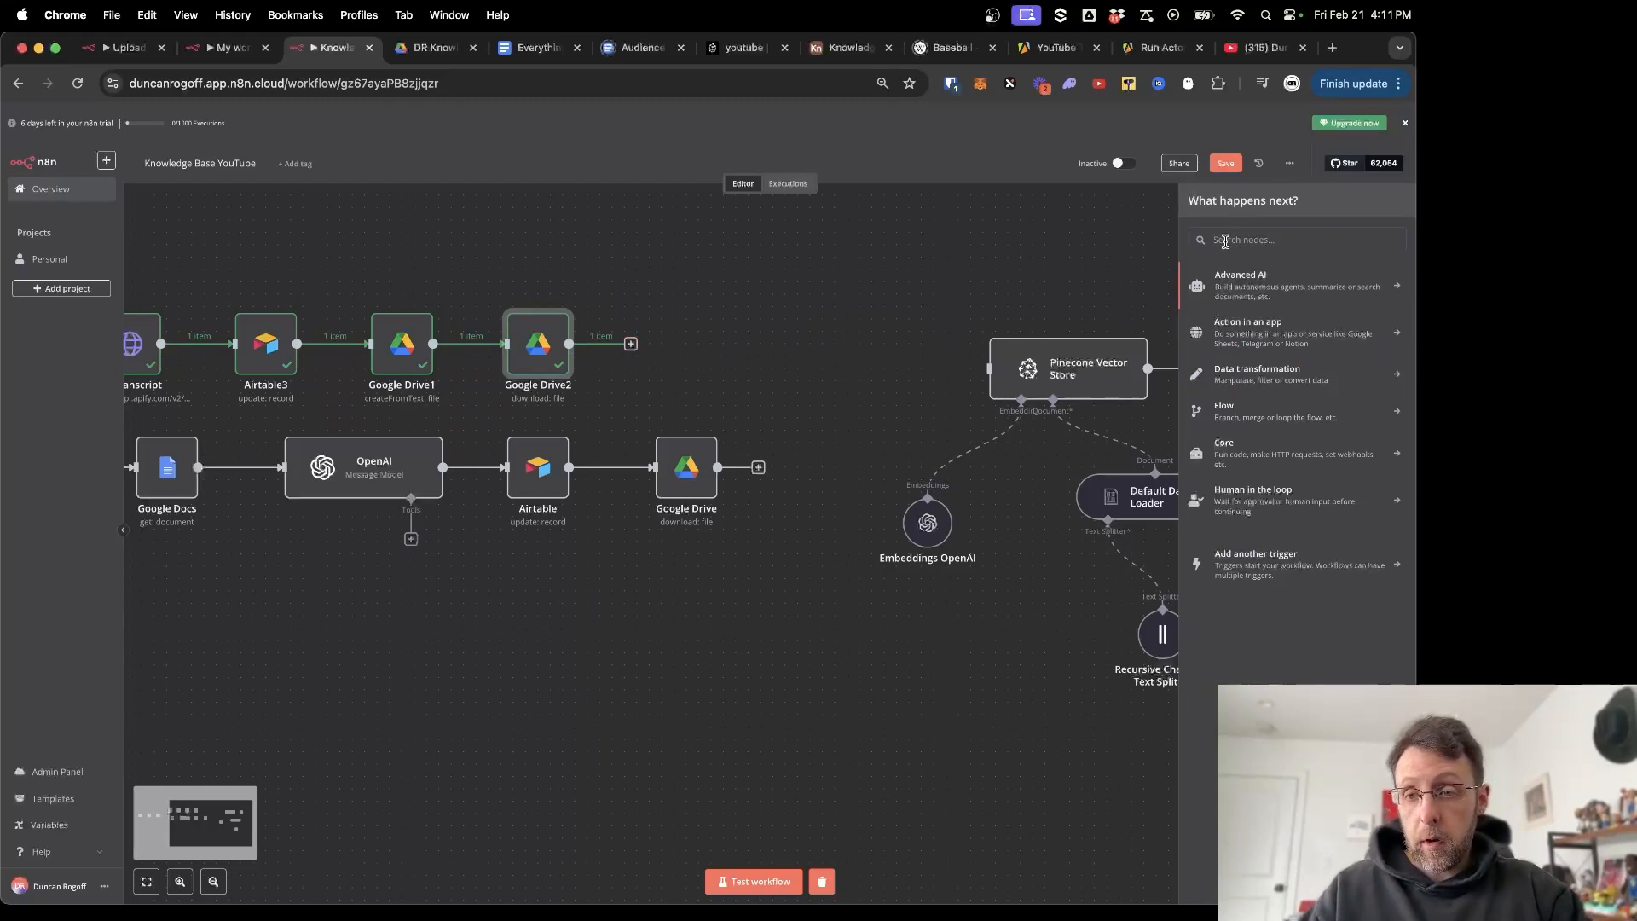
pyautogui.write('mergr')
pyautogui.press('BackSpace')
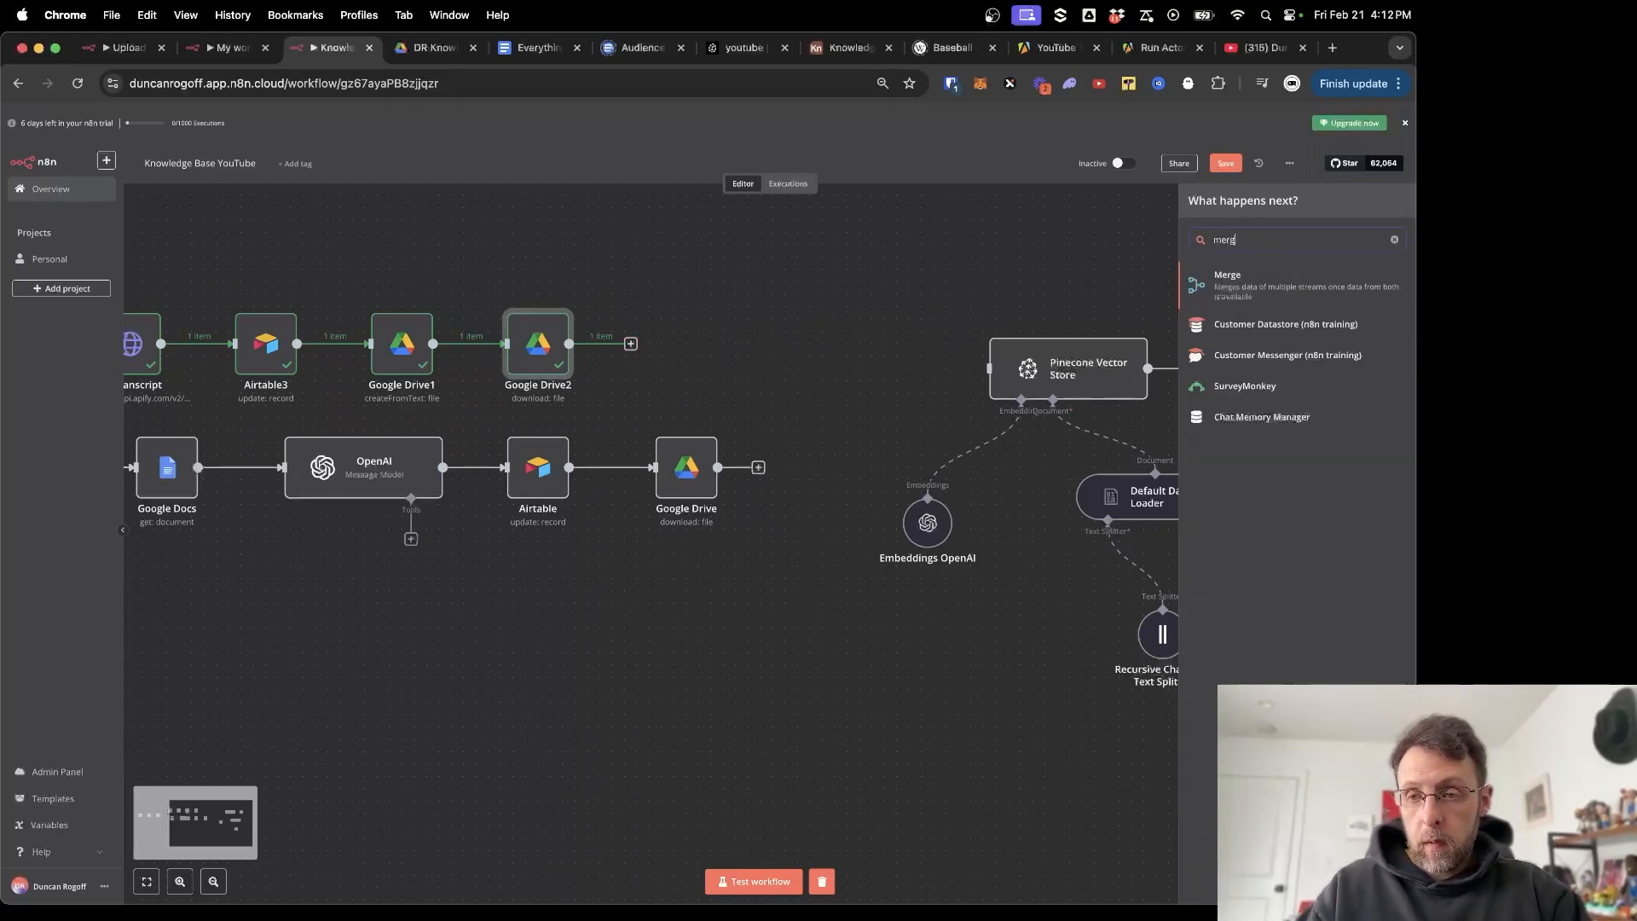
pyautogui.click(1232, 288)
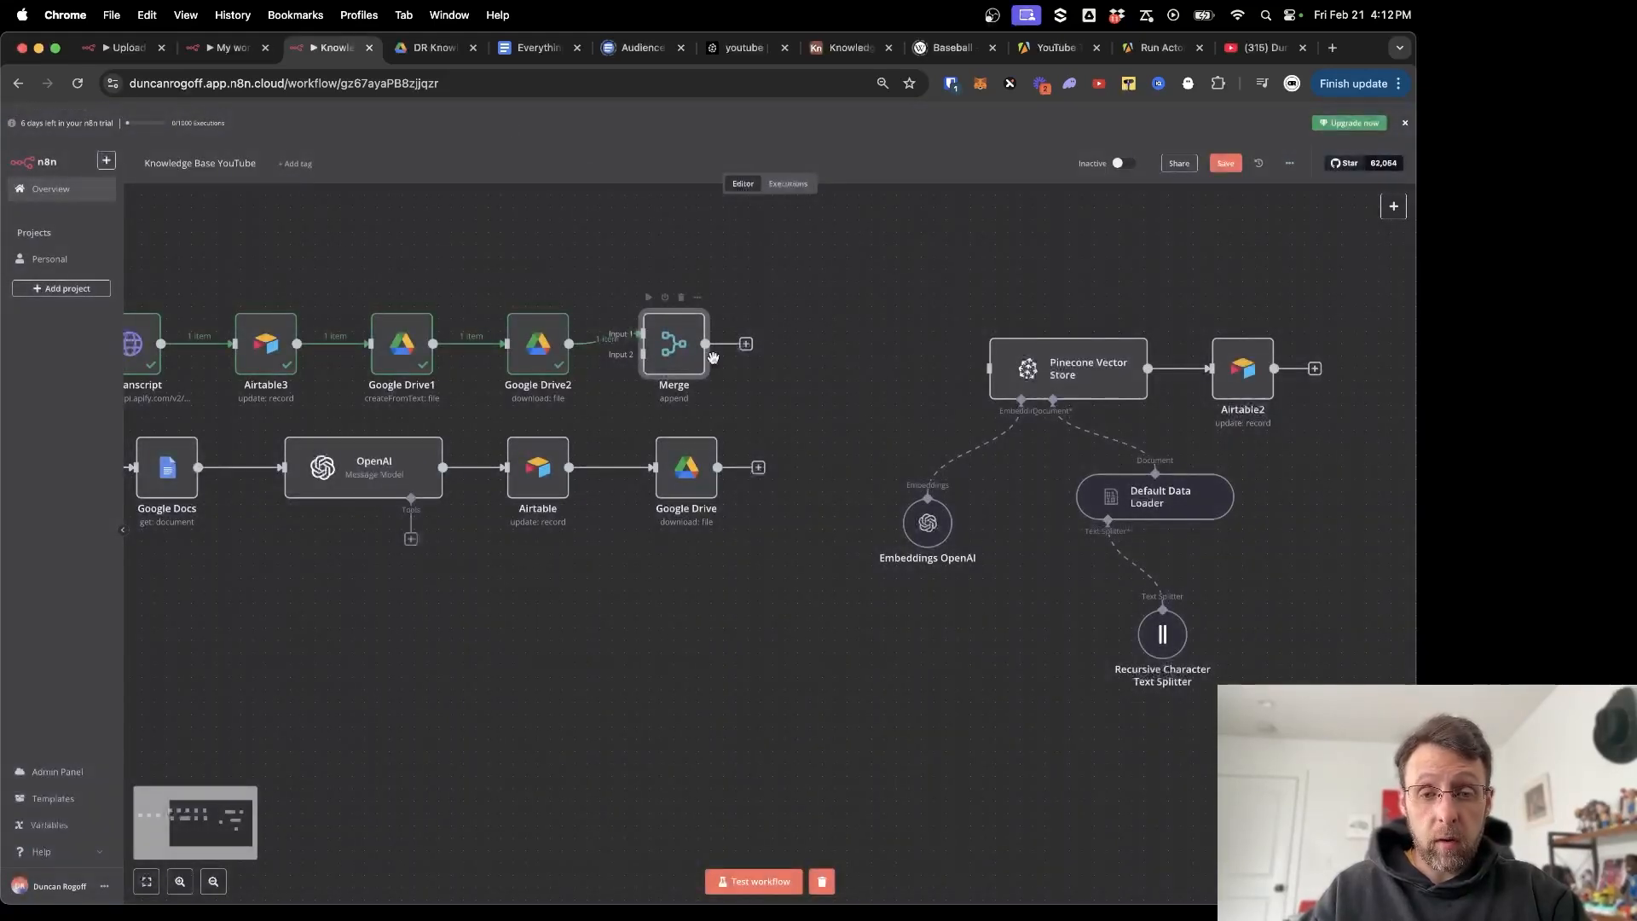
pyautogui.moveTo(668, 356); pyautogui.dragTo(798, 356)
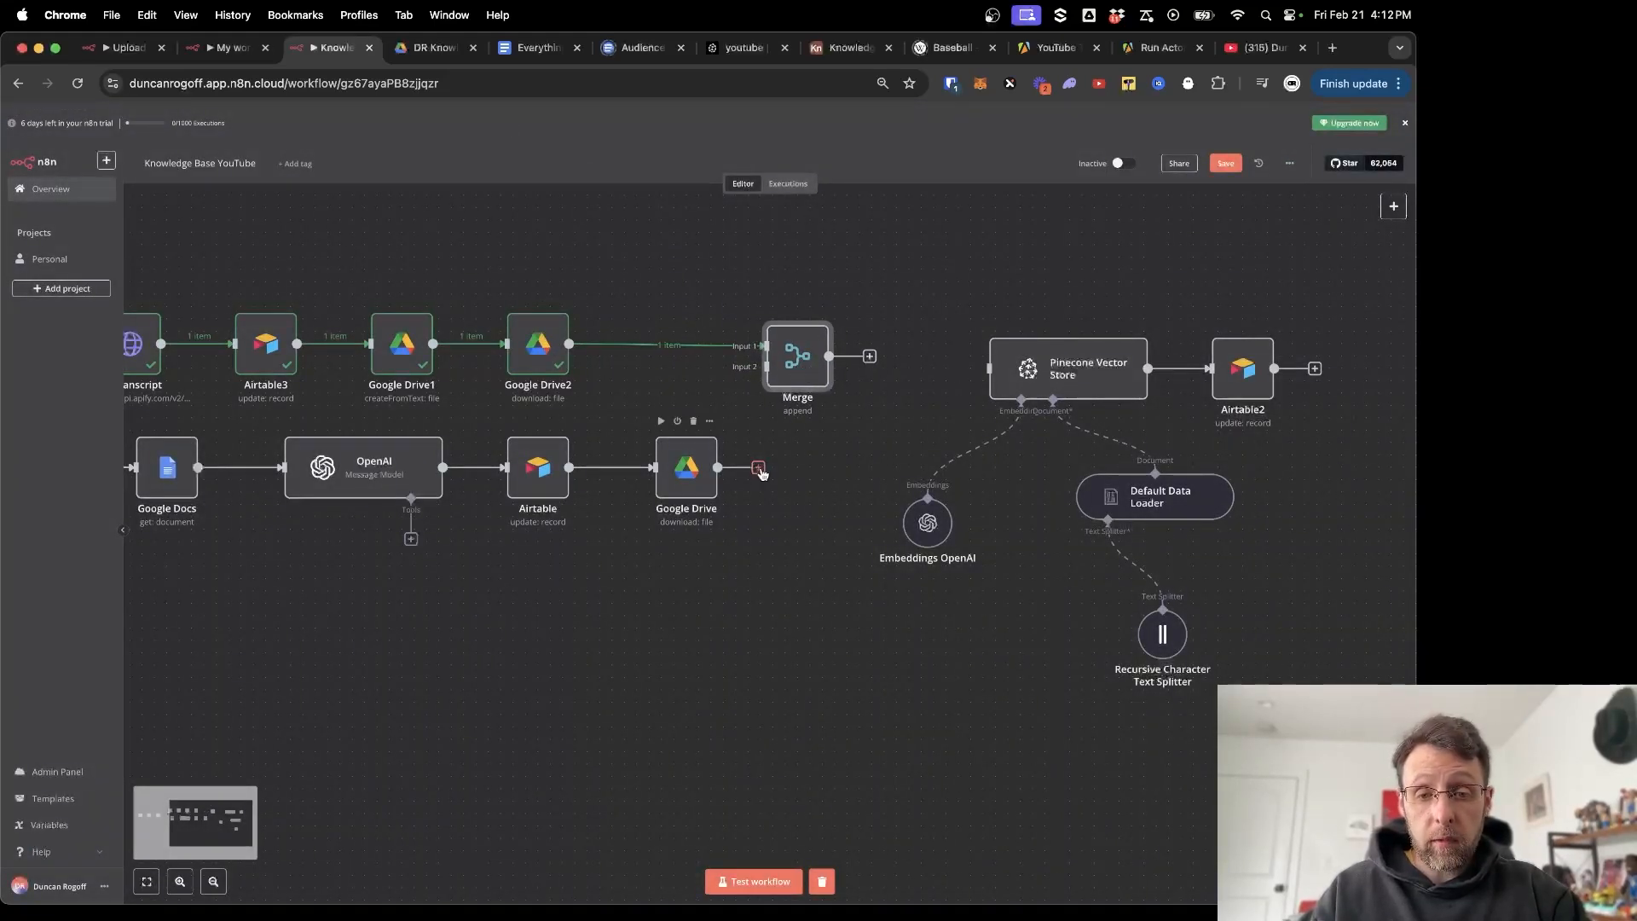
# Connect the Google Docs branch's Google Drive to Merge Input 2, and Merge to Pinecone Vector Store.
pyautogui.moveTo(758, 467); pyautogui.dragTo(764, 368)
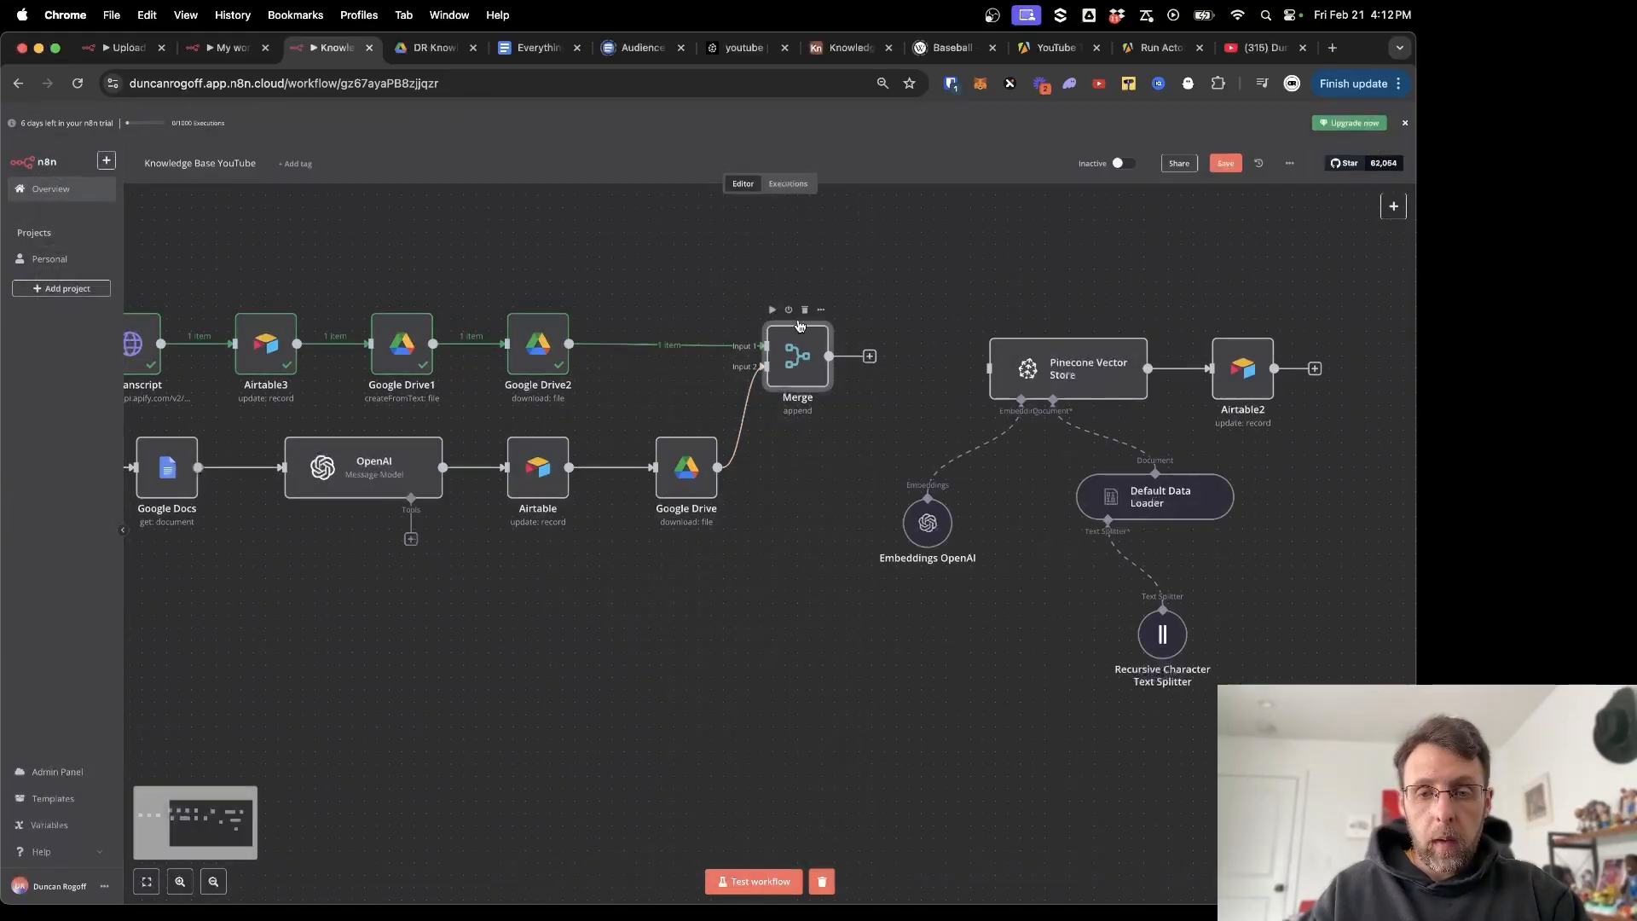
pyautogui.moveTo(867, 358); pyautogui.dragTo(994, 372)
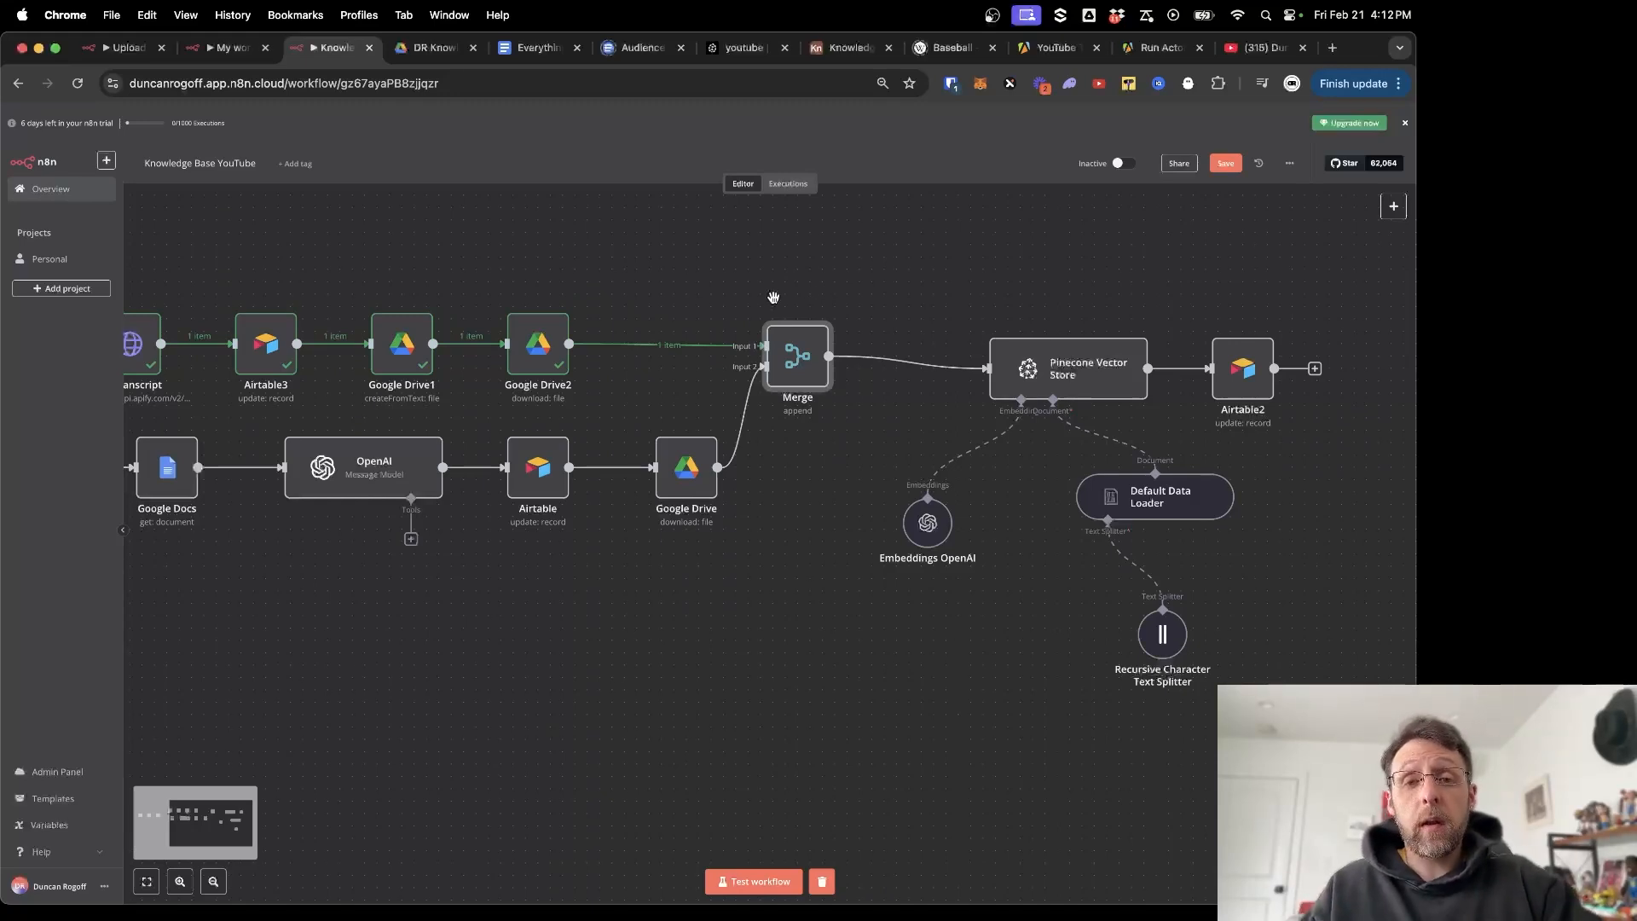
pyautogui.hscroll(-3, 654, 307)
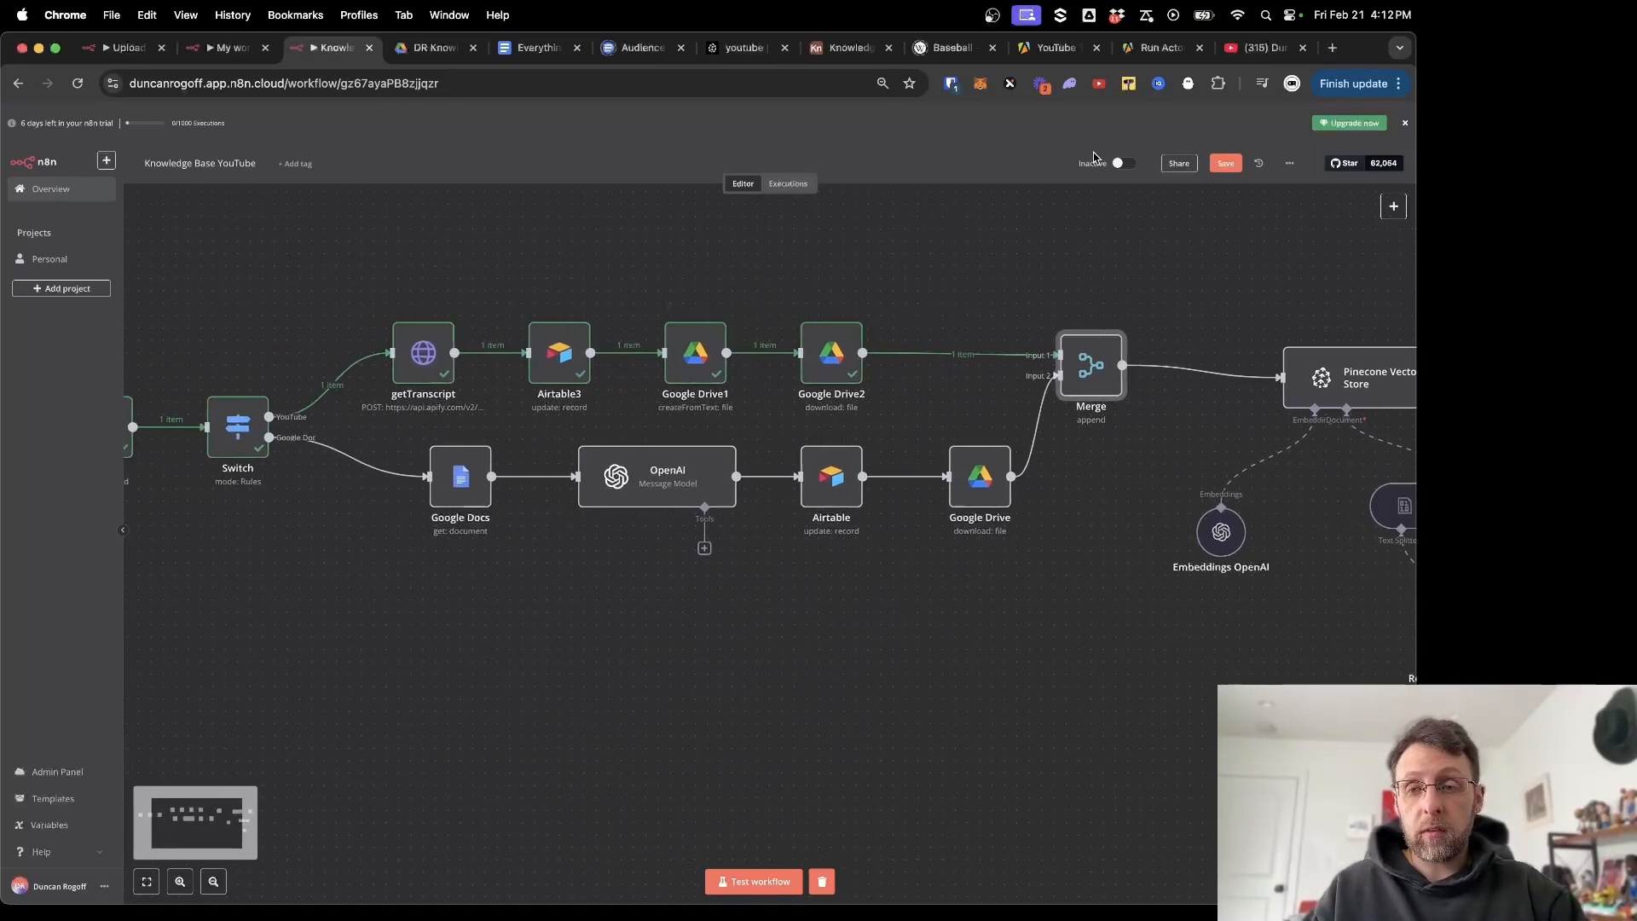
# Save the Knowledge Base YouTube workflow and review its nodes, briefly opening Airtable2.
pyautogui.click(1222, 163)
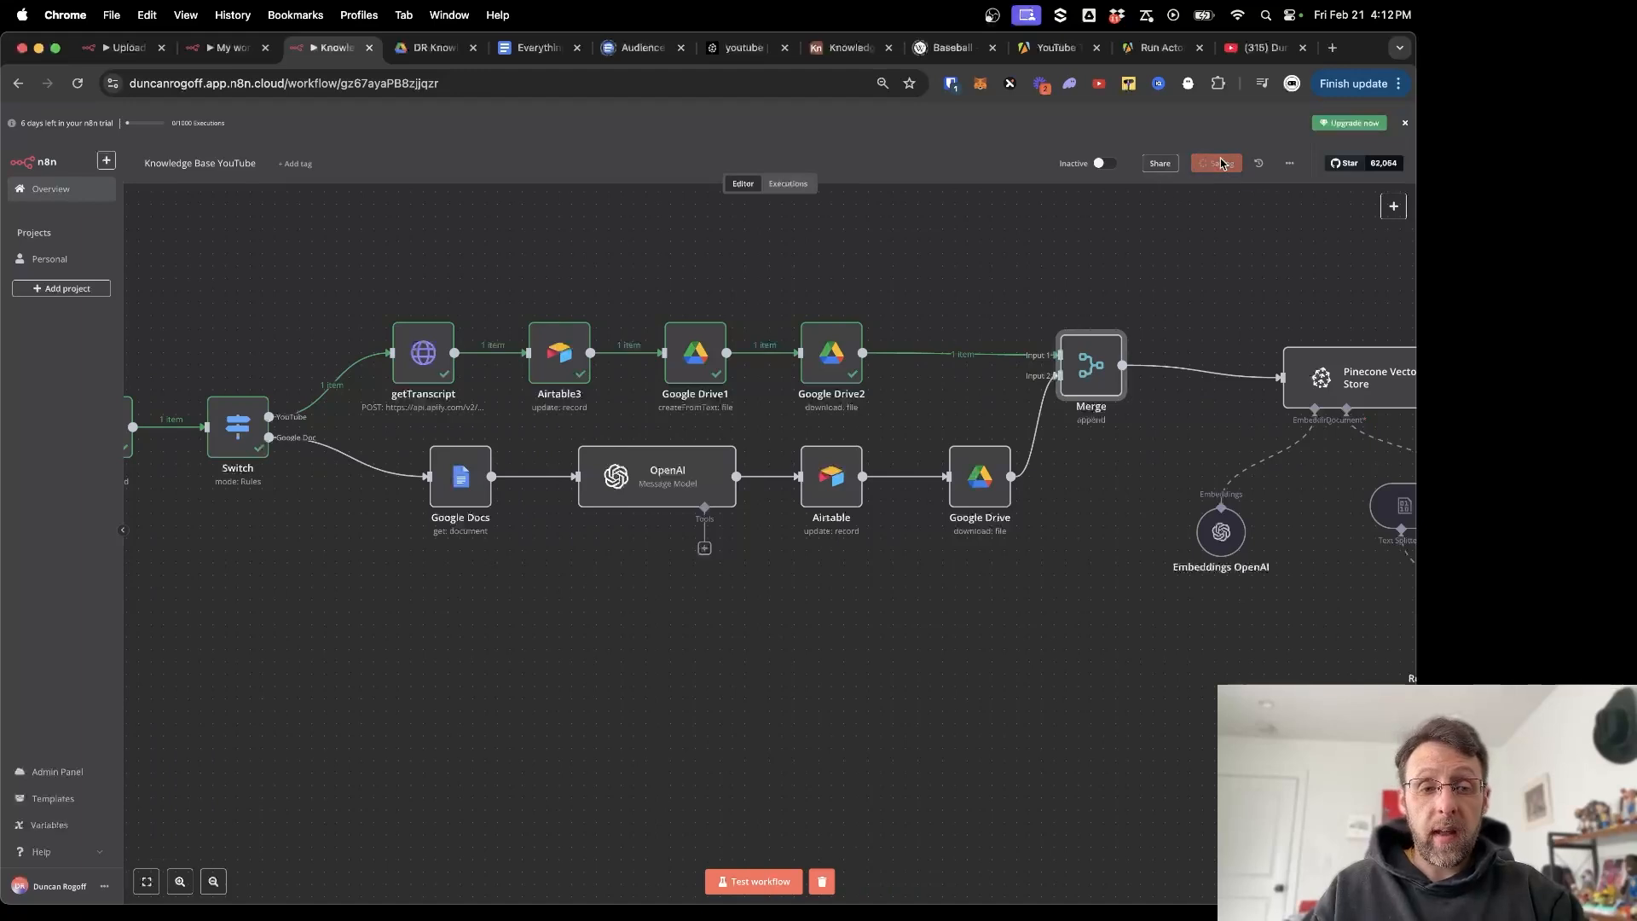
pyautogui.hscroll(-5, 896, 318)
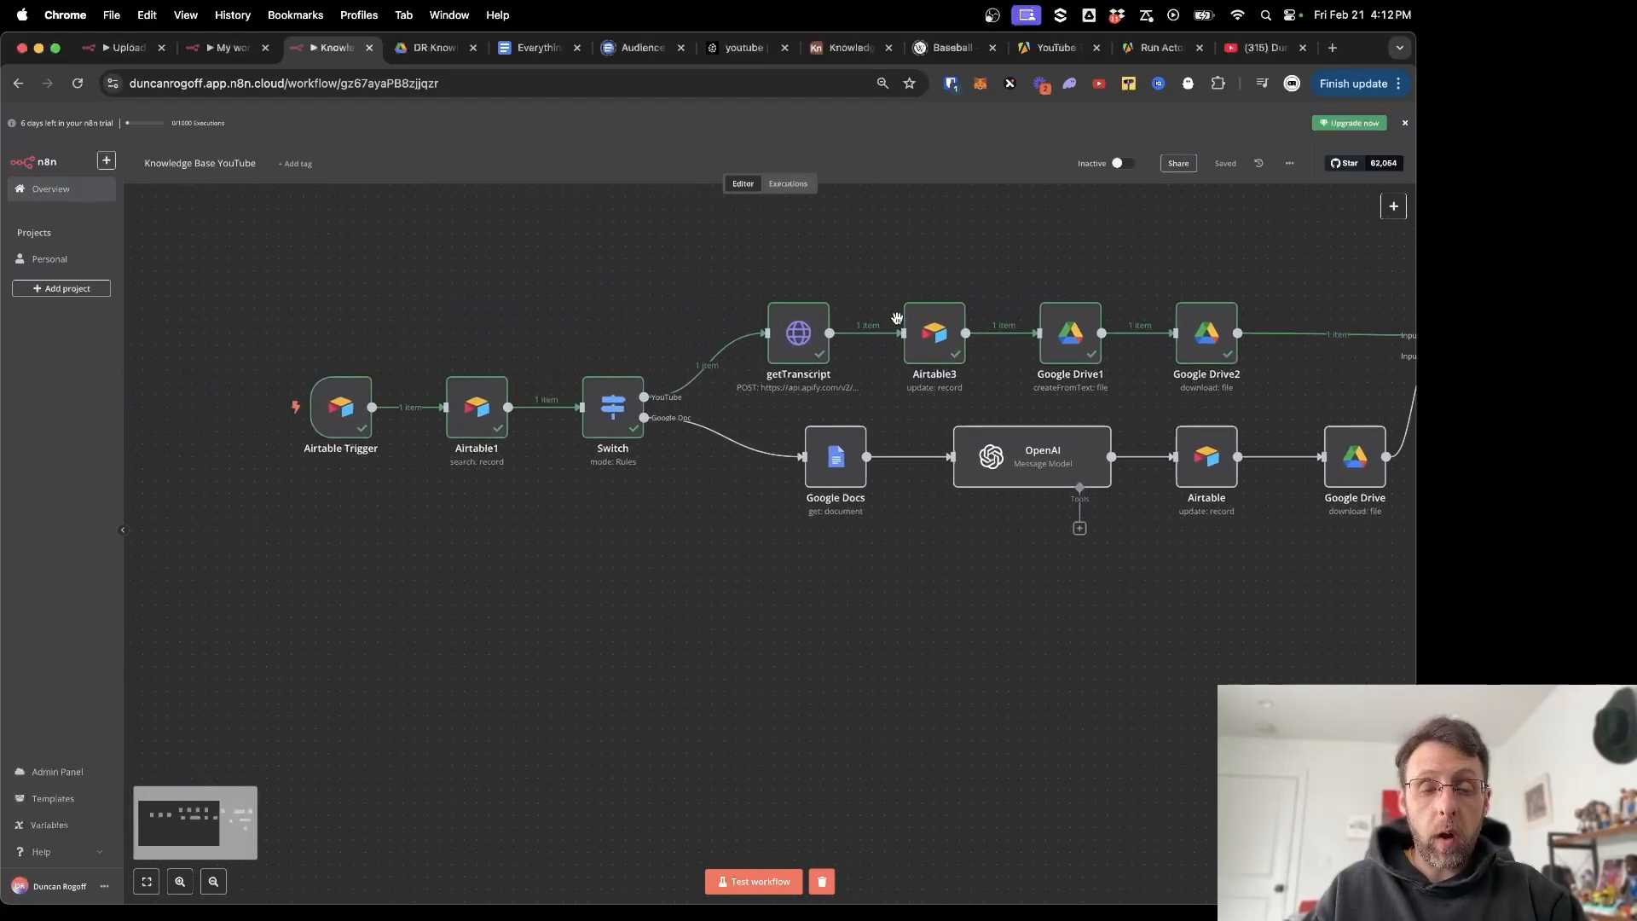
pyautogui.hscroll(8, 1079, 284)
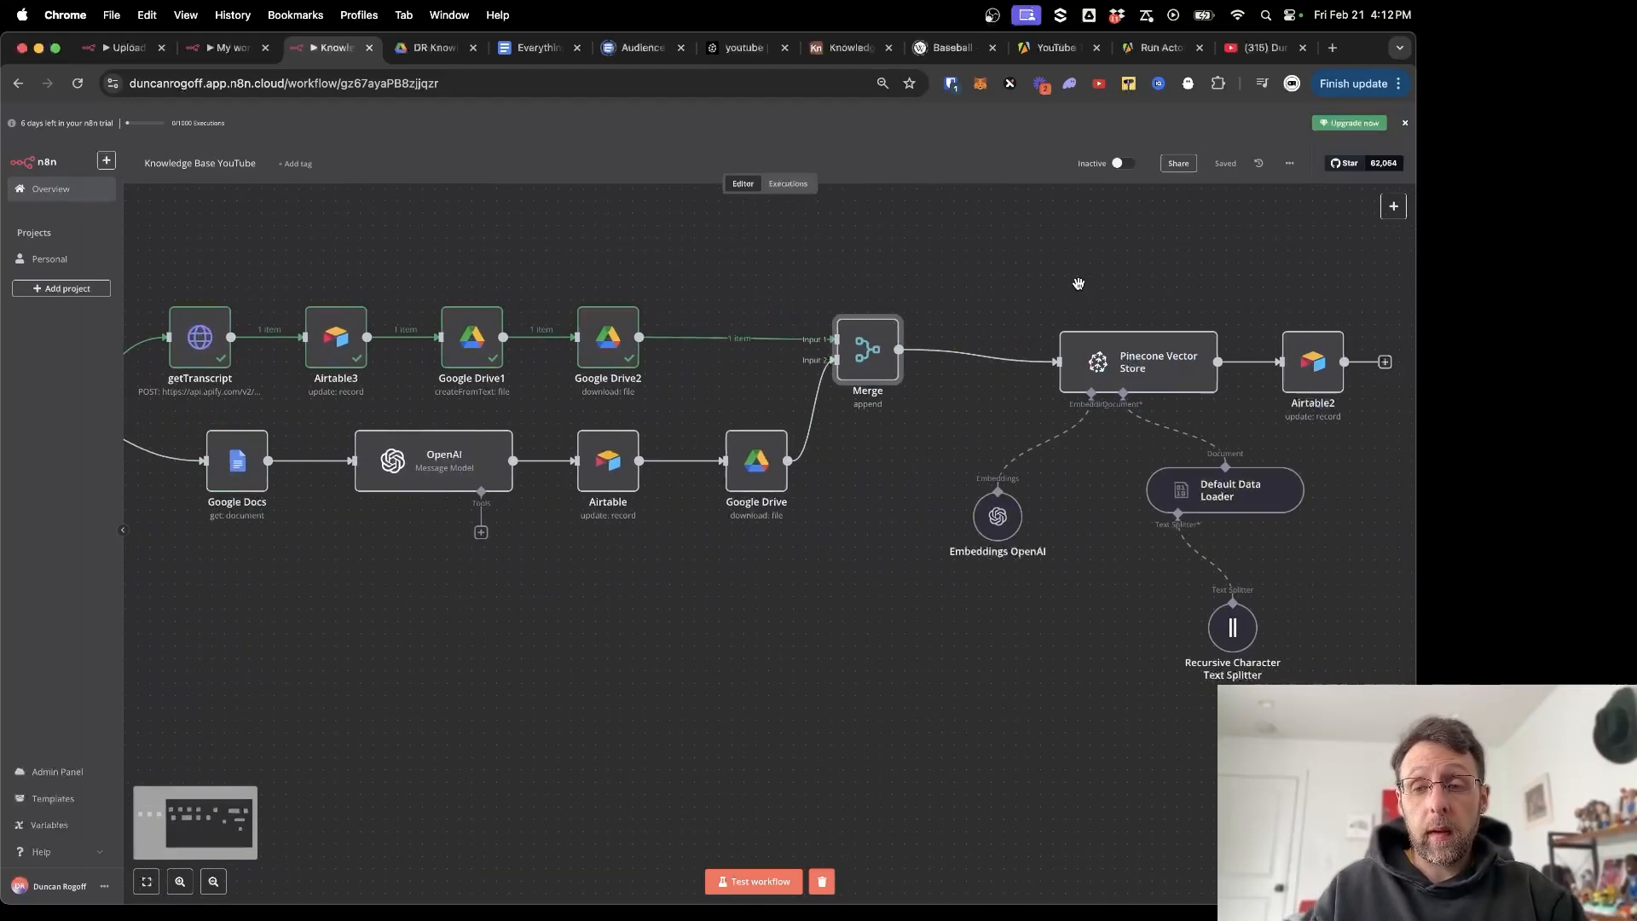
pyautogui.hscroll(7, 1079, 284)
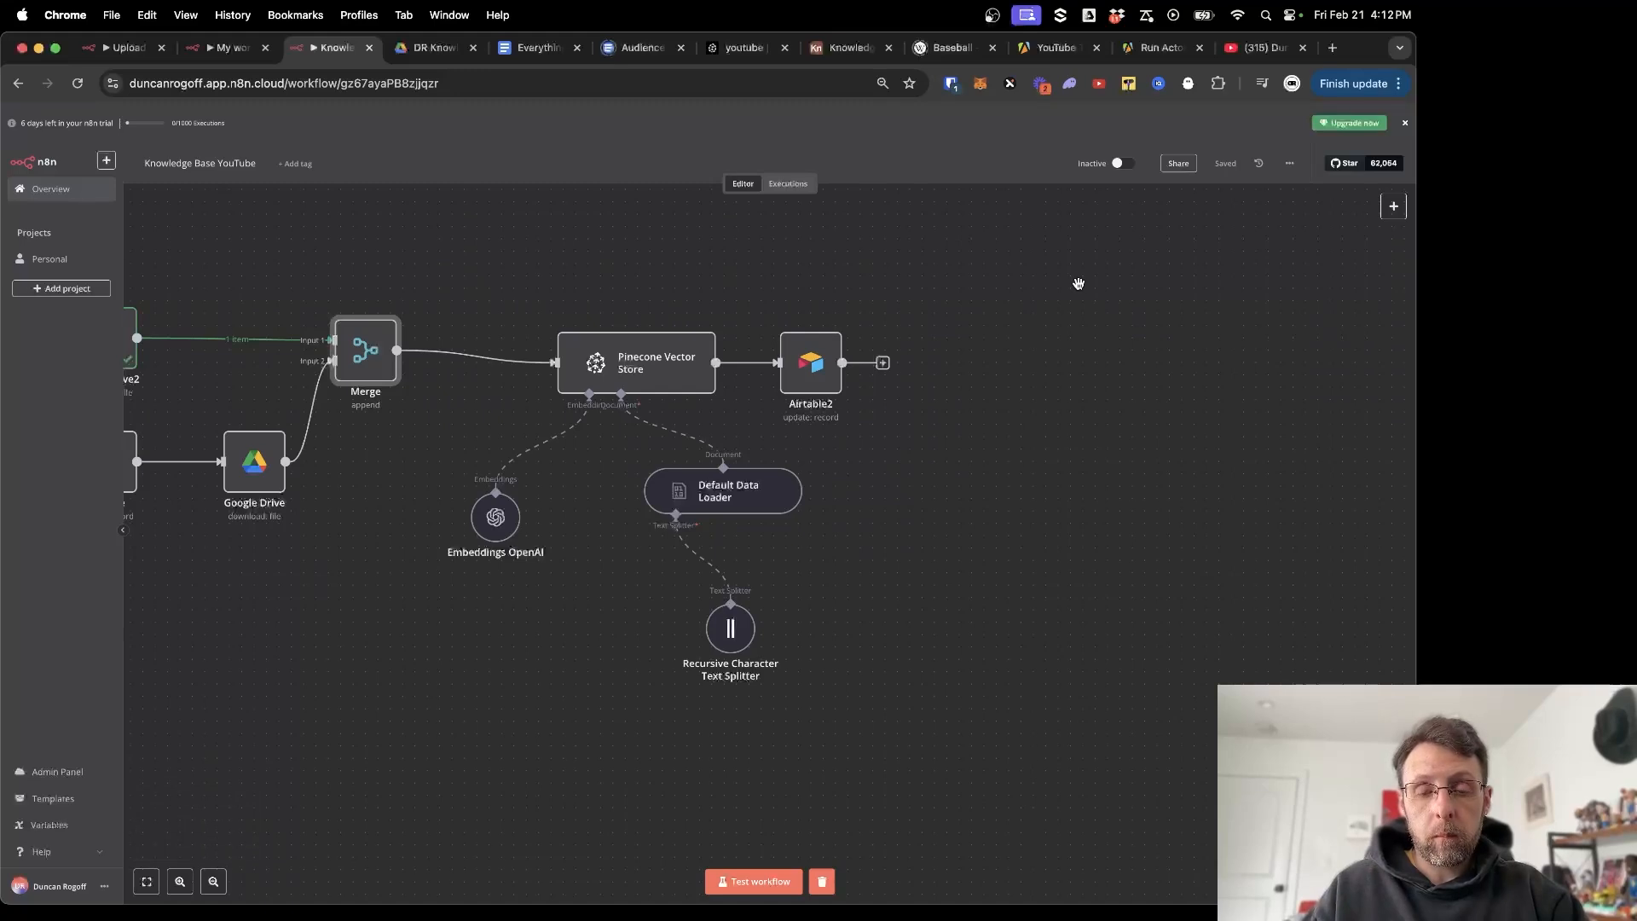
pyautogui.doubleClick(803, 380)
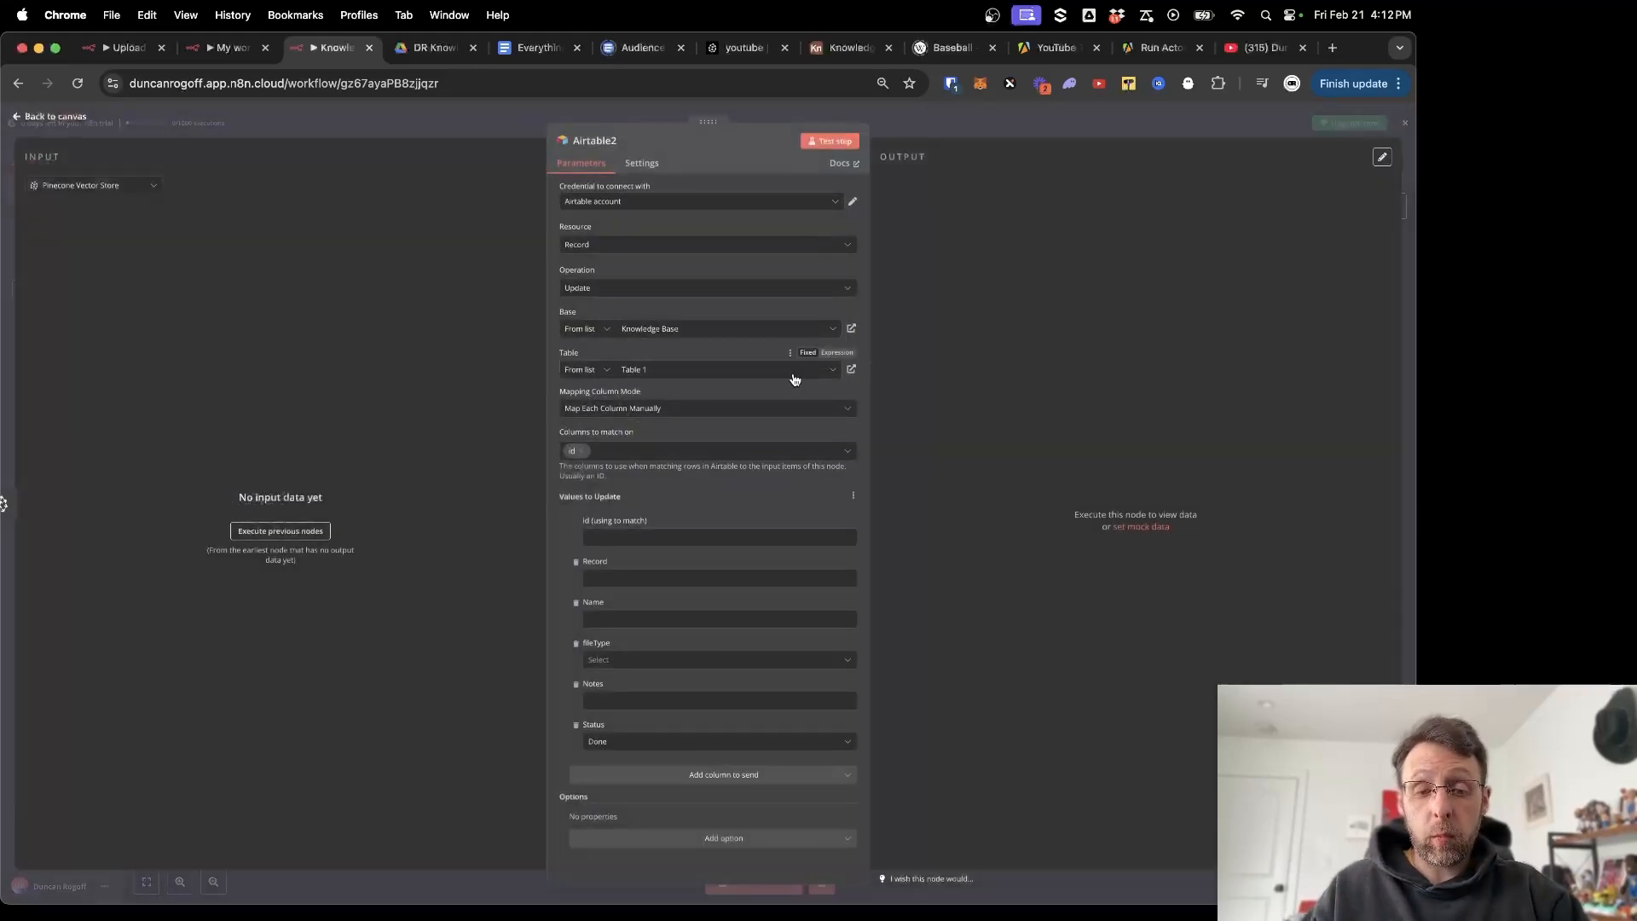
pyautogui.click(417, 126)
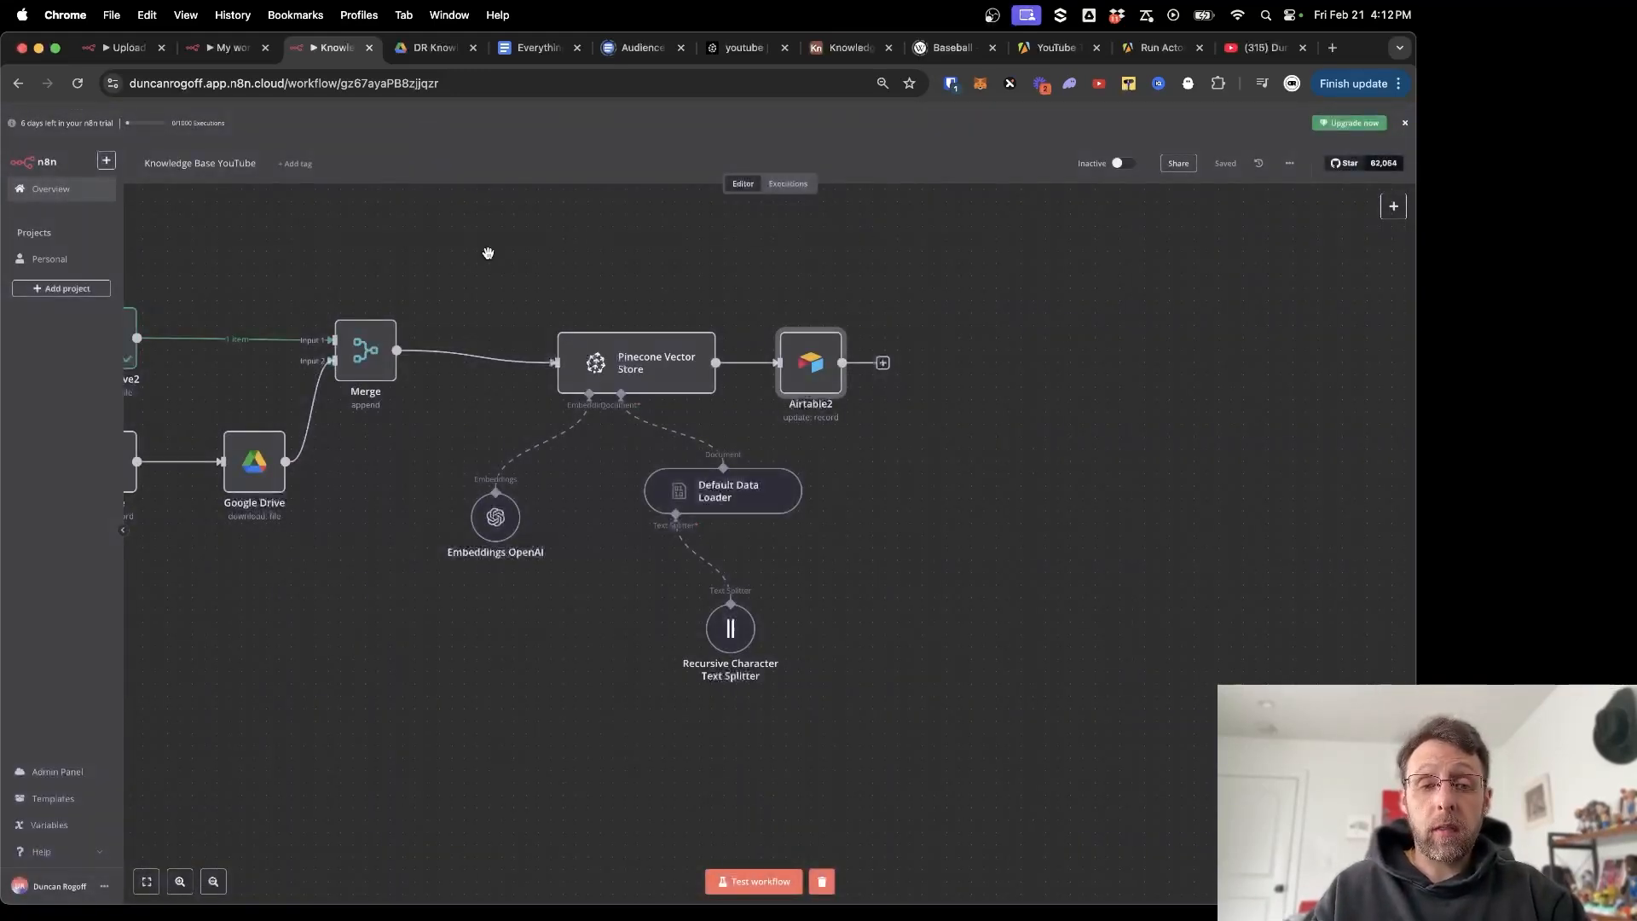
pyautogui.hscroll(-6, 488, 253)
pyautogui.hscroll(-6, 691, 217)
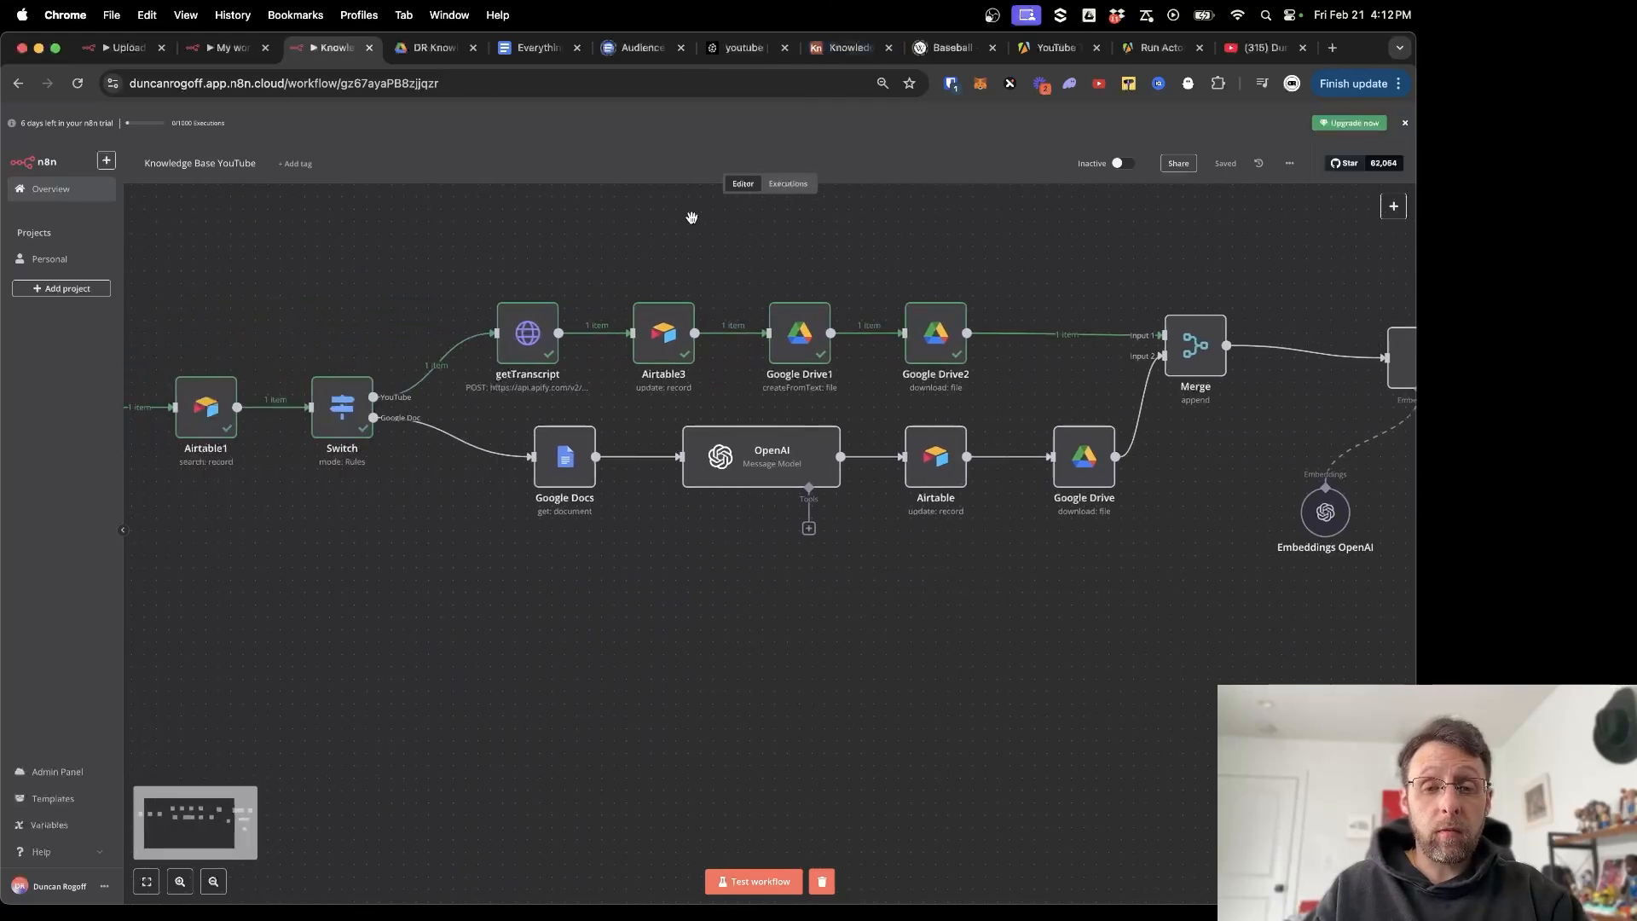
pyautogui.hscroll(-5, 692, 218)
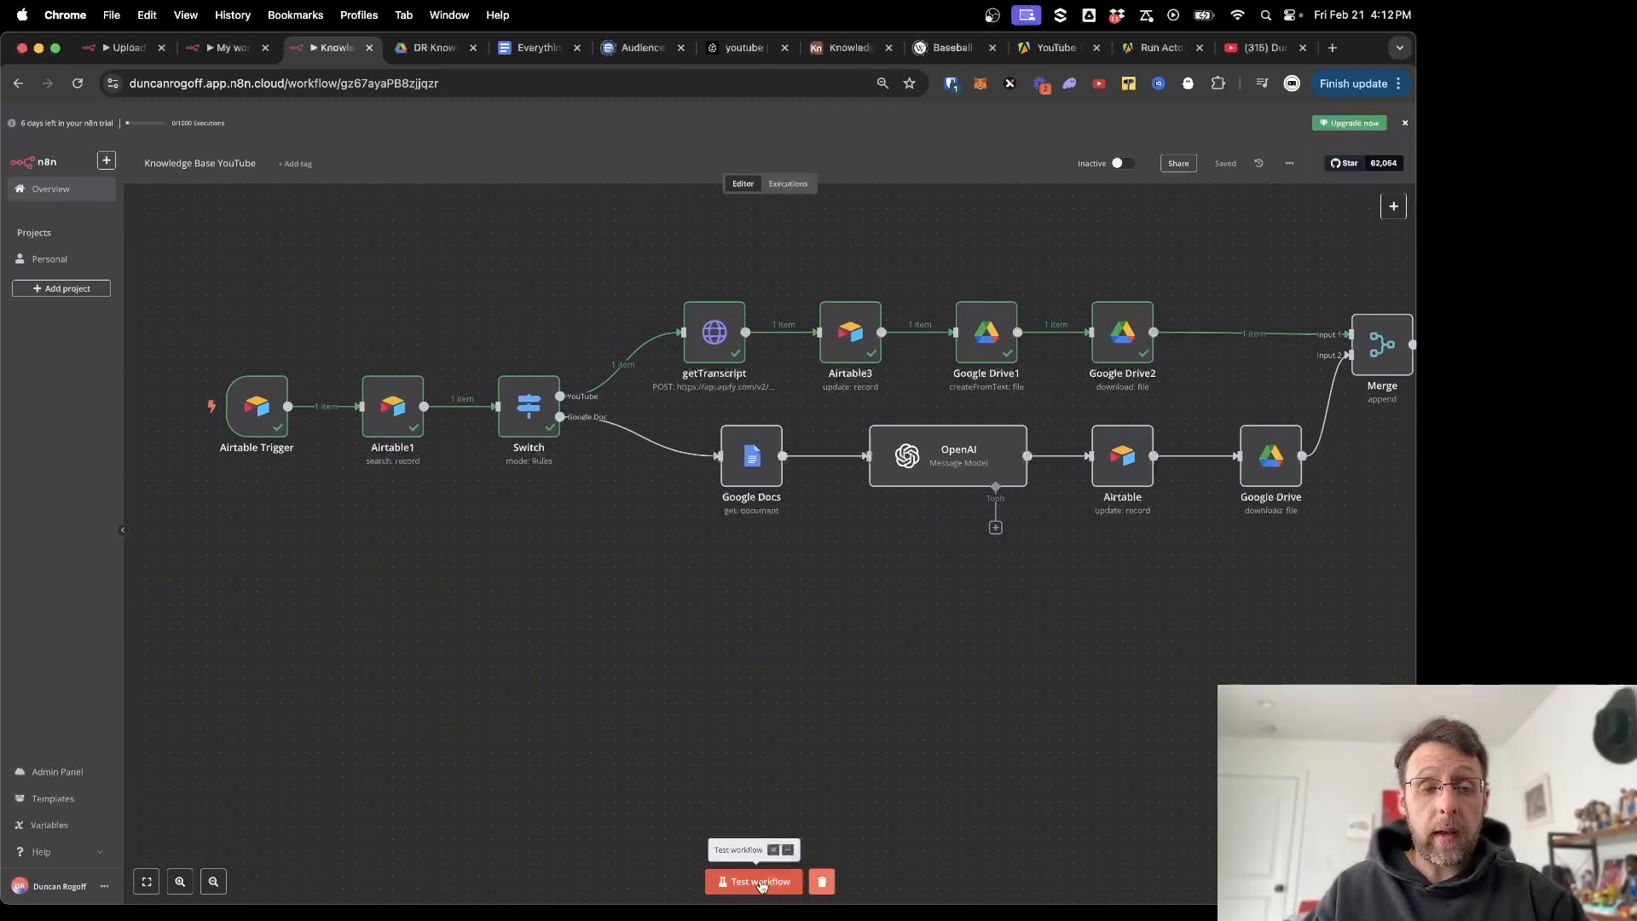
# Test the full workflow and follow execution from getTranscript through Merge to Pinecone Vector Store.
pyautogui.click(759, 882)
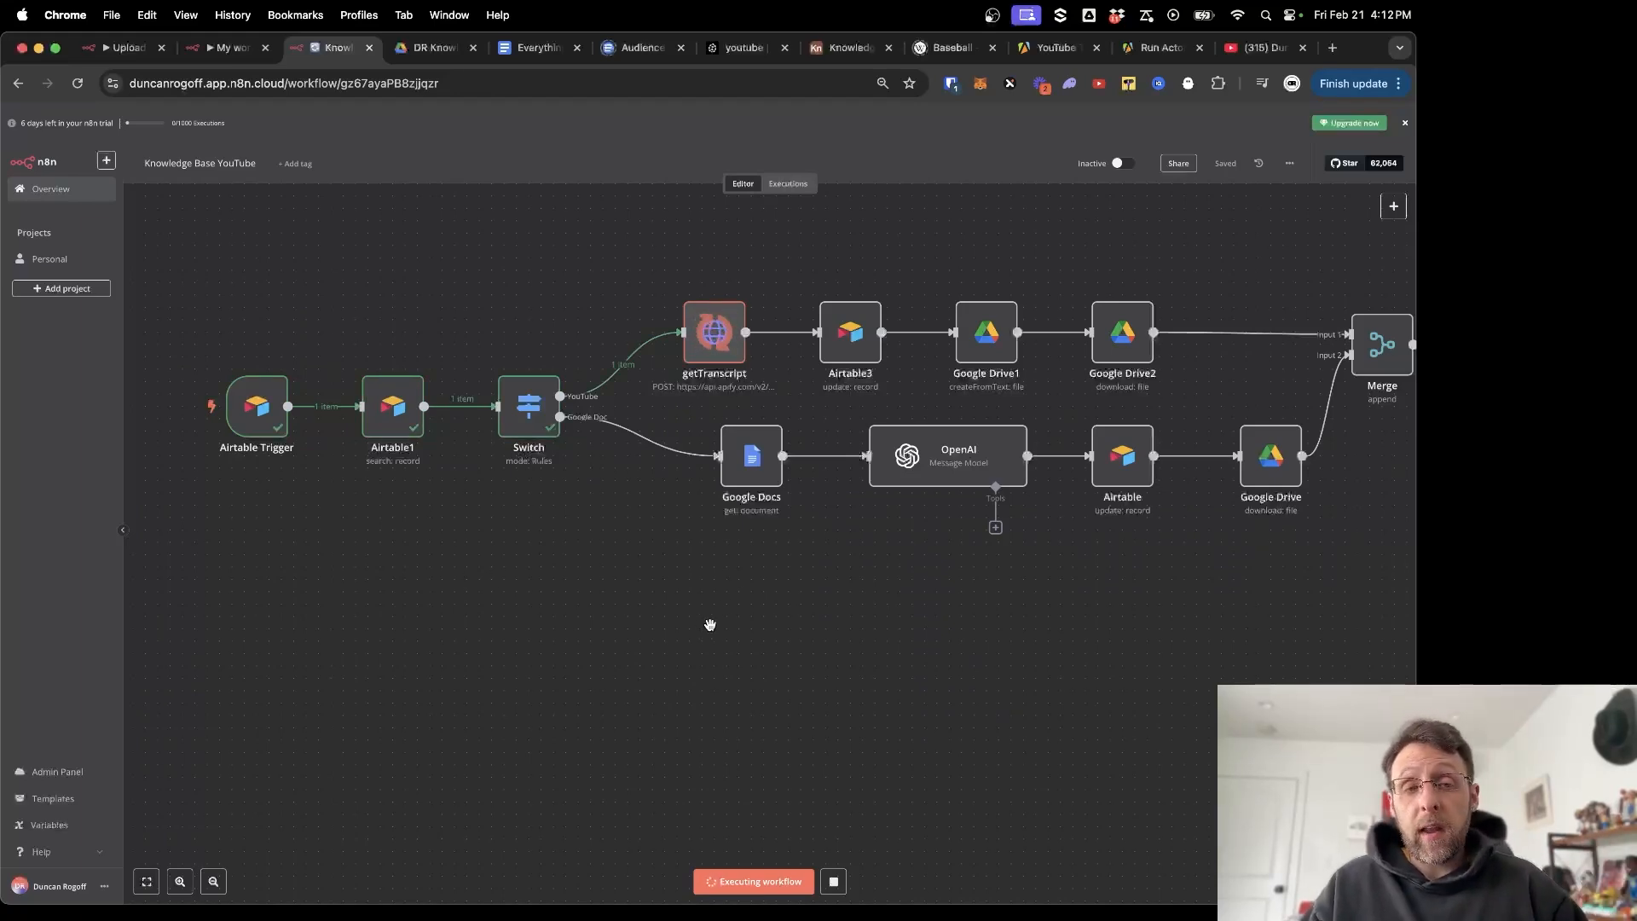
pyautogui.hscroll(2, 590, 582)
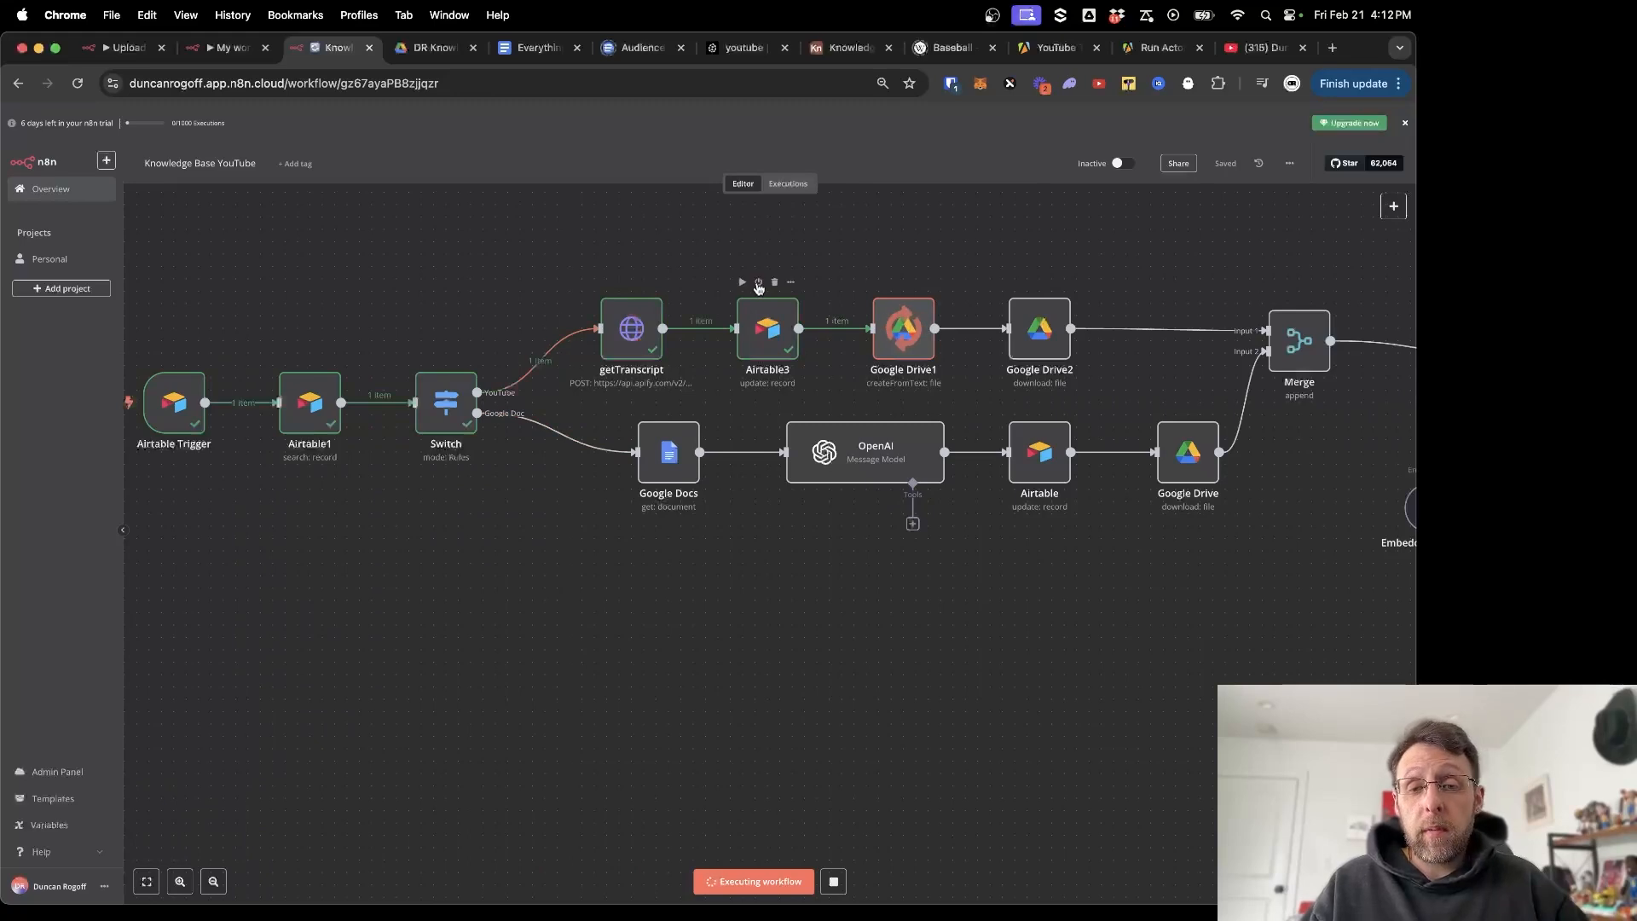
pyautogui.hscroll(3, 834, 239)
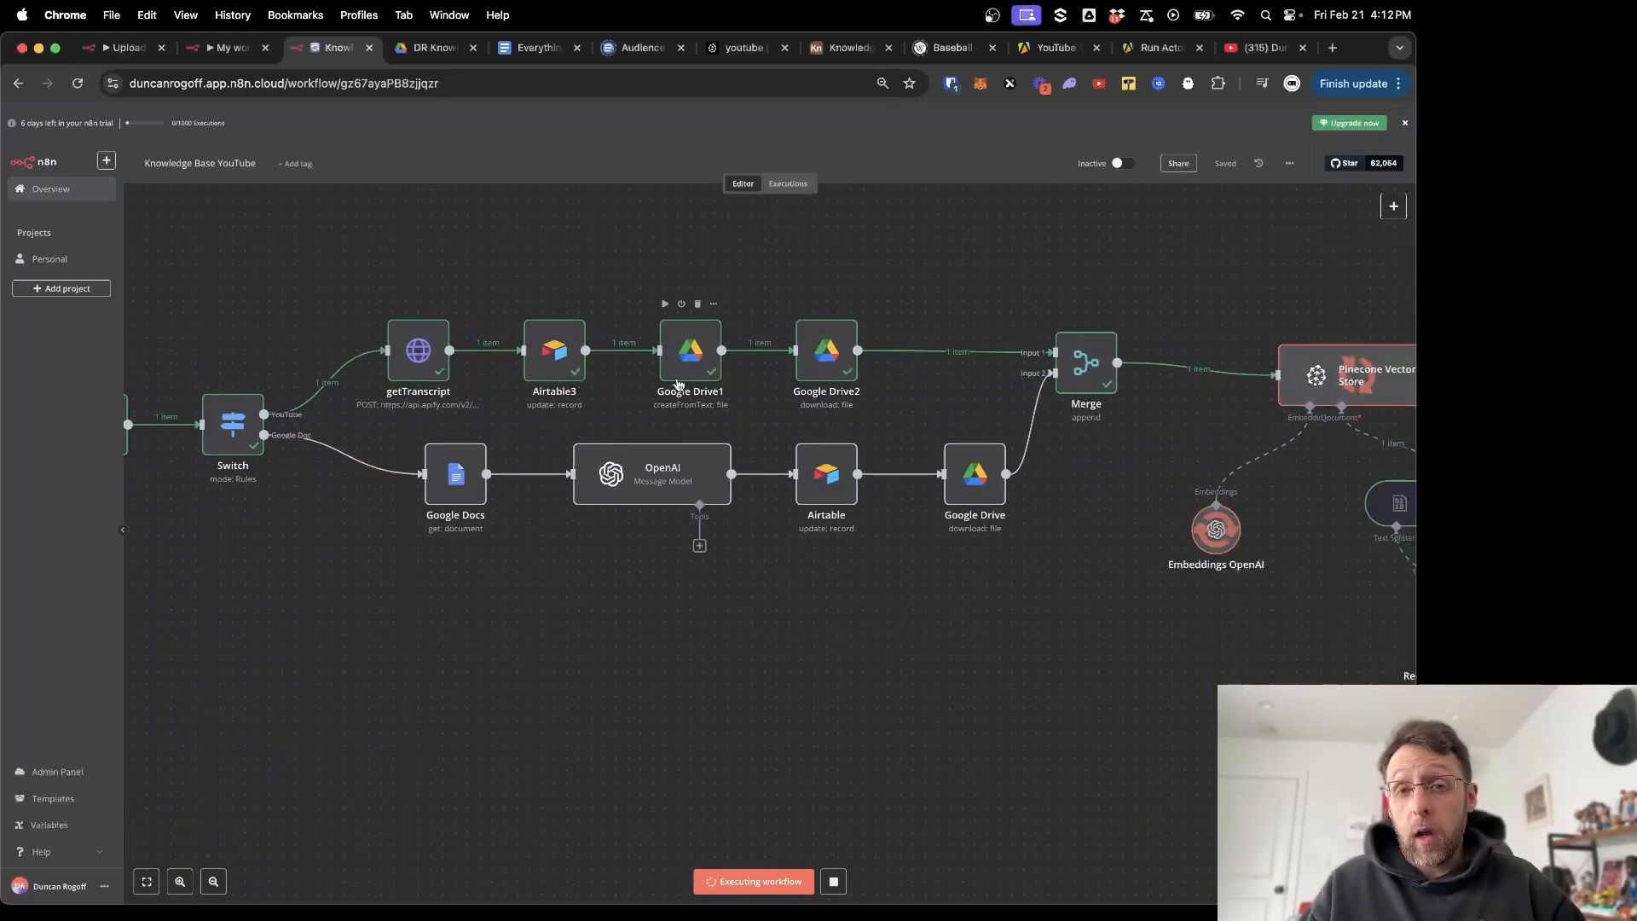
pyautogui.hscroll(2, 947, 286)
pyautogui.hscroll(8, 947, 286)
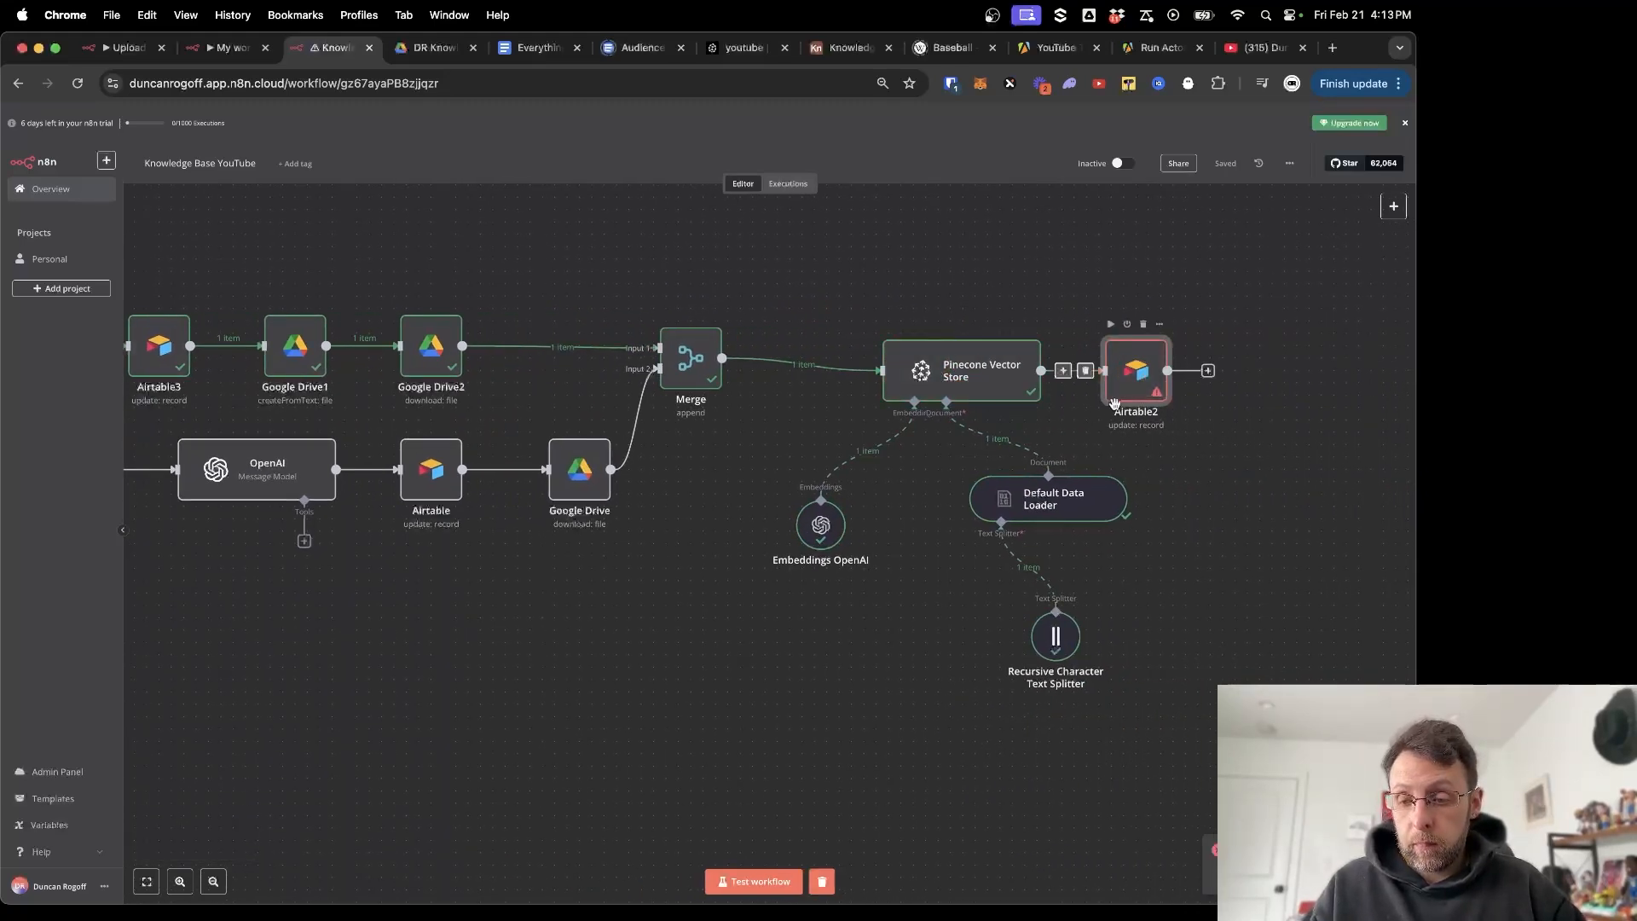
# Map Airtable1's id into Airtable2's 'id (using to match)' field as {{ $('Airtable1').item.json.id }}.
pyautogui.doubleClick(1139, 391)
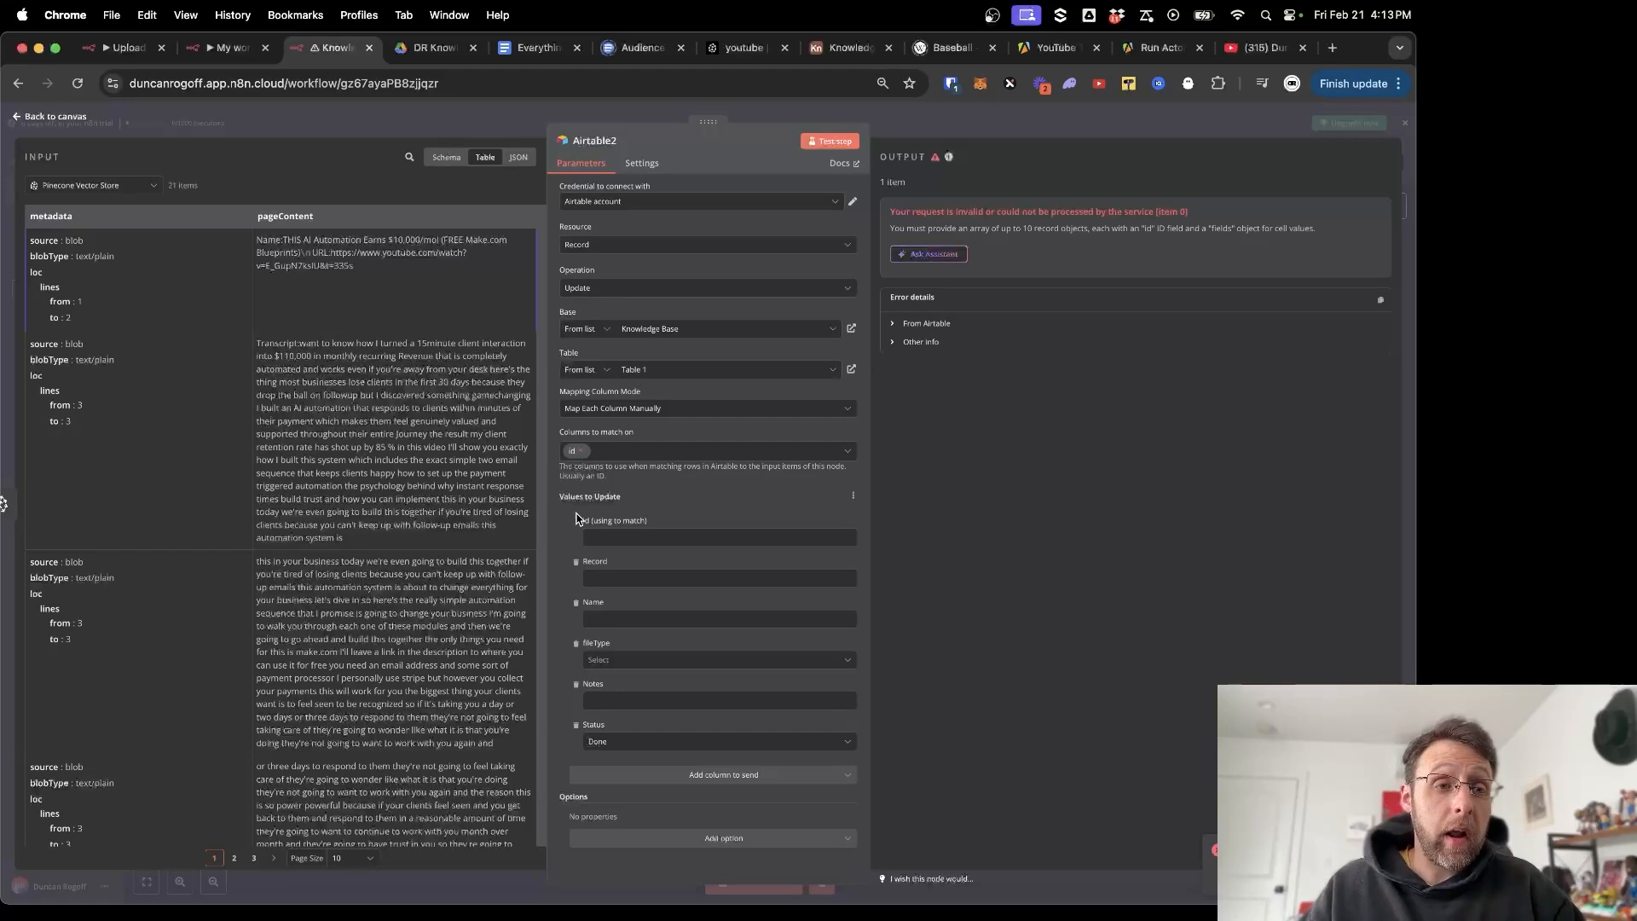
pyautogui.click(446, 157)
pyautogui.click(669, 537)
pyautogui.scroll(-7, 378, 608)
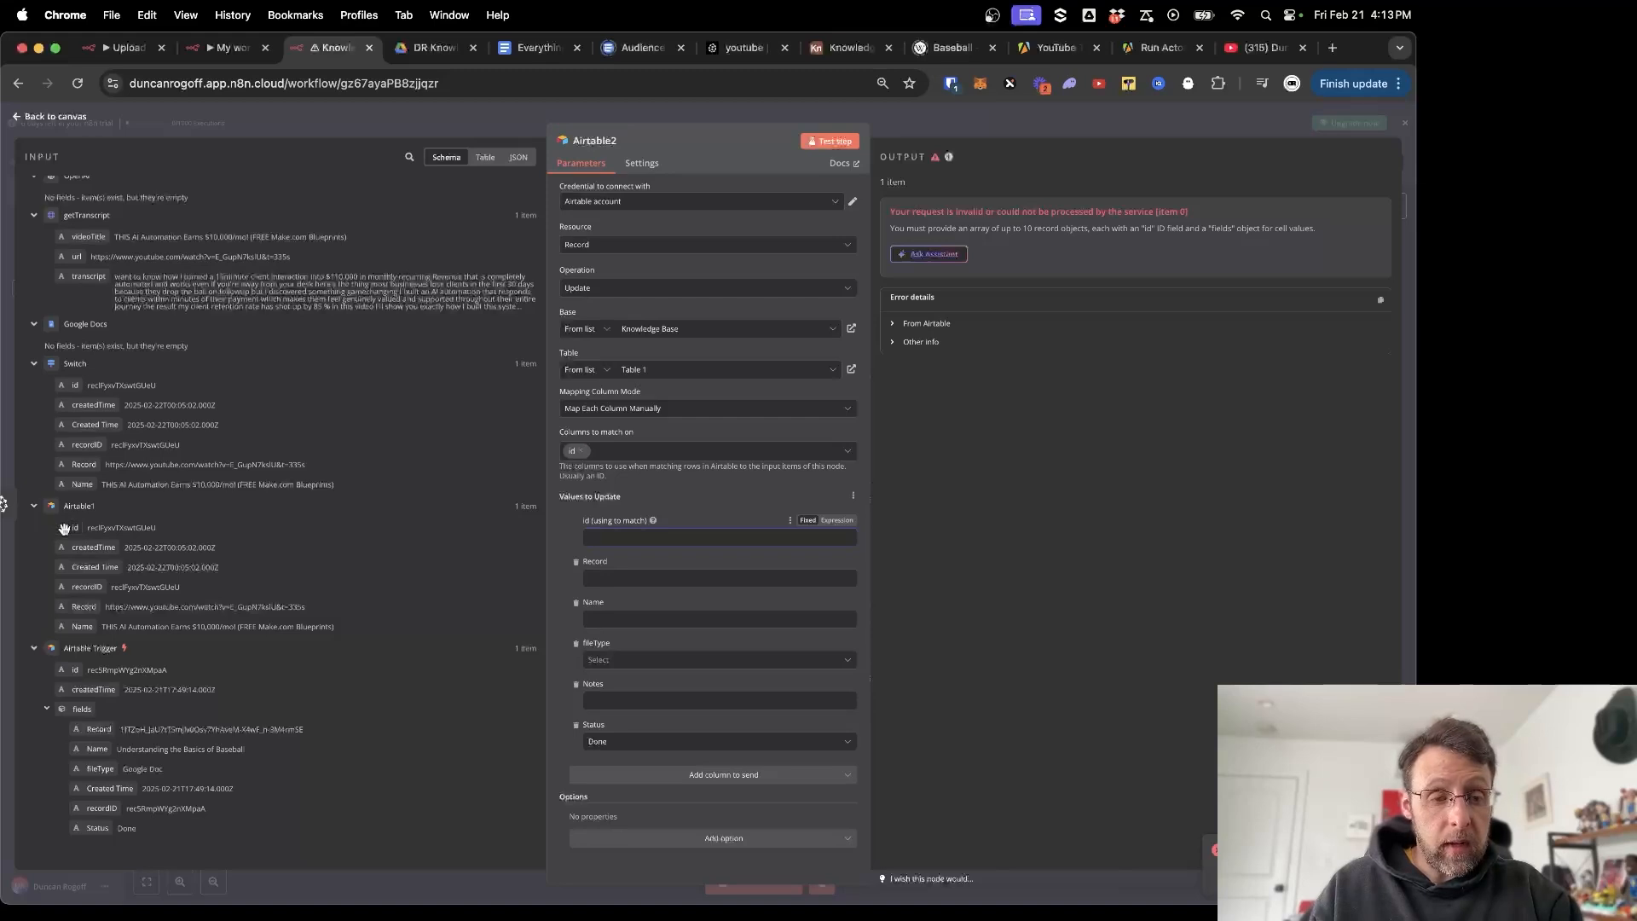
pyautogui.moveTo(63, 528); pyautogui.dragTo(588, 537)
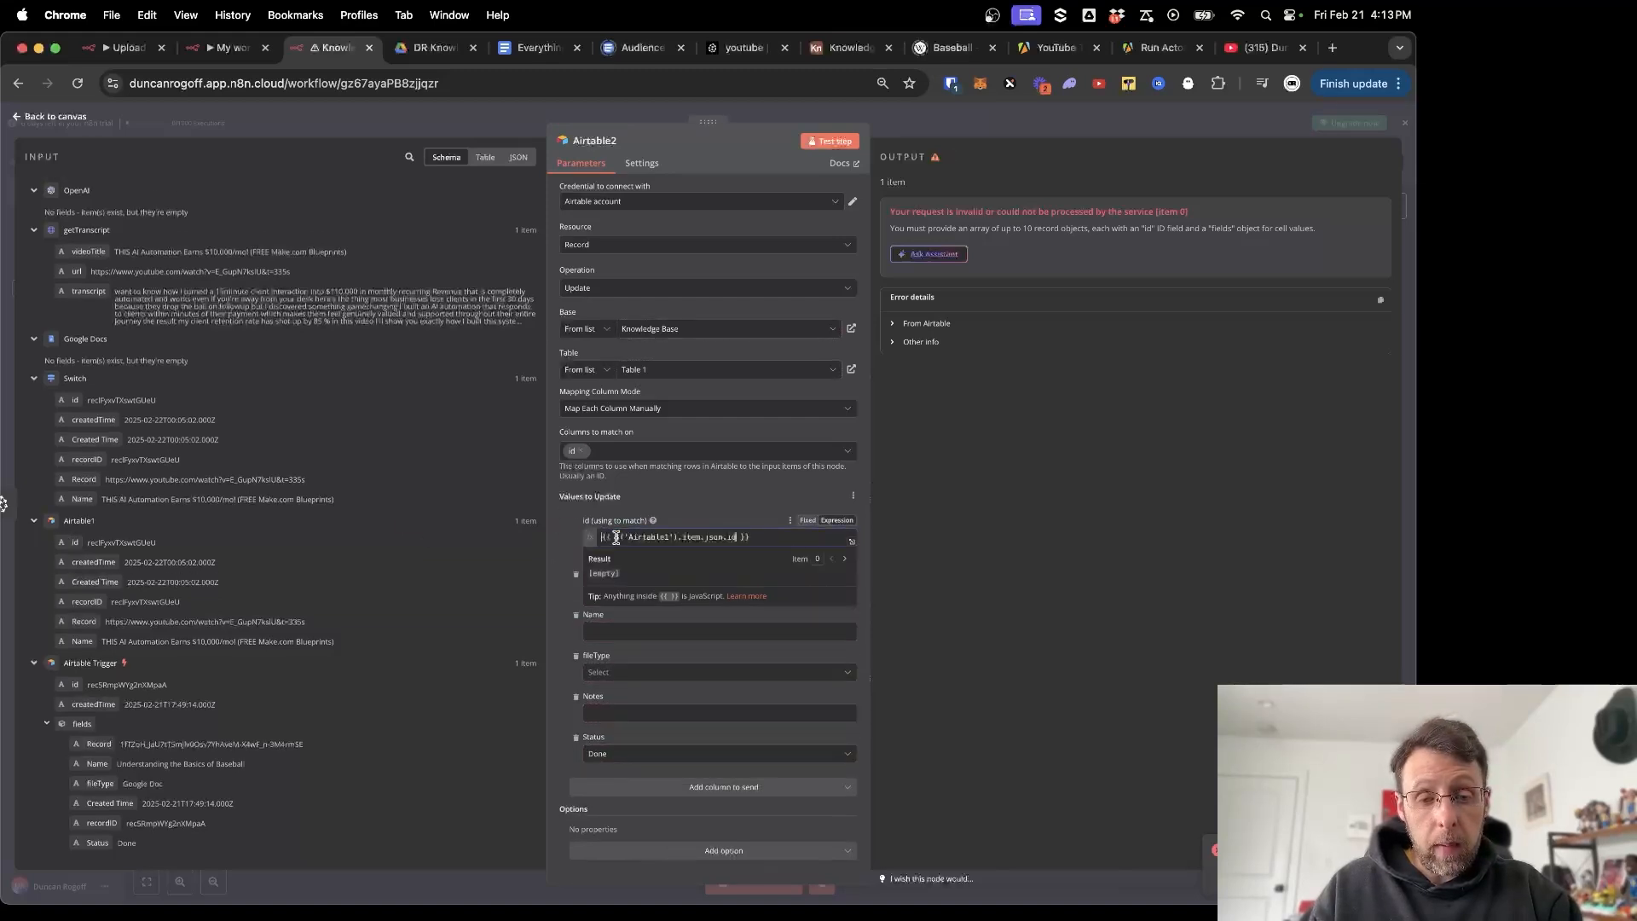
pyautogui.click(562, 523)
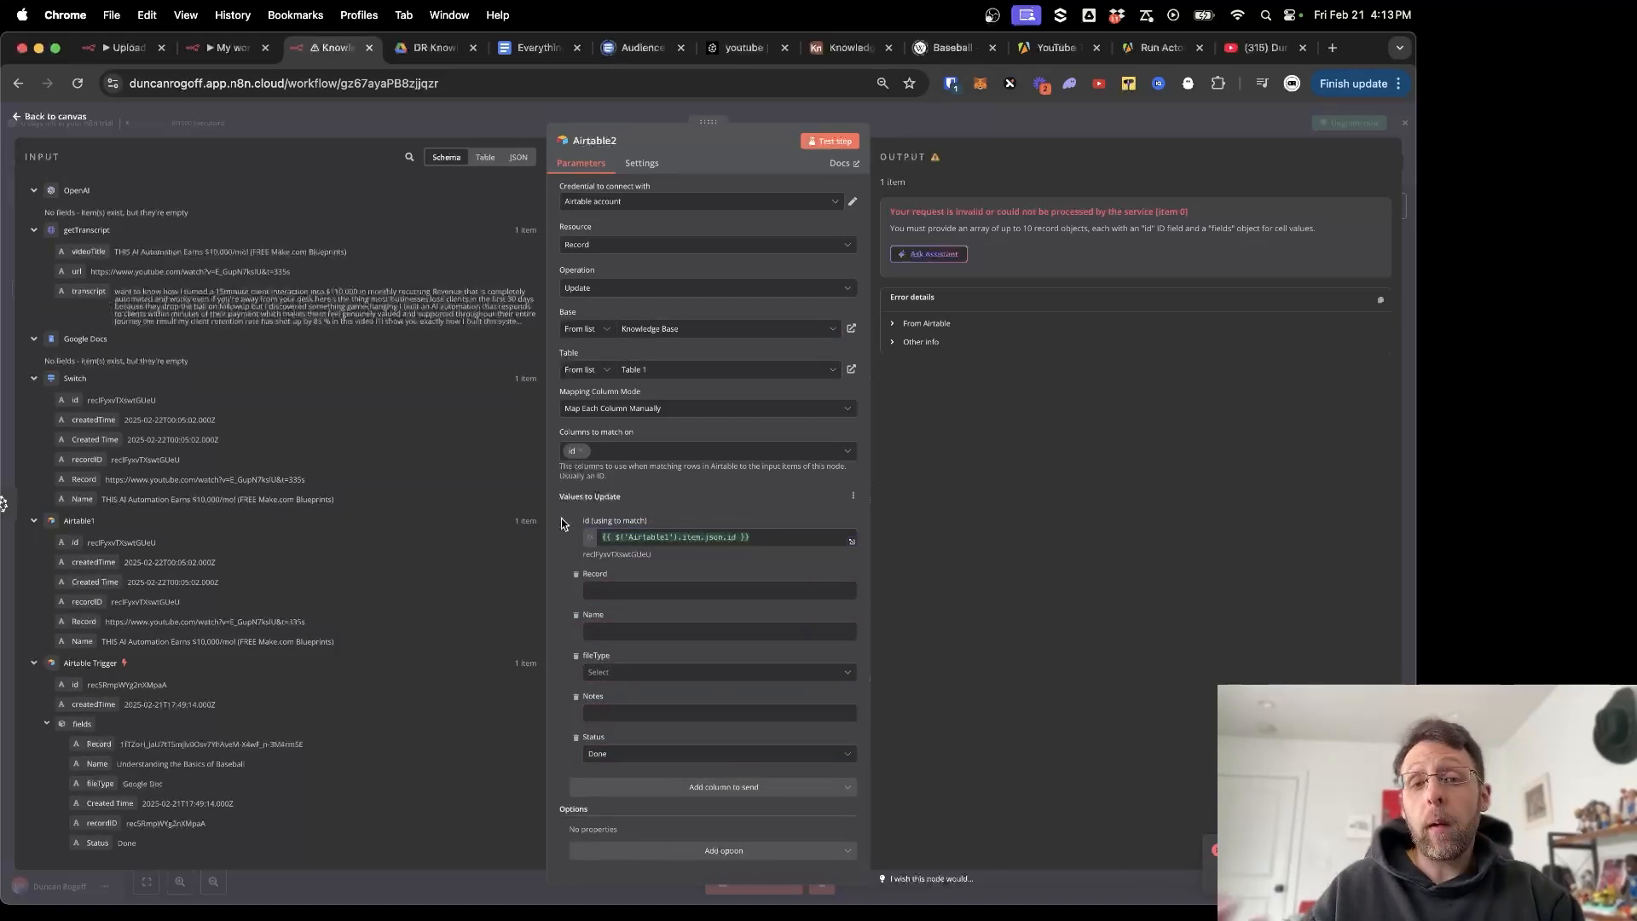
pyautogui.click(413, 113)
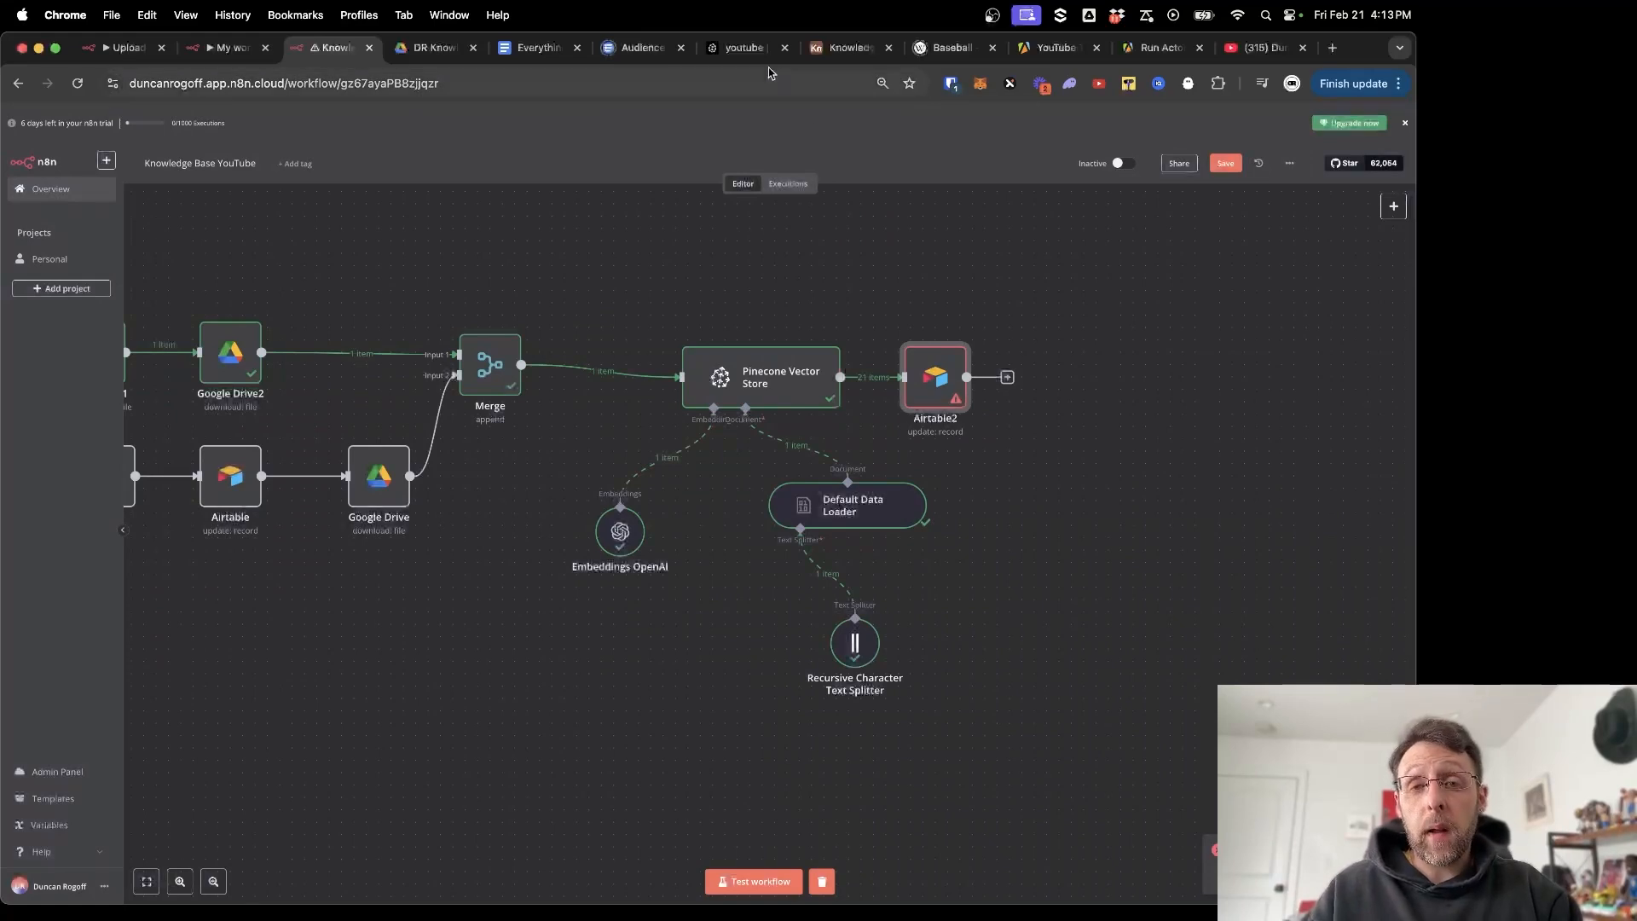
pyautogui.click(744, 49)
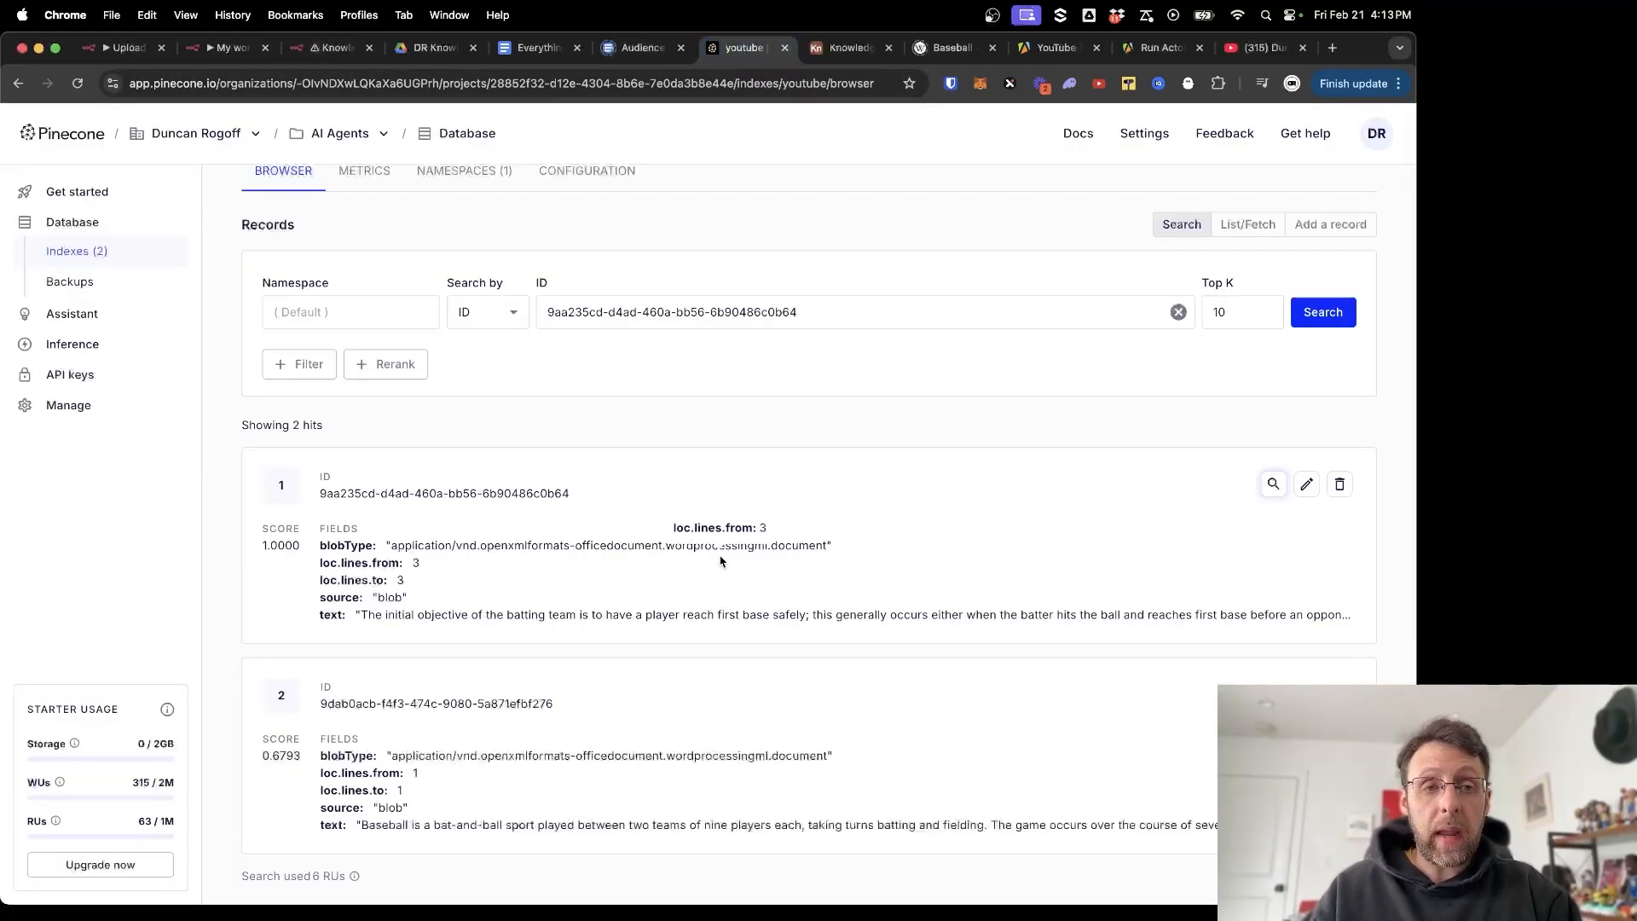
# Reload the Pinecone youtube index, review the new transcript-chunk records, then return to n8n.
pyautogui.press('super+r')
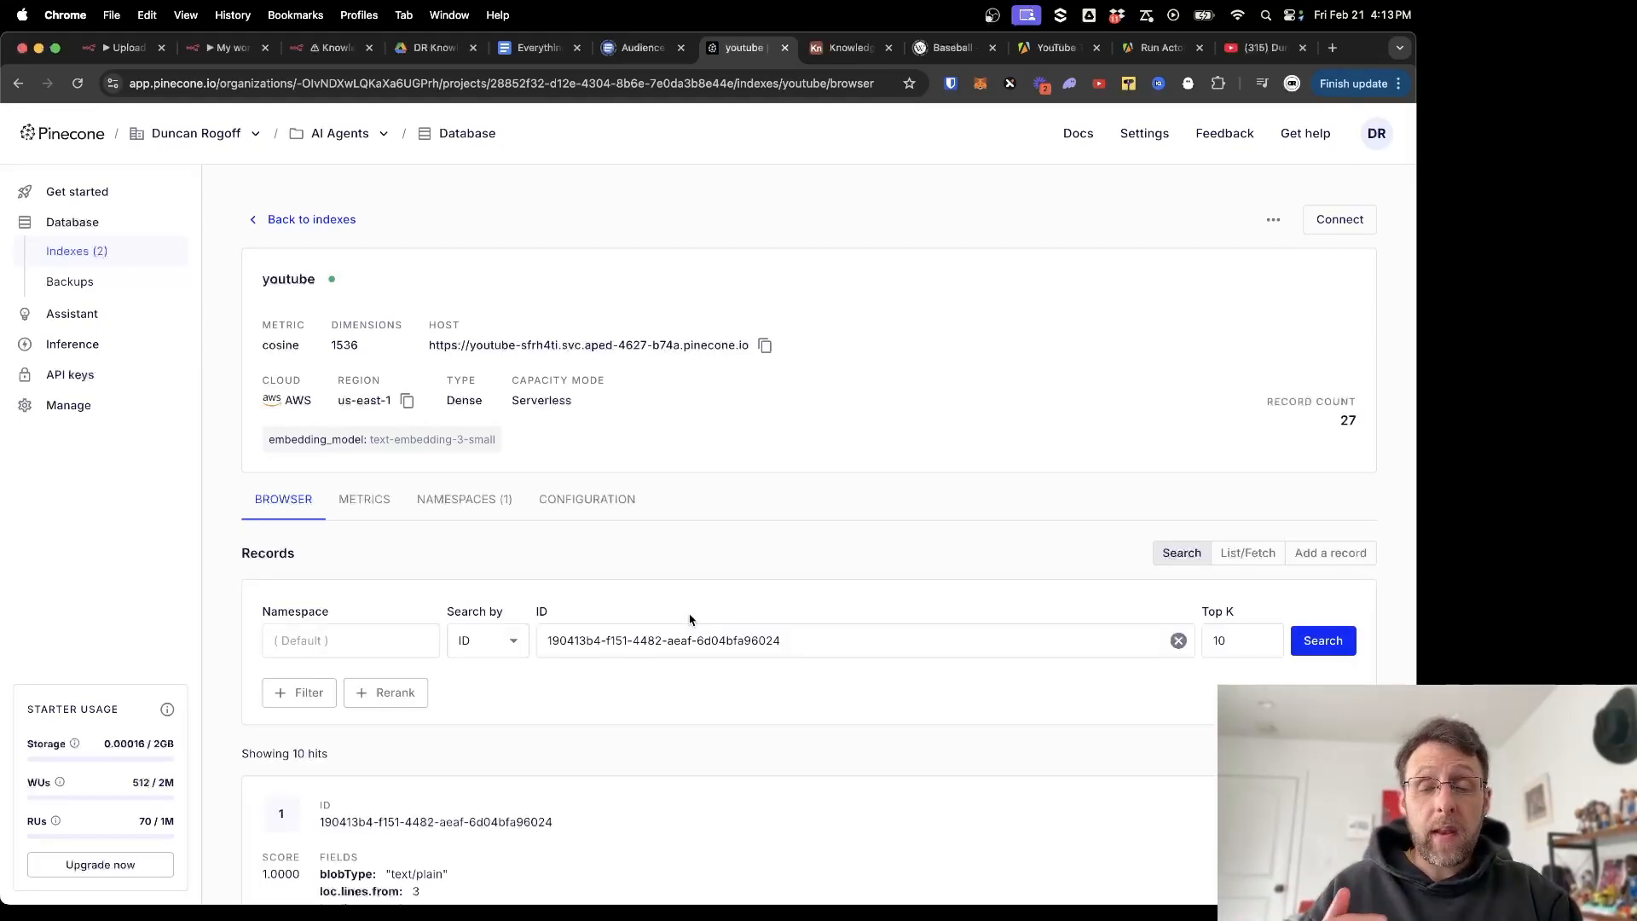
pyautogui.scroll(-5, 689, 618)
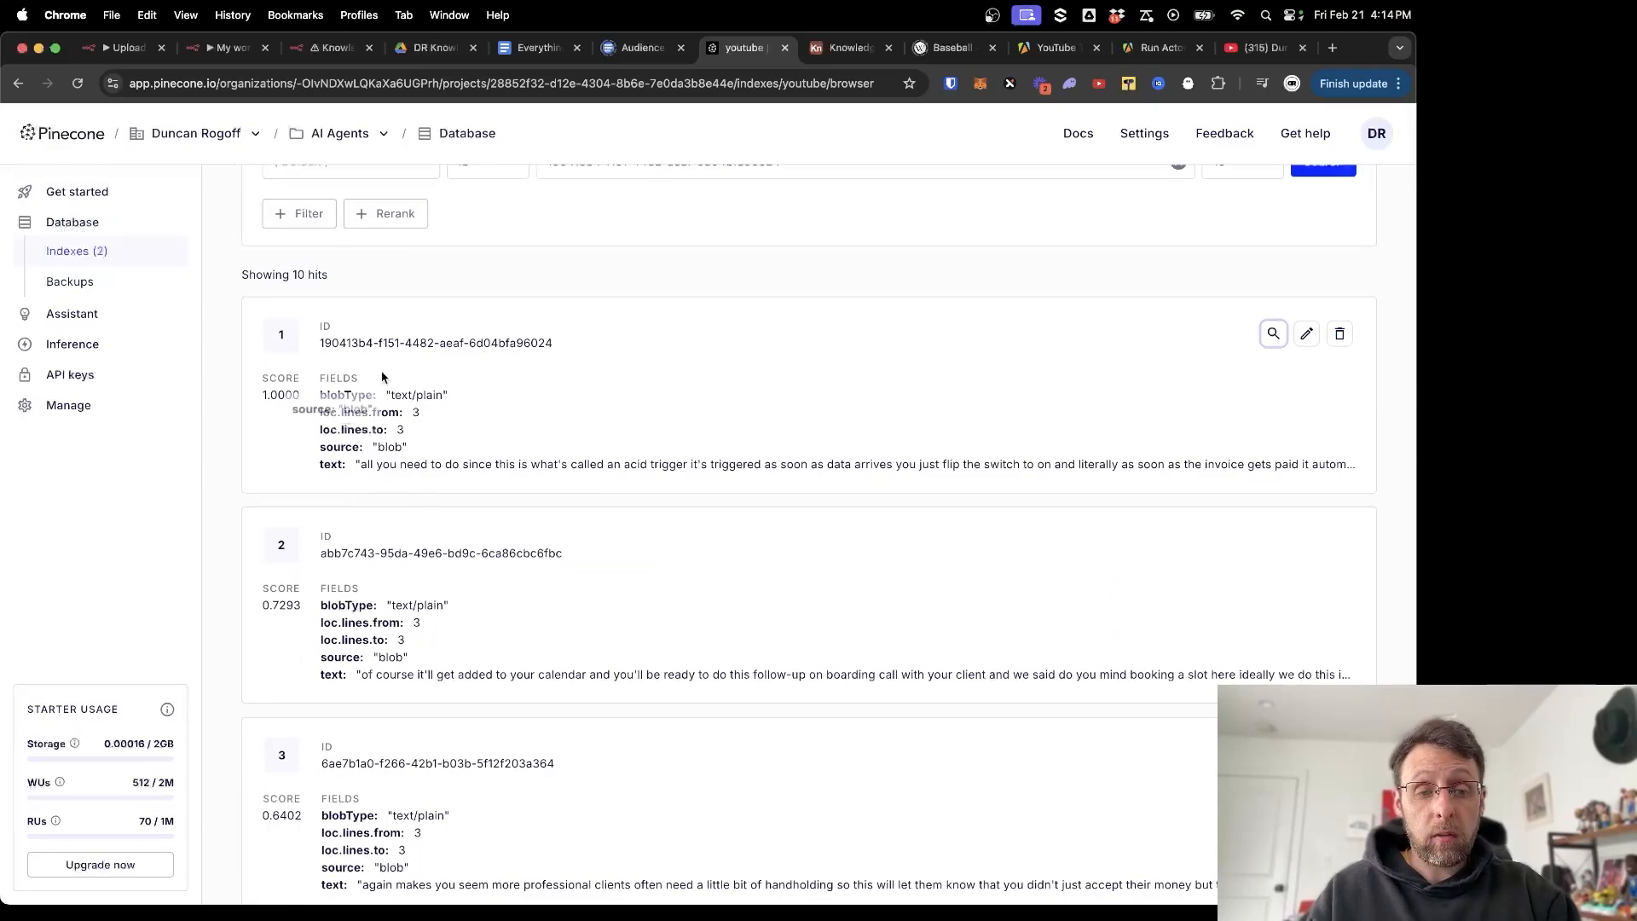
pyautogui.scroll(-4, 631, 597)
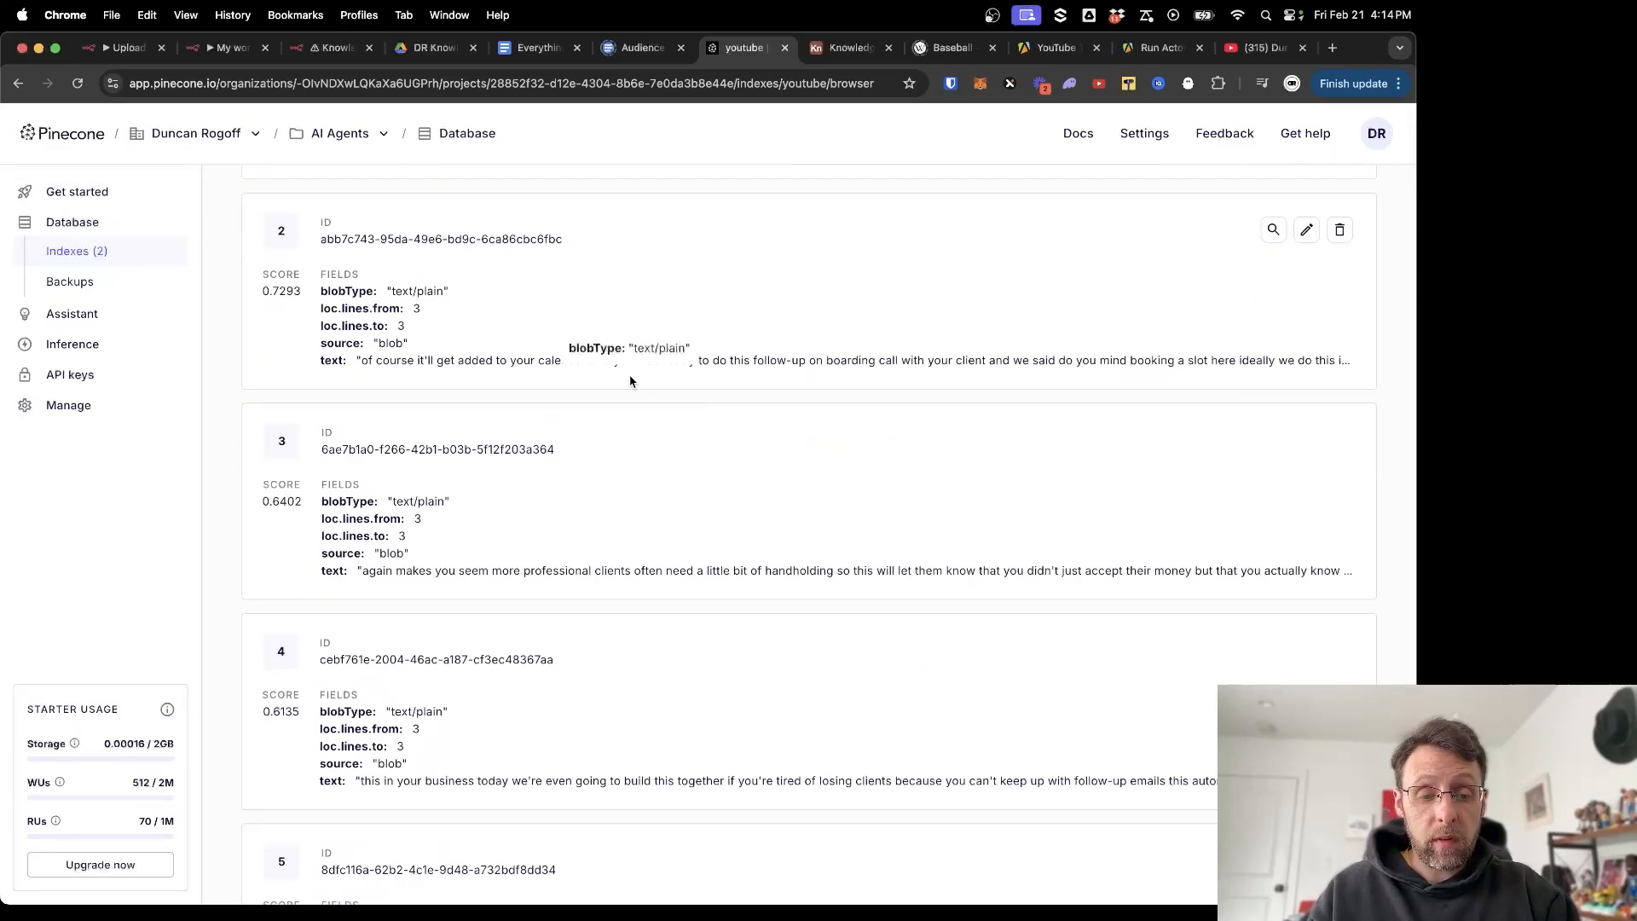
pyautogui.scroll(-7, 631, 381)
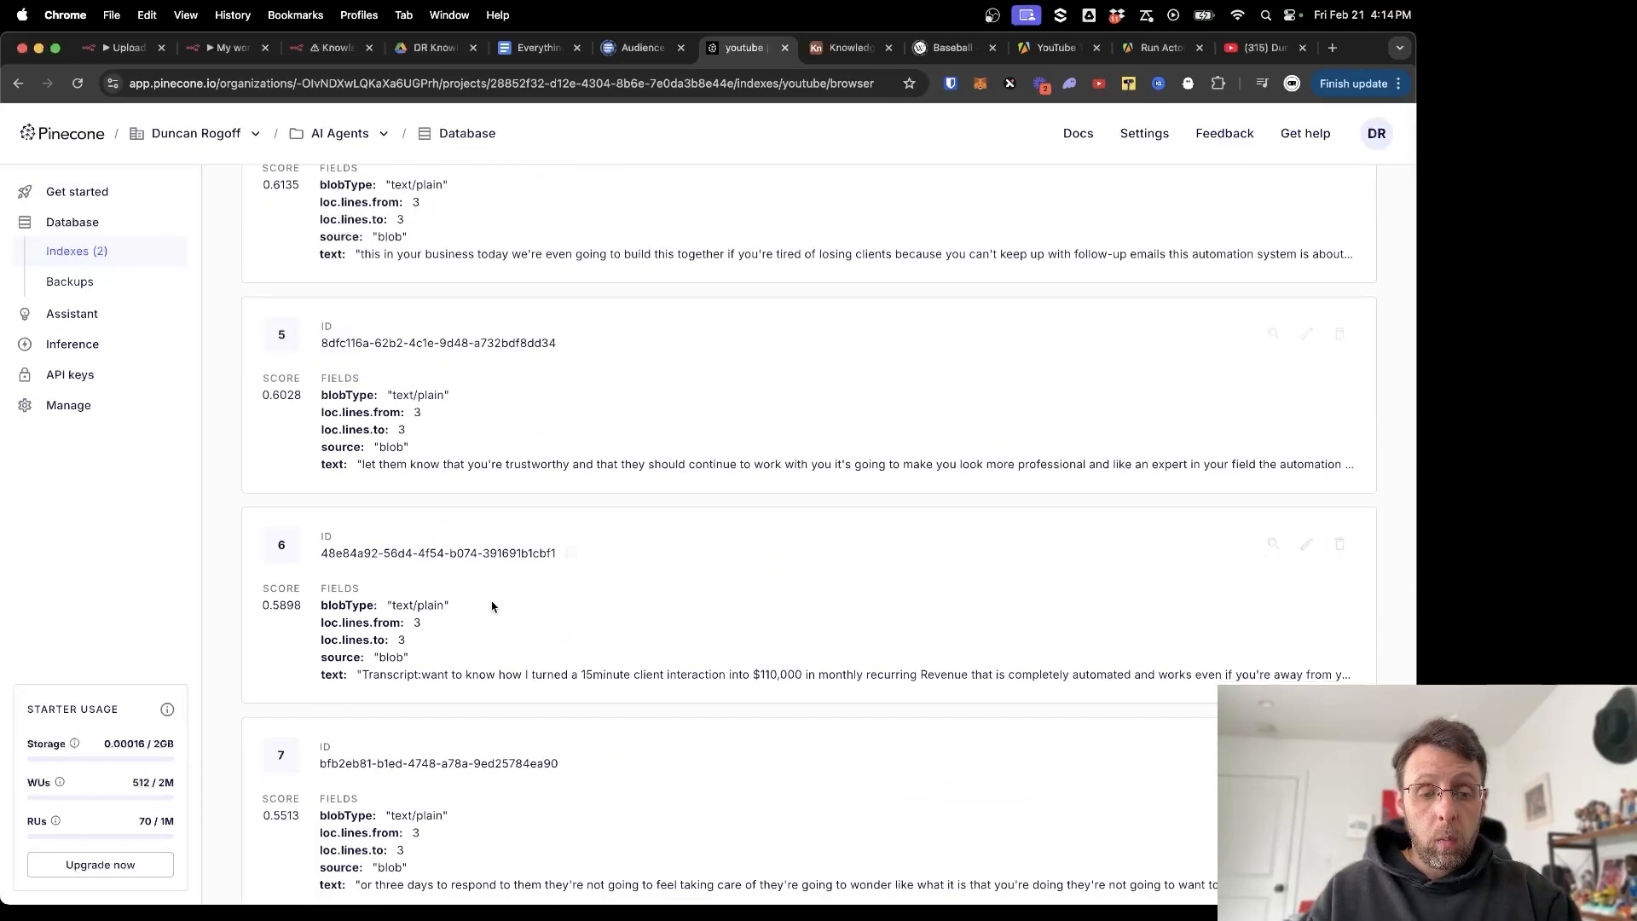
pyautogui.scroll(-2, 492, 606)
pyautogui.moveTo(372, 538); pyautogui.dragTo(805, 538)
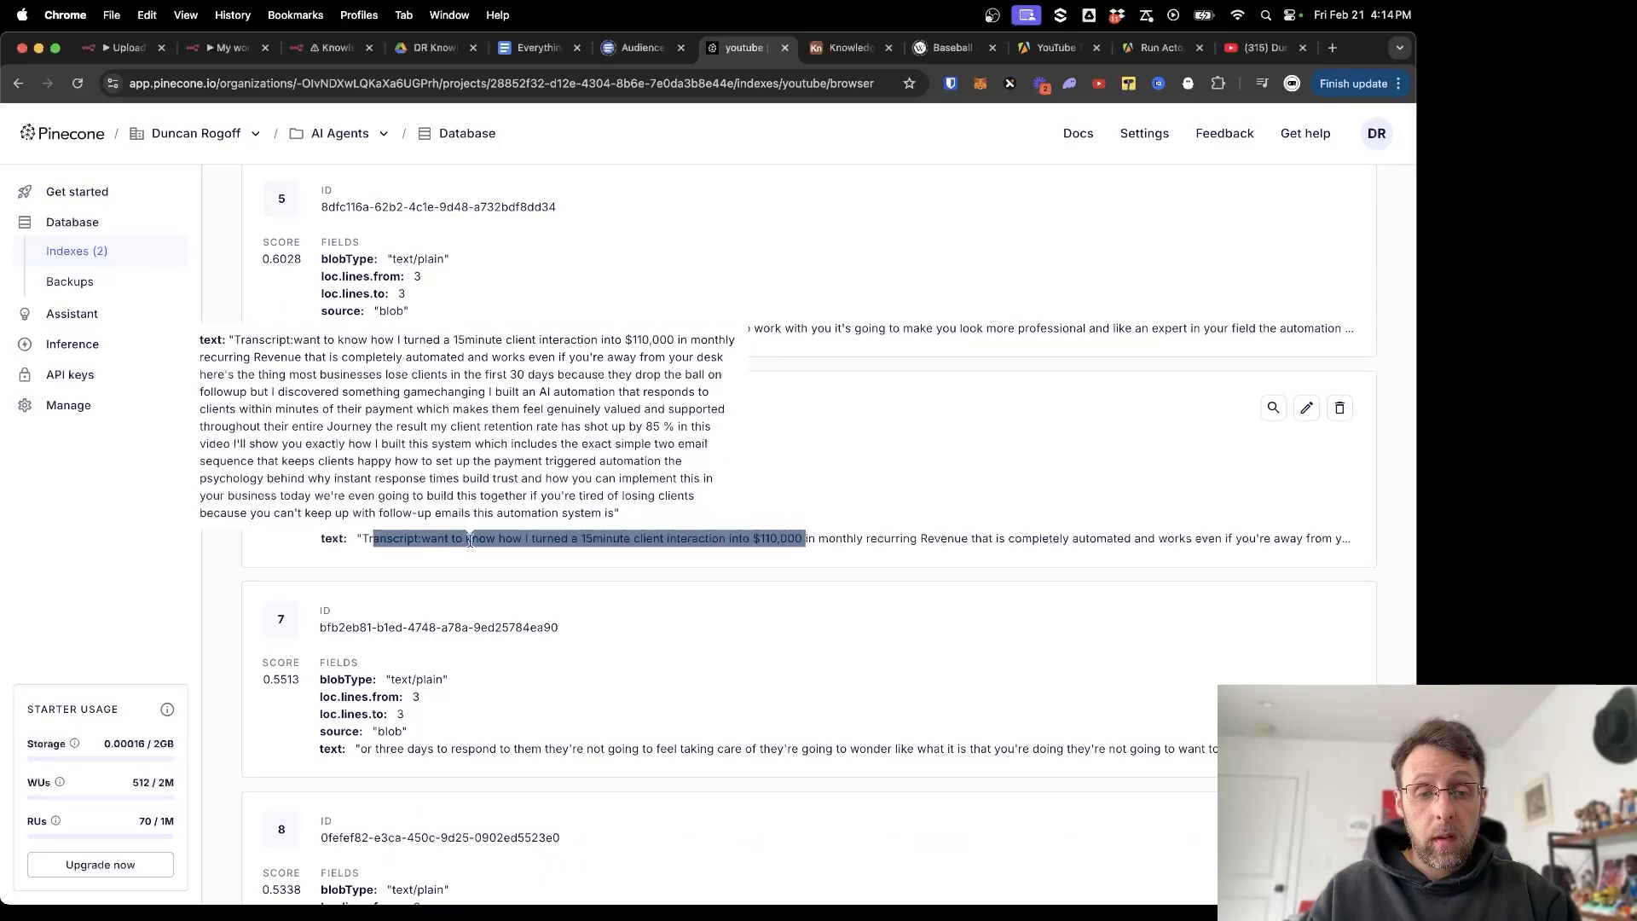
pyautogui.moveTo(460, 545); pyautogui.dragTo(739, 554)
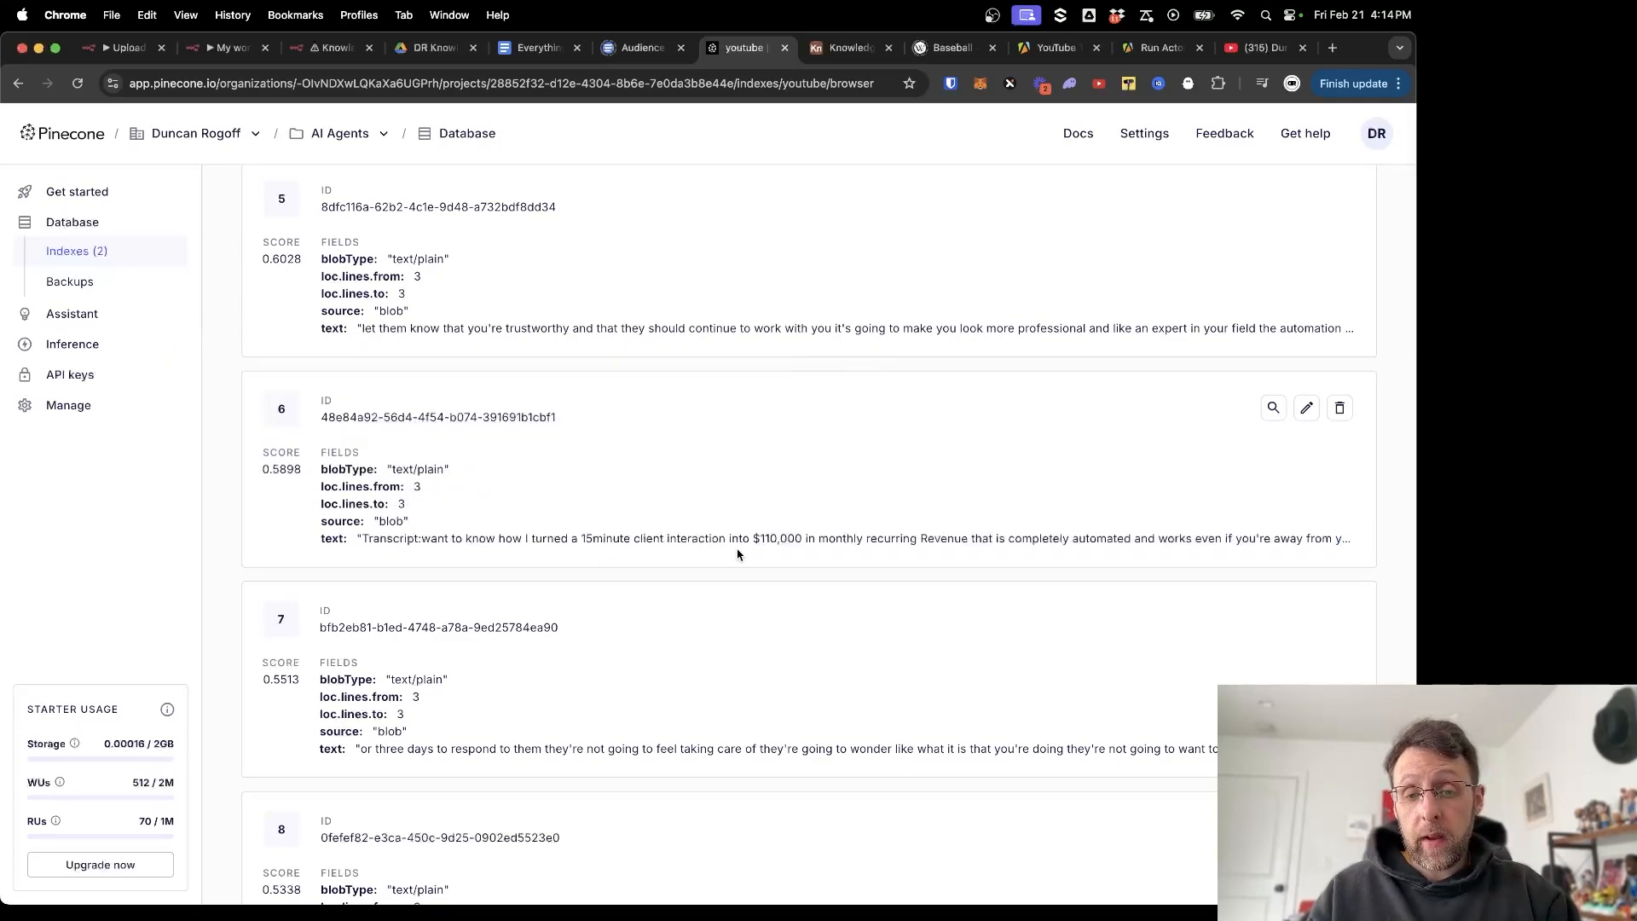
pyautogui.scroll(-1, 738, 554)
pyautogui.scroll(-3, 834, 601)
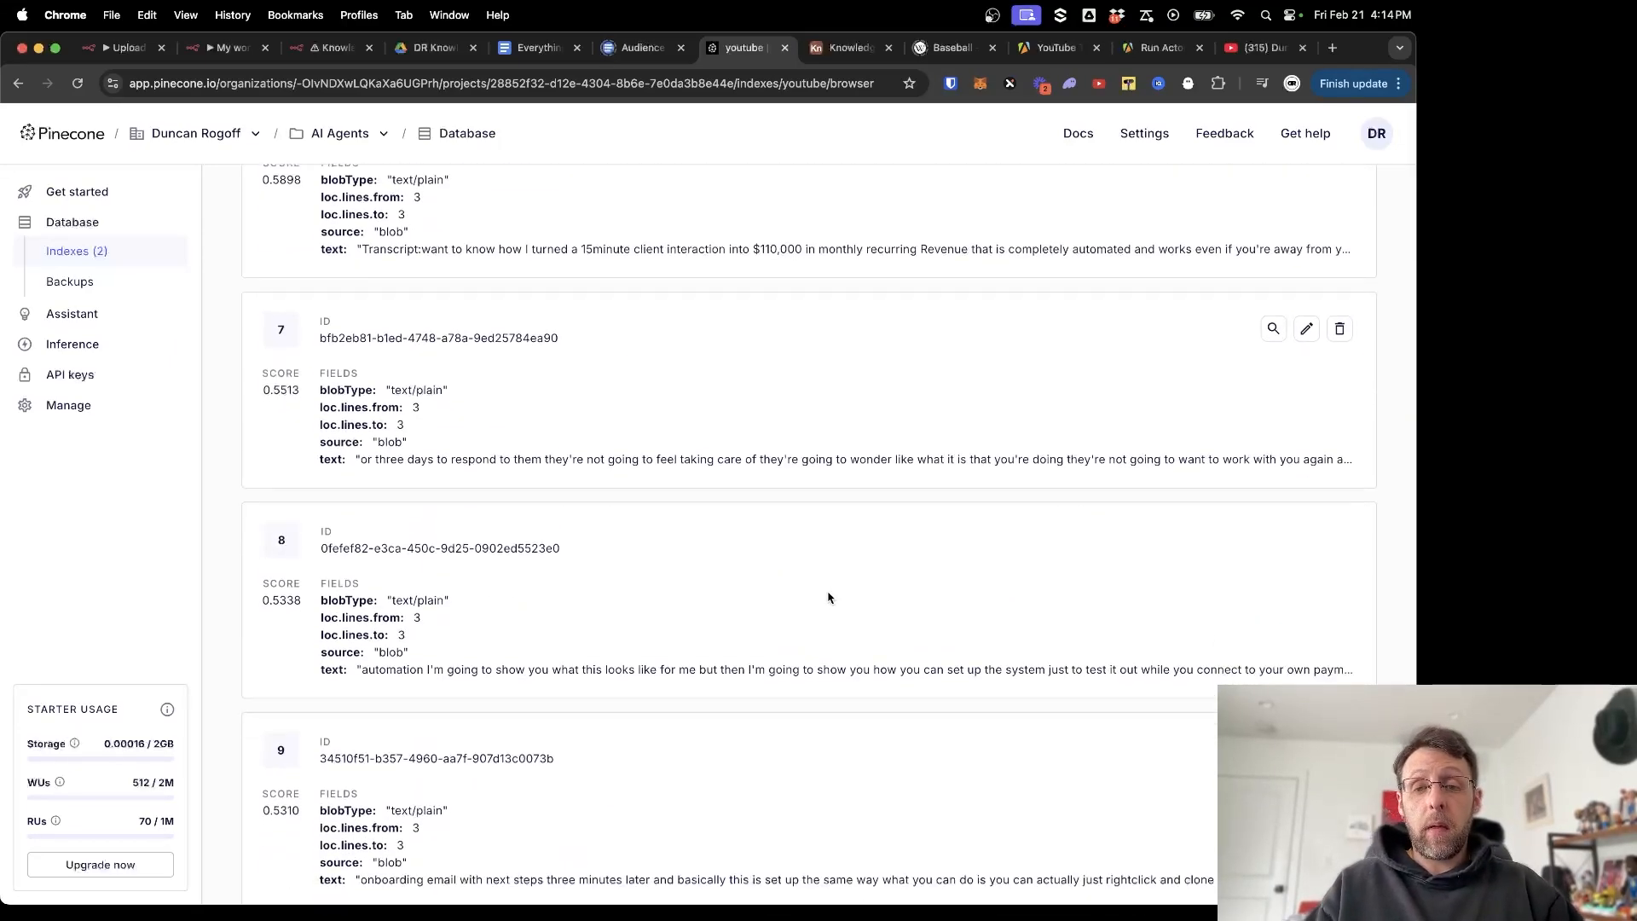
pyautogui.scroll(-4, 827, 598)
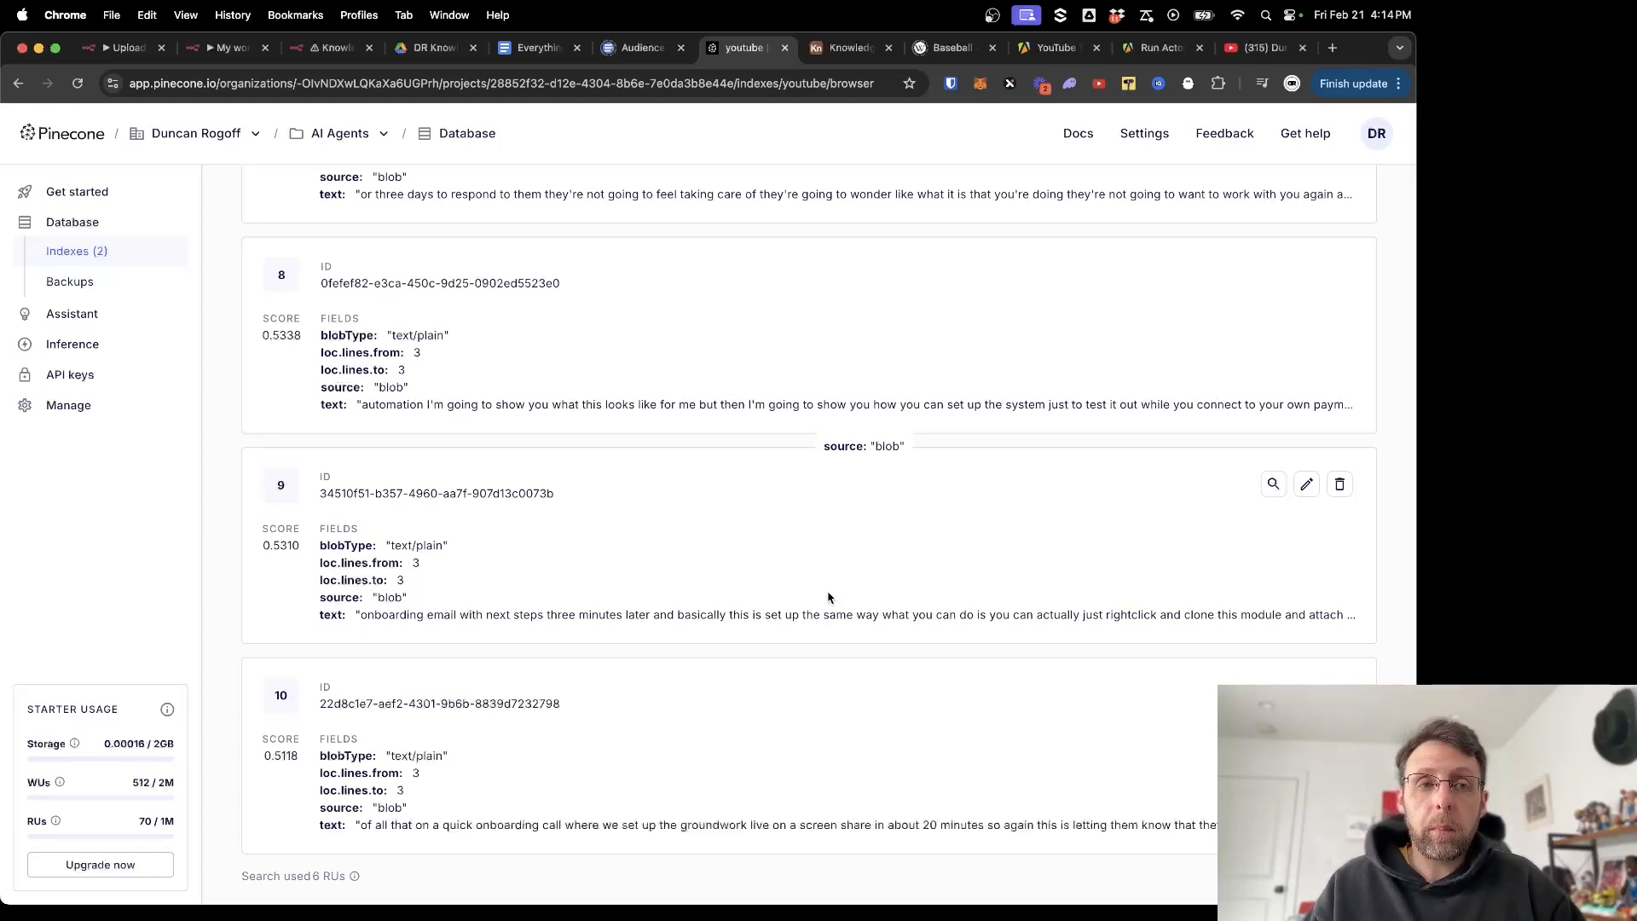
pyautogui.press('super+3')
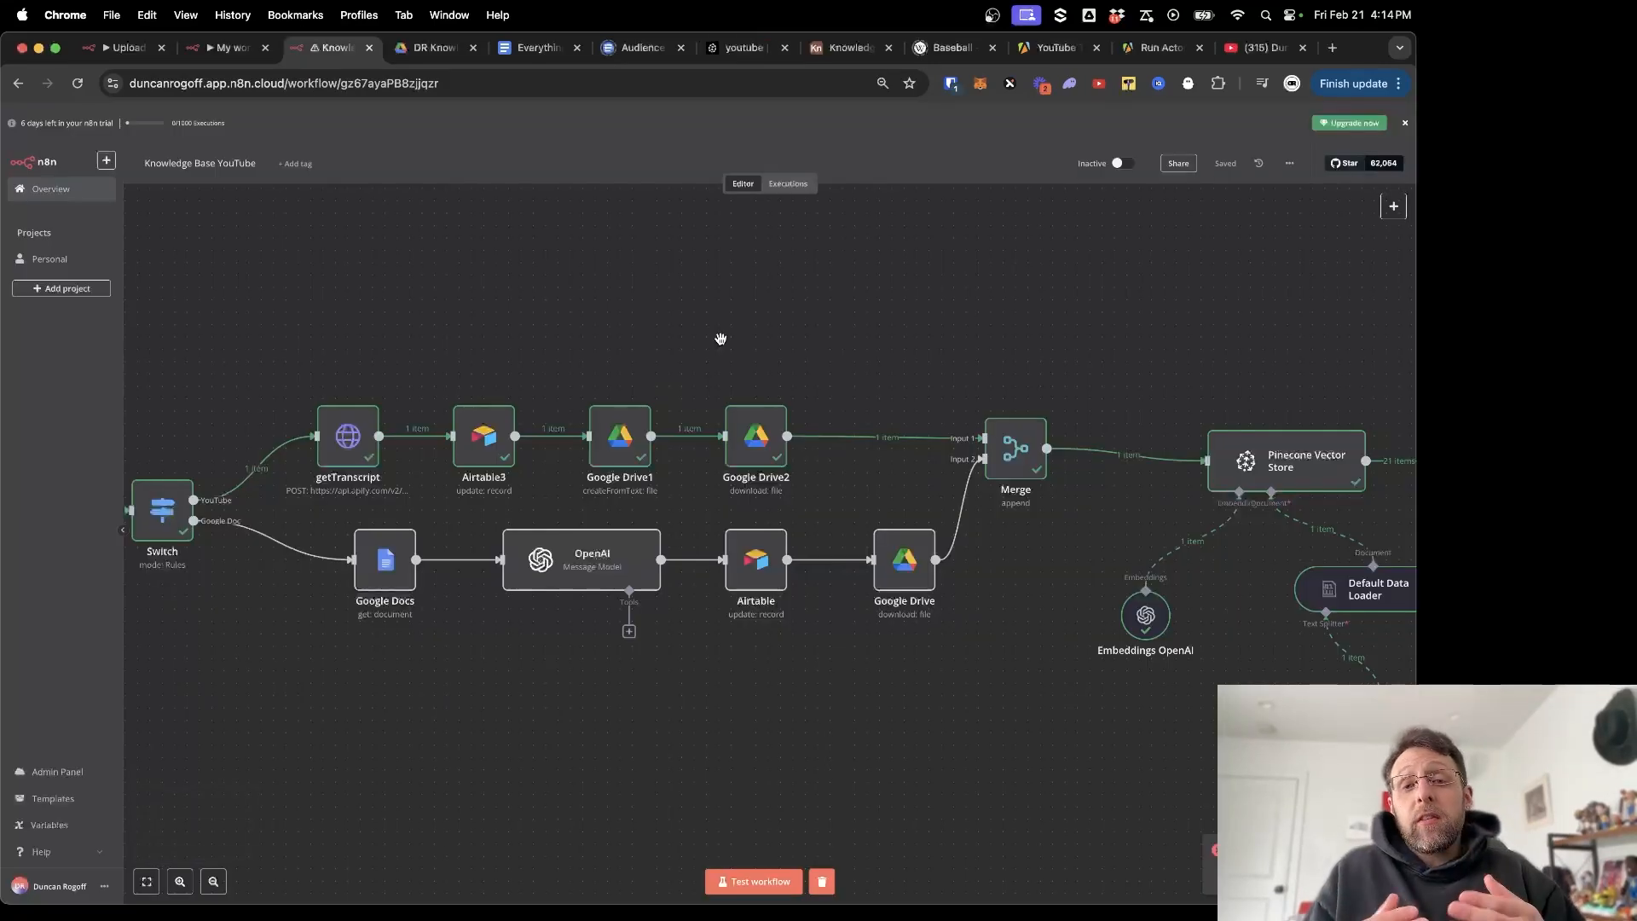
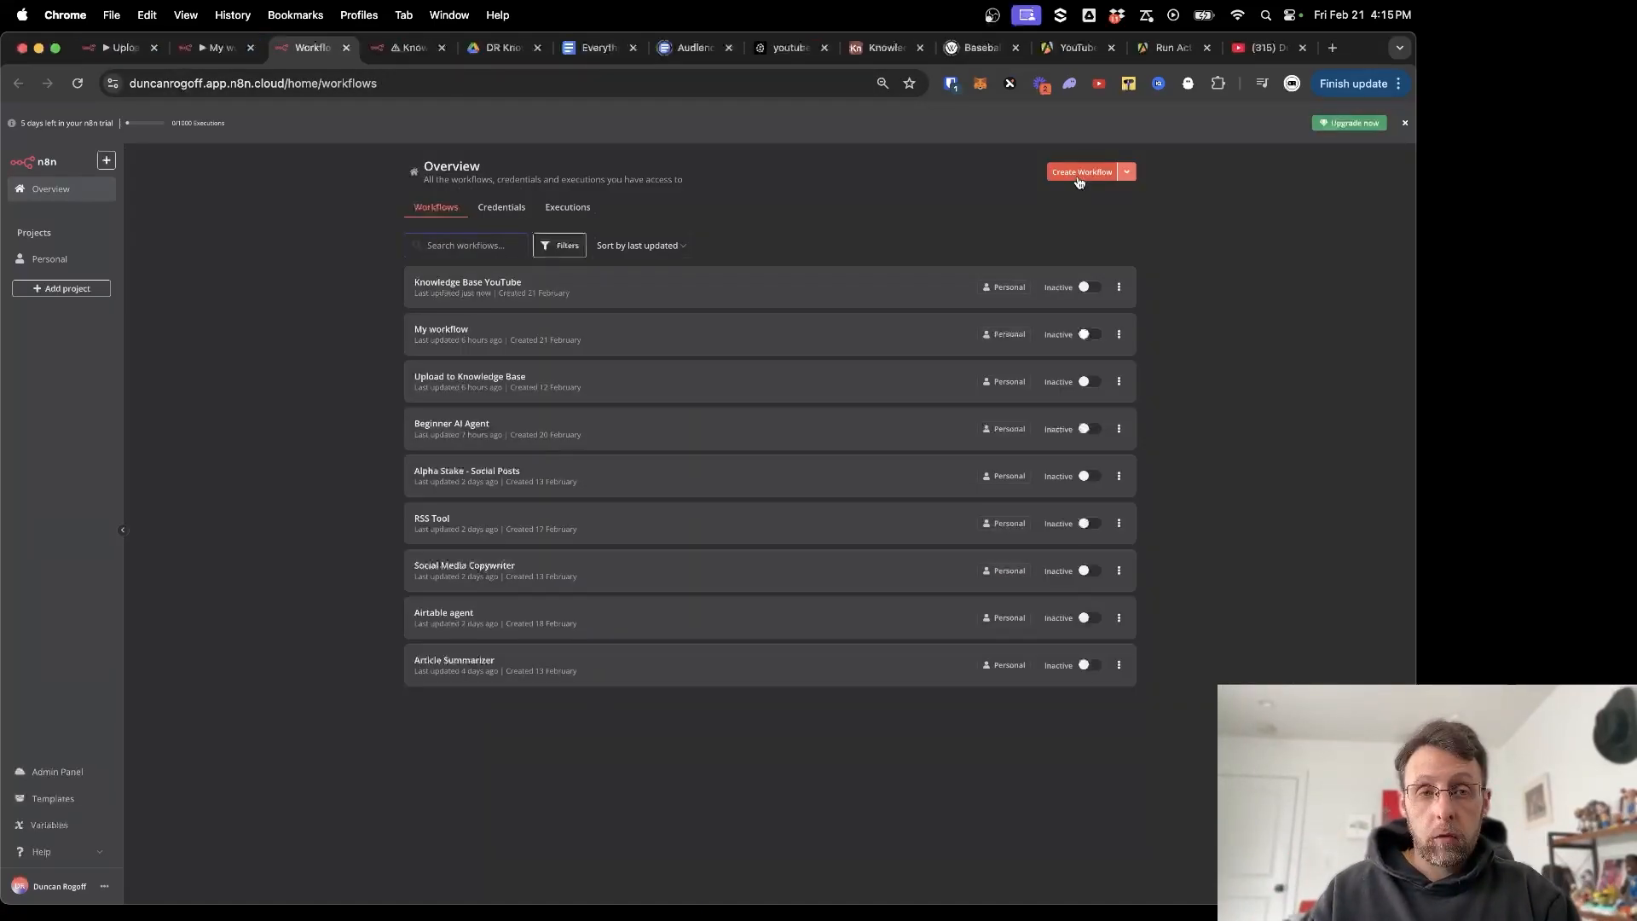
# Create a blank workflow and rename it 'Call Knowledge Base'.
pyautogui.click(1078, 179)
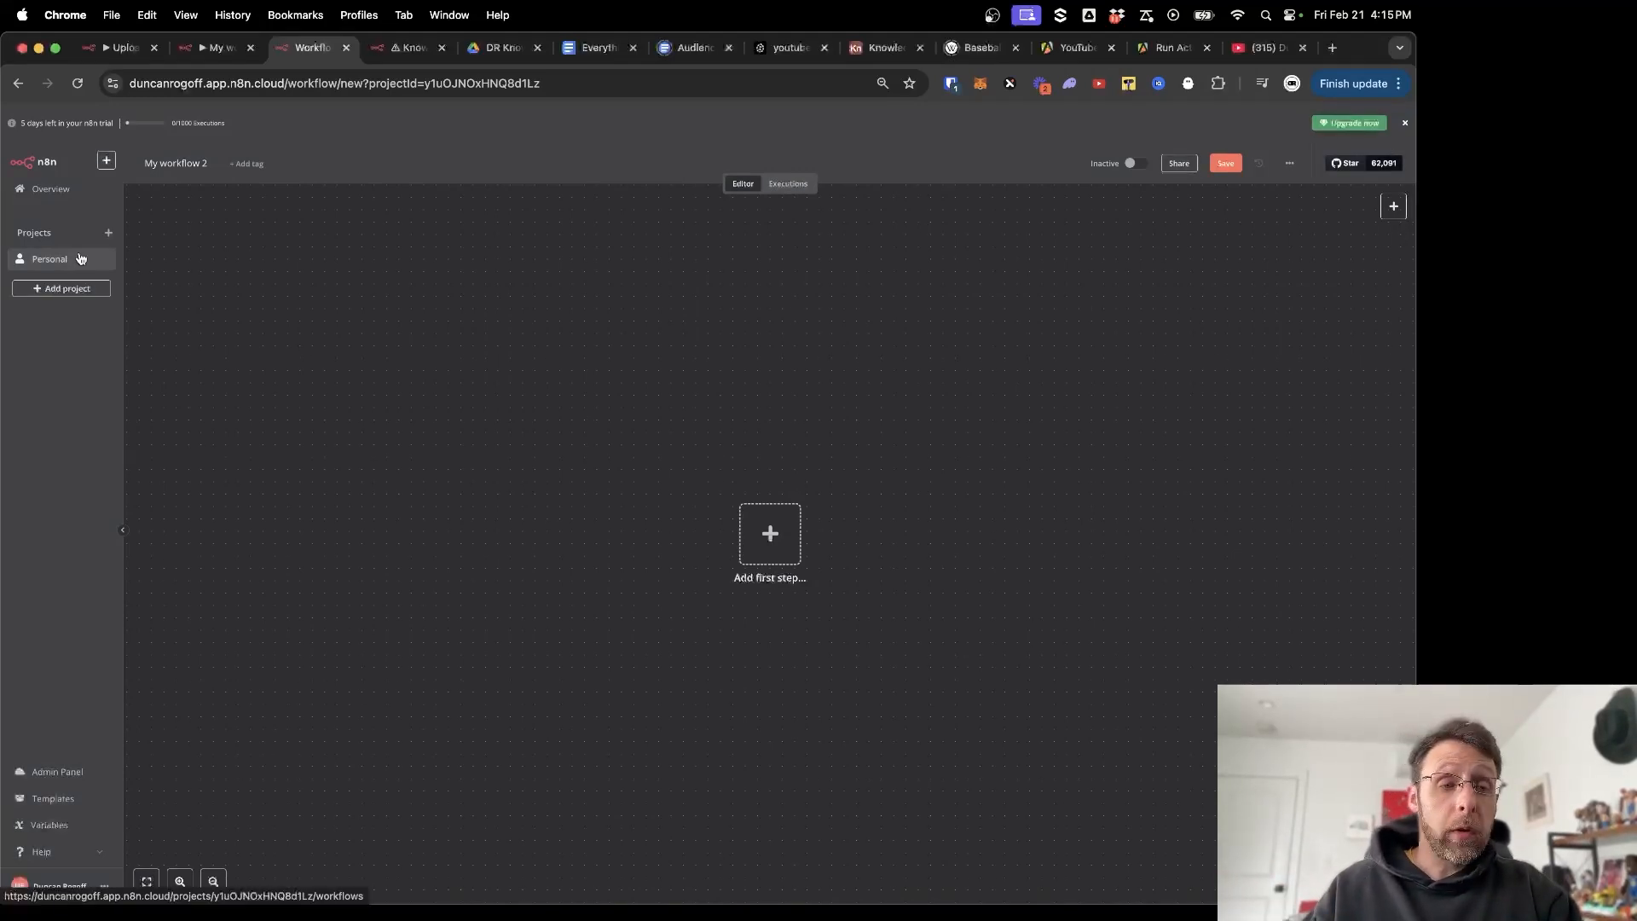
pyautogui.click(177, 162)
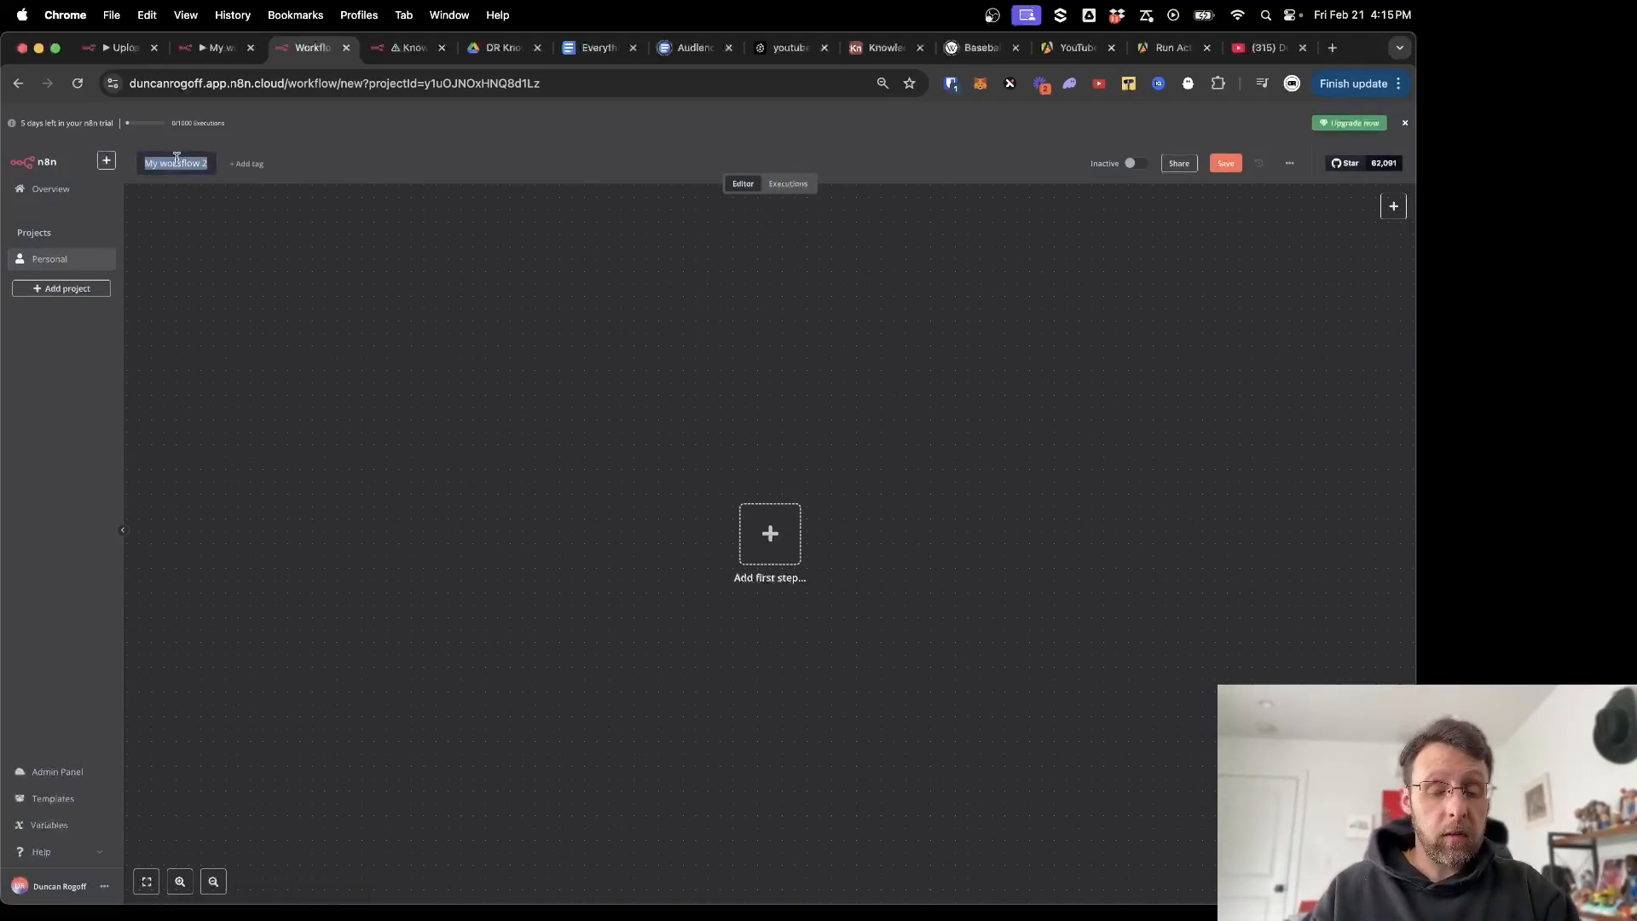
pyautogui.write('Ca')
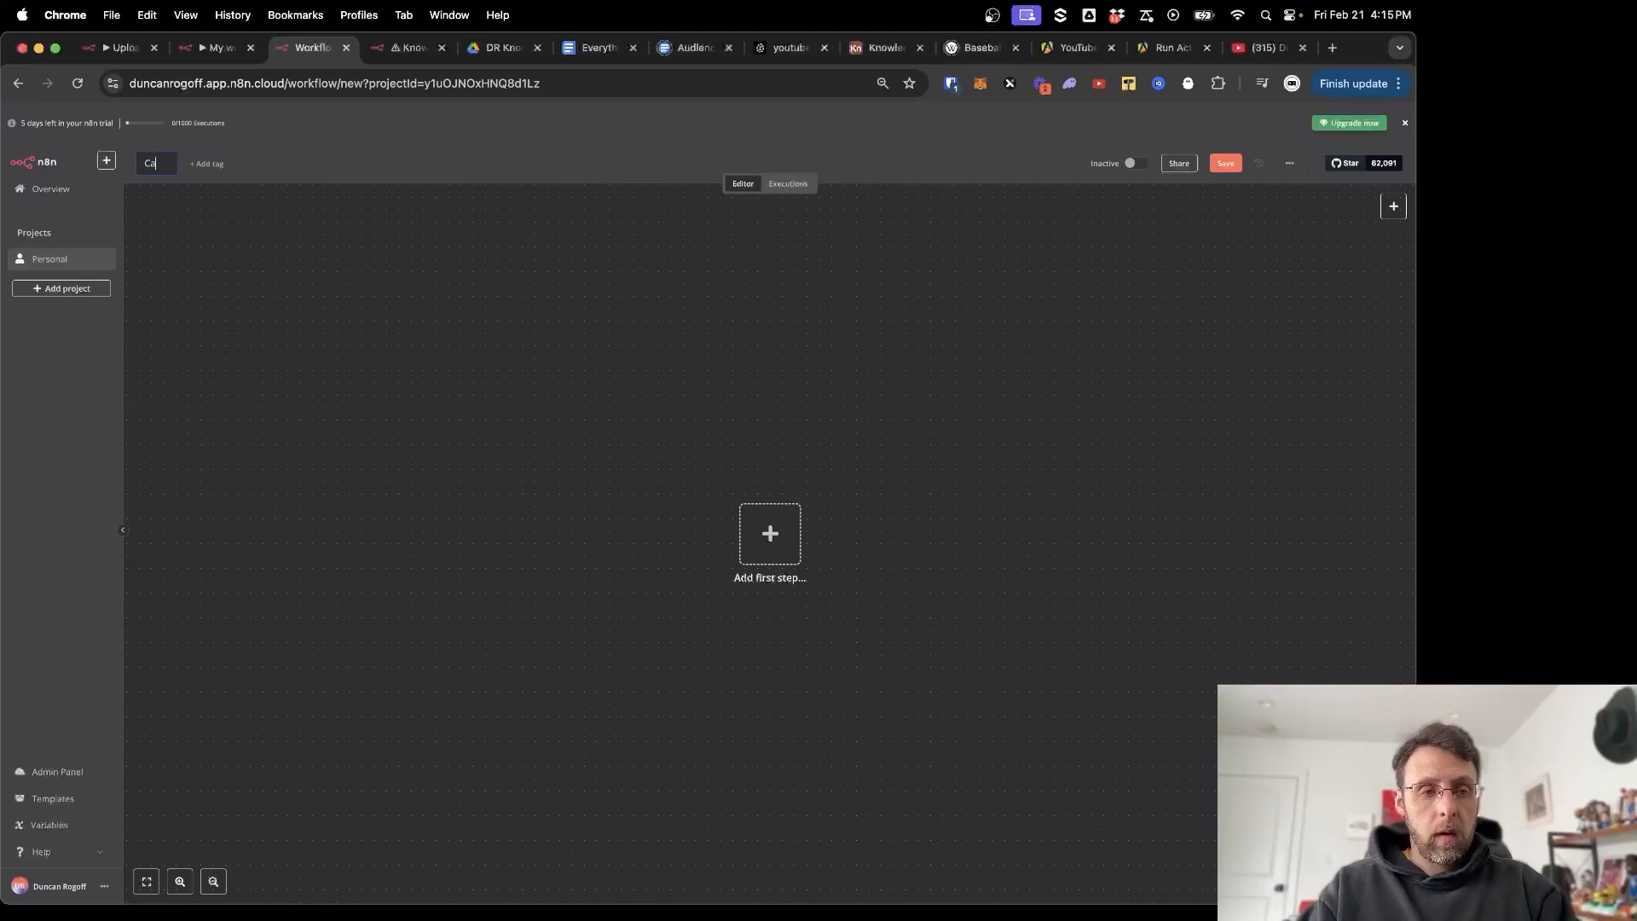
pyautogui.write('ll Knowle')
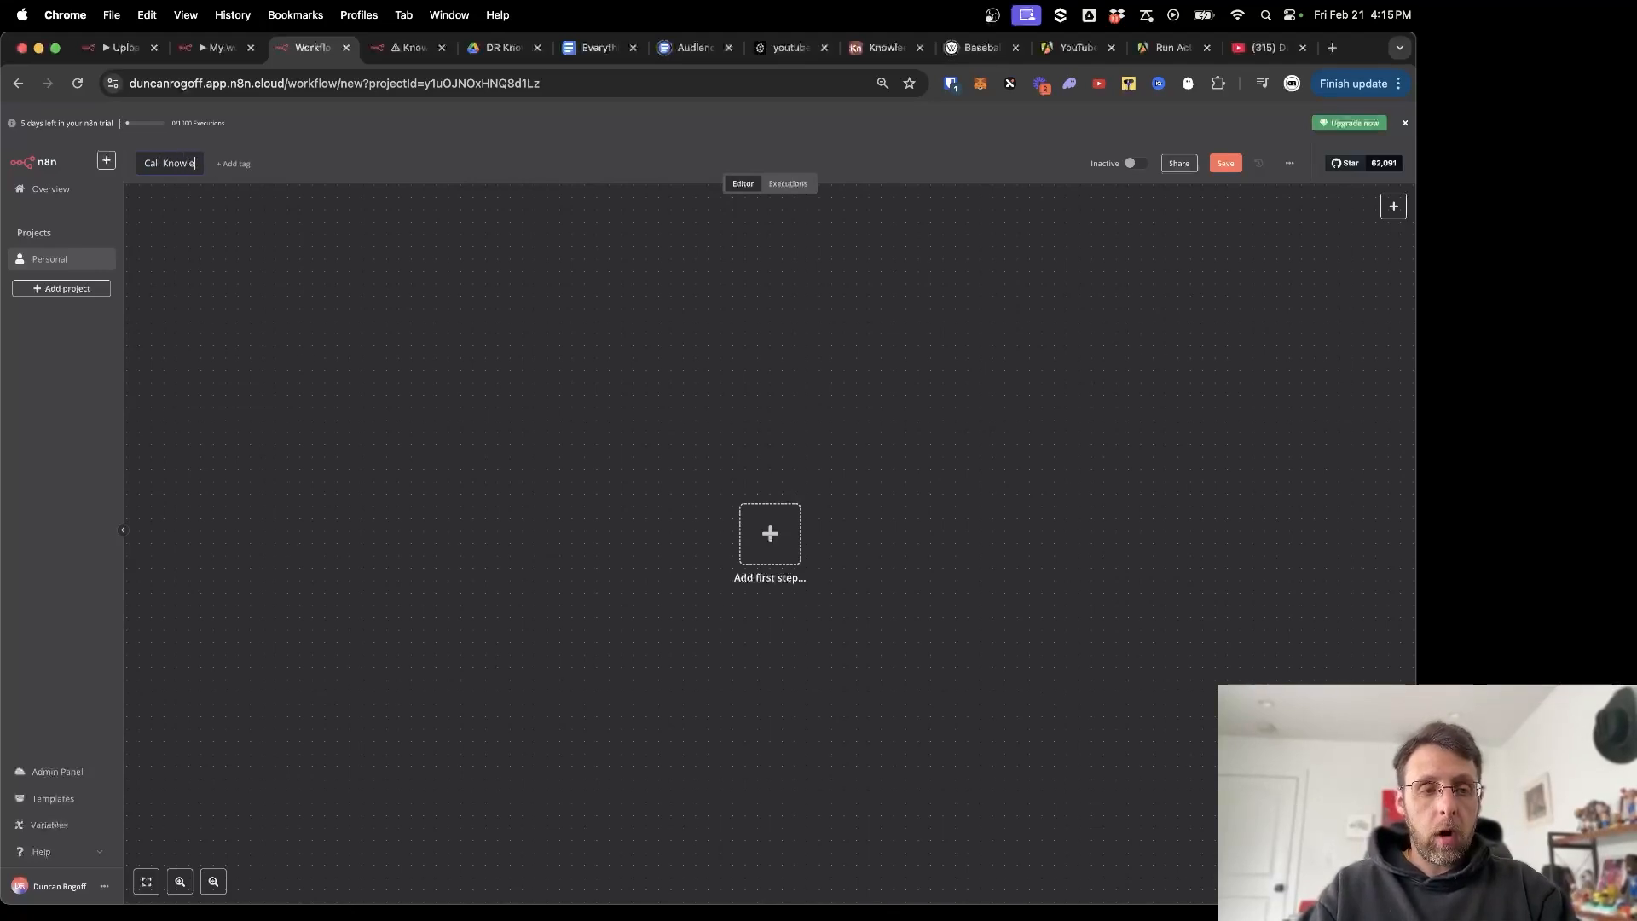
pyautogui.write('dge Base')
pyautogui.press('Return')
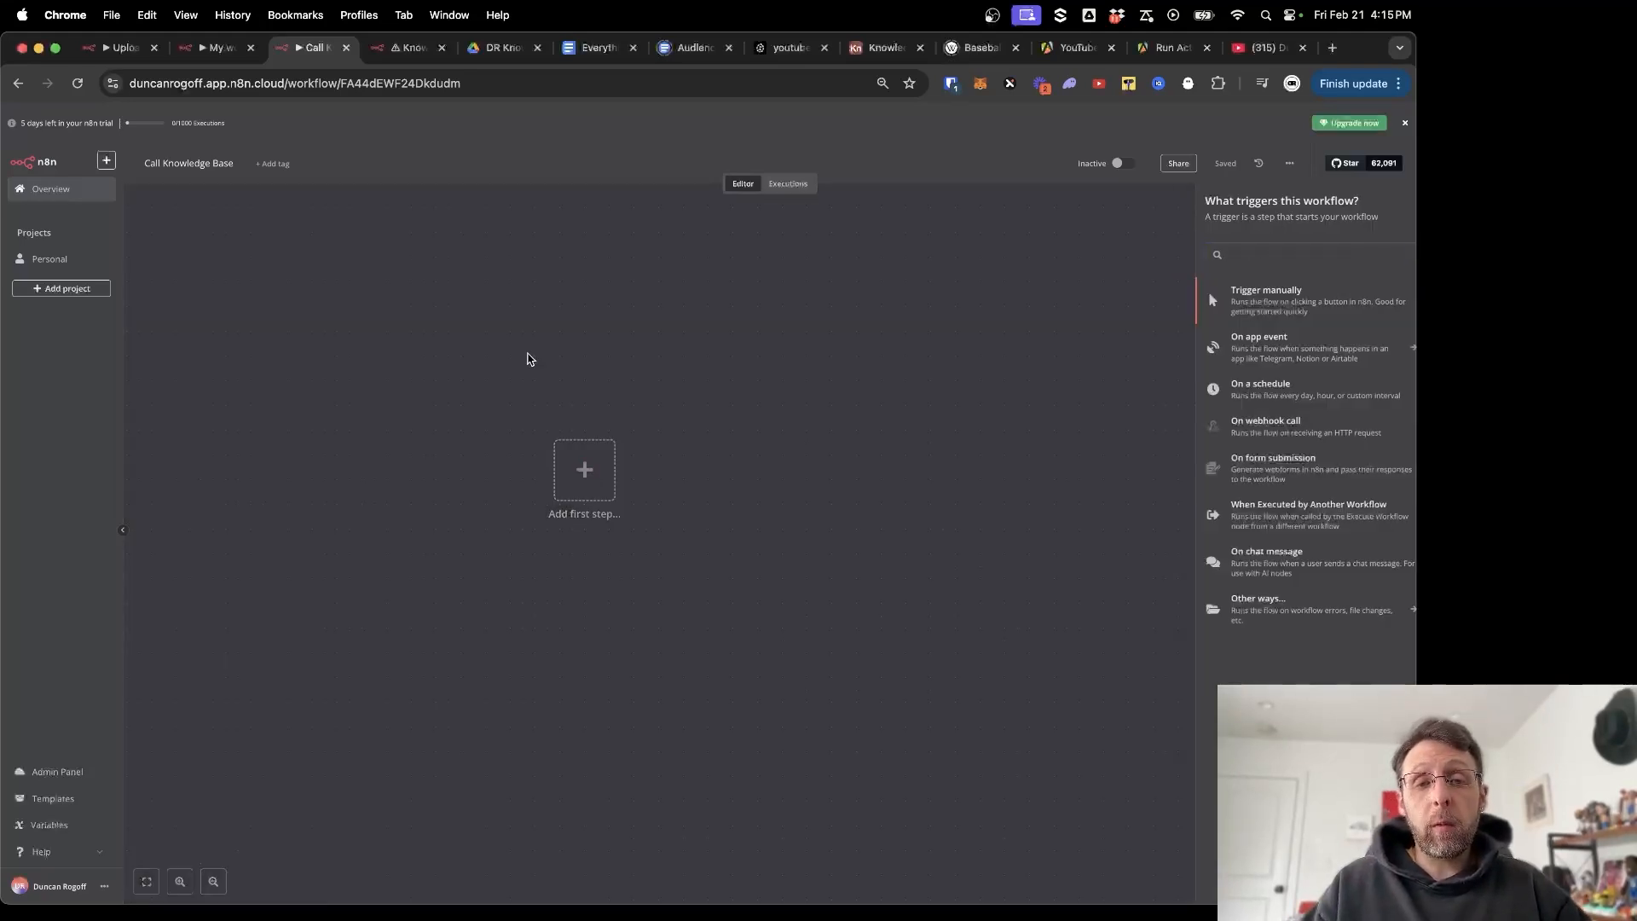
# Start the workflow with an 'On chat message' trigger.
pyautogui.click(529, 358)
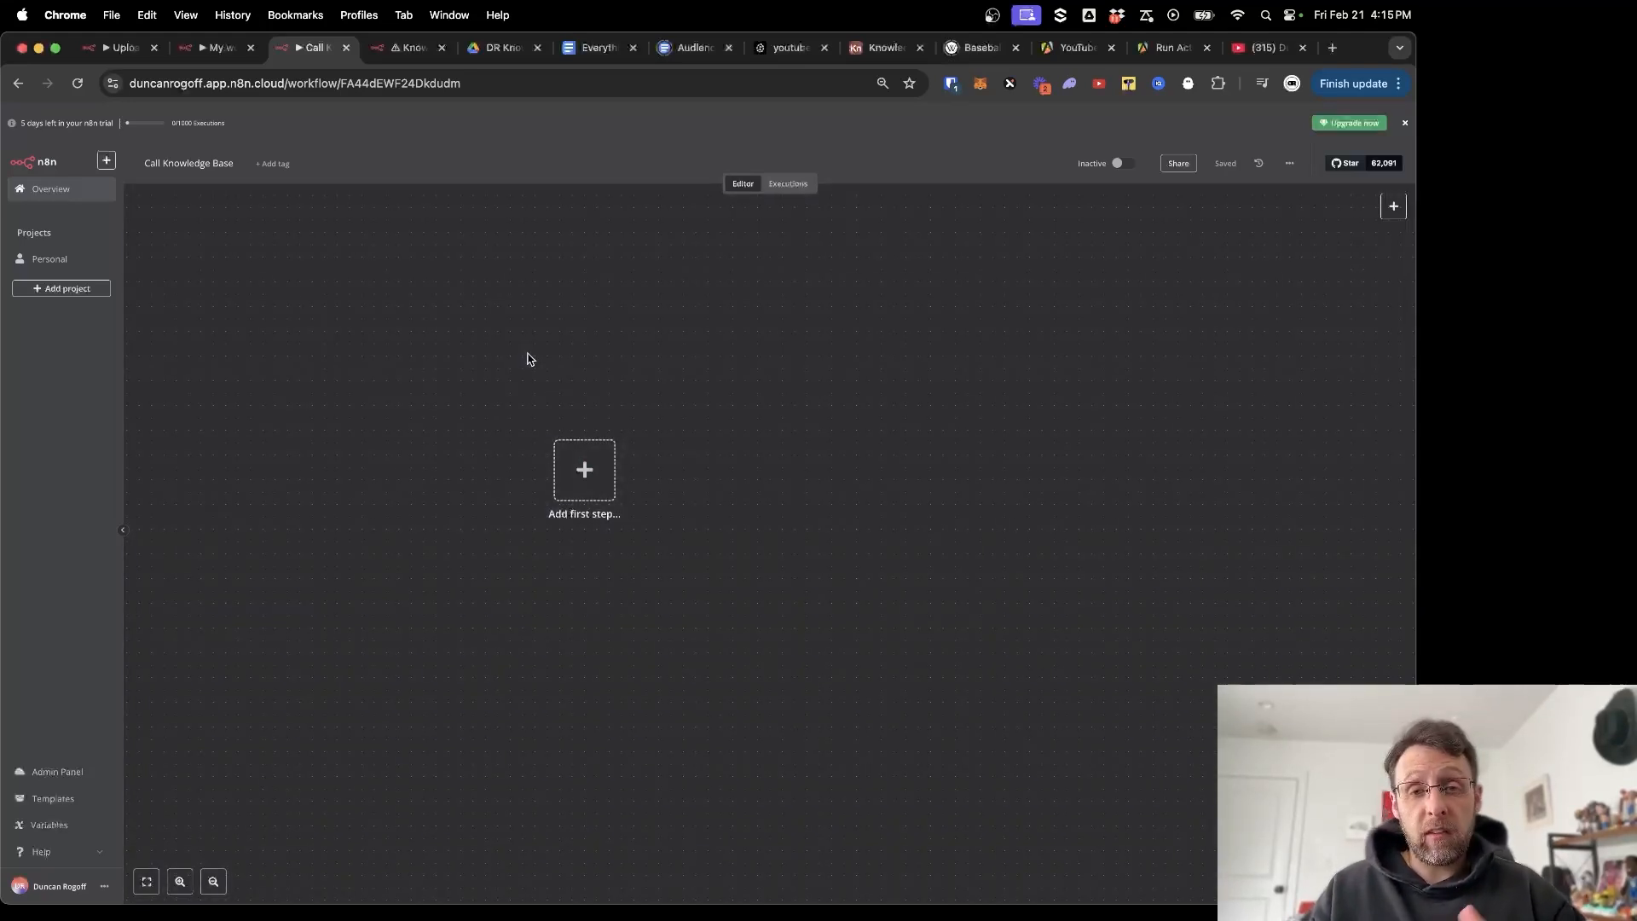
pyautogui.click(582, 469)
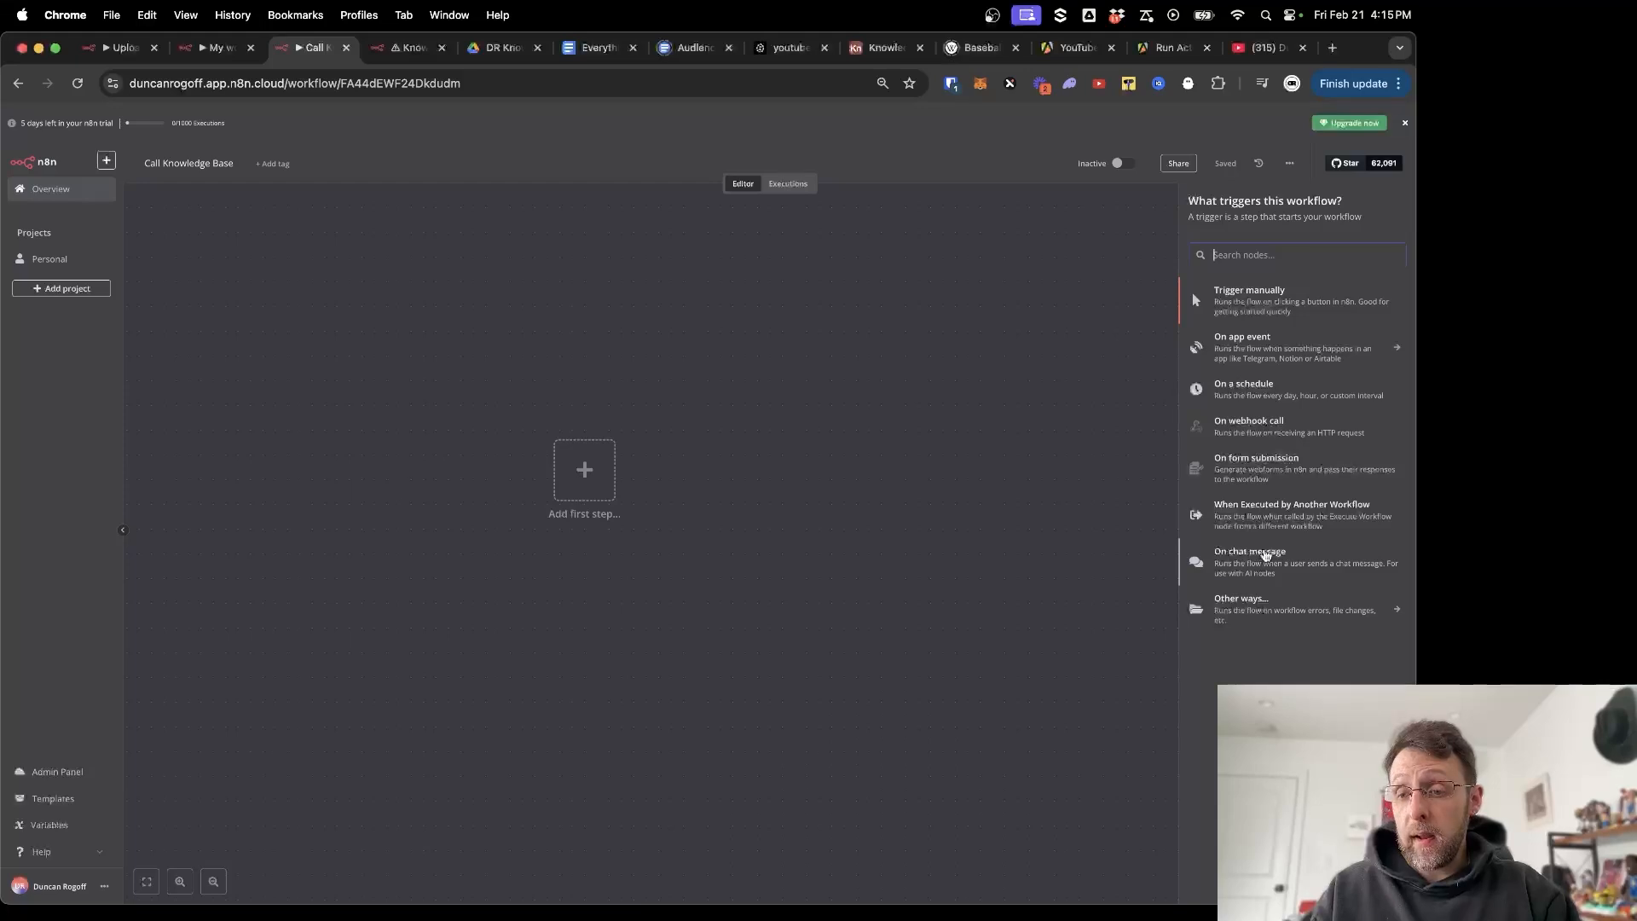
pyautogui.click(1265, 555)
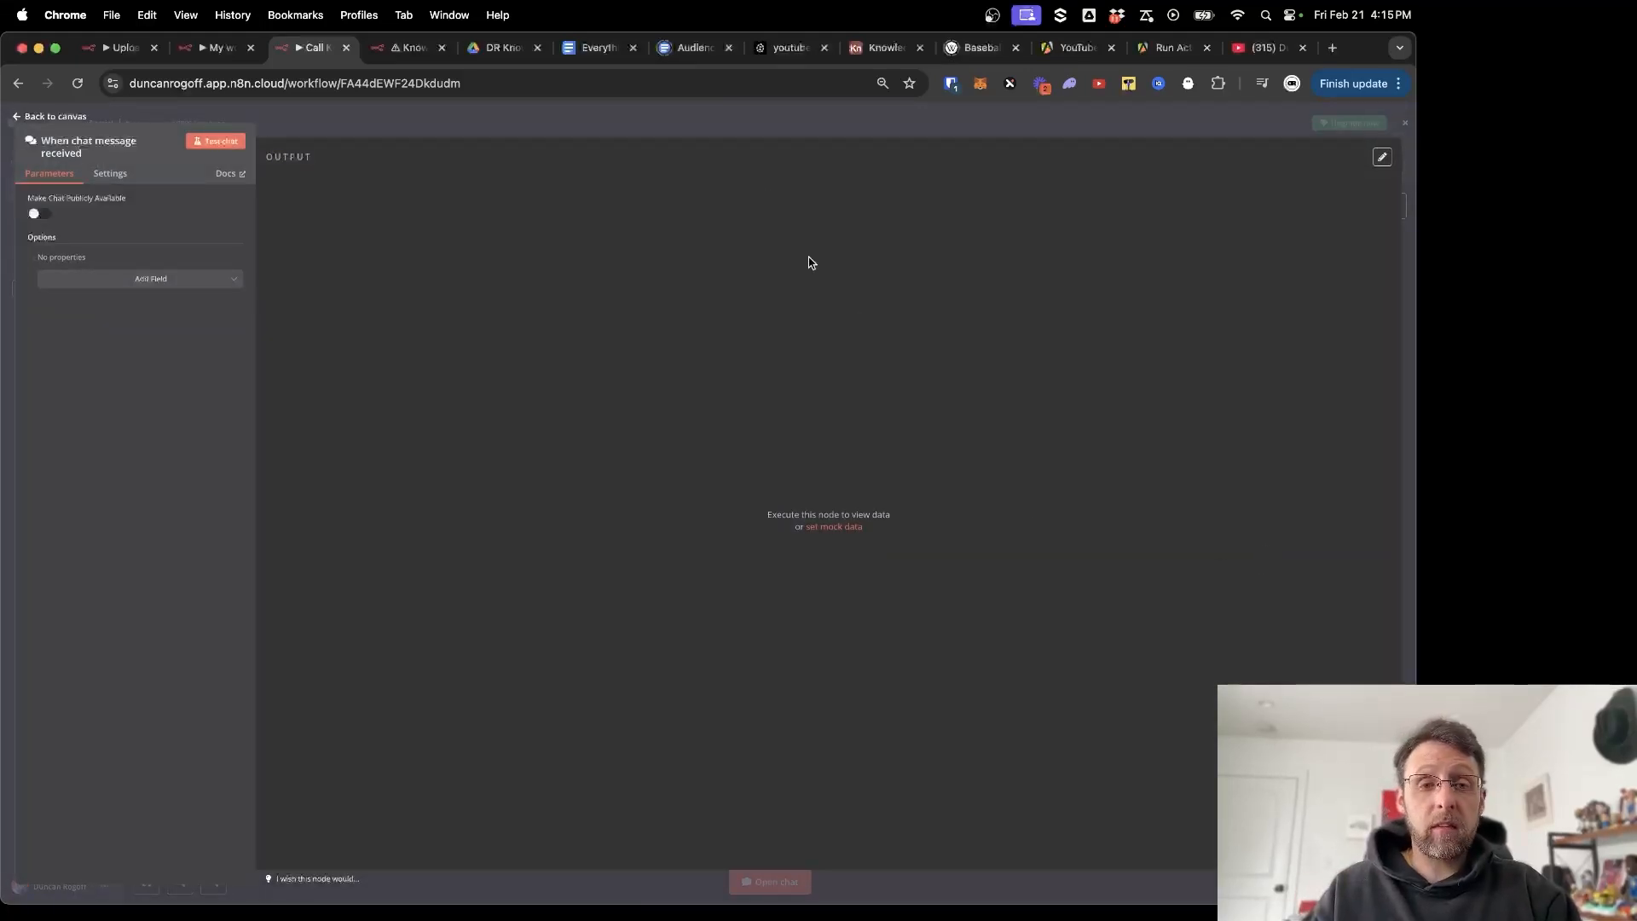
pyautogui.click(755, 134)
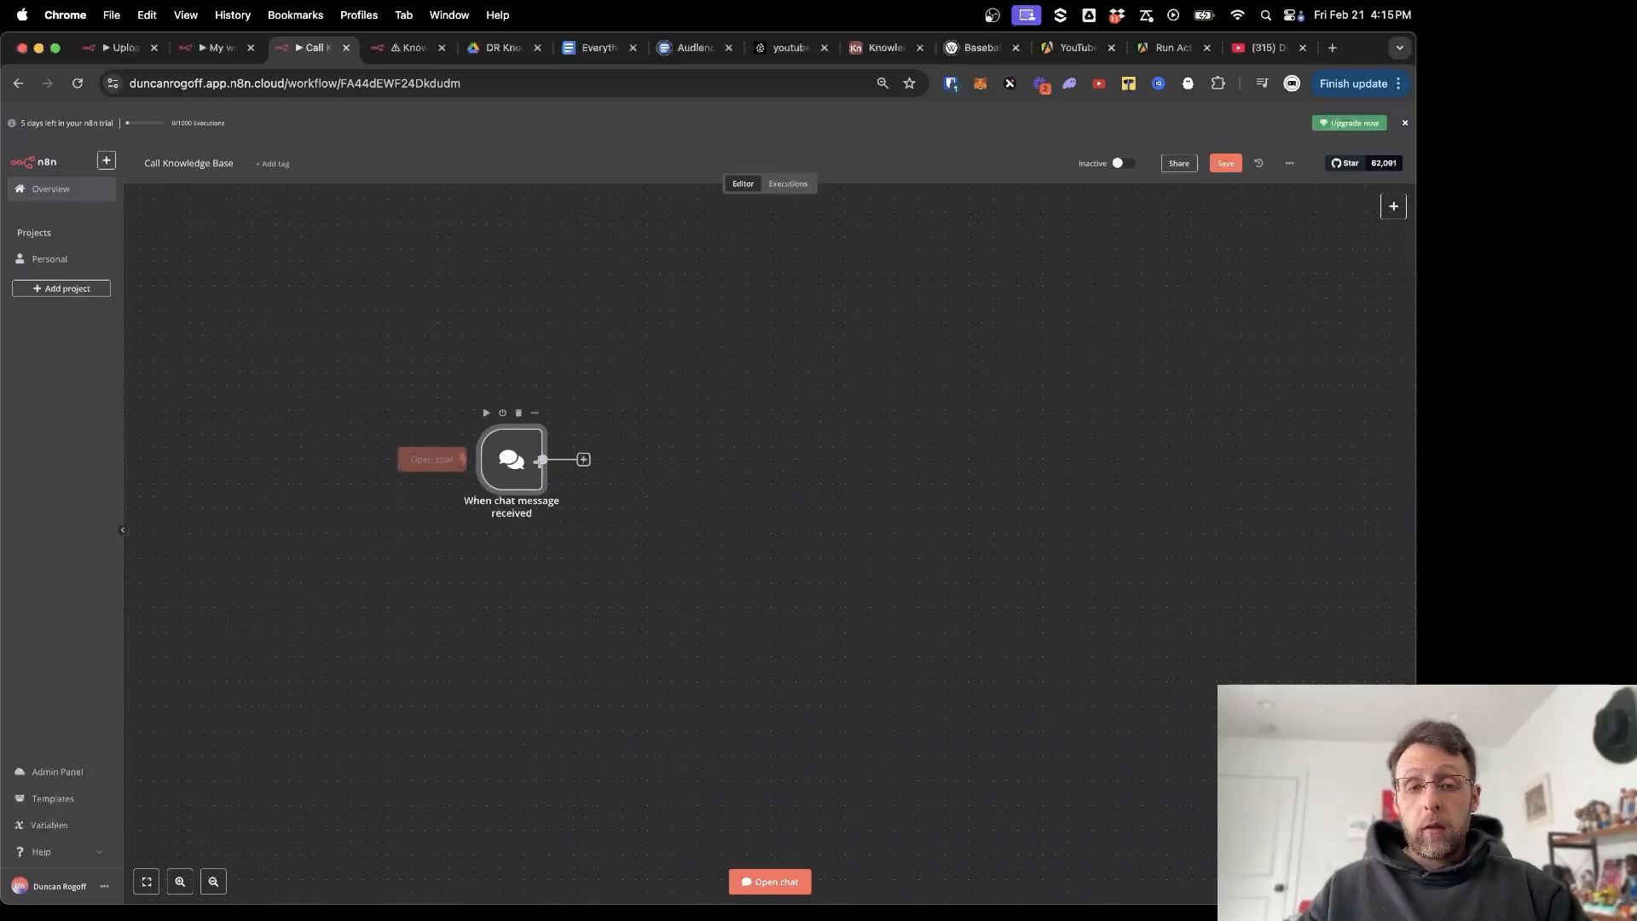
# Connect an AI Agent node after the chat trigger.
pyautogui.click(583, 459)
pyautogui.write('a')
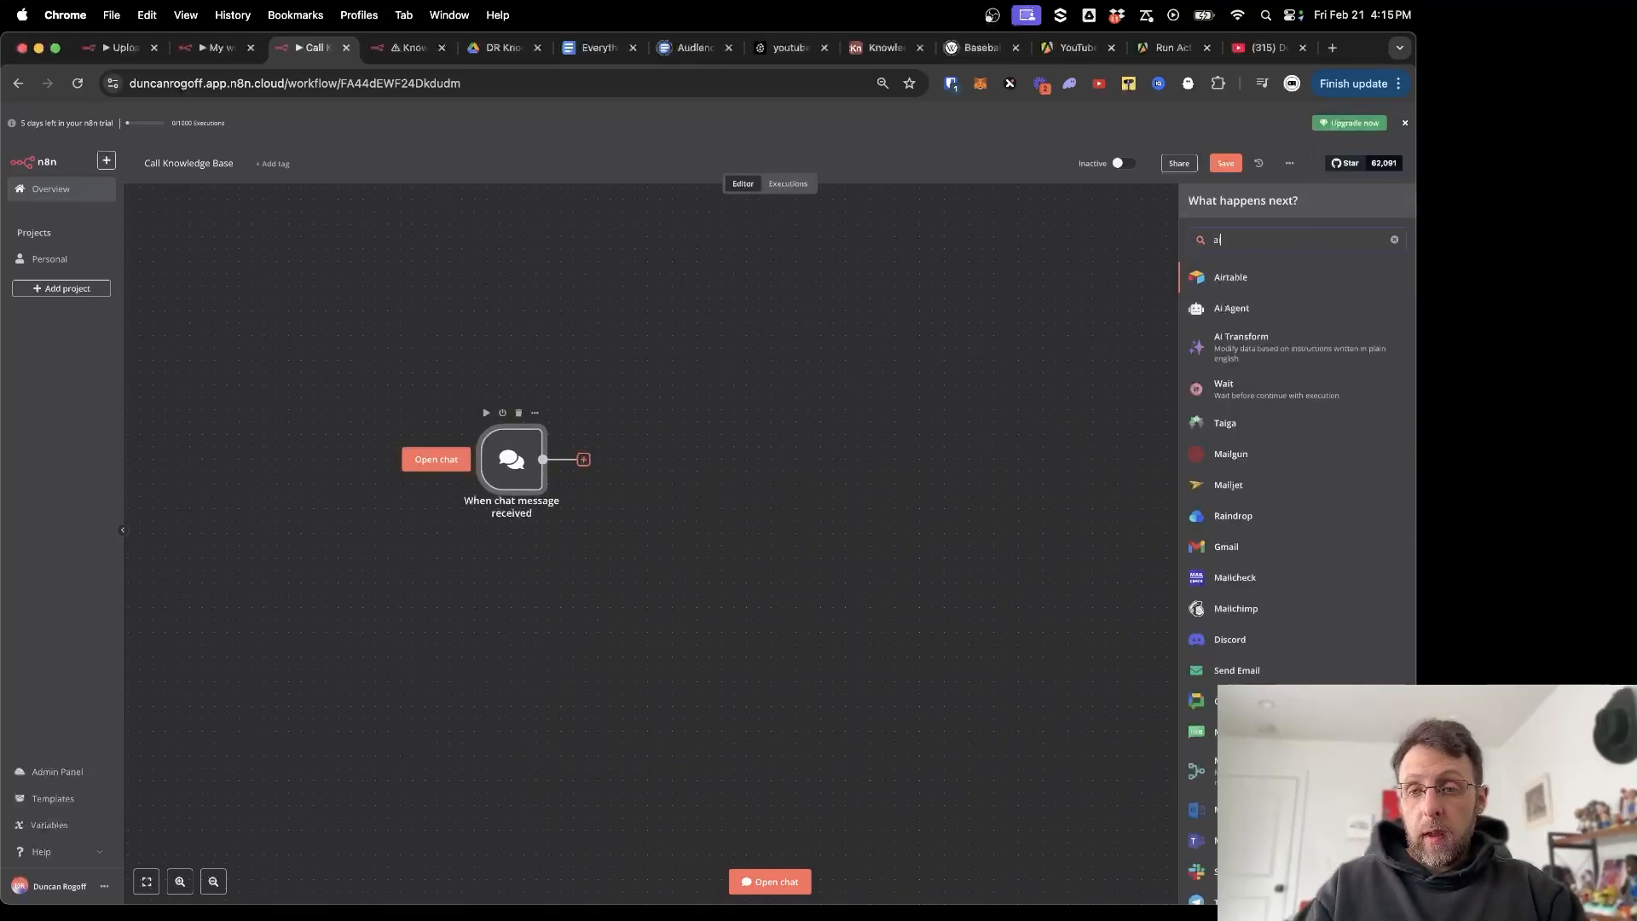
pyautogui.write('i age')
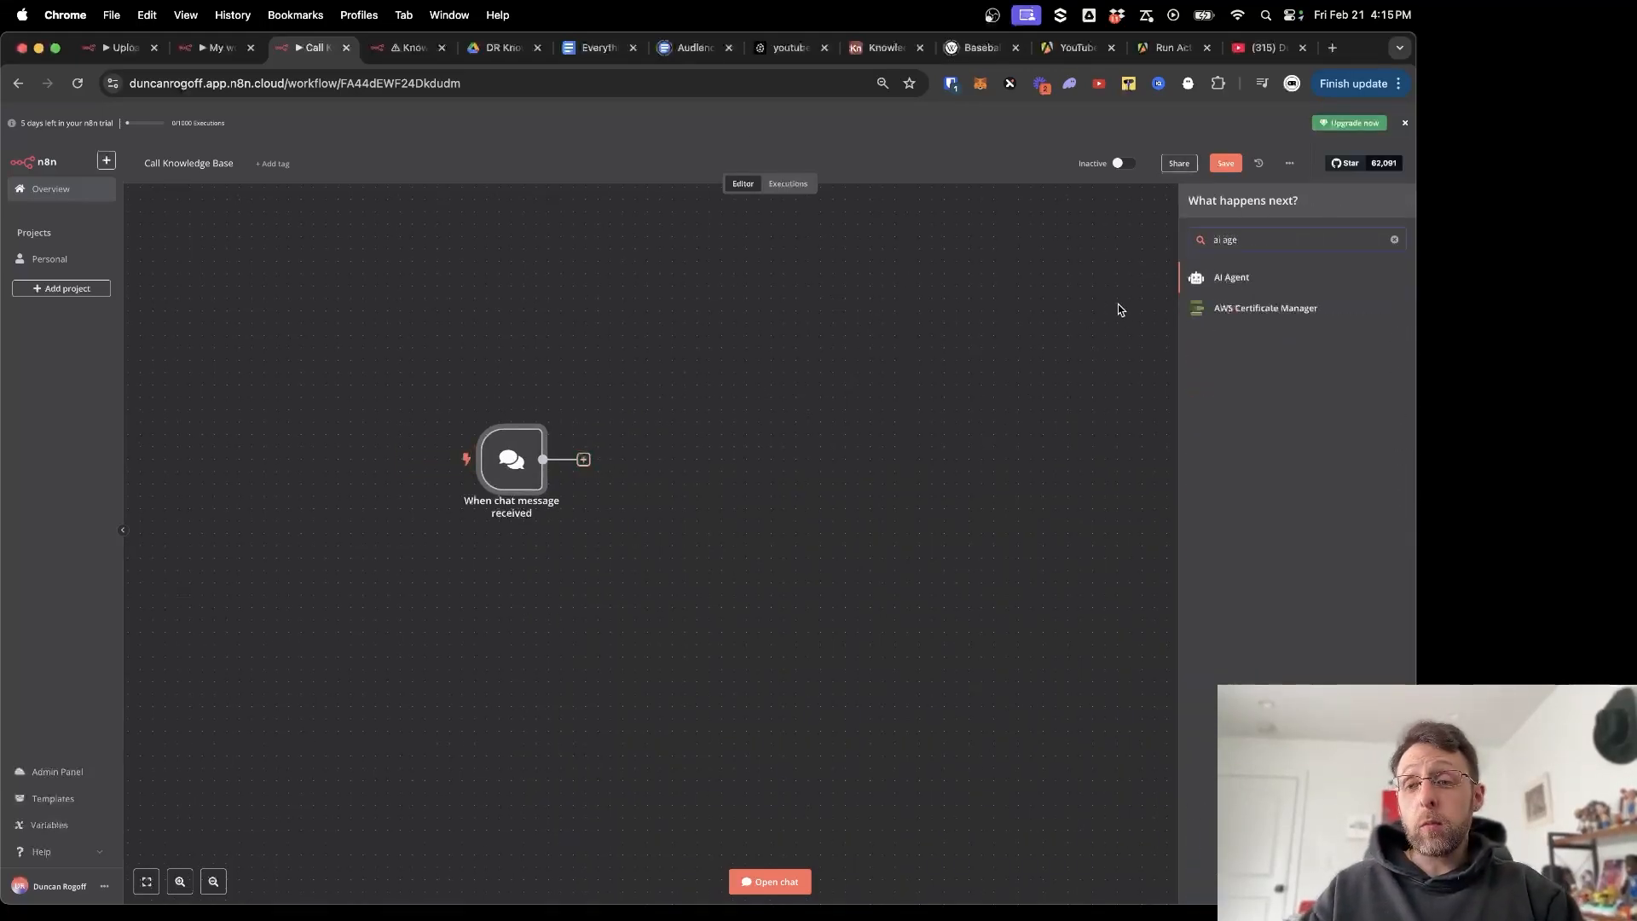
pyautogui.click(1195, 280)
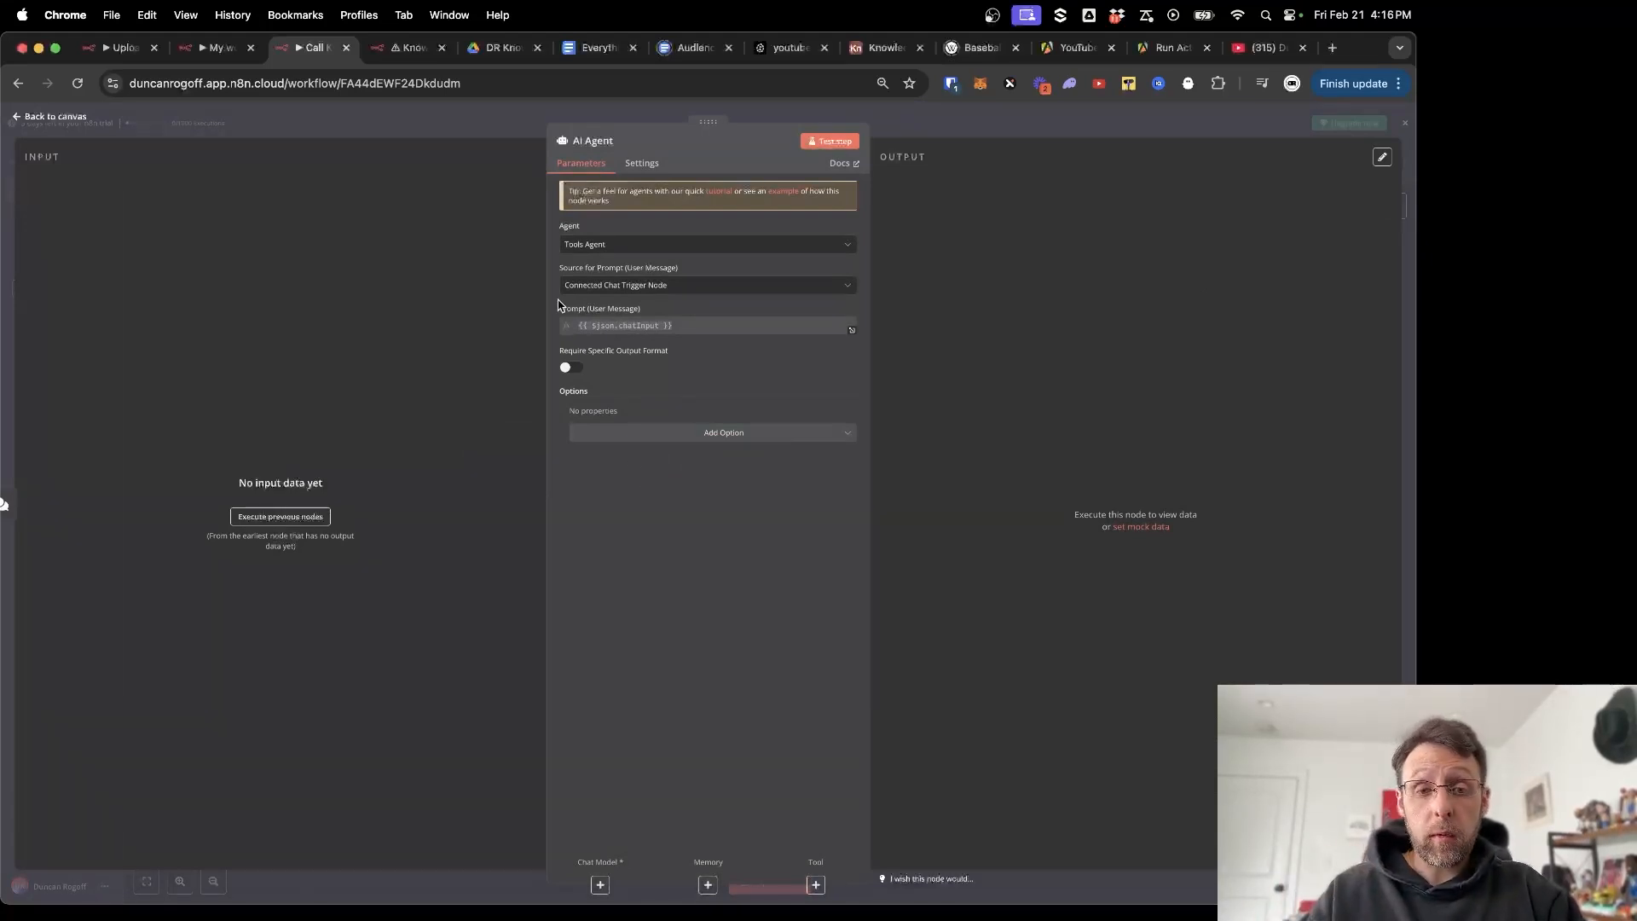
pyautogui.click(460, 124)
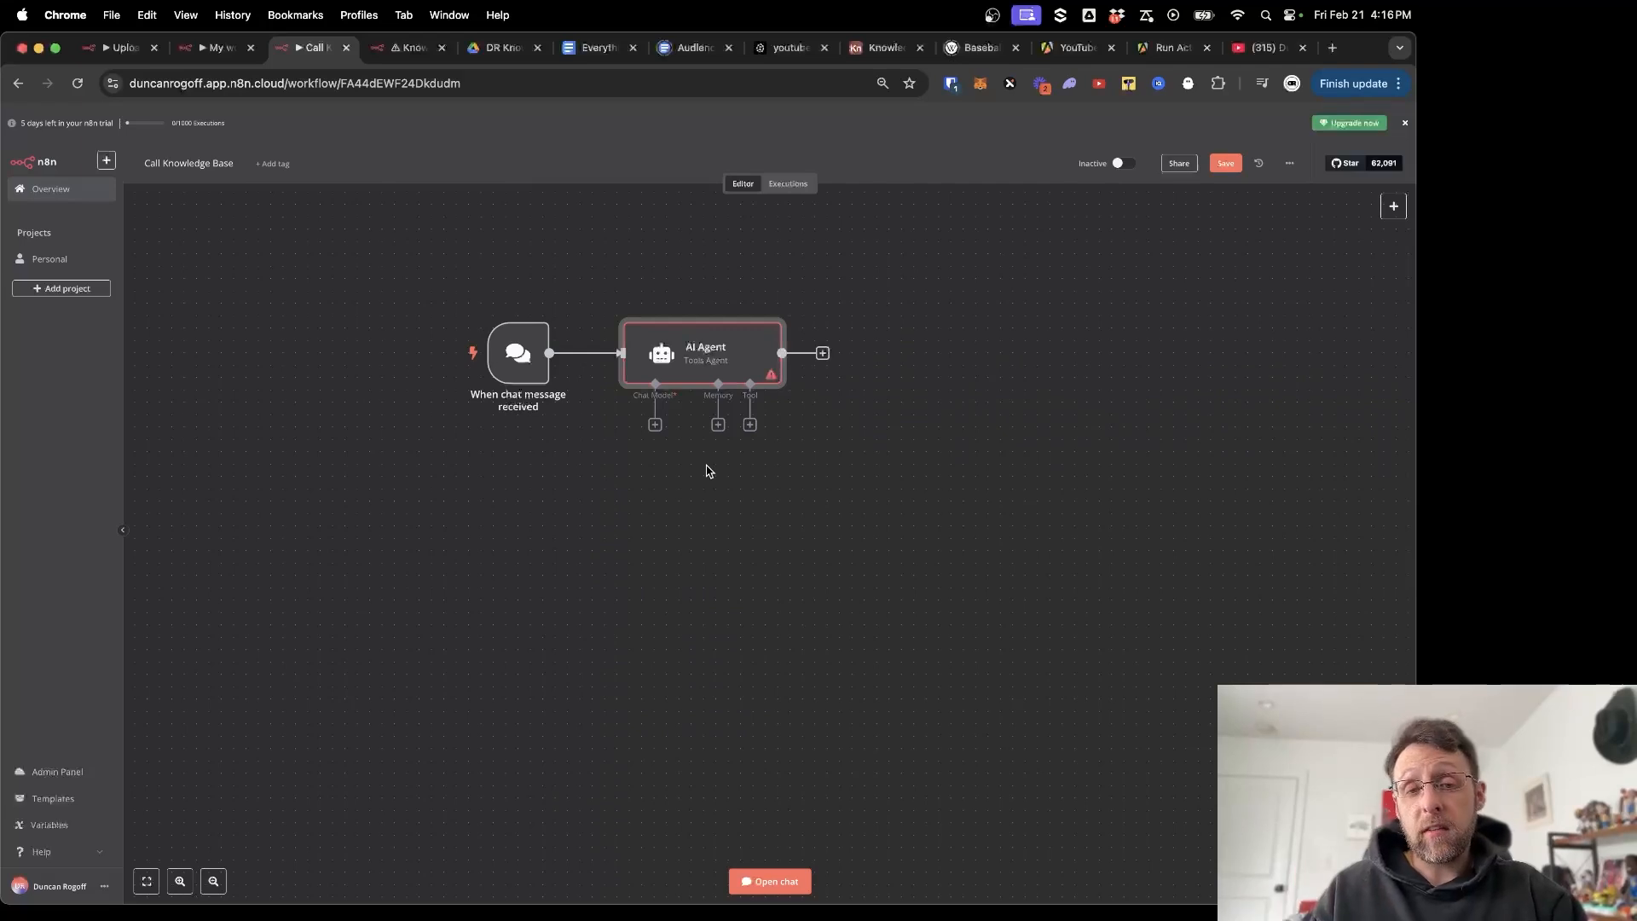
# Attach an OpenAI Chat Model and a Window Buffer Memory to the AI Agent.
pyautogui.click(654, 423)
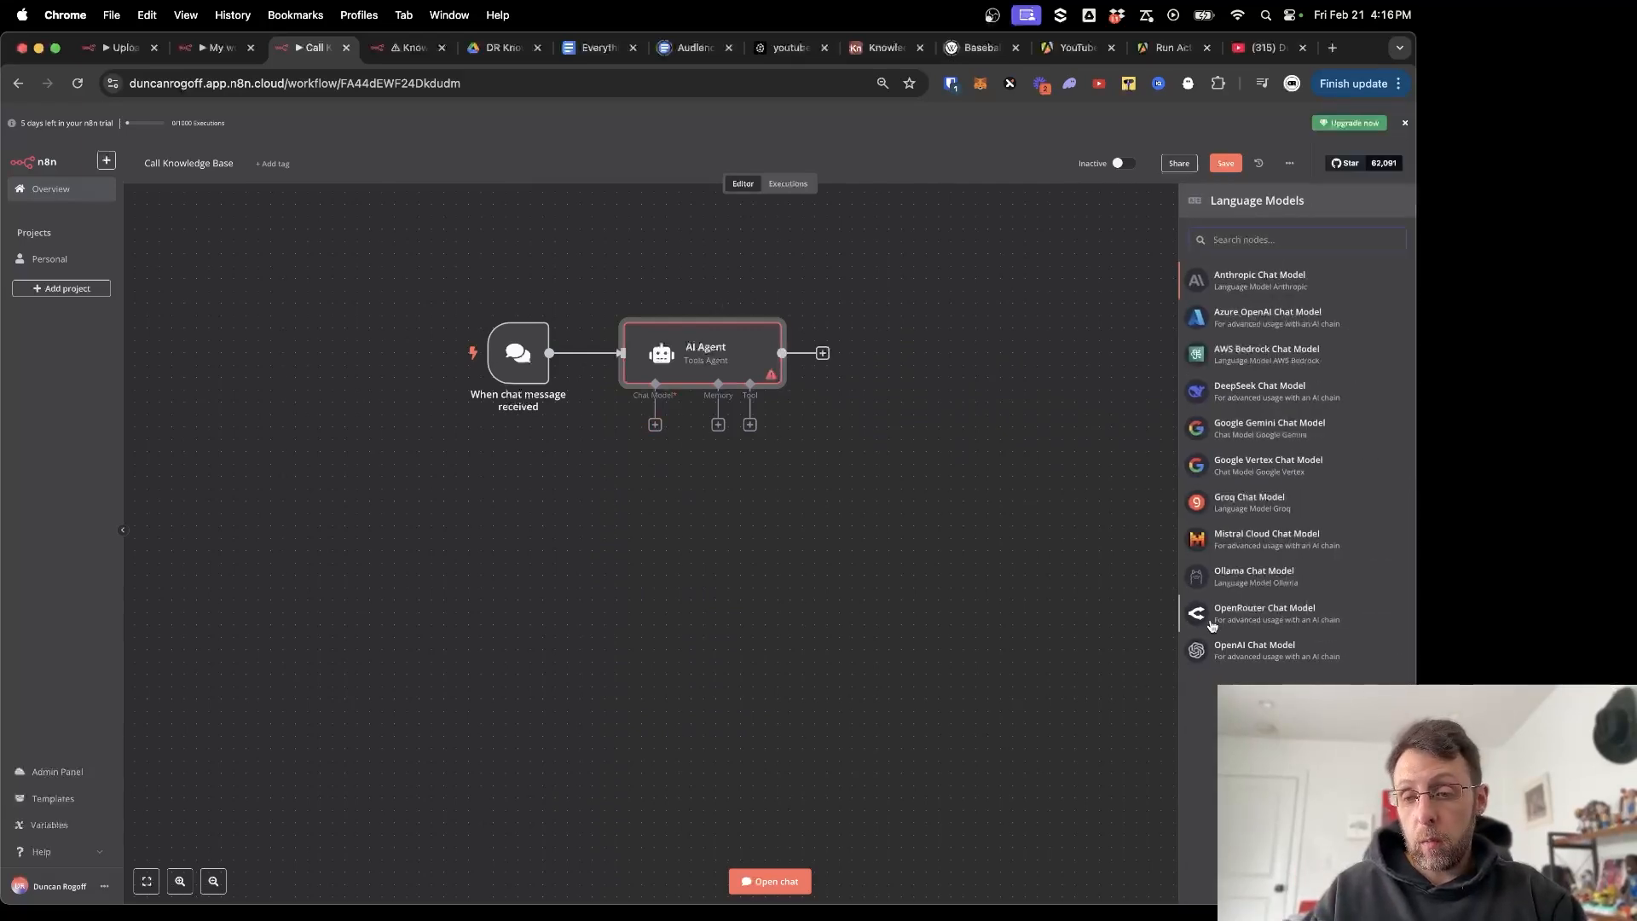
pyautogui.click(1233, 650)
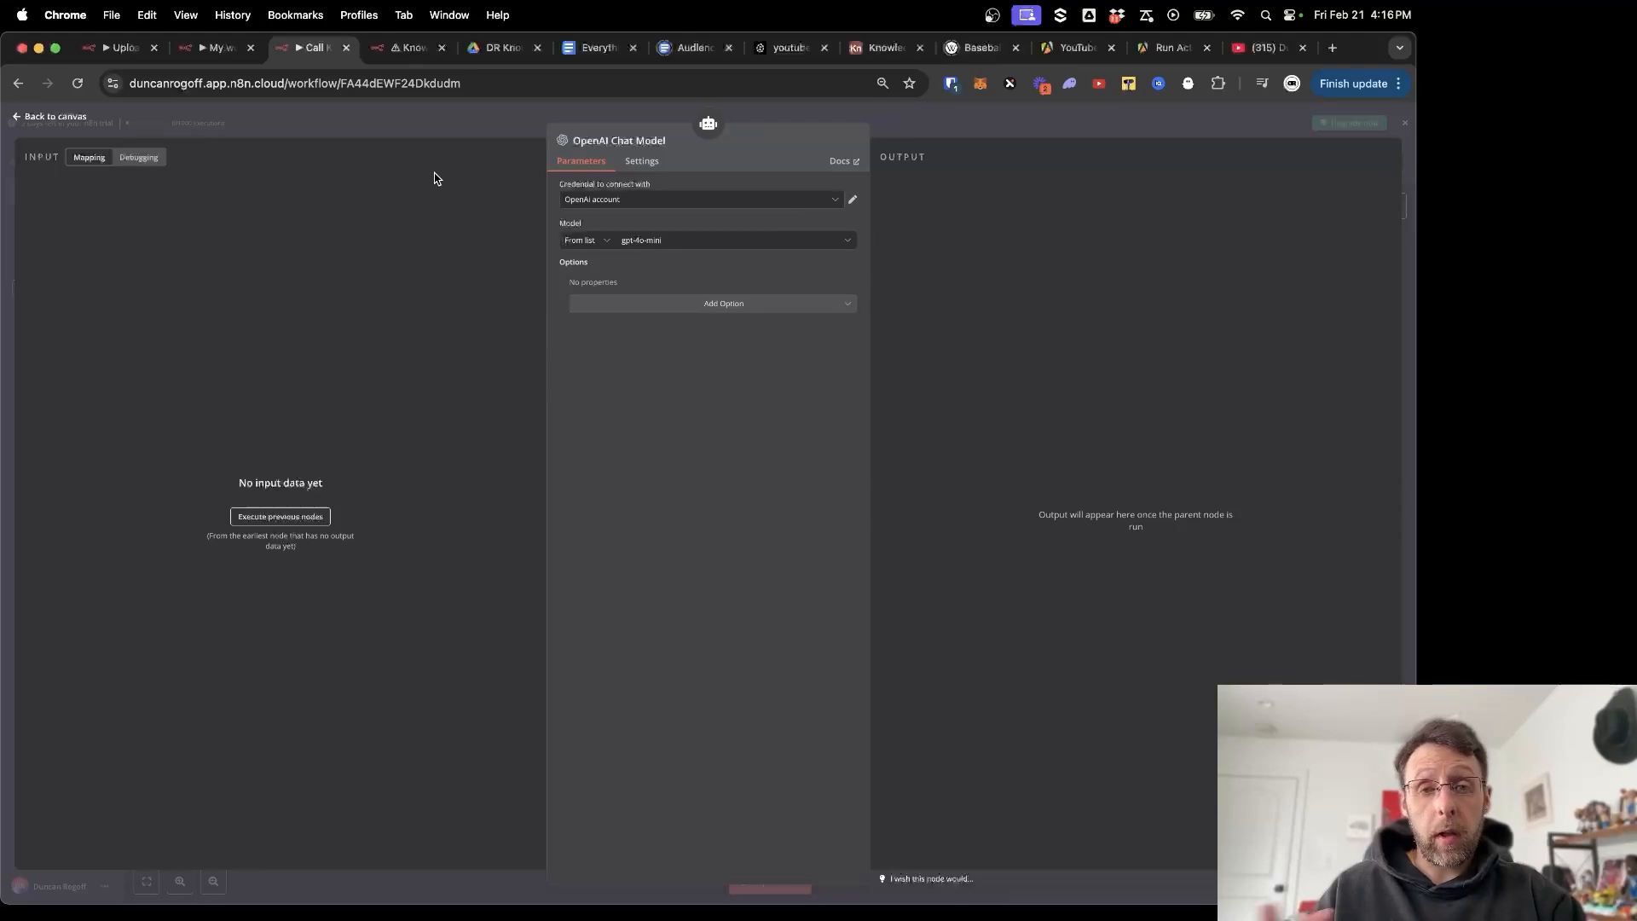
pyautogui.click(474, 117)
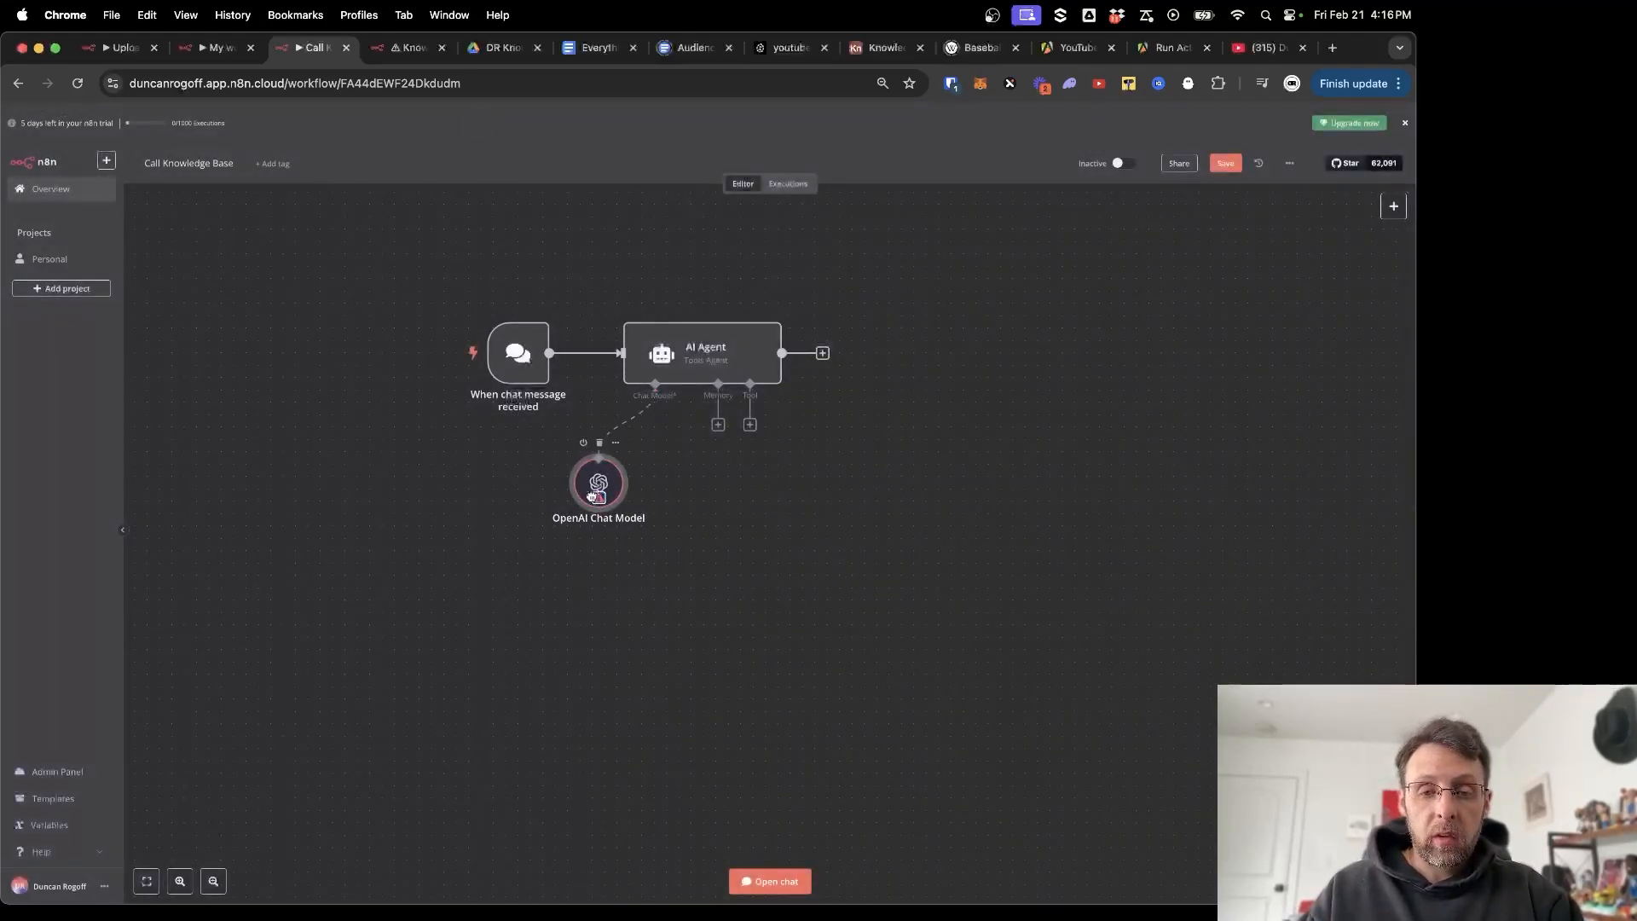
pyautogui.click(718, 424)
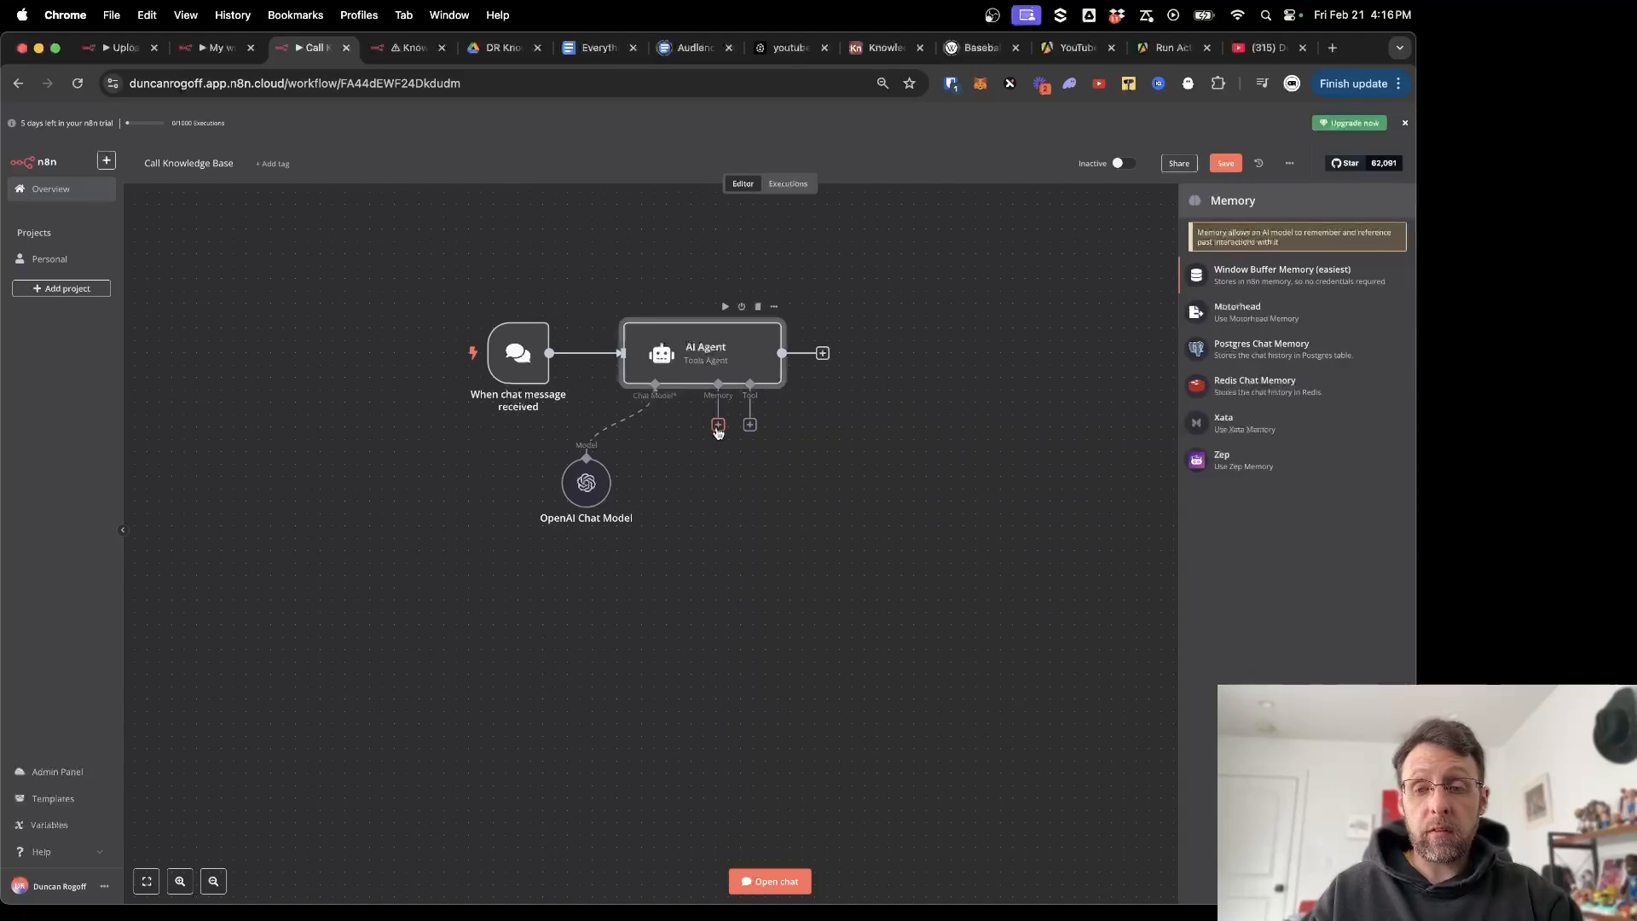
pyautogui.click(1212, 281)
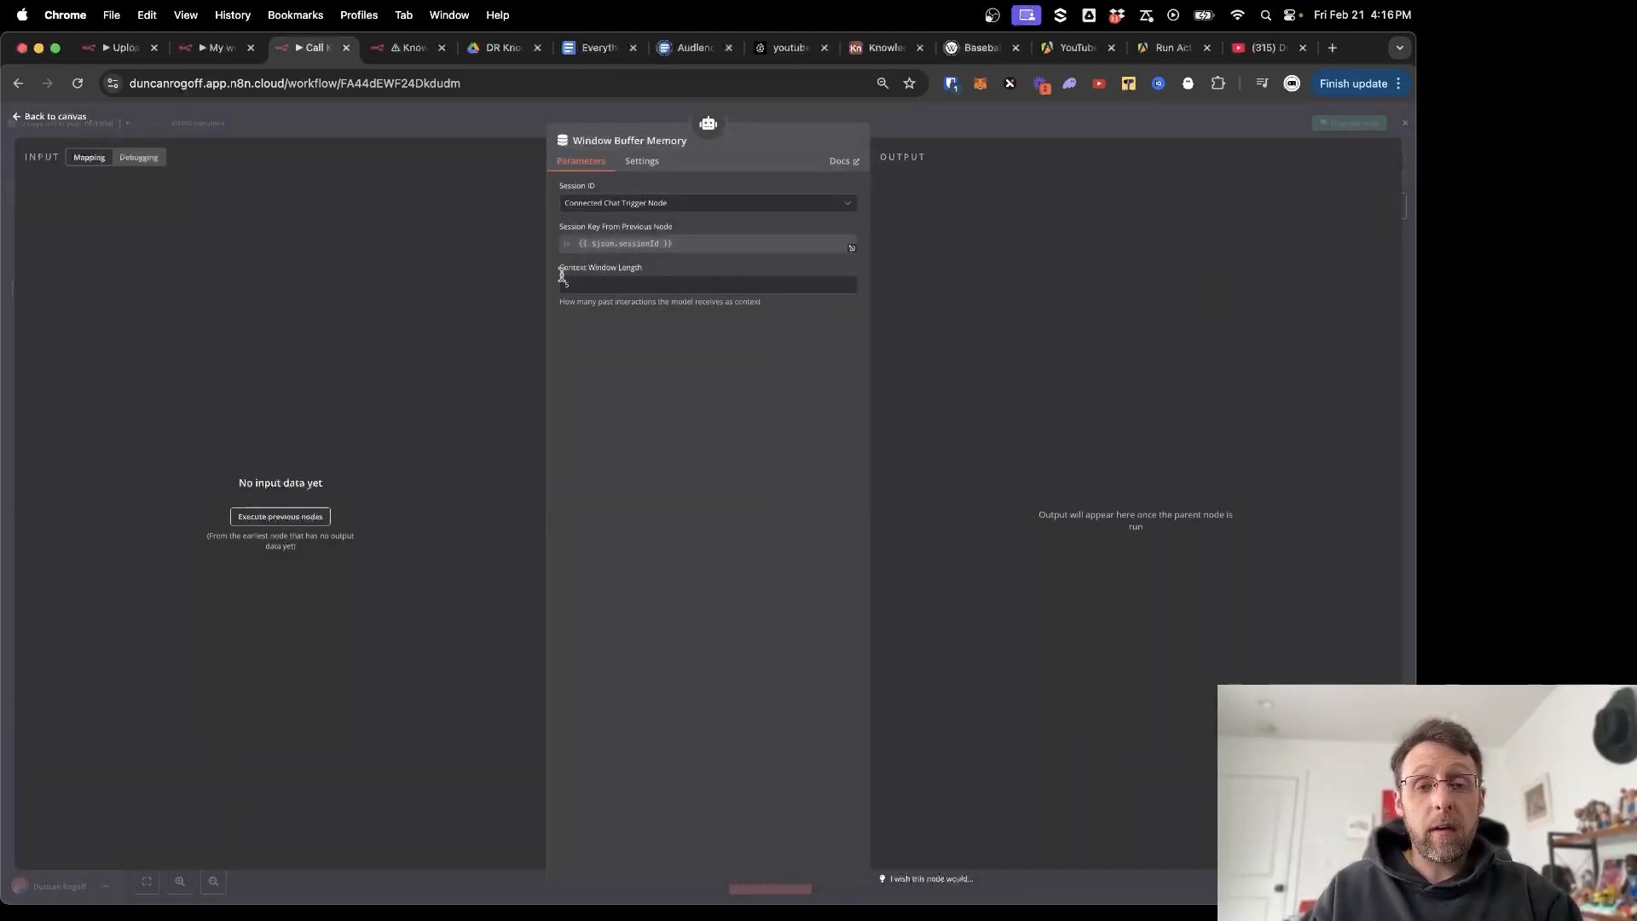
pyautogui.click(429, 124)
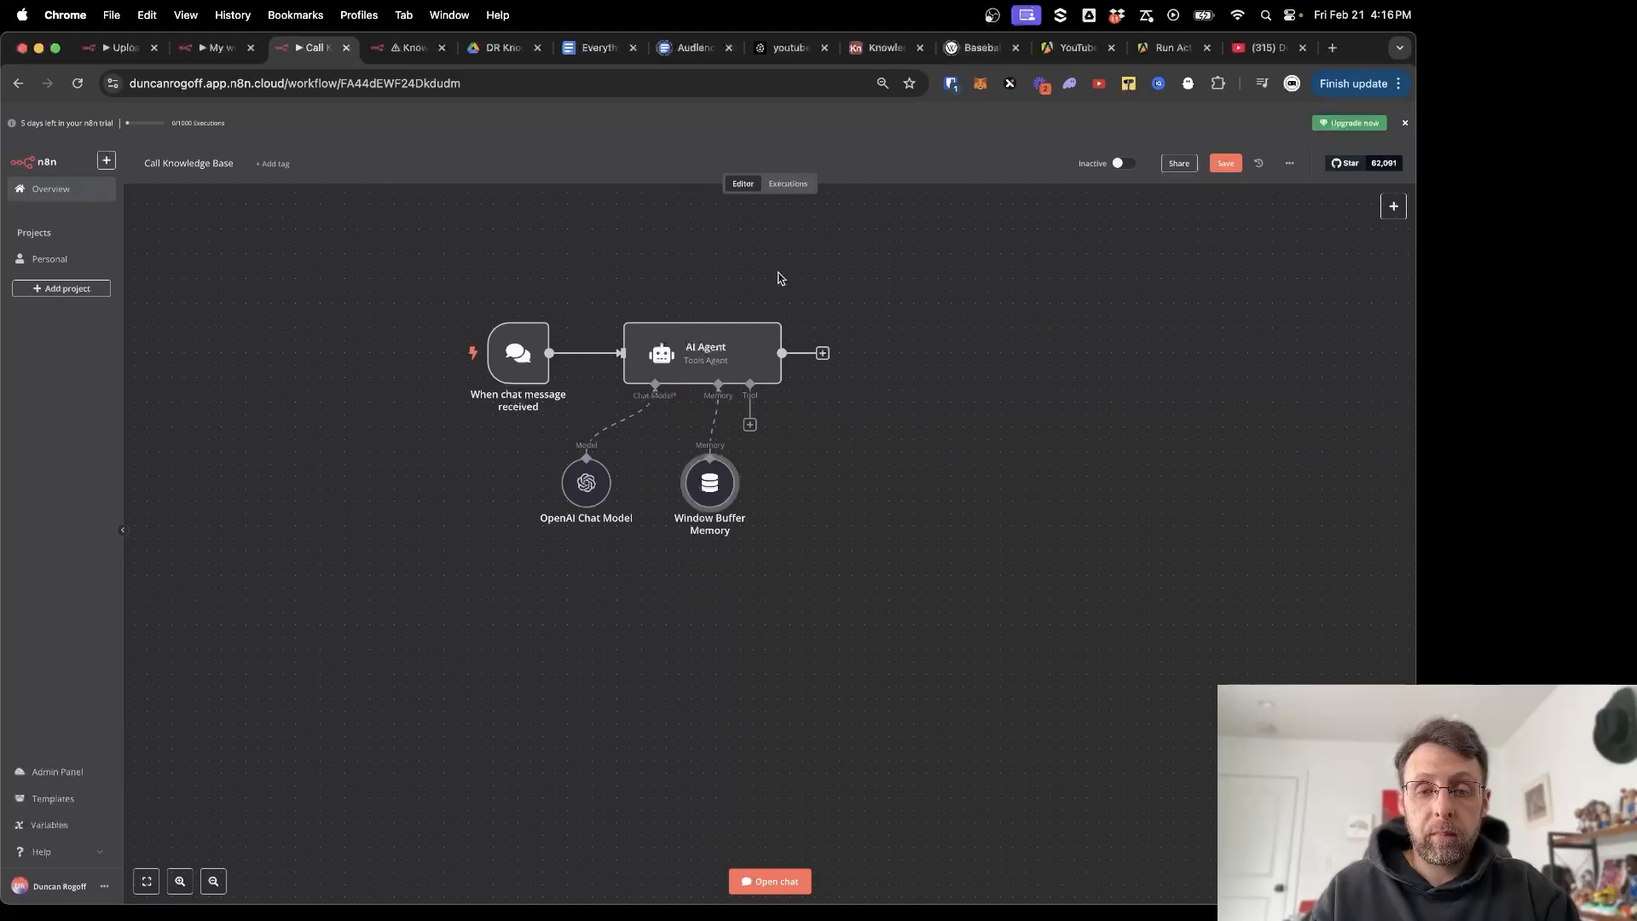
# Tidy the model and memory nodes beneath the agent and recheck the memory's context window of 5.
pyautogui.moveTo(600, 470)
pyautogui.moveTo(599, 470); pyautogui.dragTo(574, 469)
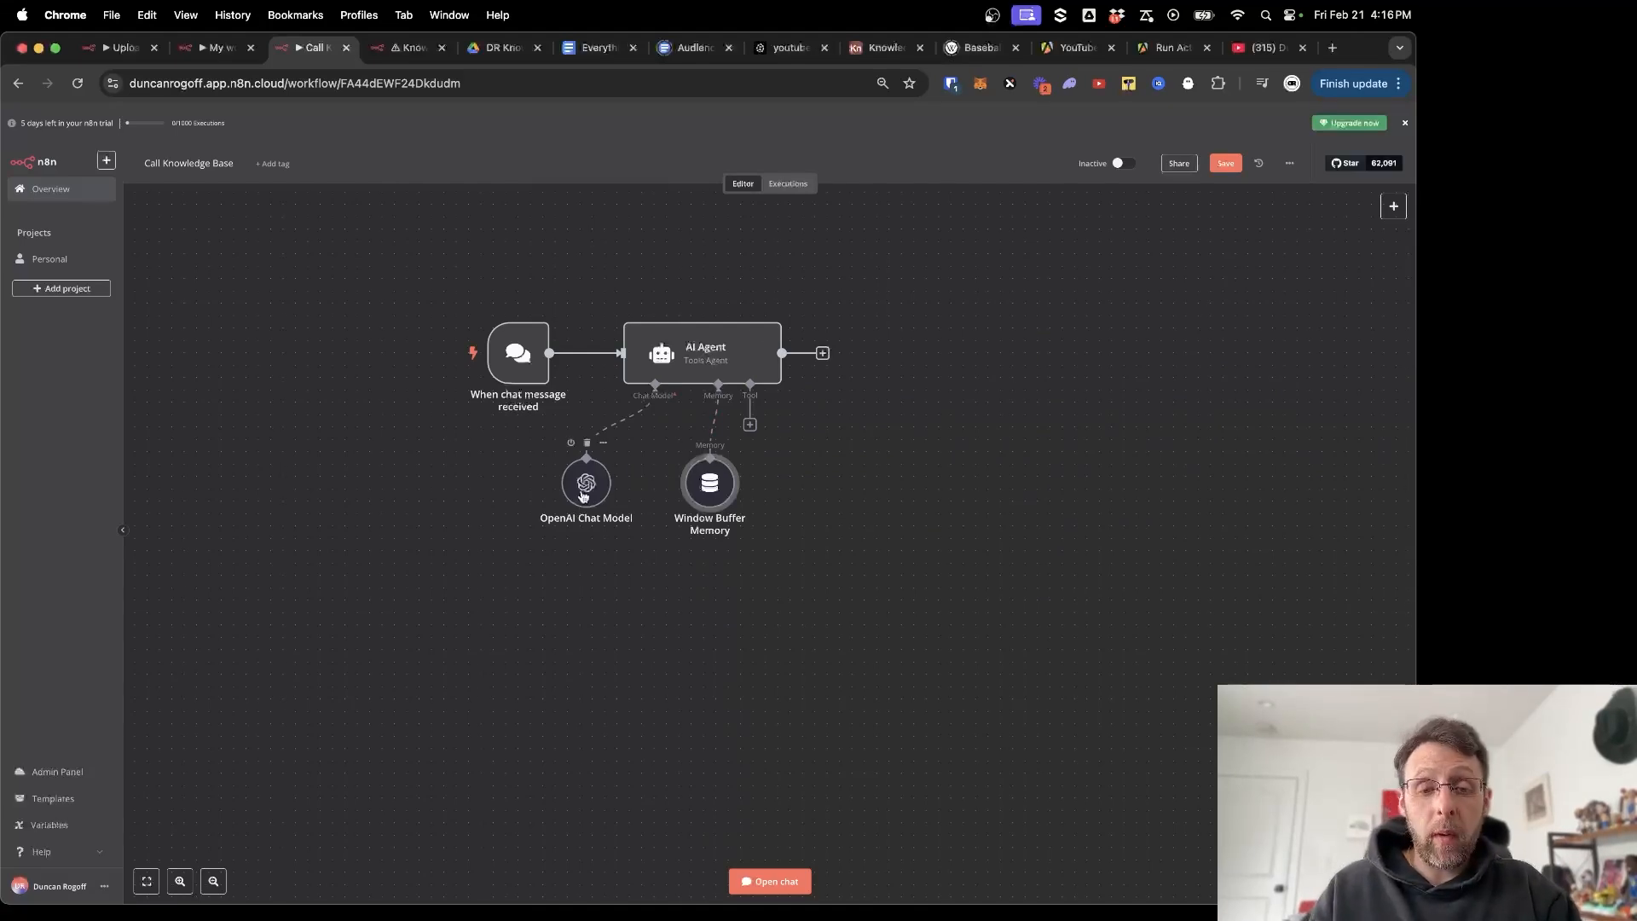
pyautogui.moveTo(709, 496); pyautogui.dragTo(673, 496)
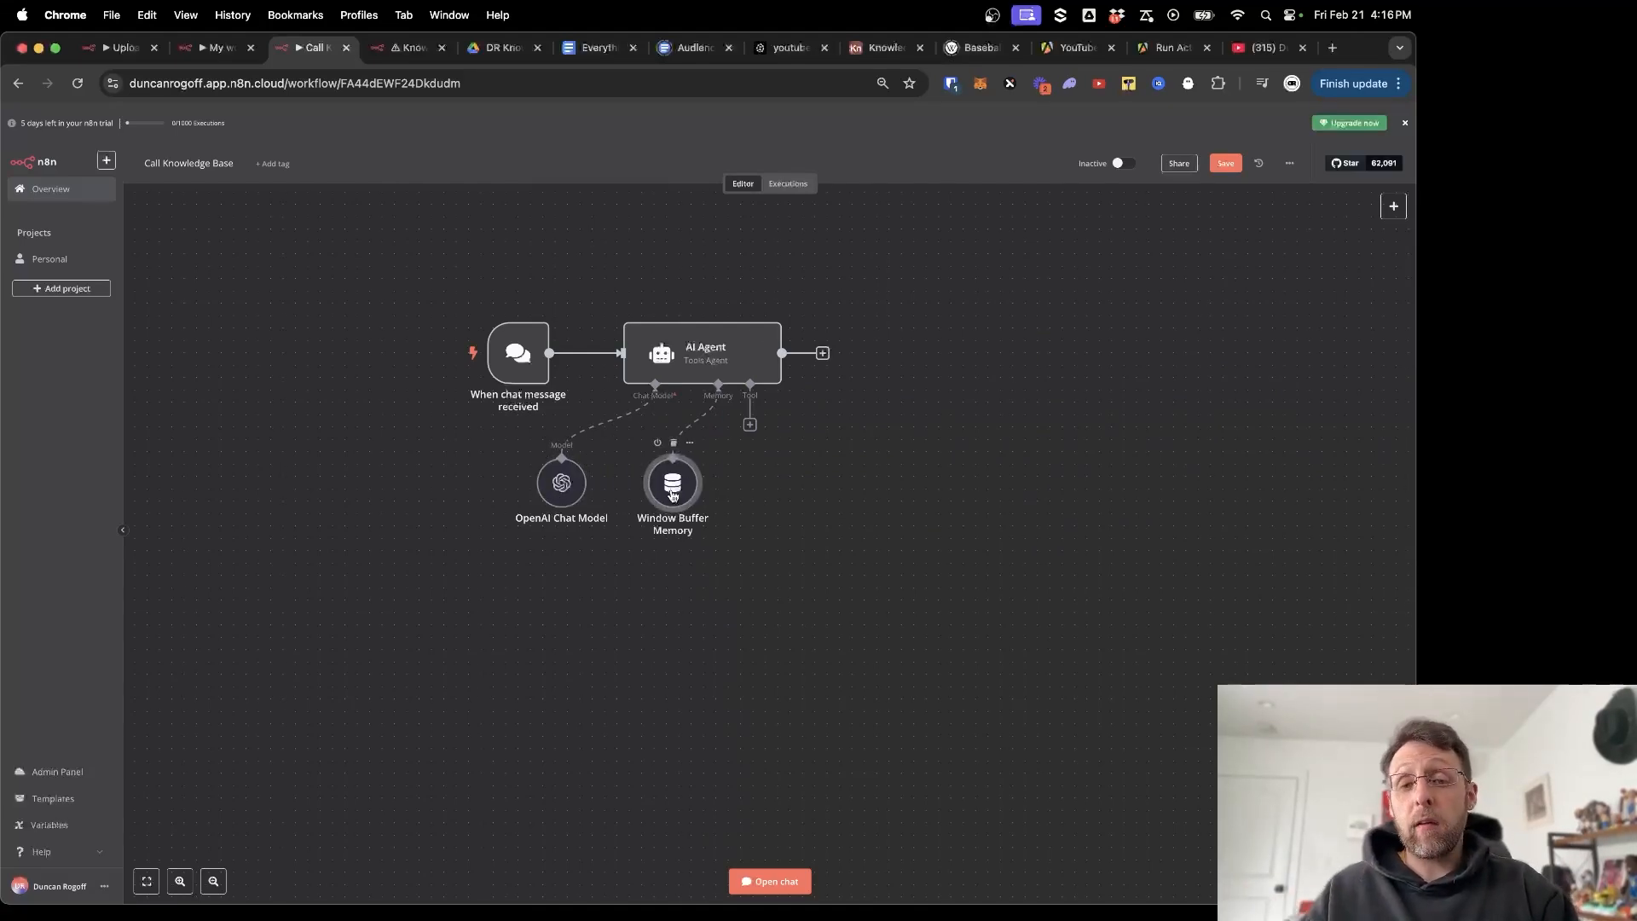
pyautogui.doubleClick(672, 495)
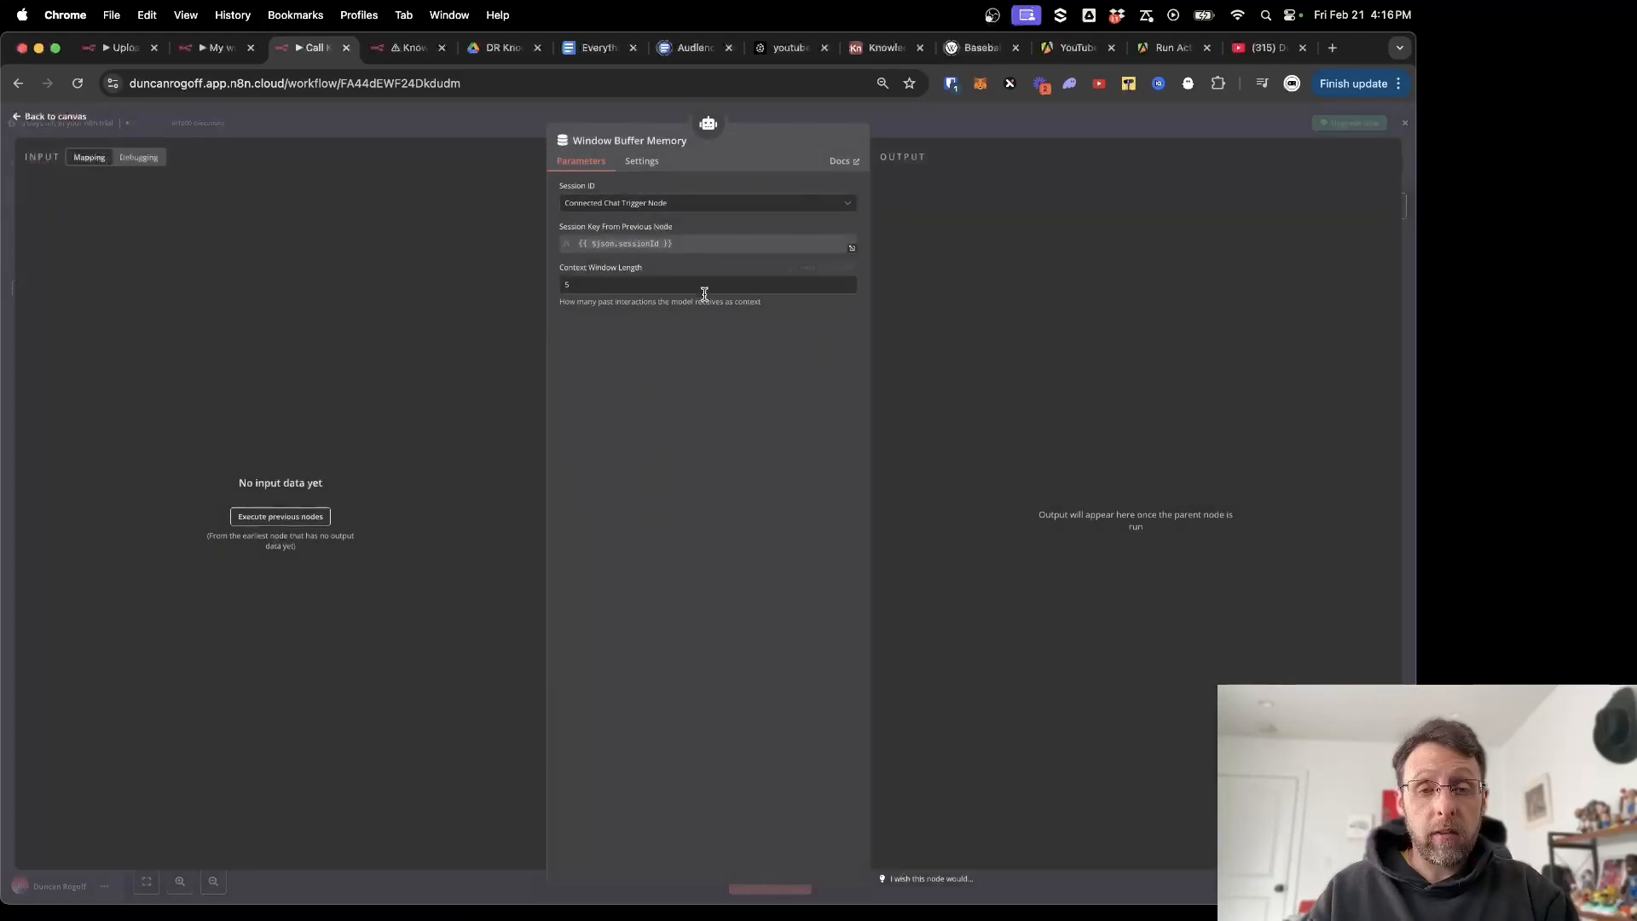
pyautogui.click(477, 123)
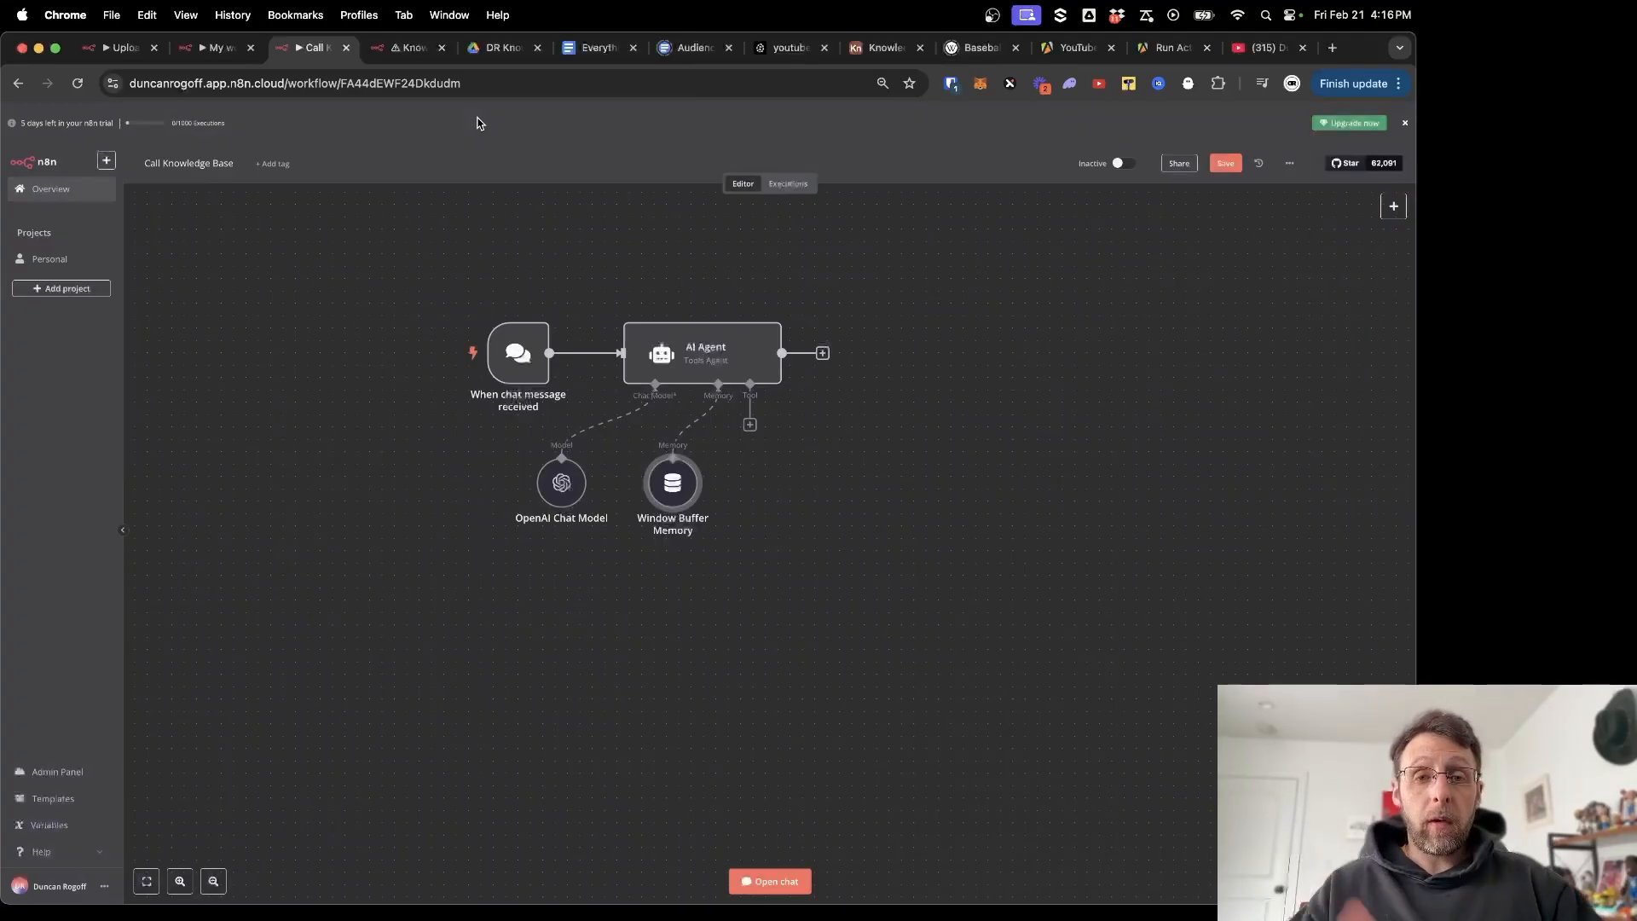
# Add an 'Answer questions with a vector store' tool to the AI Agent.
pyautogui.click(749, 425)
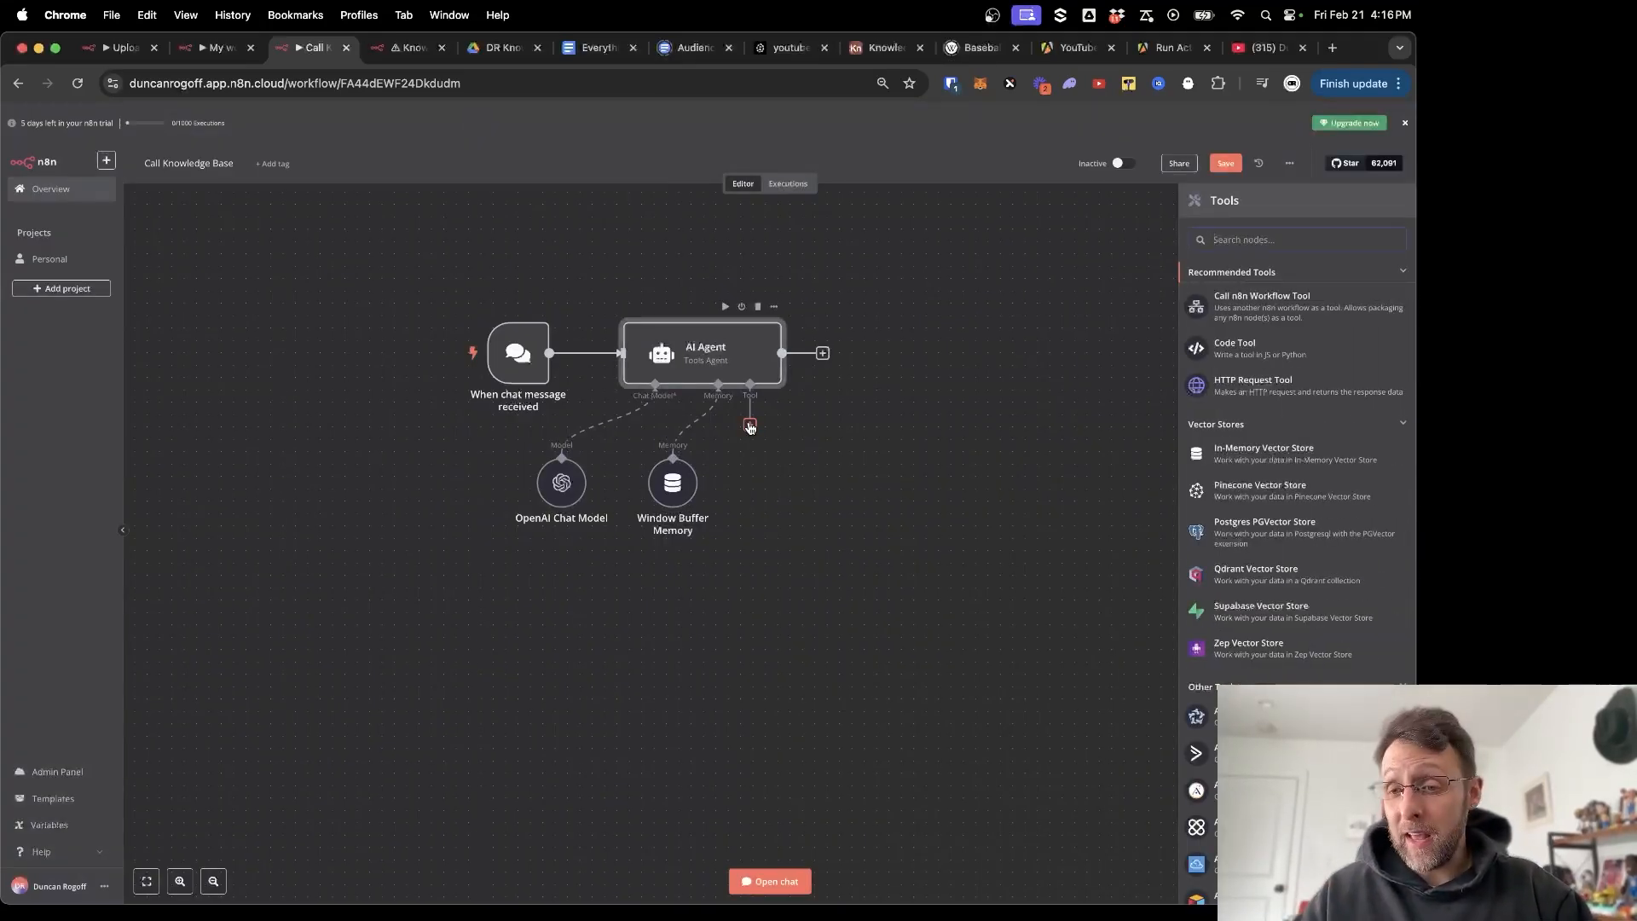
pyautogui.write('vector')
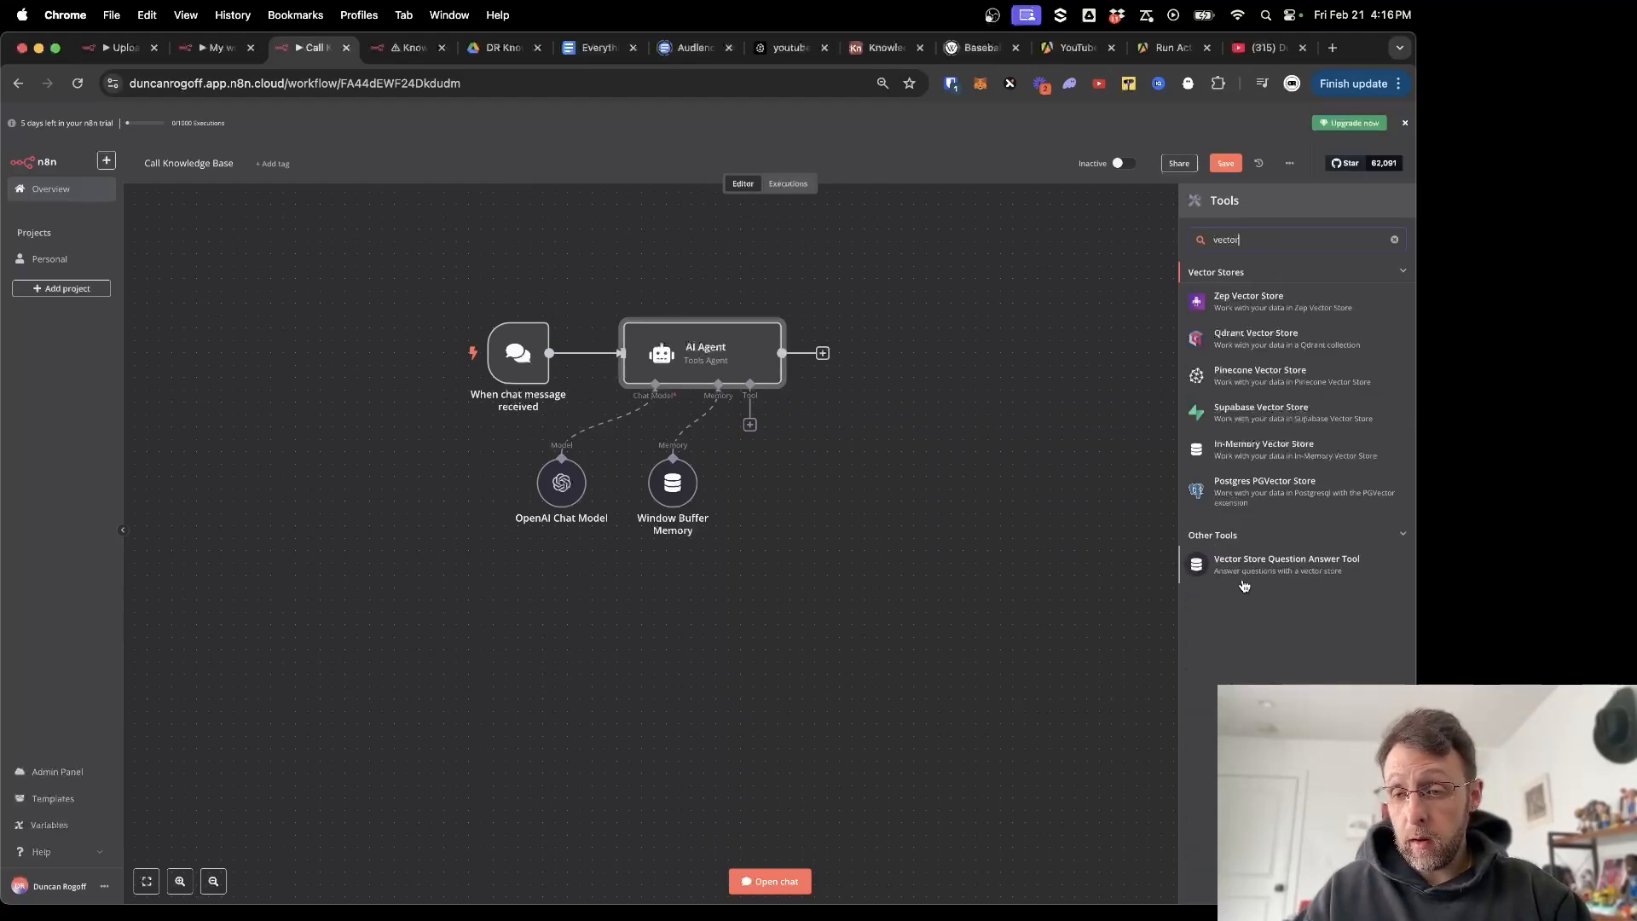
pyautogui.click(1199, 567)
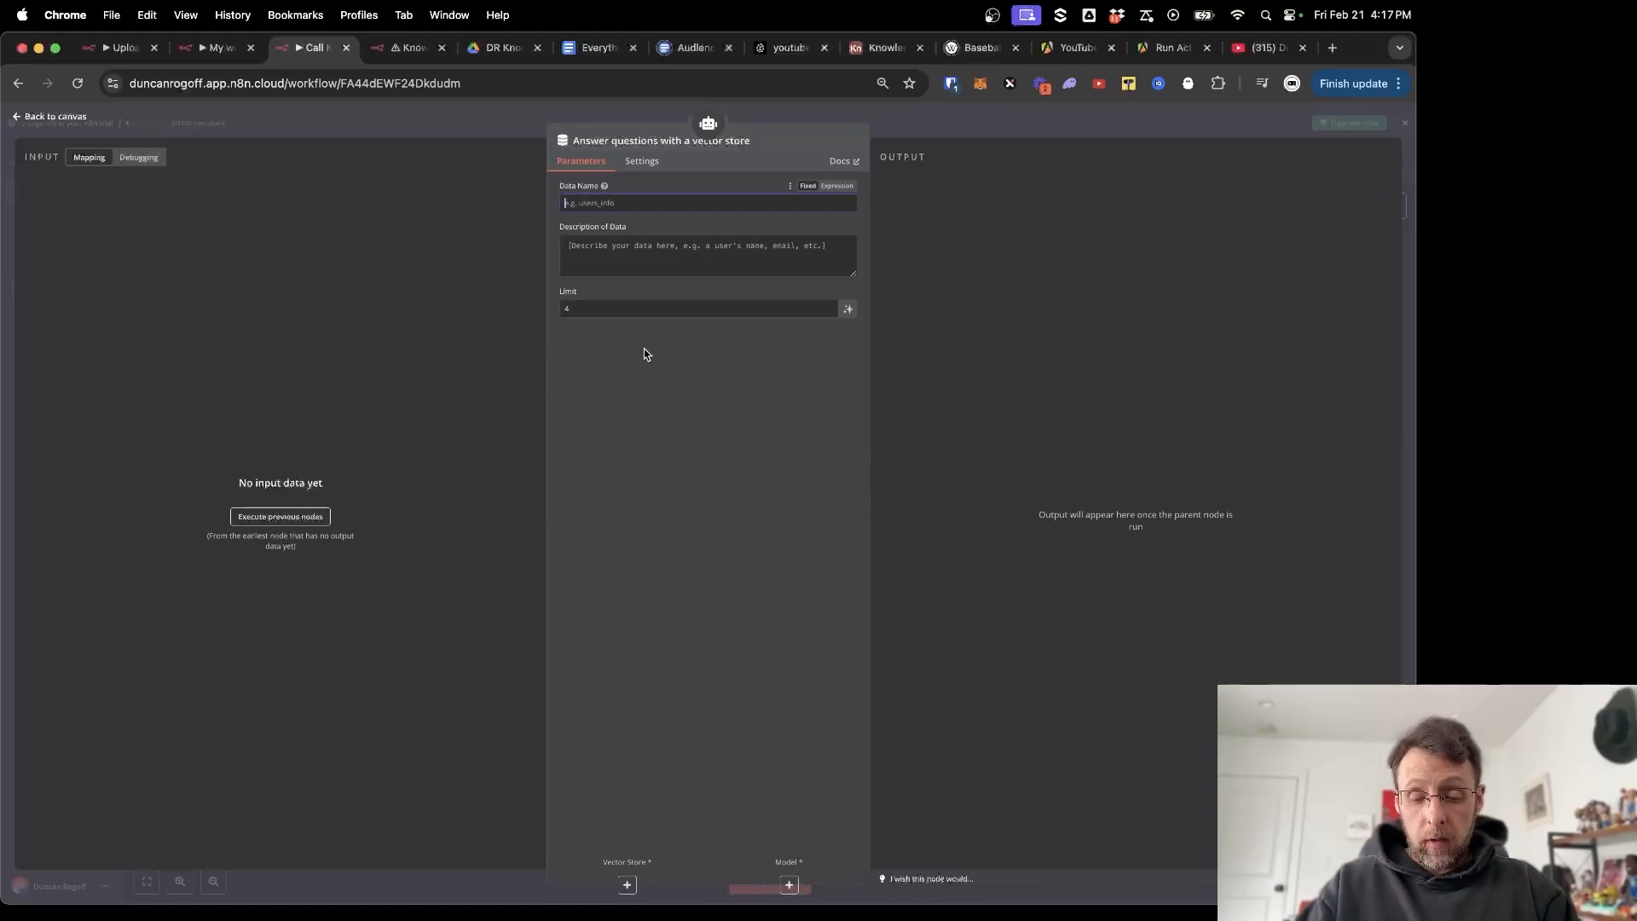
# Name the tool's data Knowledge_Base and describe it as a knowledge base on AI and automations.
pyautogui.write('knowled')
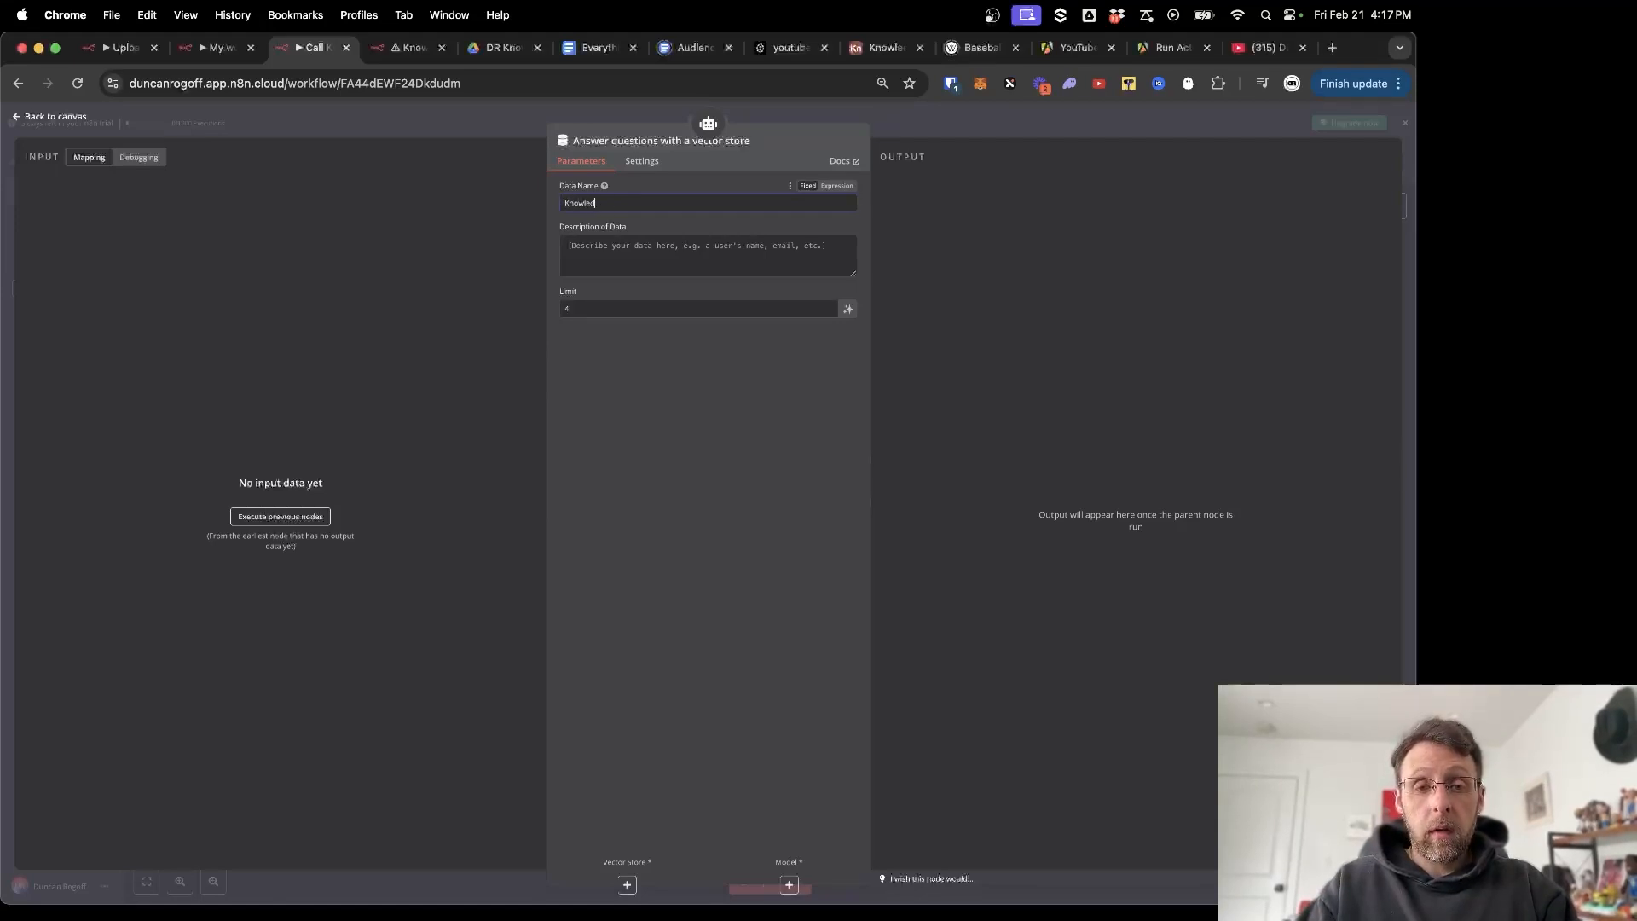
pyautogui.write('ge Bas')
pyautogui.write('se')
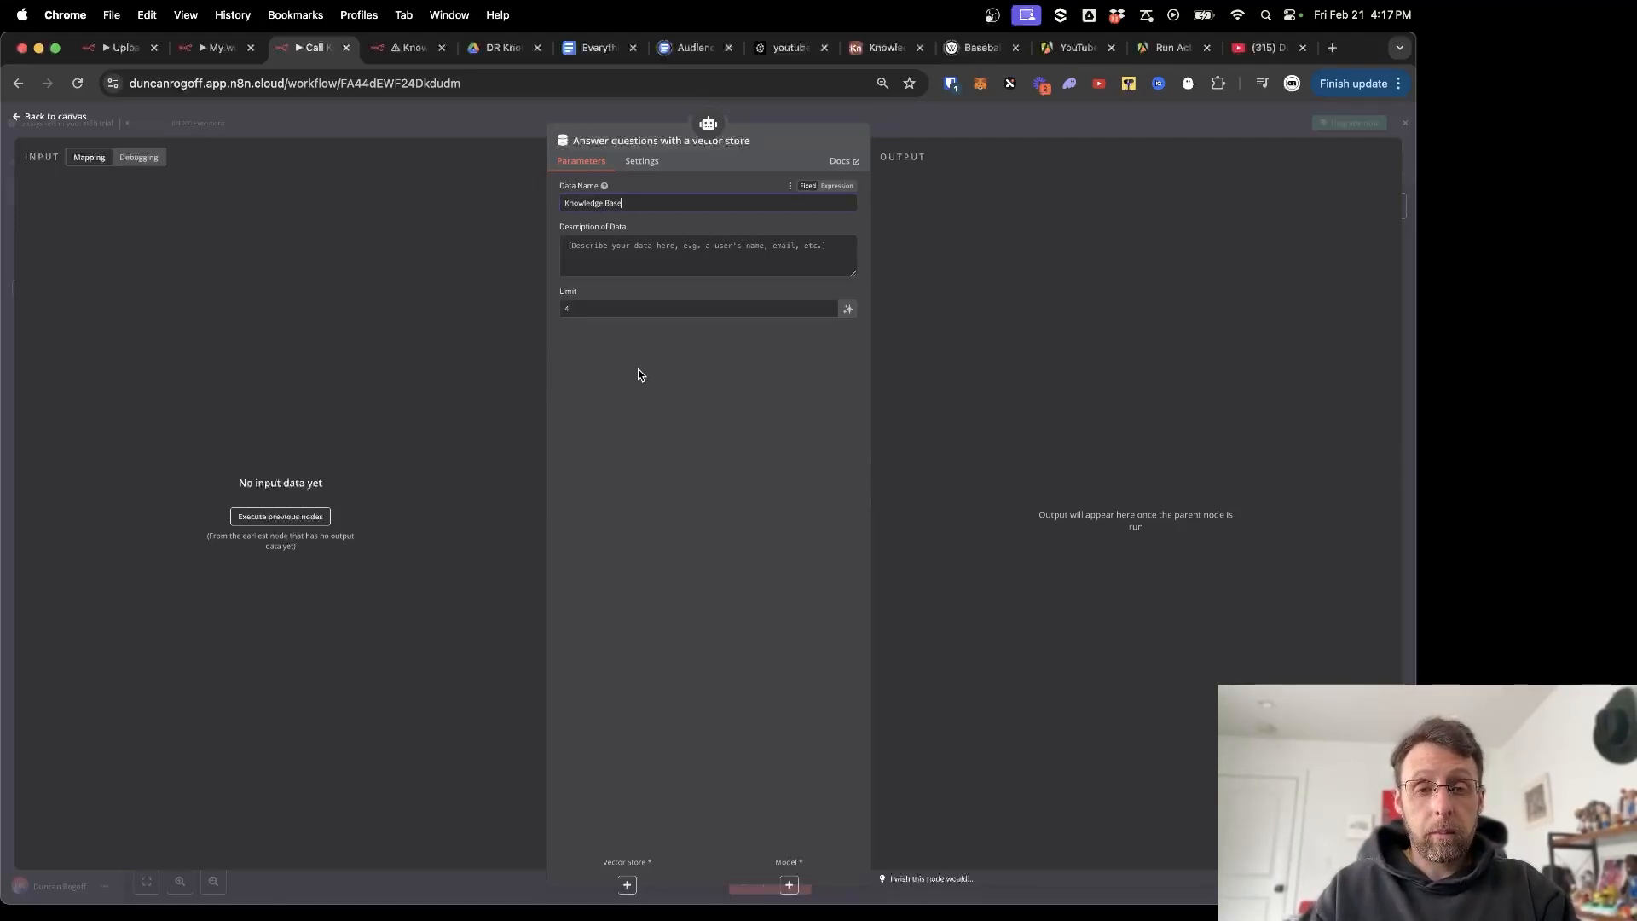
pyautogui.moveTo(853, 202)
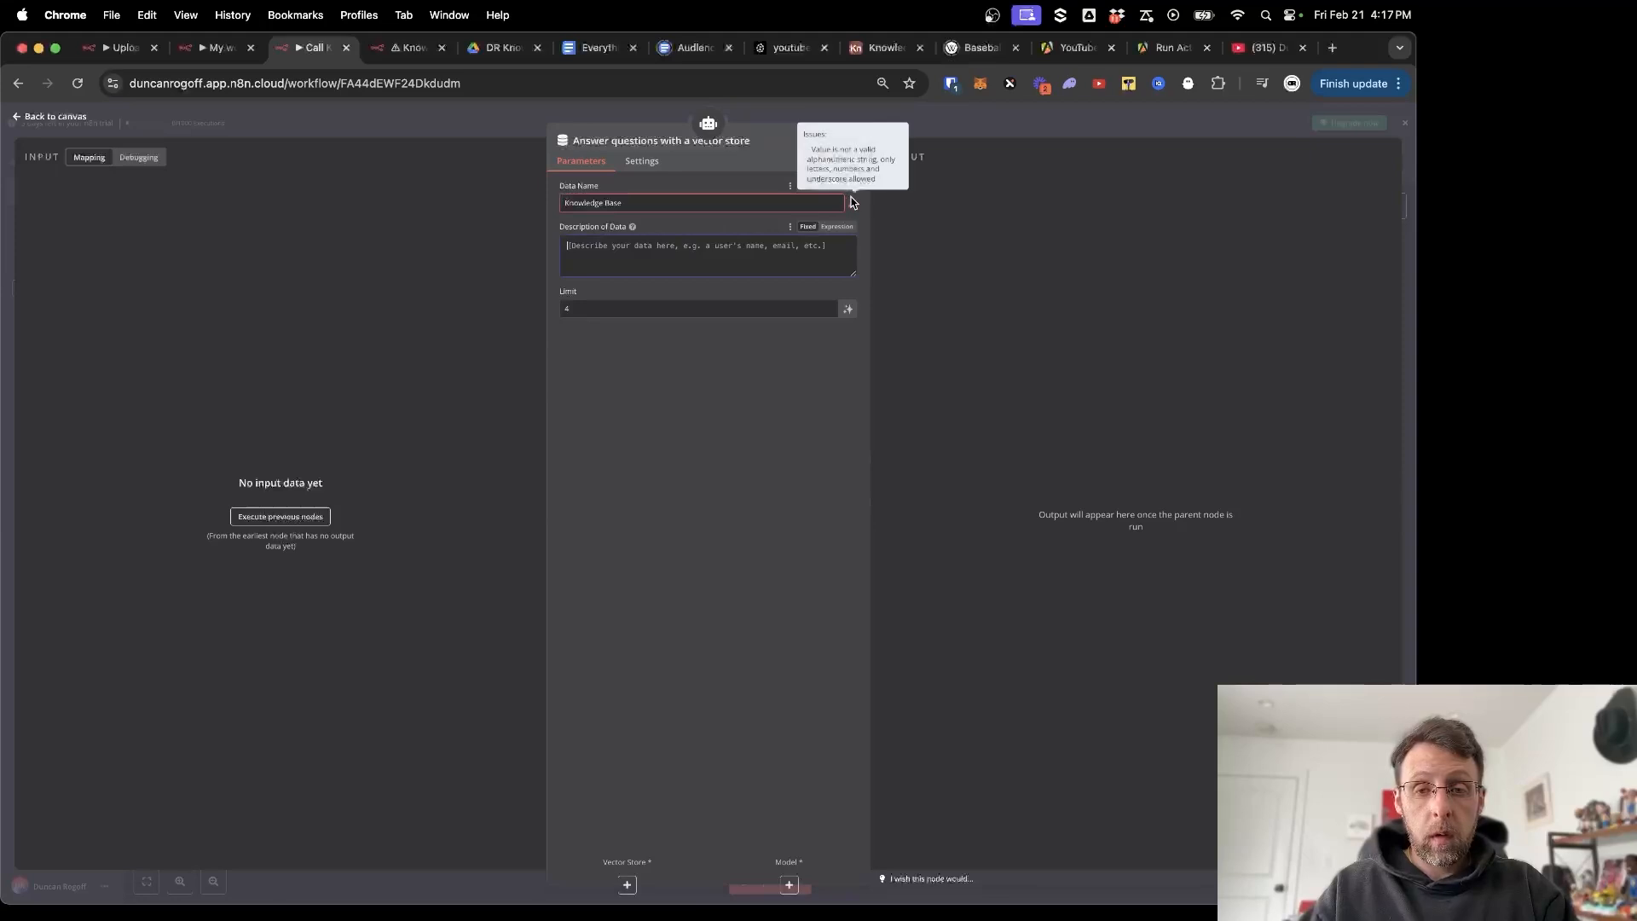
pyautogui.click(604, 204)
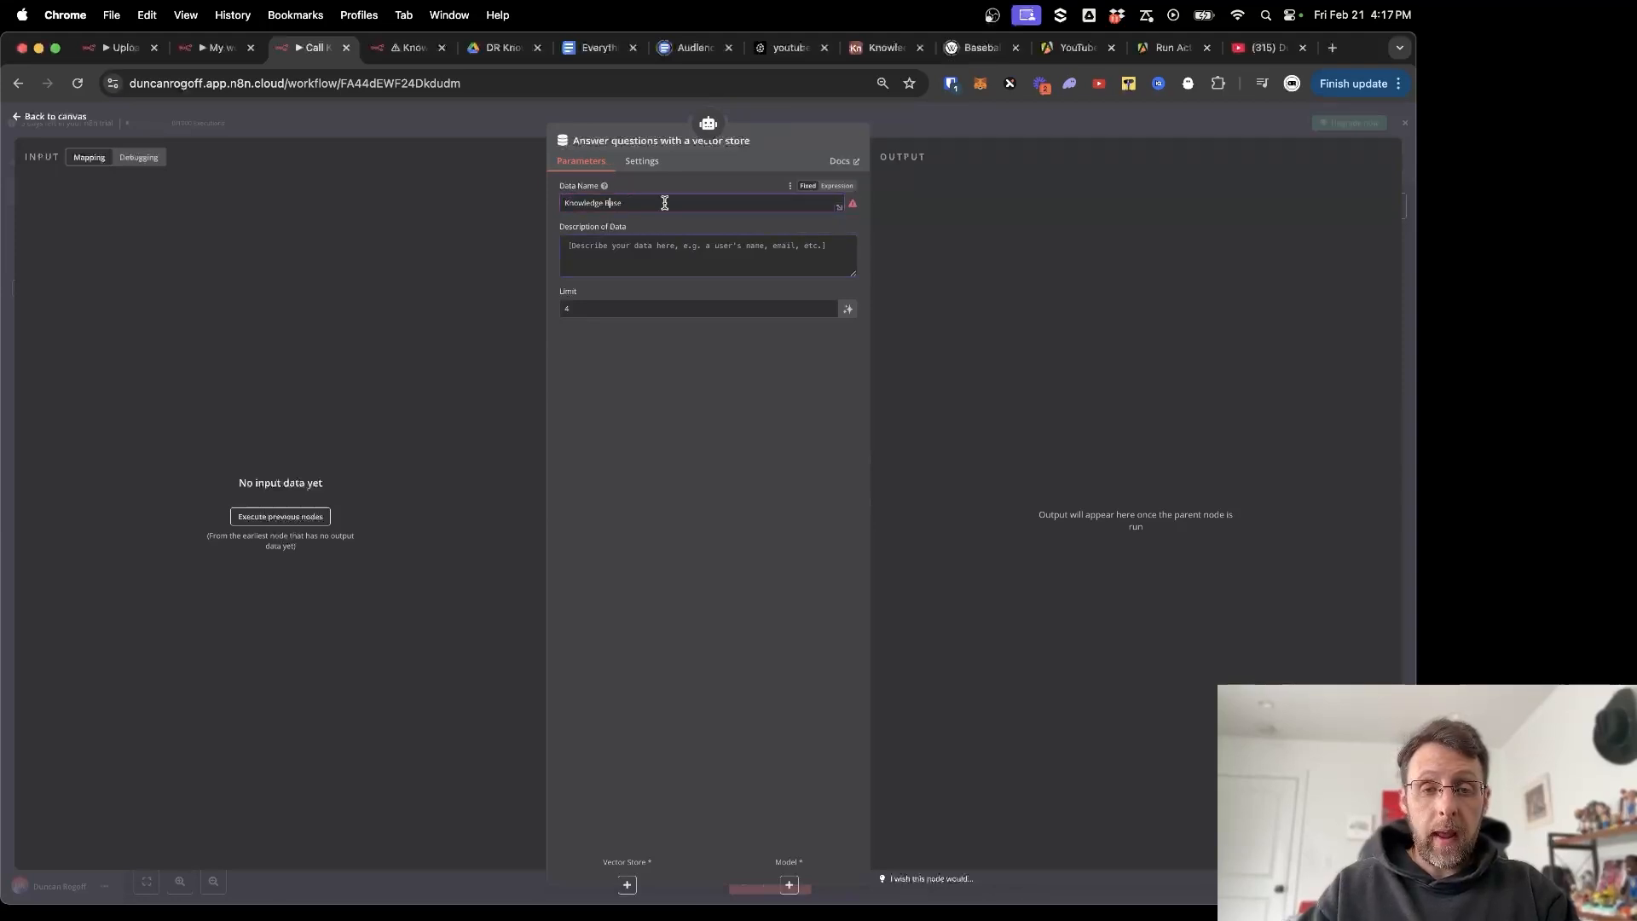
pyautogui.press('BackSpace')
pyautogui.write('_')
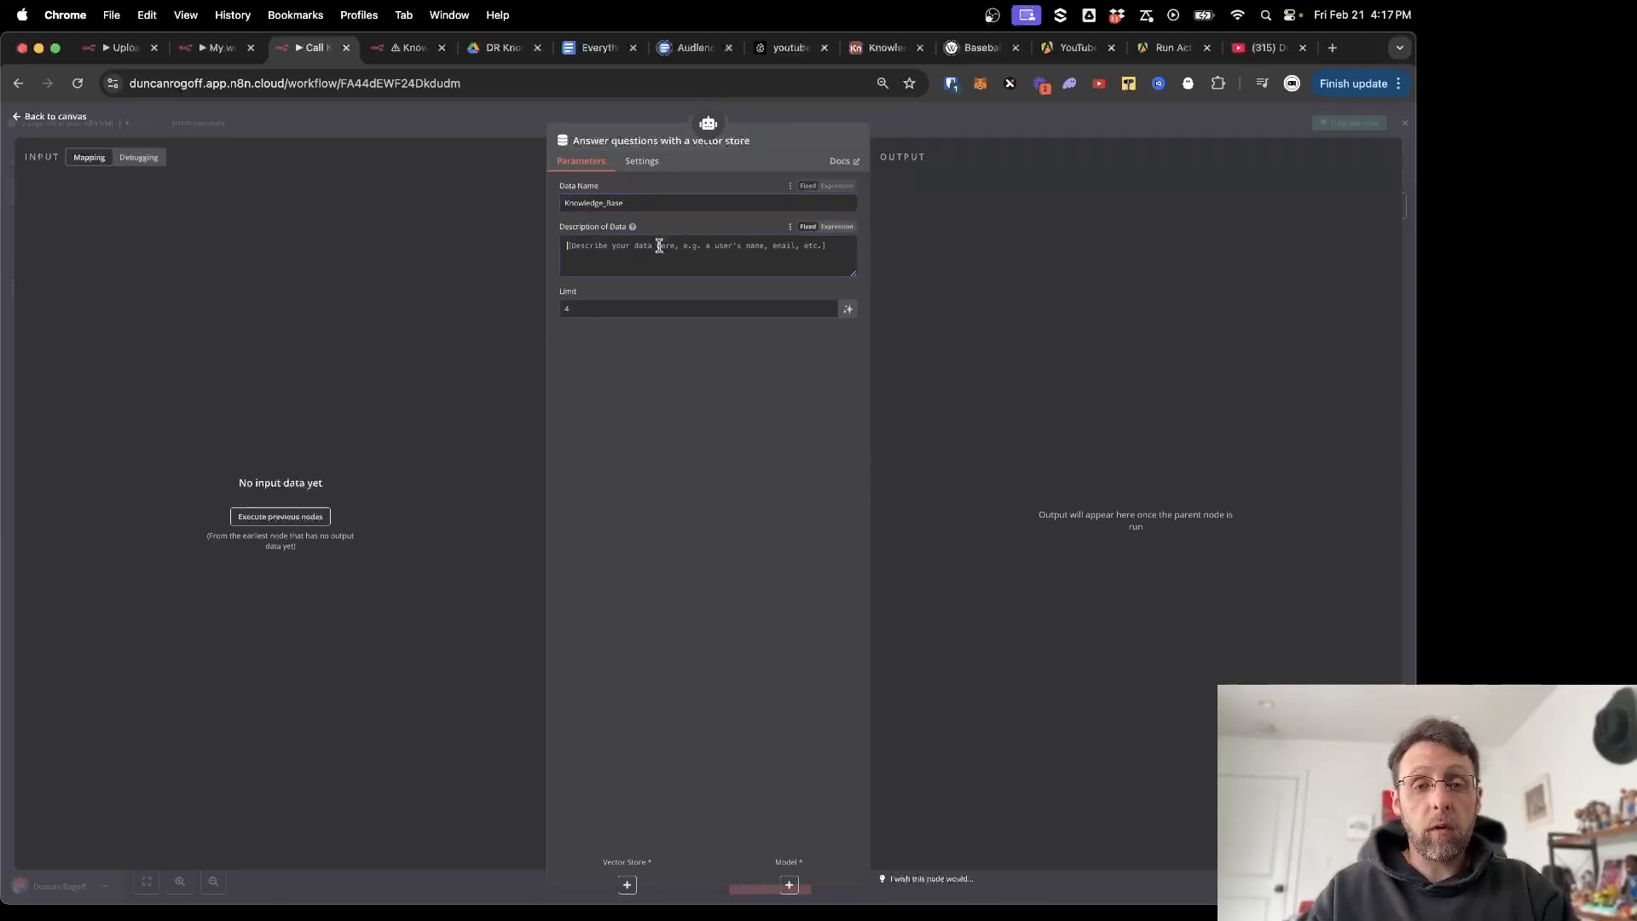
pyautogui.click(659, 246)
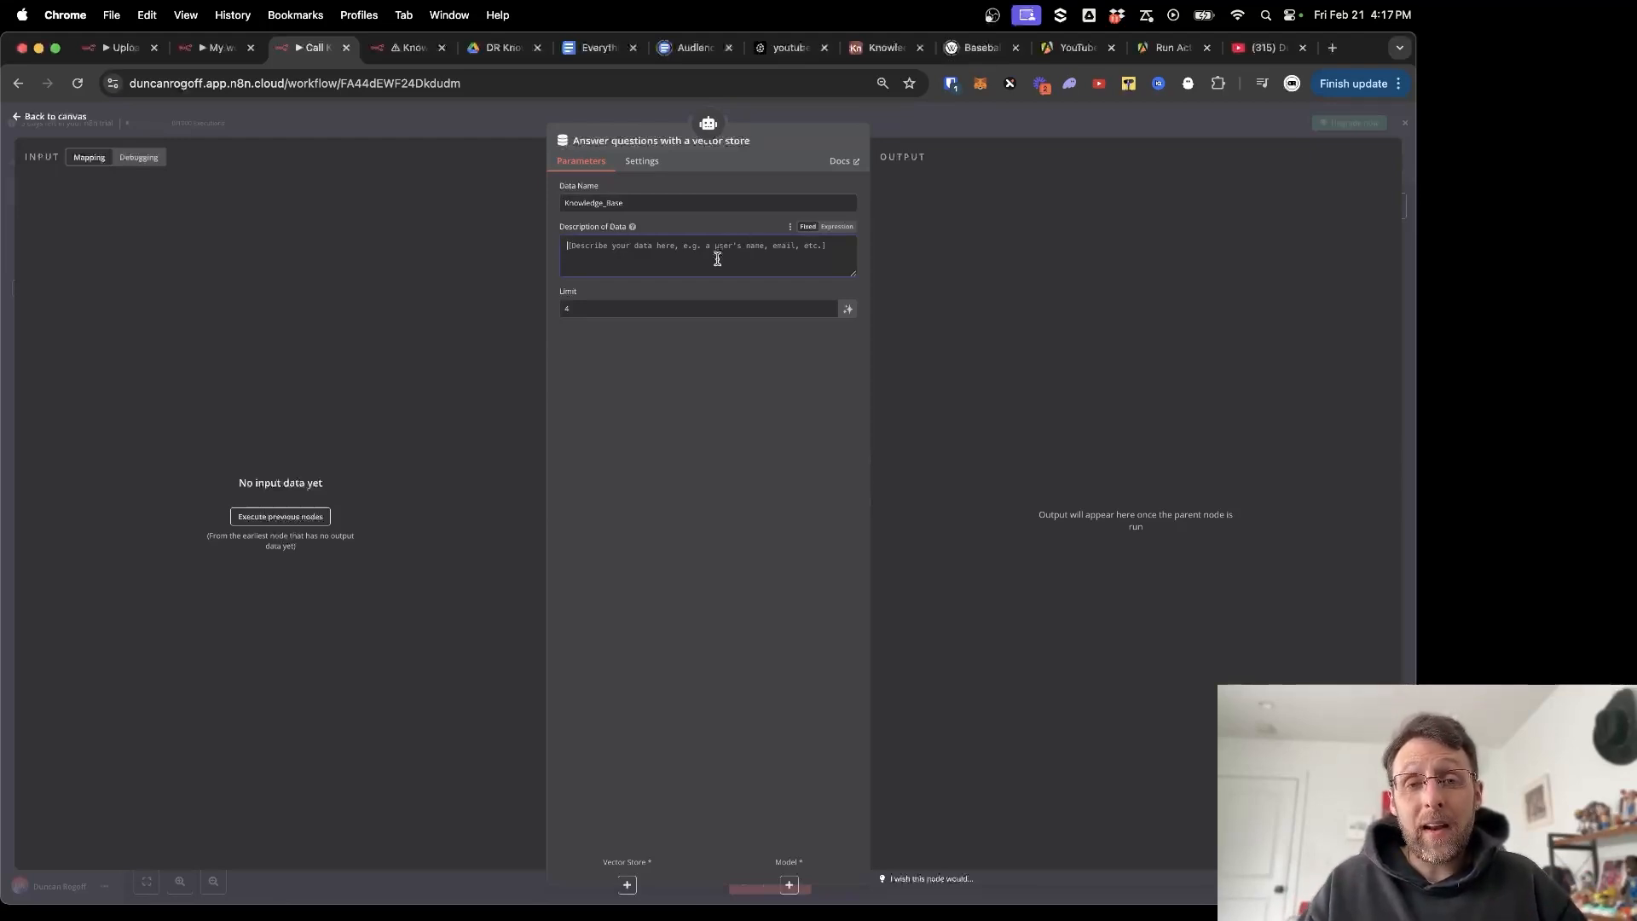
pyautogui.write('data stored here is a know')
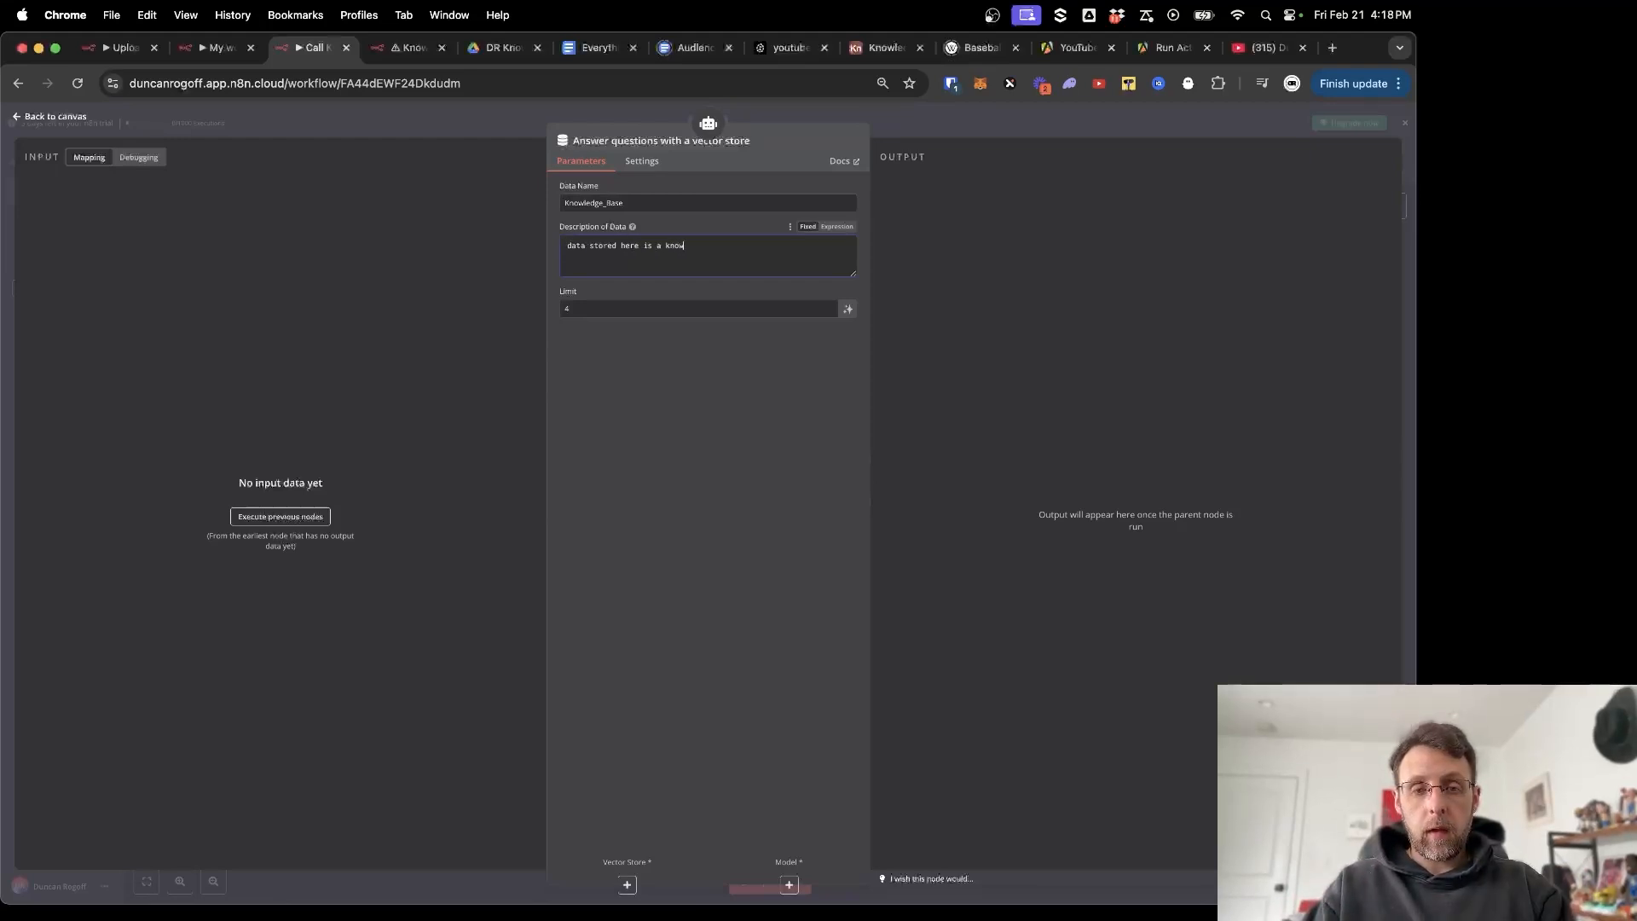
pyautogui.write('ledge base for ')
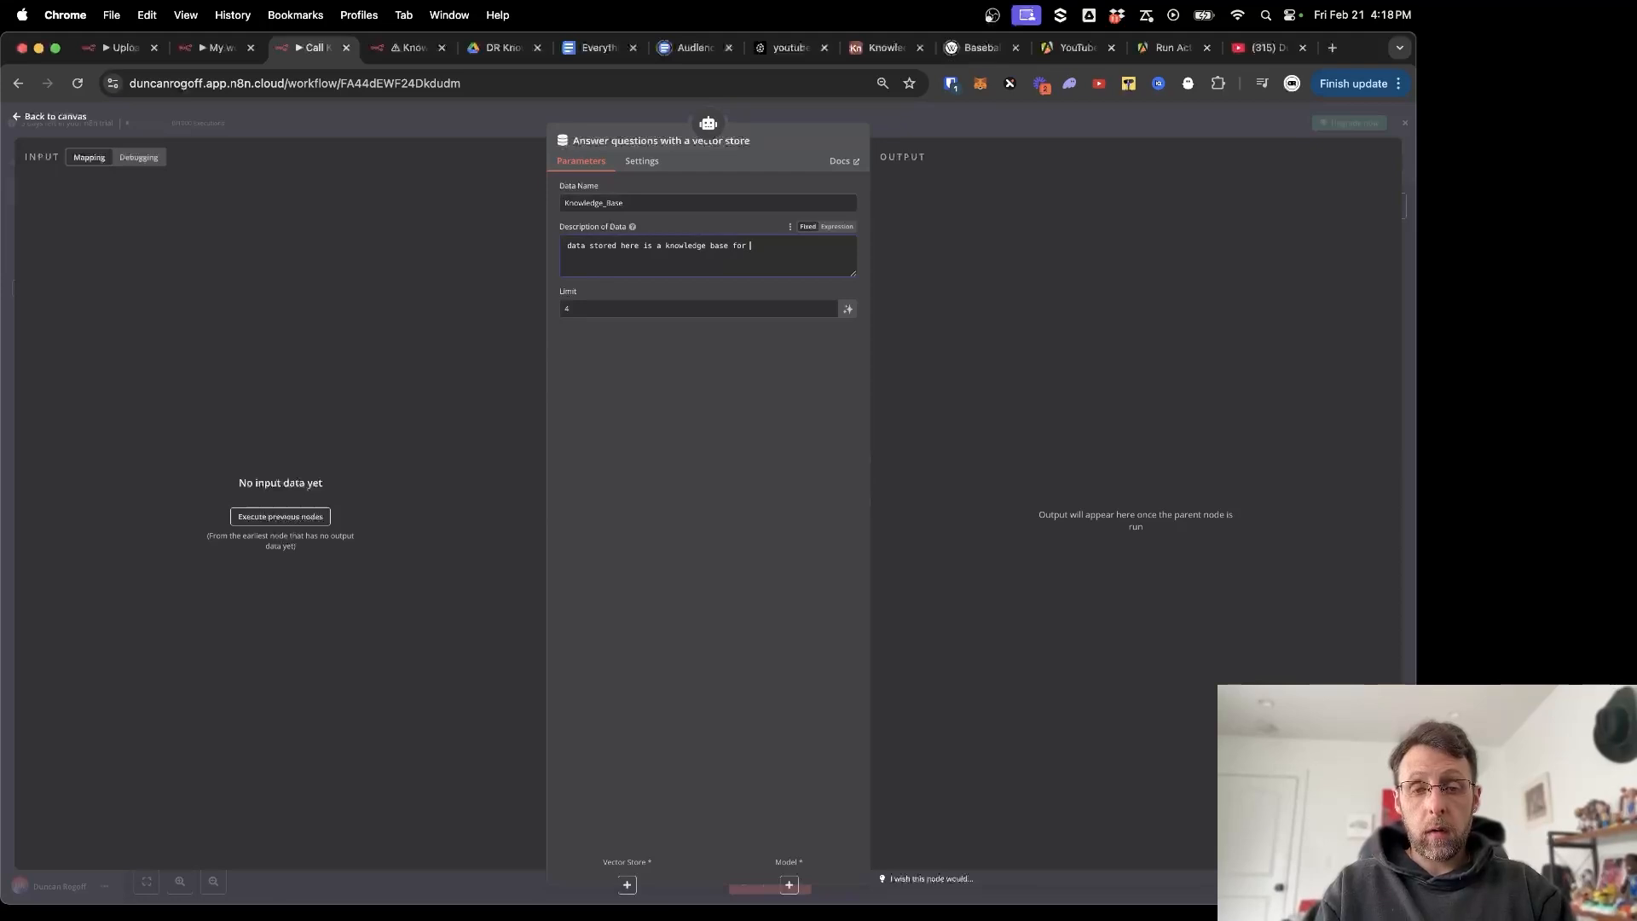
pyautogui.write('Duncan. it co')
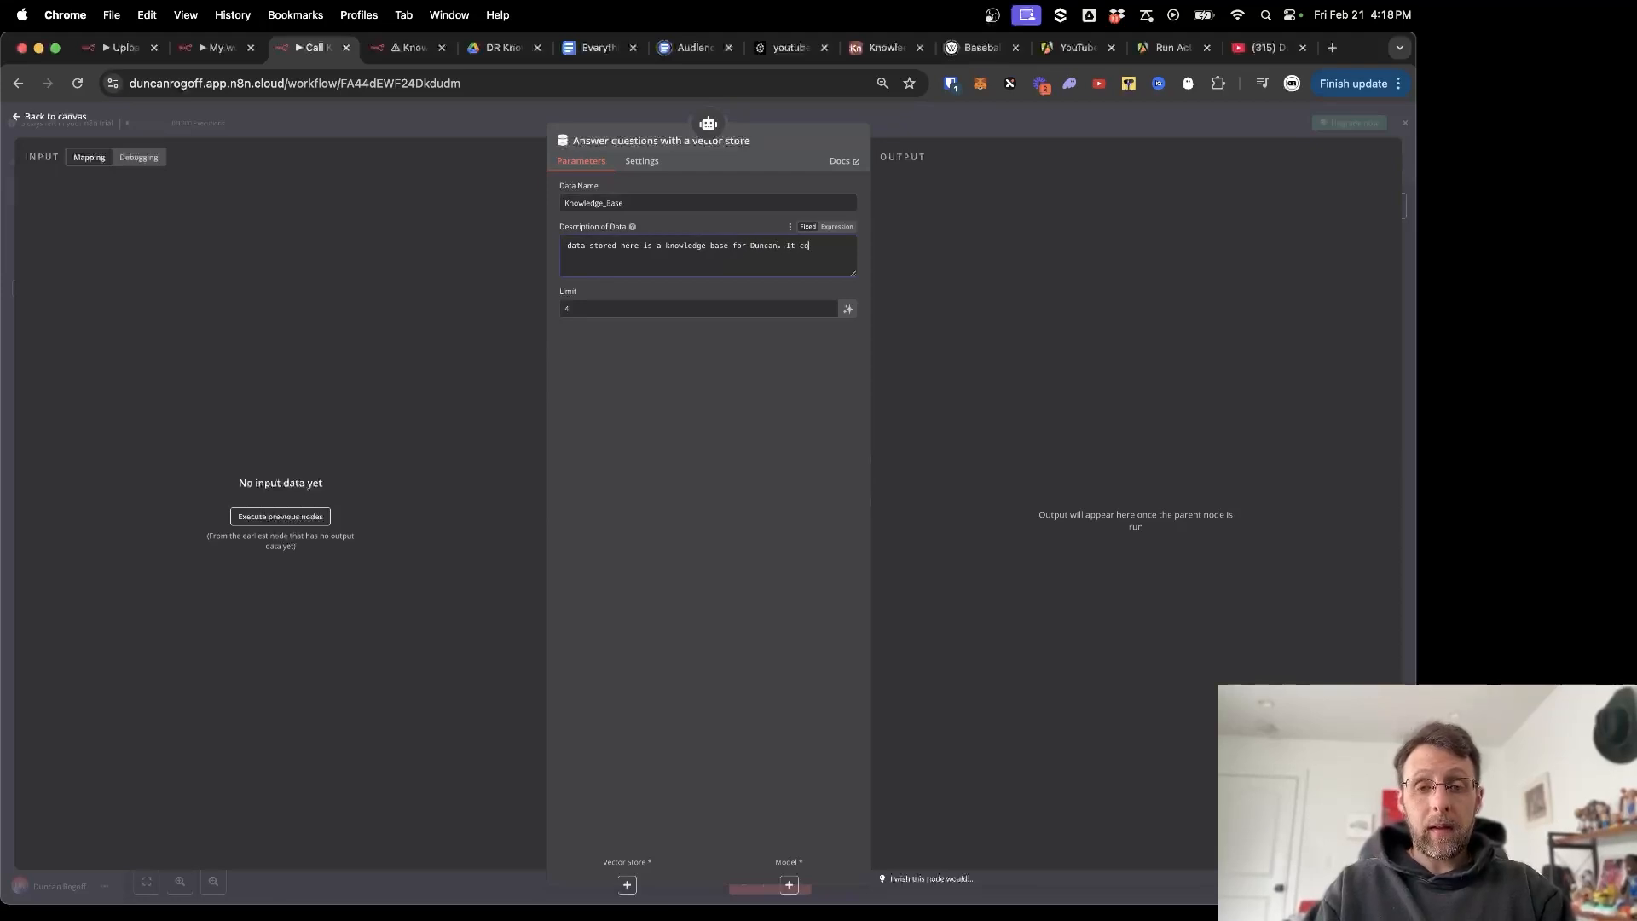
pyautogui.write('ntains information on ')
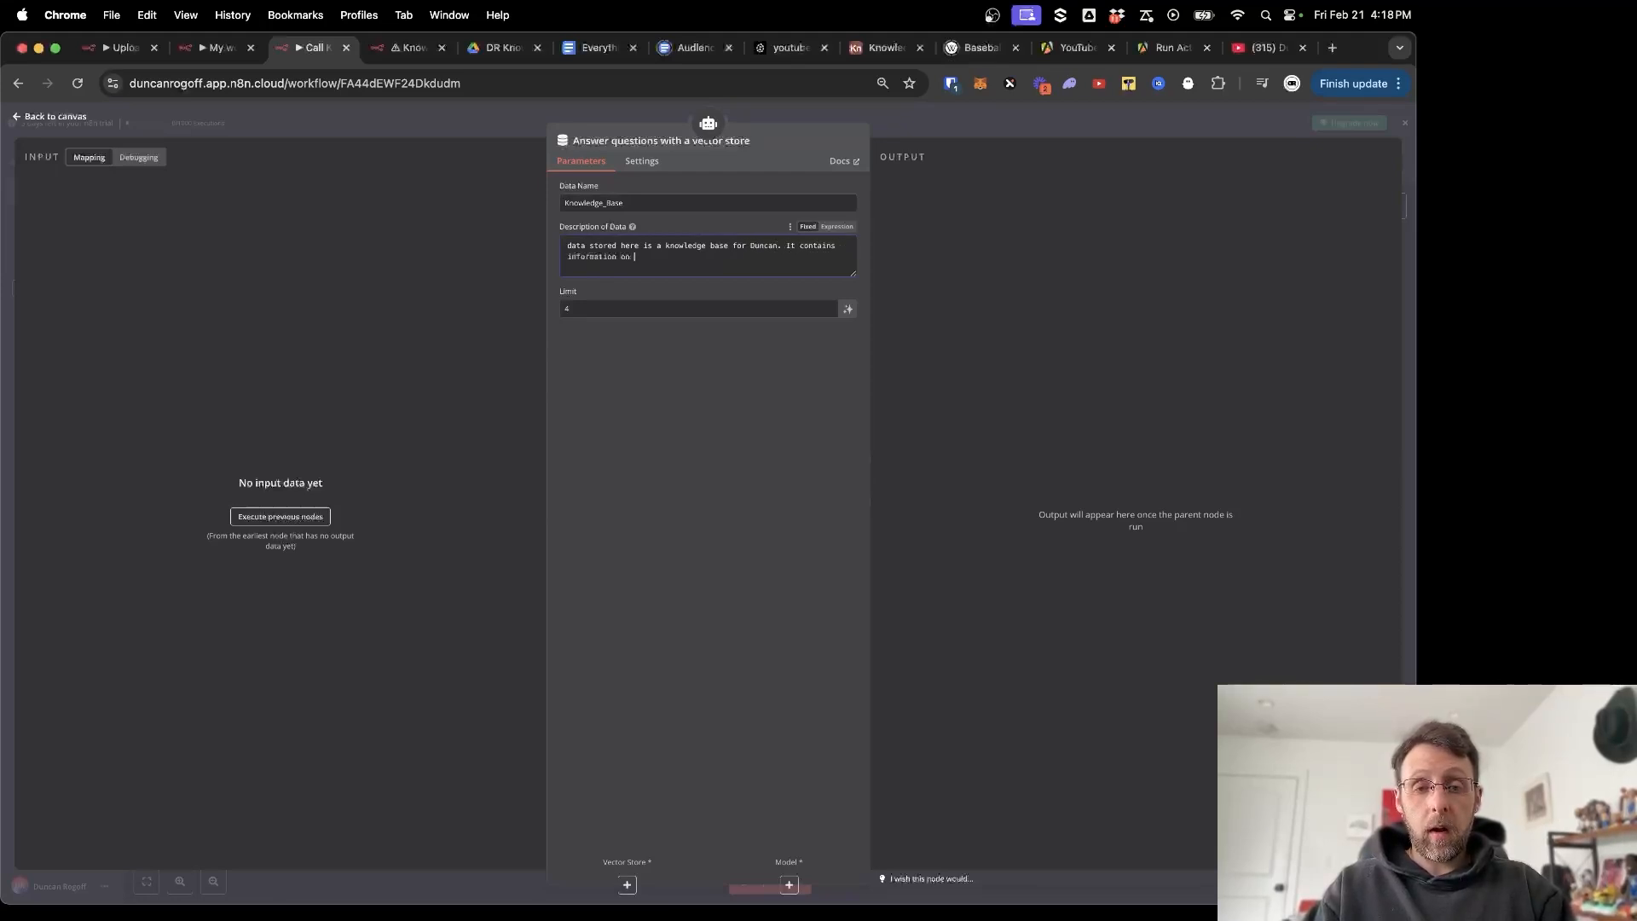
pyautogui.write('AI, automations, and')
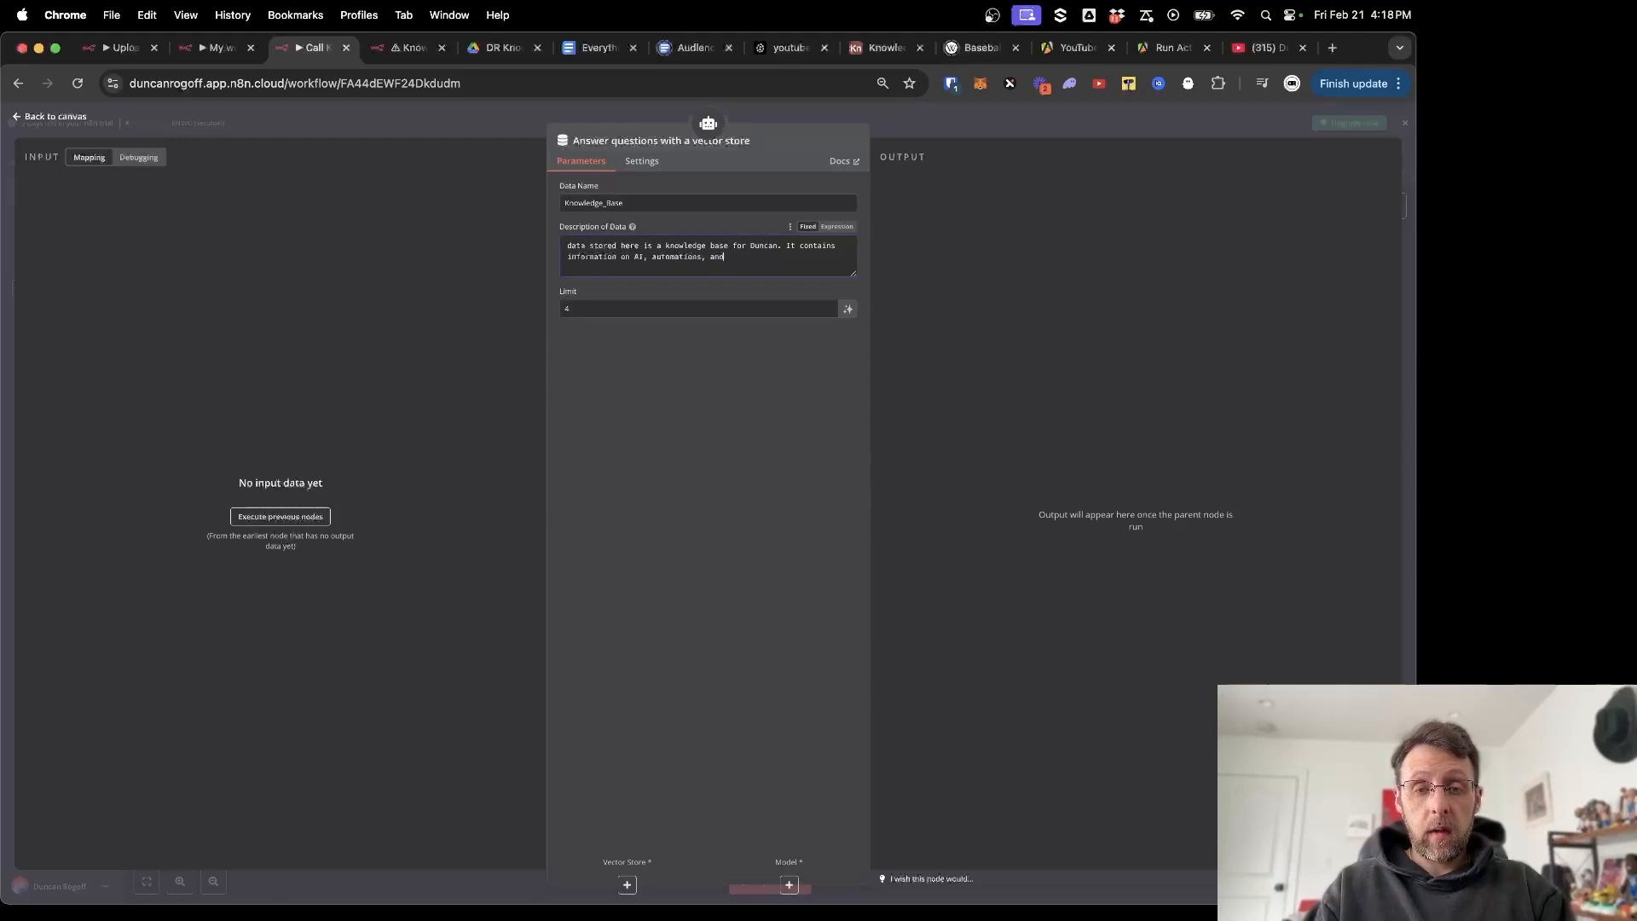
pyautogui.write(' chatGPT')
# Give the tool a Pinecone Vector Store using the youtube index.
pyautogui.press('Escape')
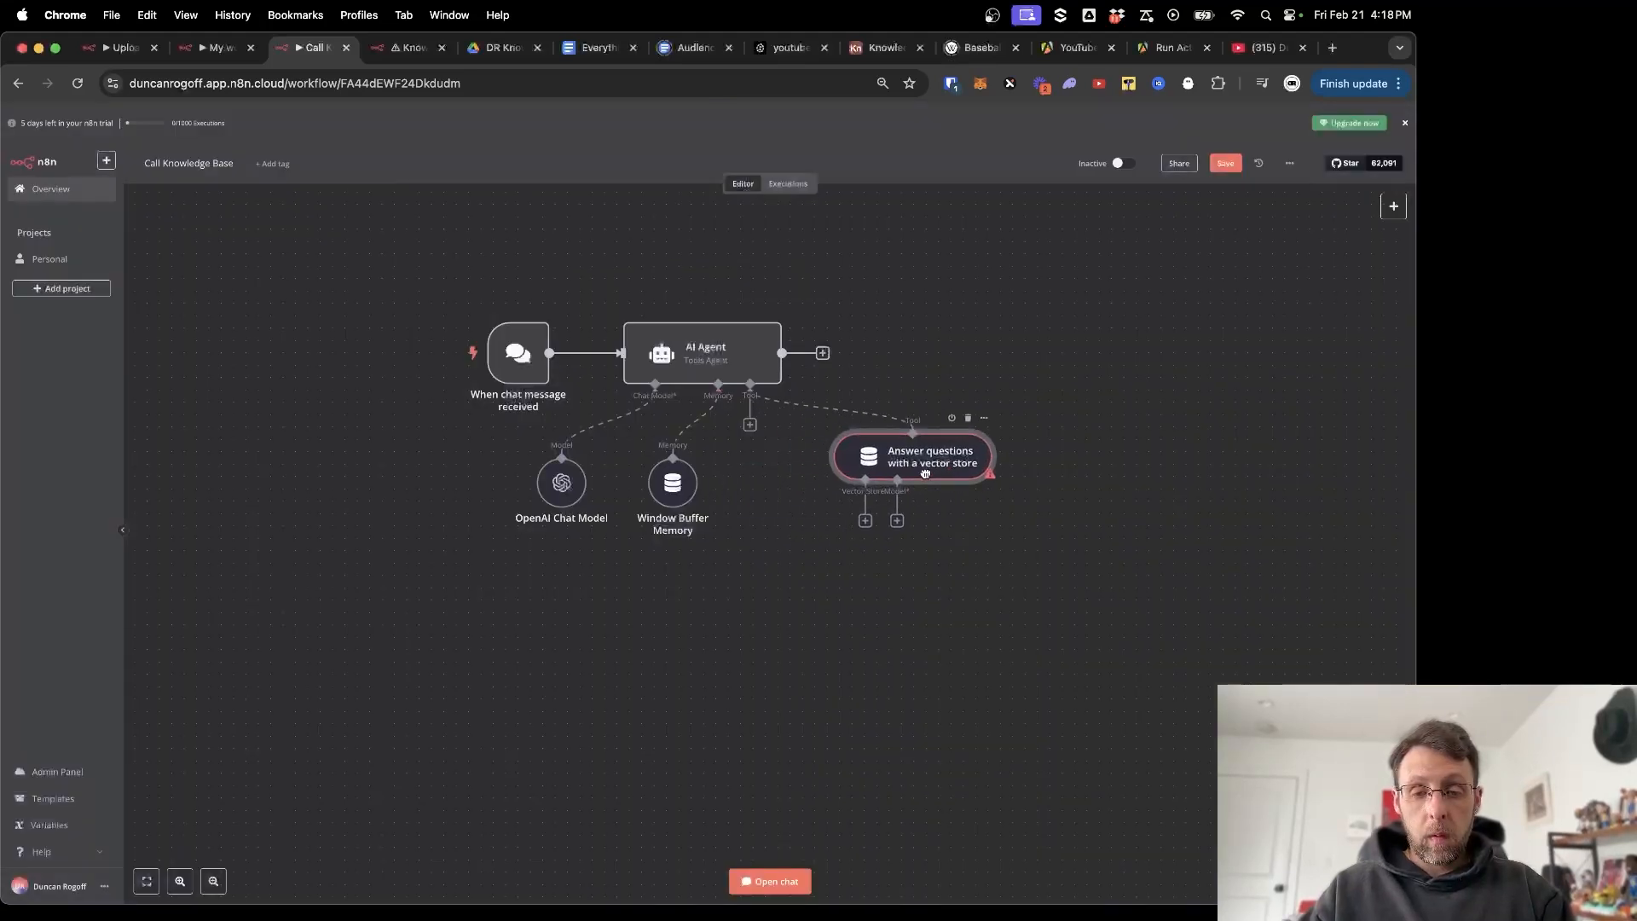
pyautogui.hscroll(2, 888, 555)
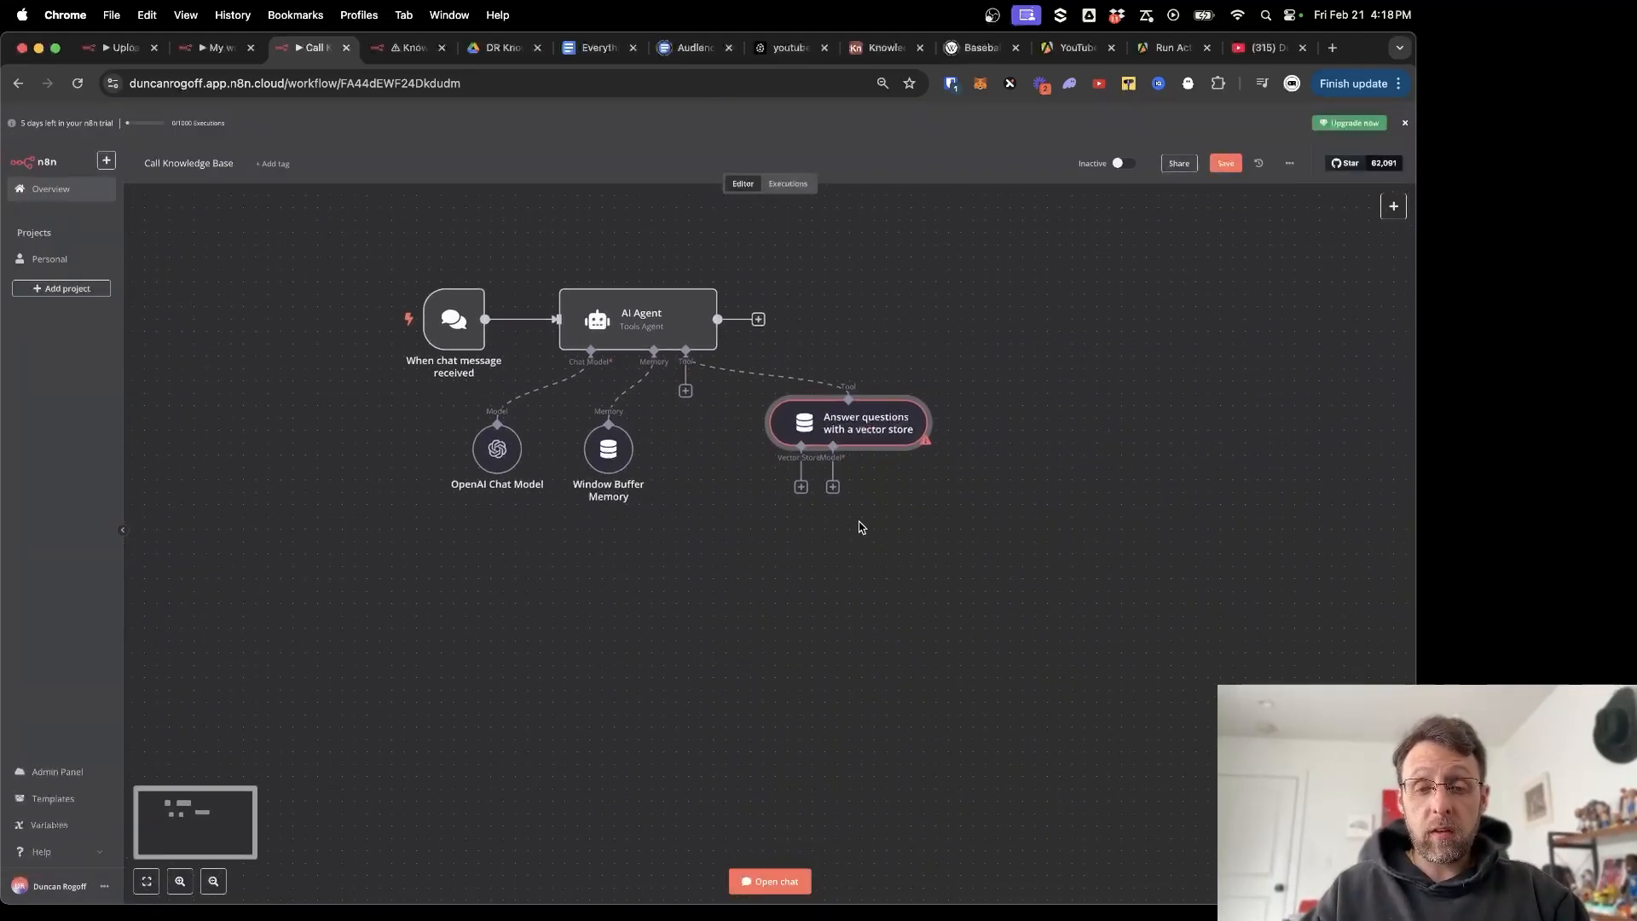
pyautogui.click(800, 488)
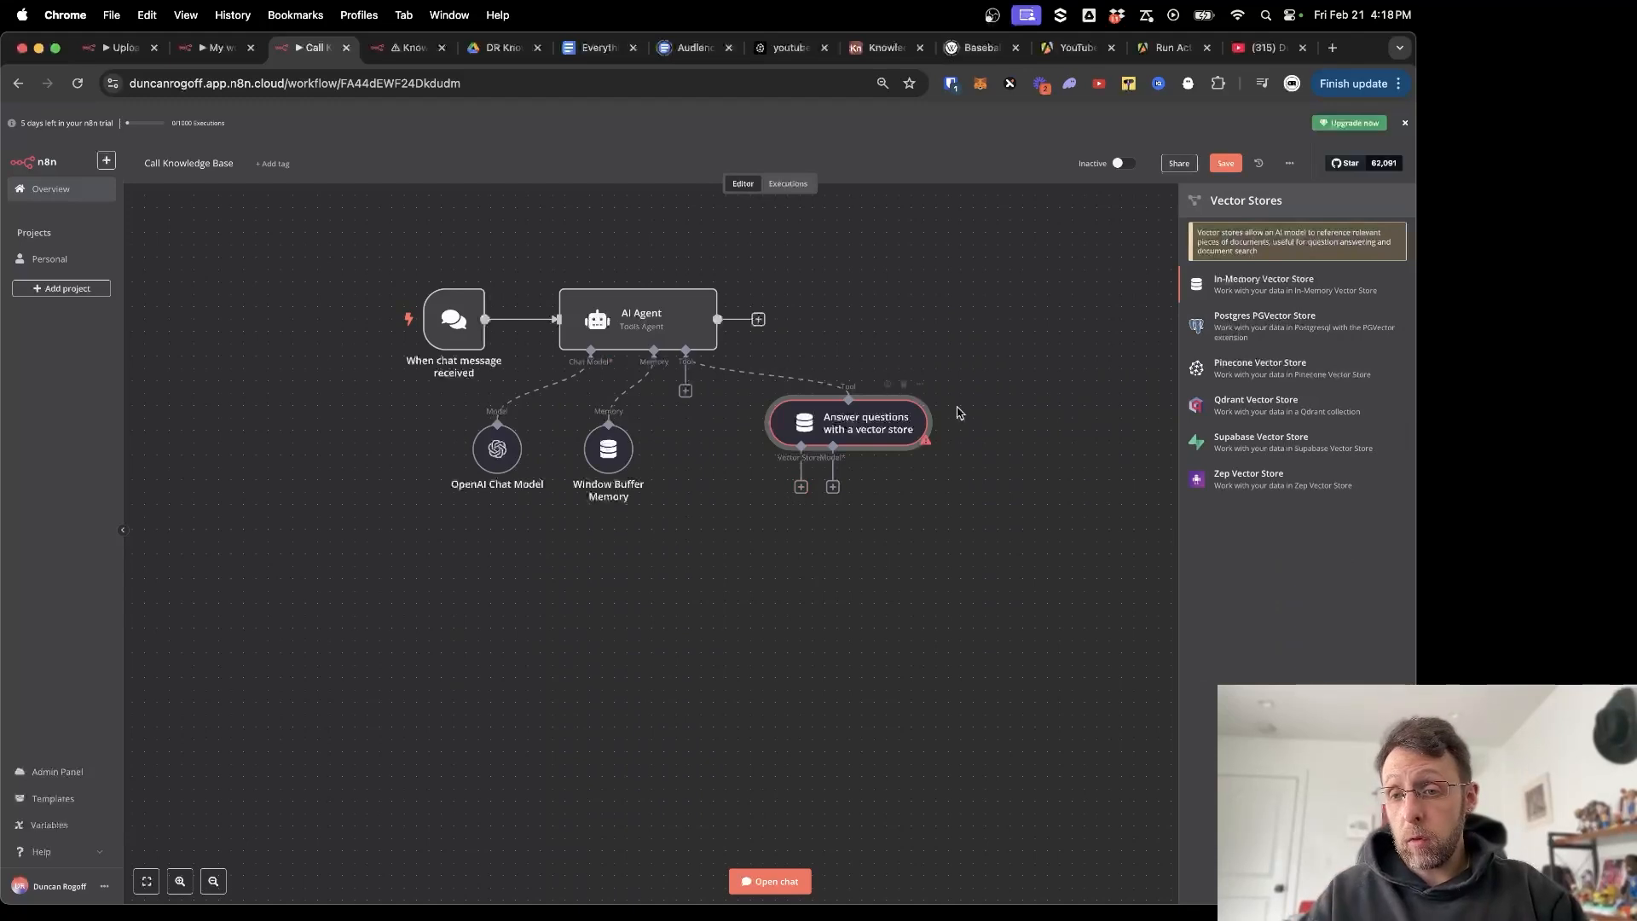
pyautogui.click(1245, 365)
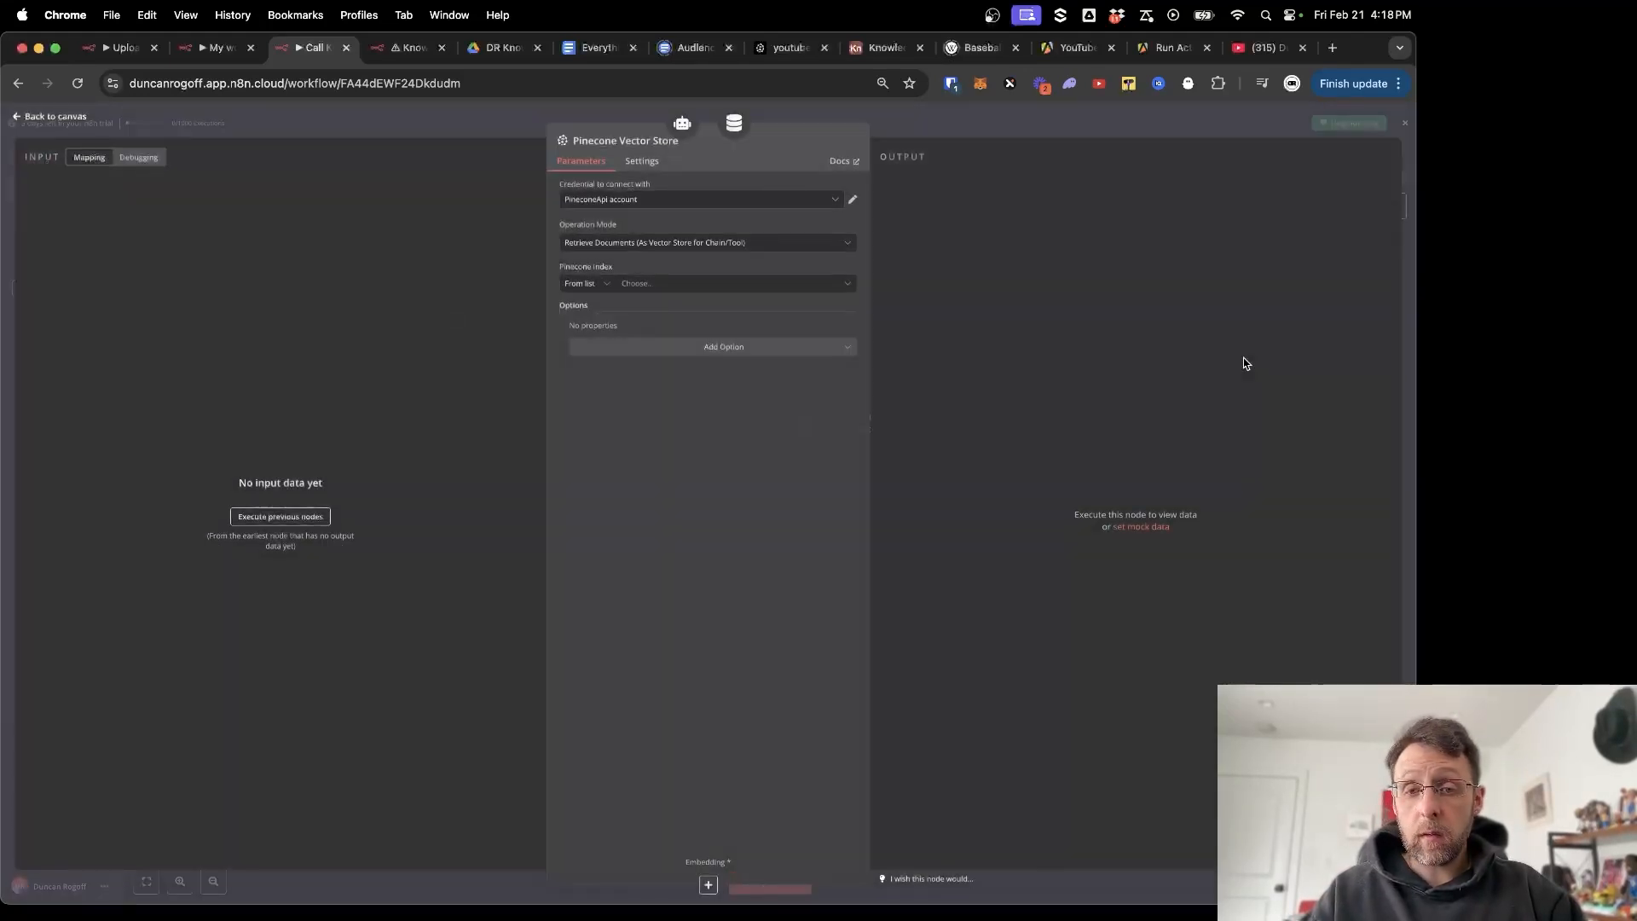
pyautogui.click(702, 284)
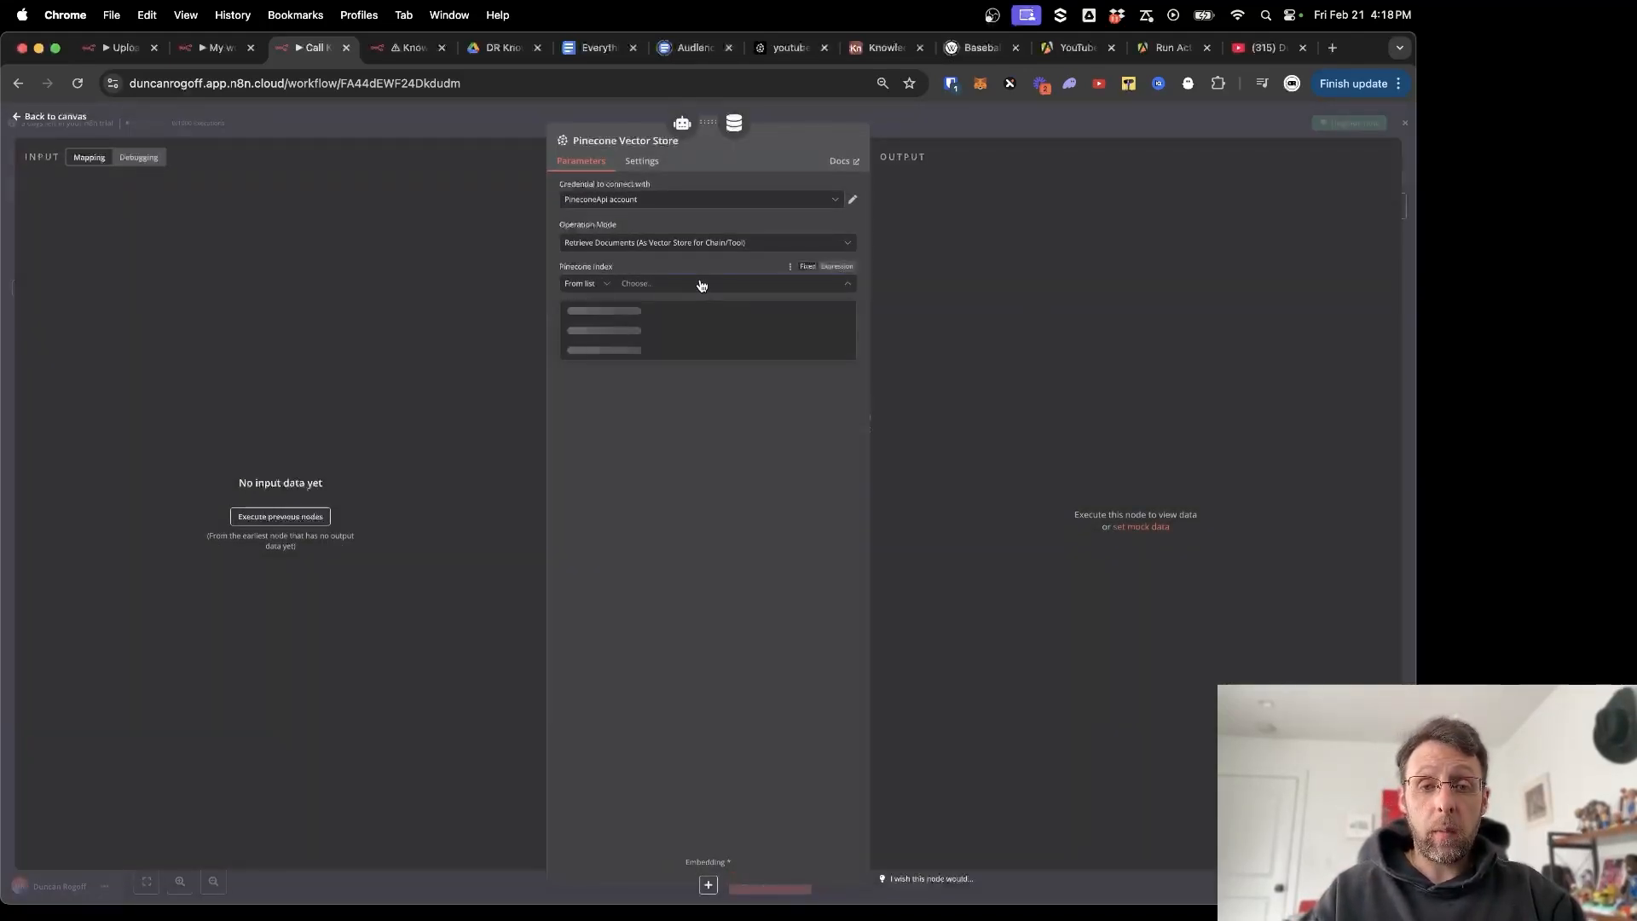
pyautogui.click(595, 315)
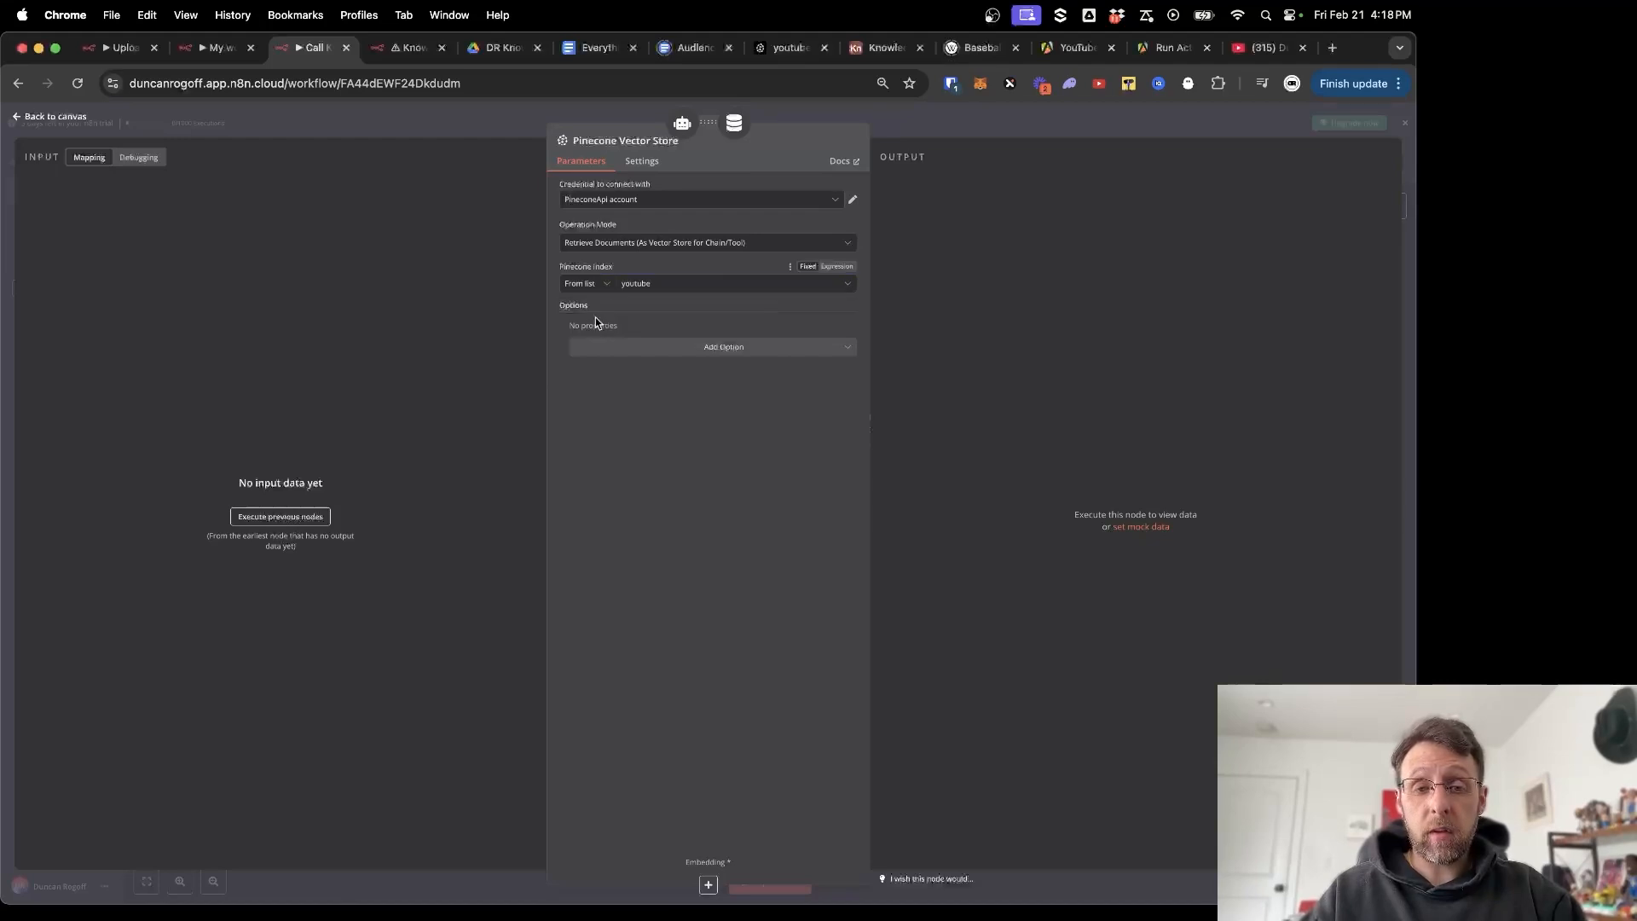
pyautogui.click(454, 116)
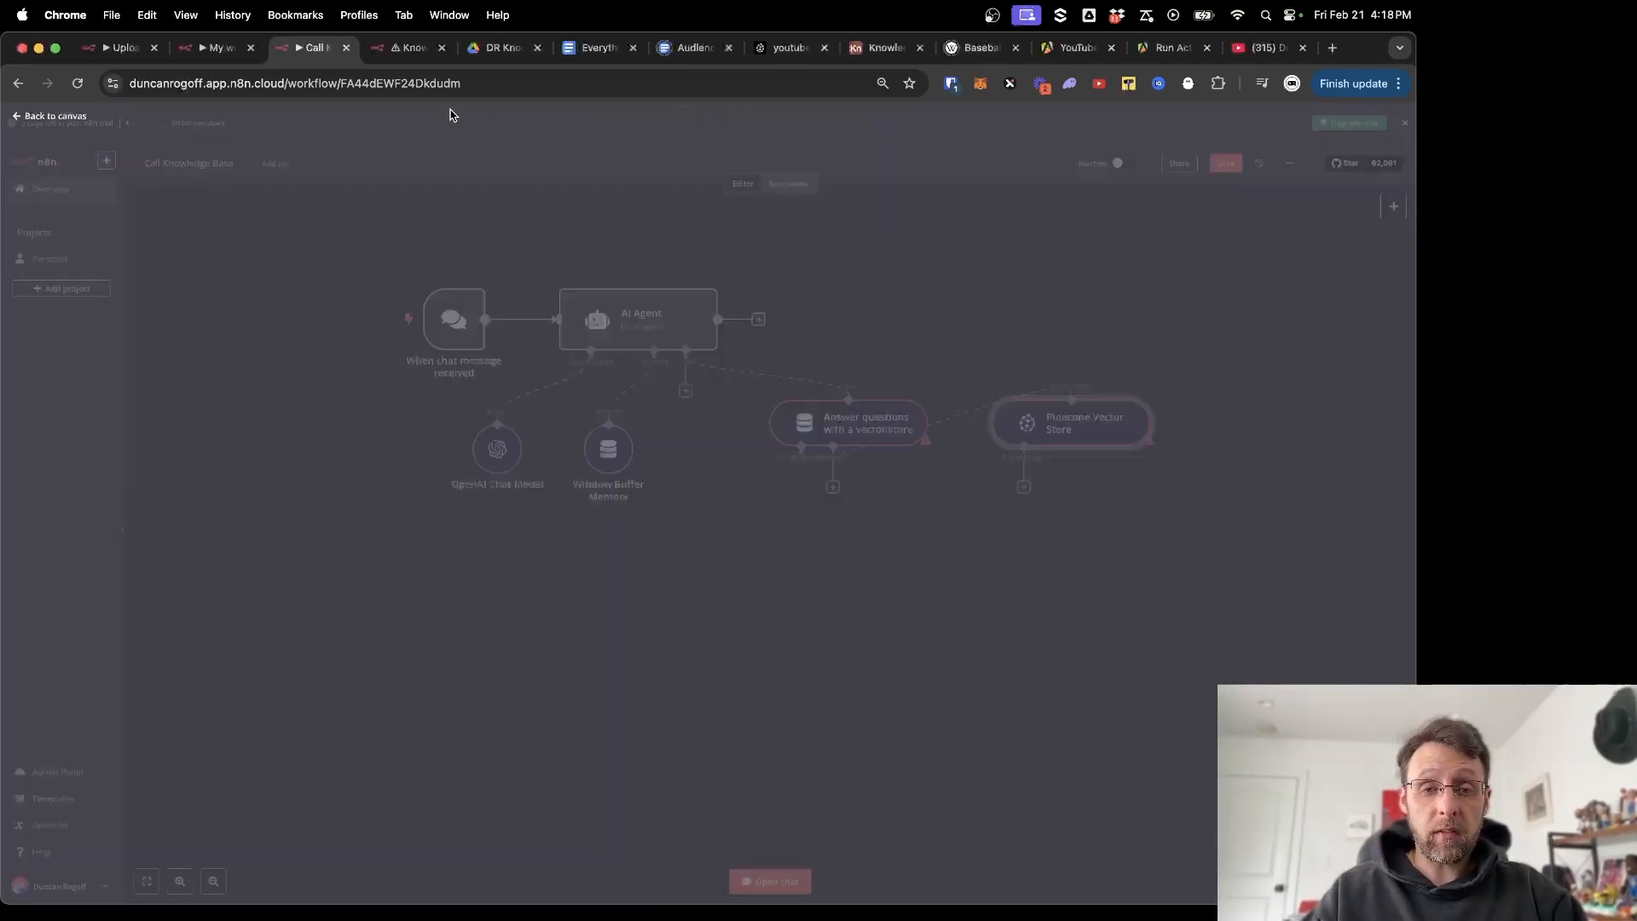
# Add Embeddings OpenAI to the Pinecone store and an OpenAI Chat Model to the tool.
pyautogui.click(715, 648)
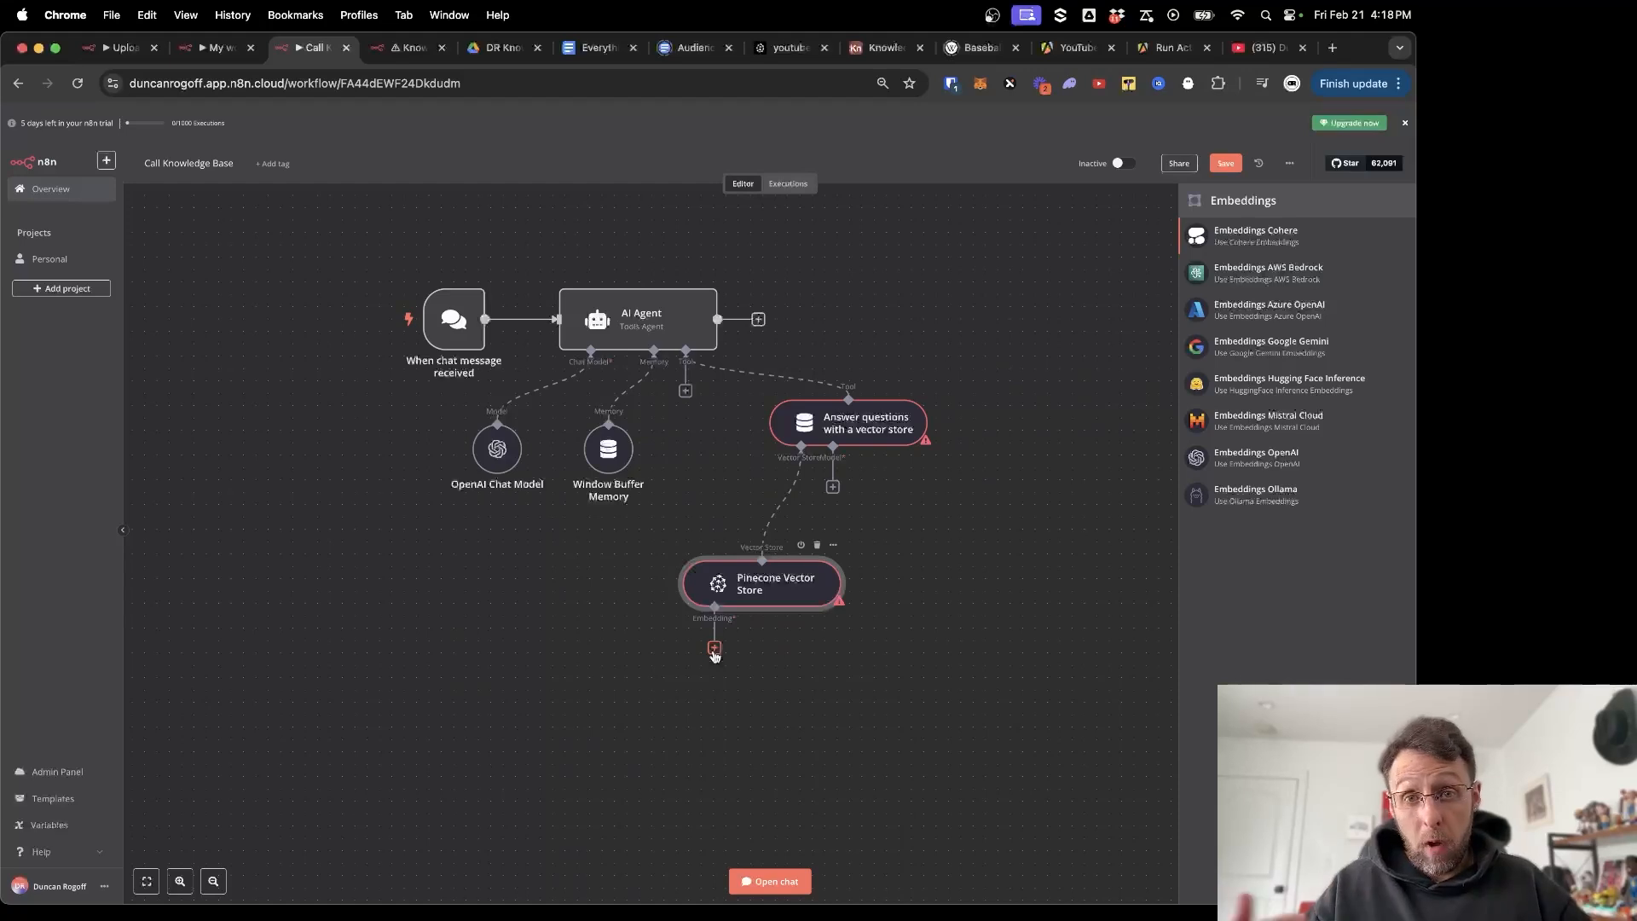
pyautogui.click(1246, 458)
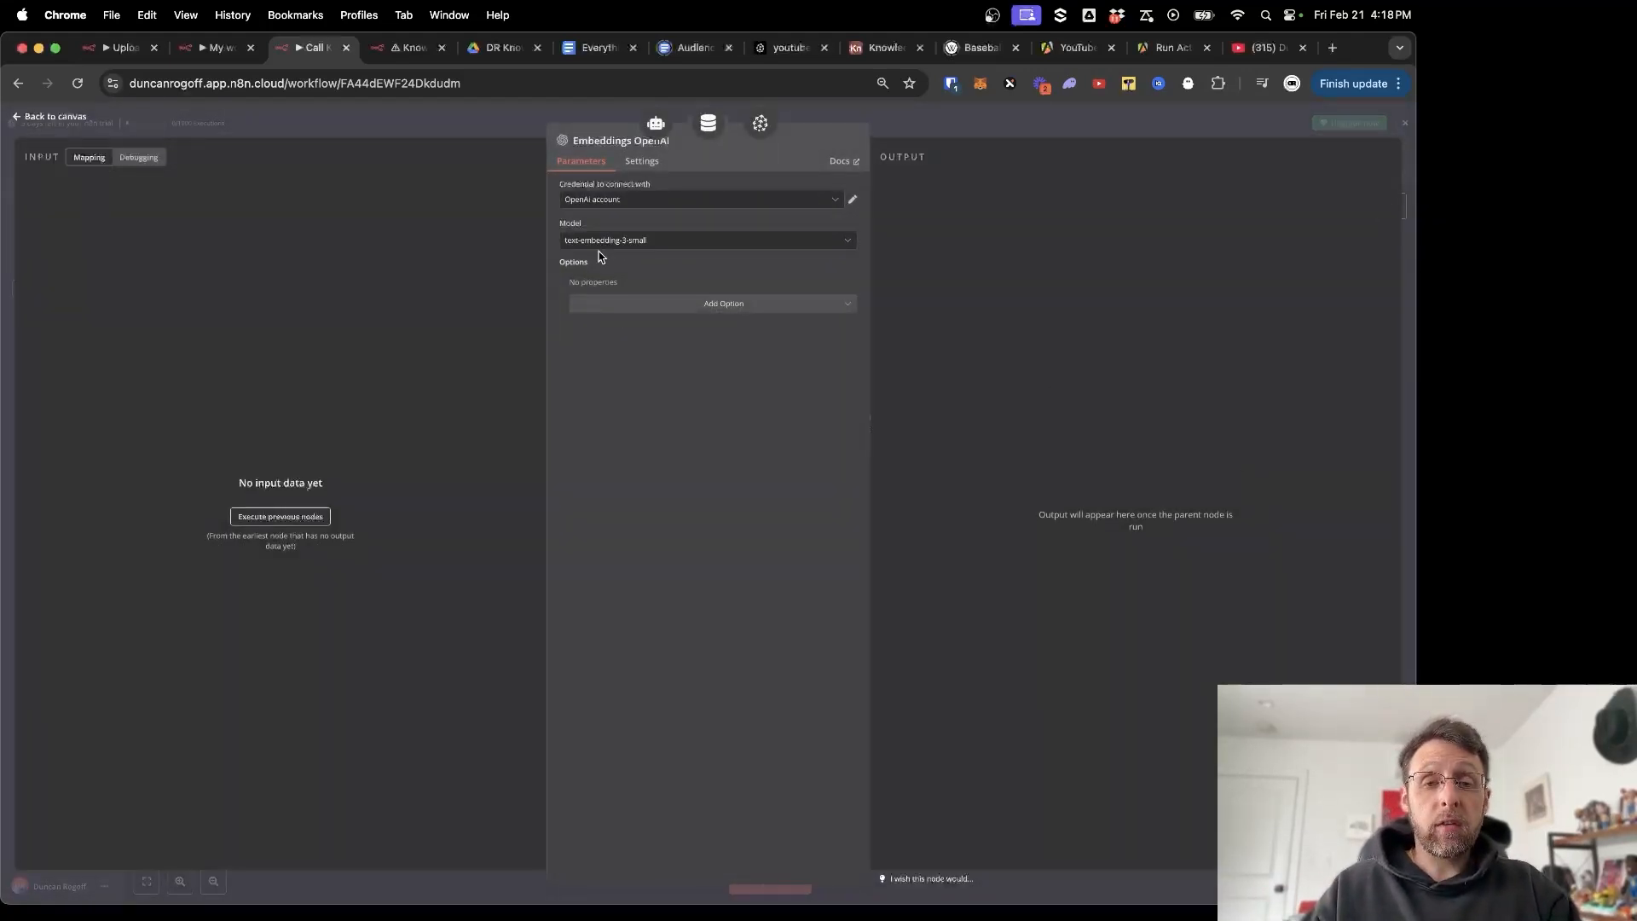
pyautogui.click(439, 119)
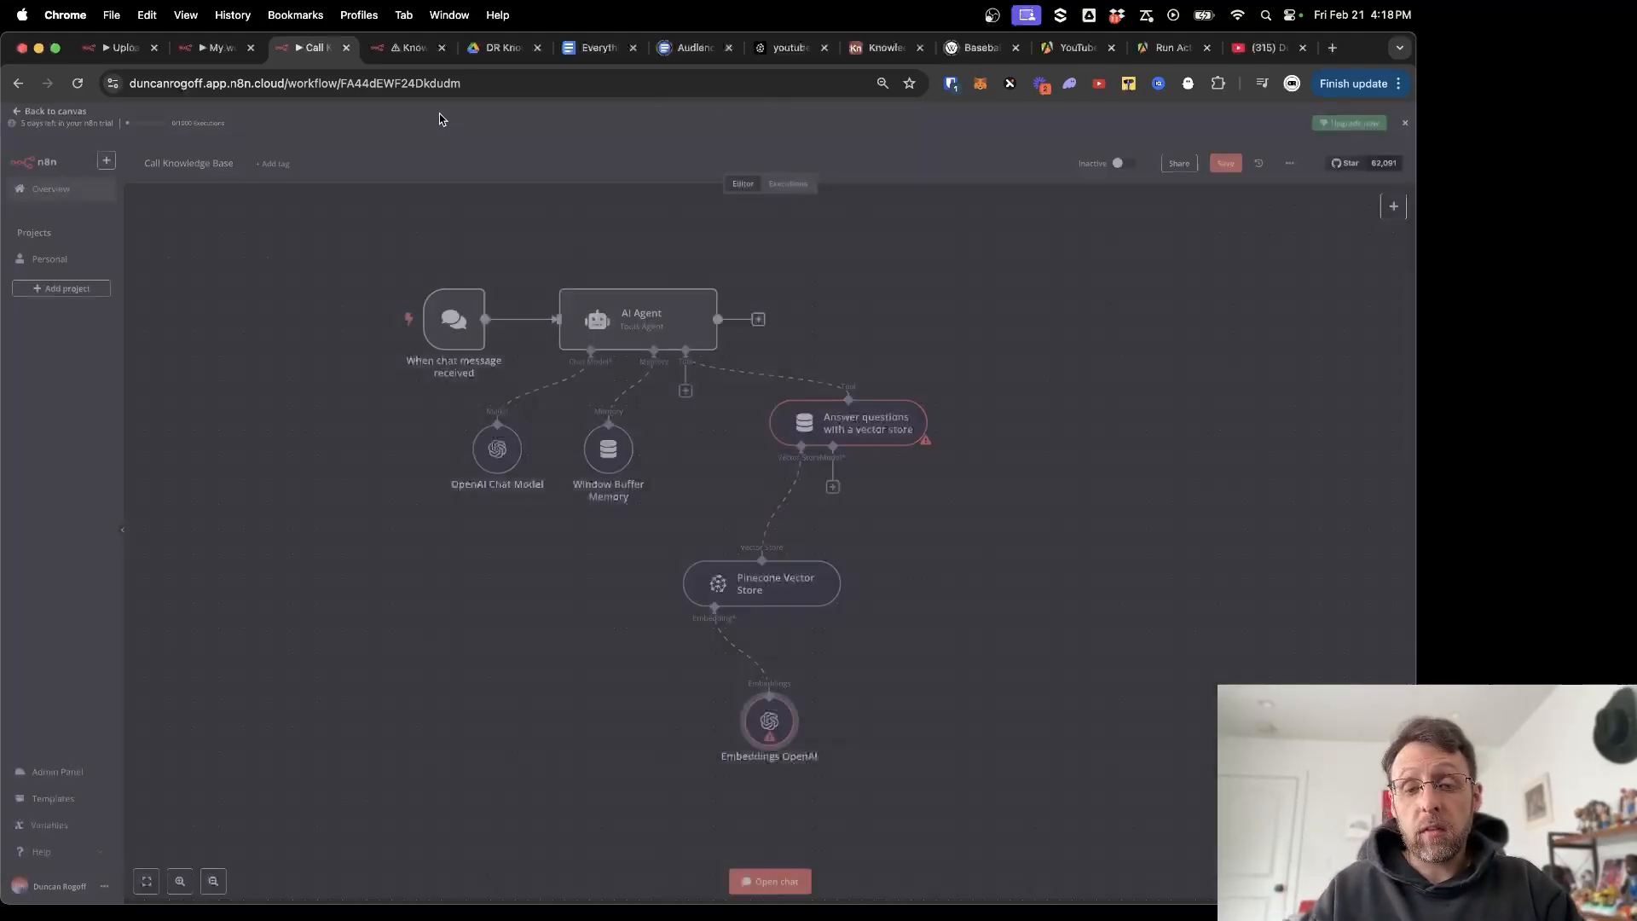
pyautogui.moveTo(707, 711); pyautogui.dragTo(632, 696)
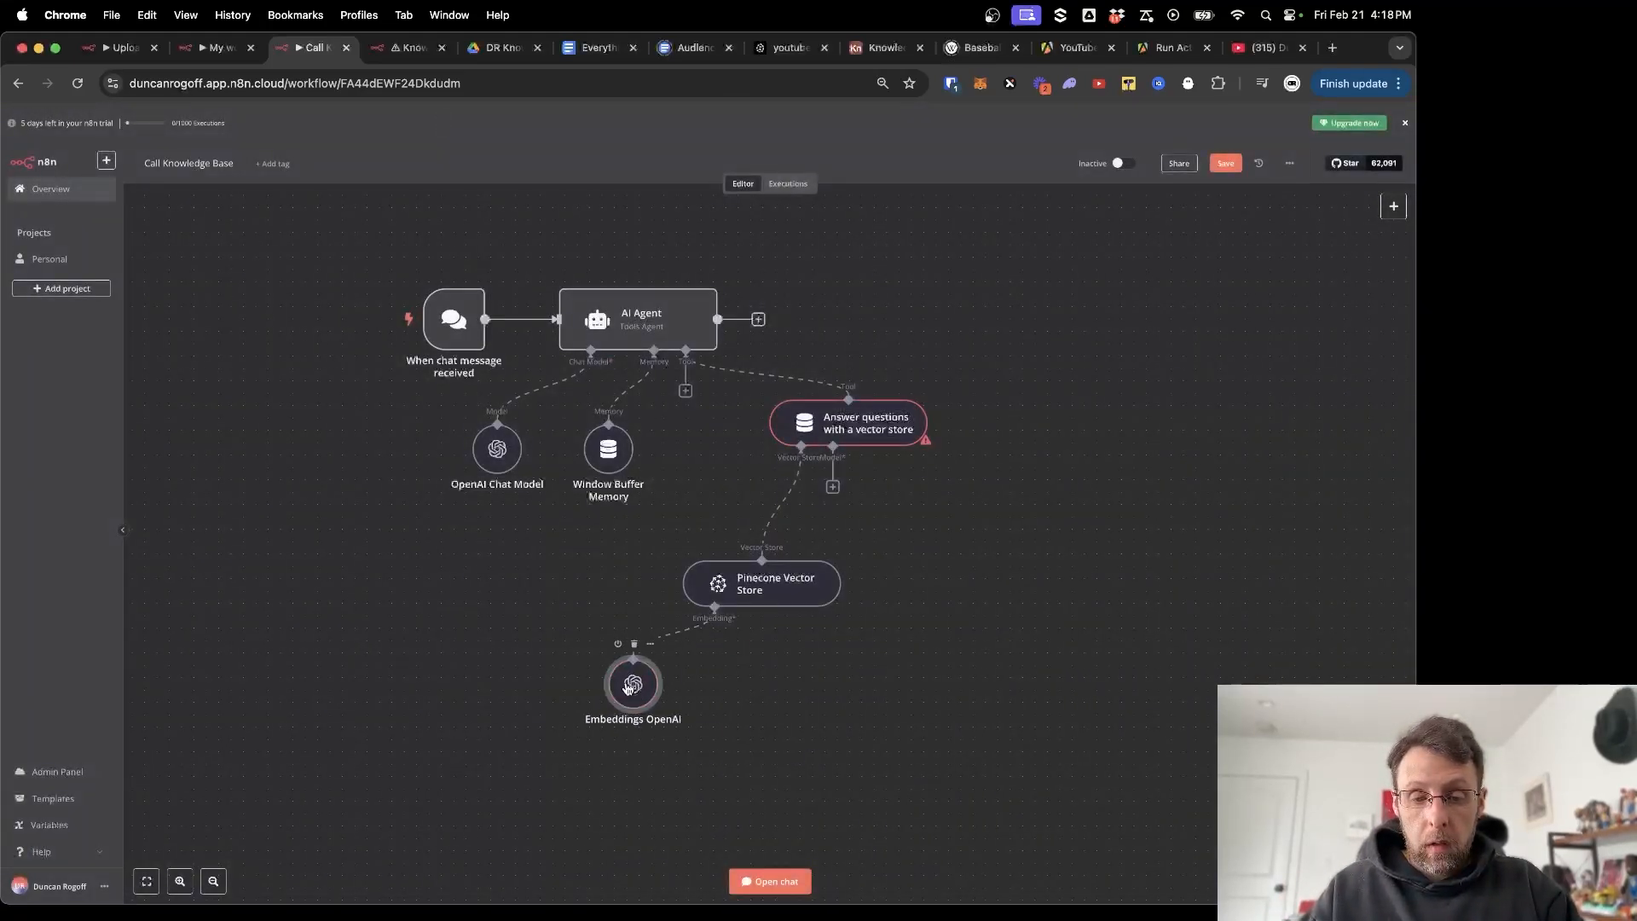
pyautogui.click(833, 488)
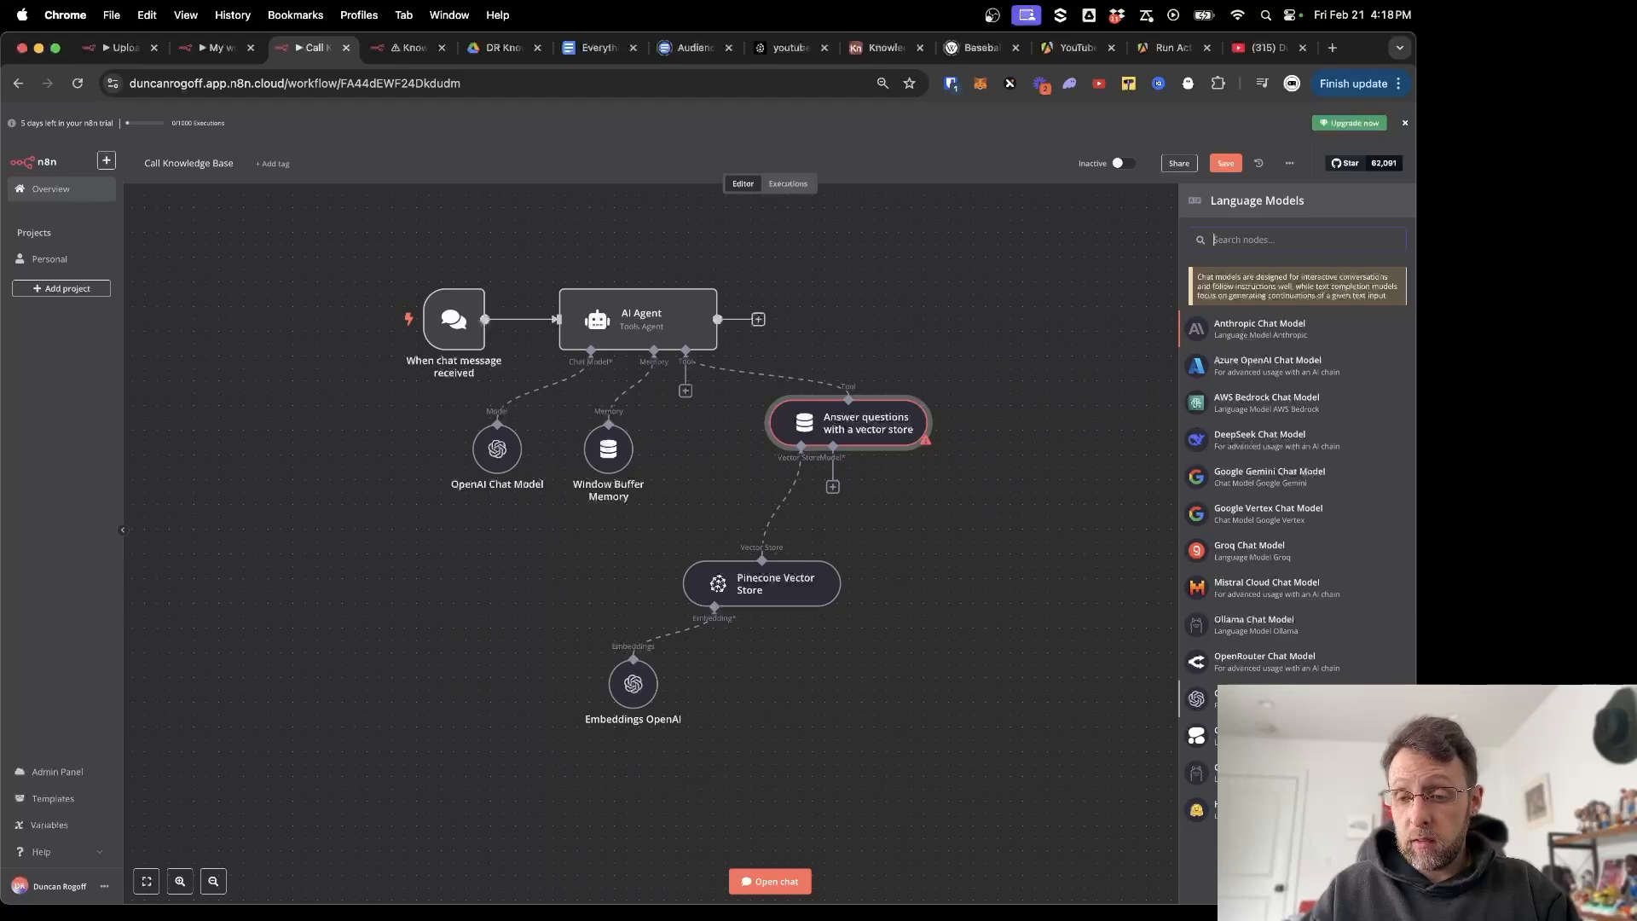
pyautogui.click(1236, 699)
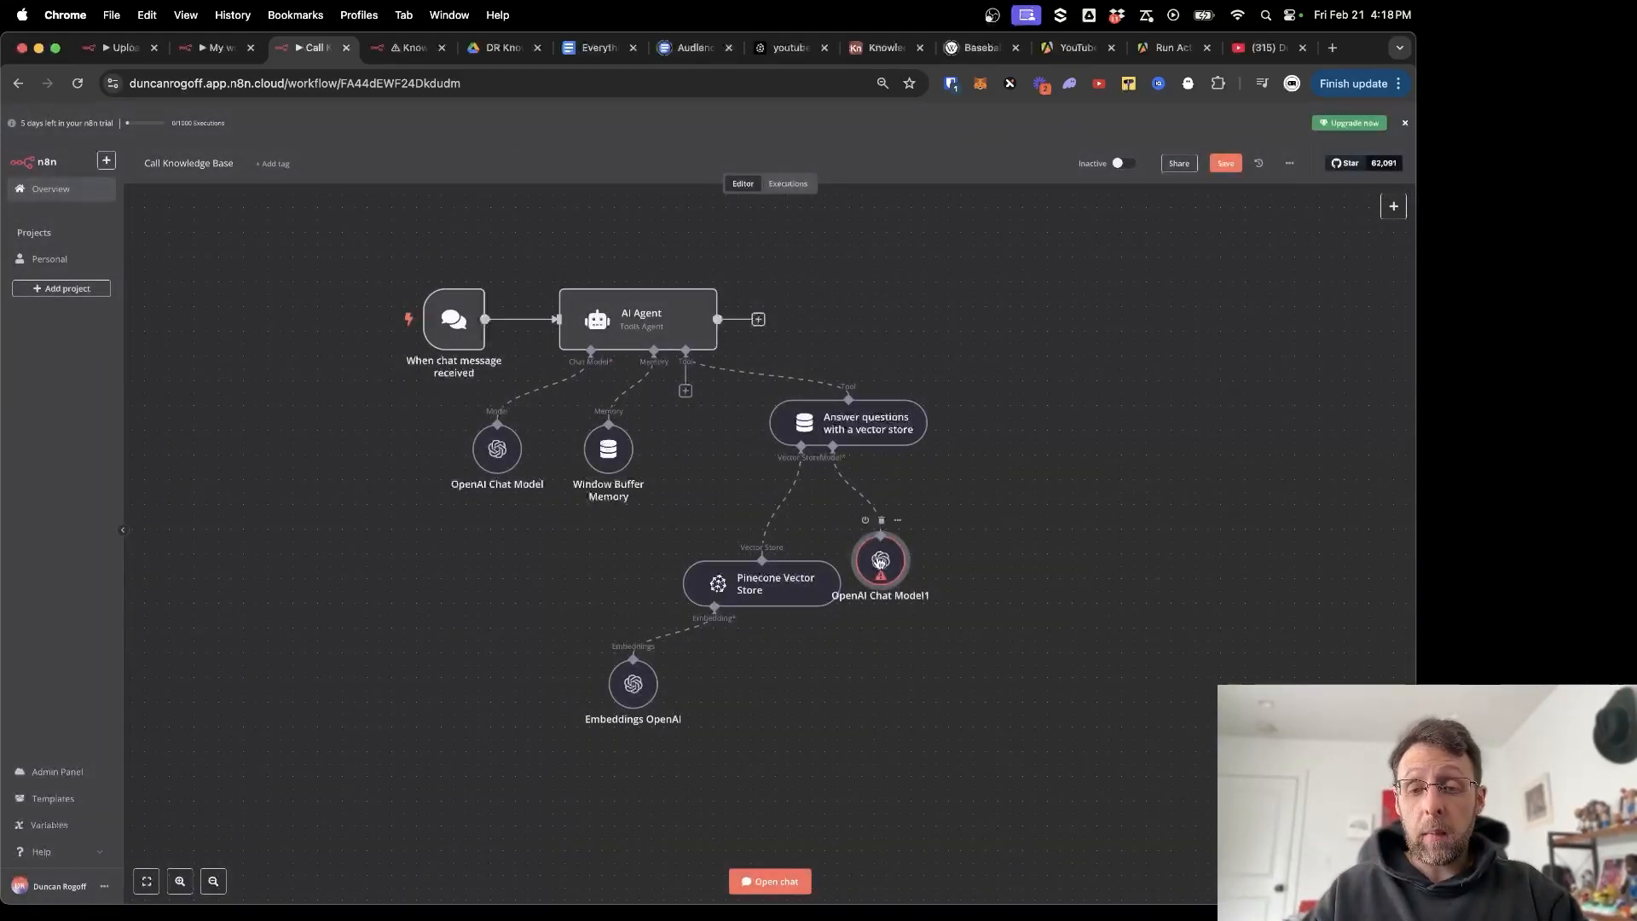
pyautogui.moveTo(877, 558); pyautogui.dragTo(928, 560)
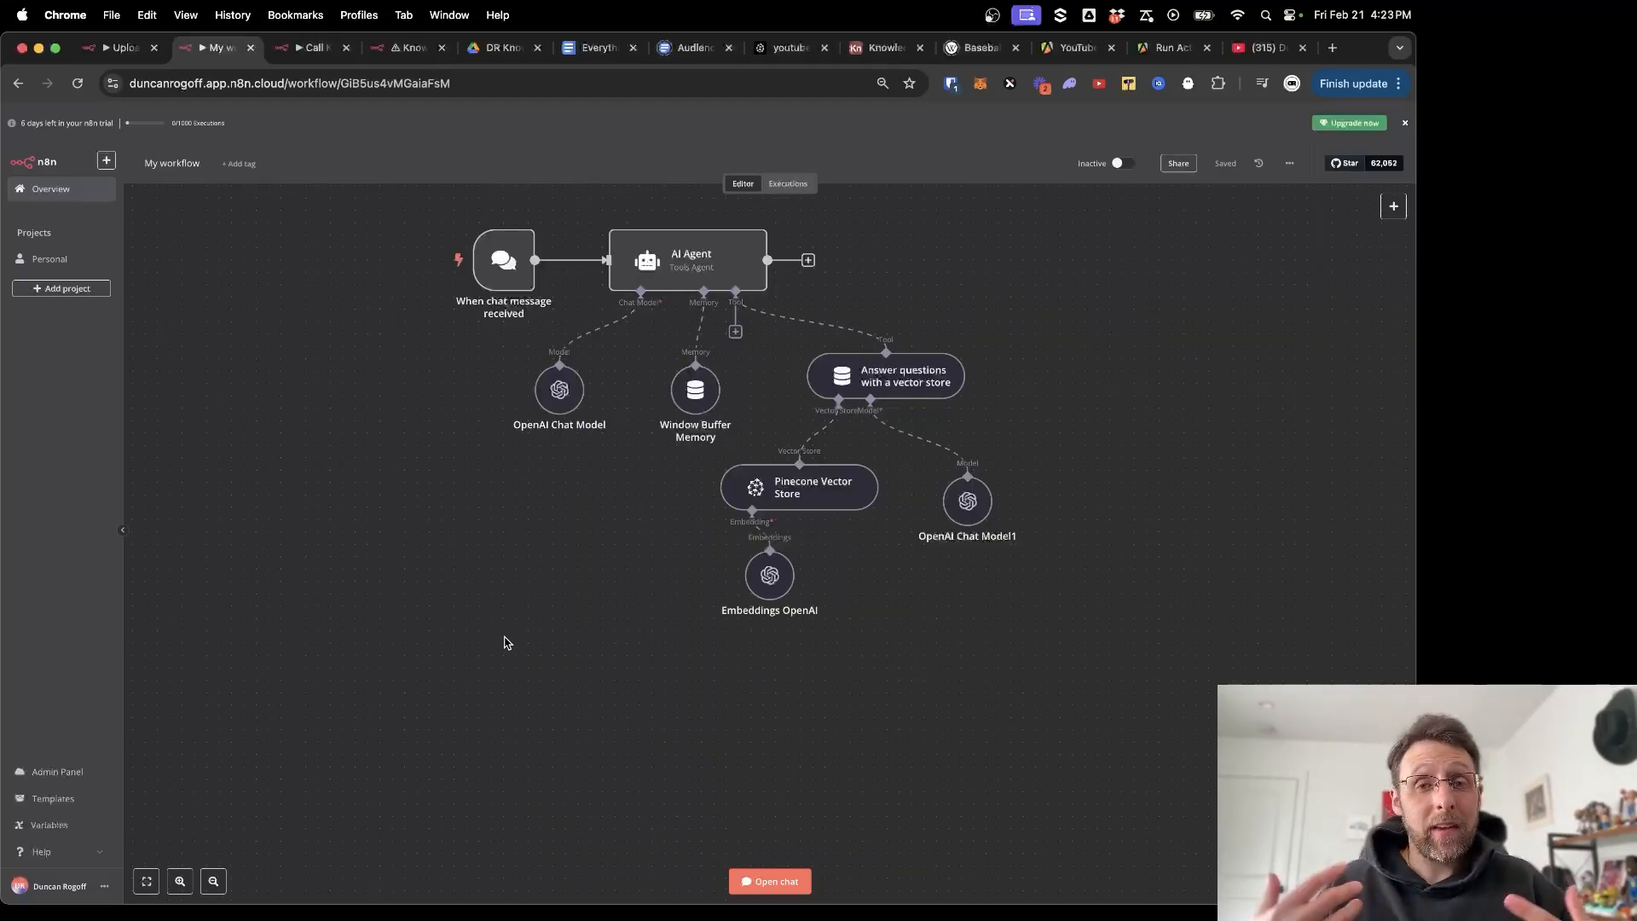
# In the test chat, ask what the agent knows about the creator's audience.
pyautogui.click(763, 881)
pyautogui.write('what can')
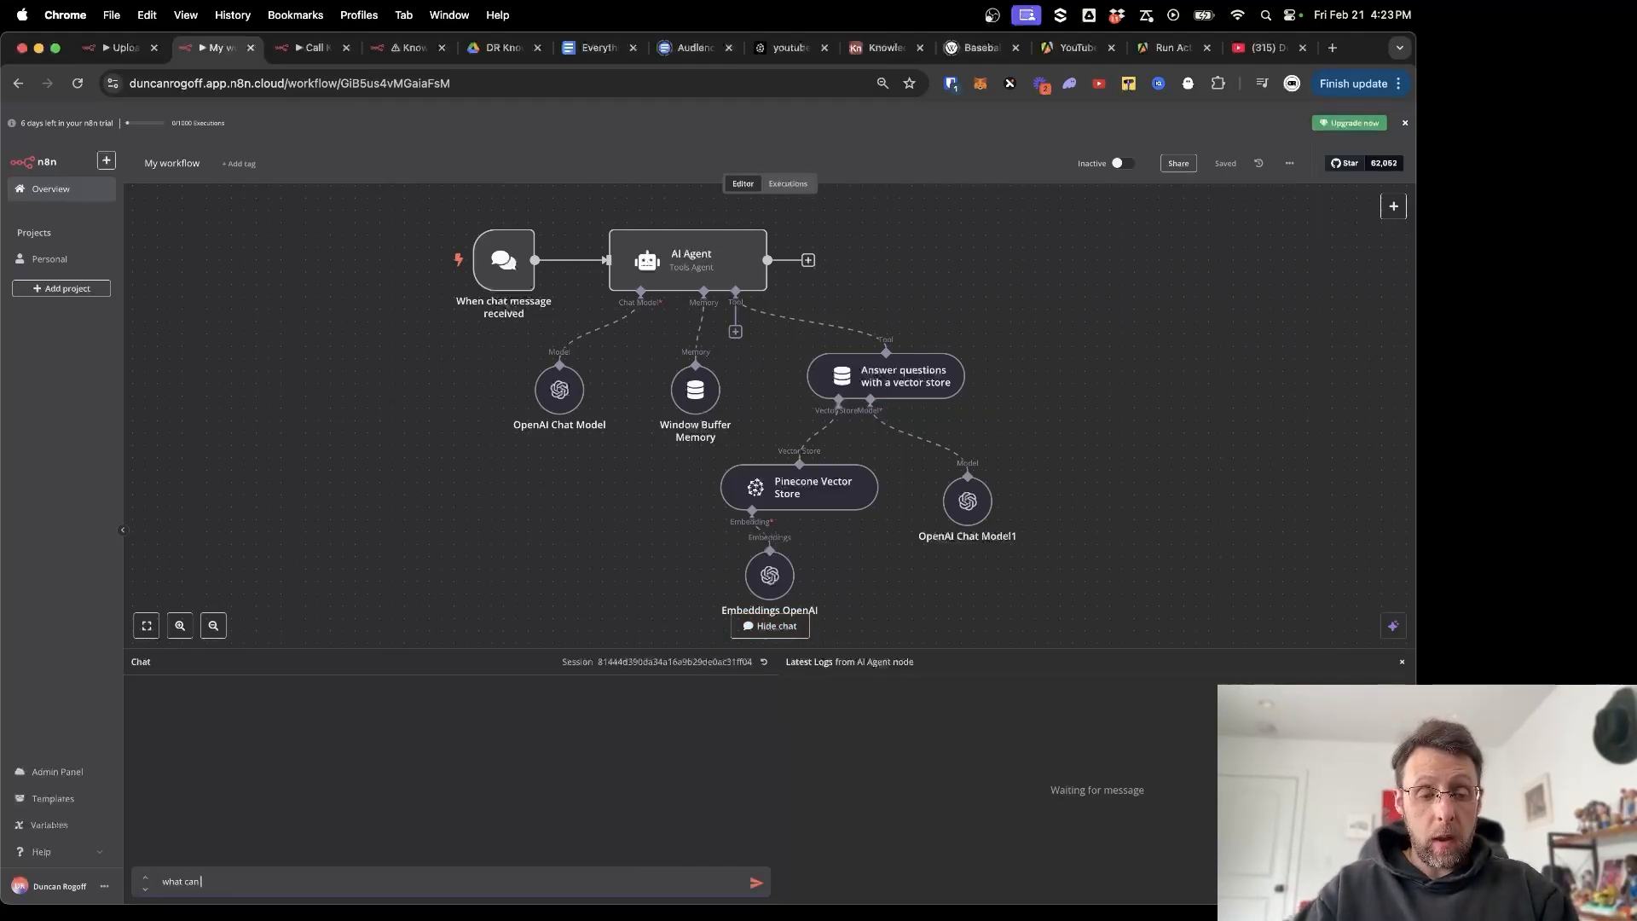
pyautogui.write(" you tell me about duncan's audience?")
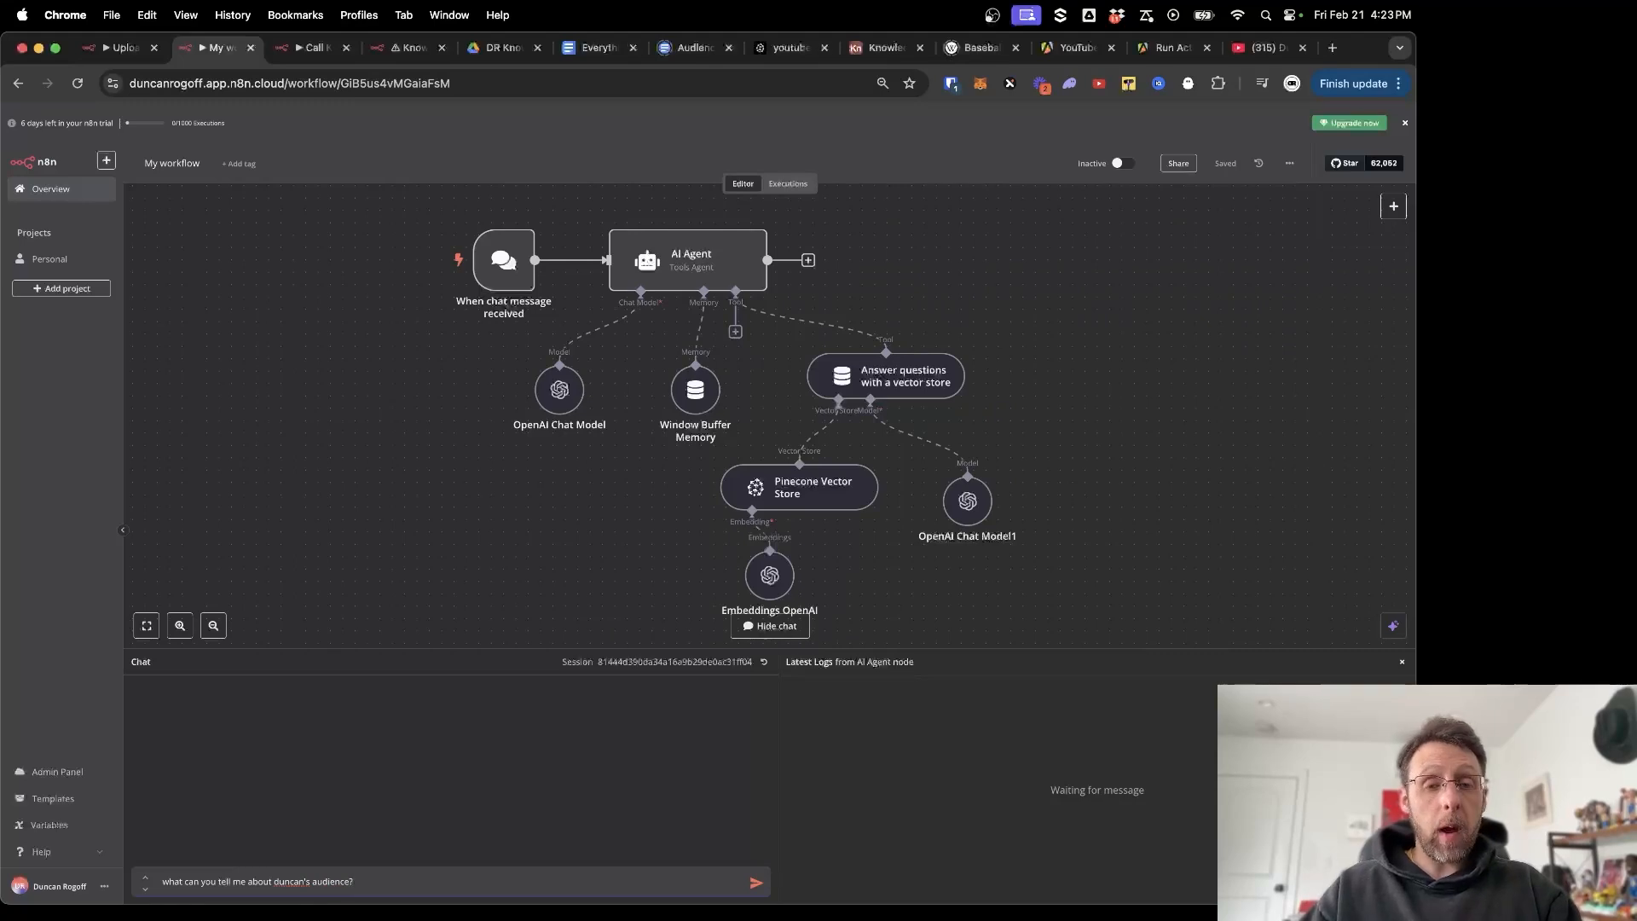
pyautogui.press('Return')
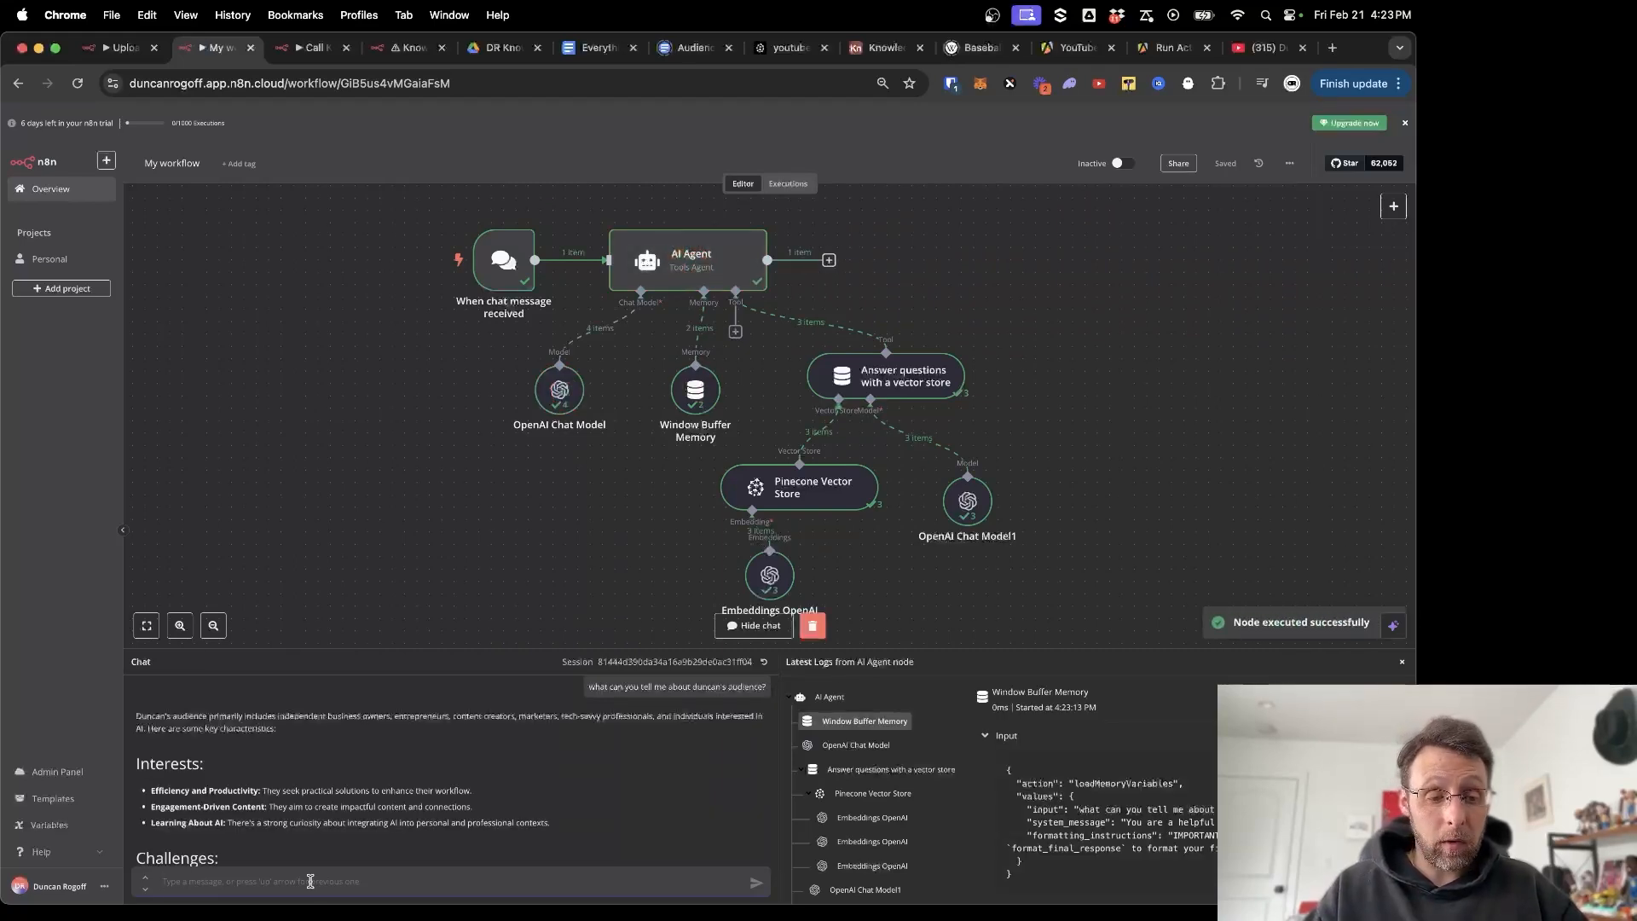
# Enlarge the chat panel and read the reply's Interests and Challenges sections.
pyautogui.moveTo(388, 648); pyautogui.dragTo(388, 392)
pyautogui.moveTo(170, 473); pyautogui.dragTo(326, 472)
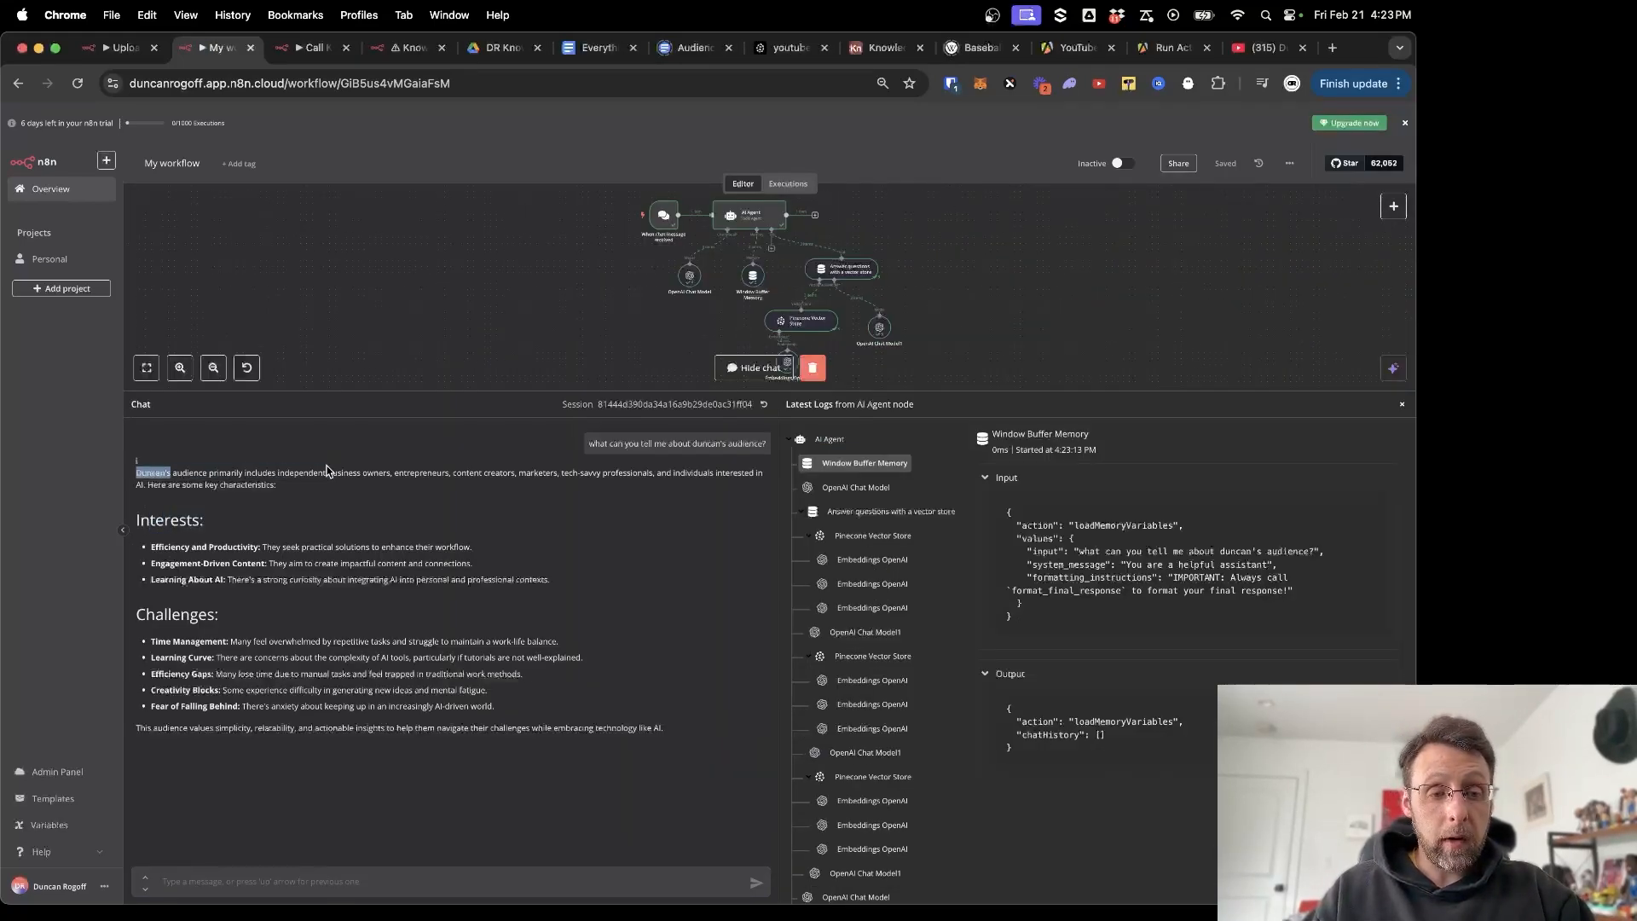
pyautogui.click(354, 471)
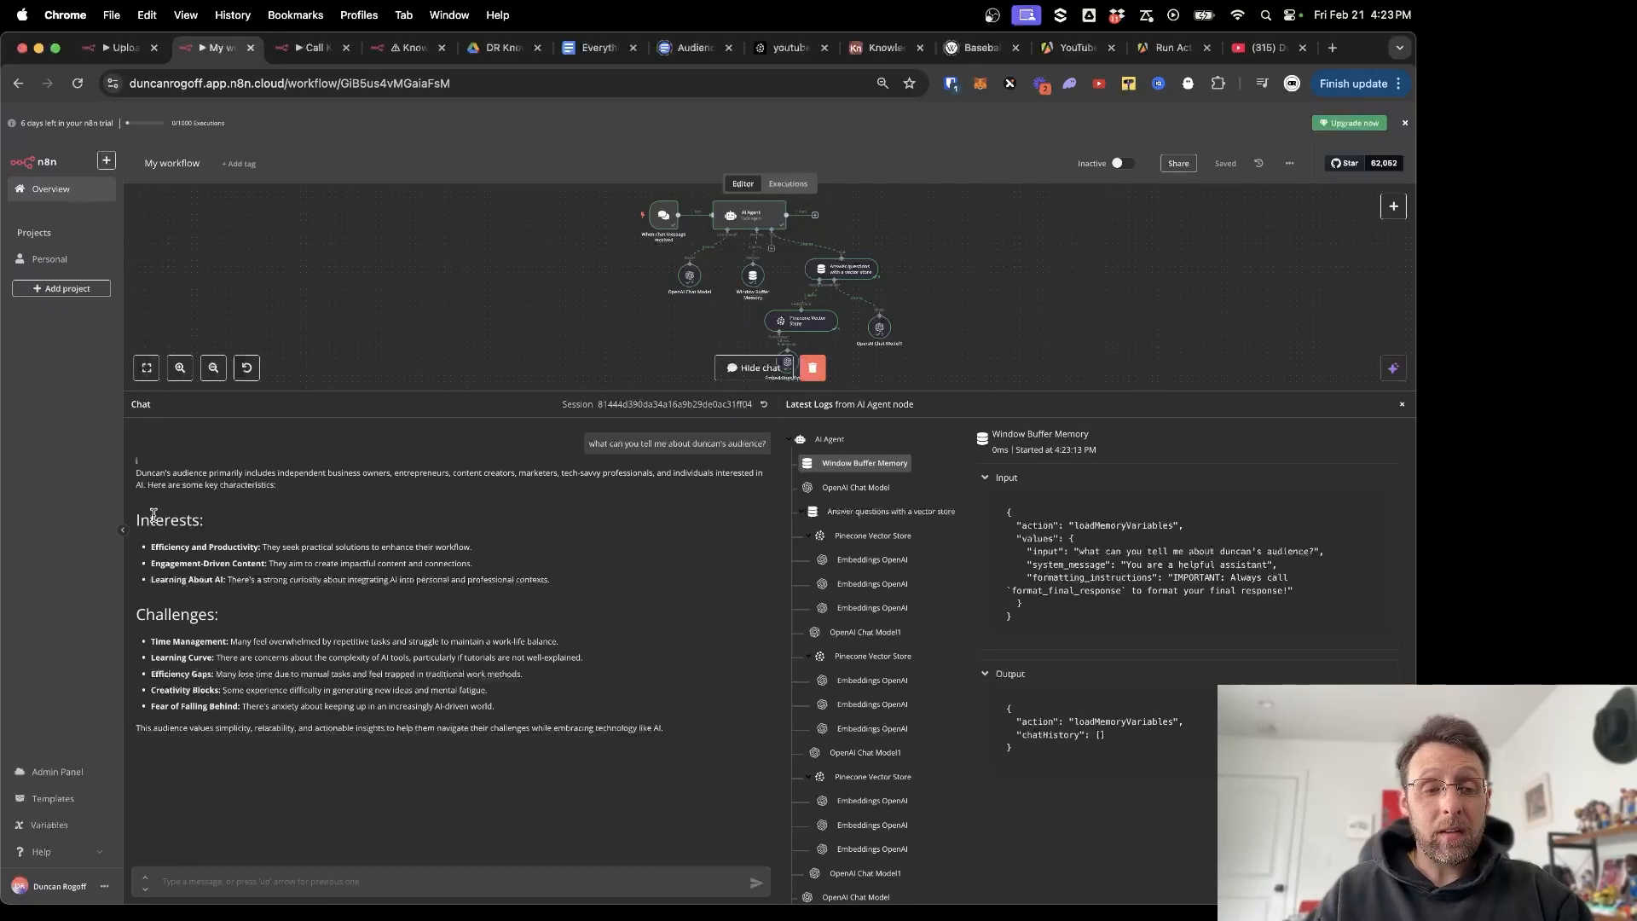
pyautogui.moveTo(150, 517); pyautogui.dragTo(239, 539)
pyautogui.moveTo(181, 599); pyautogui.dragTo(383, 672)
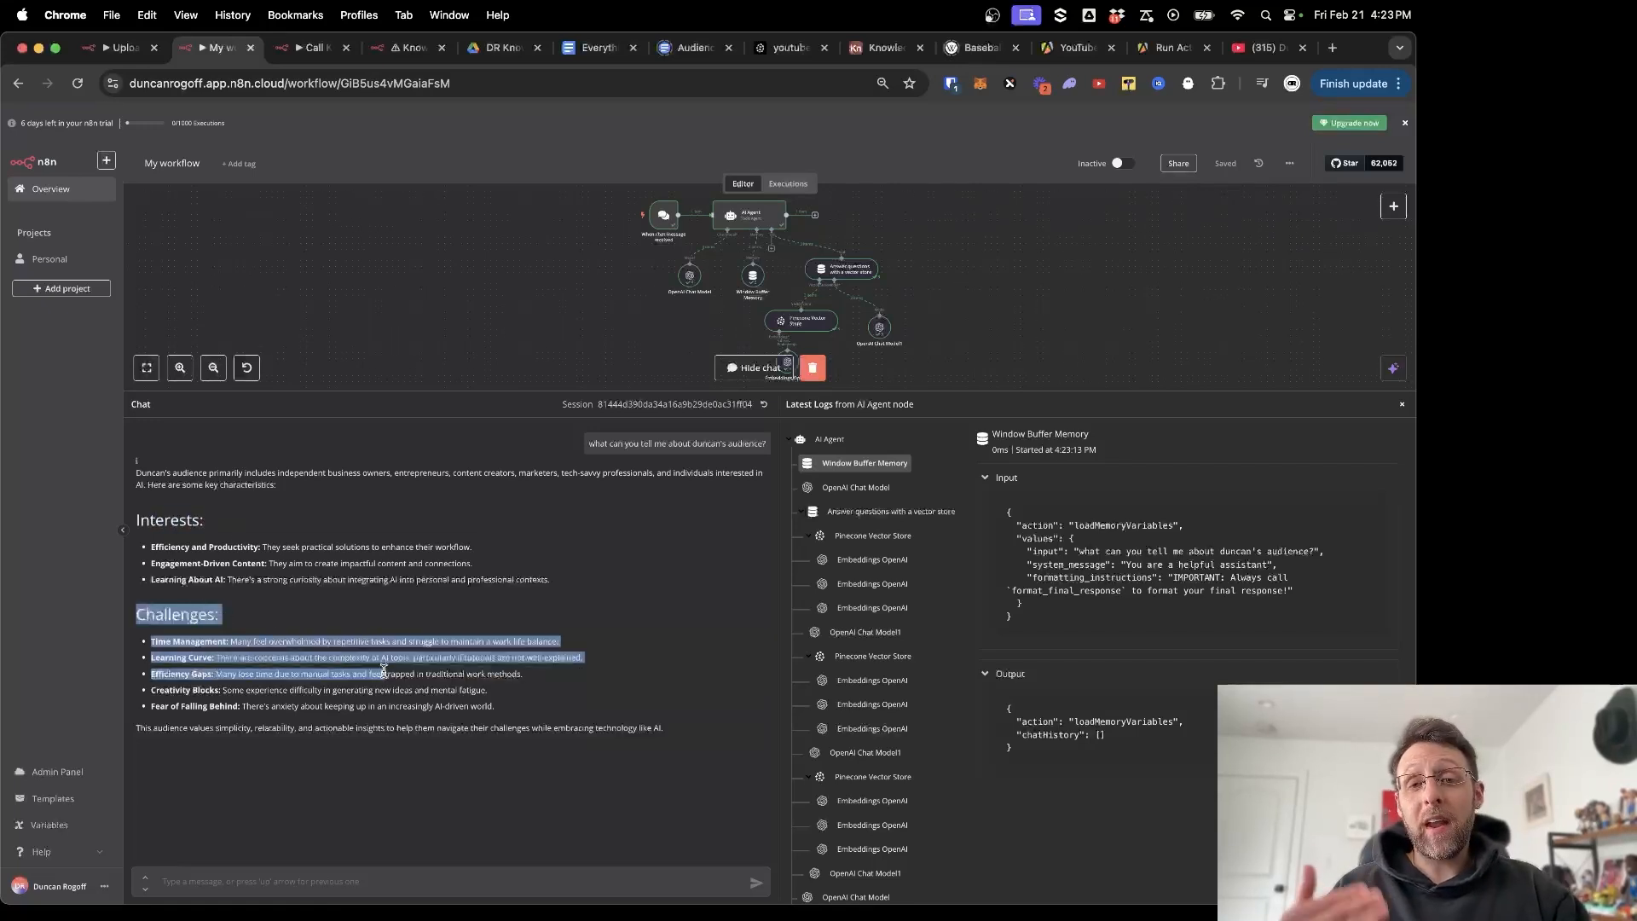
pyautogui.click(537, 328)
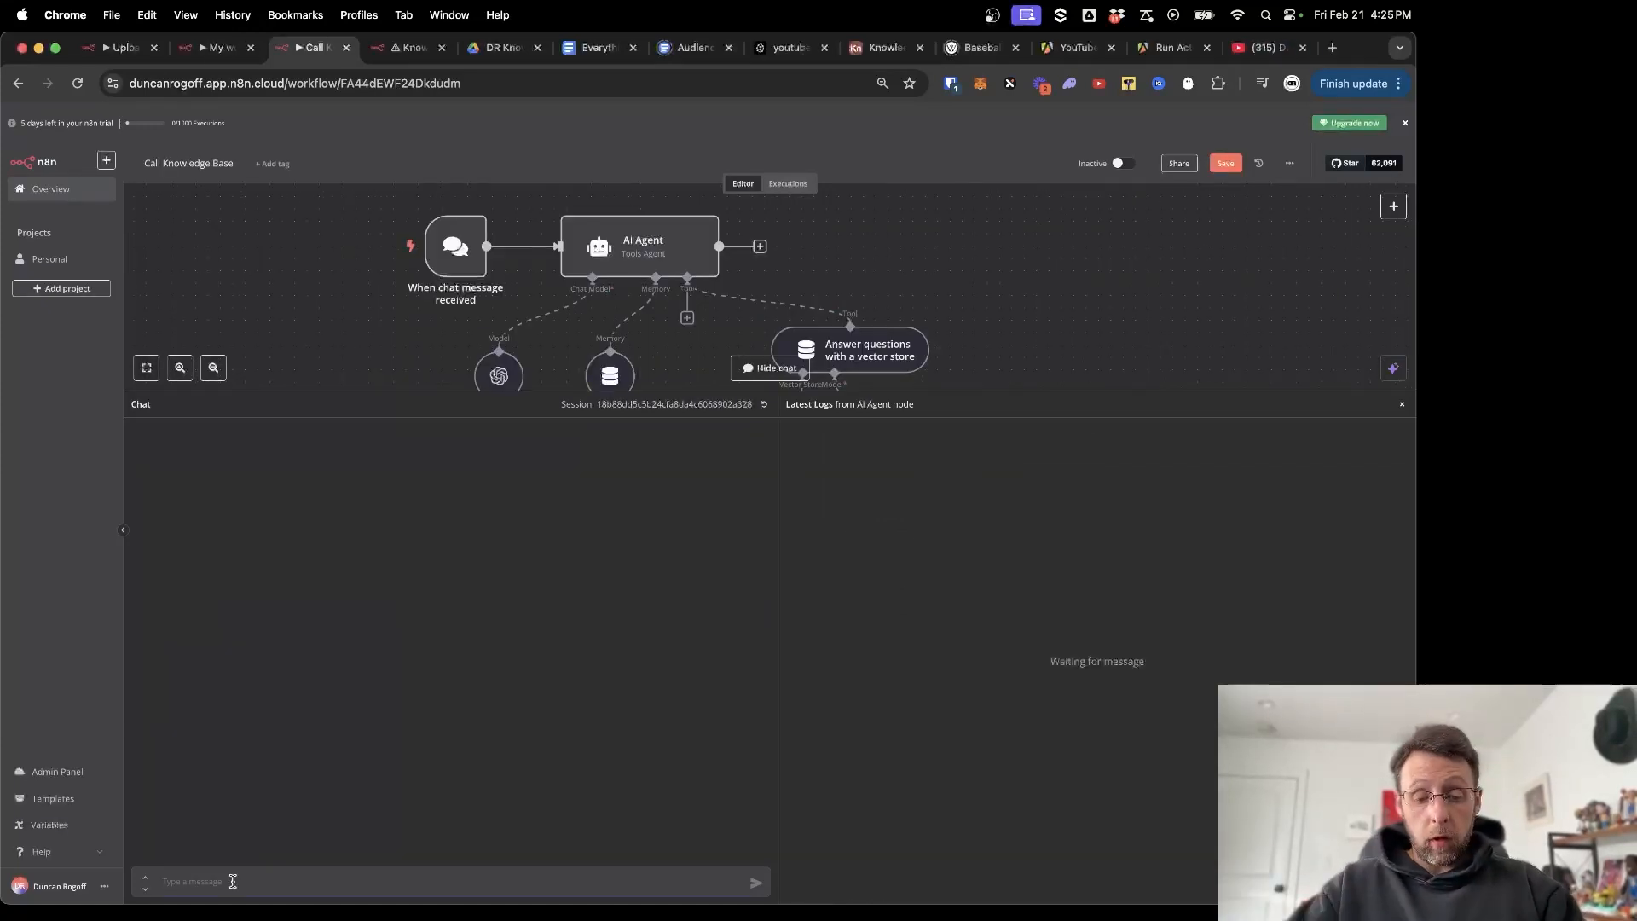
# Ask which automation would earn money every month and read the client onboarding and retention answer.
pyautogui.write('what type of automation would')
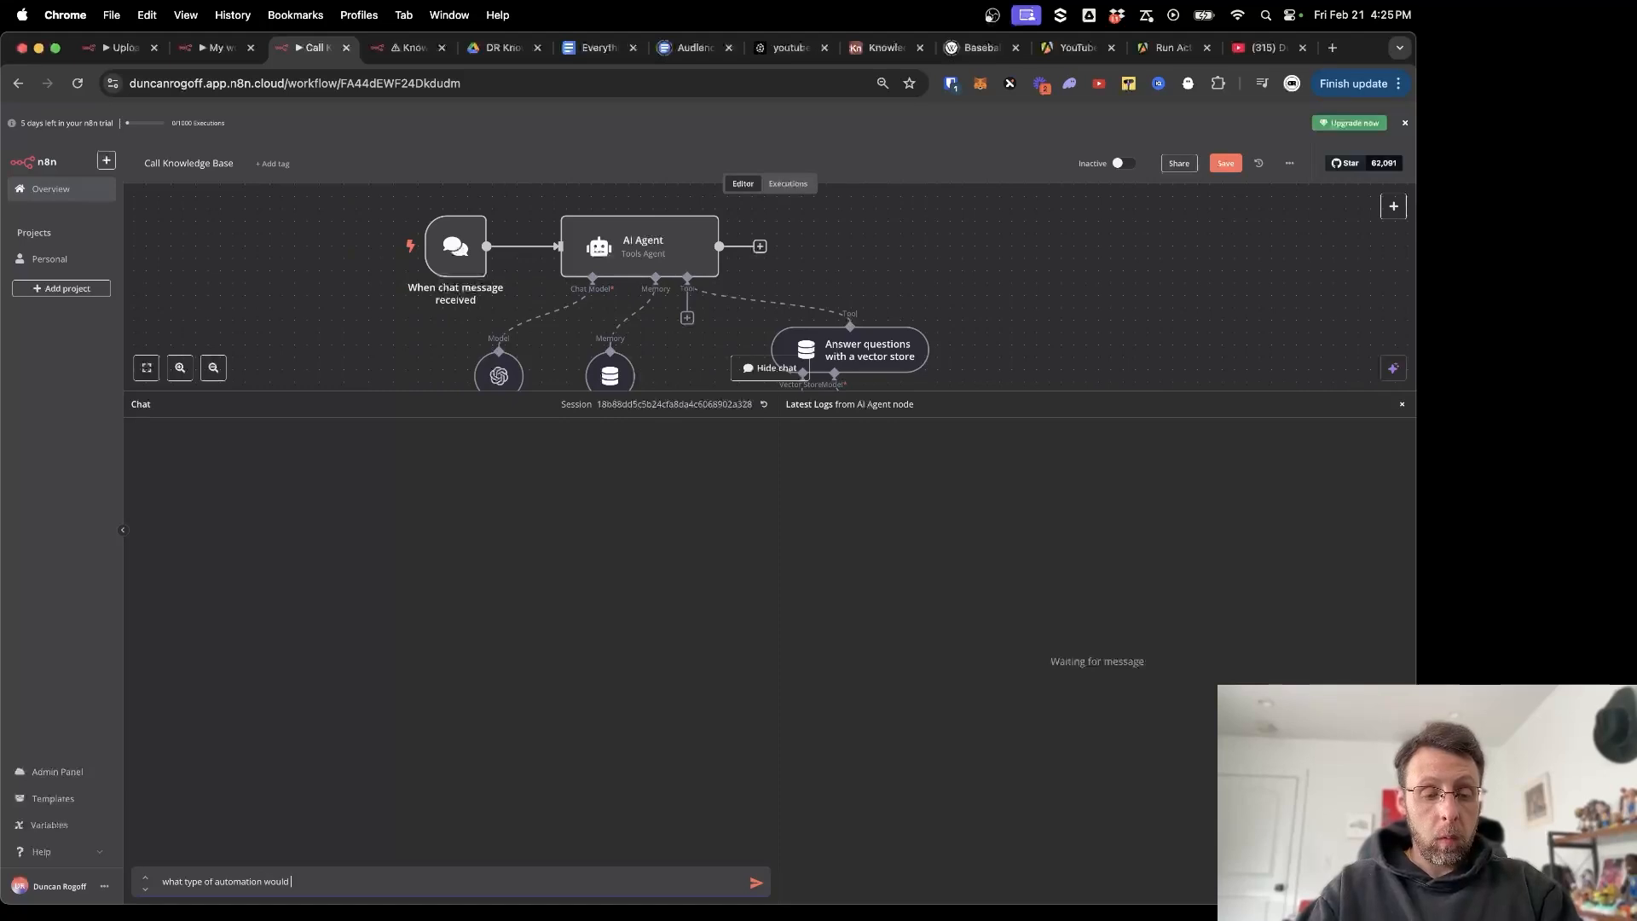
pyautogui.write('earn me money every mo')
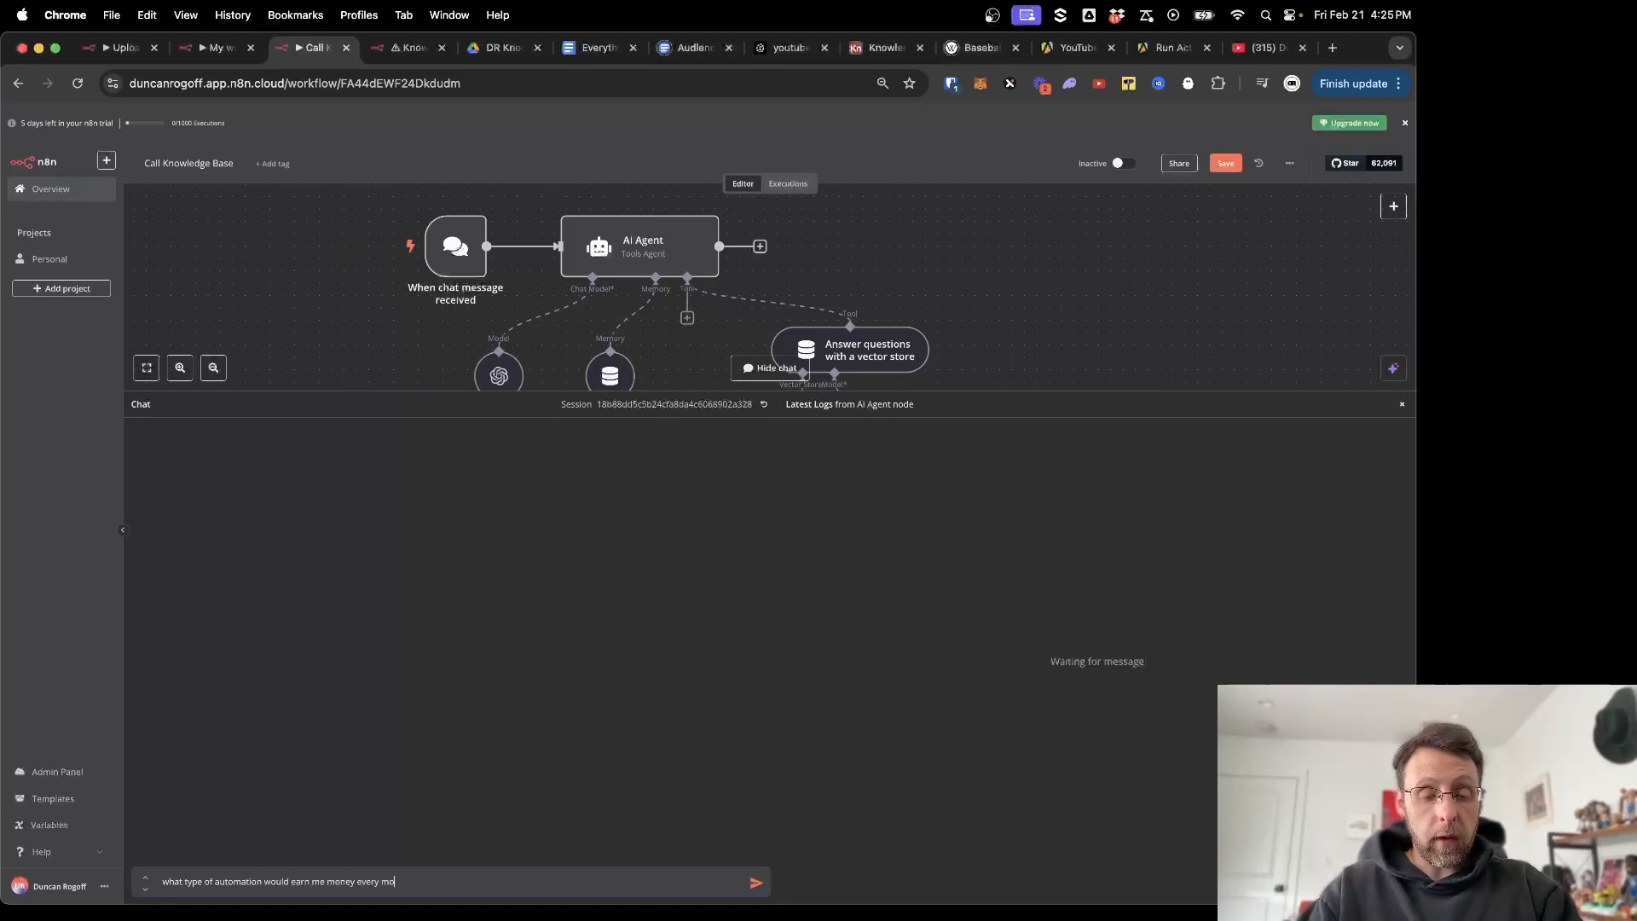
pyautogui.write('nth?')
pyautogui.press('Return')
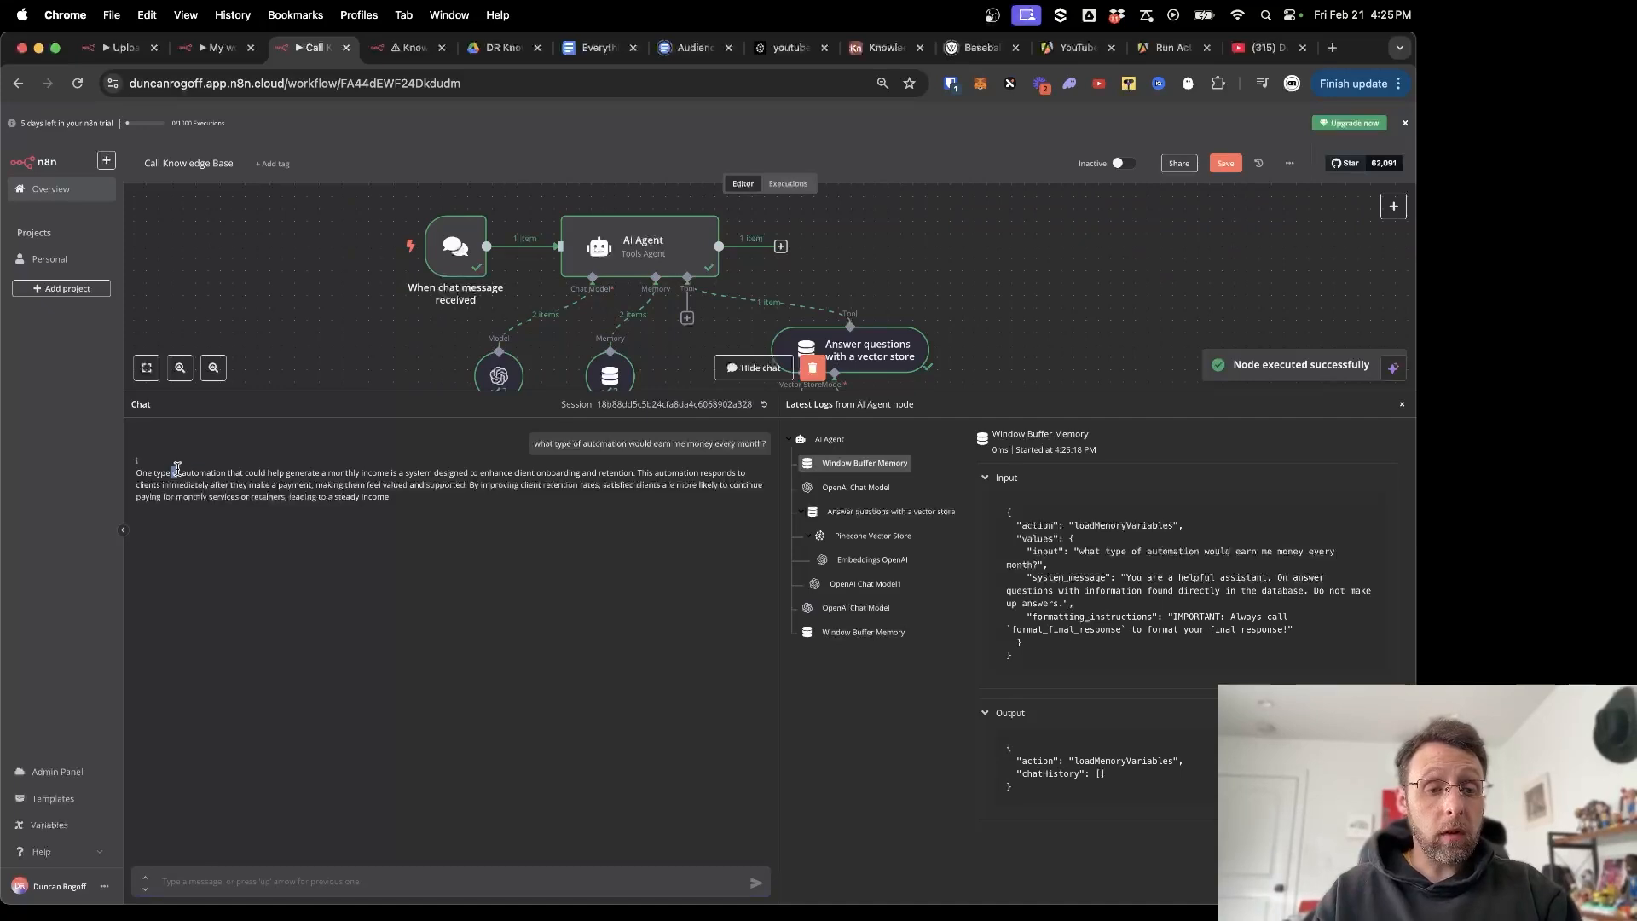
pyautogui.moveTo(171, 472); pyautogui.dragTo(450, 473)
pyautogui.click(486, 520)
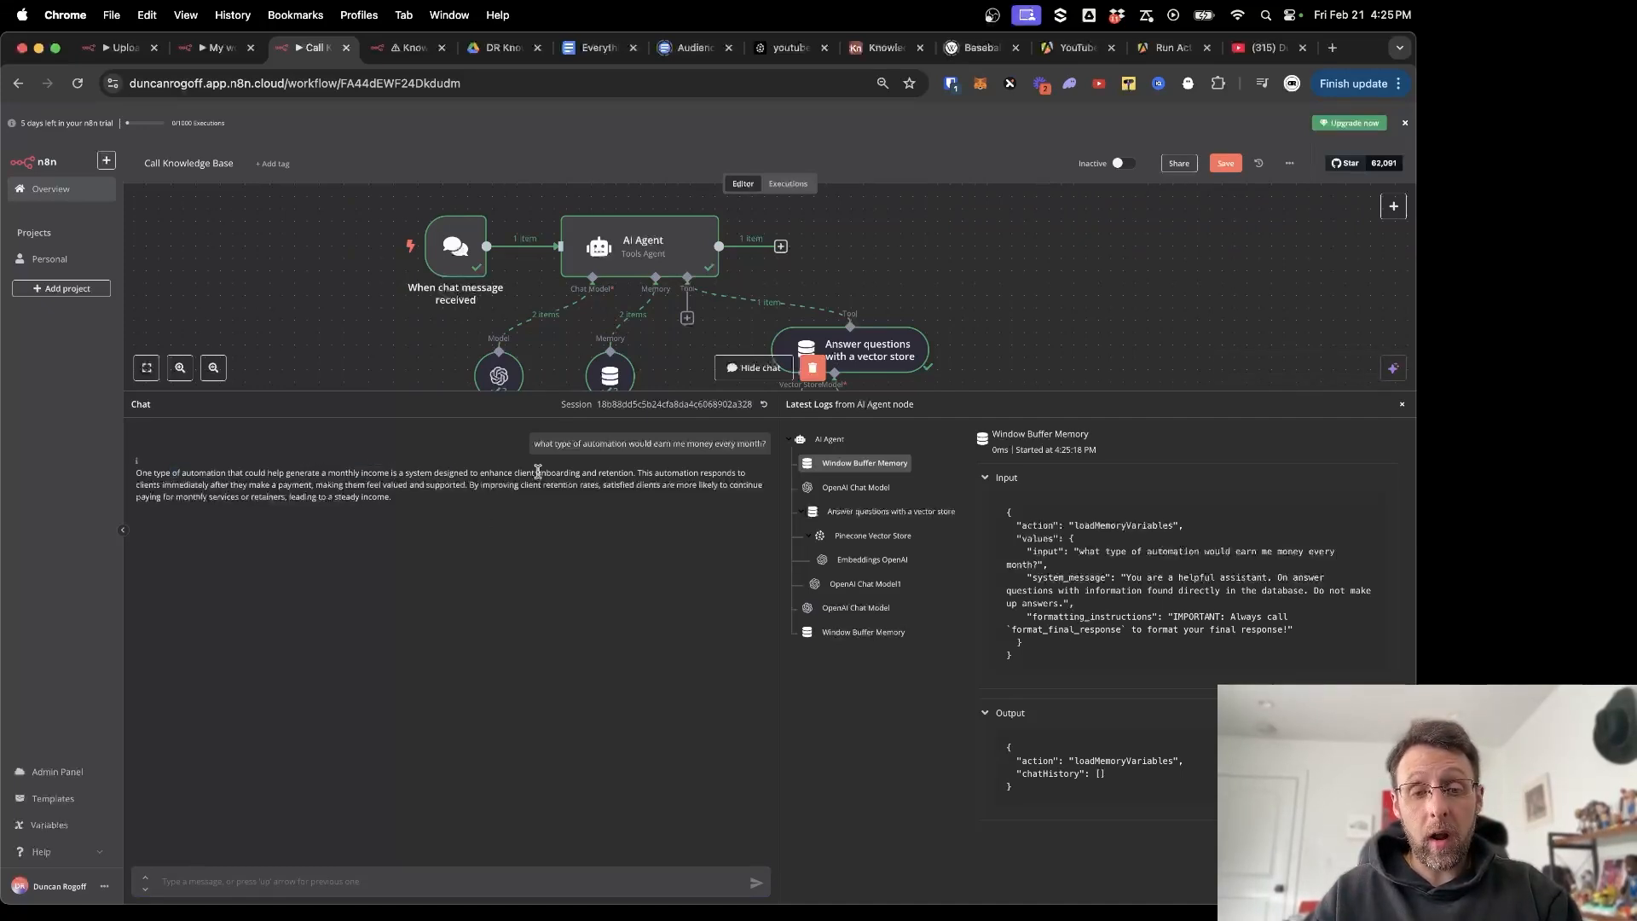